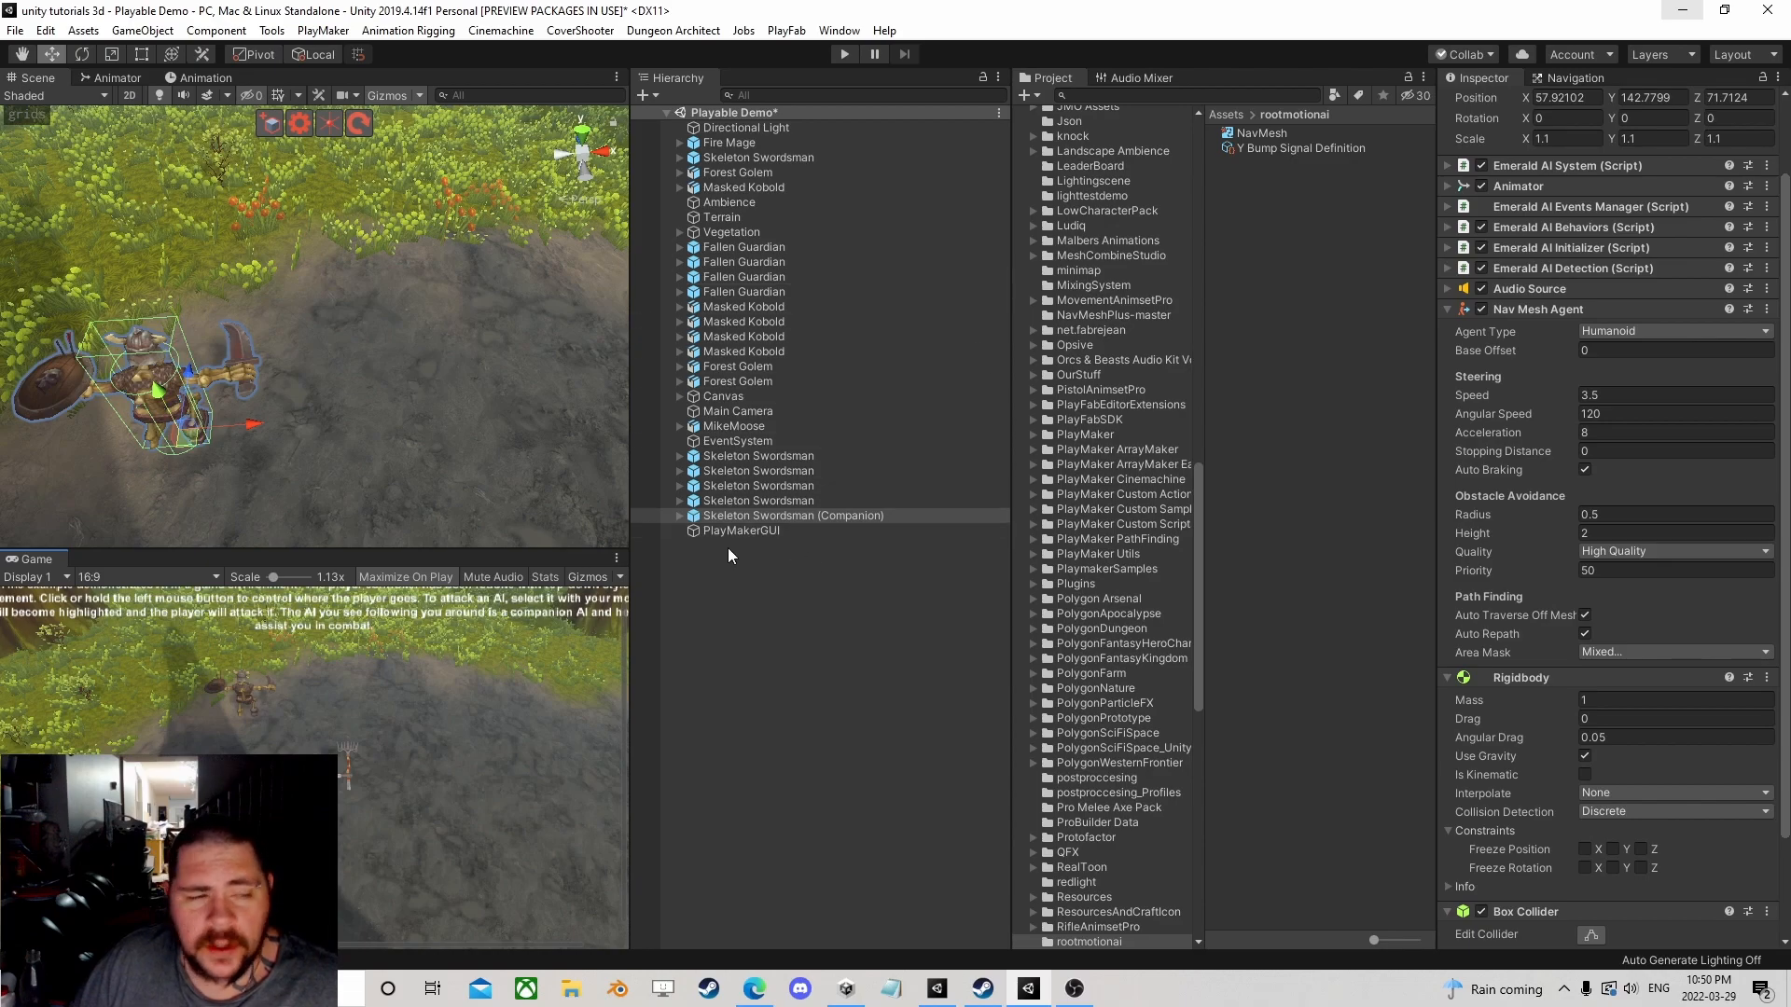
# Step: Deselect everything and drag the Hierarchy/Project divider left to widen the Project browser
pyautogui.click(727, 548)
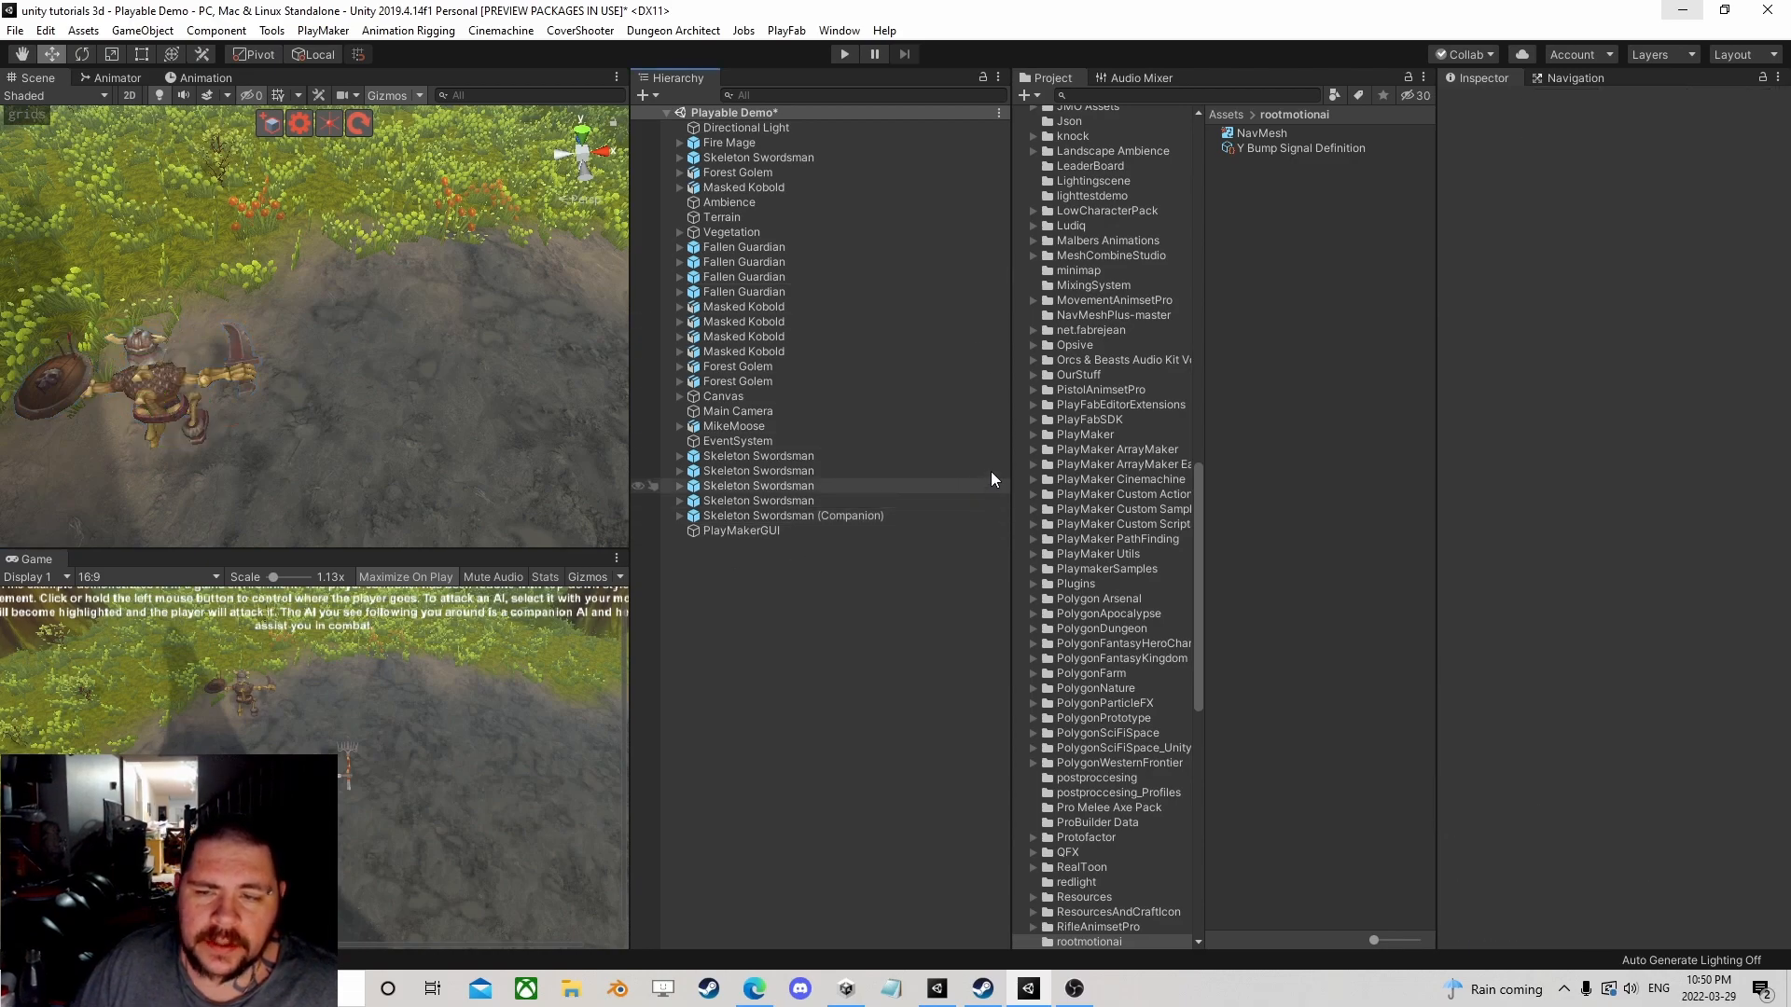
pyautogui.moveTo(1014, 412); pyautogui.dragTo(968, 412)
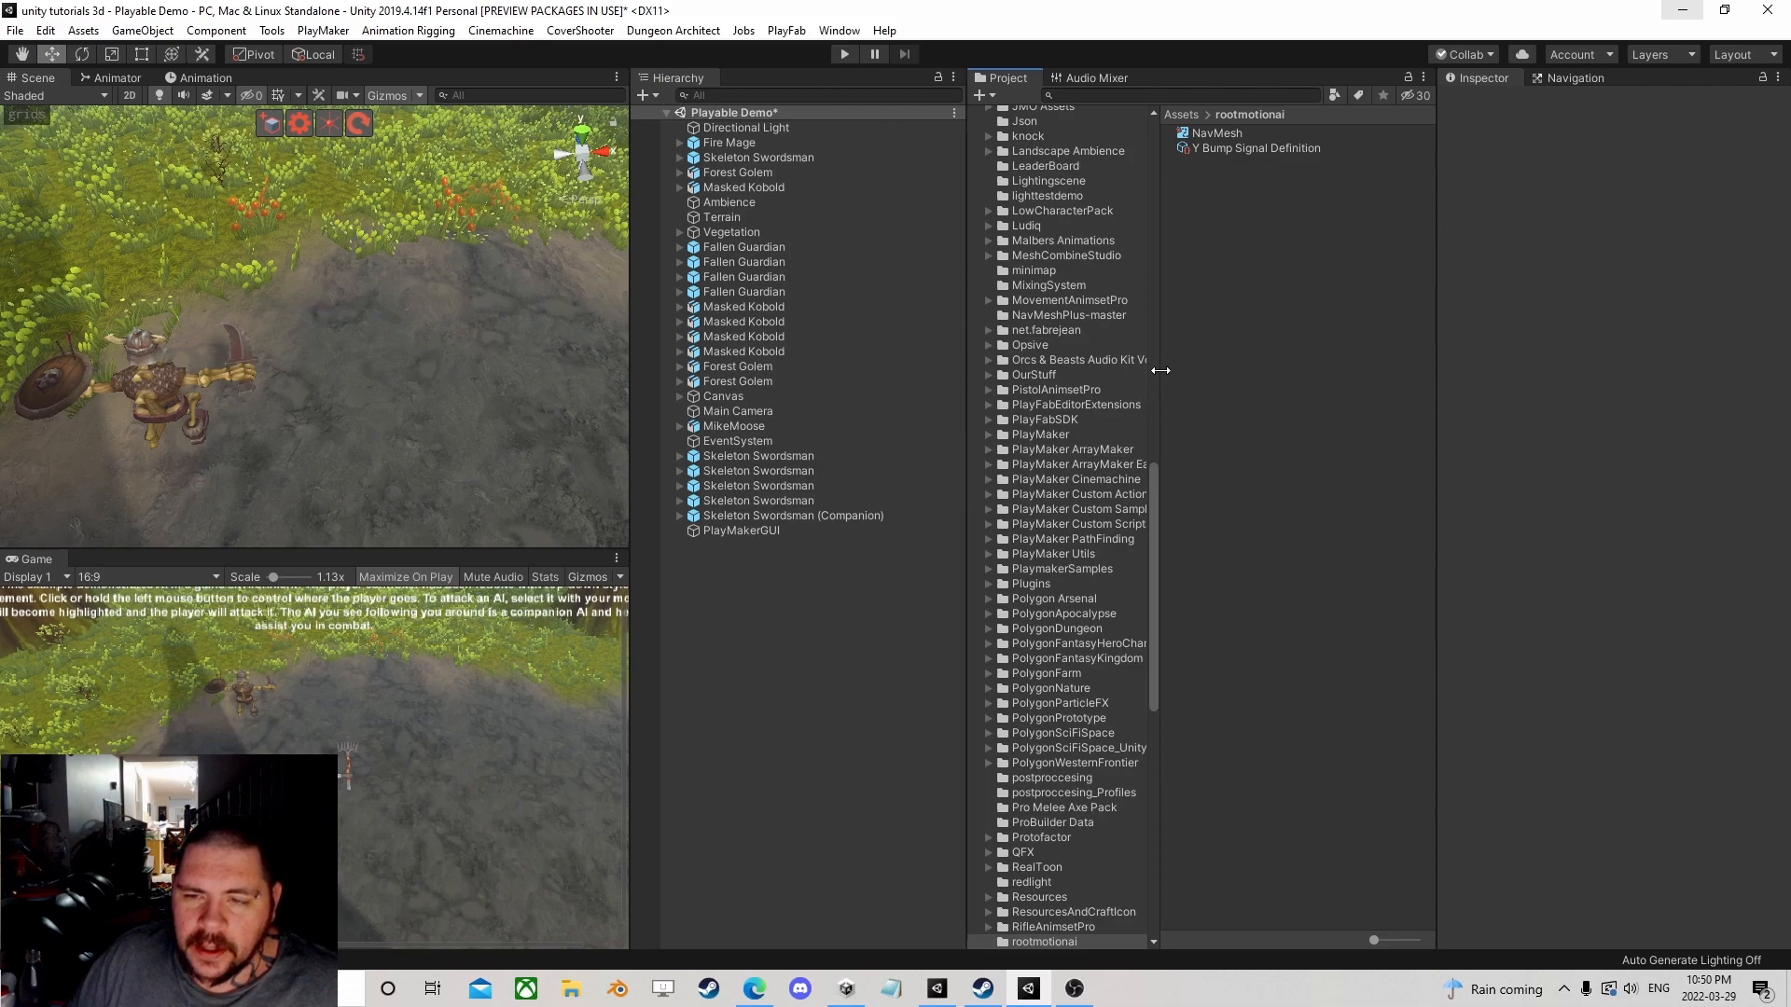
pyautogui.scroll(10, 1162, 370)
pyautogui.moveTo(1162, 369); pyautogui.dragTo(1284, 370)
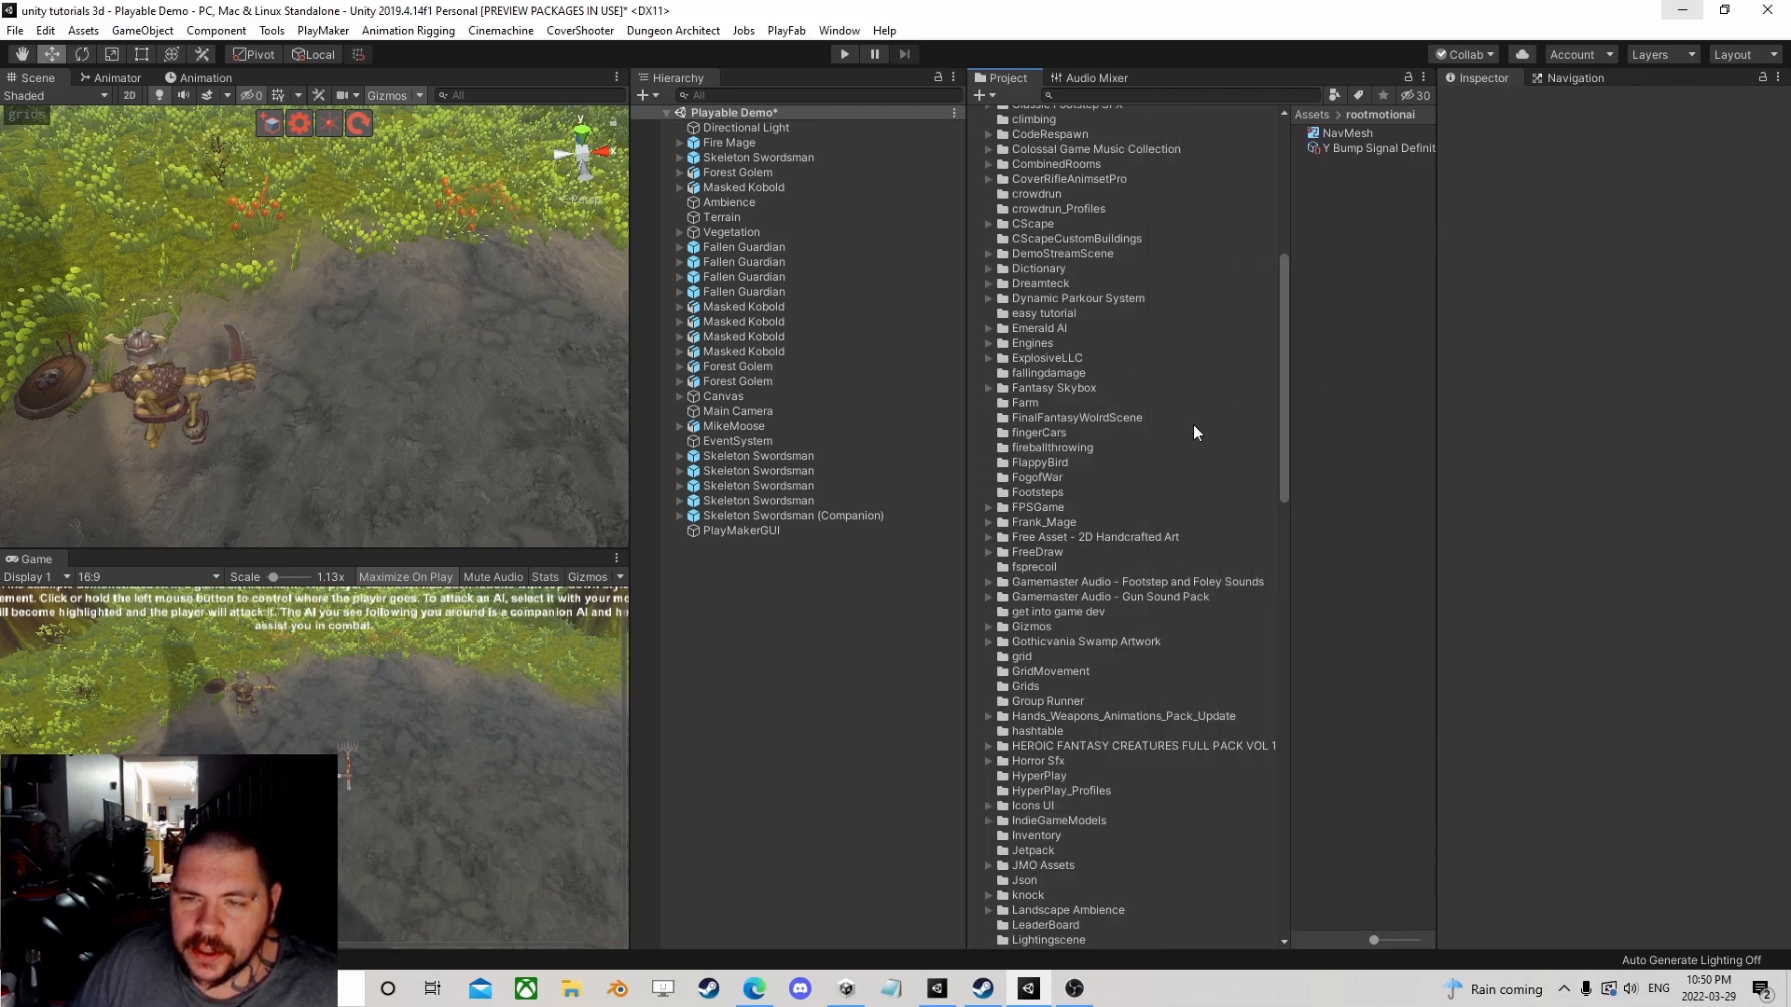
pyautogui.scroll(5, 1188, 433)
pyautogui.scroll(5, 1166, 489)
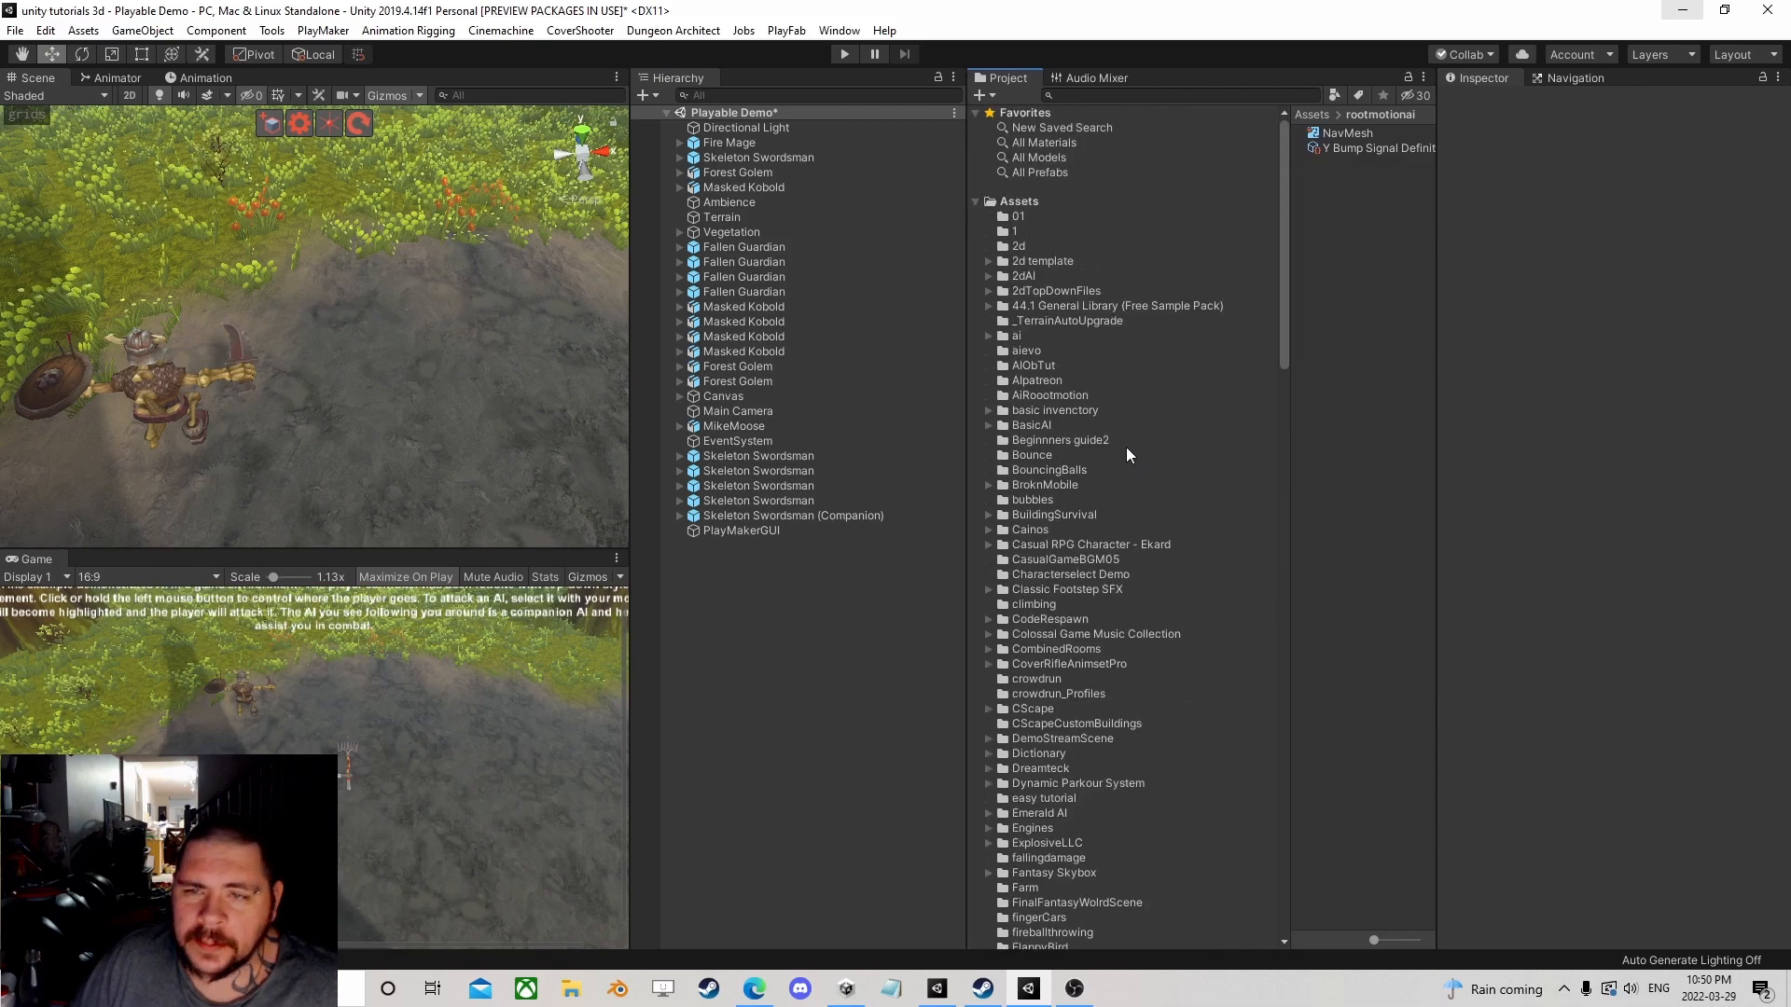
pyautogui.scroll(-8, 1049, 503)
pyautogui.scroll(-8, 1047, 509)
pyautogui.scroll(-8, 1049, 509)
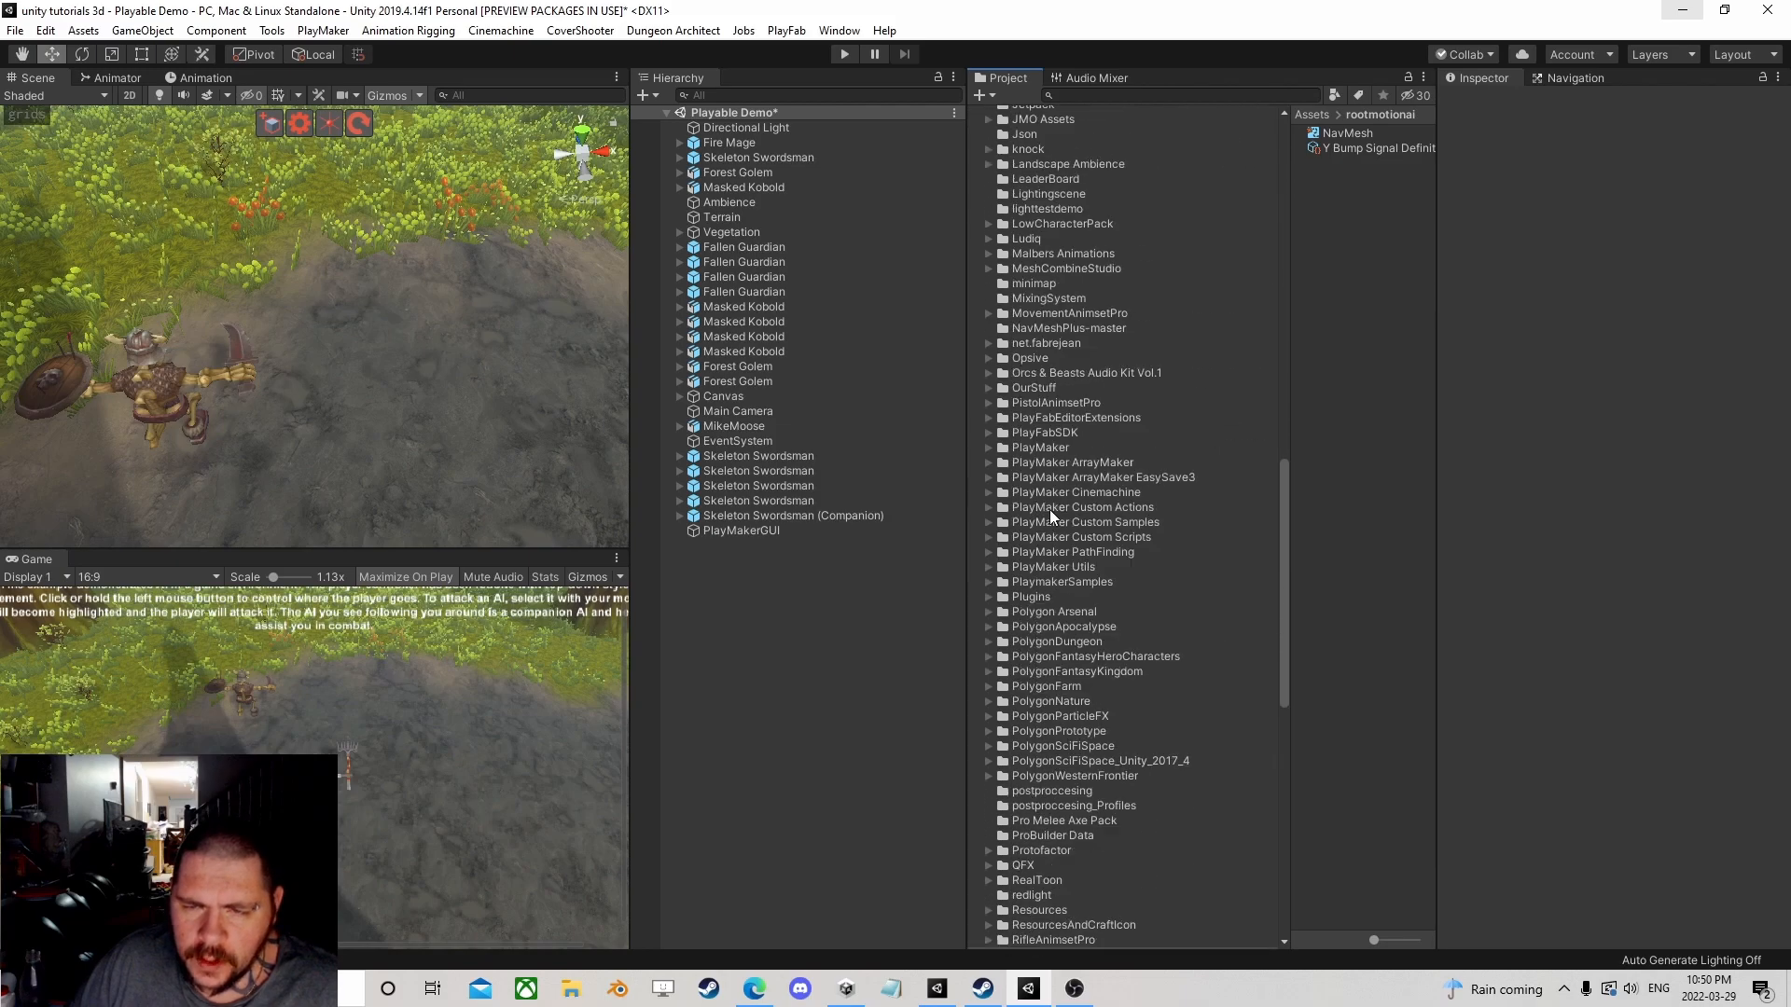
pyautogui.scroll(-8, 1052, 510)
pyautogui.scroll(-5, 1054, 509)
pyautogui.scroll(-5, 1057, 518)
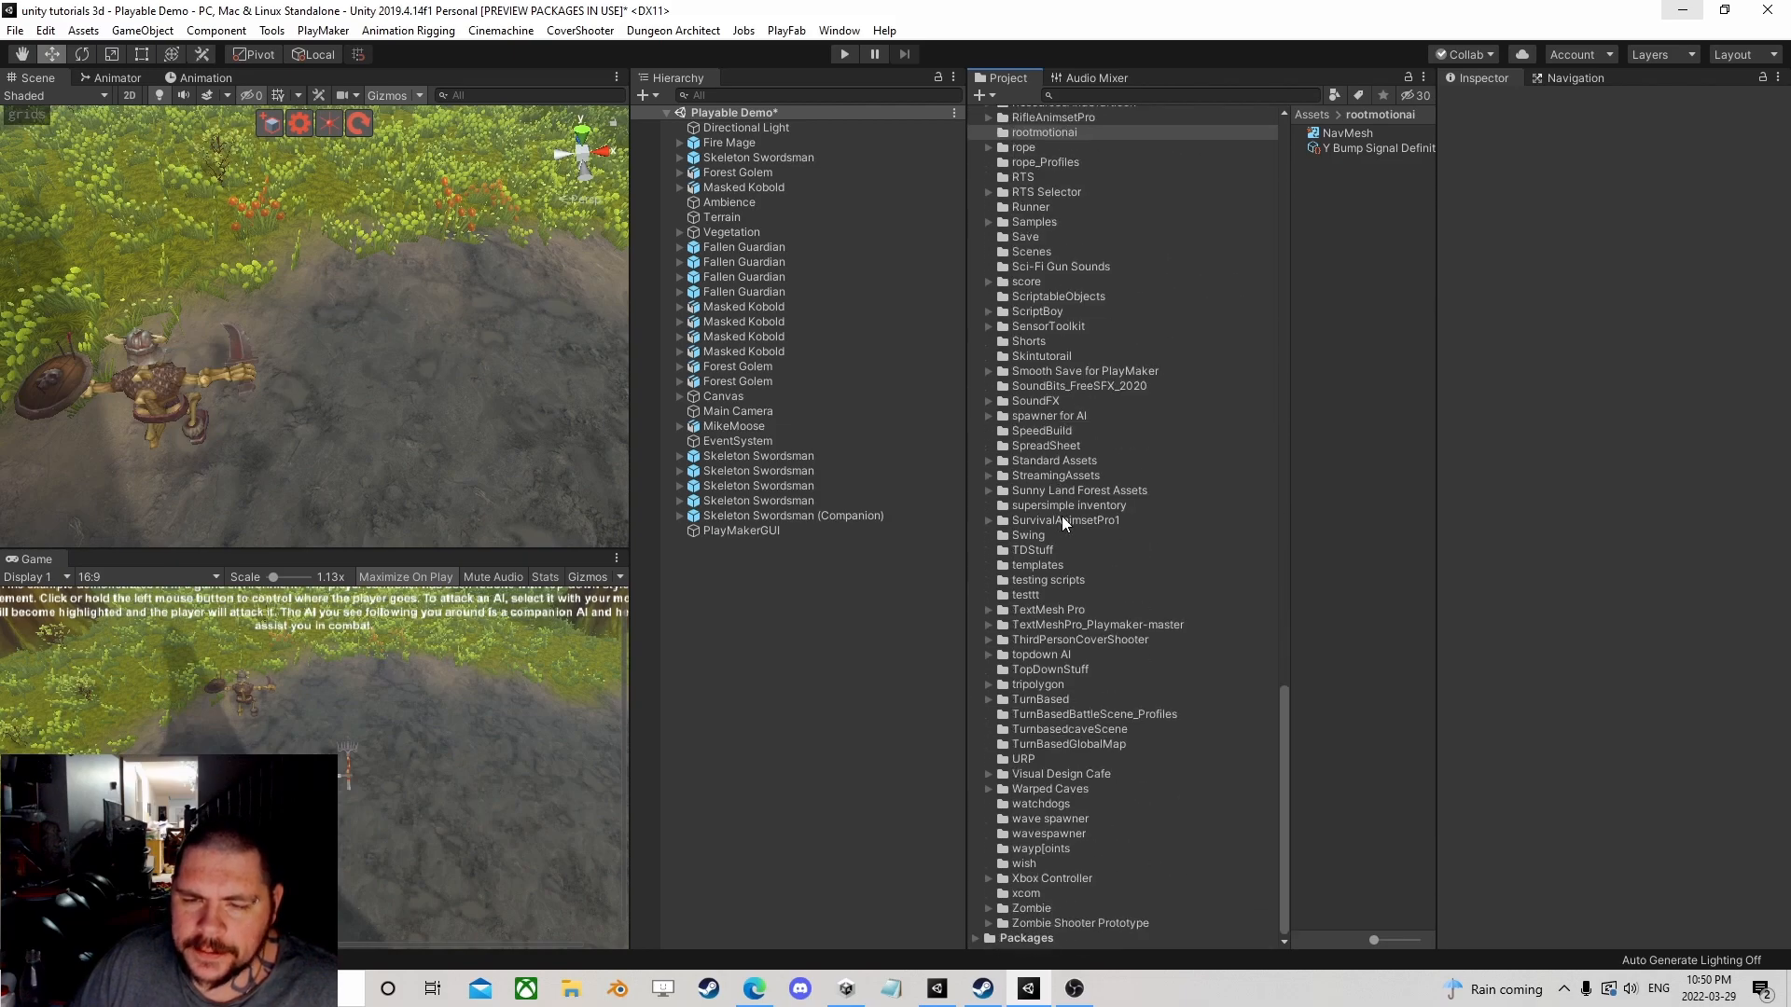
pyautogui.scroll(5, 1062, 517)
pyautogui.scroll(8, 1062, 517)
pyautogui.scroll(6, 1062, 516)
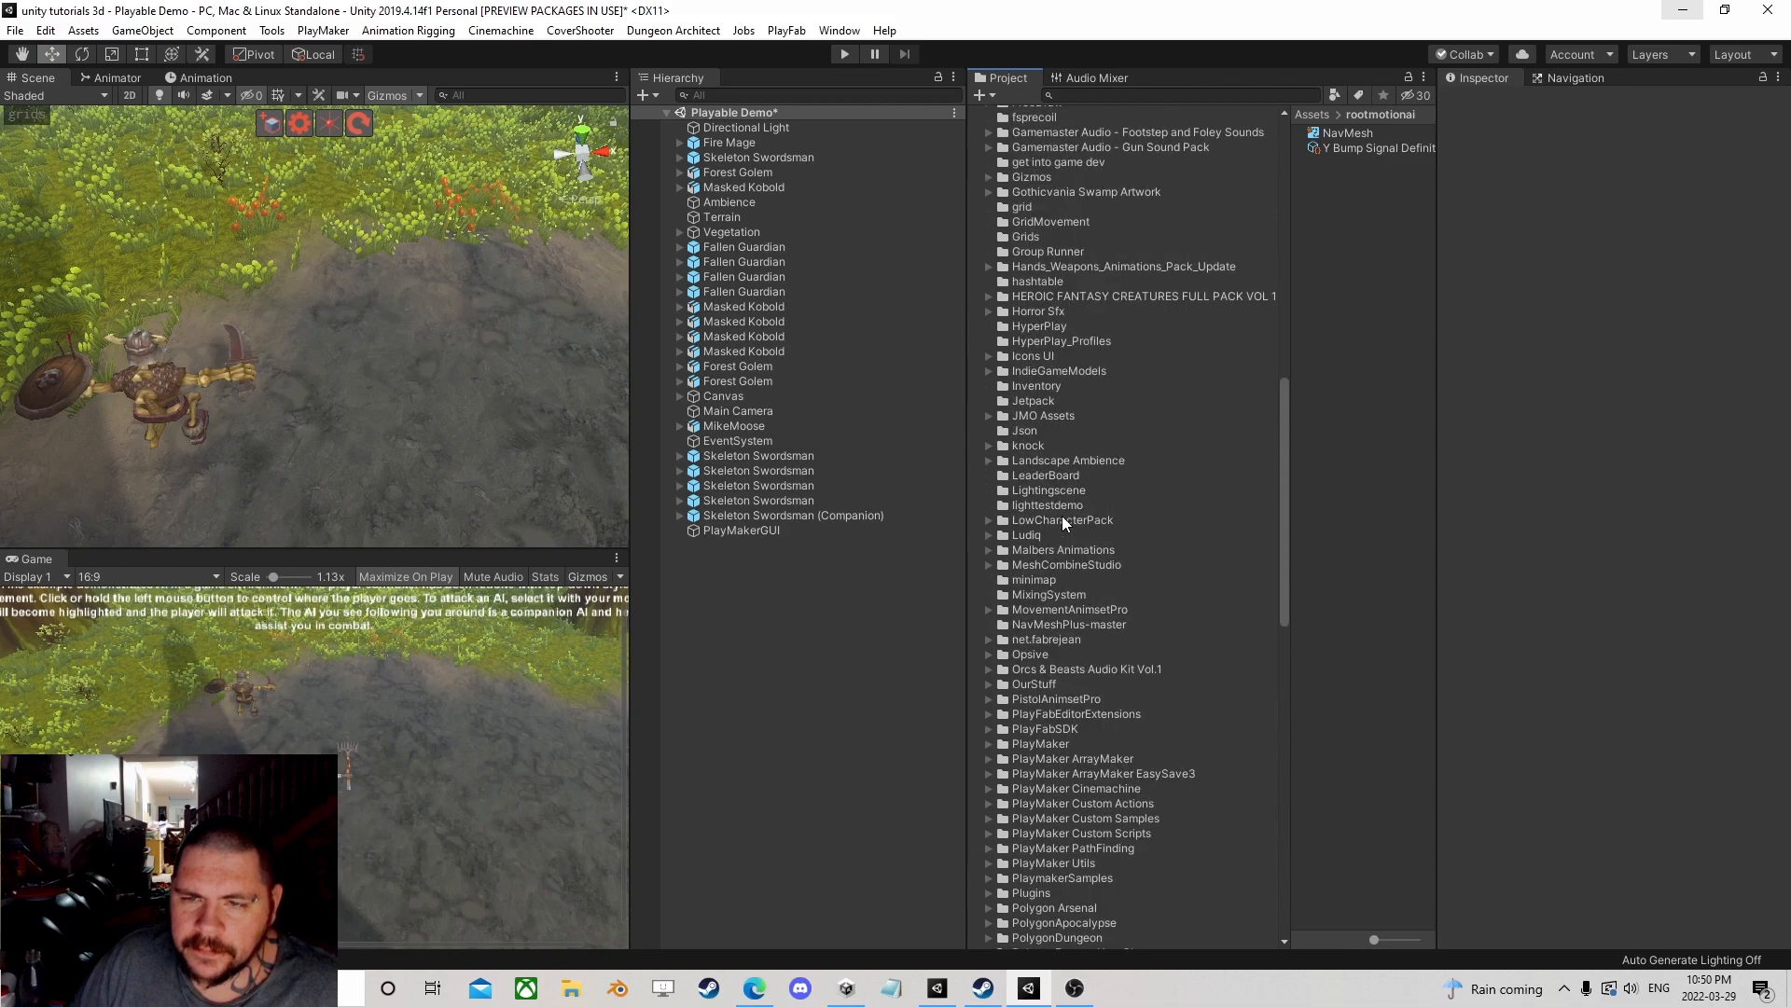
pyautogui.scroll(5, 1061, 516)
pyautogui.scroll(5, 1061, 517)
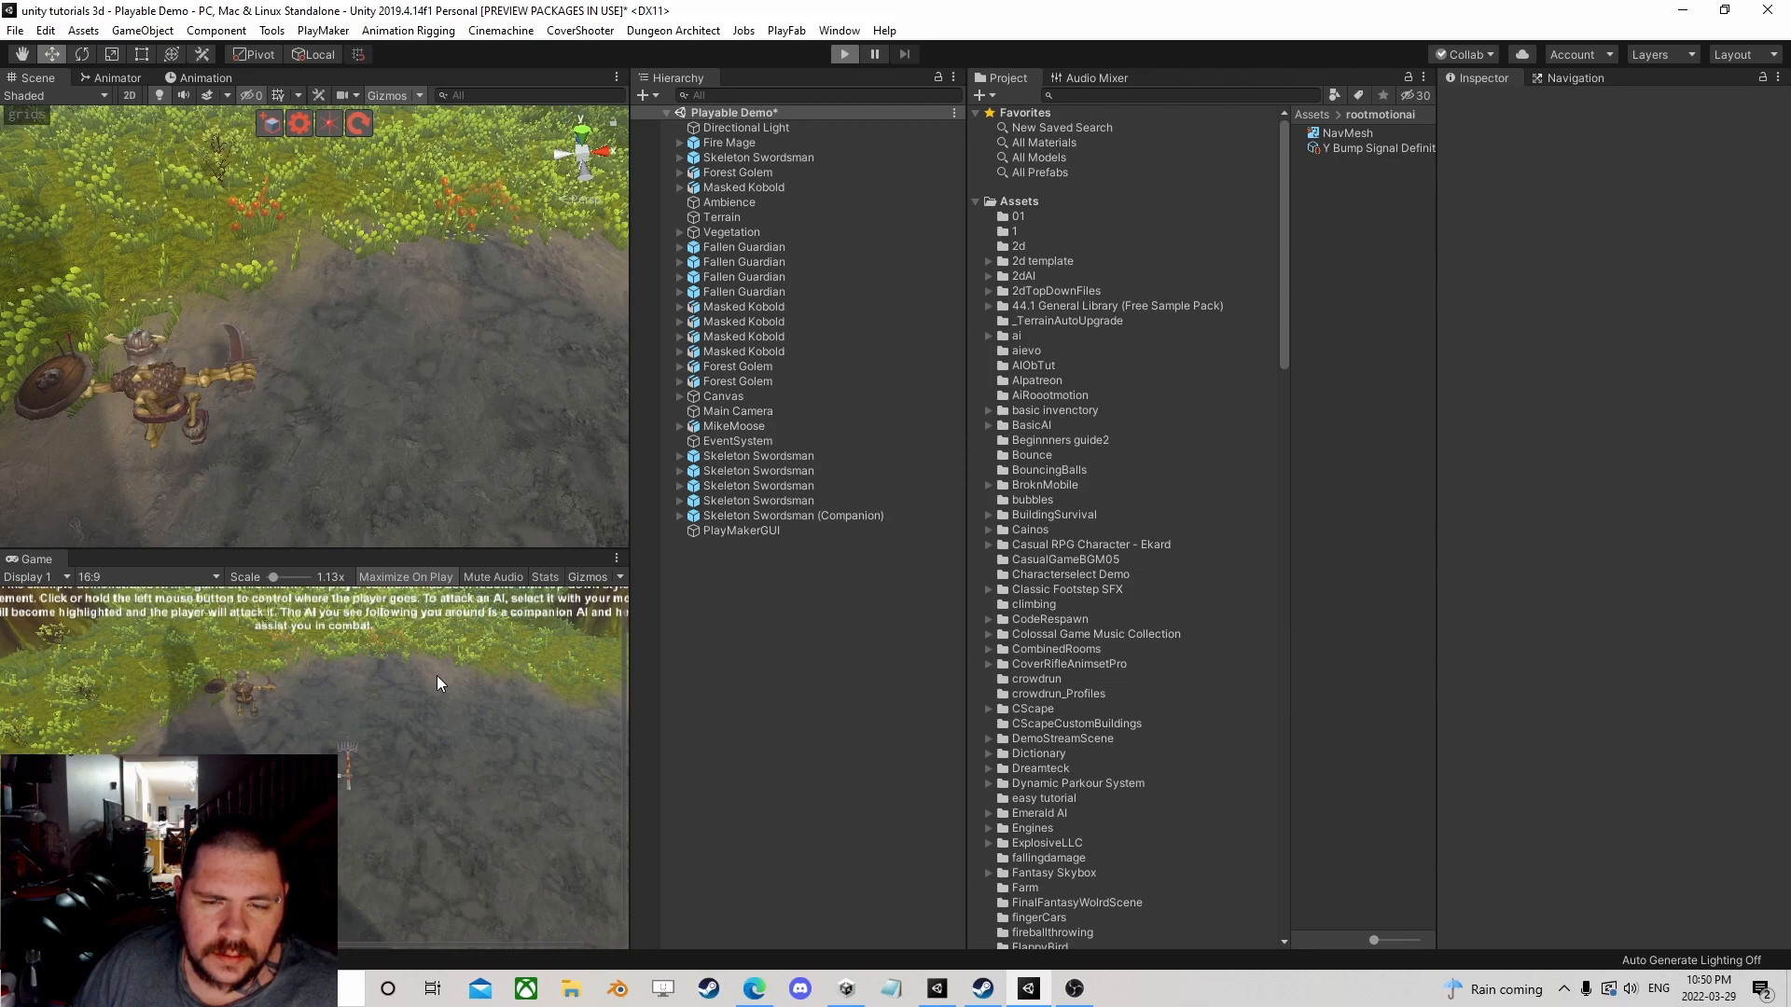
pyautogui.hotkey('shift', 'space')
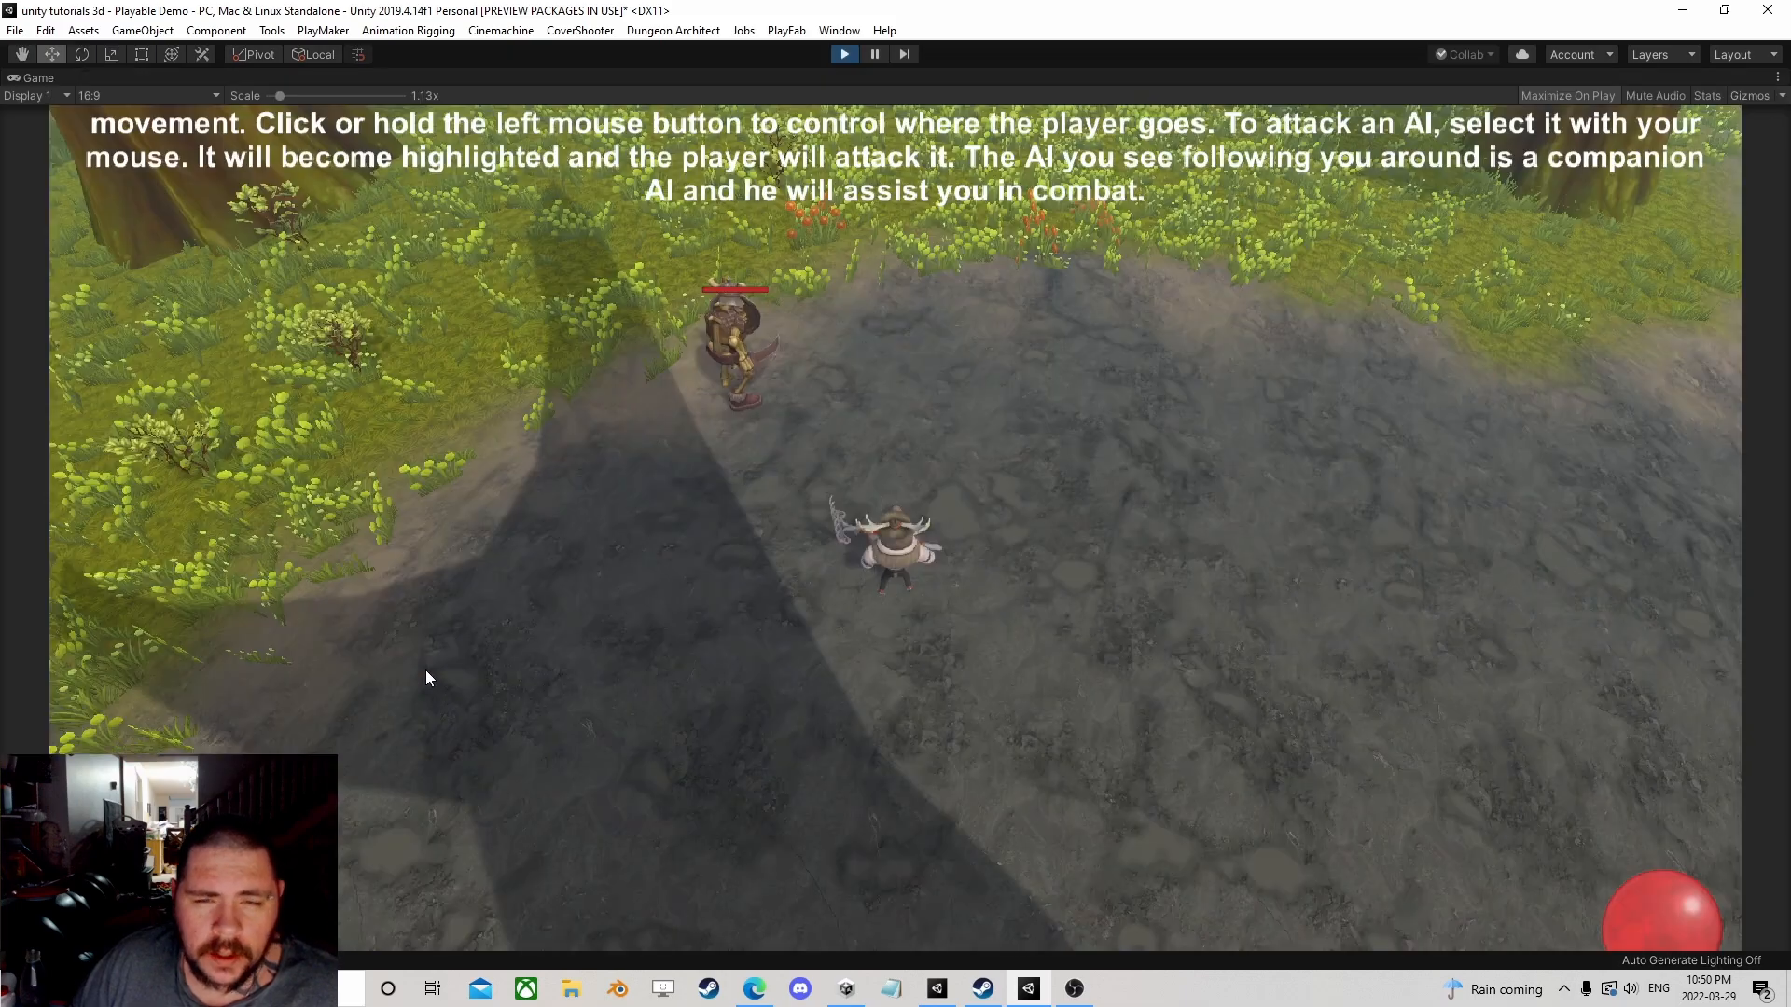
pyautogui.click(1034, 388)
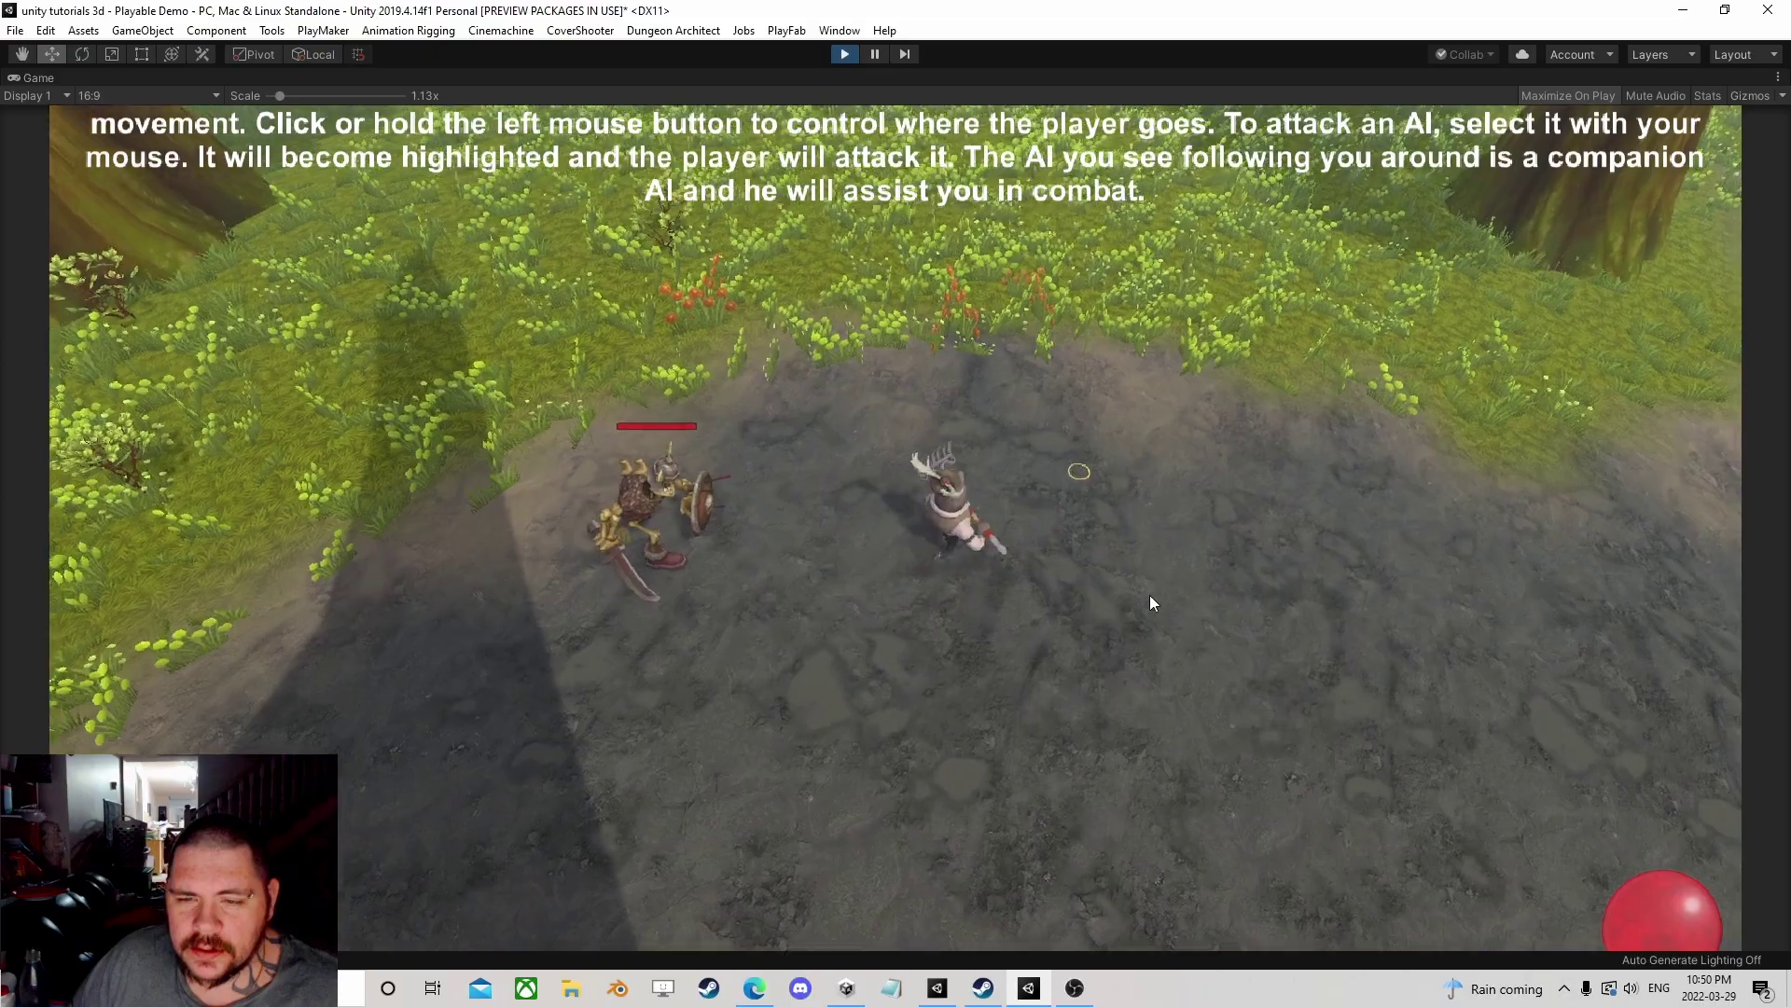
pyautogui.click(1105, 601)
pyautogui.click(578, 719)
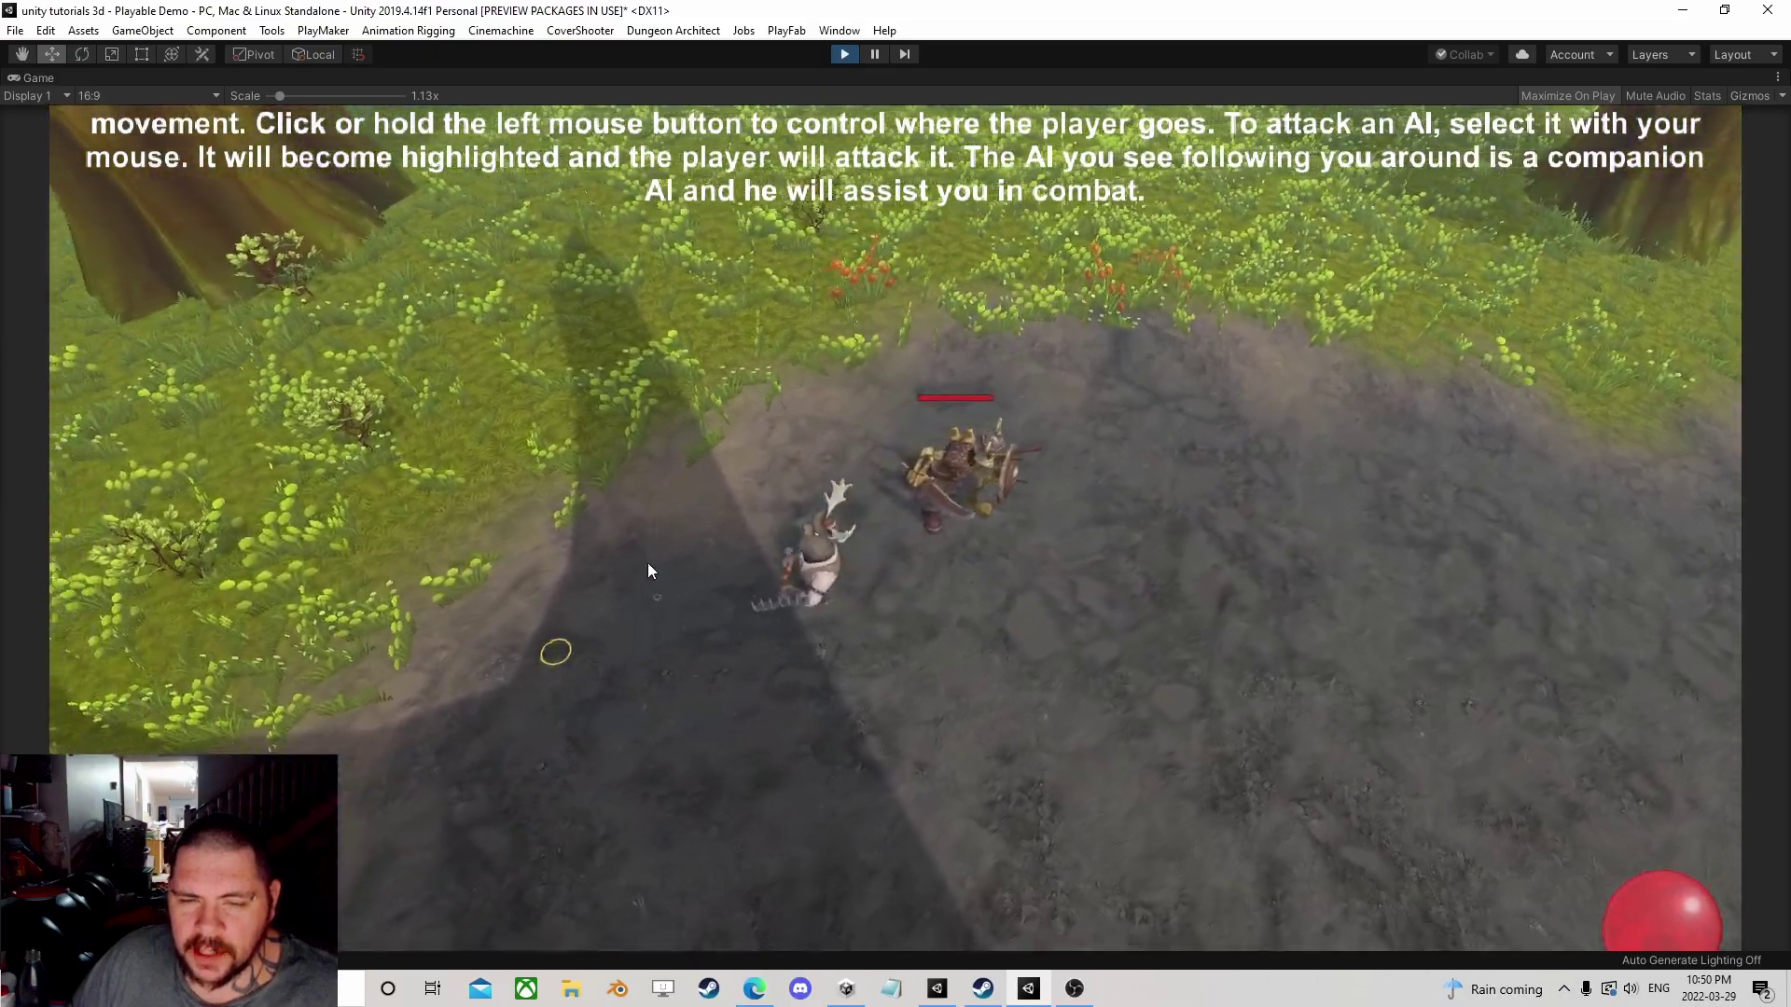
pyautogui.click(721, 319)
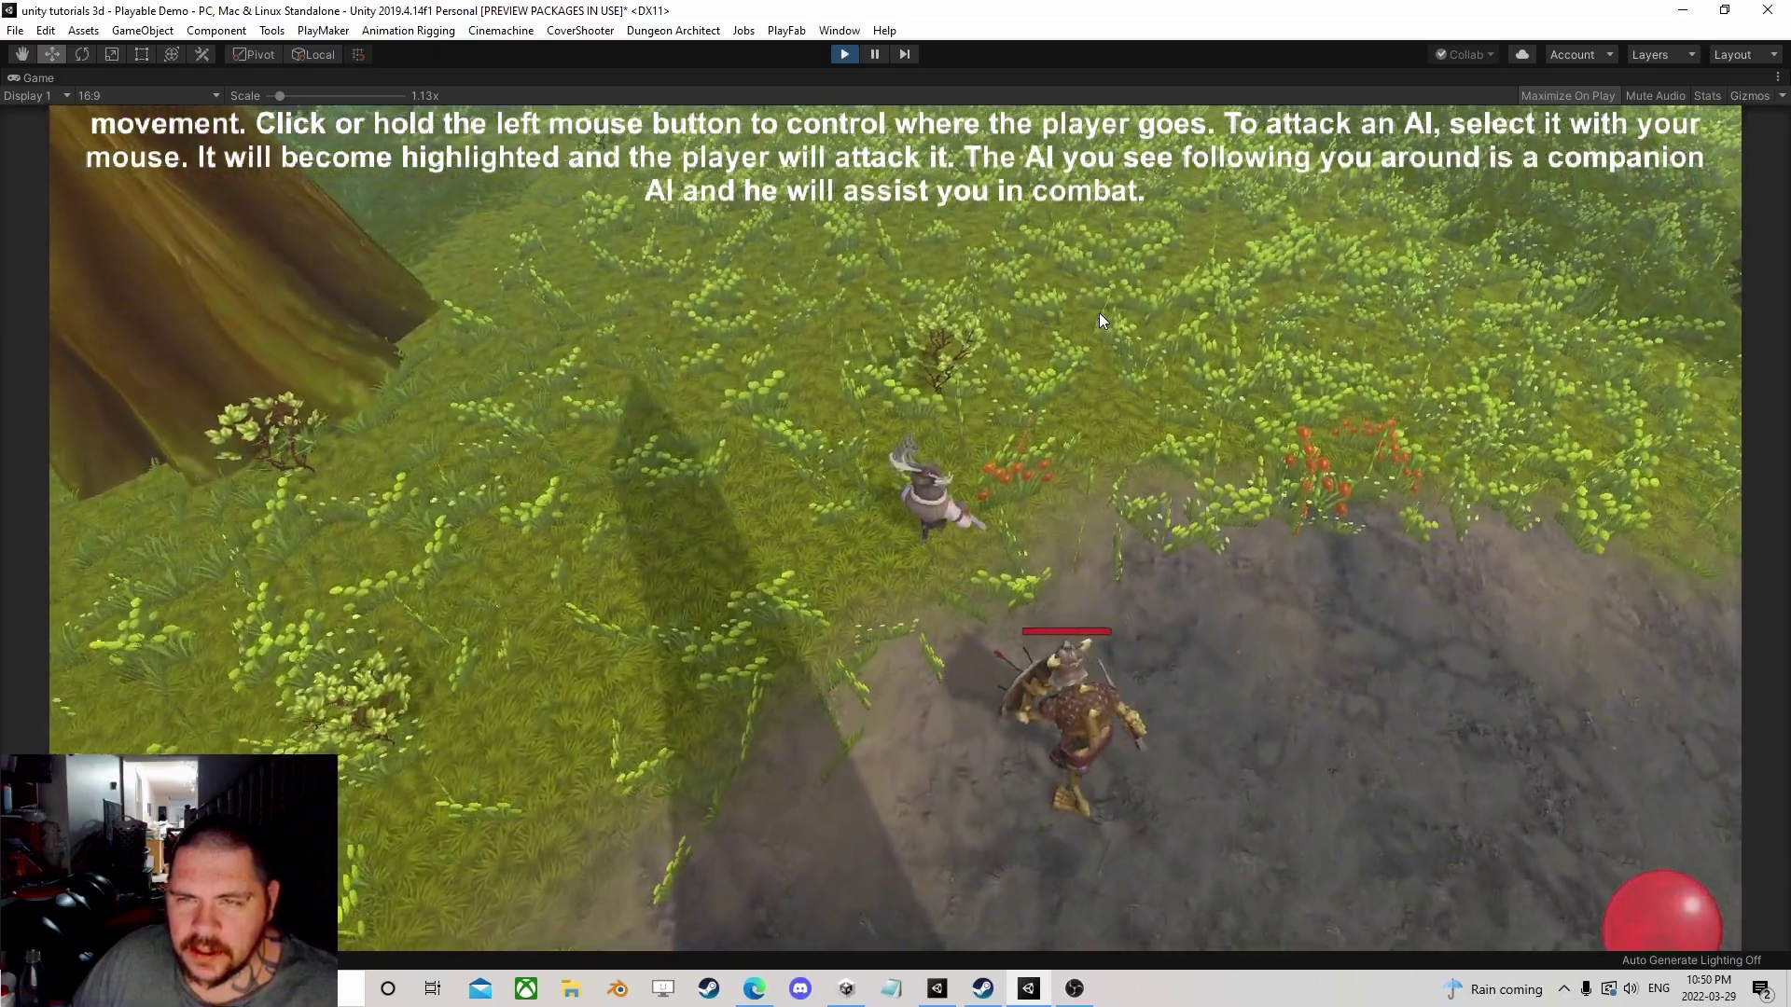
pyautogui.click(1099, 312)
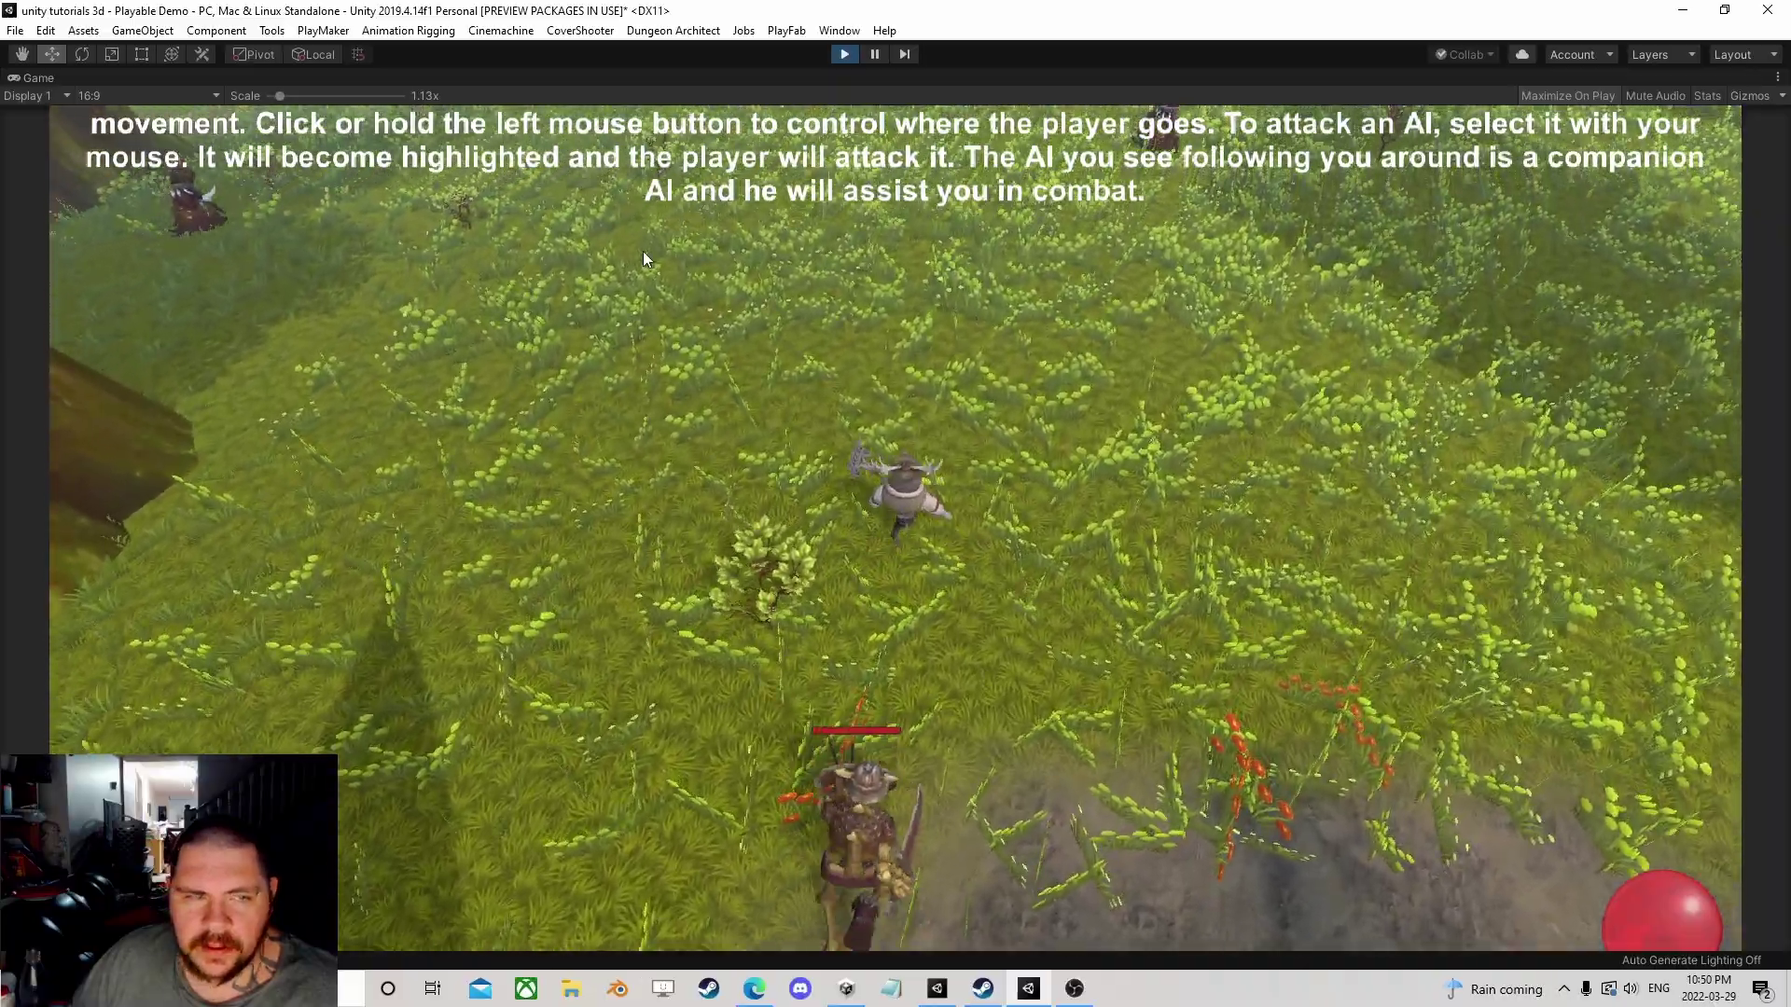
pyautogui.click(546, 256)
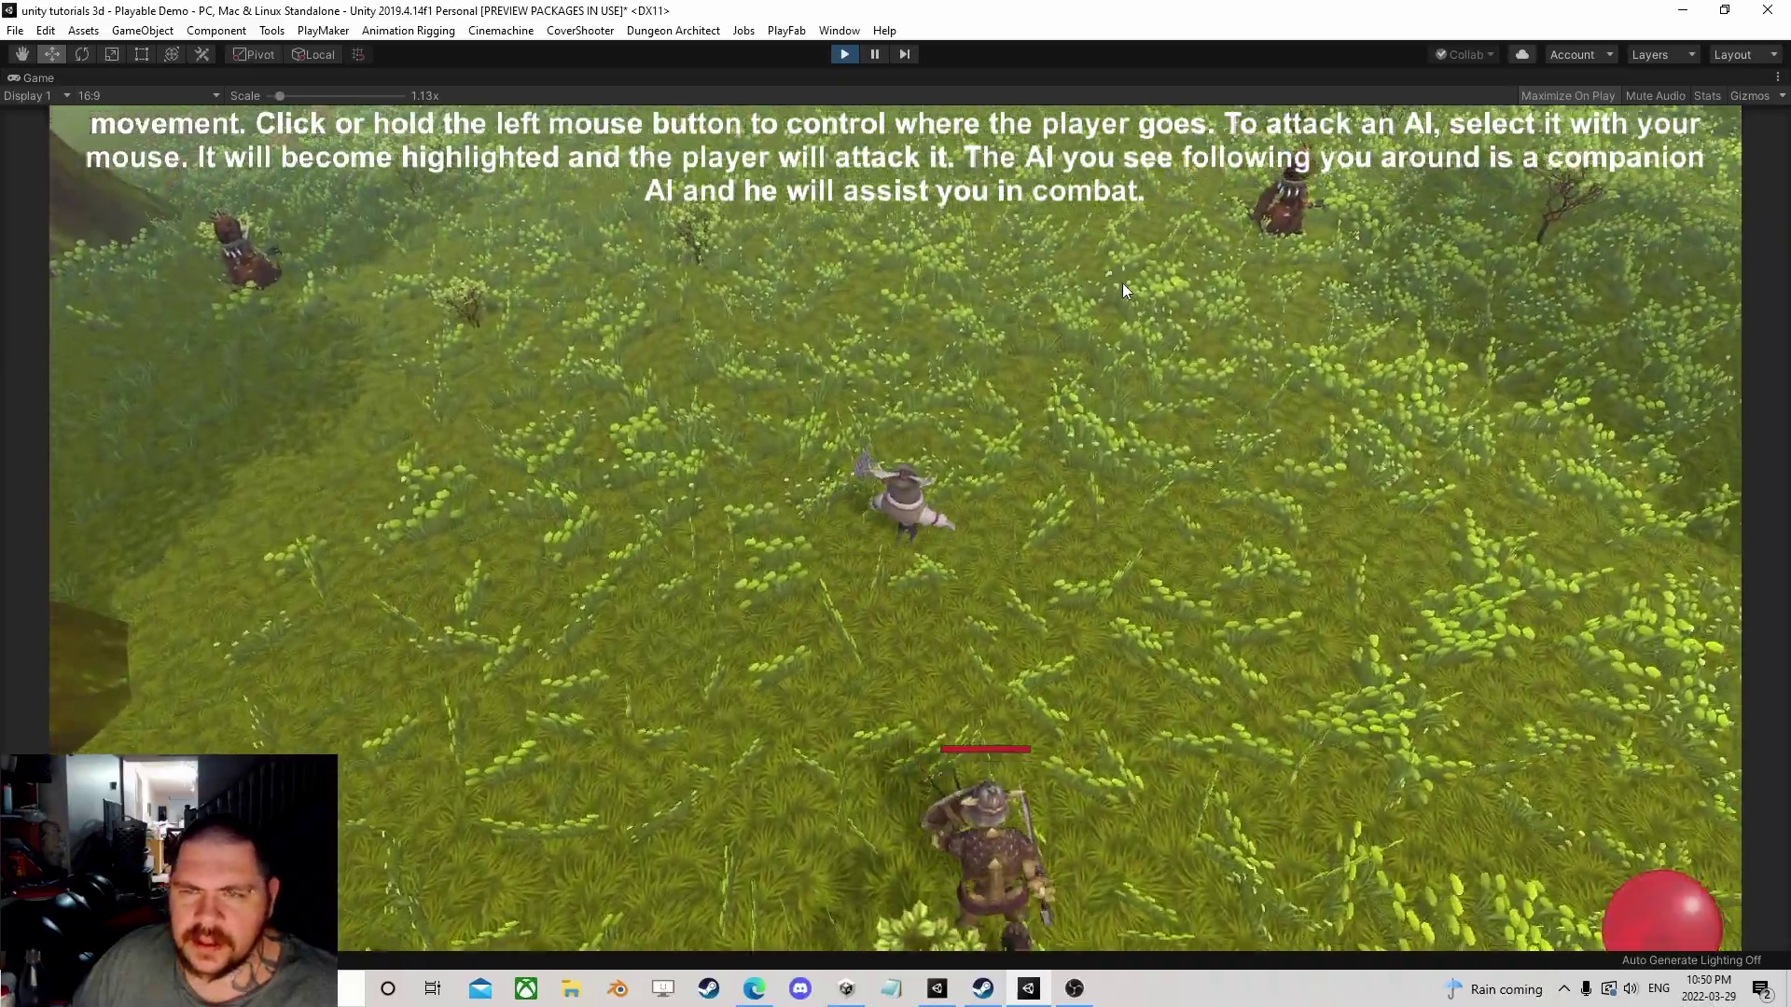
pyautogui.click(1122, 282)
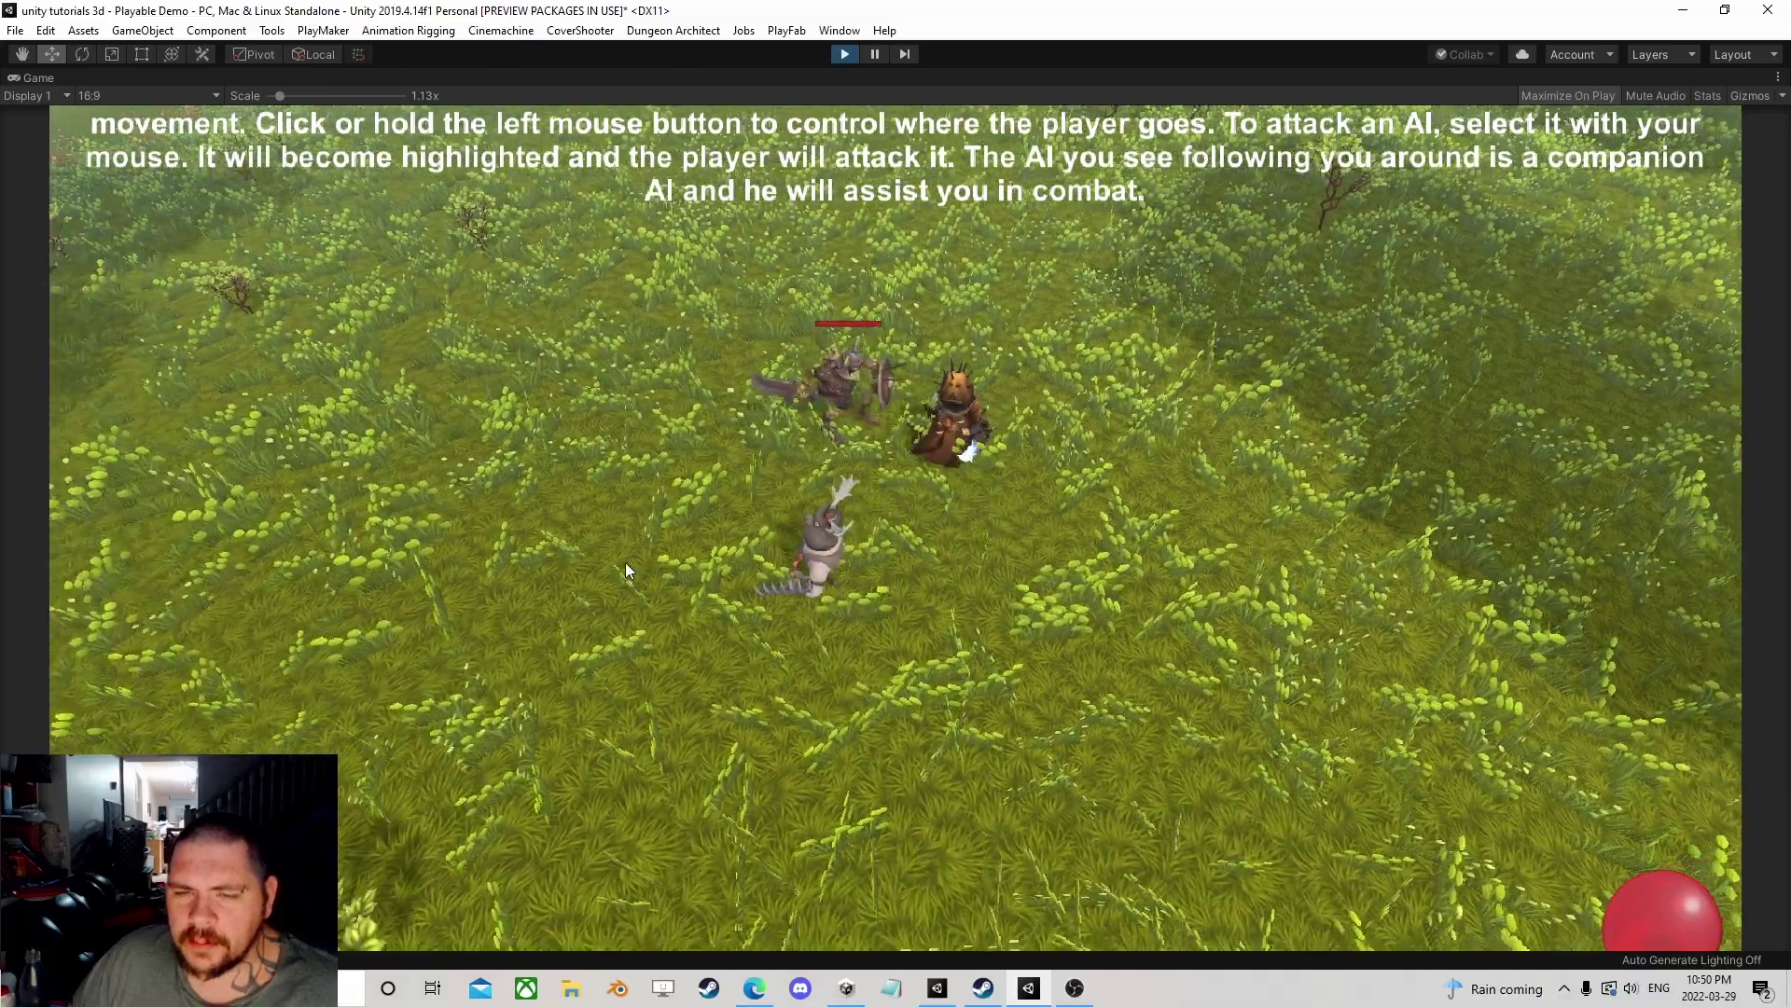
pyautogui.click(626, 562)
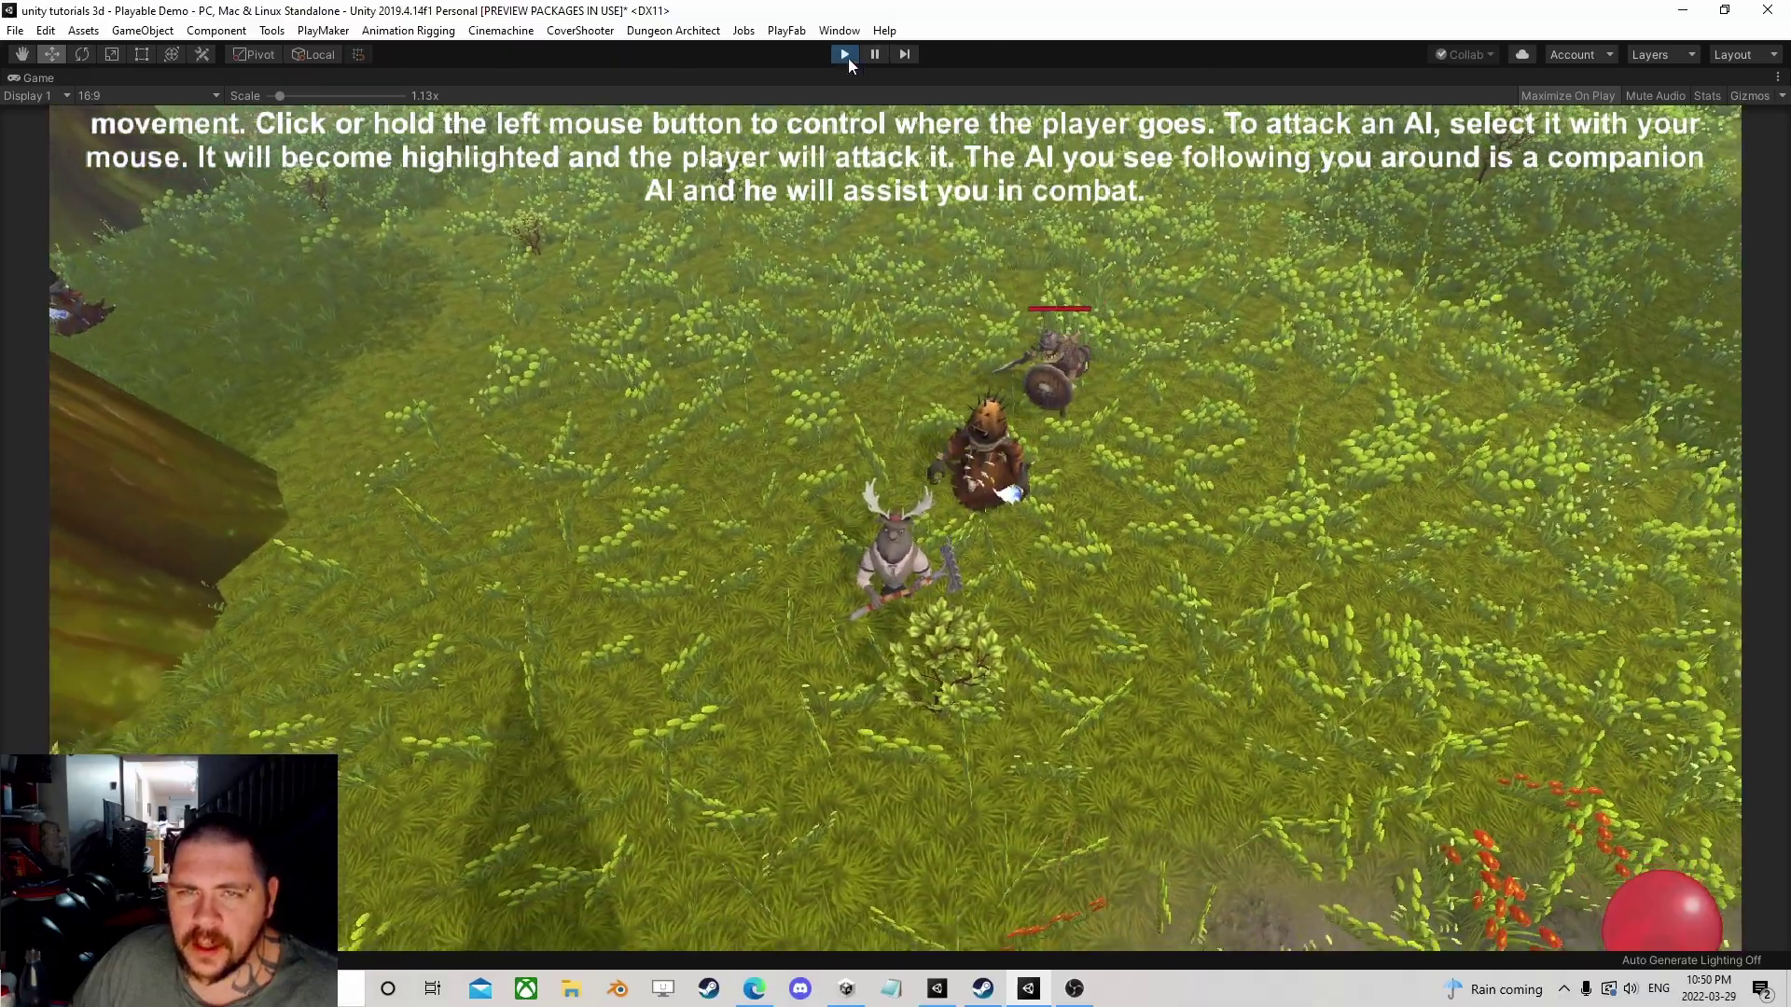
pyautogui.click(843, 53)
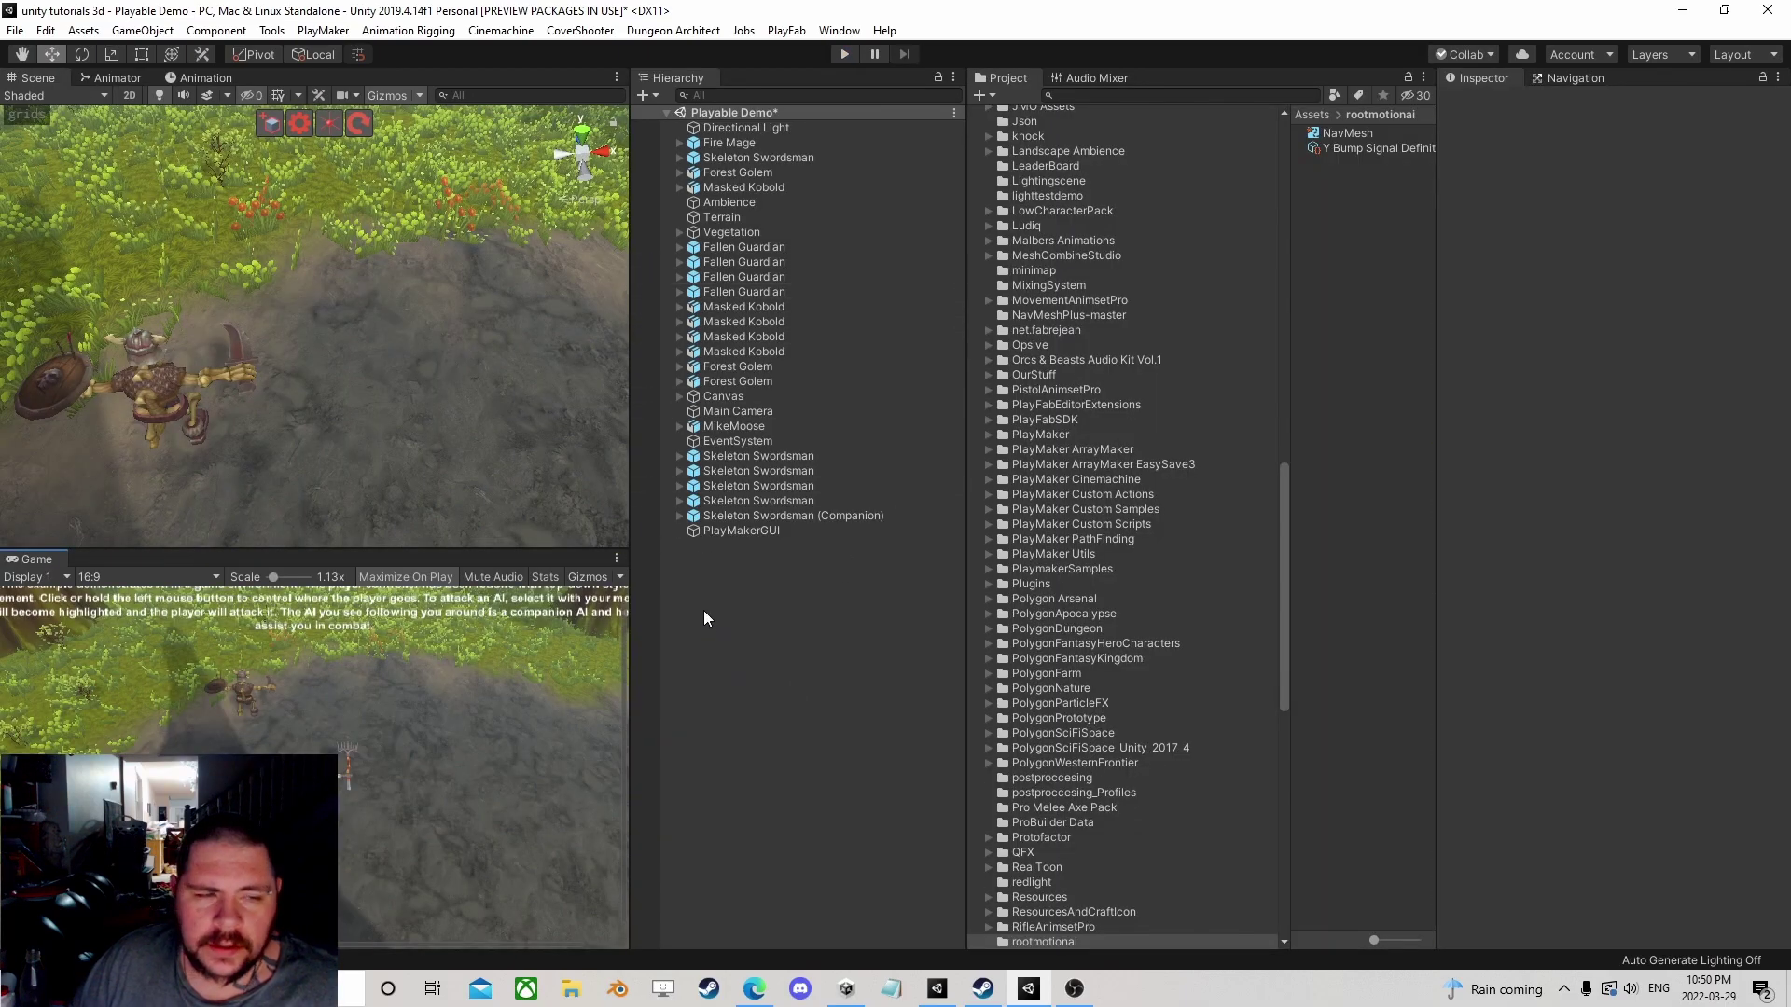
# Step: Create a UI Button under the Canvas, duplicate it, and frame it in a 2D scene view
pyautogui.rightClick(707, 602)
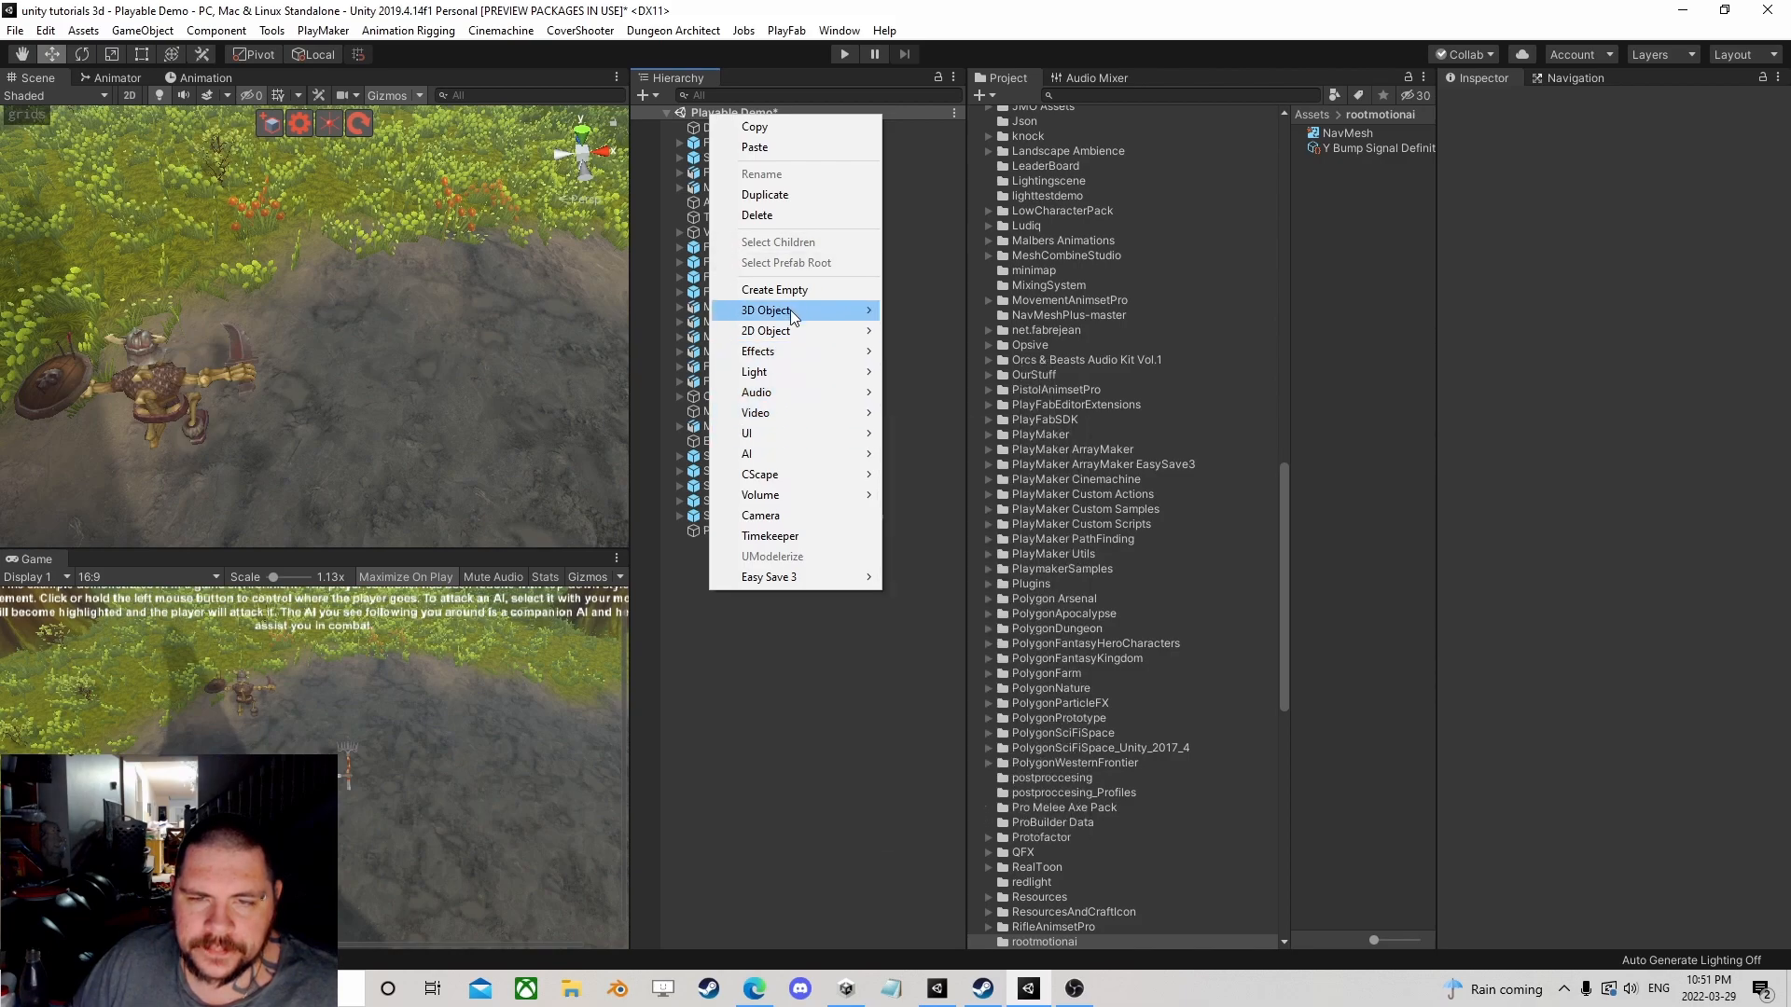
pyautogui.moveTo(784, 432)
pyautogui.click(966, 575)
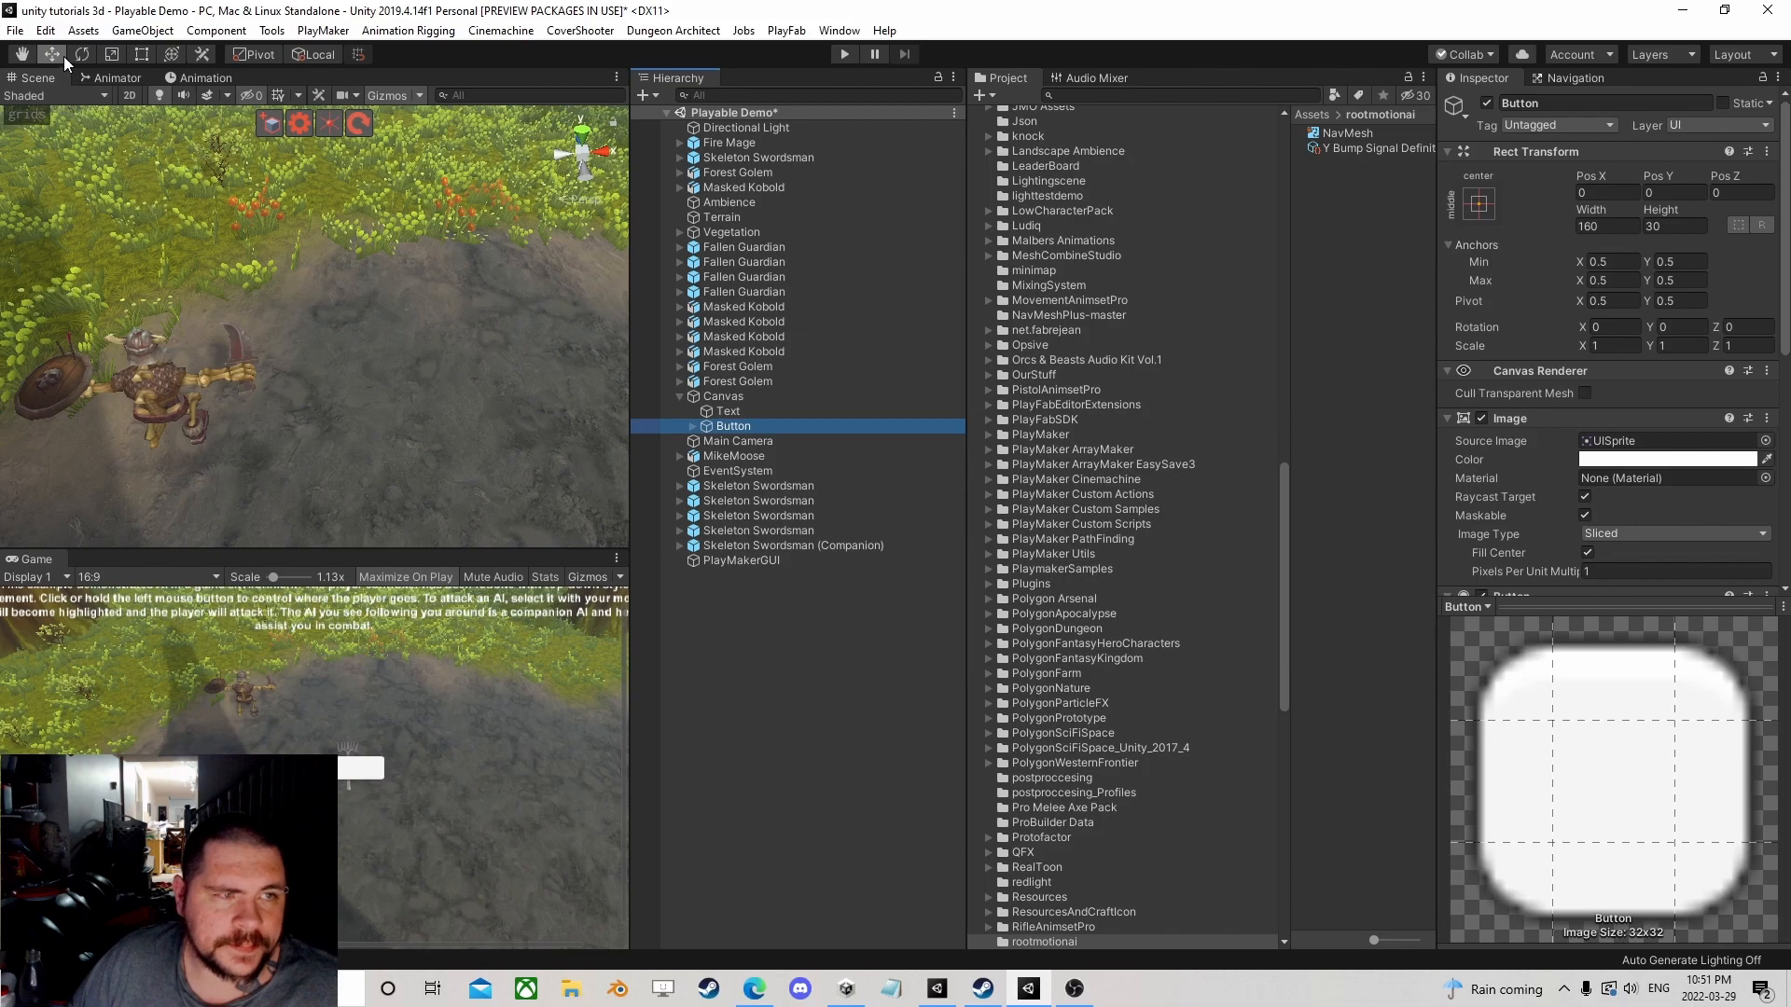
pyautogui.hotkey('ctrl', 'd')
pyautogui.doubleClick(734, 442)
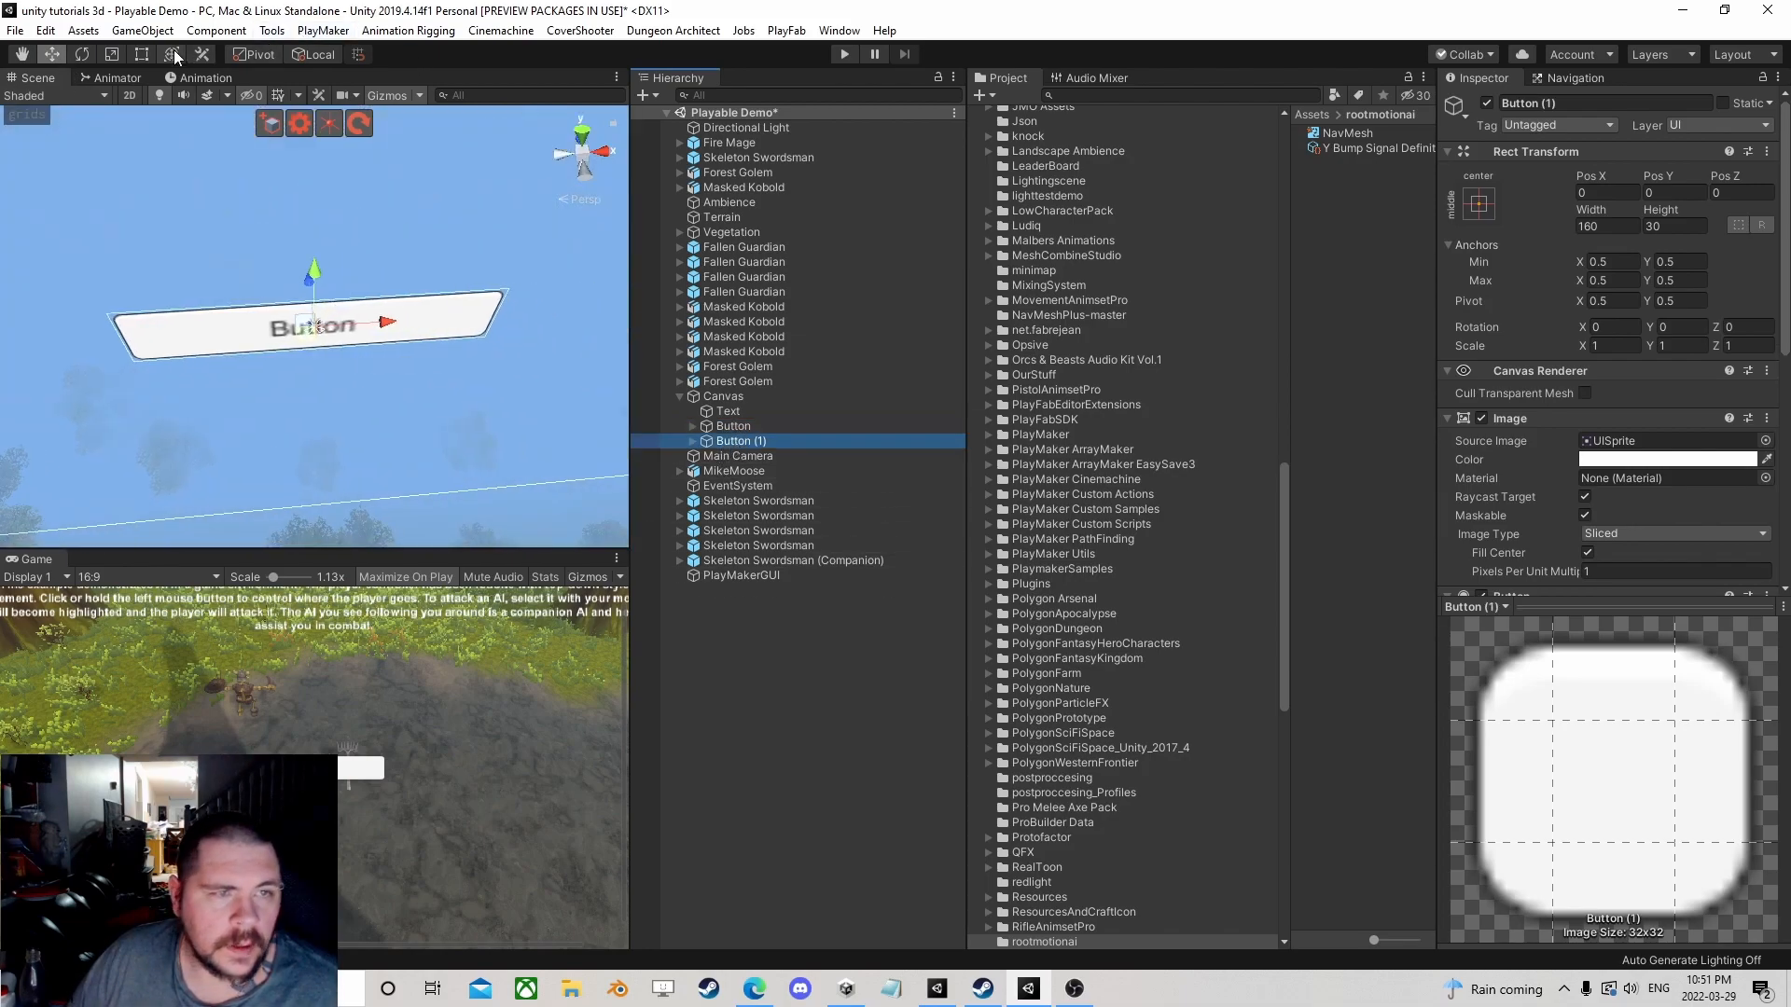
pyautogui.click(126, 95)
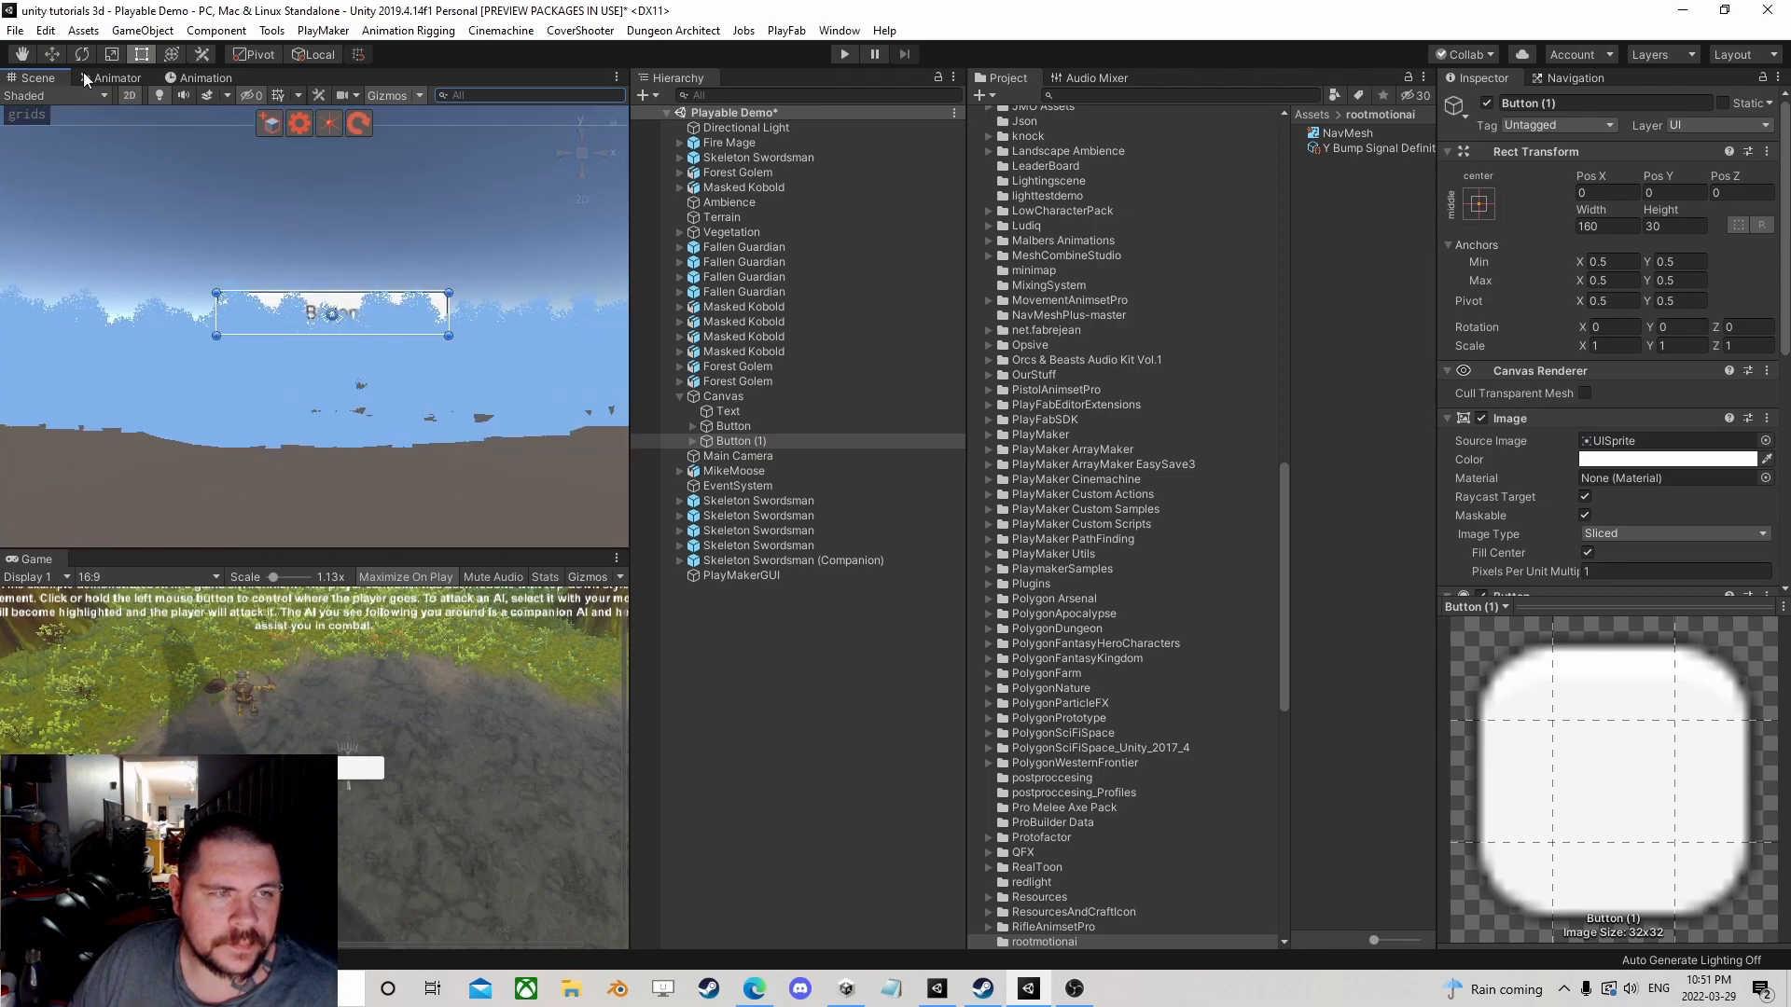
# Step: Stack the two buttons near the screen bottom and keep the Canvas scaling with screen size
pyautogui.moveTo(330, 238); pyautogui.dragTo(332, 280)
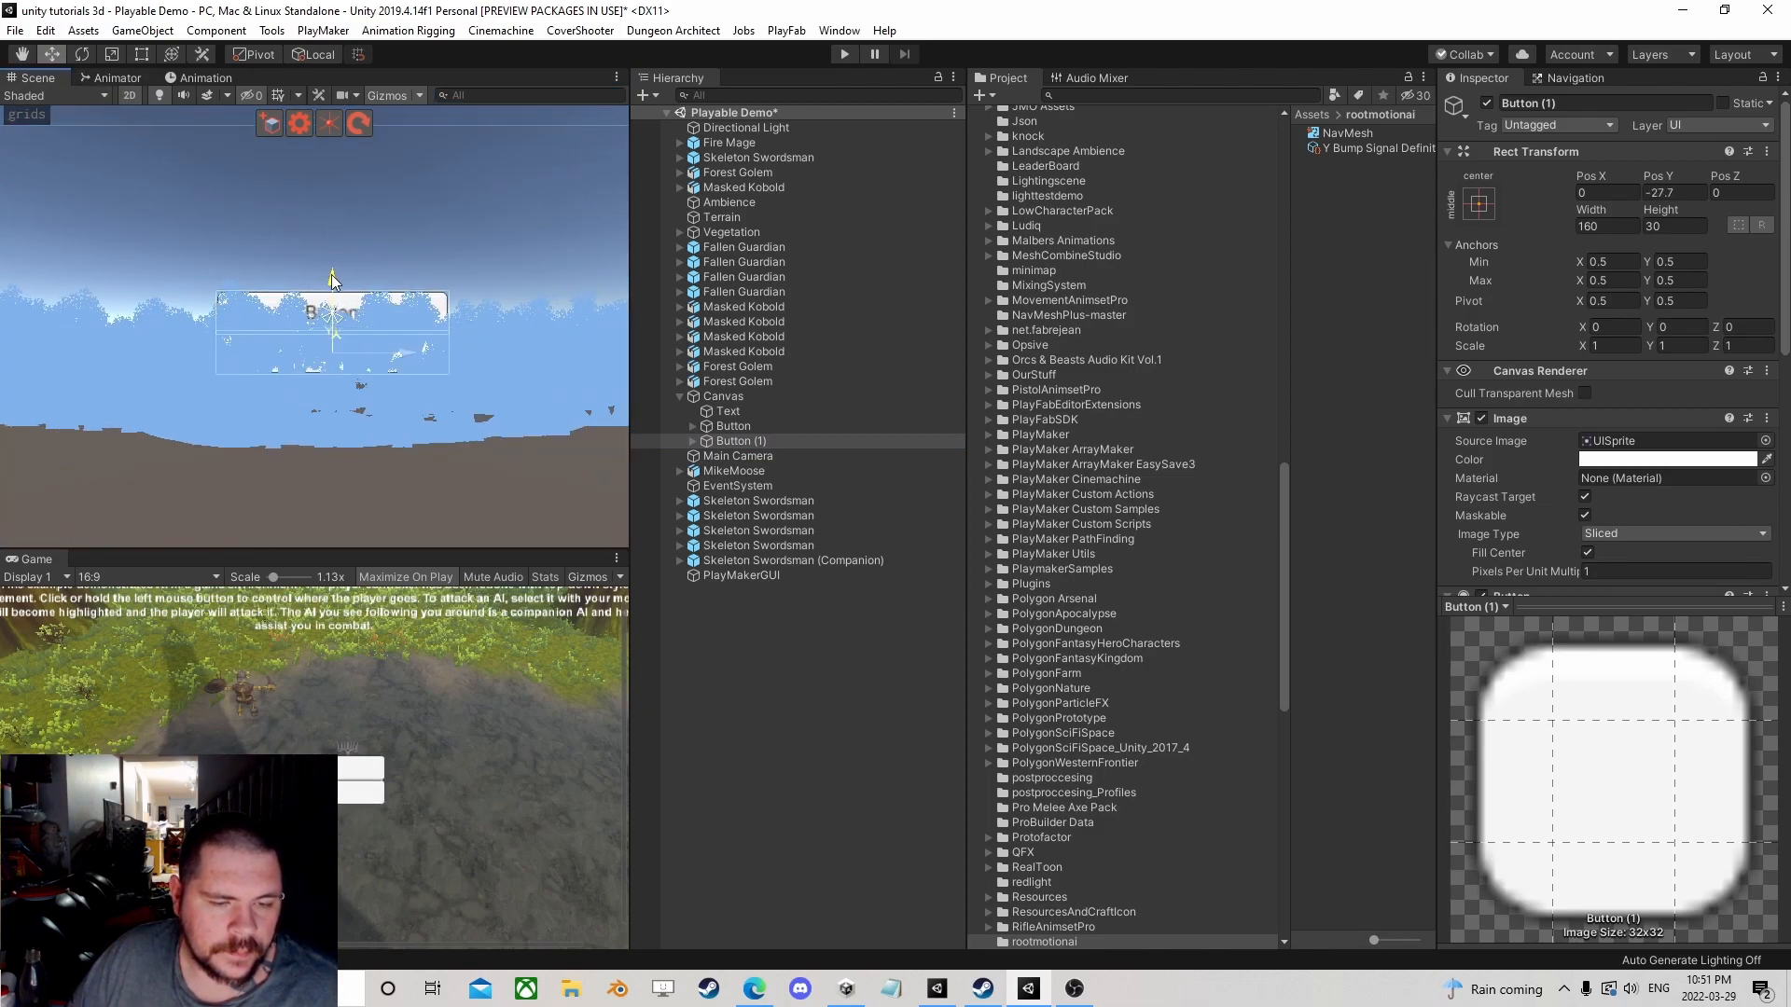
pyautogui.keyDown('ctrl'); pyautogui.click(733, 424); pyautogui.keyUp('ctrl')
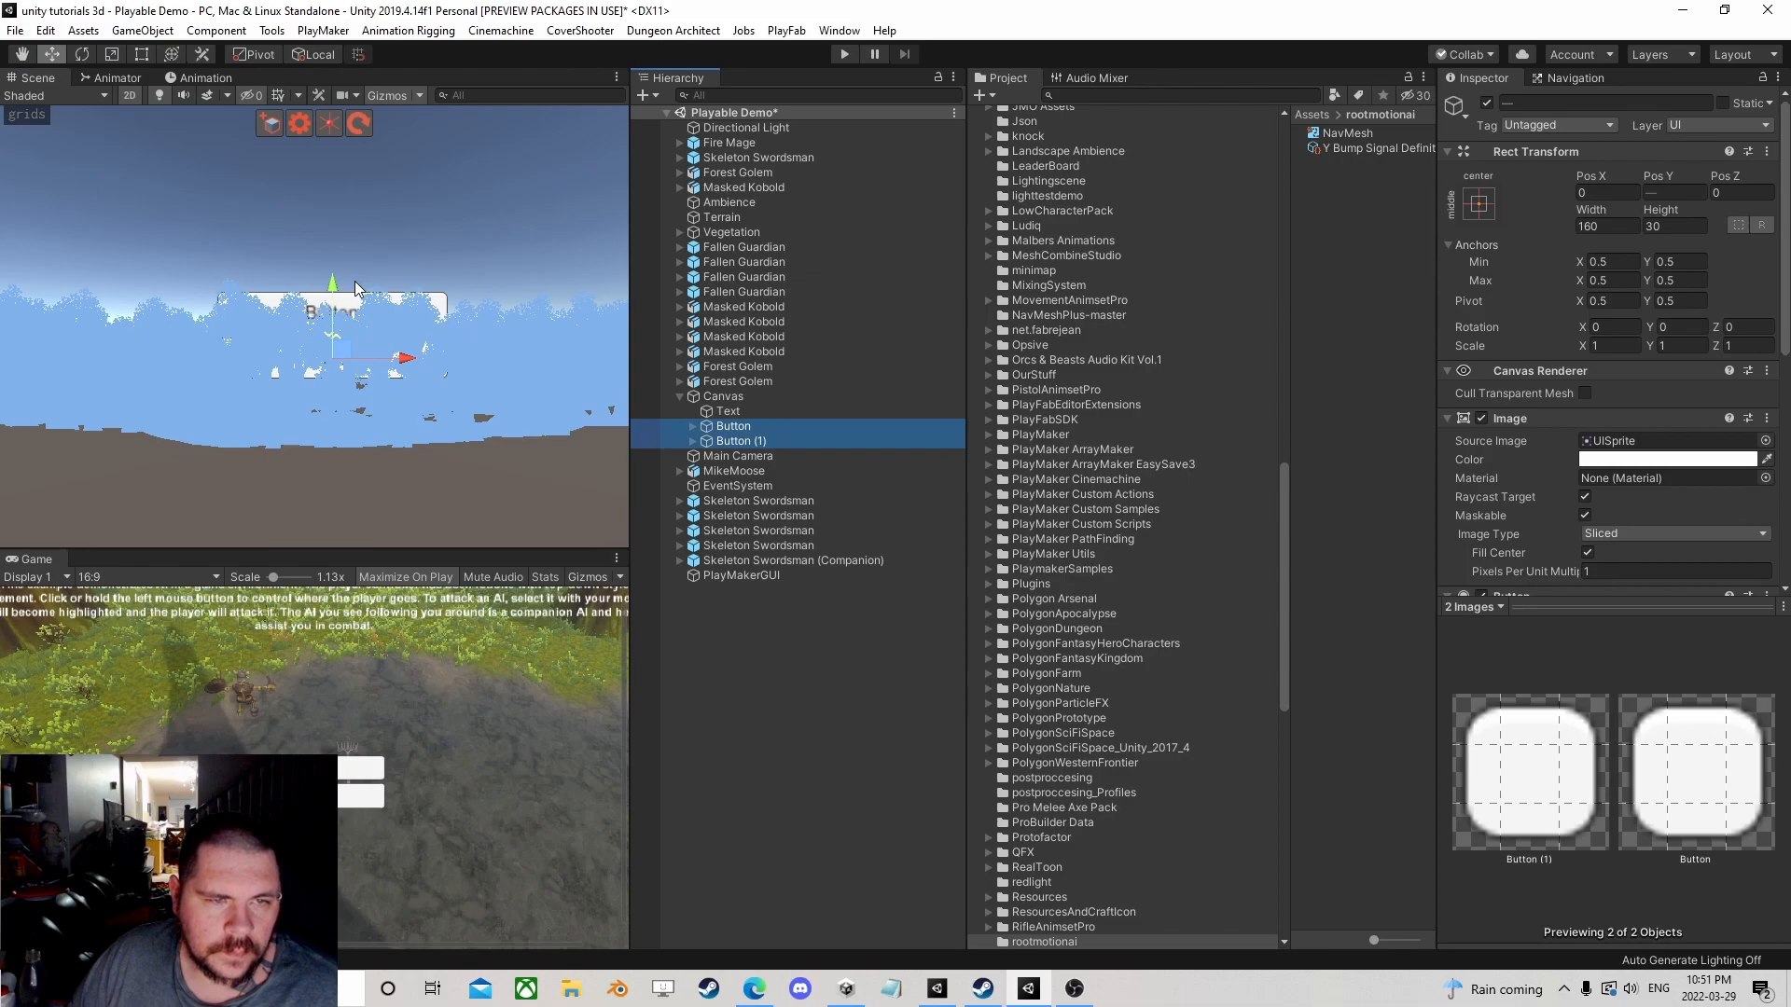
pyautogui.press('f')
pyautogui.moveTo(328, 443); pyautogui.dragTo(323, 513)
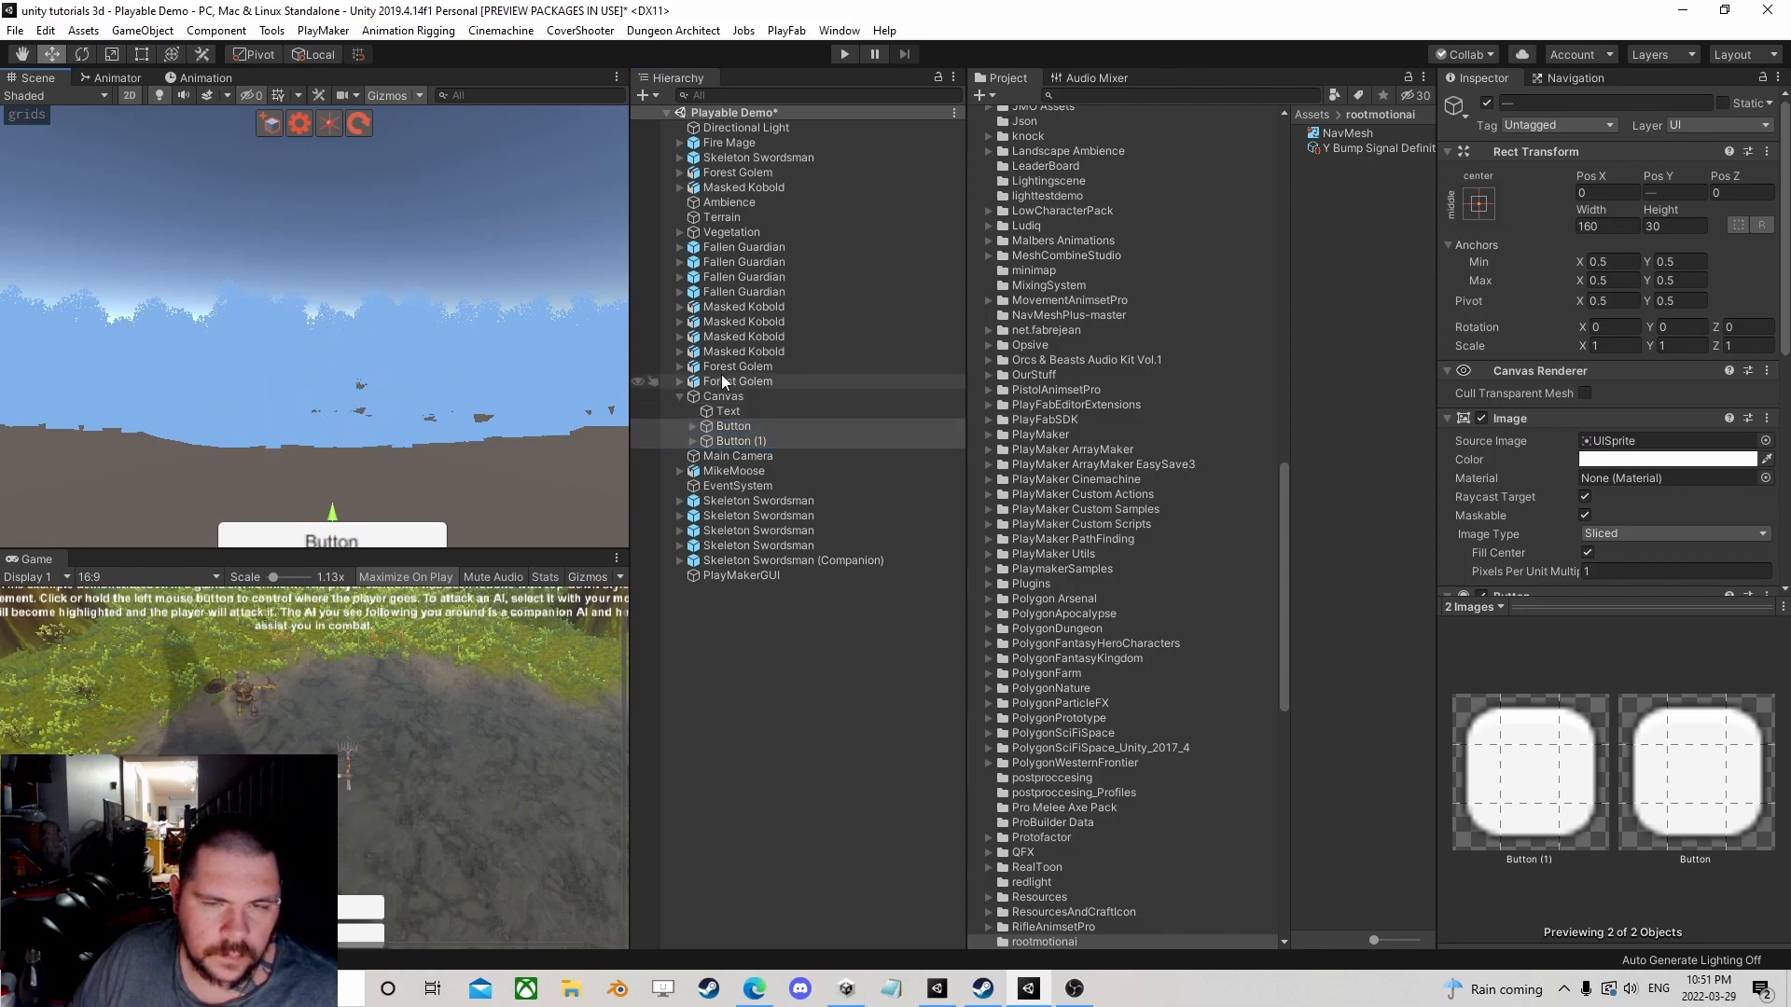
pyautogui.click(720, 400)
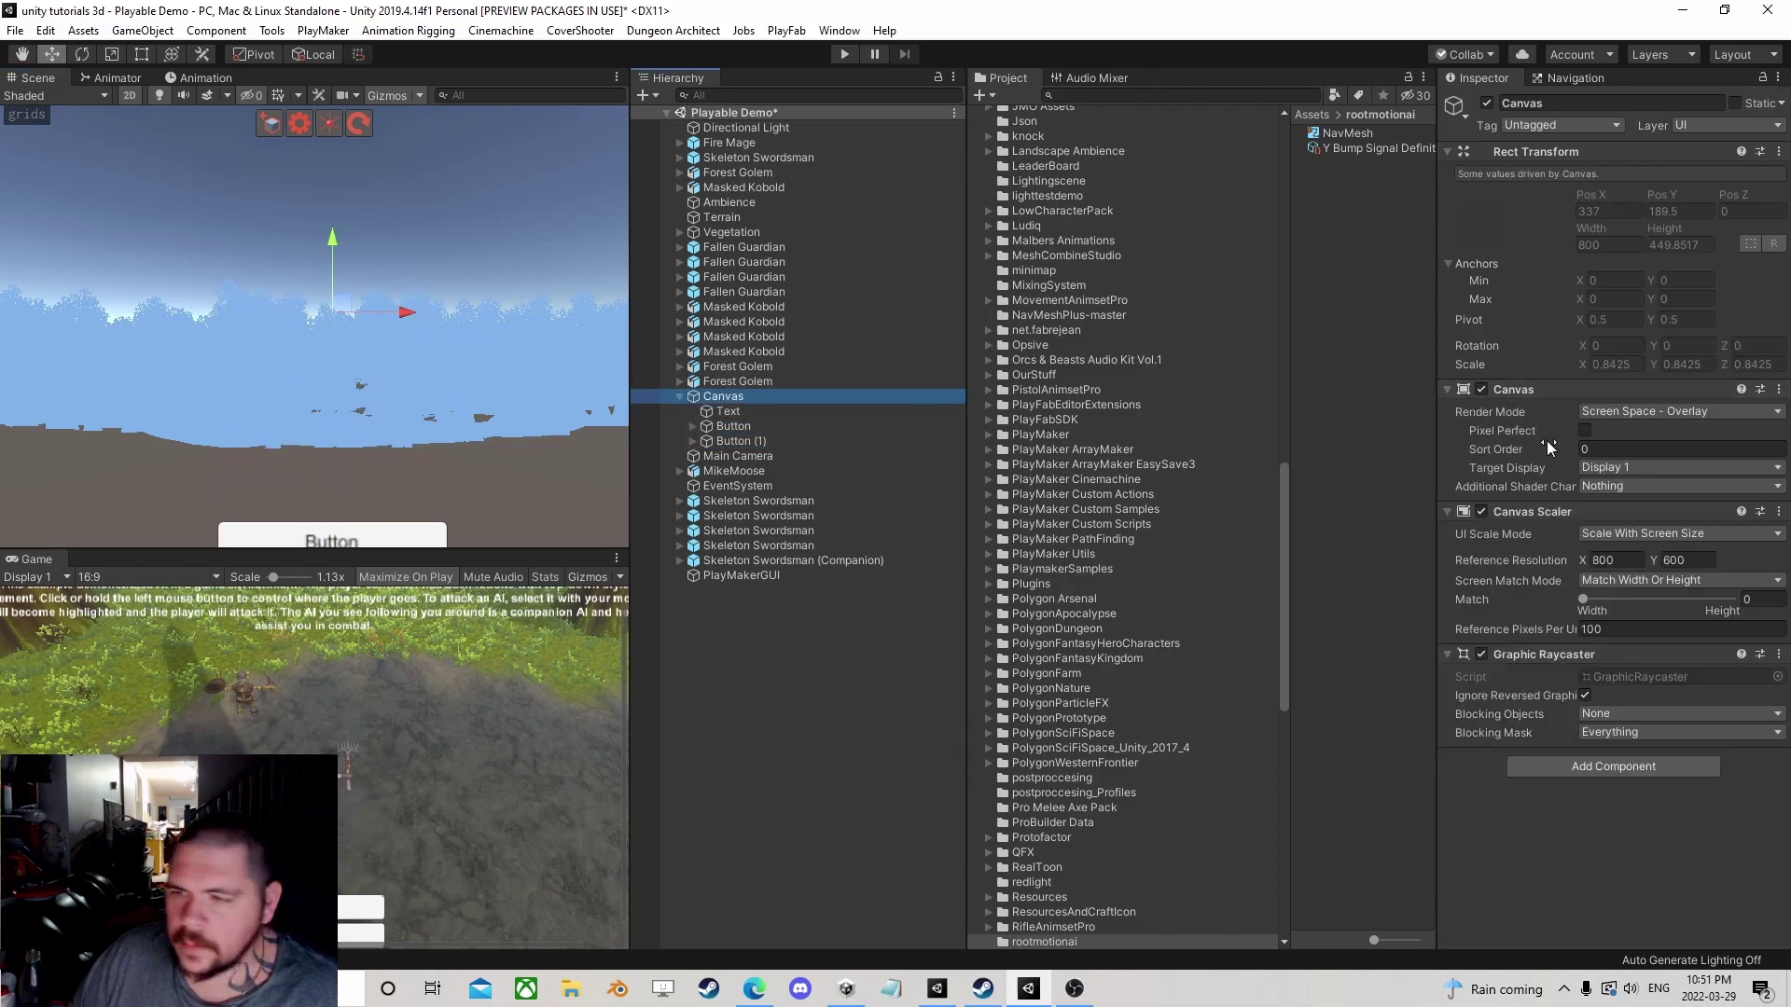
pyautogui.click(1660, 536)
pyautogui.click(1664, 575)
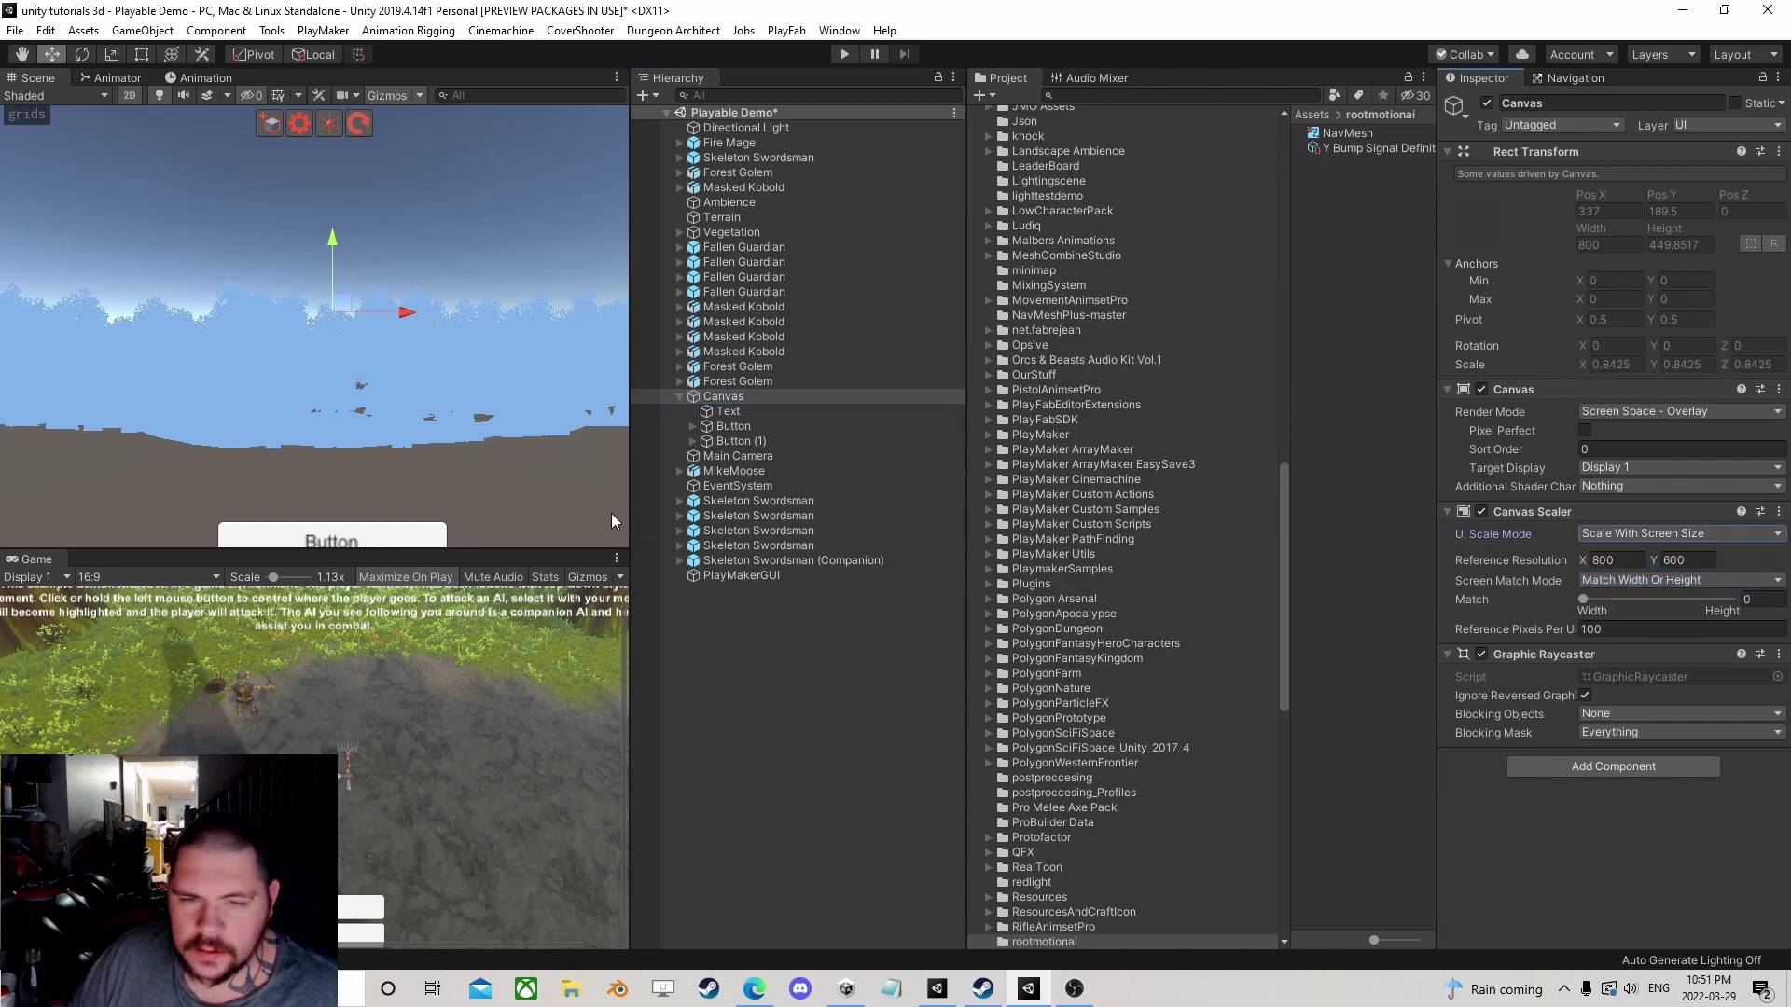
# Step: Relabel the first button's text to Passive and the second button's text to Companion
pyautogui.click(729, 426)
pyautogui.click(694, 427)
pyautogui.click(1609, 458)
pyautogui.hotkey('ctrl', 'a')
pyautogui.write('Passive')
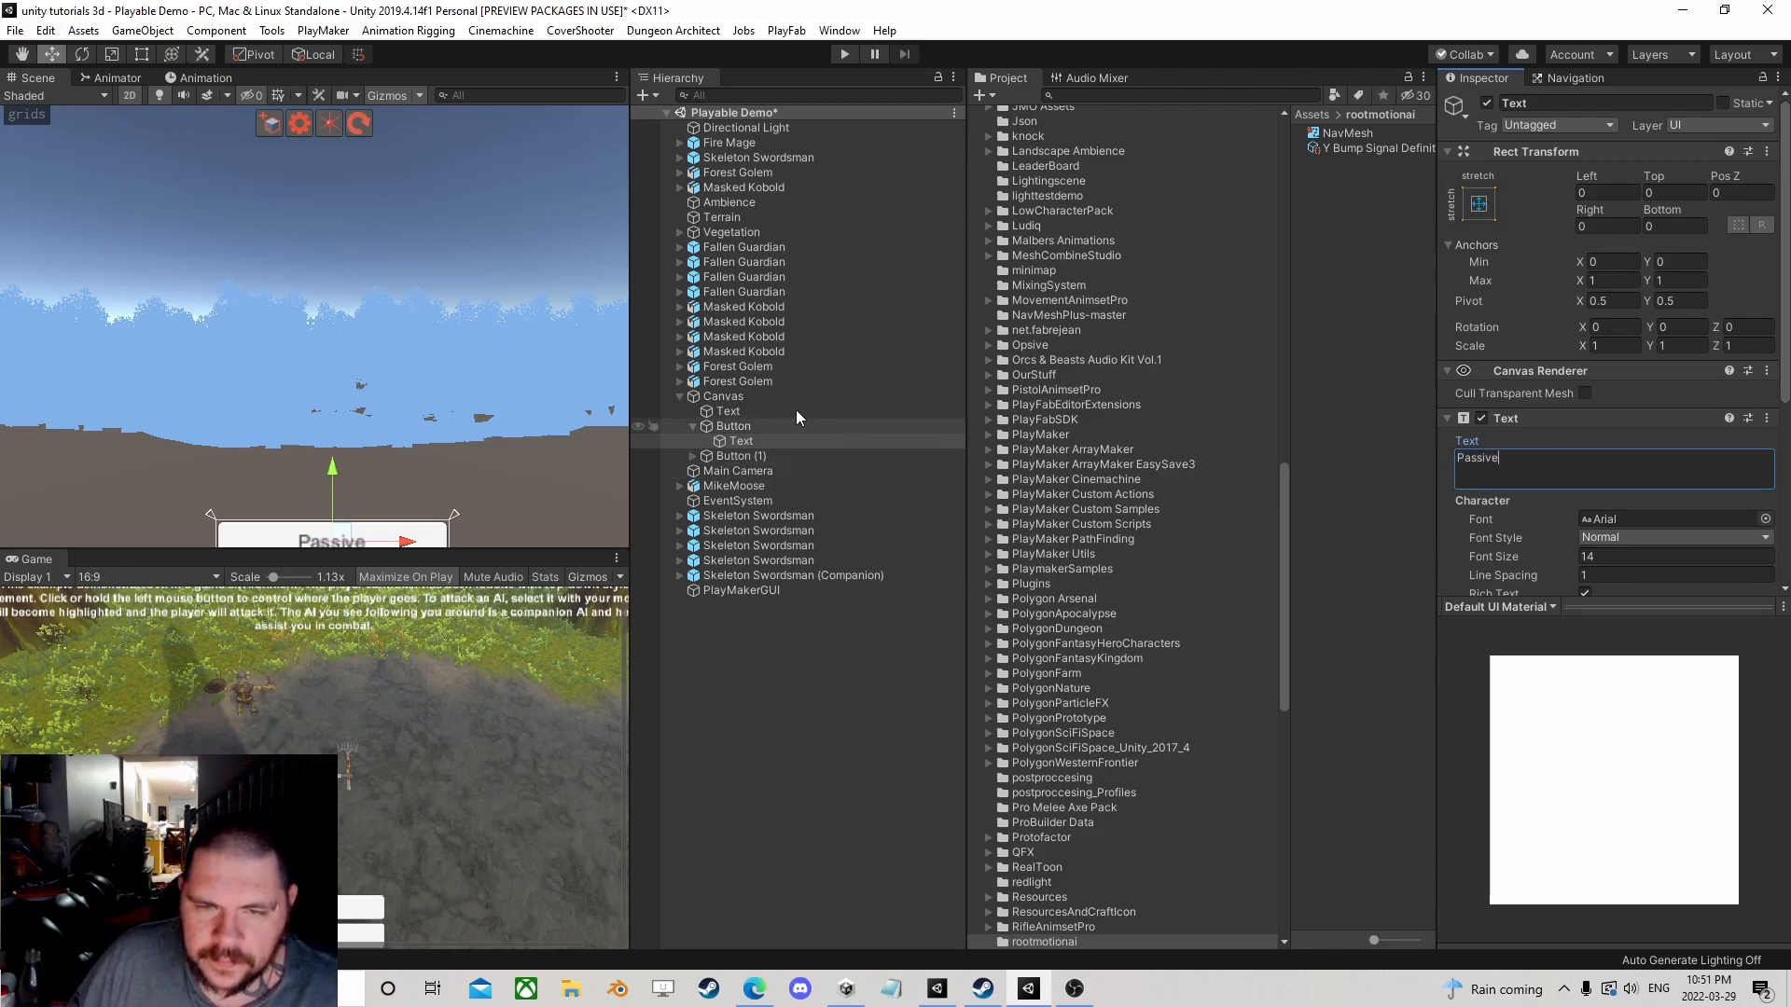
pyautogui.click(737, 441)
pyautogui.click(736, 471)
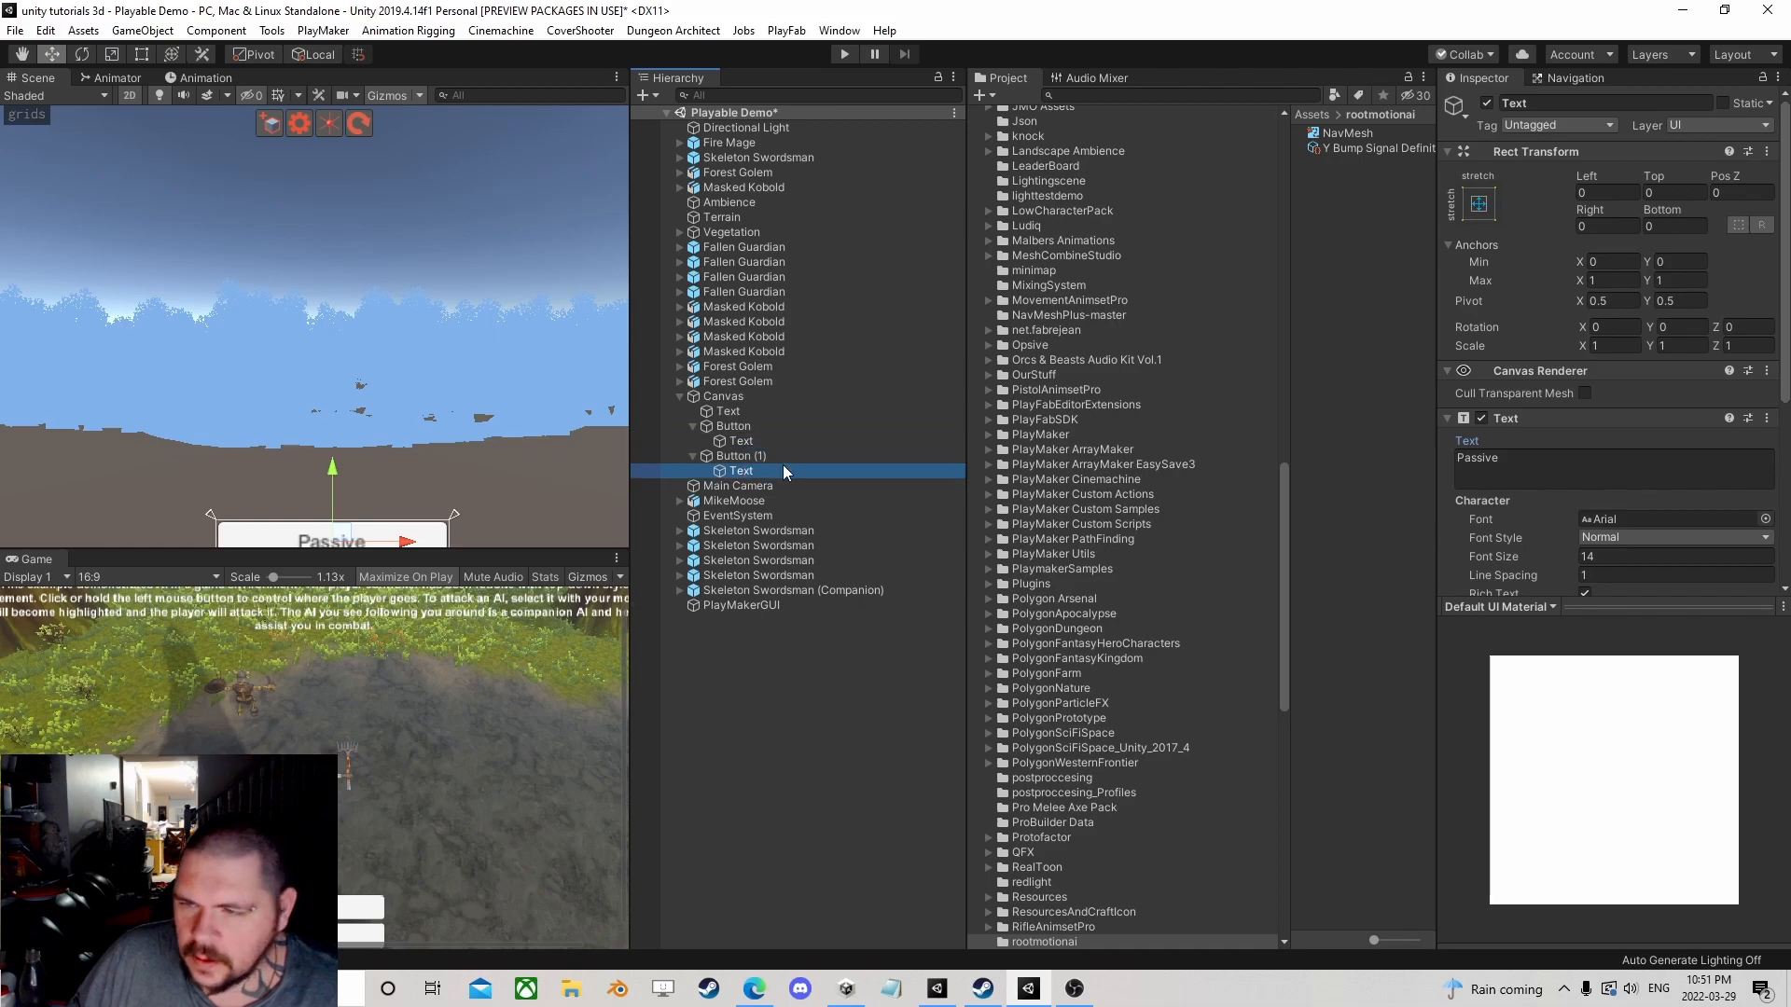
pyautogui.click(1609, 457)
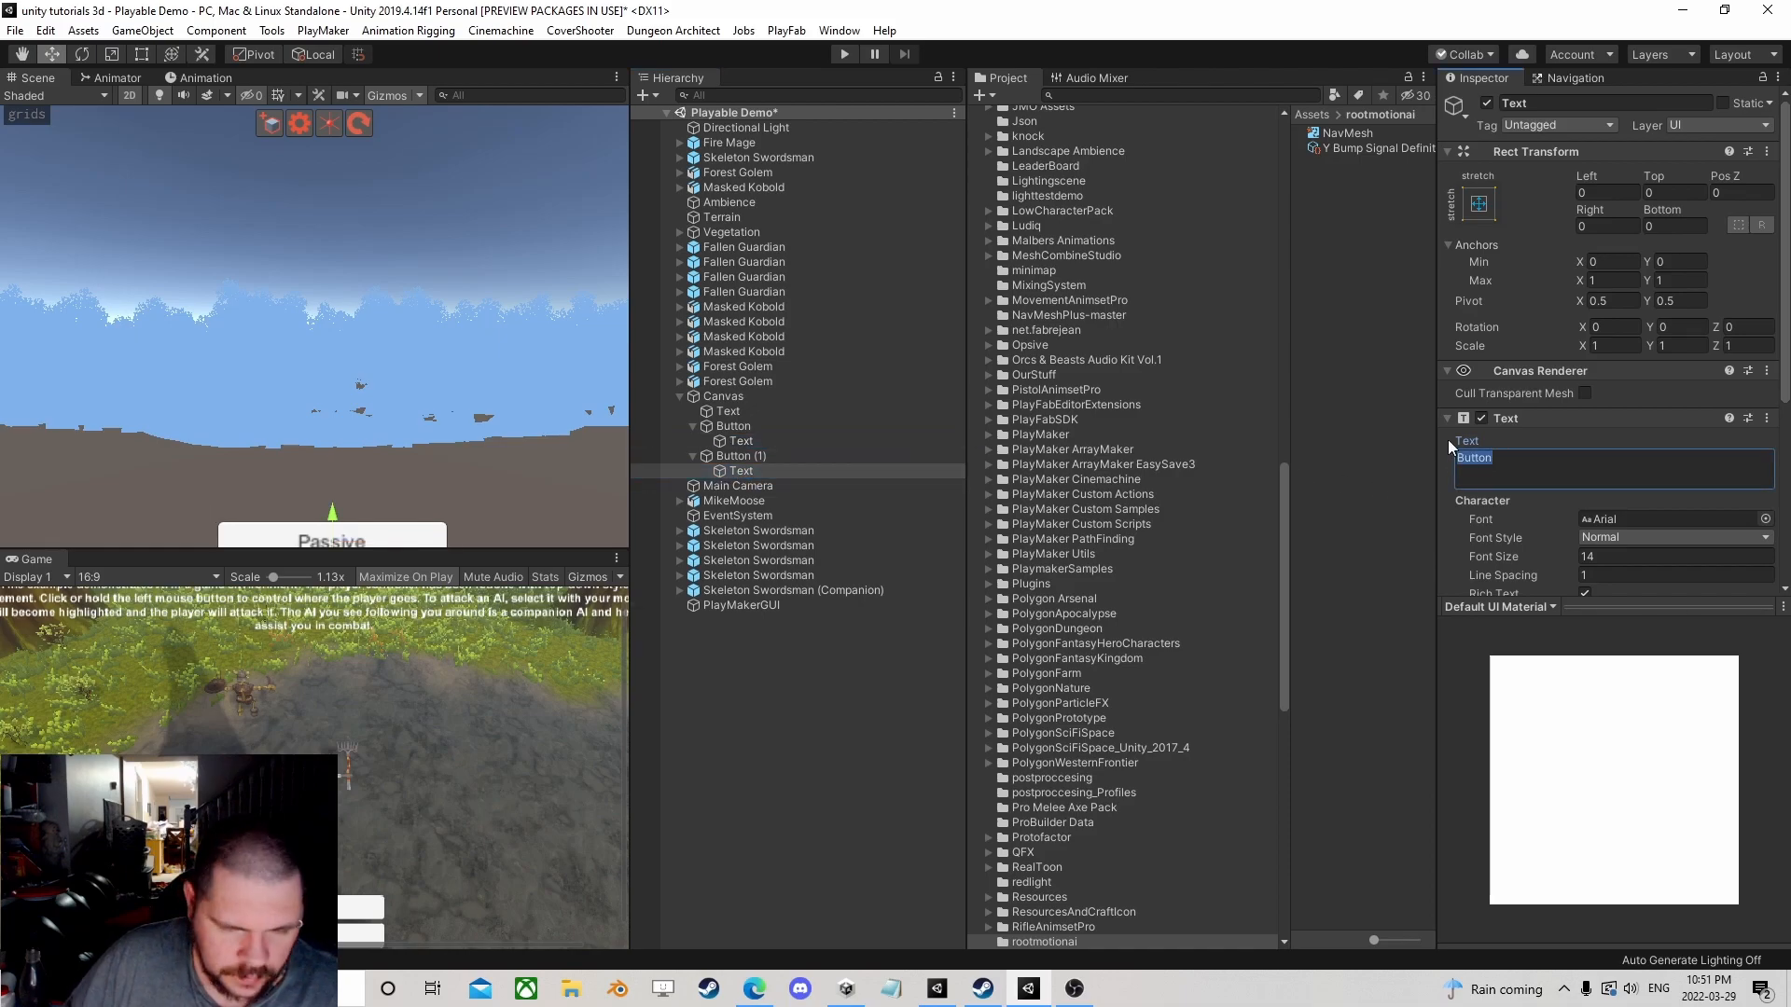
pyautogui.write('Companion')
pyautogui.press('Return')
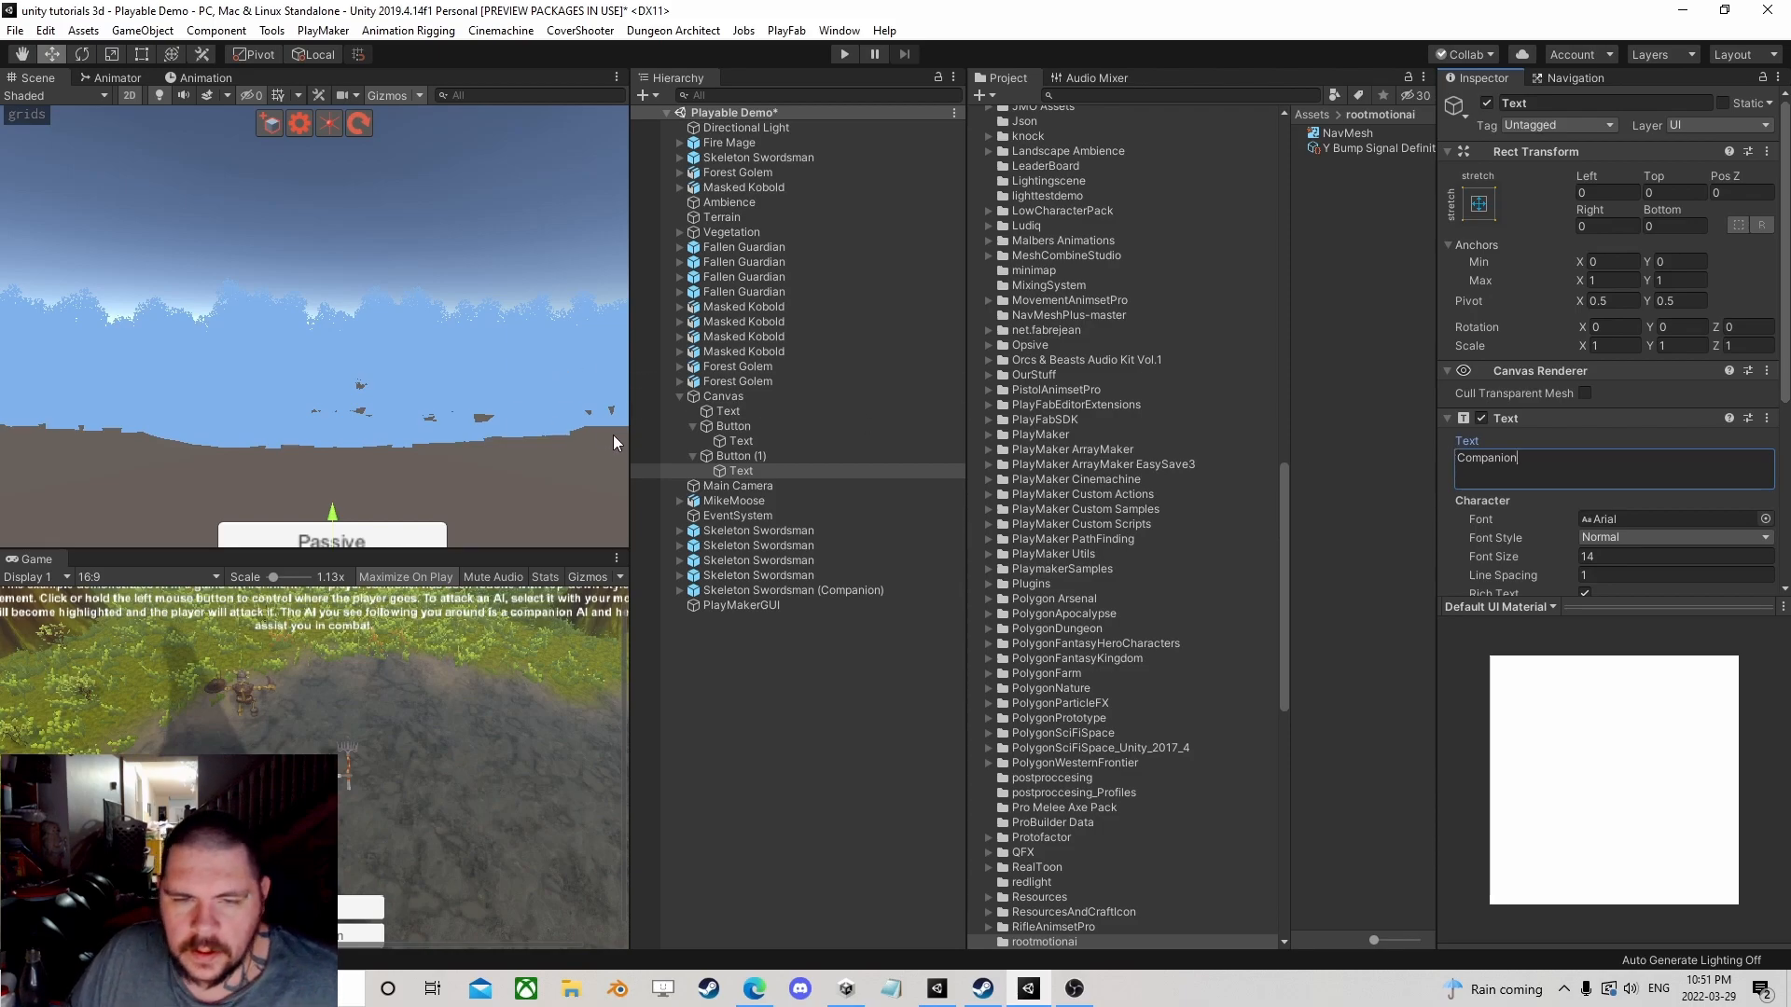
pyautogui.click(692, 454)
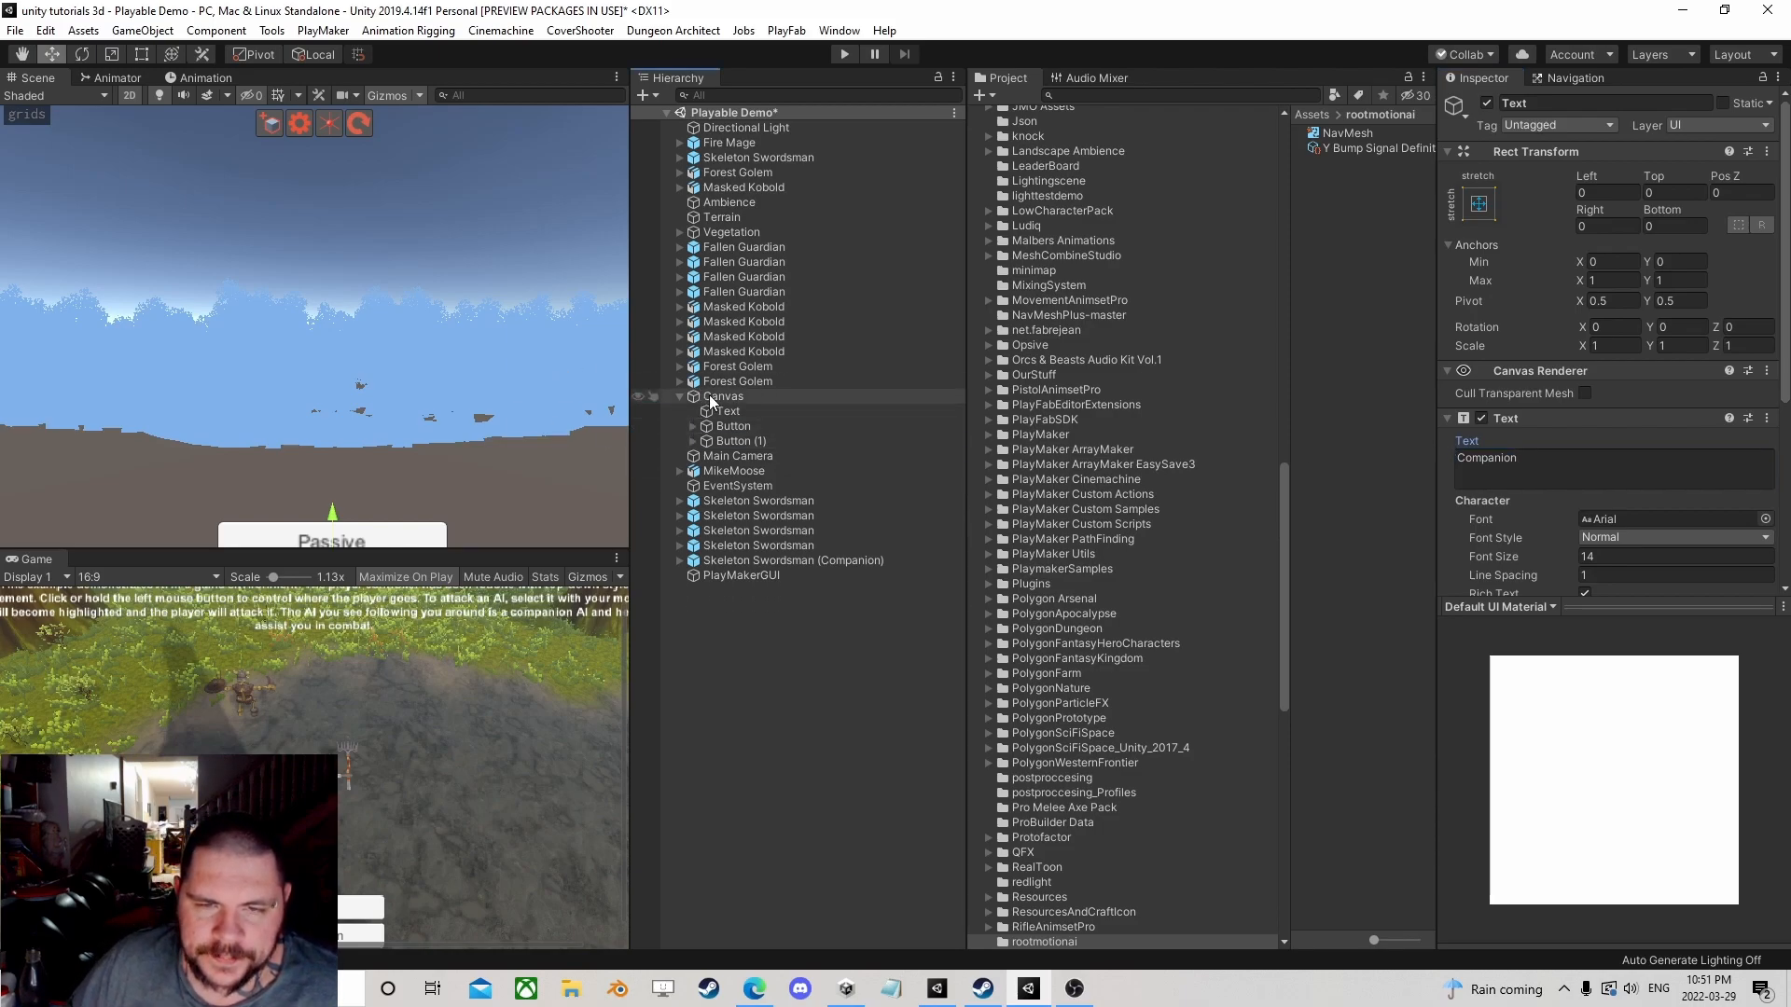
# Step: Use the Custom Action Wizard to save action EmeraldAIChangeBehaviour in category Brokn
pyautogui.click(741, 397)
pyautogui.click(324, 31)
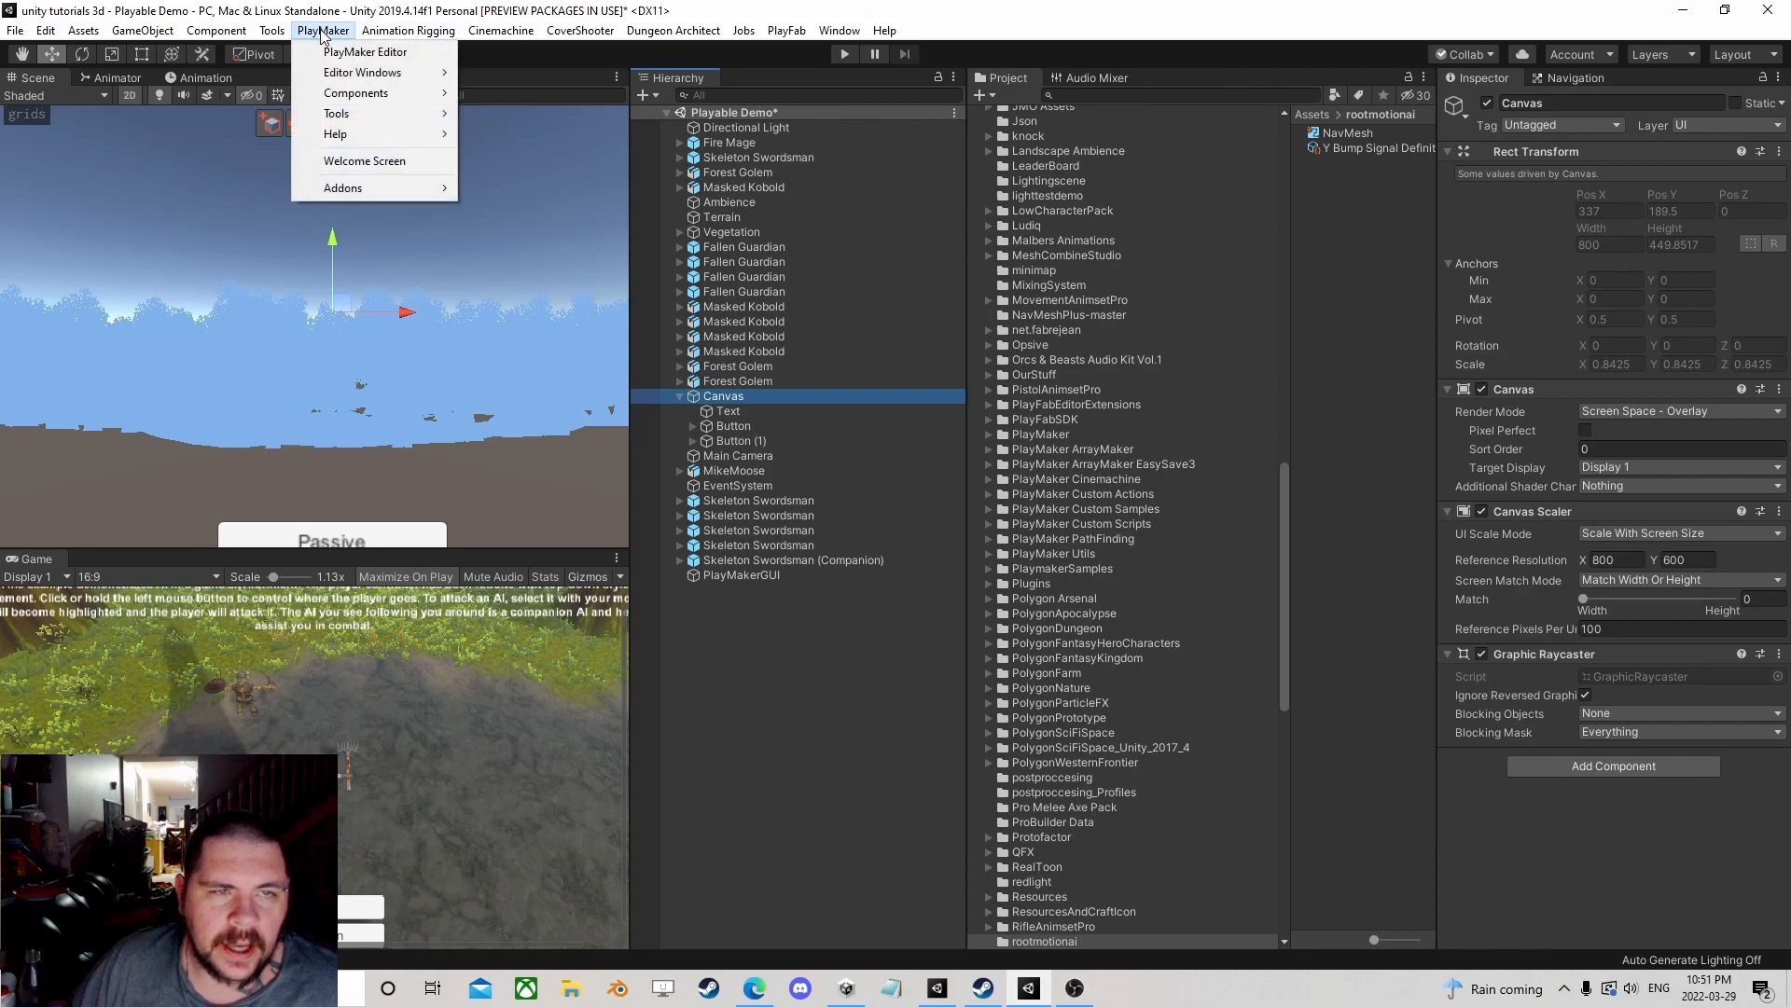
pyautogui.moveTo(338, 113)
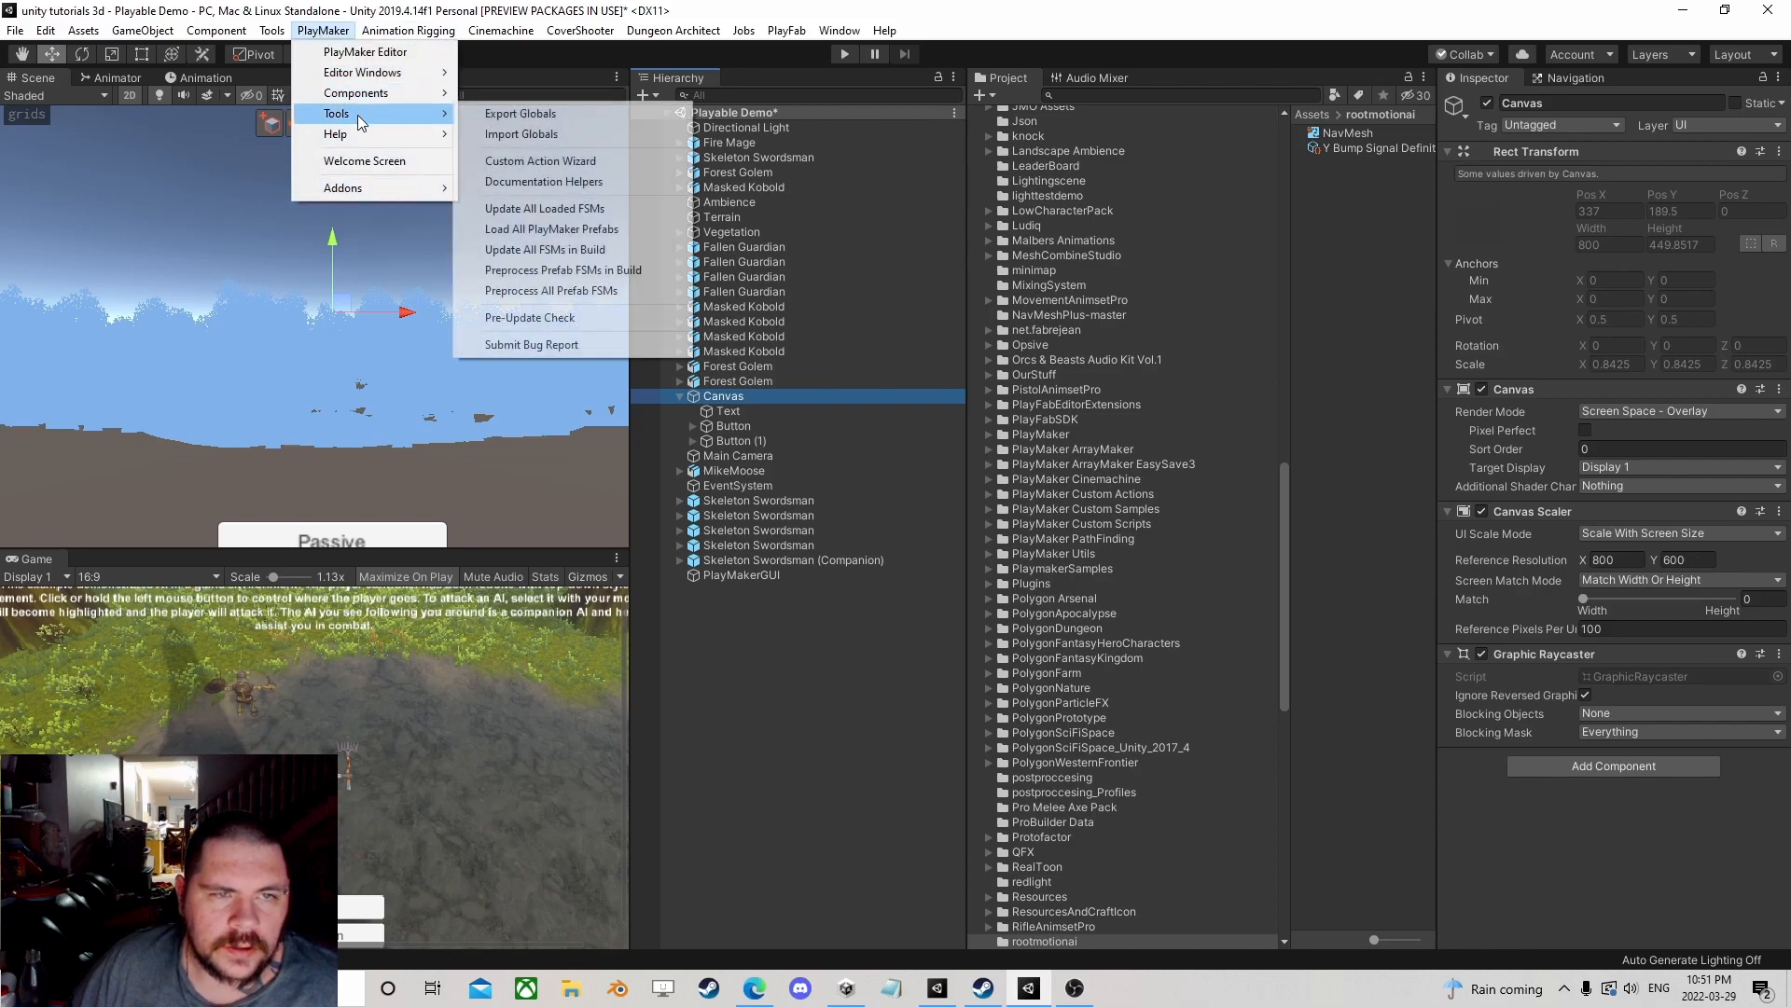
pyautogui.click(539, 160)
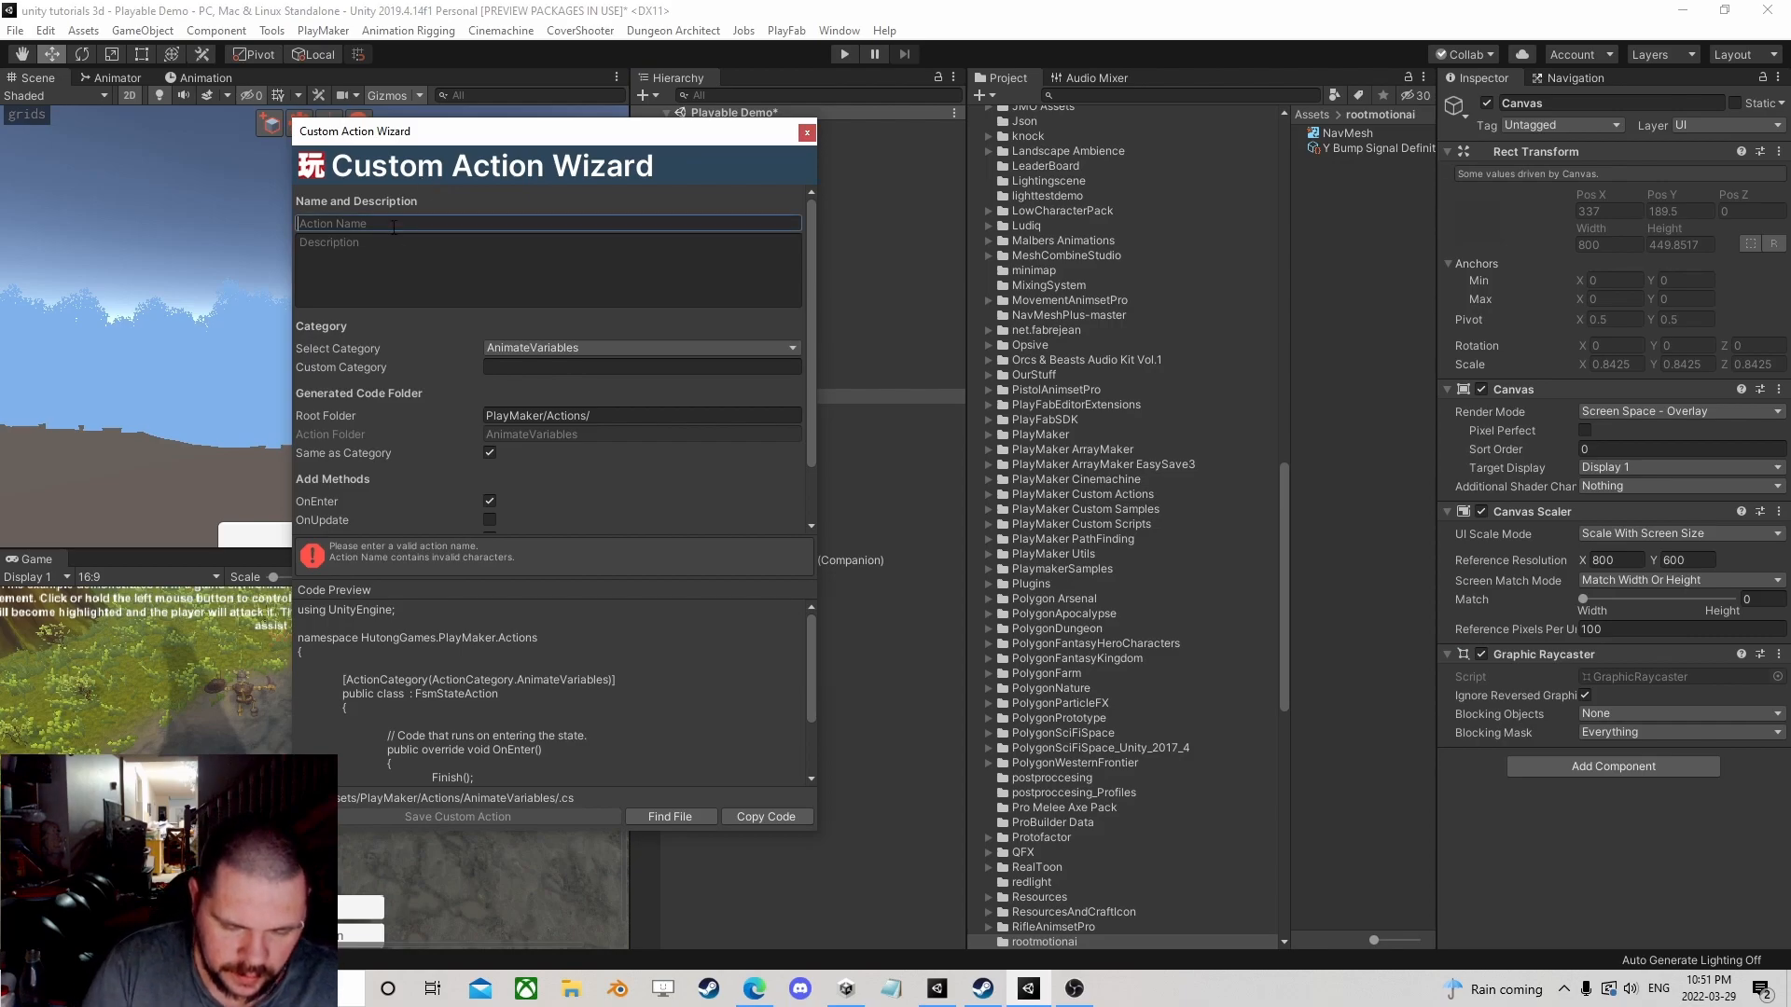
pyautogui.write('Emeral')
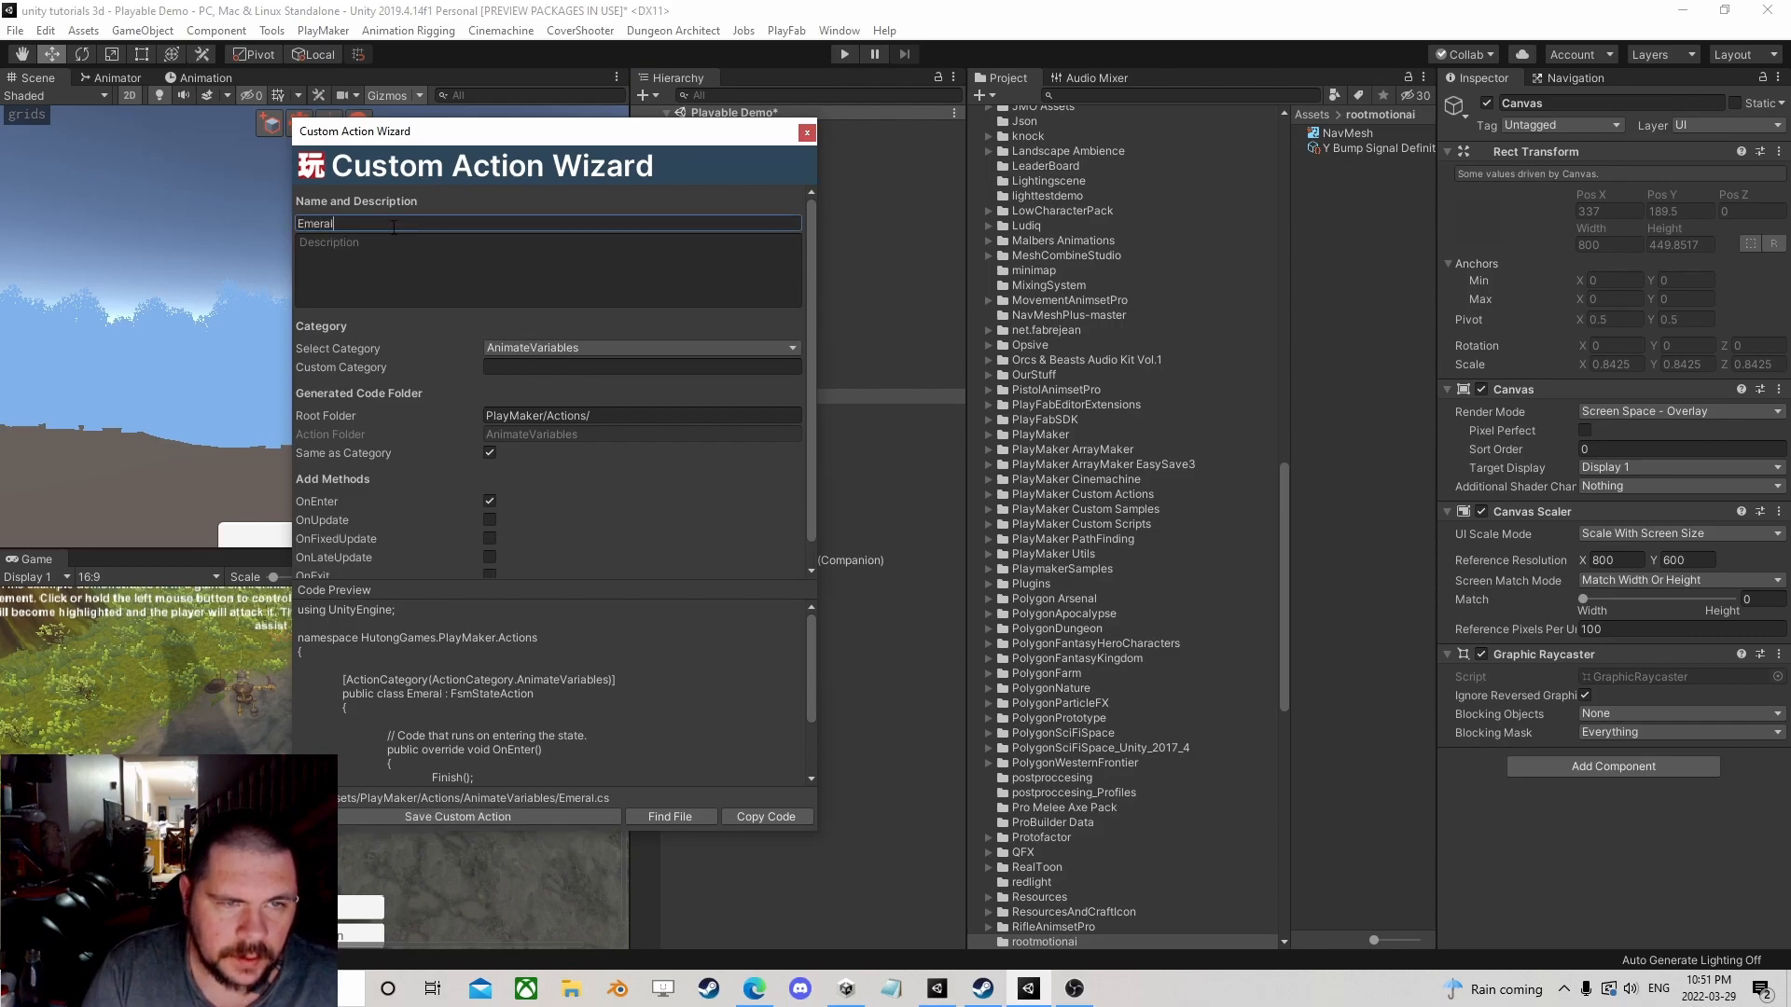
pyautogui.press('BackSpace')
pyautogui.press('BackSpace')
pyautogui.press('BackSpace')
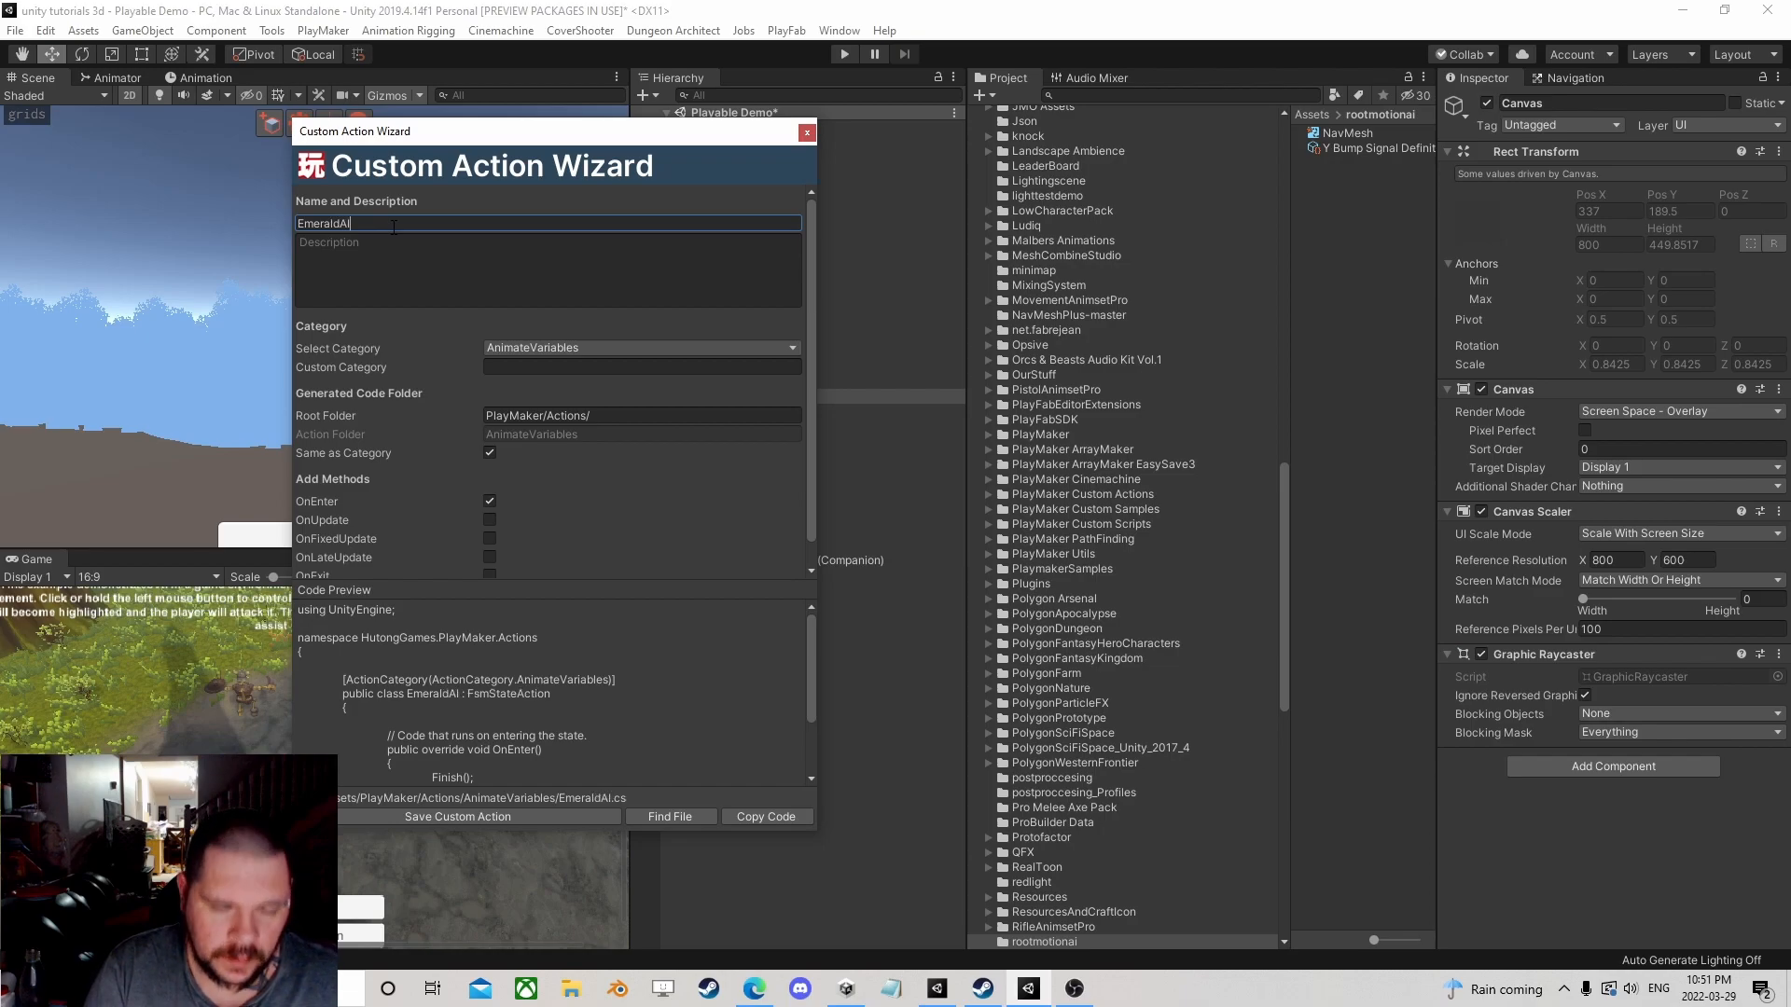
pyautogui.write('Change')
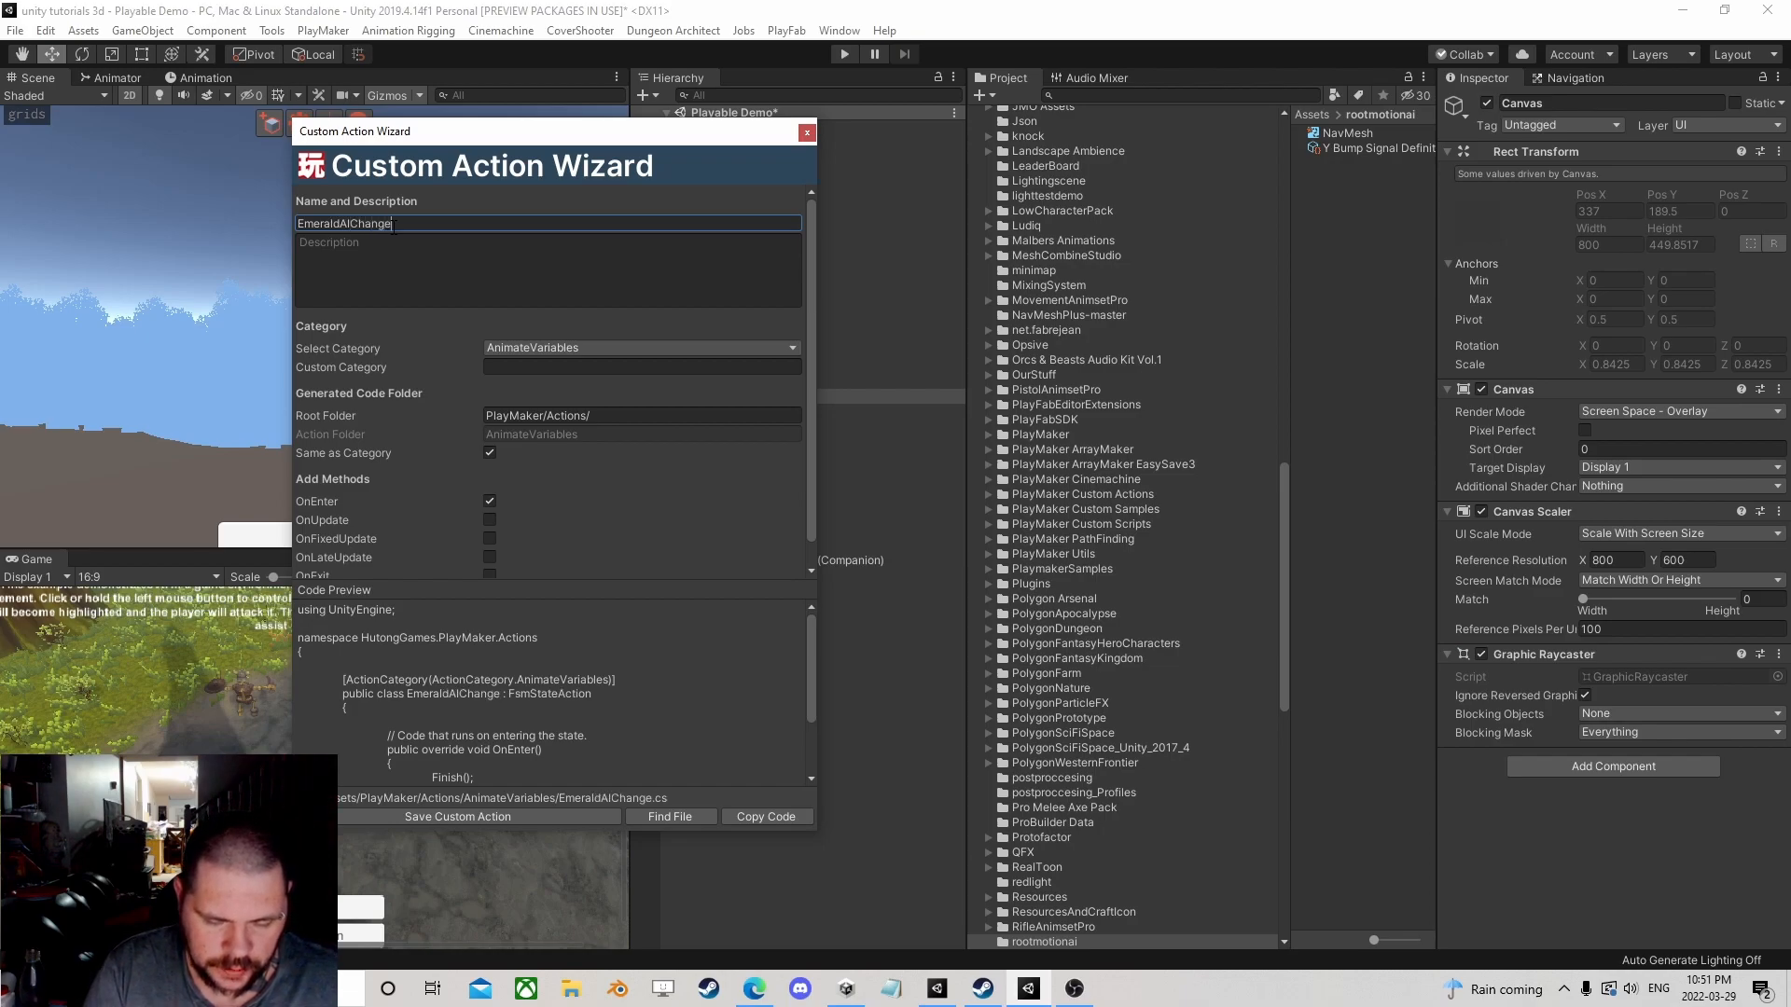
pyautogui.write('Behaviour')
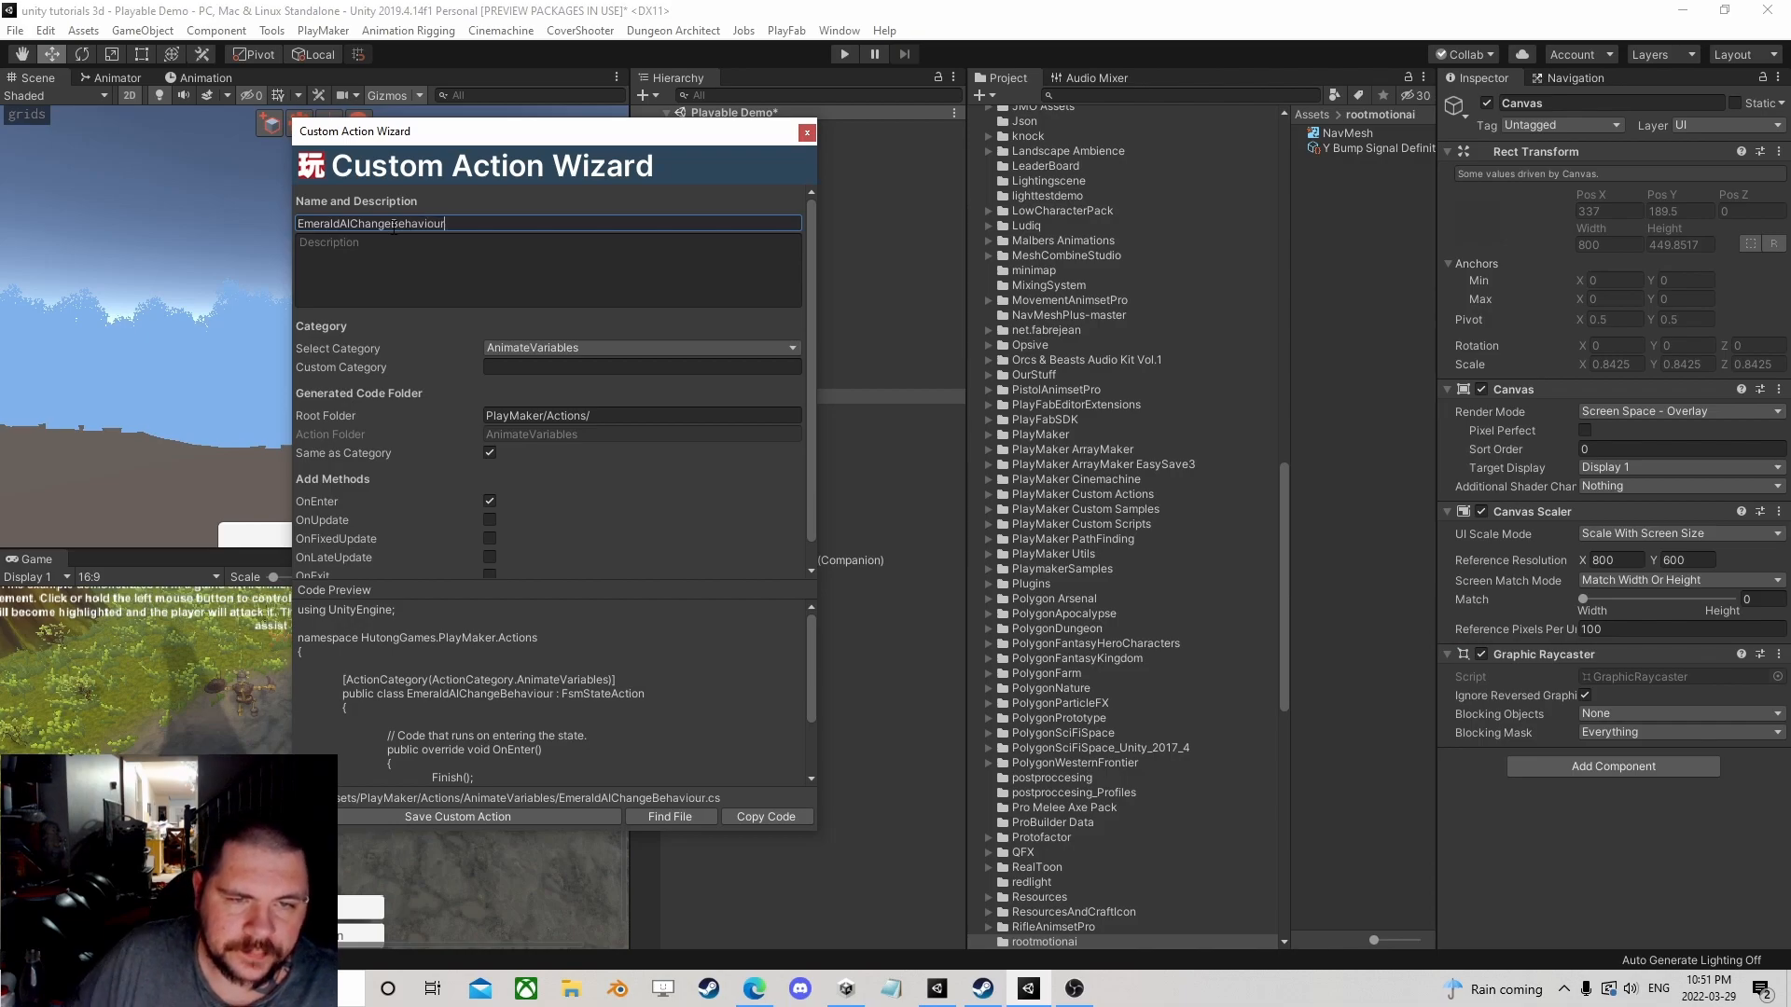
pyautogui.click(541, 367)
pyautogui.write('Brokn')
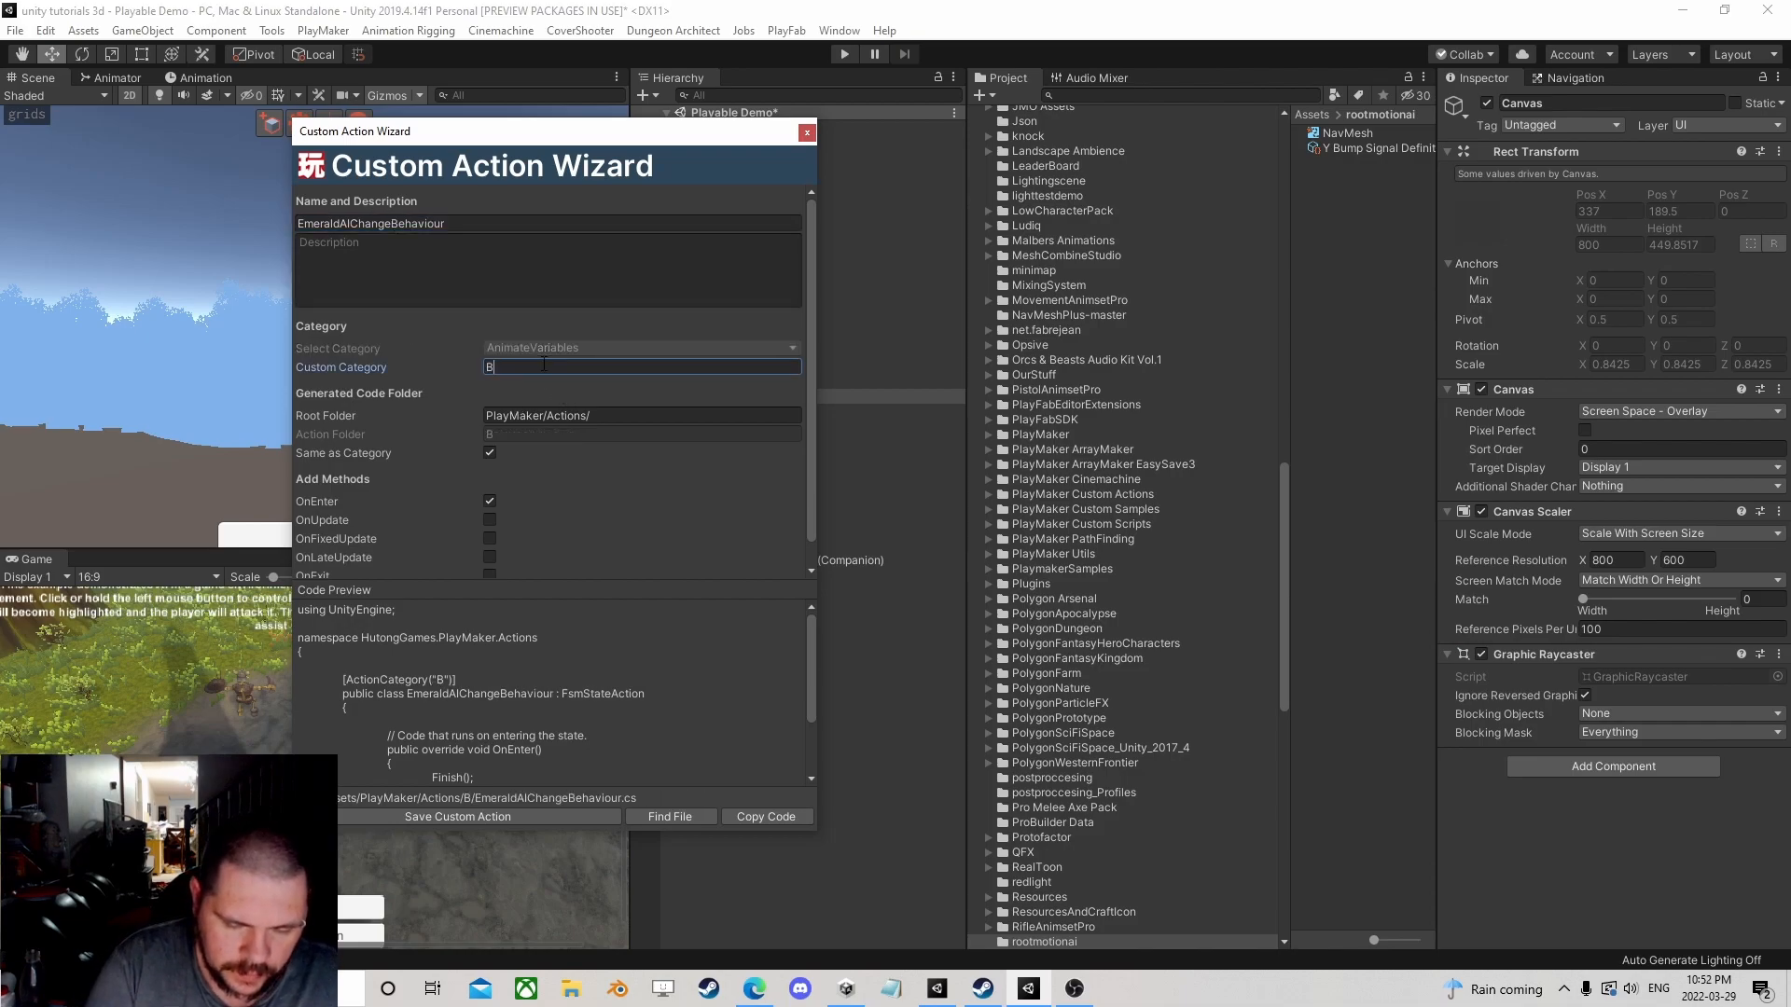
pyautogui.click(516, 818)
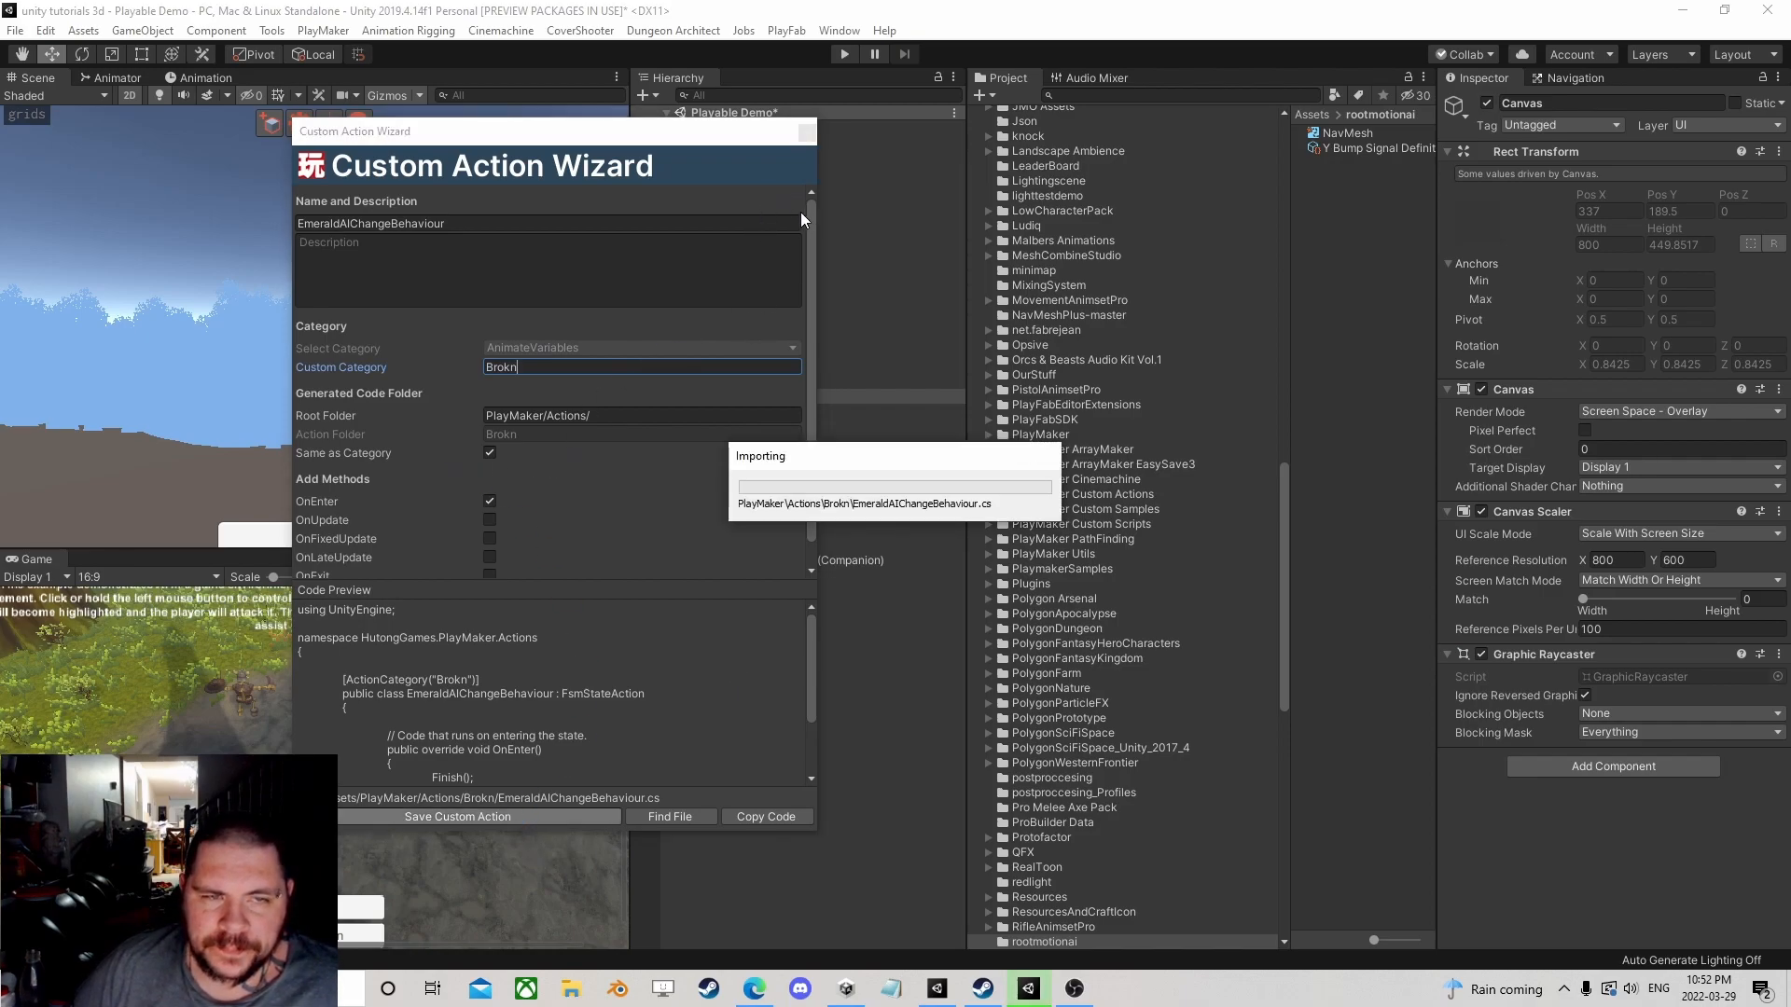
# Step: Close the wizard and open the EmeraldAIChangeBehaviour script from the Project panel in Visual Studio
pyautogui.click(807, 136)
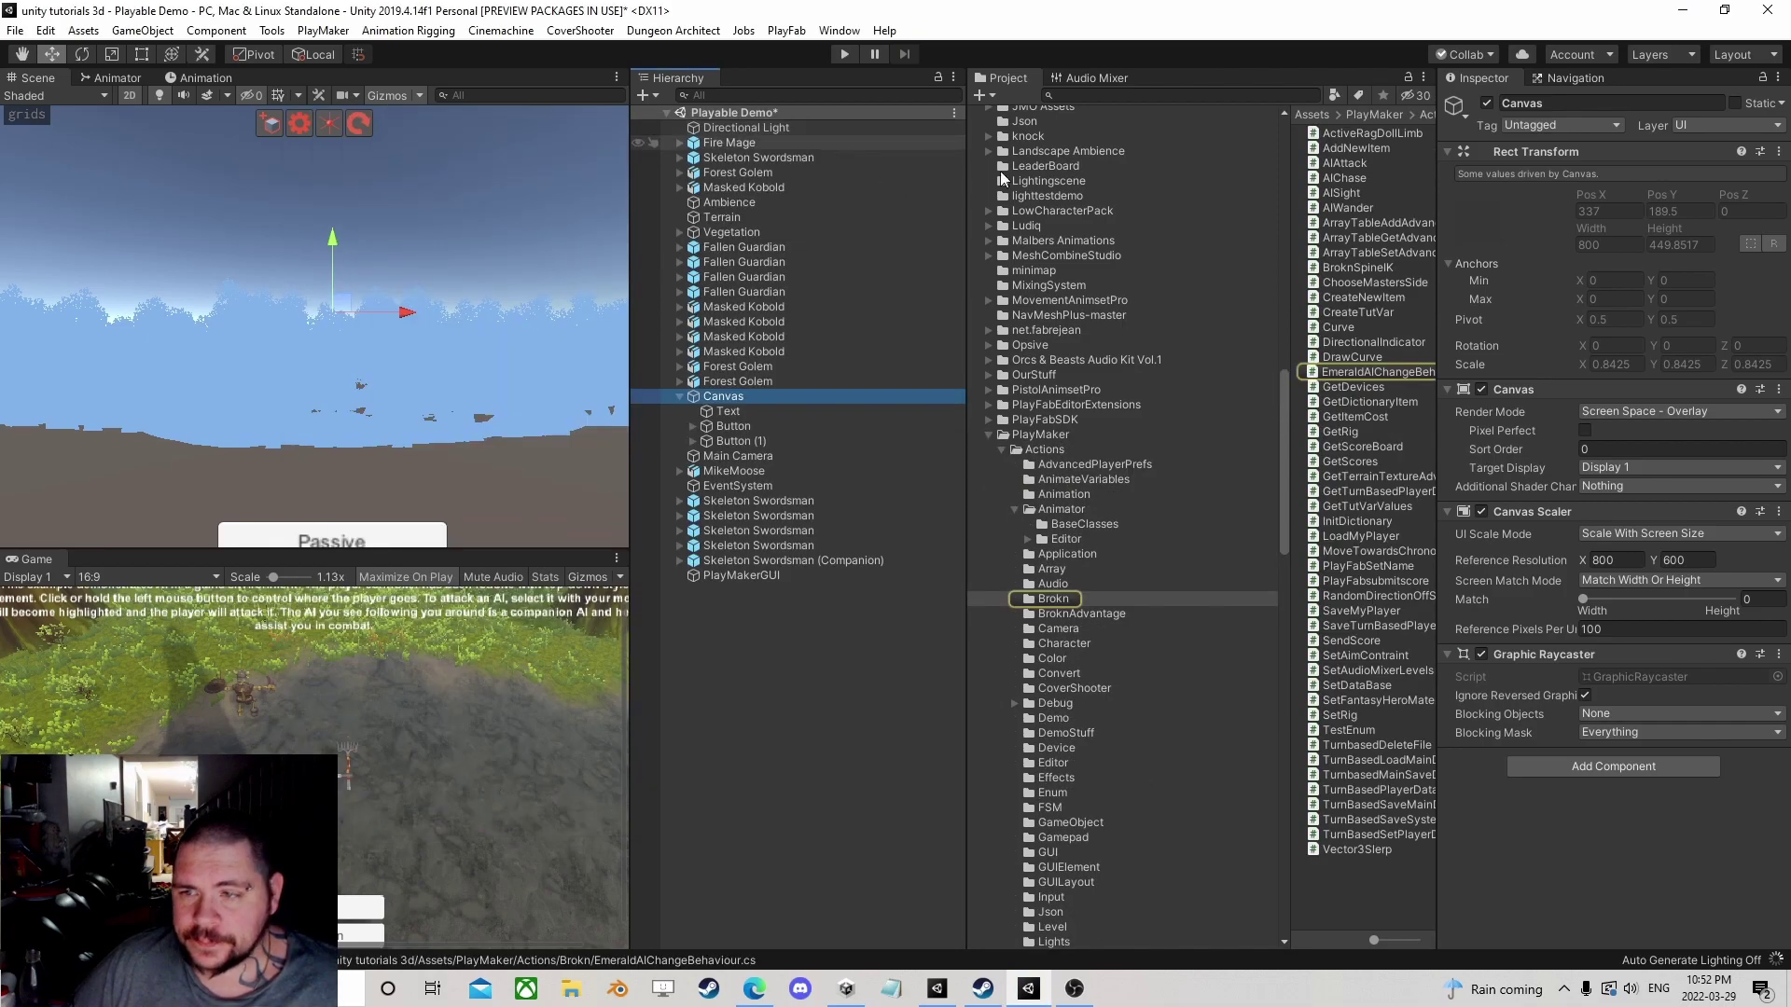
pyautogui.click(1377, 372)
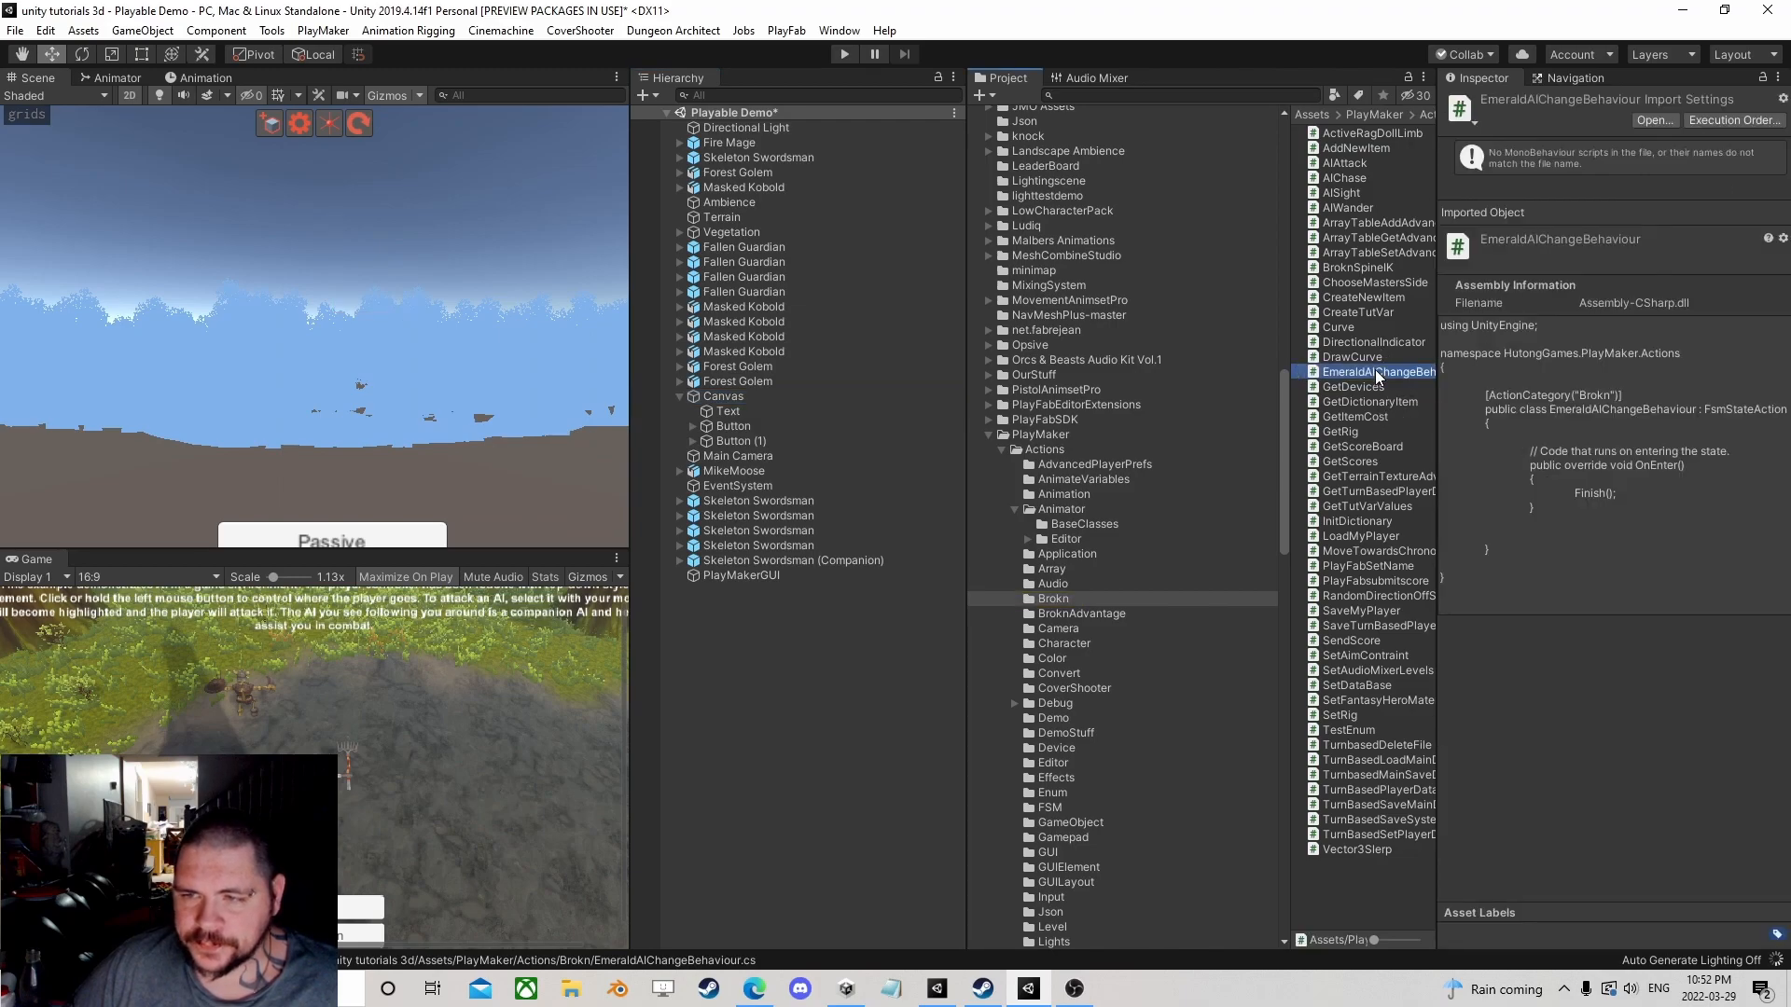
pyautogui.doubleClick(1377, 374)
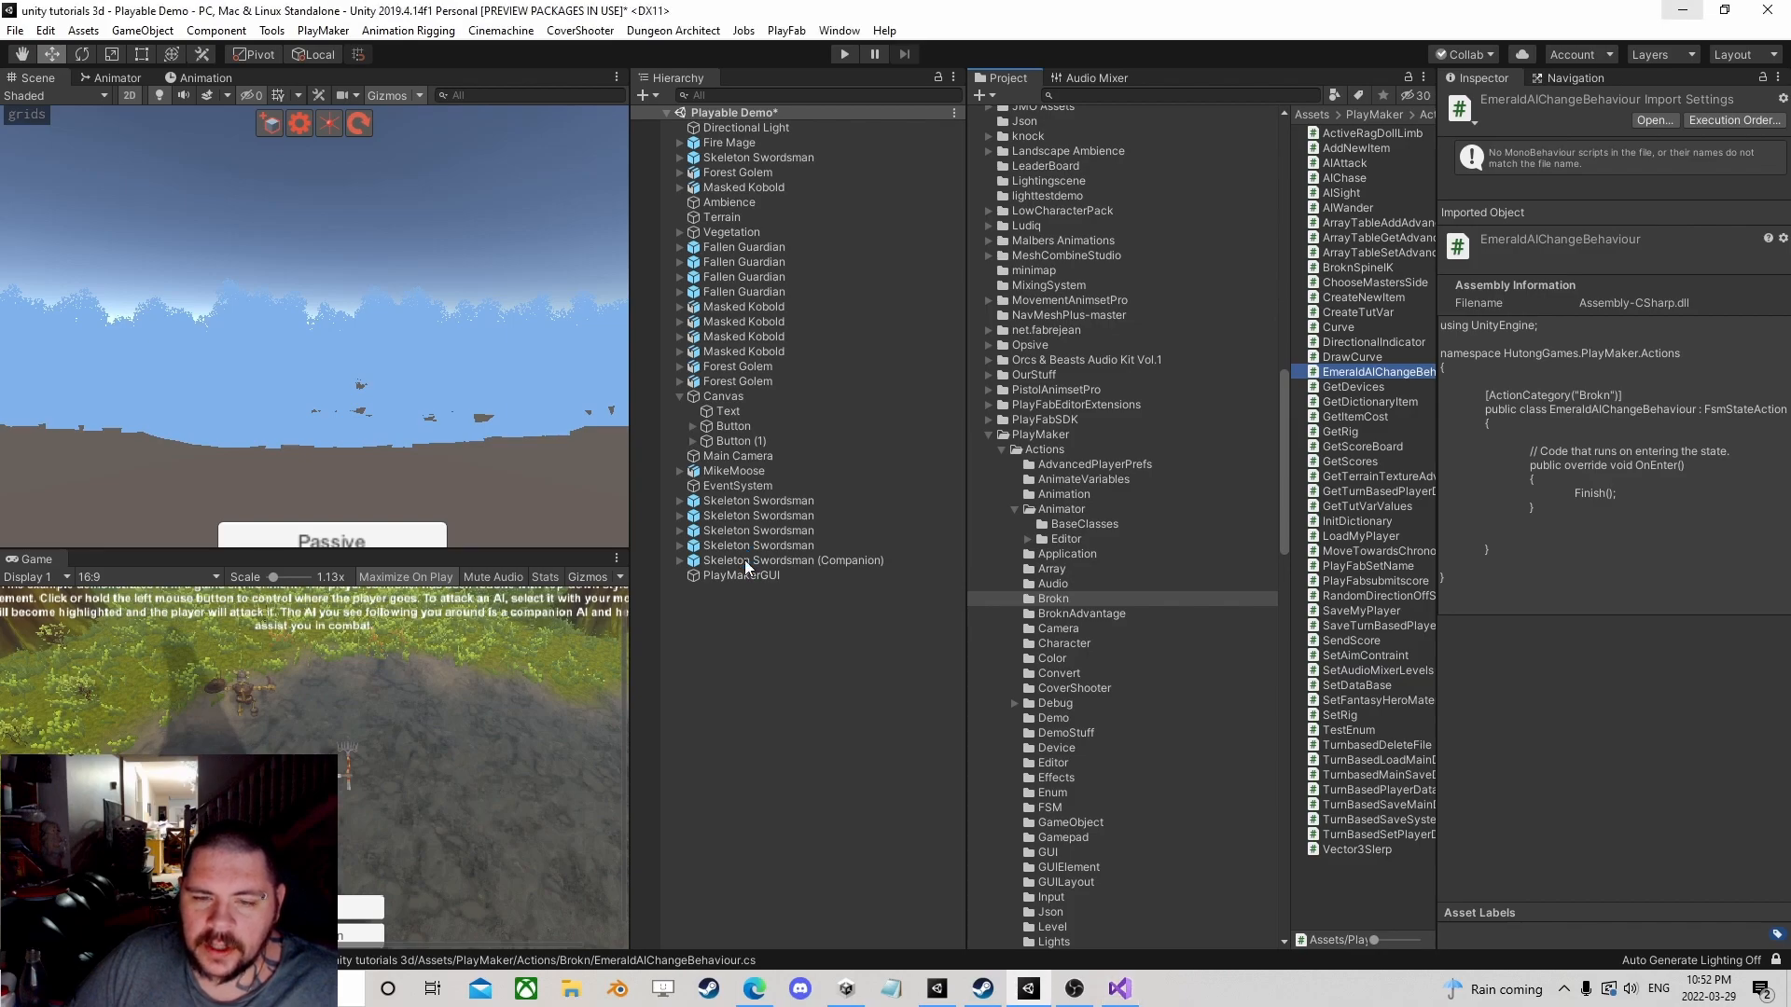
# Step: Select Skeleton Swordsman (Companion) and review its components in the Inspector
pyautogui.click(744, 557)
pyautogui.click(1533, 283)
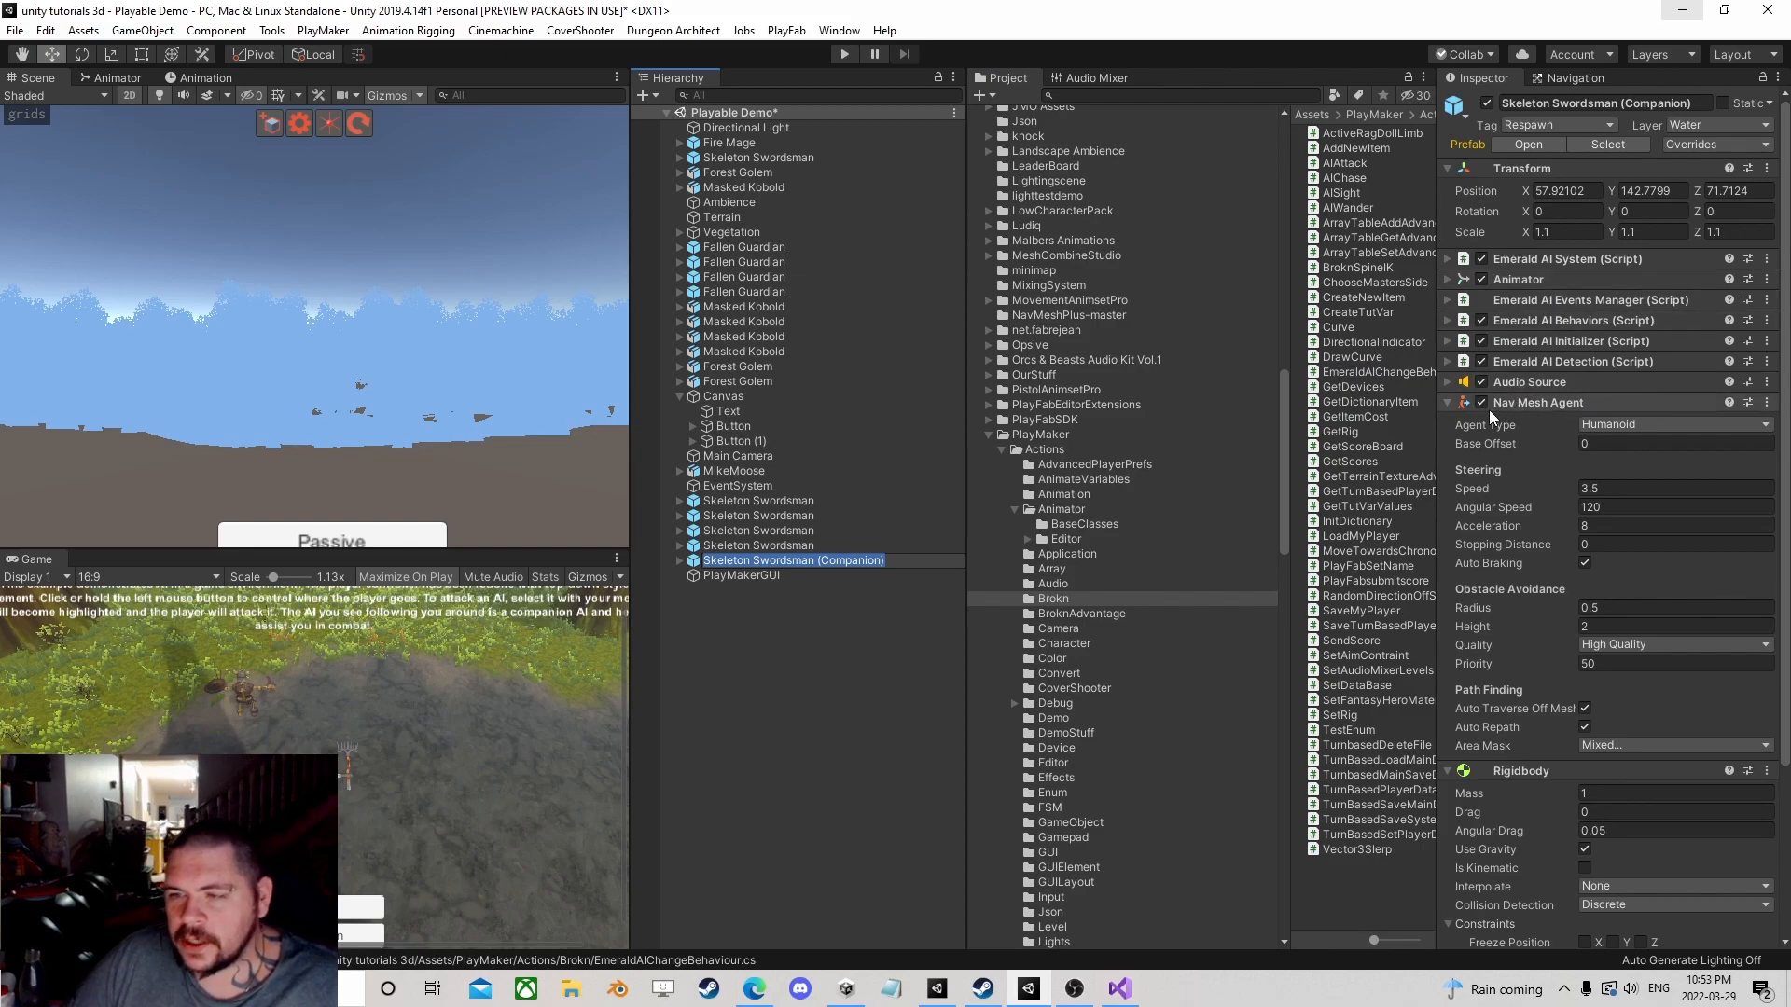
pyautogui.scroll(-5, 1510, 489)
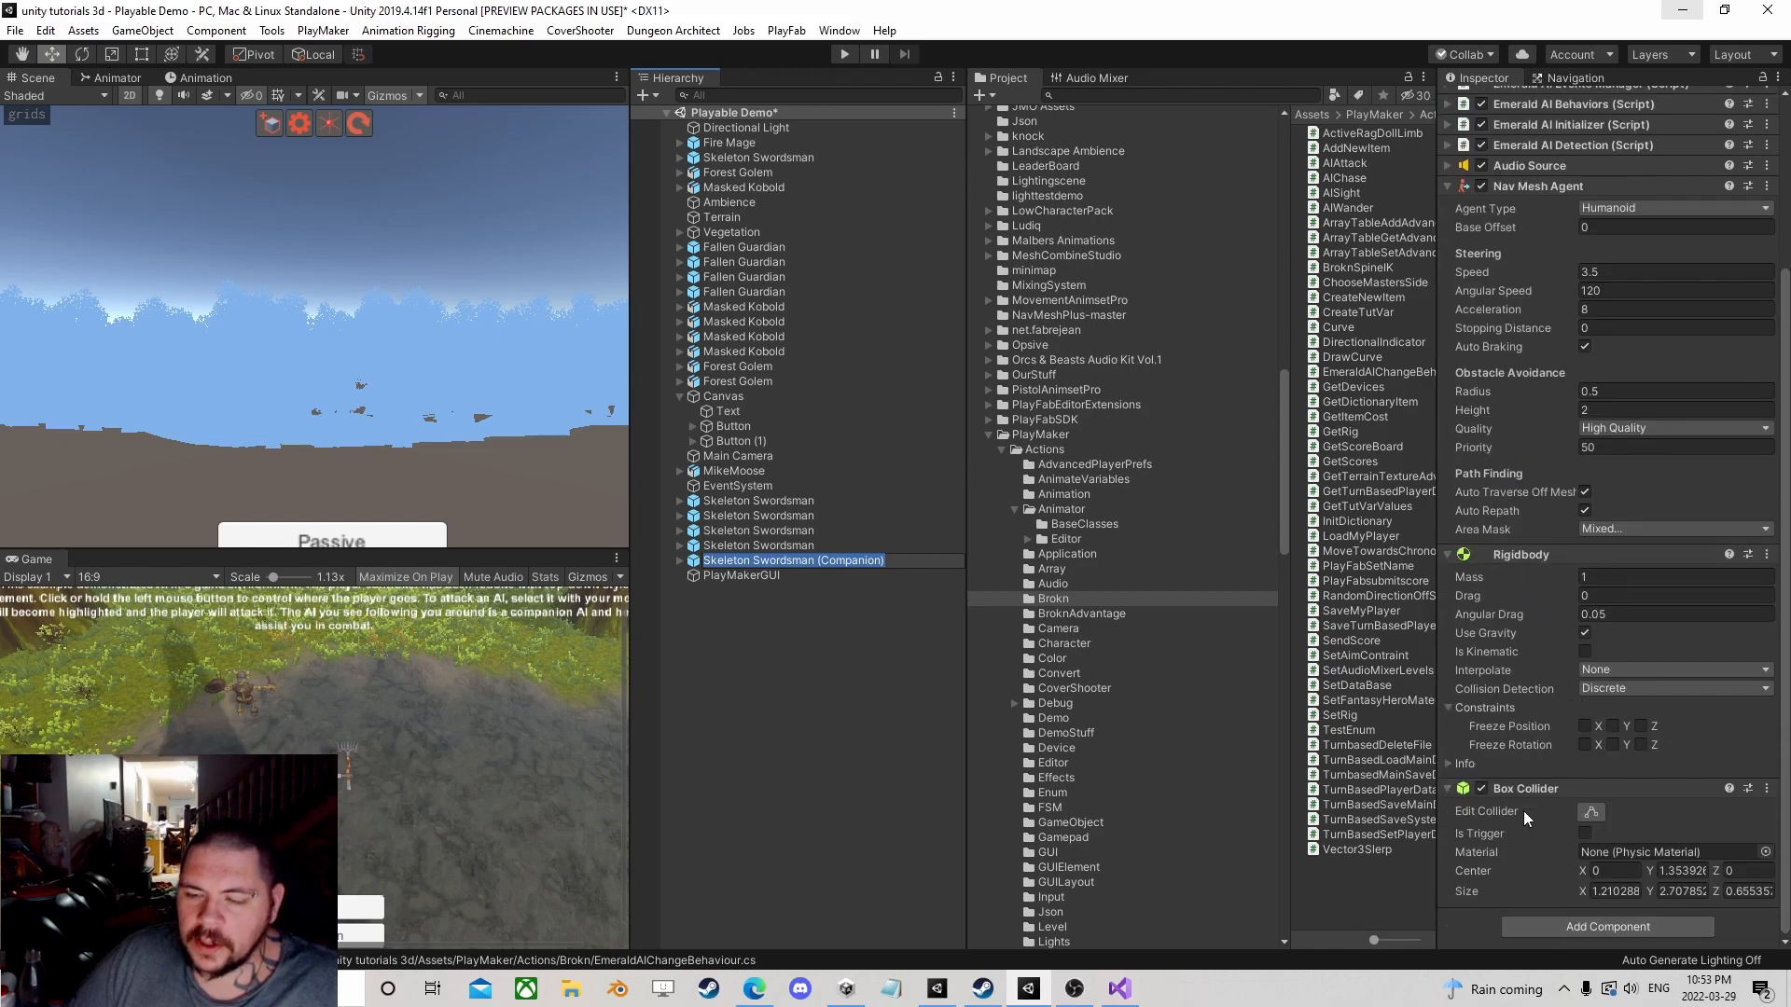
pyautogui.scroll(3, 1525, 700)
pyautogui.scroll(-3, 1530, 596)
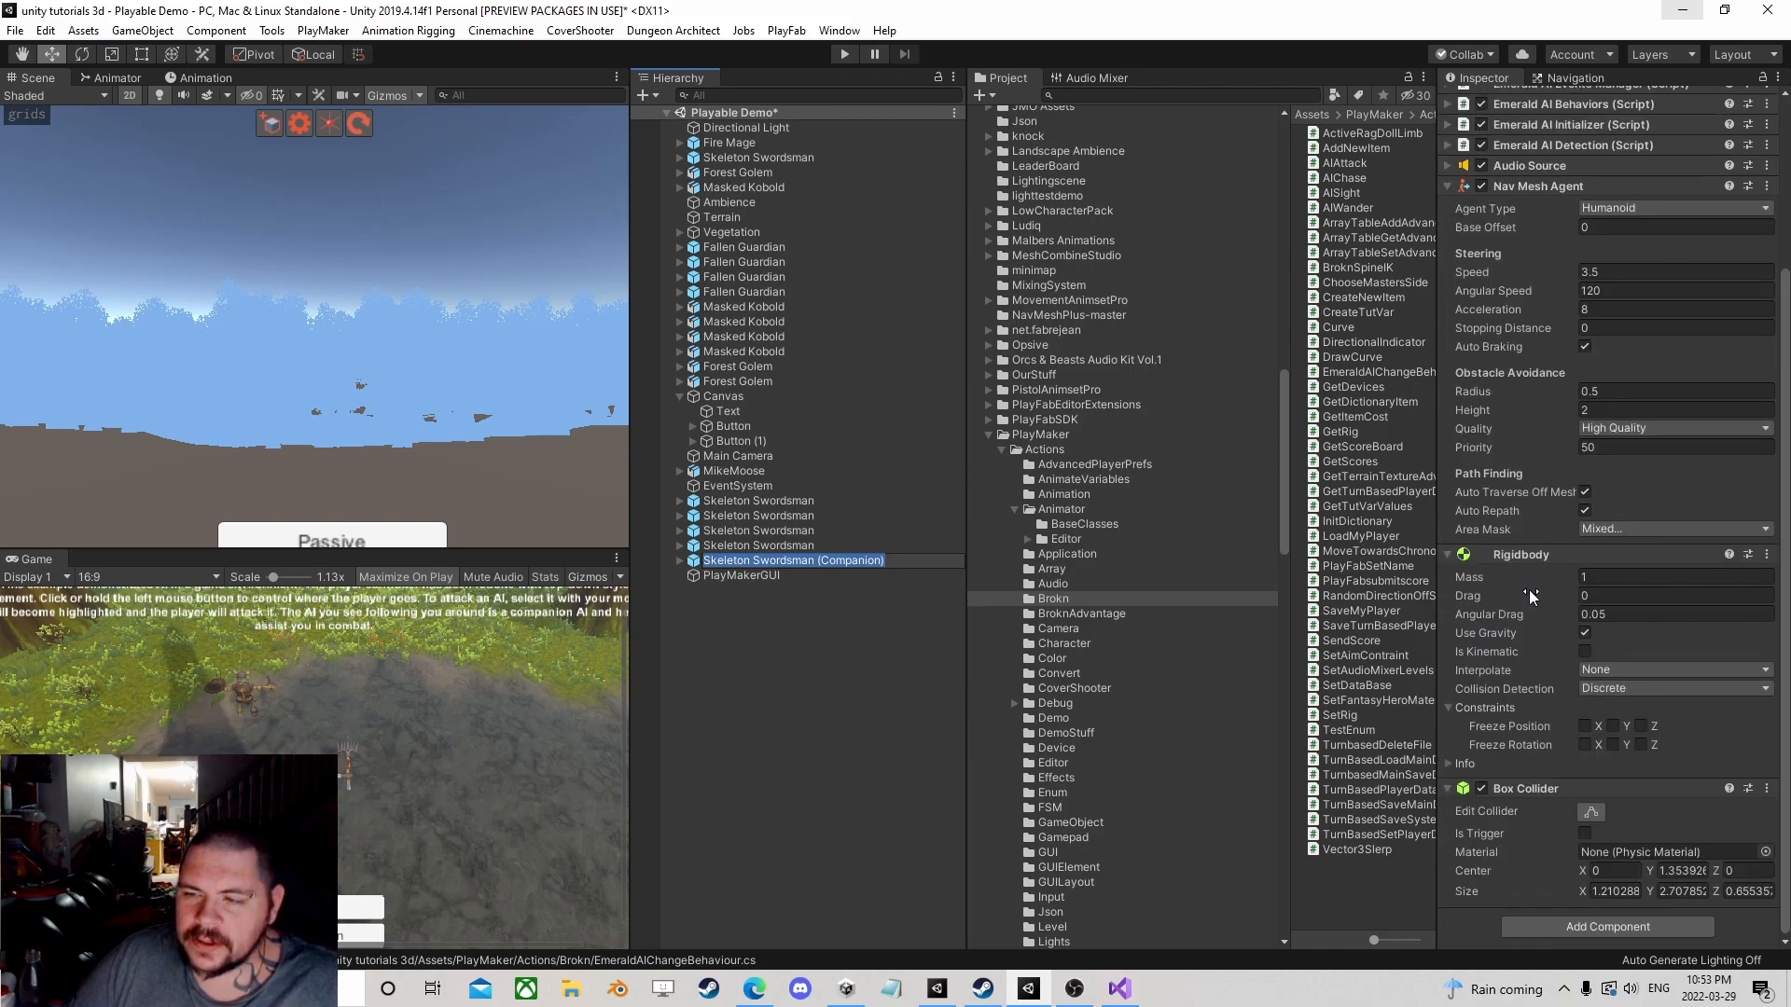
pyautogui.scroll(5, 1573, 746)
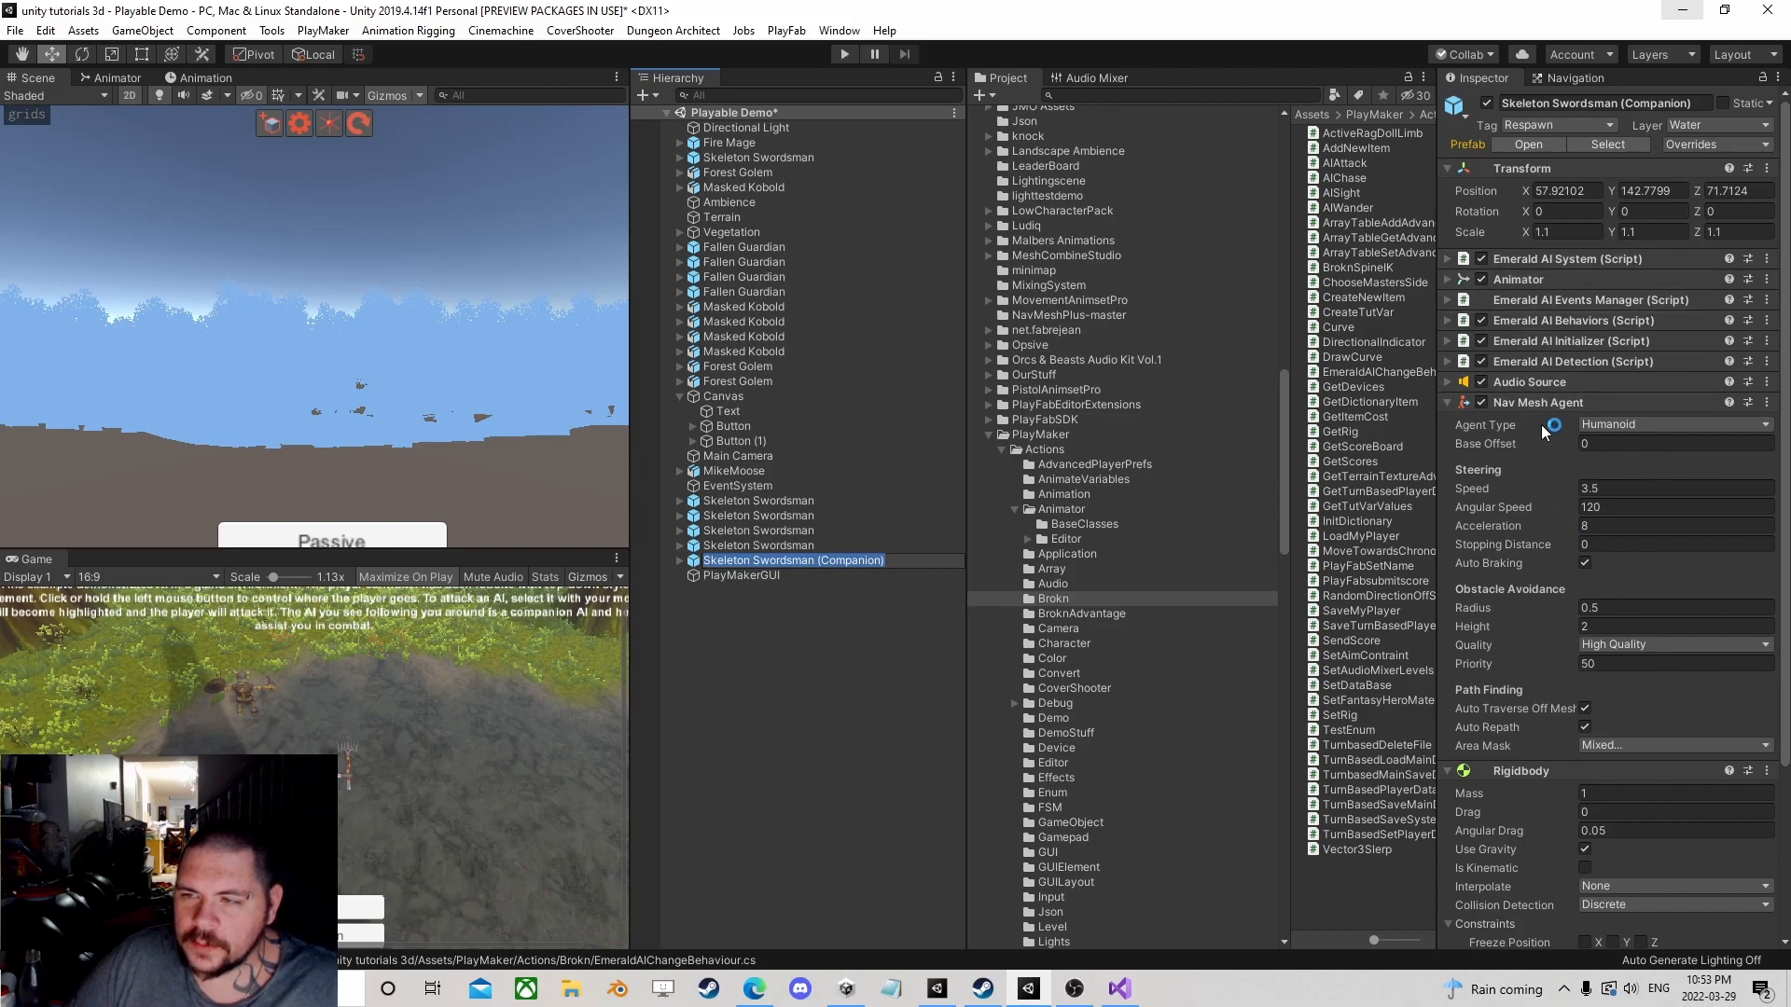
# Step: Expand and collapse the Emerald AI System component on the companion
pyautogui.click(1531, 263)
pyautogui.click(1570, 263)
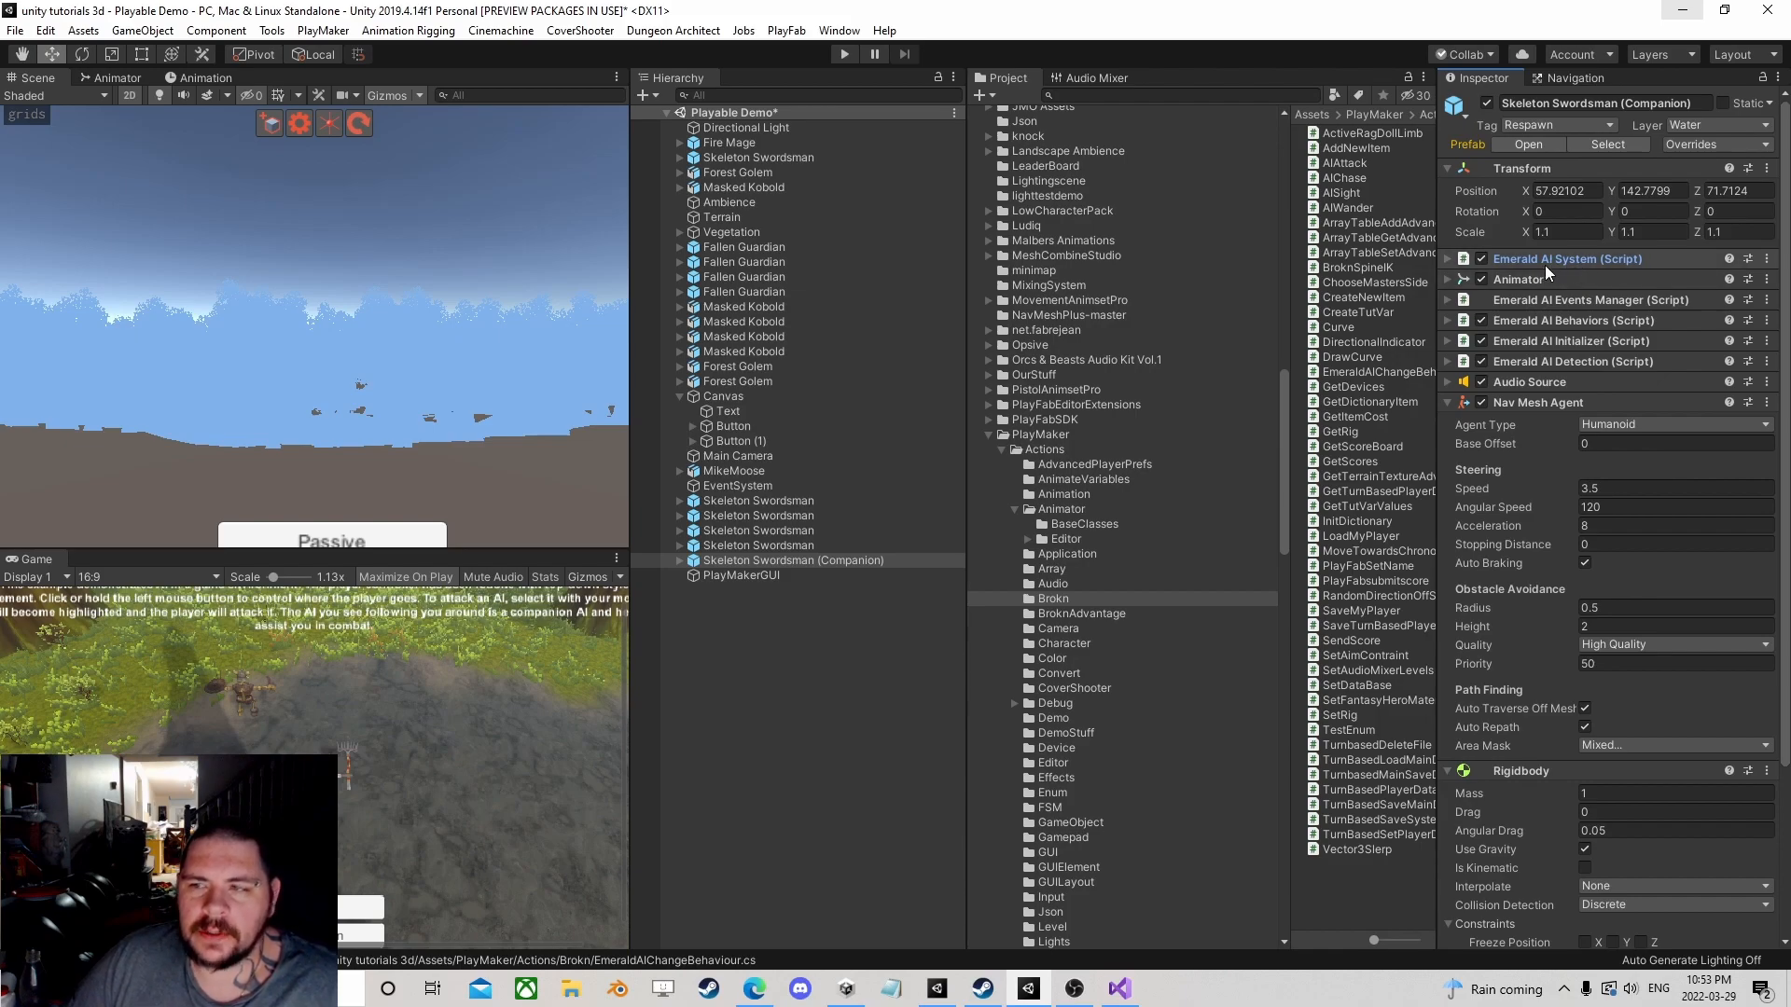
pyautogui.scroll(-3, 1550, 421)
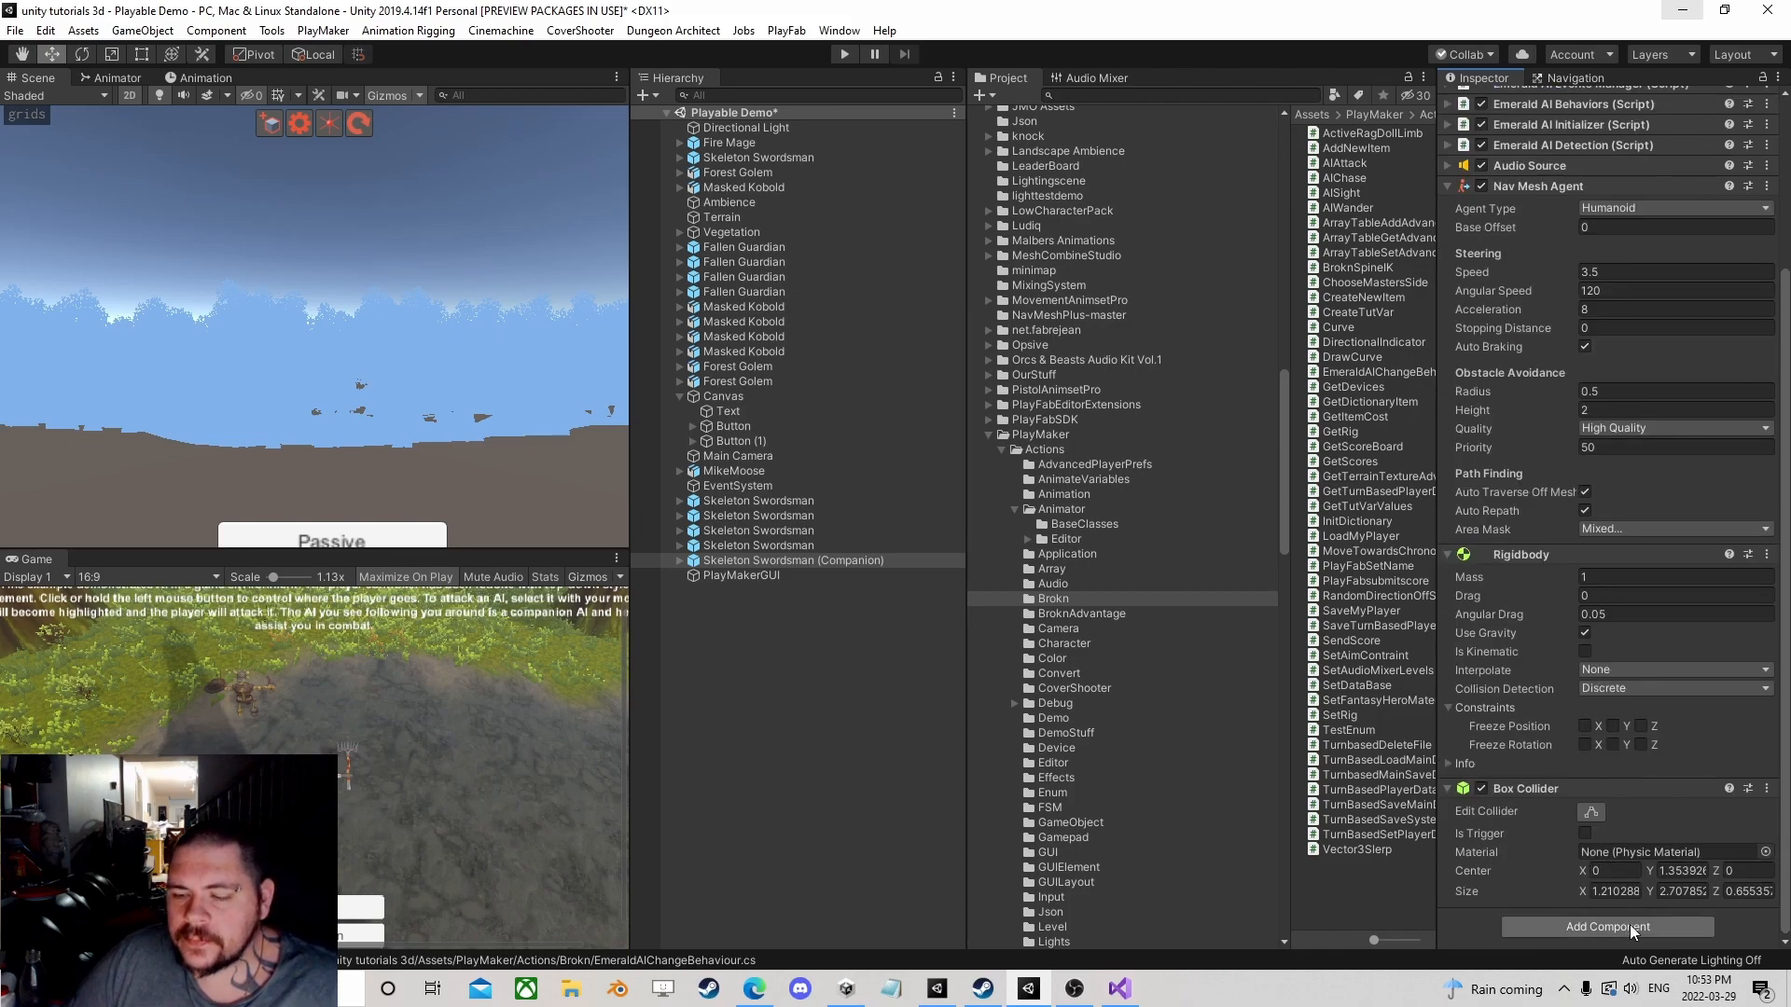
pyautogui.click(1569, 929)
pyautogui.click(1572, 774)
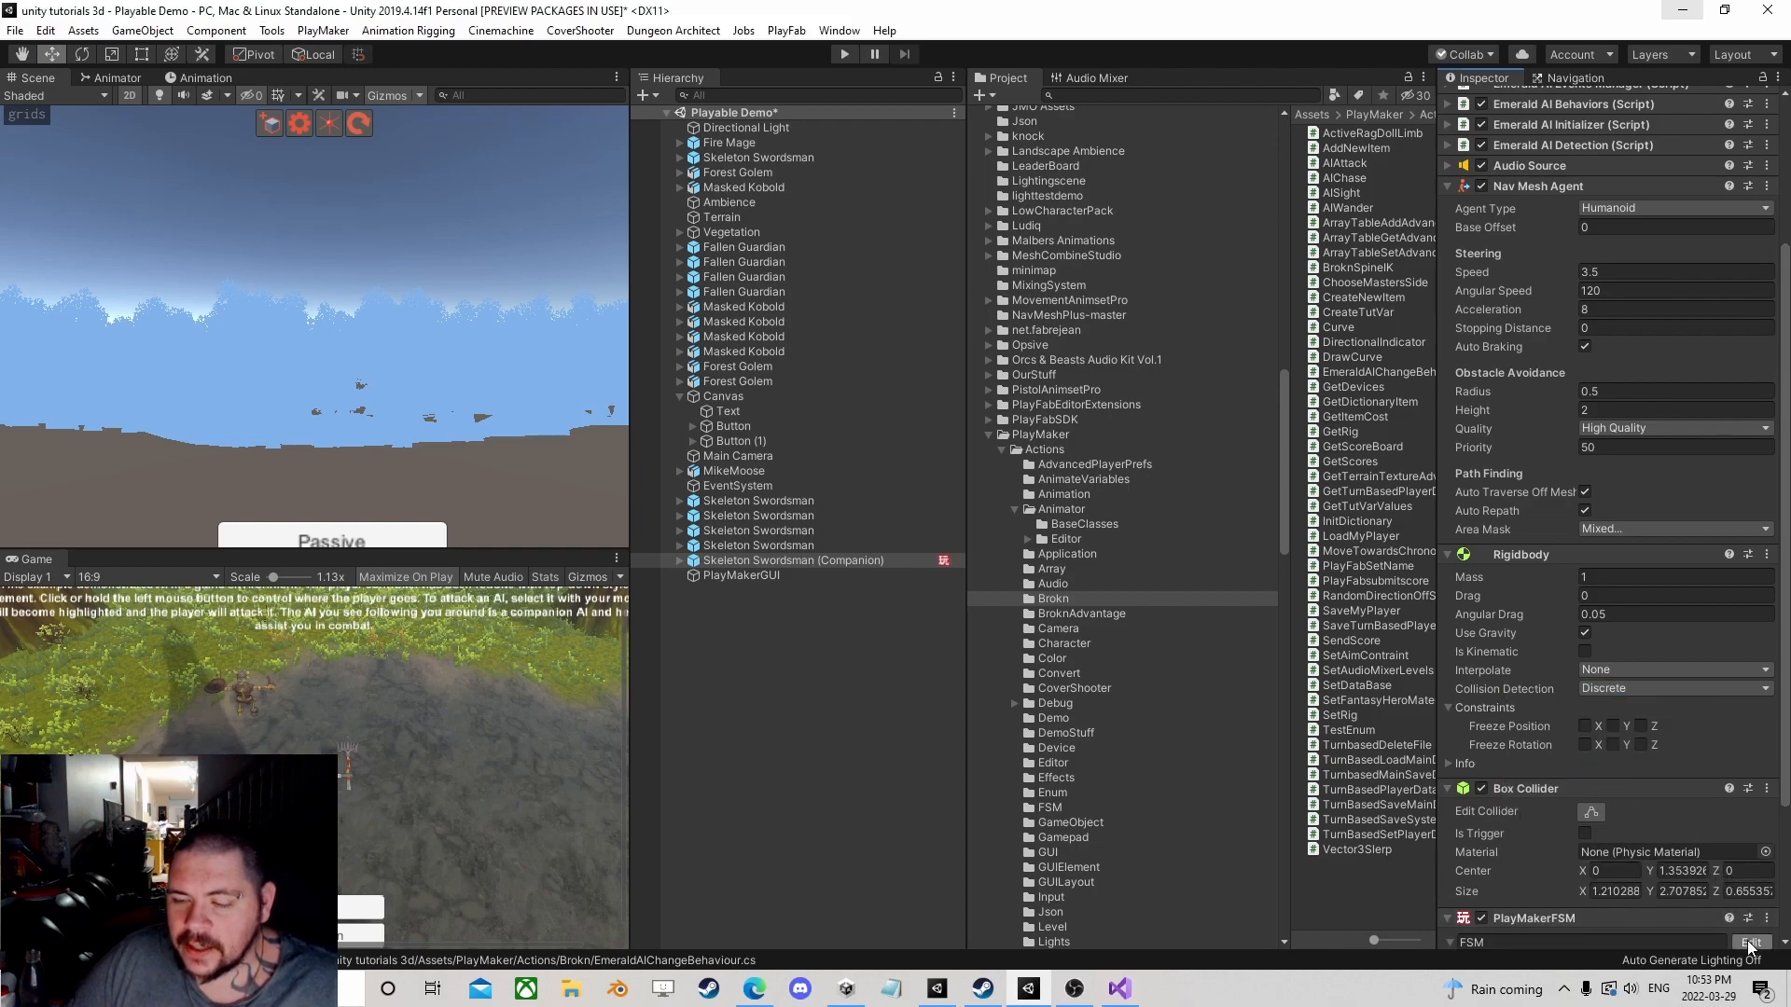
pyautogui.click(1751, 941)
pyautogui.scroll(5, 1523, 324)
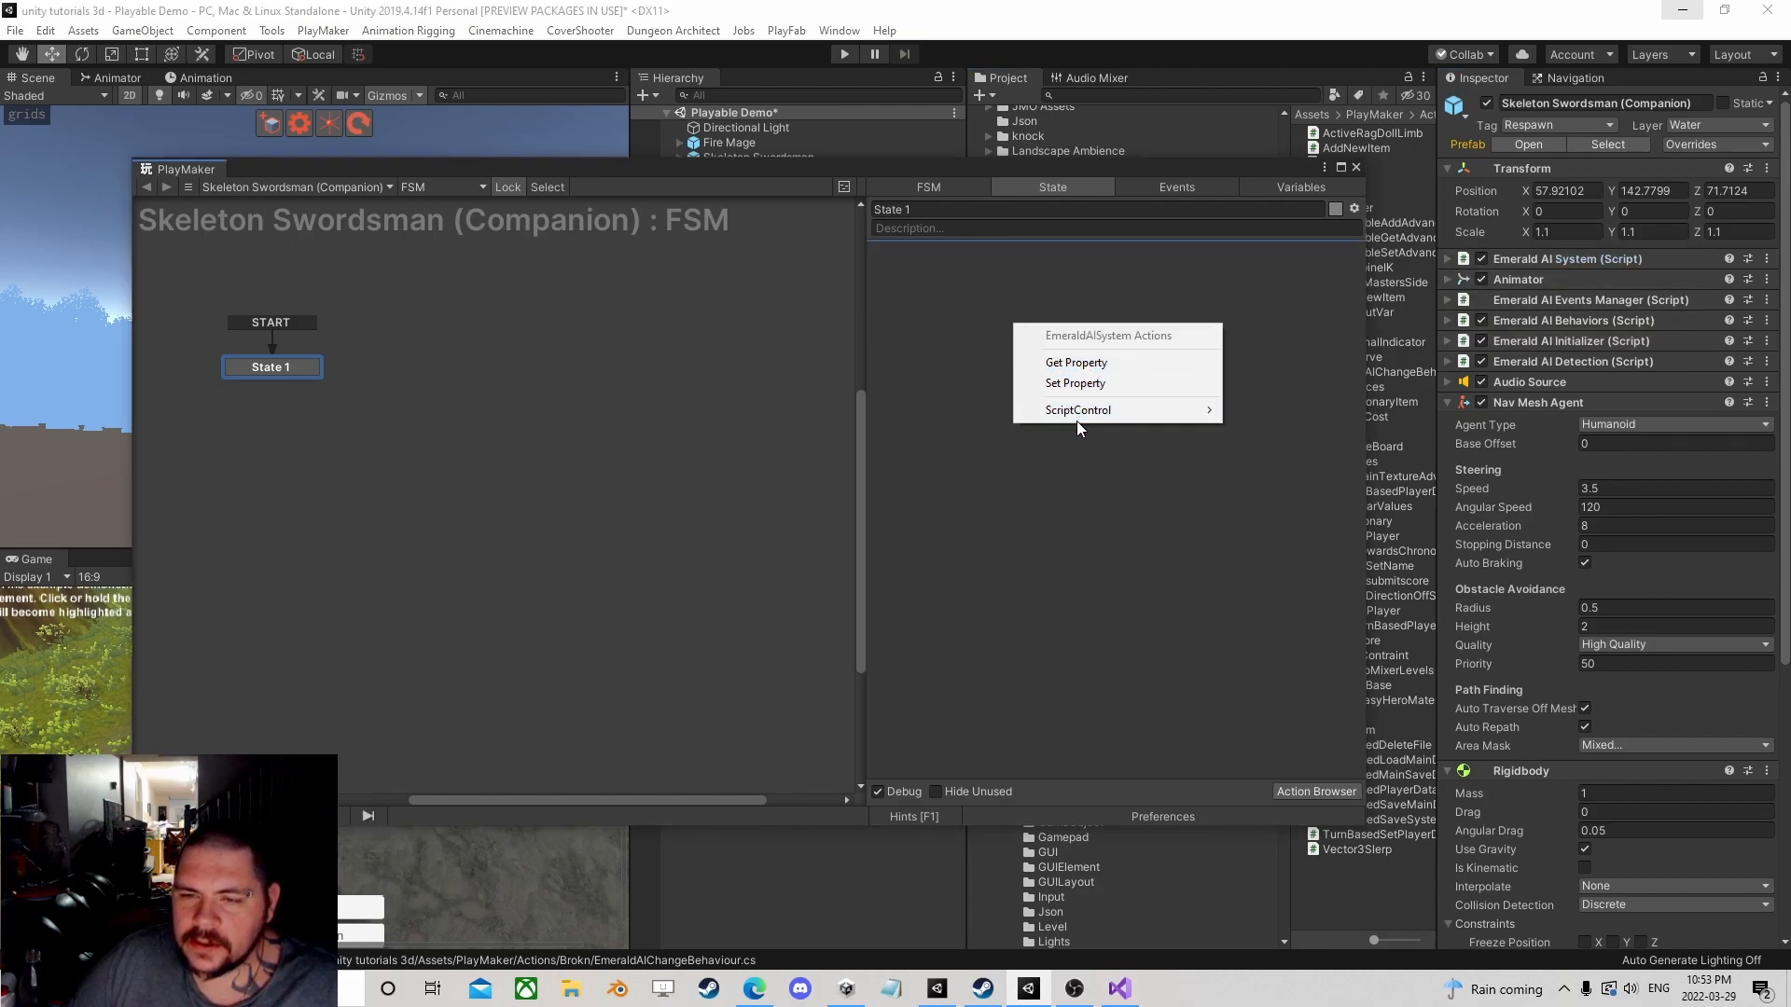
pyautogui.click(1078, 364)
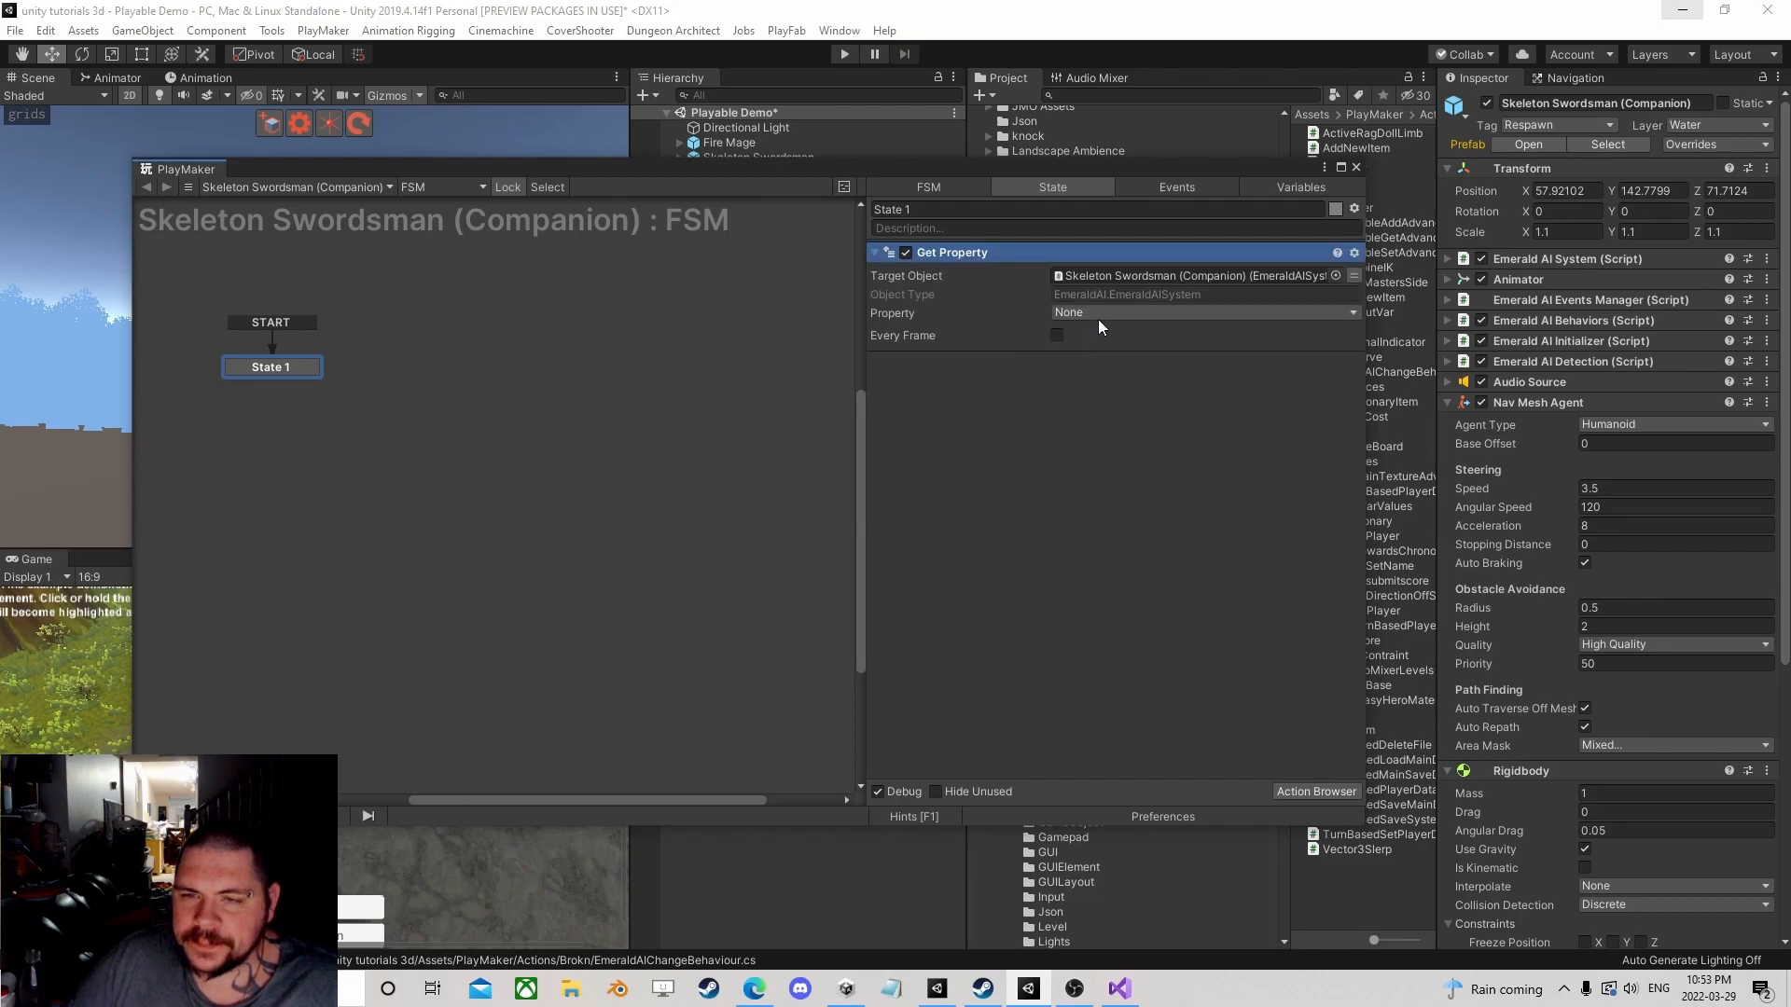
pyautogui.click(1124, 312)
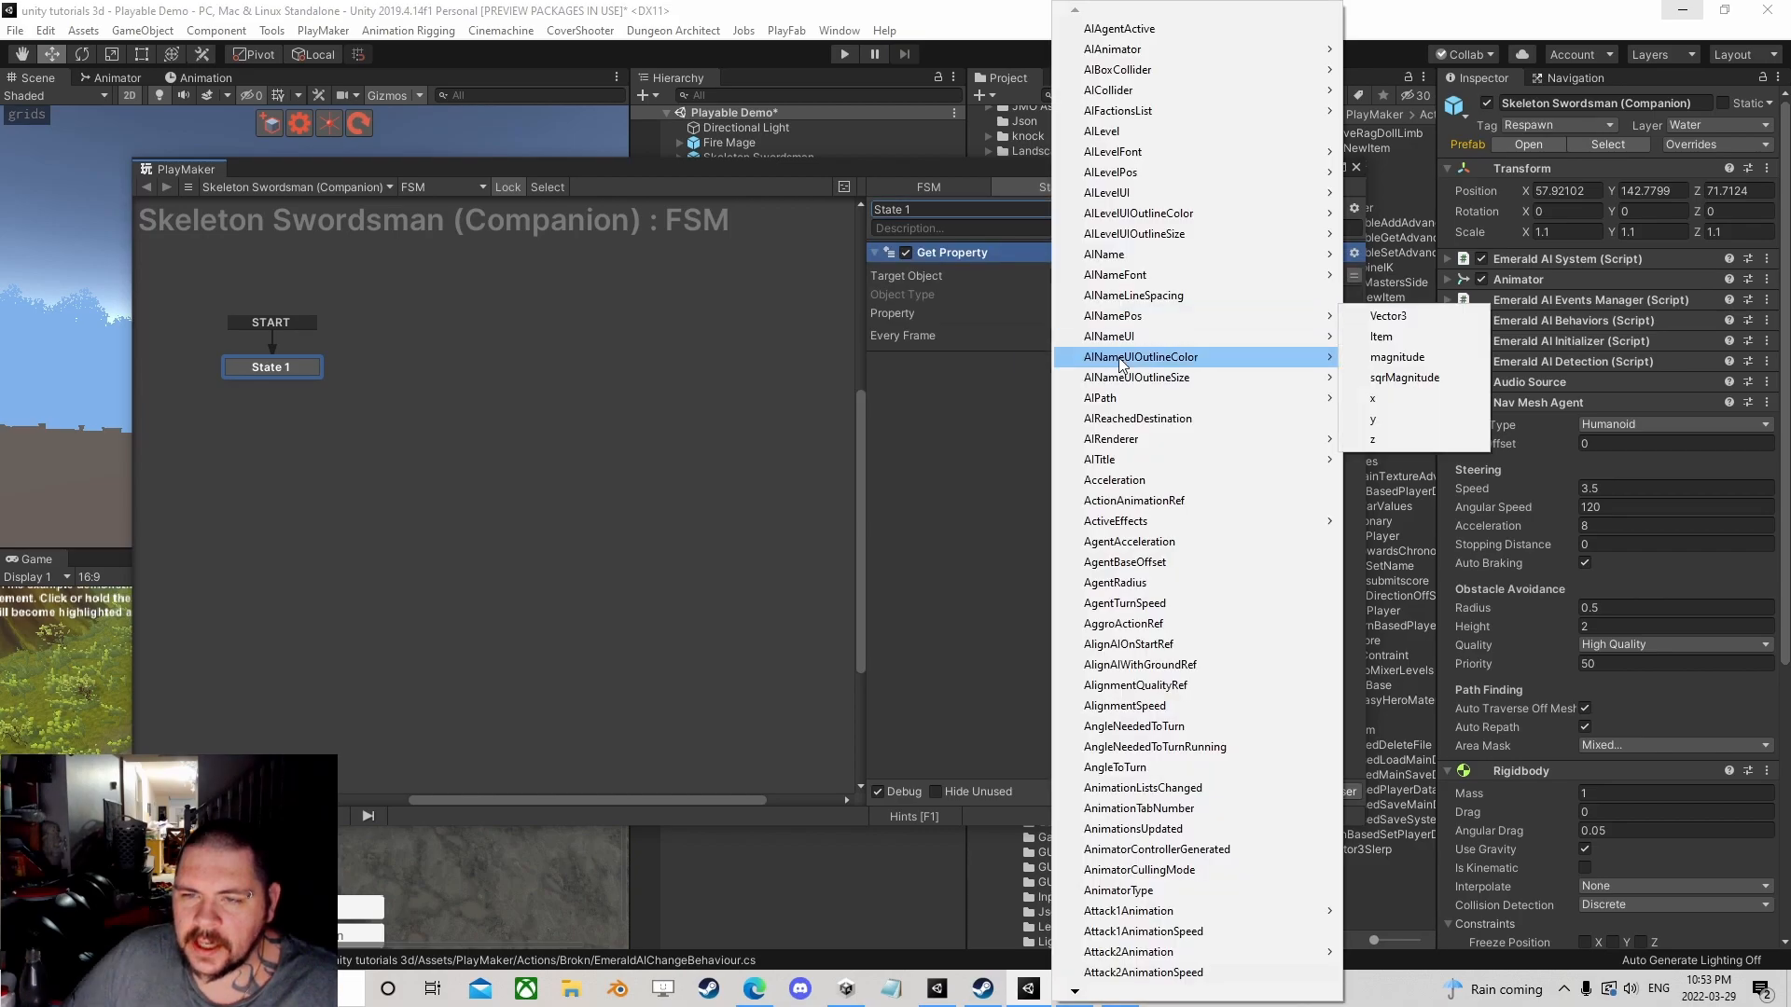
pyautogui.click(999, 289)
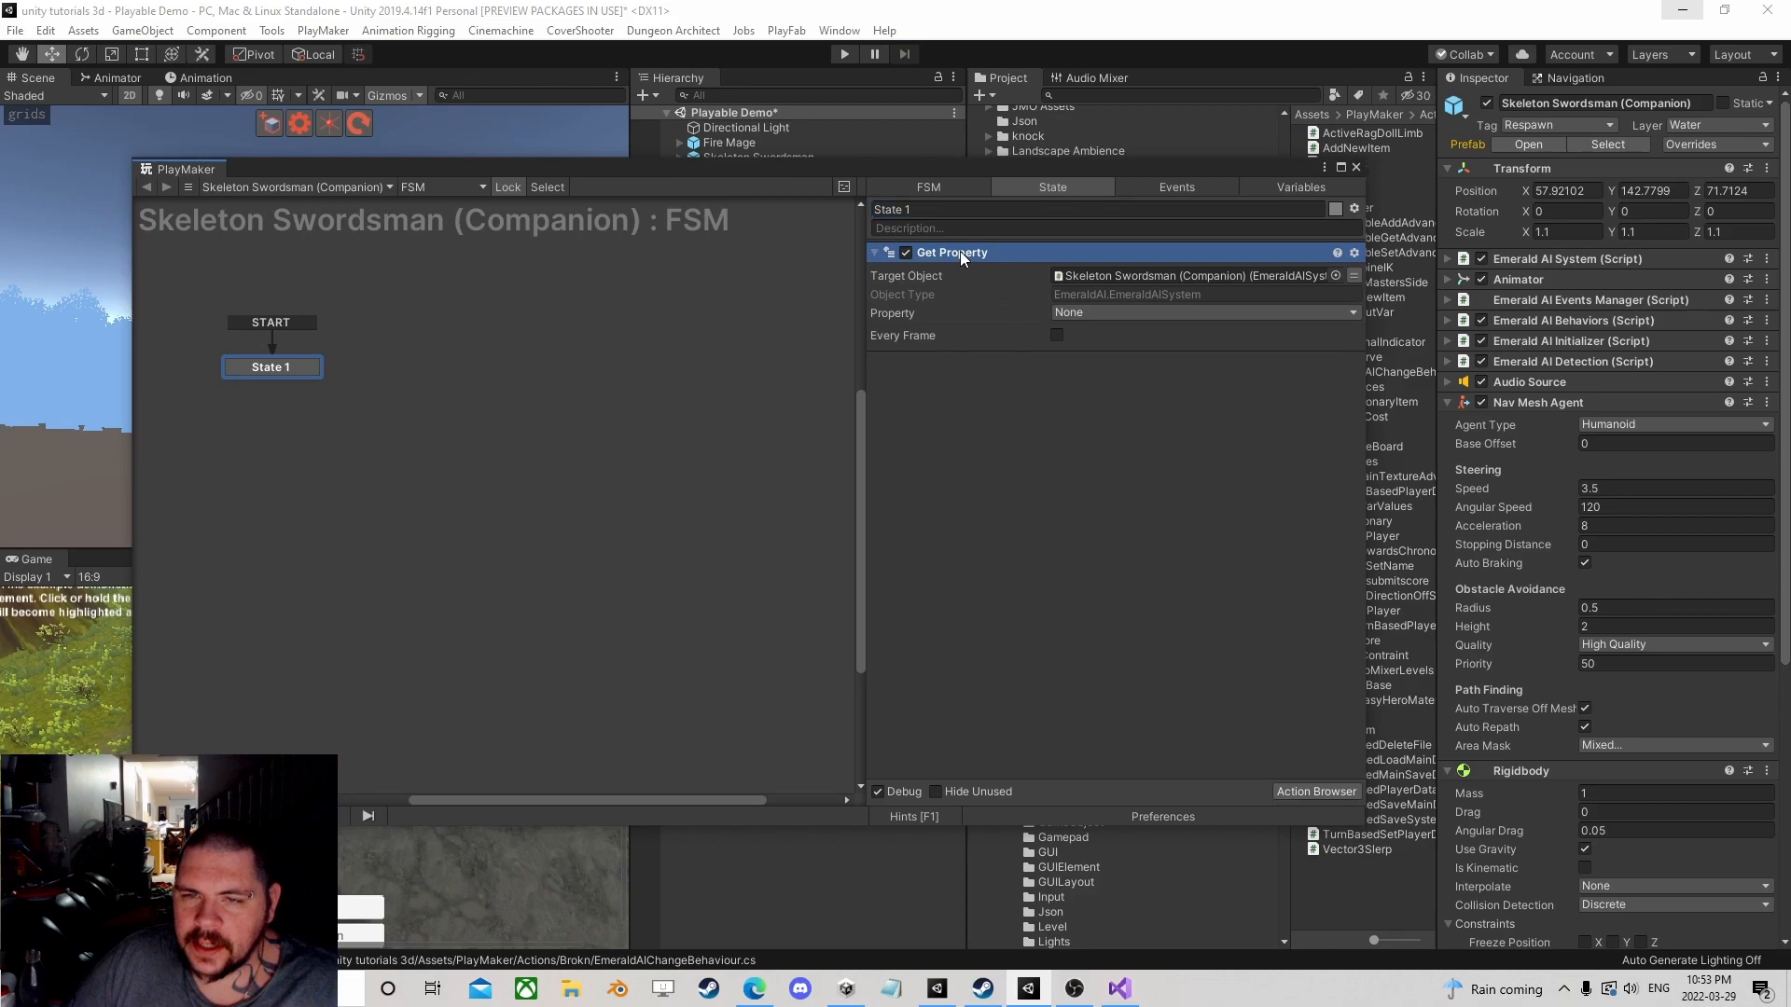
pyautogui.rightClick(965, 254)
pyautogui.click(1049, 585)
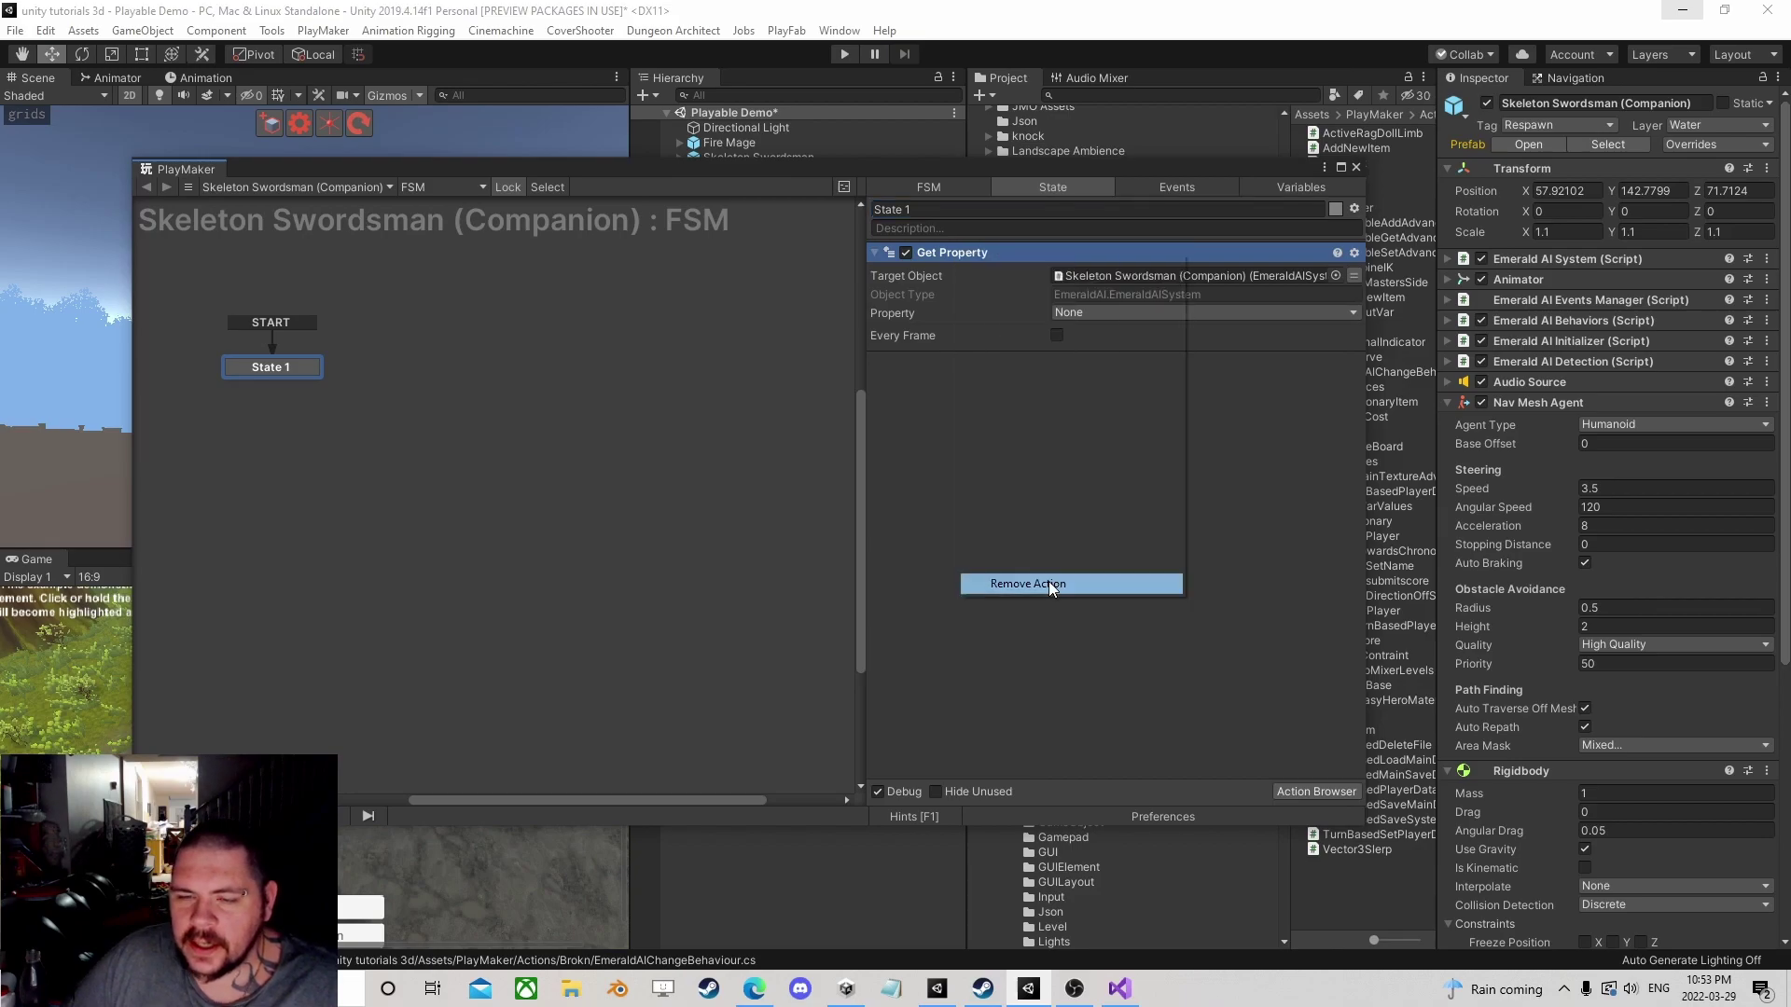
pyautogui.click(1354, 166)
pyautogui.rightClick(1533, 725)
pyautogui.click(1609, 758)
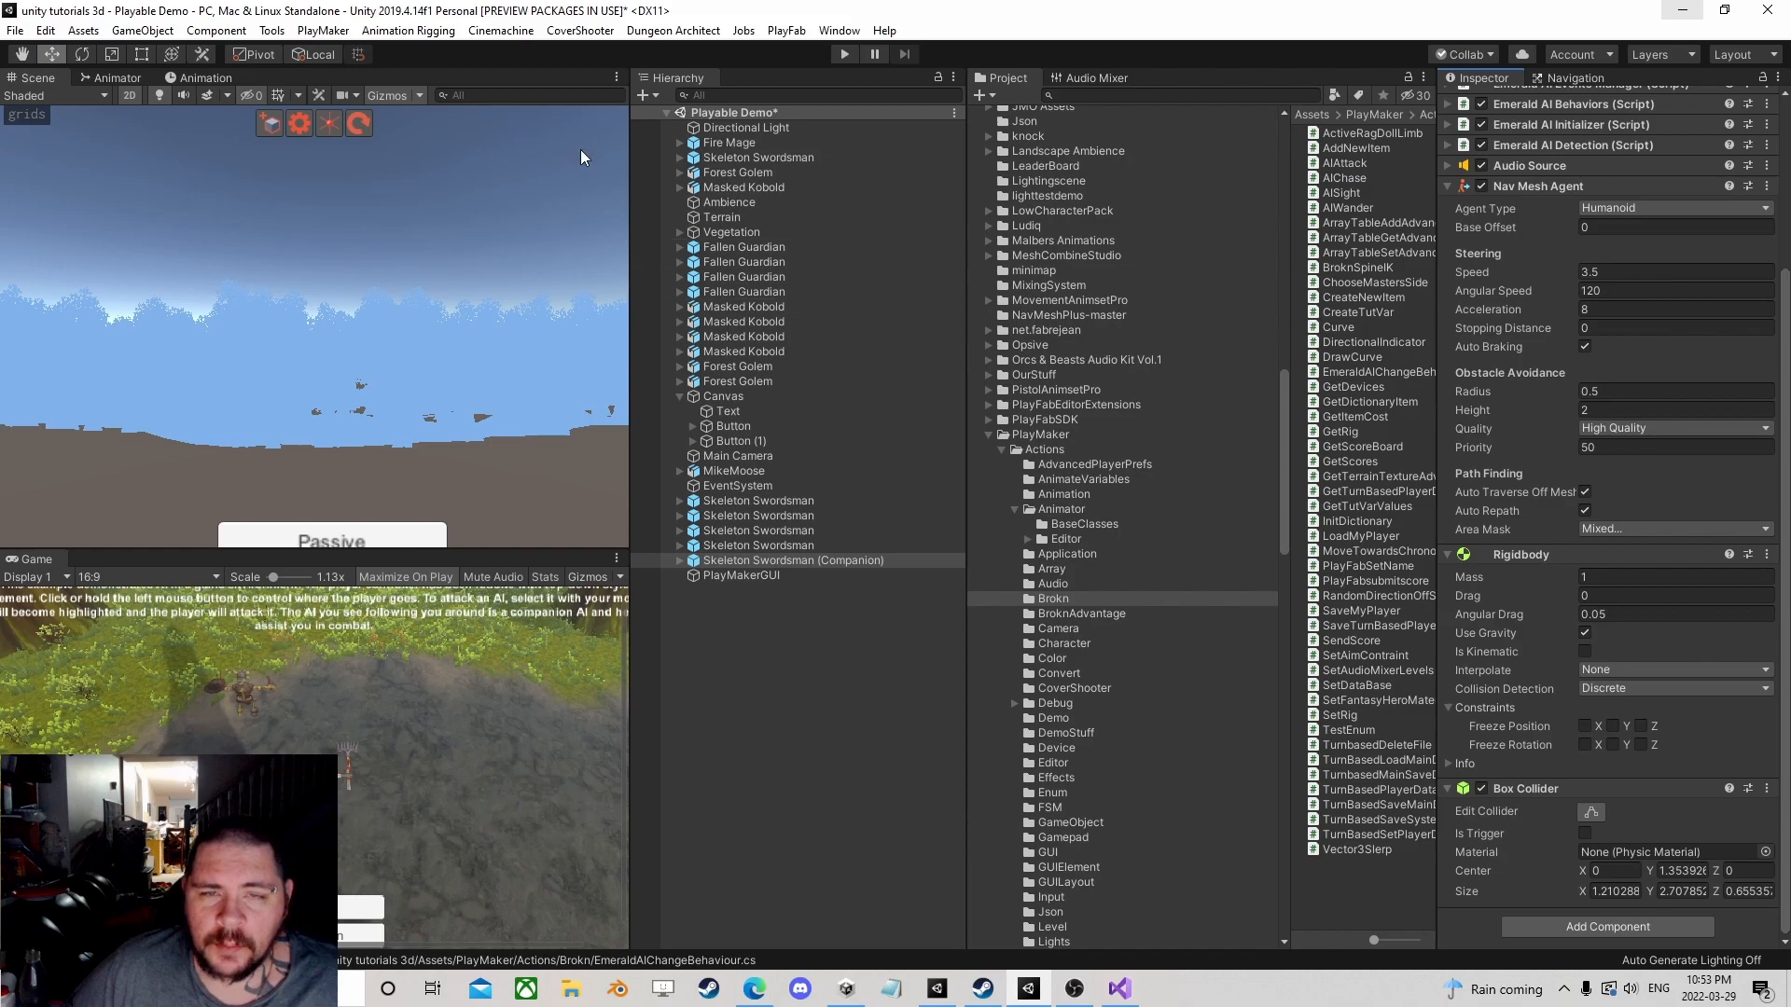
pyautogui.click(46, 31)
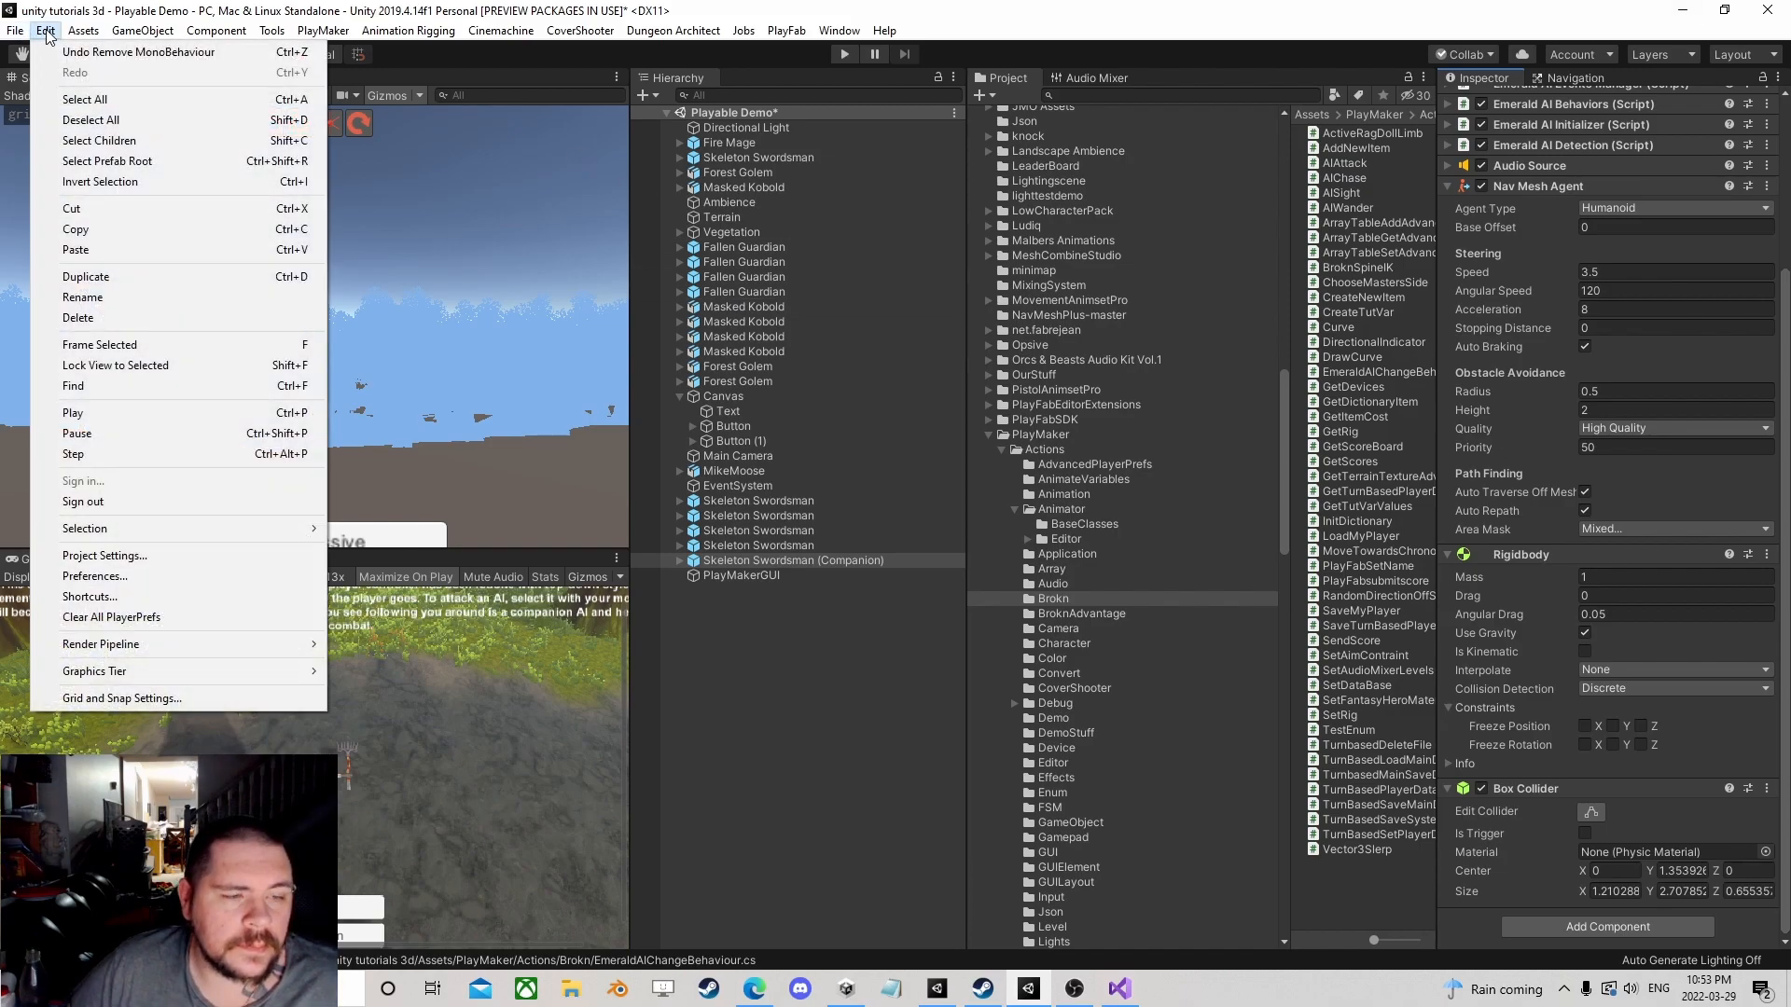
pyautogui.click(104, 556)
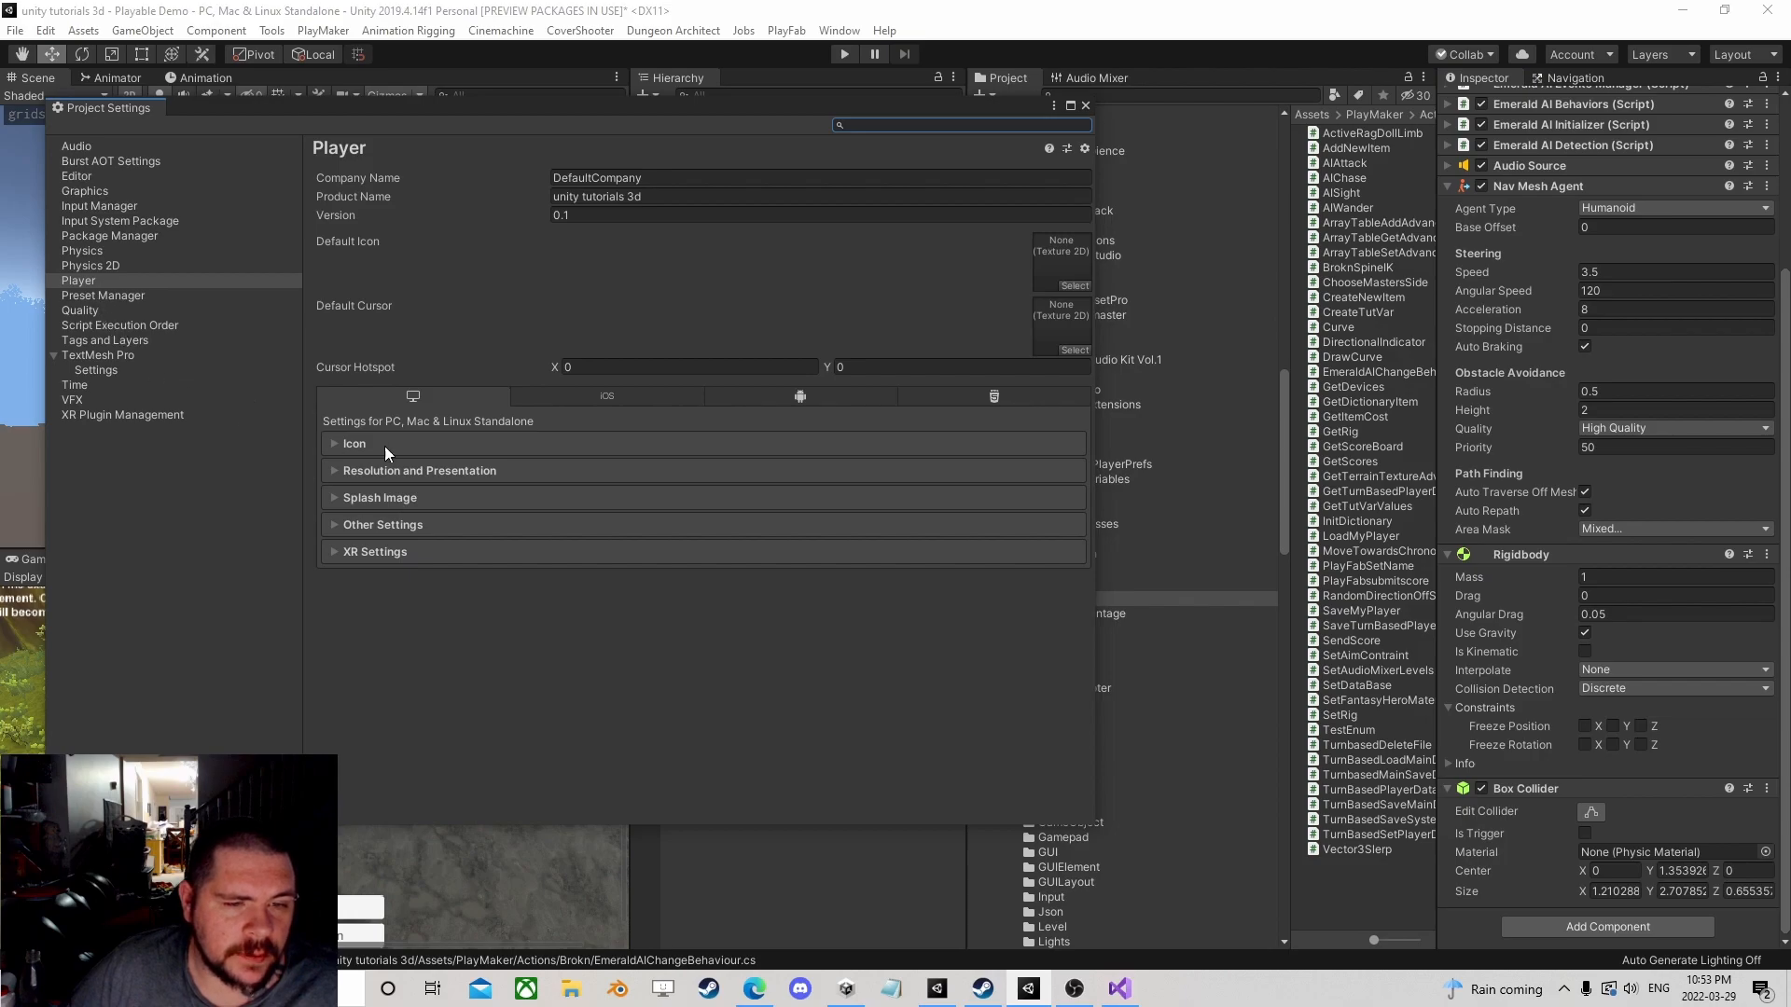
pyautogui.click(372, 525)
pyautogui.scroll(-5, 463, 546)
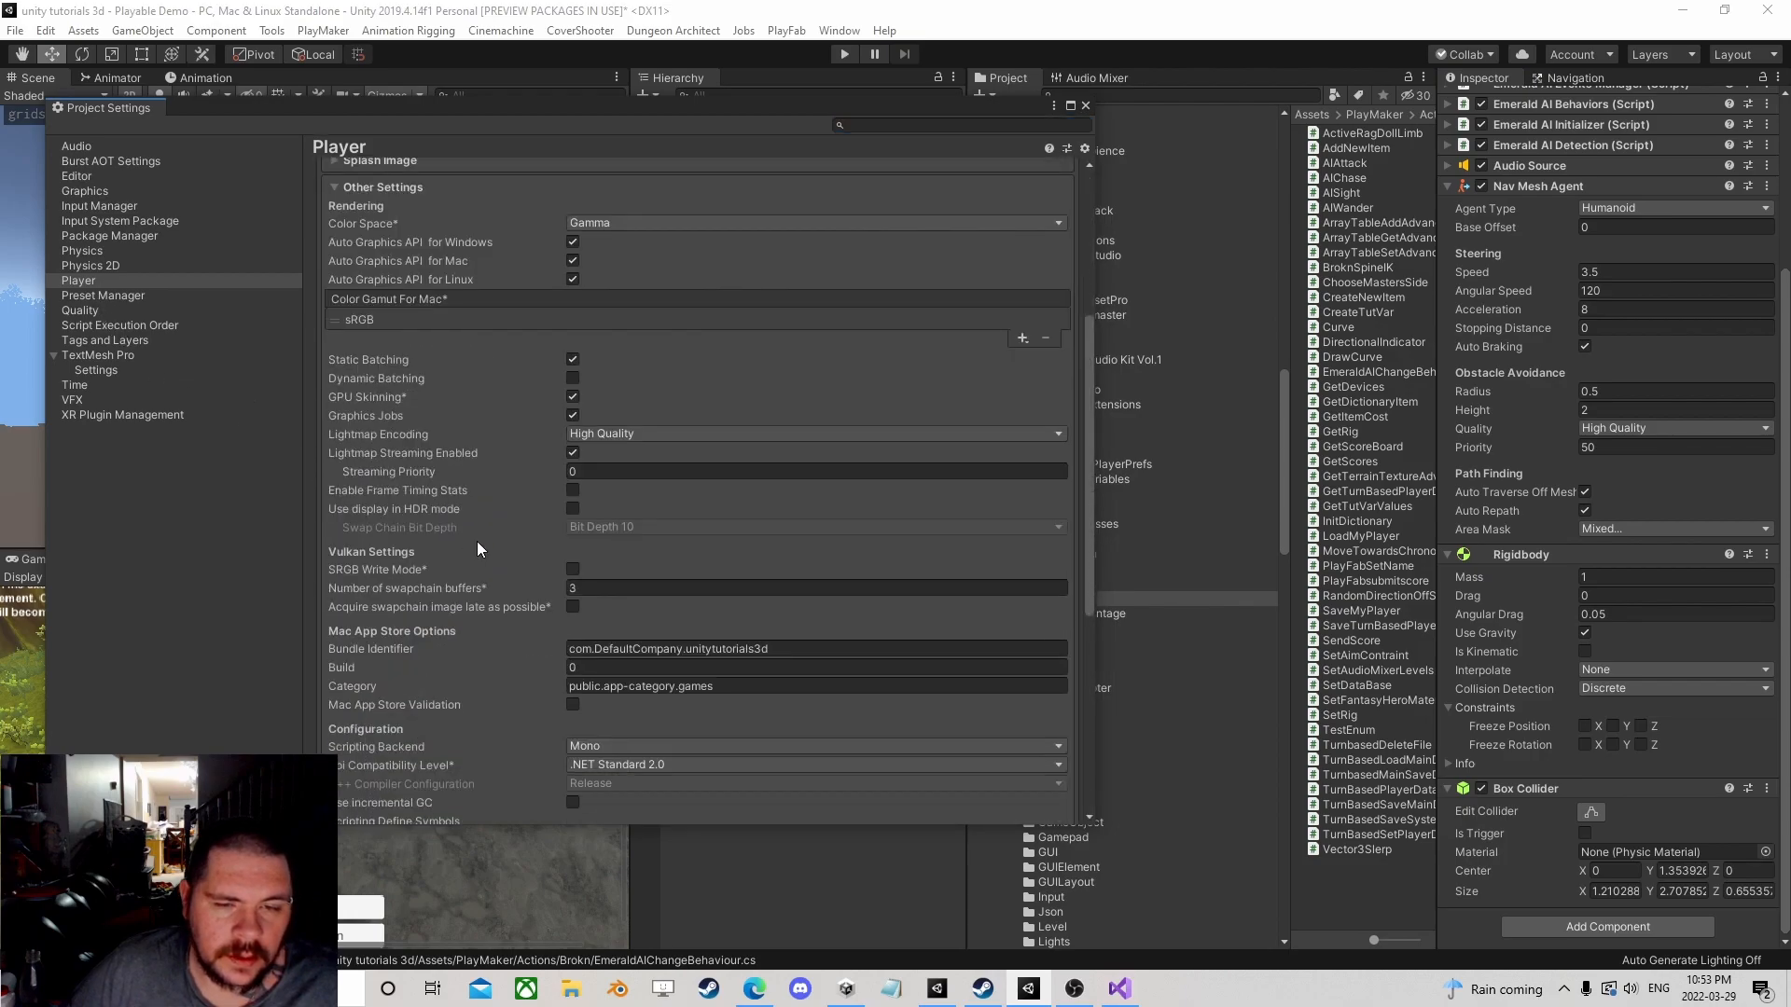
pyautogui.scroll(-3, 477, 542)
pyautogui.click(607, 413)
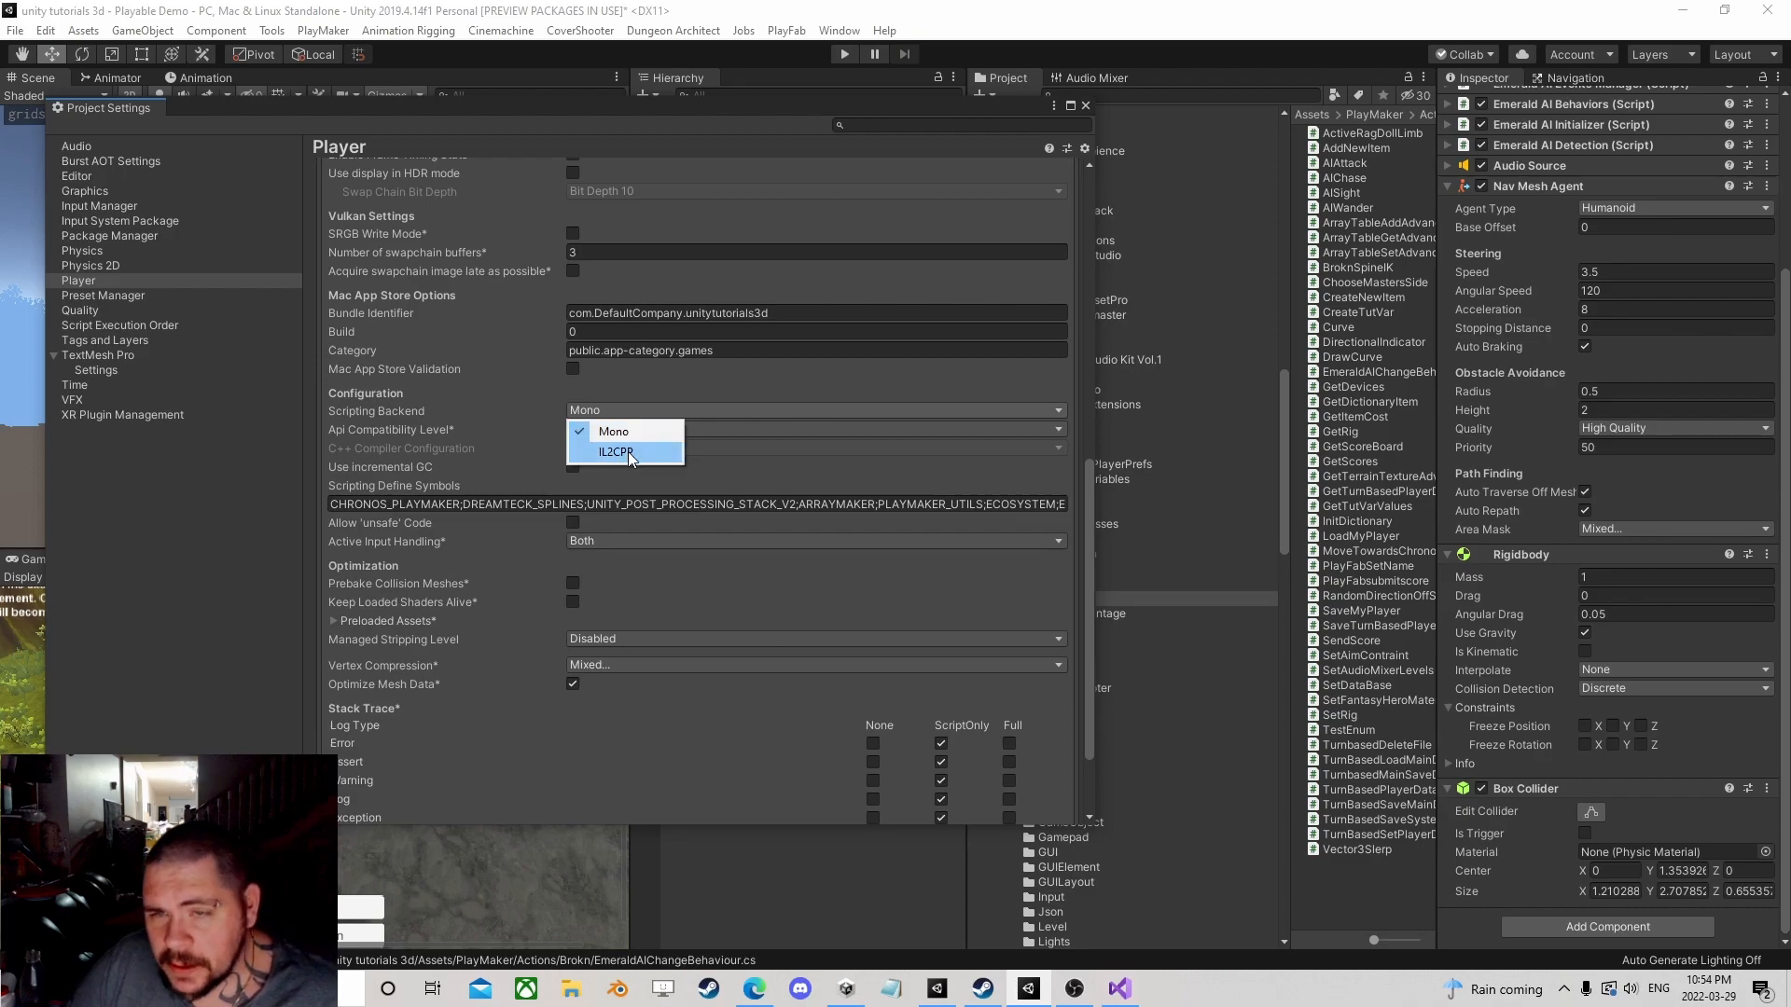
pyautogui.click(536, 440)
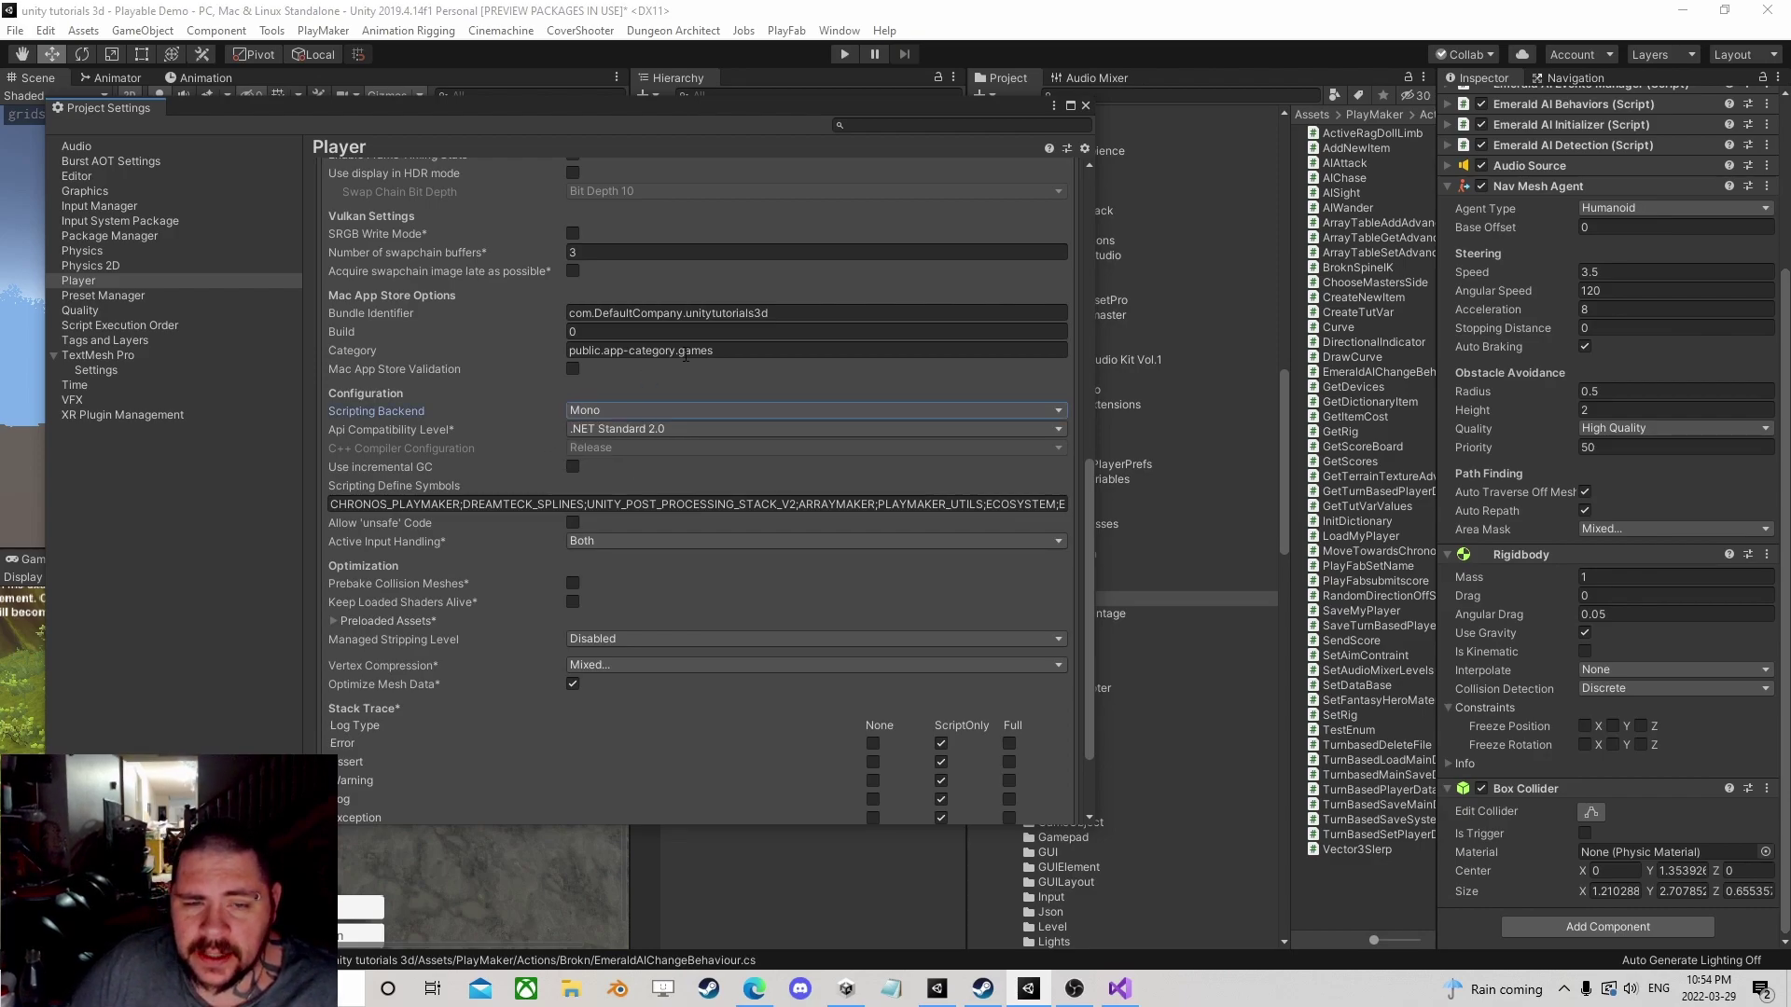
pyautogui.click(1084, 107)
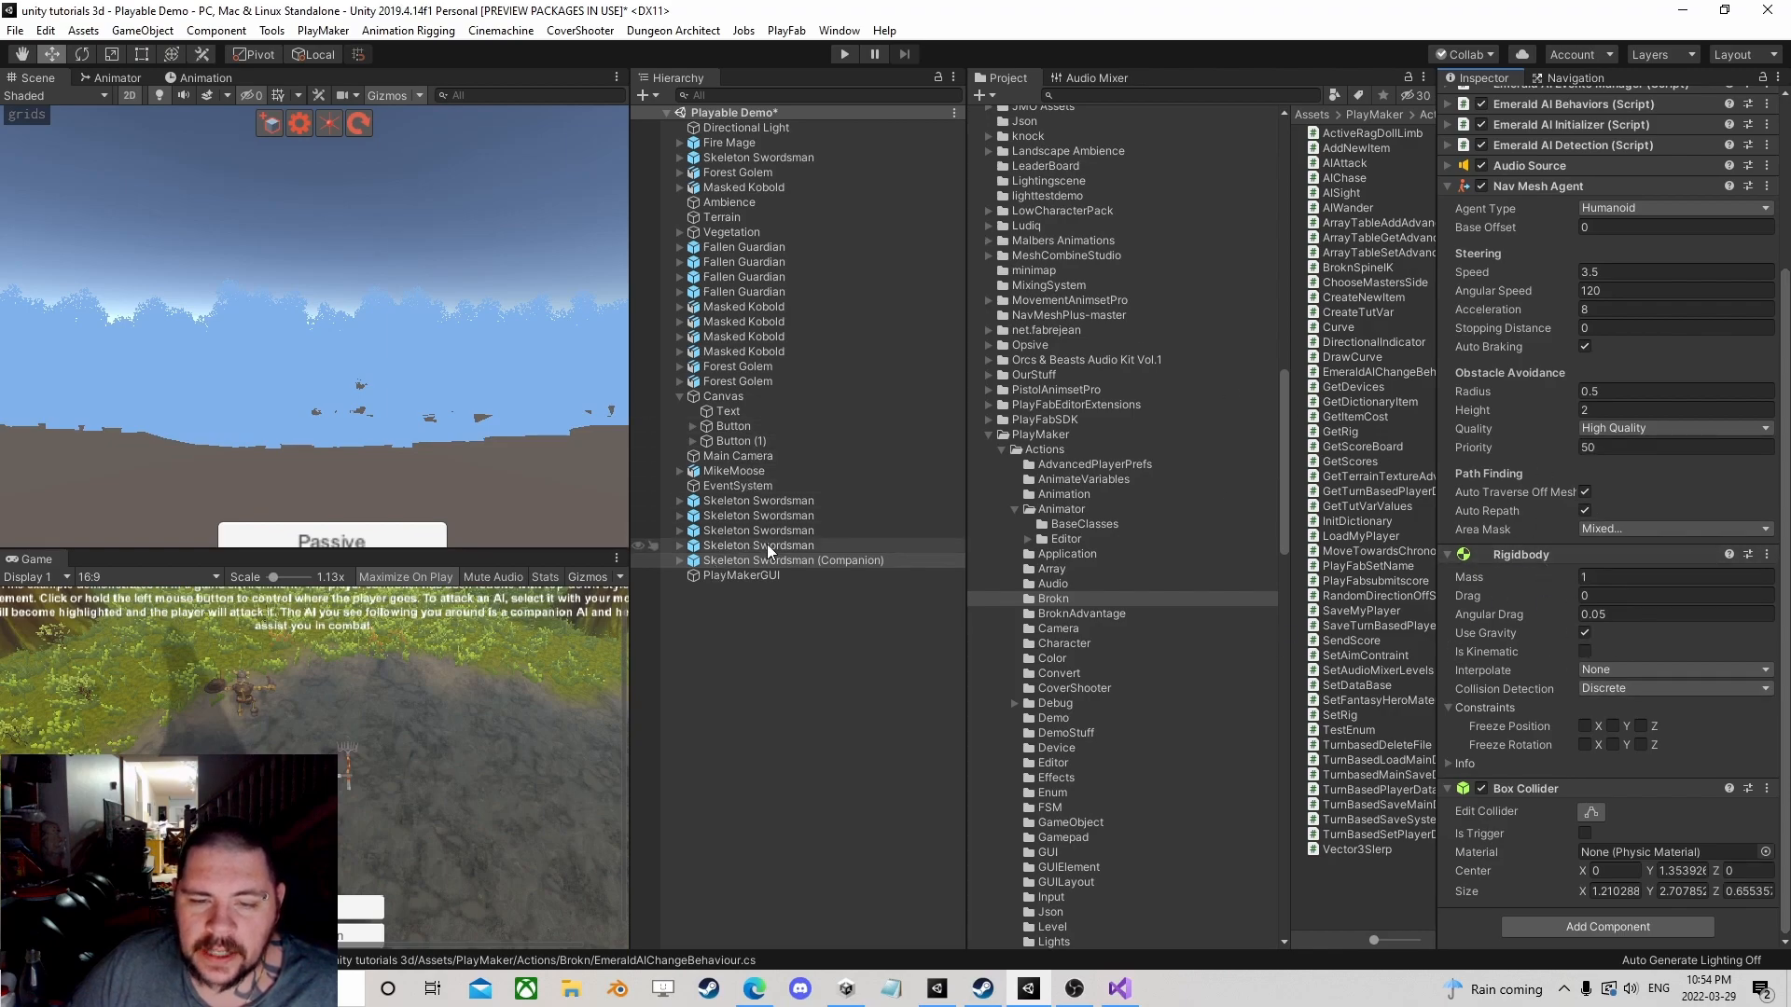
# Step: Switch to Visual Studio and delete the placeholder comment on line 10 of EmeraldAIChangeBehaviour
pyautogui.click(792, 559)
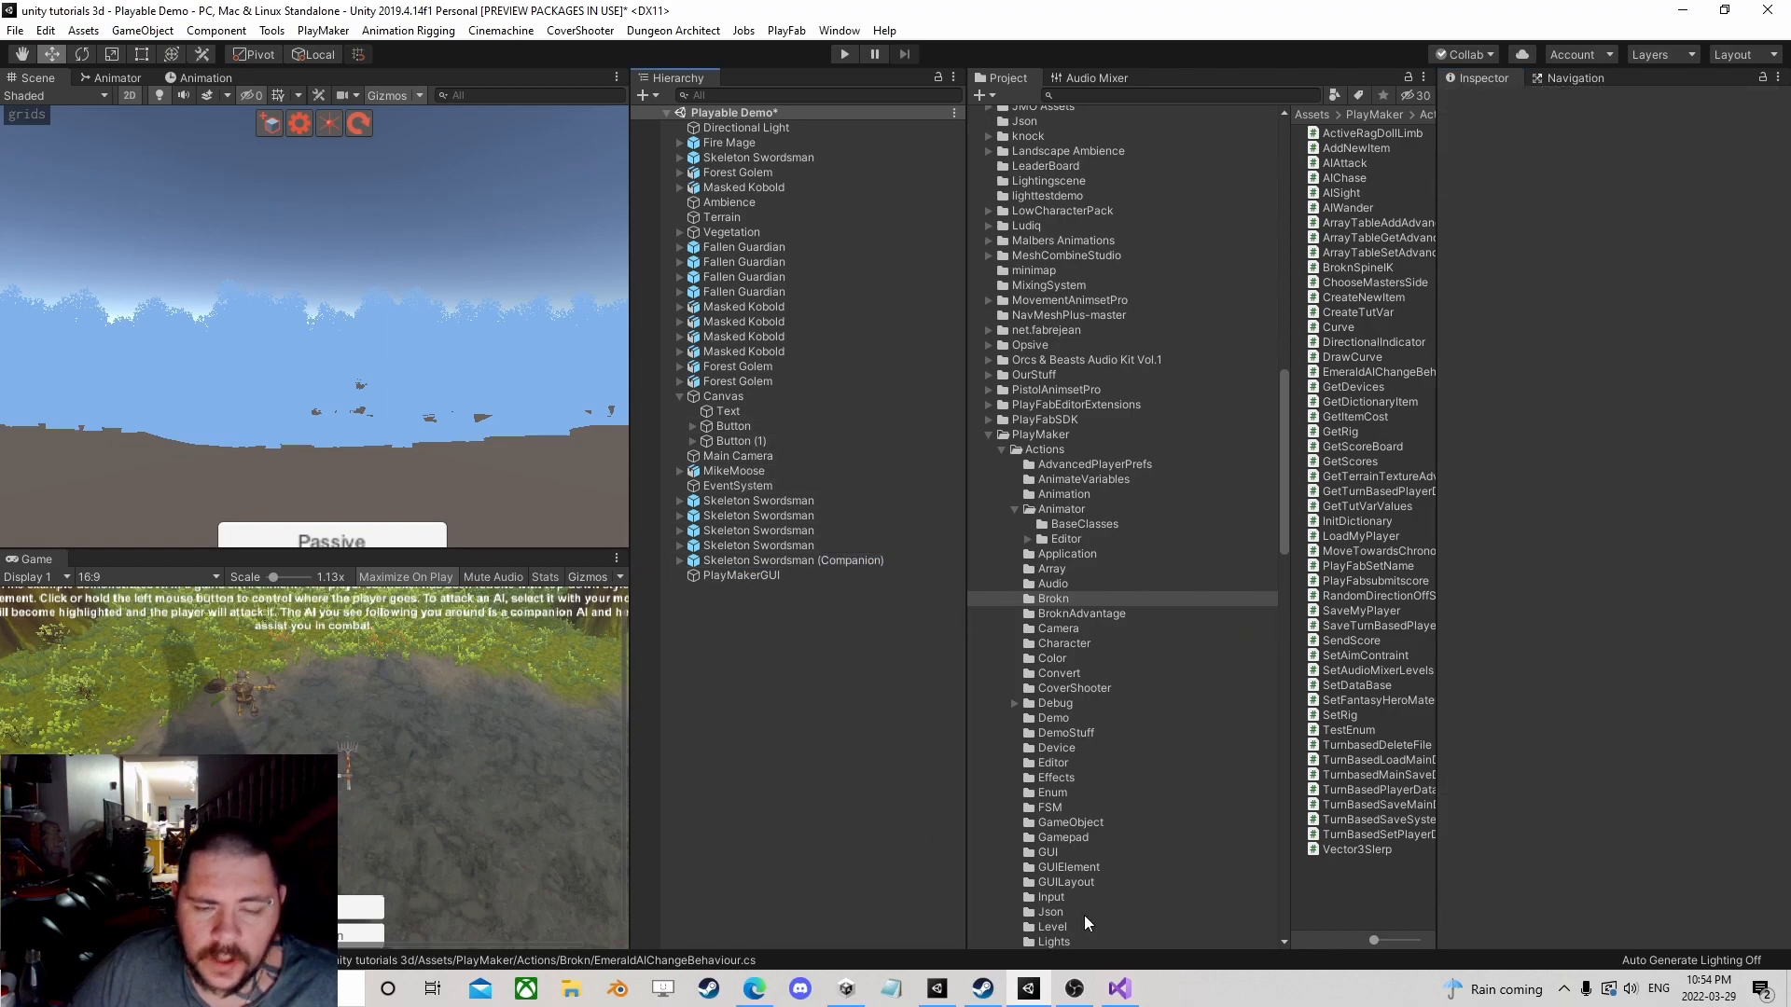
pyautogui.click(1118, 990)
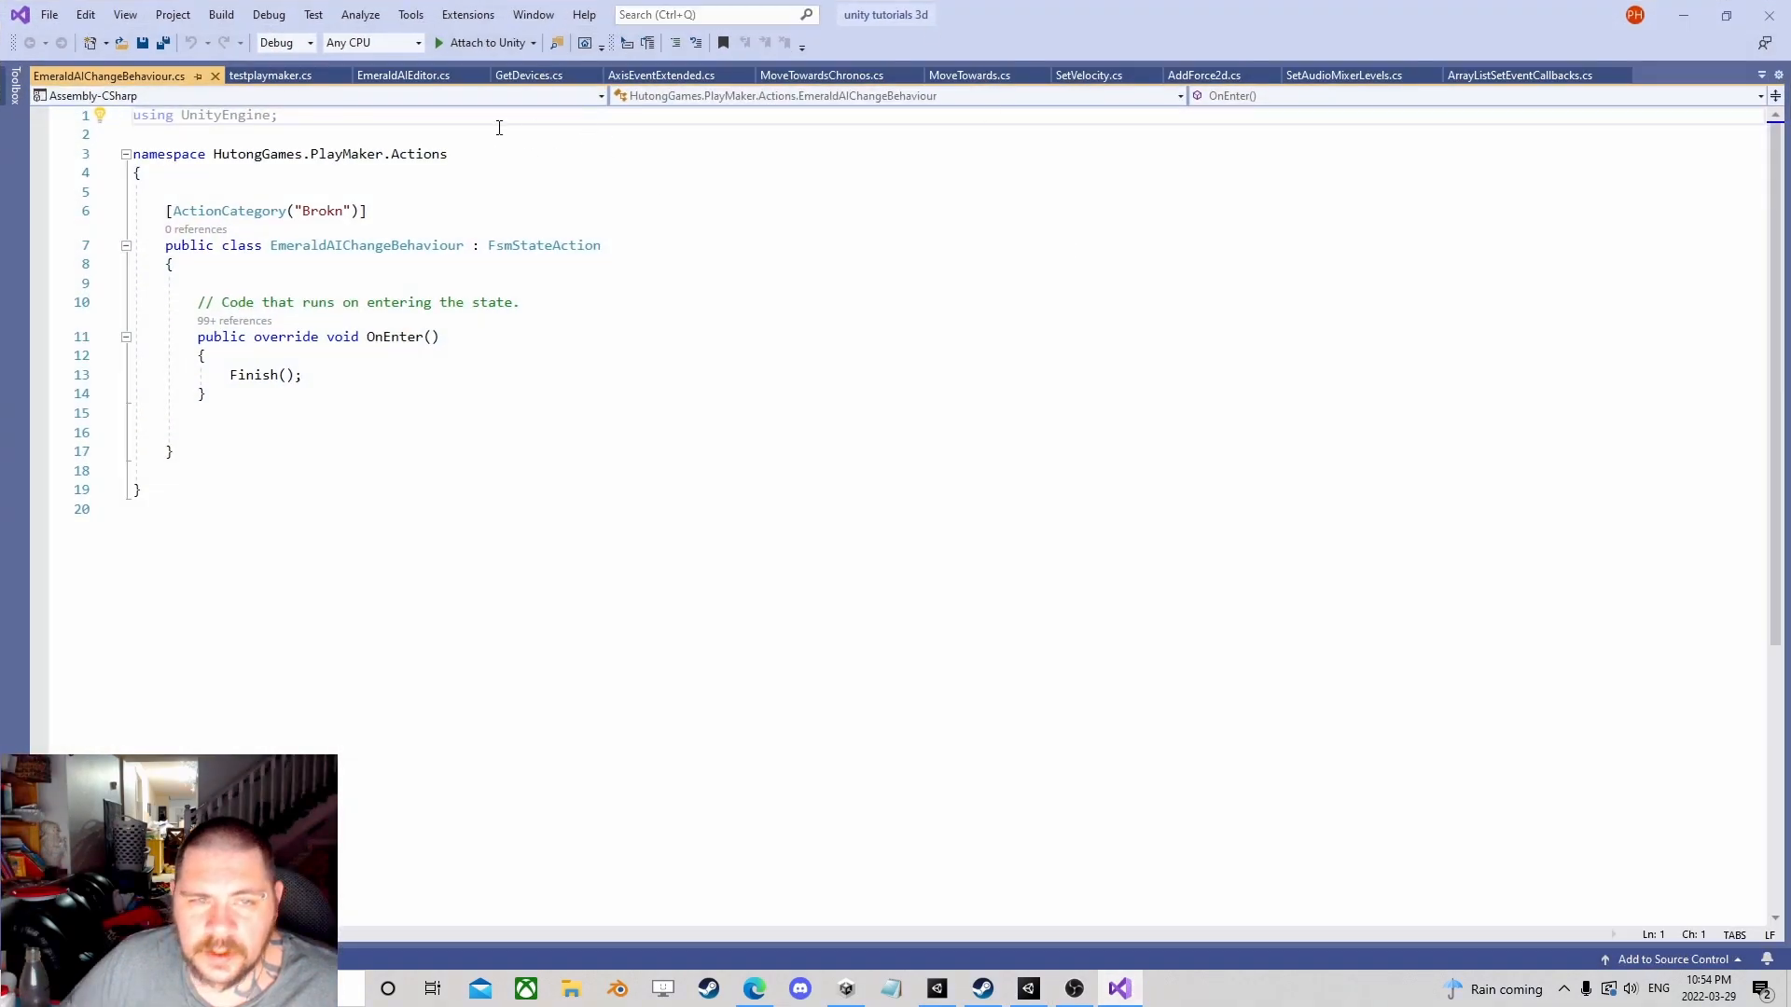
pyautogui.moveTo(521, 303); pyautogui.dragTo(189, 316)
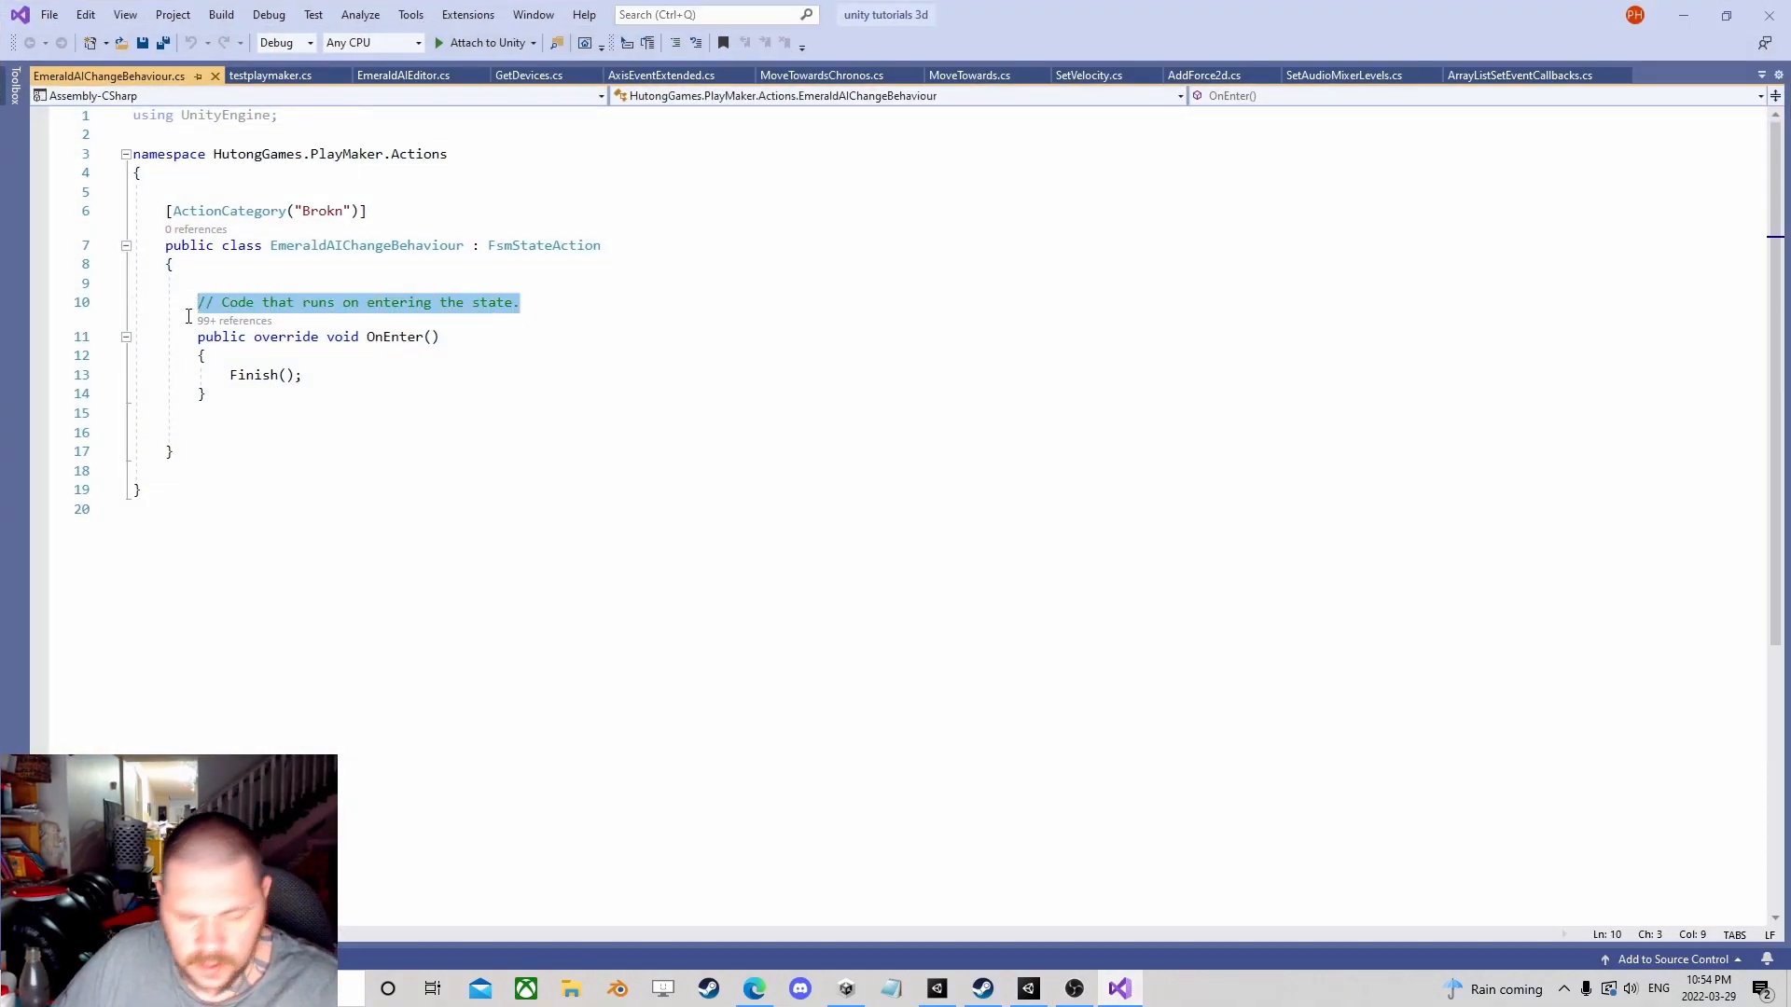
pyautogui.press('Delete')
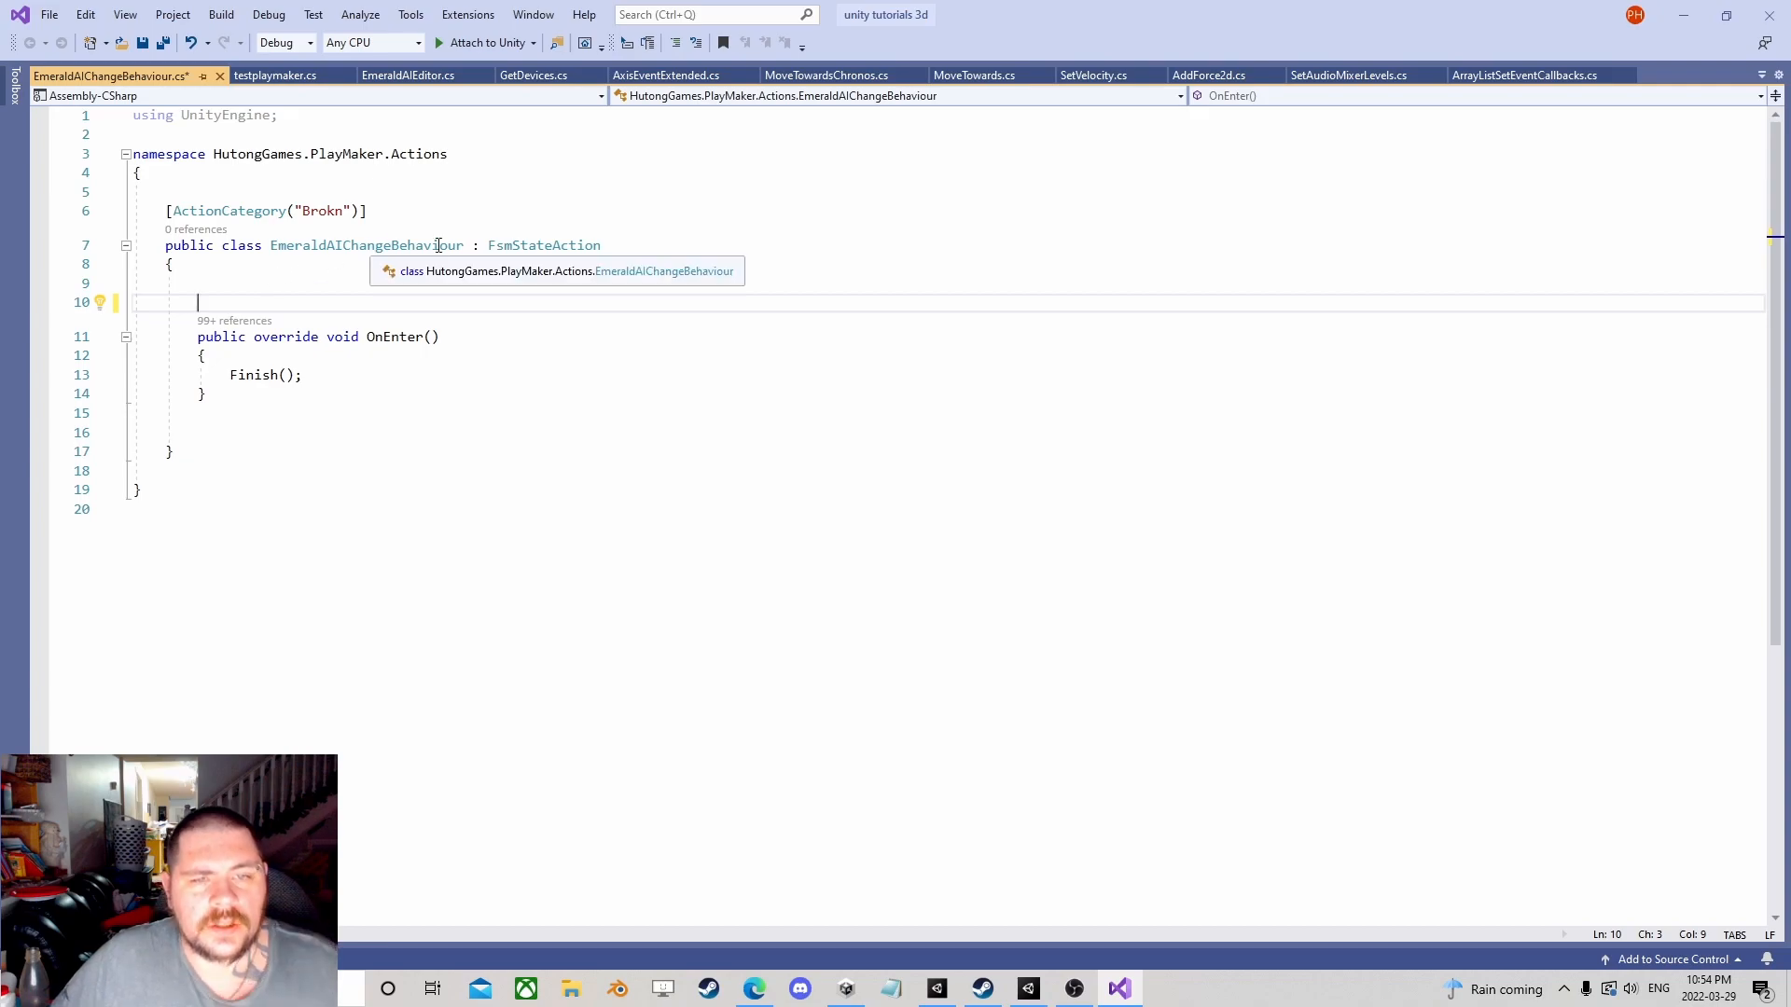
pyautogui.click(521, 247)
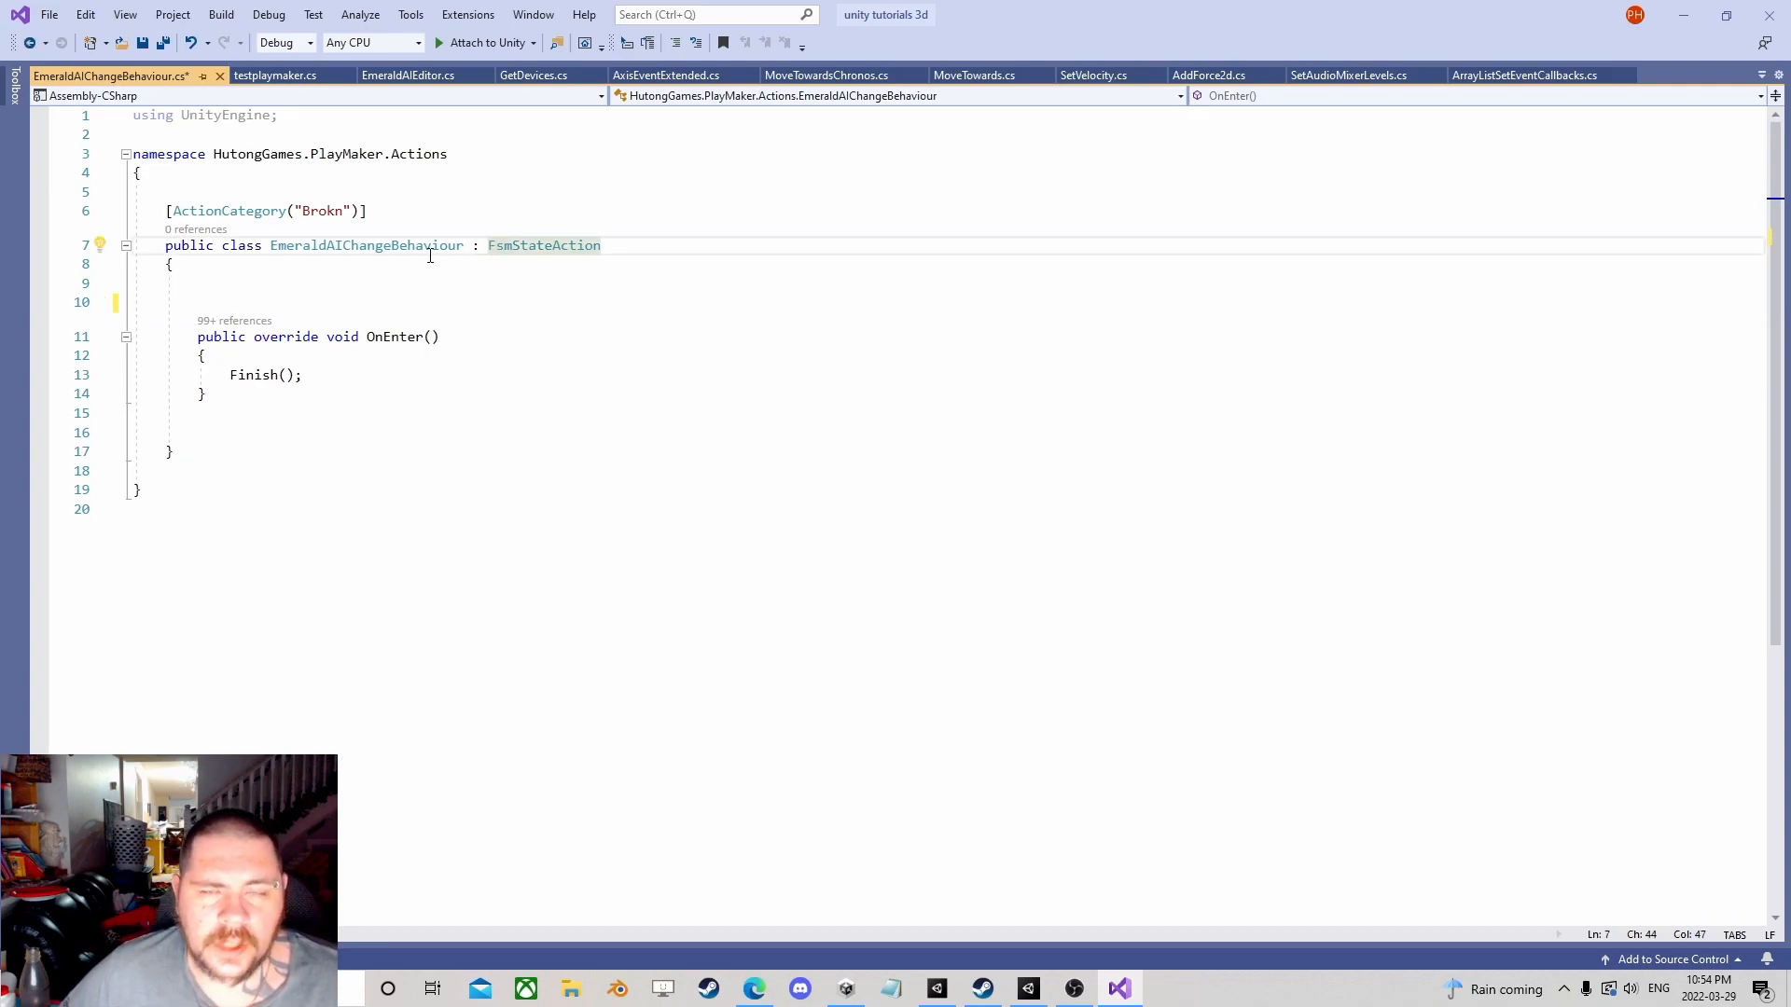
pyautogui.click(252, 301)
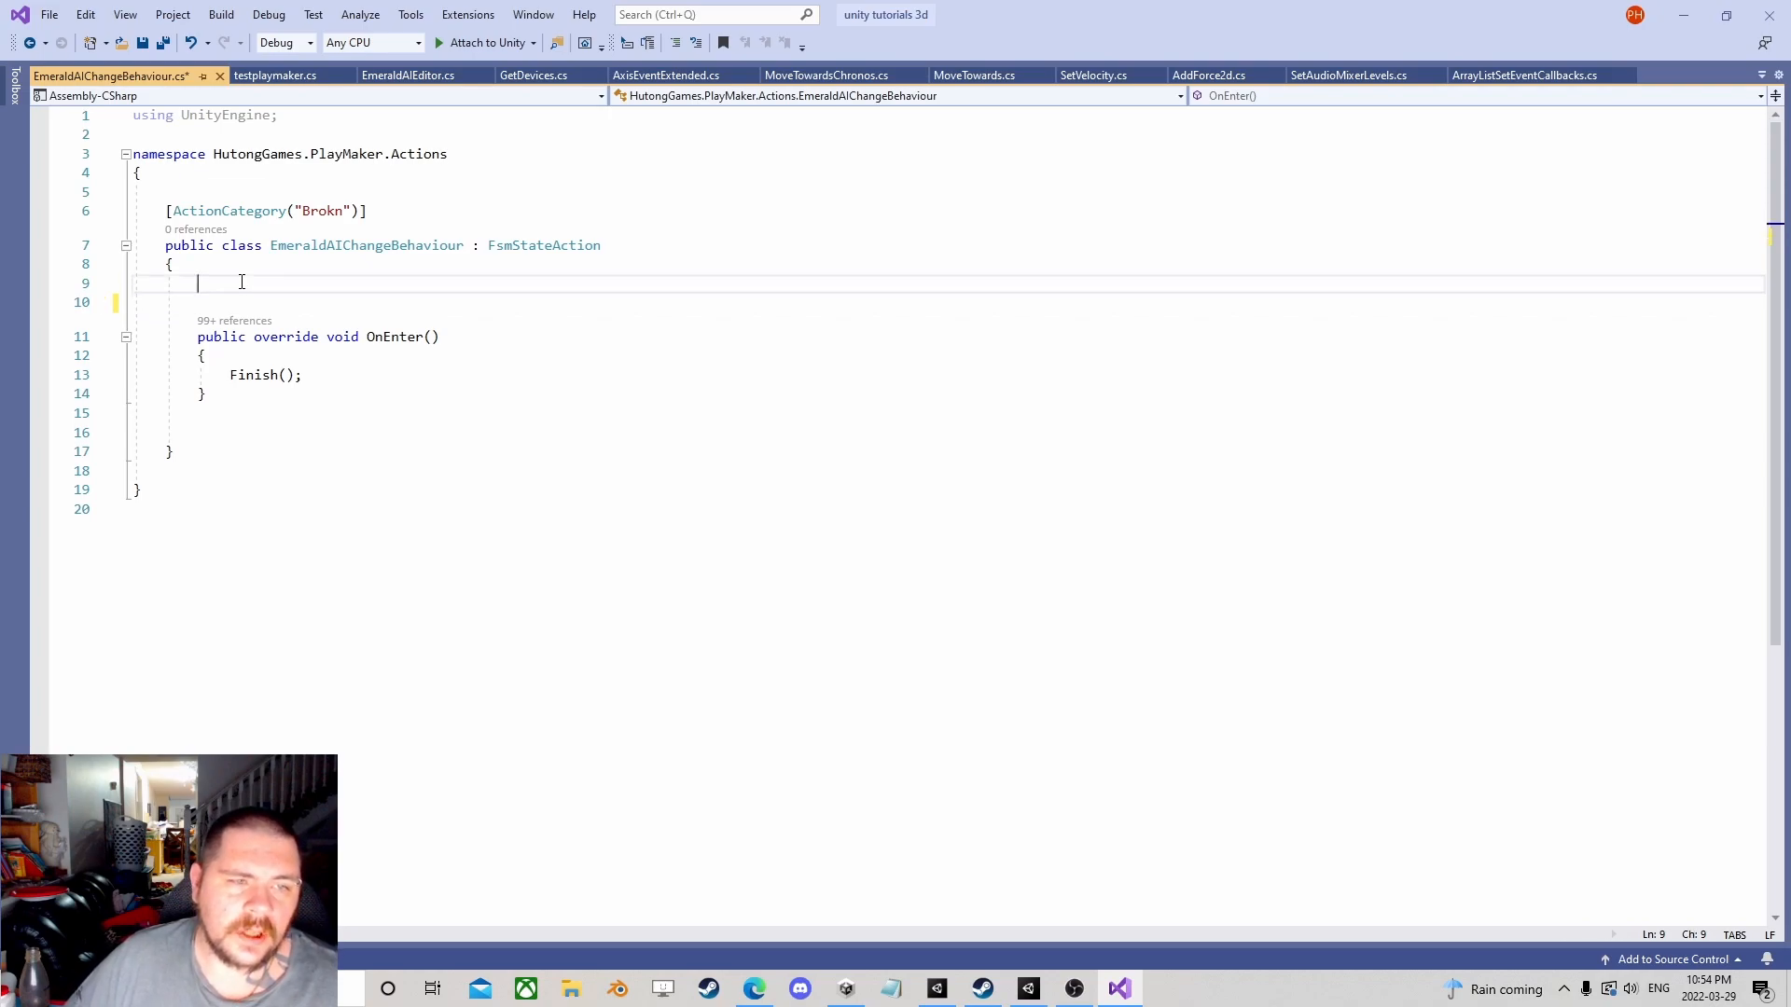
# Step: Declare 'public FsmOwnerDefault demo;' on line 9 and add a blank line below it
pyautogui.click(224, 282)
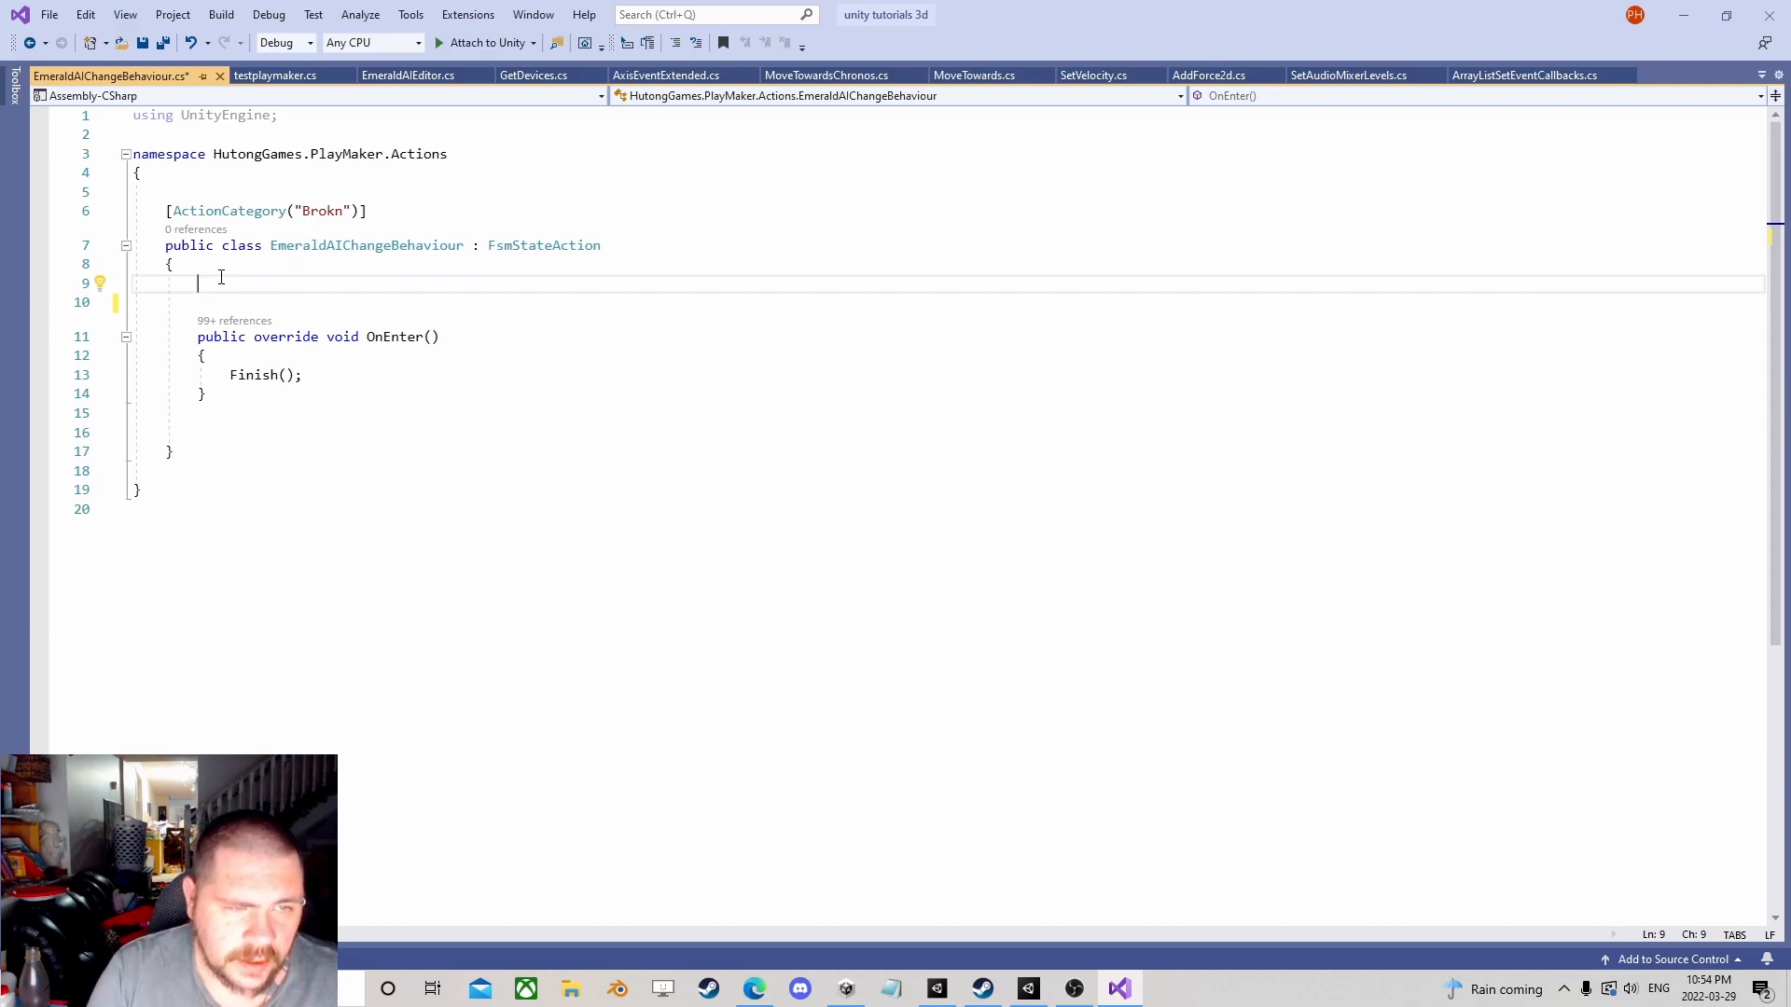
pyautogui.write('public ')
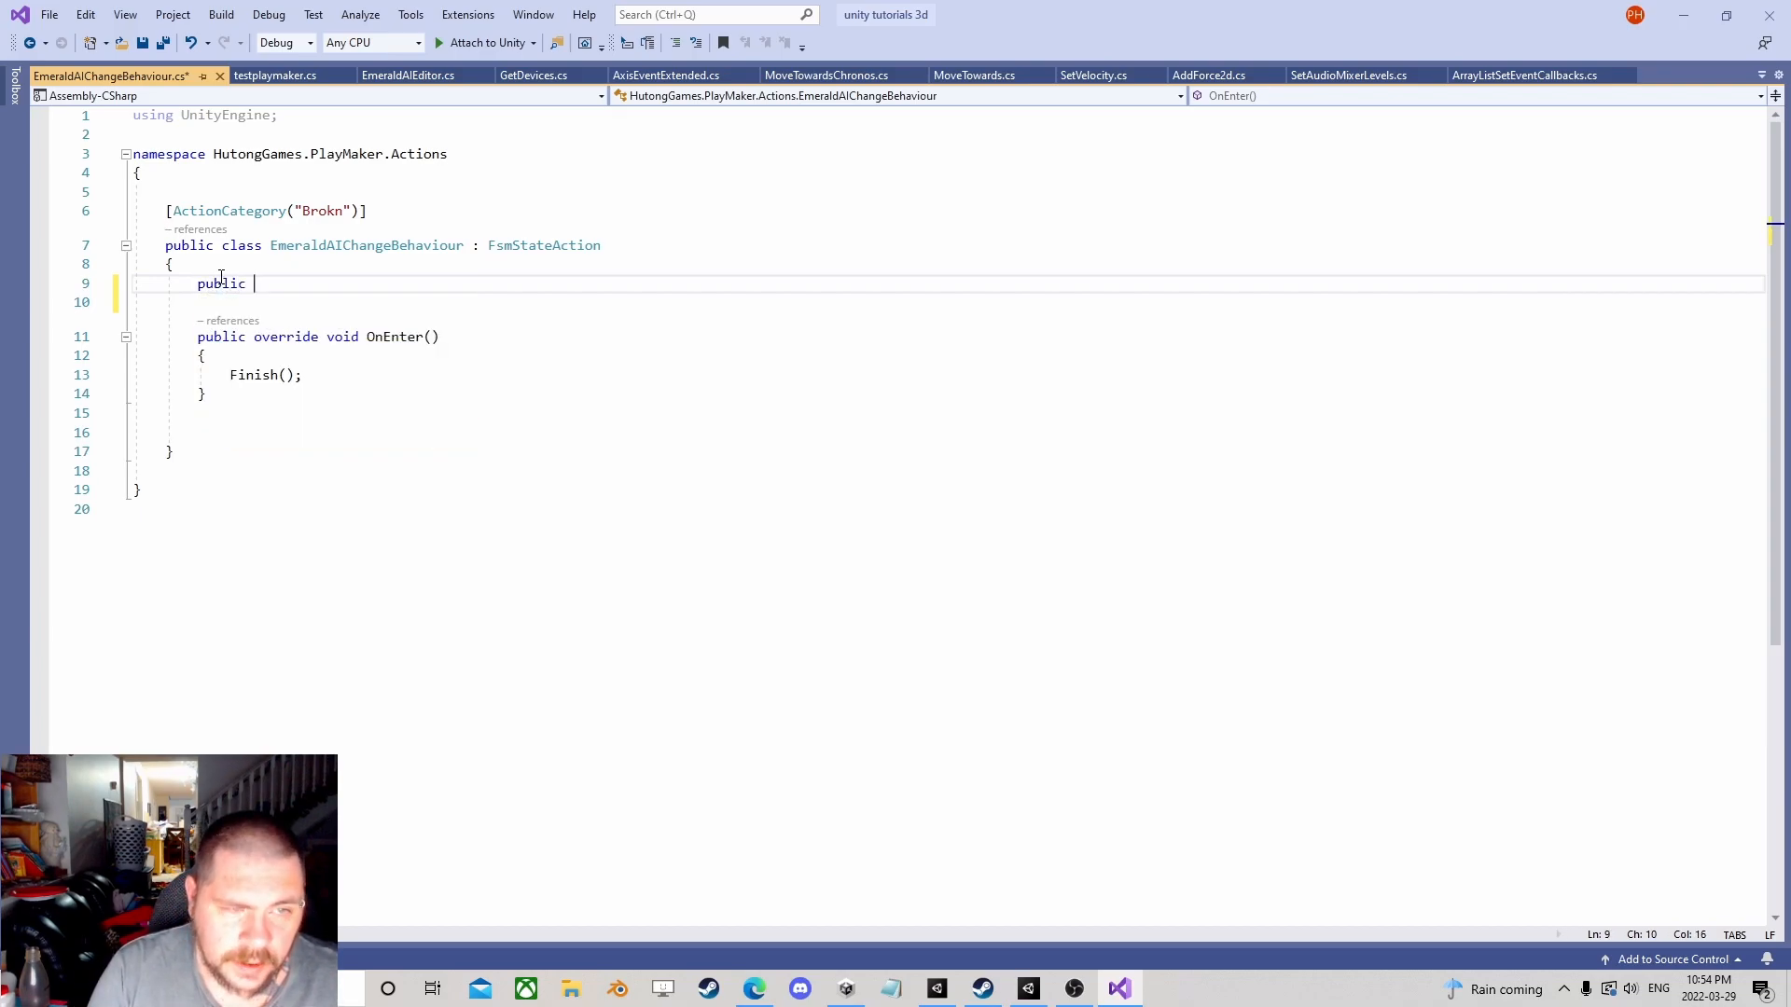
pyautogui.write('fsmown')
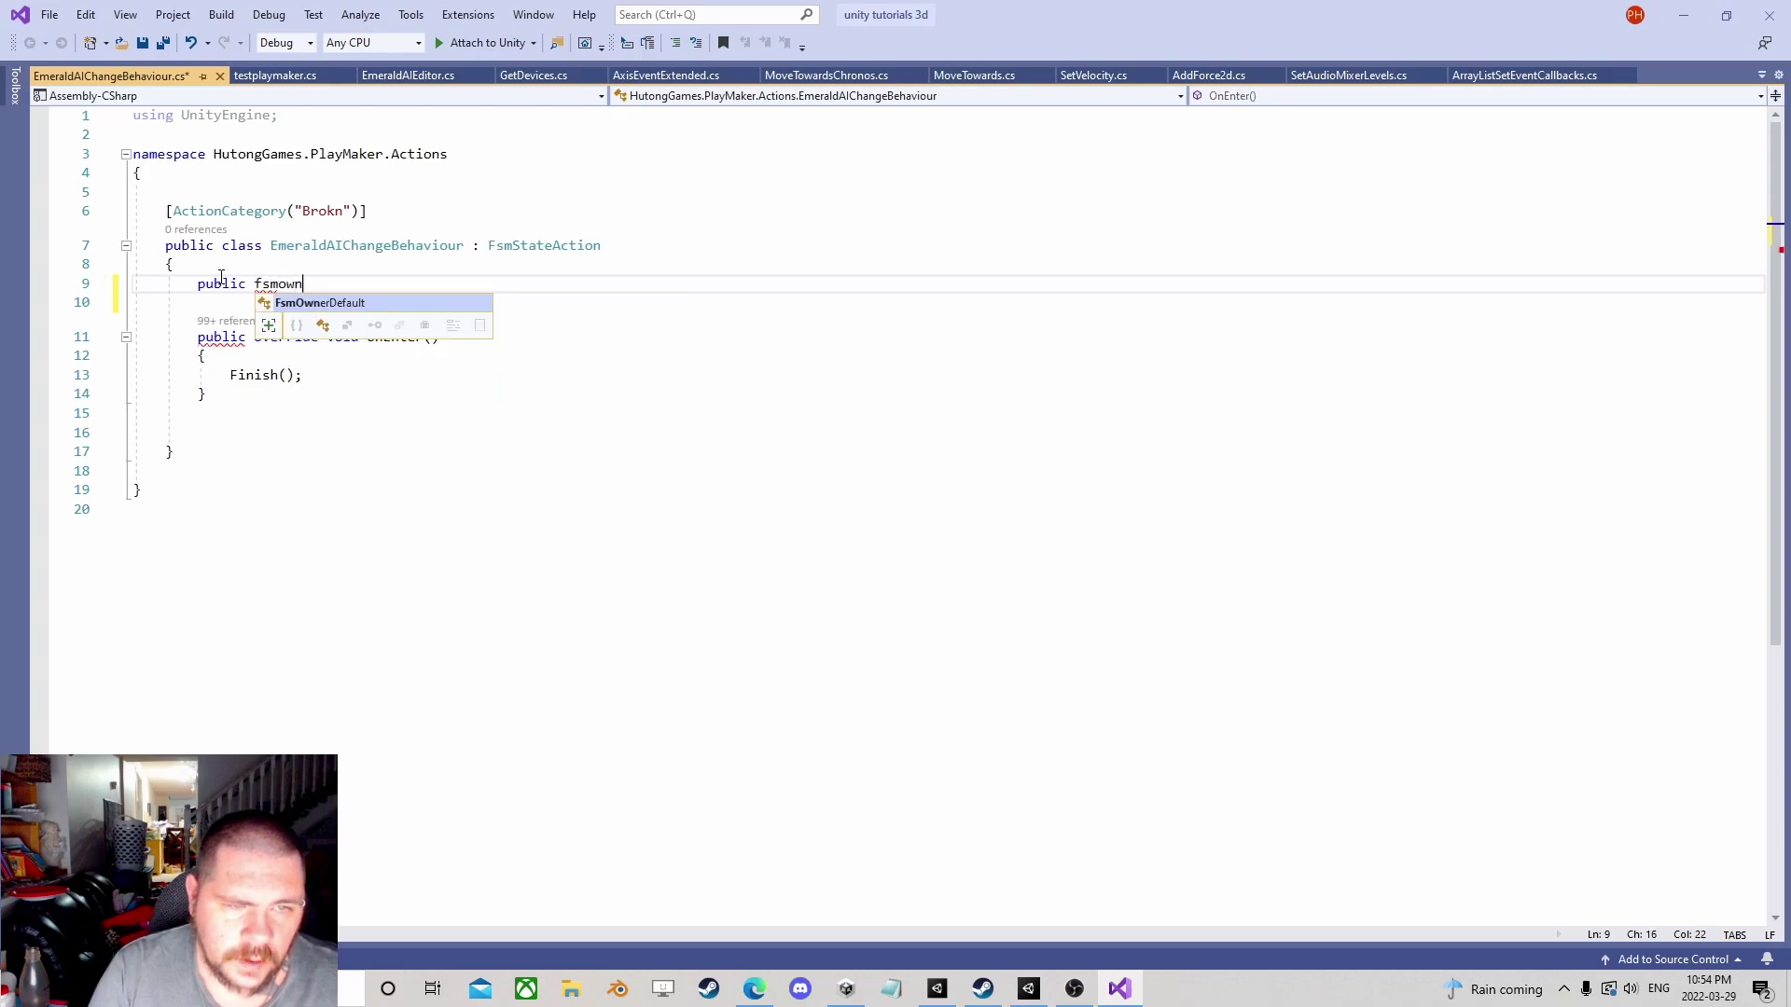
pyautogui.press('Tab')
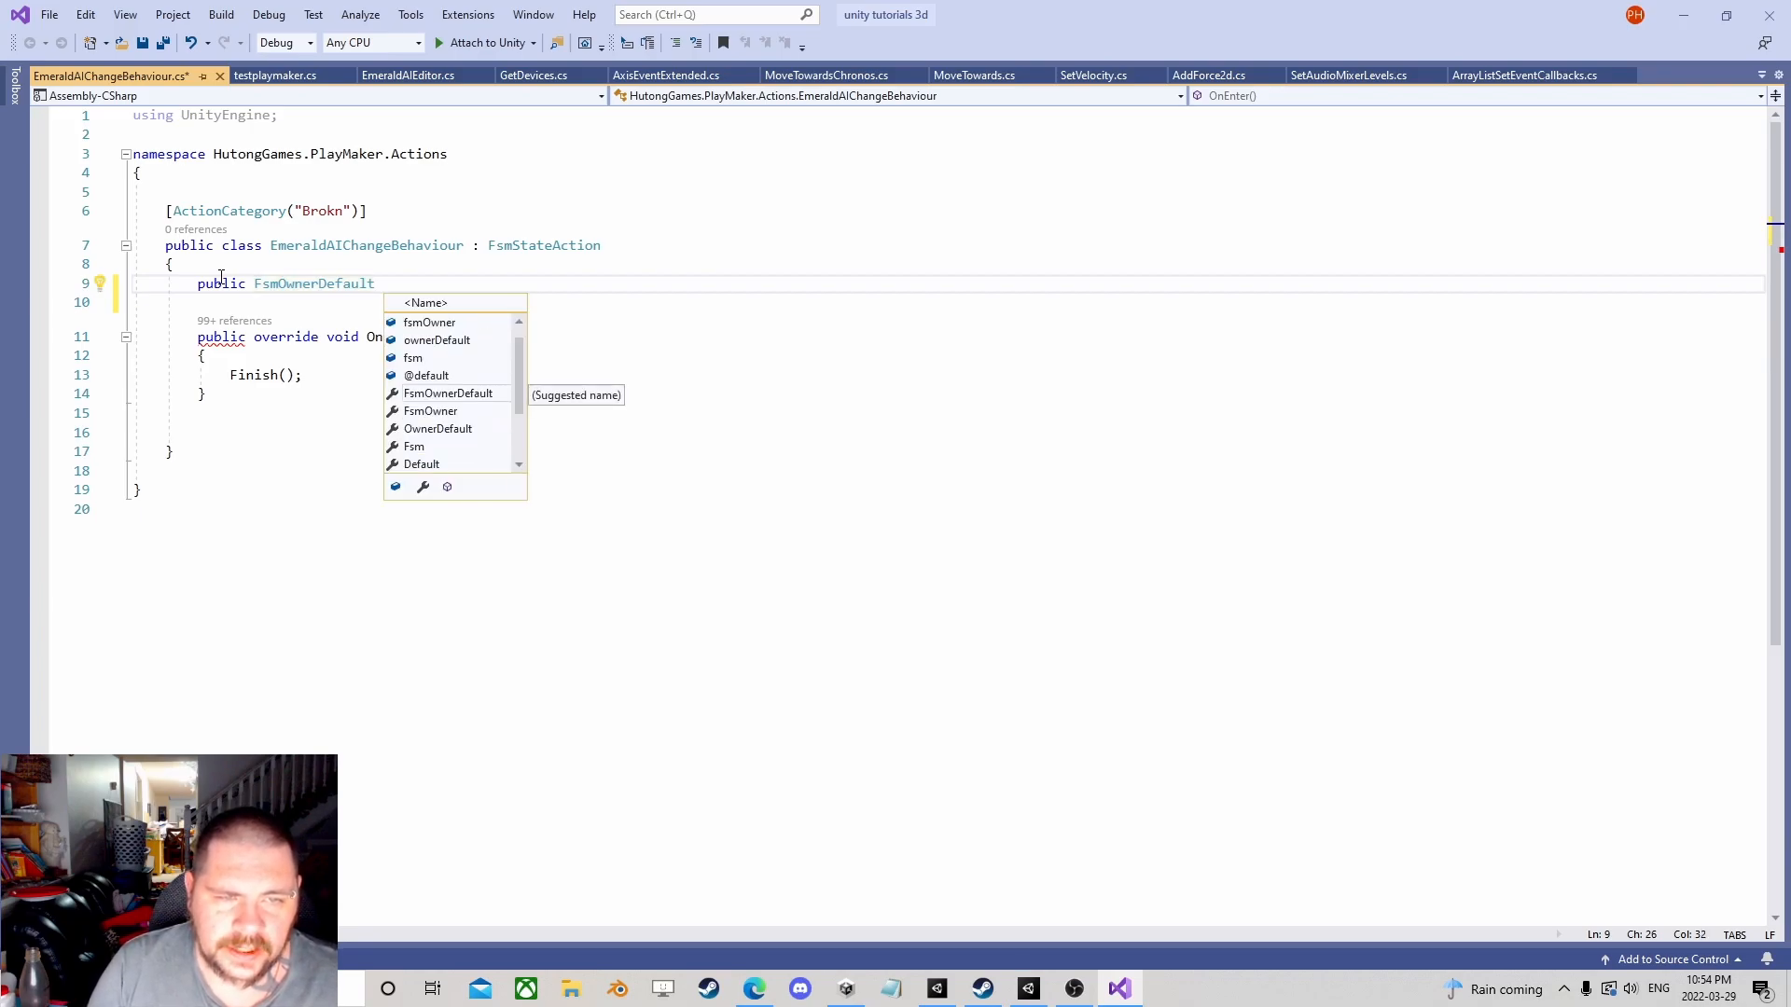
pyautogui.write('demo;')
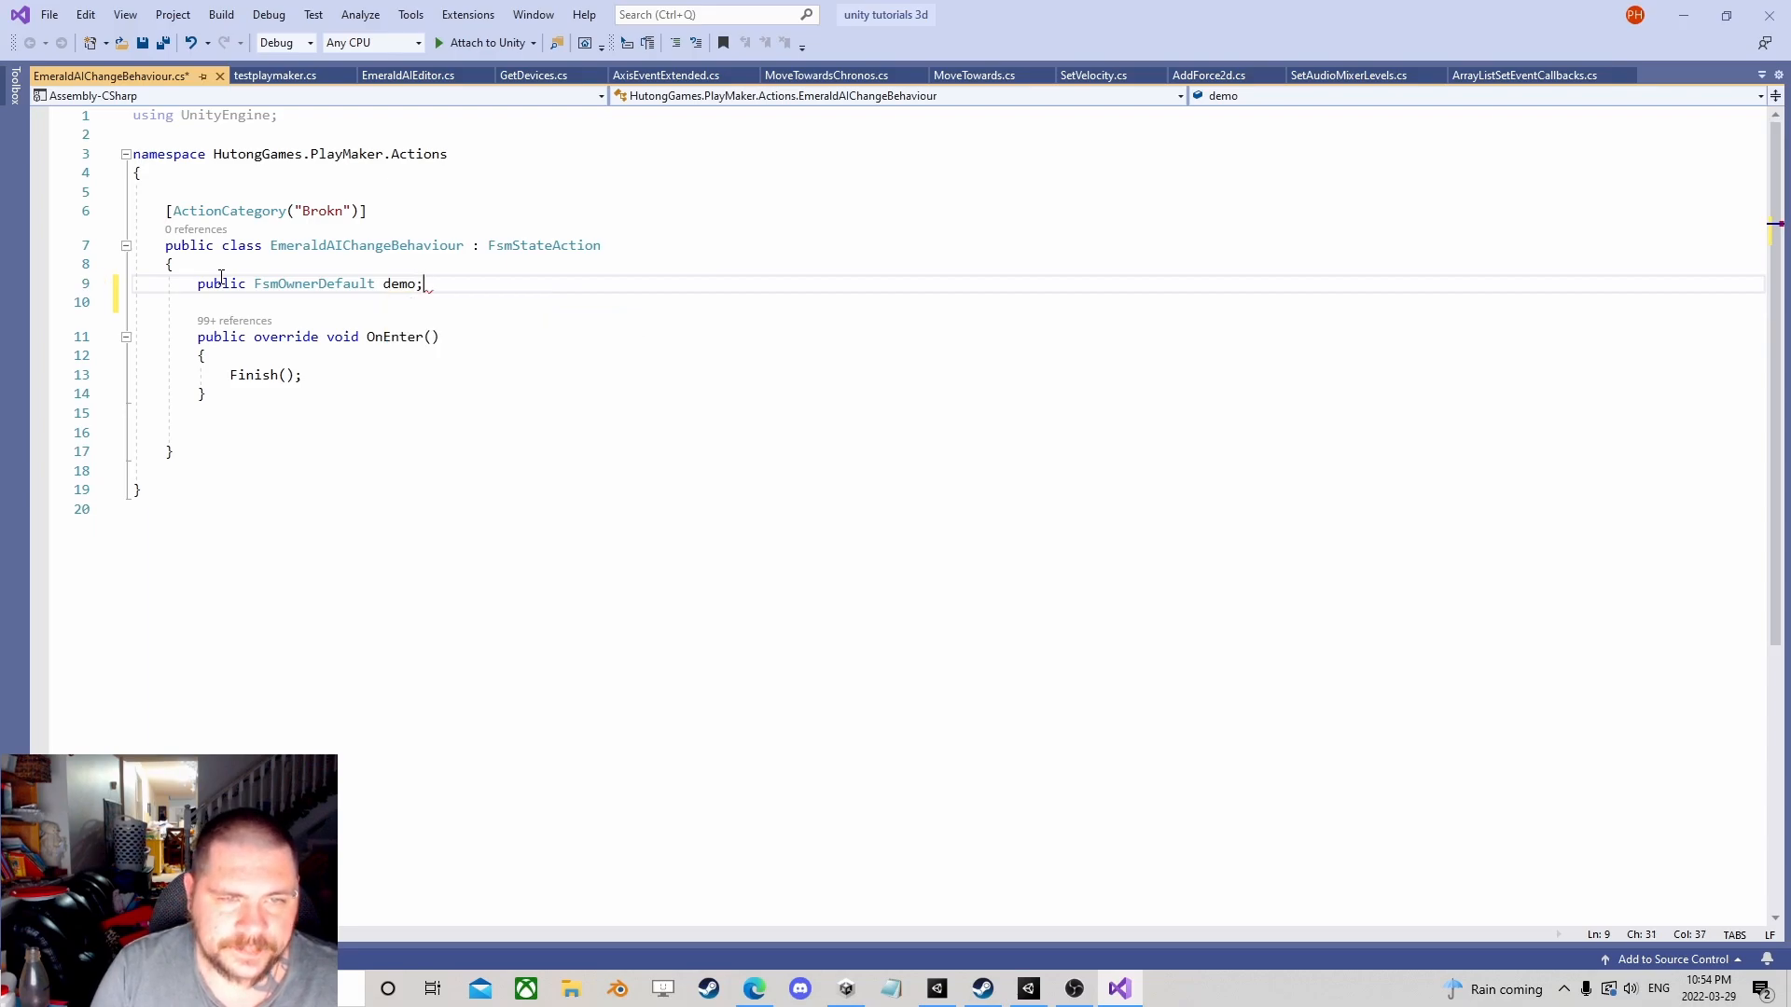
pyautogui.press('Return')
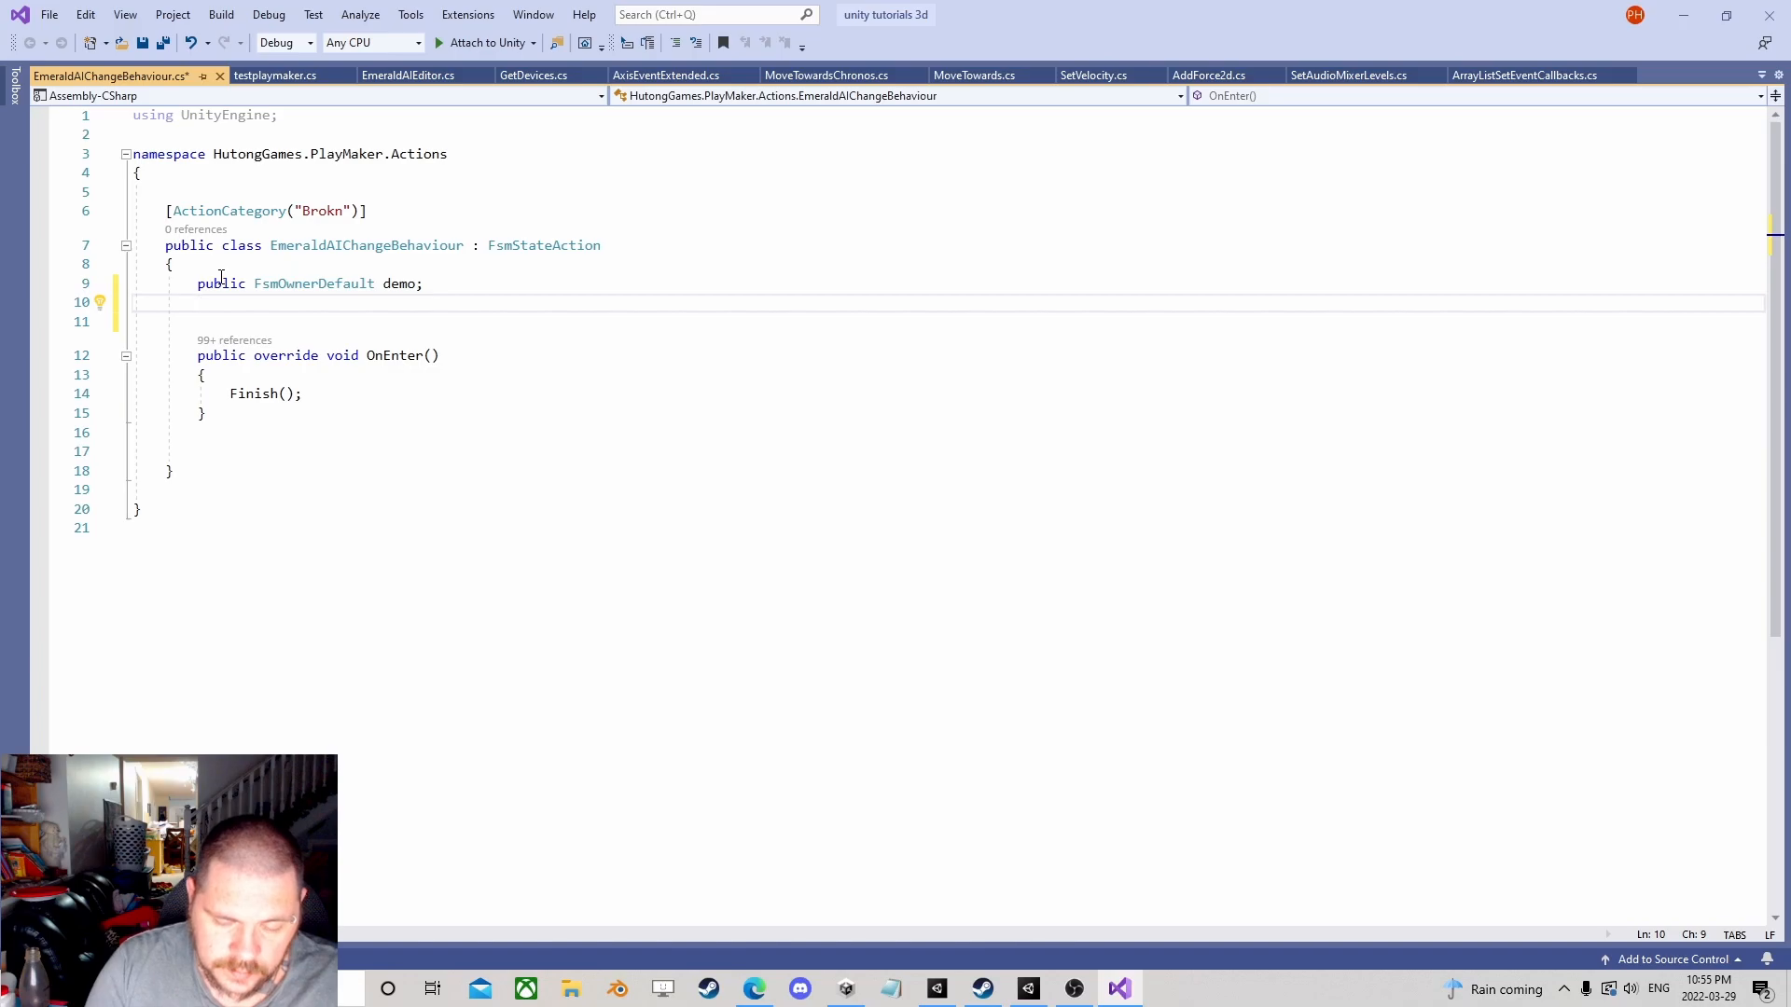
pyautogui.write('private Emerald')
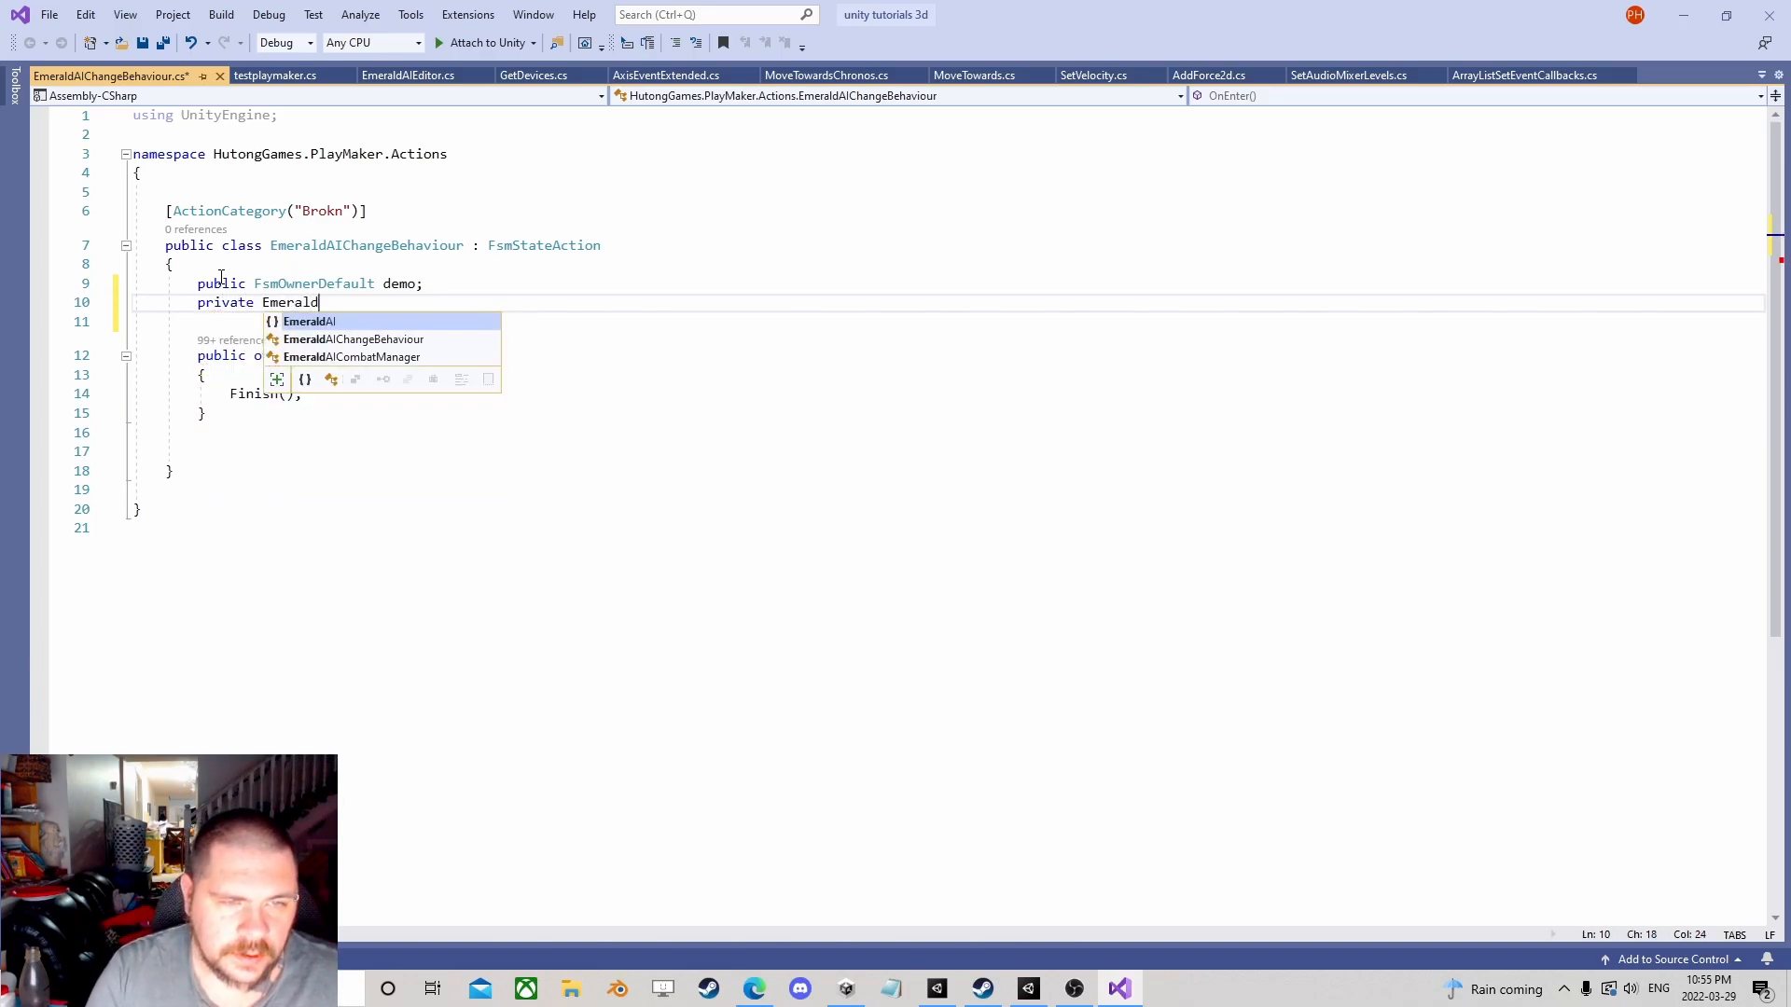
pyautogui.write('AI')
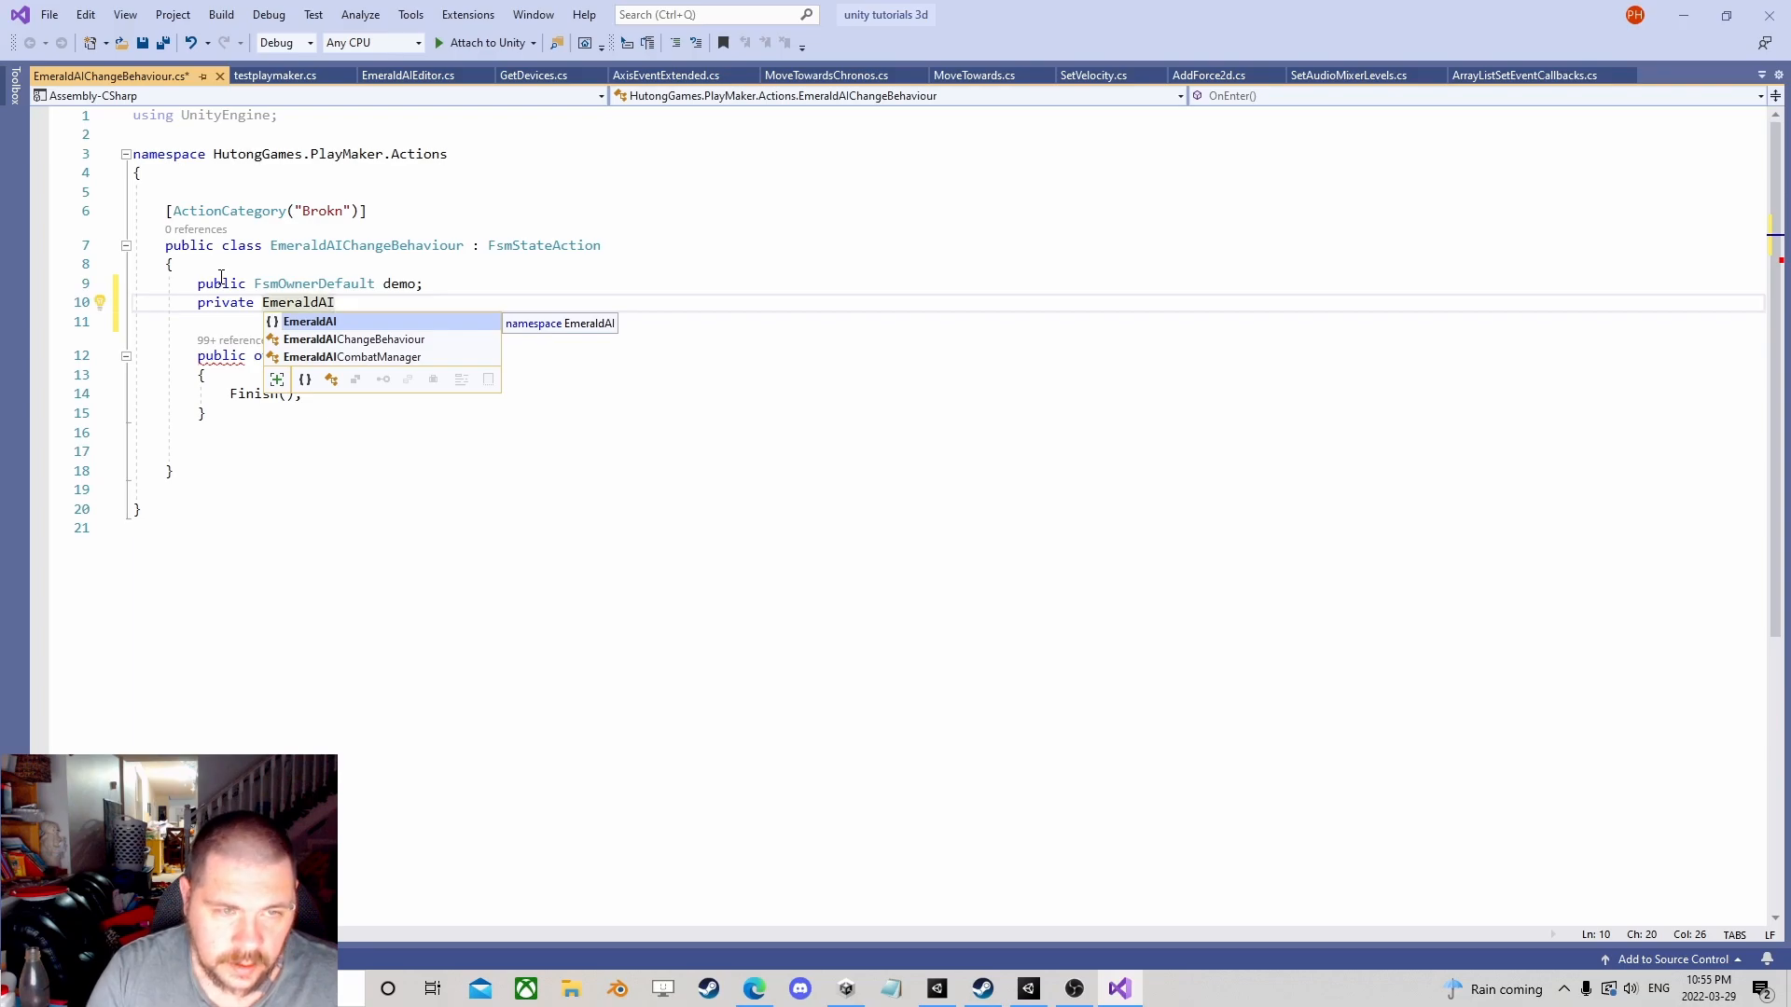
pyautogui.write('Eve')
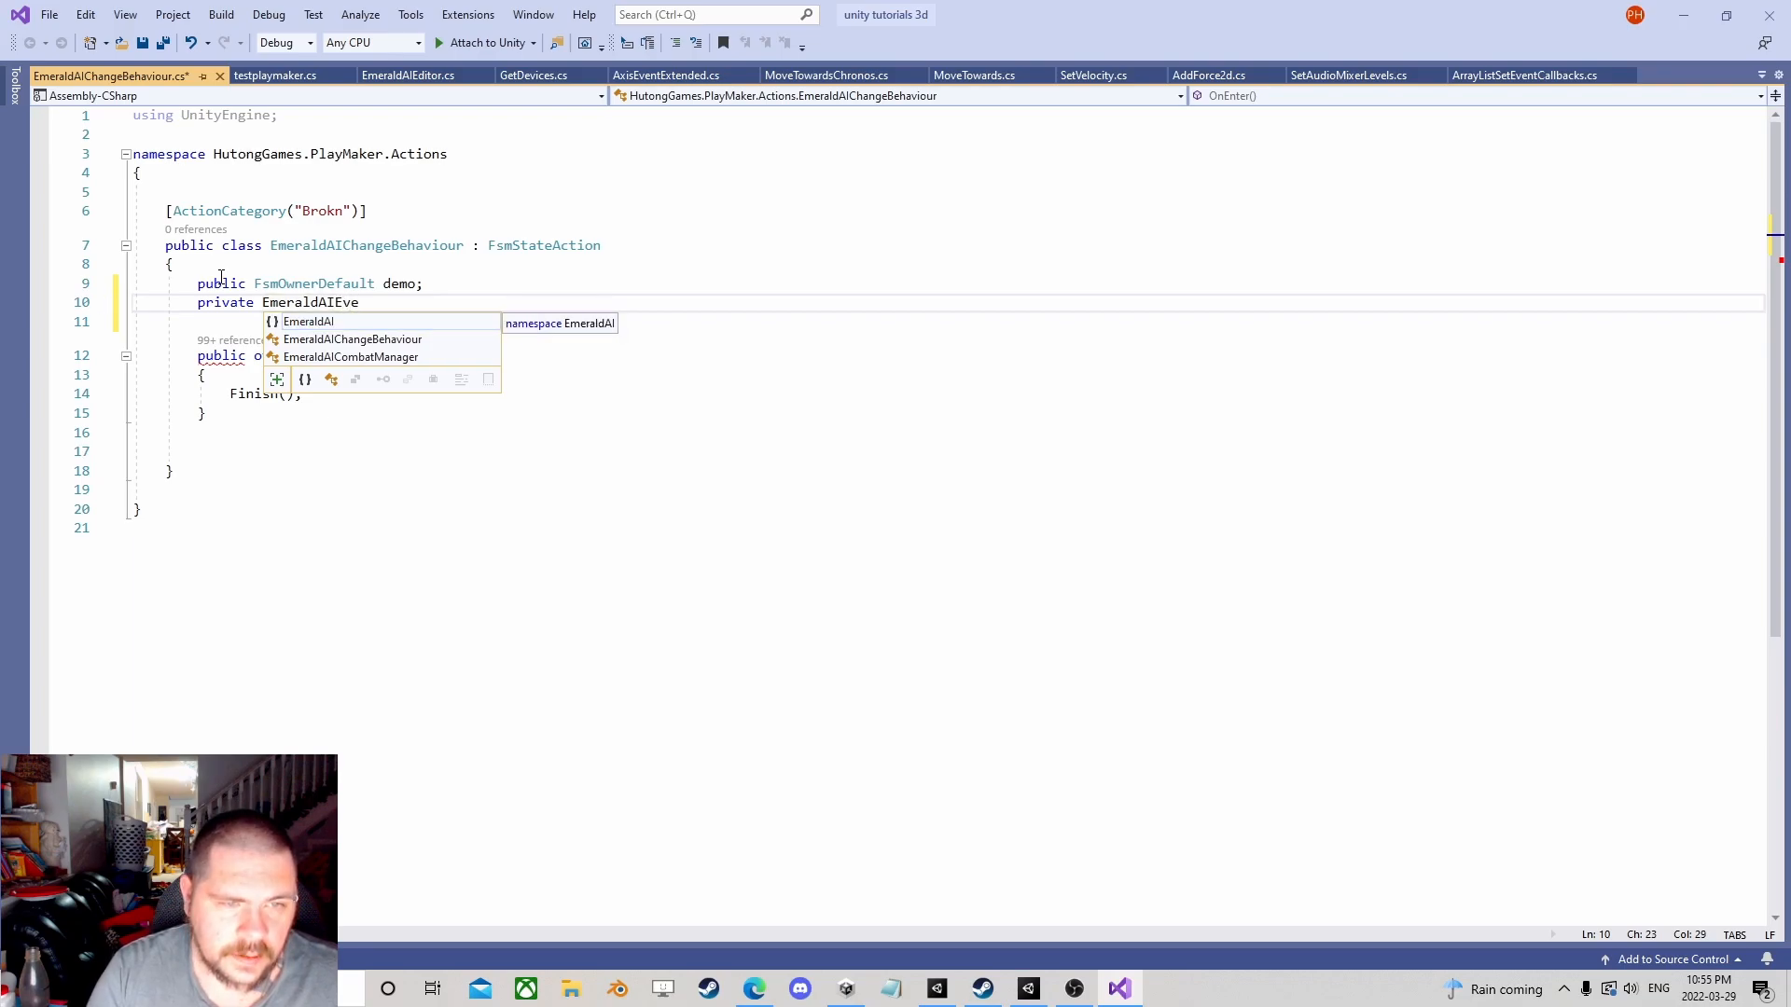
pyautogui.write('nt')
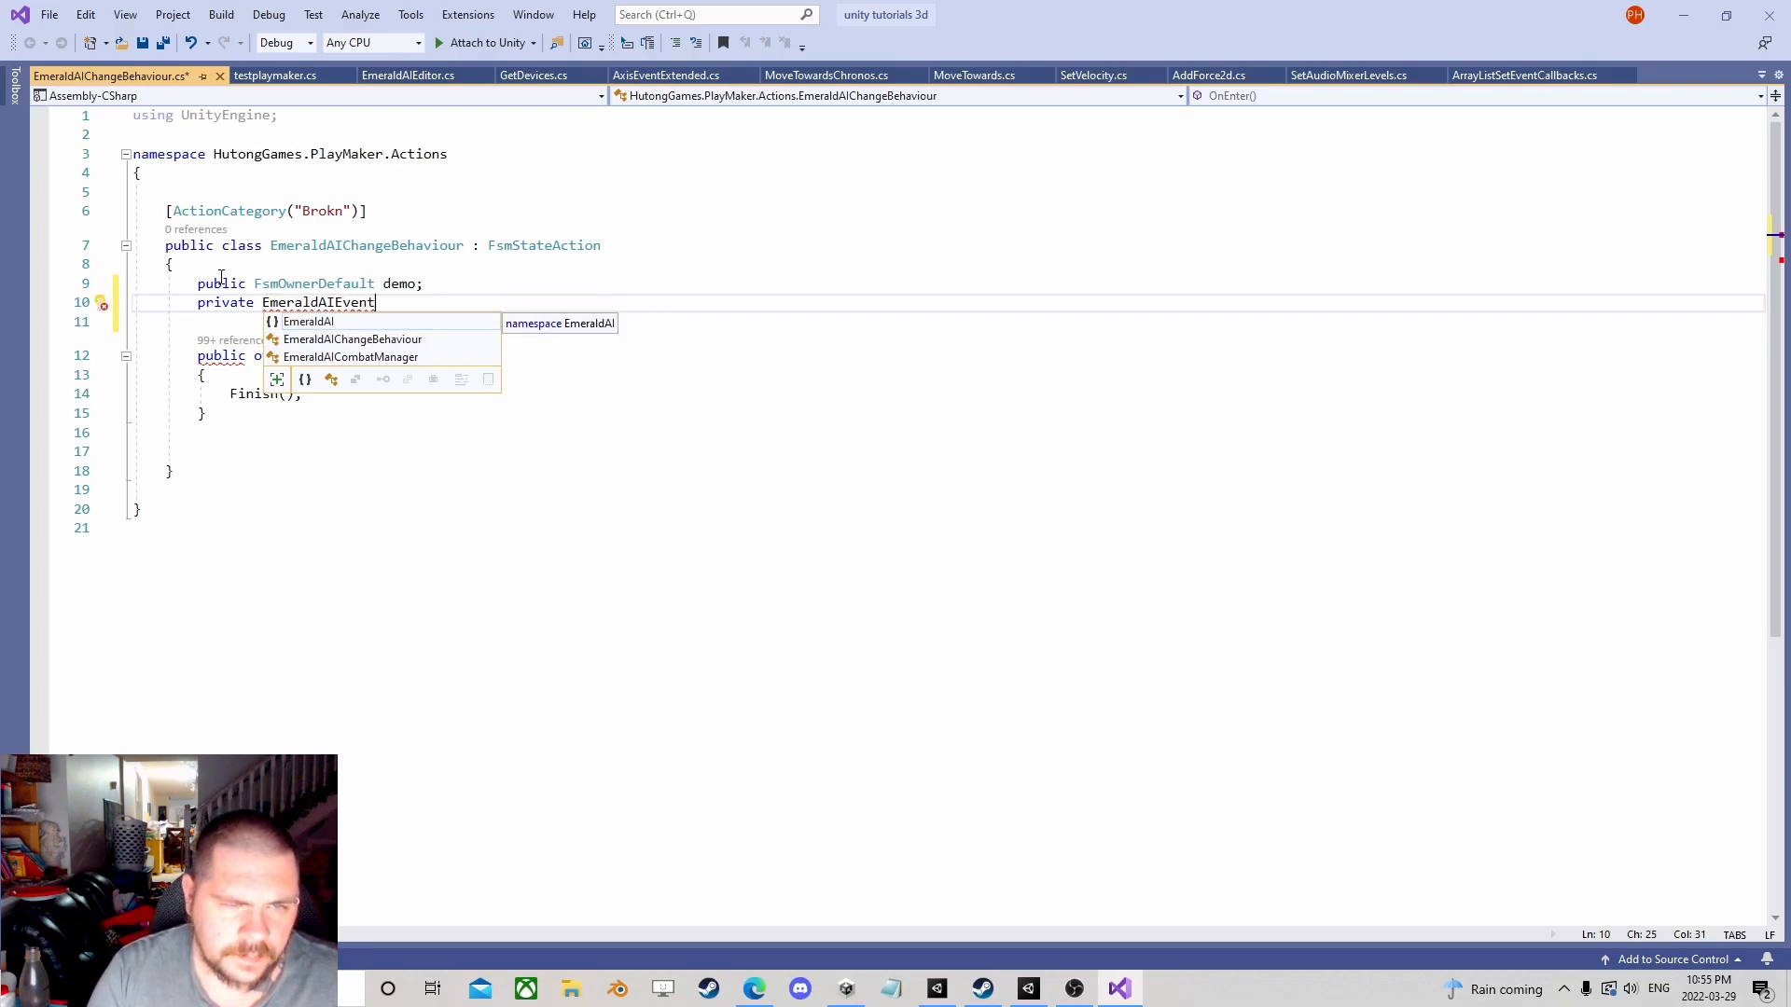
pyautogui.write('ma')
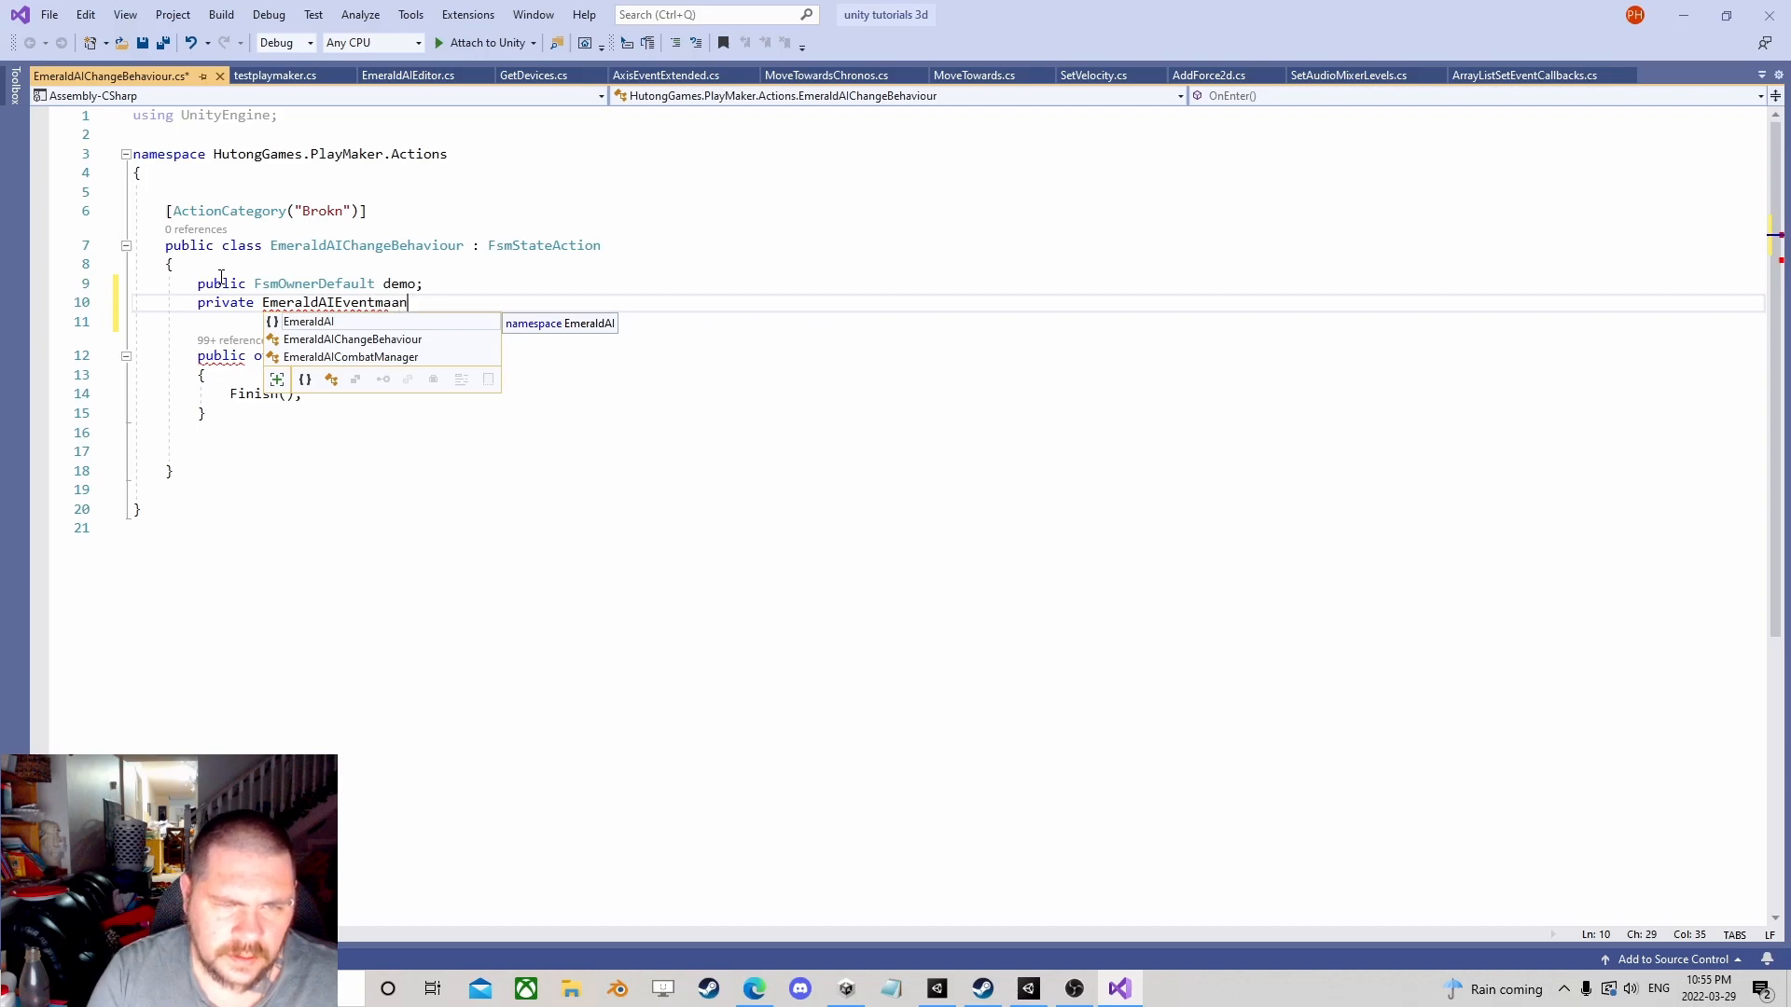
pyautogui.write('nager;')
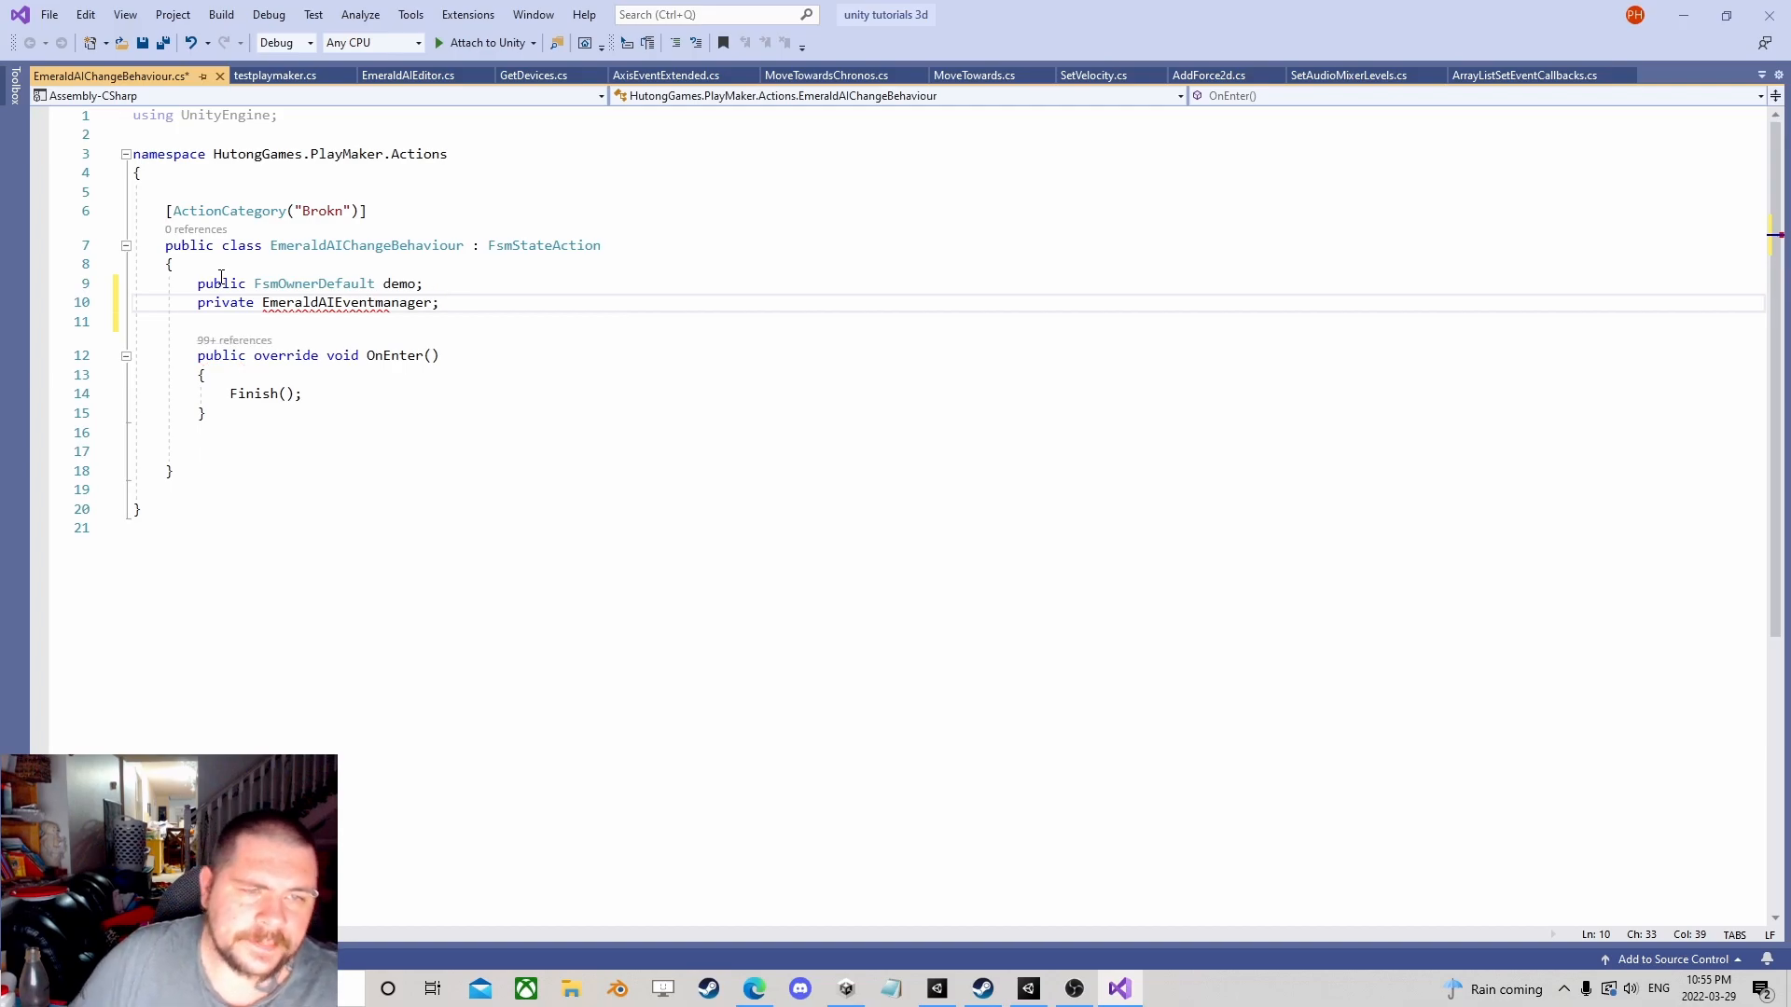
pyautogui.moveTo(337, 303)
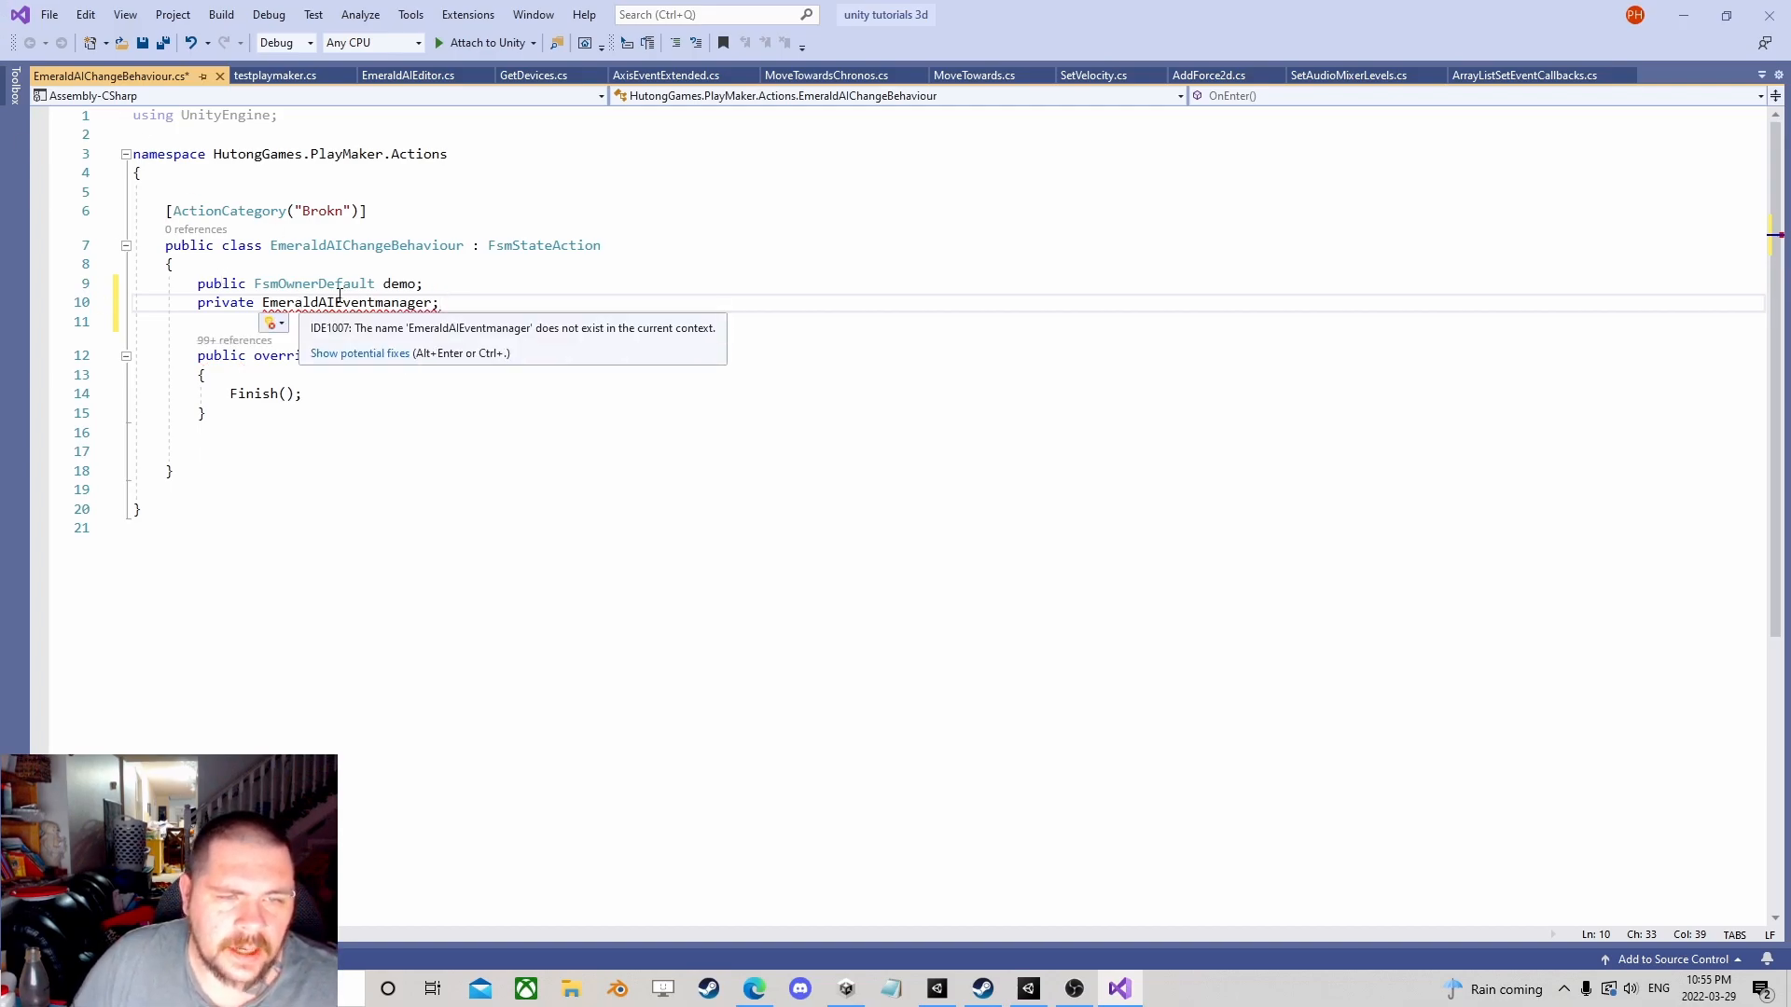
# Step: Apply the quick fix importing 'using EmeraldAI;' for the EmeraldAIEventsManager type
pyautogui.click(278, 326)
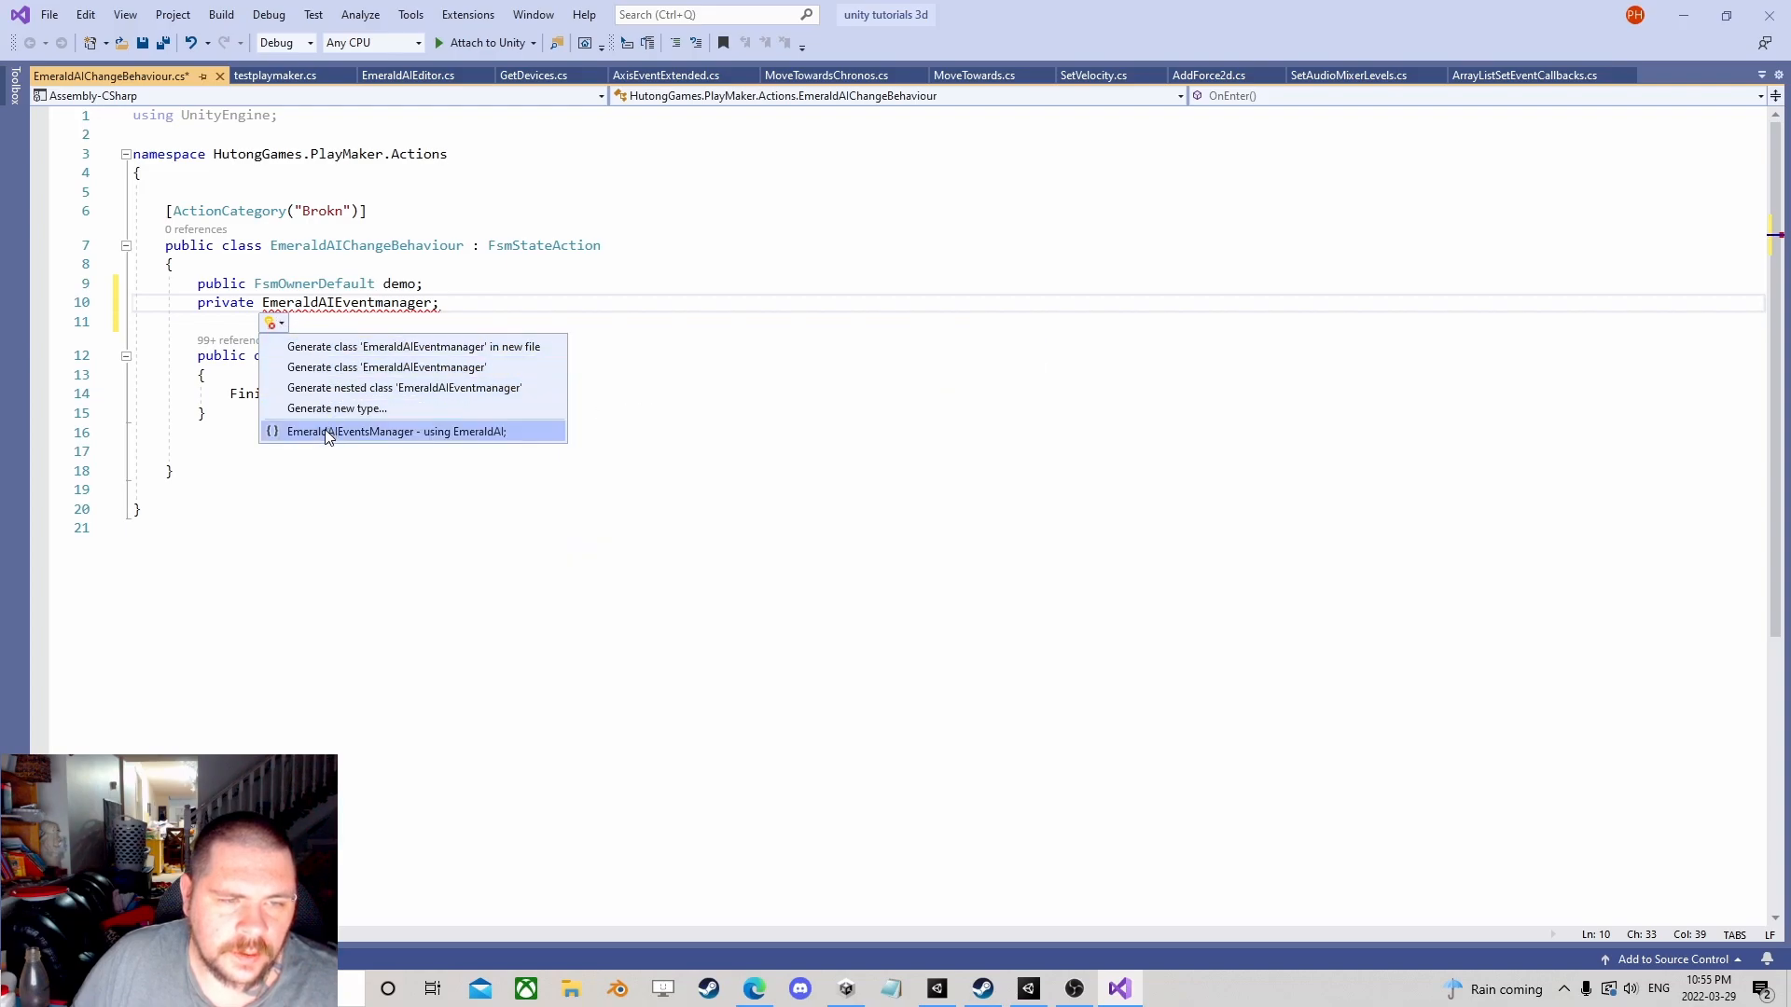
pyautogui.click(392, 431)
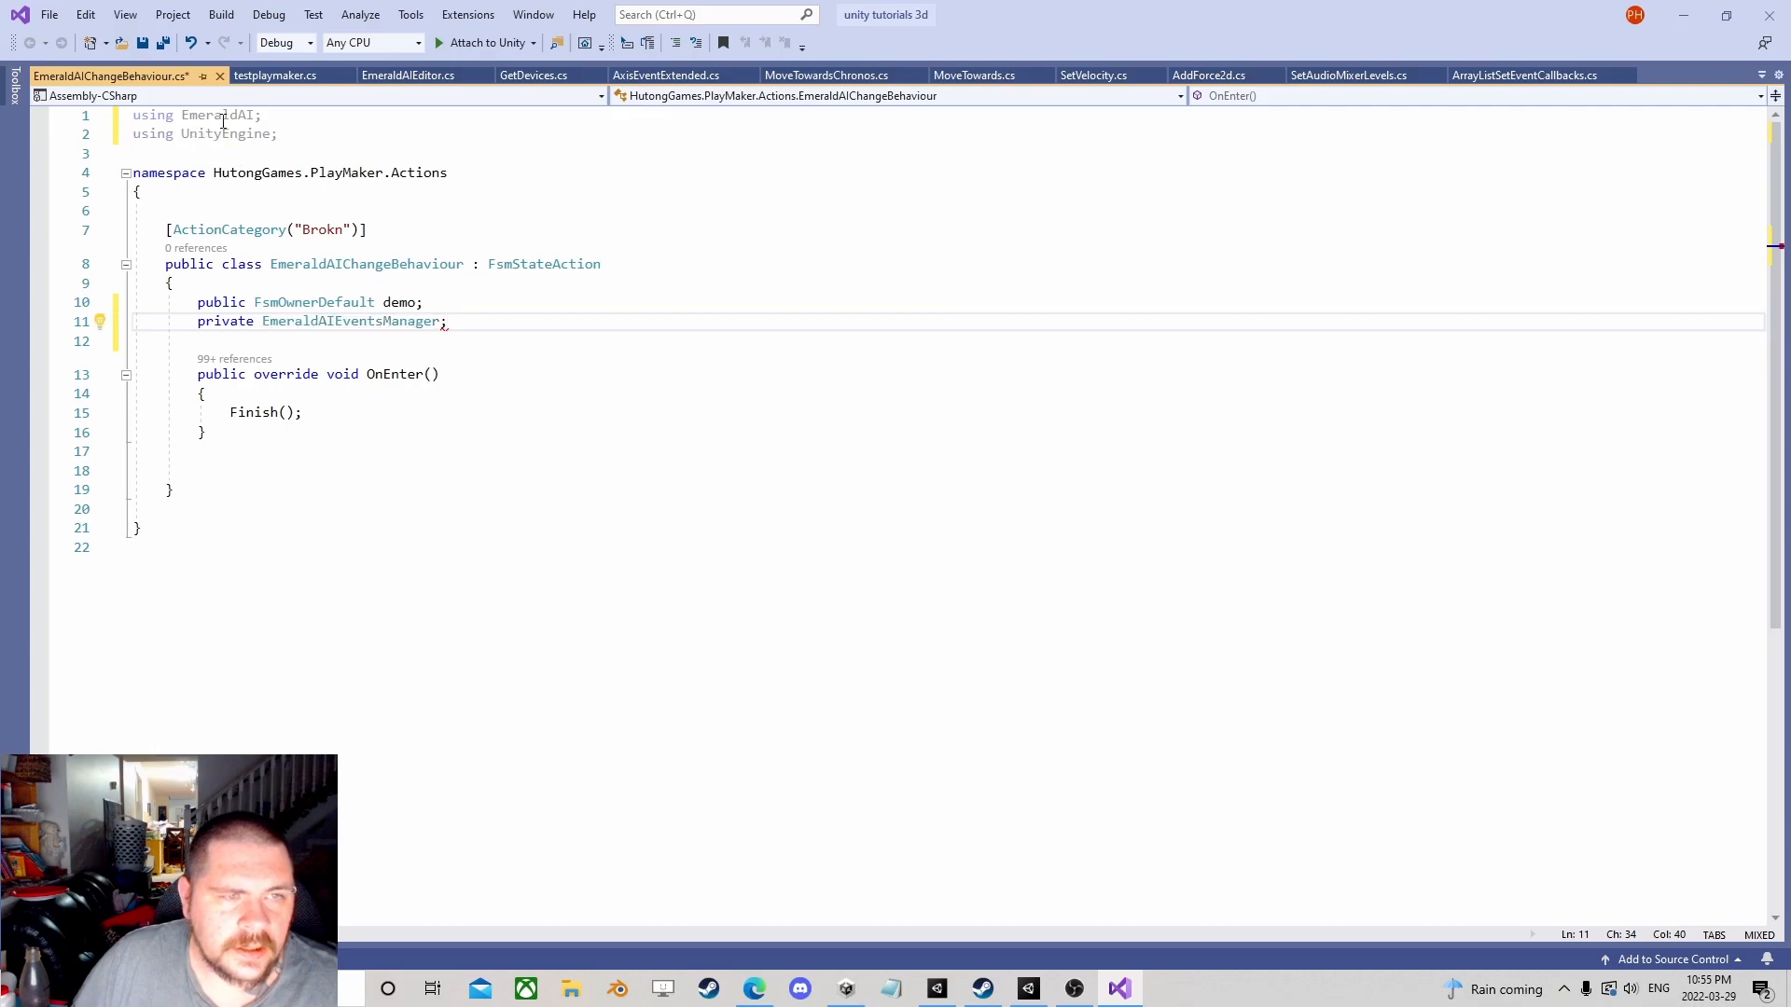
pyautogui.moveTo(261, 114); pyautogui.dragTo(147, 118)
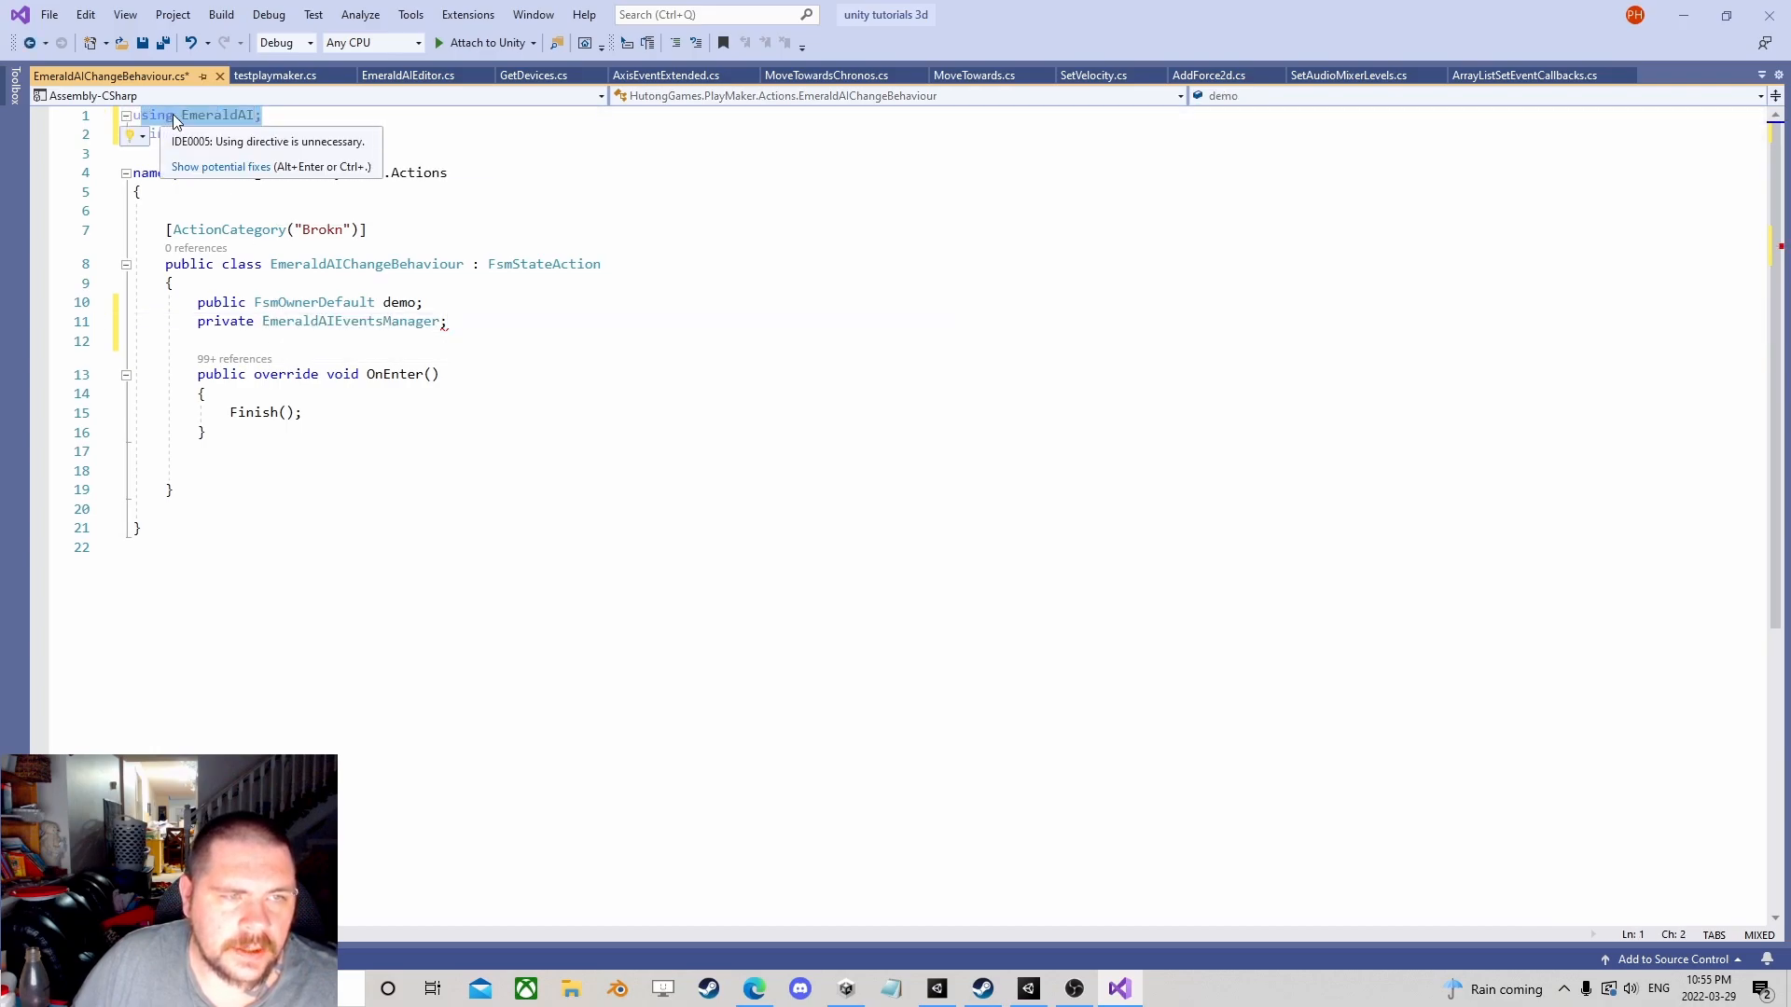
pyautogui.press('End')
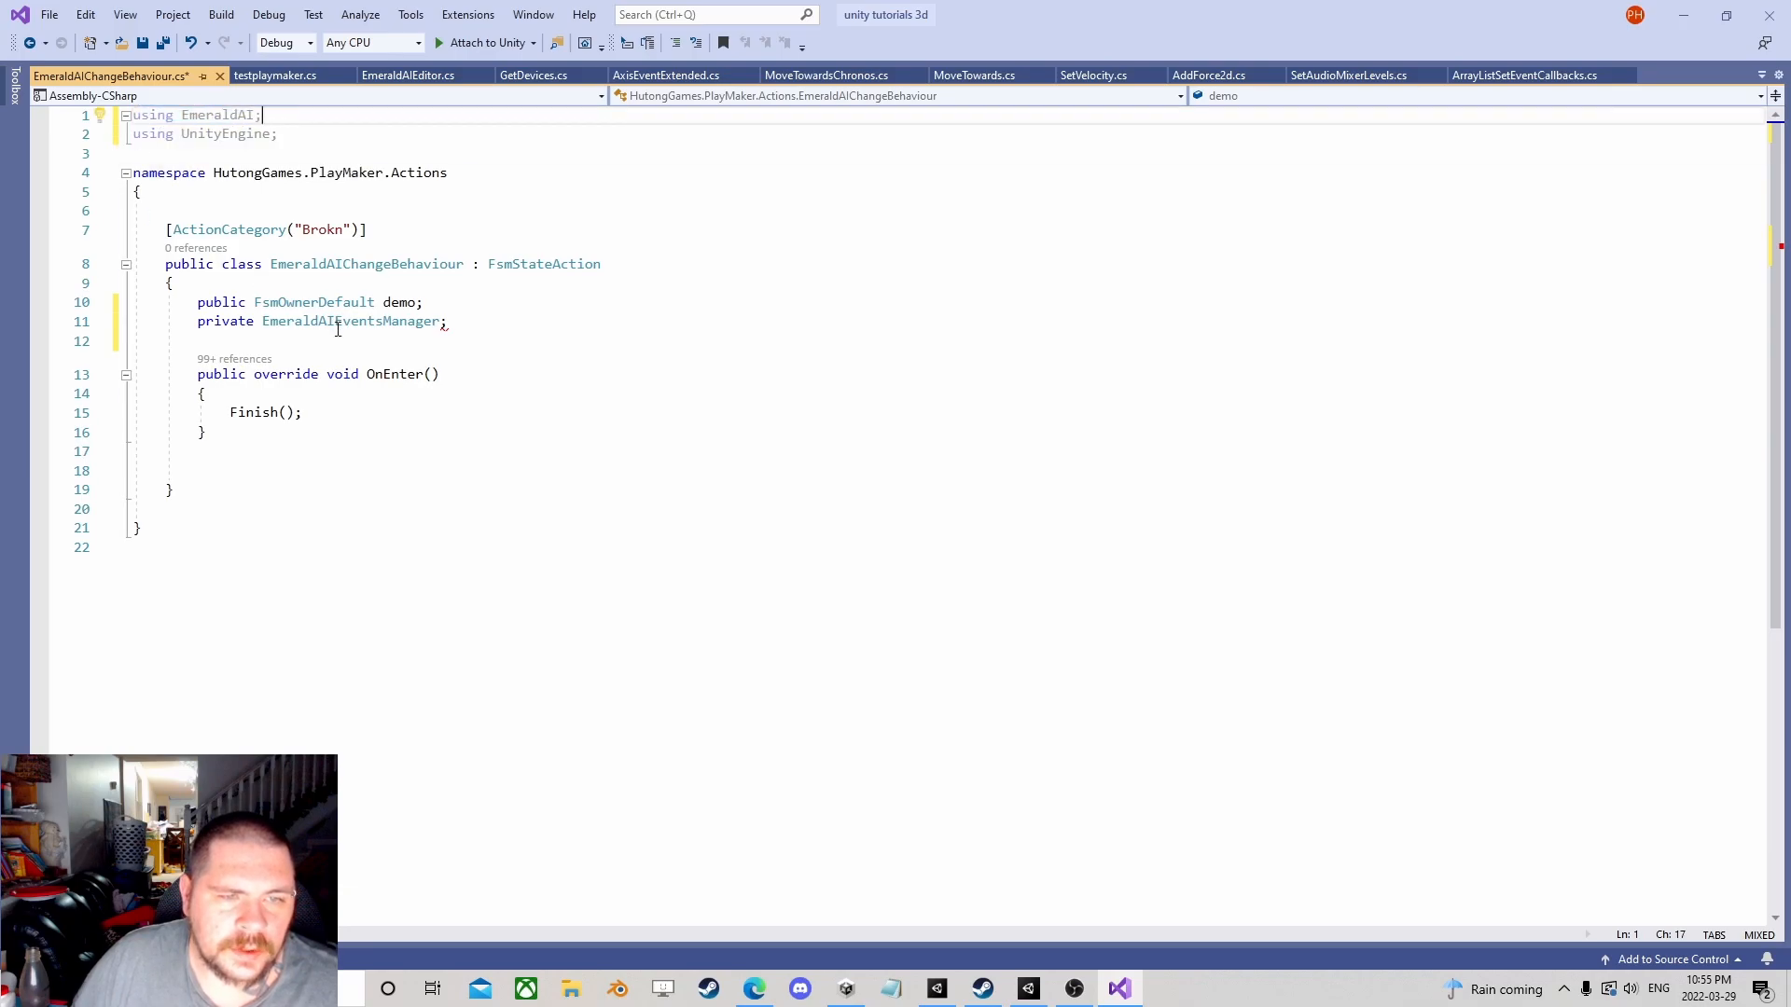
# Step: Name the private EmeraldAIEventsManager field _manager and review the declaration line
pyautogui.click(331, 322)
pyautogui.click(437, 323)
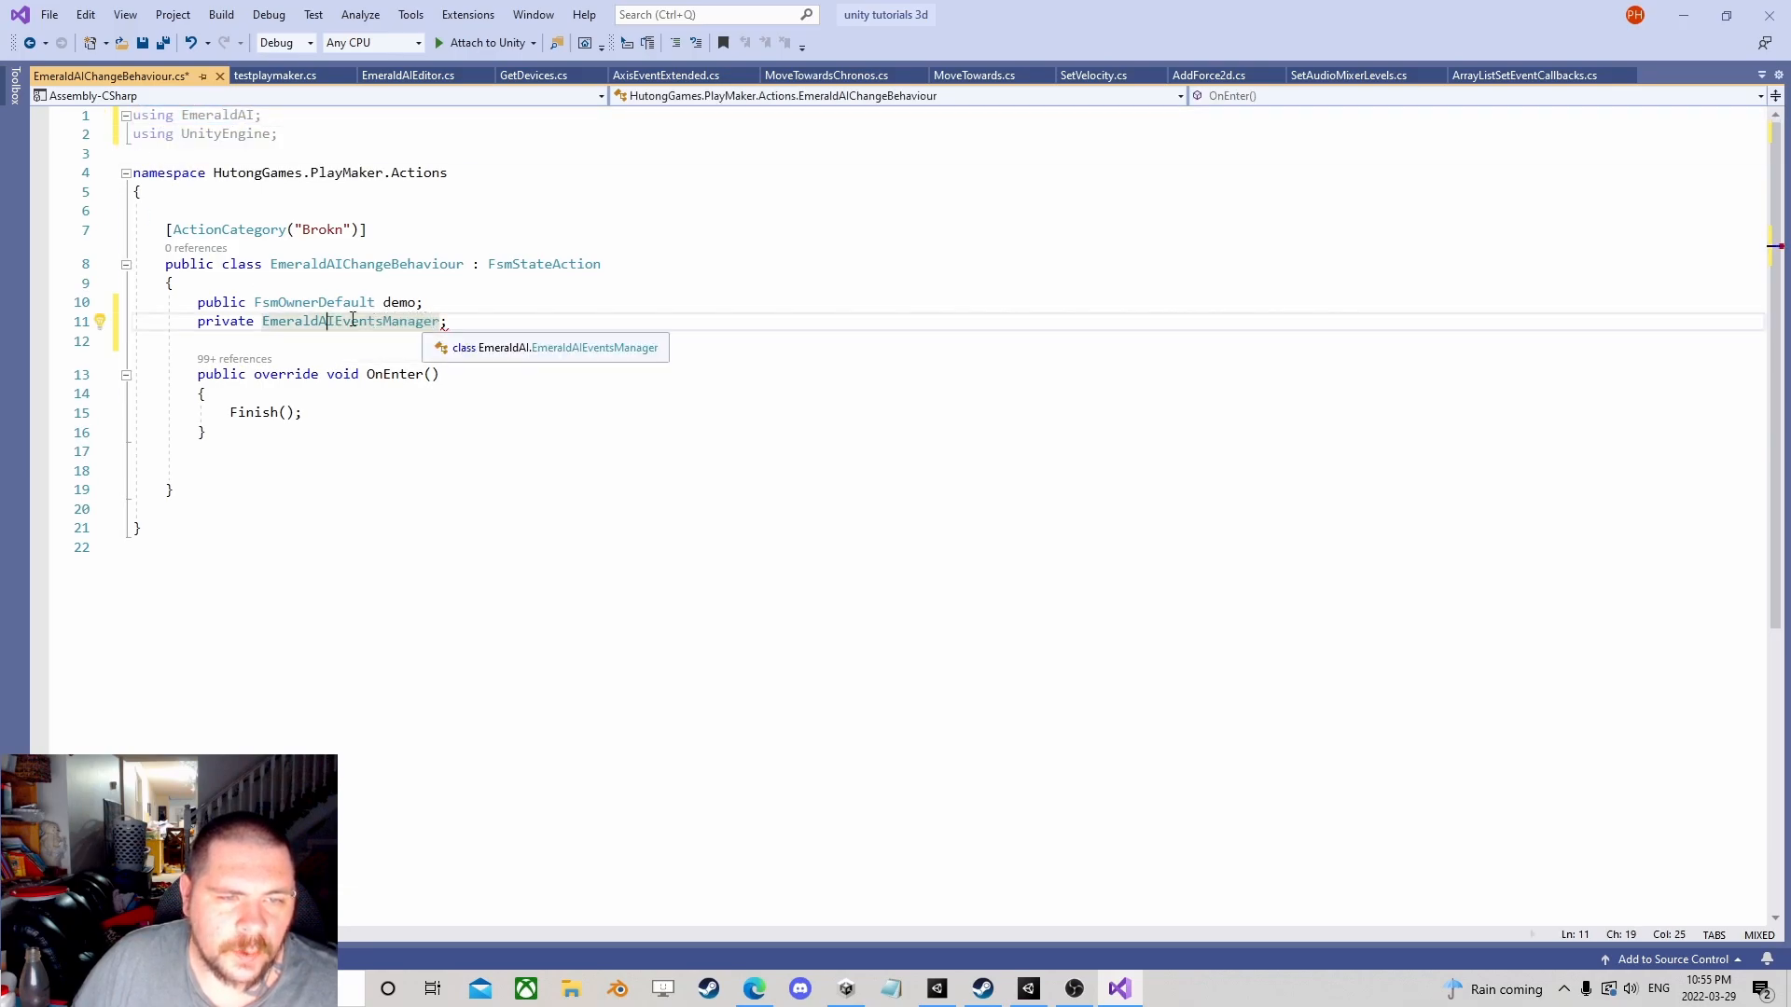
pyautogui.write('_')
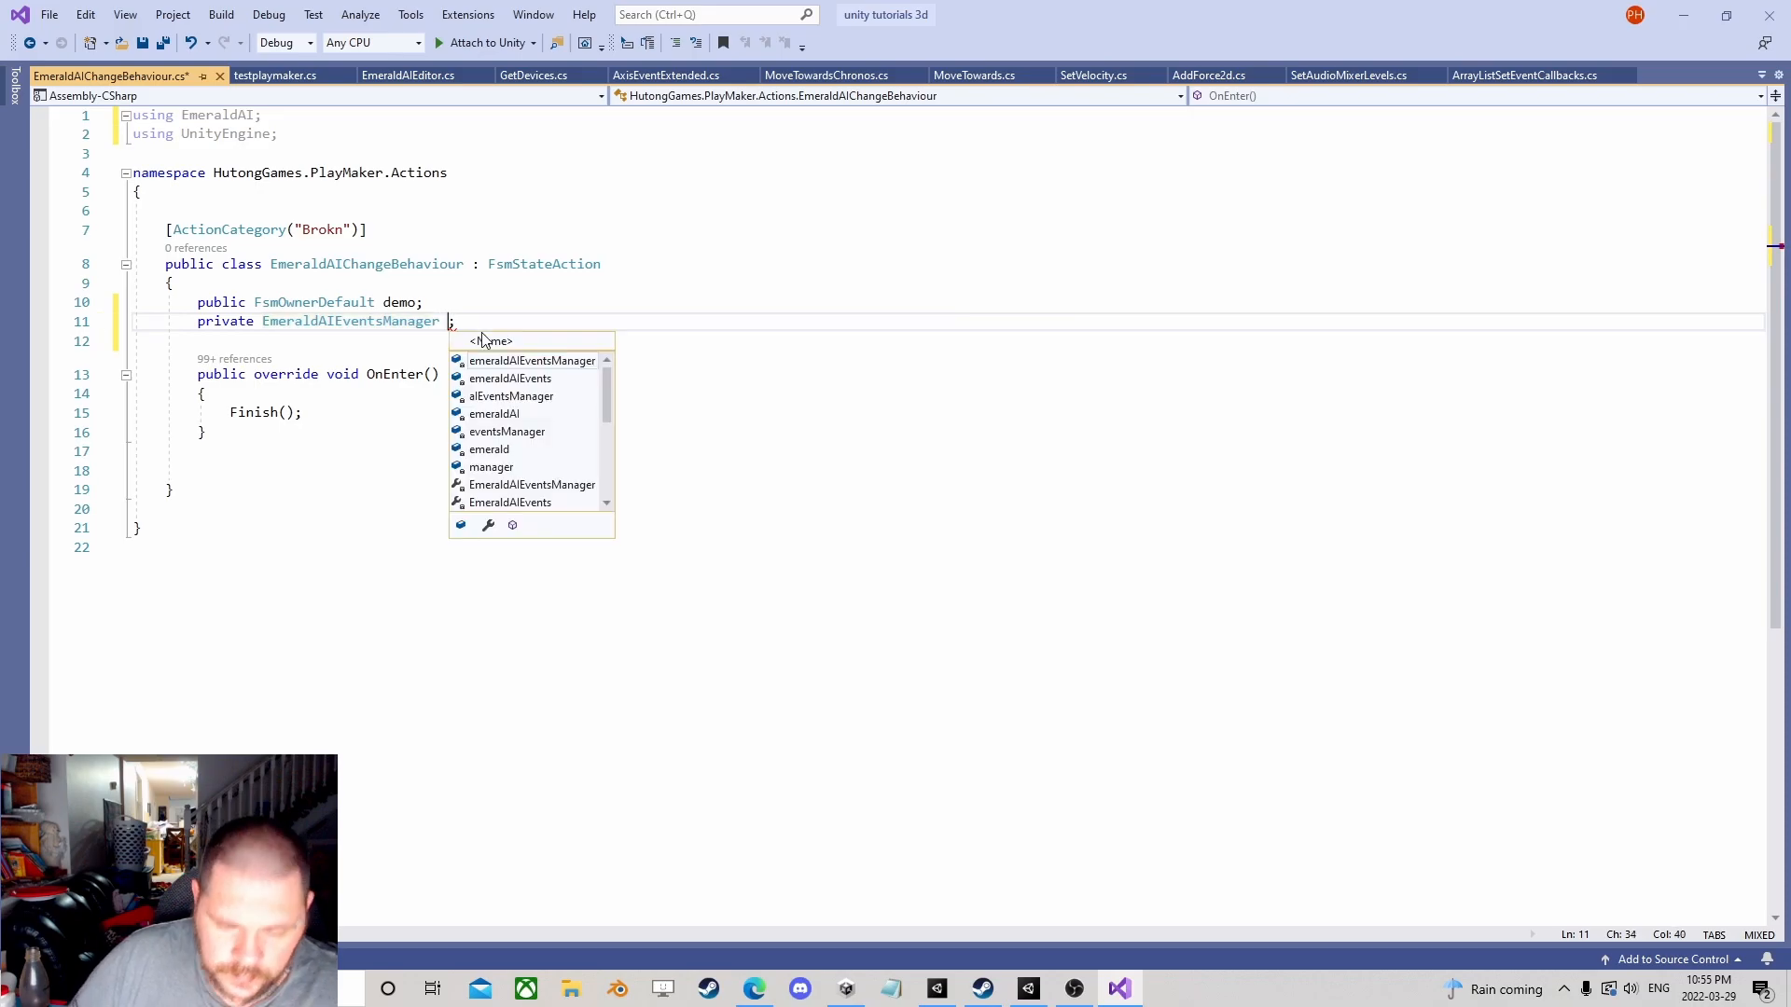
pyautogui.write('manager;')
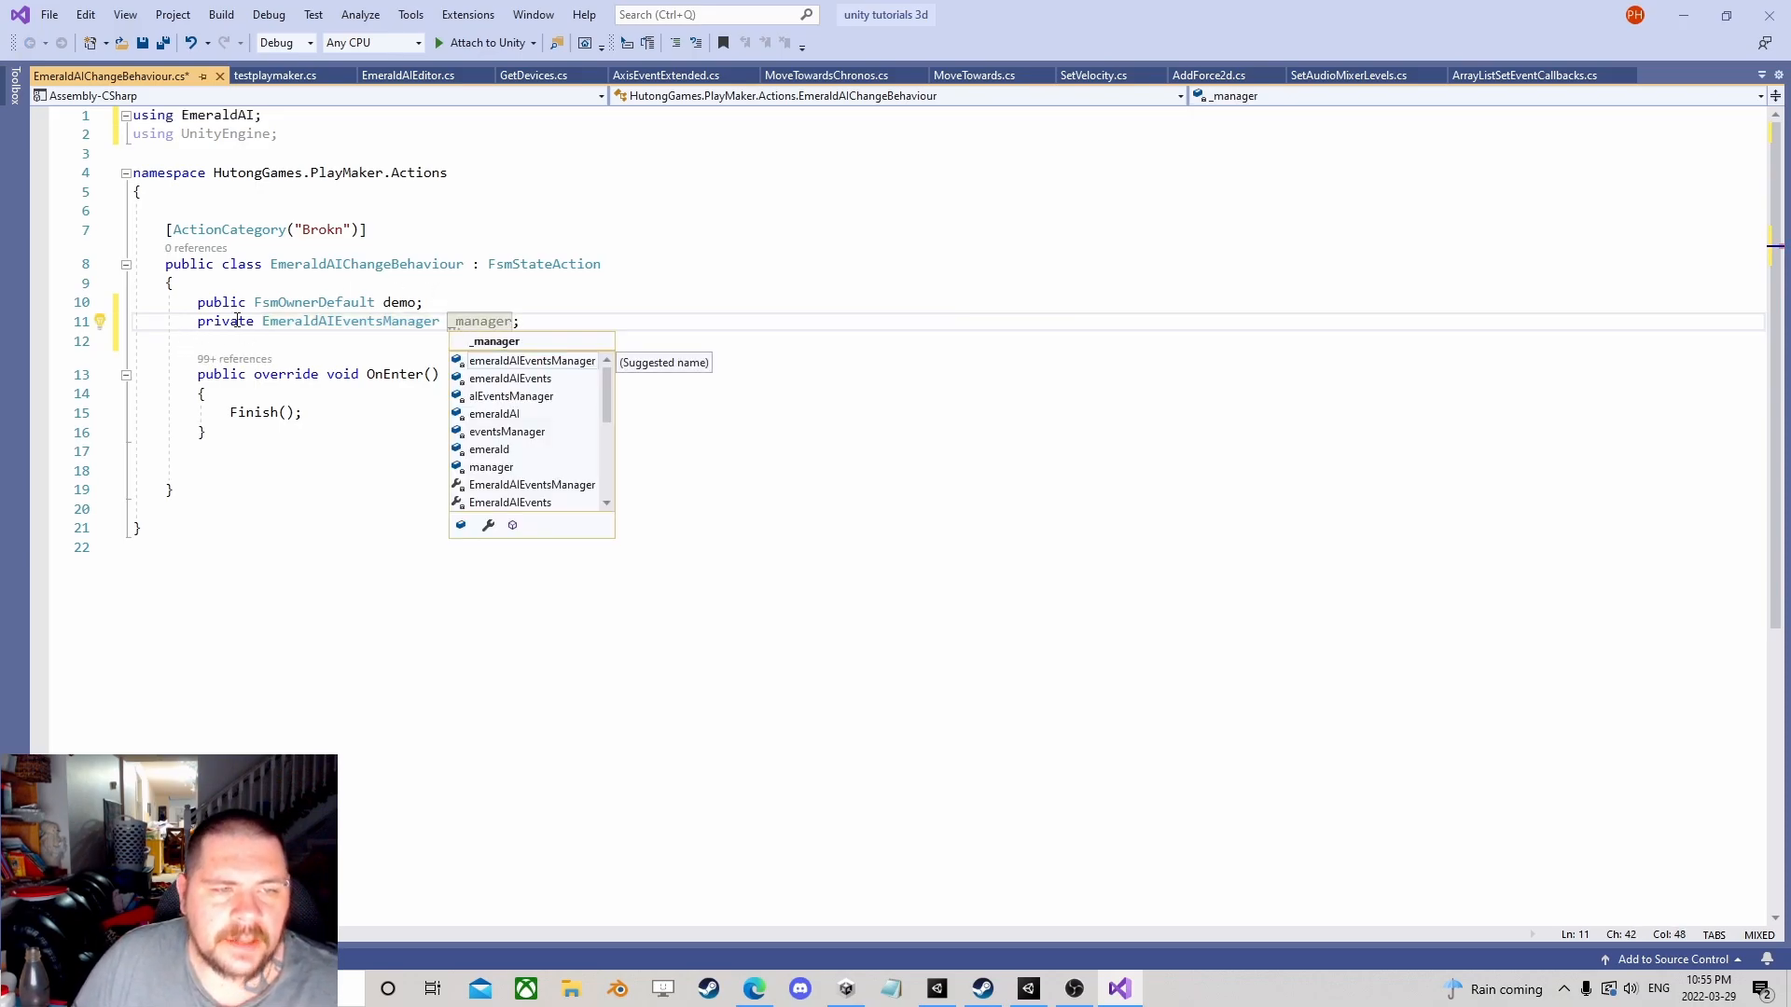
pyautogui.press('Escape')
pyautogui.doubleClick(225, 323)
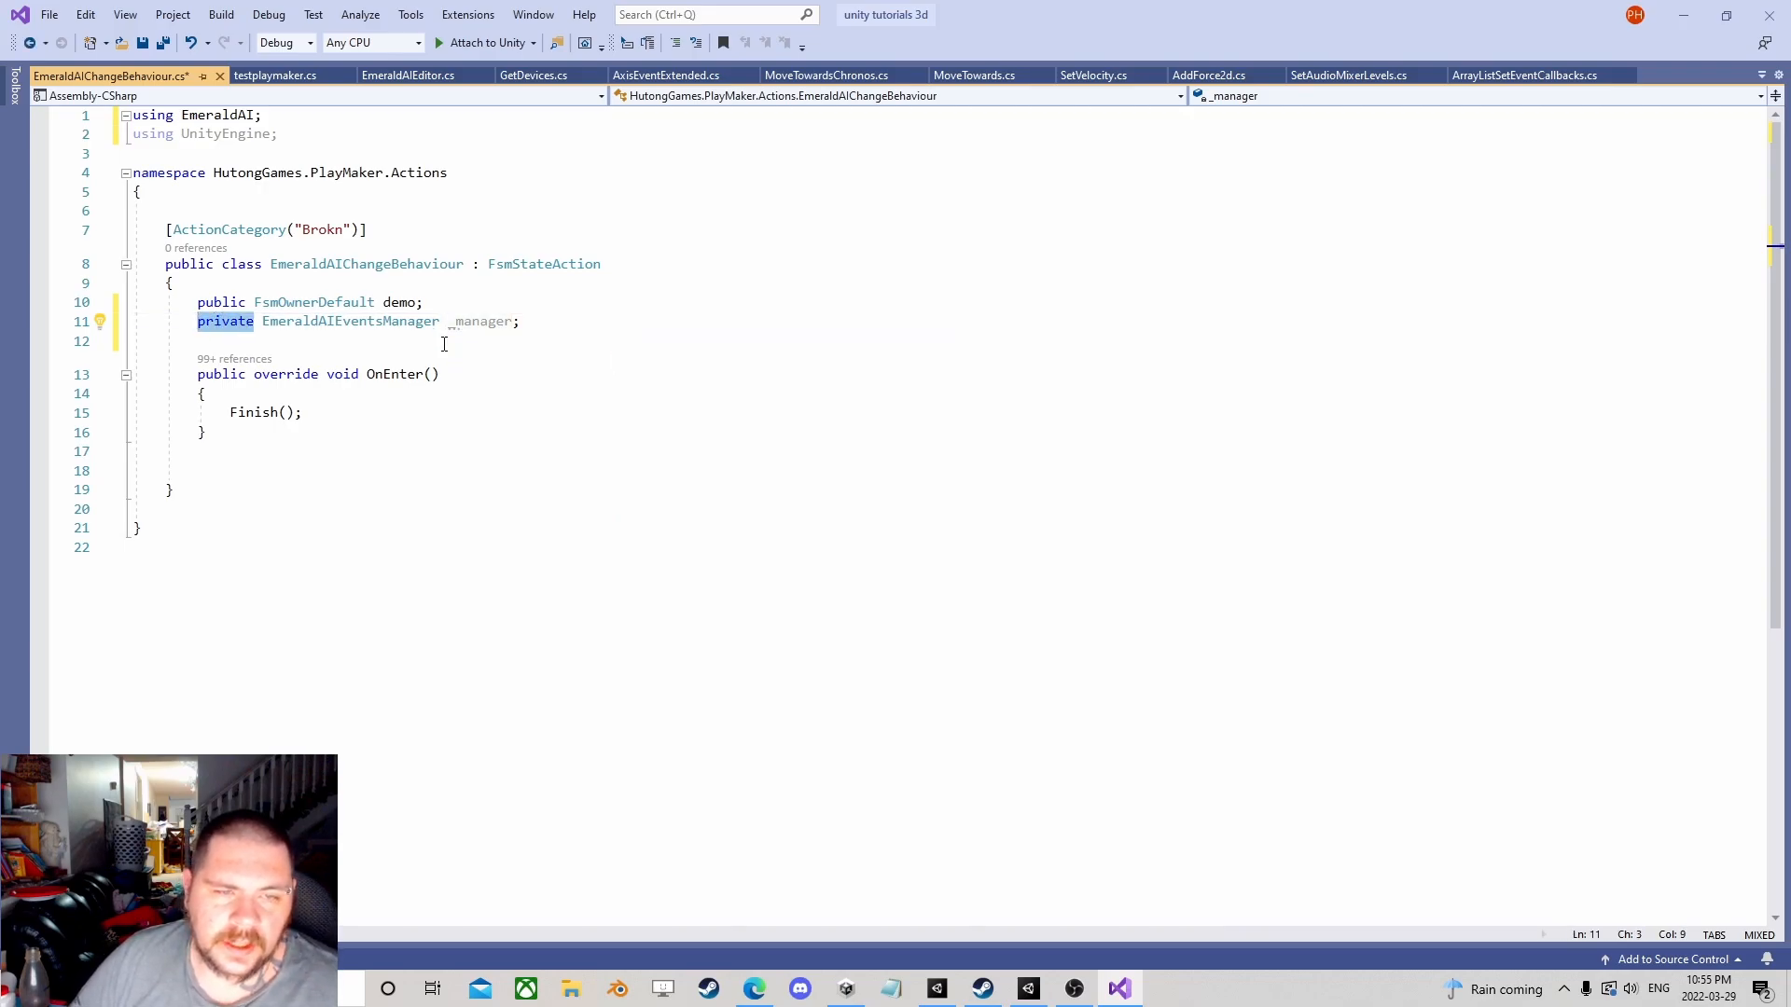
pyautogui.click(526, 304)
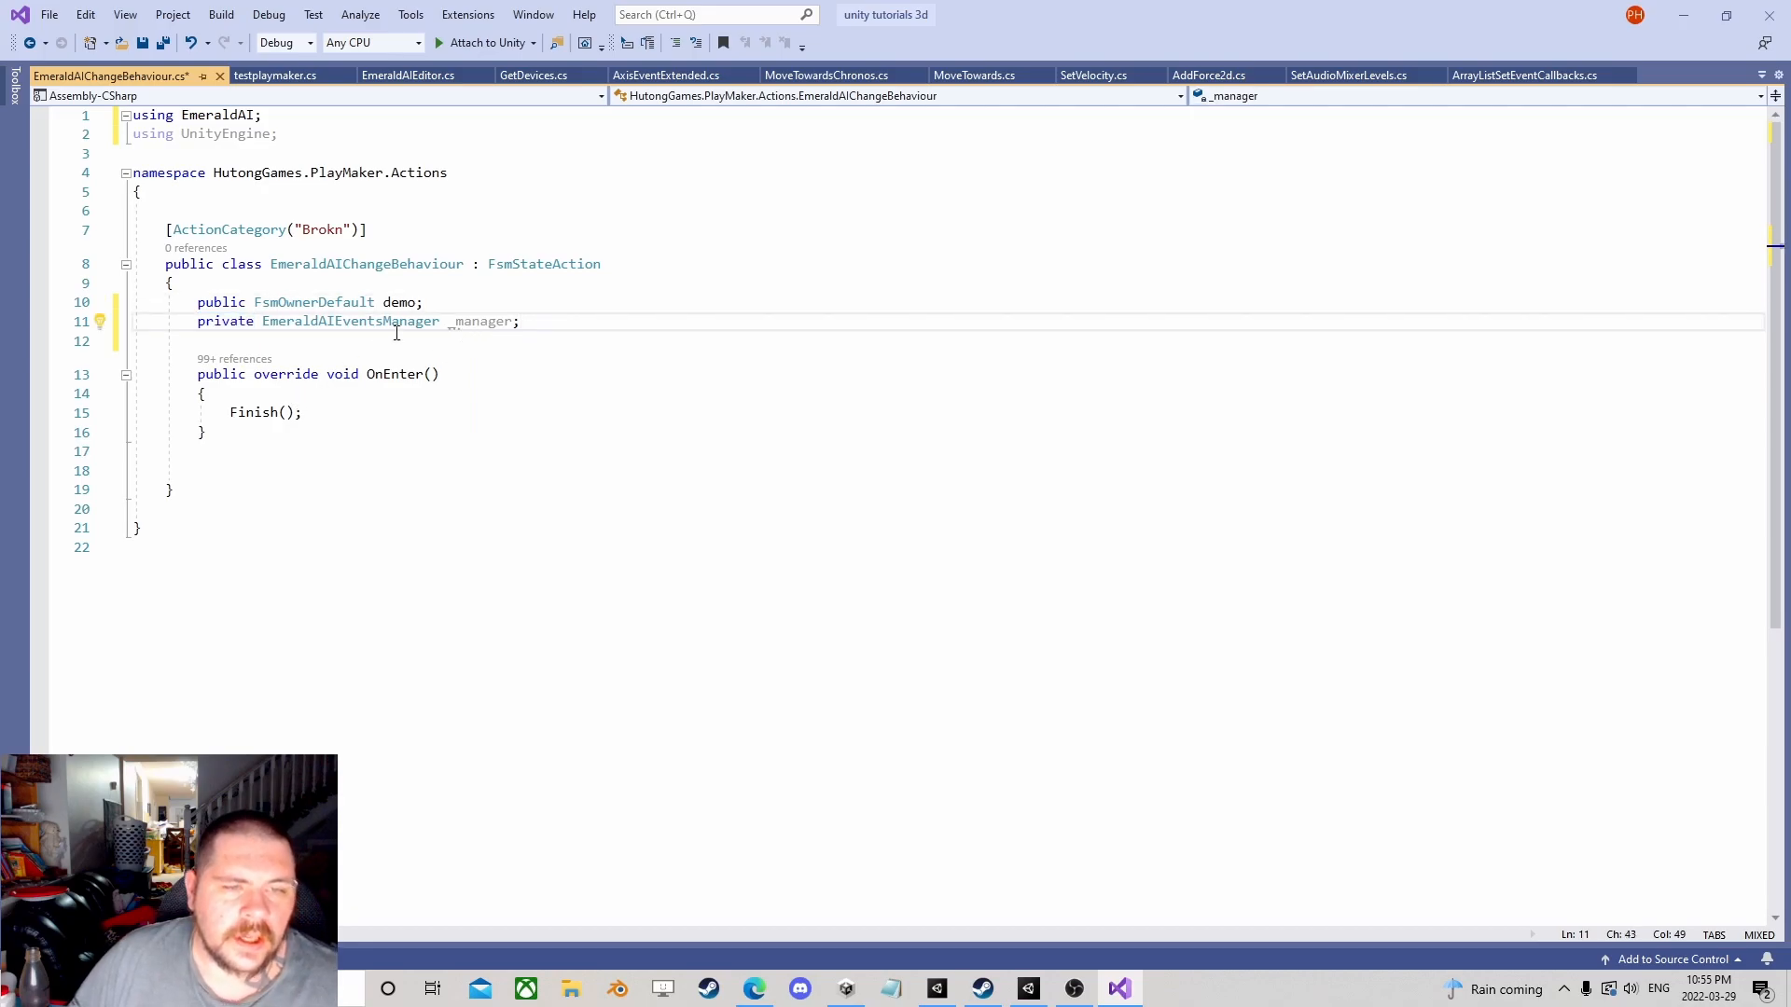
pyautogui.click(472, 322)
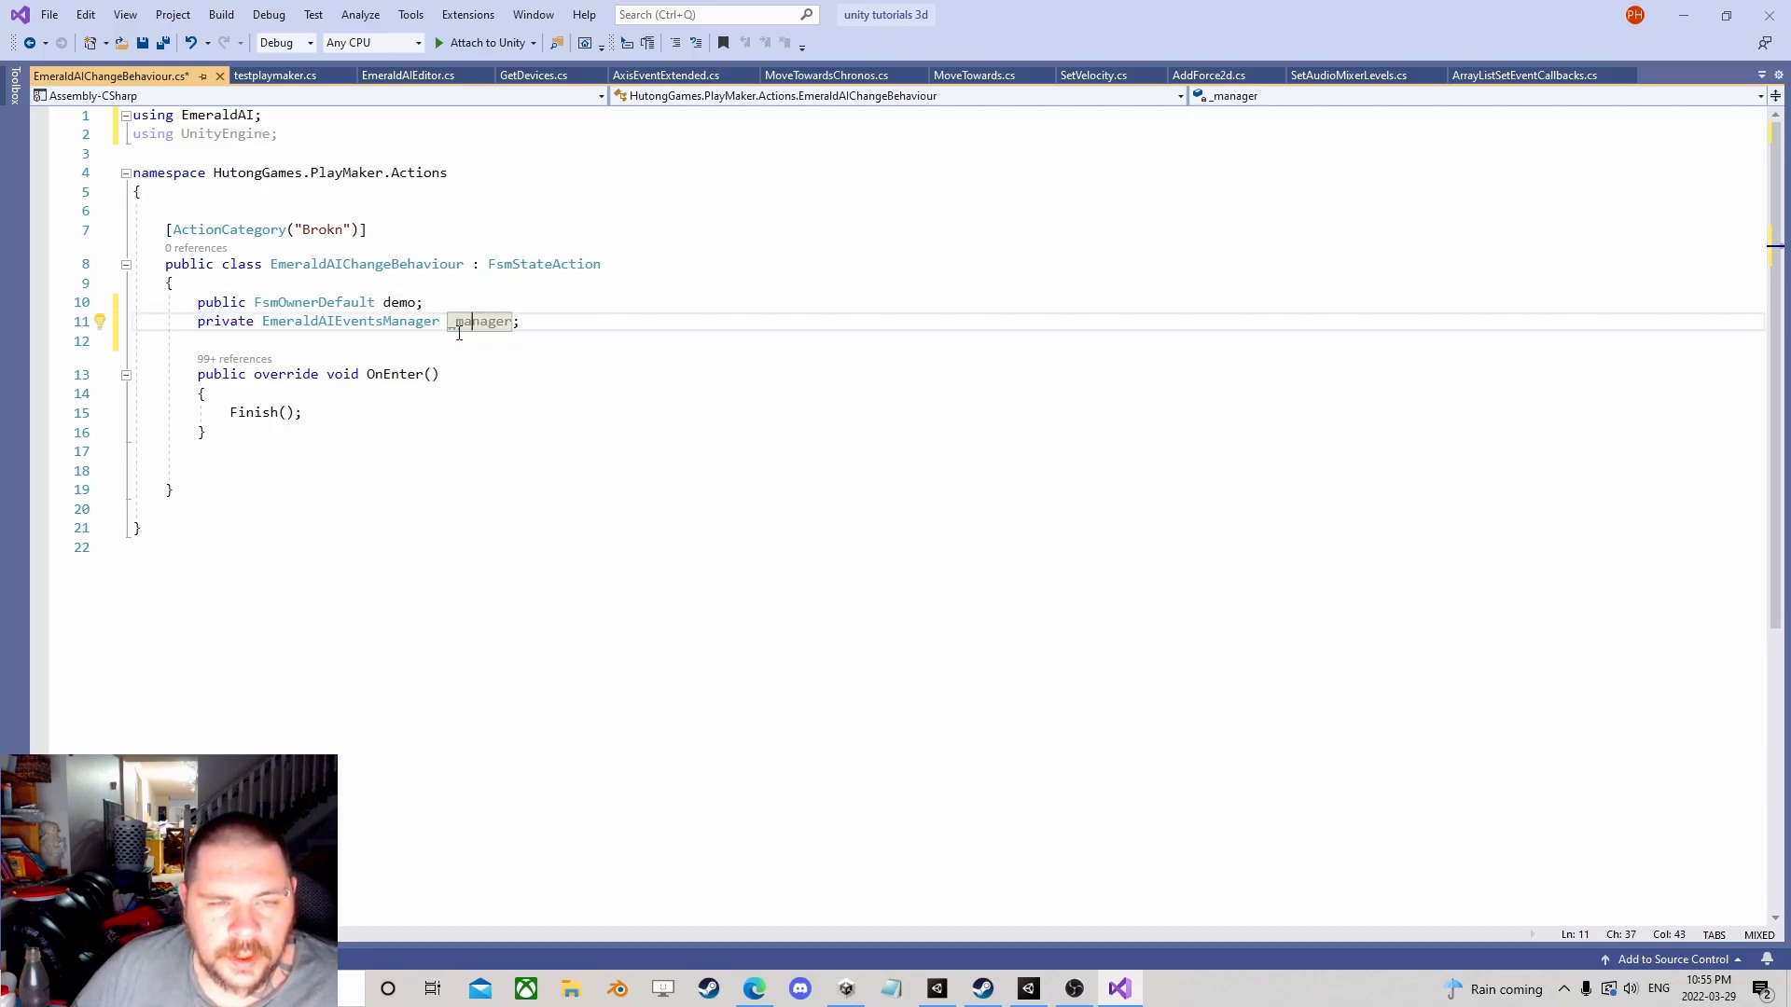
pyautogui.click(528, 324)
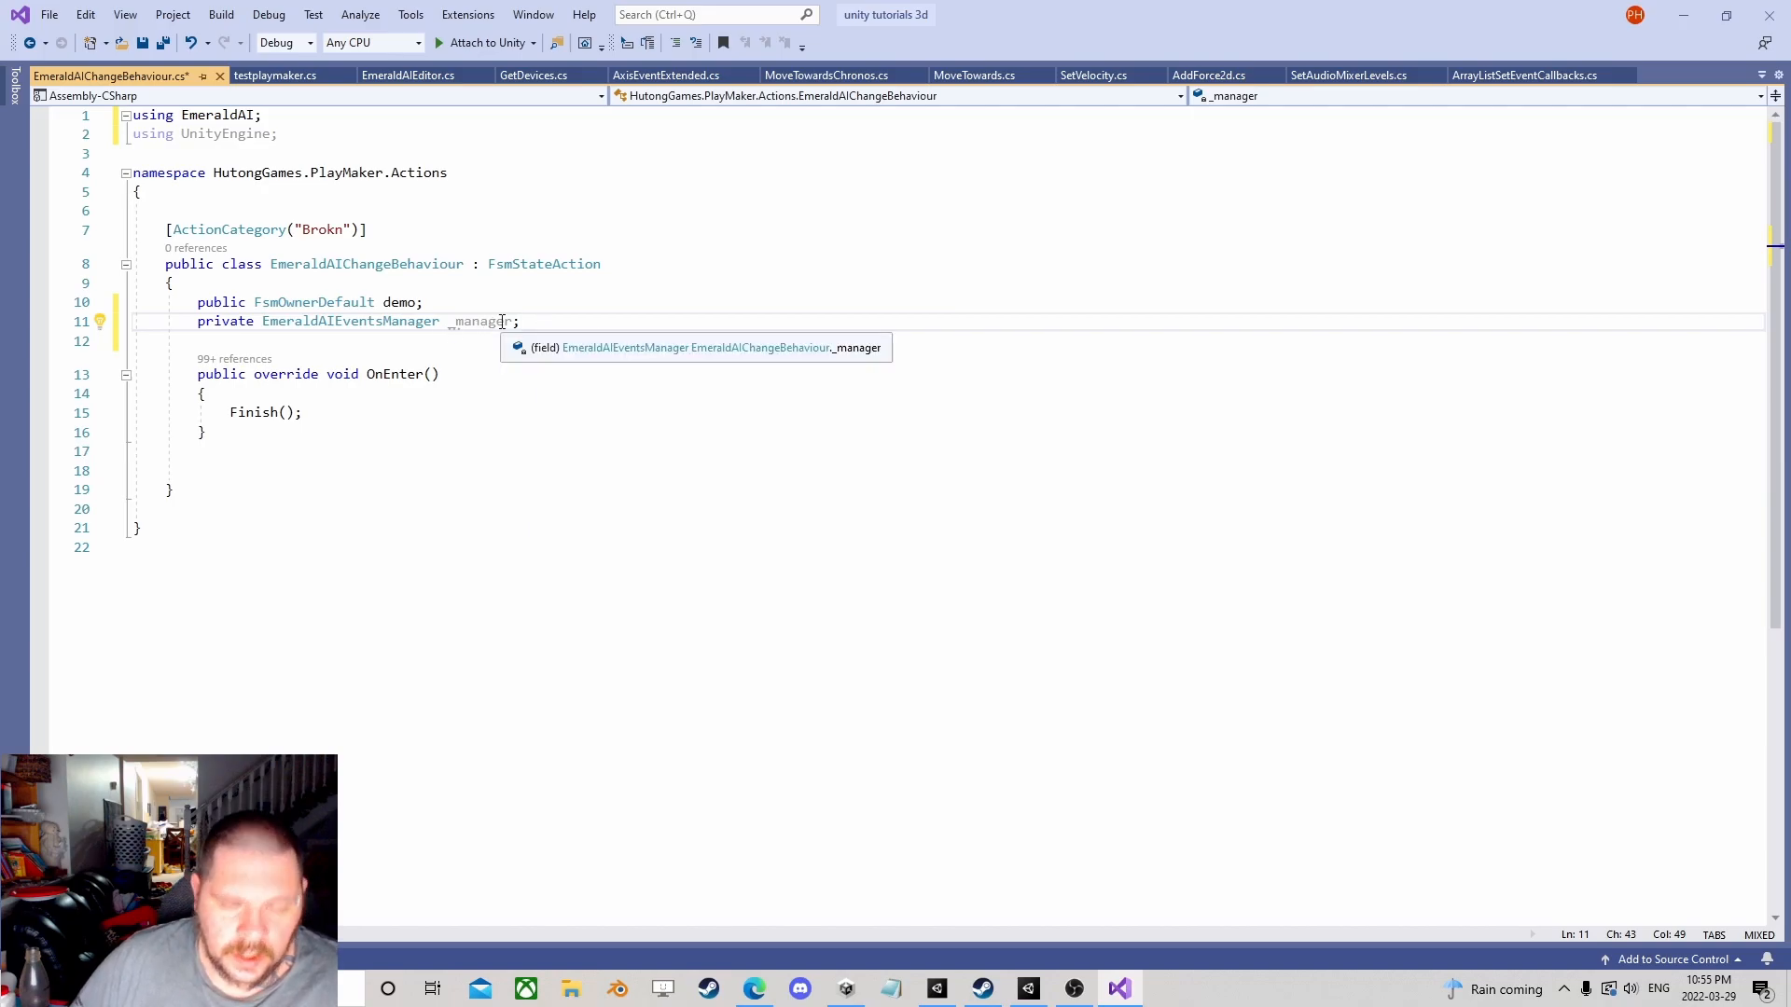
# Step: Start a new line below _manager holding 'public', backing out of the partial enum keyword
pyautogui.press('Return')
pyautogui.write('public enum')
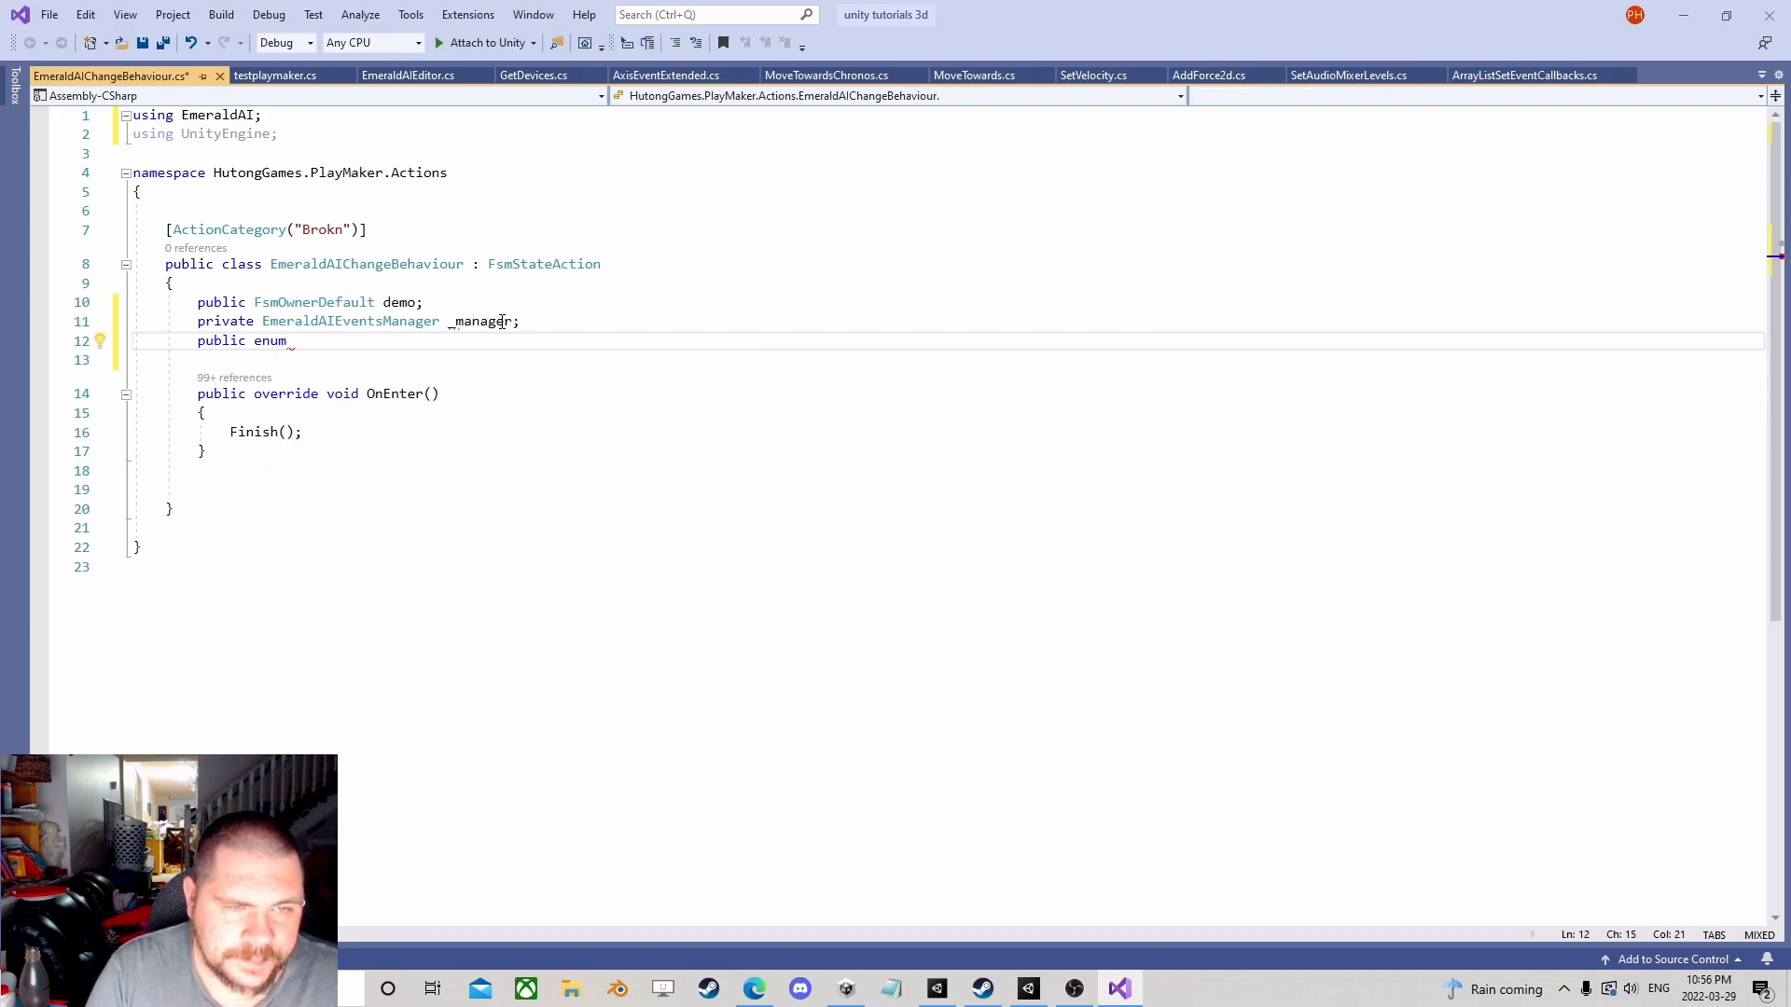
pyautogui.press('BackSpace')
pyautogui.press('BackSpace')
pyautogui.press('BackSpace')
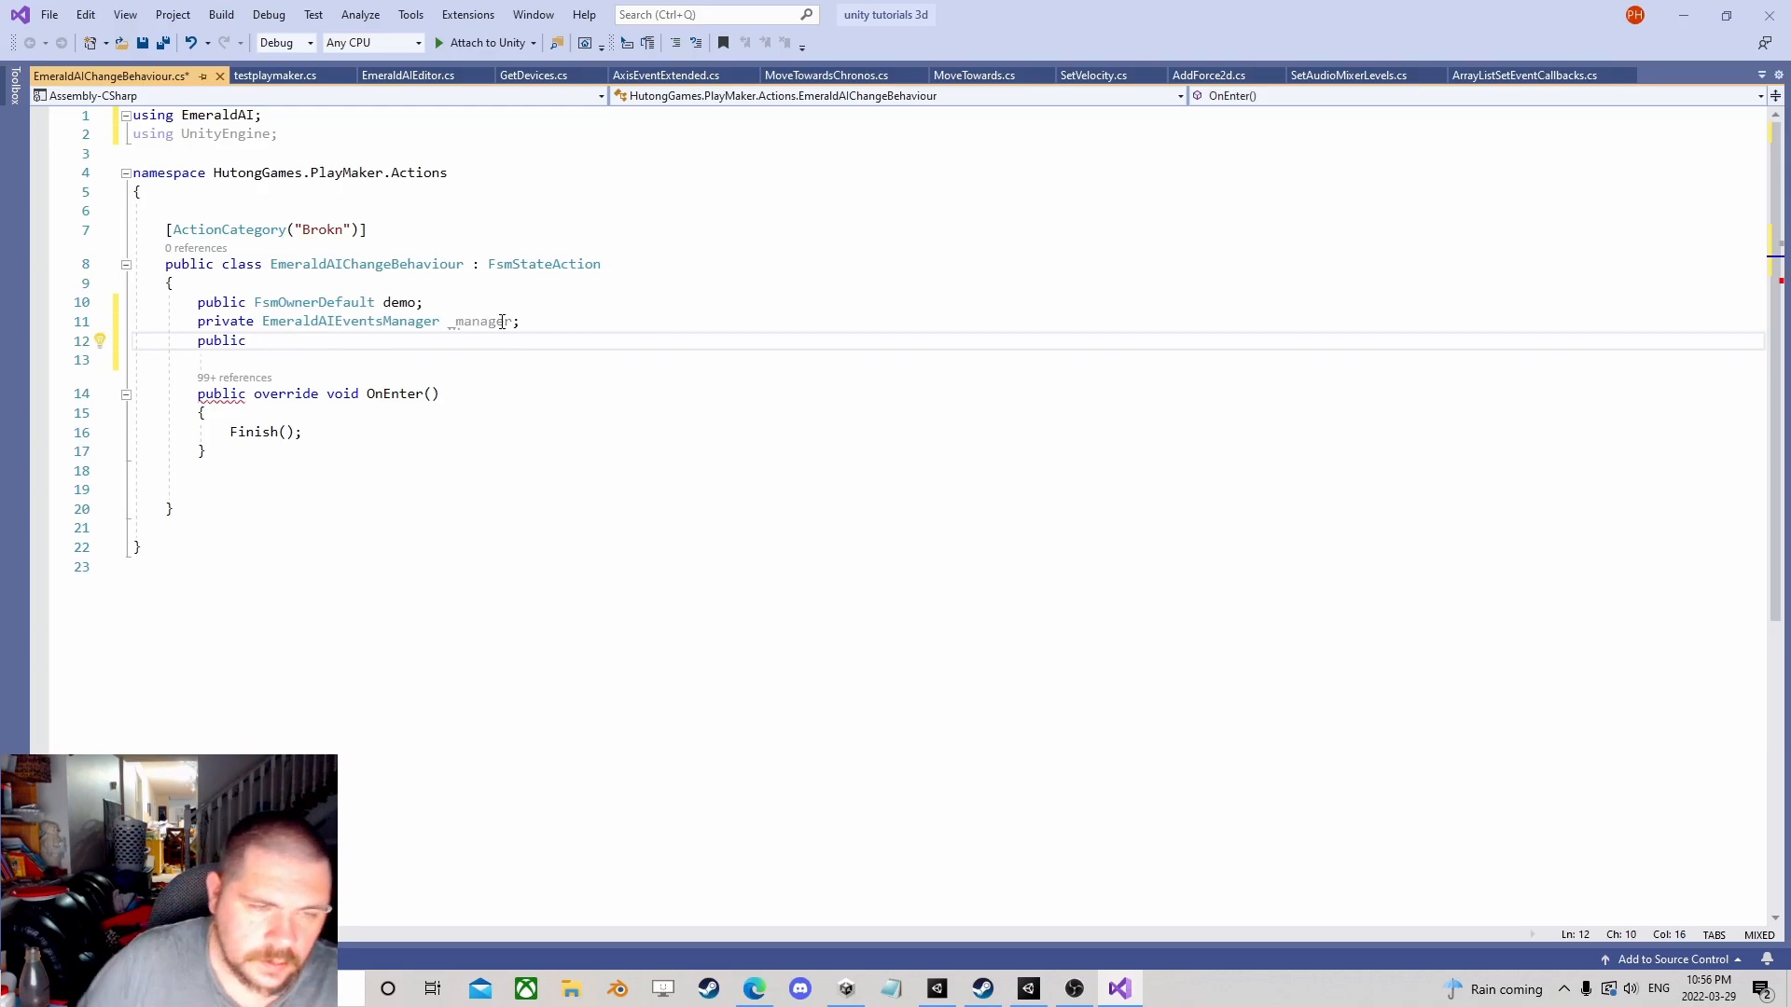
# Step: Insert _manager.ChangeBehavior(EmeraldAISystem.CurrentBehavior) on a new line in OnEnter and select the argument
pyautogui.click(329, 413)
pyautogui.press('Return')
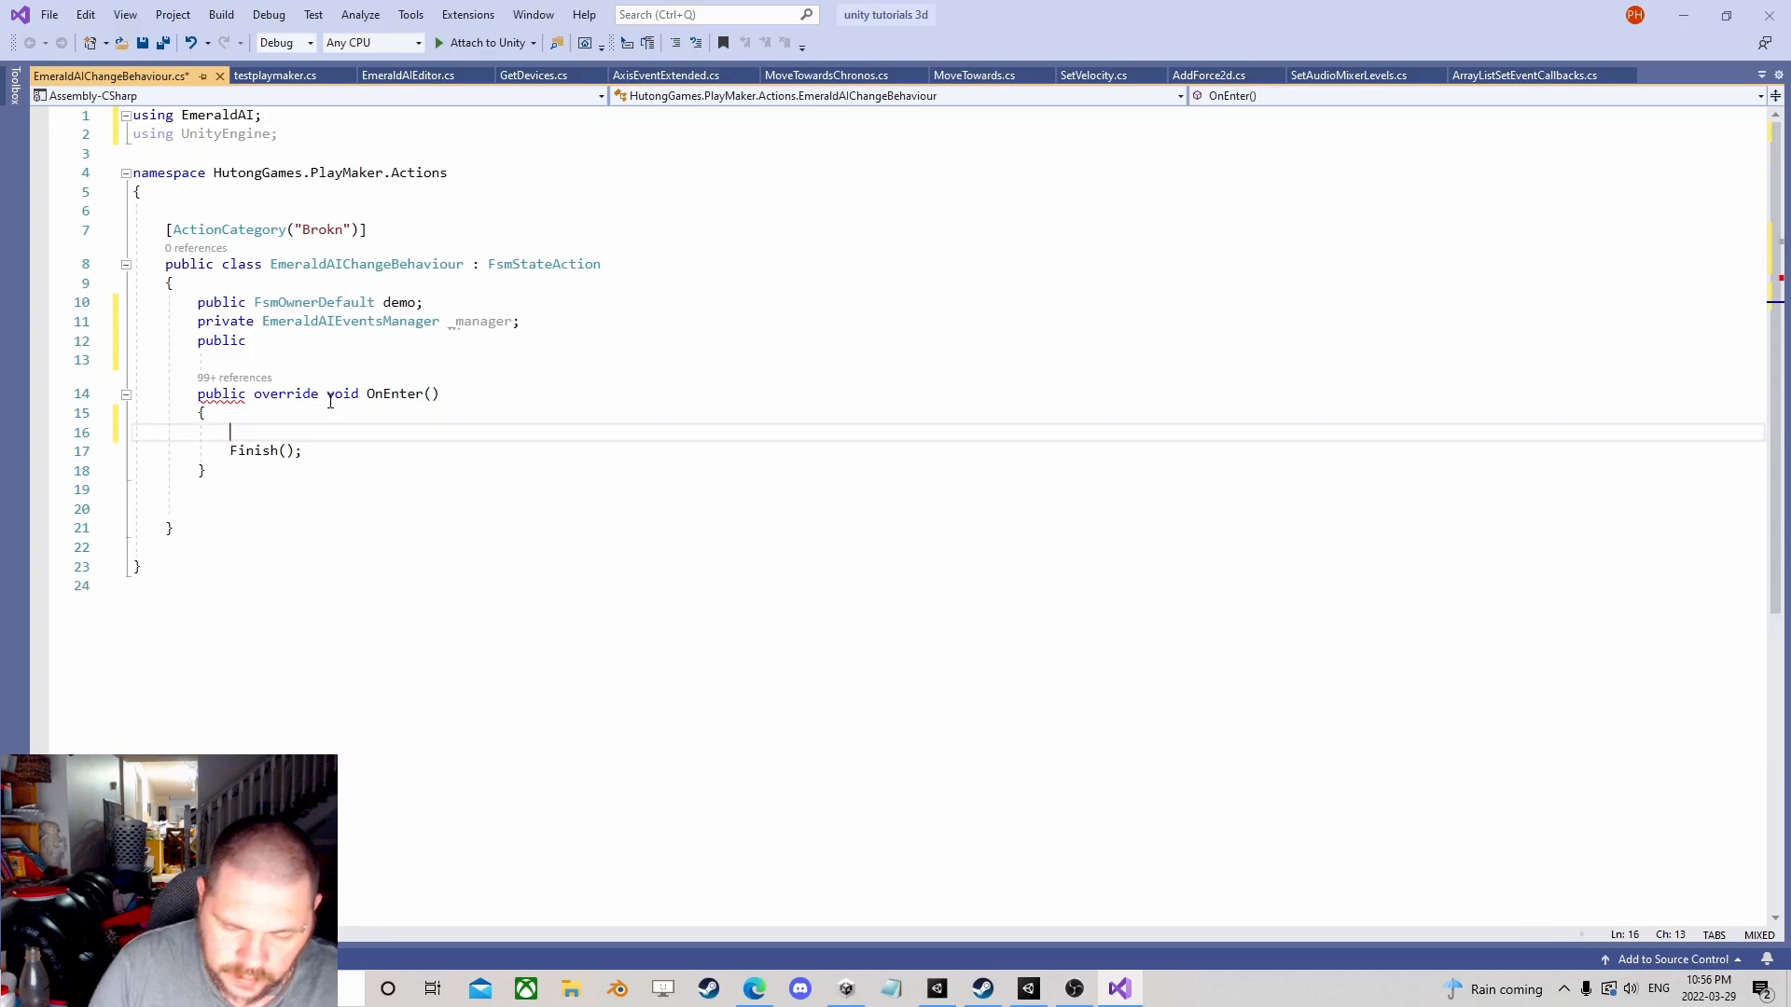
pyautogui.write('_m')
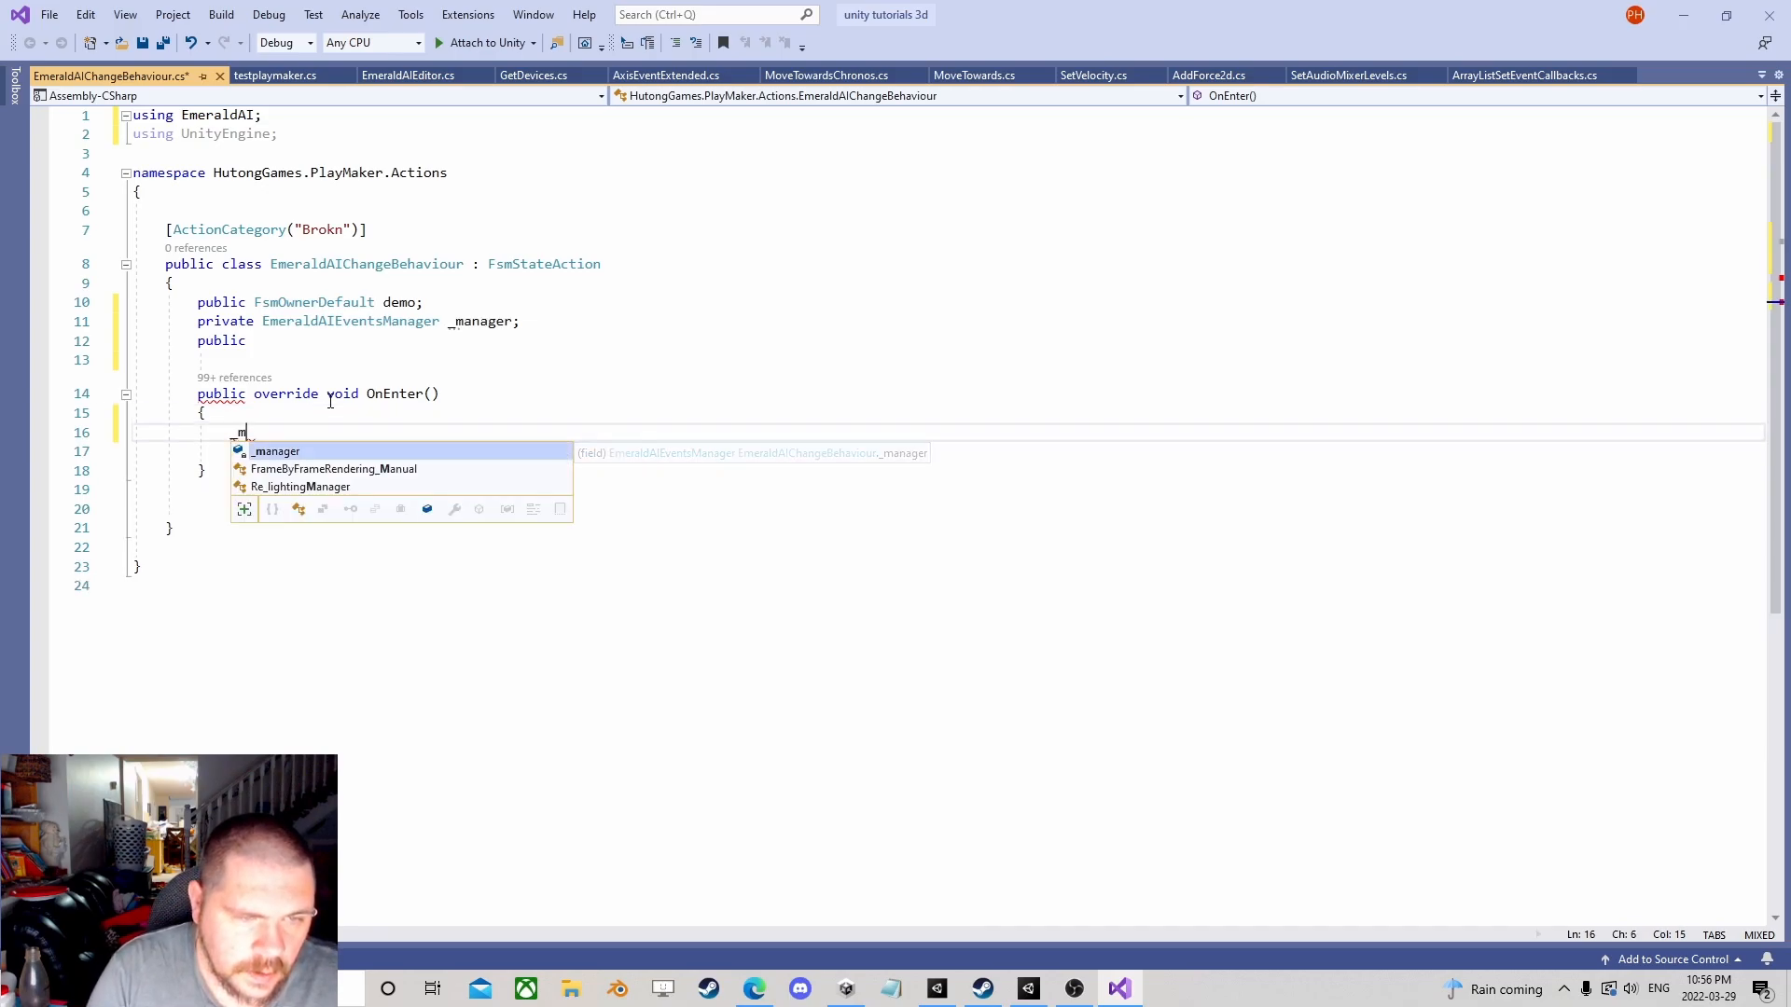
pyautogui.press('Tab')
pyautogui.write('.')
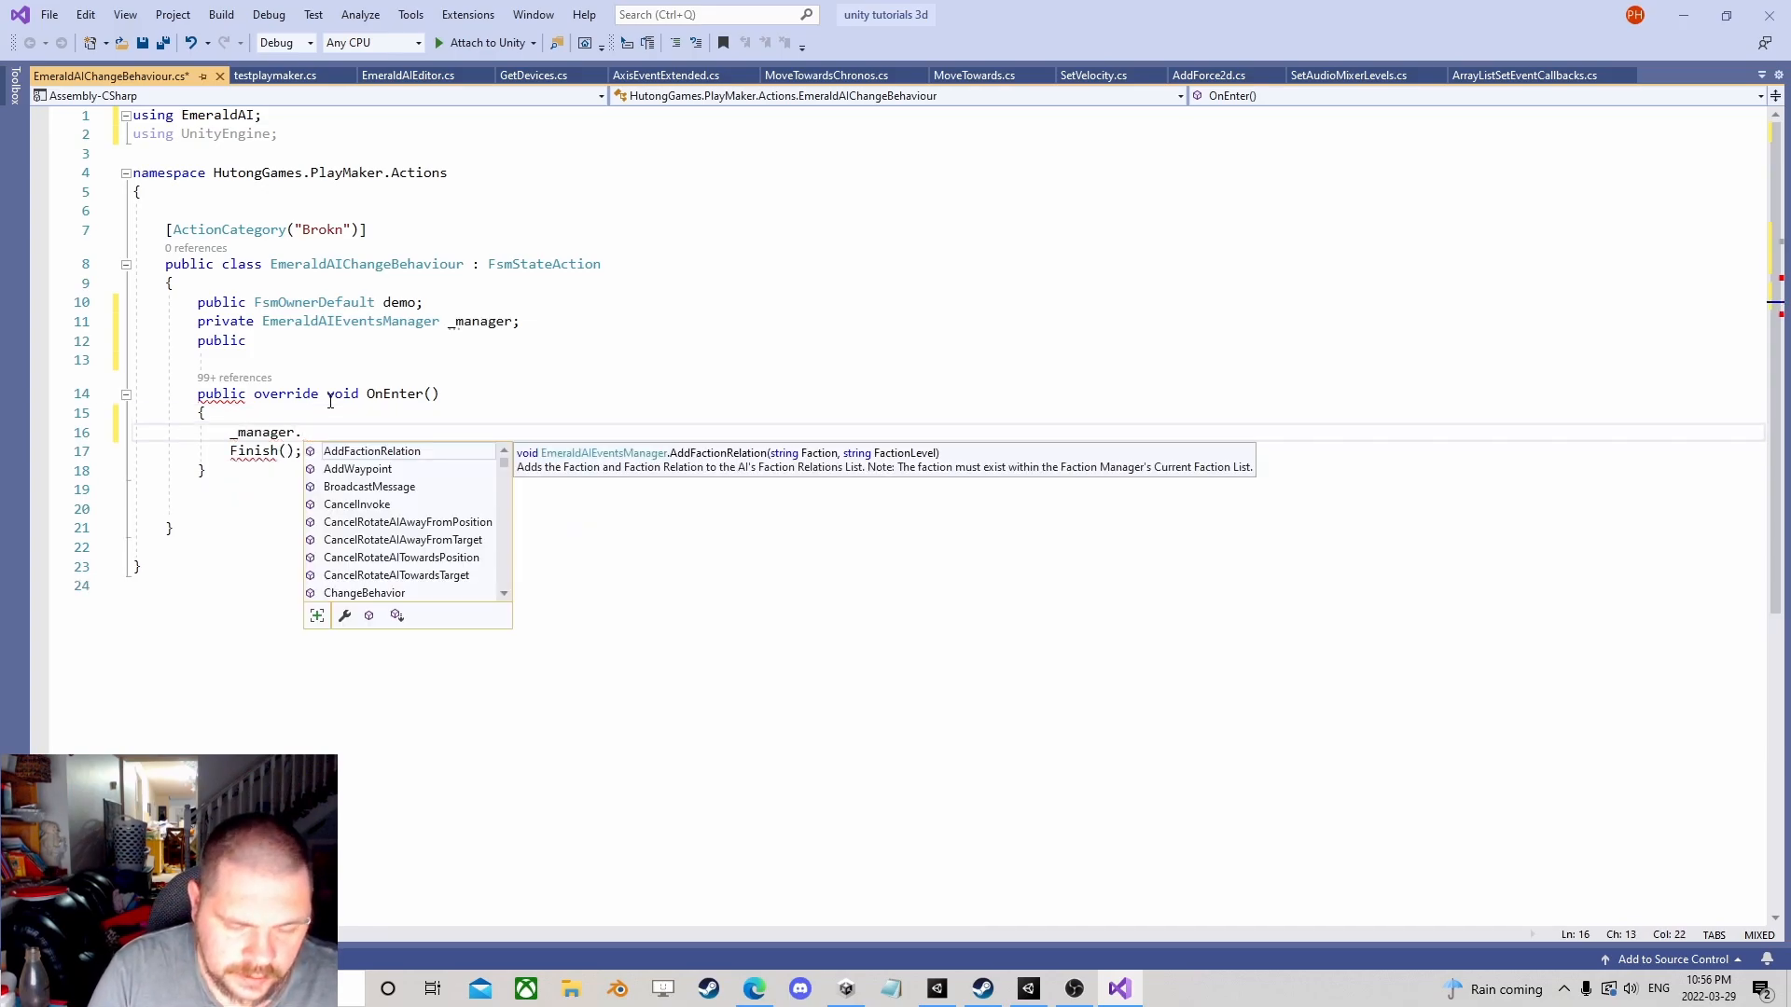
pyautogui.write('be')
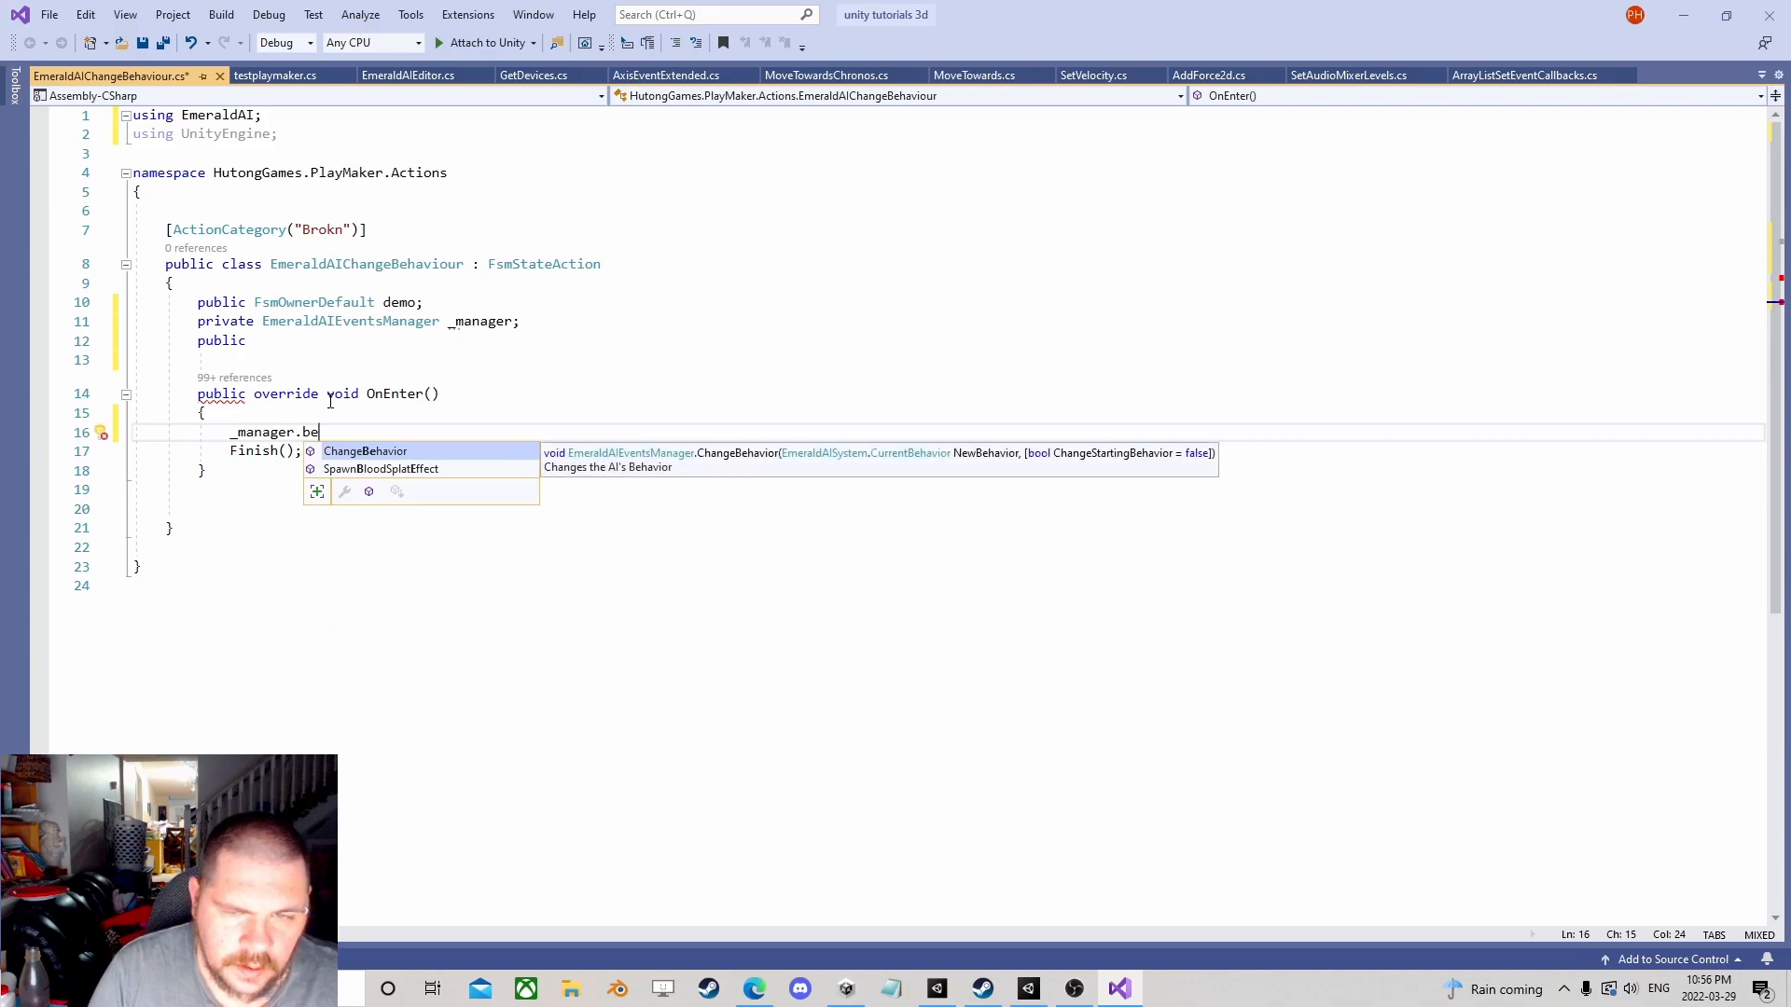
pyautogui.press('Tab')
pyautogui.write('(')
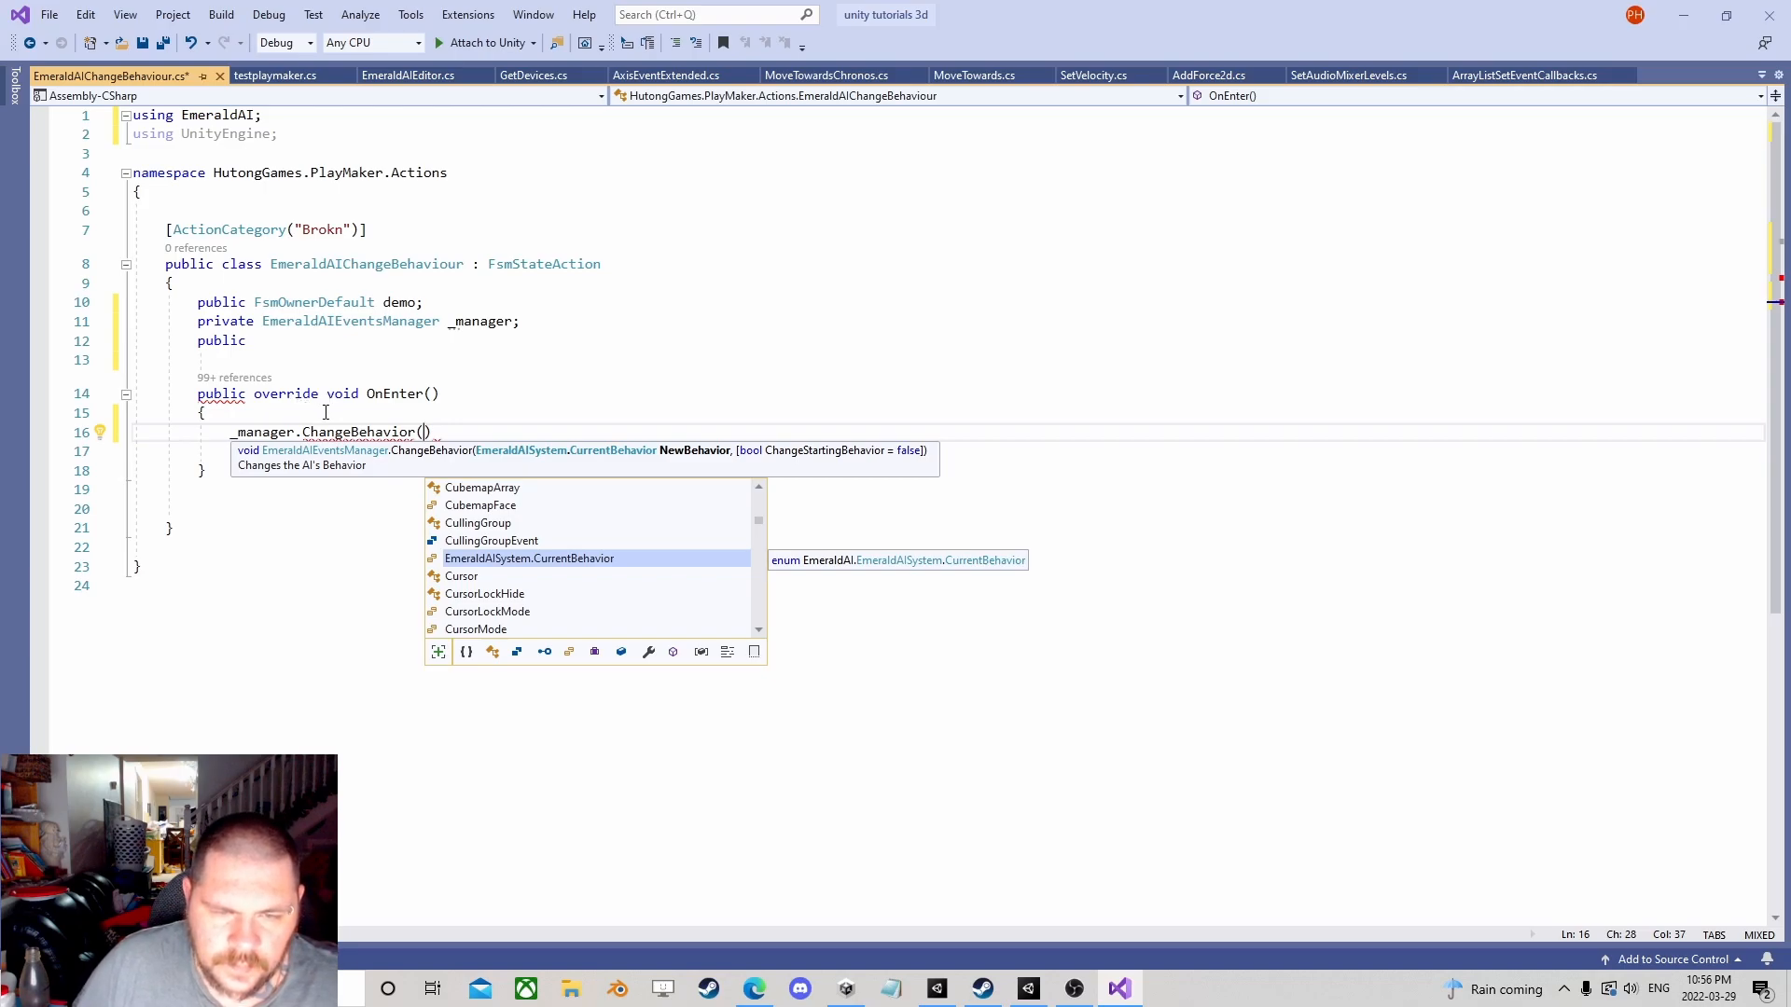
pyautogui.doubleClick(529, 558)
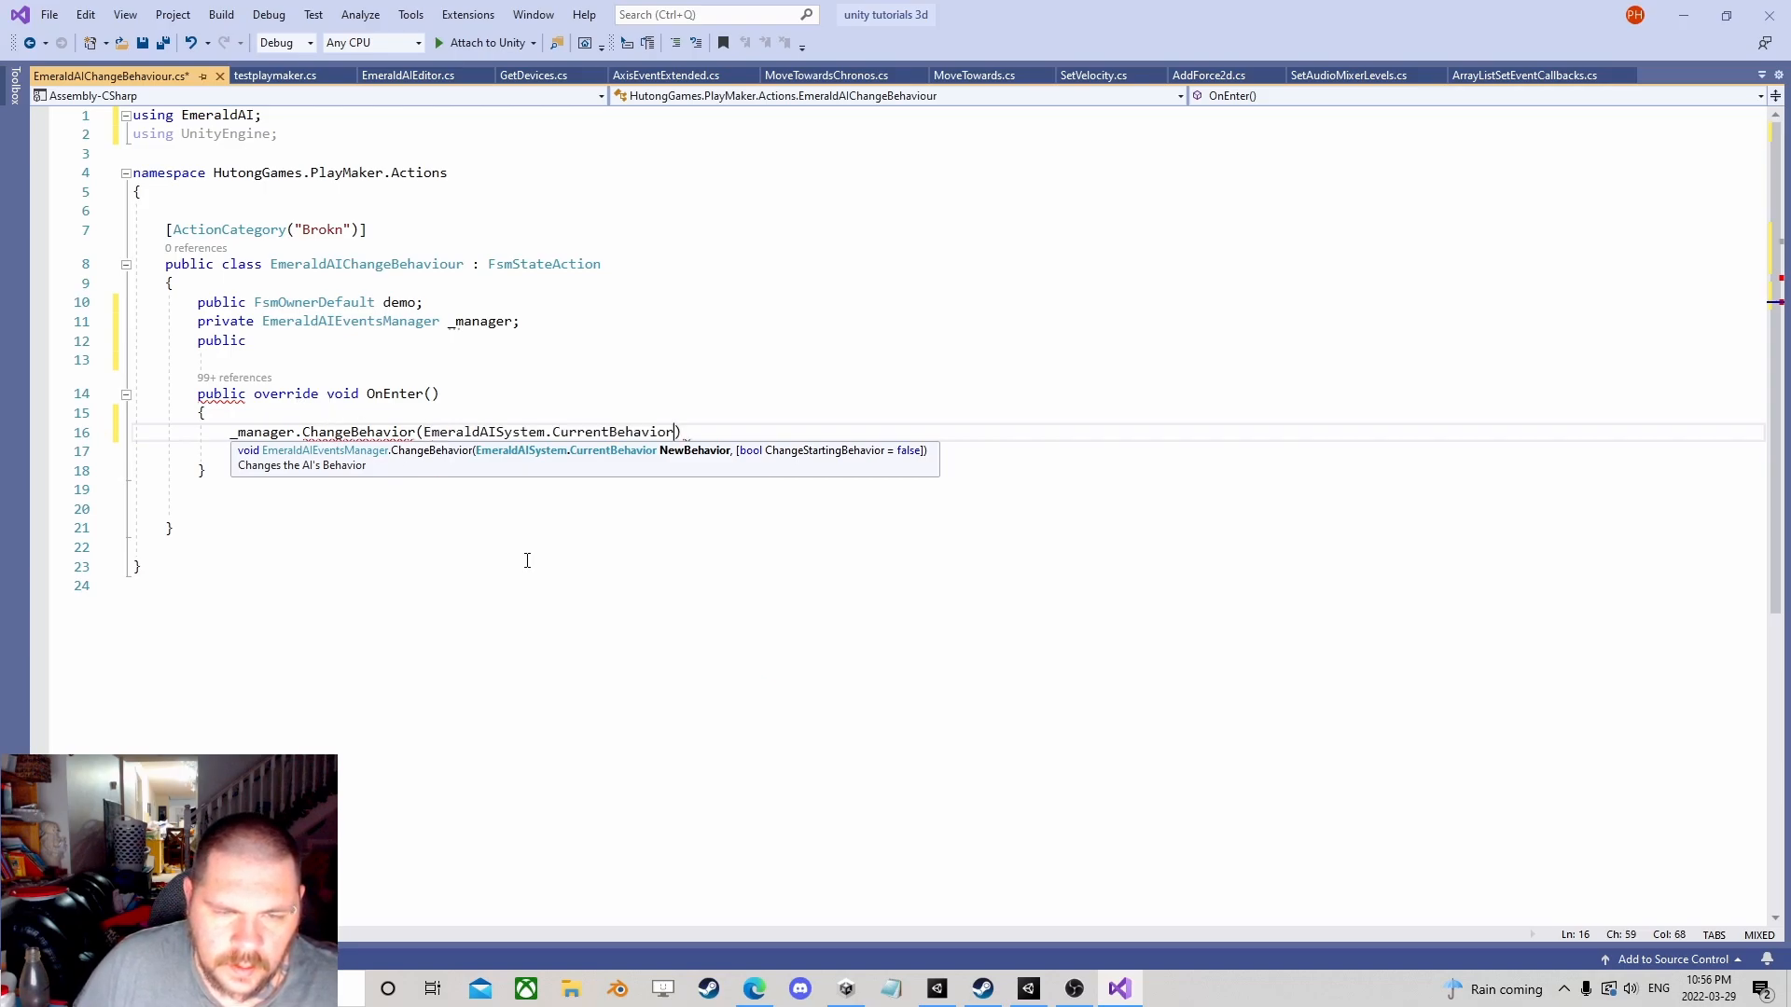
pyautogui.moveTo(676, 432); pyautogui.dragTo(428, 432)
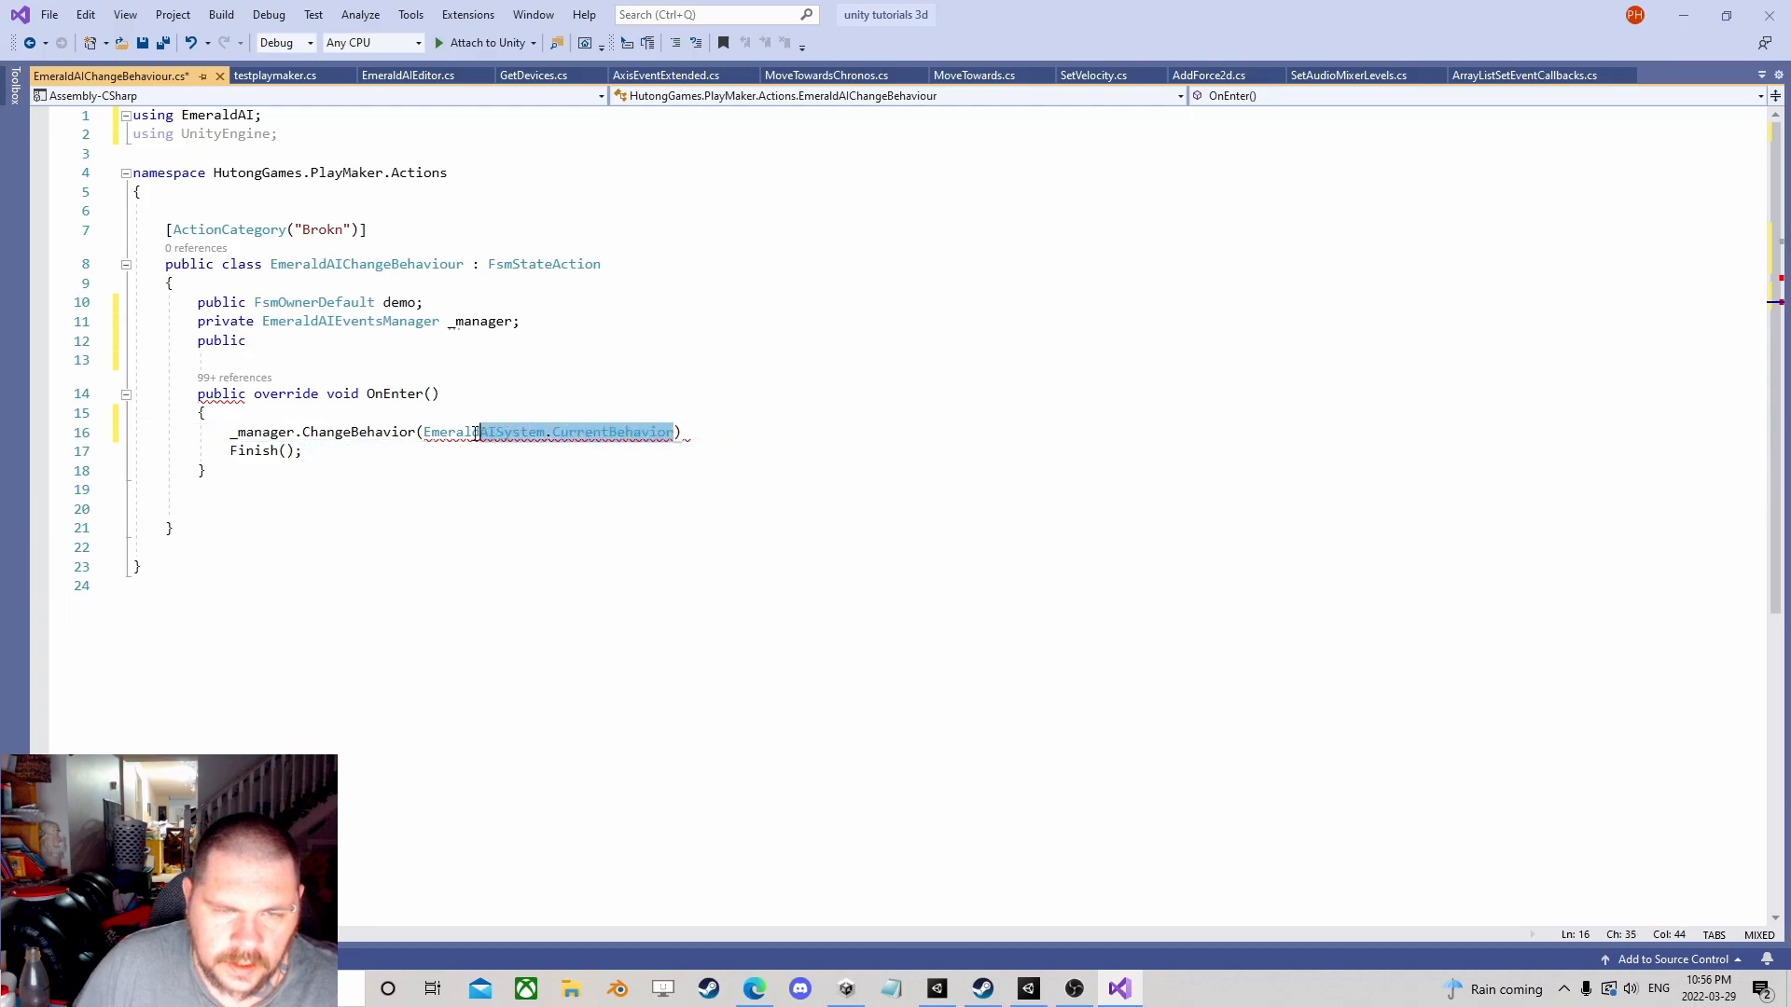
# Step: Declare a public FsmEnum Behaviour field and leave a blank line above it
pyautogui.click(291, 343)
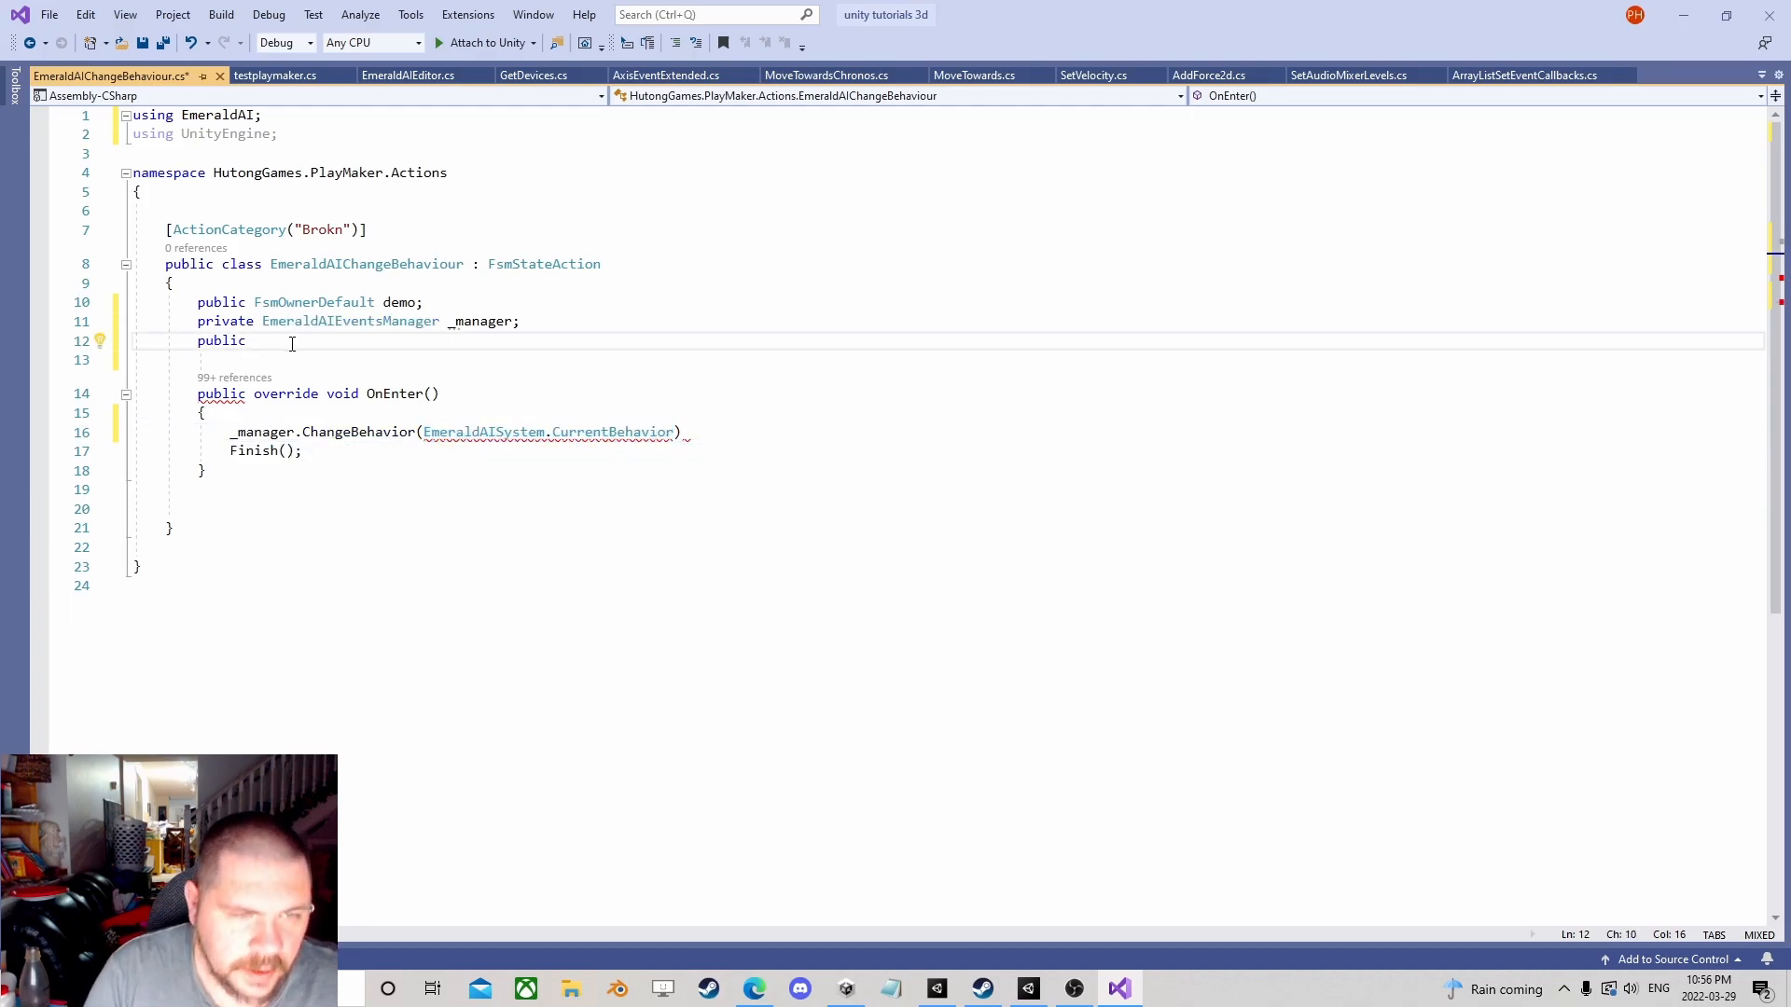
pyautogui.write('fsmen')
pyautogui.press('Tab')
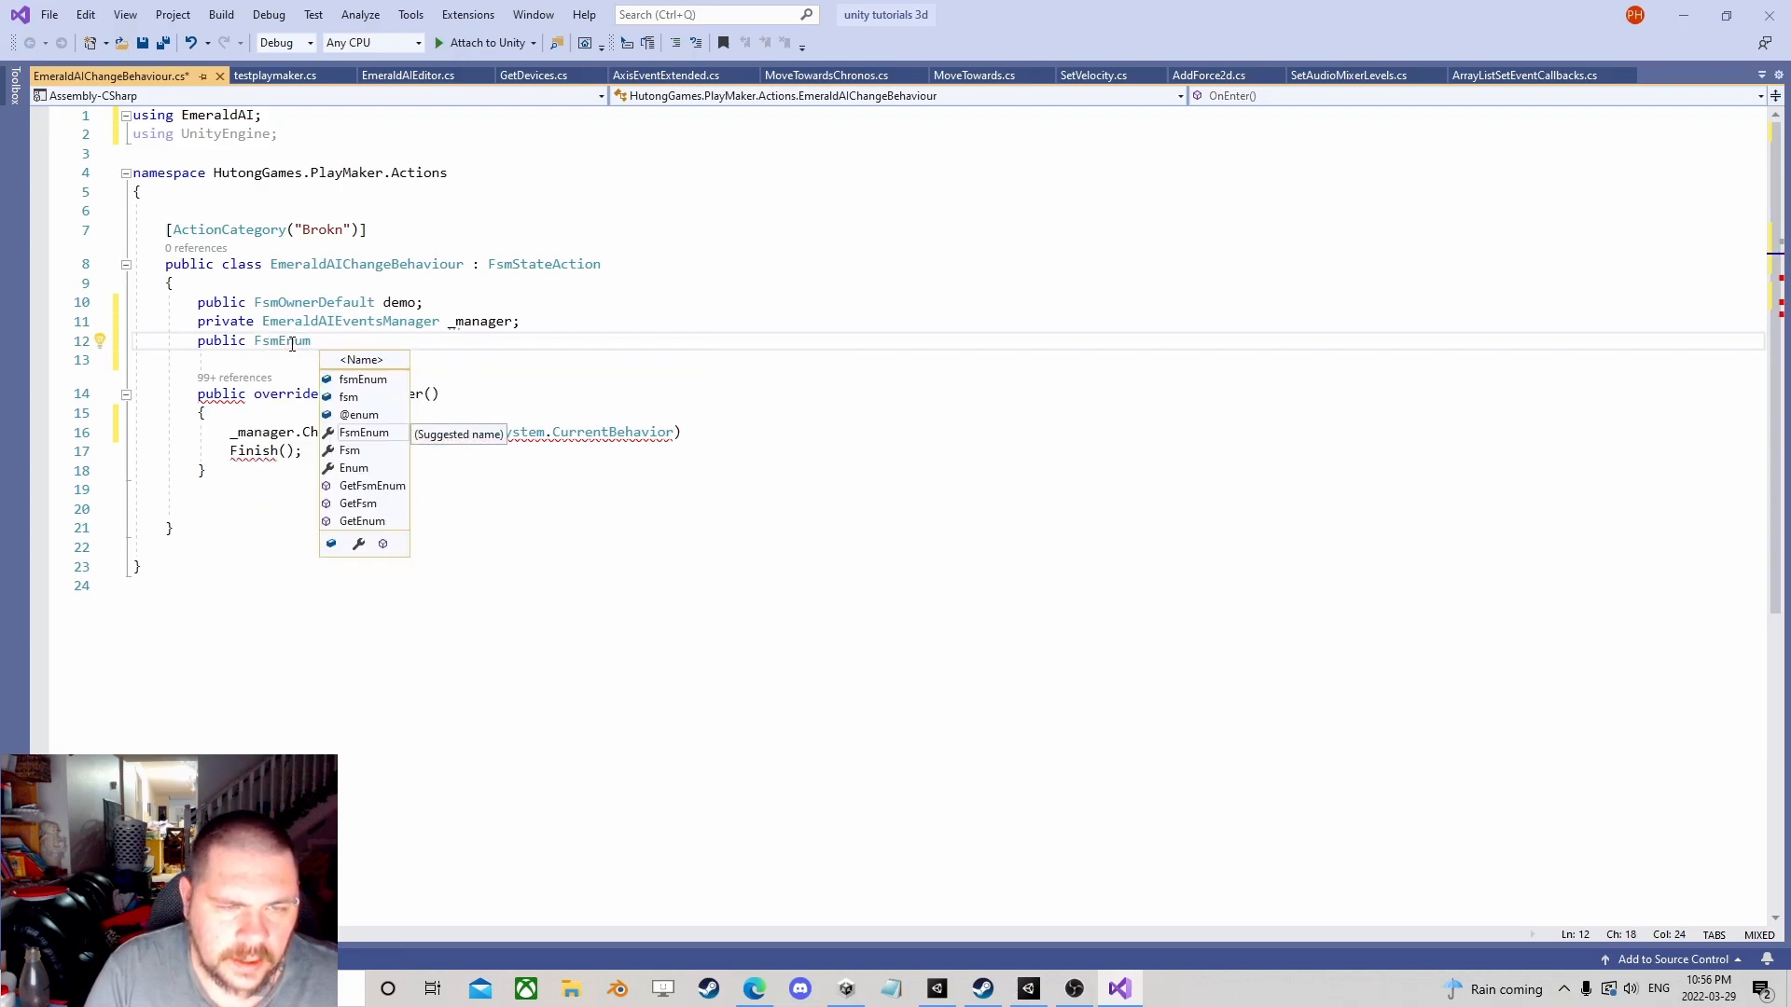
pyautogui.write('Behavio')
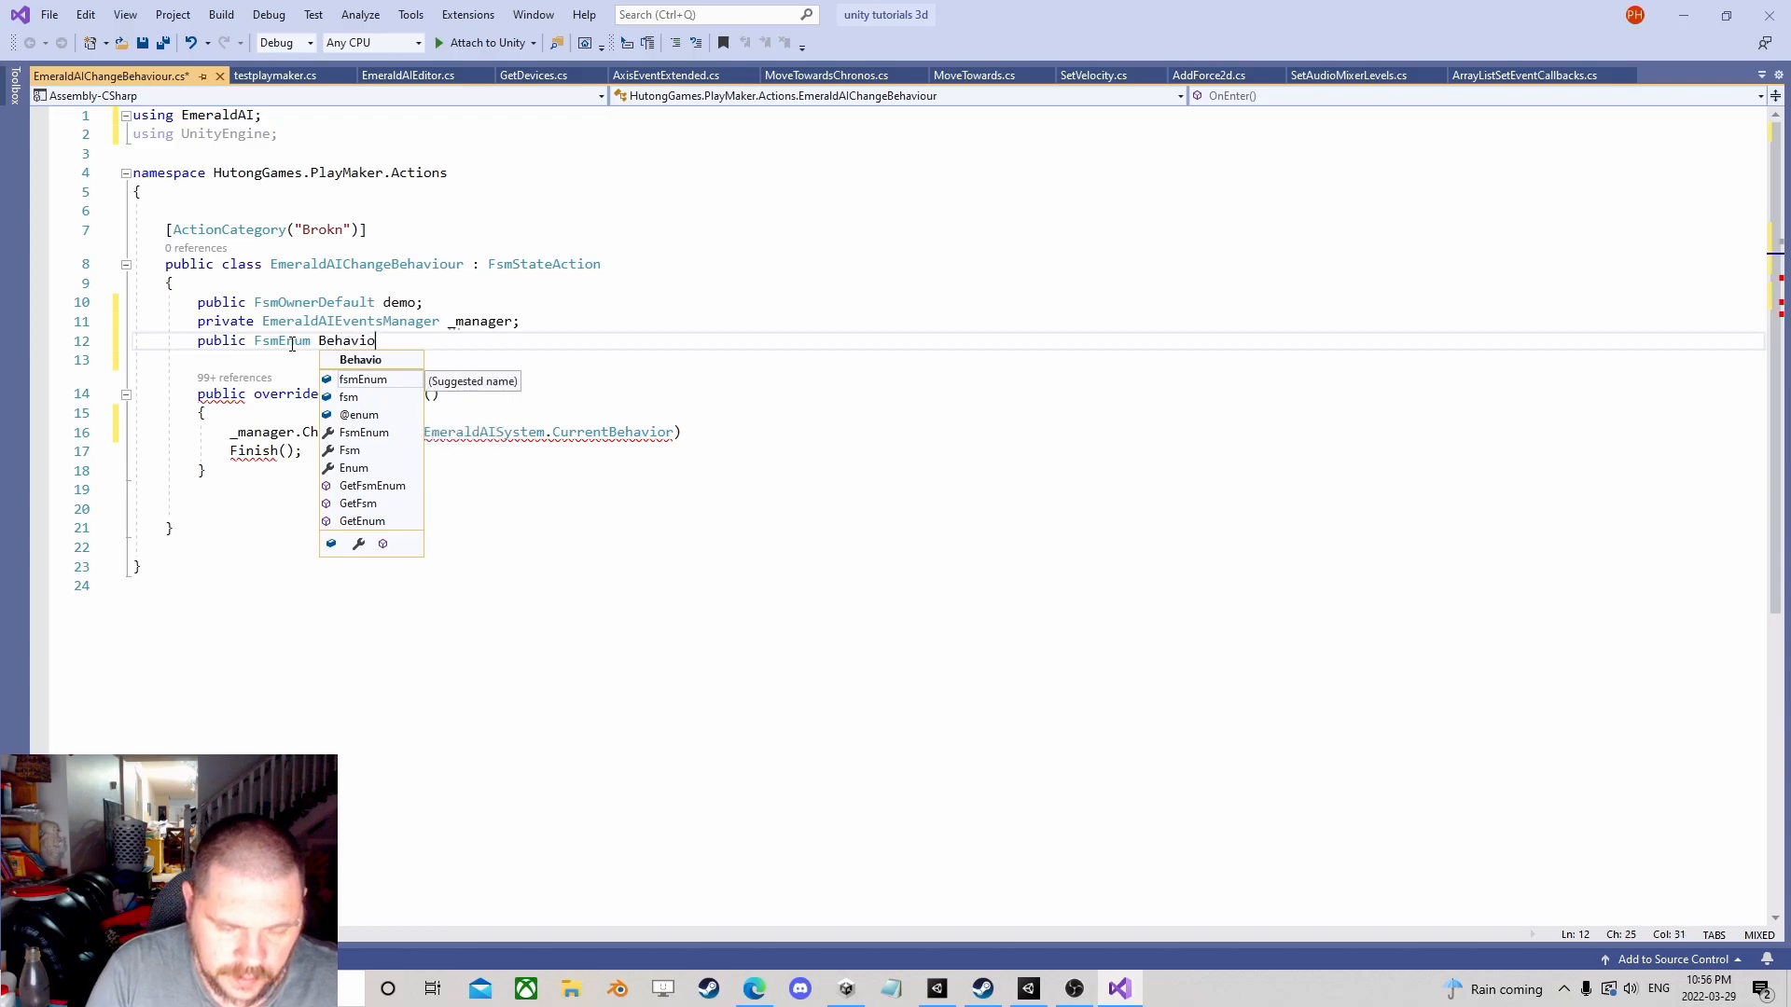
pyautogui.write('ur;')
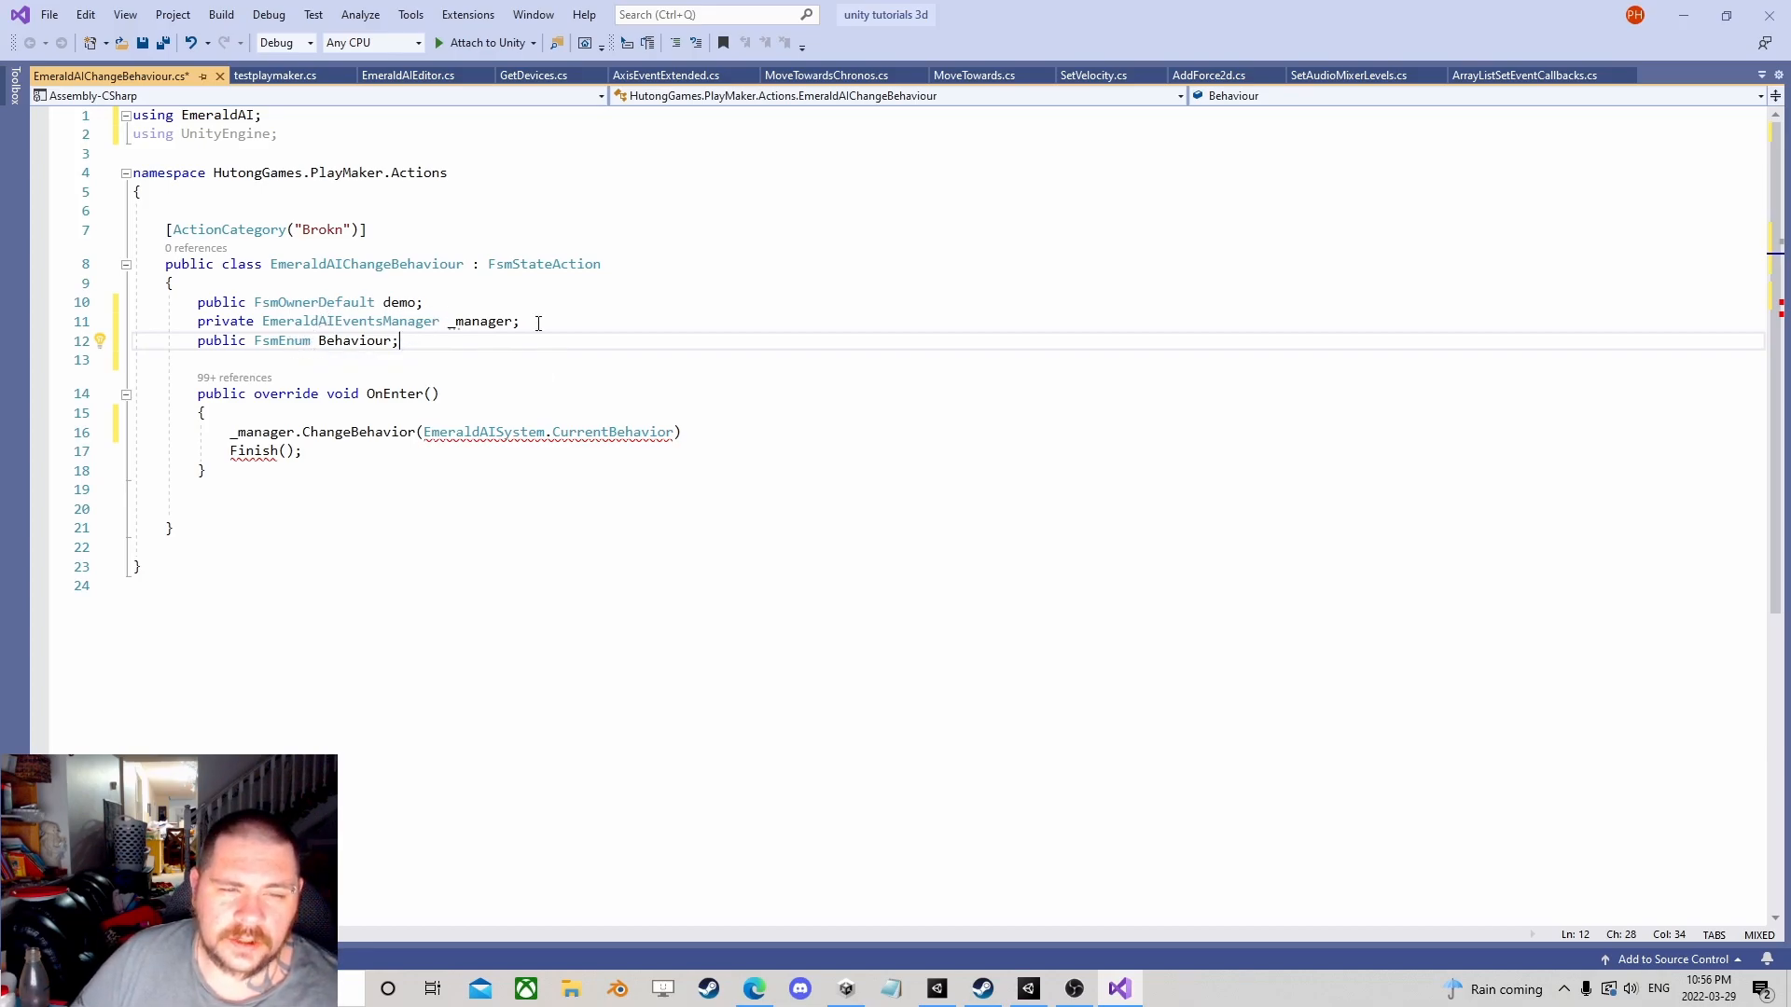
pyautogui.press('Home')
pyautogui.press('Return')
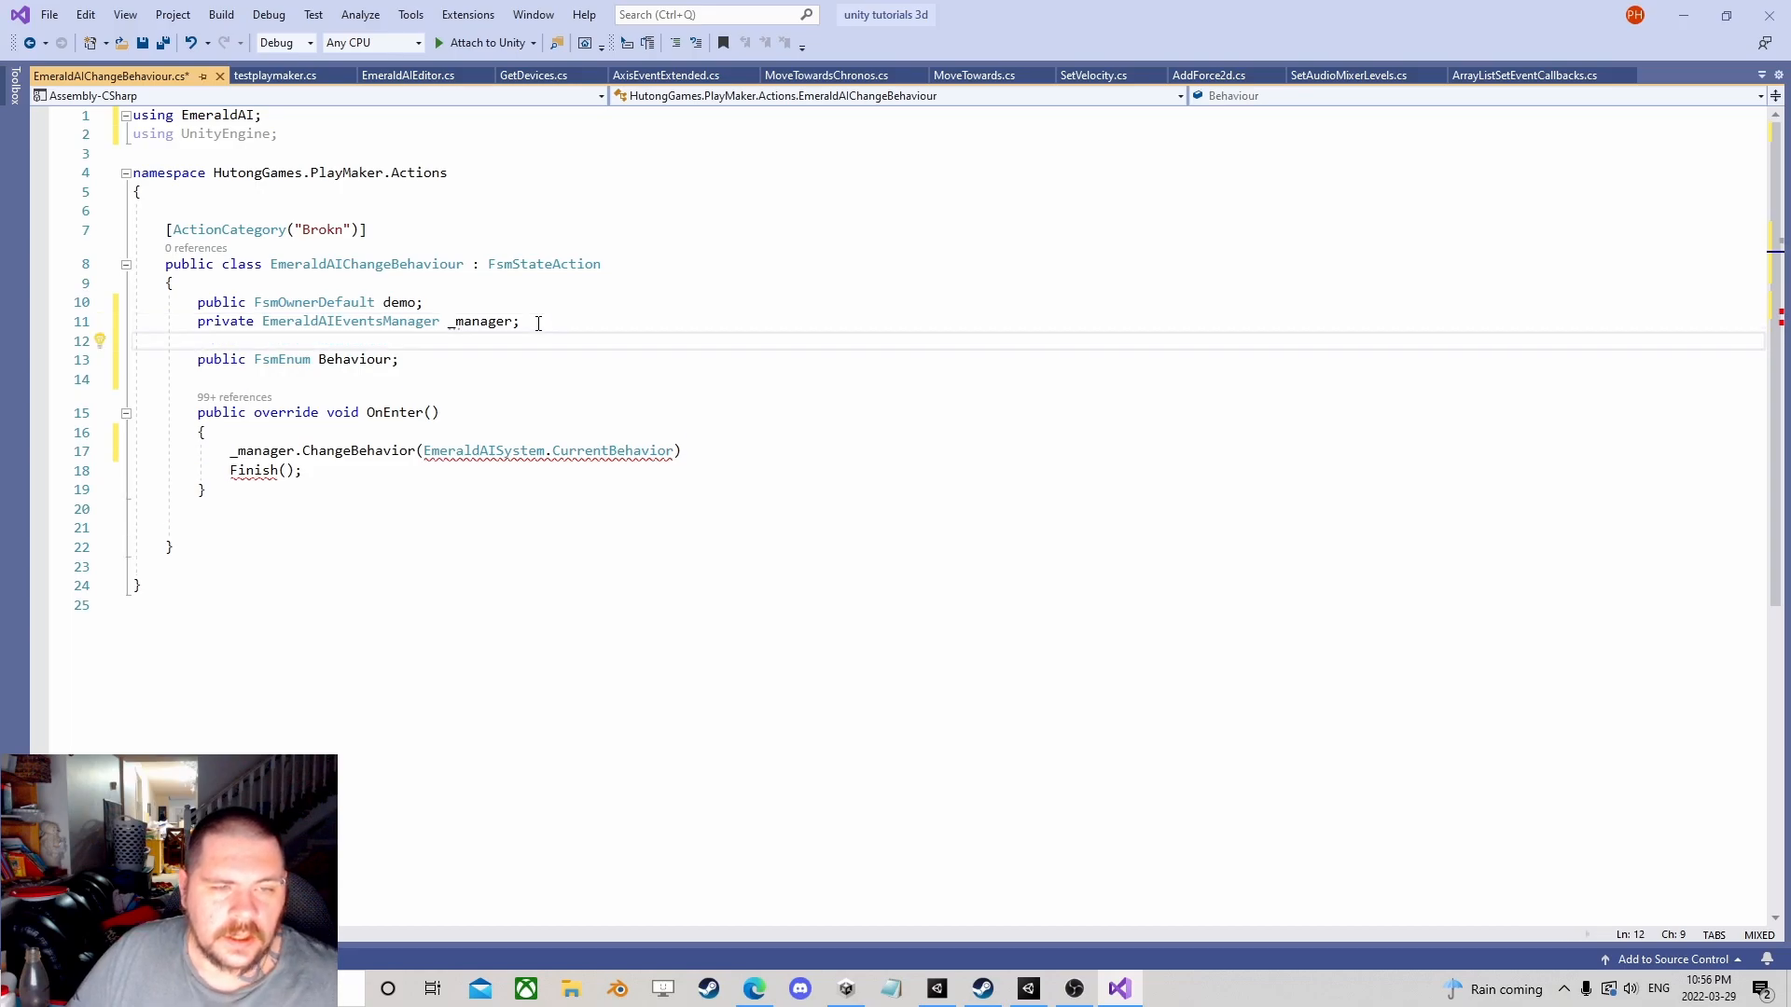
pyautogui.write('[')
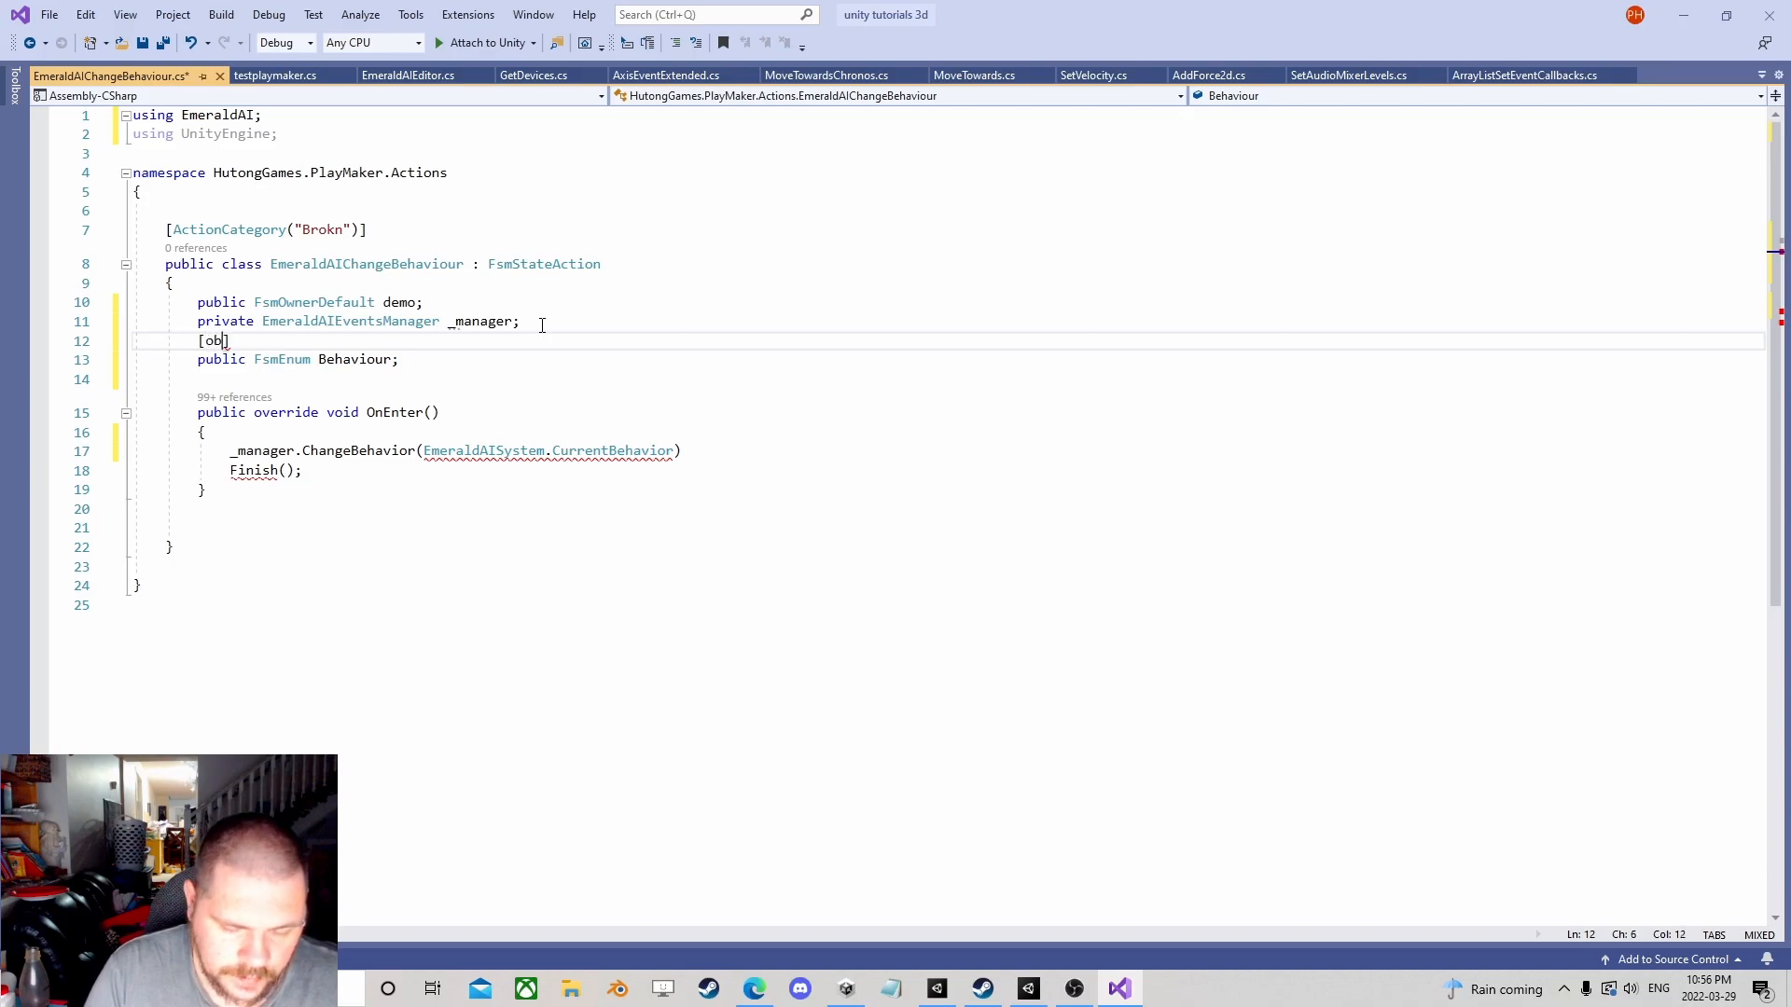
pyautogui.write('Obje')
# Step: Add [ObjectType(typeof(EmeraldAISystem.CurrentBehavior))] above Behaviour and delete OnEnter's ChangeBehavior call
pyautogui.press('Tab')
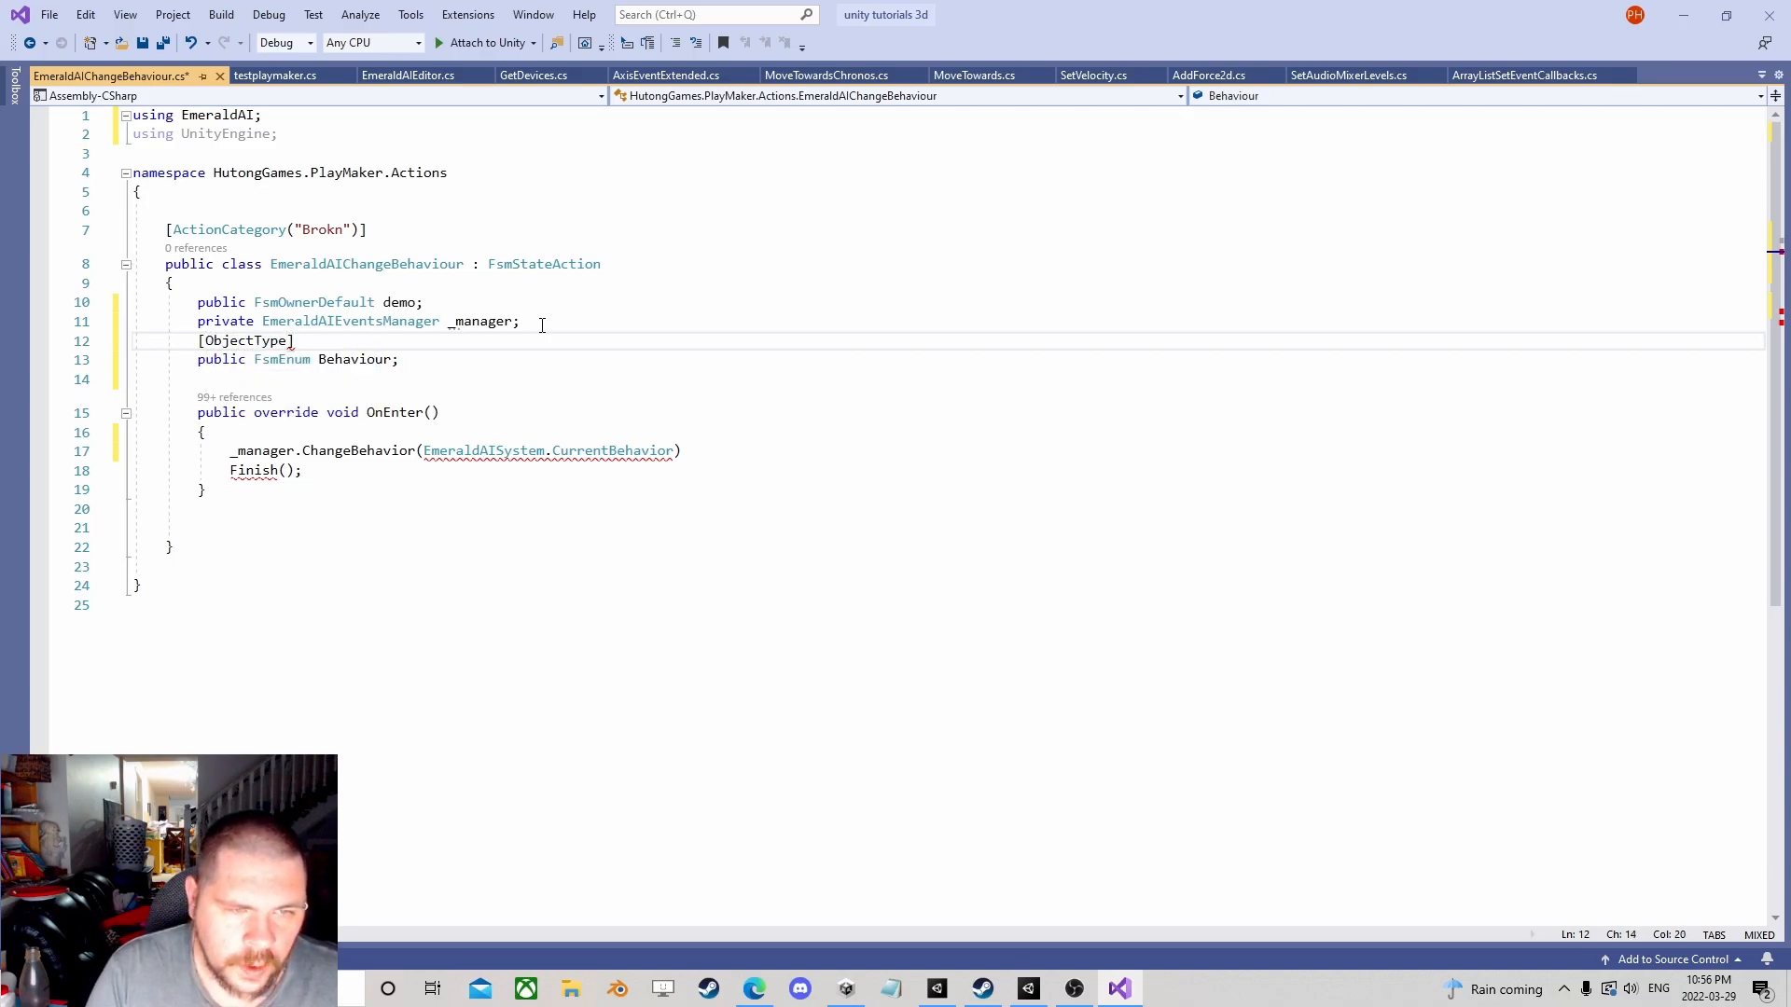
pyautogui.write('(')
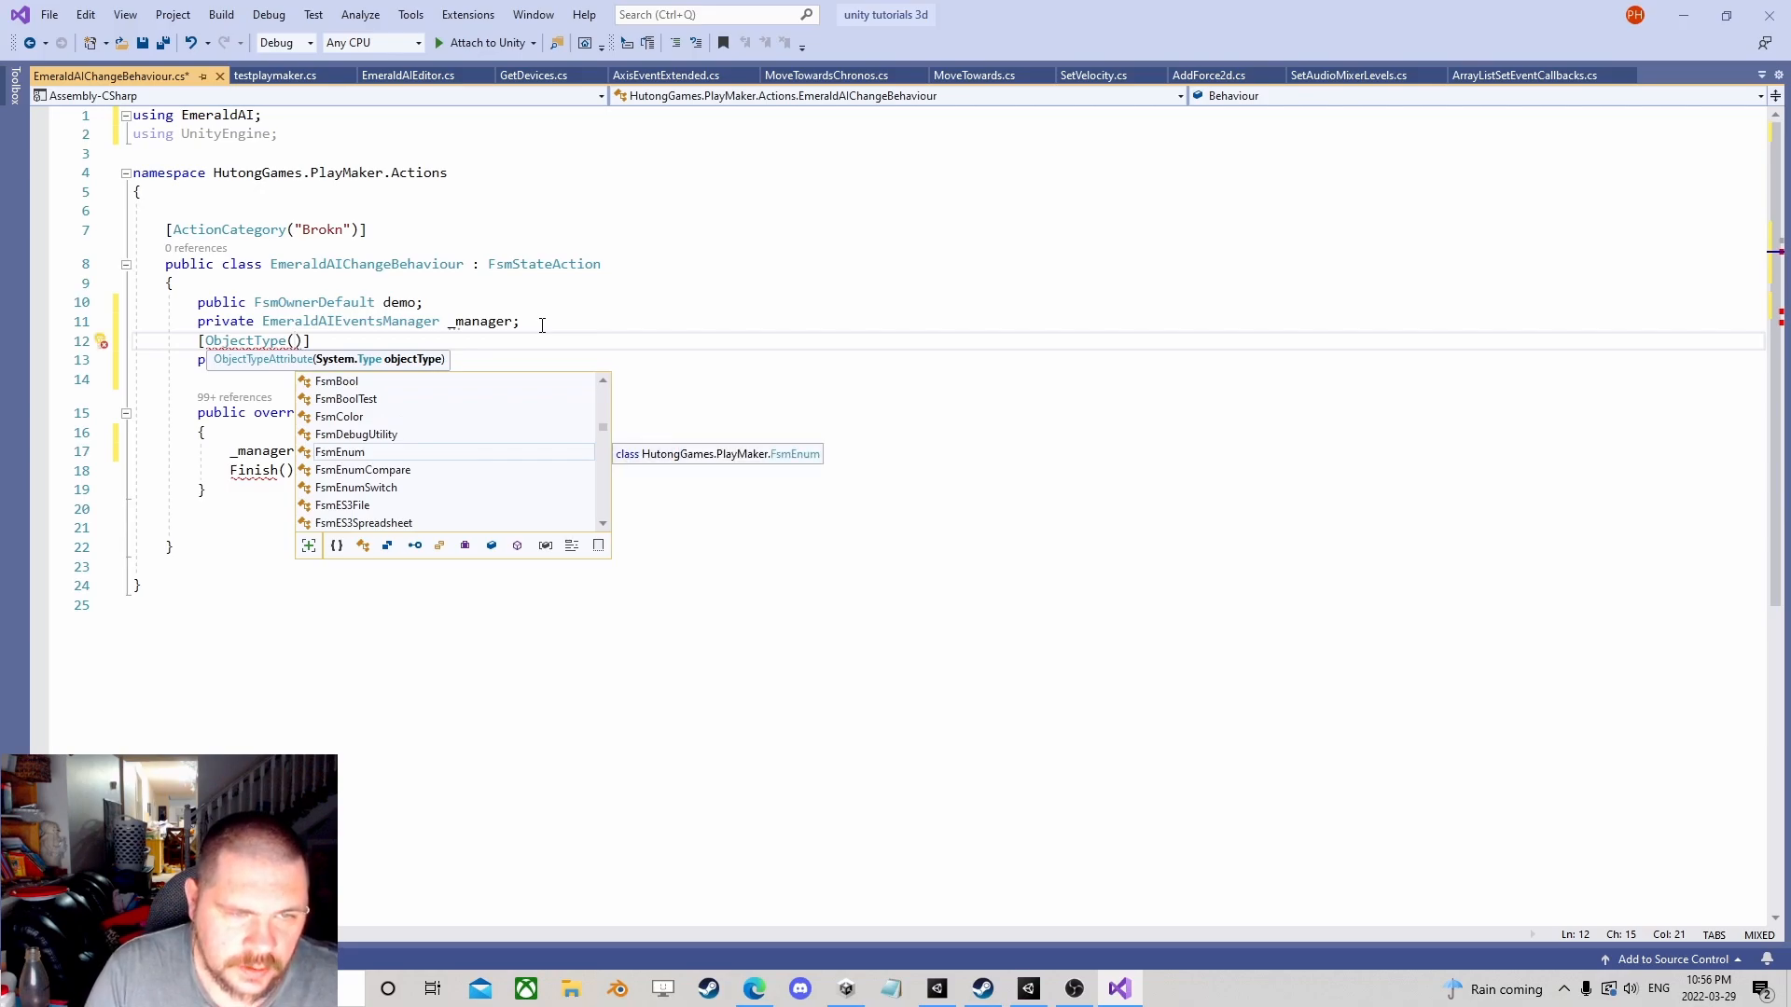
pyautogui.write('ty')
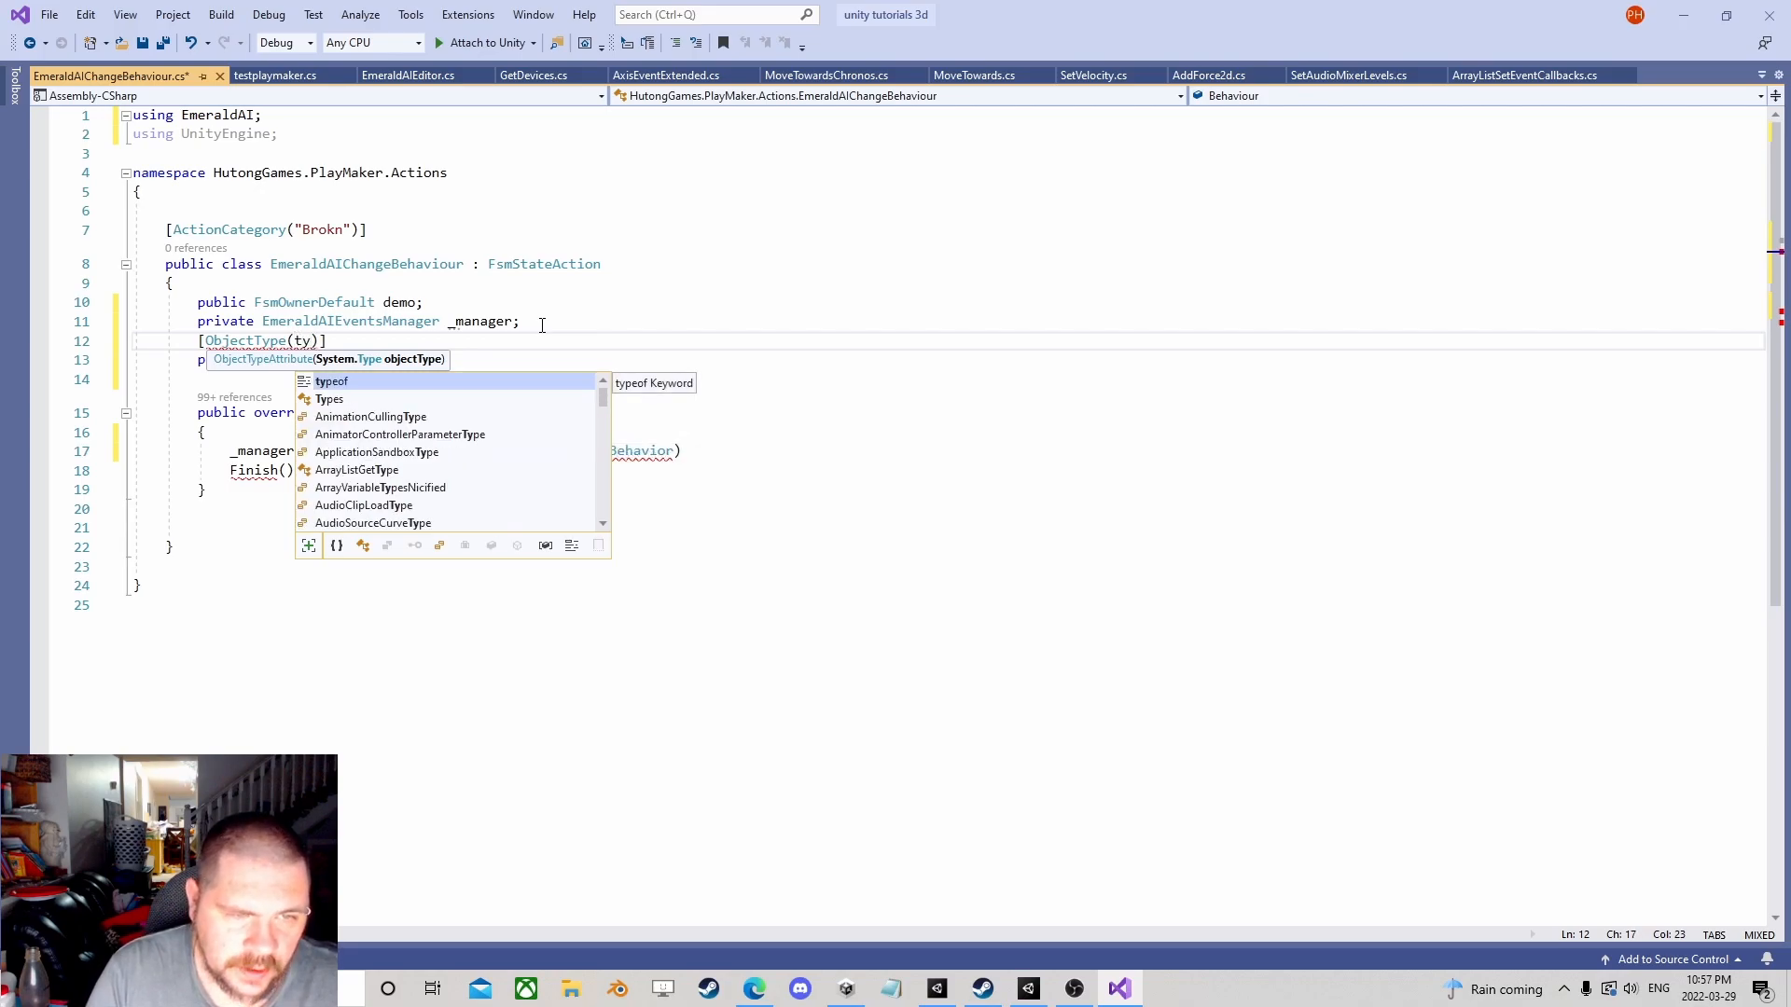
pyautogui.press('Tab')
pyautogui.write('(')
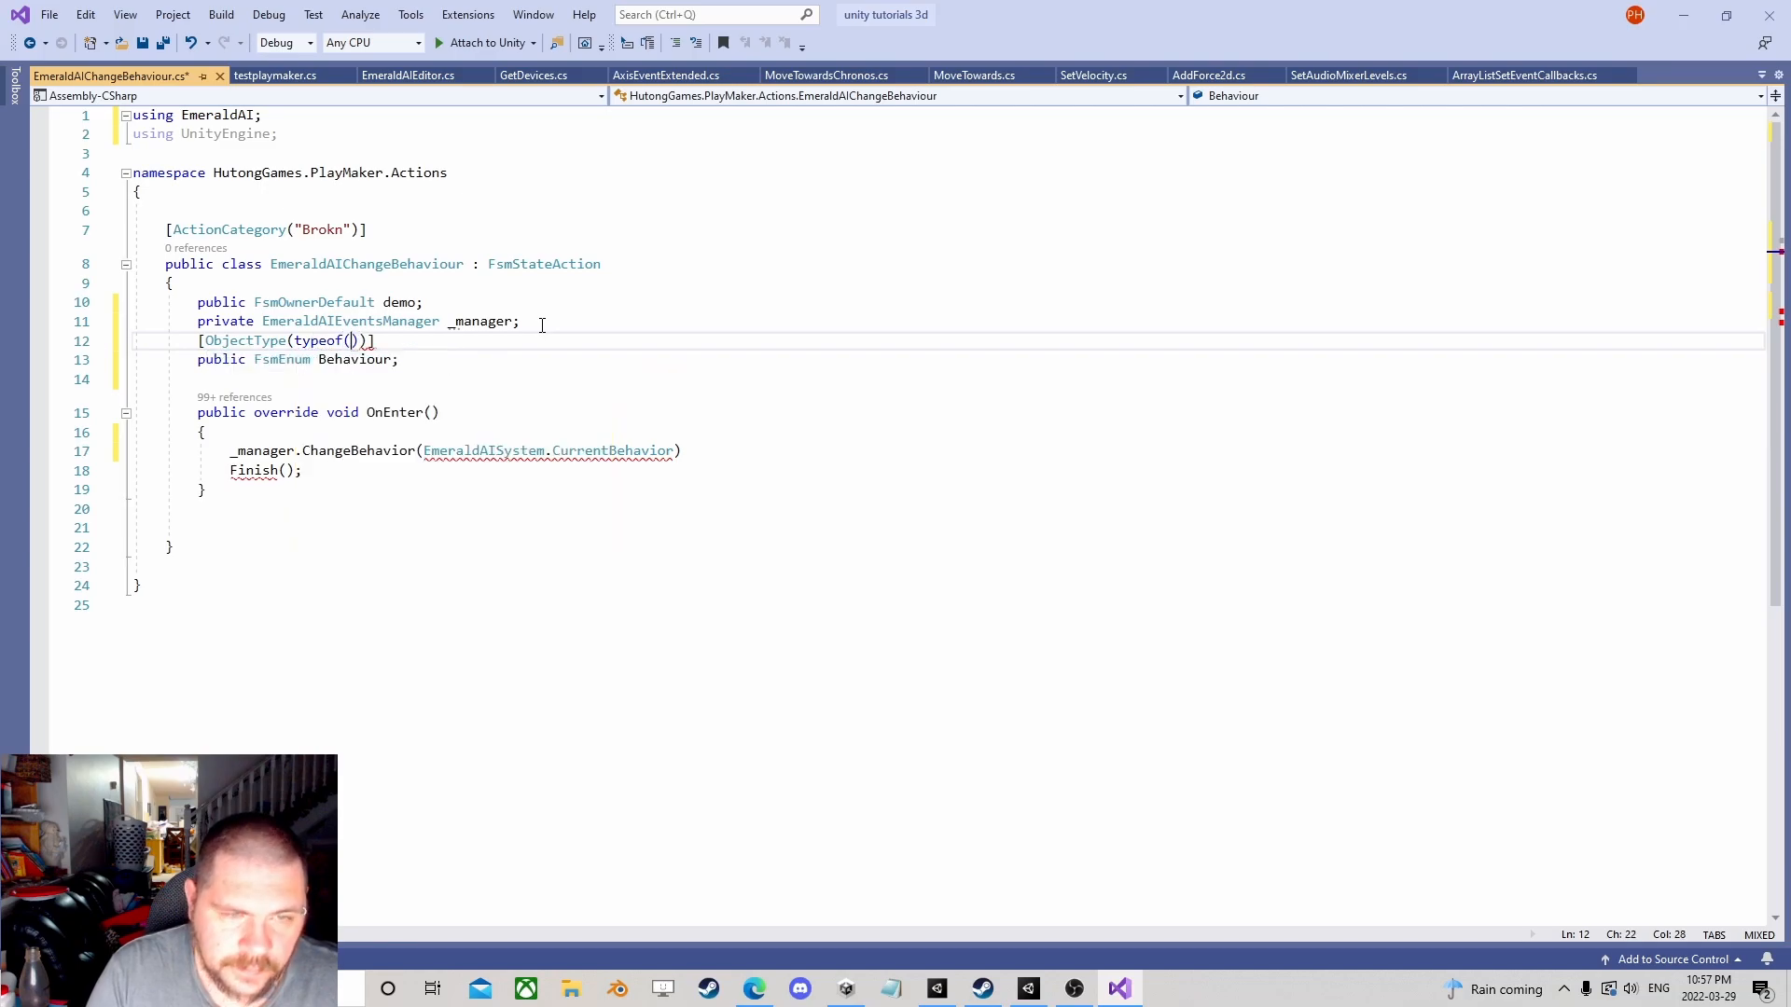
pyautogui.write('EmeraldAISystem.CurrentBehavior')
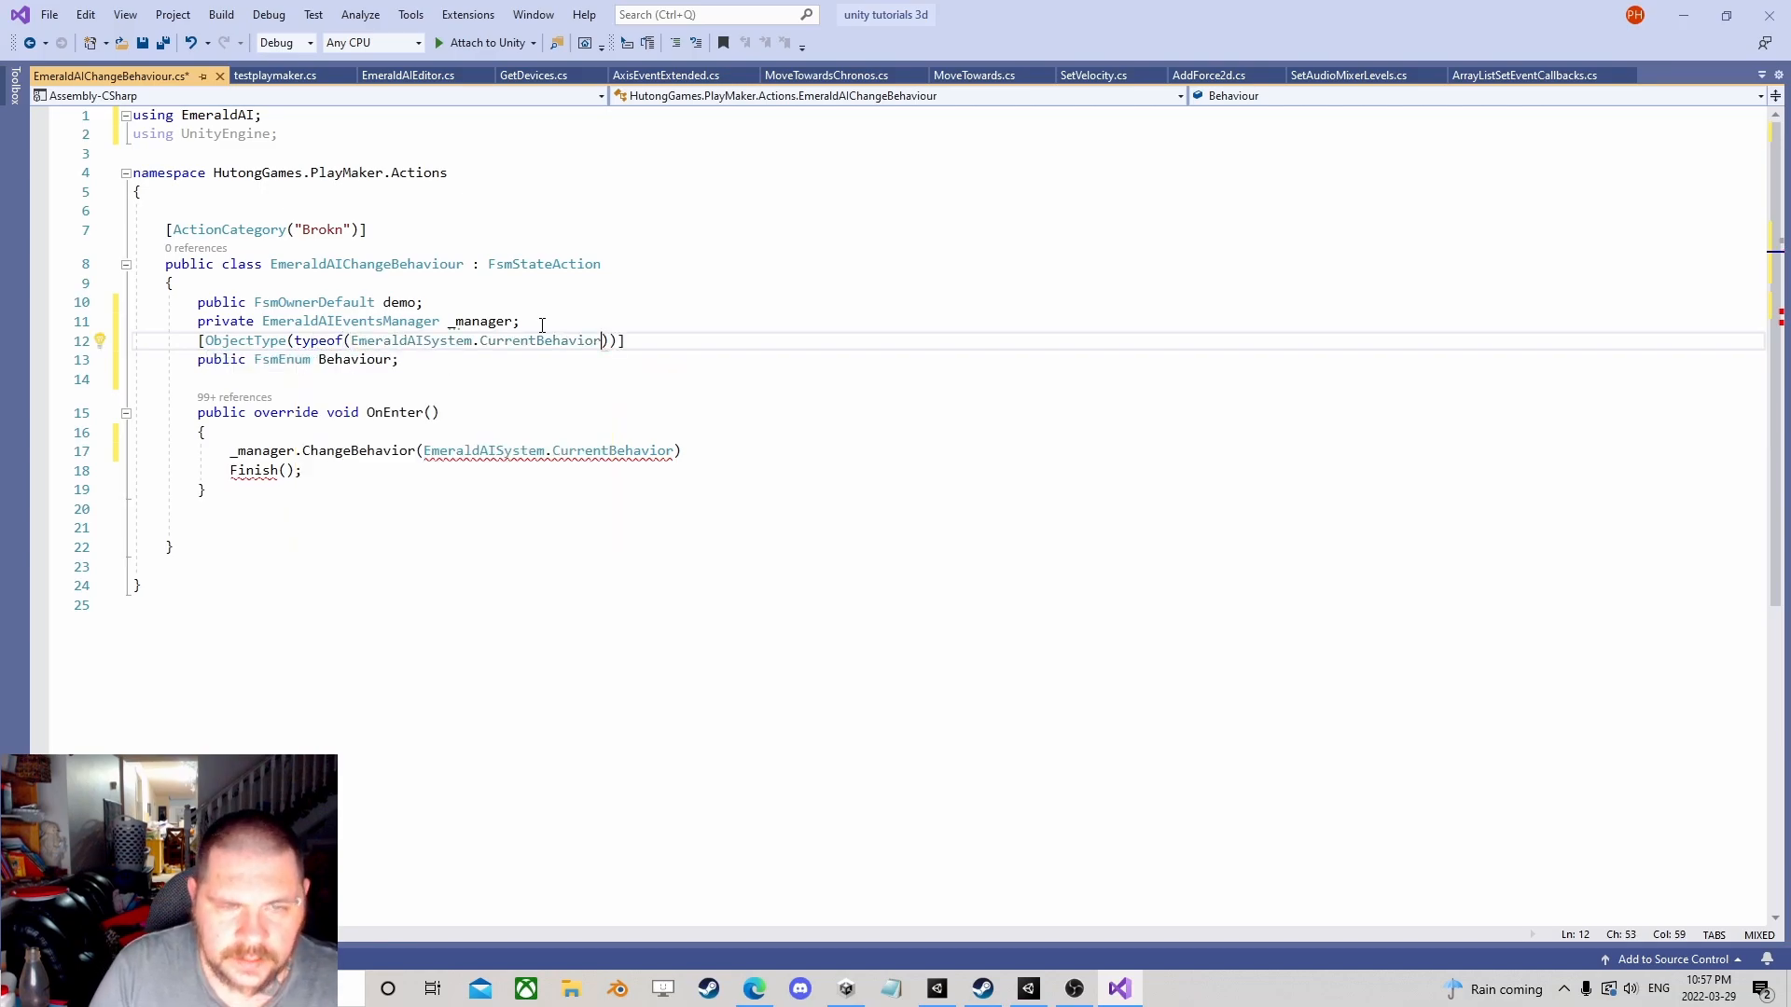
pyautogui.moveTo(685, 451)
pyautogui.mouseDown()
pyautogui.moveTo(249, 470)
pyautogui.moveTo(230, 451)
pyautogui.mouseUp()
pyautogui.press('Delete')
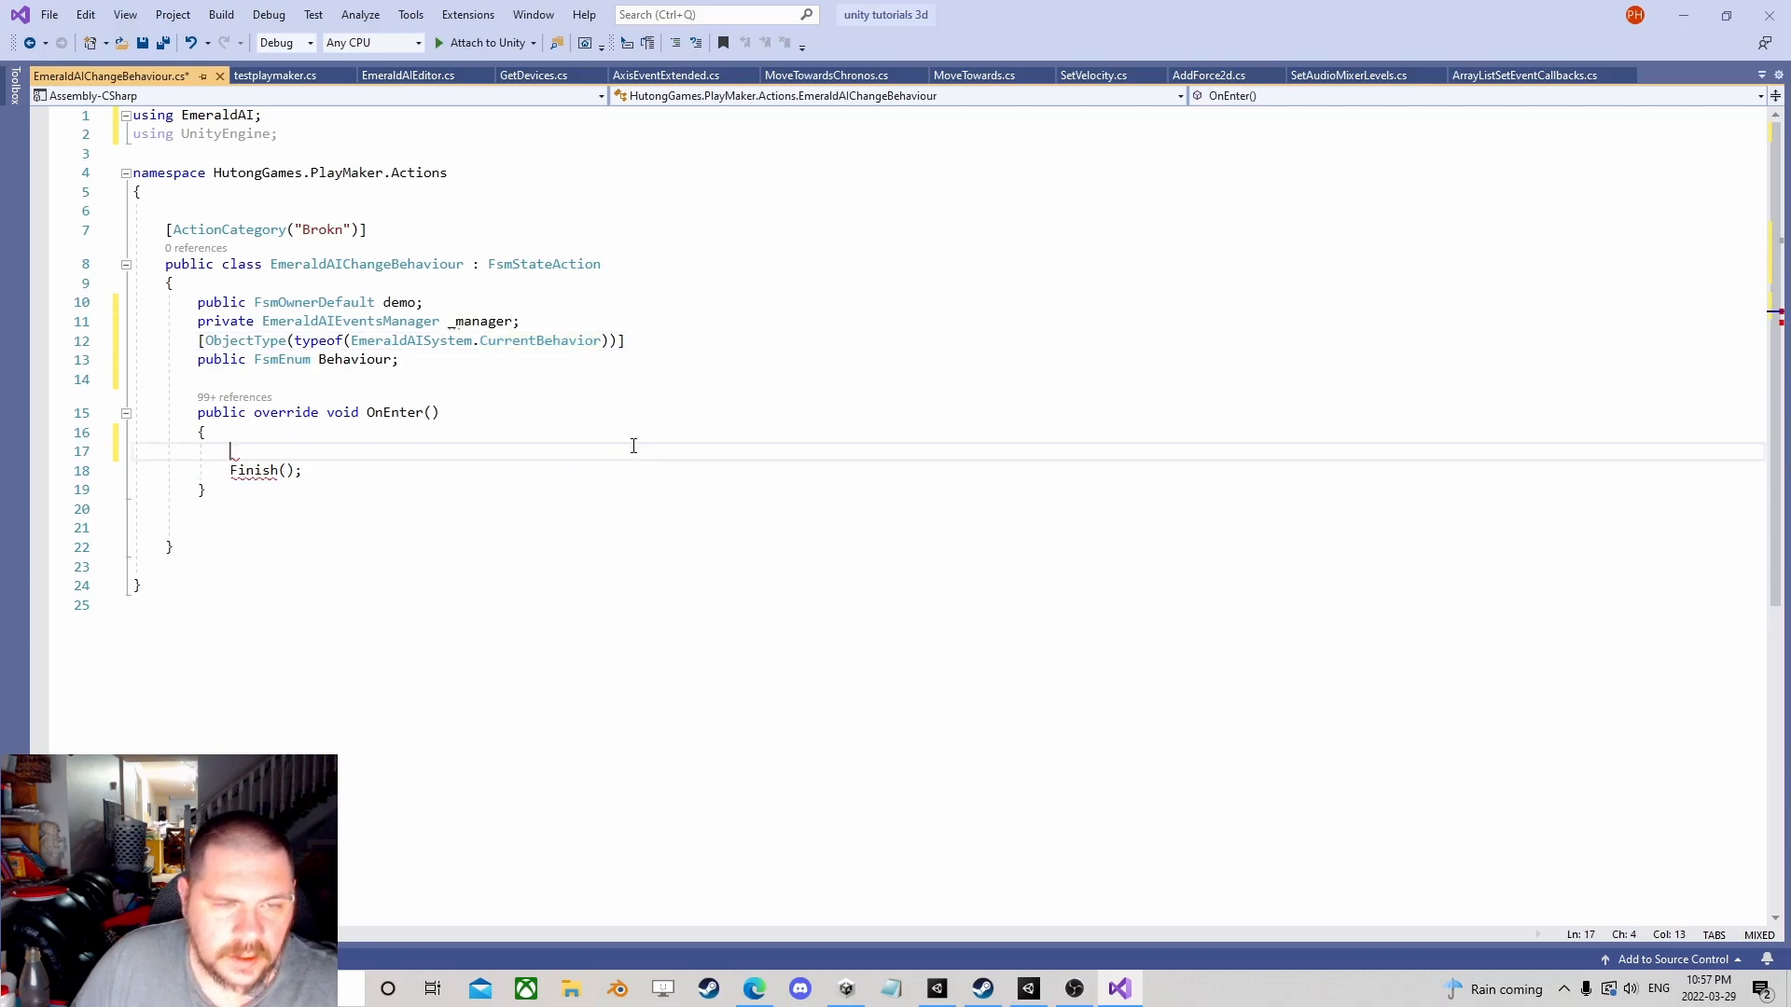
# Step: Review the Behaviour field and select EmeraldAISystem.CurrentBehavior in its attribute
pyautogui.click(335, 359)
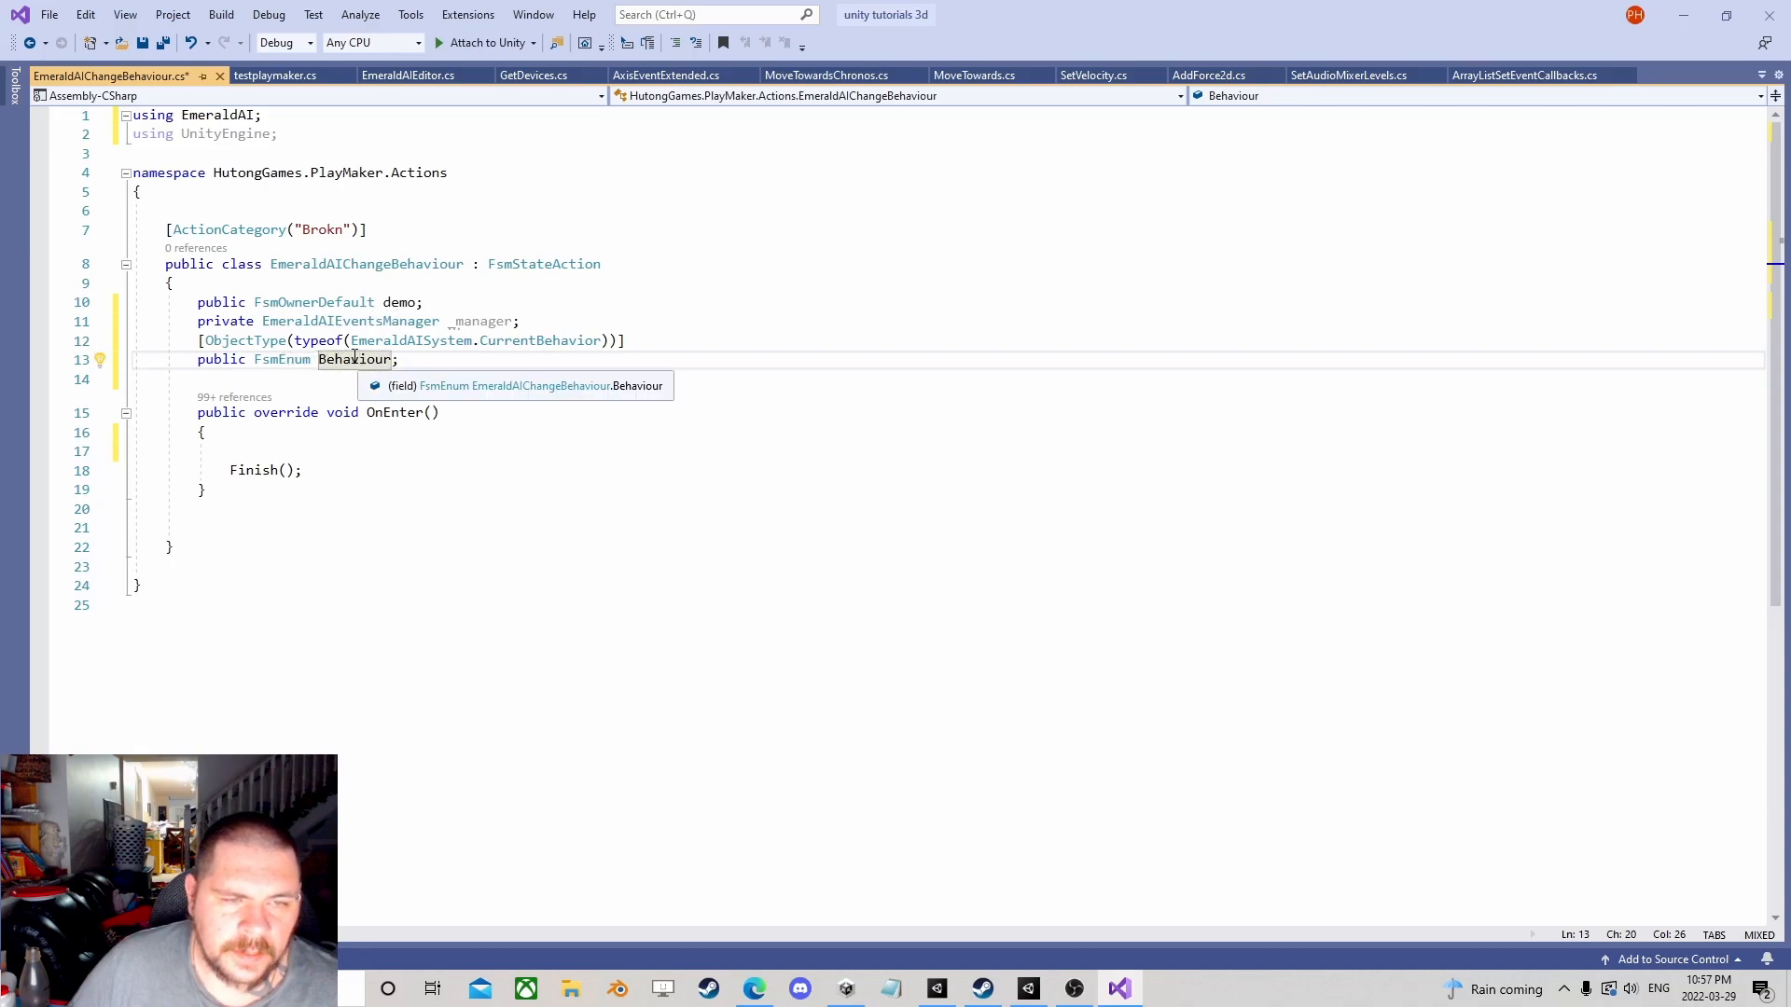
pyautogui.click(605, 340)
pyautogui.moveTo(604, 339); pyautogui.dragTo(353, 342)
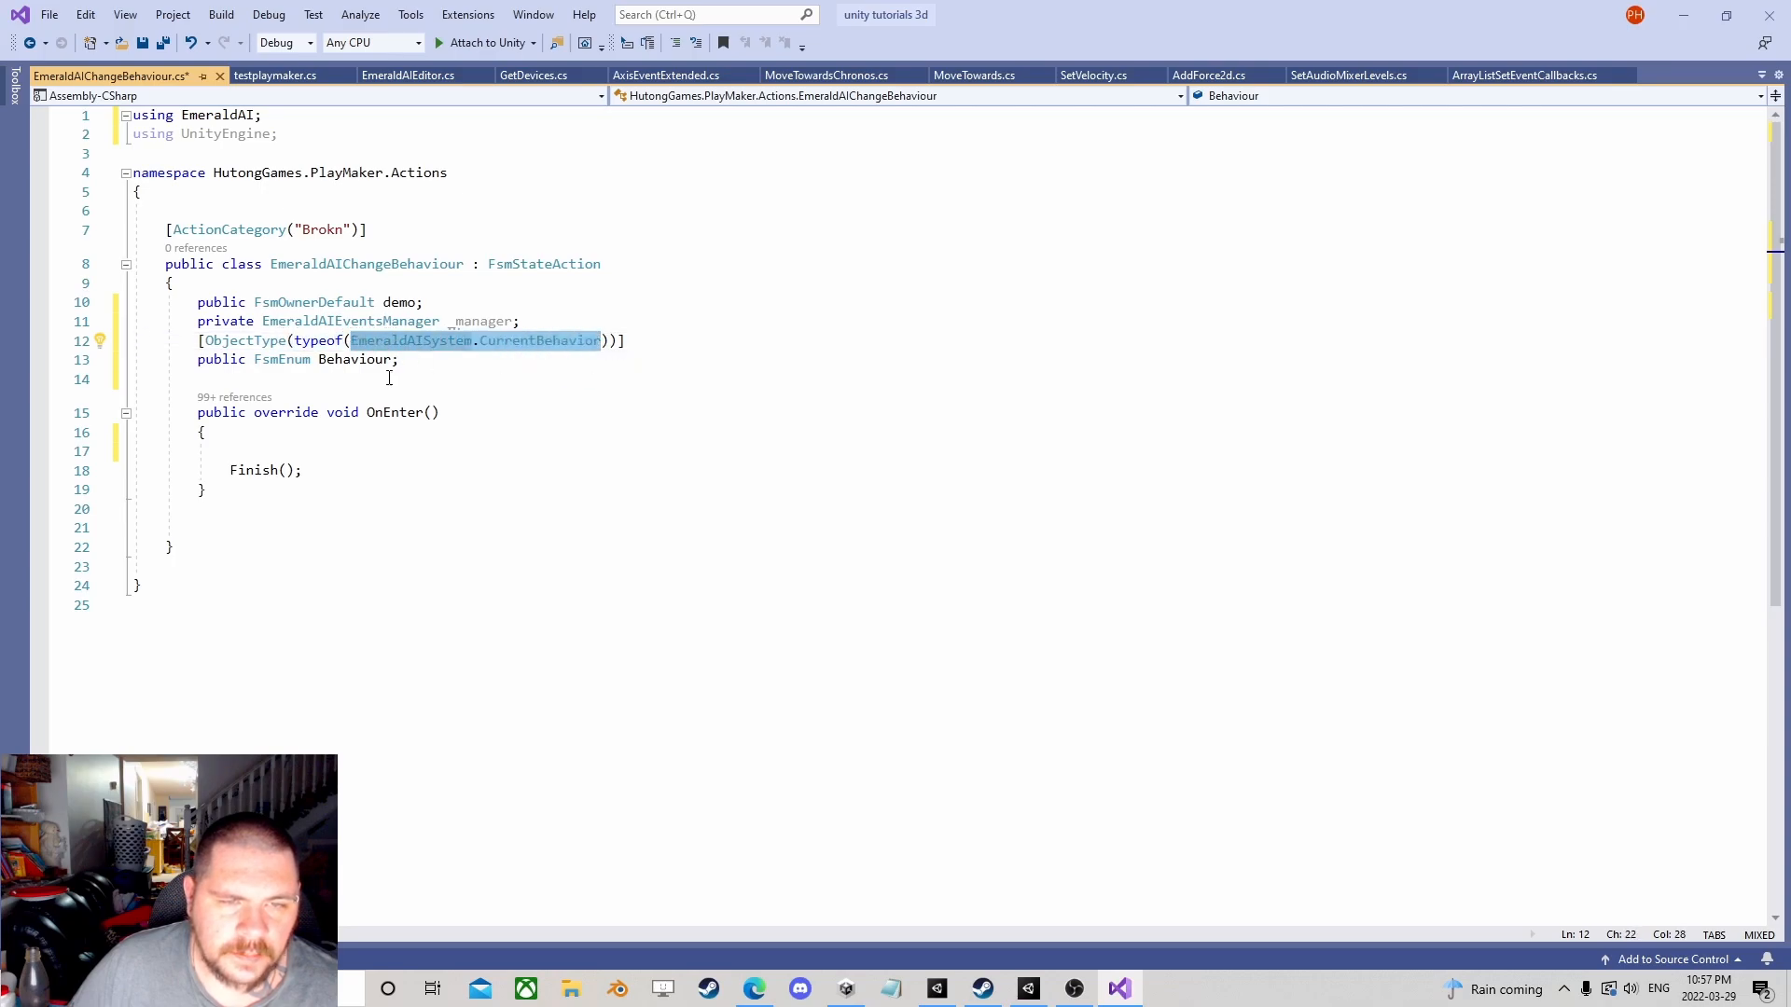
pyautogui.click(431, 360)
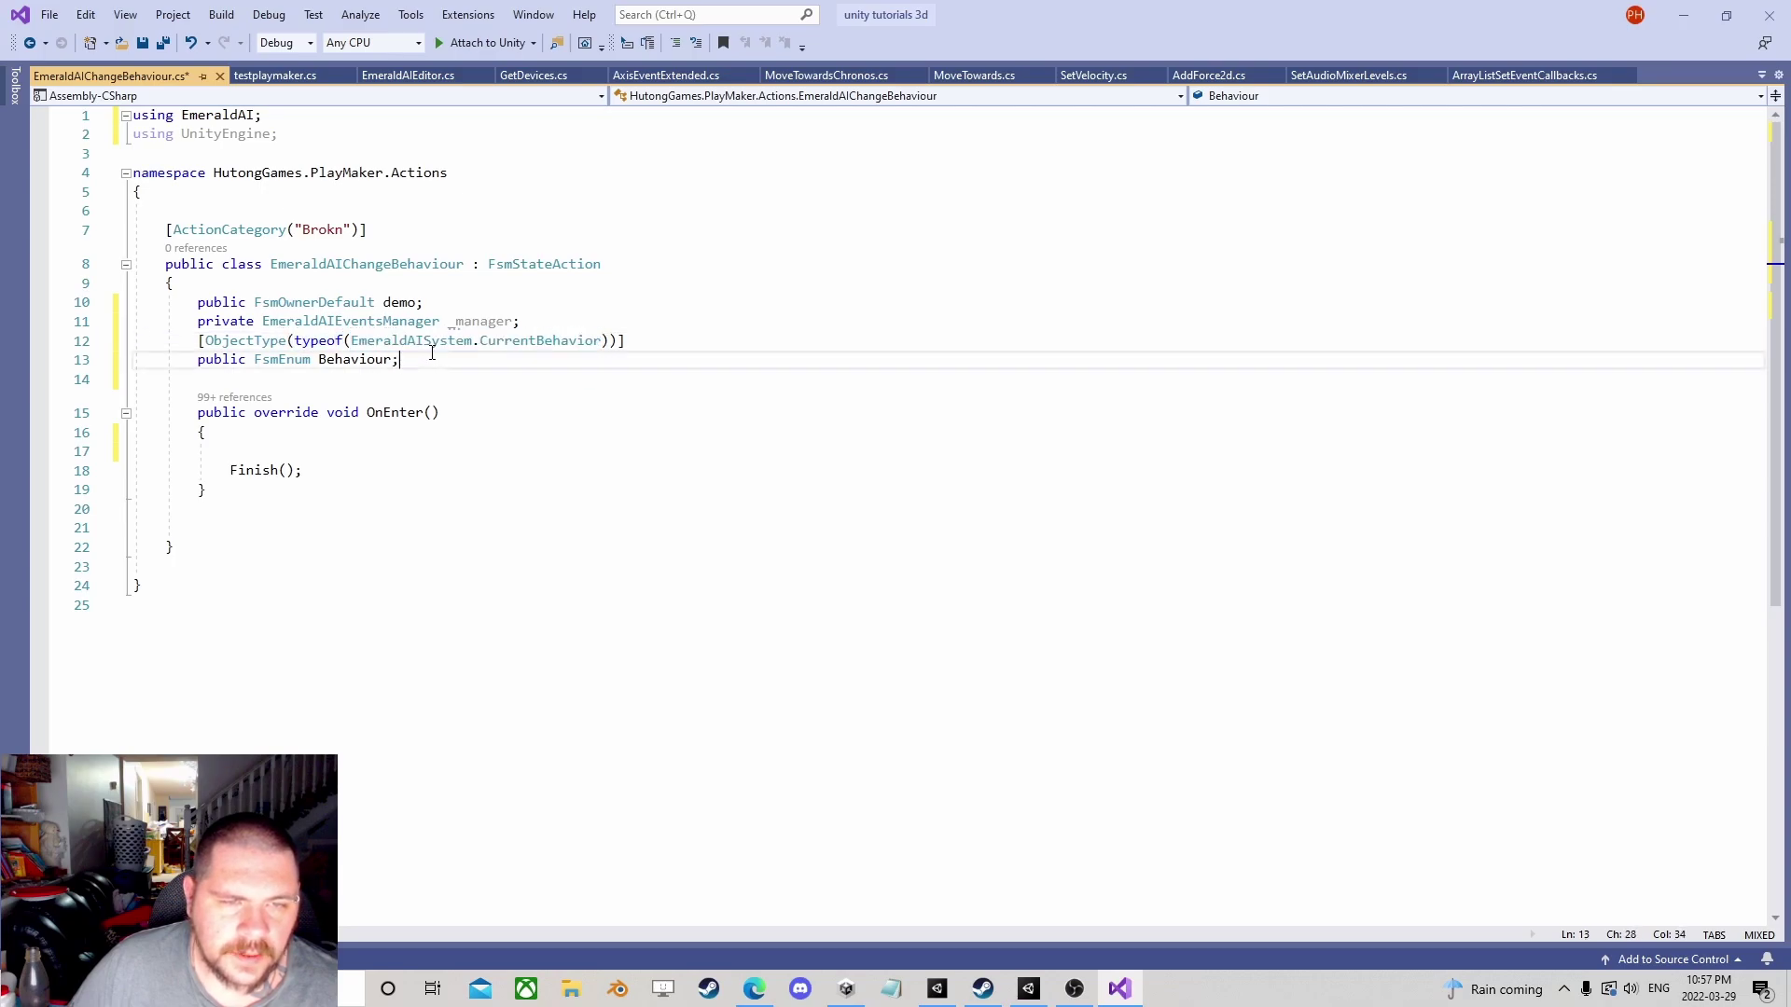
# Step: Select the EmeraldAIEventsManager type name, then start a '_manager =' assignment in OnEnter
pyautogui.click(276, 451)
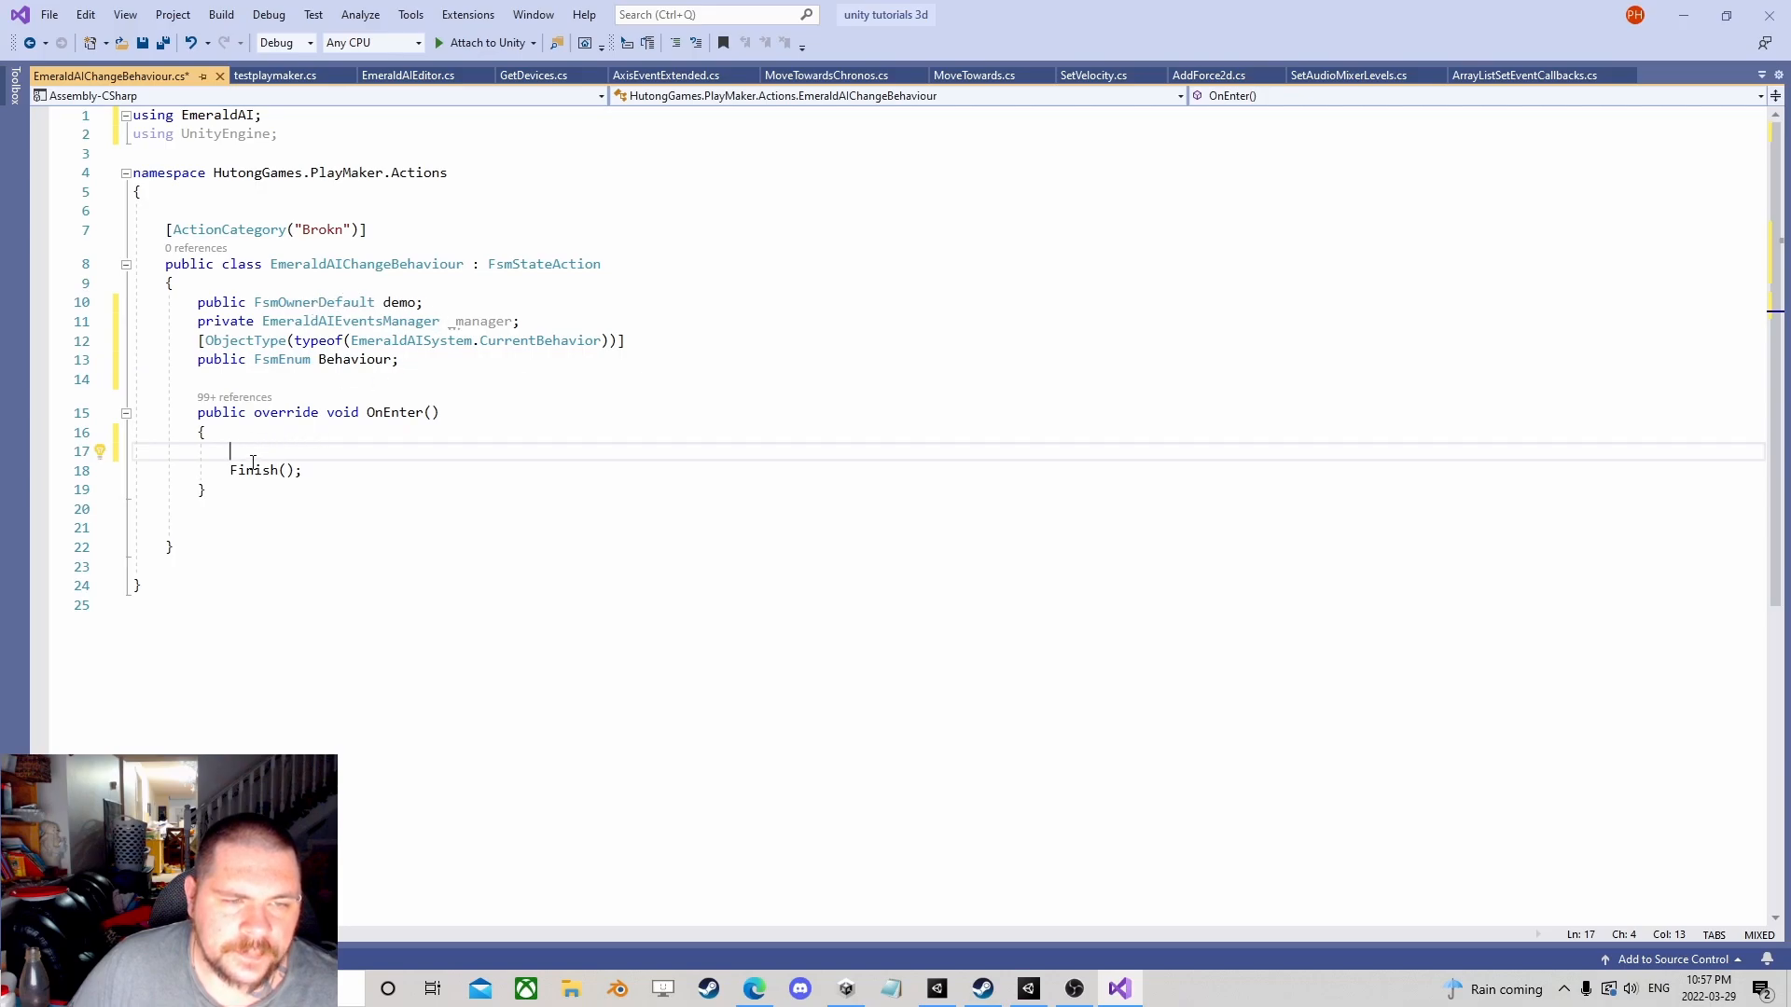
pyautogui.moveTo(440, 323); pyautogui.dragTo(263, 323)
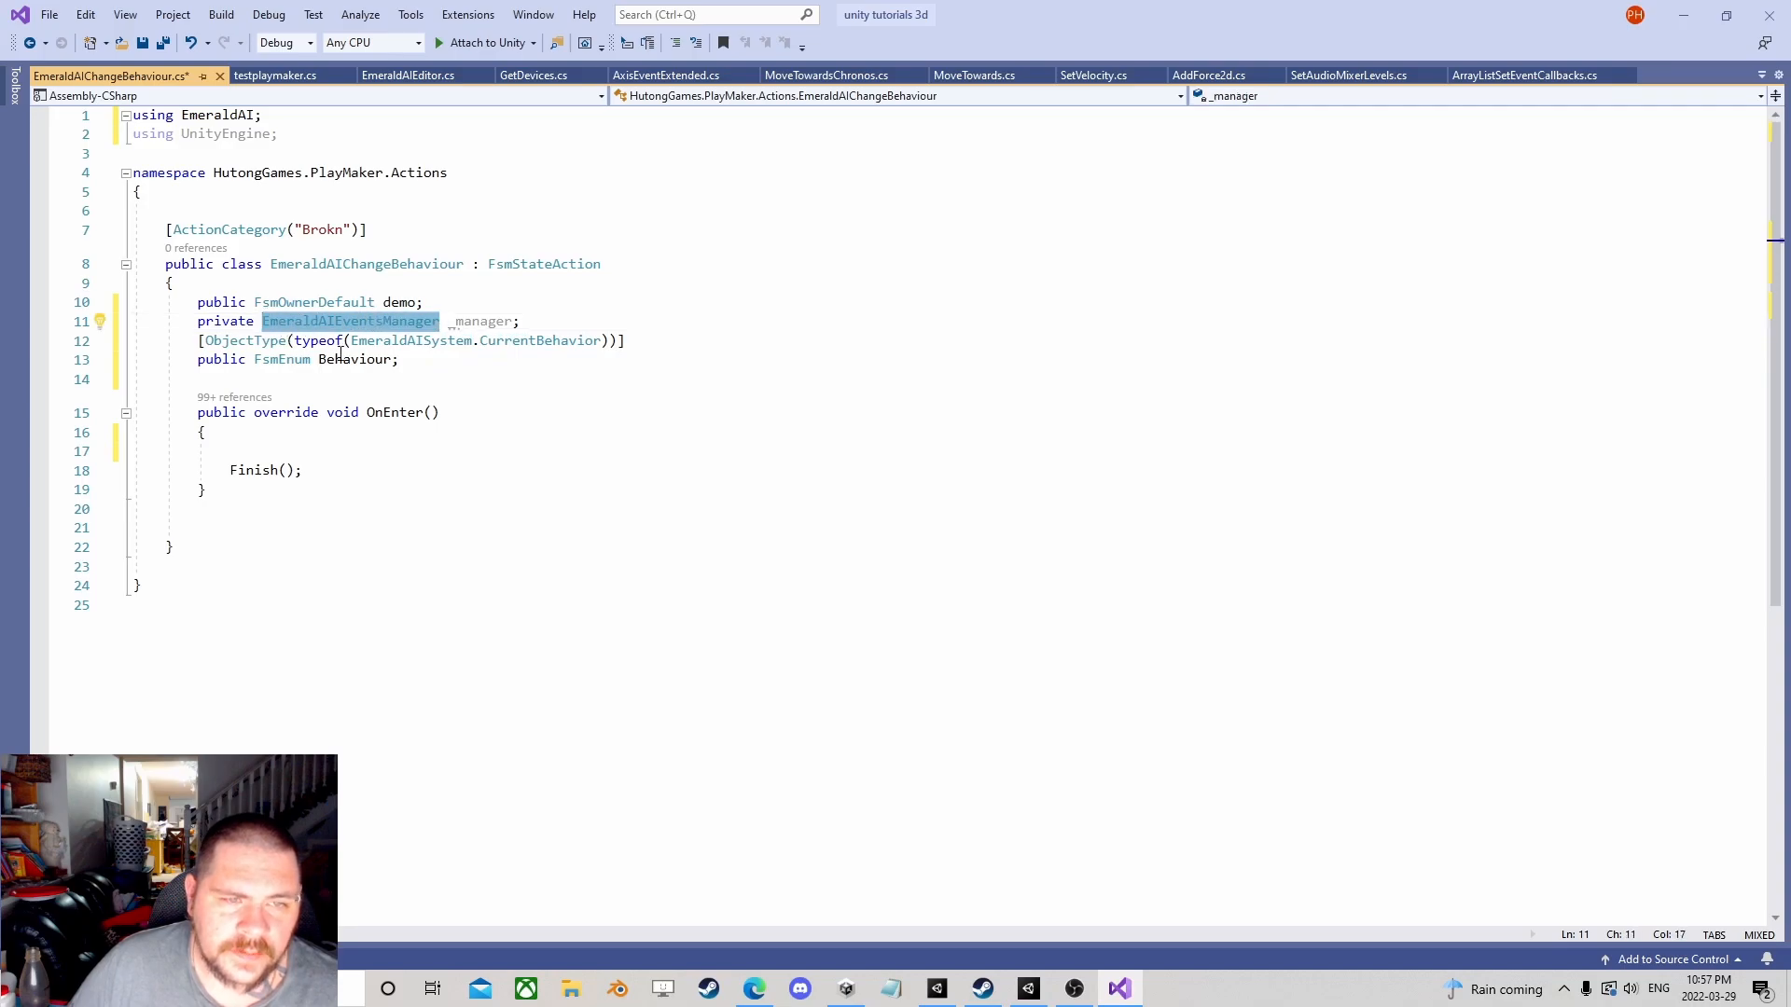
pyautogui.click(260, 444)
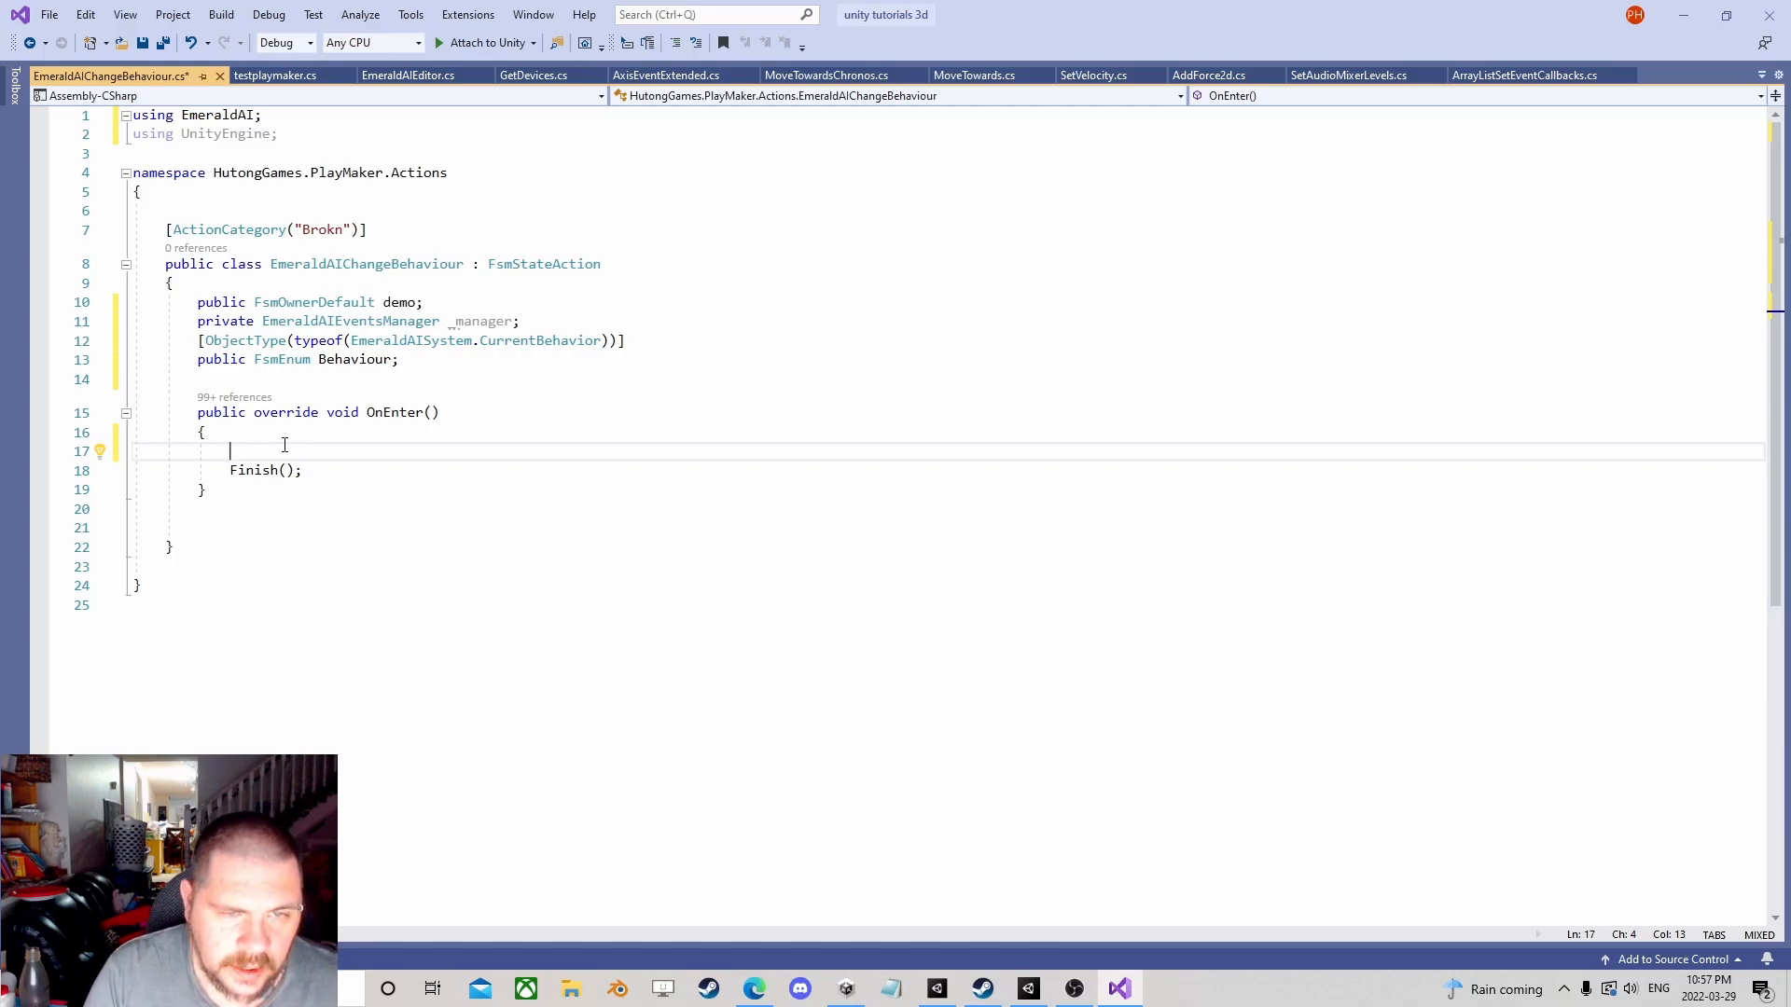
pyautogui.write('_mna')
pyautogui.press('Tab')
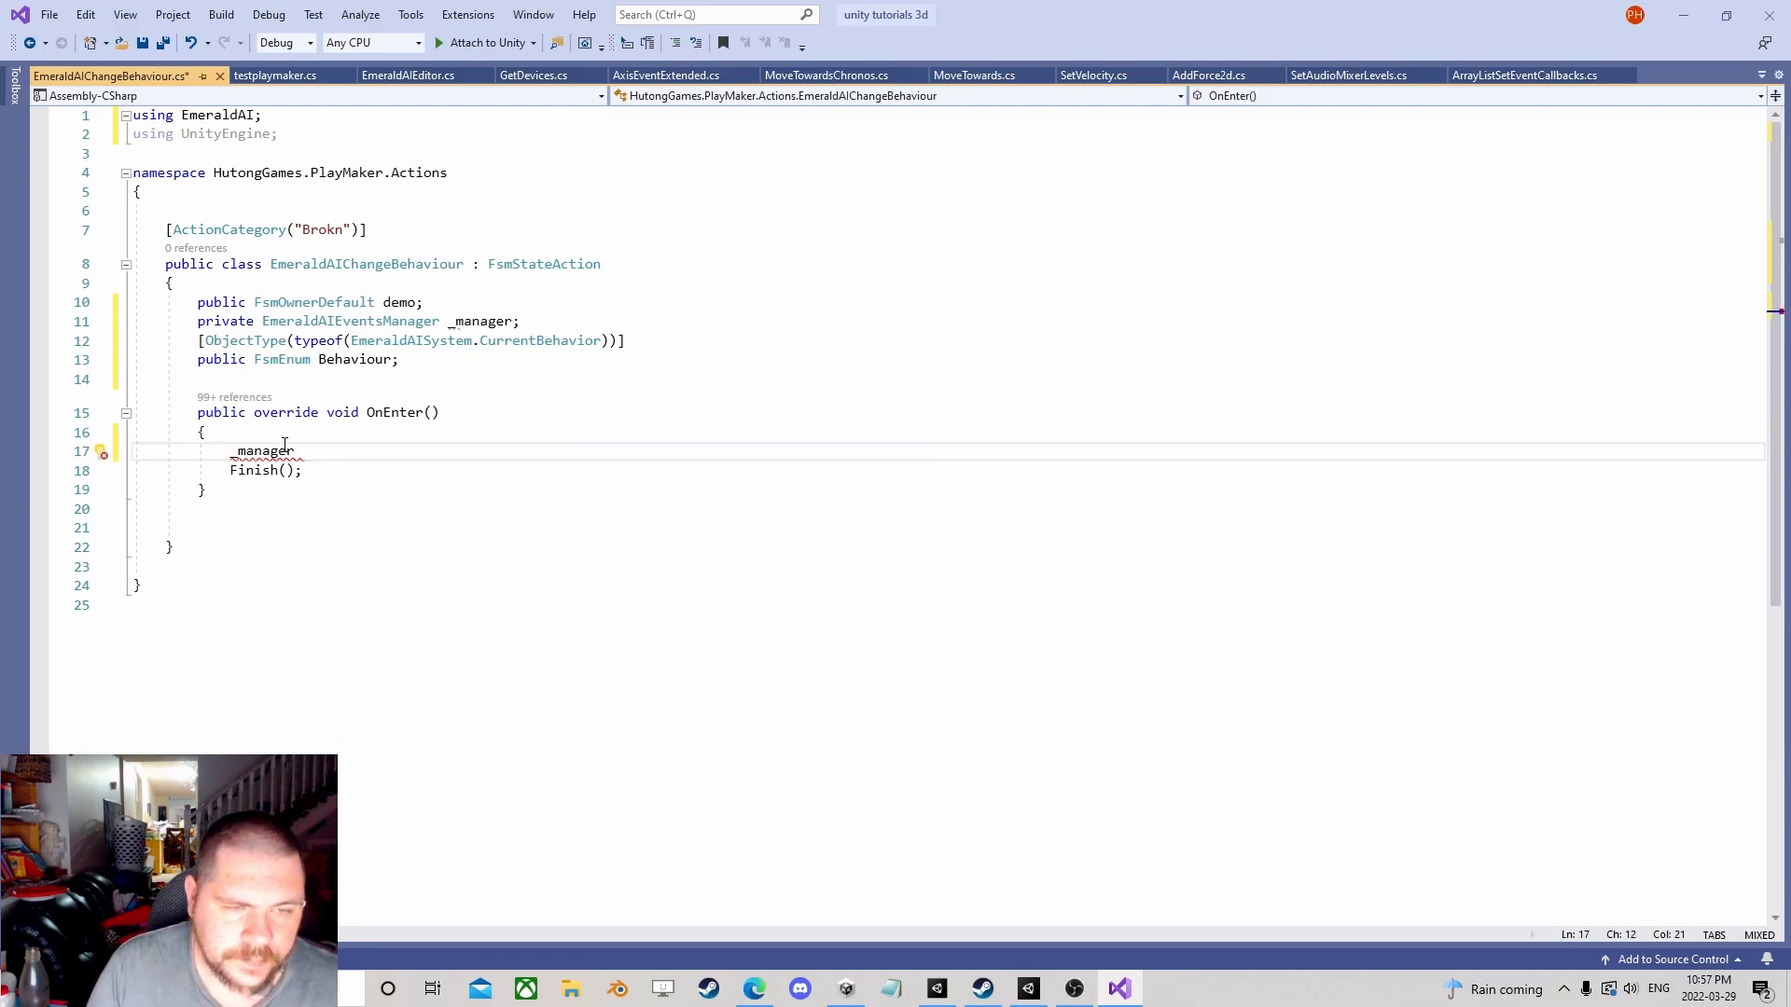
pyautogui.write(' =')
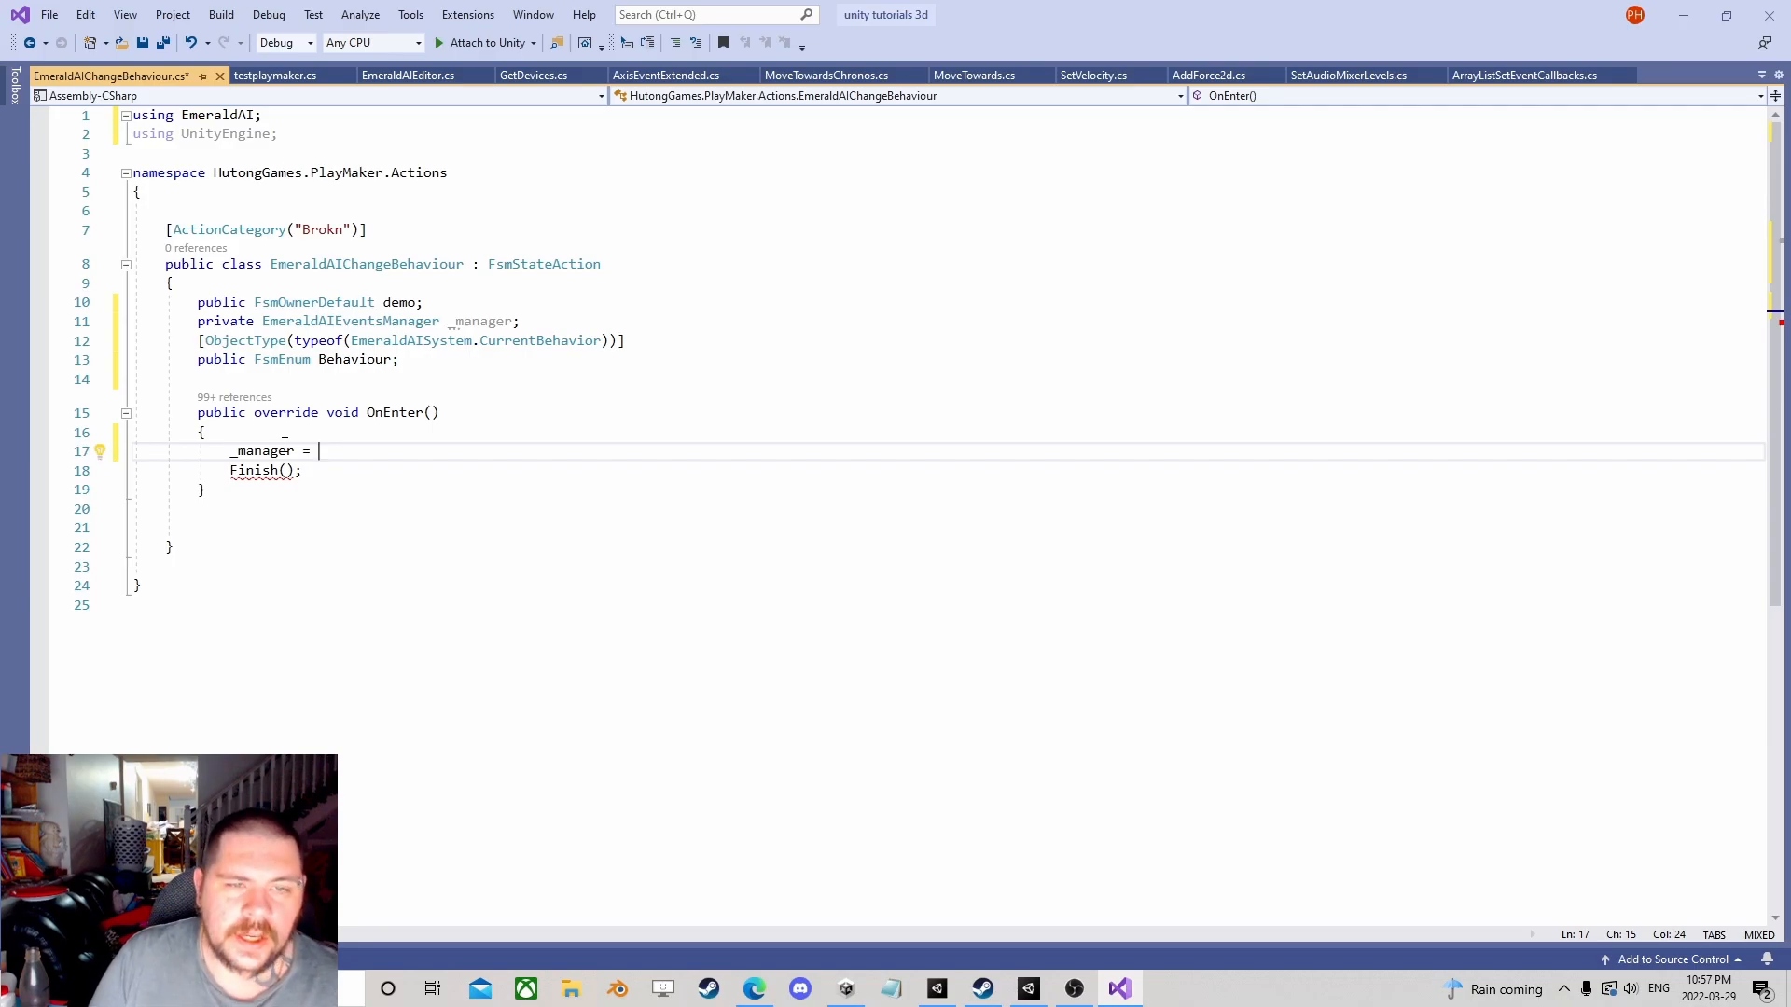
# Step: Declare a public FsmGameObject test field below _manager
pyautogui.click(540, 321)
pyautogui.press('Return')
pyautogui.write('public fsmgam')
pyautogui.press('Tab')
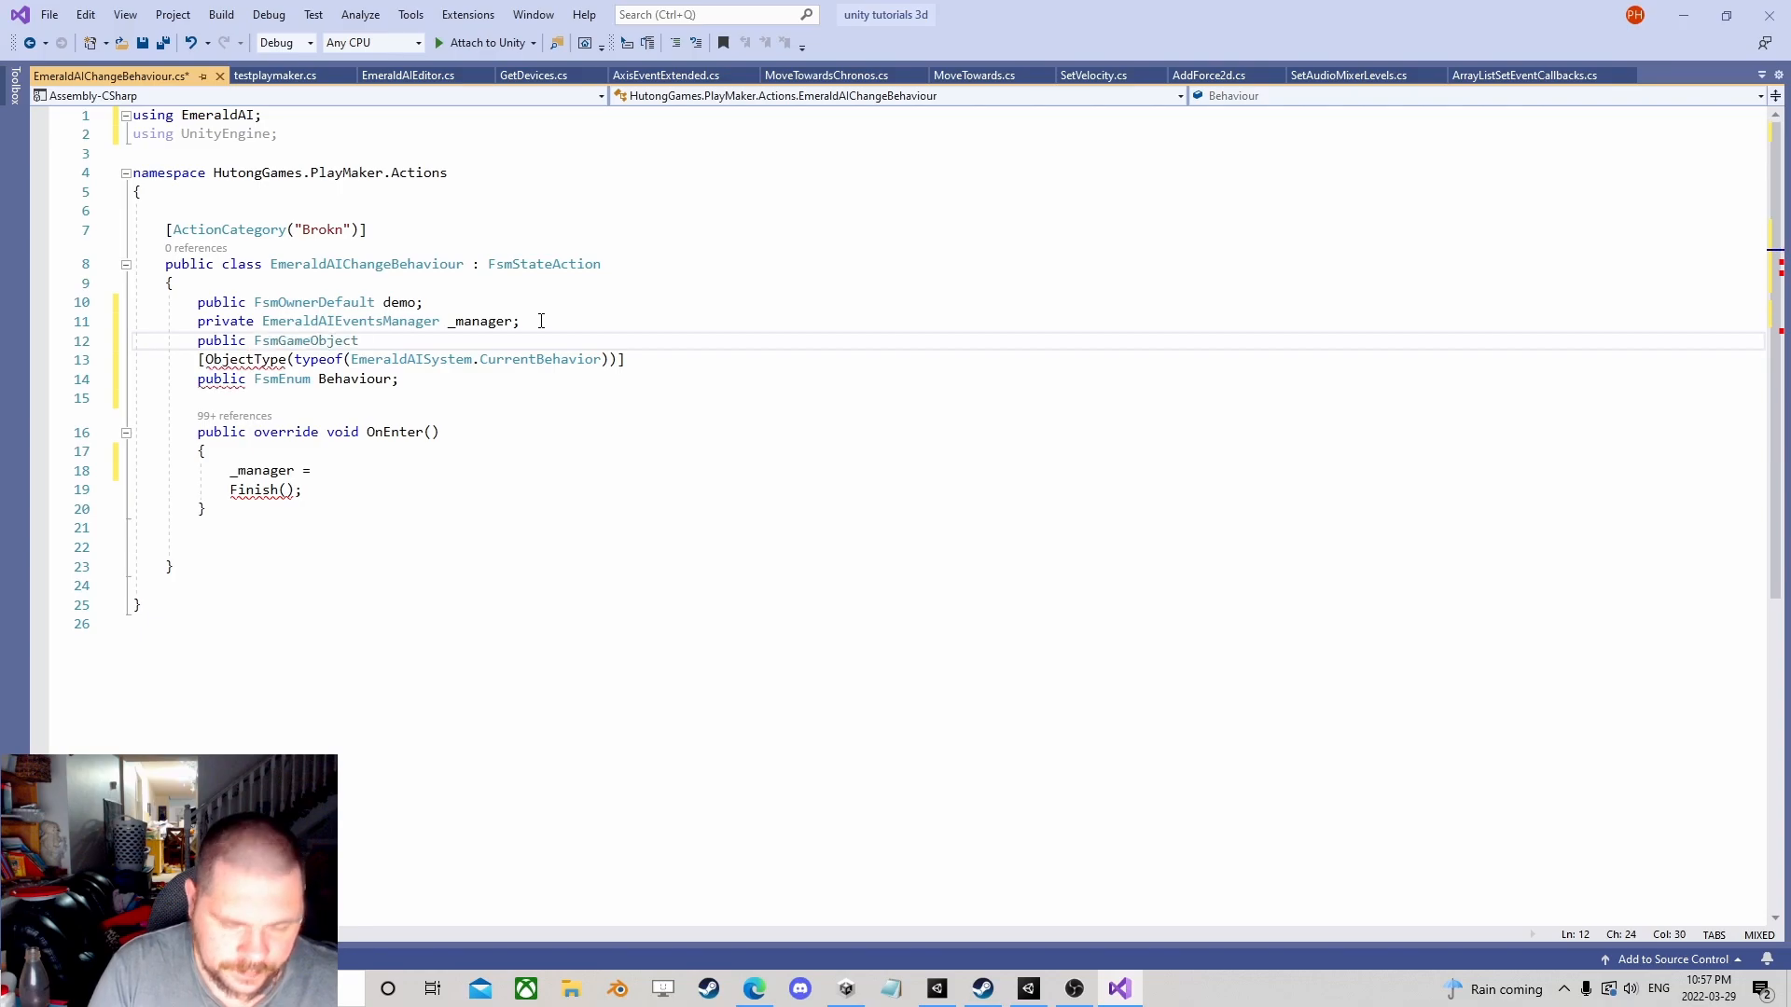
pyautogui.write('test;')
# Step: Try test.Value.get as the _manager assignment value, then erase it
pyautogui.click(329, 470)
pyautogui.write('test.')
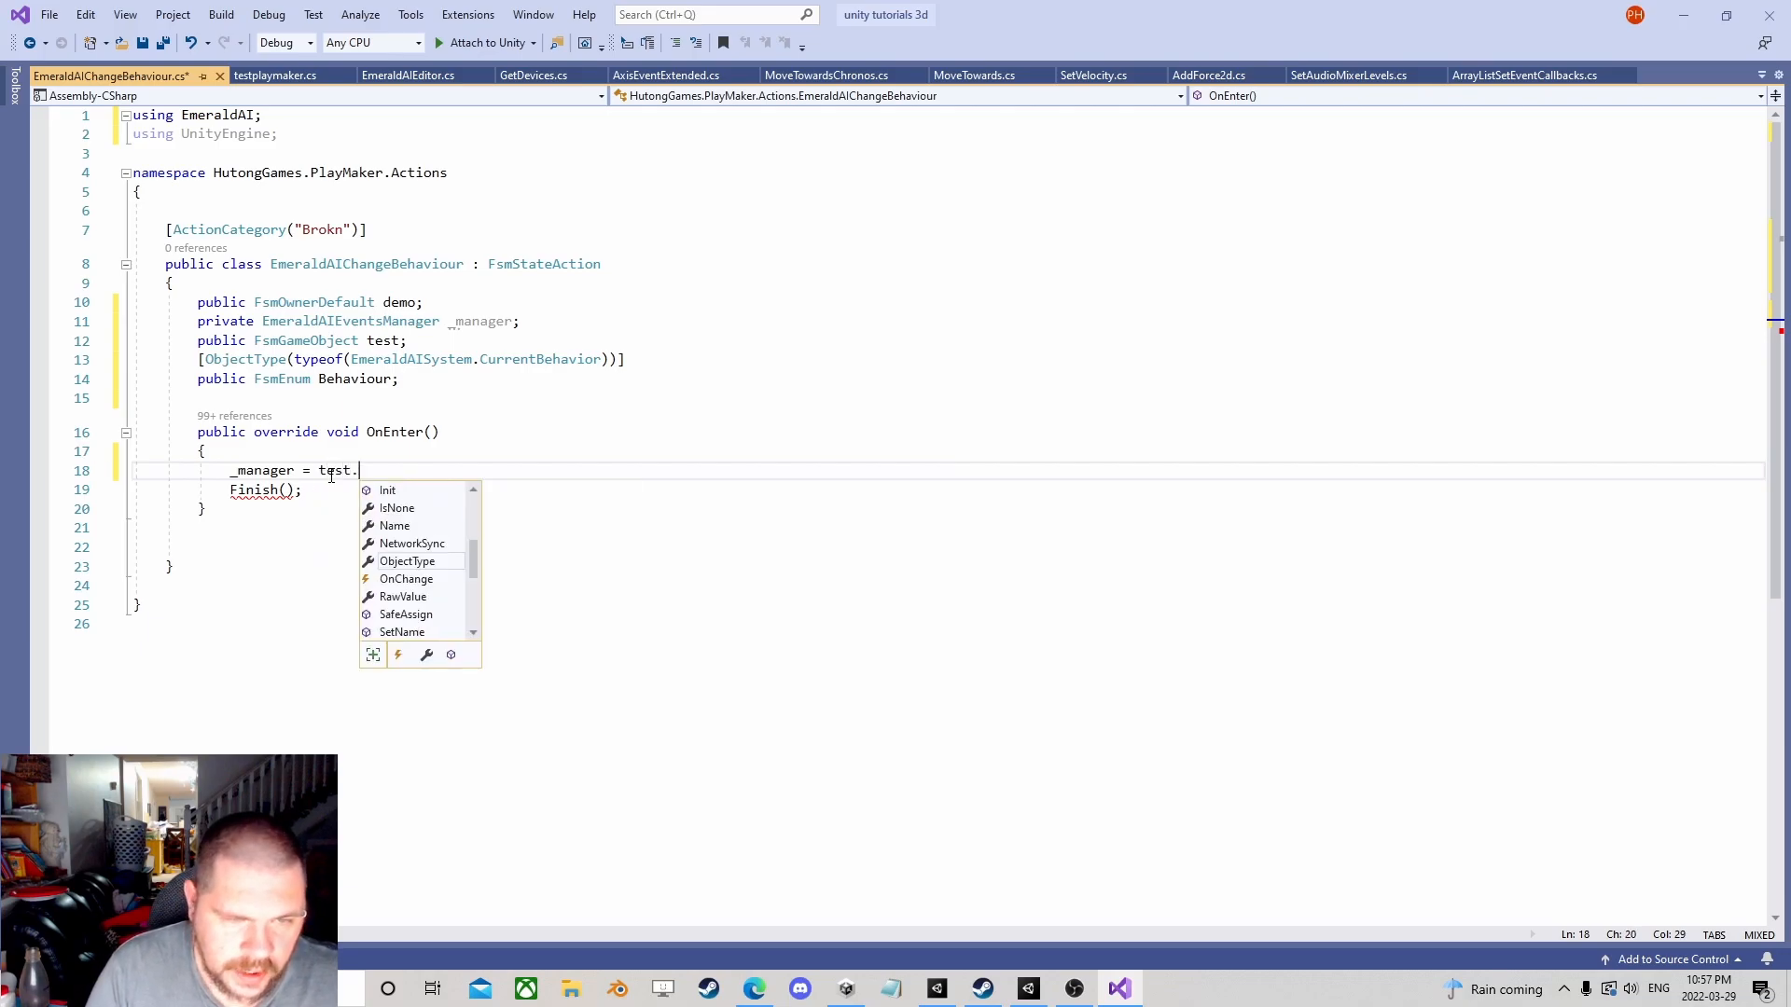
pyautogui.write('val')
pyautogui.press('Tab')
pyautogui.write('get')
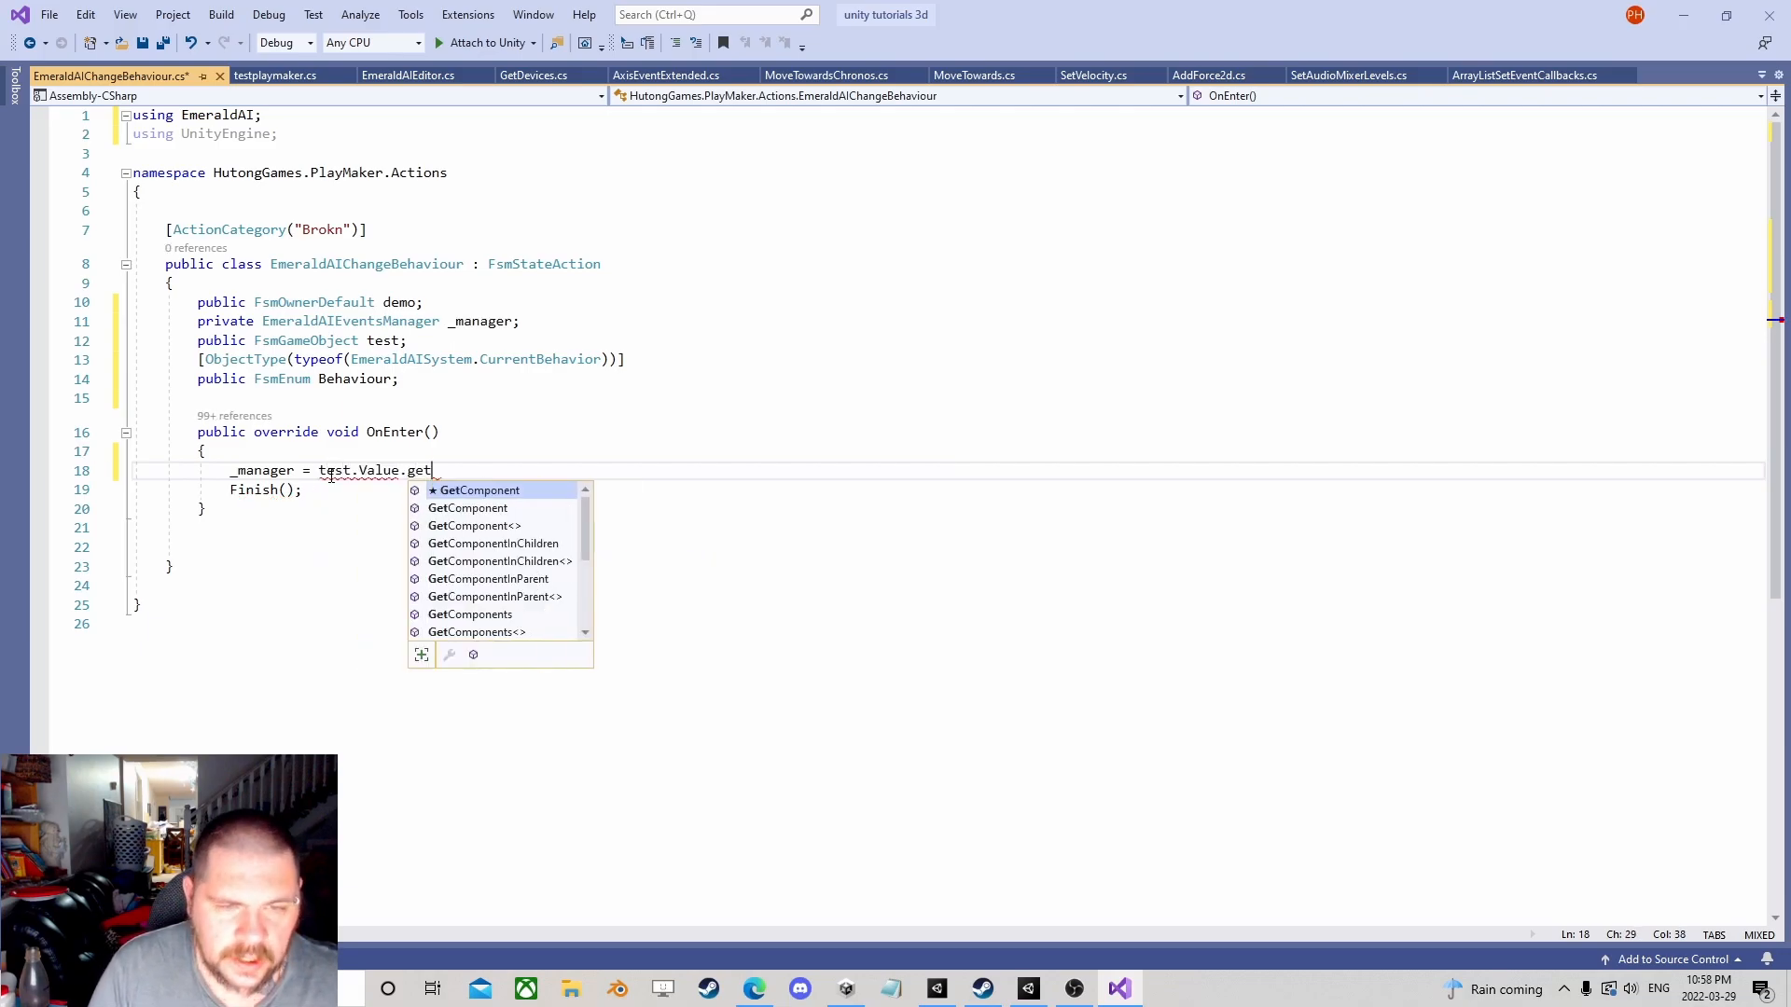
pyautogui.press('BackSpace')
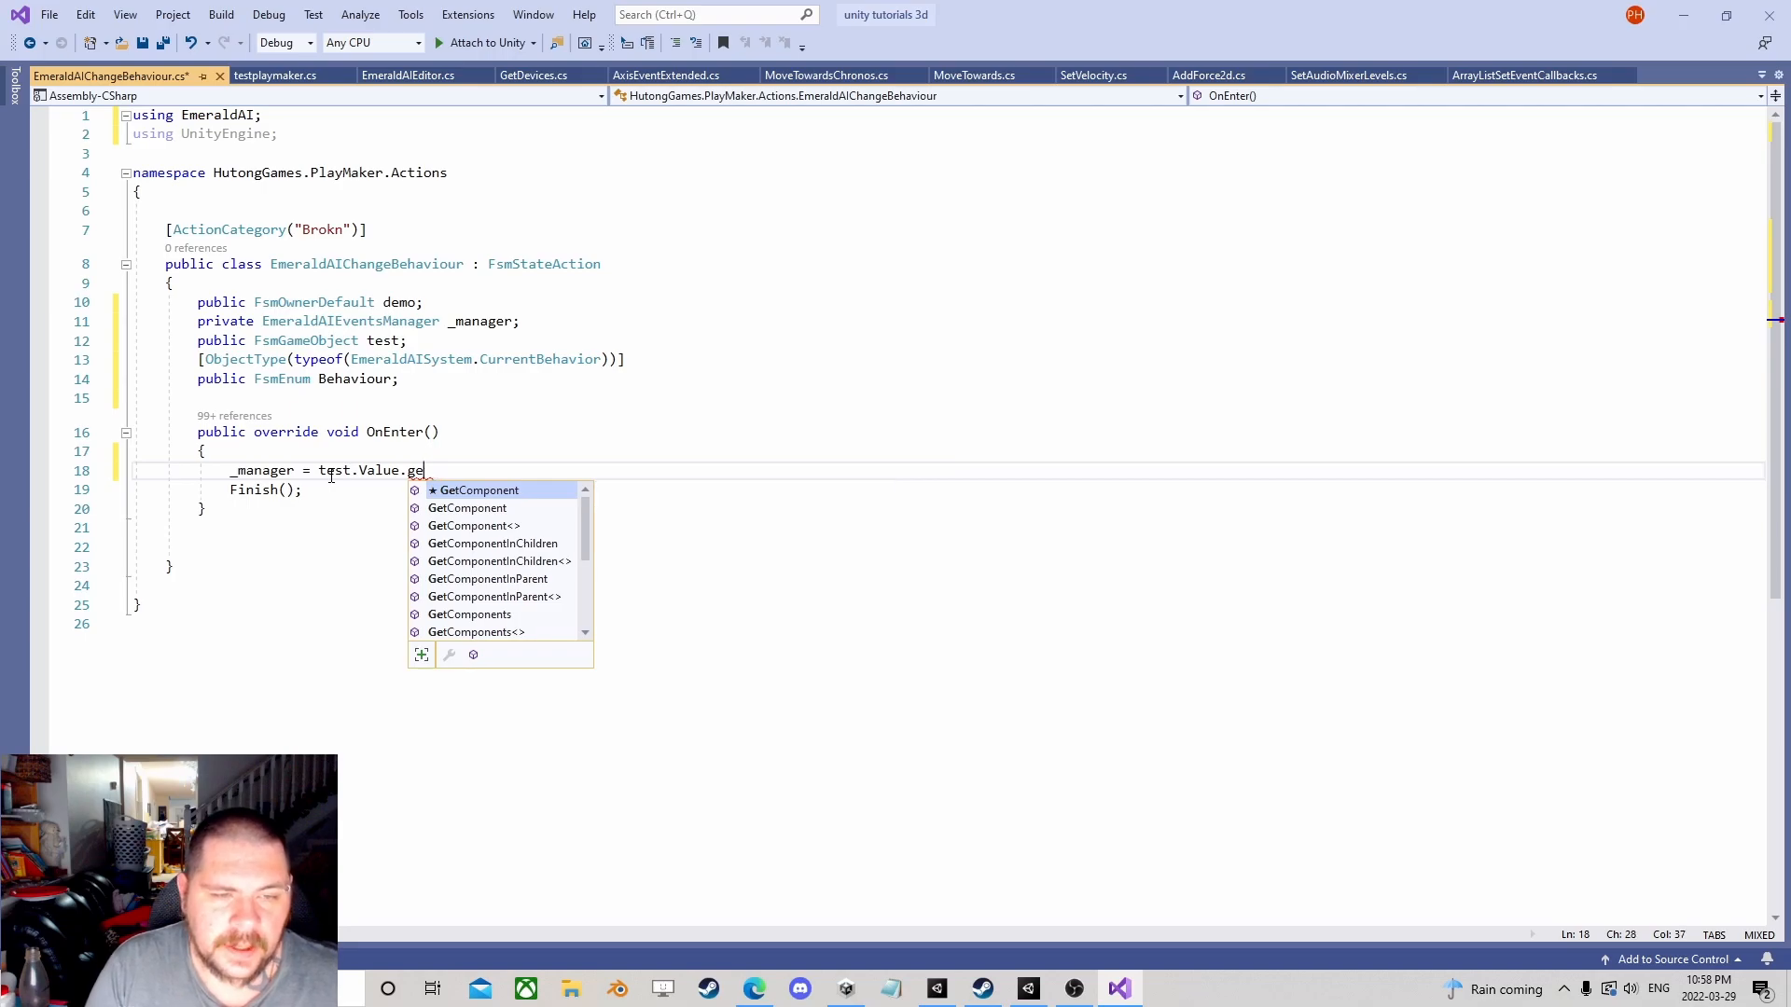
pyautogui.press('BackSpace')
pyautogui.press('BackSpace')
pyautogui.press('BackSpace')
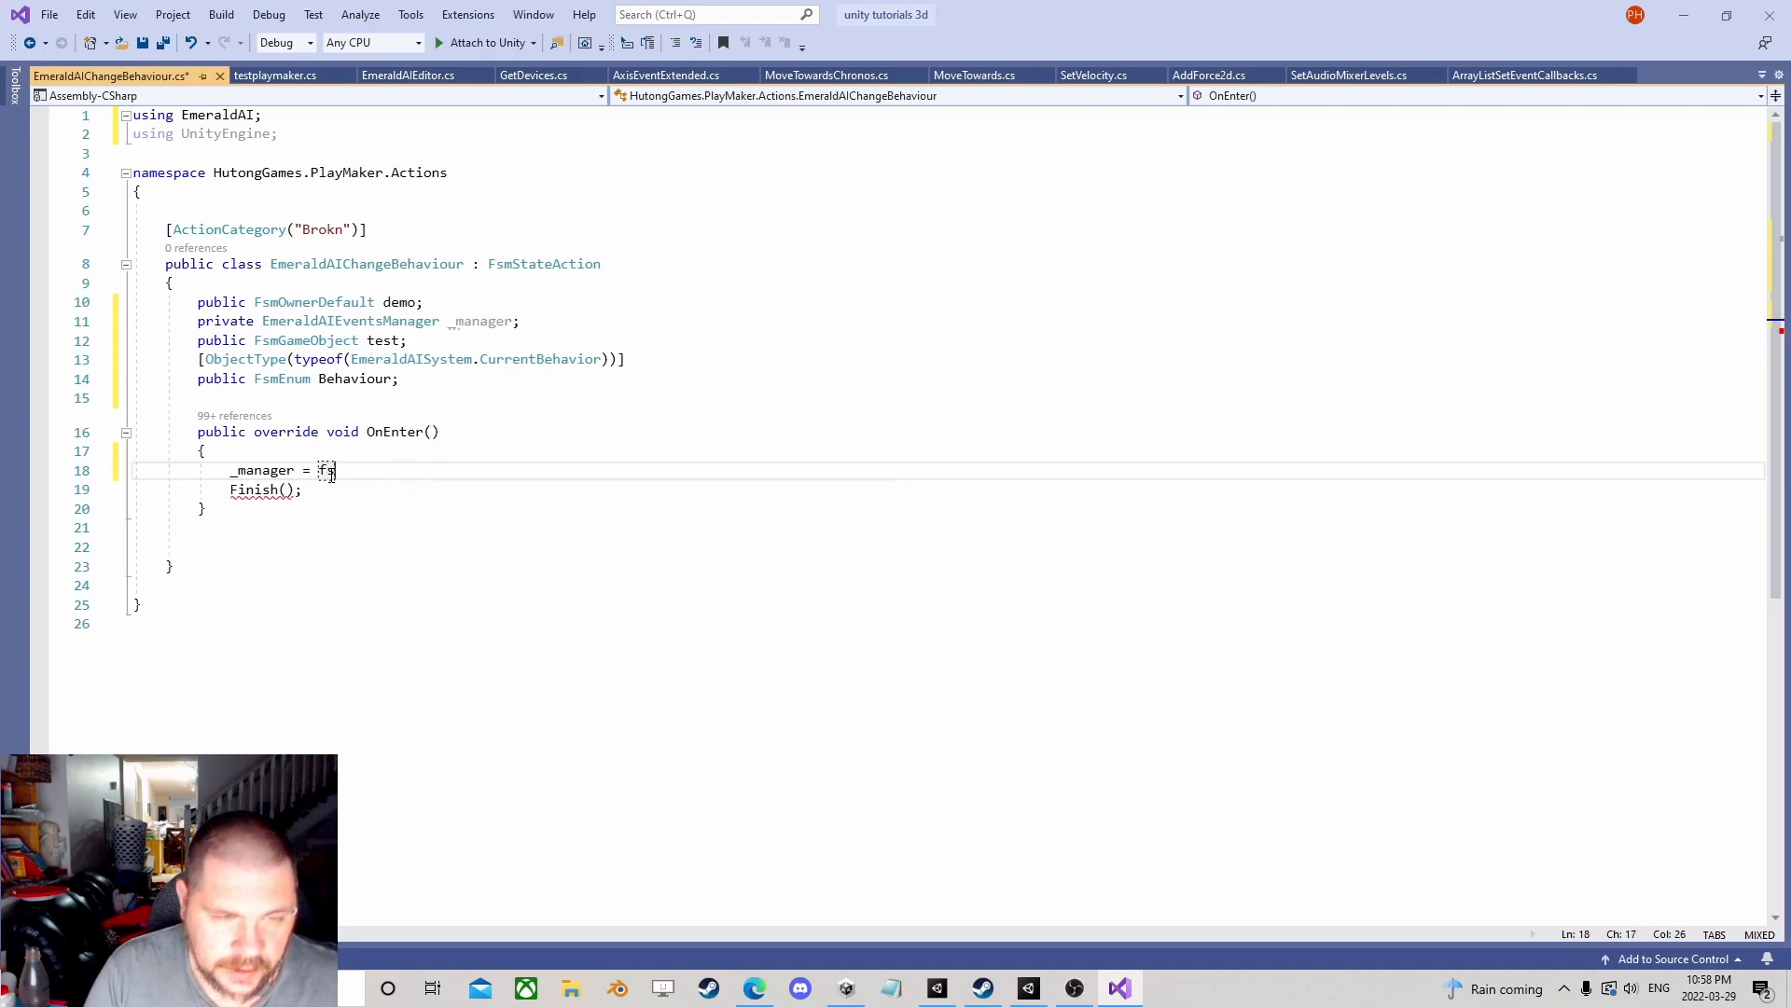
pyautogui.write('Fsm.')
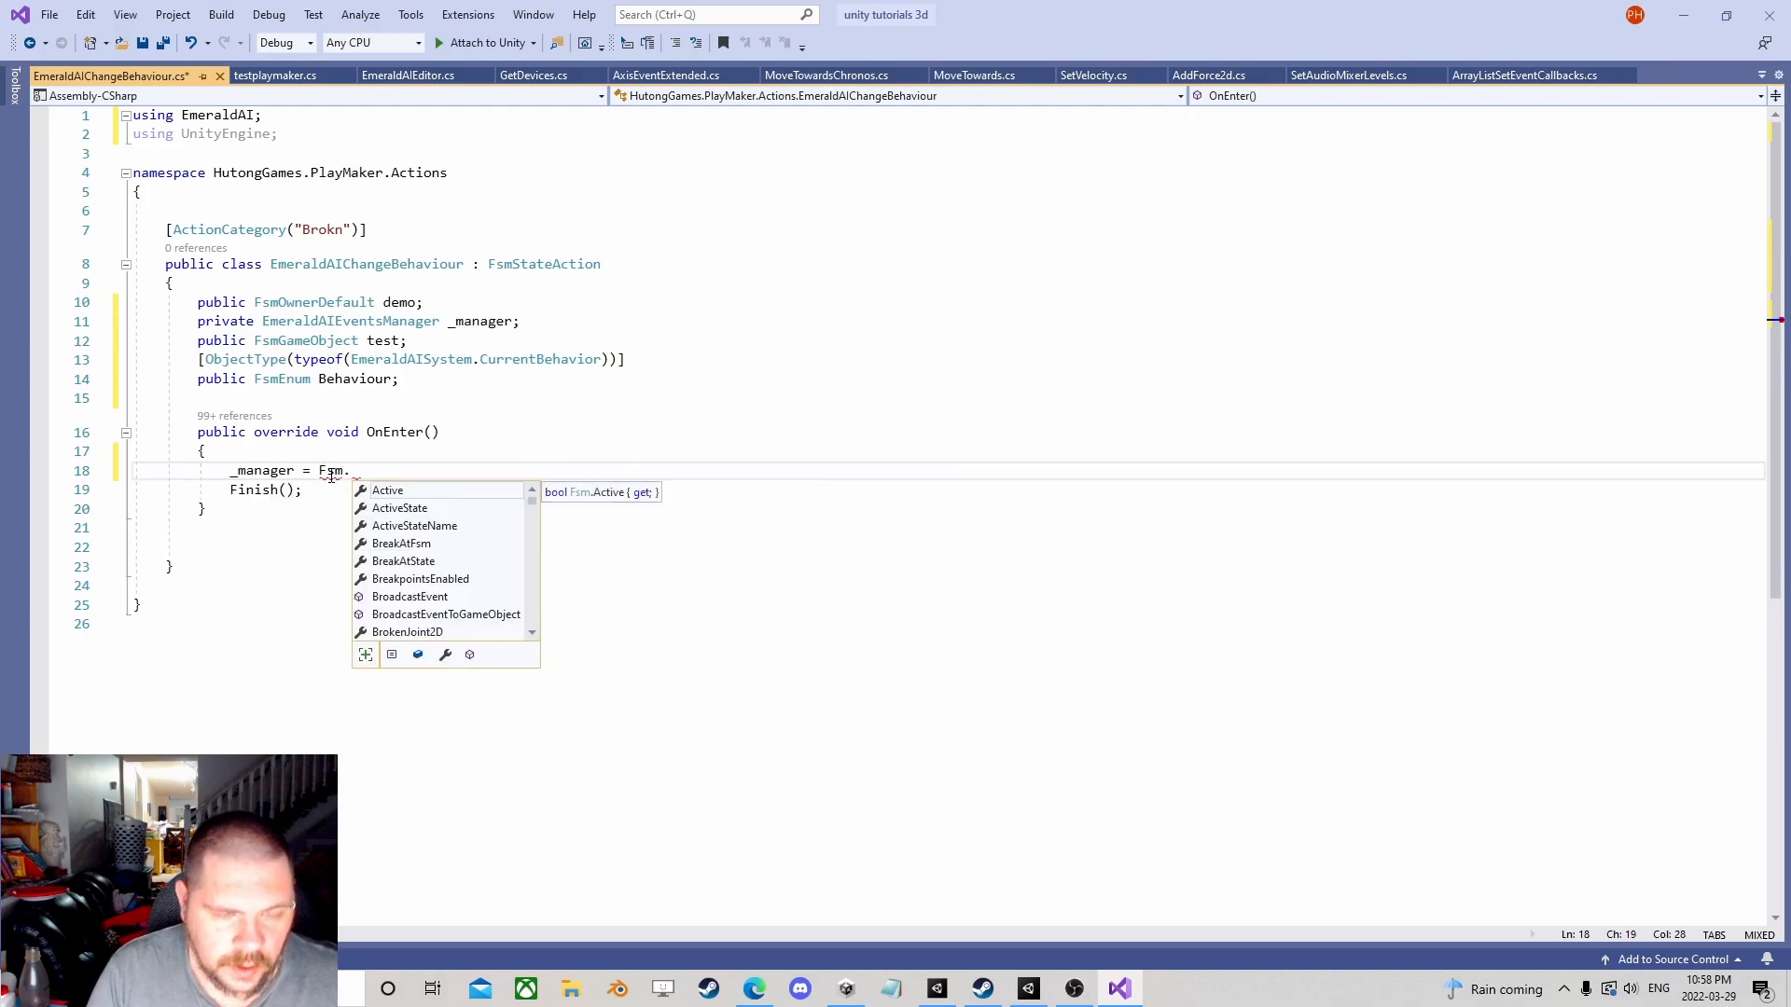
pyautogui.write('get')
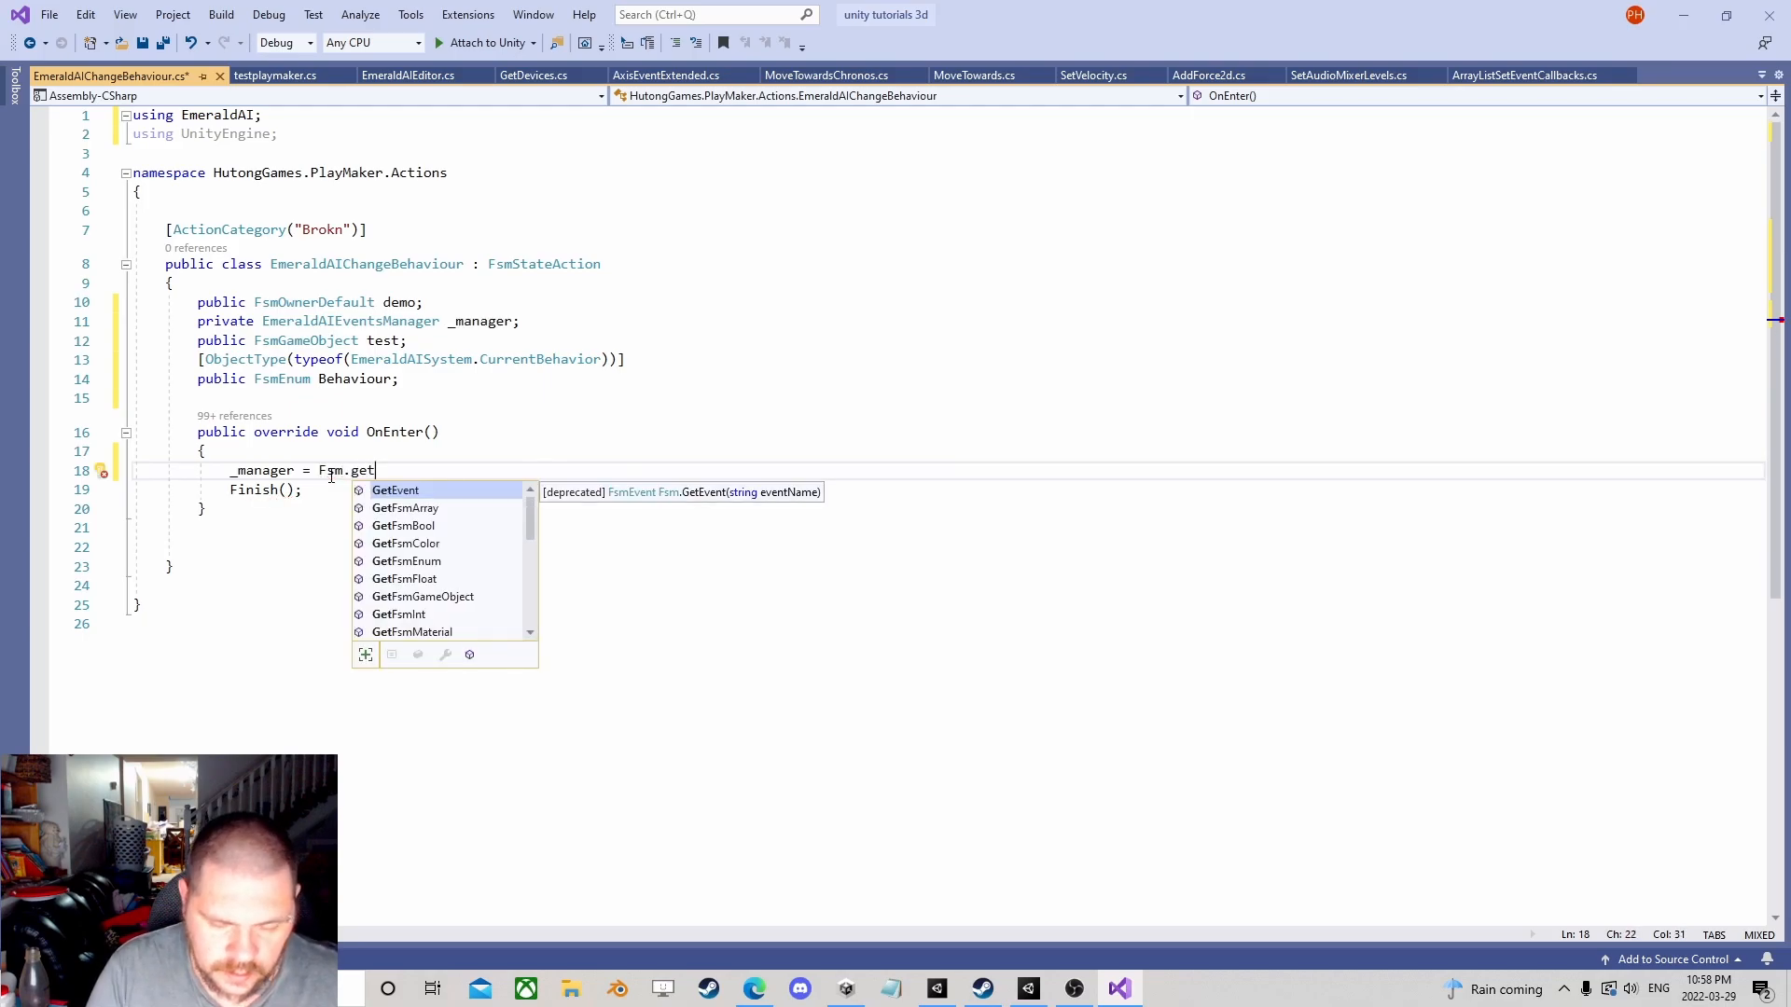
pyautogui.write('own')
# Step: Complete the line as _manager = Fsm.GetOwnerDefaultTarget(demo).GetComponent<EmeraldAIEventsManager>();
pyautogui.press('Tab')
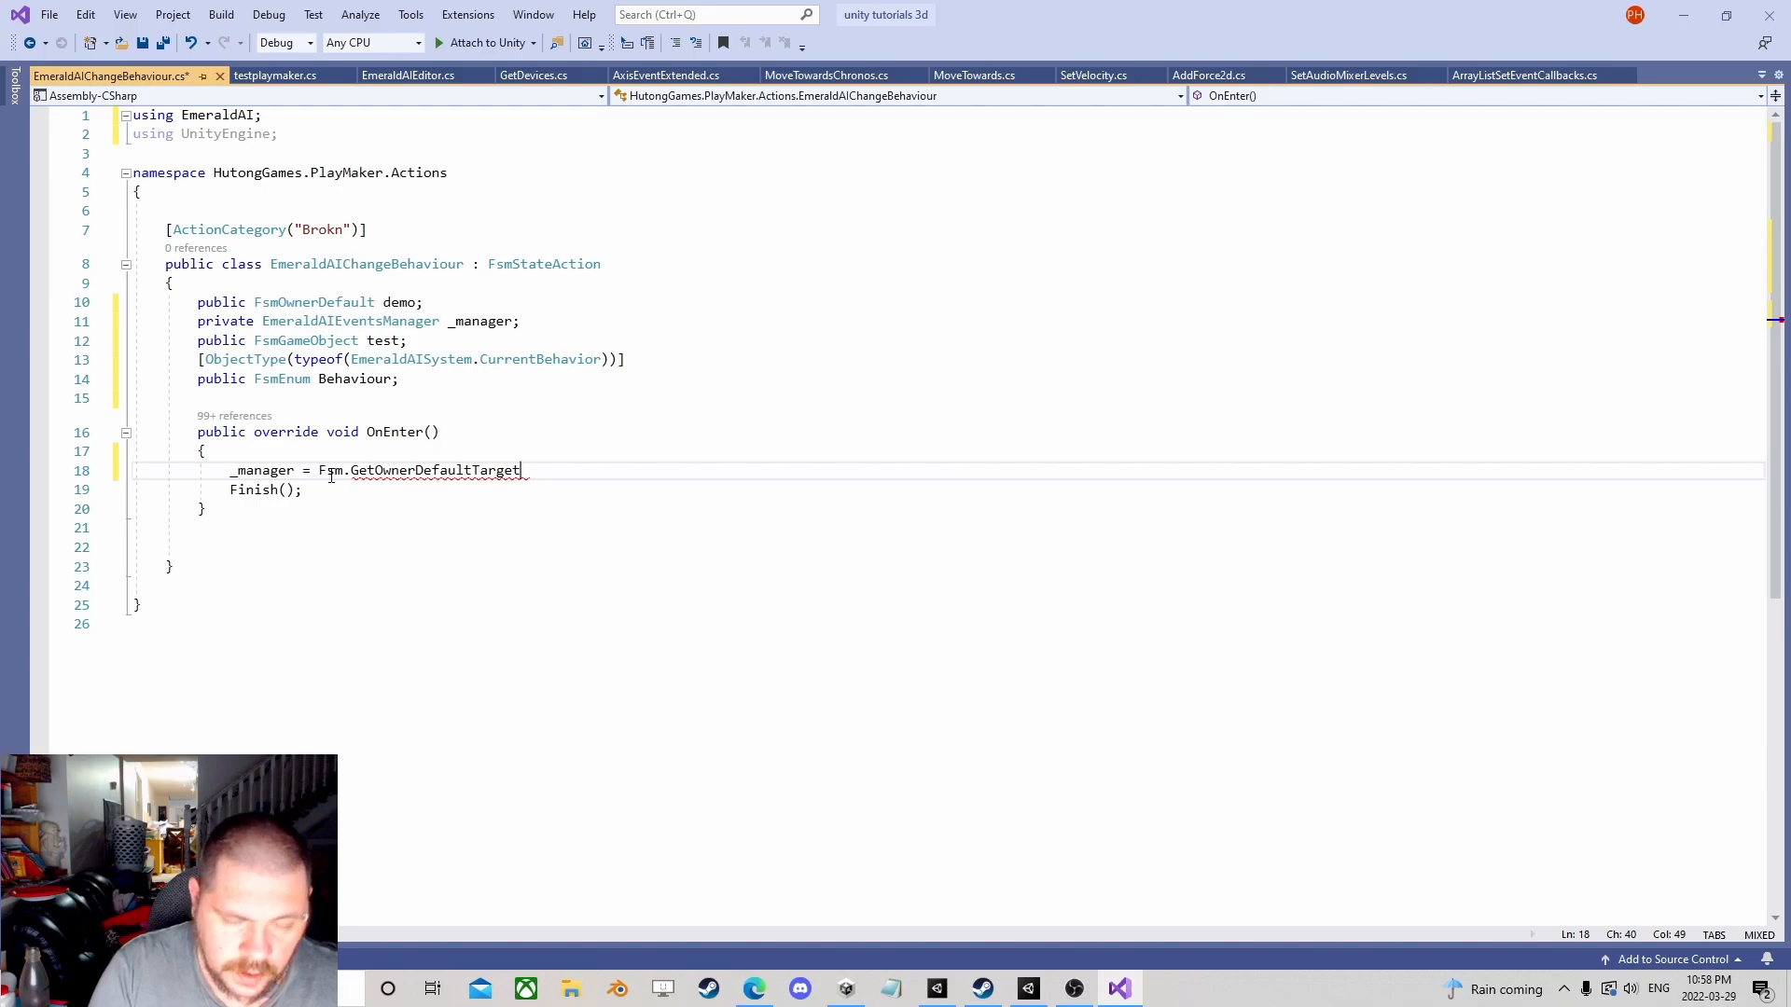
pyautogui.write('(demo);')
pyautogui.press('BackSpace')
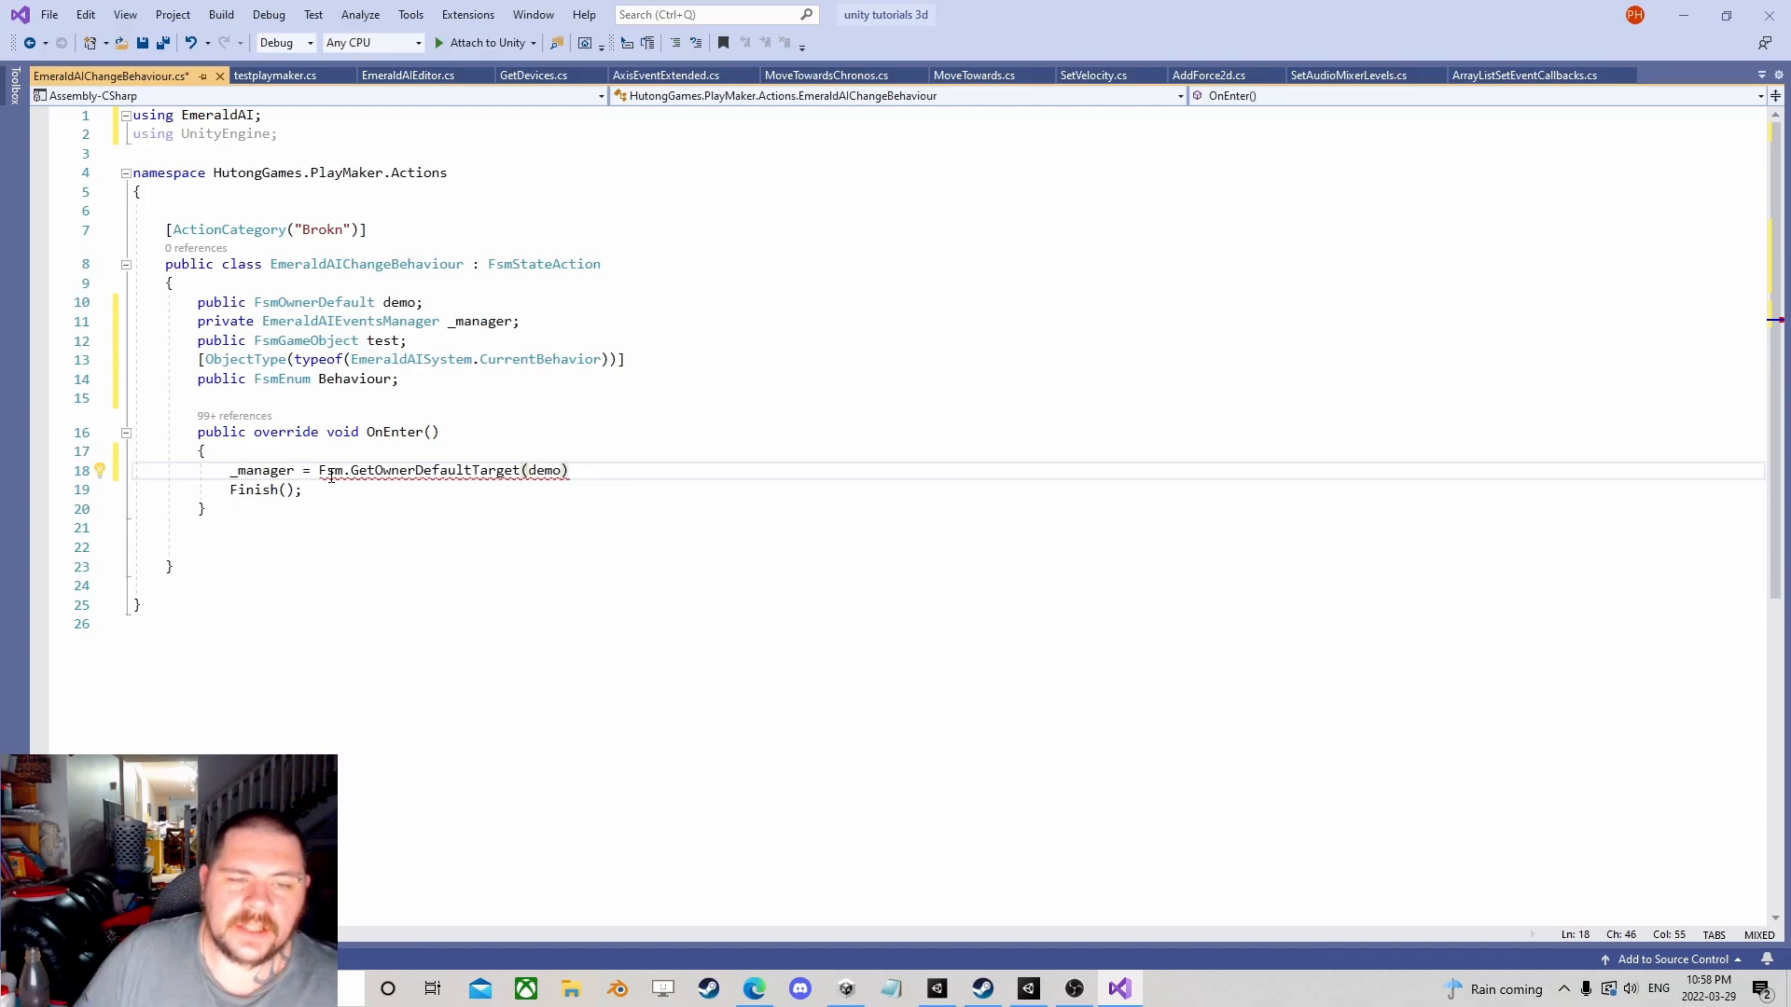
pyautogui.moveTo(444, 471)
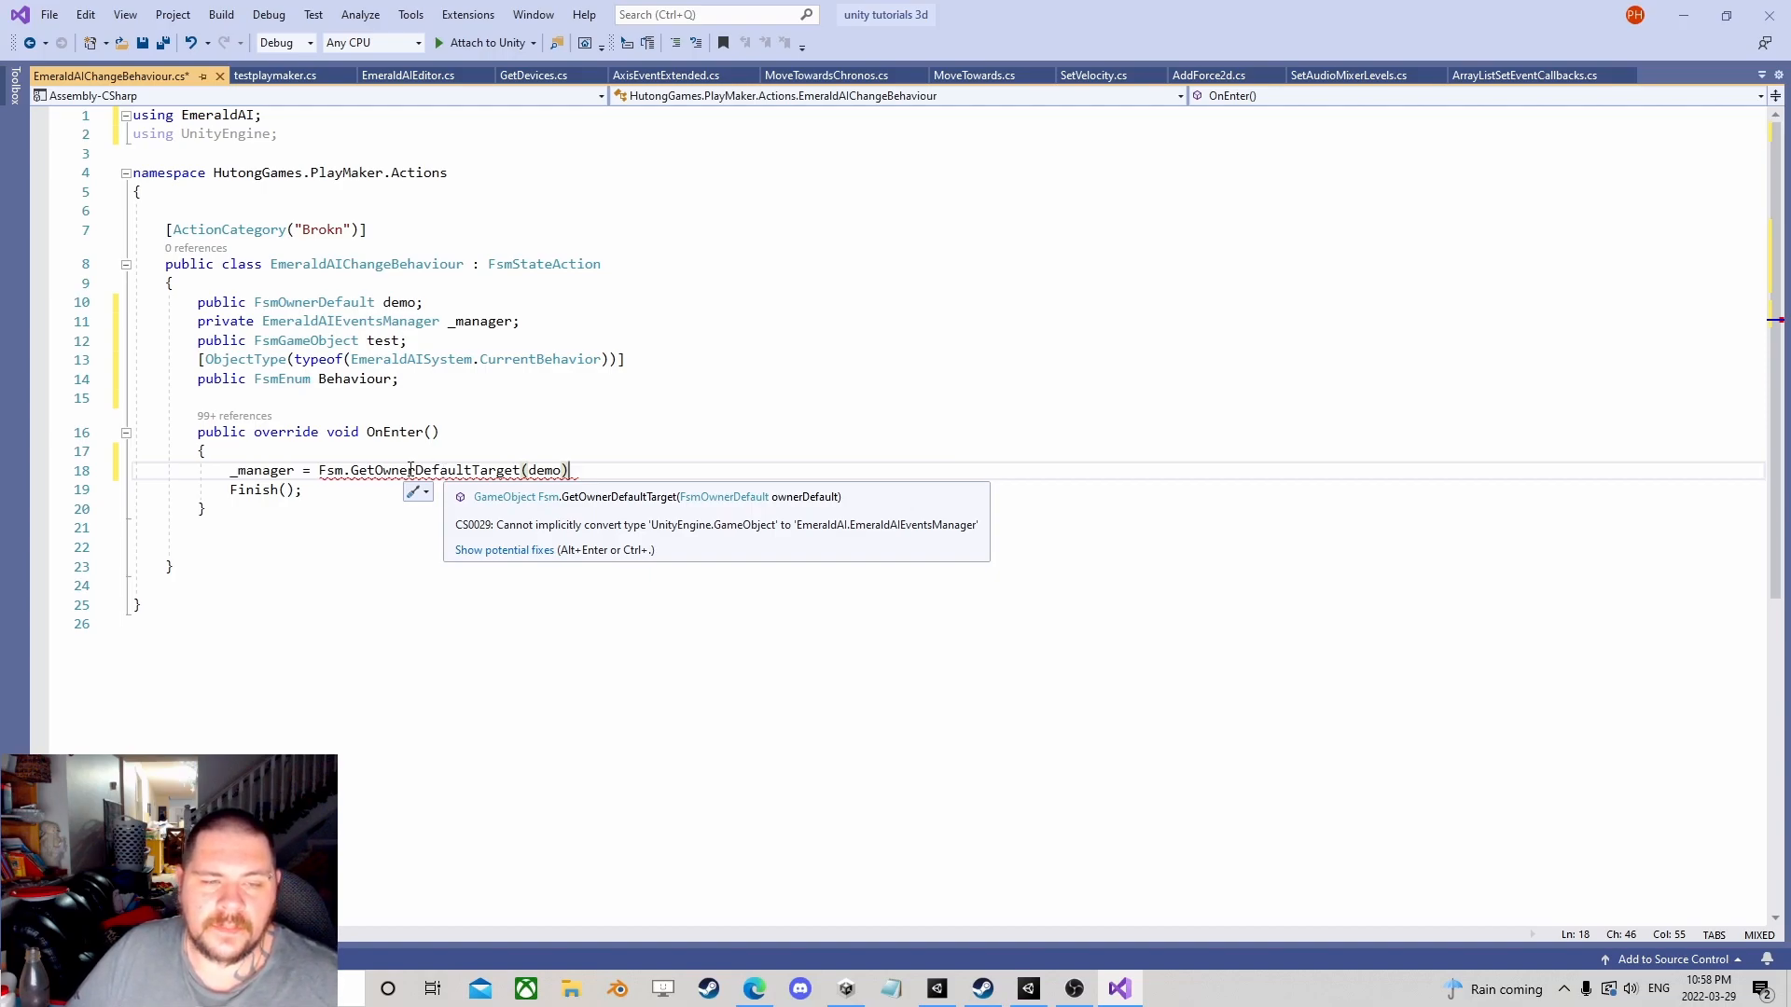
pyautogui.moveTo(558, 472)
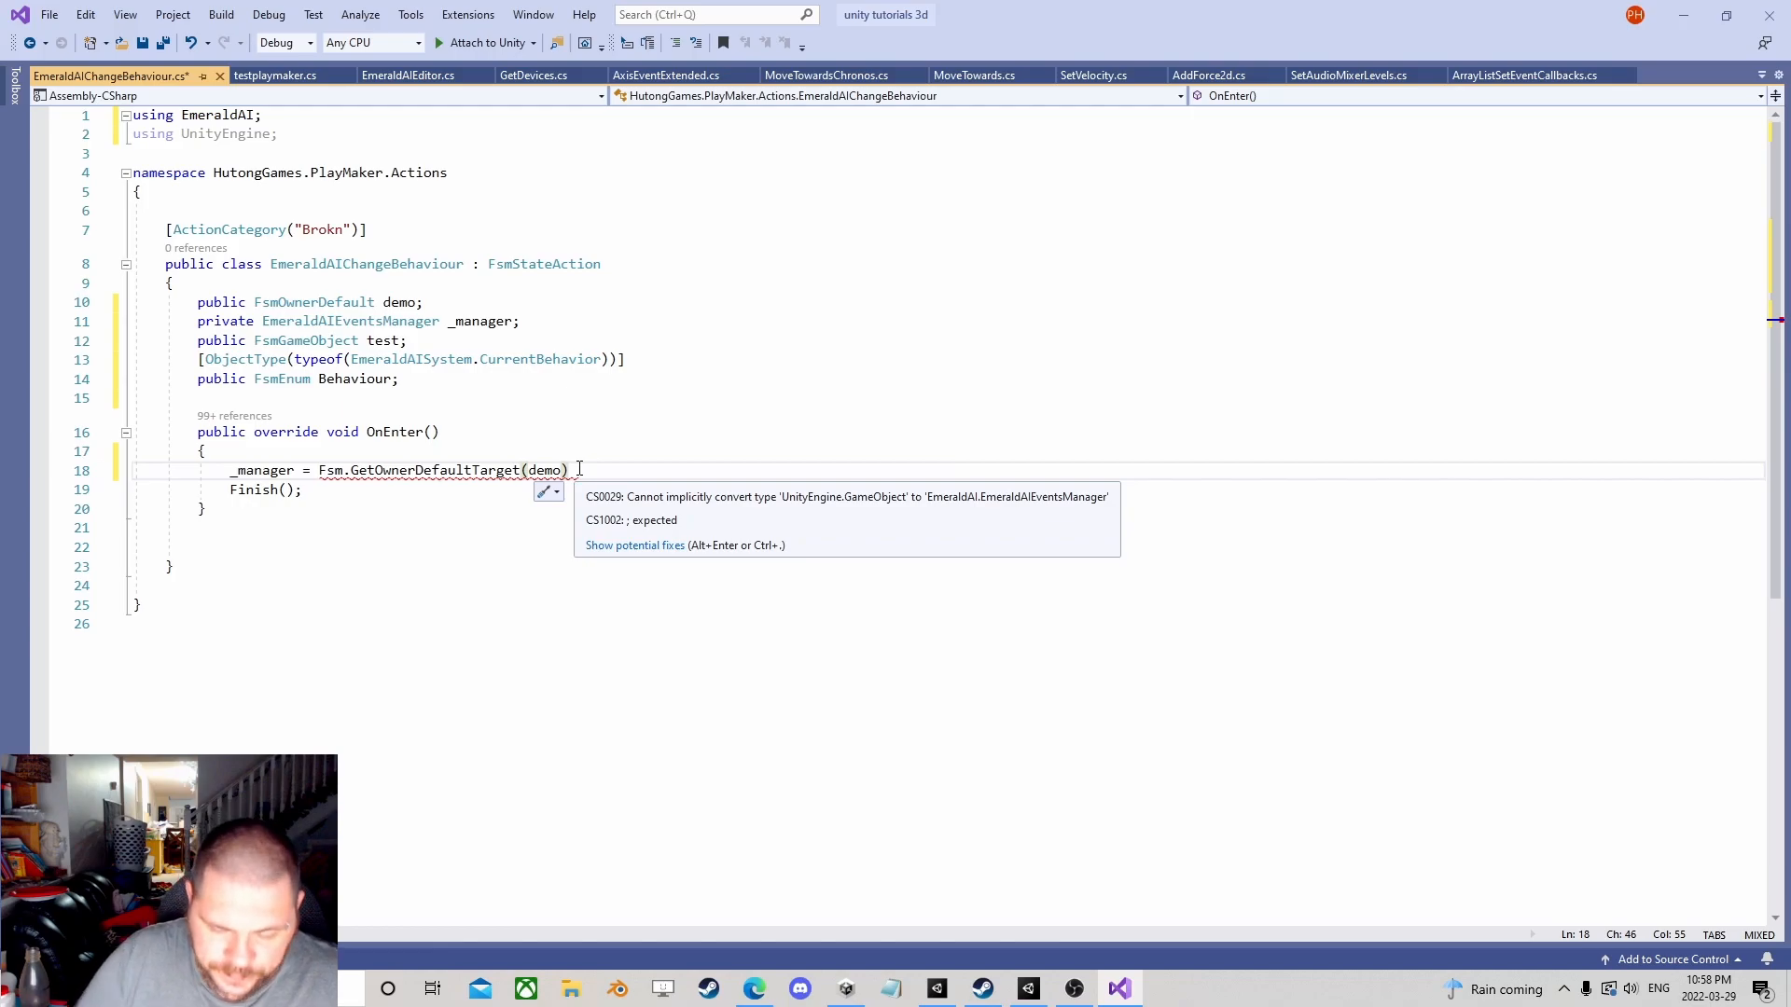
pyautogui.write('.')
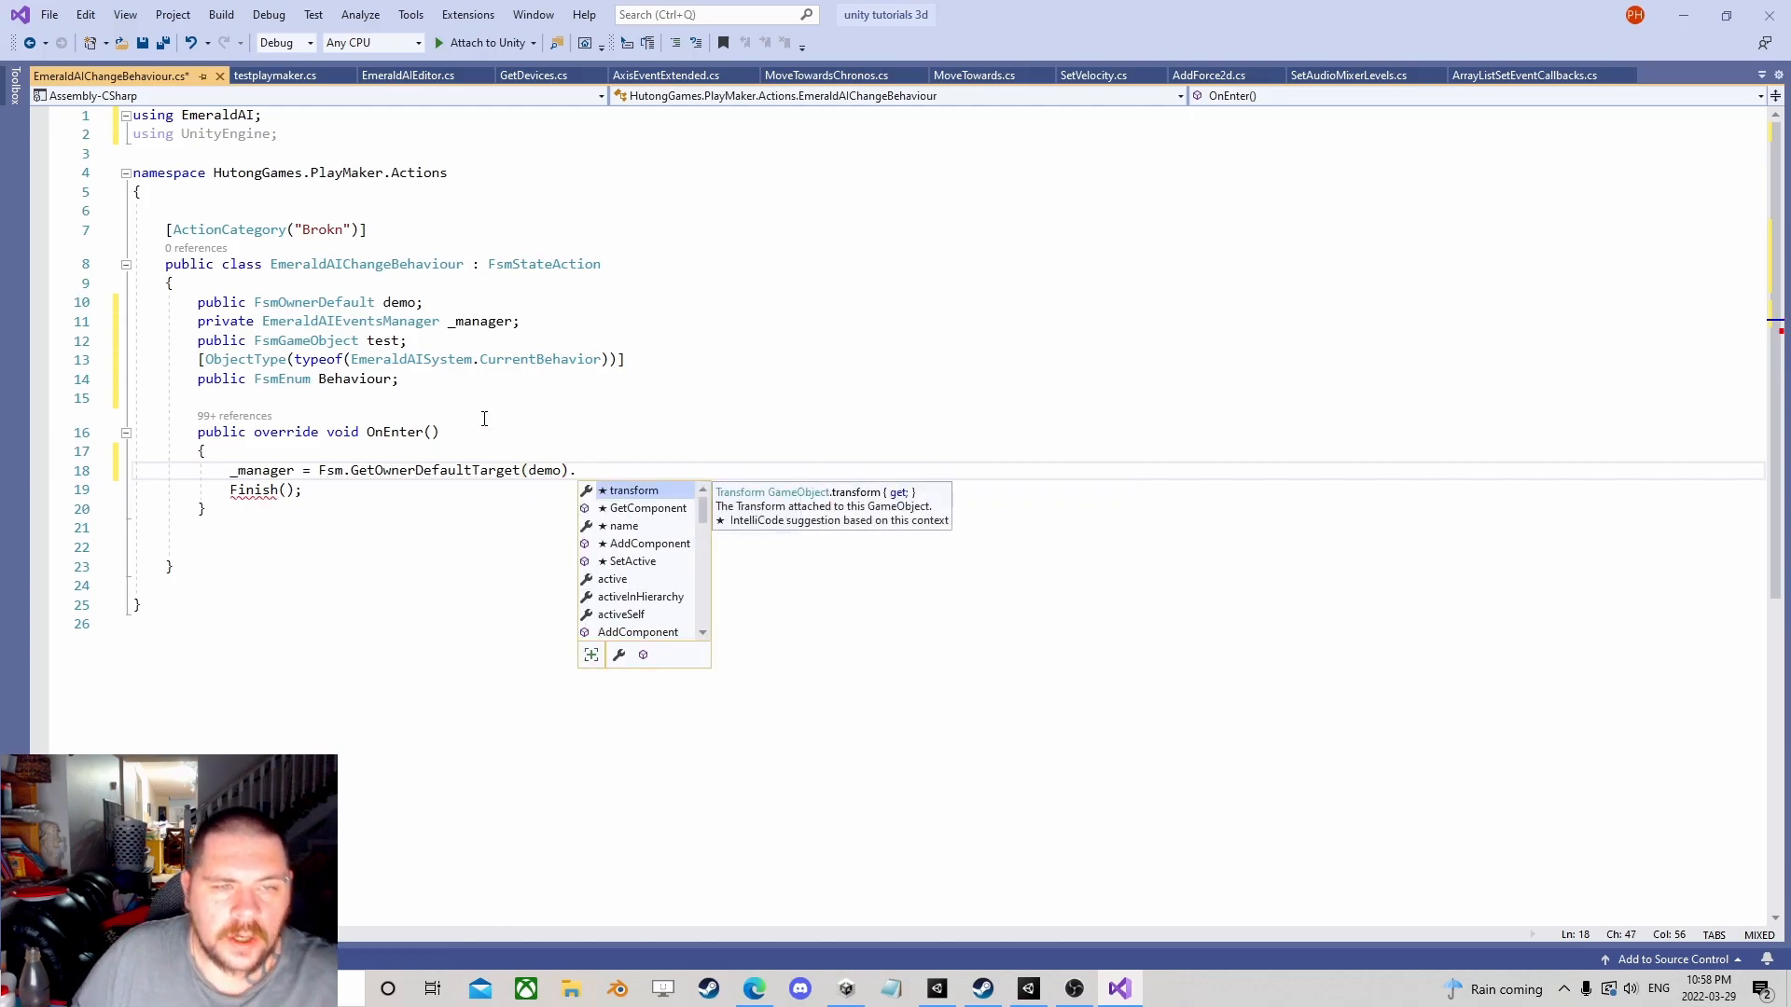
pyautogui.moveTo(422, 302); pyautogui.dragTo(197, 304)
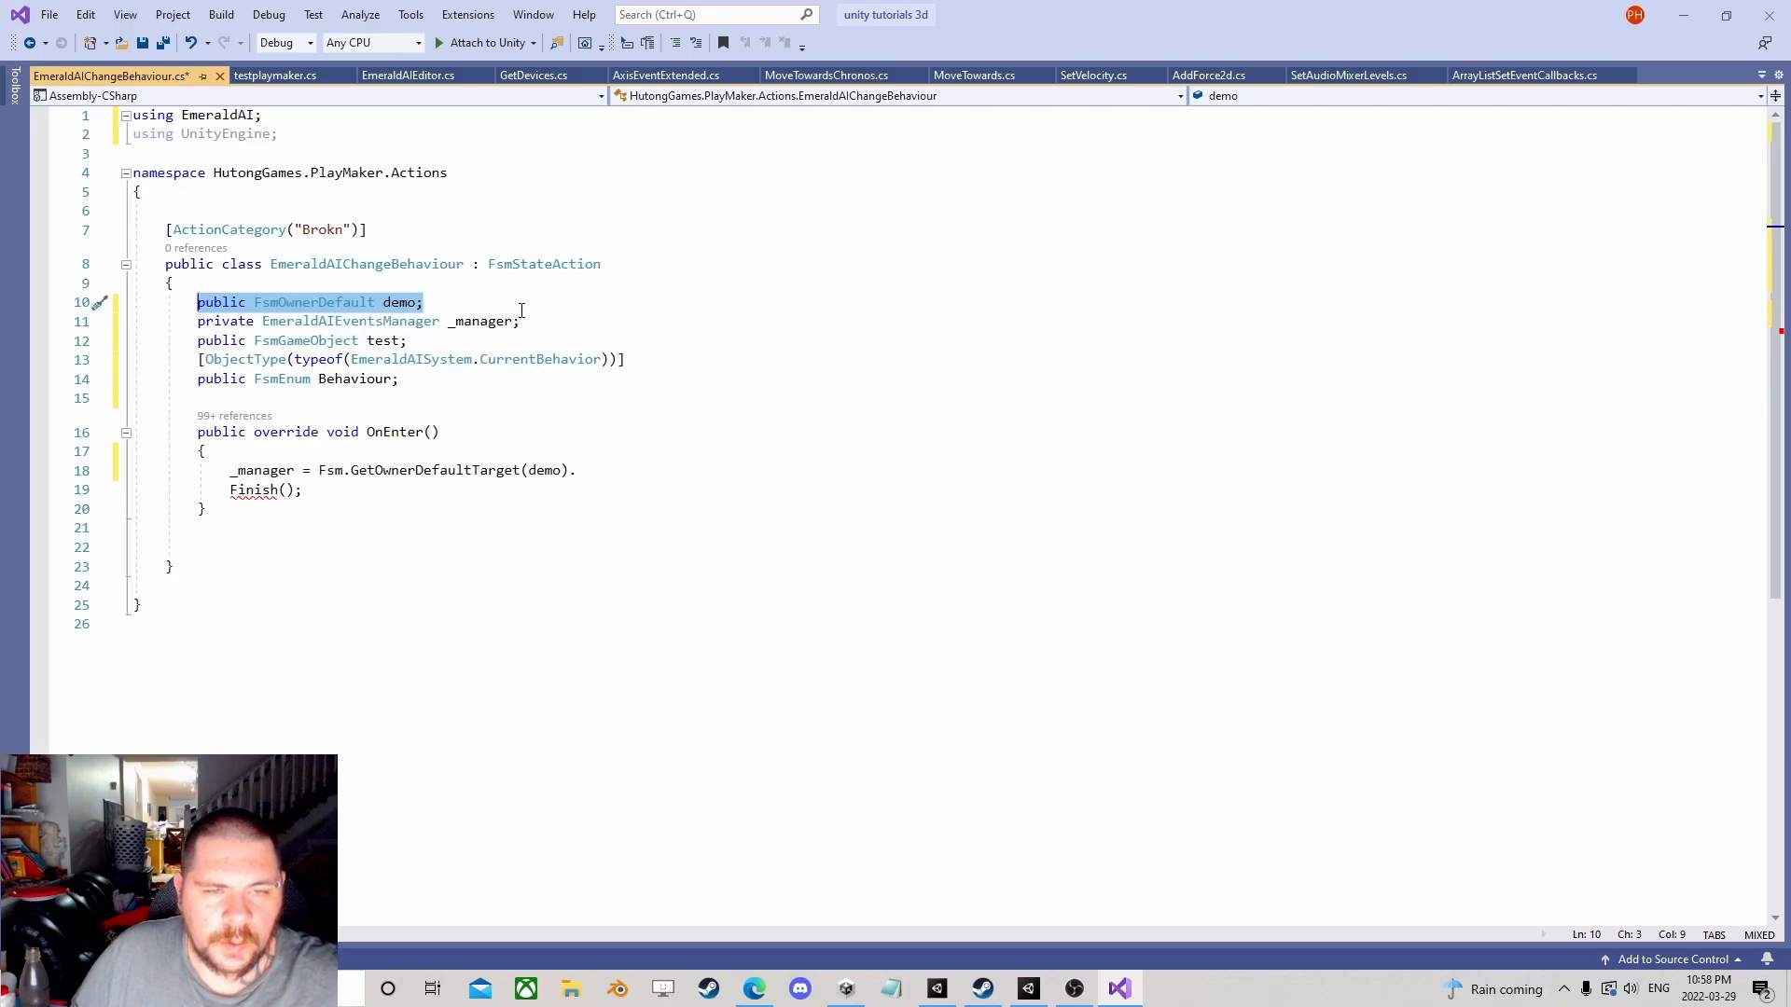
pyautogui.moveTo(521, 321); pyautogui.dragTo(197, 320)
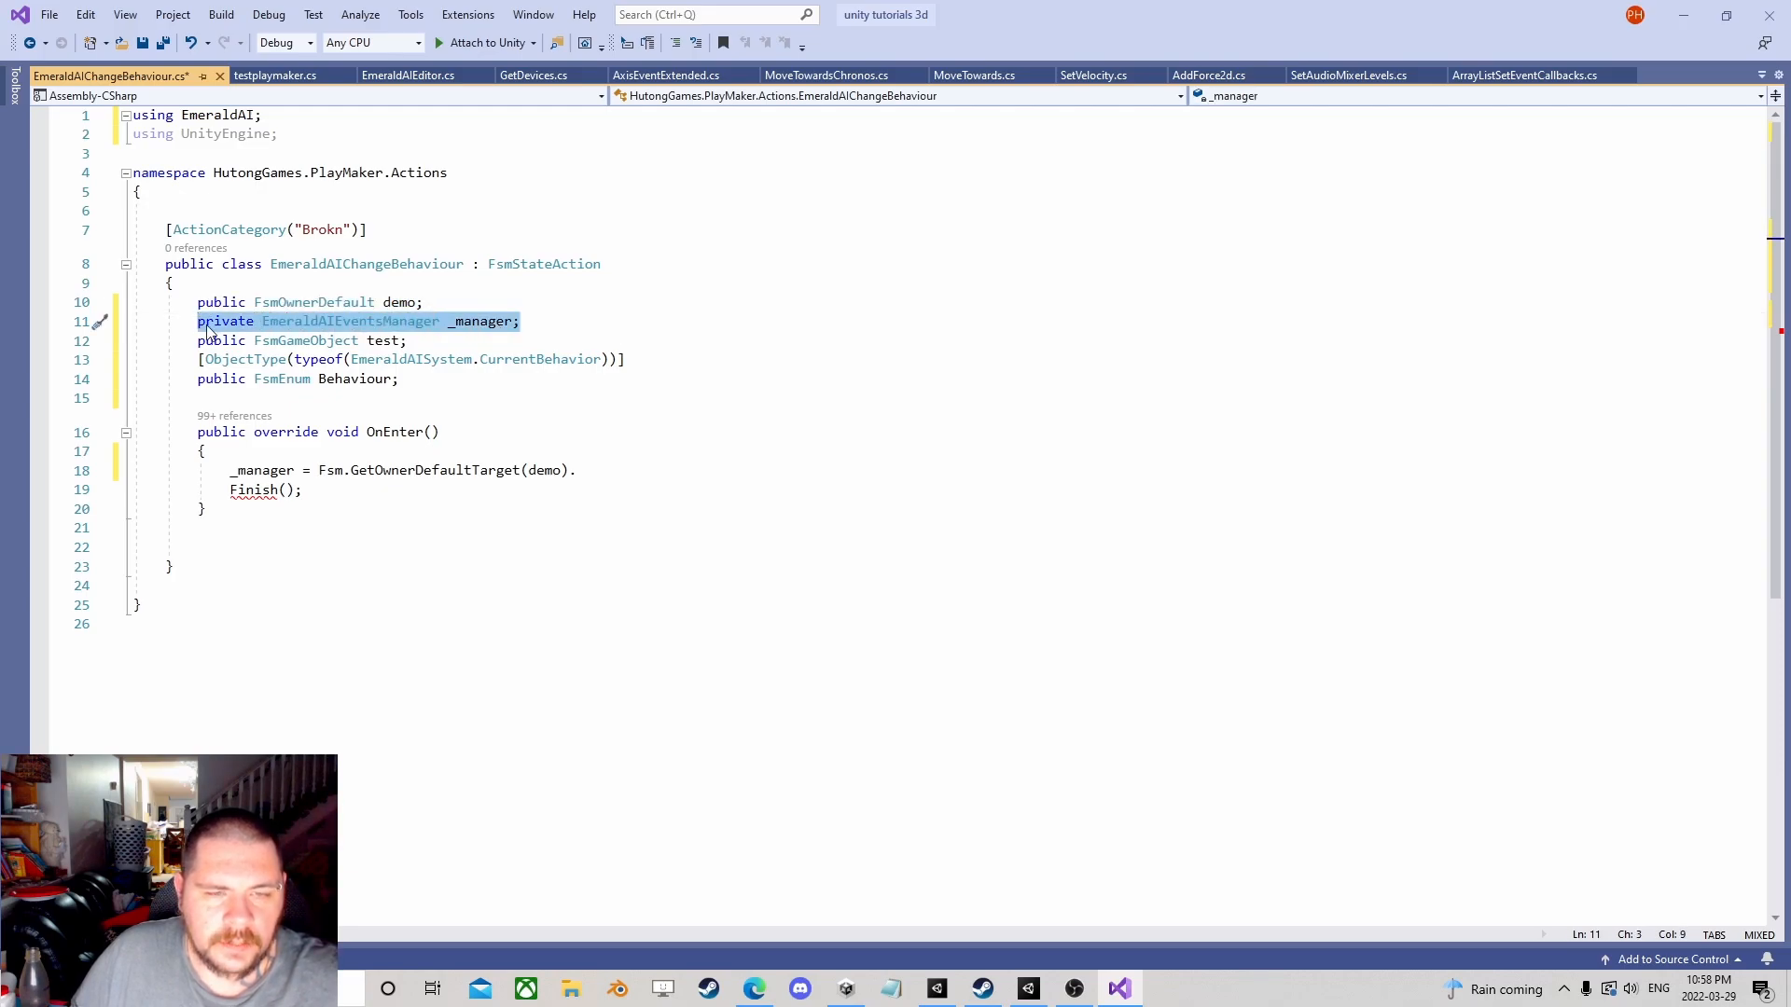
pyautogui.click(572, 470)
pyautogui.write('.get')
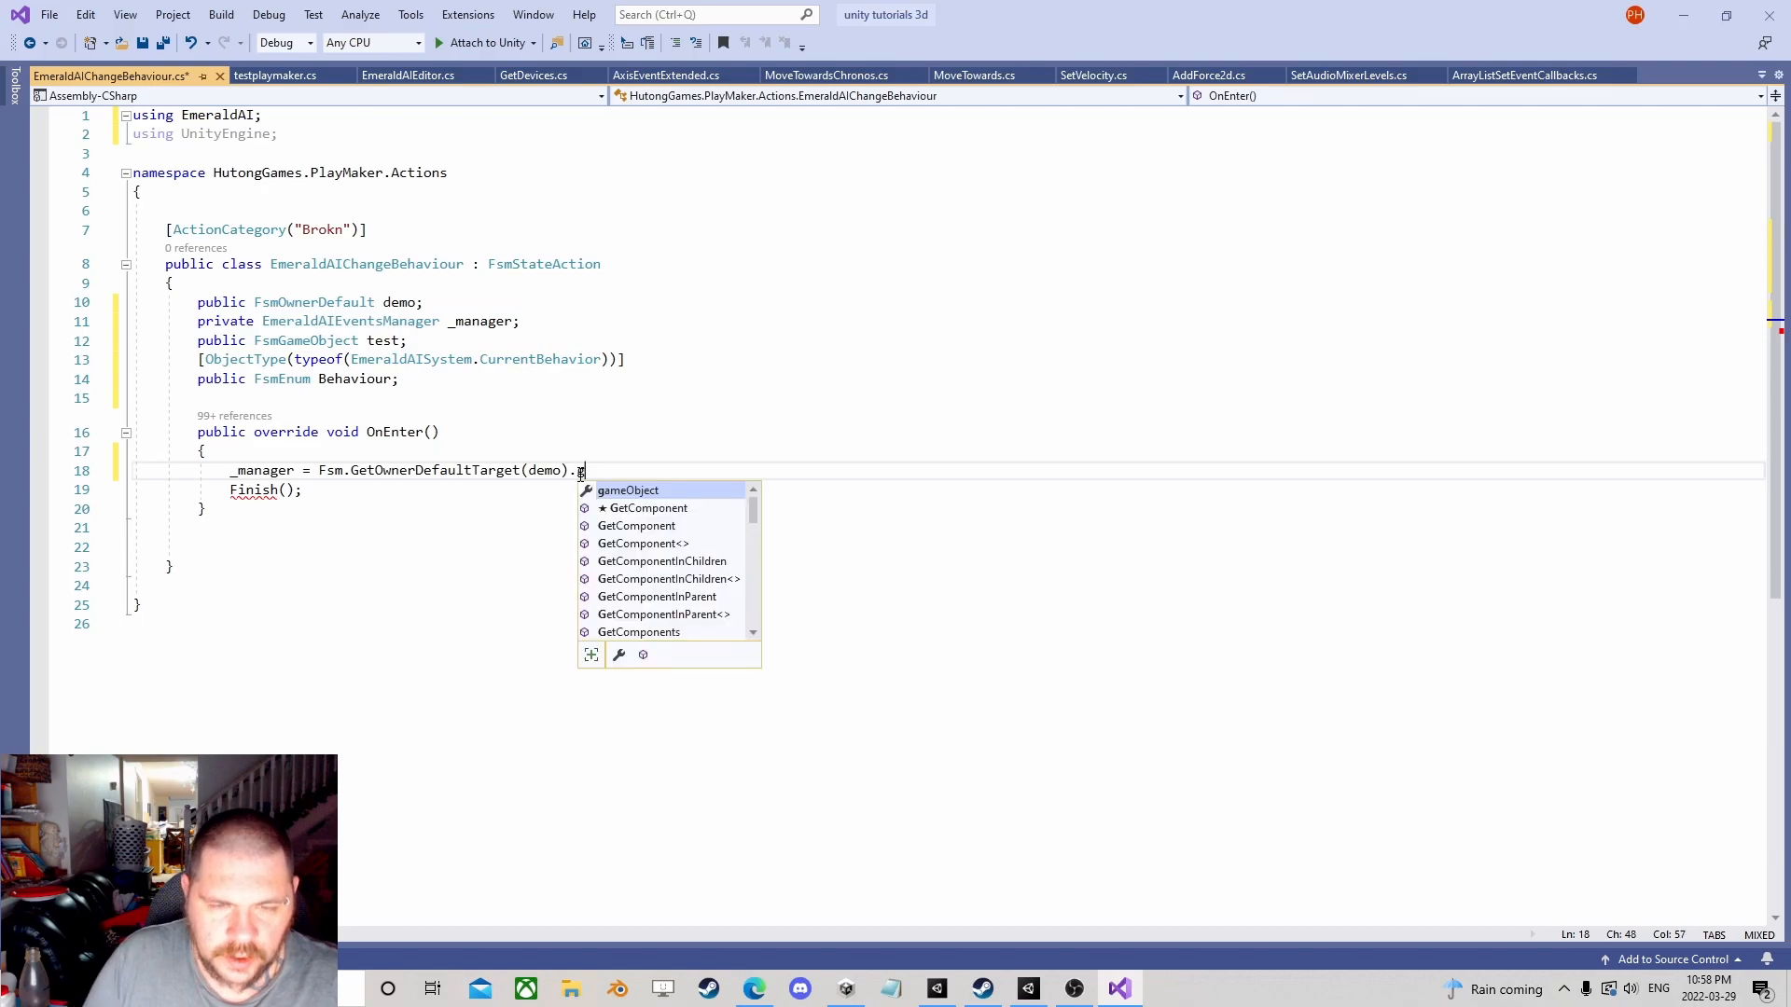
pyautogui.press('Down')
pyautogui.press('Tab')
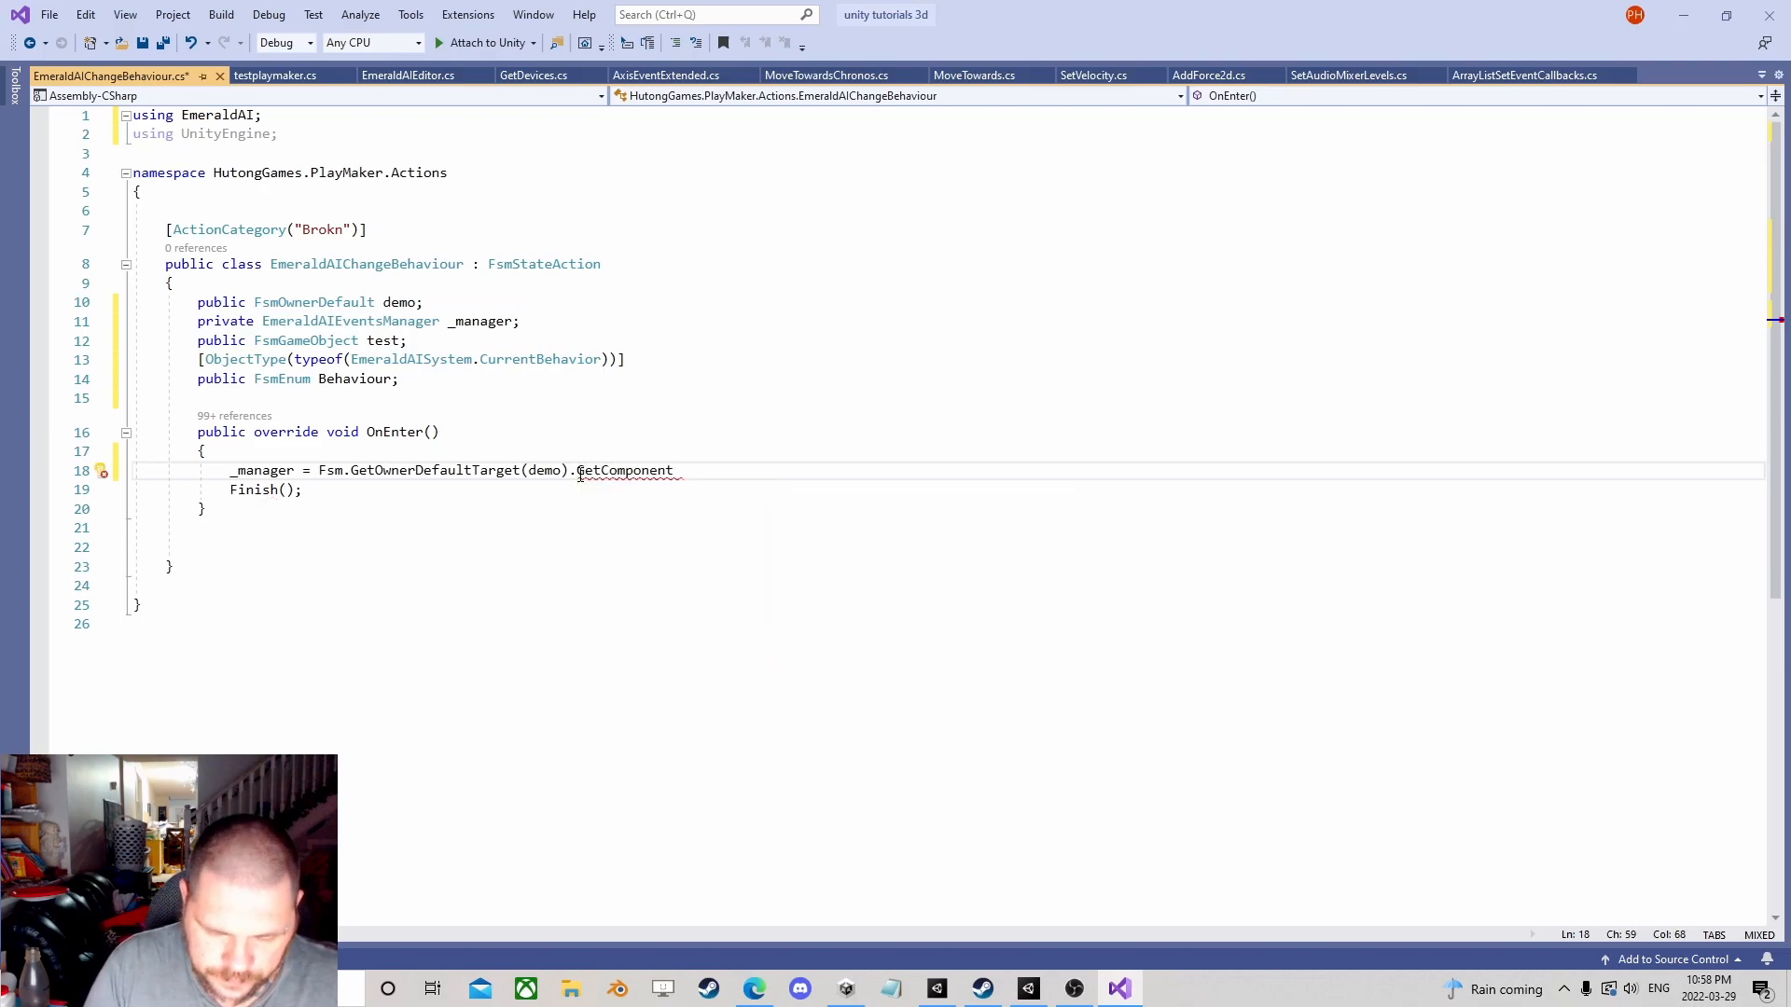
pyautogui.write('<>')
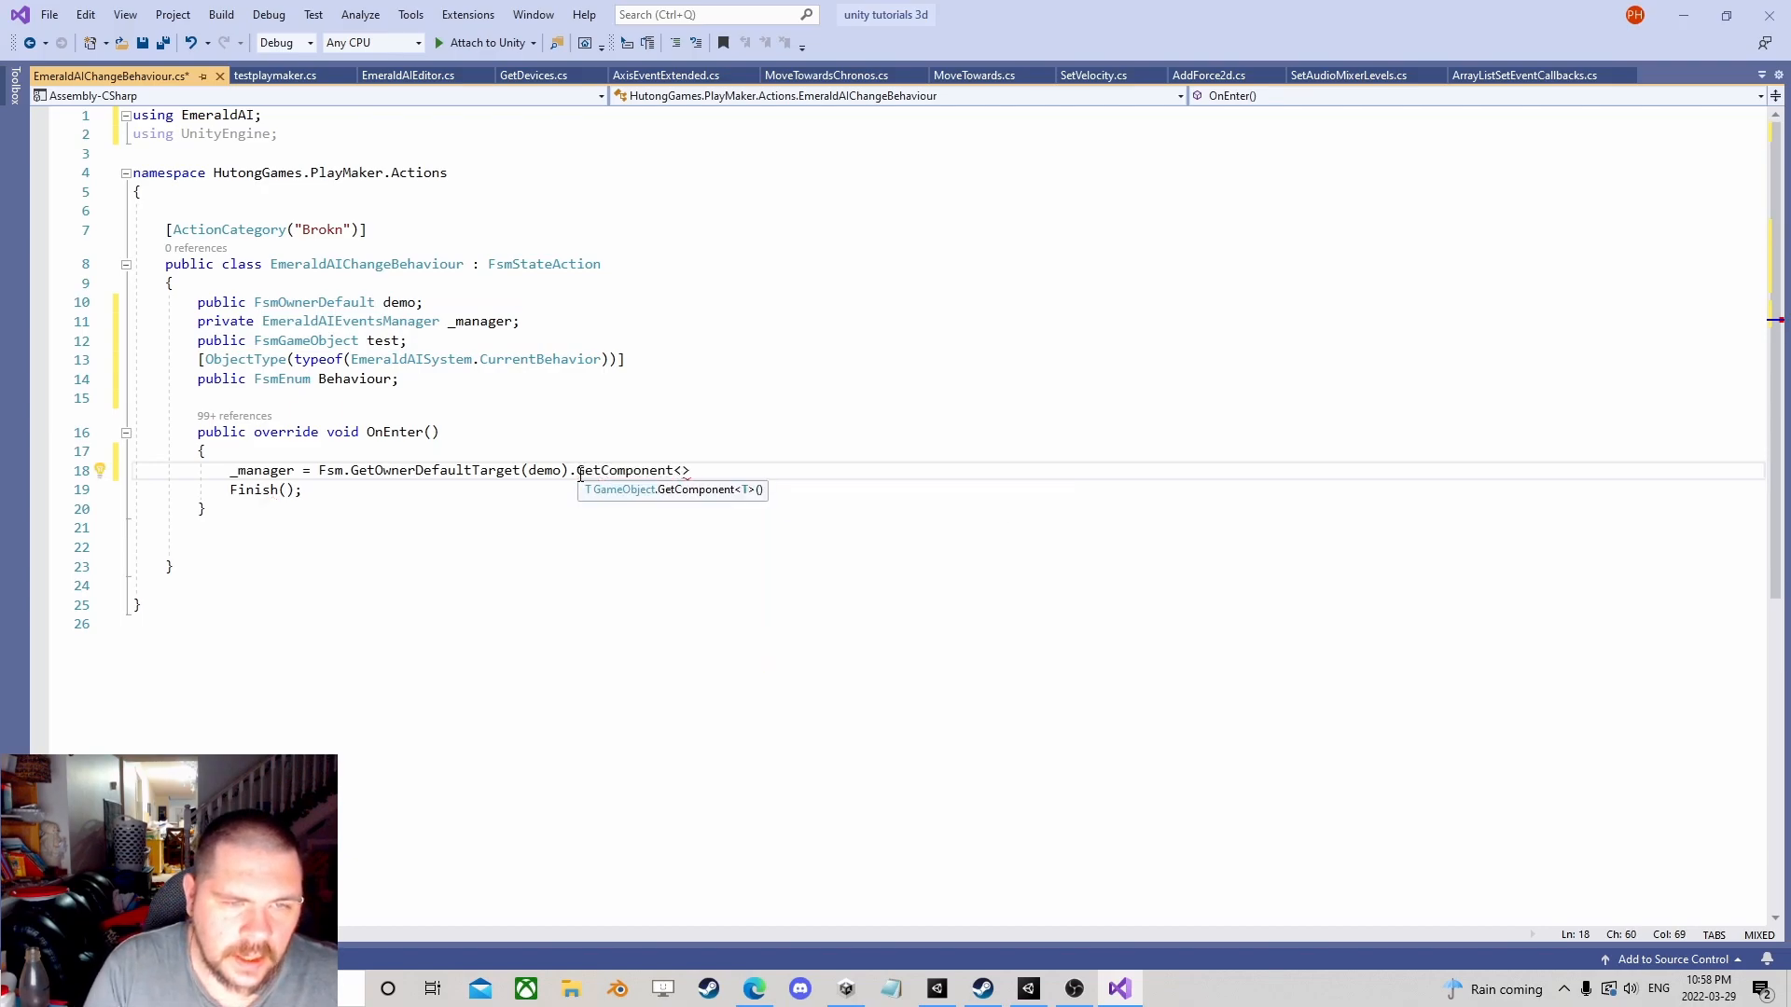
pyautogui.write('emer')
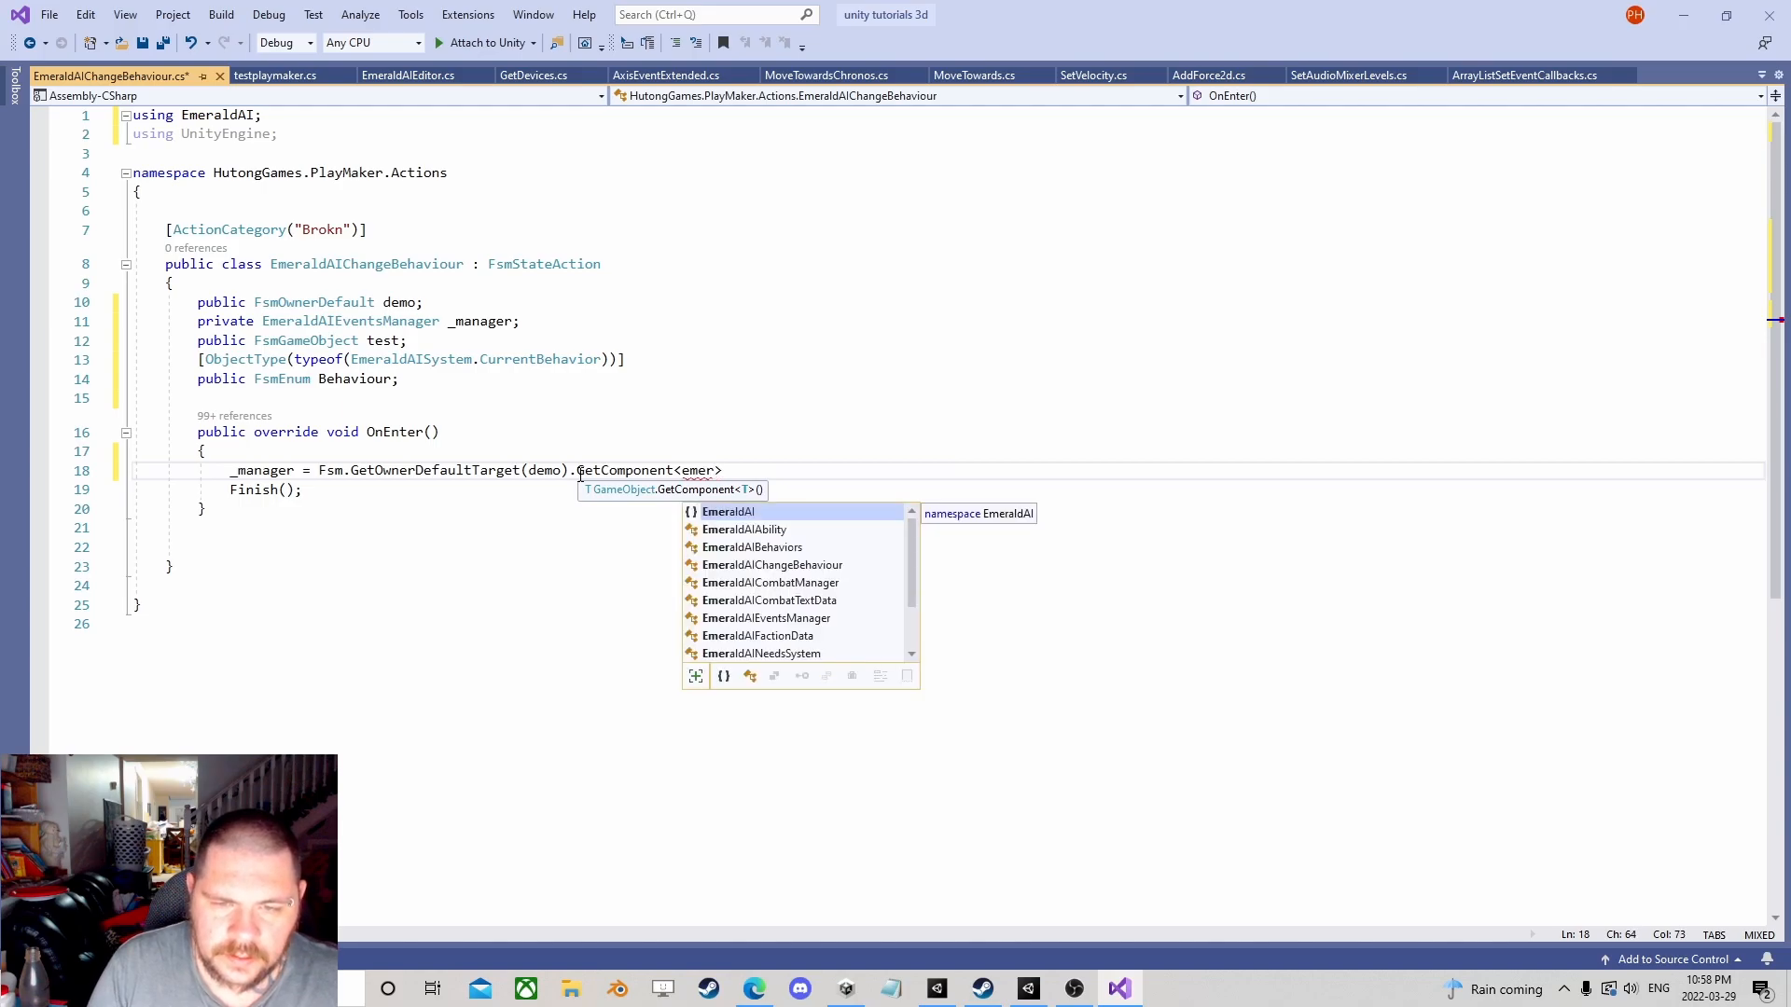
pyautogui.press('Down')
pyautogui.press('Down')
pyautogui.press('Down')
pyautogui.press('Down')
pyautogui.press('Down')
pyautogui.press('Down')
pyautogui.press('Tab')
pyautogui.write('>')
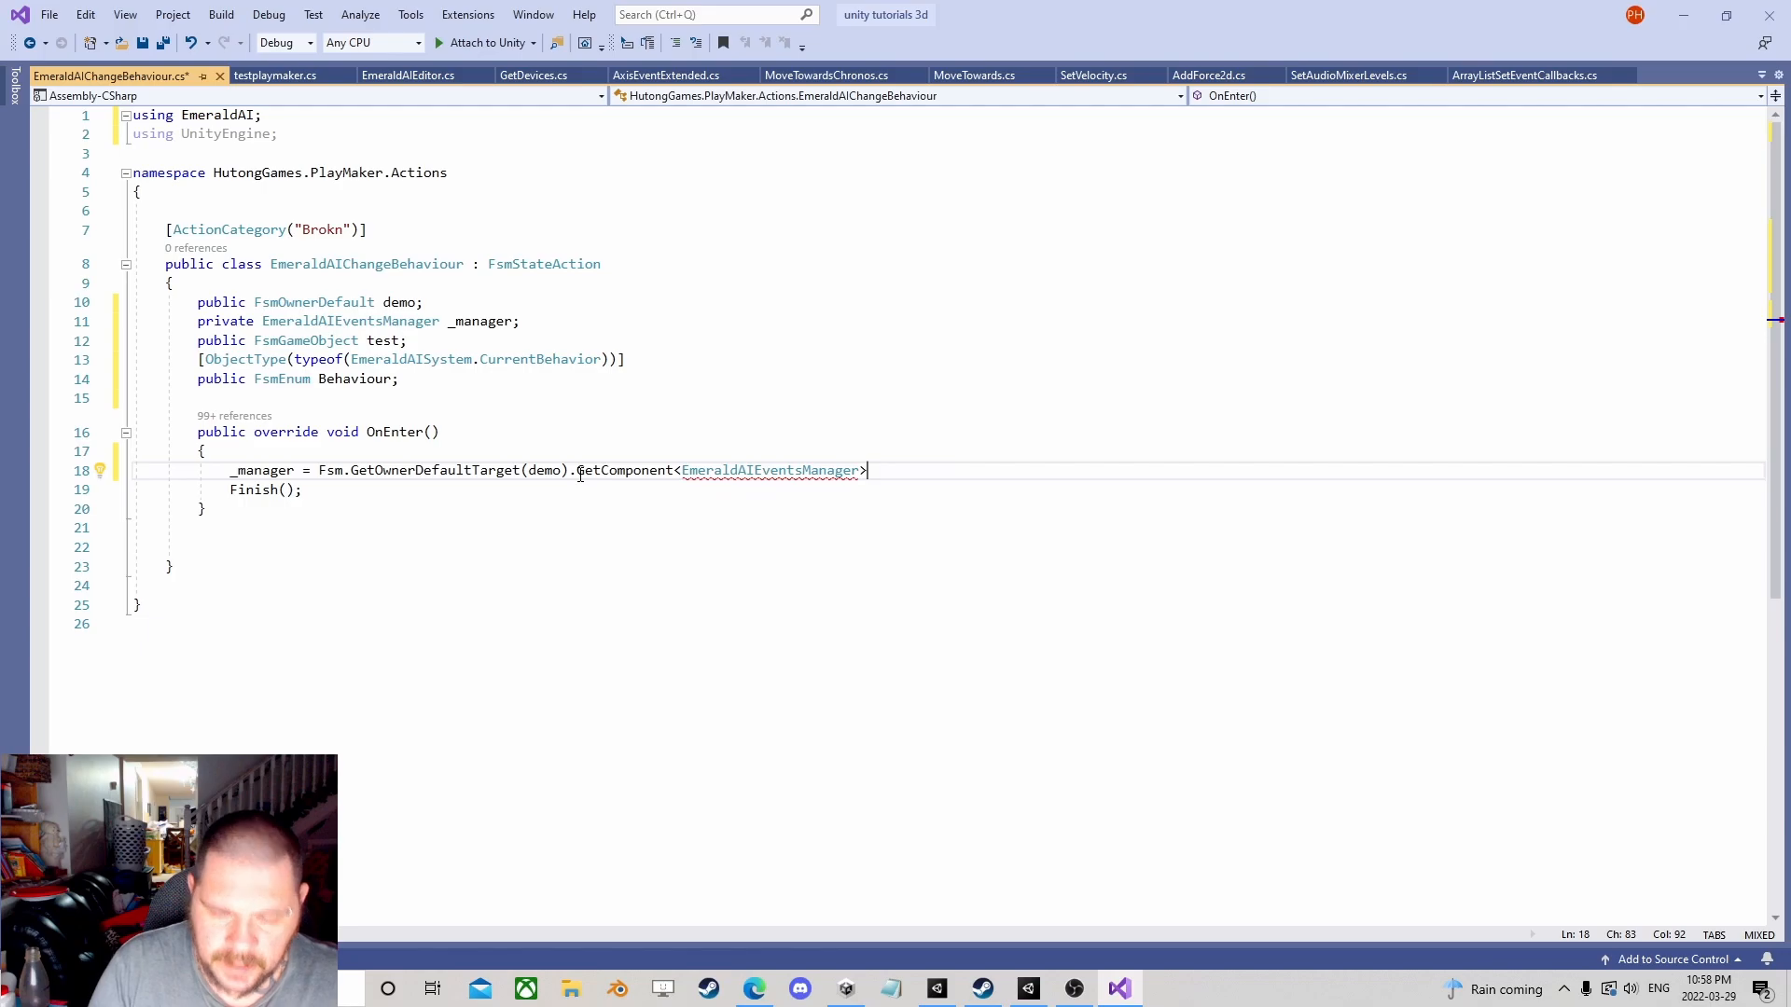
pyautogui.write('()')
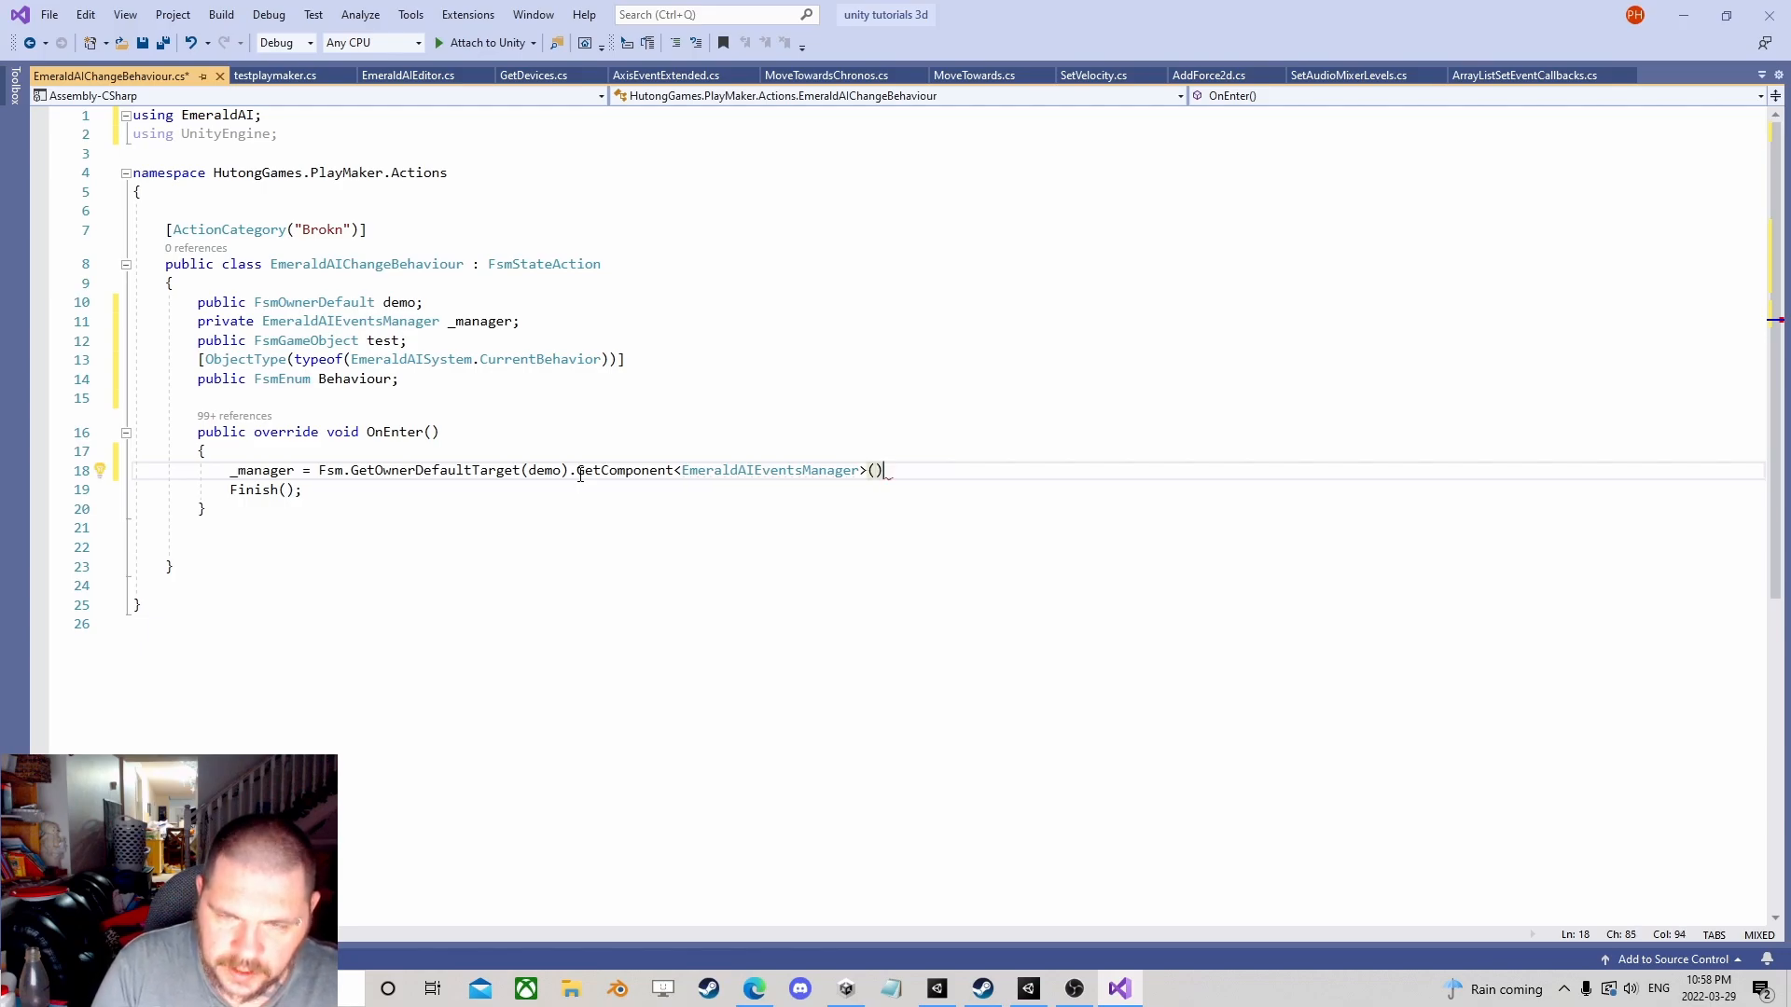
pyautogui.write(';')
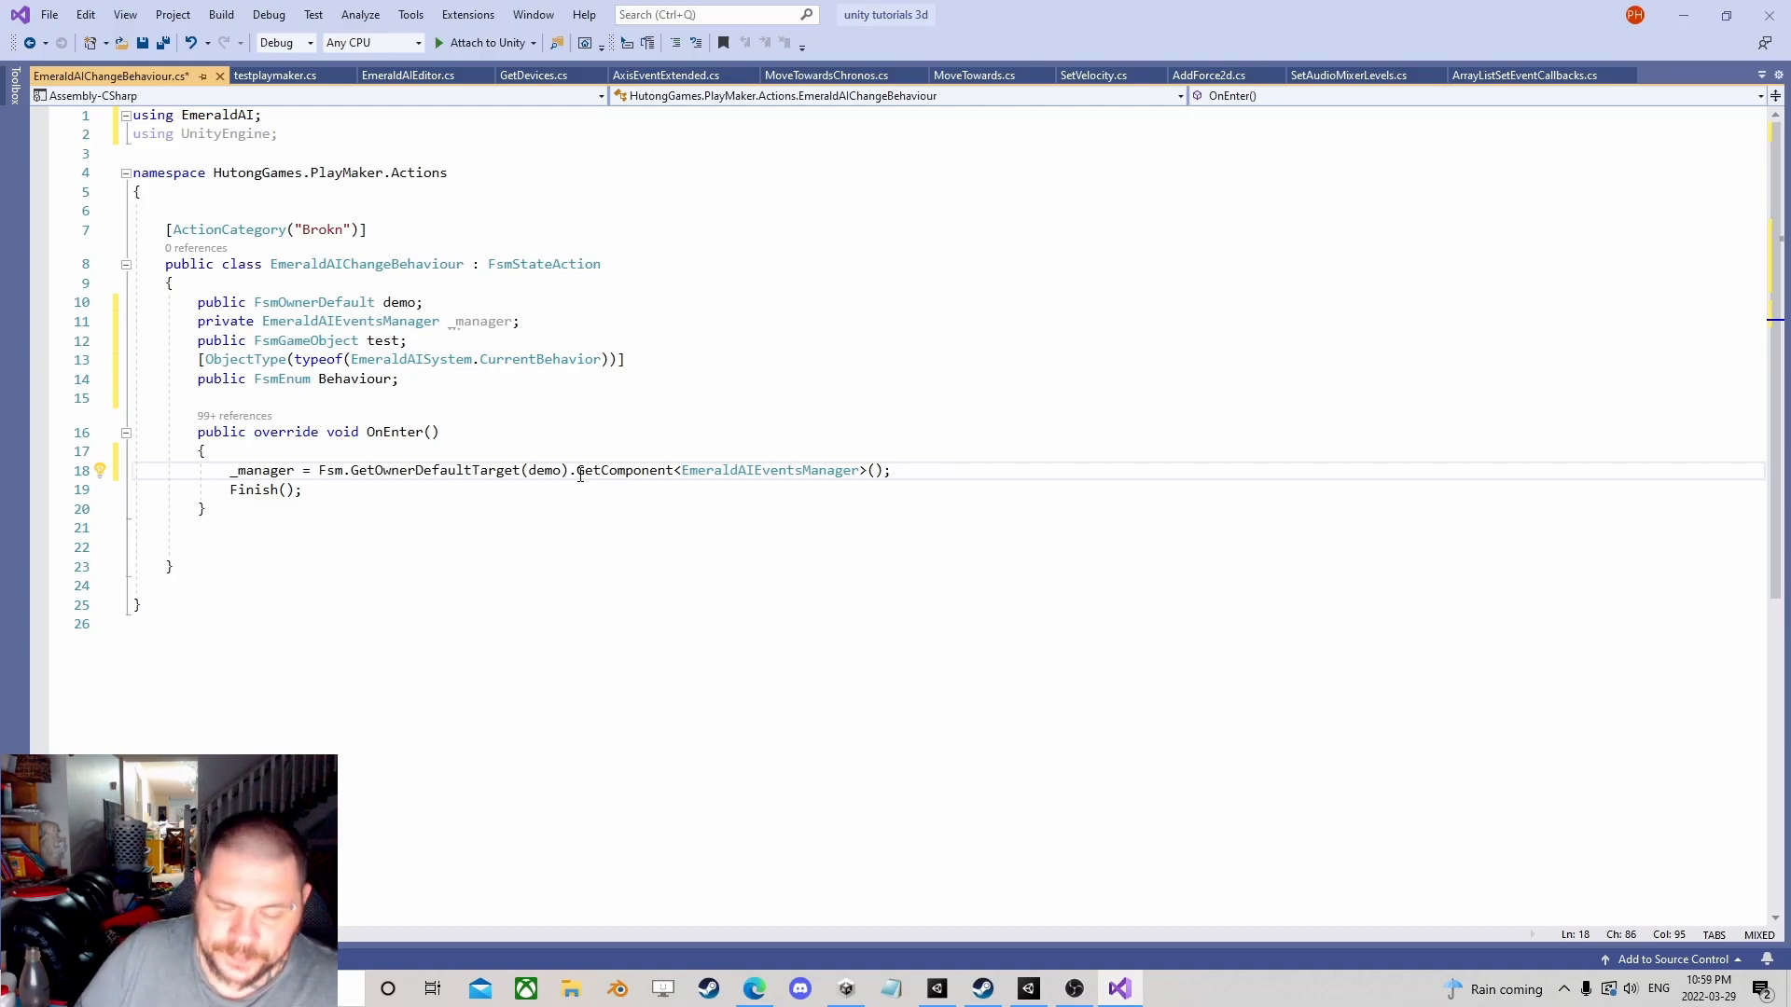
# Step: Open blank lines before Finish and insert a public override OnUpdate method below OnEnter
pyautogui.press('Return')
pyautogui.press('Return')
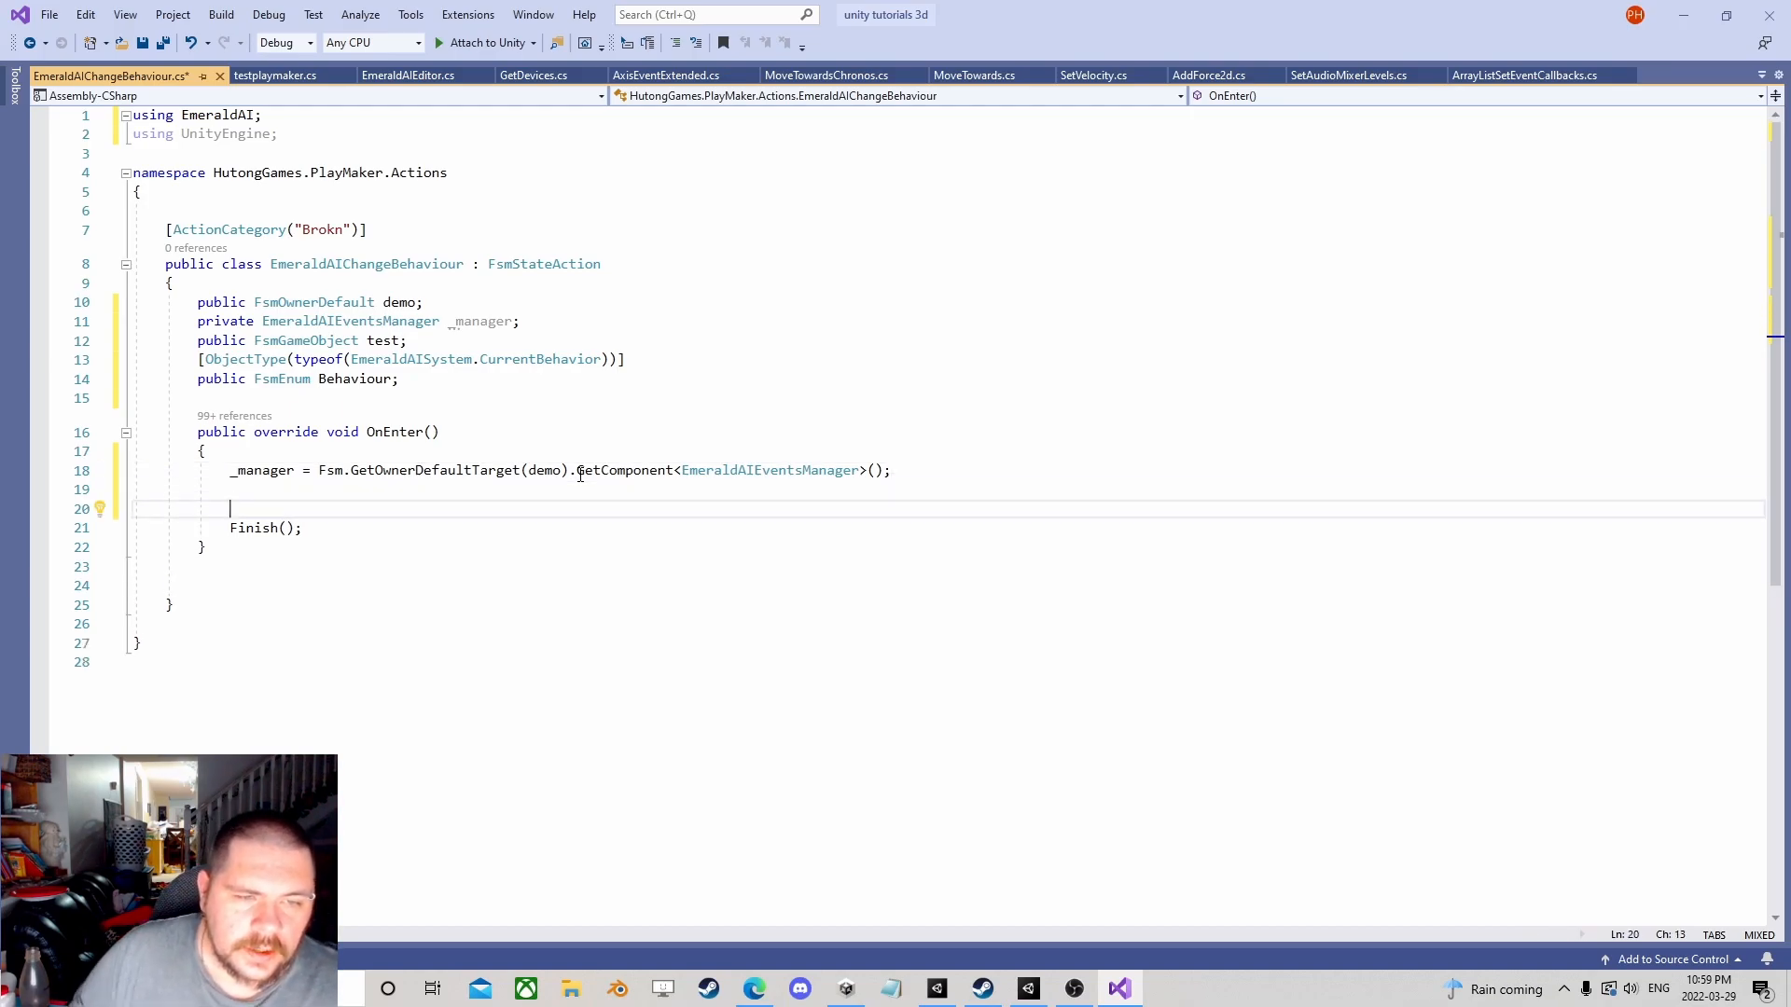
pyautogui.moveTo(440, 433); pyautogui.dragTo(198, 433)
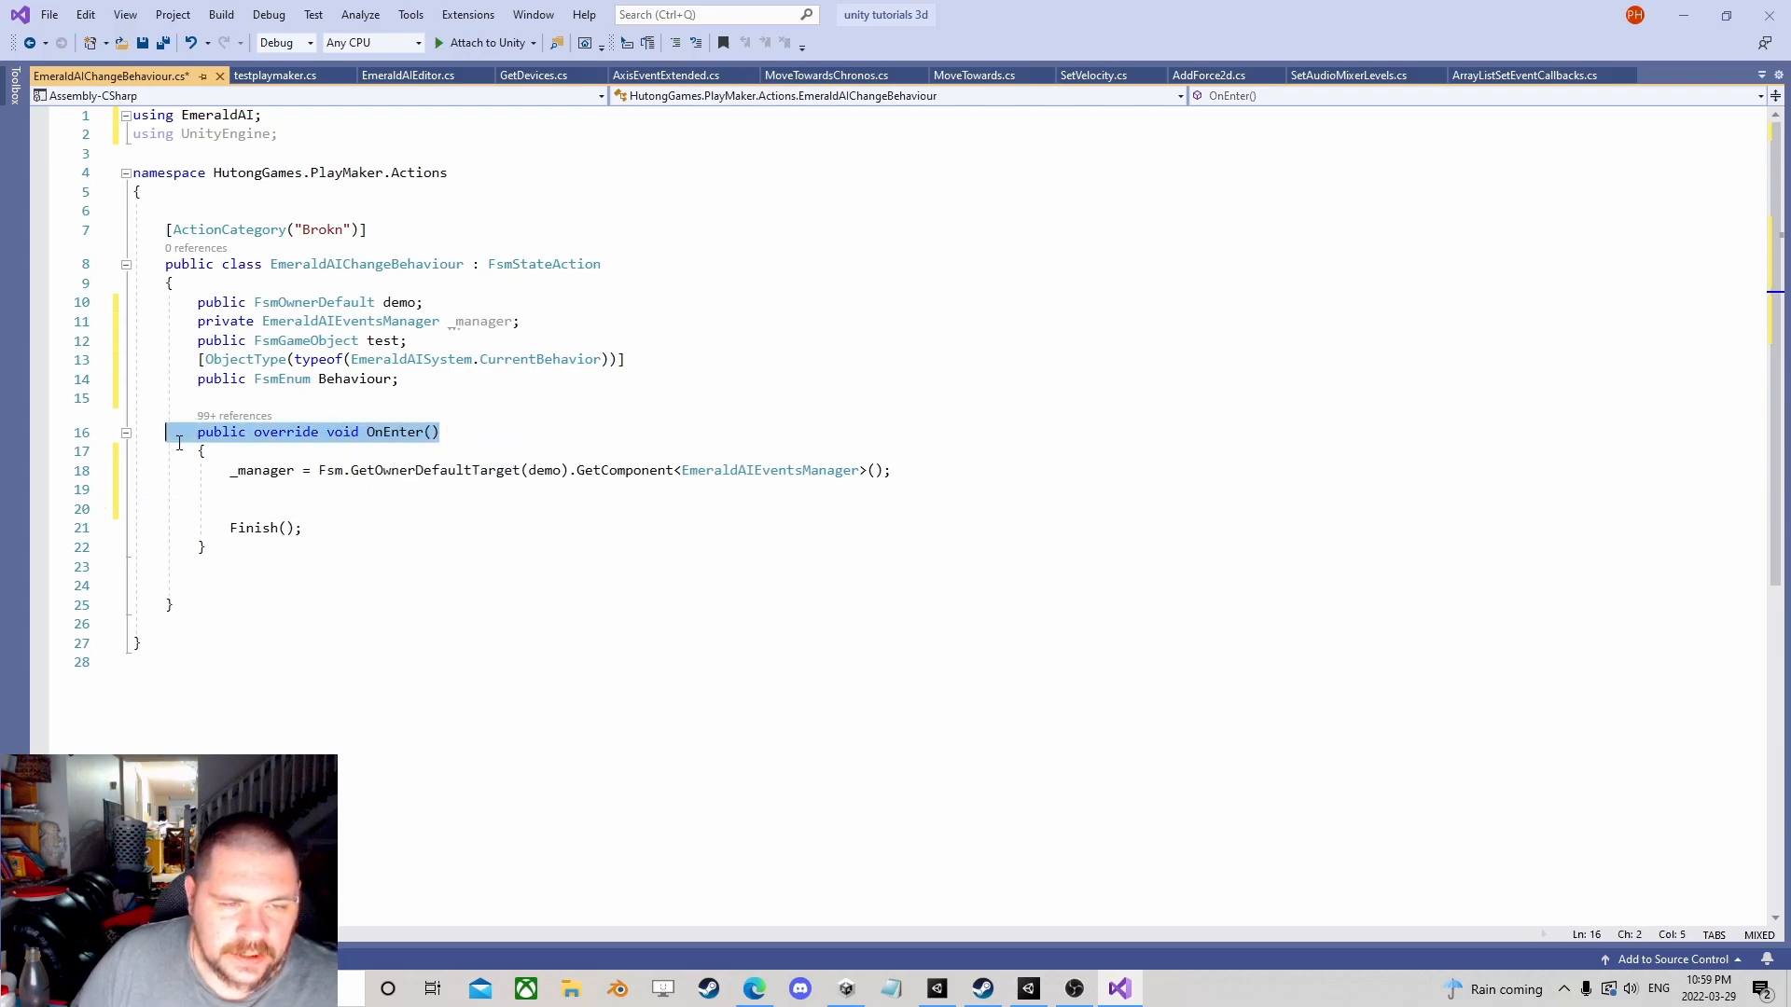
pyautogui.click(221, 548)
pyautogui.press('Return')
pyautogui.write('publi')
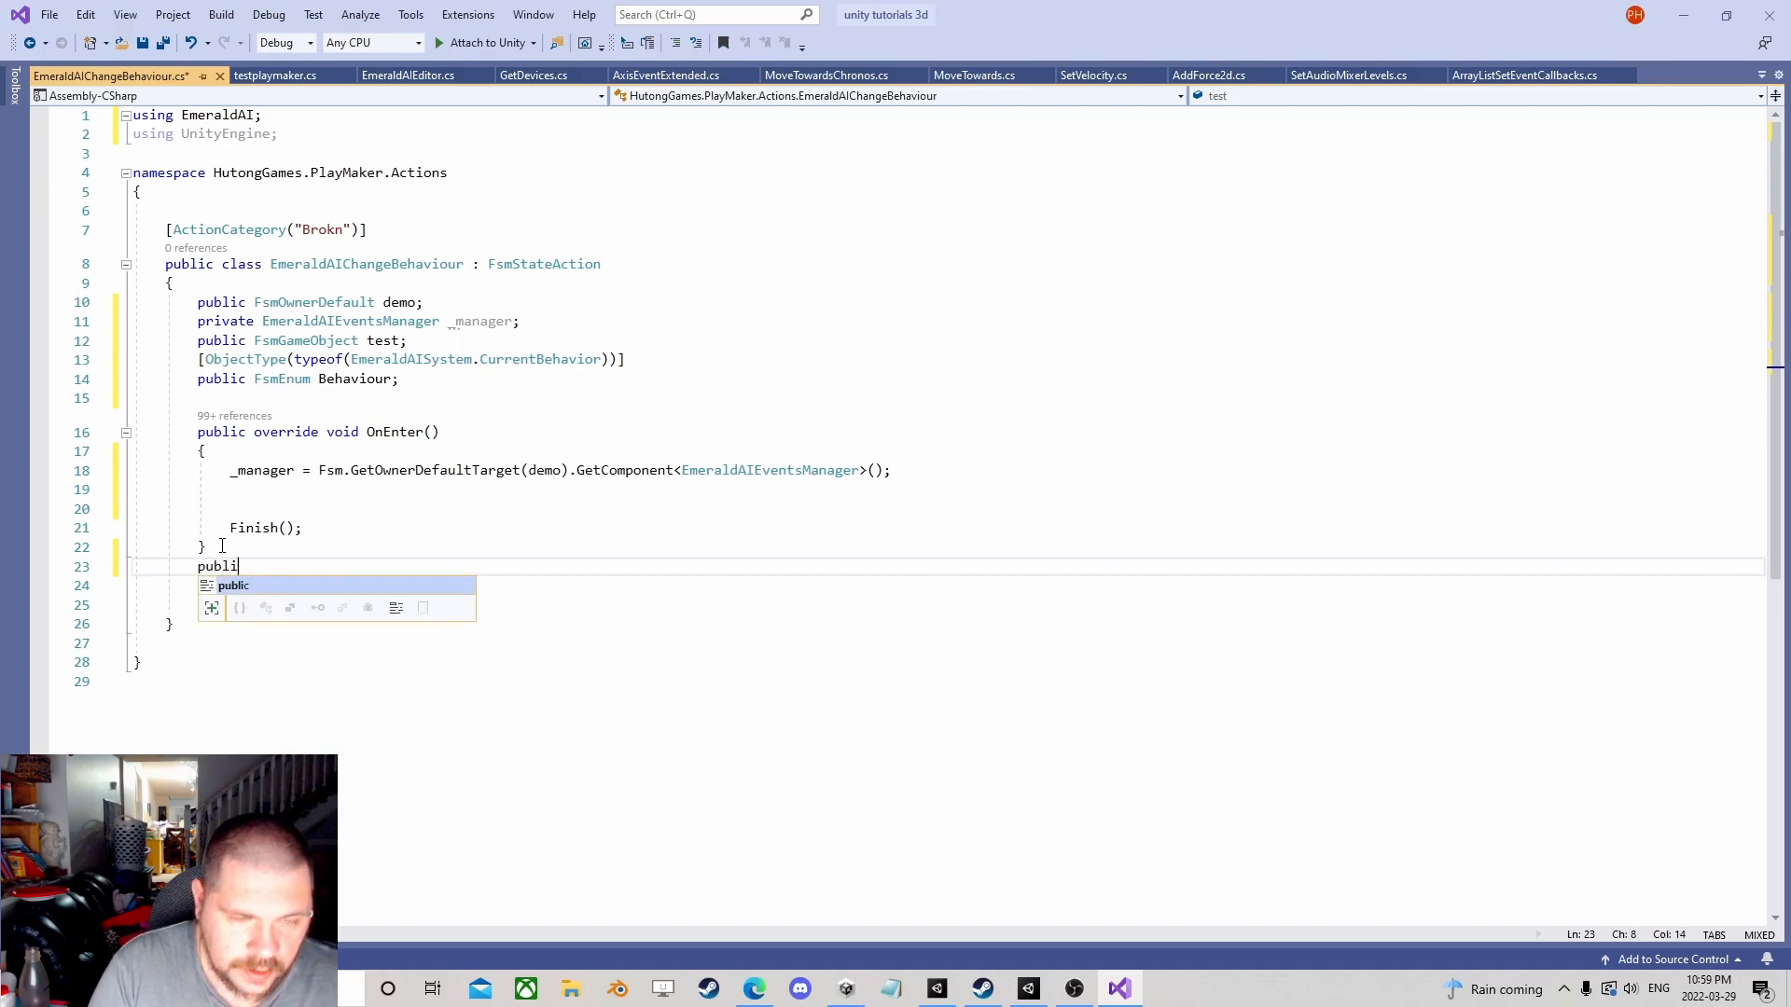
pyautogui.write('c override onup')
pyautogui.press('Tab')
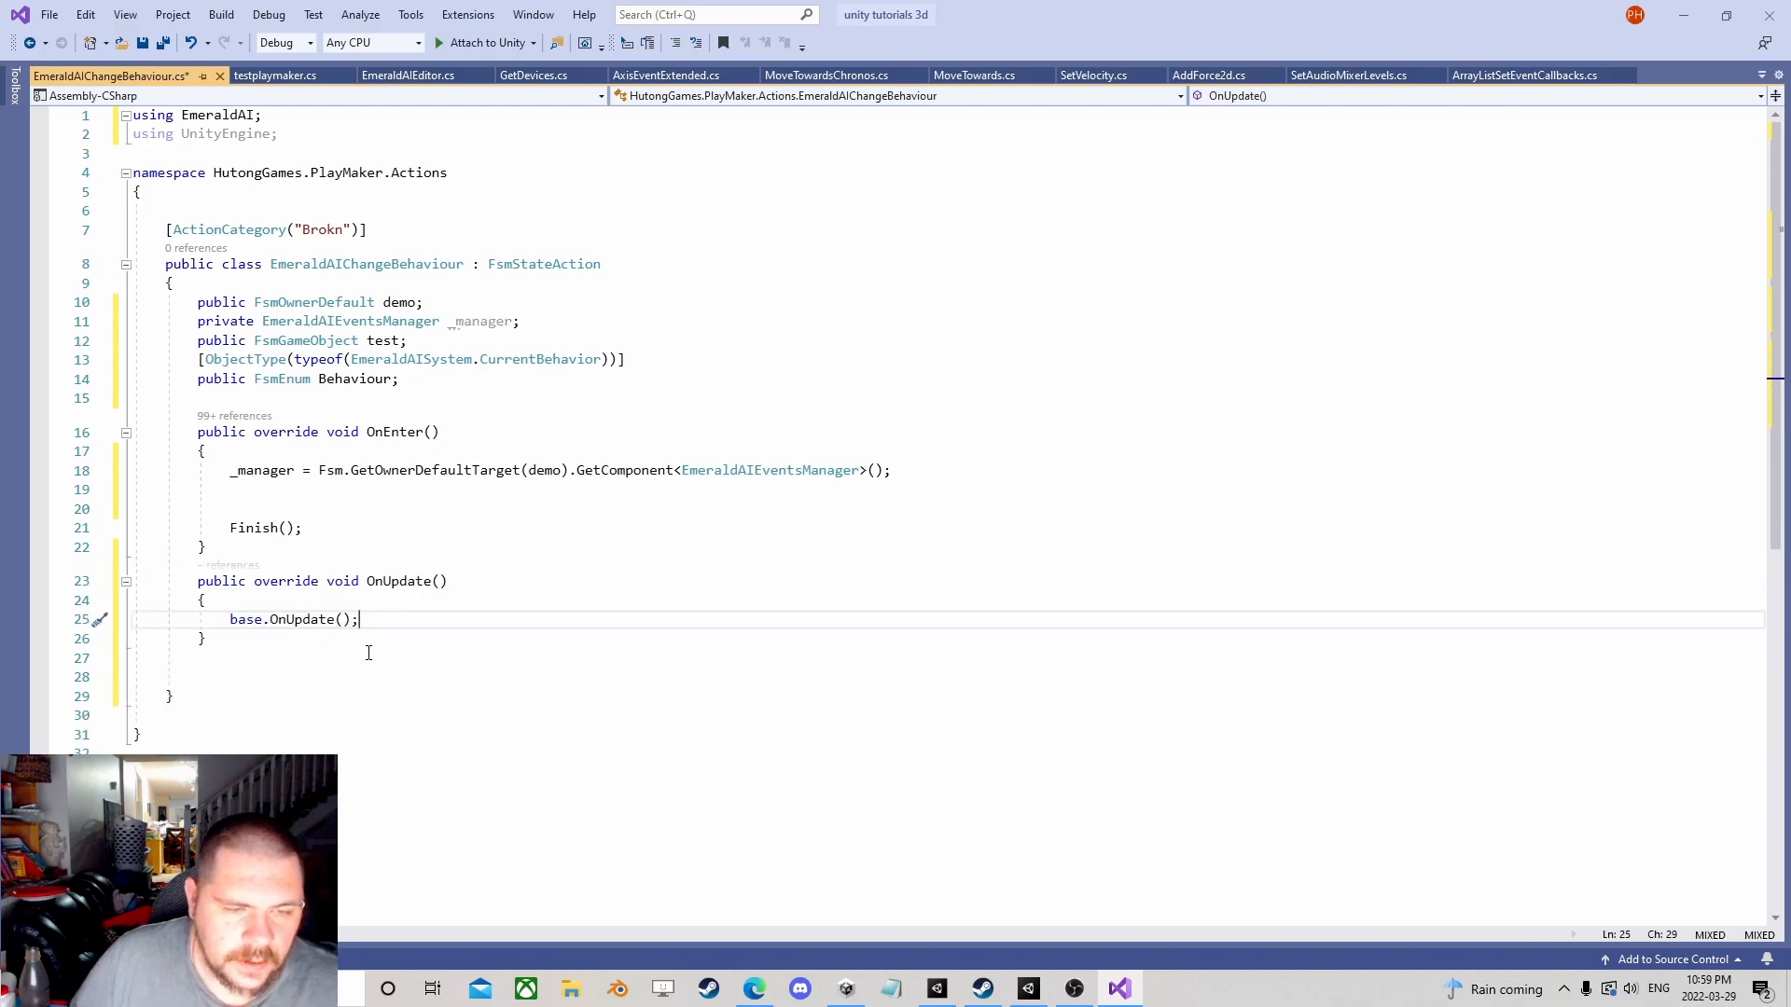
# Step: Empty OnUpdate by removing base.OnUpdate() and return to the blank line under the _manager assignment
pyautogui.moveTo(360, 618); pyautogui.dragTo(219, 627)
pyautogui.press('Delete')
pyautogui.click(320, 499)
pyautogui.click(264, 489)
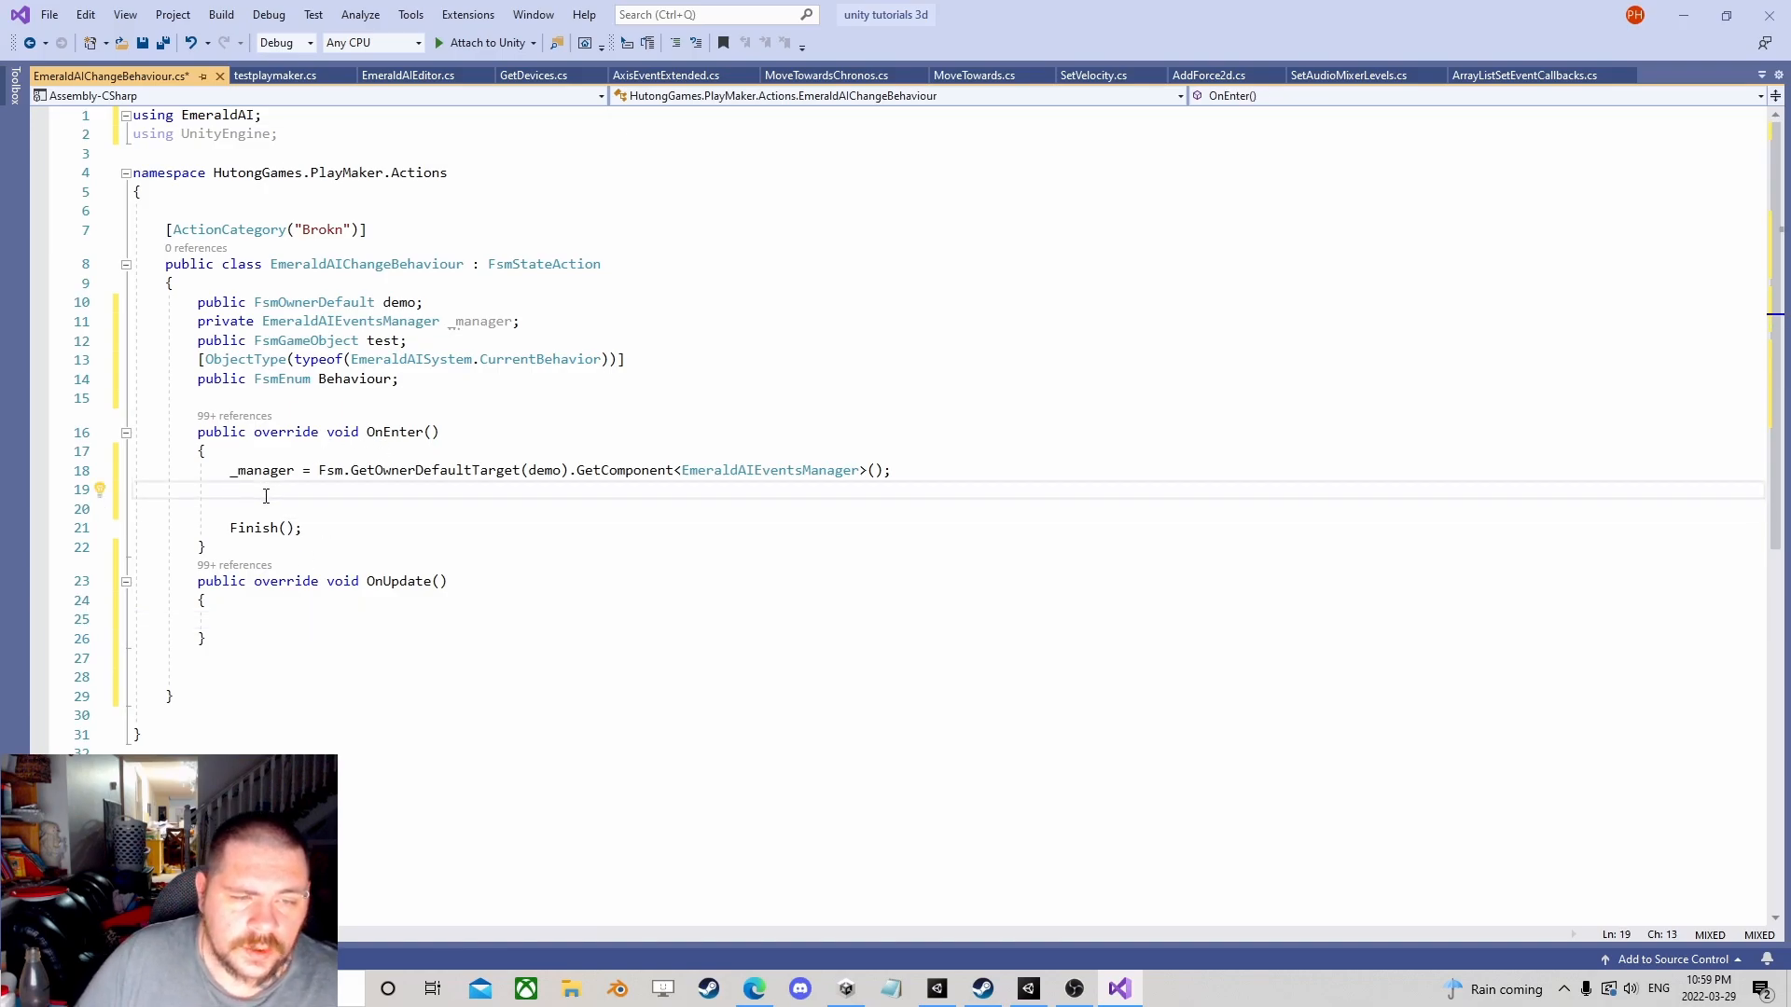
pyautogui.write('_manager')
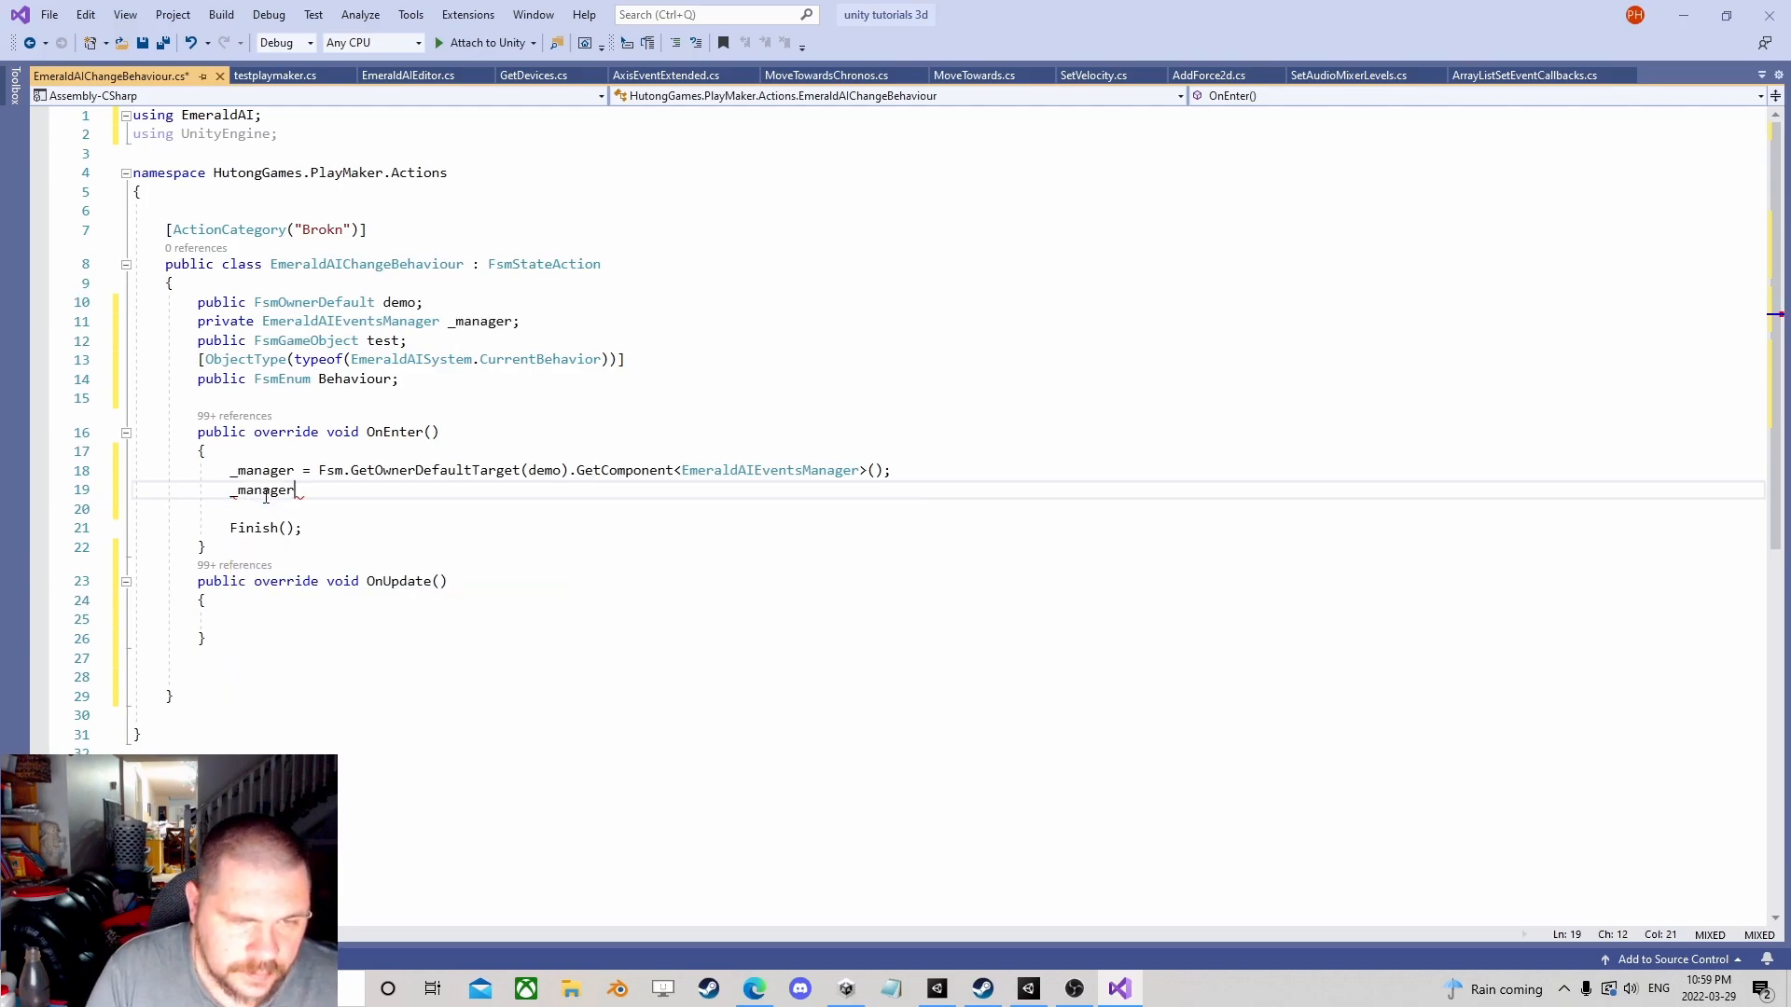
pyautogui.write('.')
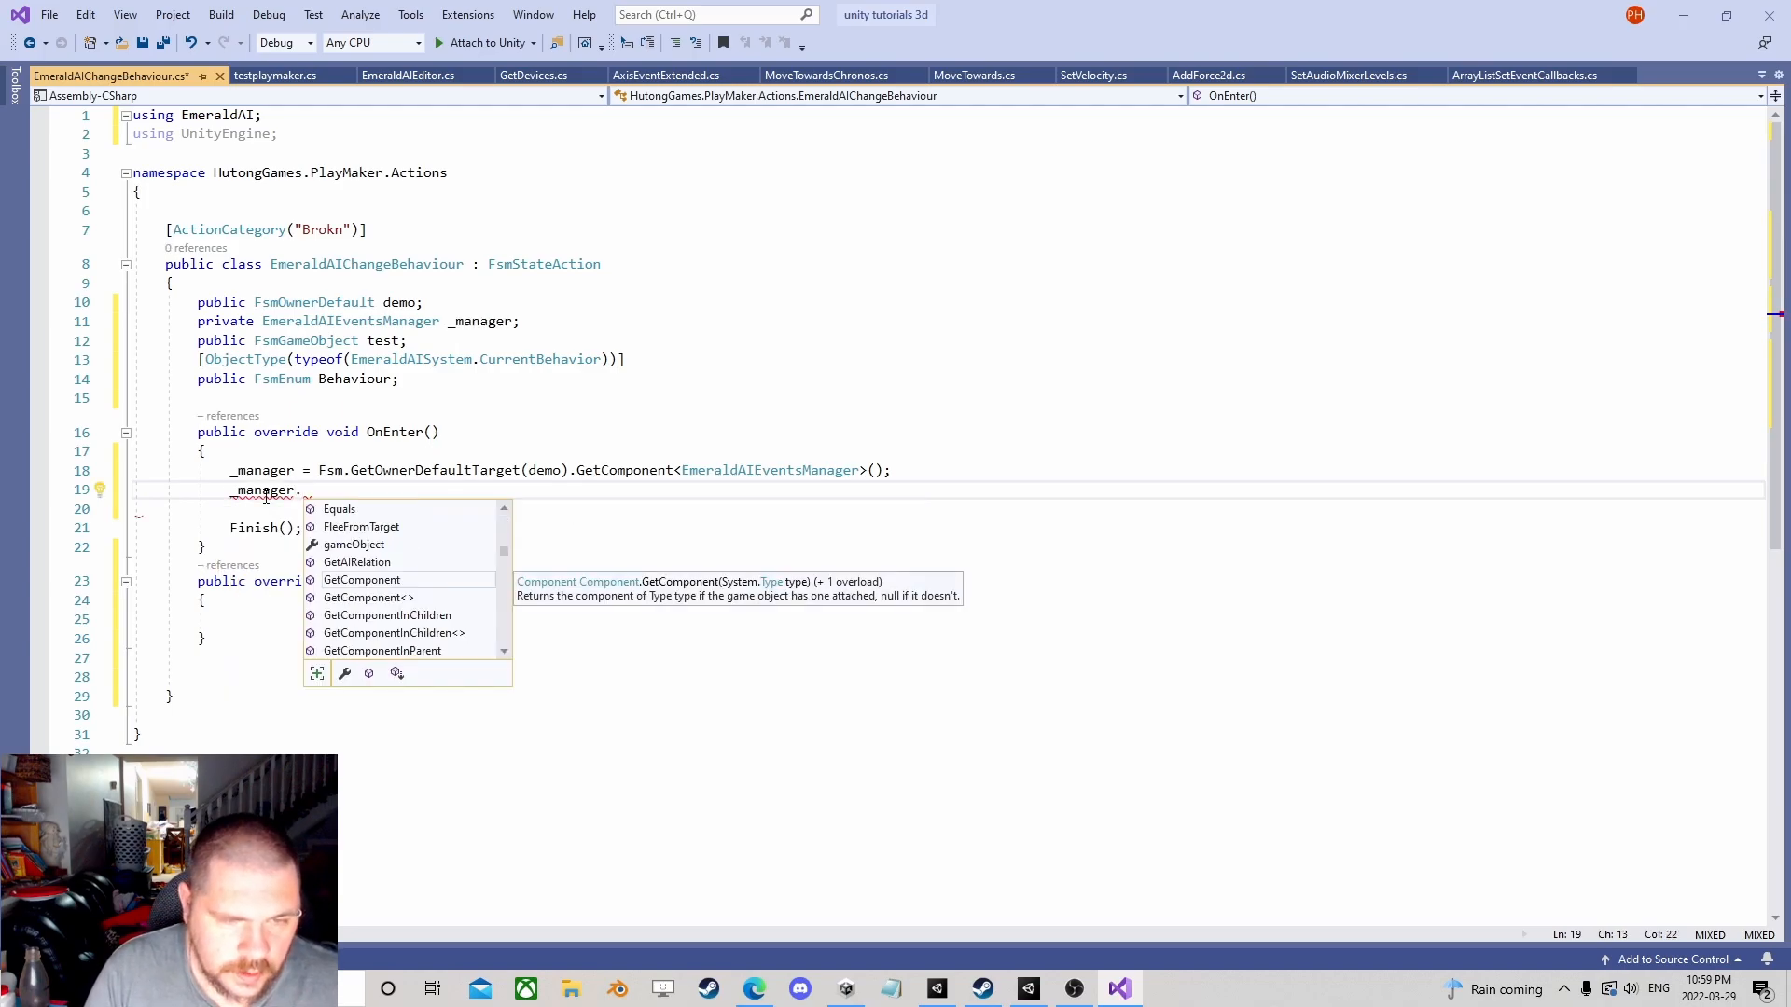
pyautogui.write('.ch')
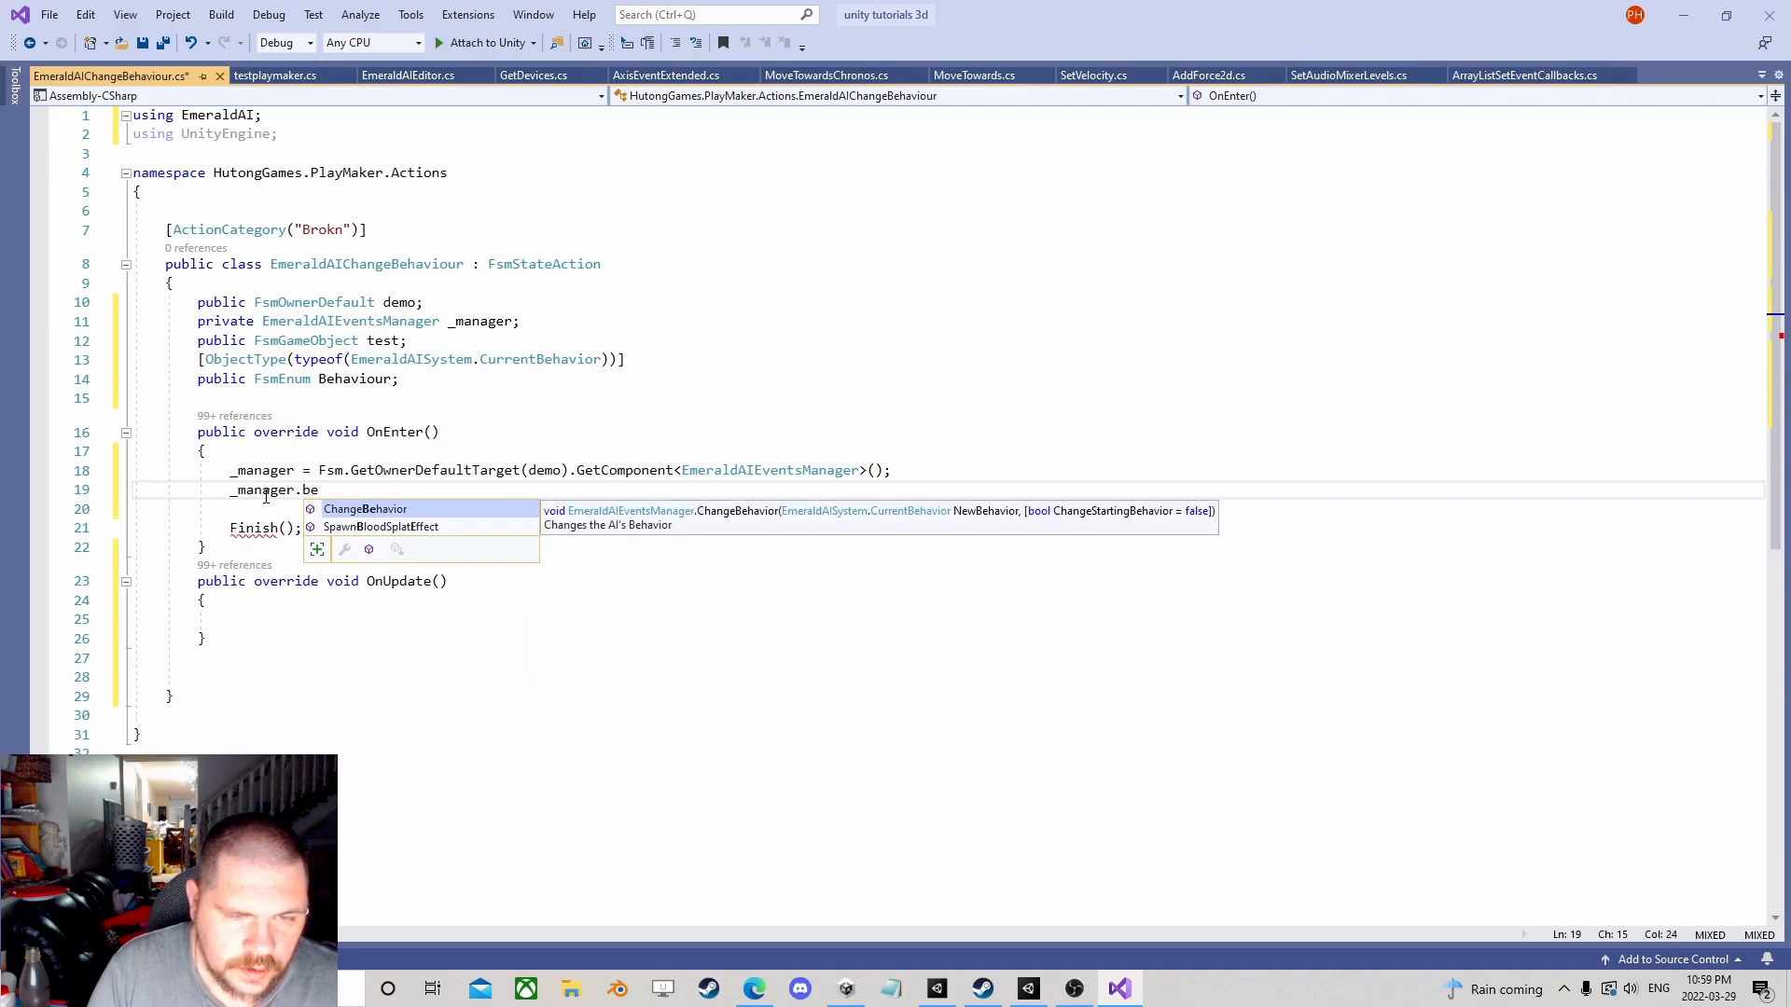
# Step: Insert _manager.ChangeBehavior() on line 19, then erase it to browse the manager's other methods
pyautogui.press('Tab')
pyautogui.write('(')
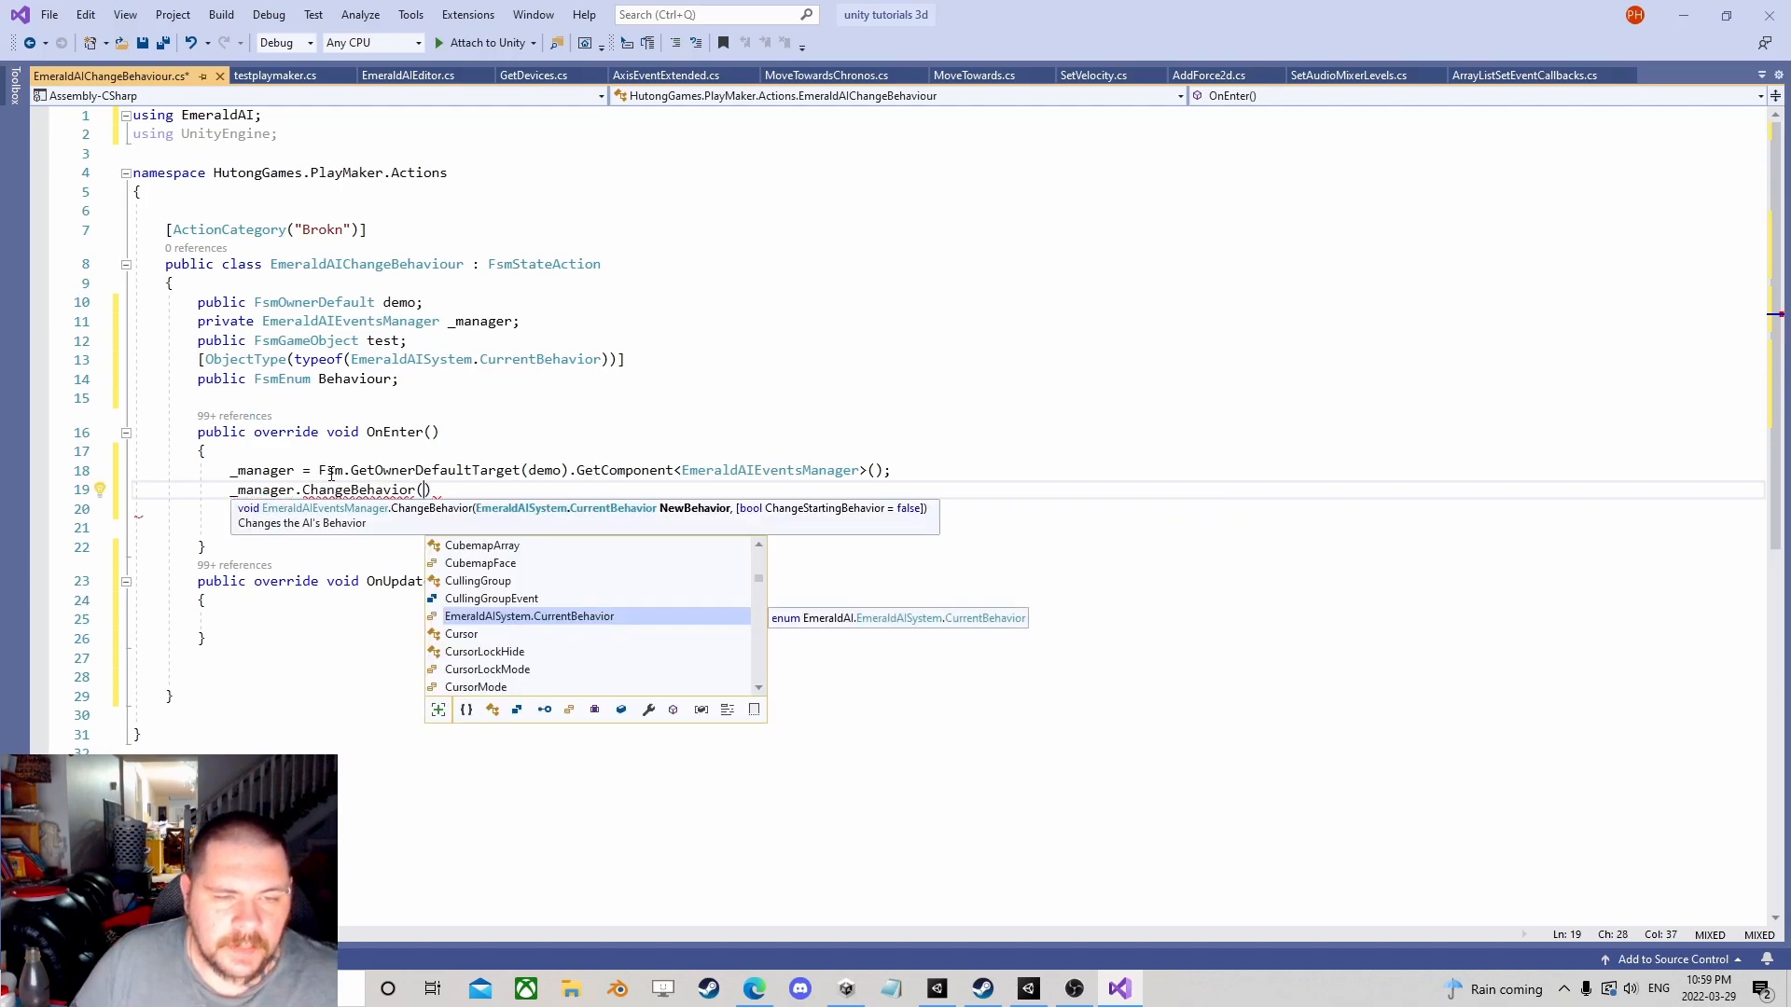
pyautogui.moveTo(431, 490); pyautogui.dragTo(297, 490)
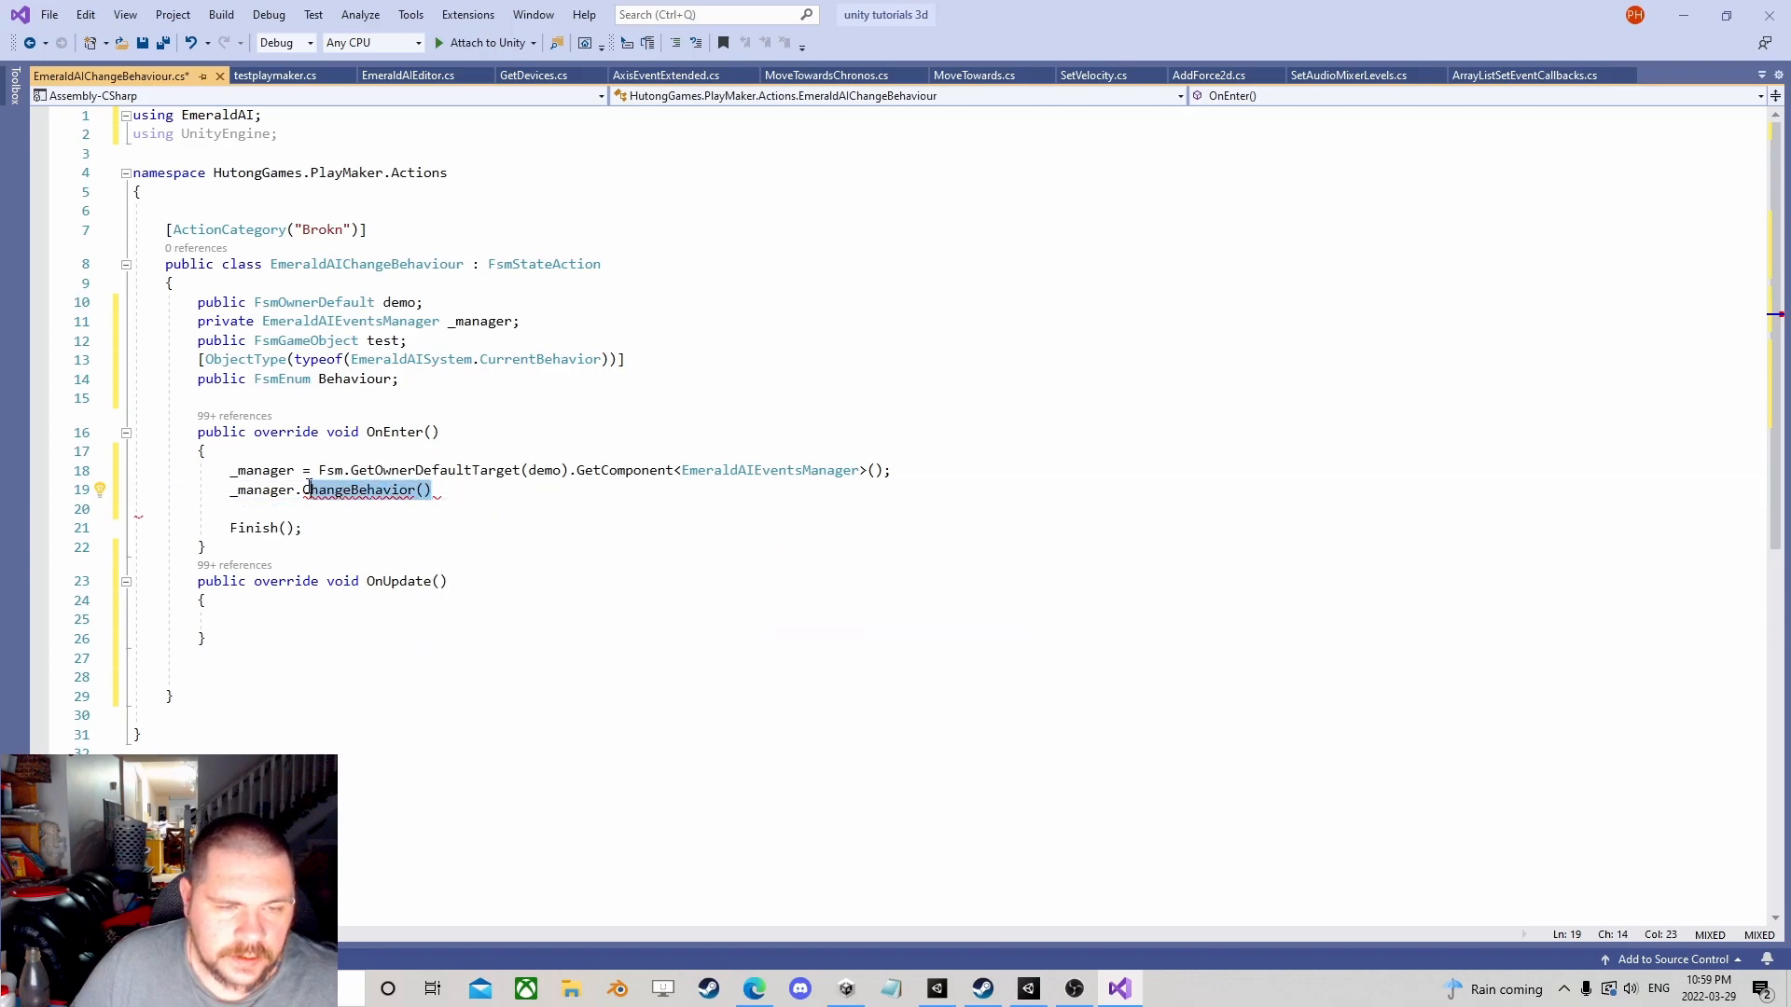
pyautogui.press('BackSpace')
pyautogui.write('.')
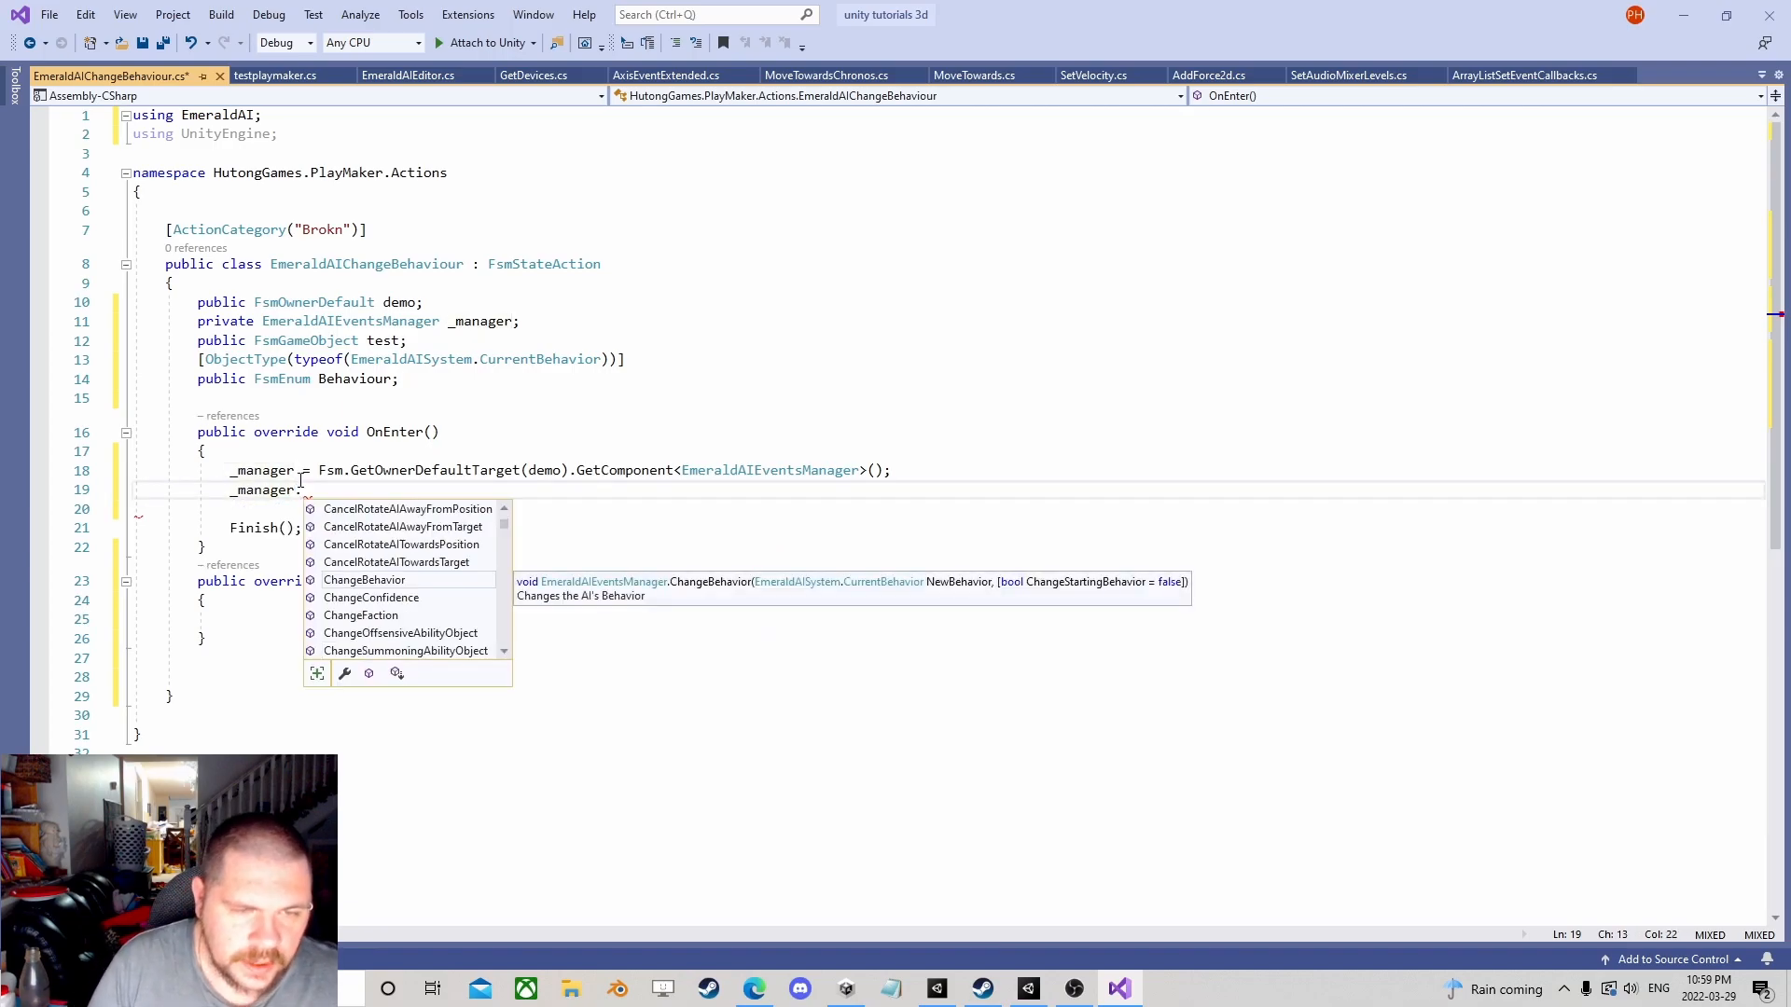
pyautogui.scroll(4, 449, 570)
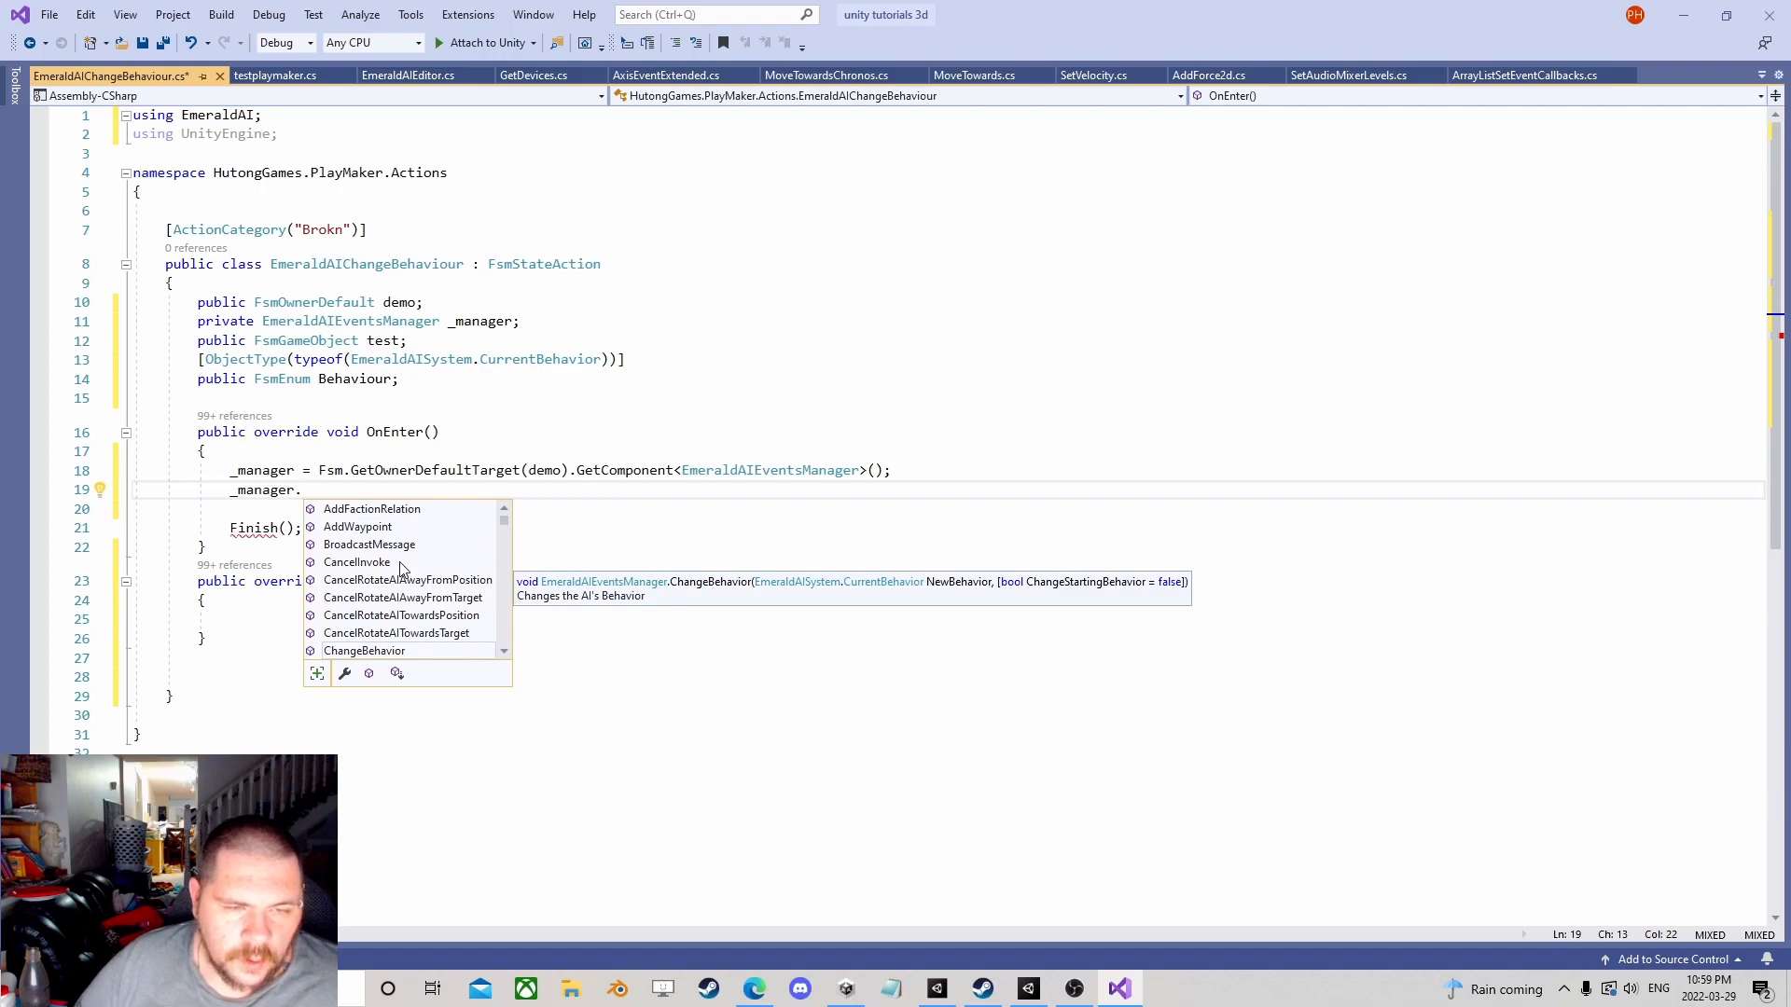
pyautogui.scroll(-4, 355, 519)
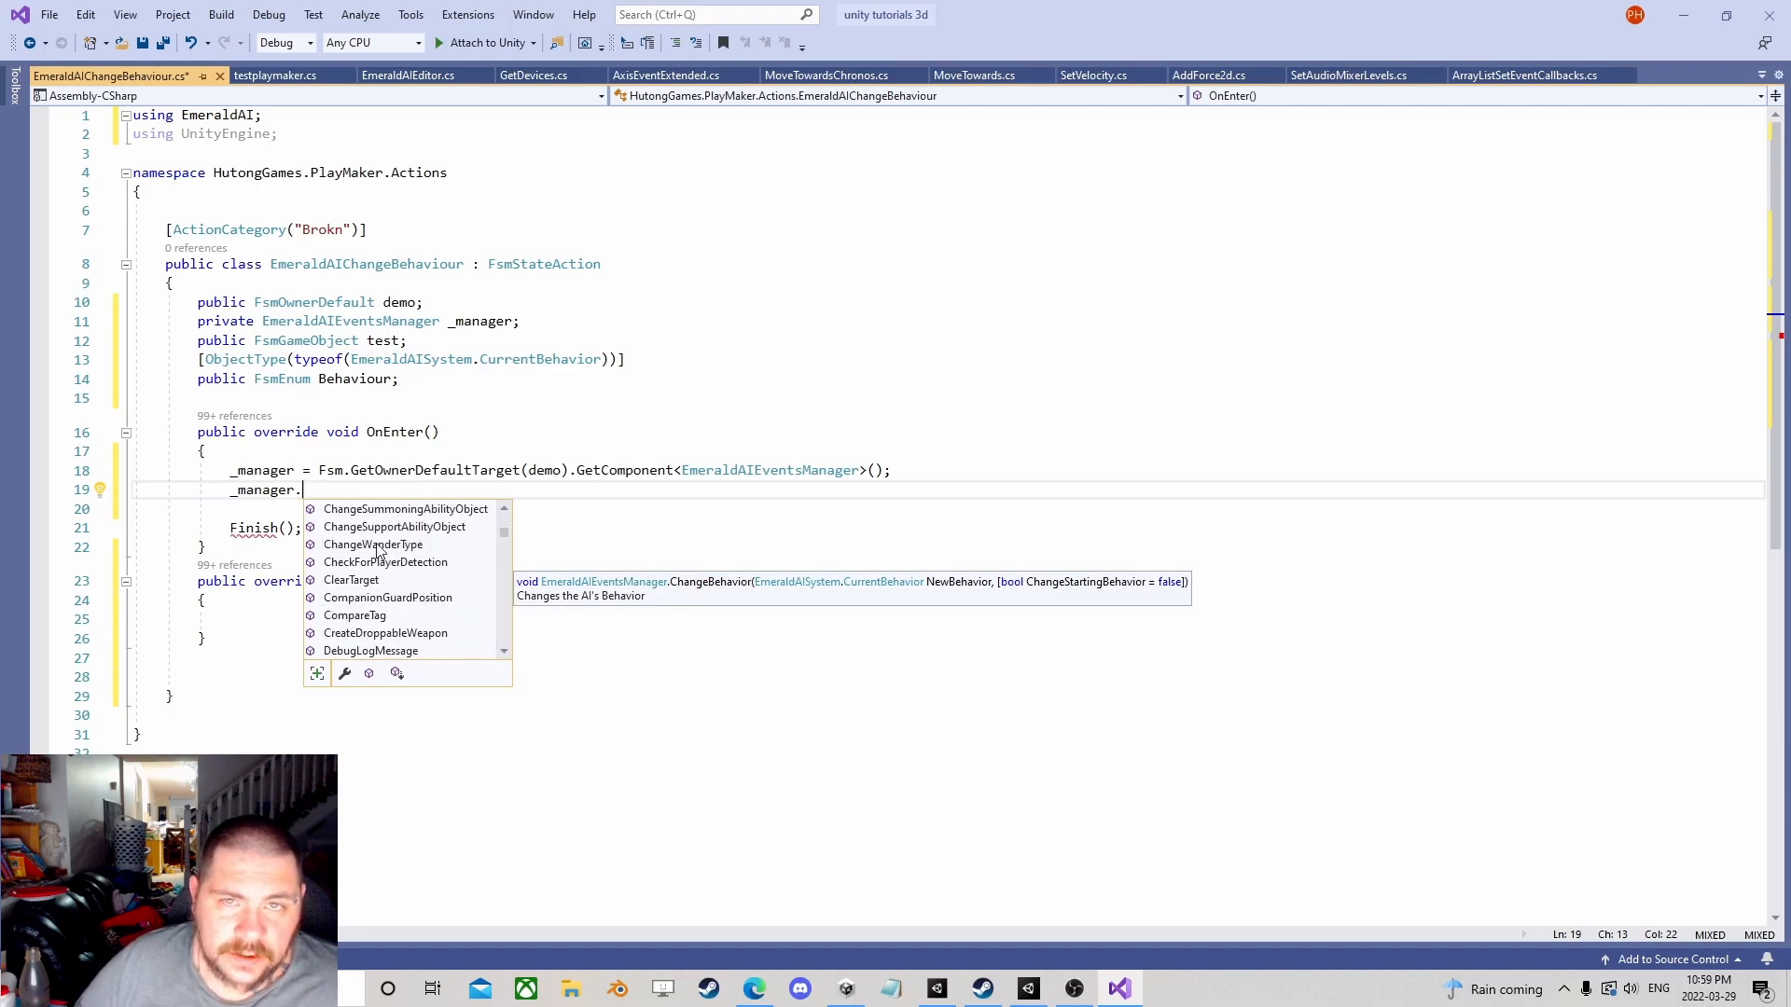
pyautogui.scroll(-1, 378, 550)
pyautogui.scroll(-3, 377, 552)
pyautogui.scroll(-3, 378, 553)
pyautogui.scroll(-3, 378, 553)
pyautogui.scroll(-3, 375, 556)
pyautogui.scroll(-3, 376, 559)
pyautogui.scroll(-3, 375, 560)
pyautogui.scroll(-3, 364, 581)
pyautogui.scroll(-3, 360, 595)
pyautogui.scroll(-4, 360, 595)
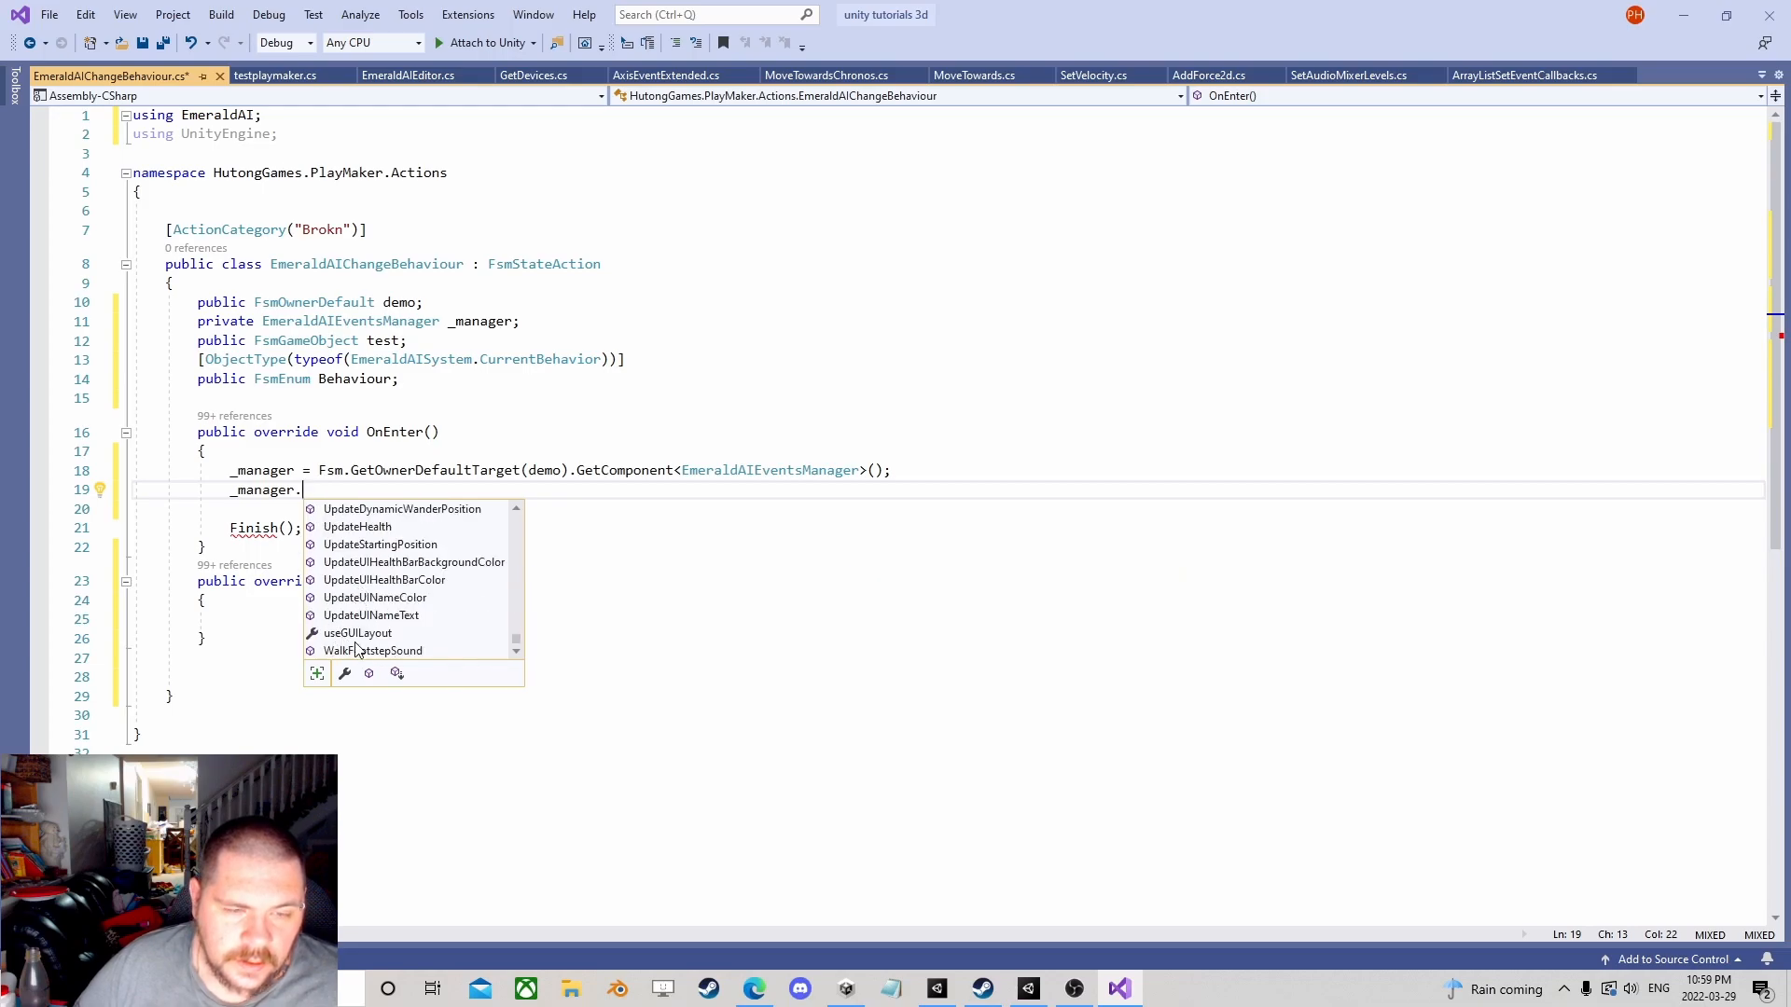
pyautogui.scroll(3, 391, 644)
pyautogui.scroll(3, 378, 630)
pyautogui.scroll(3, 370, 630)
pyautogui.scroll(3, 366, 626)
pyautogui.scroll(3, 365, 625)
pyautogui.scroll(3, 364, 625)
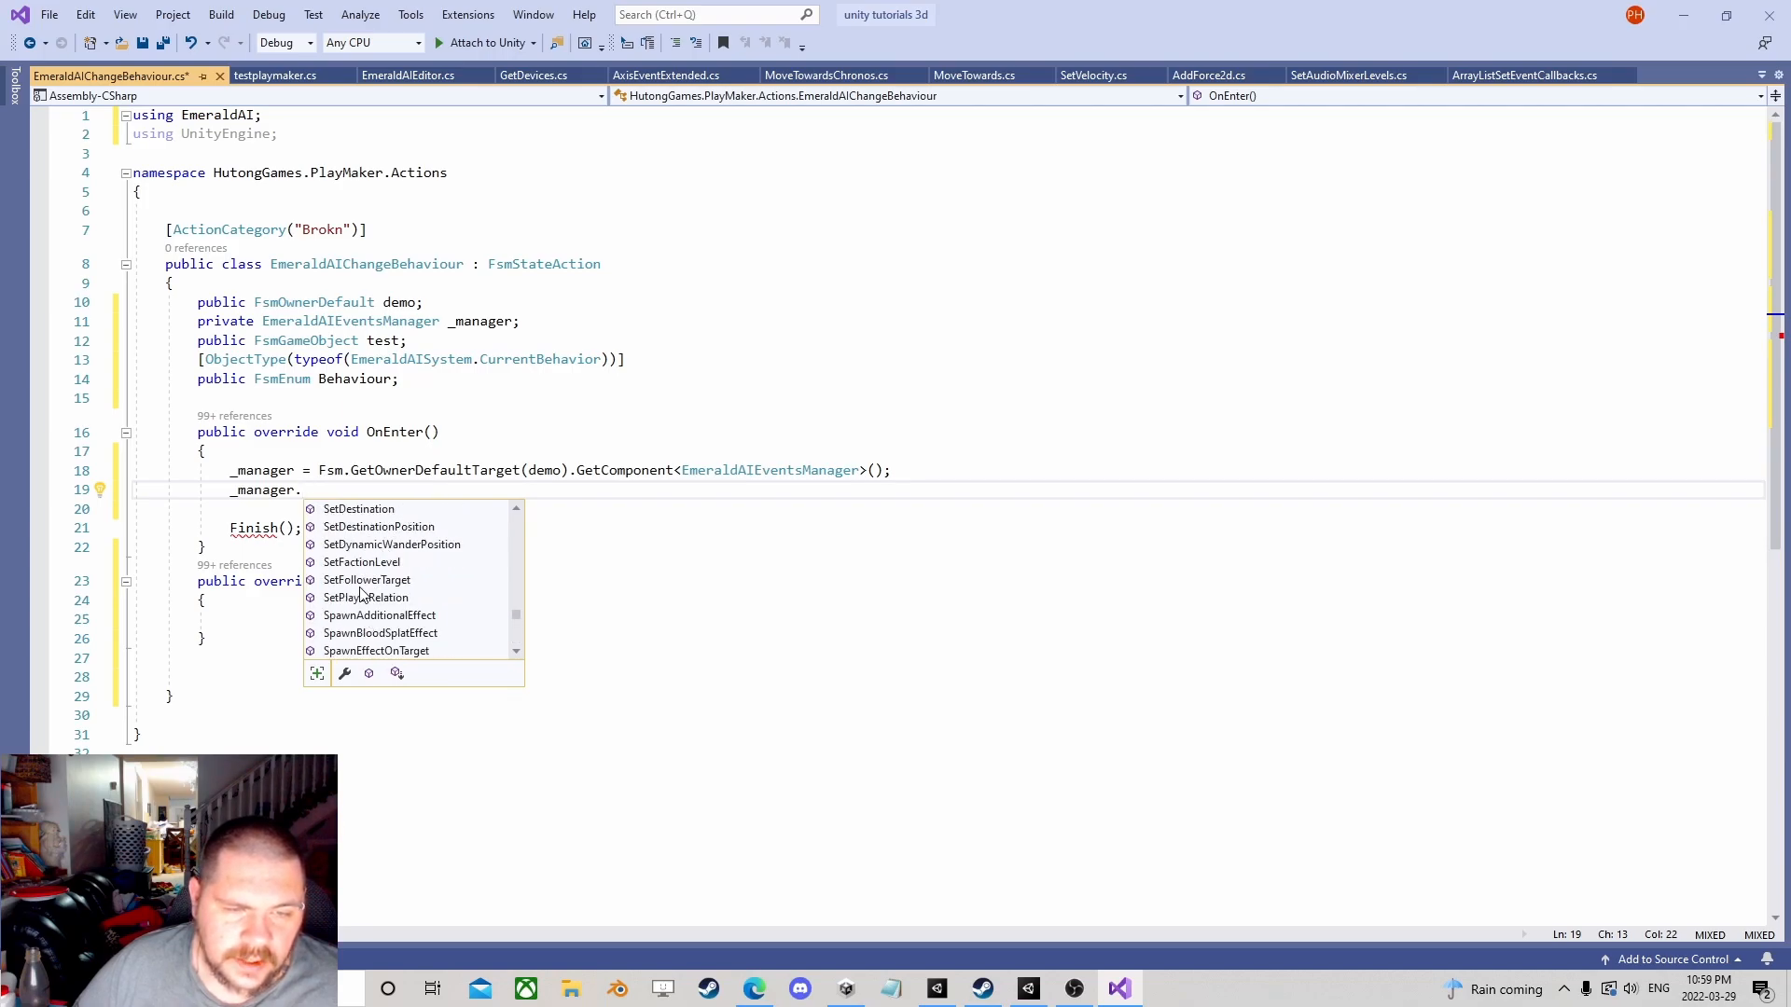
pyautogui.scroll(1, 361, 595)
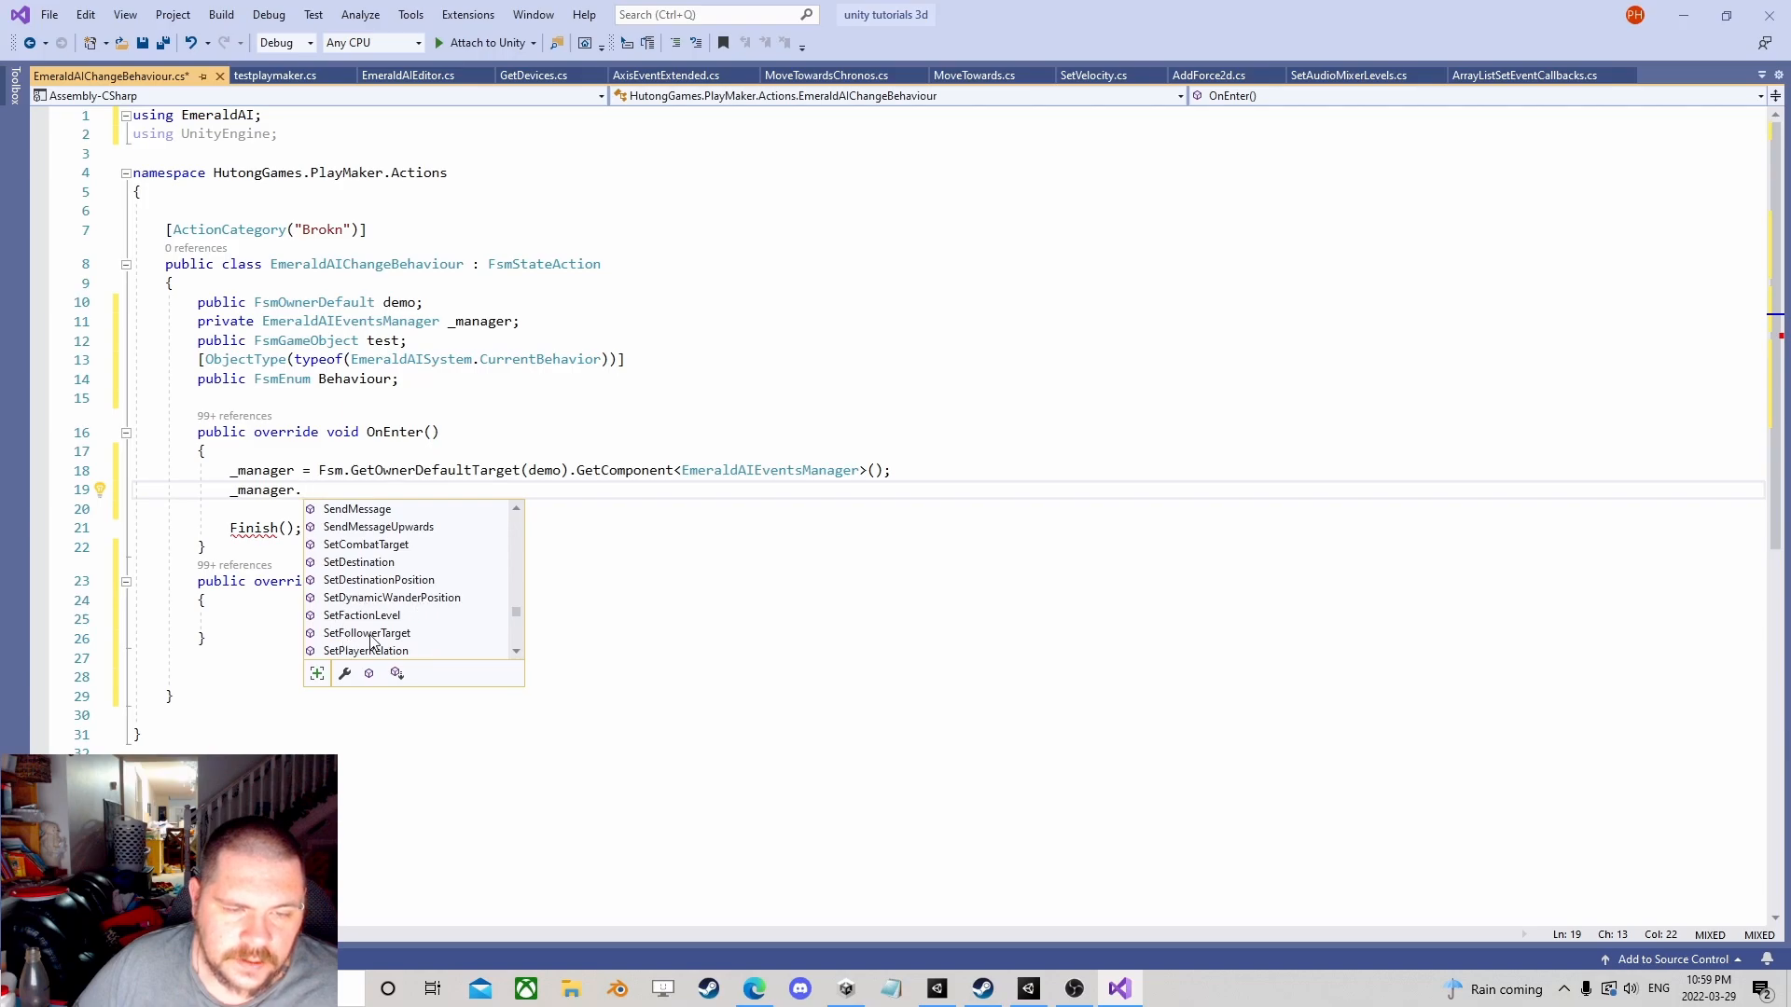
pyautogui.scroll(3, 391, 637)
pyautogui.scroll(3, 377, 637)
pyautogui.scroll(3, 371, 637)
pyautogui.scroll(3, 367, 637)
pyautogui.scroll(3, 367, 637)
pyautogui.scroll(3, 362, 618)
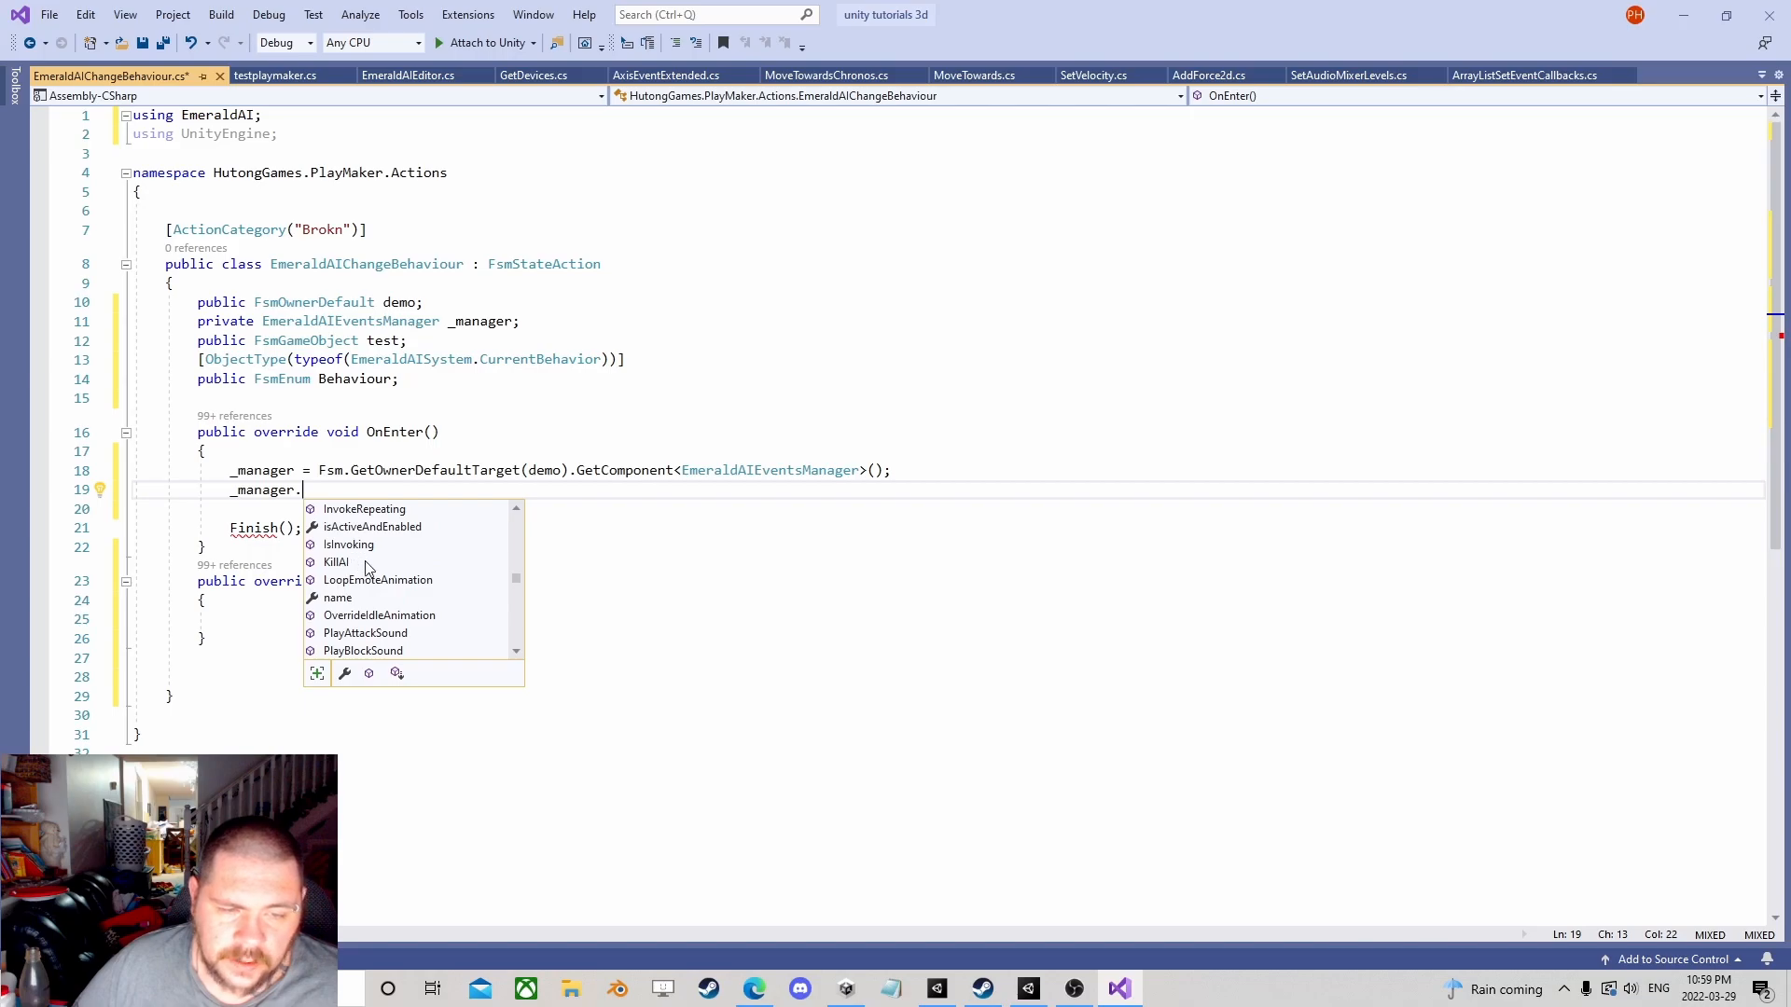
pyautogui.scroll(3, 389, 602)
pyautogui.scroll(3, 389, 602)
pyautogui.scroll(3, 388, 603)
pyautogui.scroll(3, 389, 602)
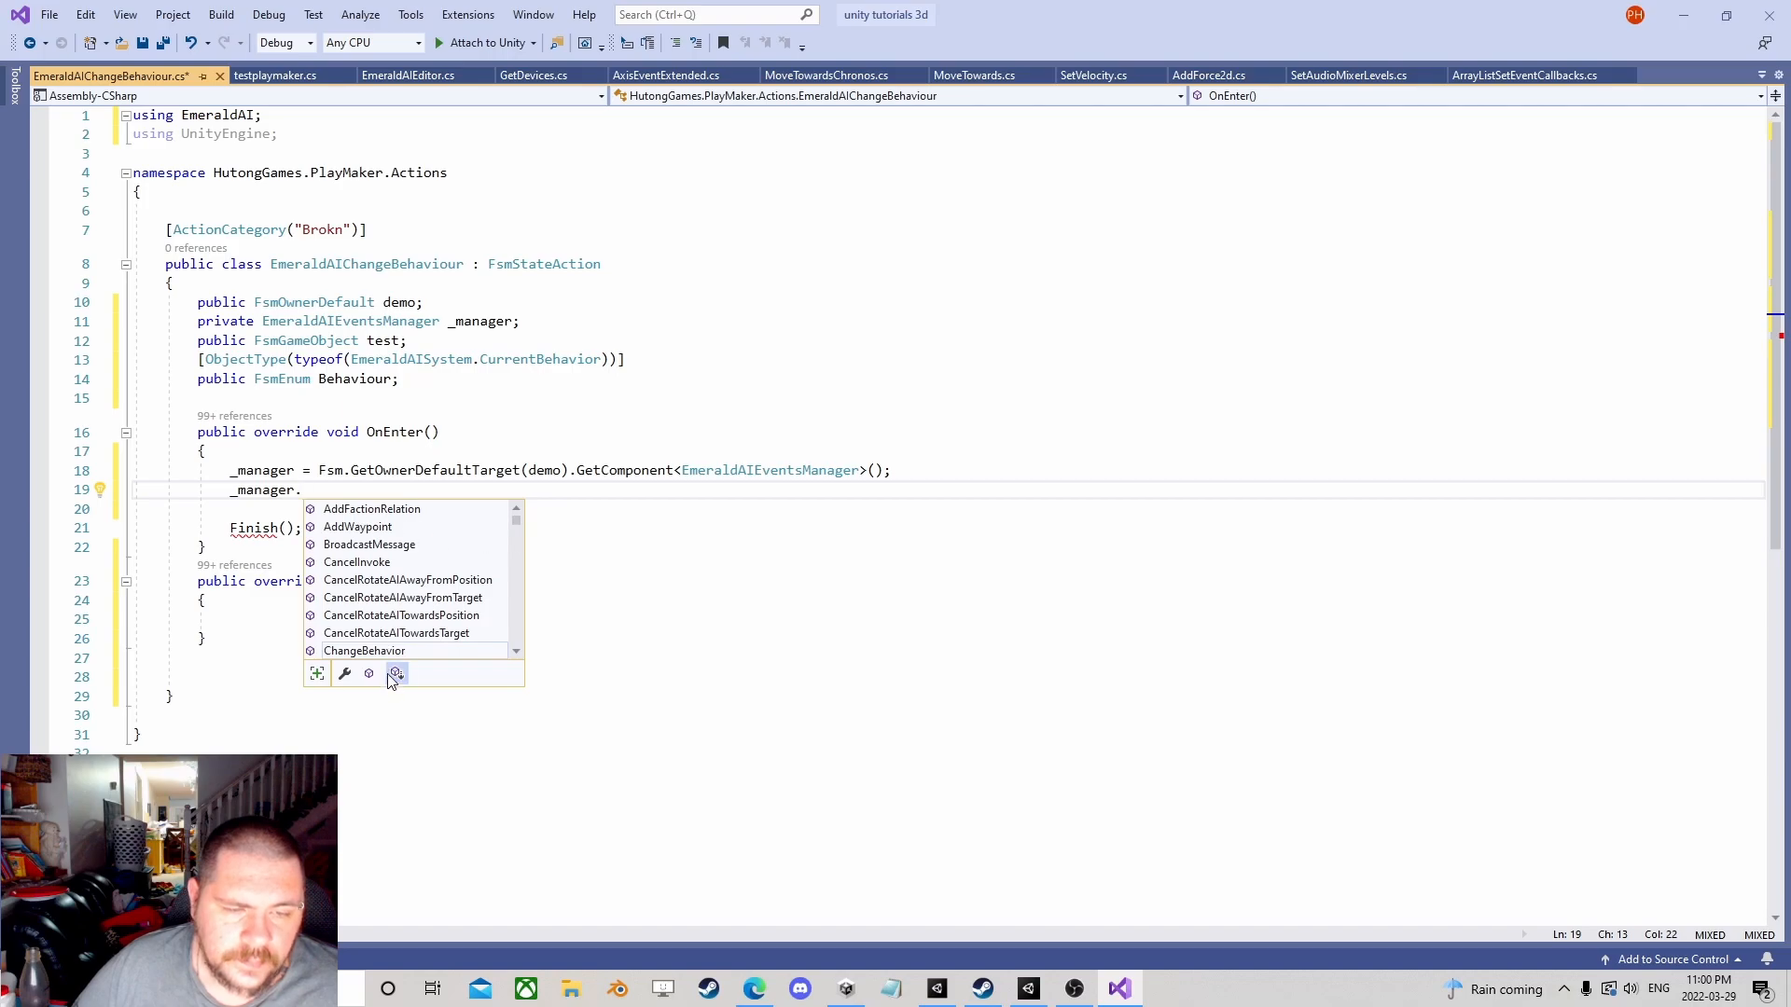
pyautogui.doubleClick(364, 651)
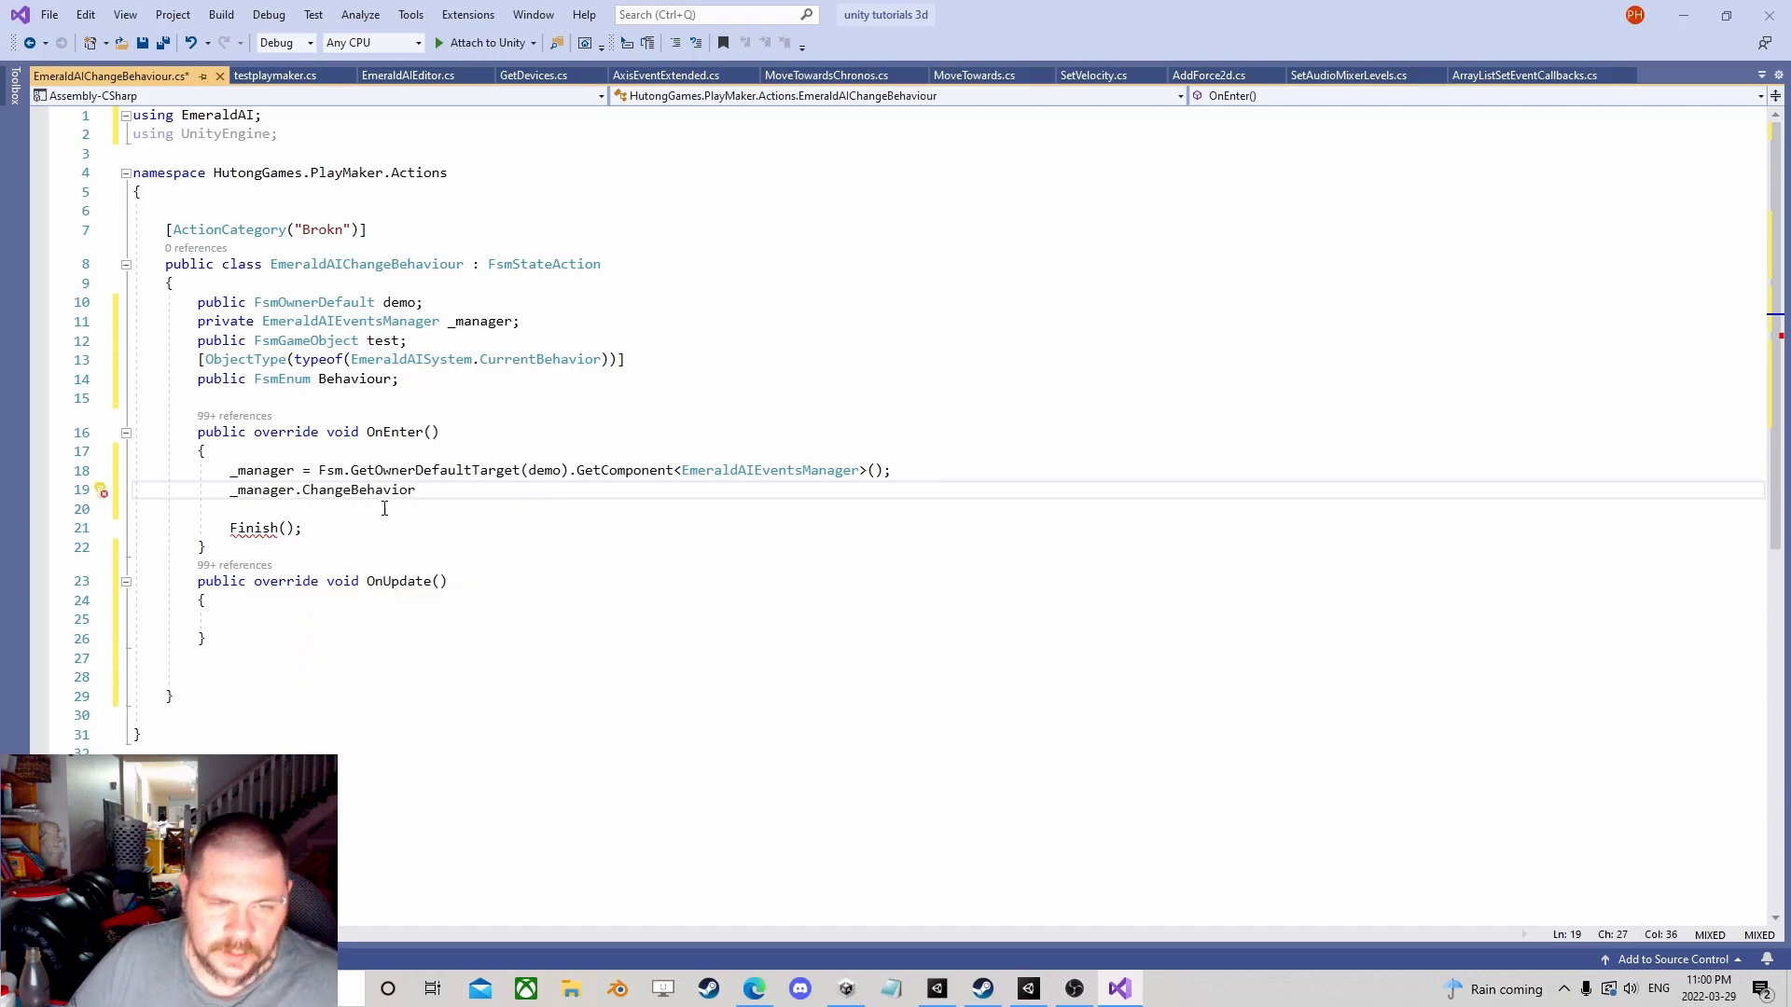
pyautogui.write('(')
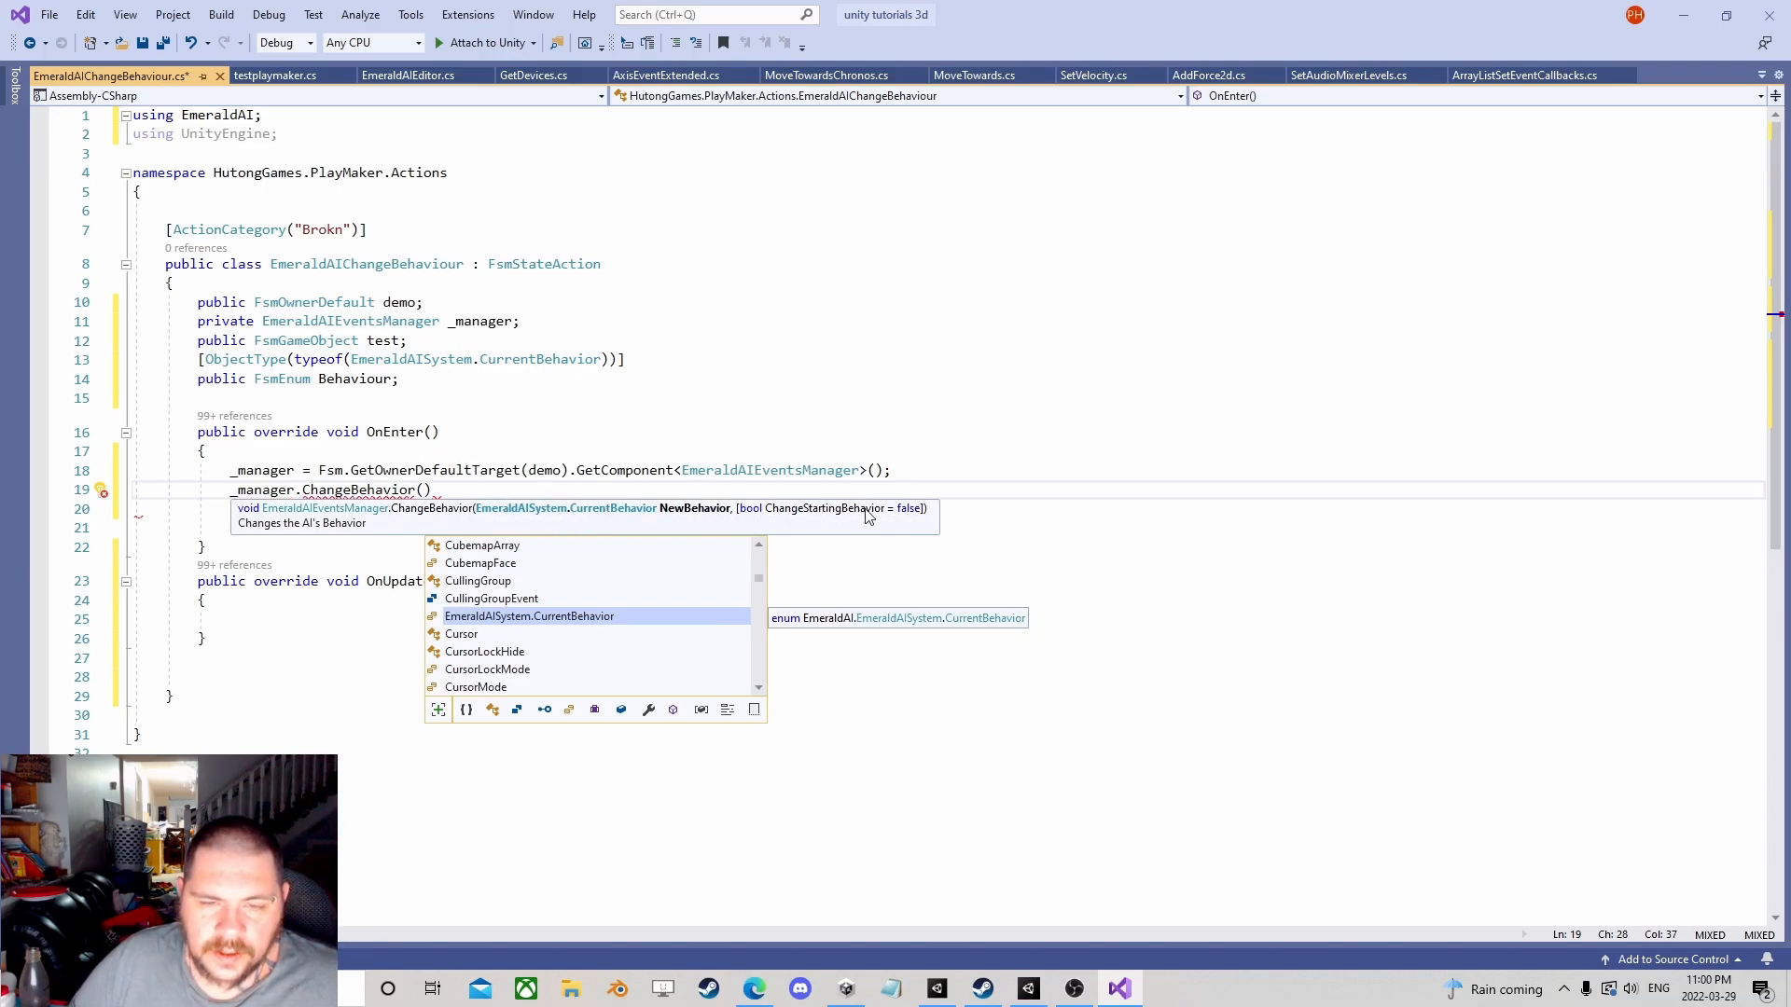
pyautogui.moveTo(331, 490)
pyautogui.rightClick(319, 490)
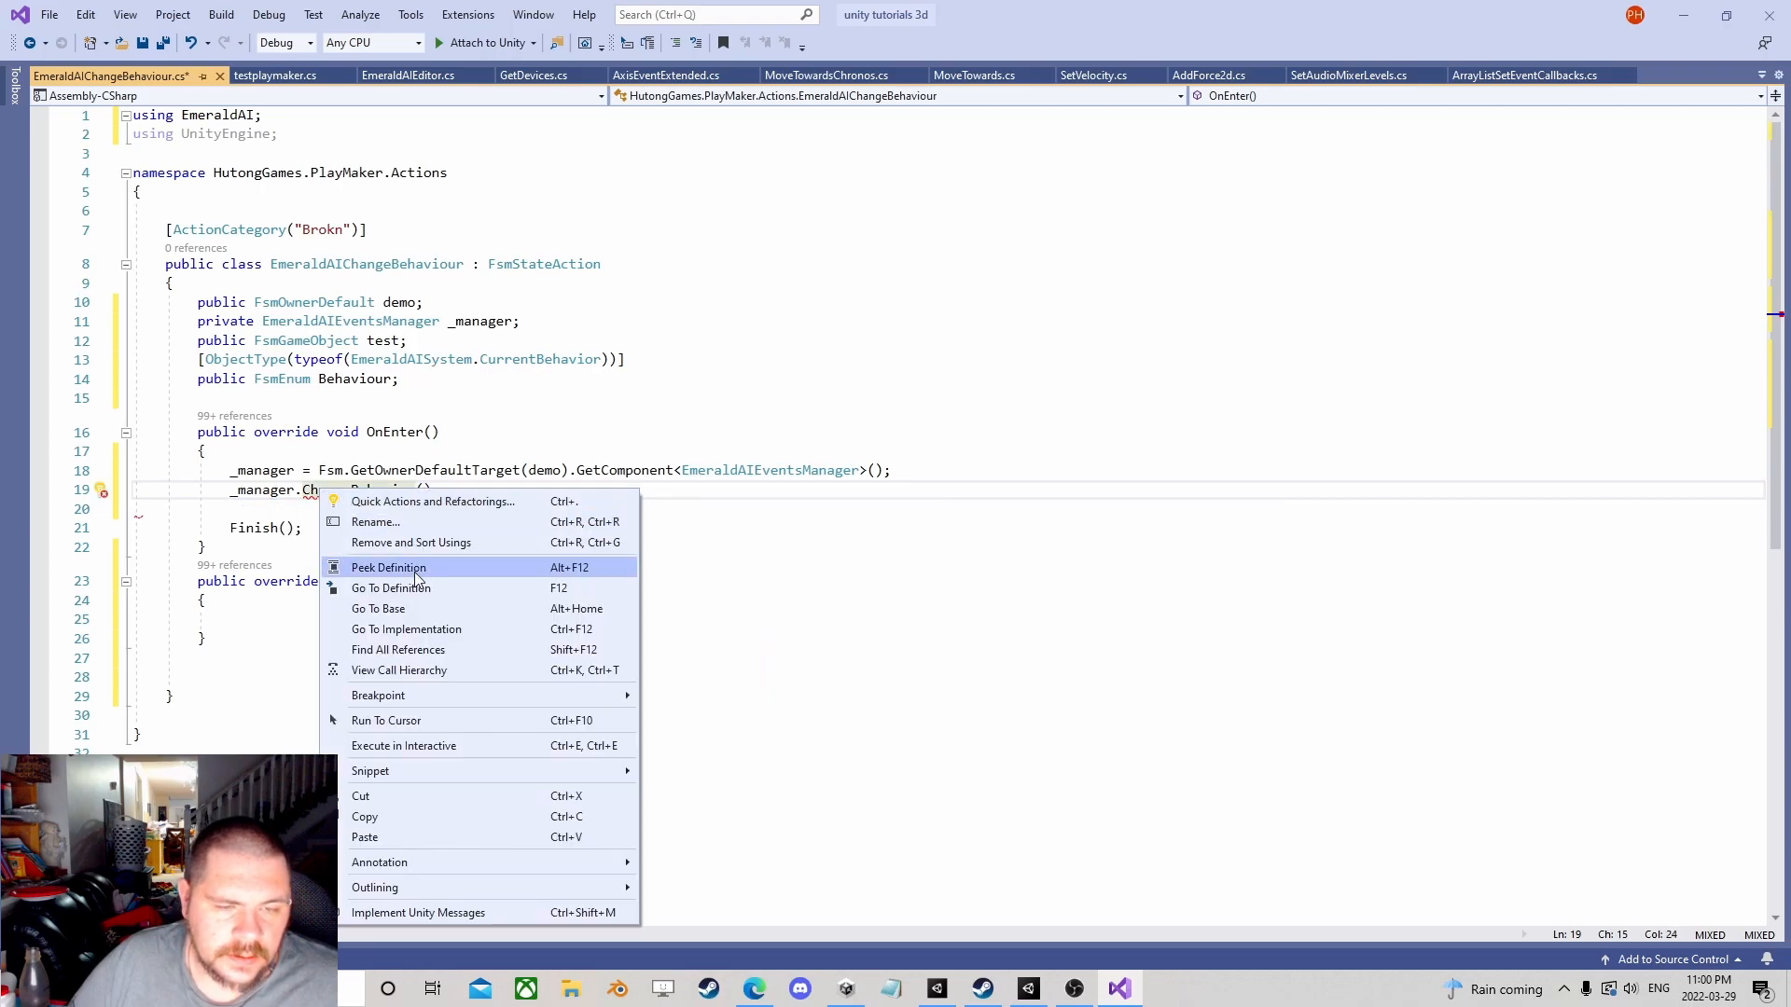
pyautogui.click(462, 521)
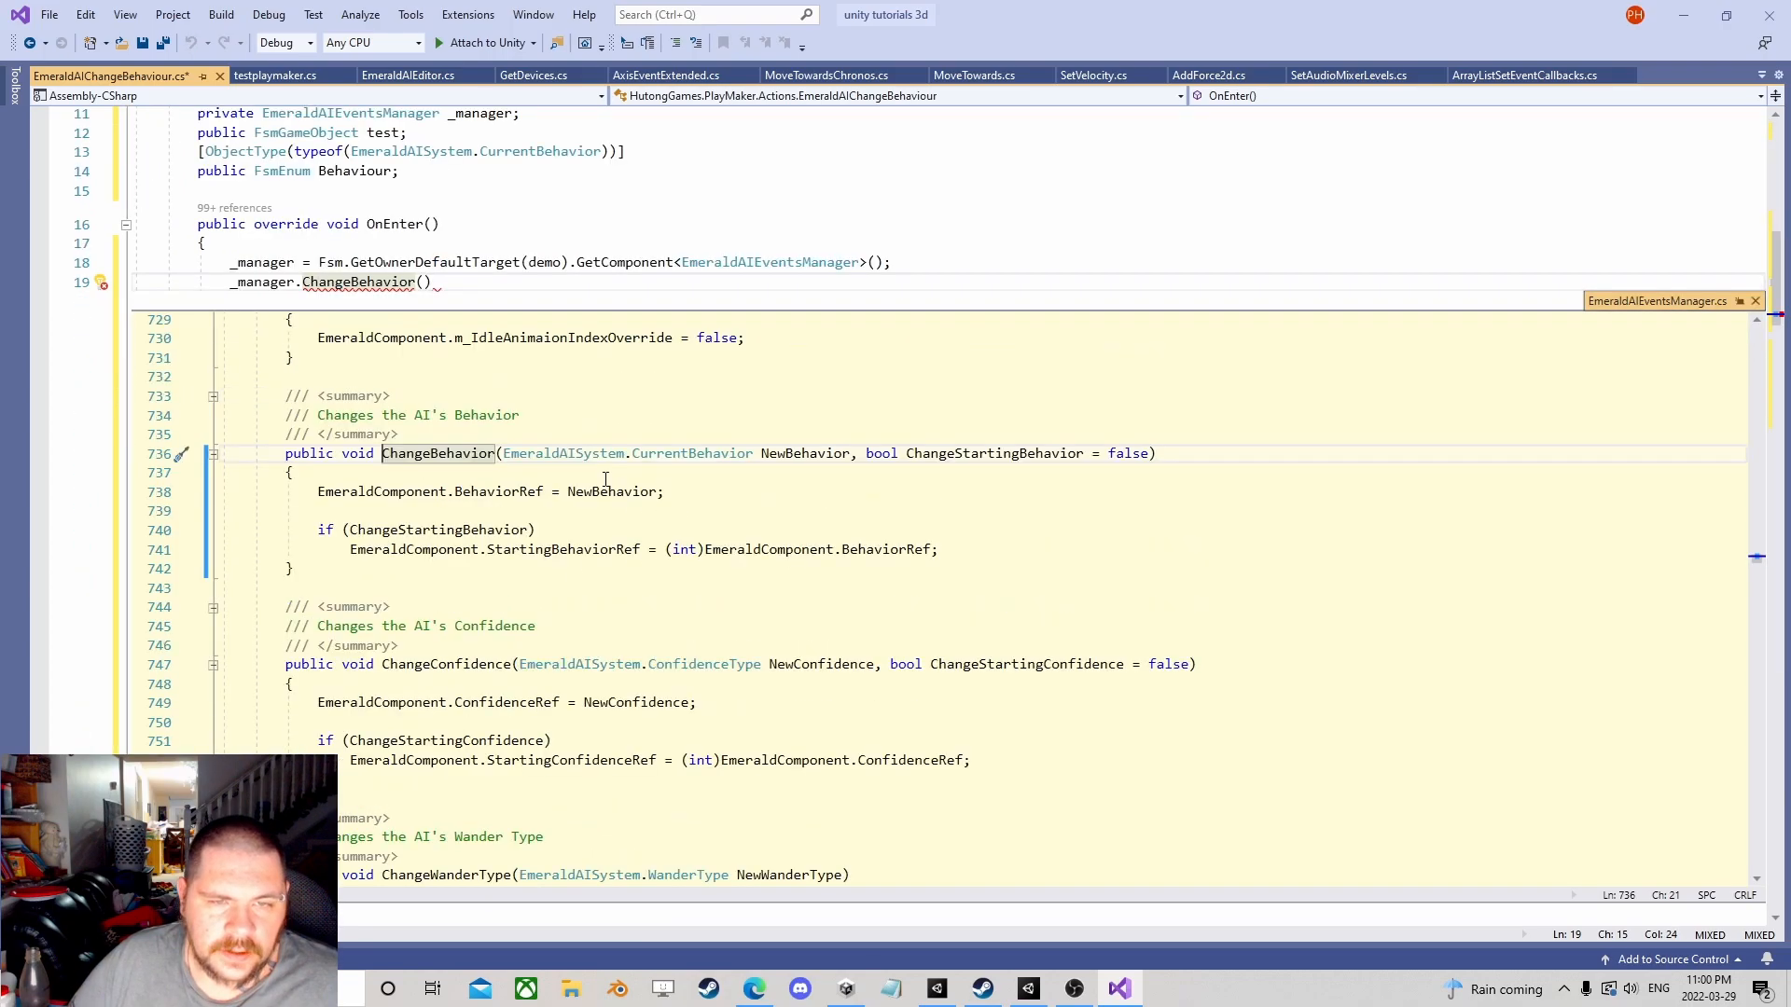
pyautogui.scroll(2, 455, 402)
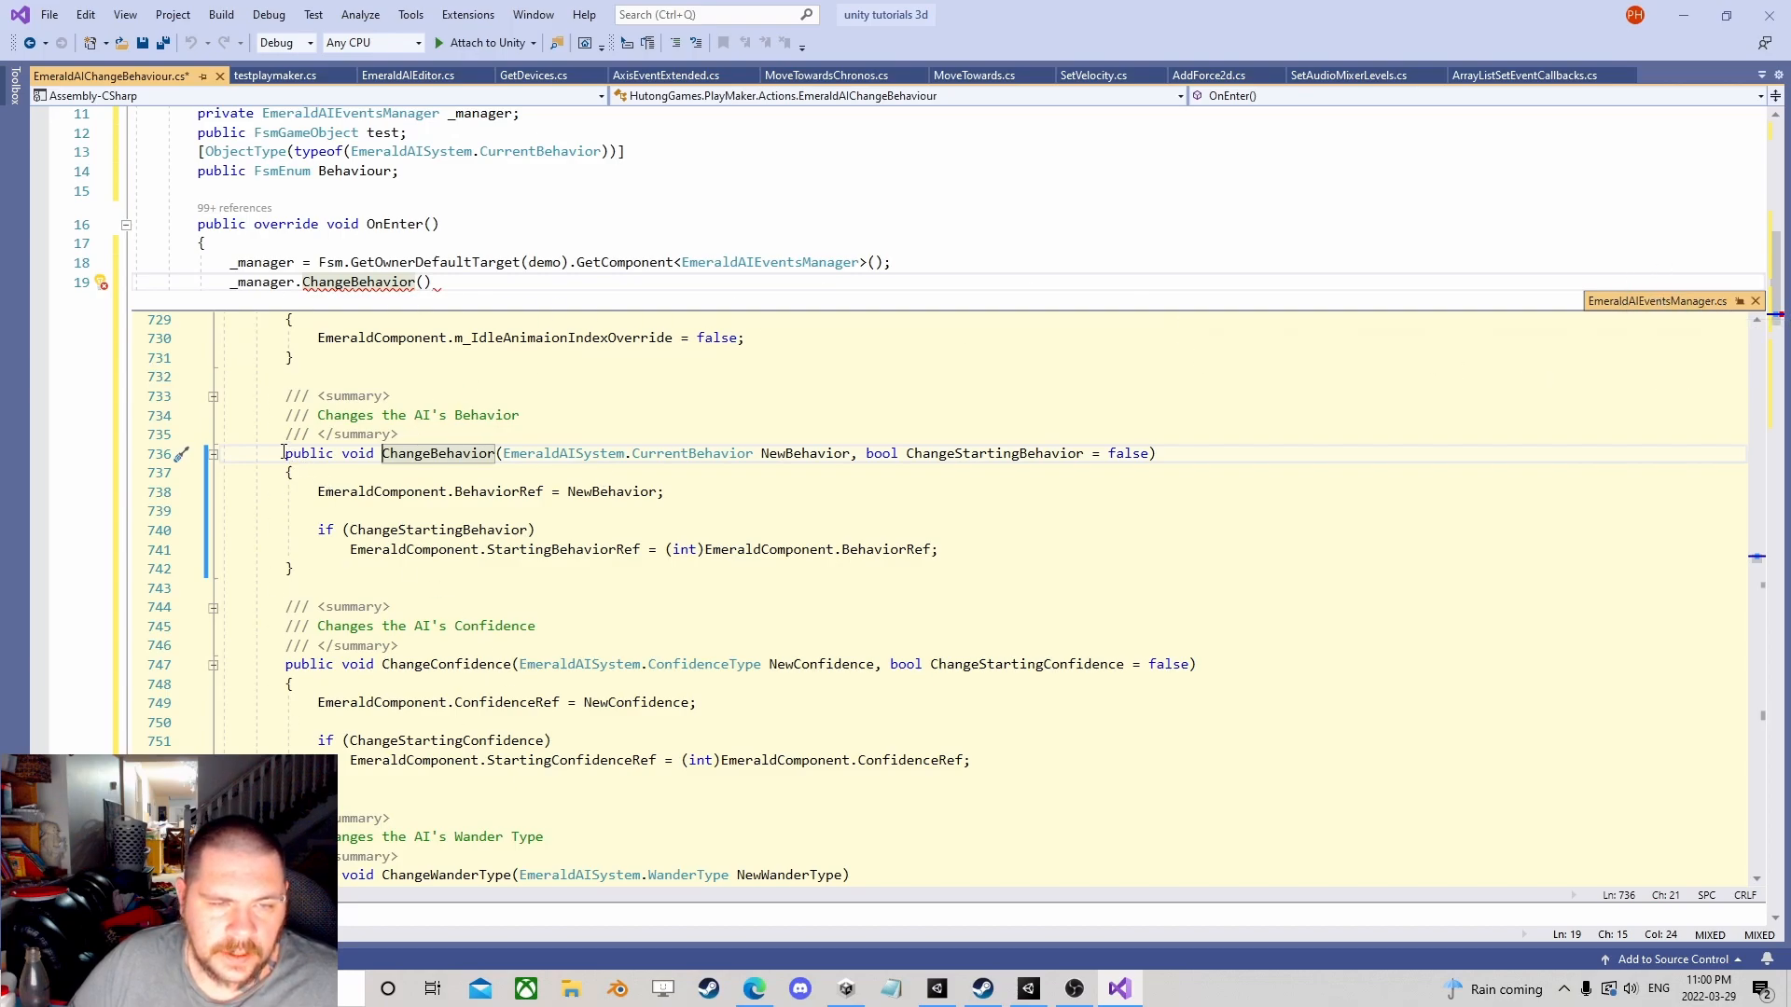
pyautogui.moveTo(284, 452); pyautogui.dragTo(294, 569)
pyautogui.click(901, 538)
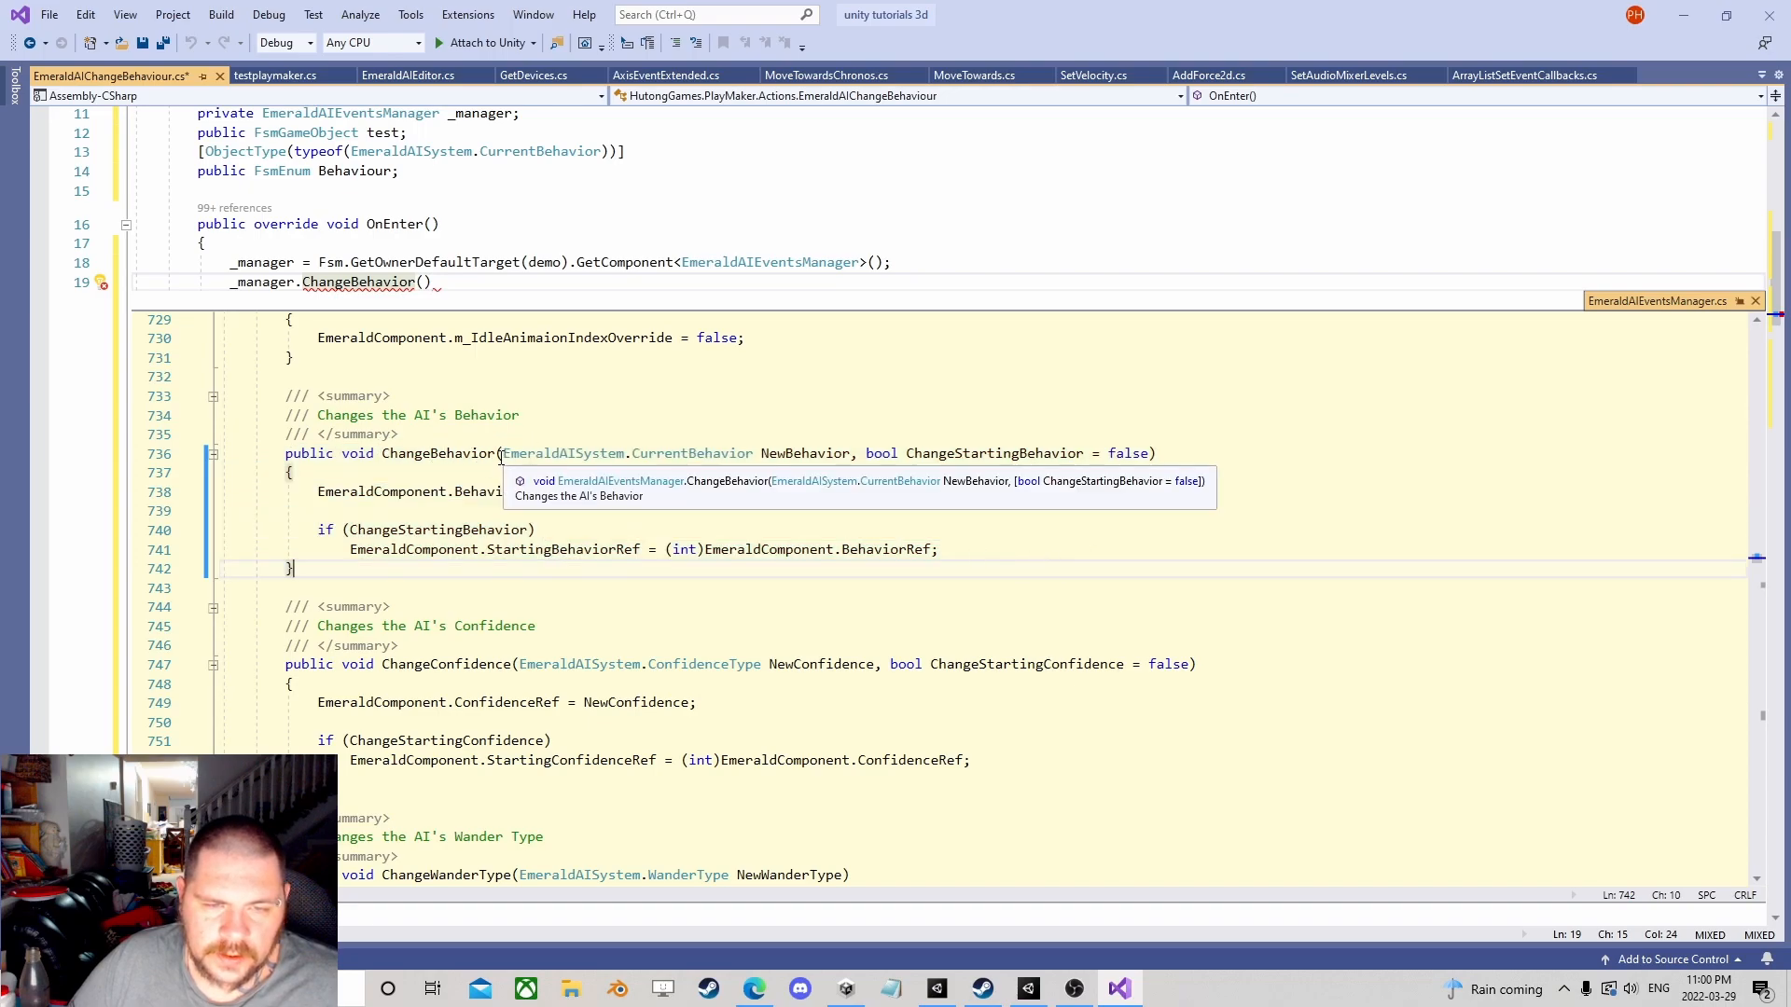
pyautogui.moveTo(502, 454); pyautogui.dragTo(855, 459)
pyautogui.click(916, 452)
pyautogui.moveTo(994, 453)
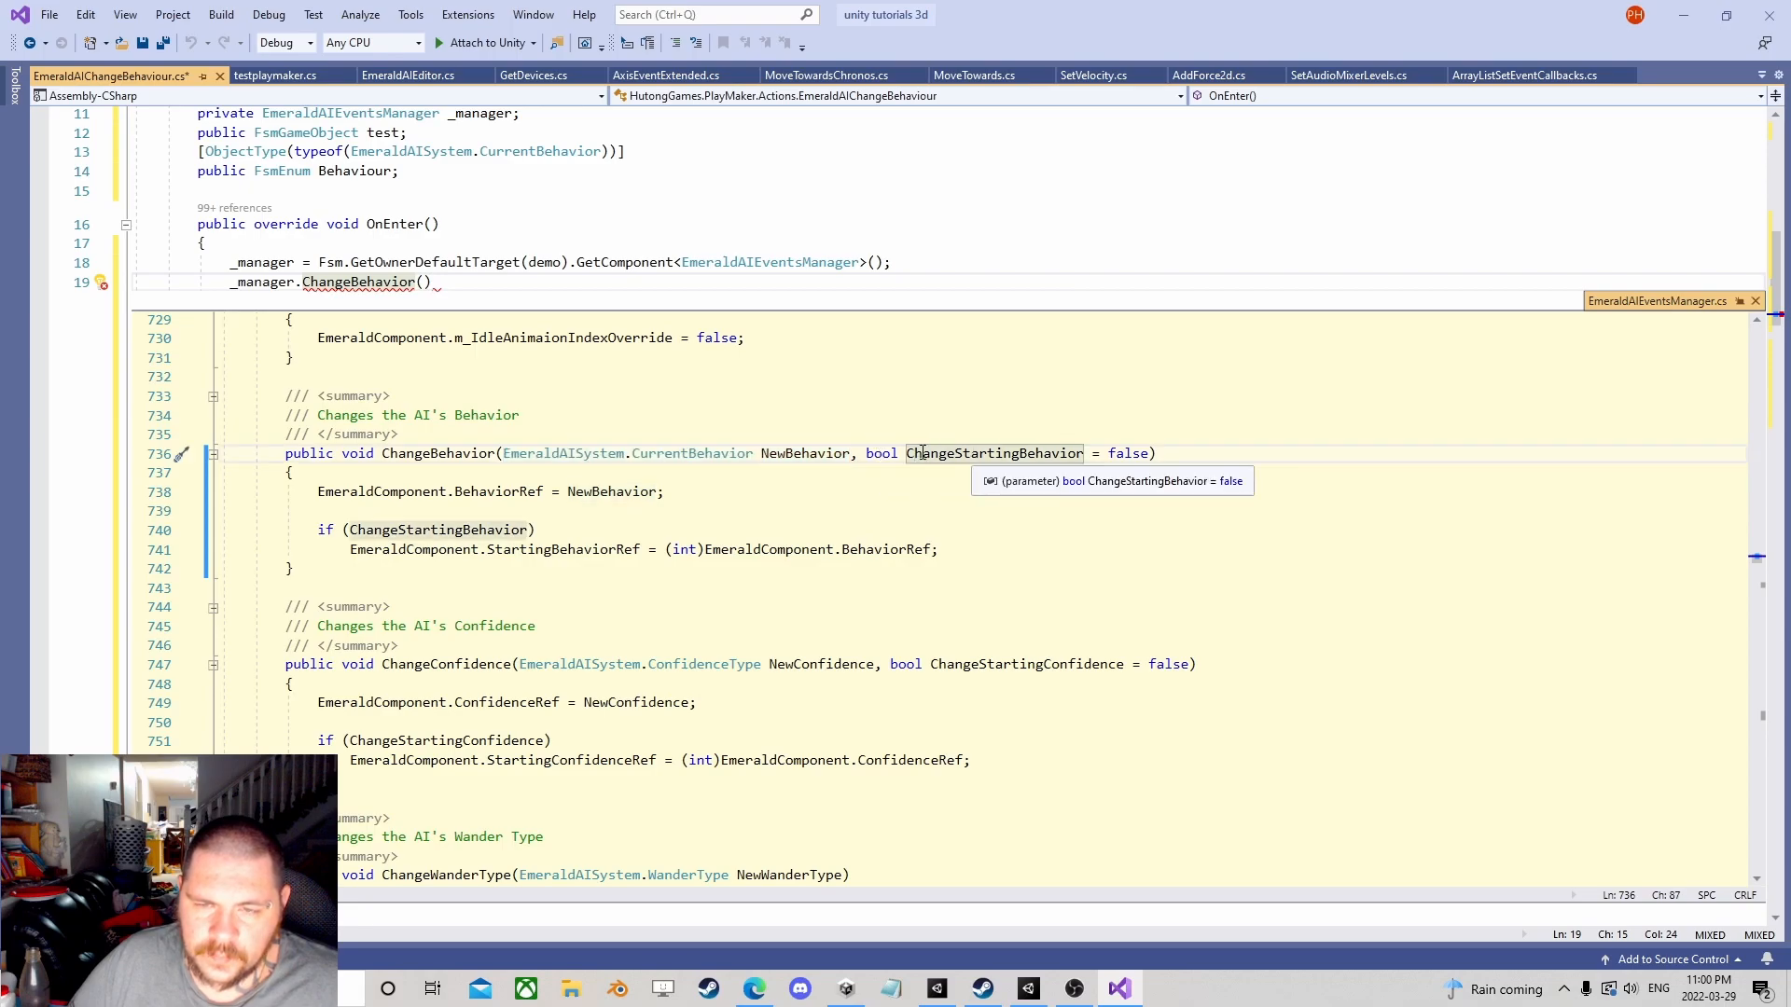
pyautogui.click(868, 454)
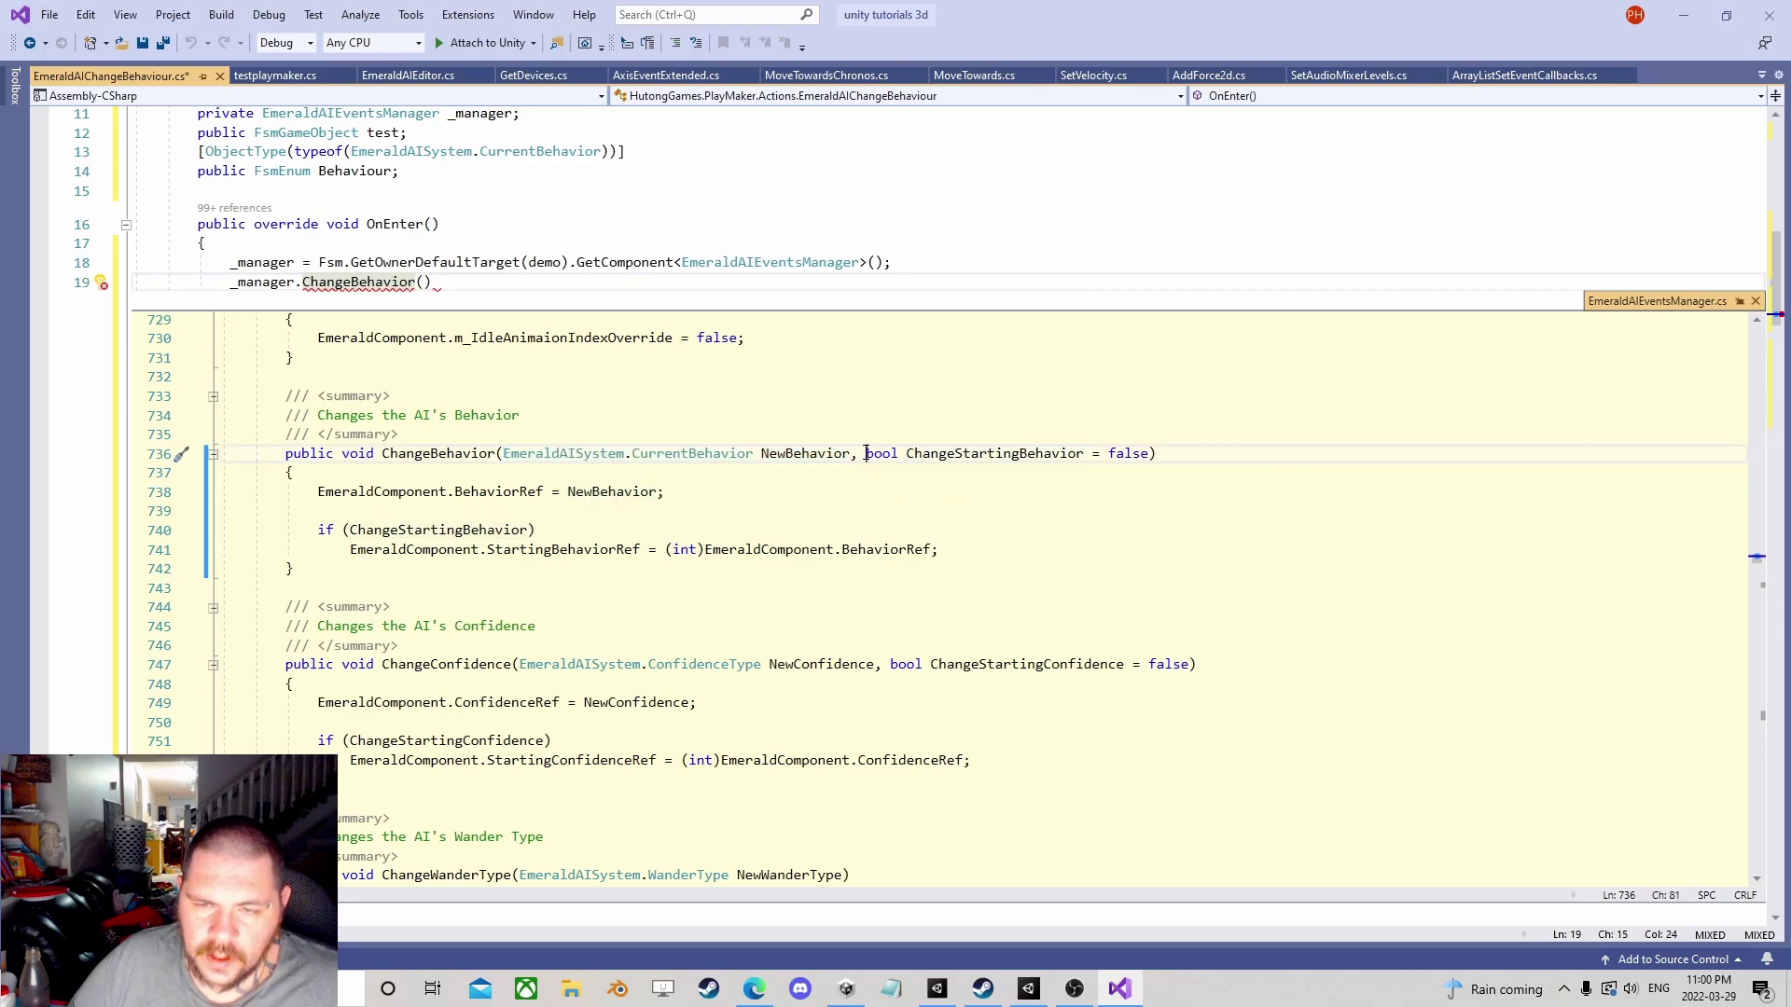
pyautogui.click(940, 452)
pyautogui.moveTo(1147, 453); pyautogui.dragTo(852, 455)
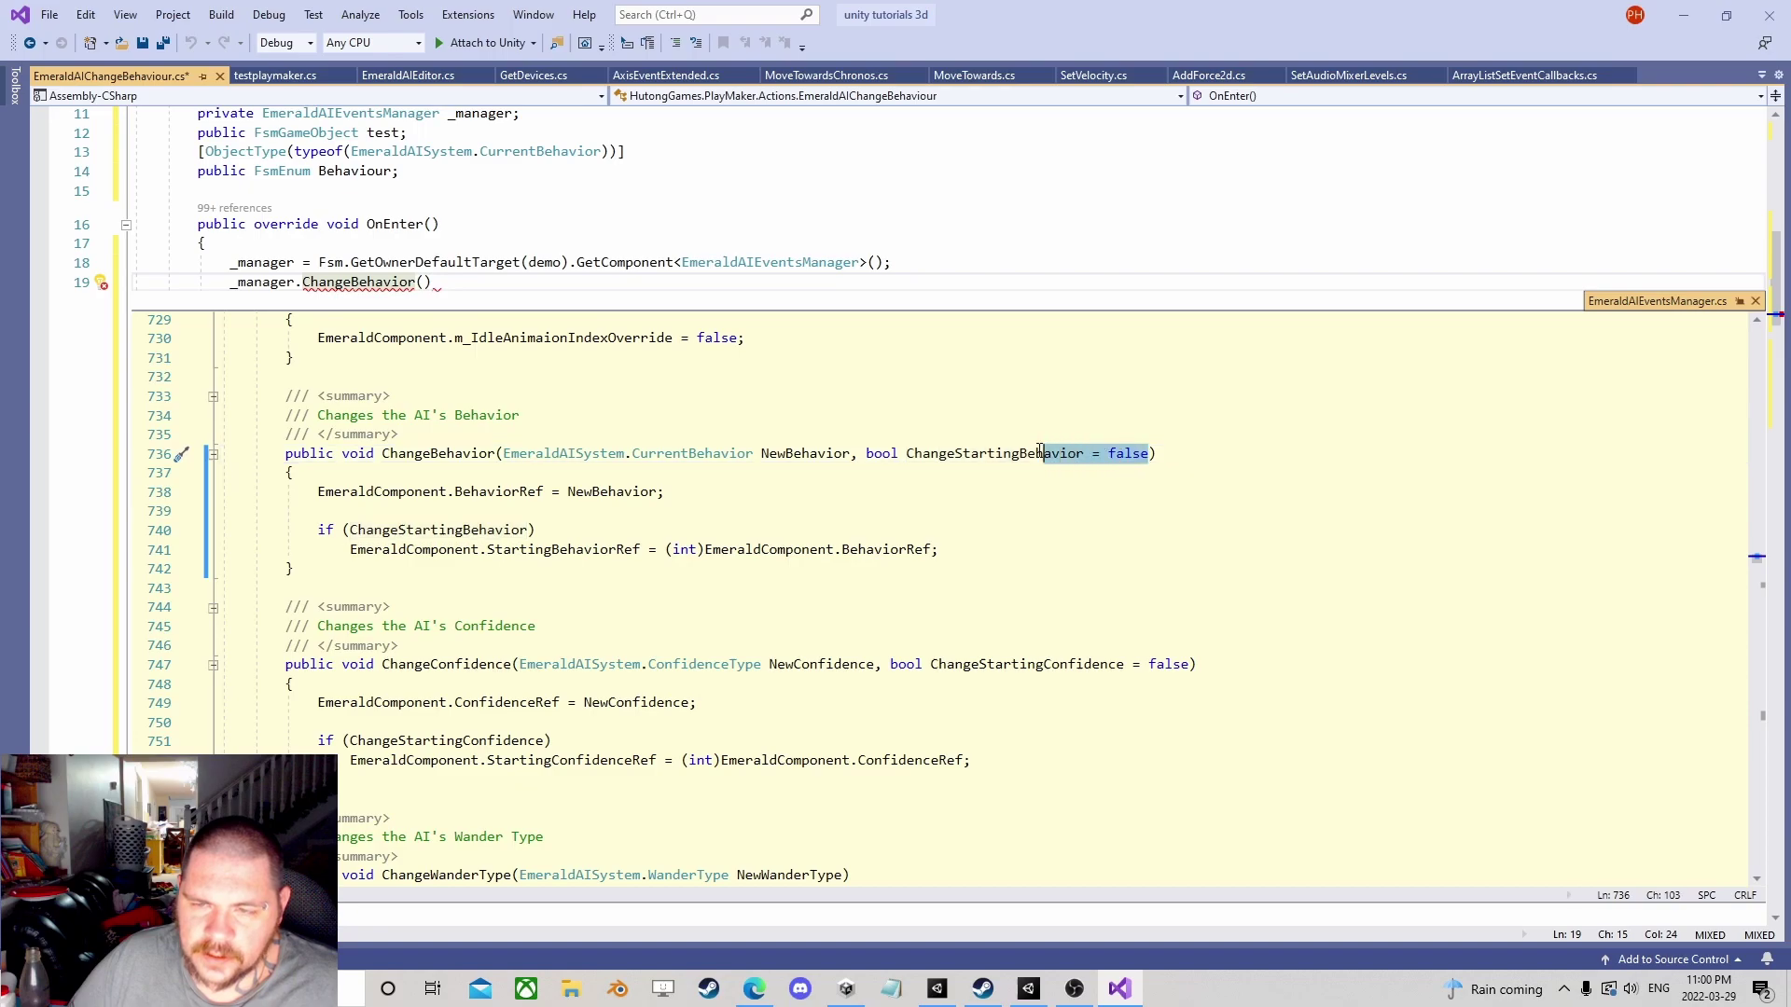
pyautogui.click(816, 487)
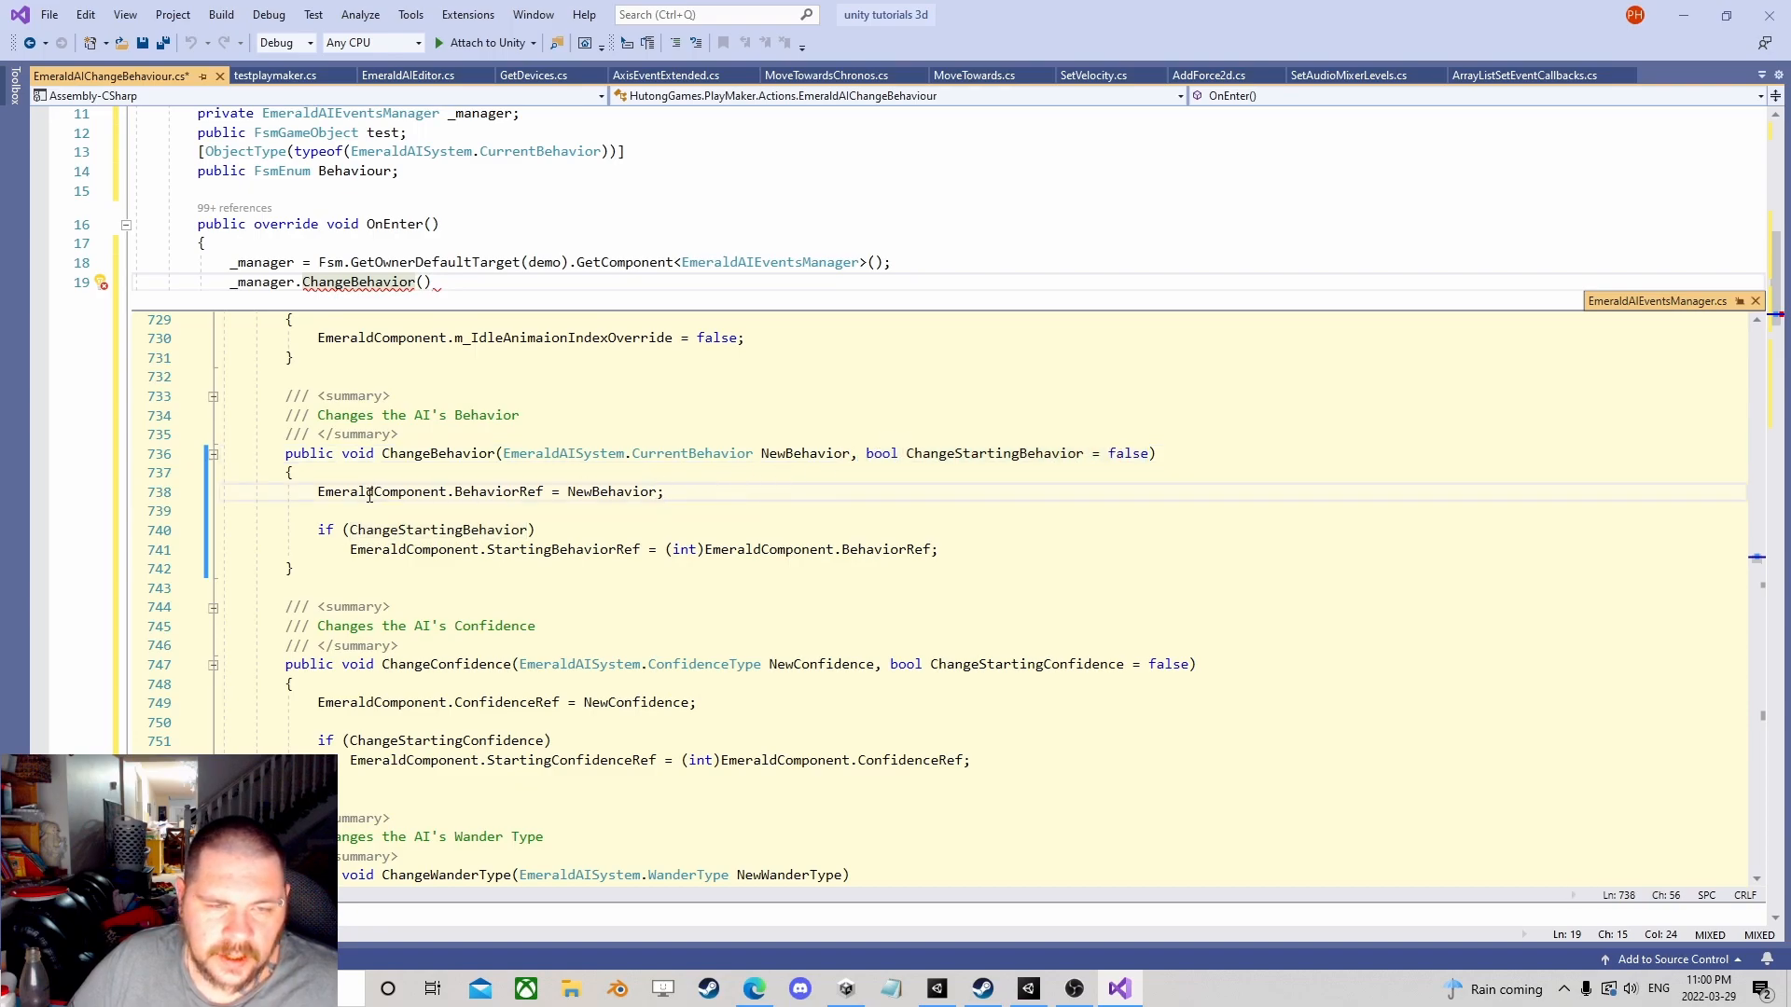
pyautogui.moveTo(313, 491); pyautogui.dragTo(670, 510)
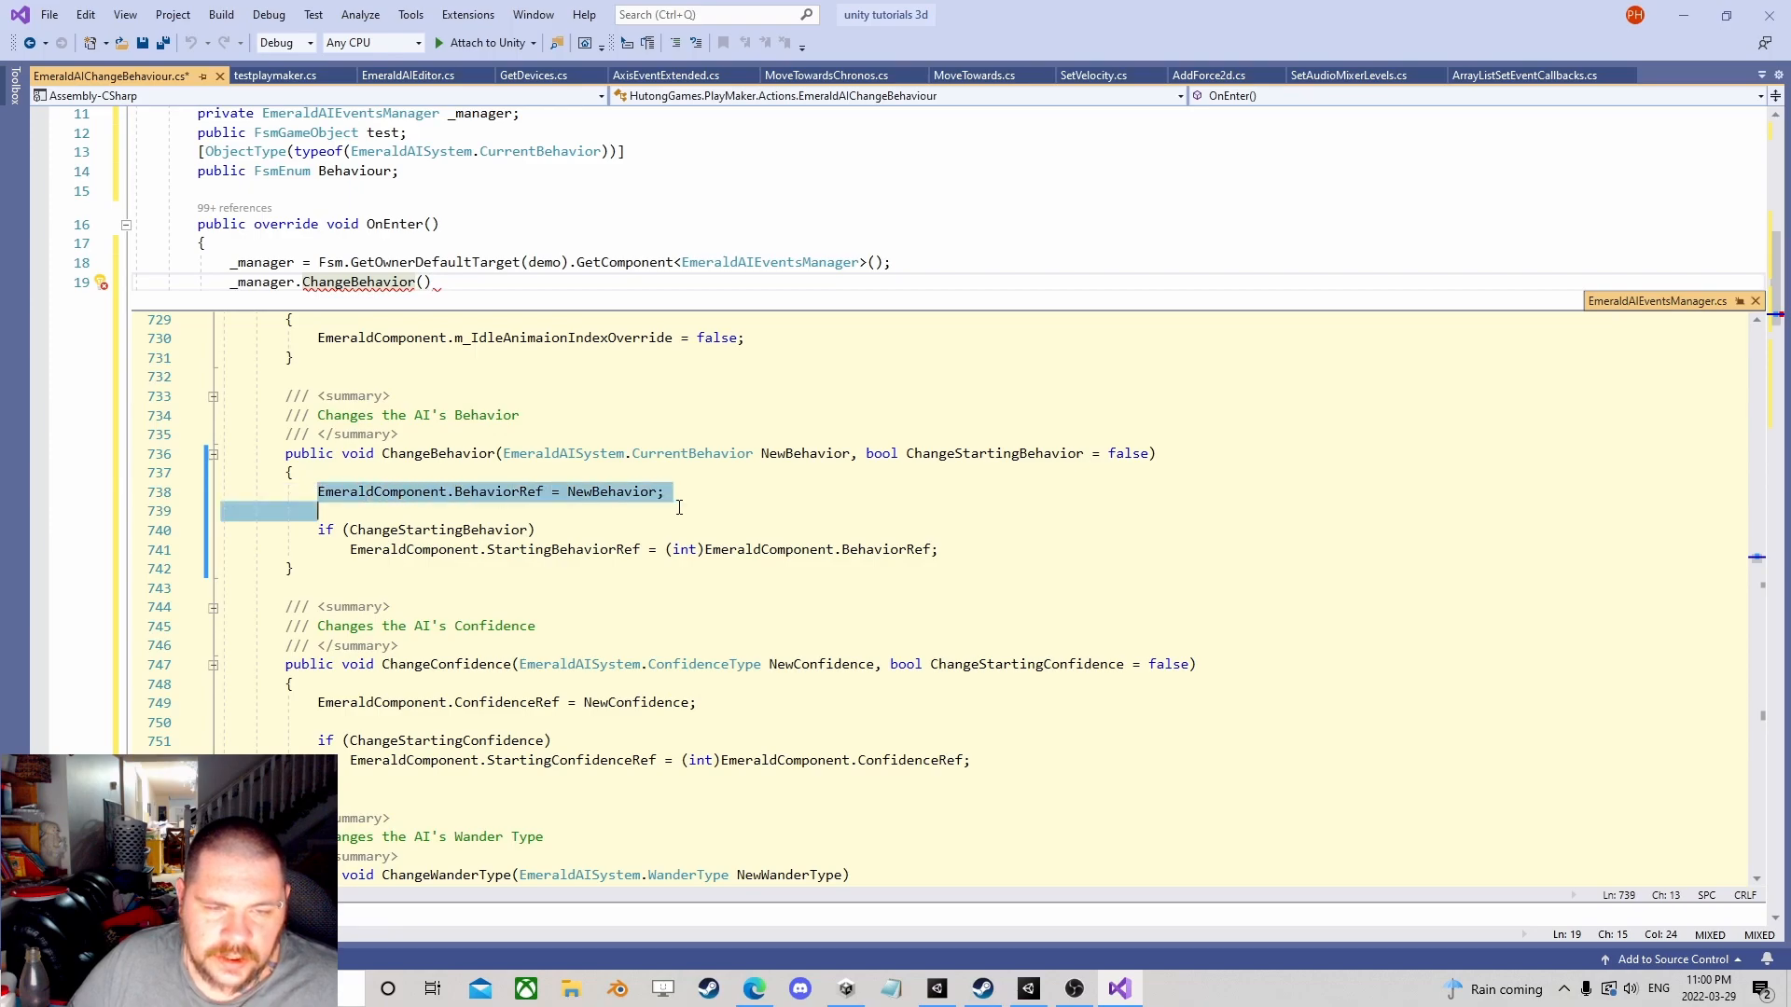
pyautogui.click(679, 551)
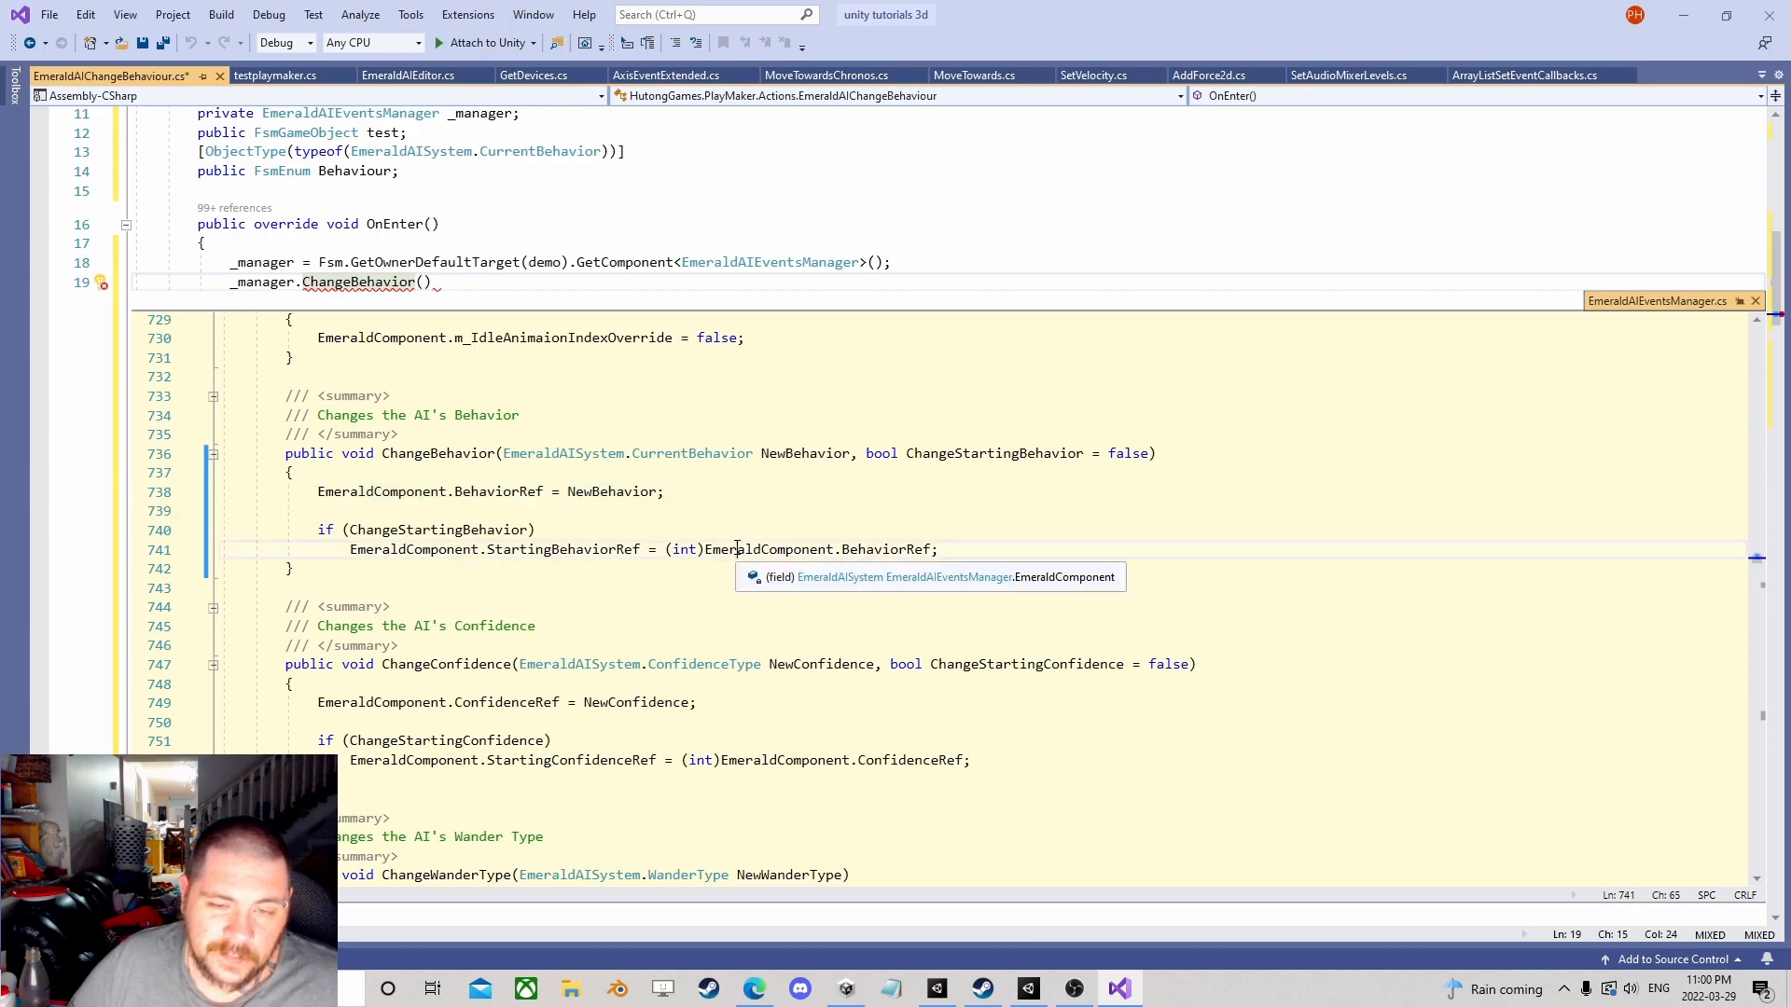
pyautogui.click(1754, 301)
# Step: Pass Behaviour.Value as the ChangeBehavior argument
pyautogui.press('End')
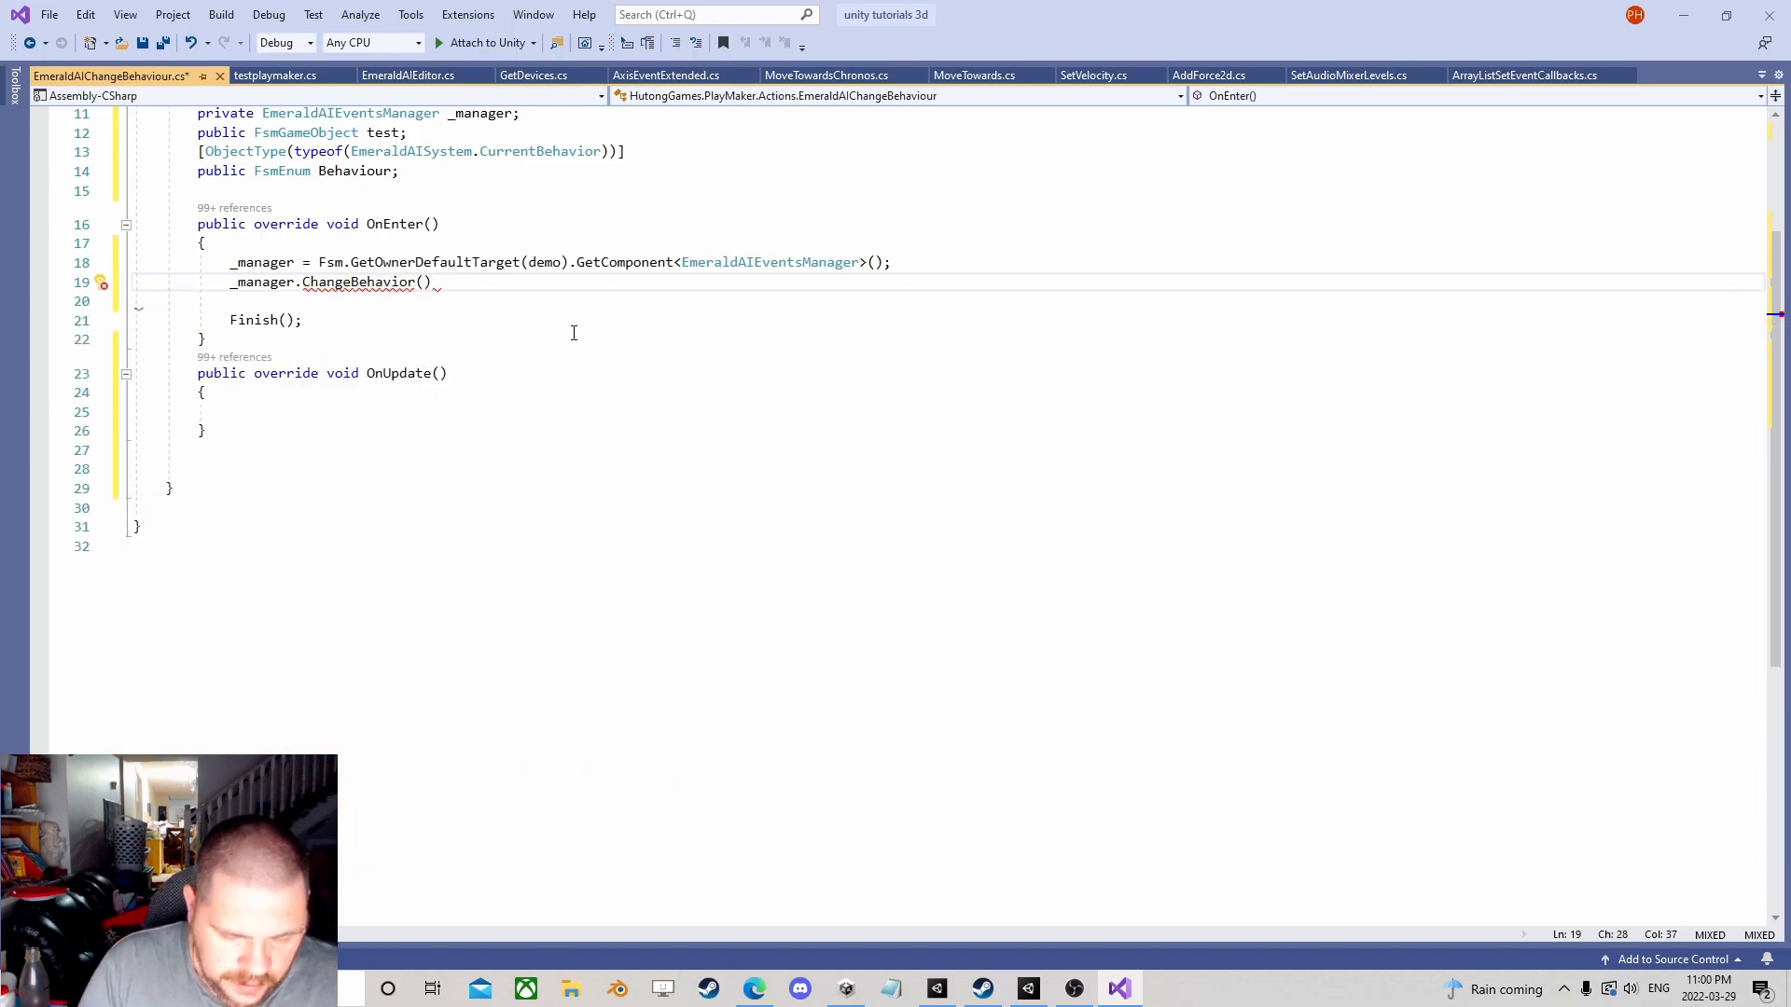
pyautogui.write('Beh')
pyautogui.press('Tab')
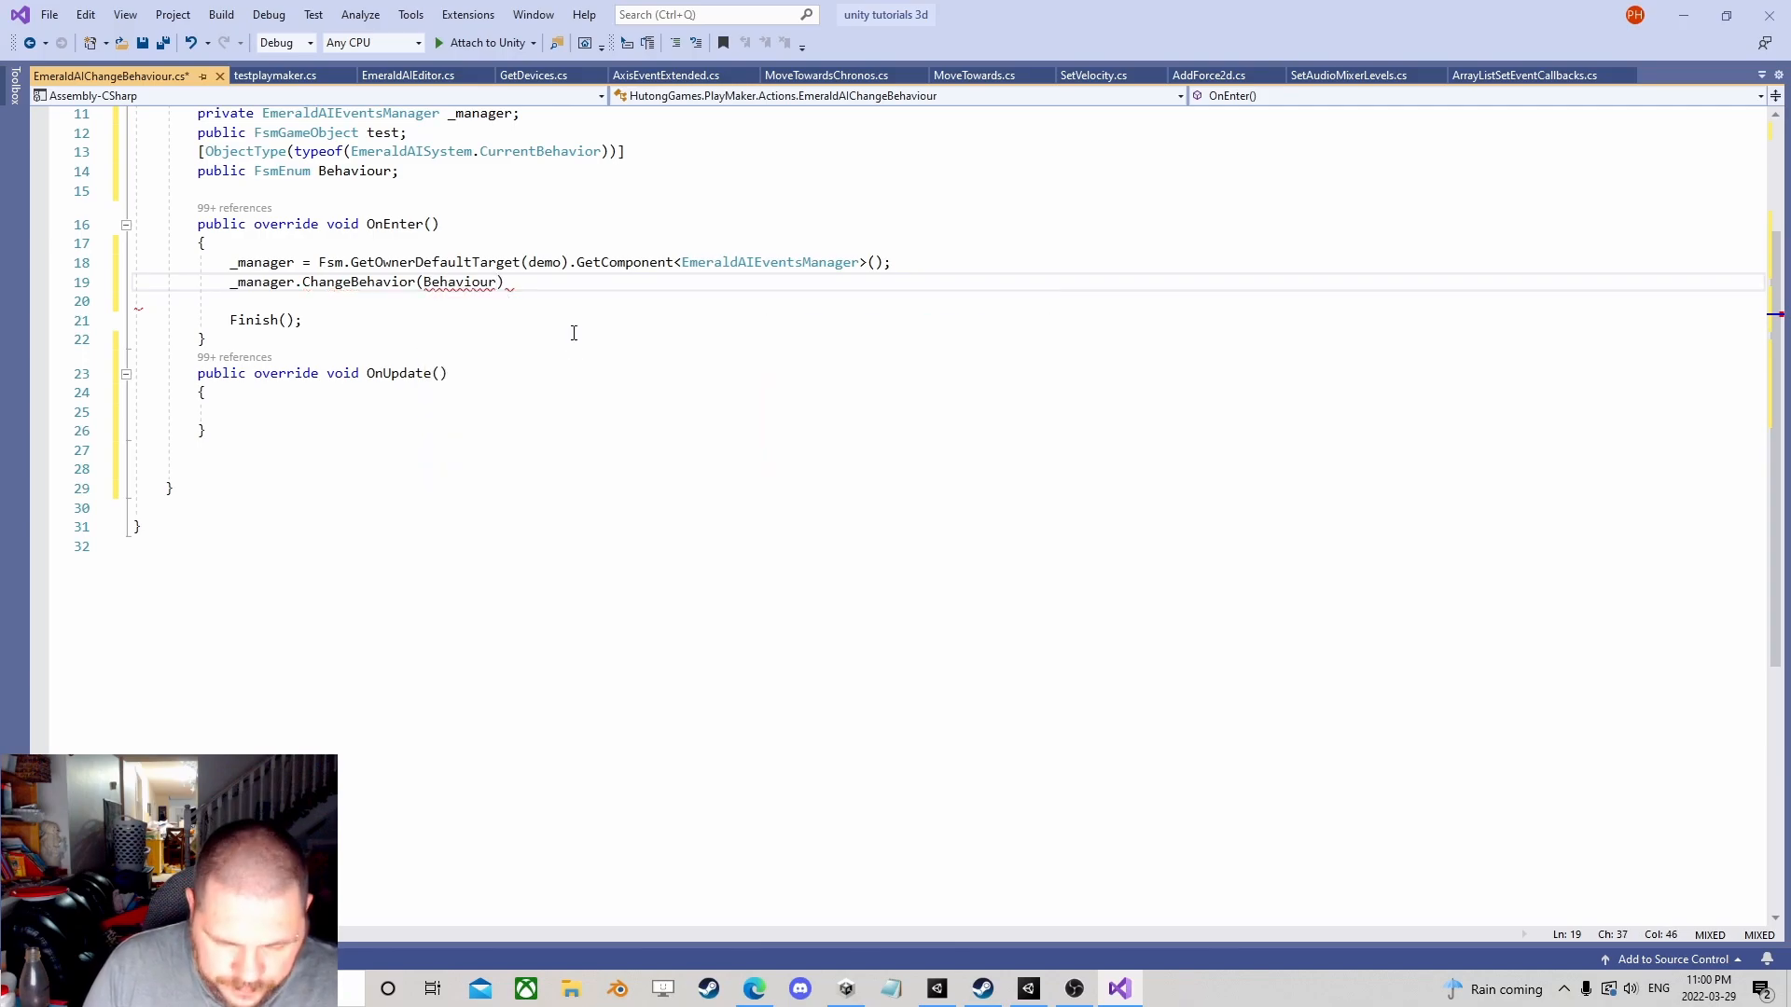
pyautogui.write('.Val')
pyautogui.press('Tab')
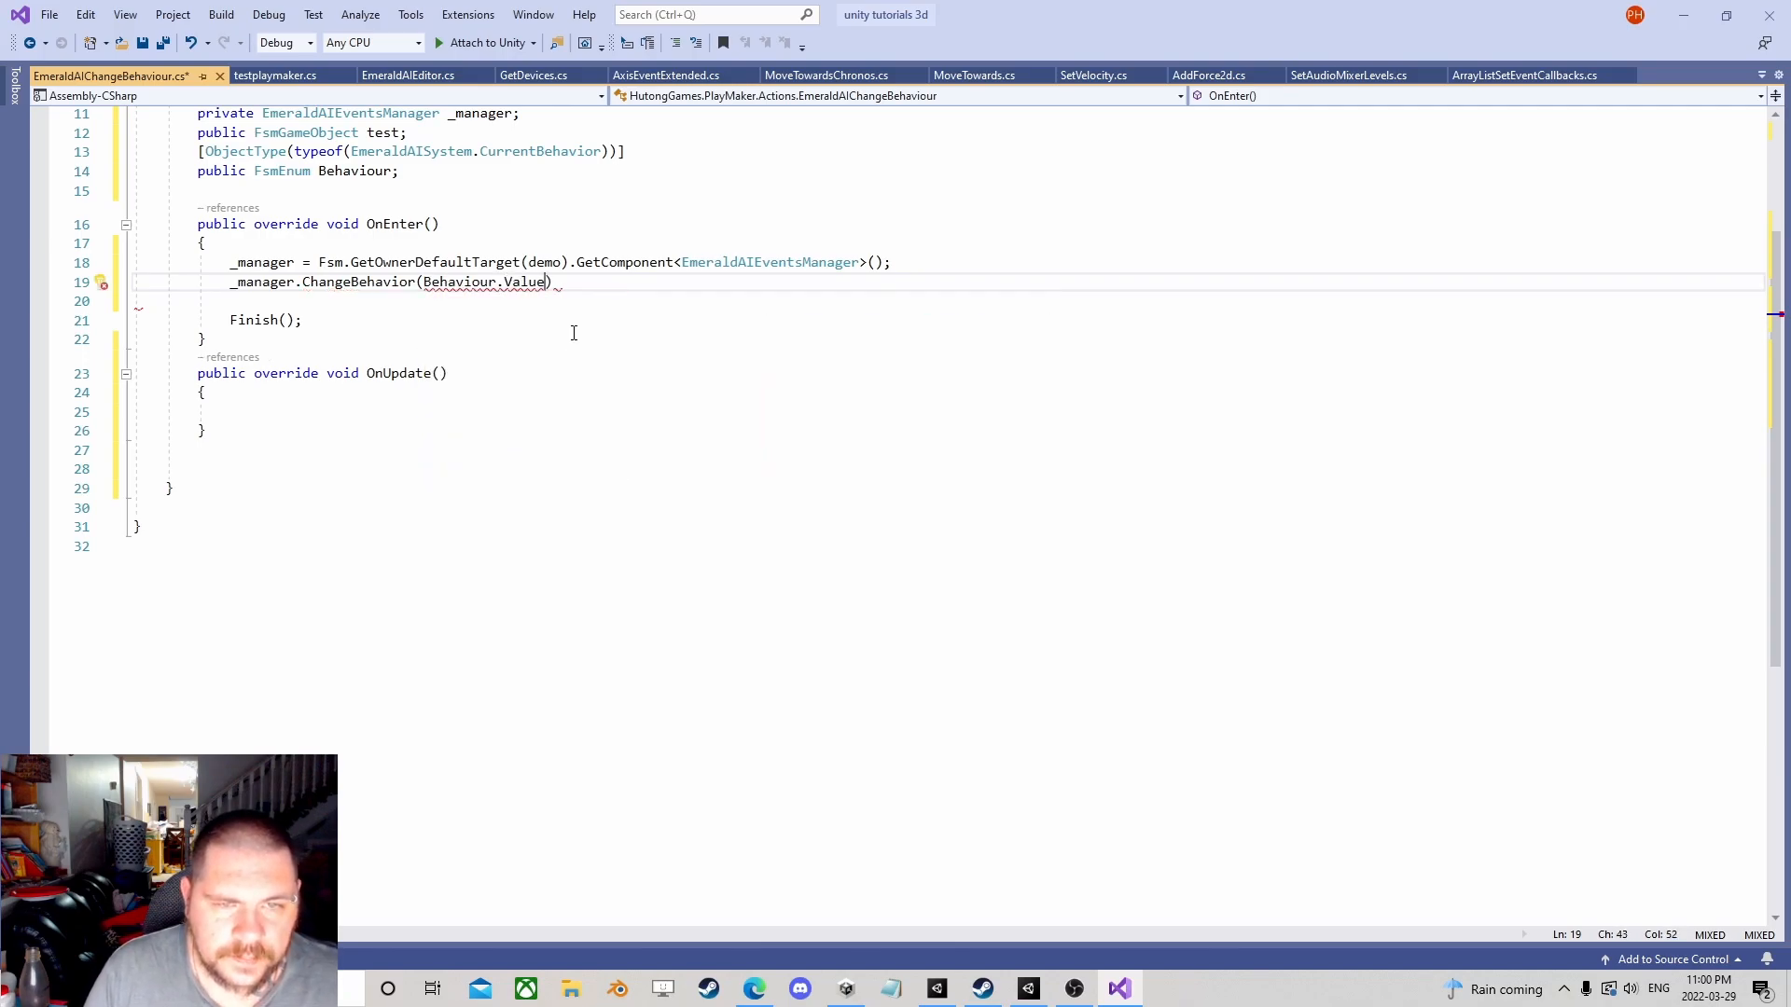
pyautogui.write(';')
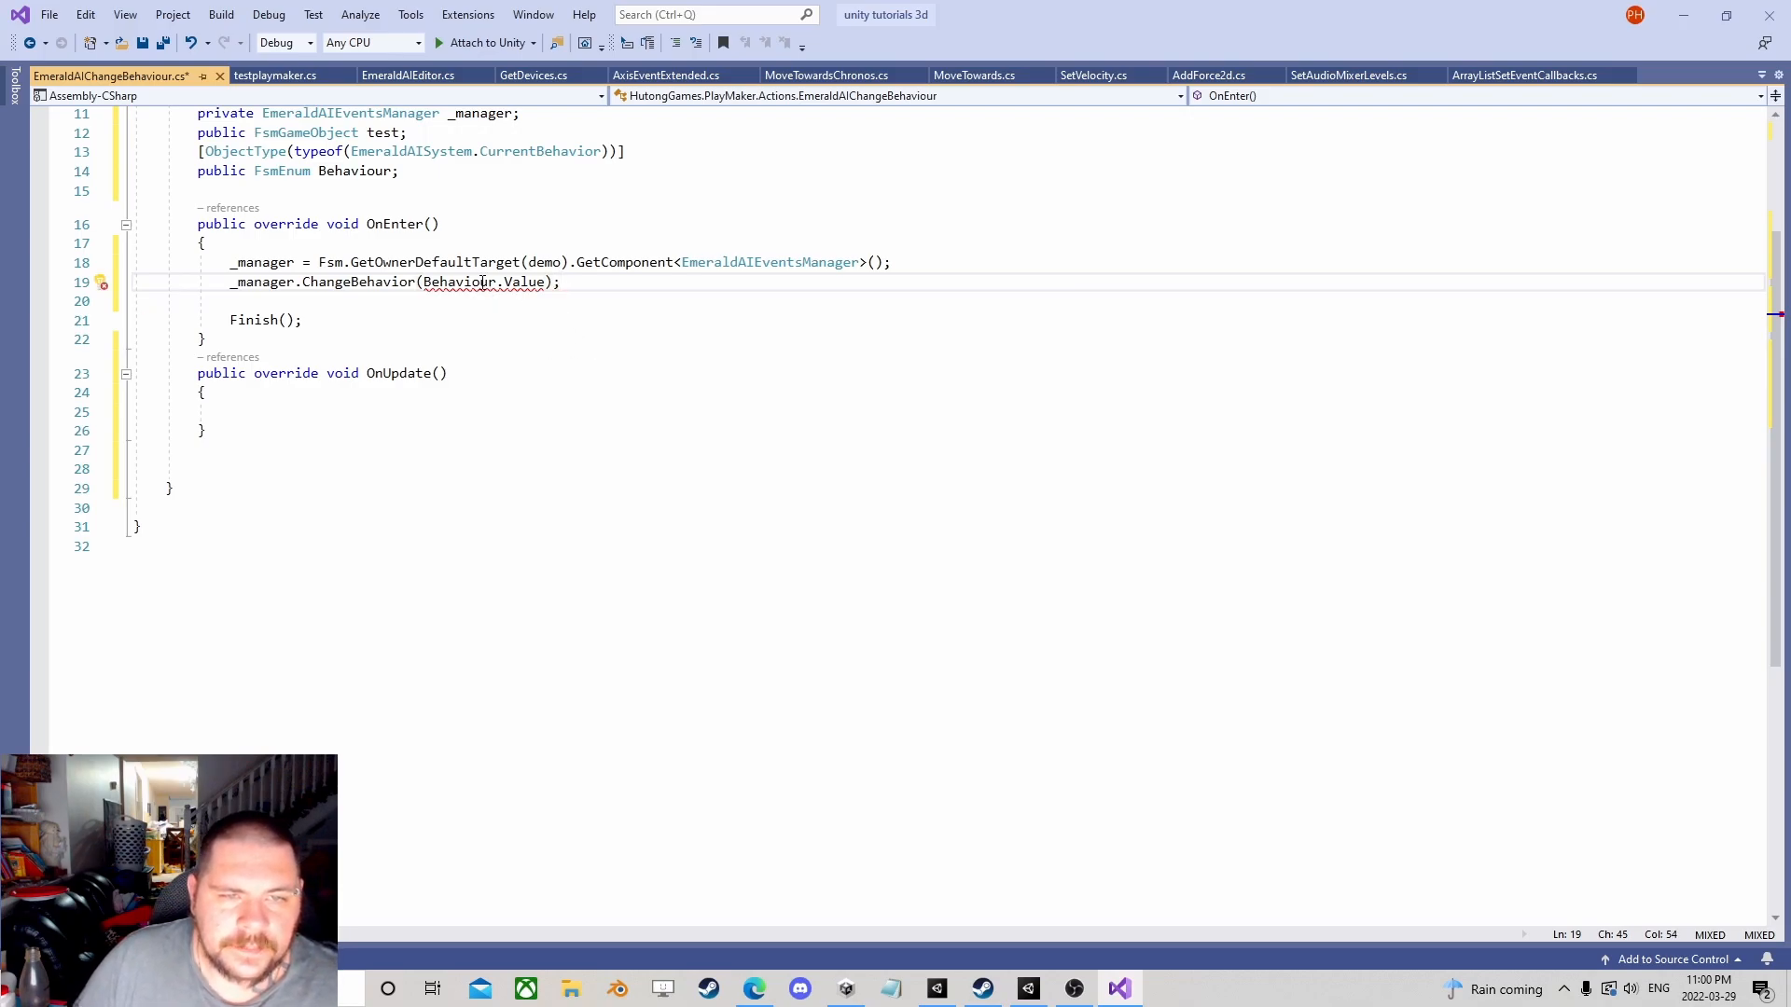
pyautogui.moveTo(459, 280)
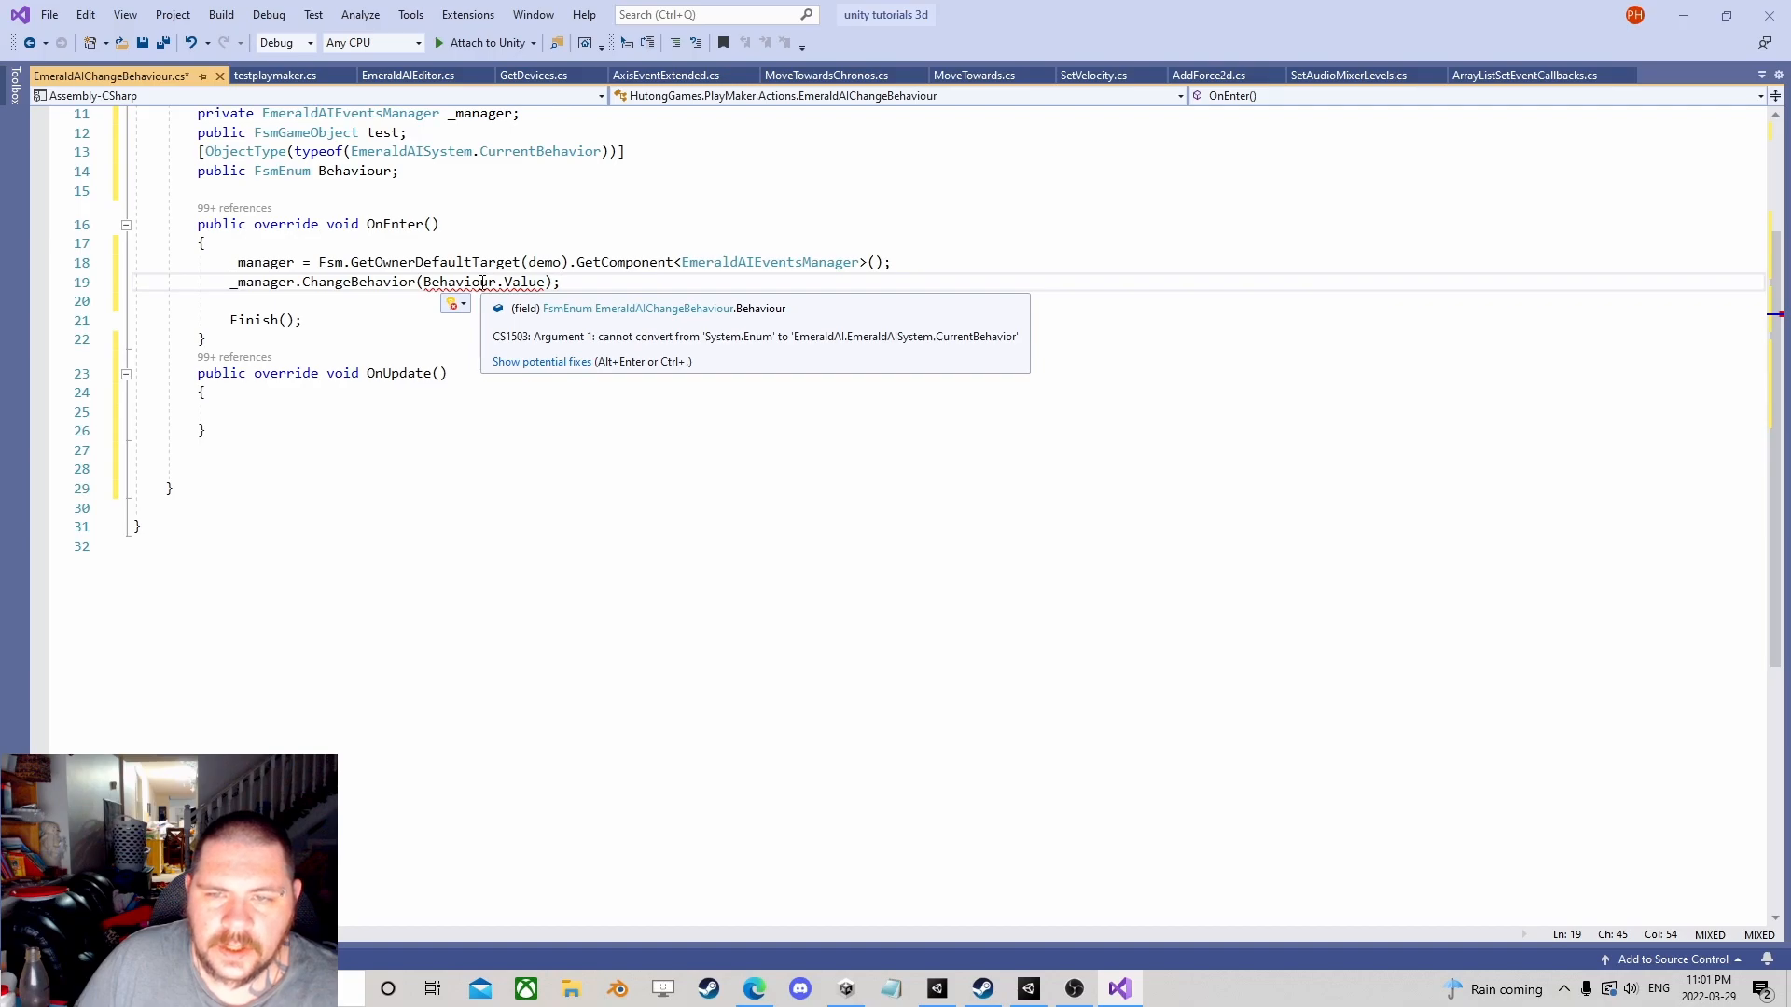
# Step: Cast the argument with (EmeraldAISystem.CurrentBehavior) pasted from the attribute above
pyautogui.click(465, 281)
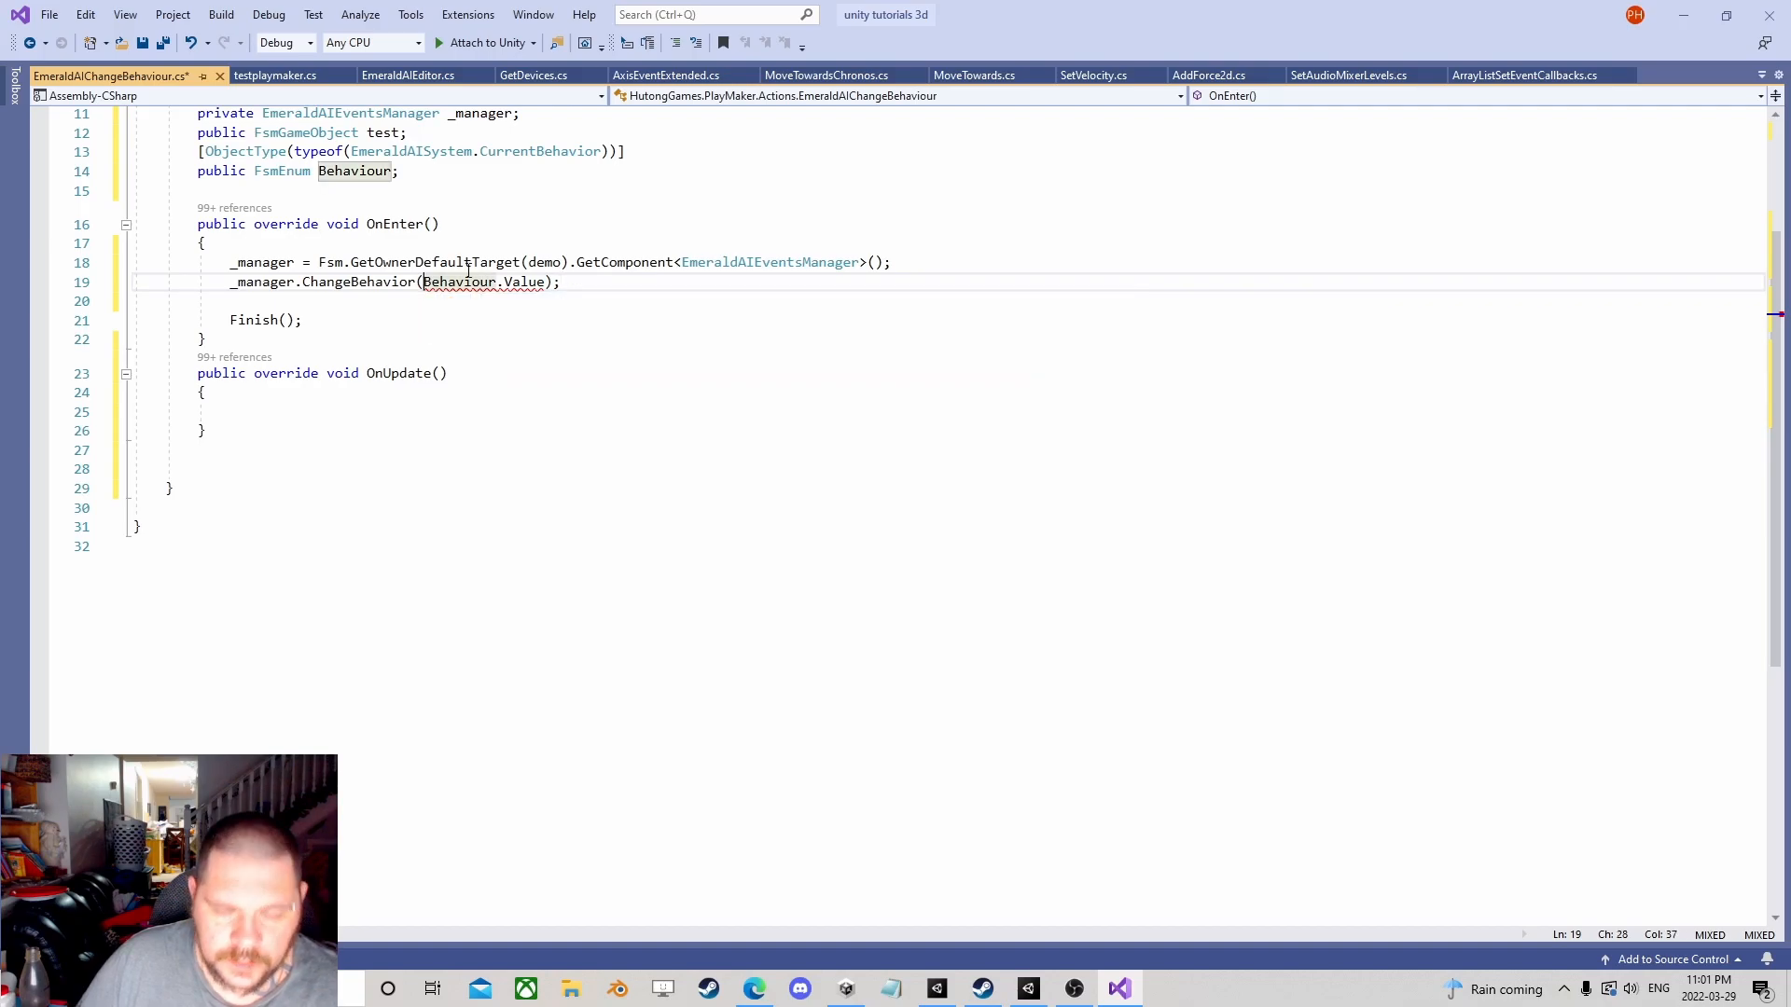
pyautogui.write('(')
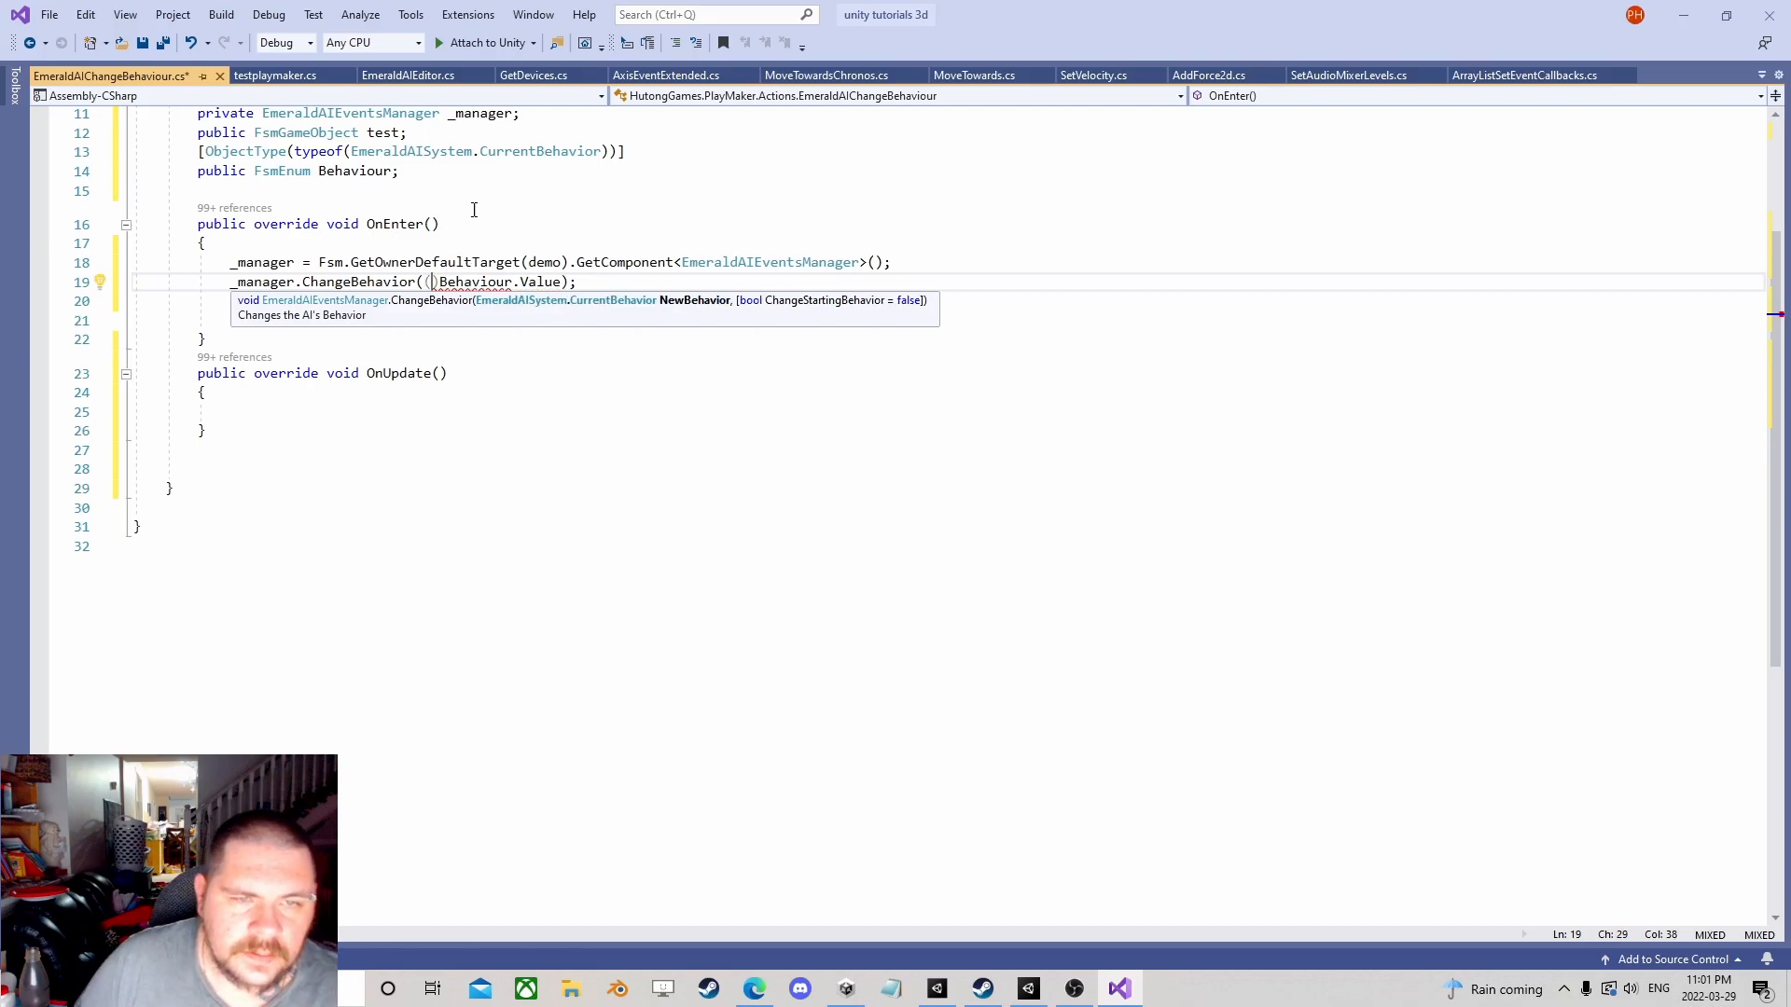
pyautogui.moveTo(540, 152)
pyautogui.moveTo(599, 152); pyautogui.dragTo(368, 151)
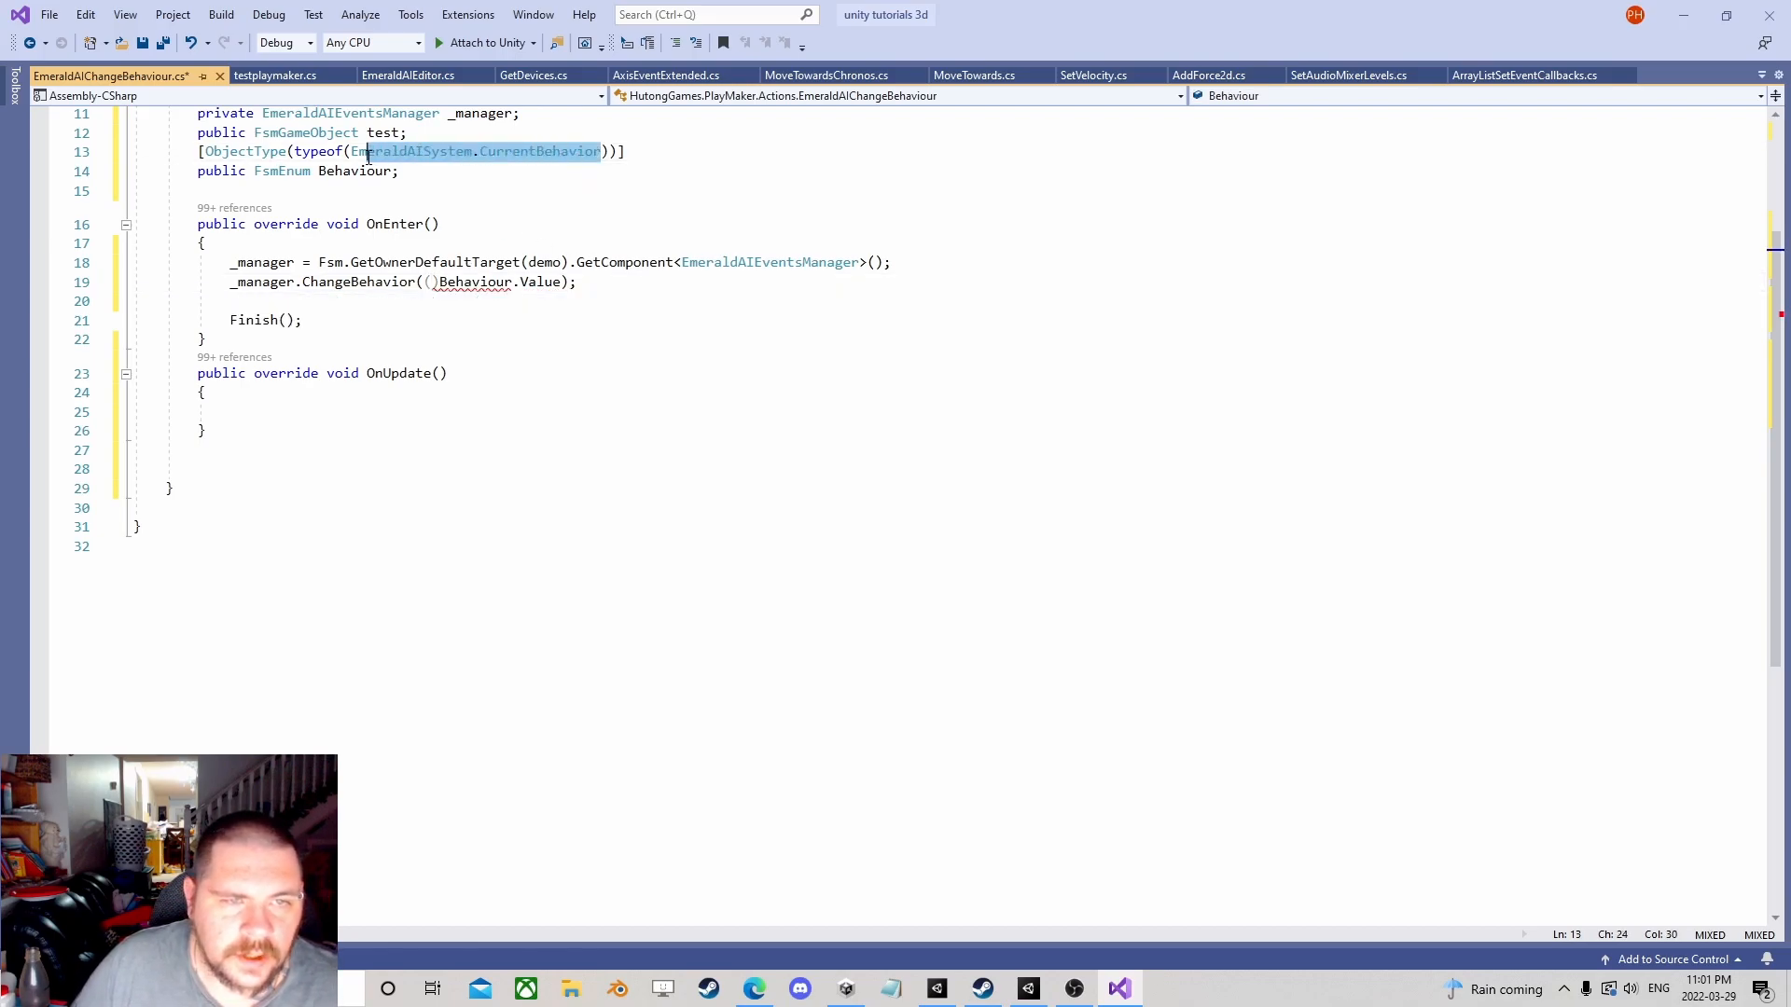
pyautogui.click(431, 282)
pyautogui.write('EmeraldAISystem.CurrentBehavior')
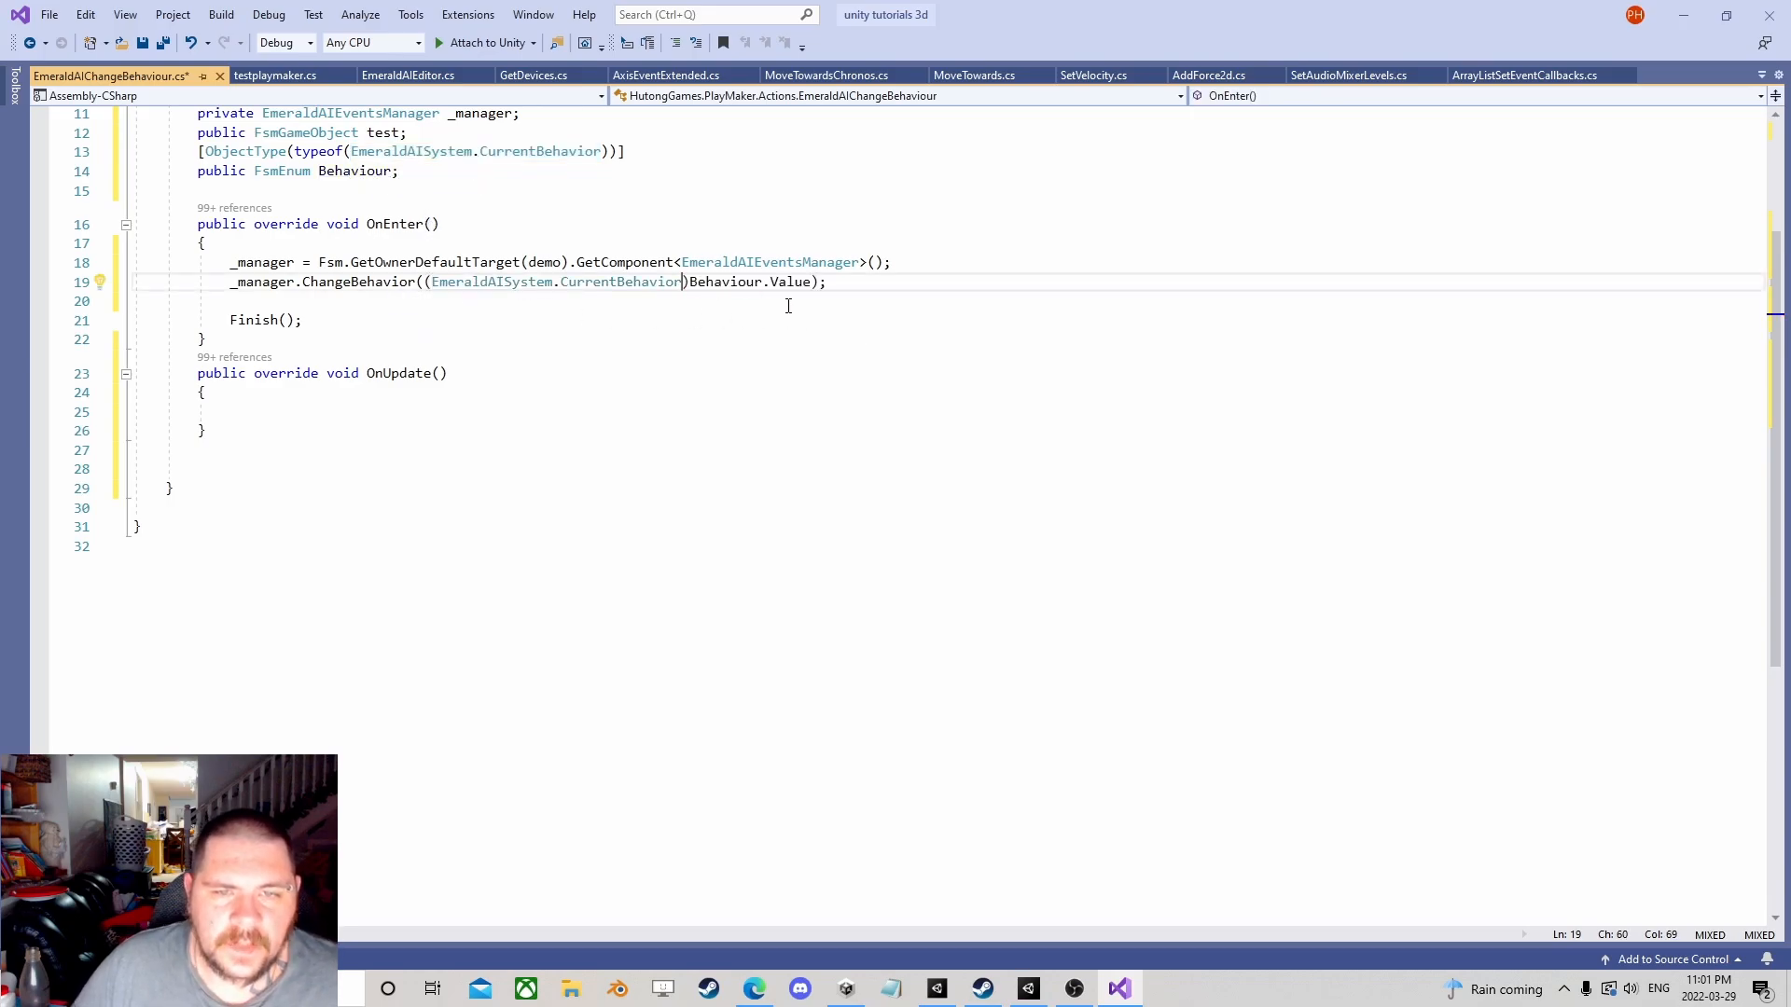
pyautogui.click(708, 282)
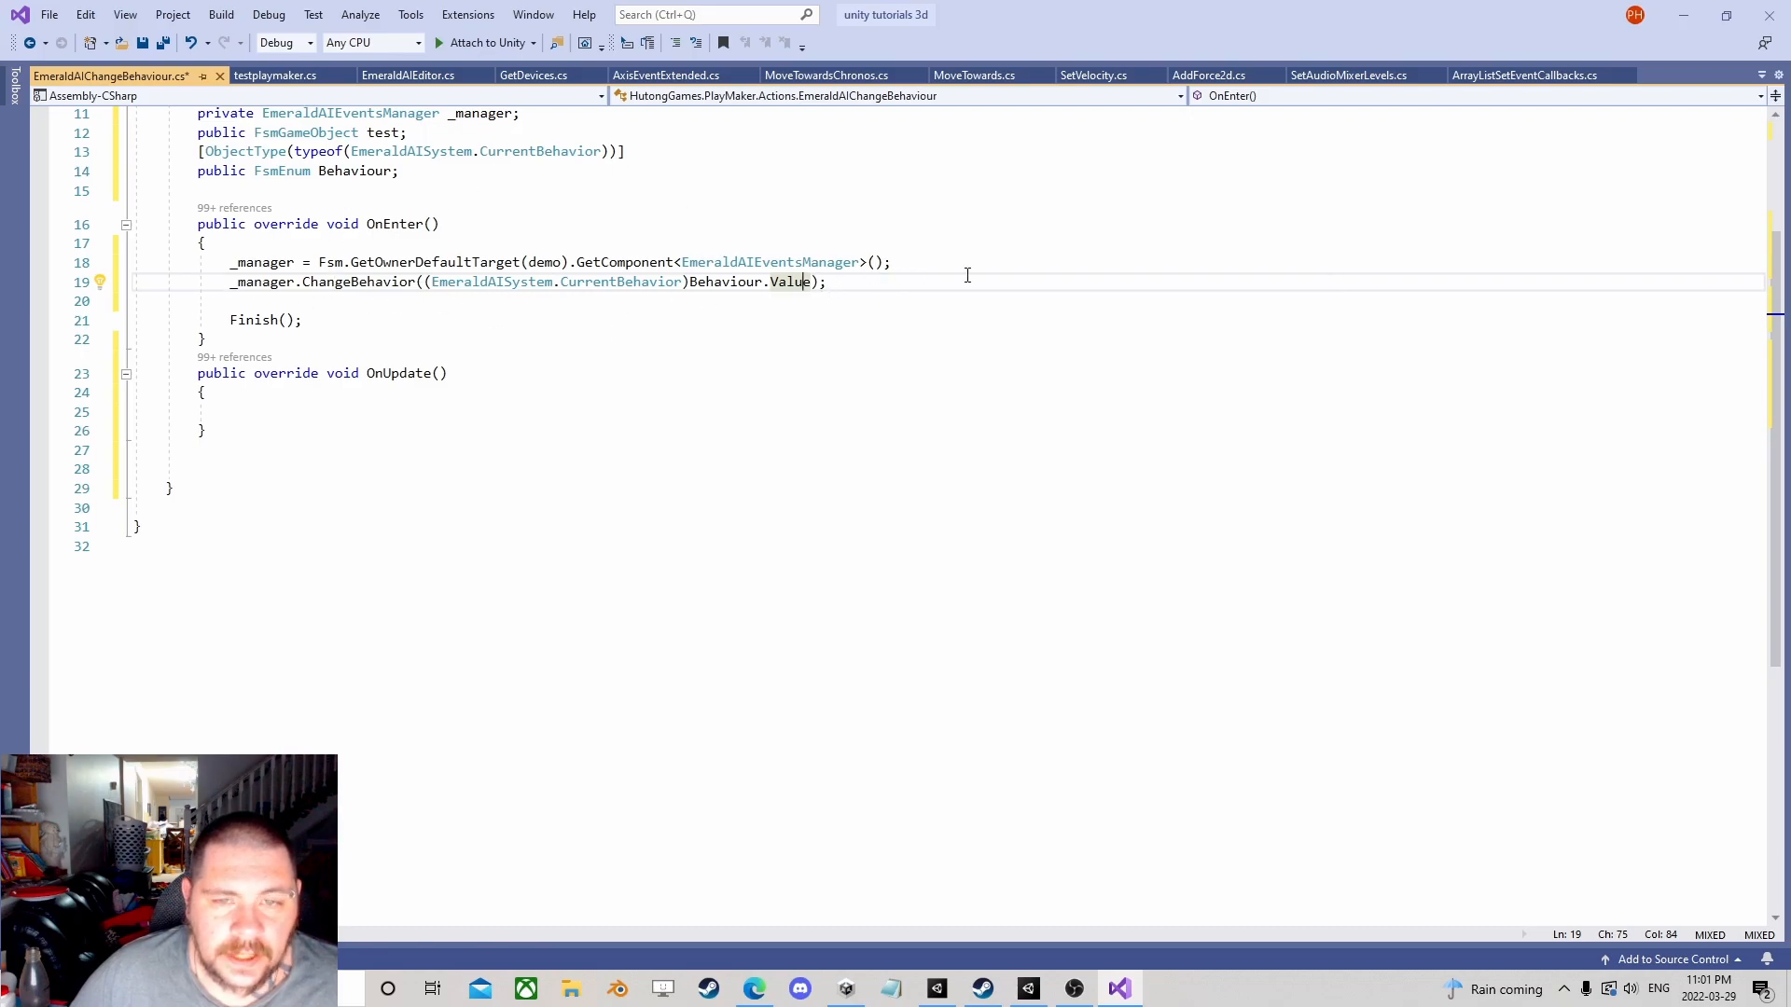
pyautogui.press('Right')
pyautogui.press('Right')
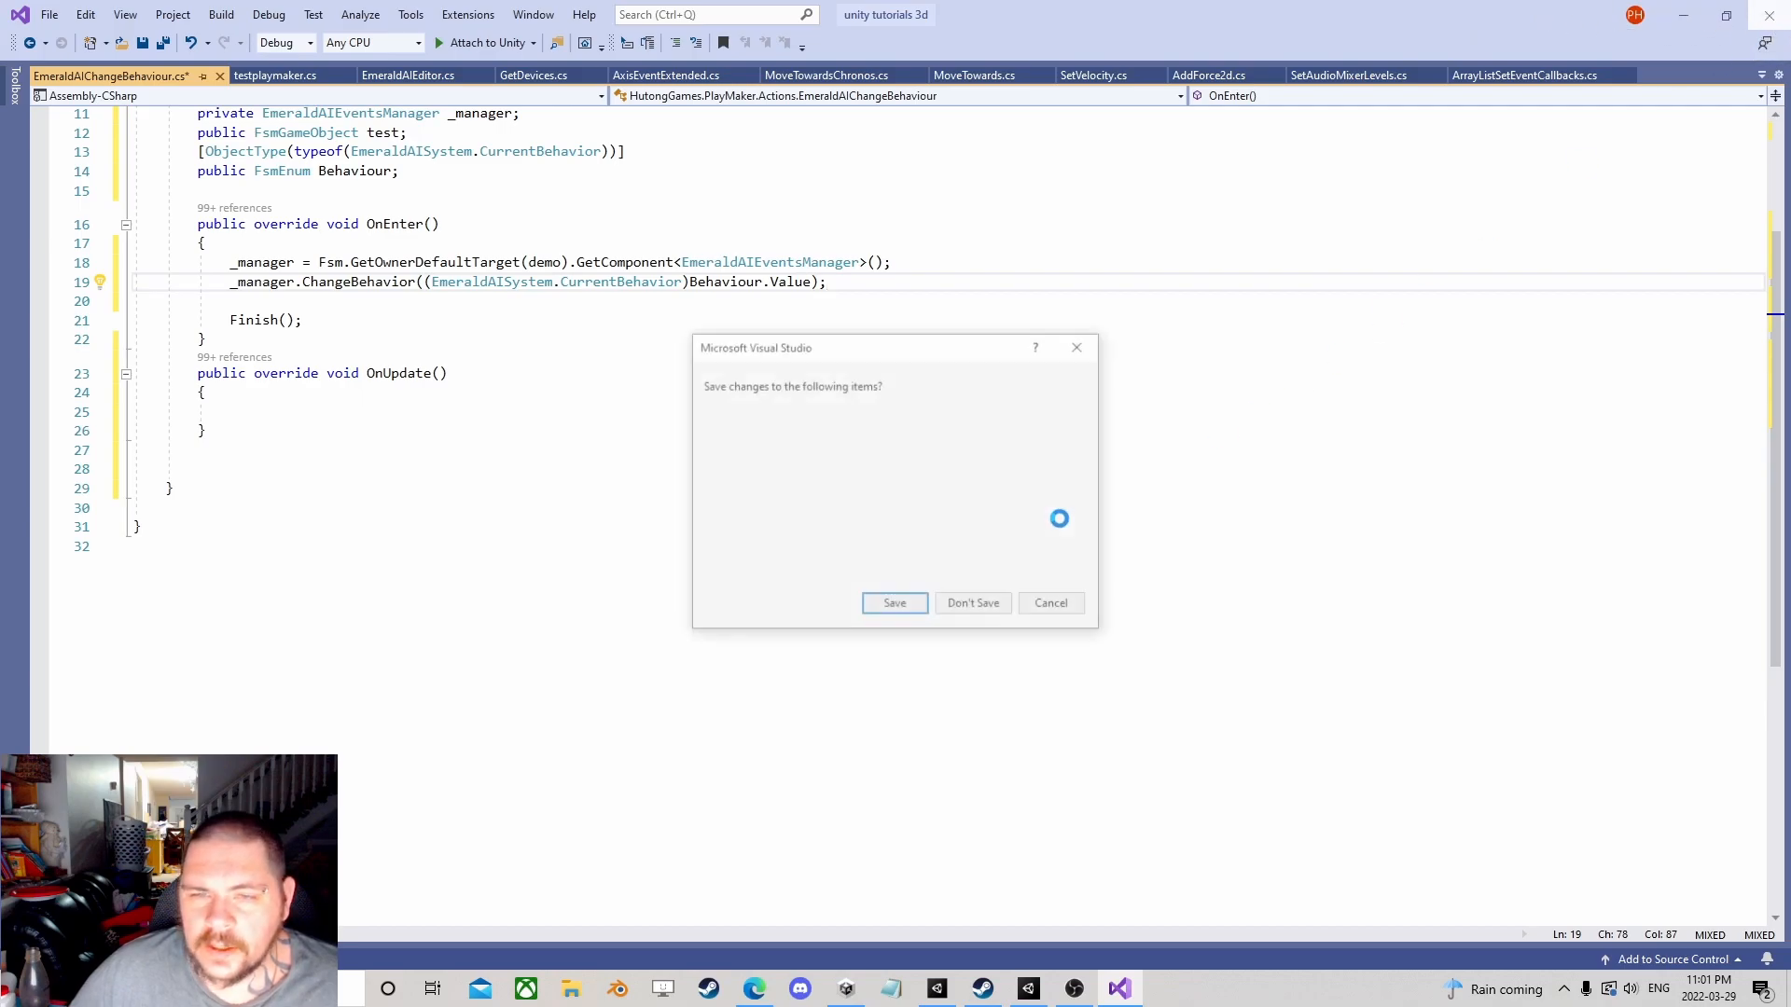
# Step: Save the script, add a PlayMakerFSM component to Skeleton Swordsman (Companion) and bring up its FSM graph
pyautogui.click(893, 604)
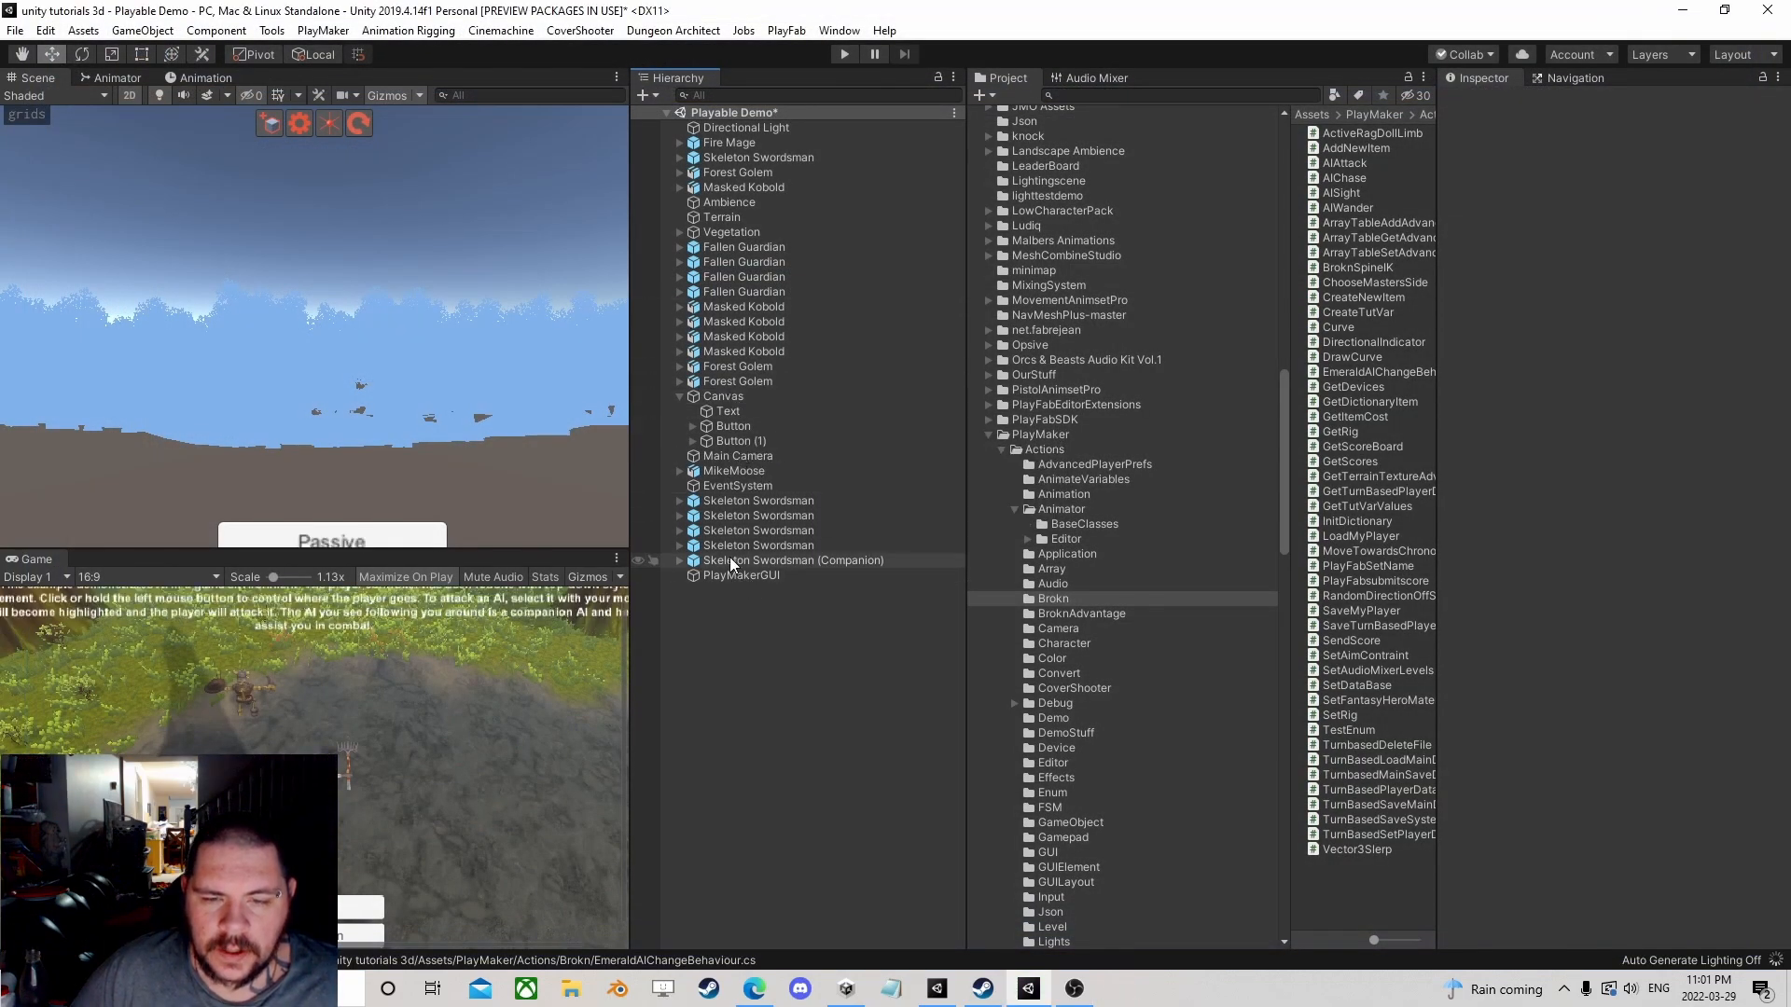
pyautogui.click(791, 559)
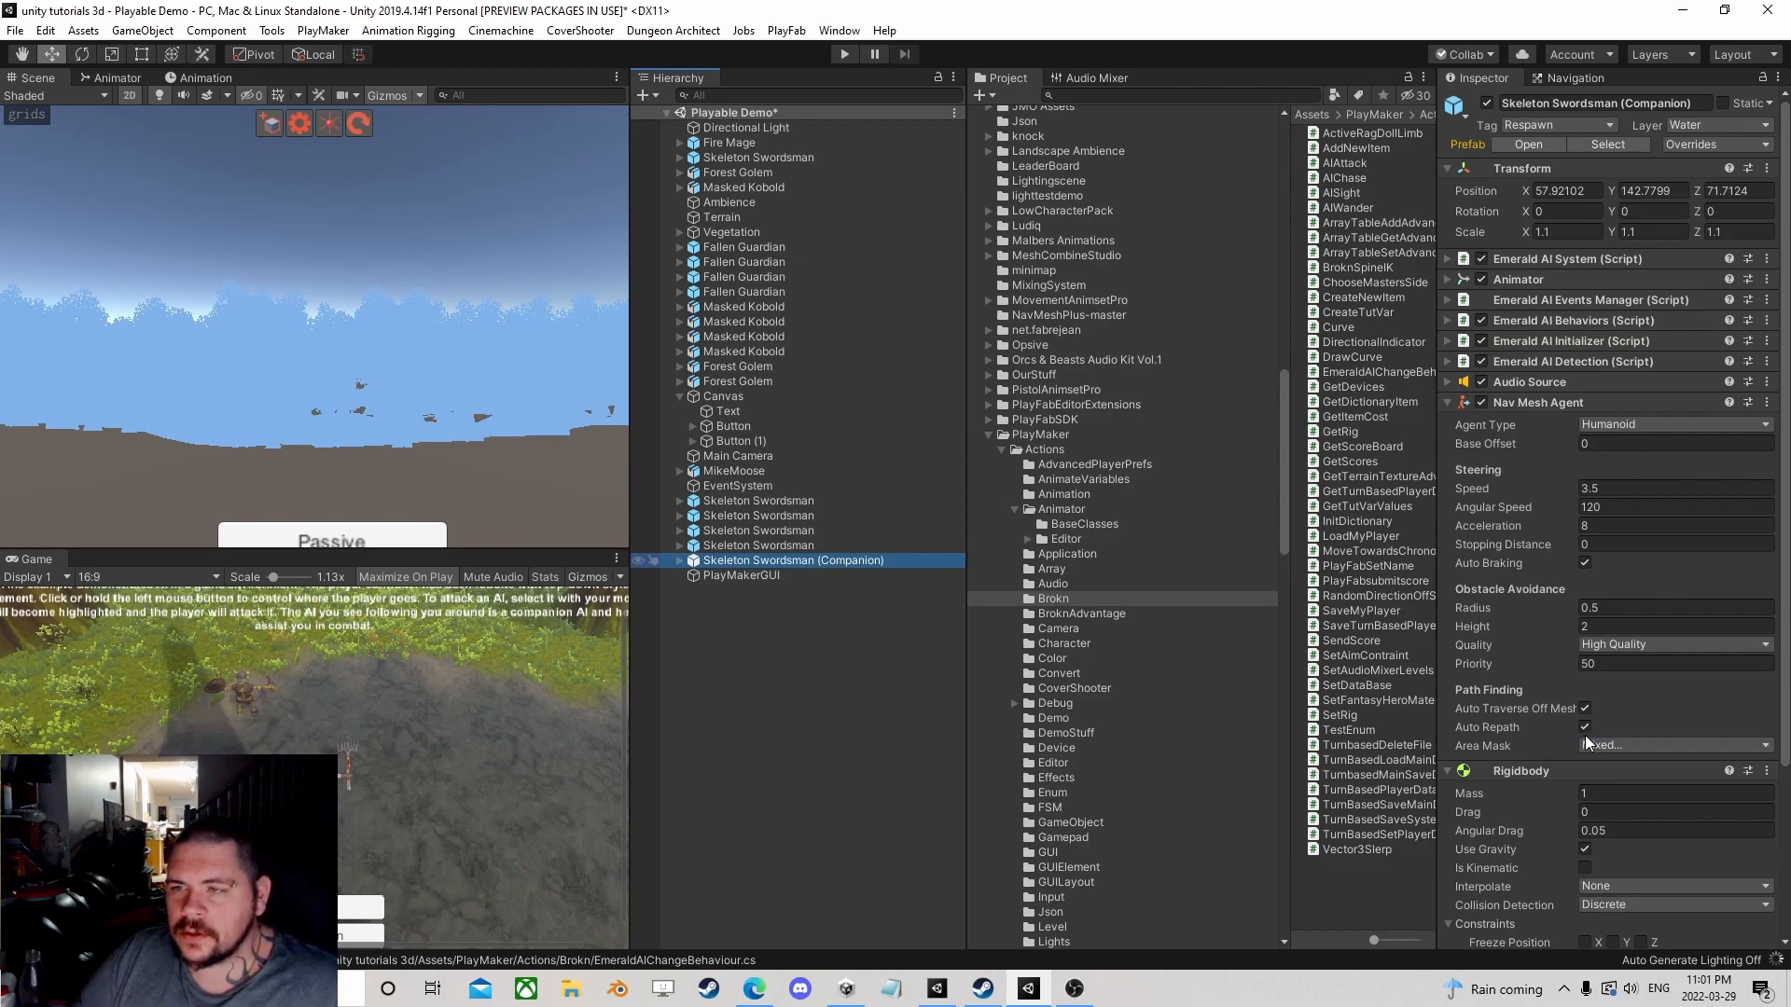
pyautogui.scroll(-5, 1571, 769)
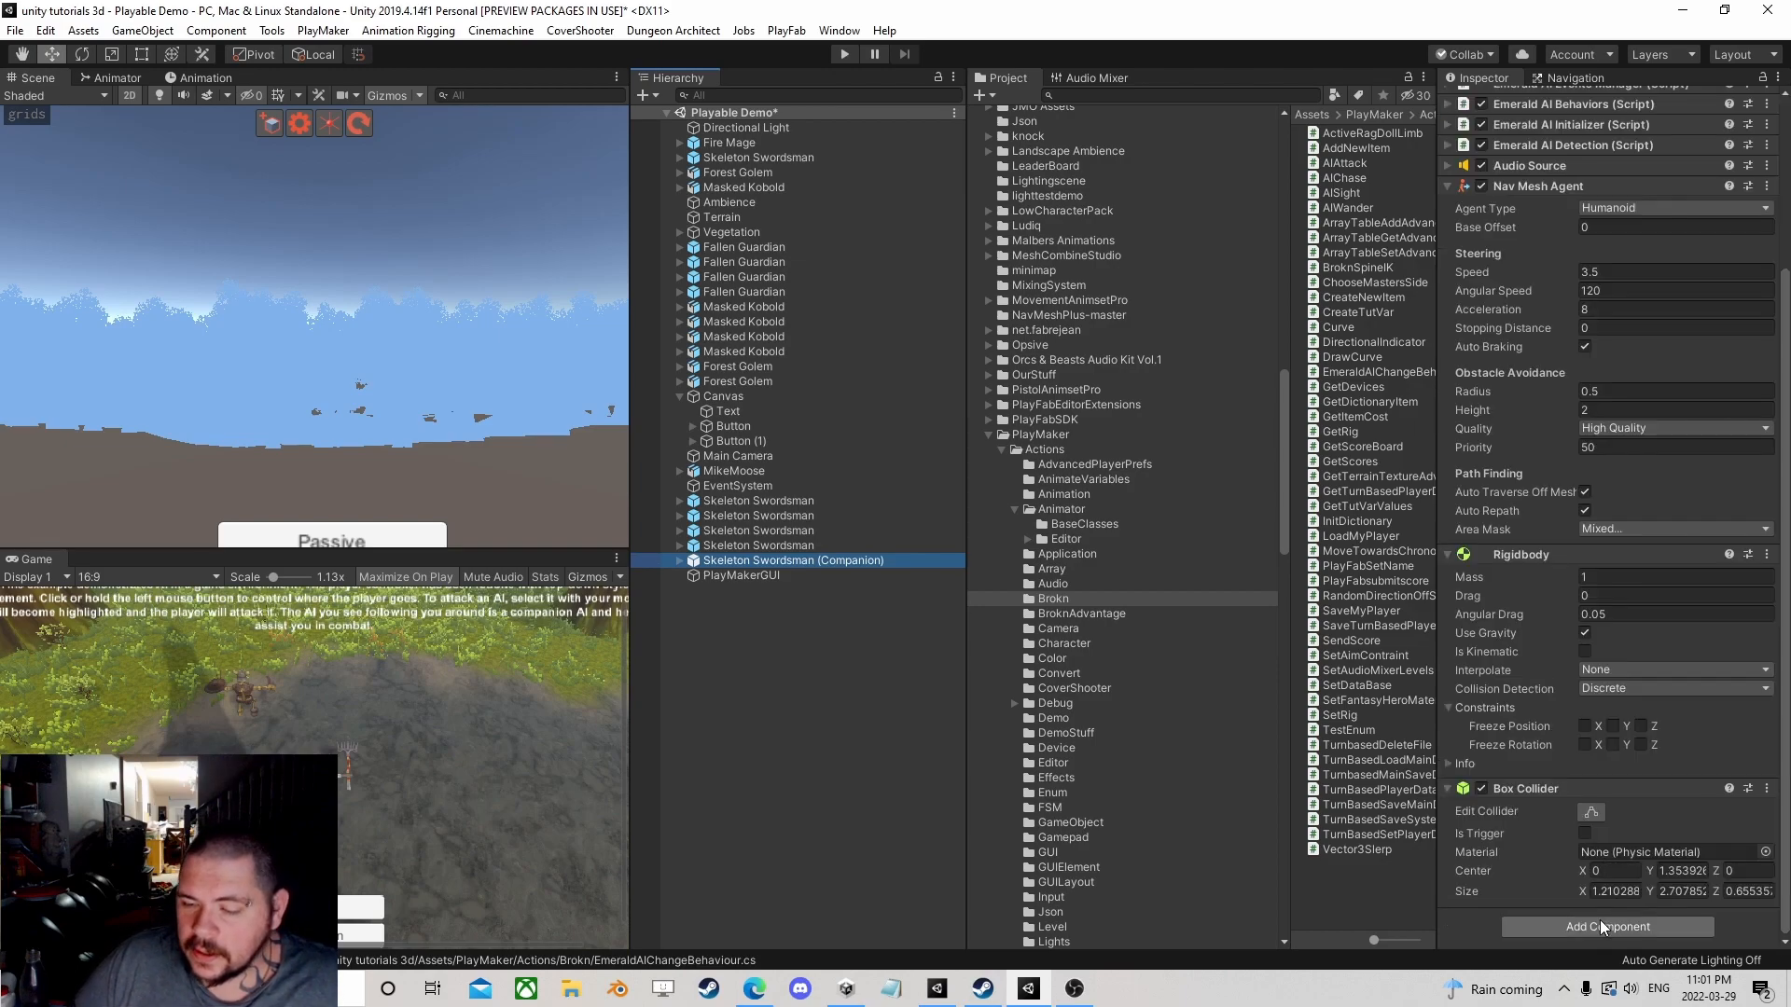
pyautogui.click(1605, 928)
pyautogui.click(1588, 768)
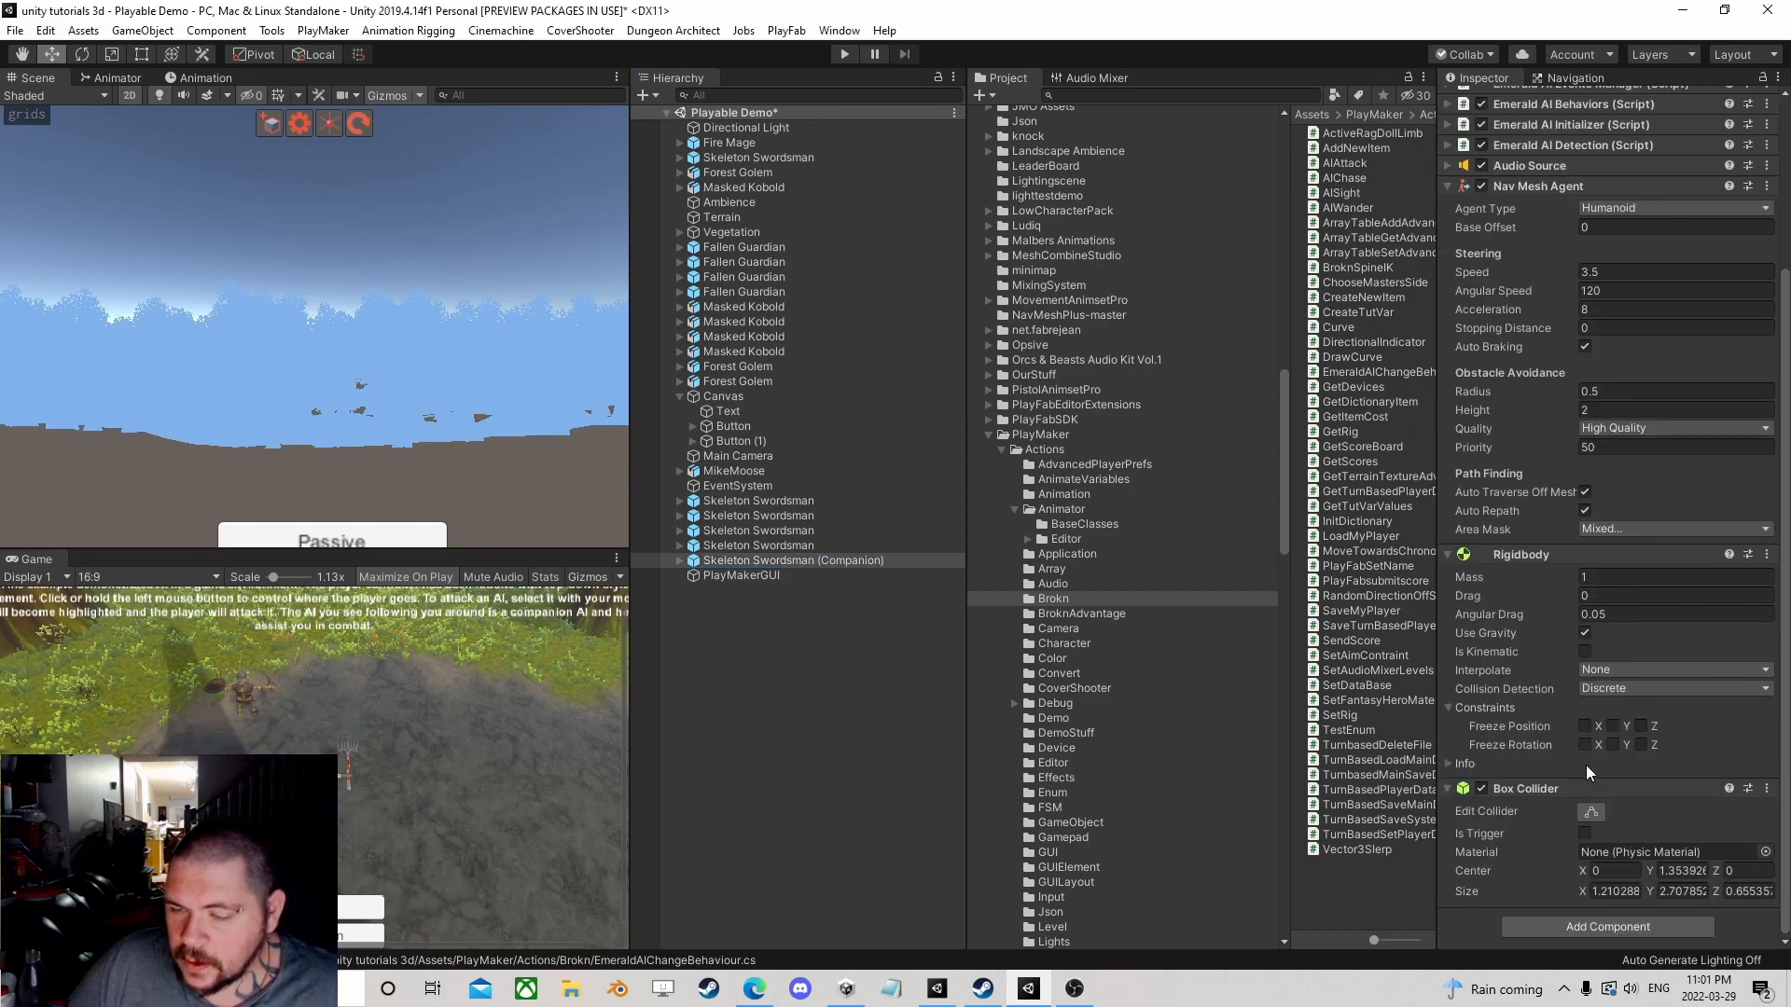
pyautogui.scroll(-3, 1587, 798)
pyautogui.click(1750, 752)
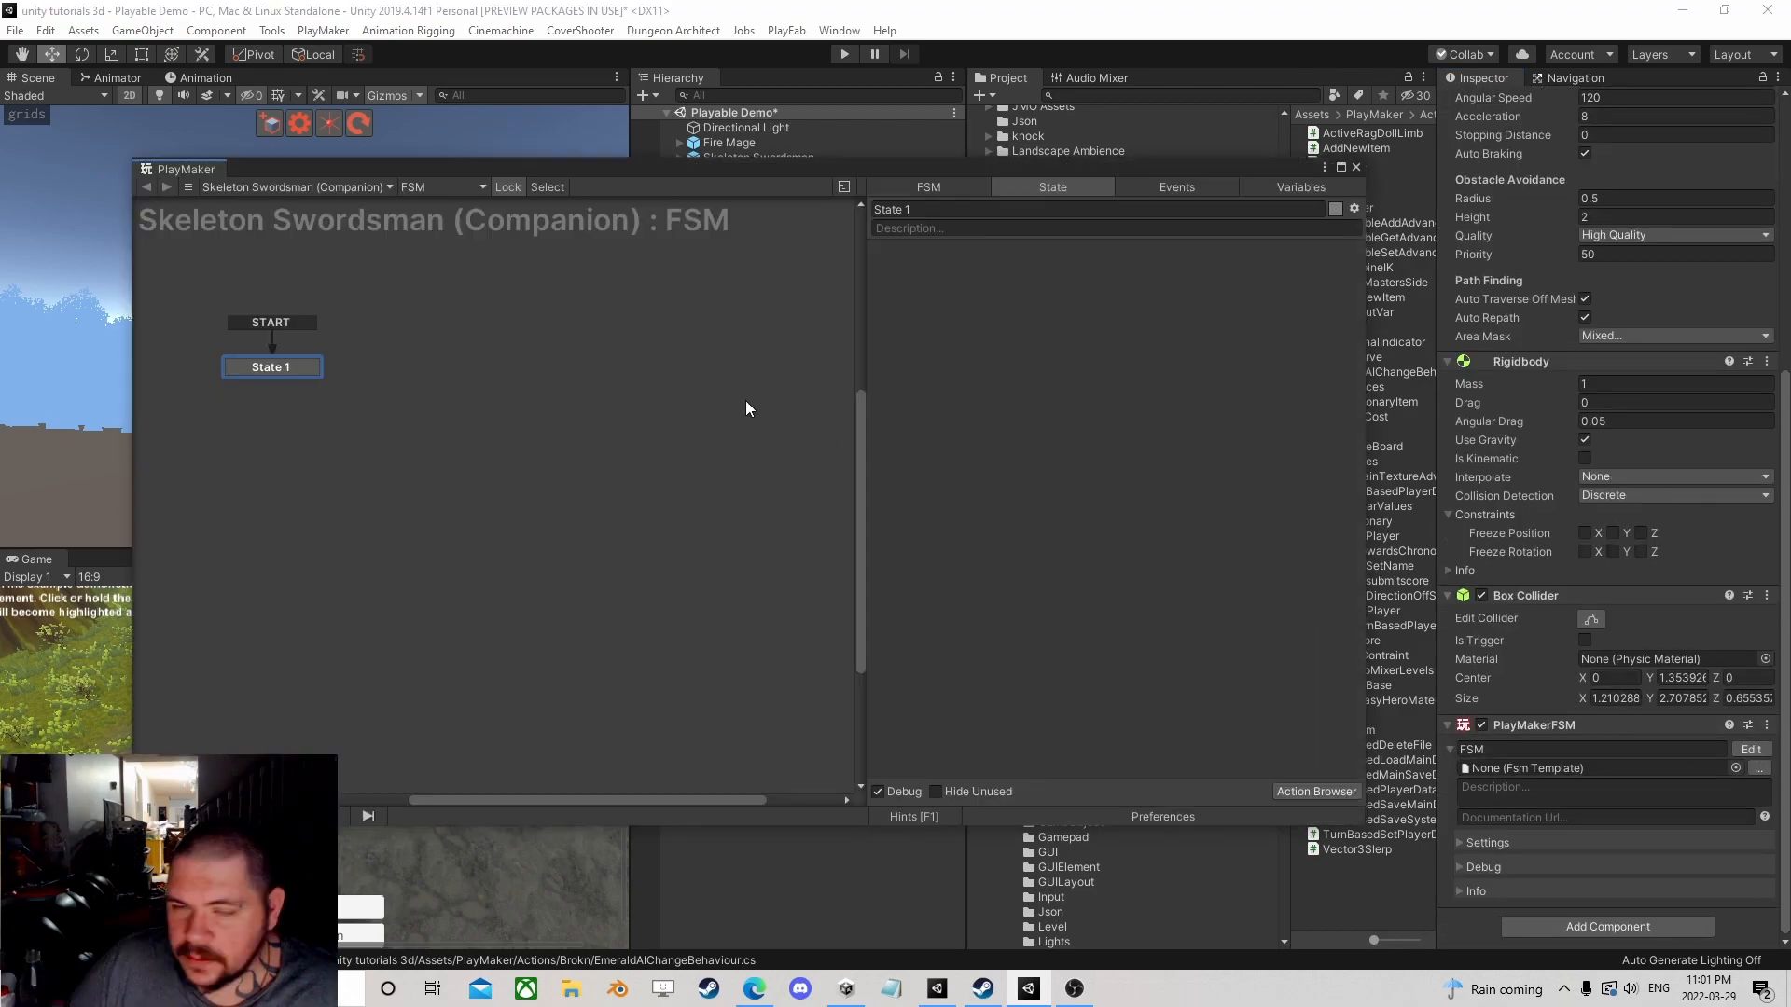
pyautogui.rightClick(472, 359)
# Step: Add State 2 and State 3 to the companion FSM graph
pyautogui.click(520, 375)
pyautogui.rightClick(617, 368)
pyautogui.click(660, 381)
pyautogui.moveTo(500, 370); pyautogui.dragTo(484, 373)
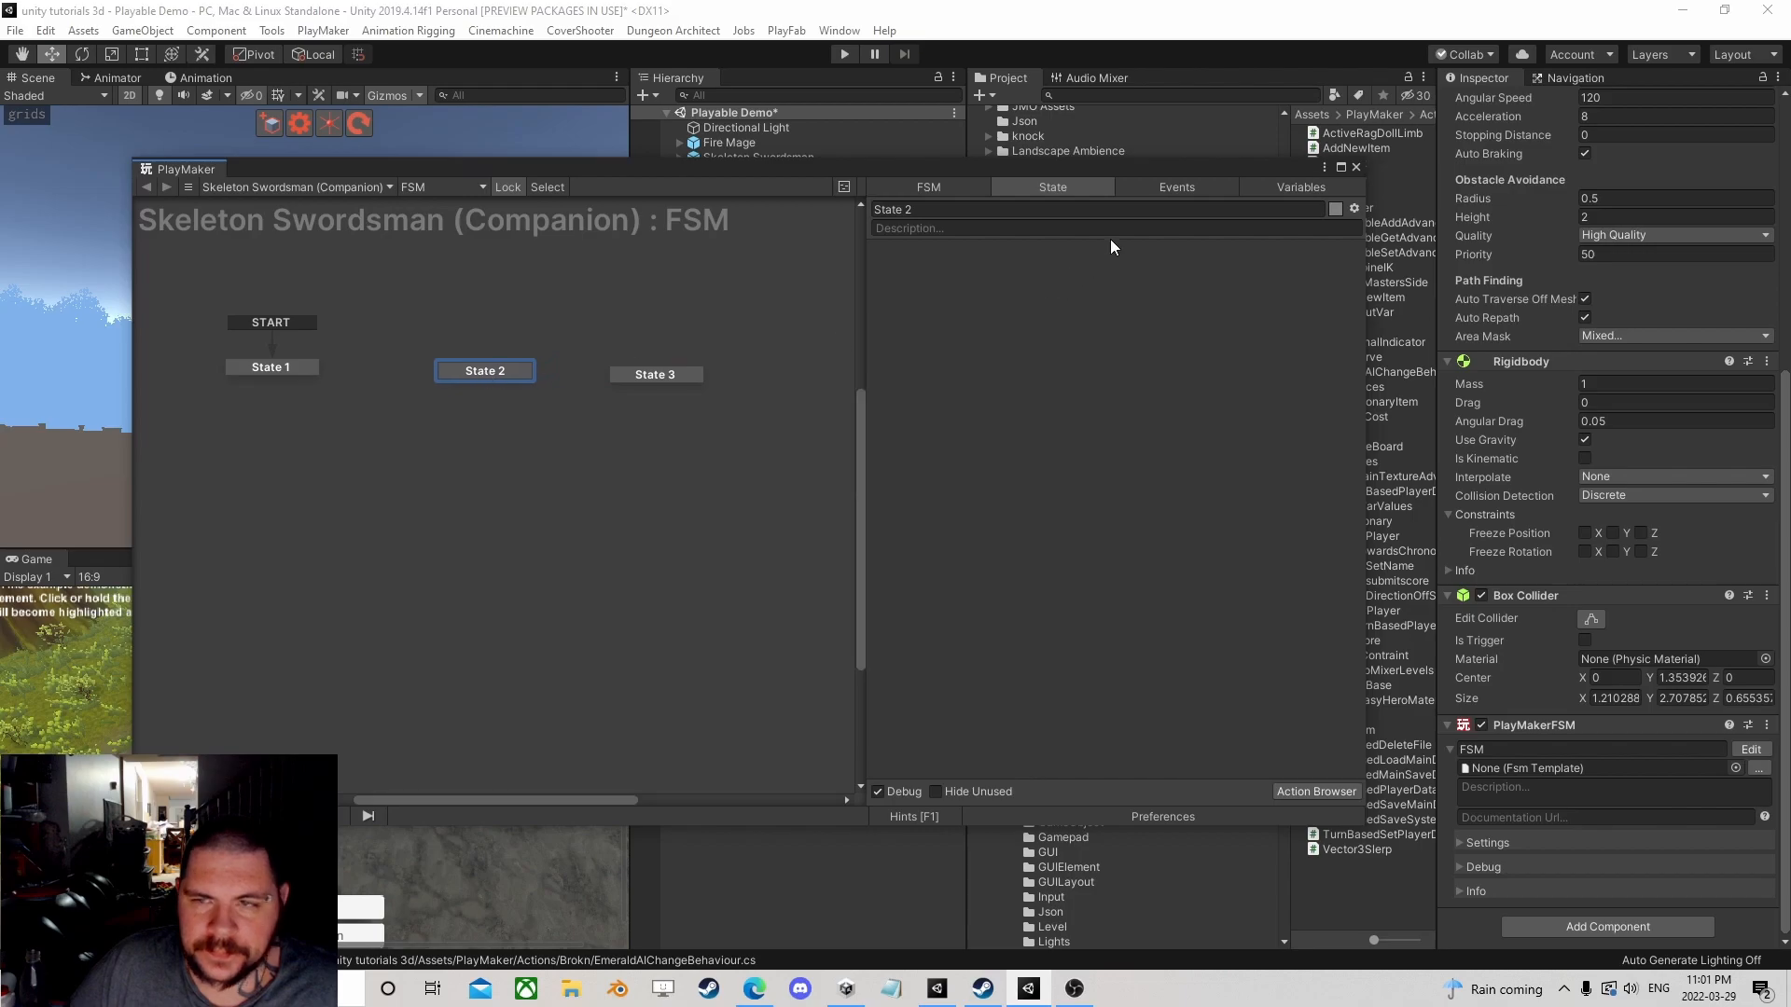
# Step: Create Passive and Companion events in the FSM's Events list
pyautogui.click(1177, 187)
pyautogui.click(1110, 769)
pyautogui.write('Passive')
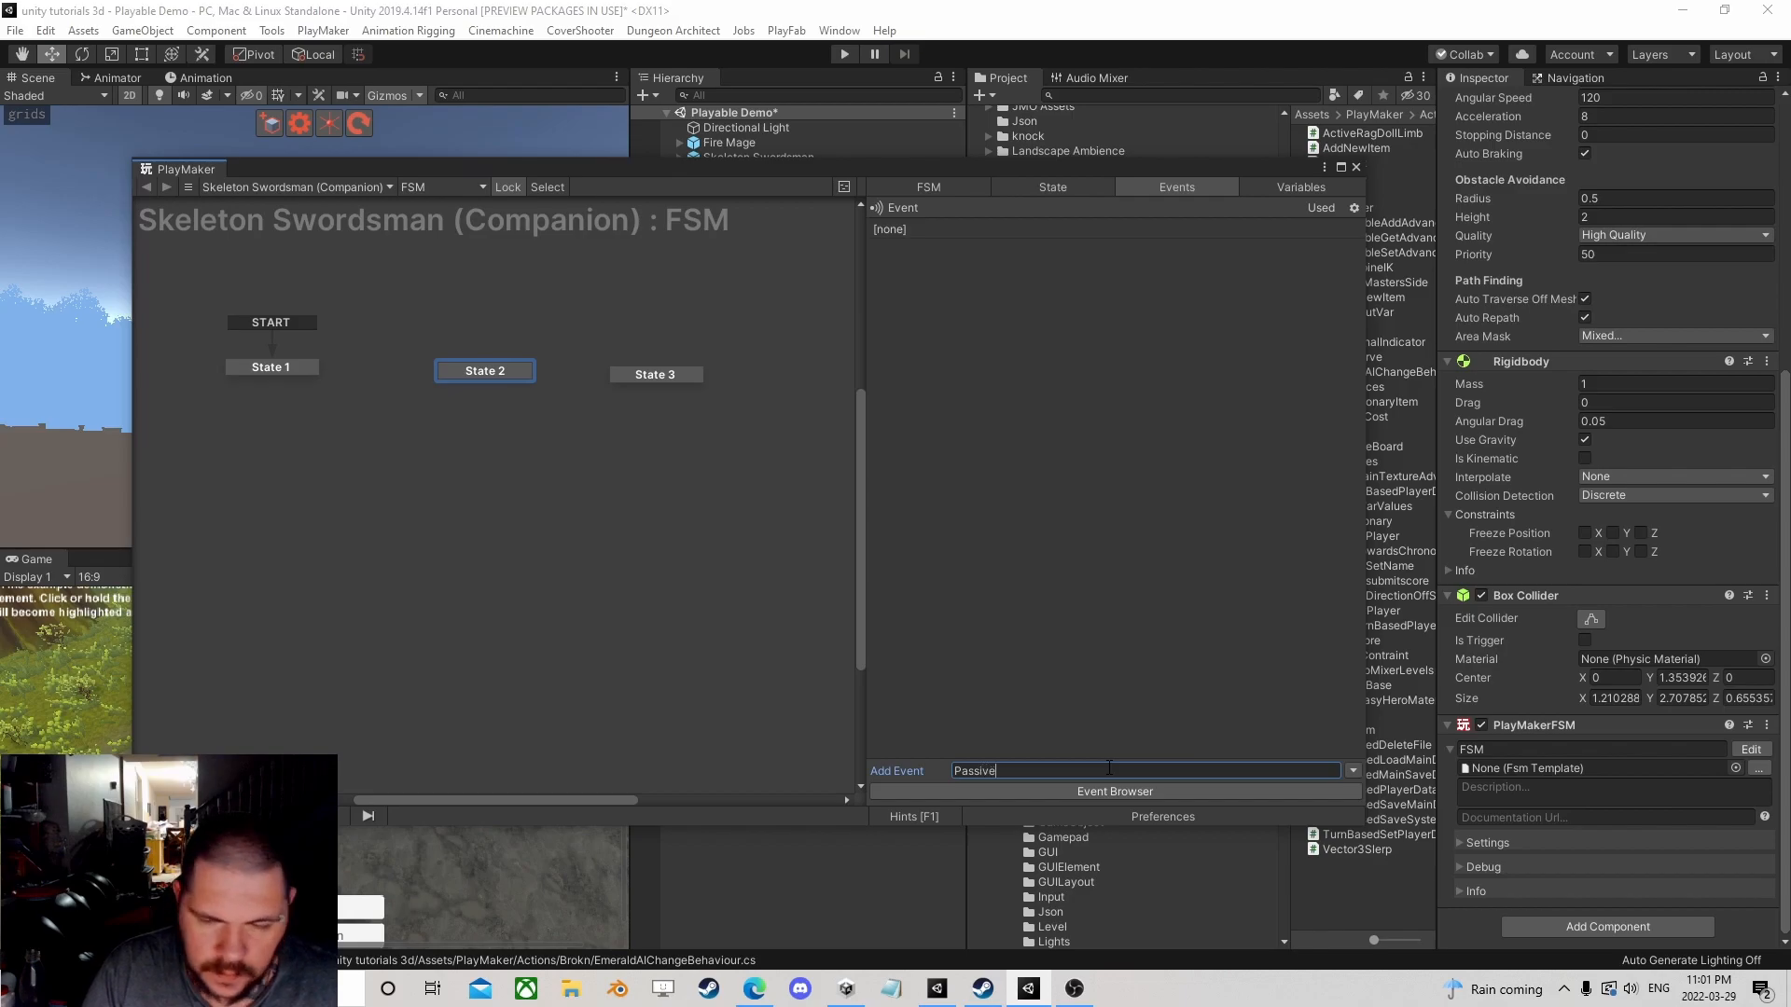
pyautogui.press('Return')
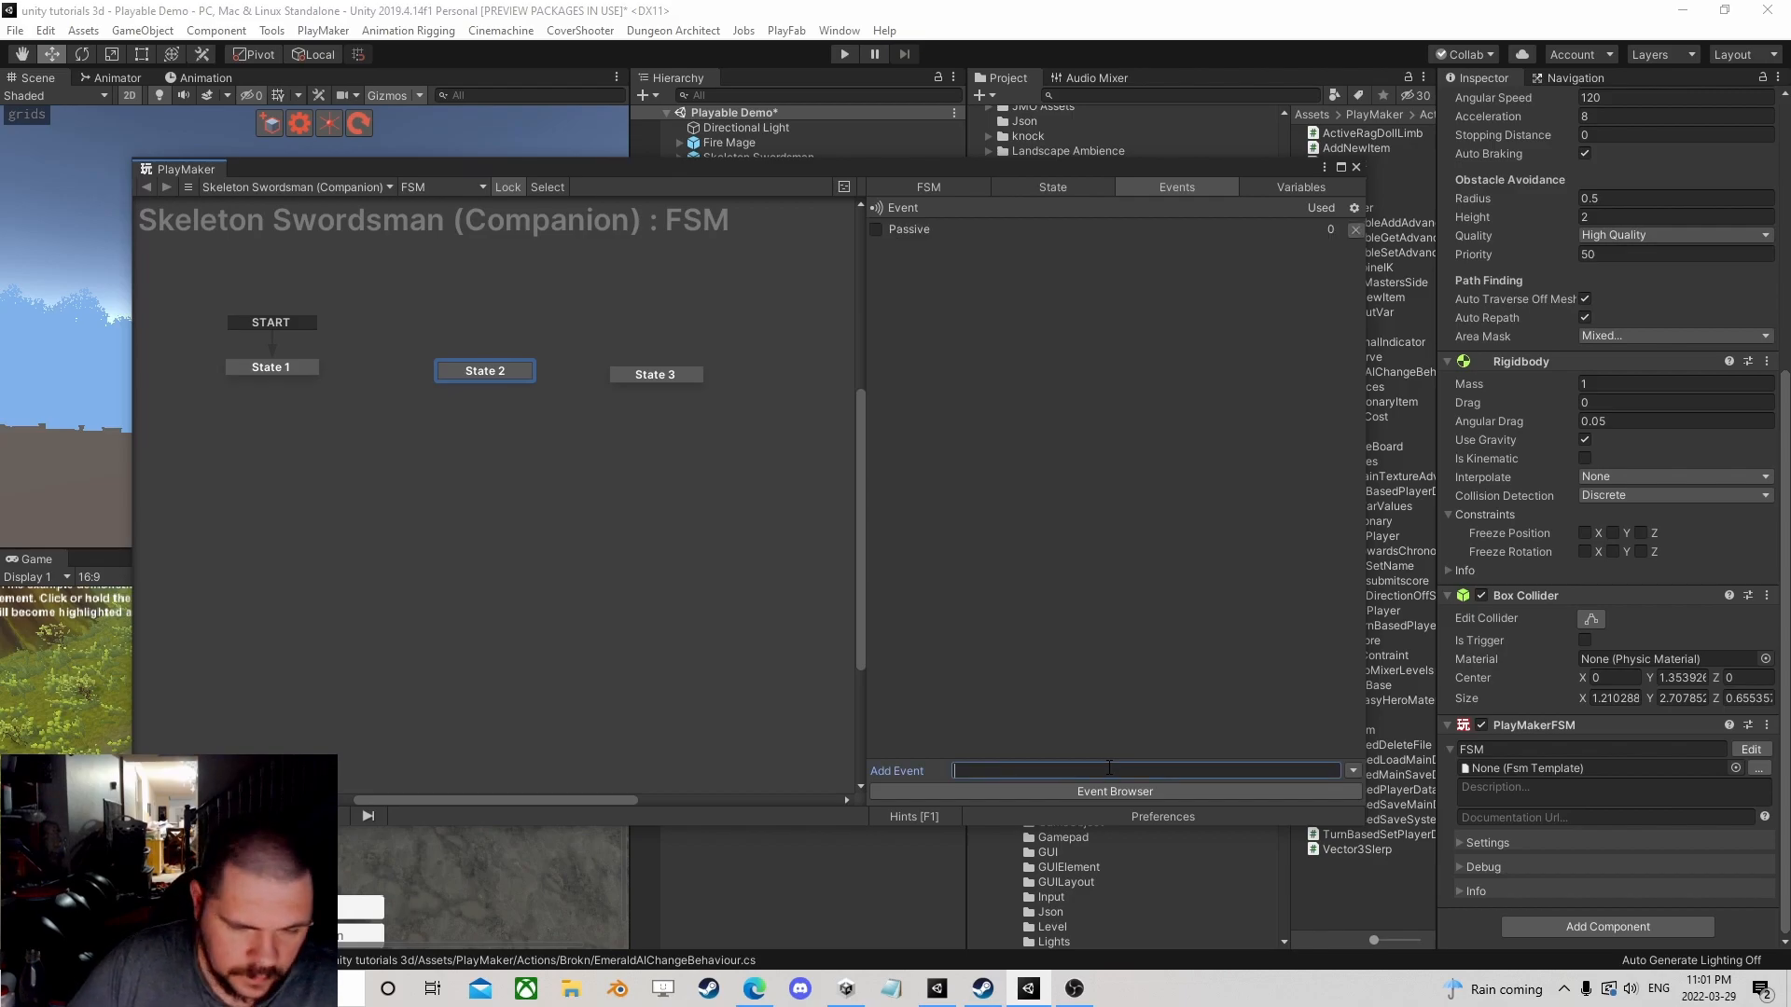
pyautogui.write('C')
pyautogui.write('ion')
pyautogui.press('Return')
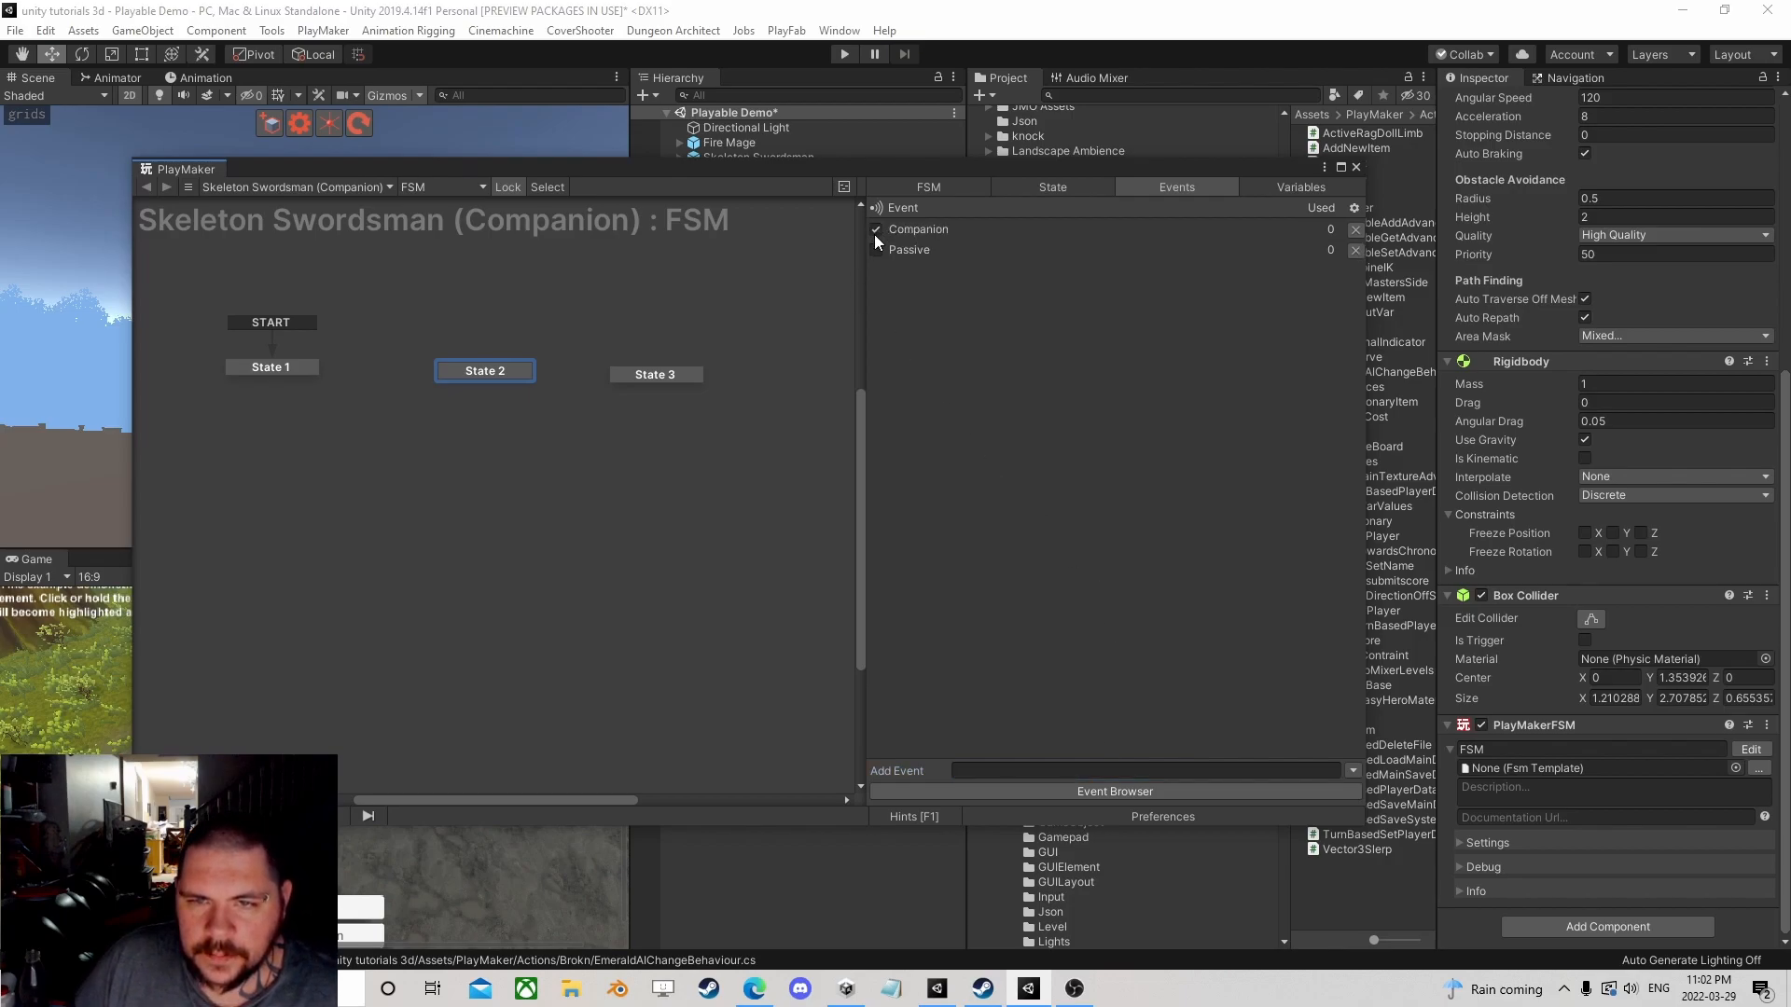
# Step: Give State 2 a global Passive transition and State 3 a global Companion transition
pyautogui.rightClick(490, 372)
pyautogui.moveTo(554, 384)
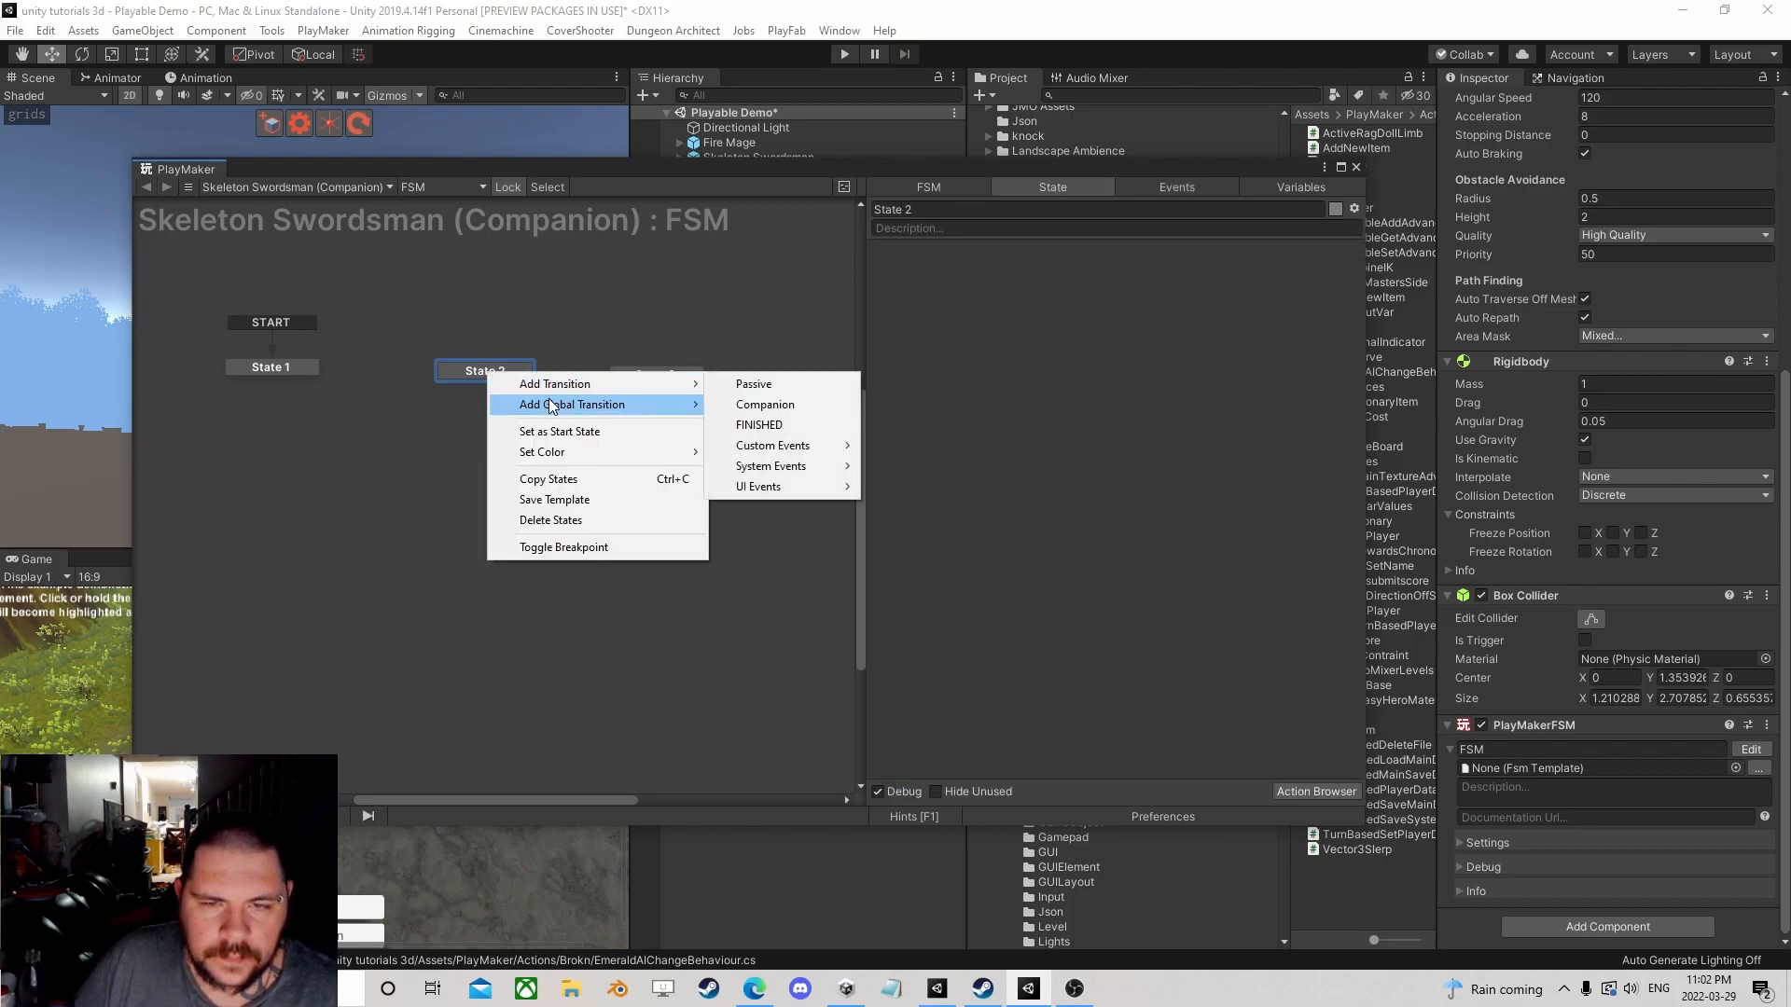
pyautogui.click(752, 415)
pyautogui.click(648, 380)
pyautogui.rightClick(648, 379)
pyautogui.moveTo(730, 408)
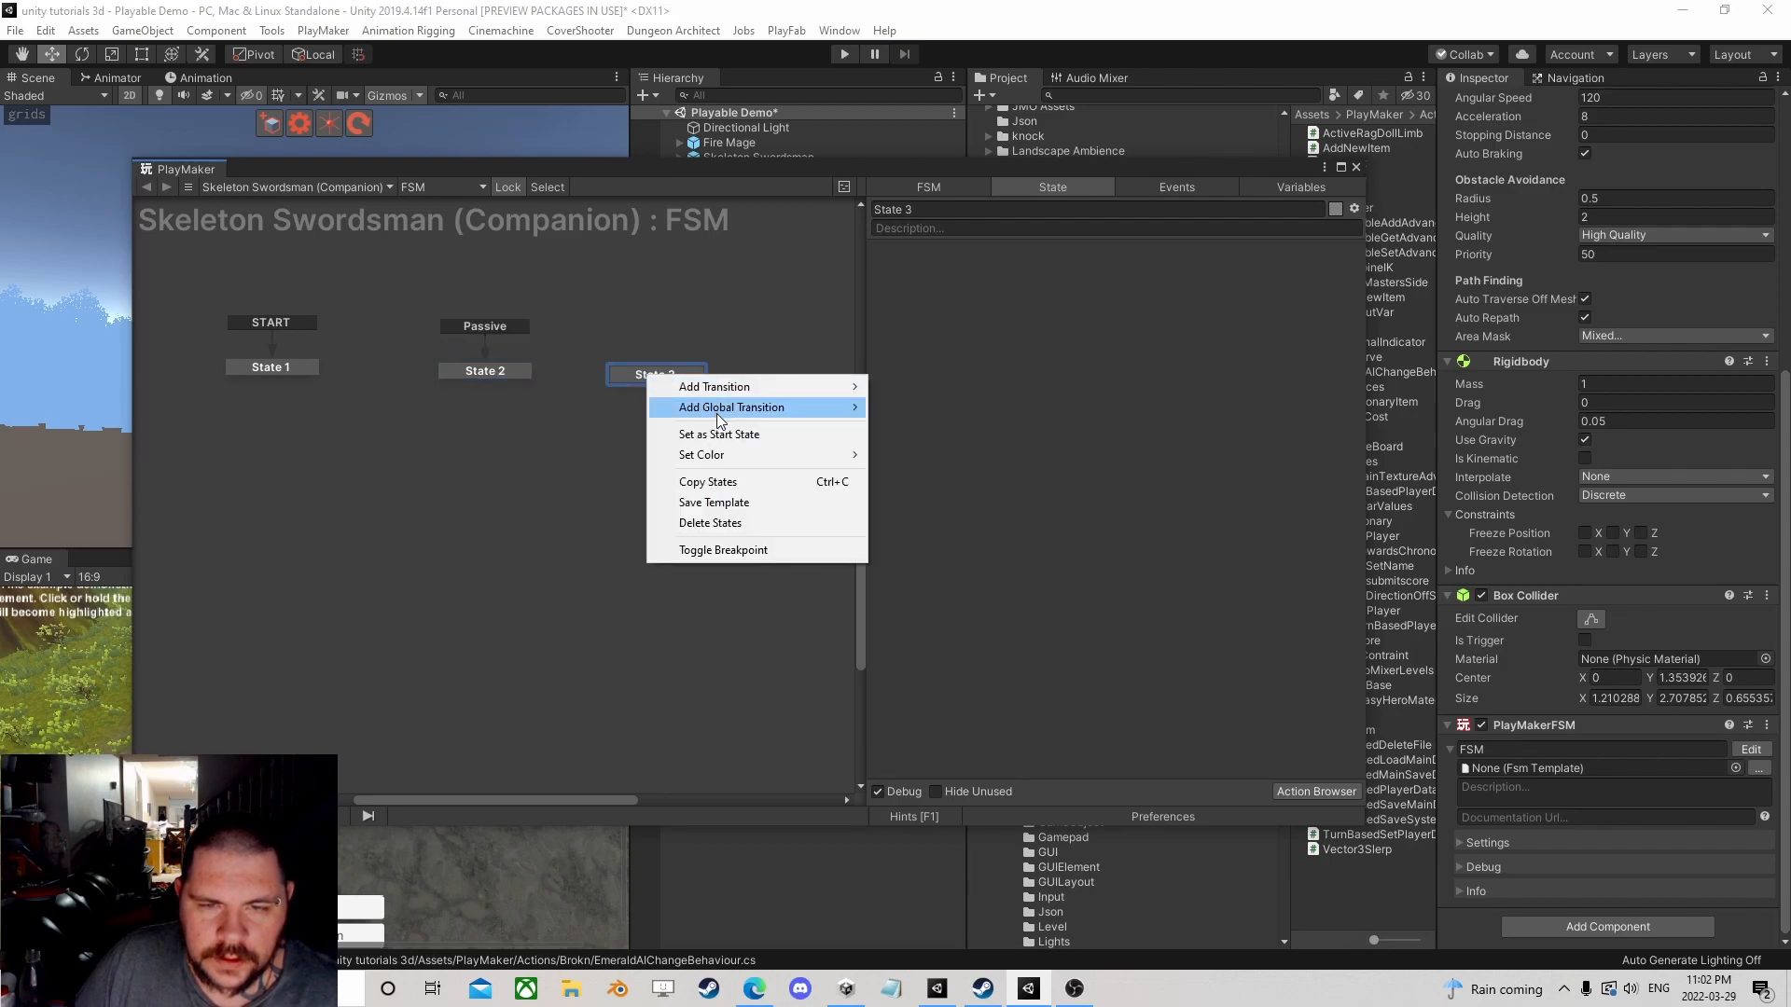
pyautogui.click(949, 431)
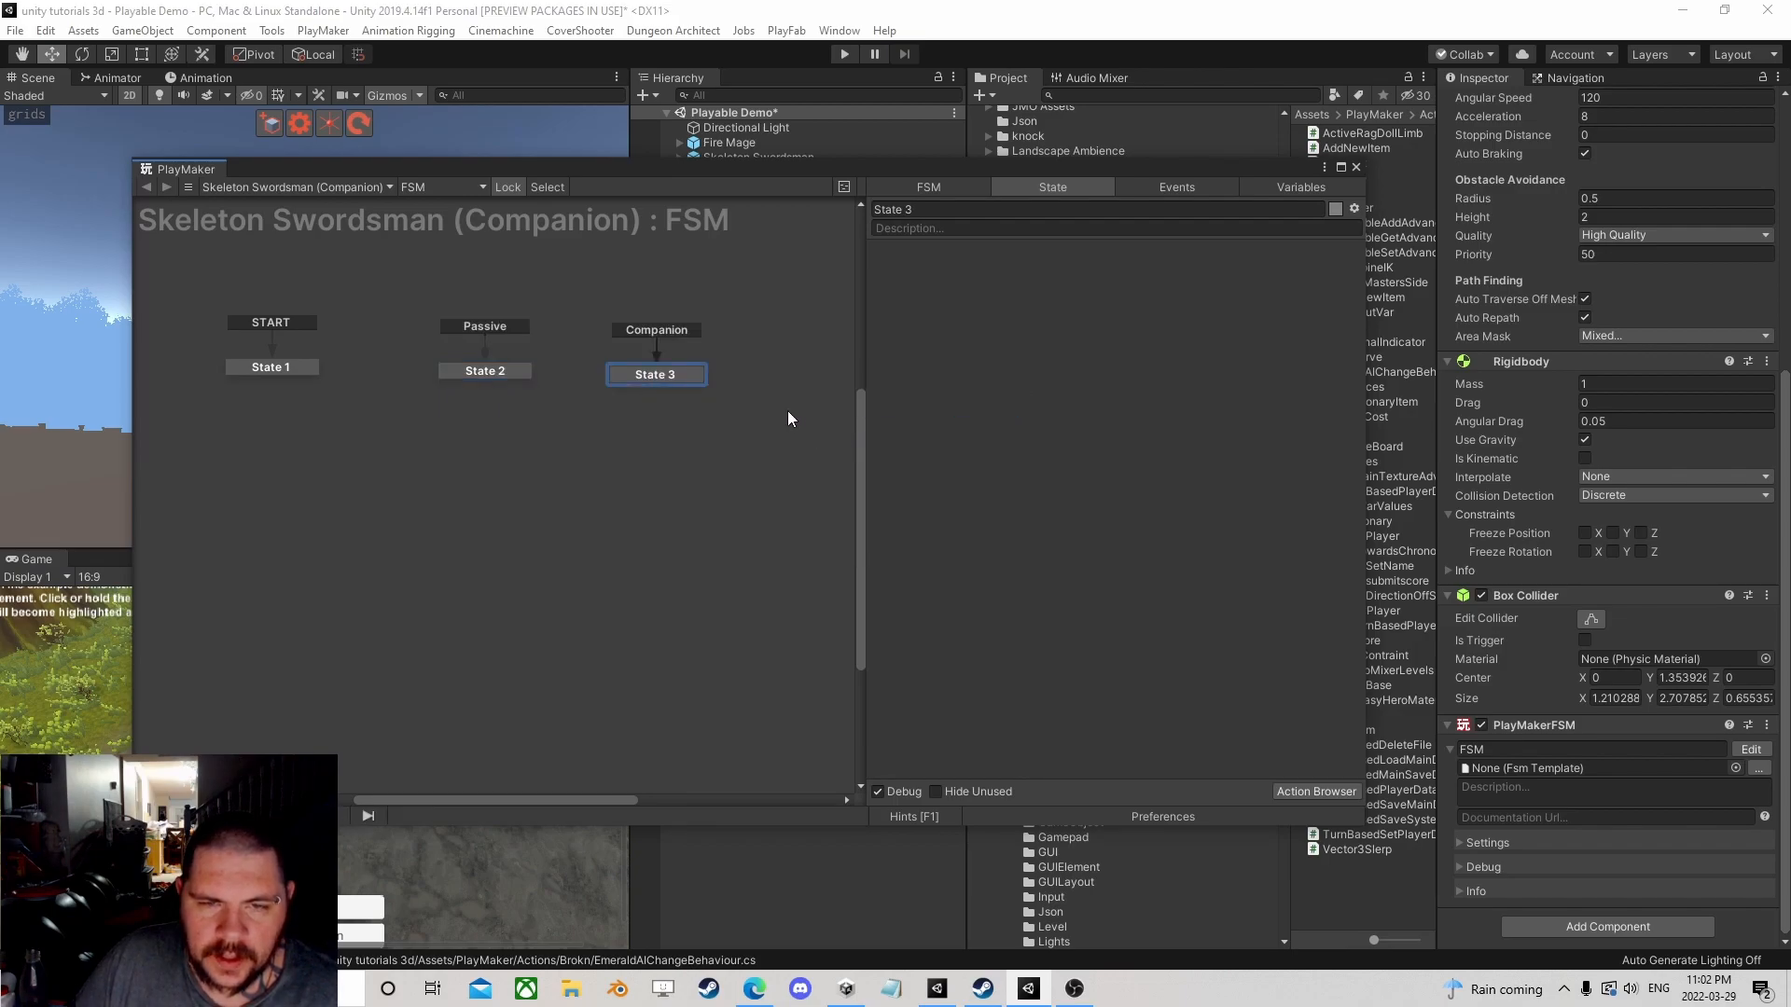
pyautogui.click(1316, 792)
# Step: Add an Emerald AI Change Behaviour action from the Brokn category to State 3, set to Companion
pyautogui.press('BackSpace')
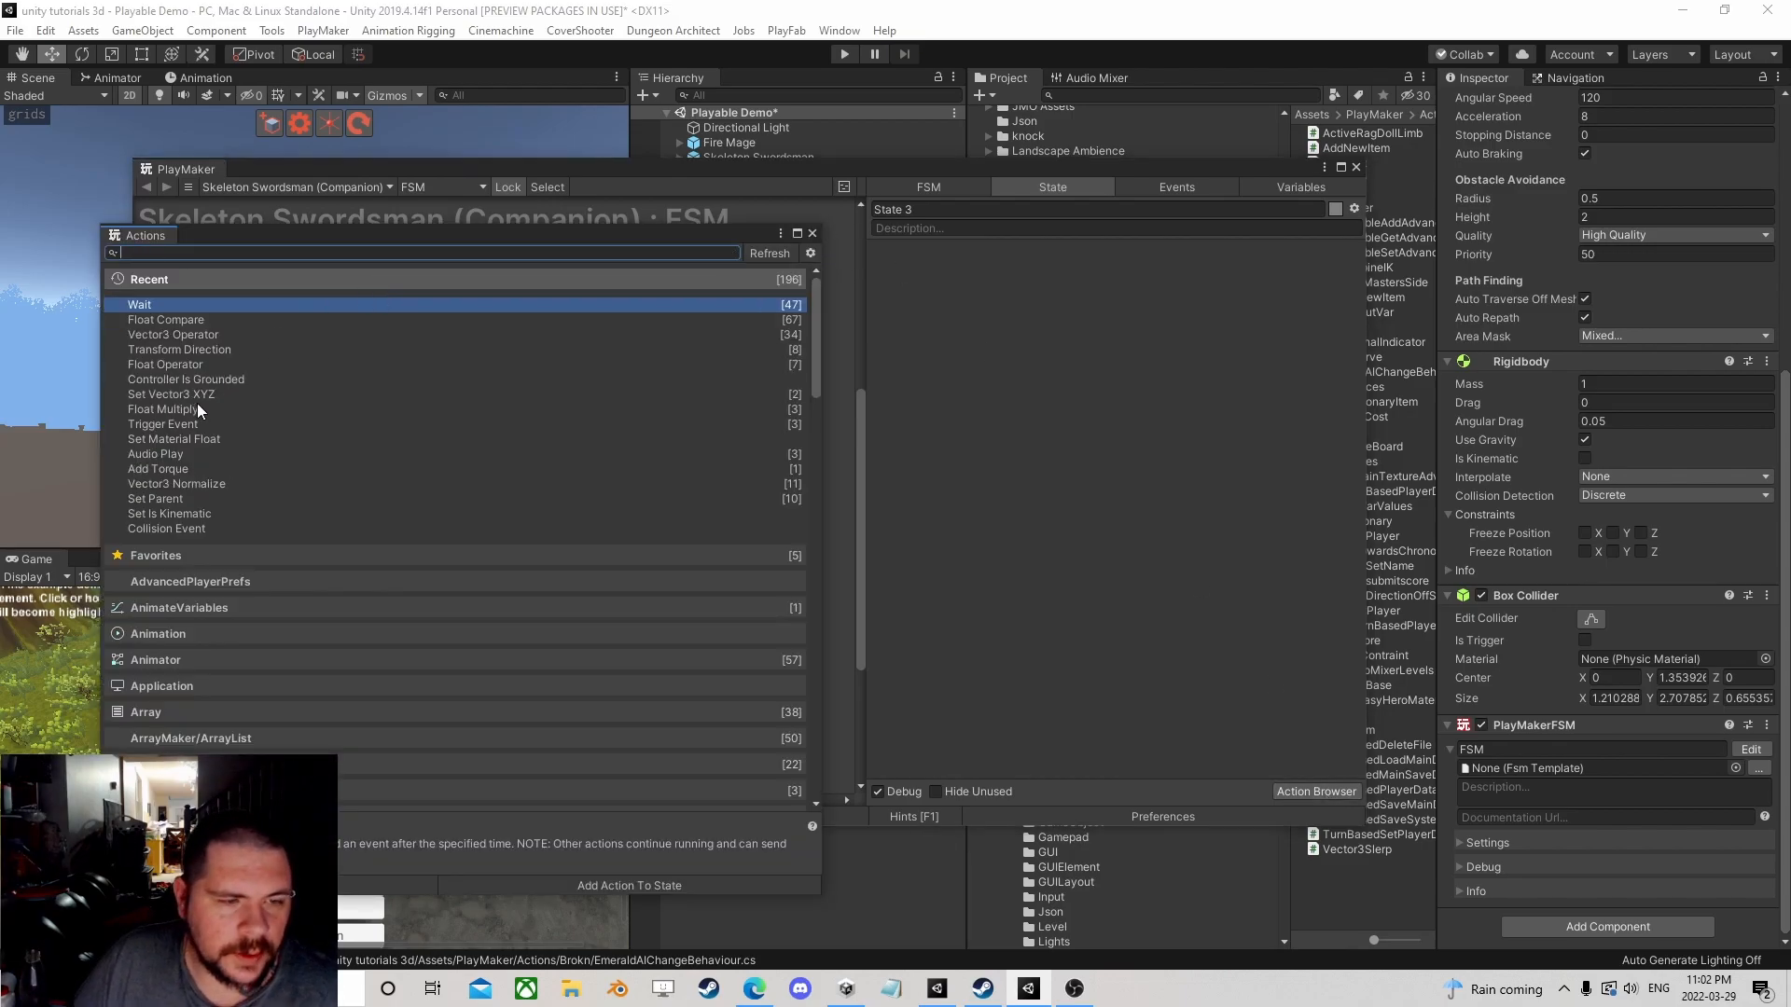
pyautogui.scroll(-2, 197, 410)
pyautogui.click(173, 453)
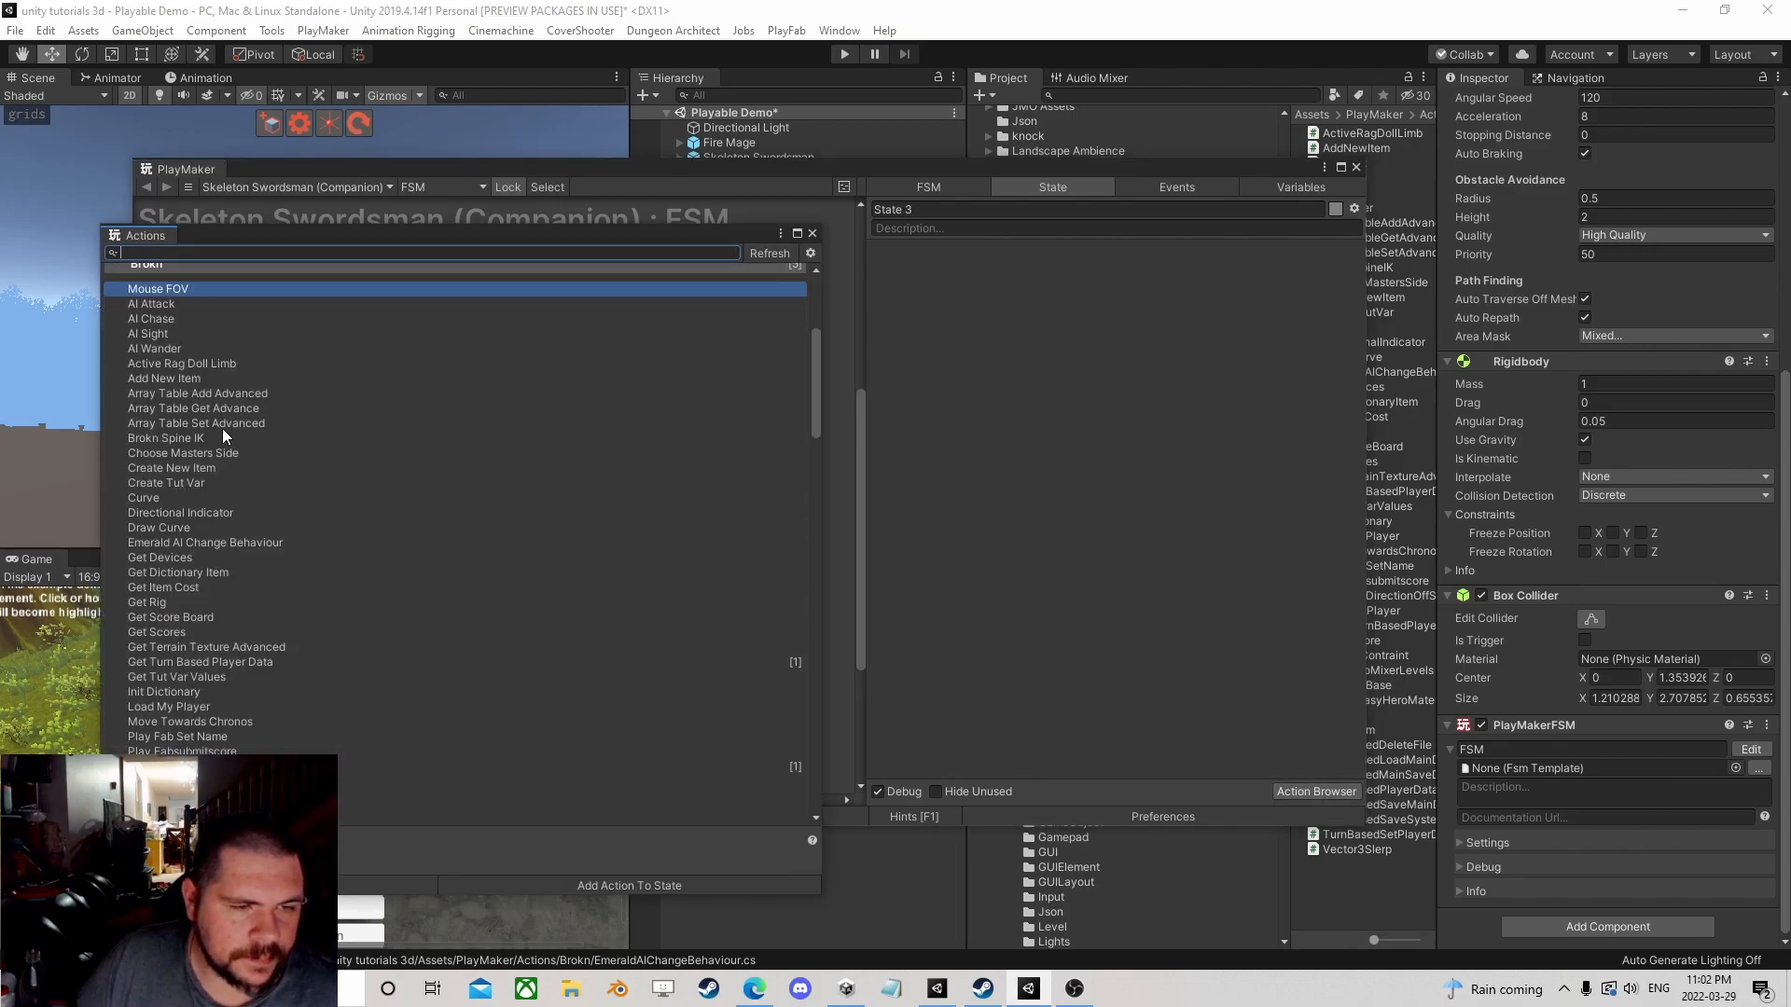
pyautogui.scroll(-1, 190, 421)
pyautogui.doubleClick(193, 488)
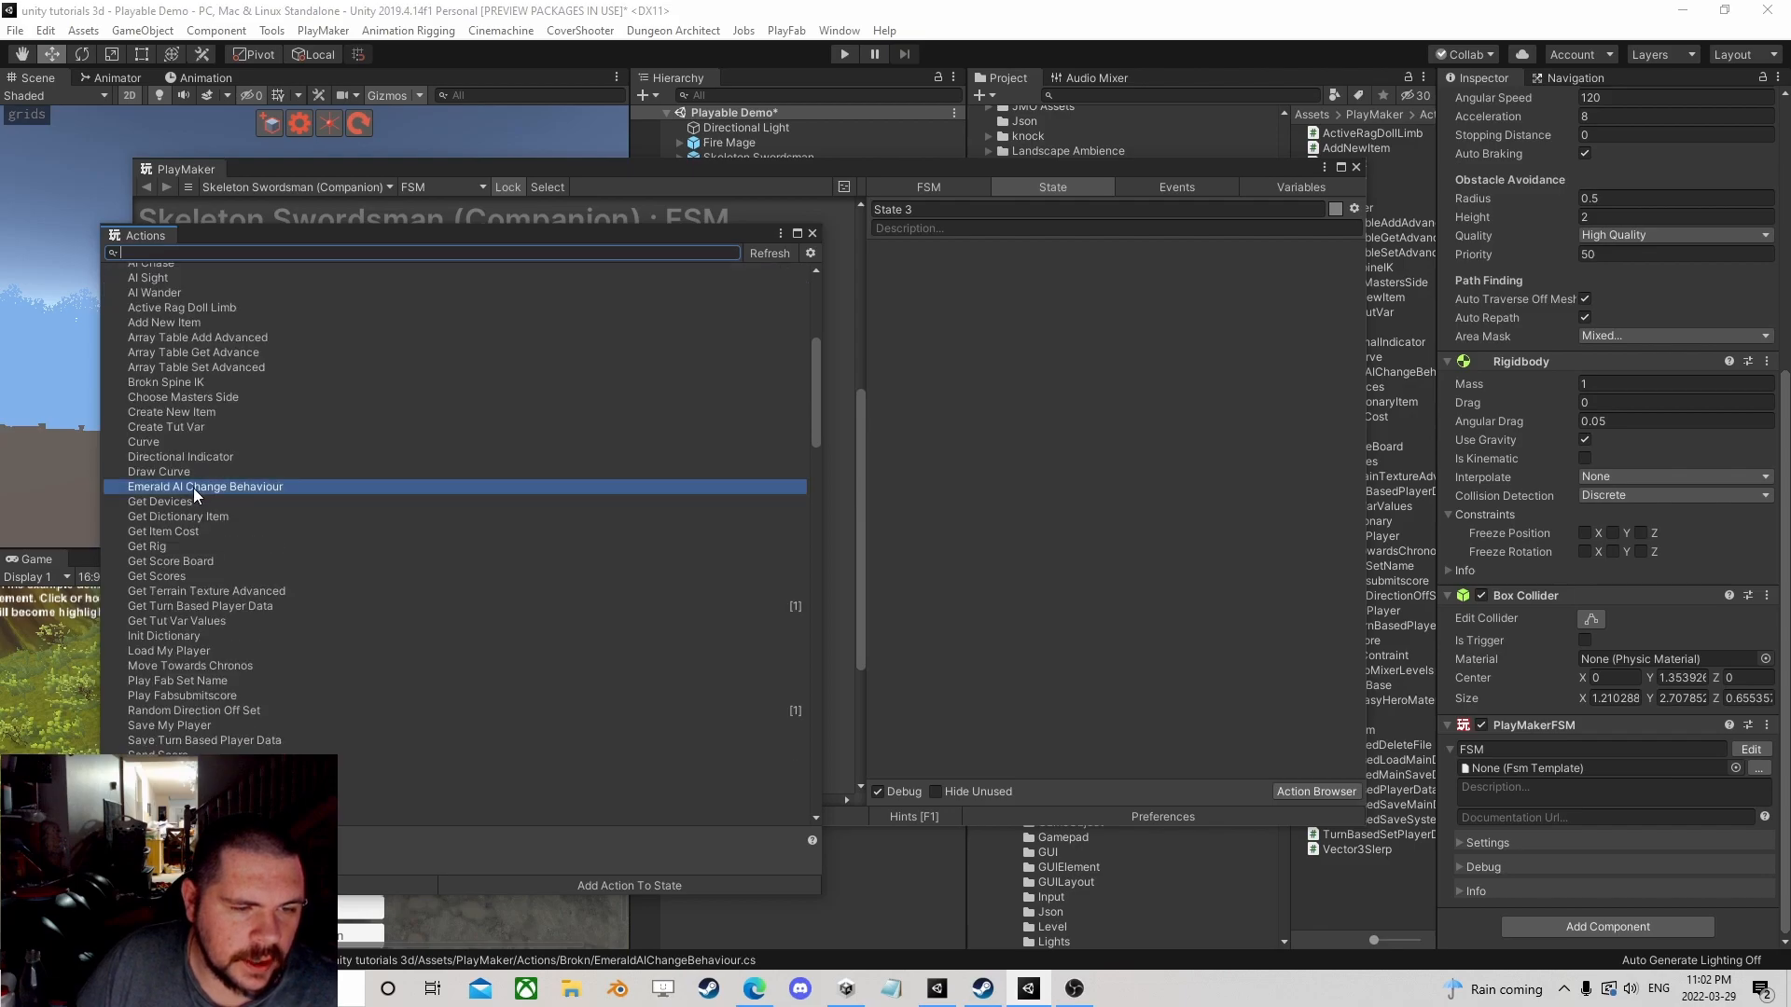
pyautogui.click(811, 235)
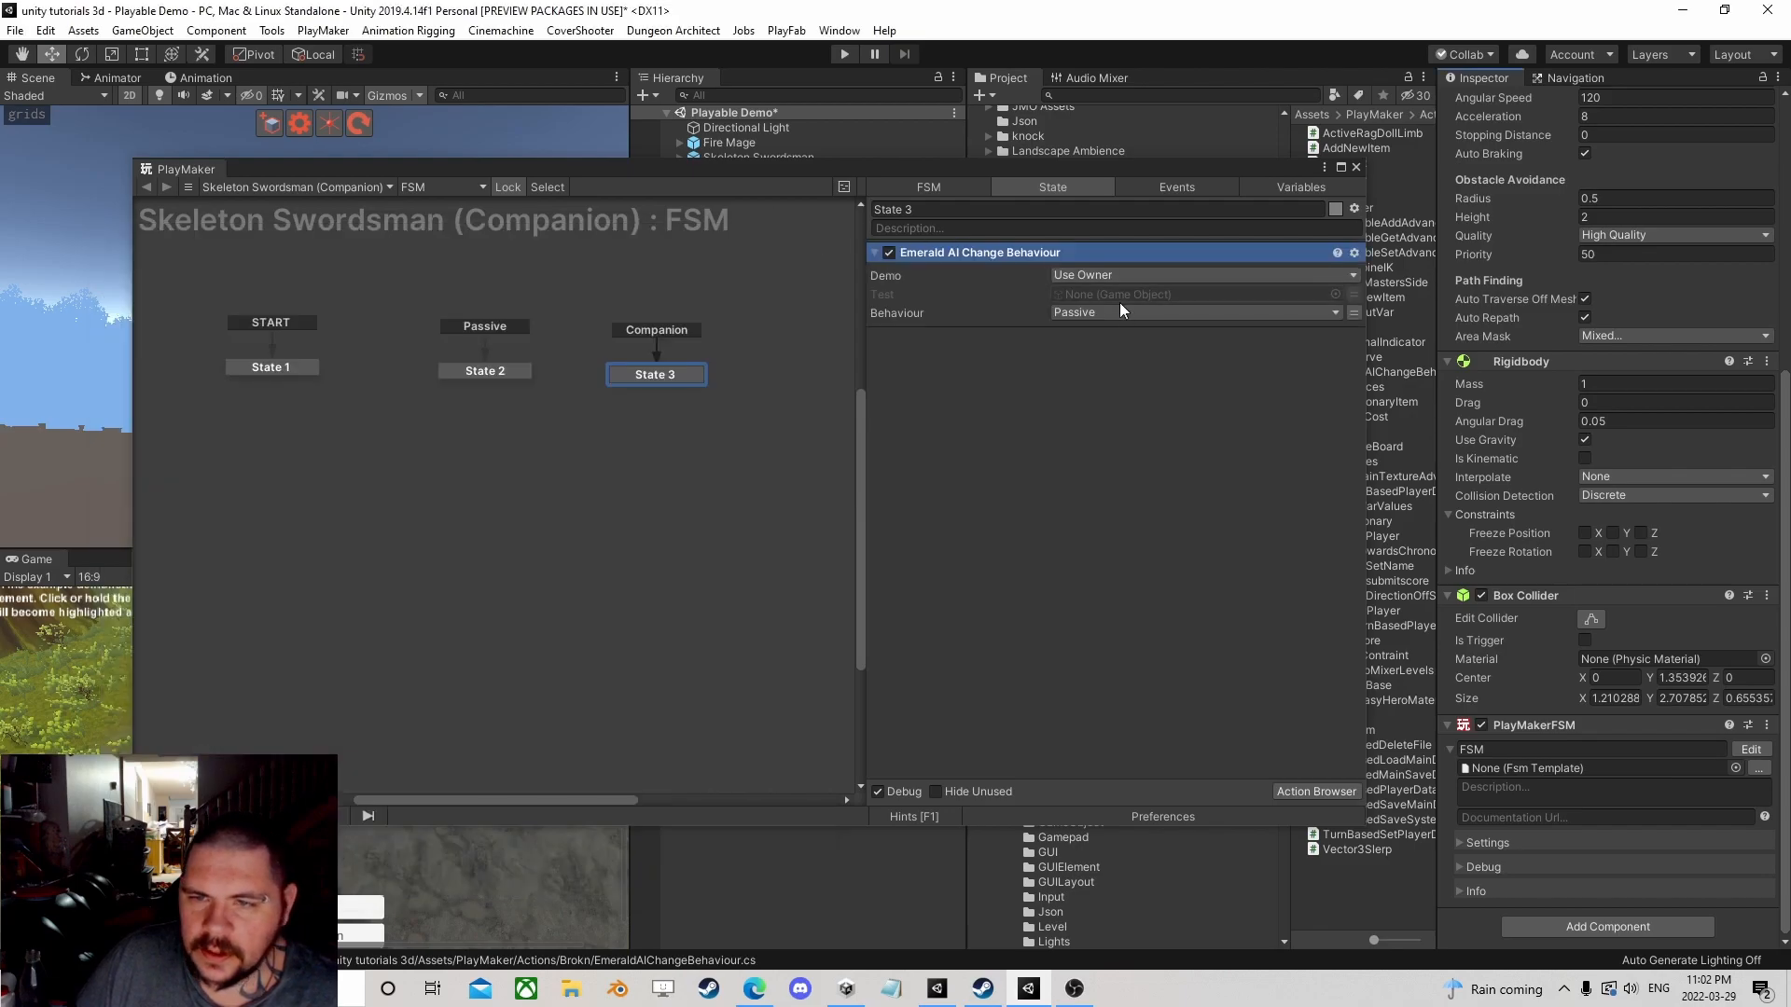
pyautogui.click(1351, 294)
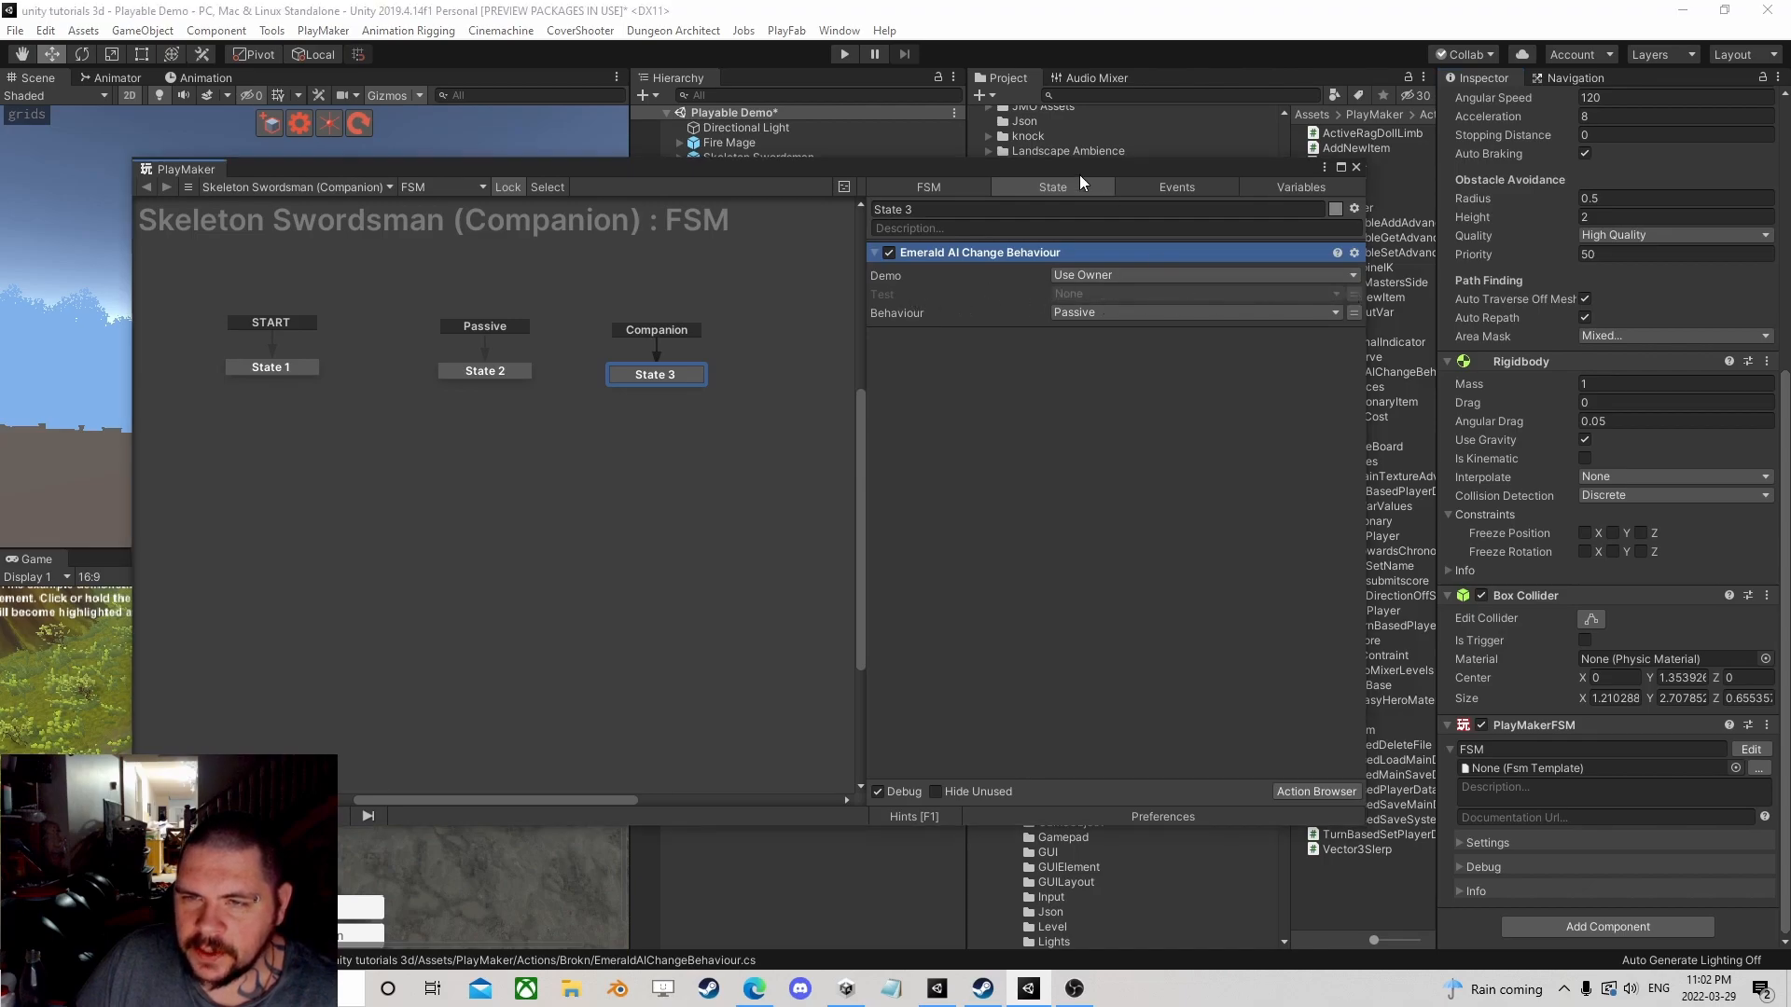
pyautogui.click(1077, 312)
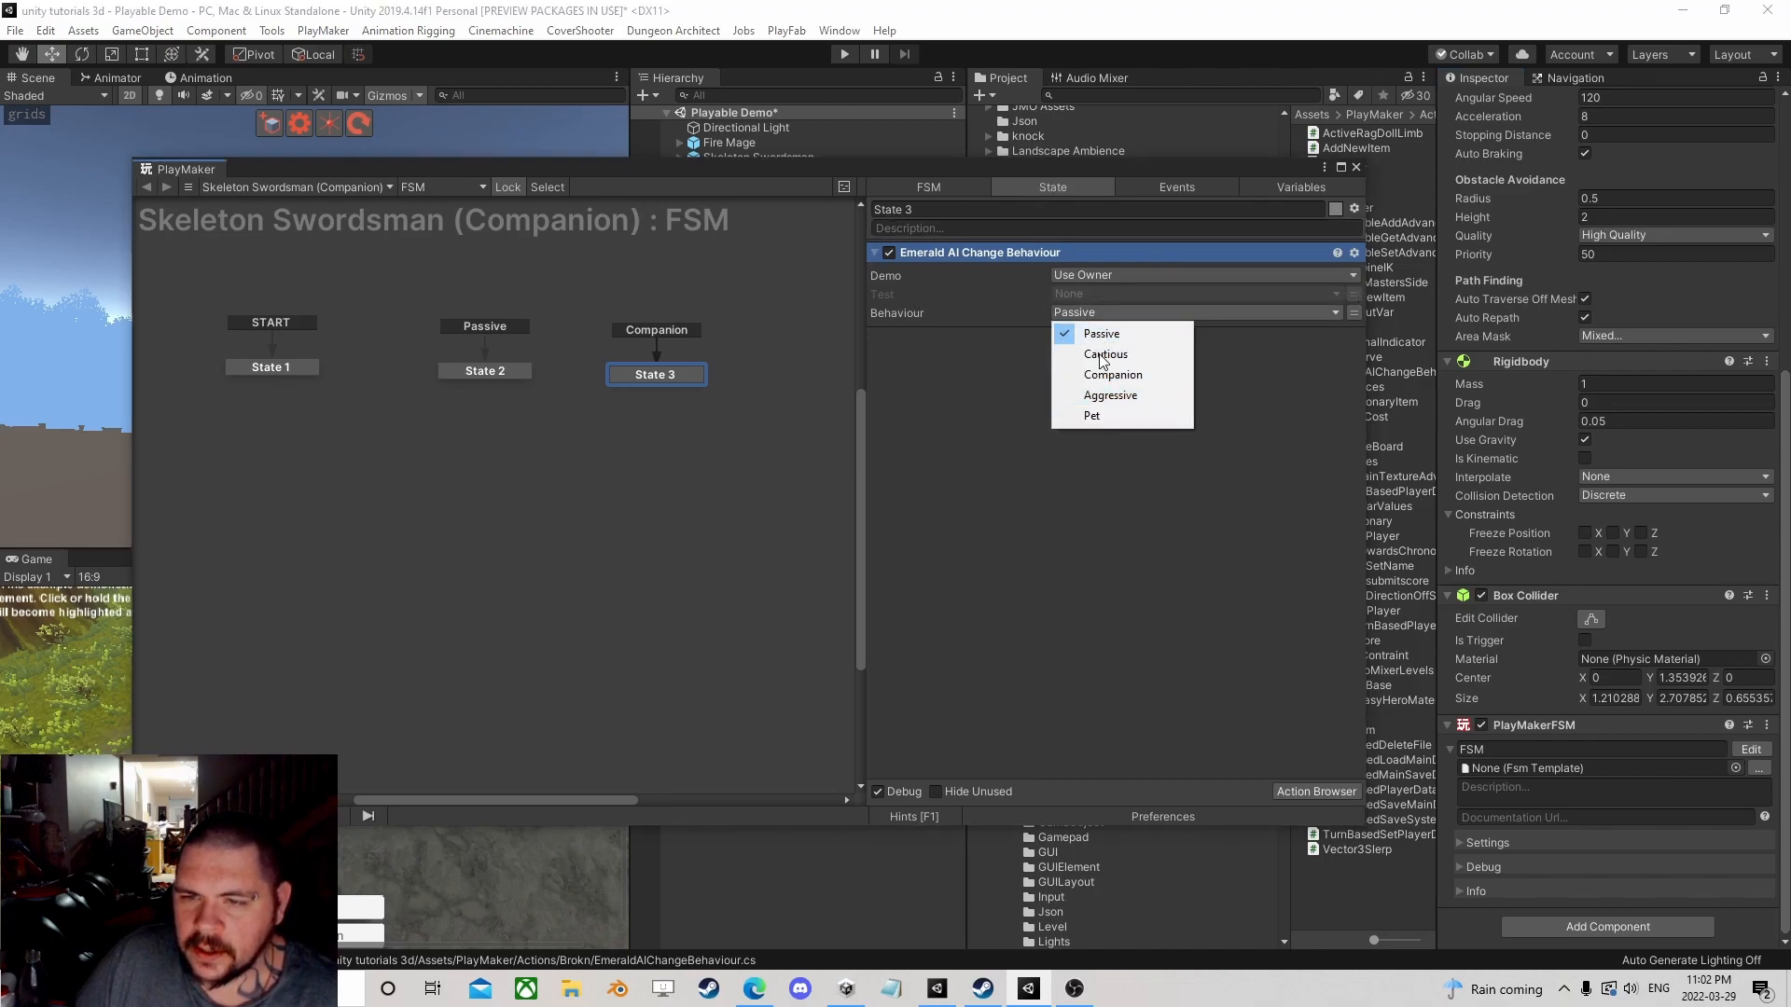
pyautogui.press('Escape')
pyautogui.click(1105, 311)
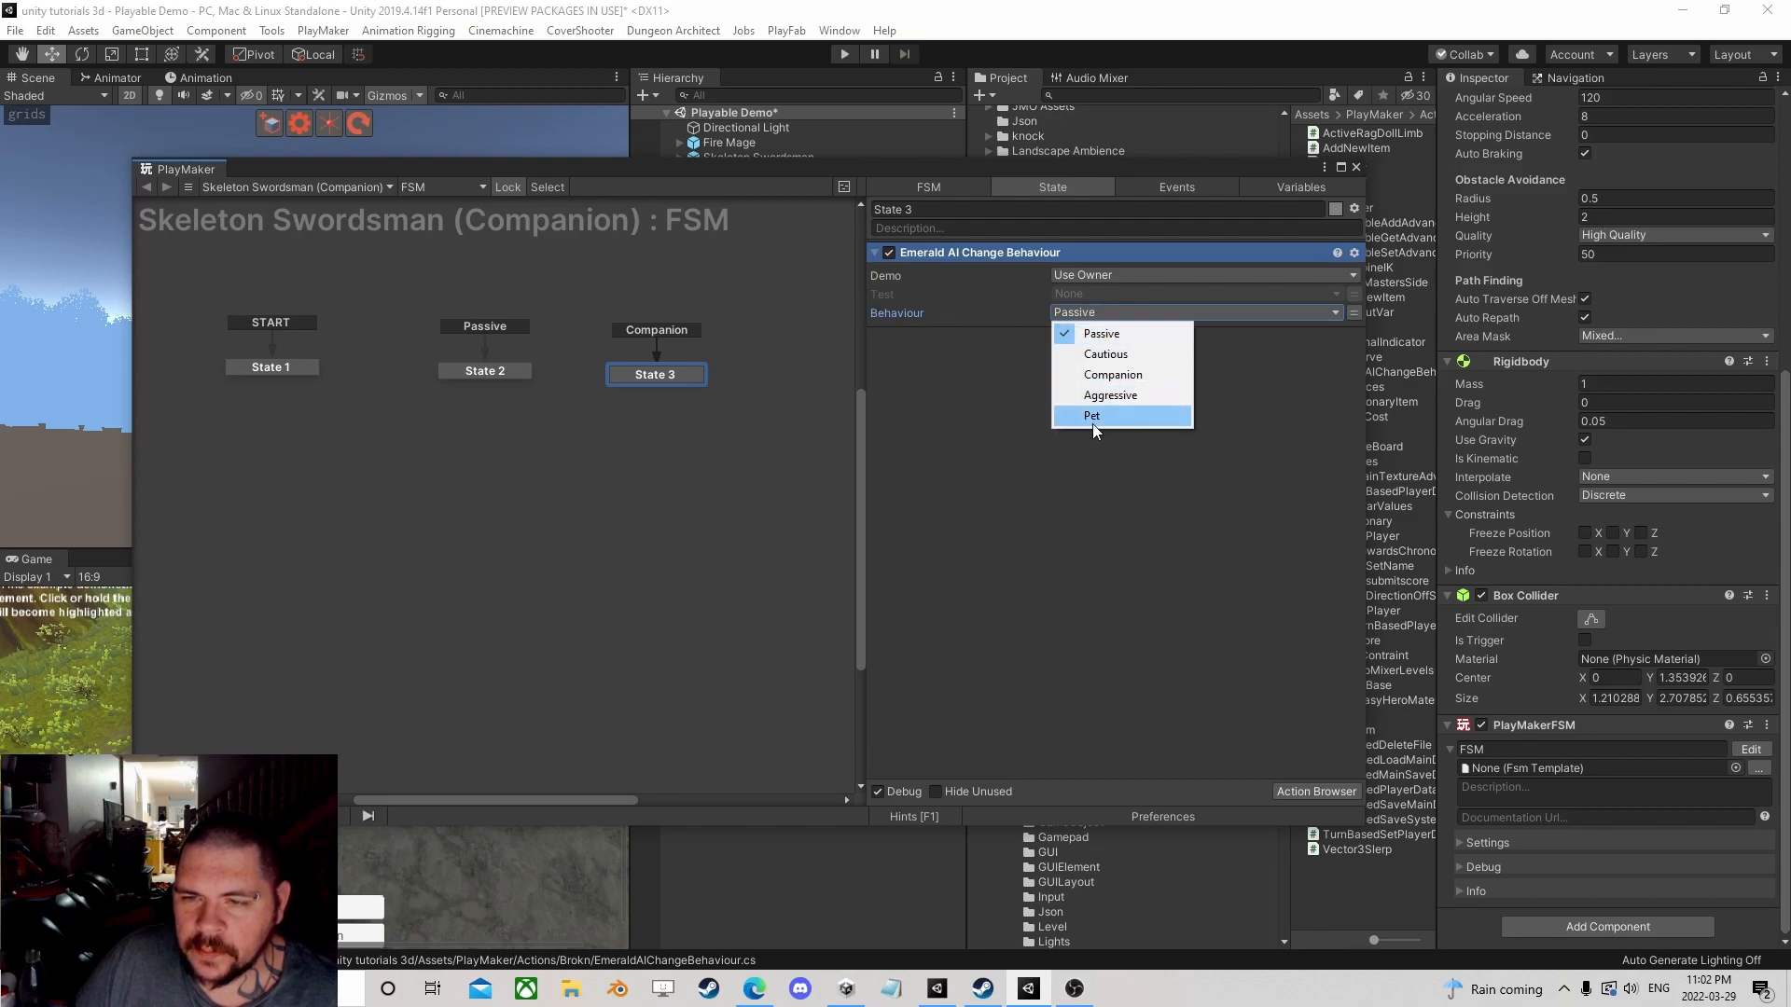
pyautogui.click(1105, 353)
pyautogui.click(1105, 312)
pyautogui.click(1196, 312)
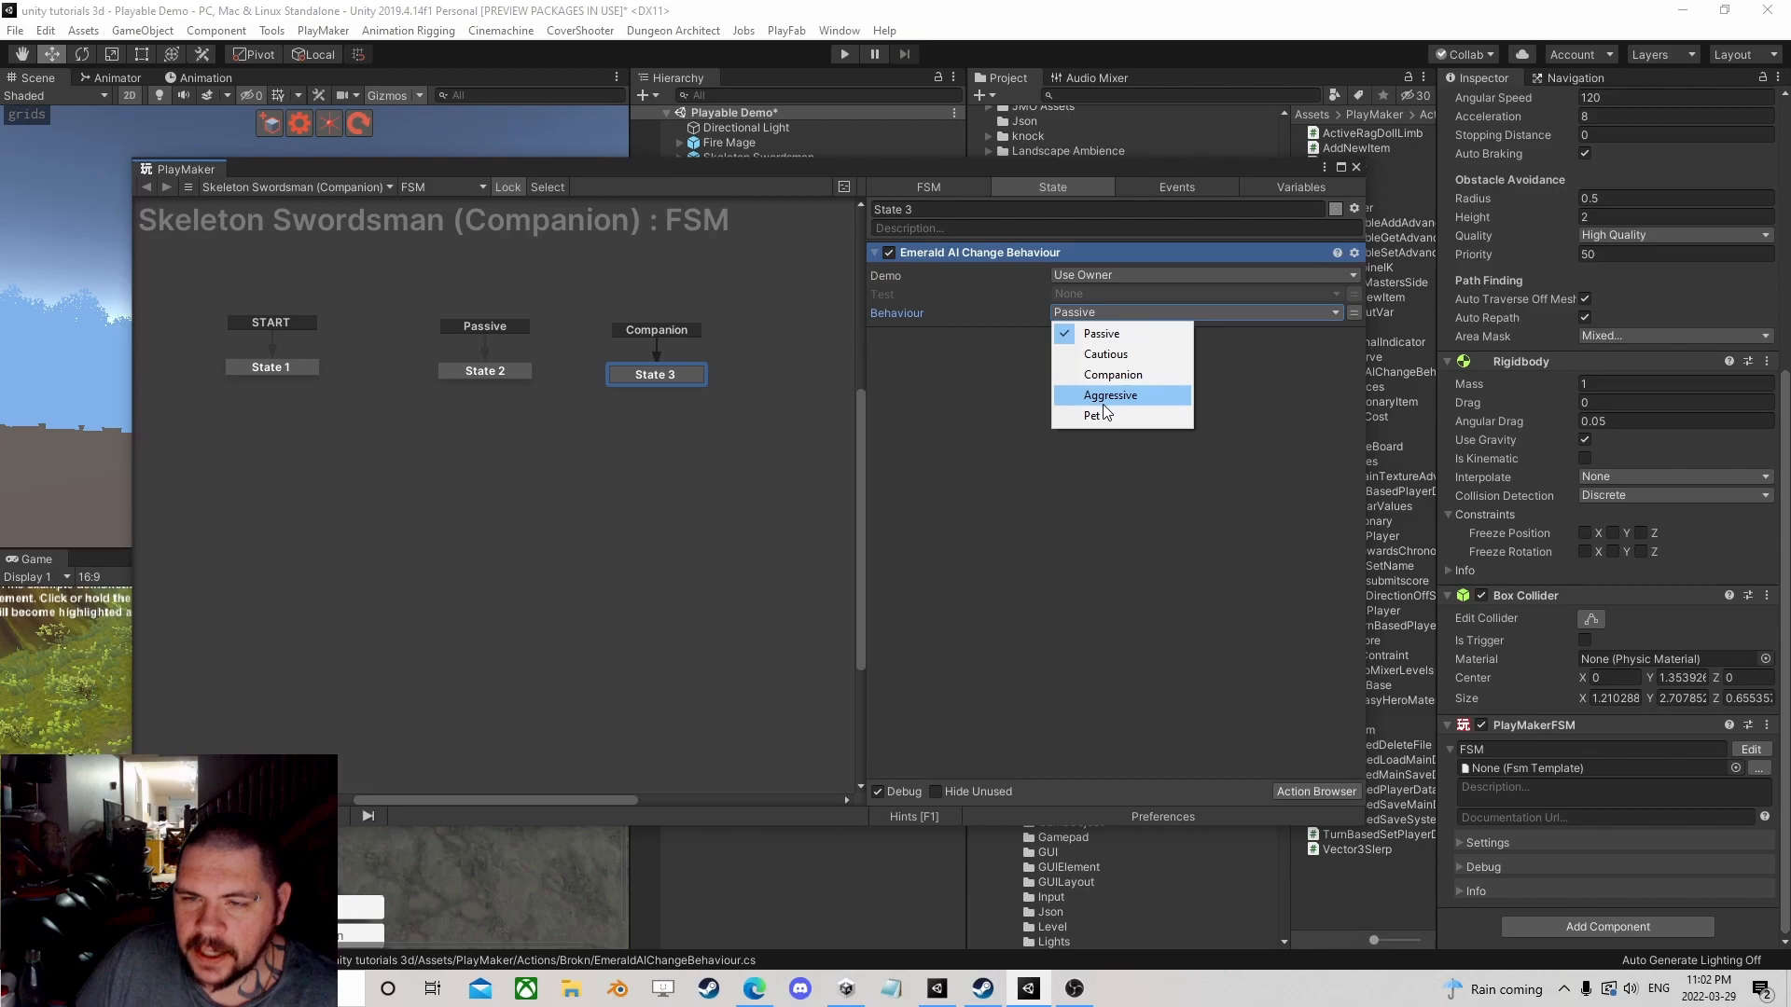
pyautogui.click(1105, 373)
# Step: Paste a copy of the action into State 2 set to Passive, then close the FSM editor
pyautogui.rightClick(956, 257)
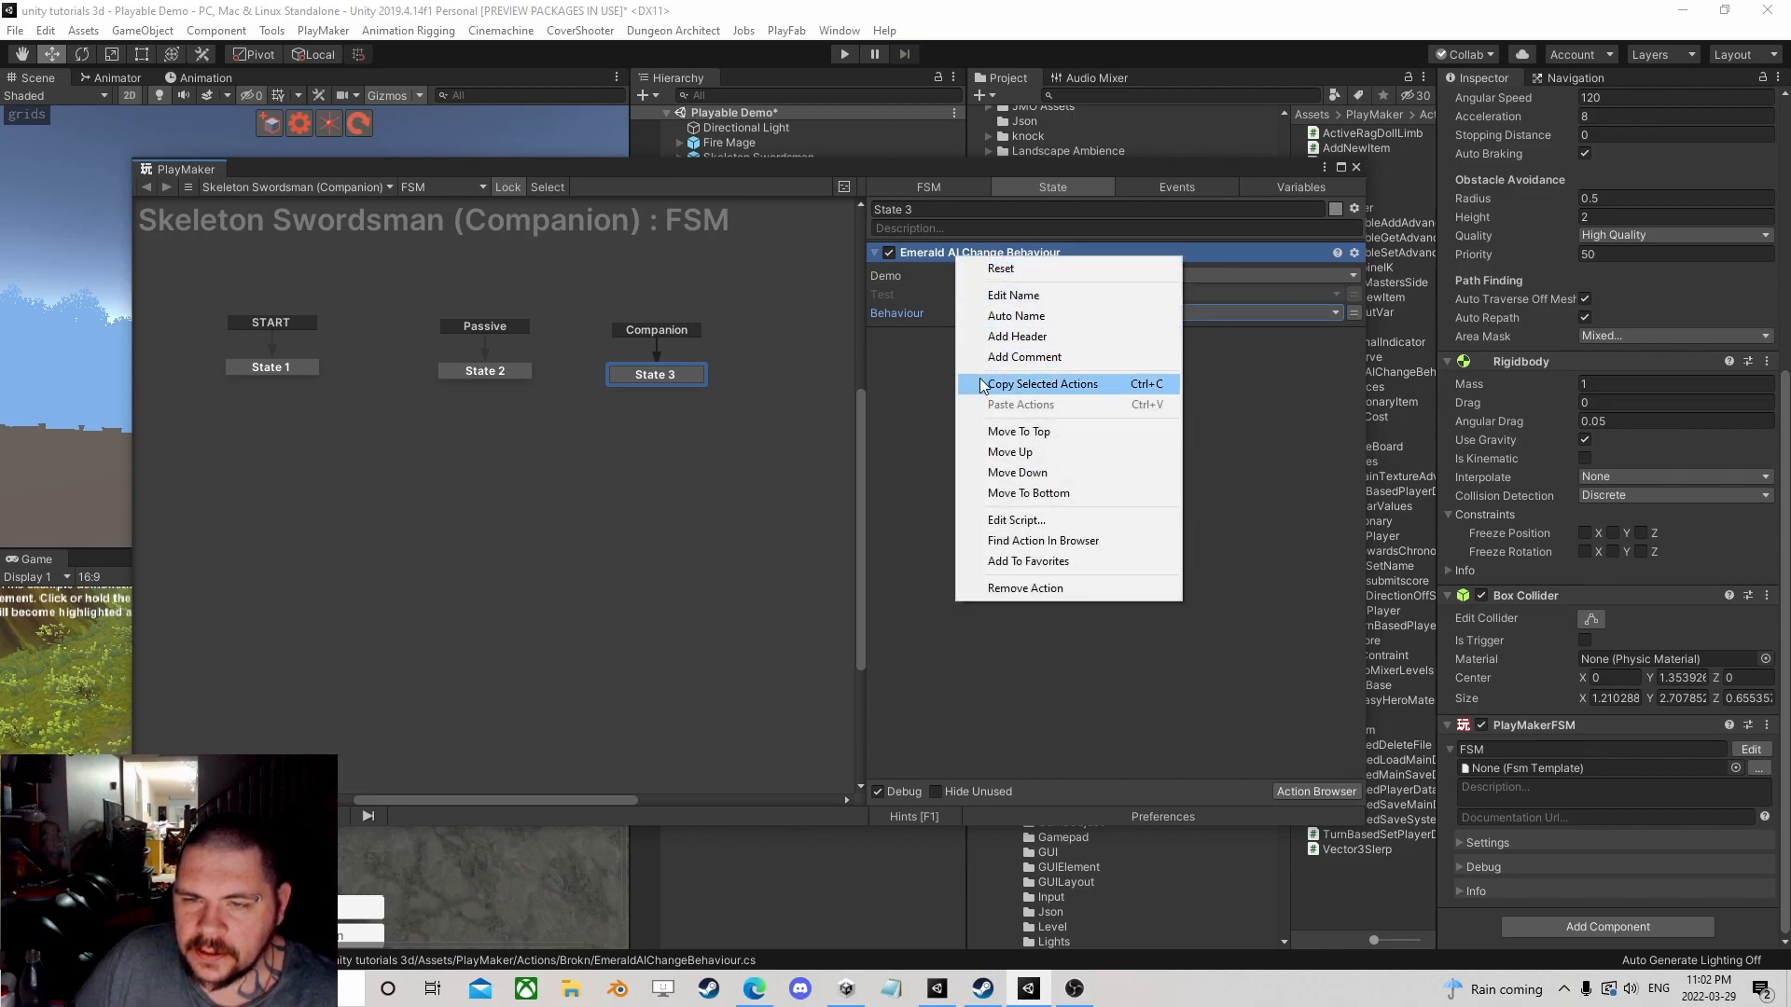
pyautogui.click(1043, 384)
pyautogui.click(484, 369)
pyautogui.rightClick(972, 316)
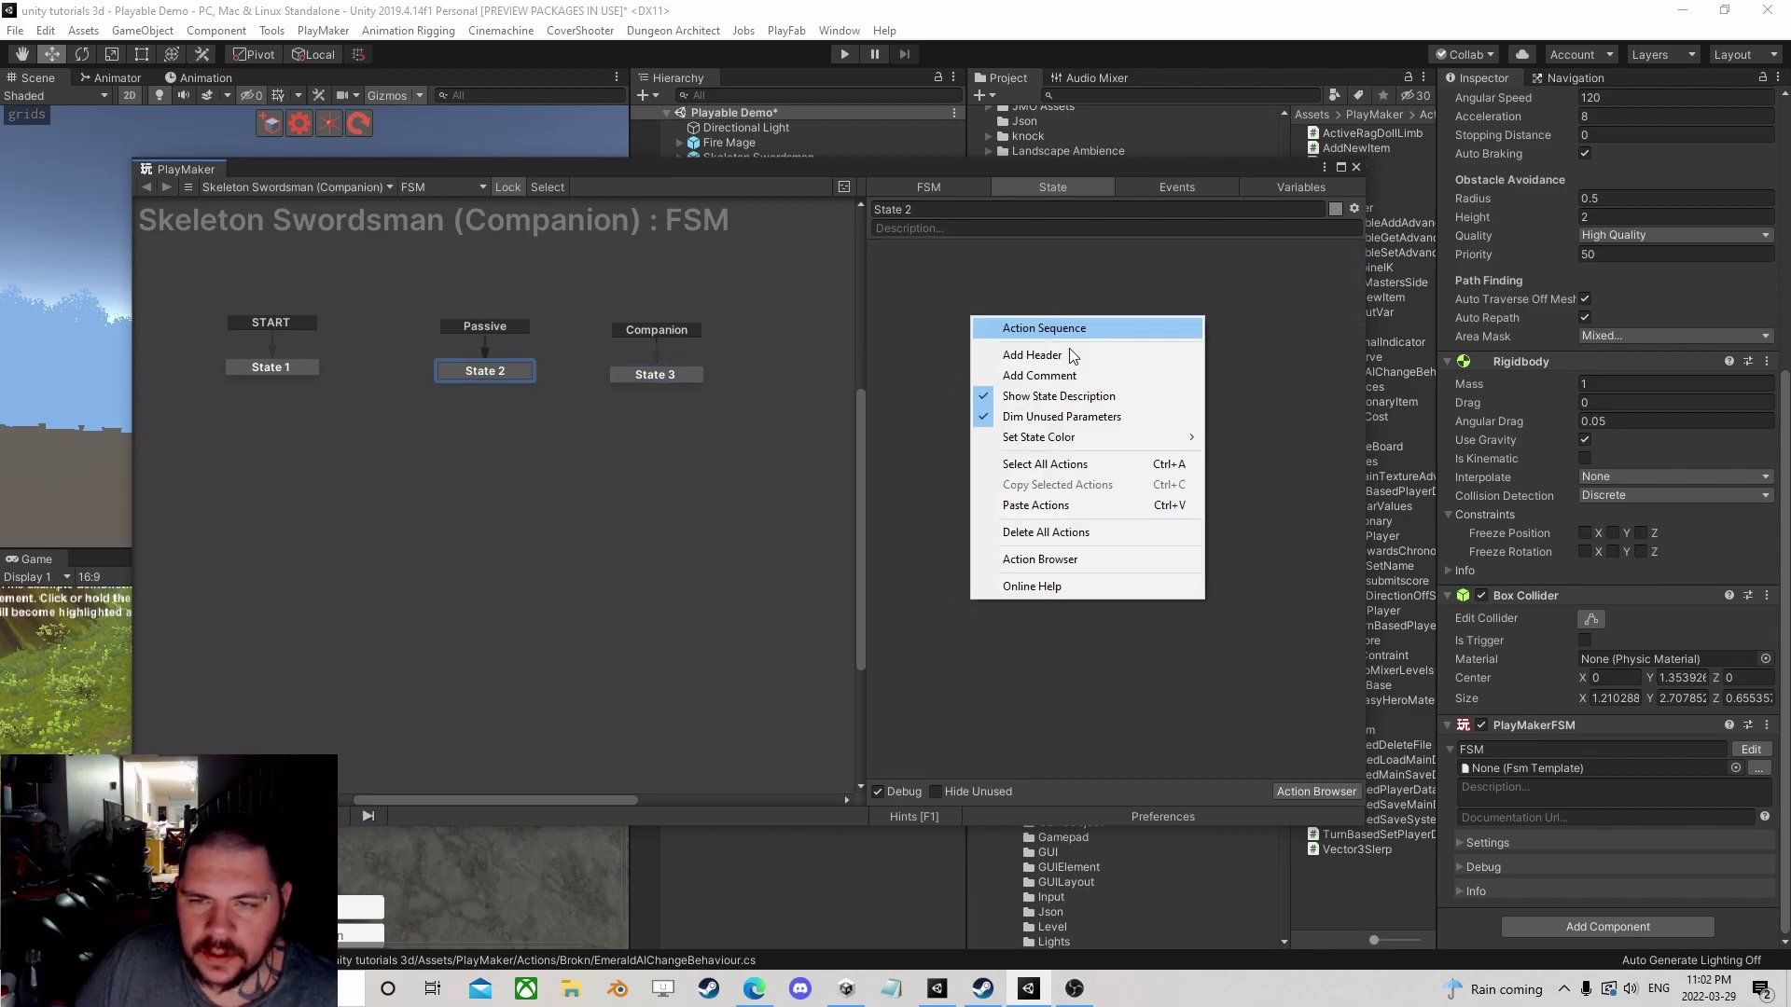
pyautogui.click(1042, 506)
pyautogui.click(1074, 312)
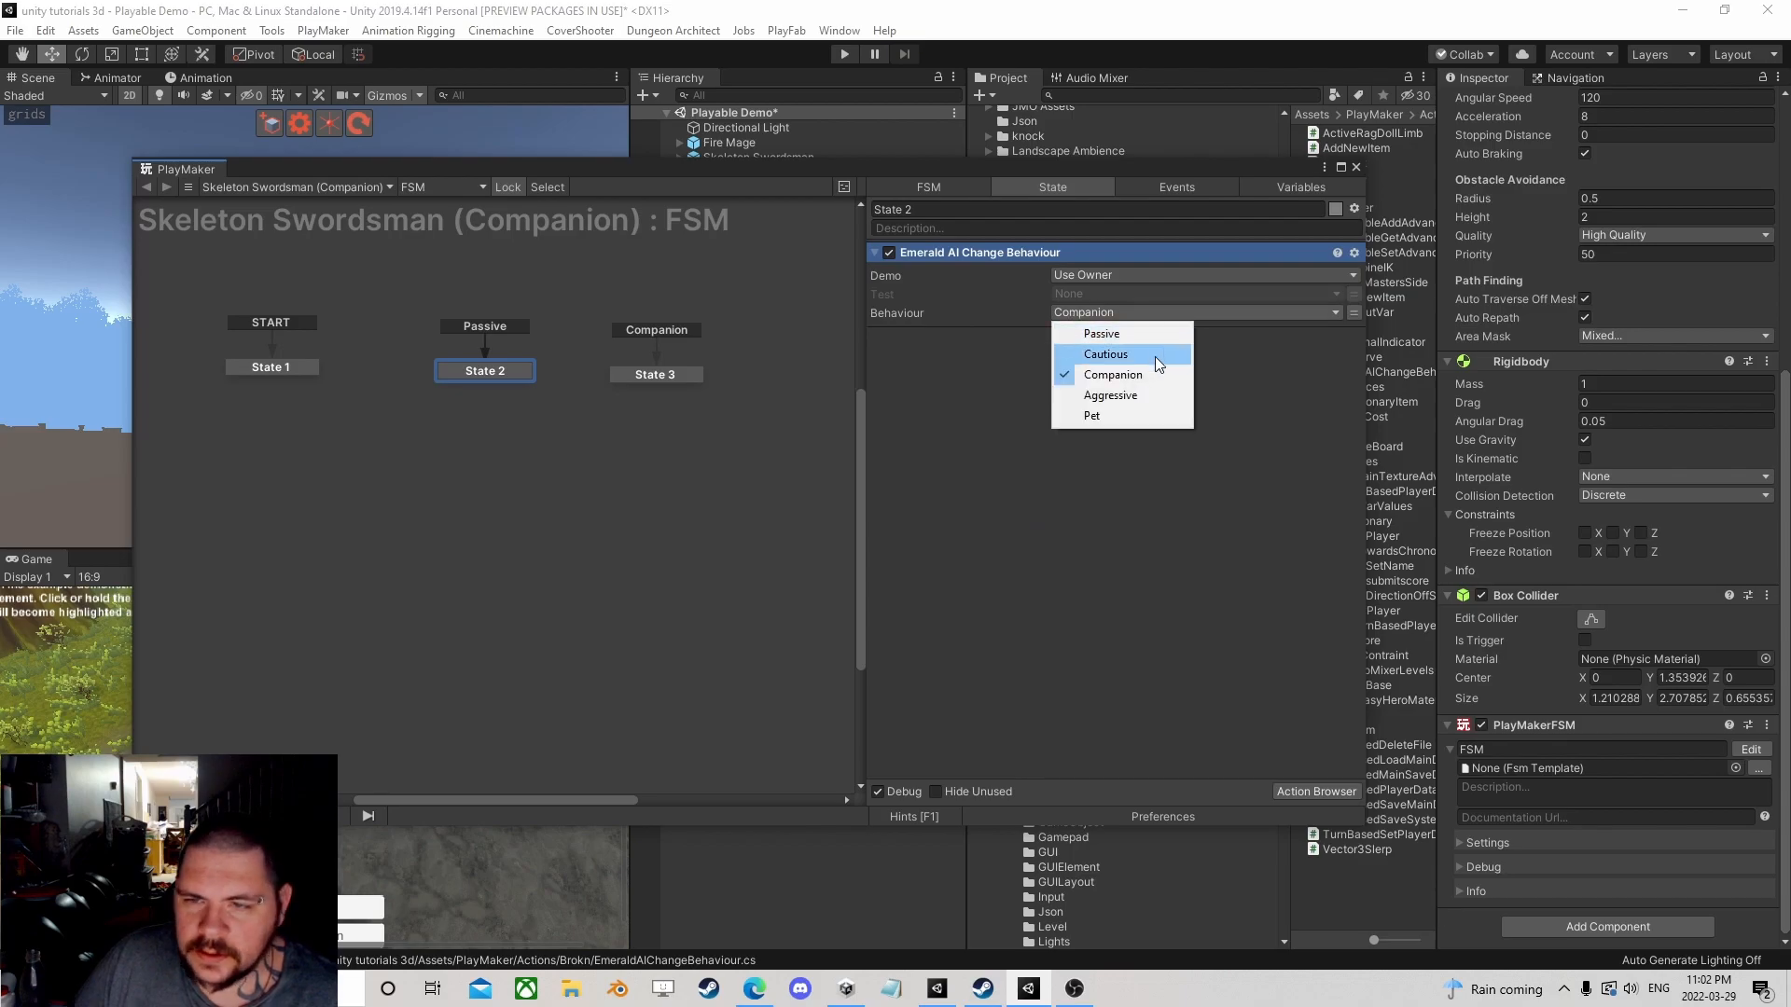
pyautogui.click(1092, 332)
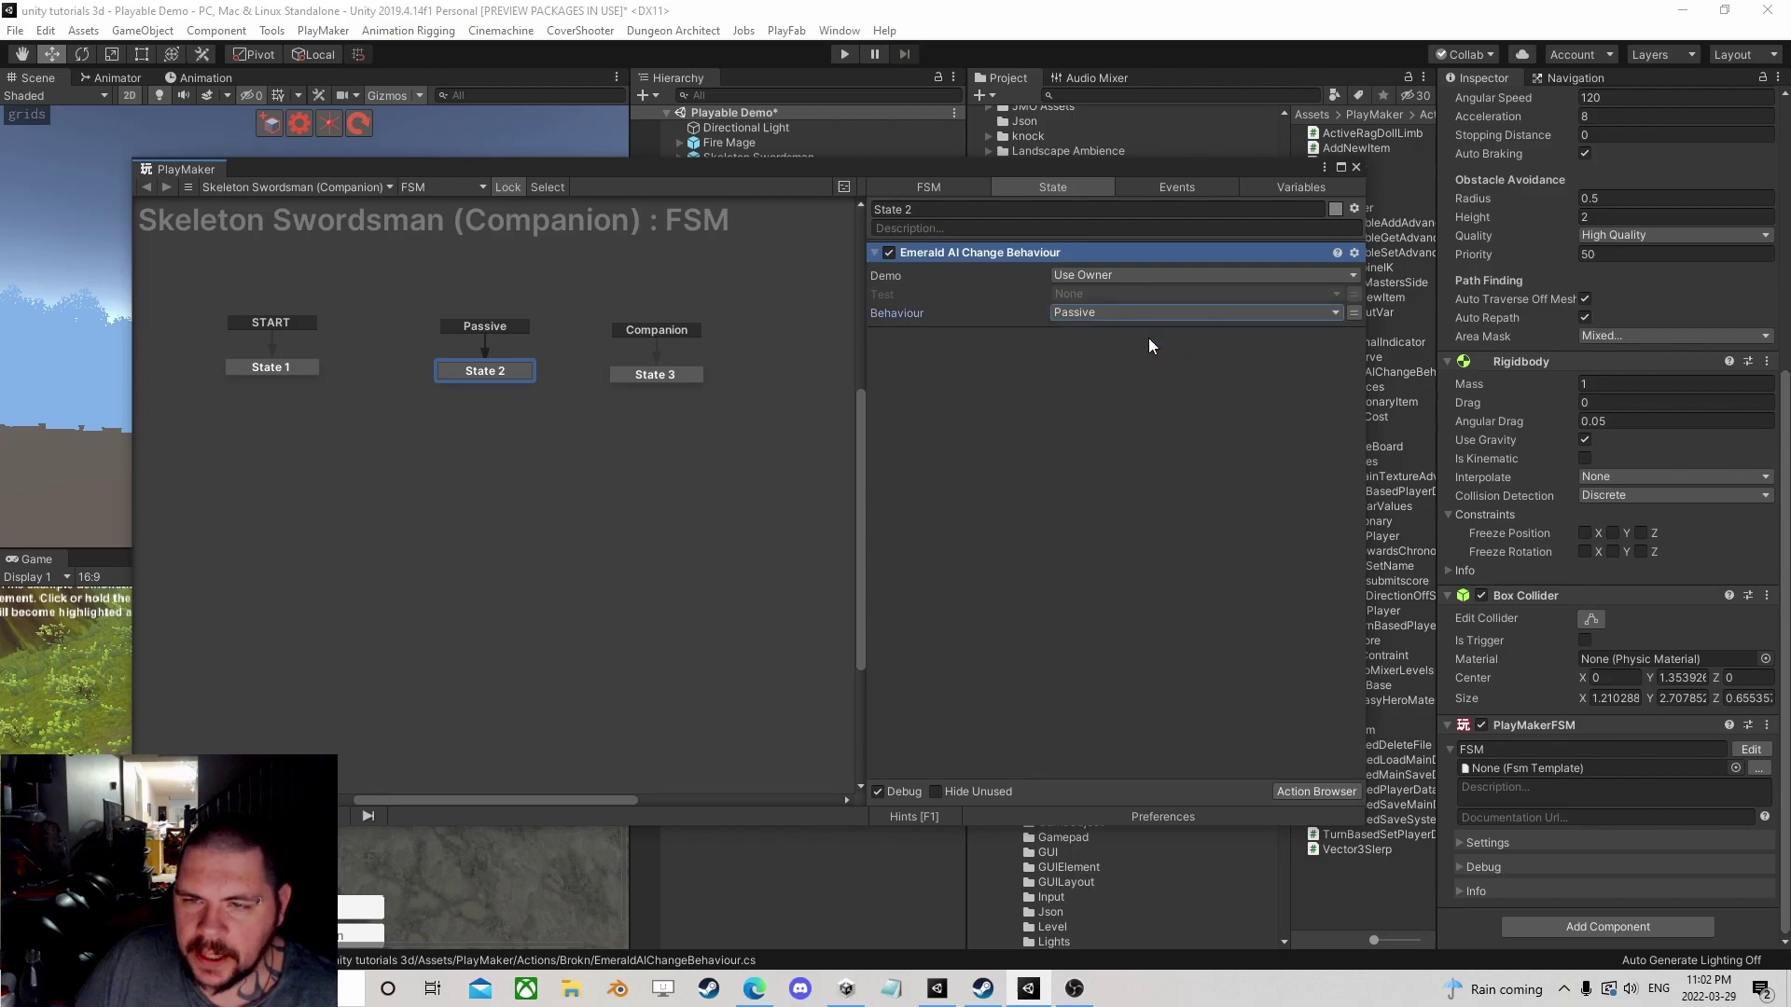
pyautogui.click(1355, 169)
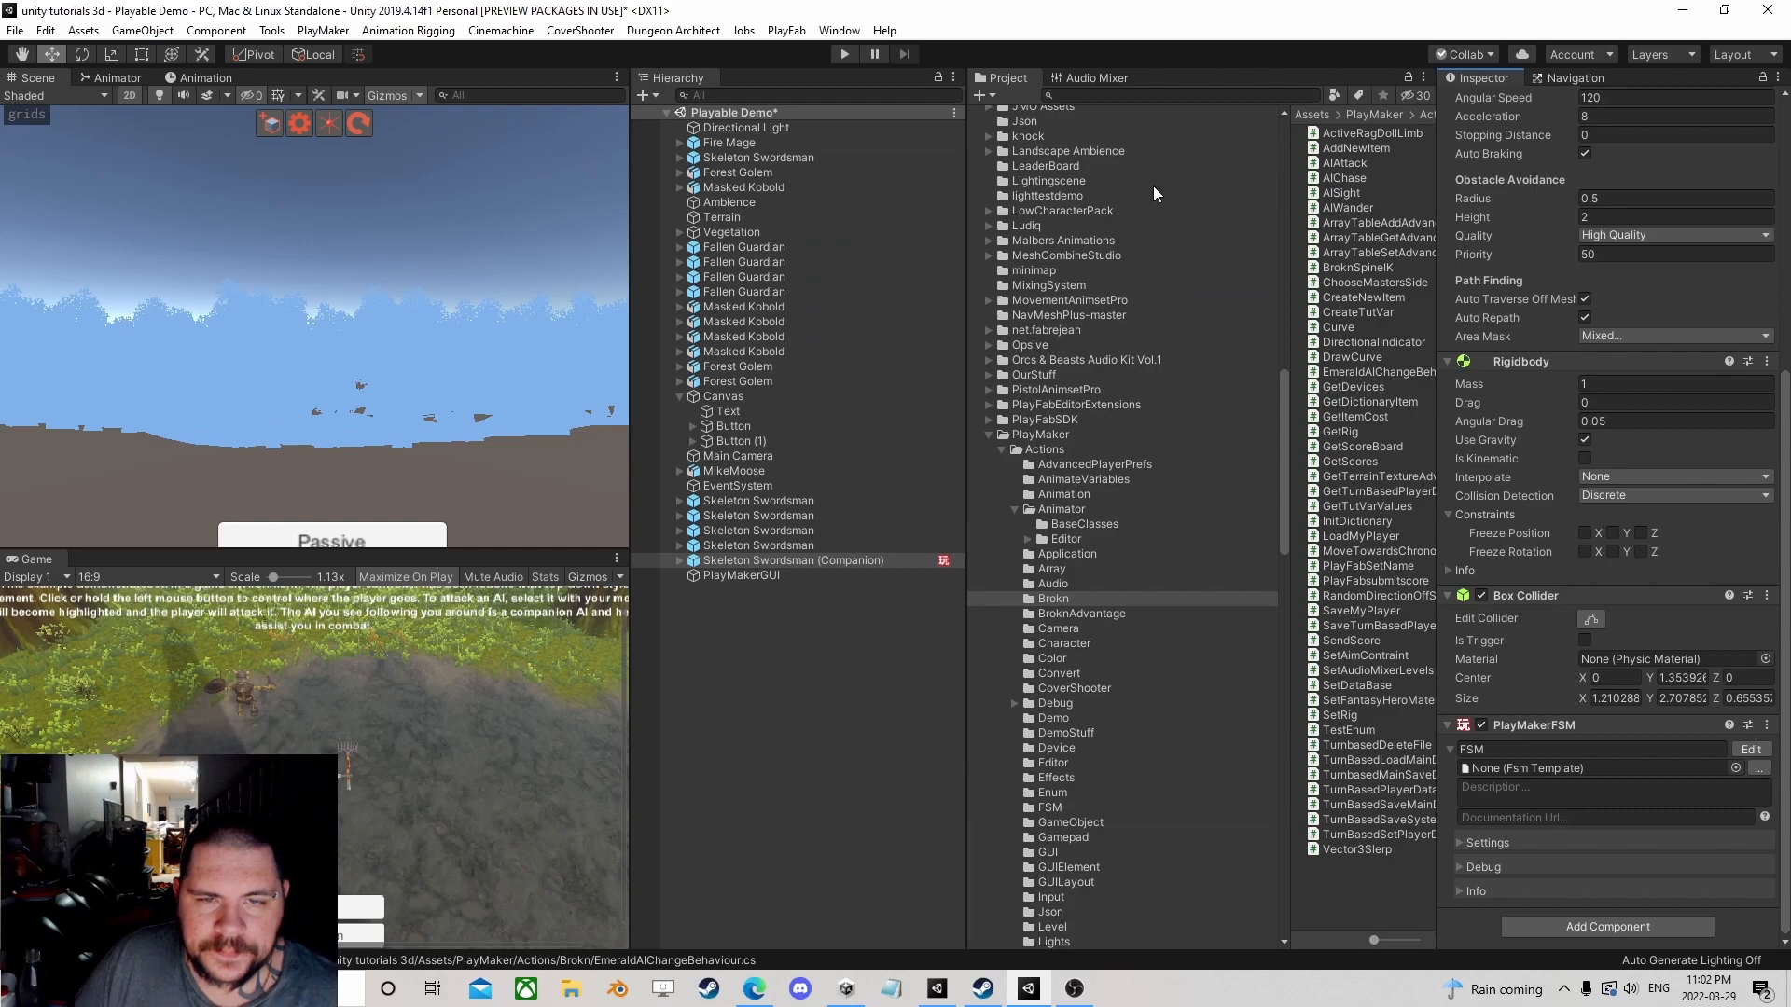
# Step: Inspect the Button and Canvas objects, then reopen Skeleton Swordsman (Companion)'s state machine
pyautogui.click(728, 425)
pyautogui.click(695, 426)
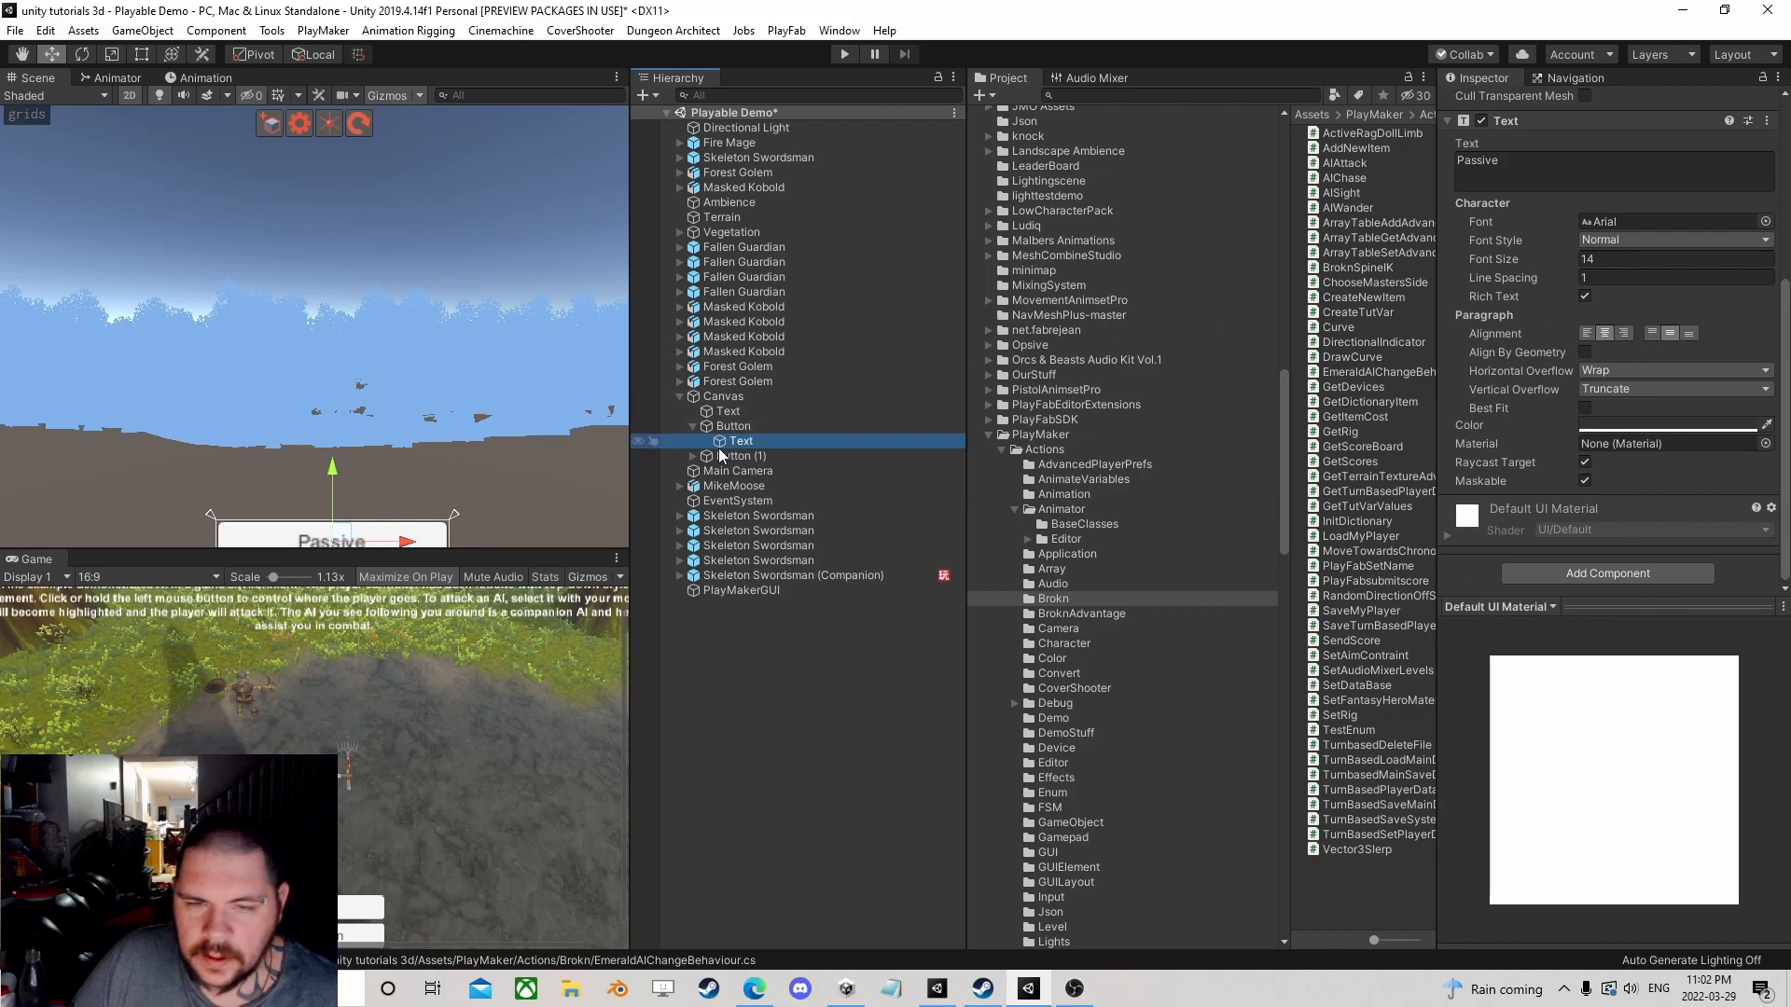
pyautogui.click(783, 426)
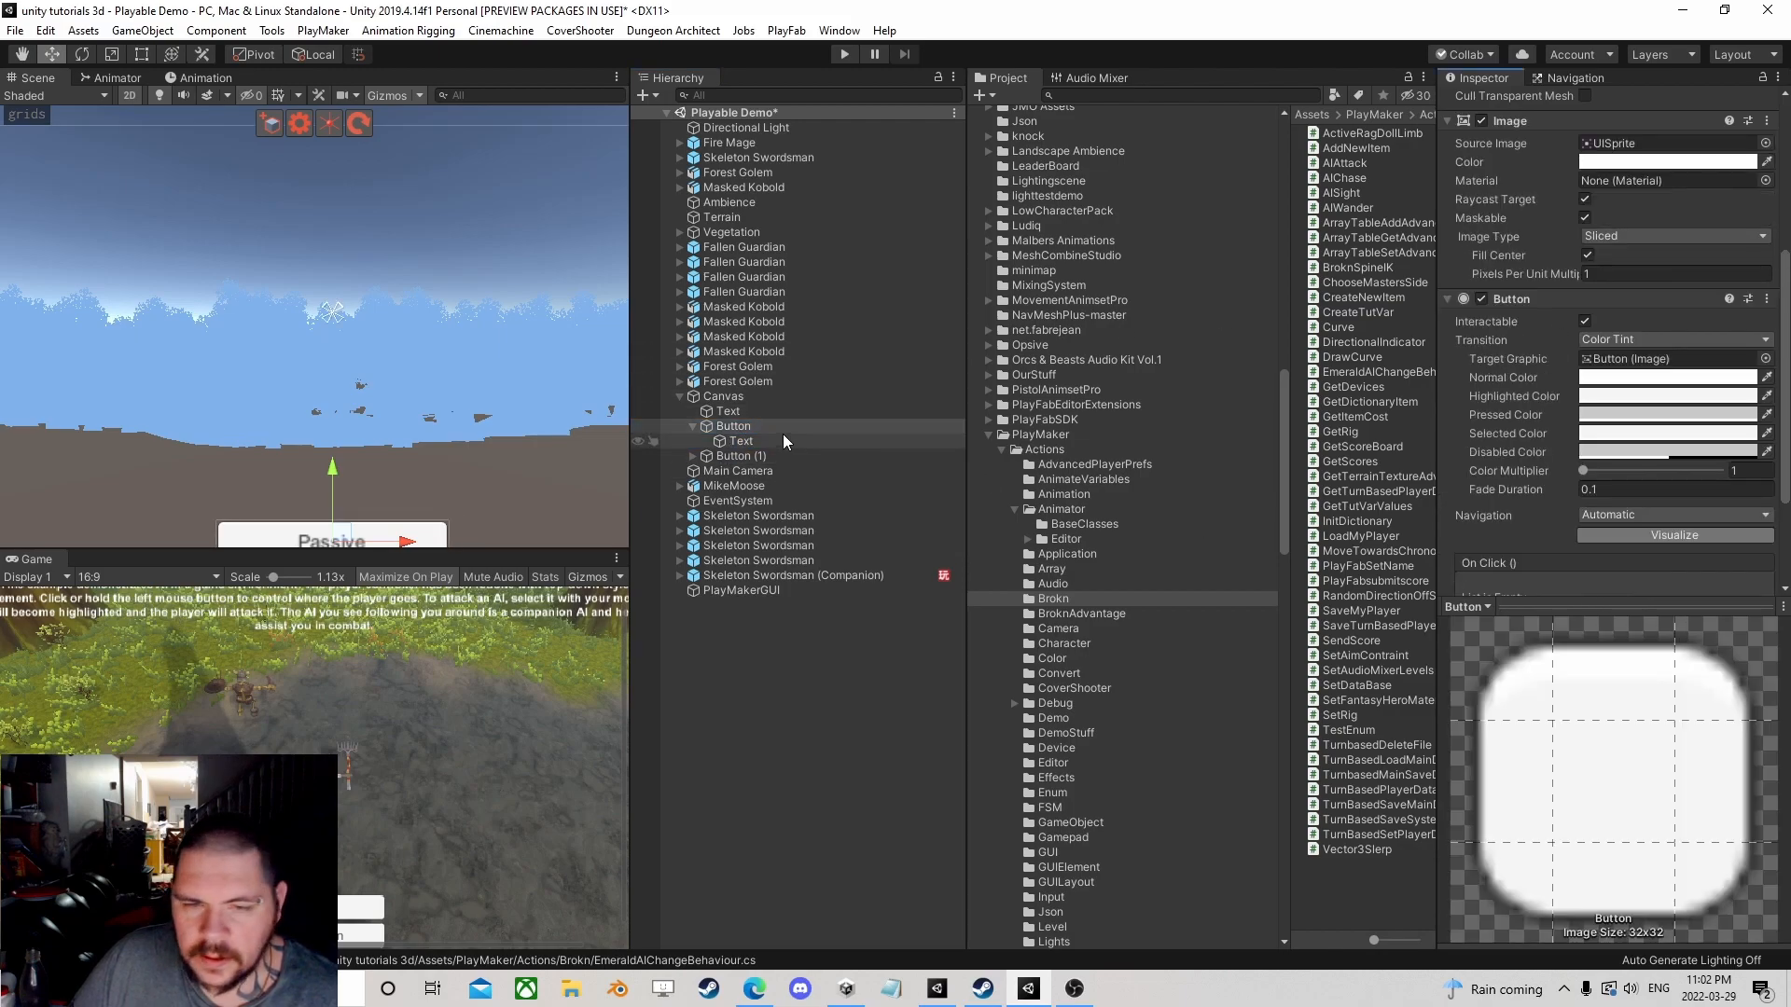
pyautogui.click(724, 396)
pyautogui.click(793, 574)
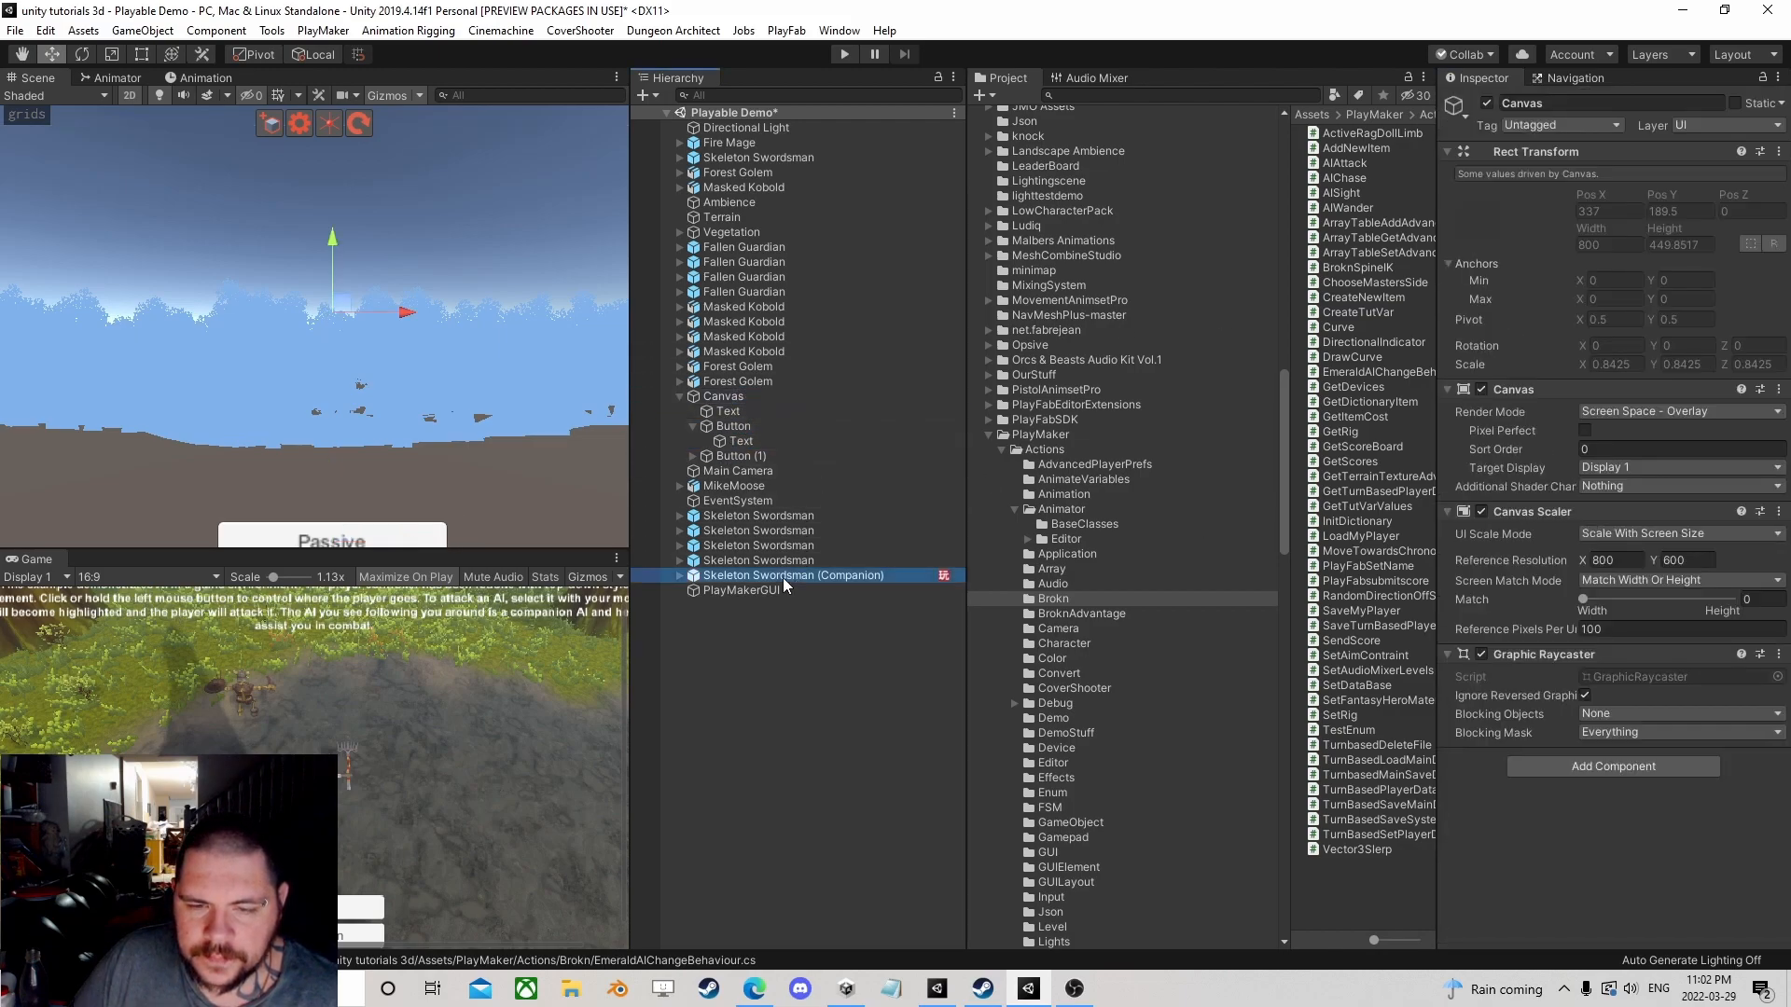
pyautogui.click(1751, 751)
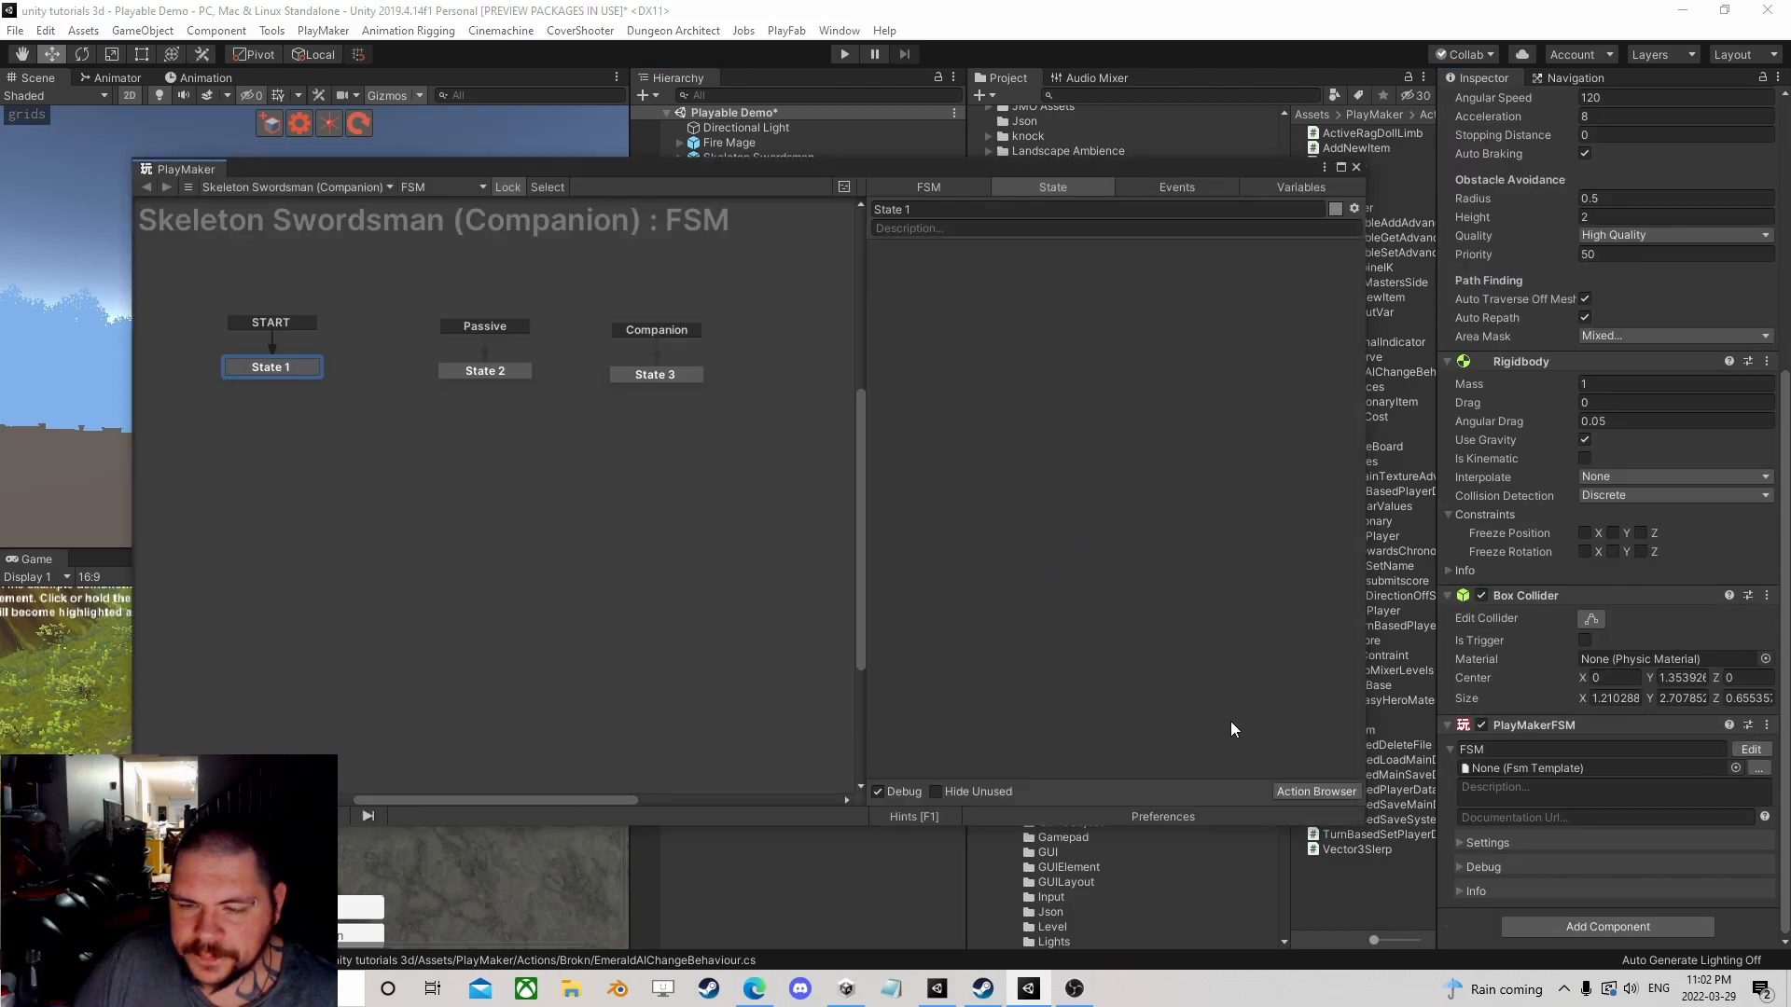
# Step: Link the finished states back to State 1 and move State 2 above the Companion state
pyautogui.click(274, 370)
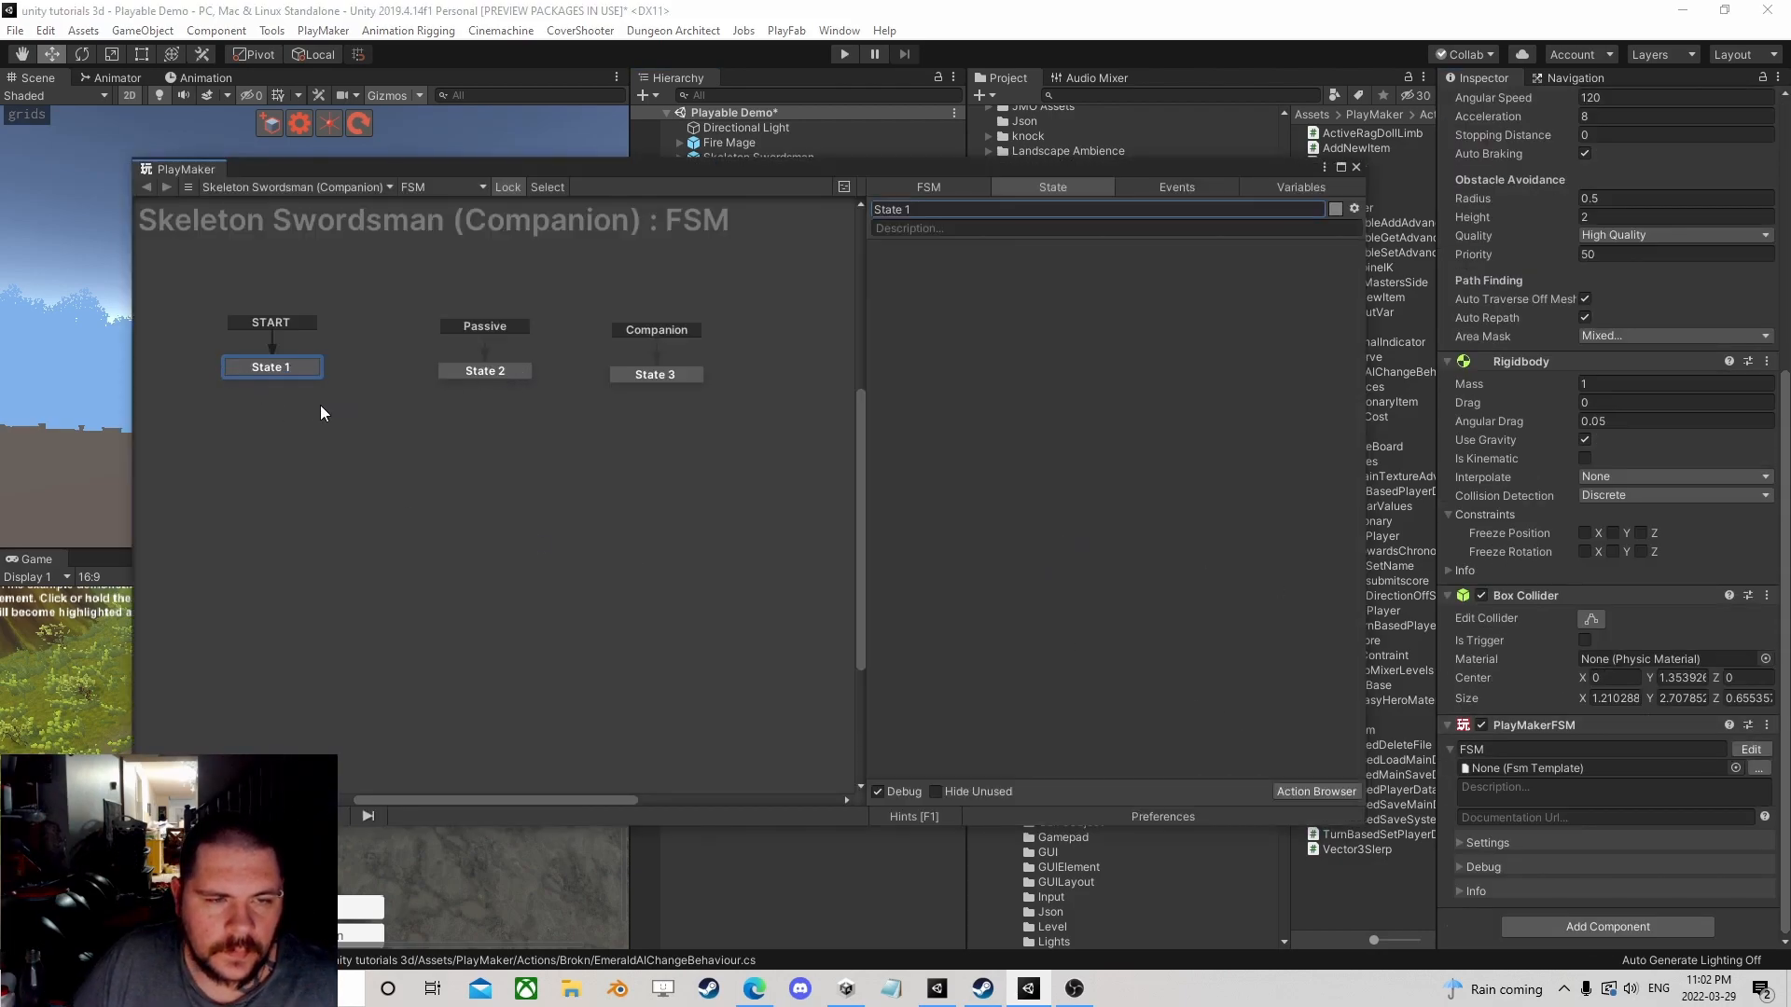
pyautogui.click(476, 371)
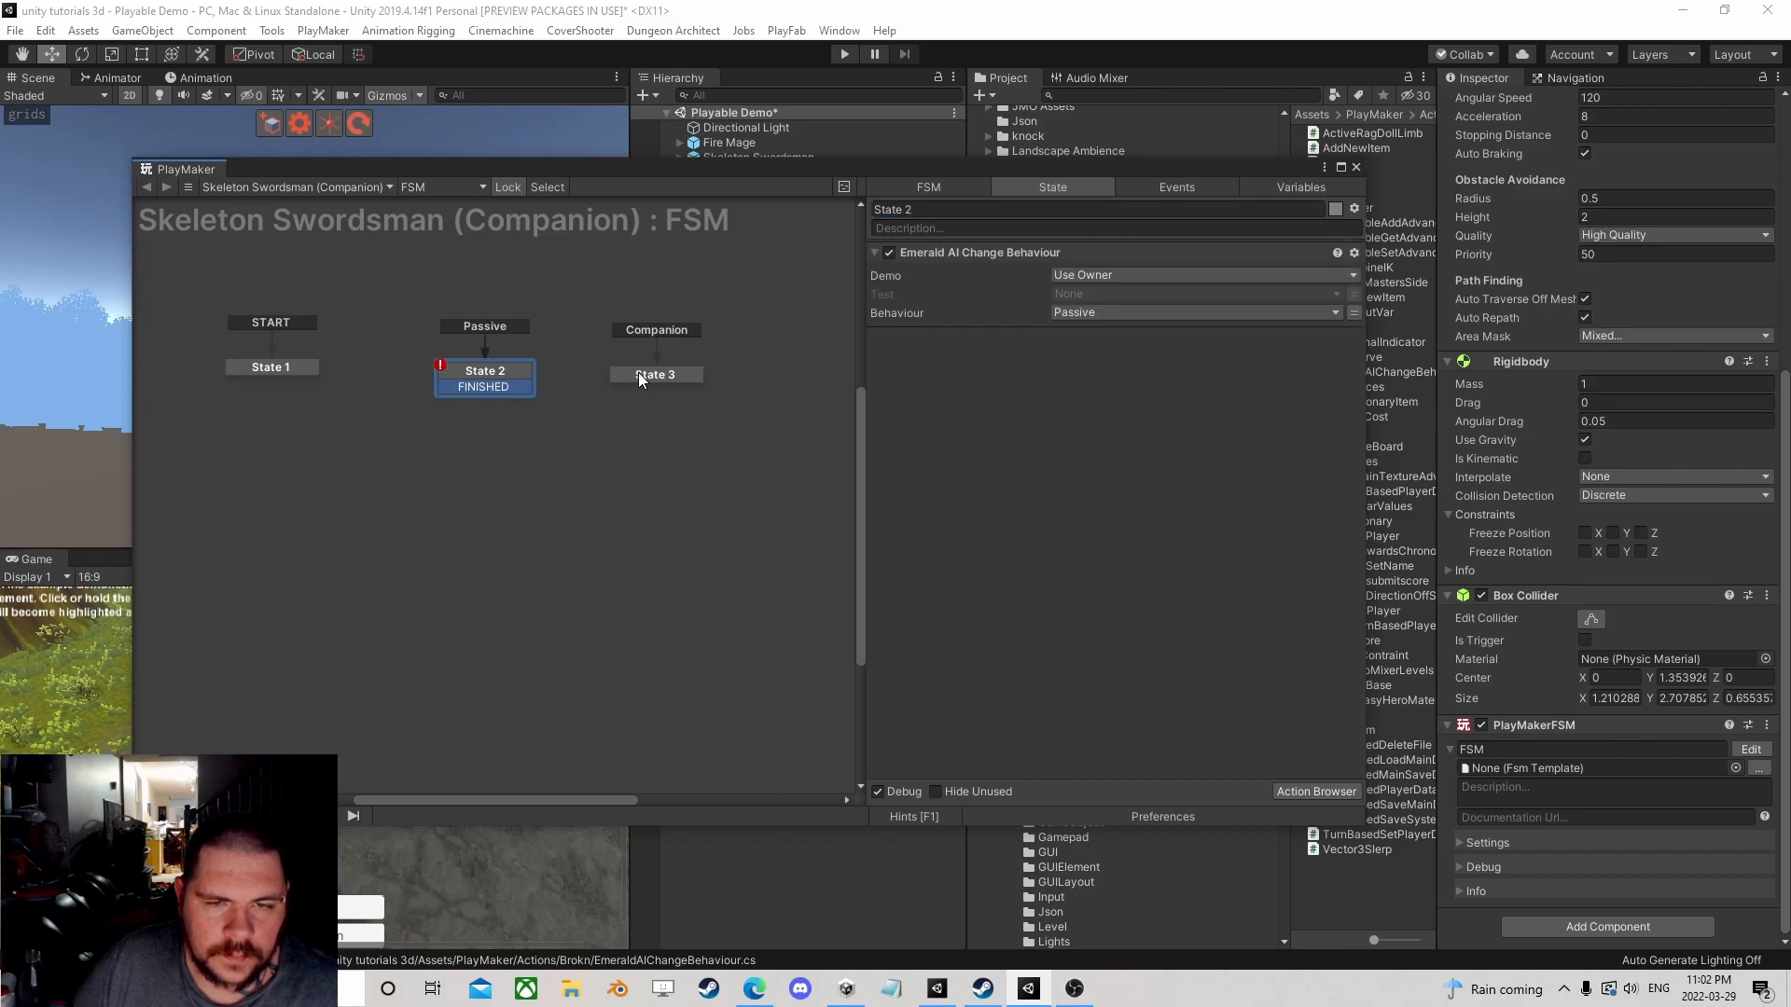
pyautogui.click(641, 378)
pyautogui.moveTo(641, 391); pyautogui.dragTo(286, 369)
pyautogui.moveTo(484, 376); pyautogui.dragTo(672, 294)
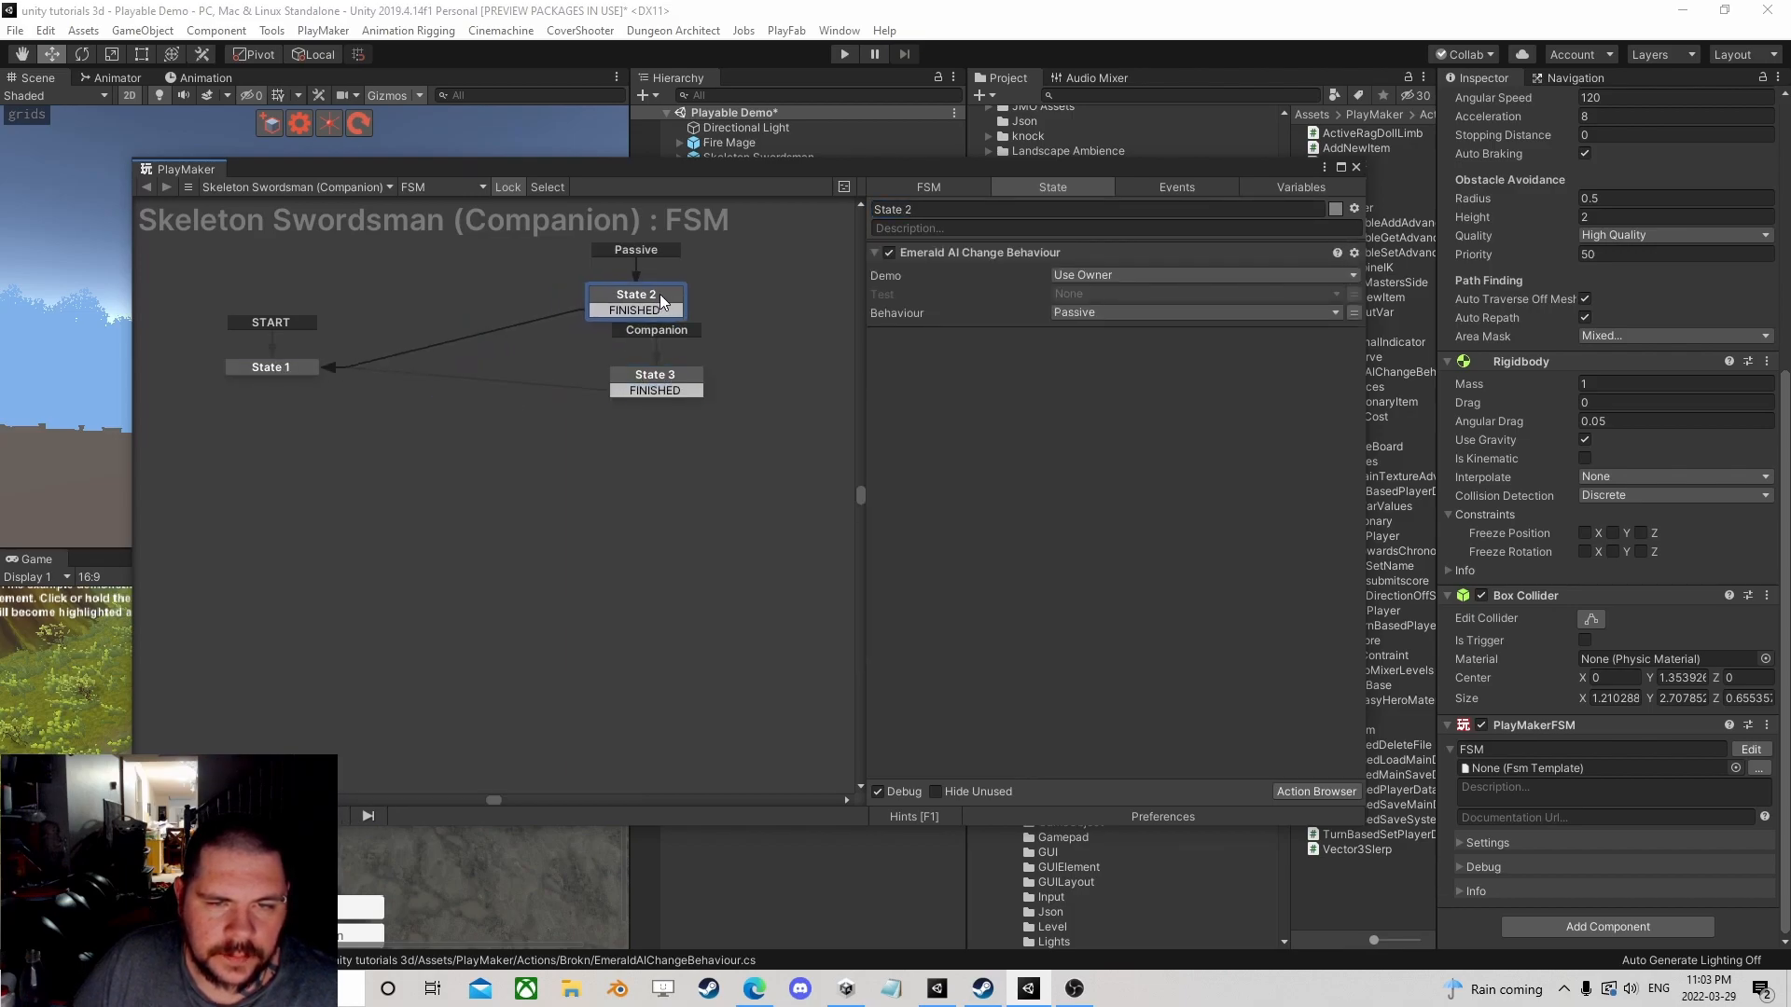
# Step: Add a UI Button Array action to State 1 with 2 buttons
pyautogui.click(271, 367)
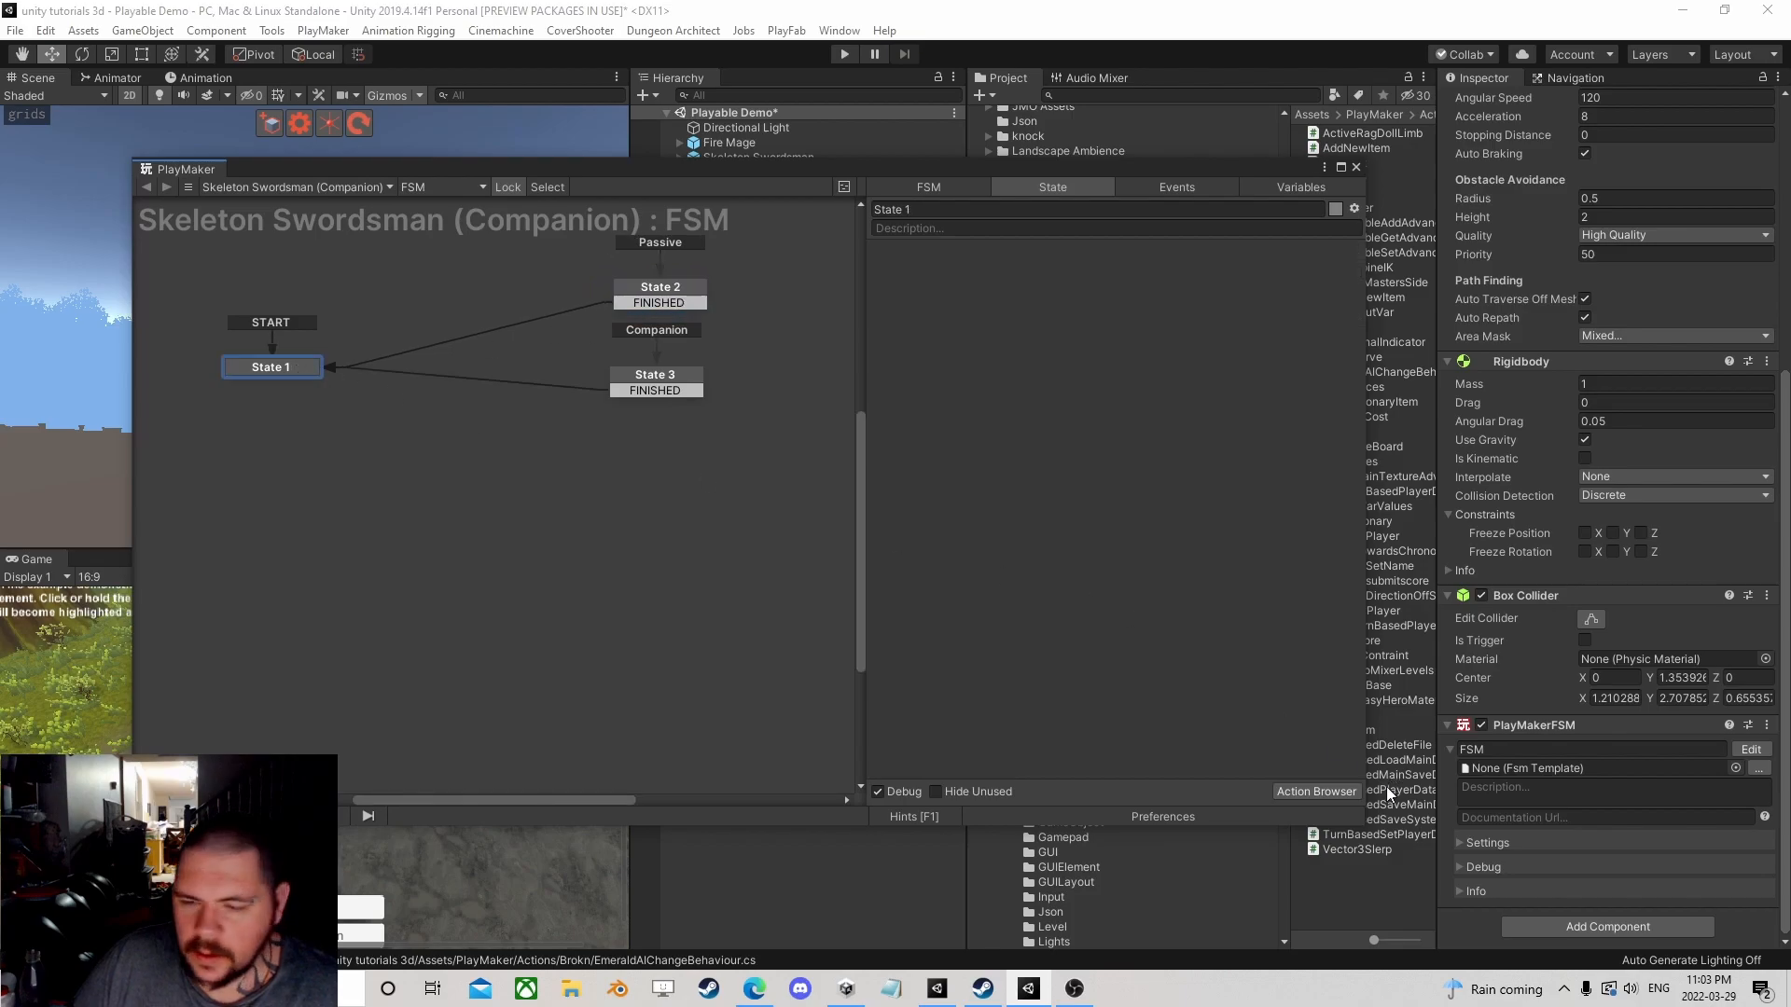
pyautogui.click(1316, 791)
pyautogui.write('button arr')
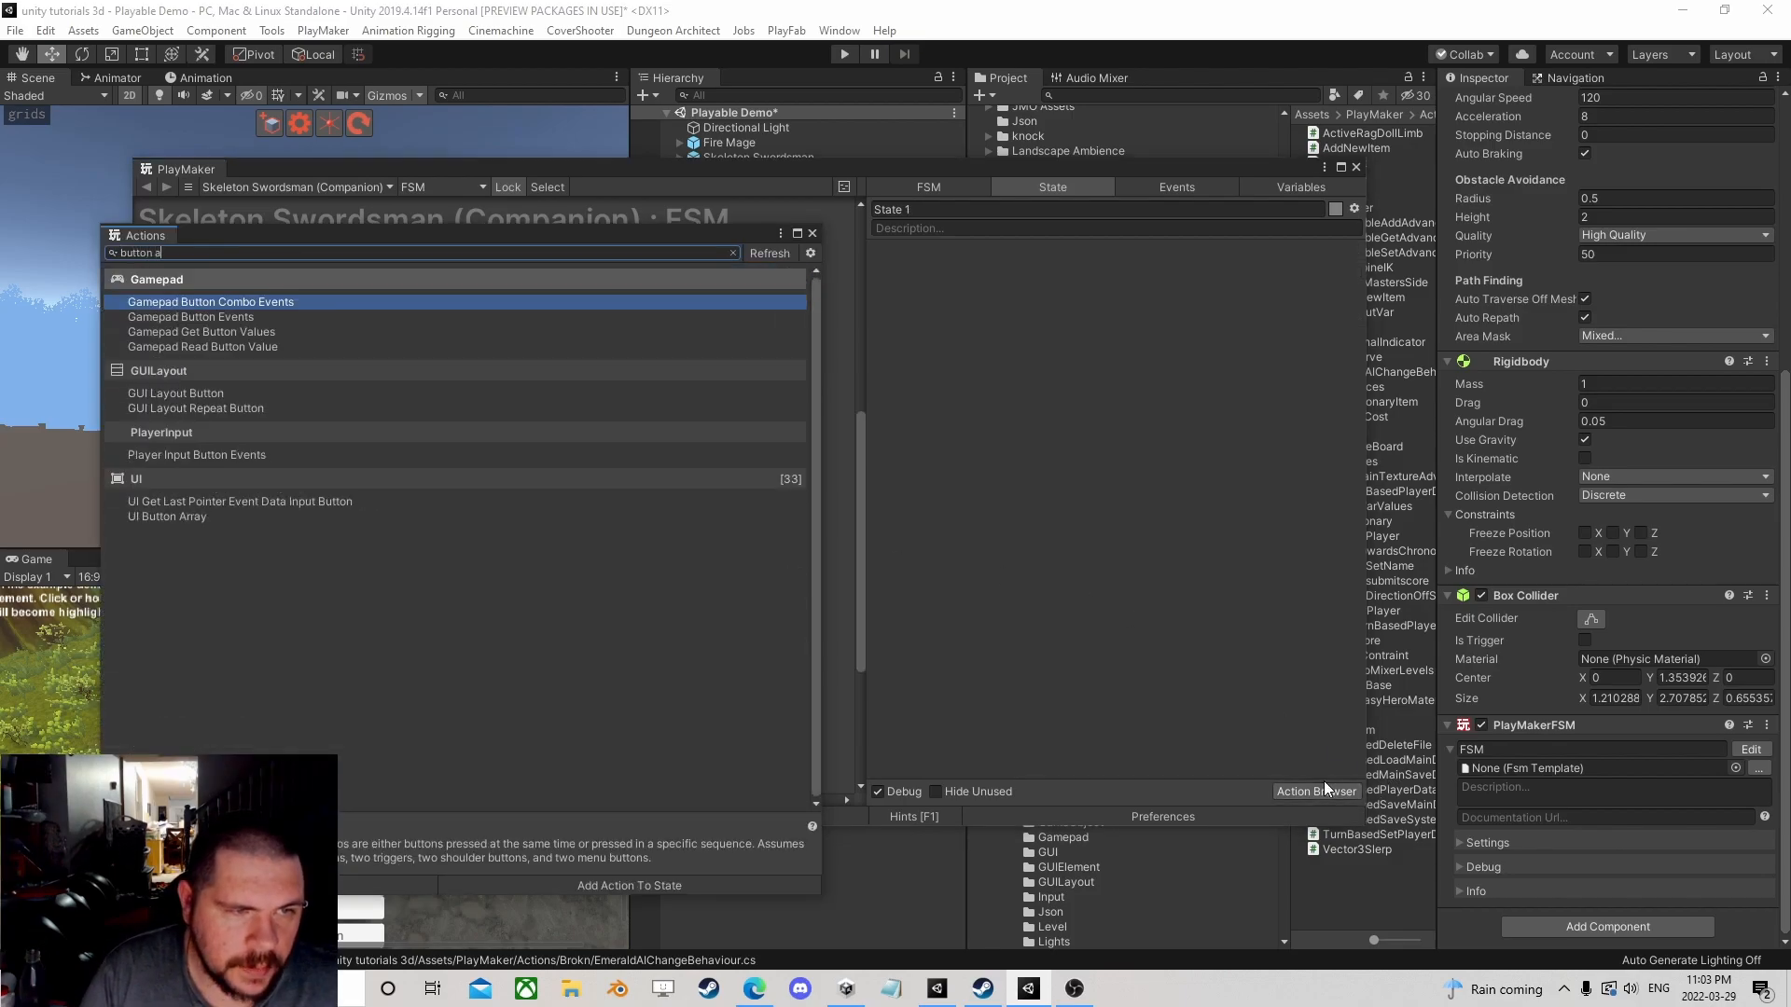
pyautogui.press('Return')
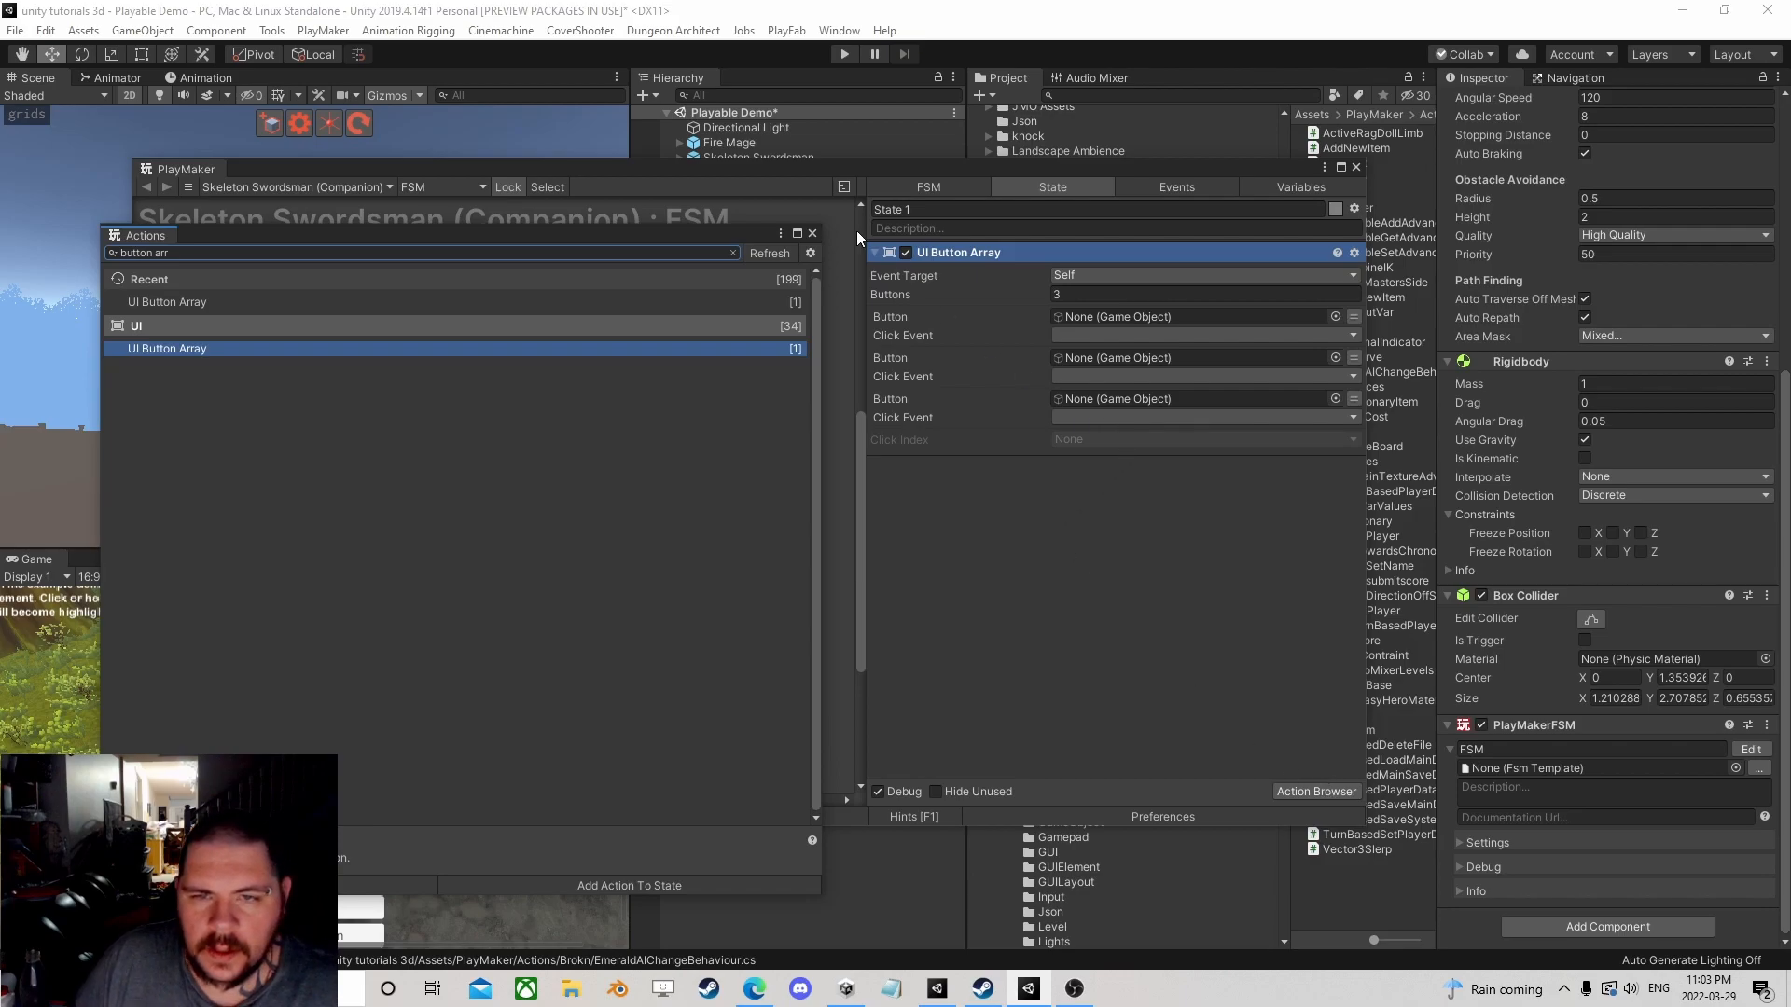
pyautogui.click(813, 233)
pyautogui.click(1148, 294)
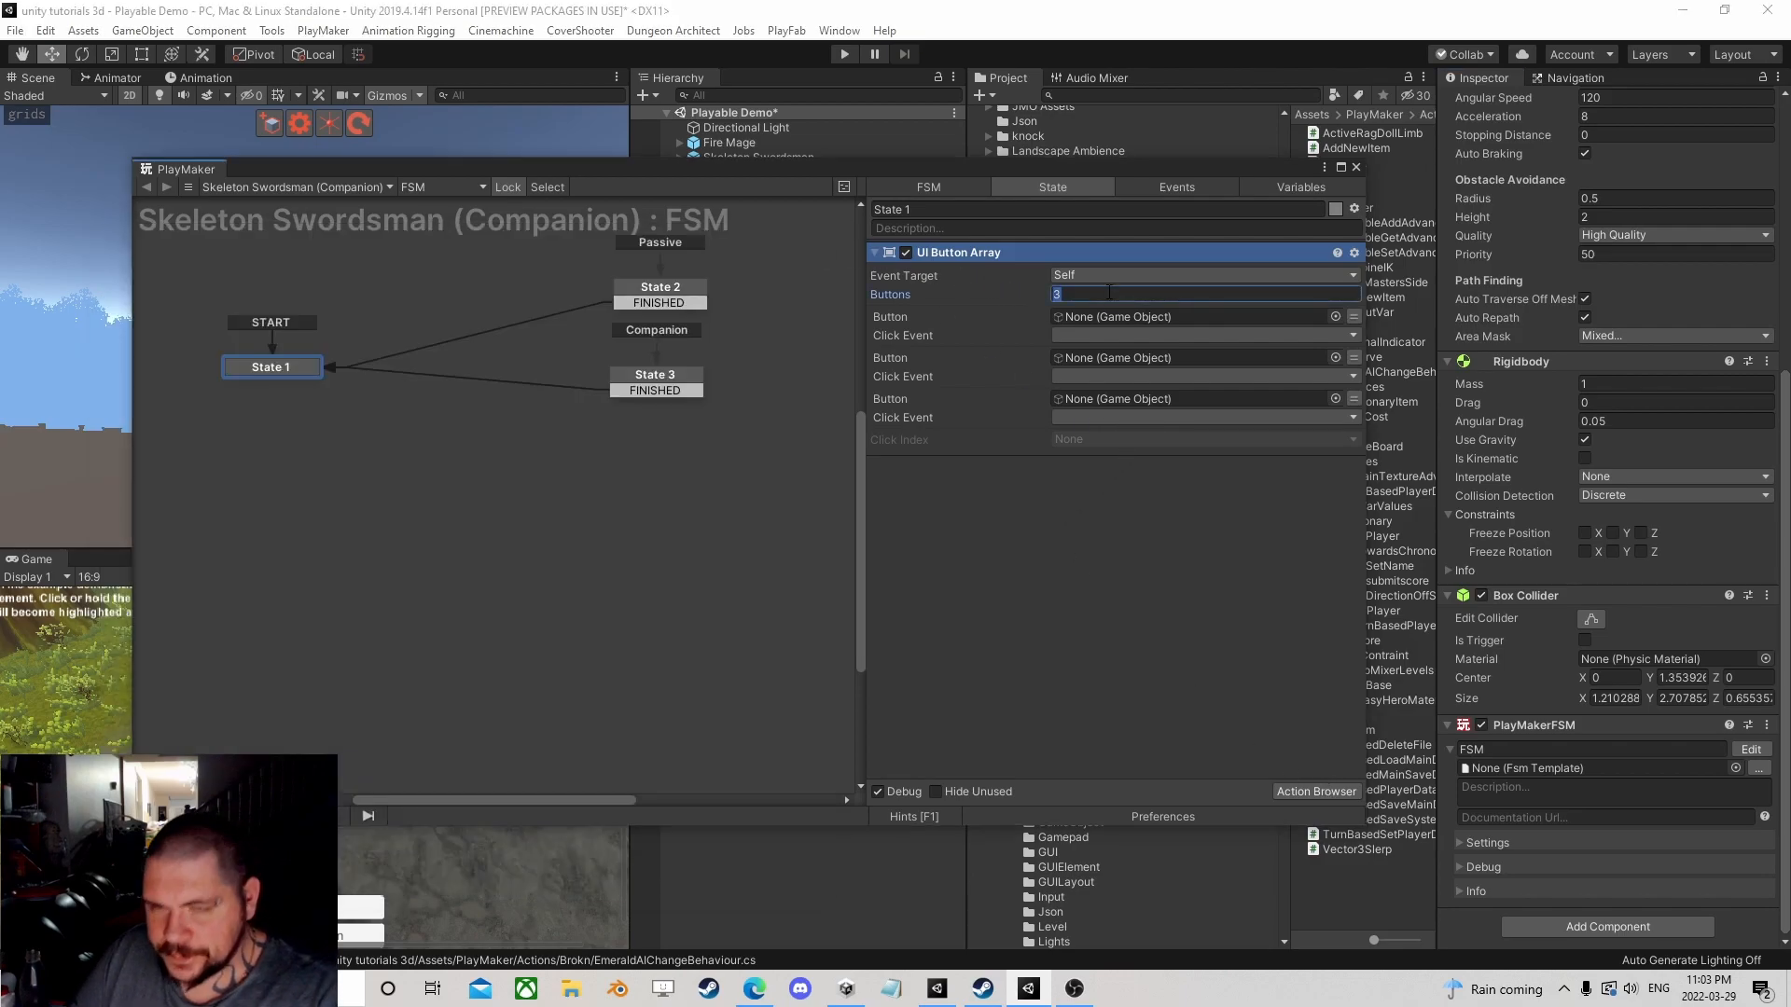
pyautogui.write('2')
# Step: Assign Button sending Passive and Button (1) sending Companion, with the FSM editor moved aside and back
pyautogui.moveTo(1221, 166); pyautogui.dragTo(497, 159)
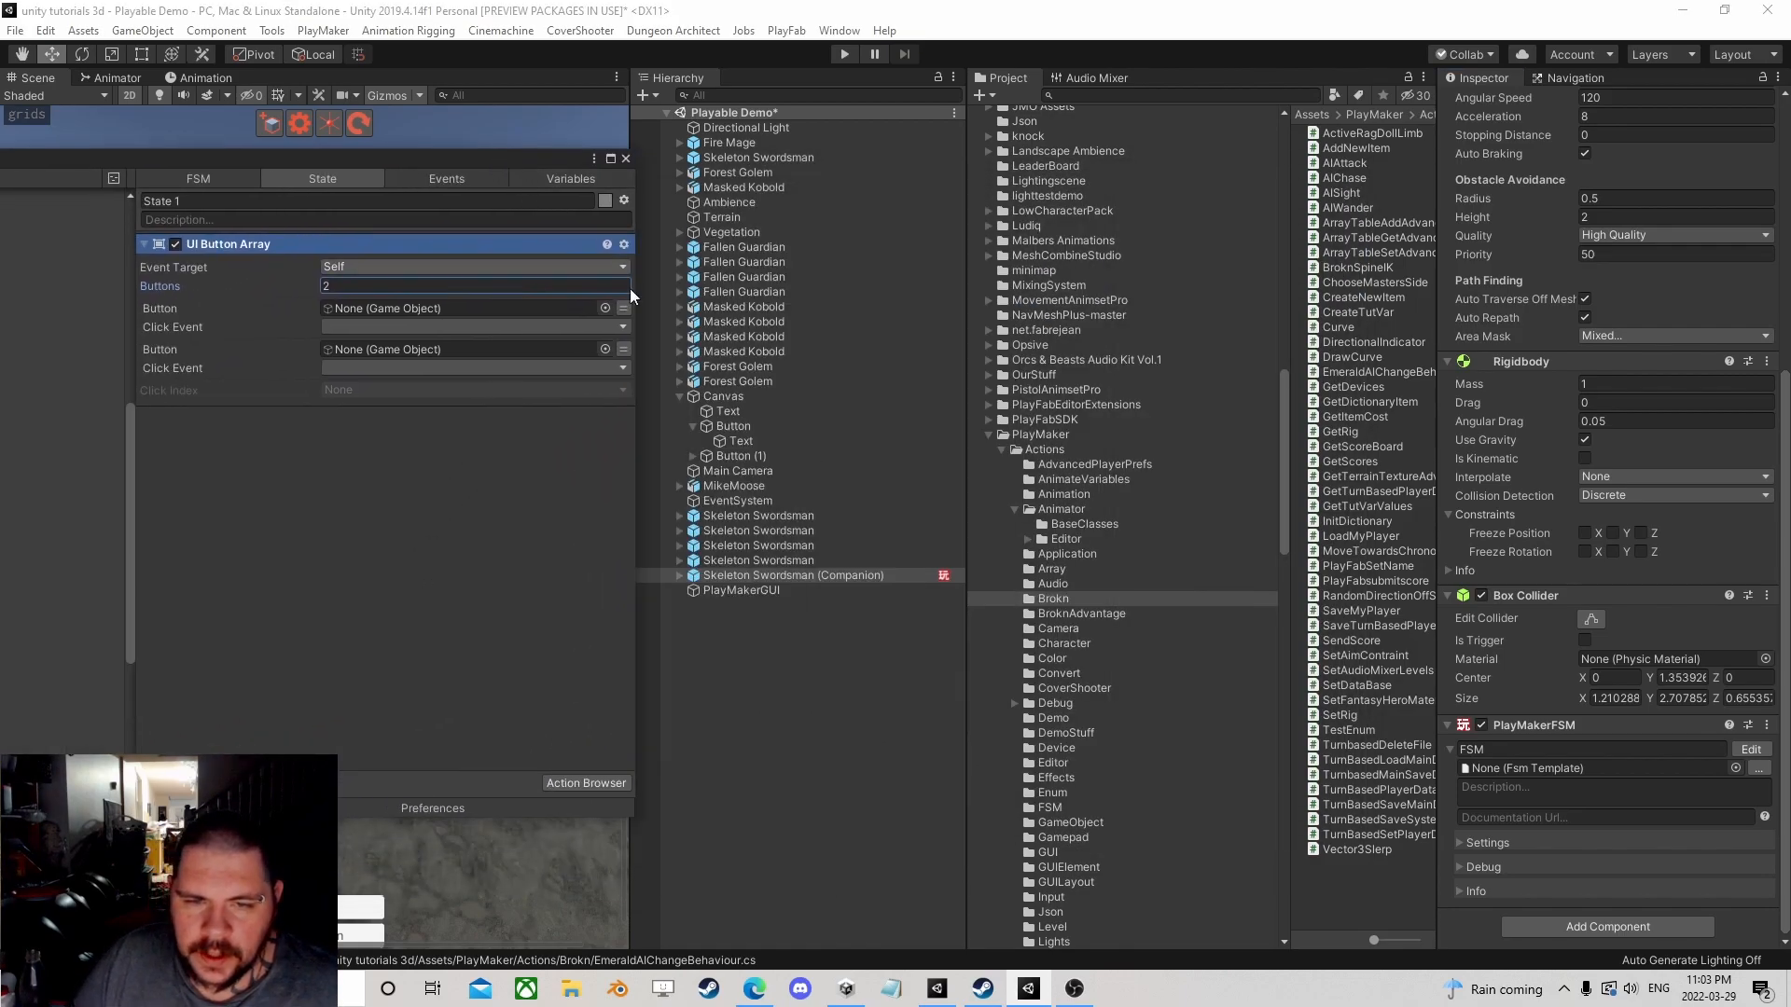
pyautogui.moveTo(731, 426); pyautogui.dragTo(392, 309)
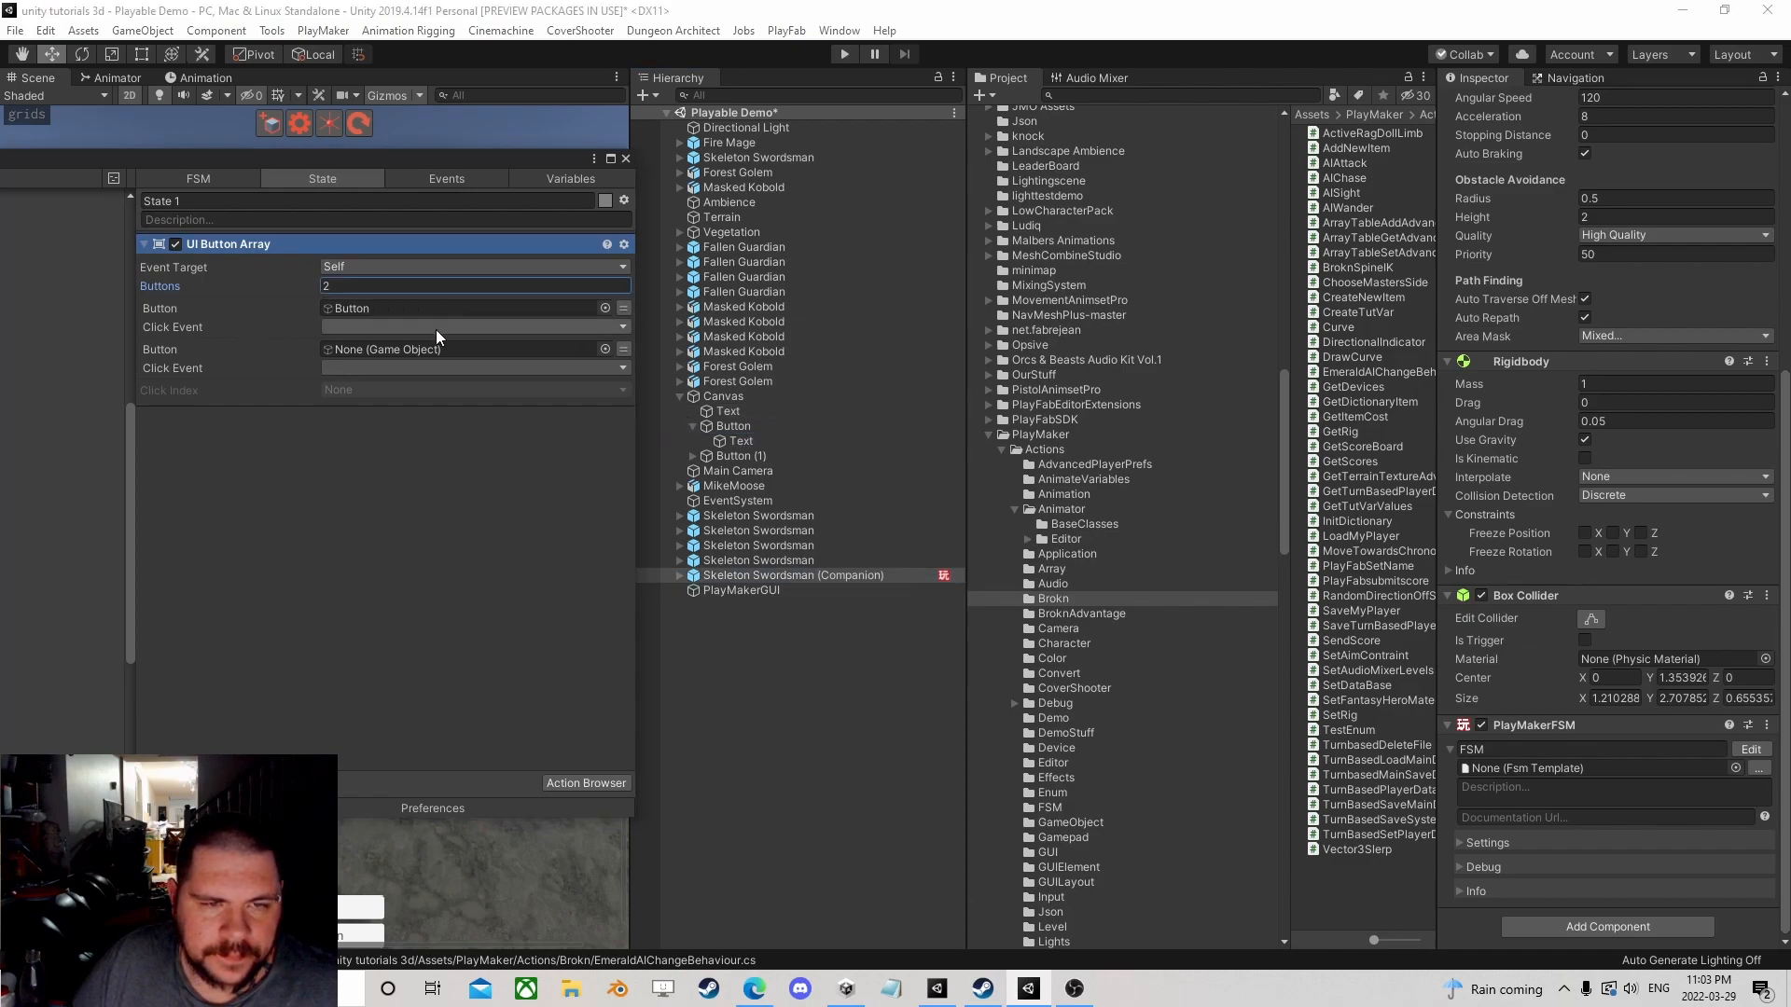
pyautogui.click(472, 325)
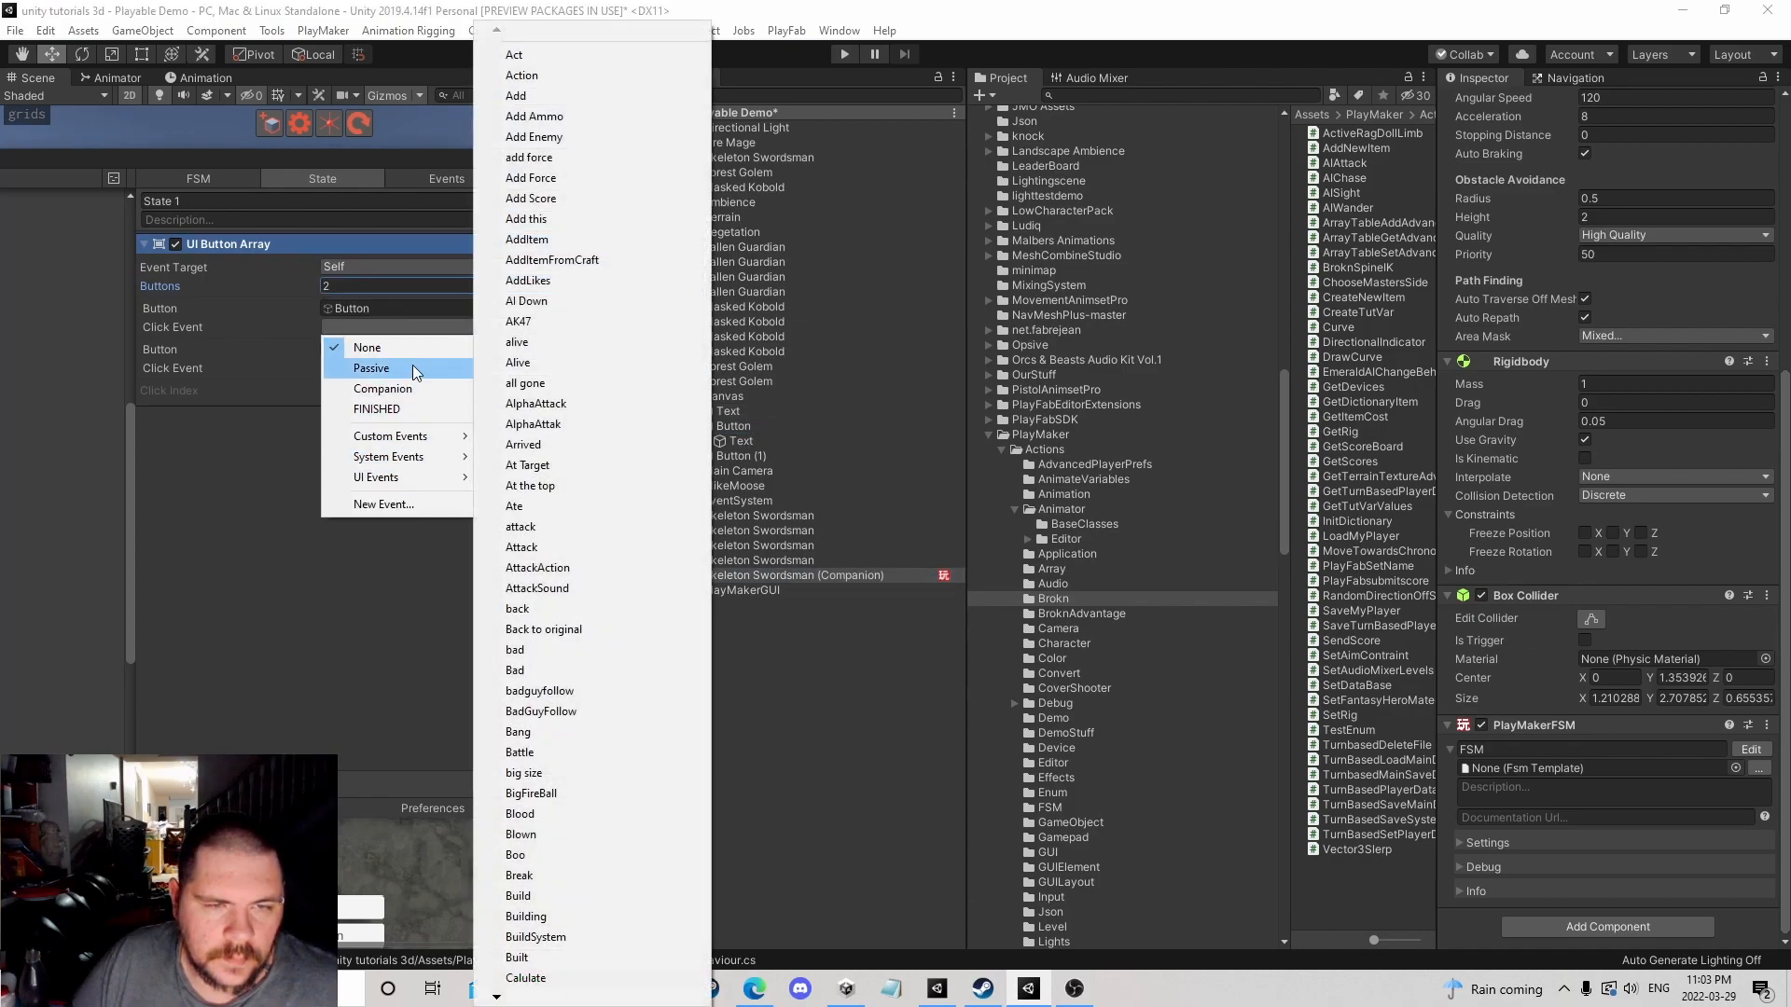
pyautogui.click(369, 368)
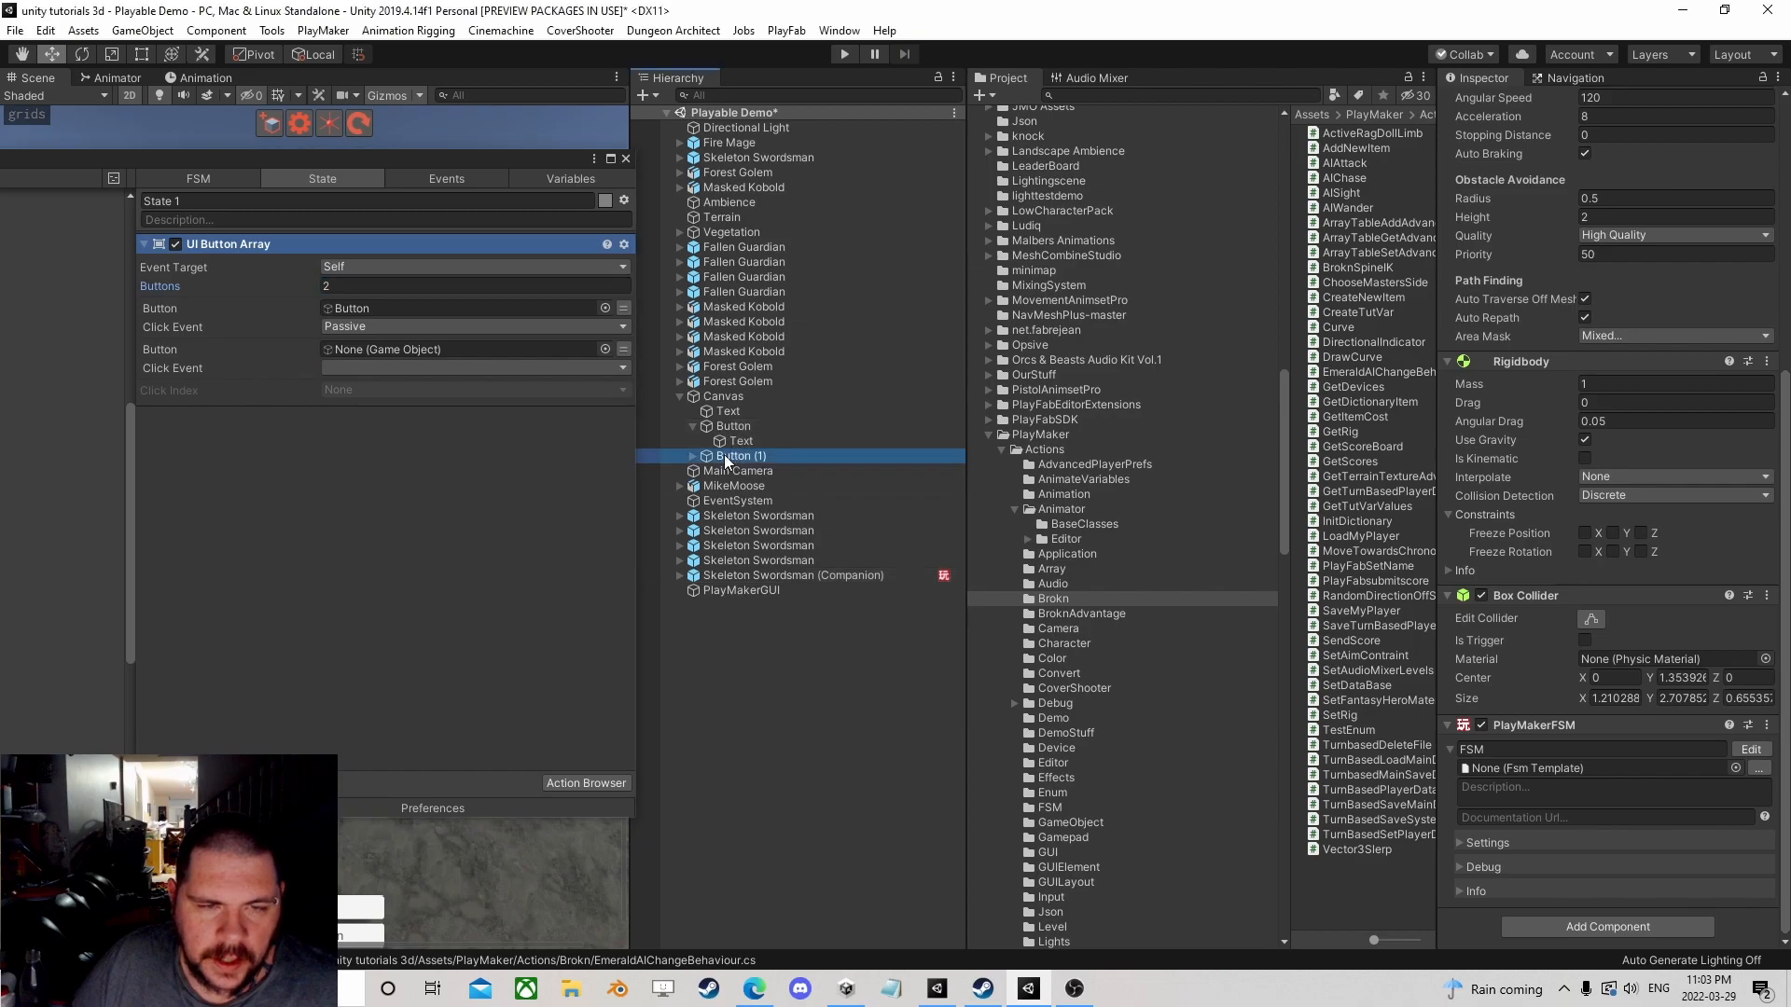
pyautogui.moveTo(739, 455); pyautogui.dragTo(444, 348)
pyautogui.click(471, 369)
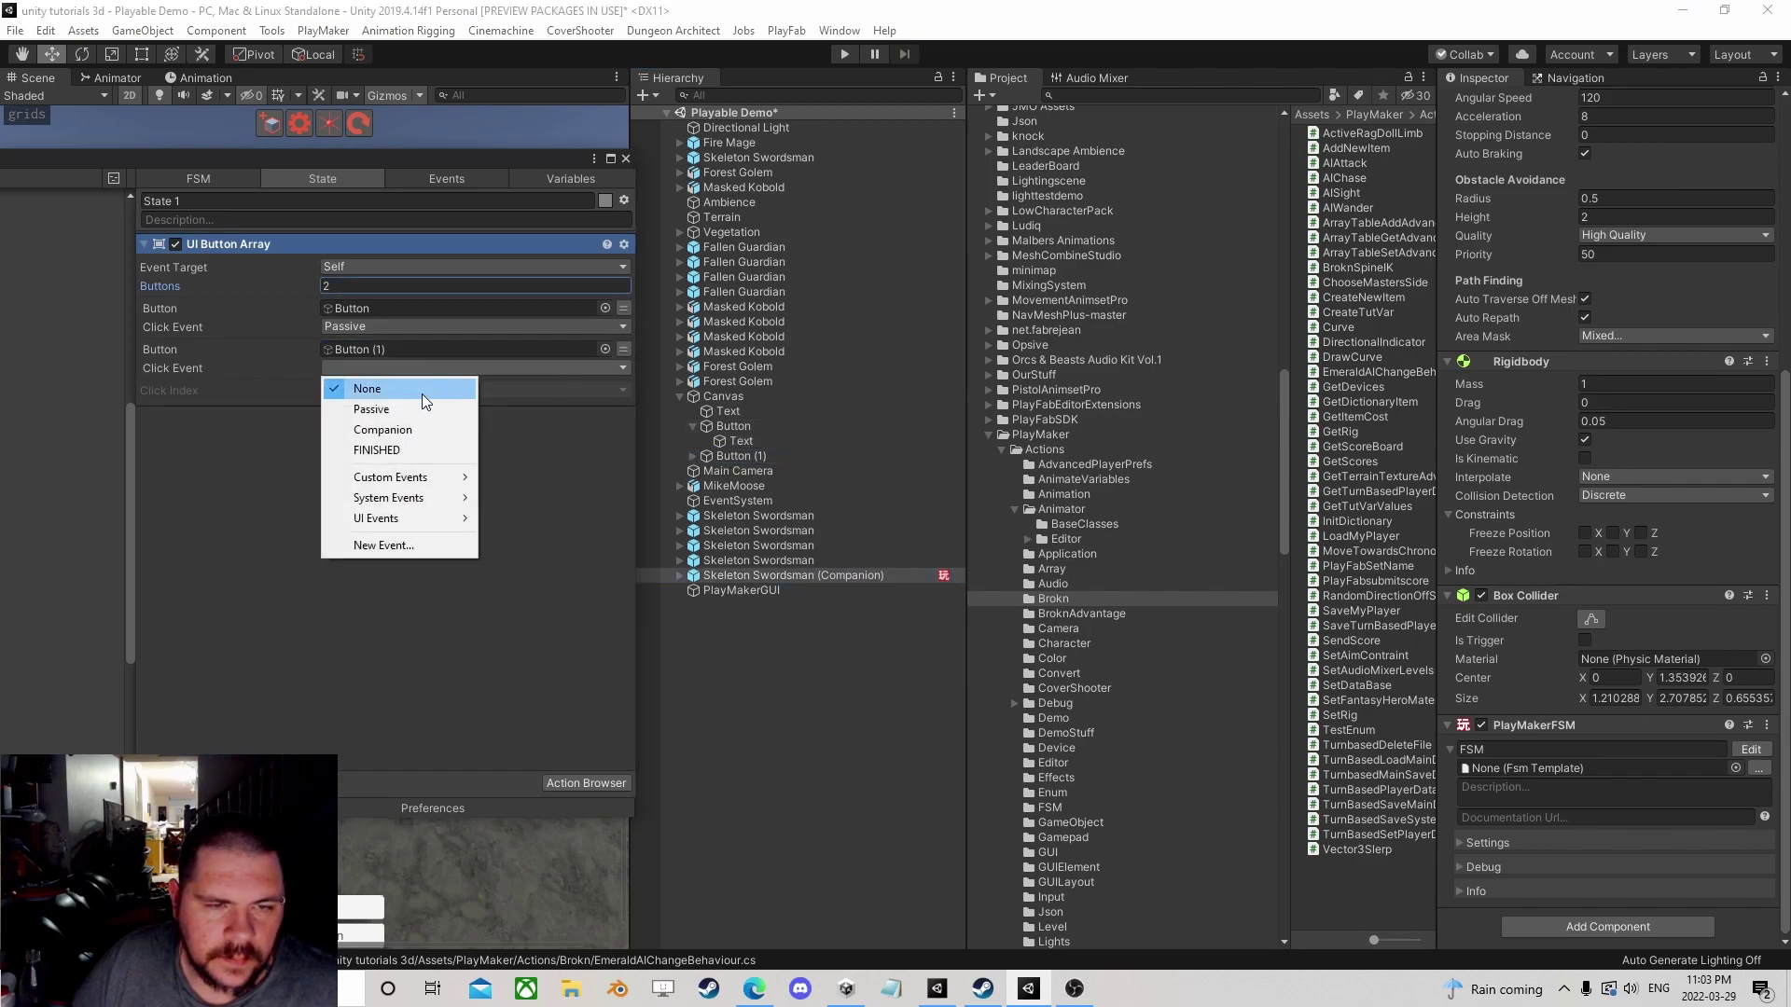
pyautogui.click(382, 430)
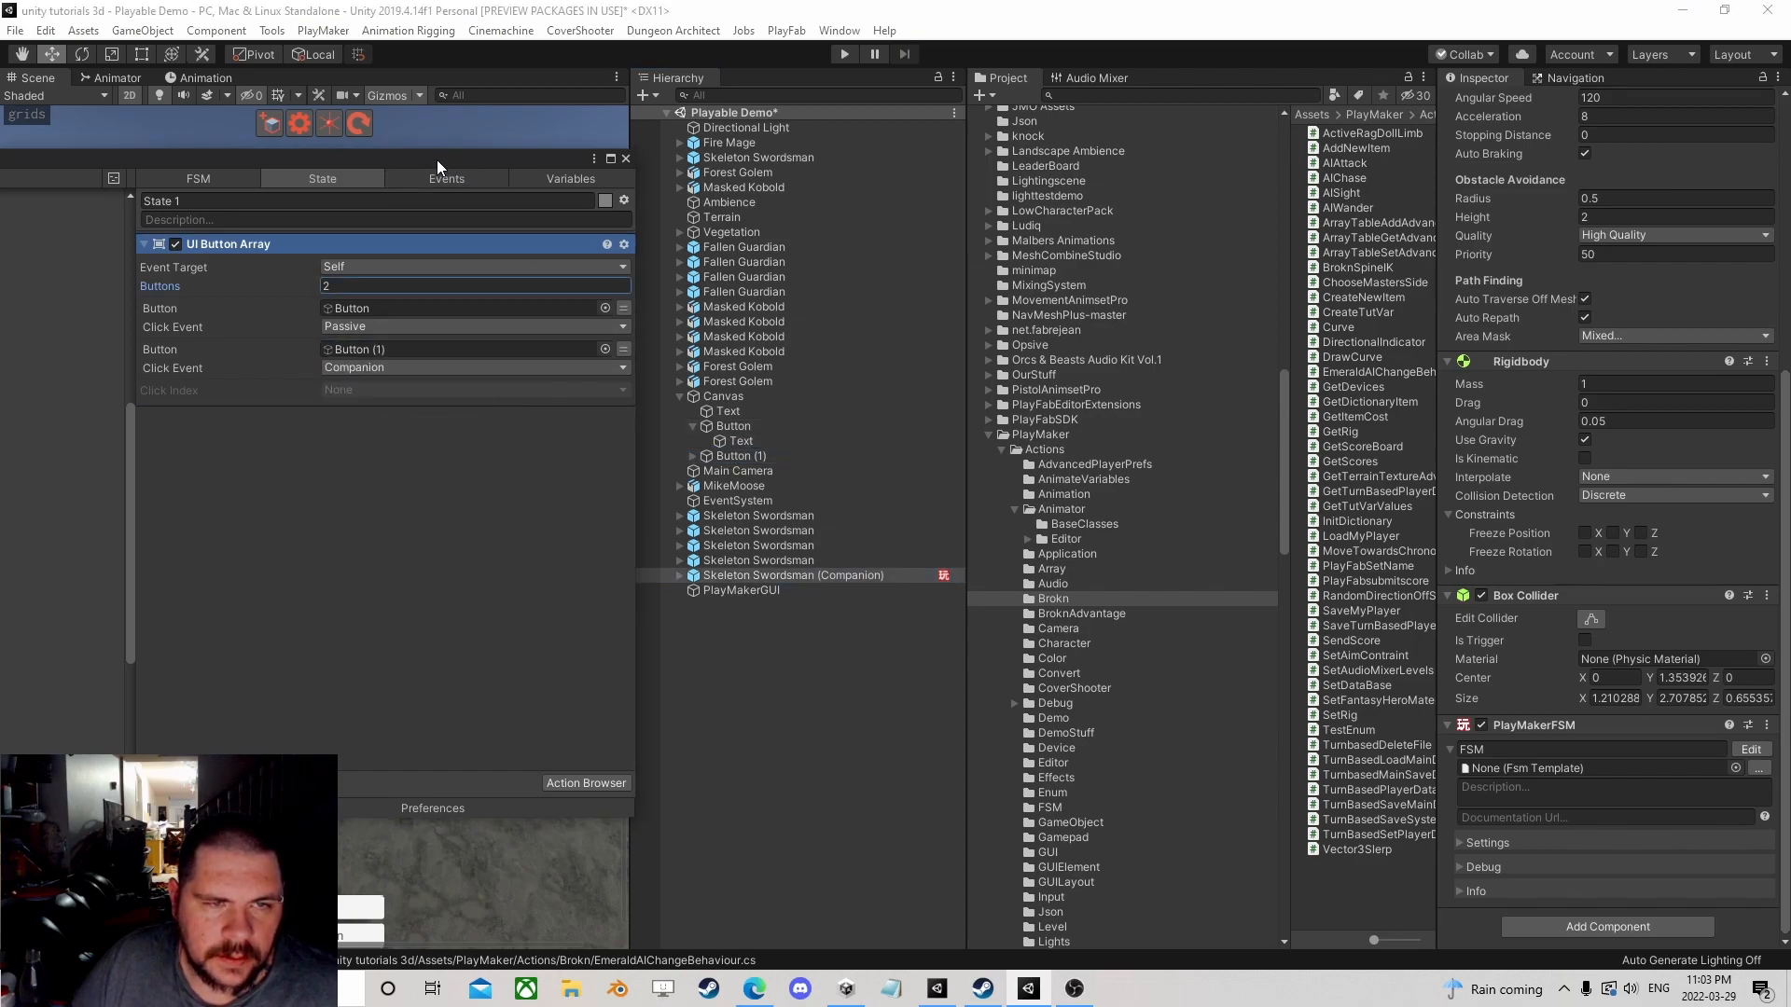
pyautogui.moveTo(445, 164)
pyautogui.mouseDown()
pyautogui.moveTo(1231, 263)
pyautogui.moveTo(1583, 370)
pyautogui.mouseUp()
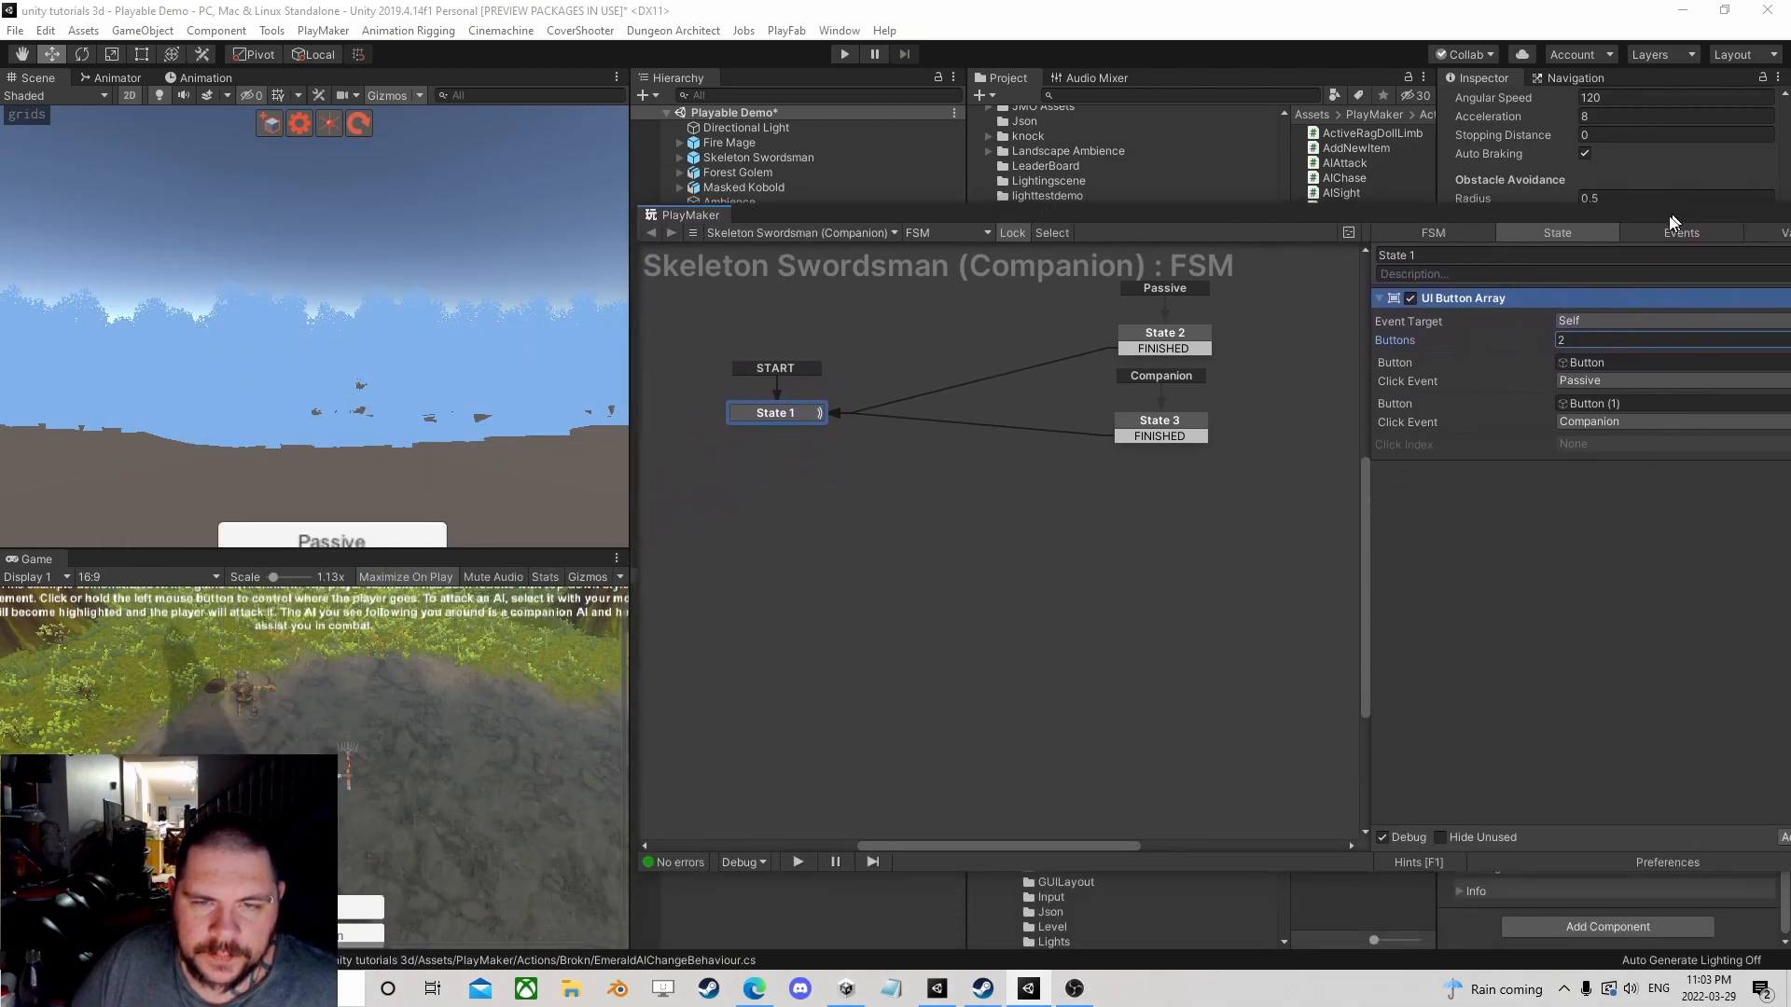
# Step: Play the scene and walk the player around the map toward the companion and enemies
pyautogui.click(843, 54)
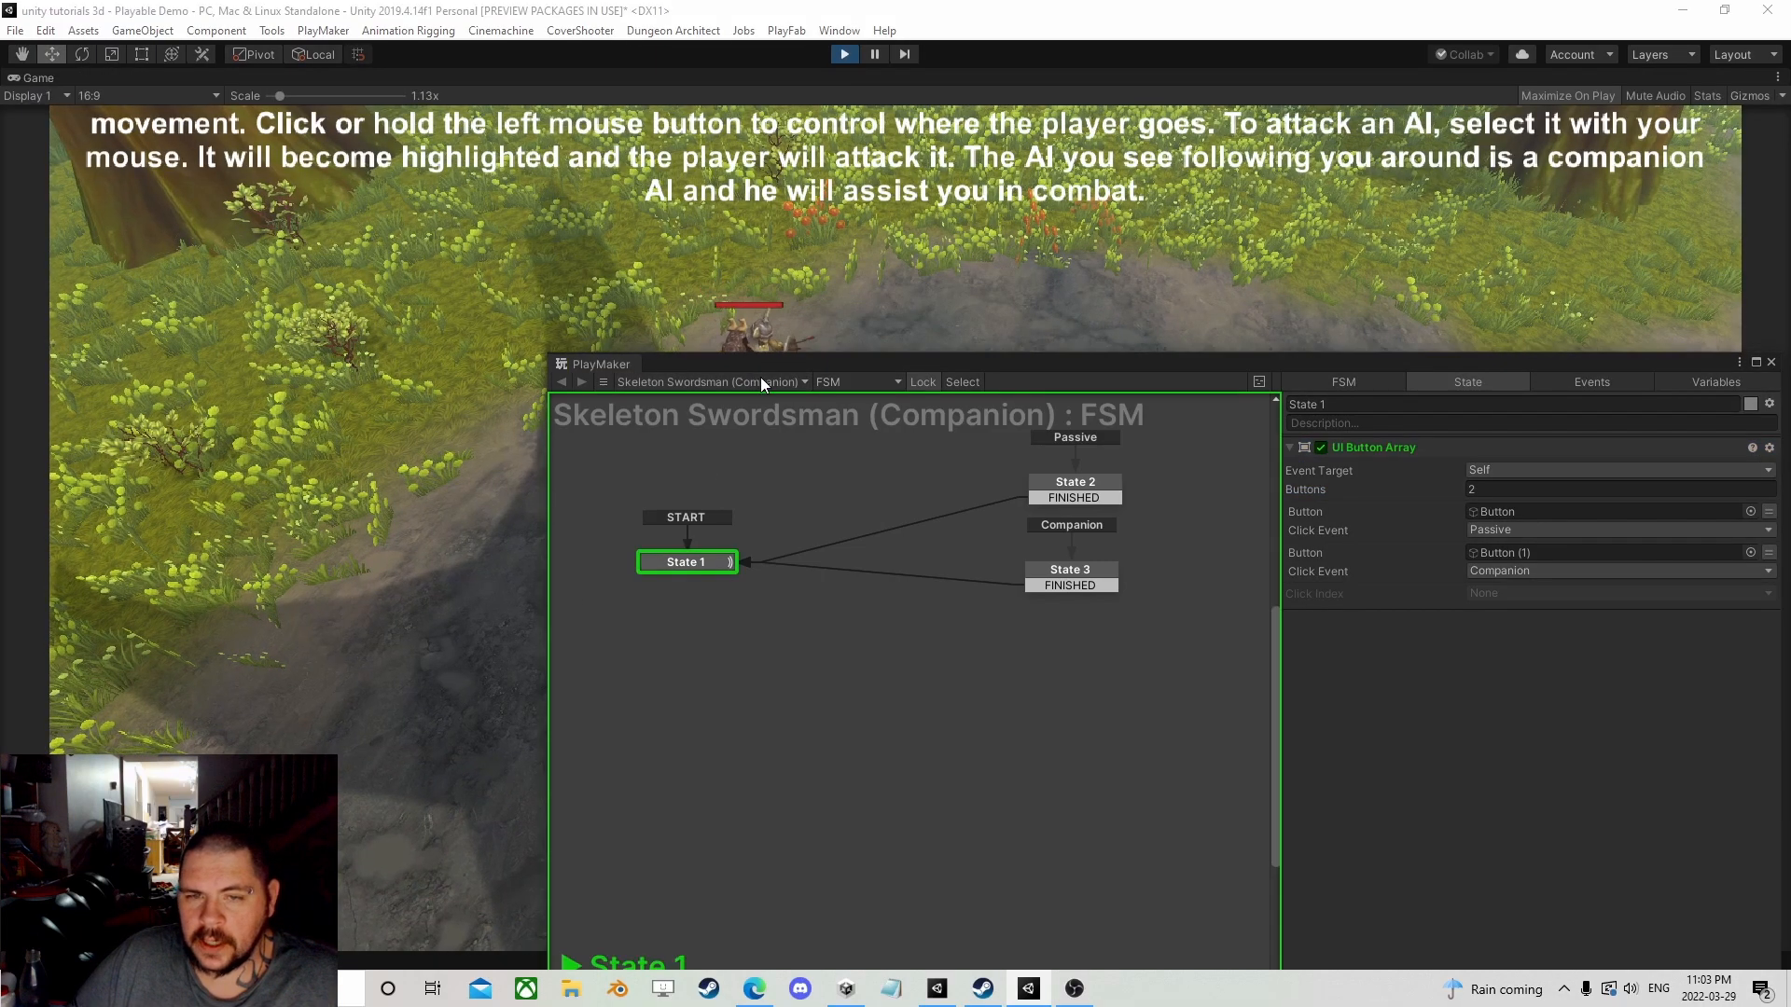
pyautogui.moveTo(751, 367); pyautogui.dragTo(1185, 246)
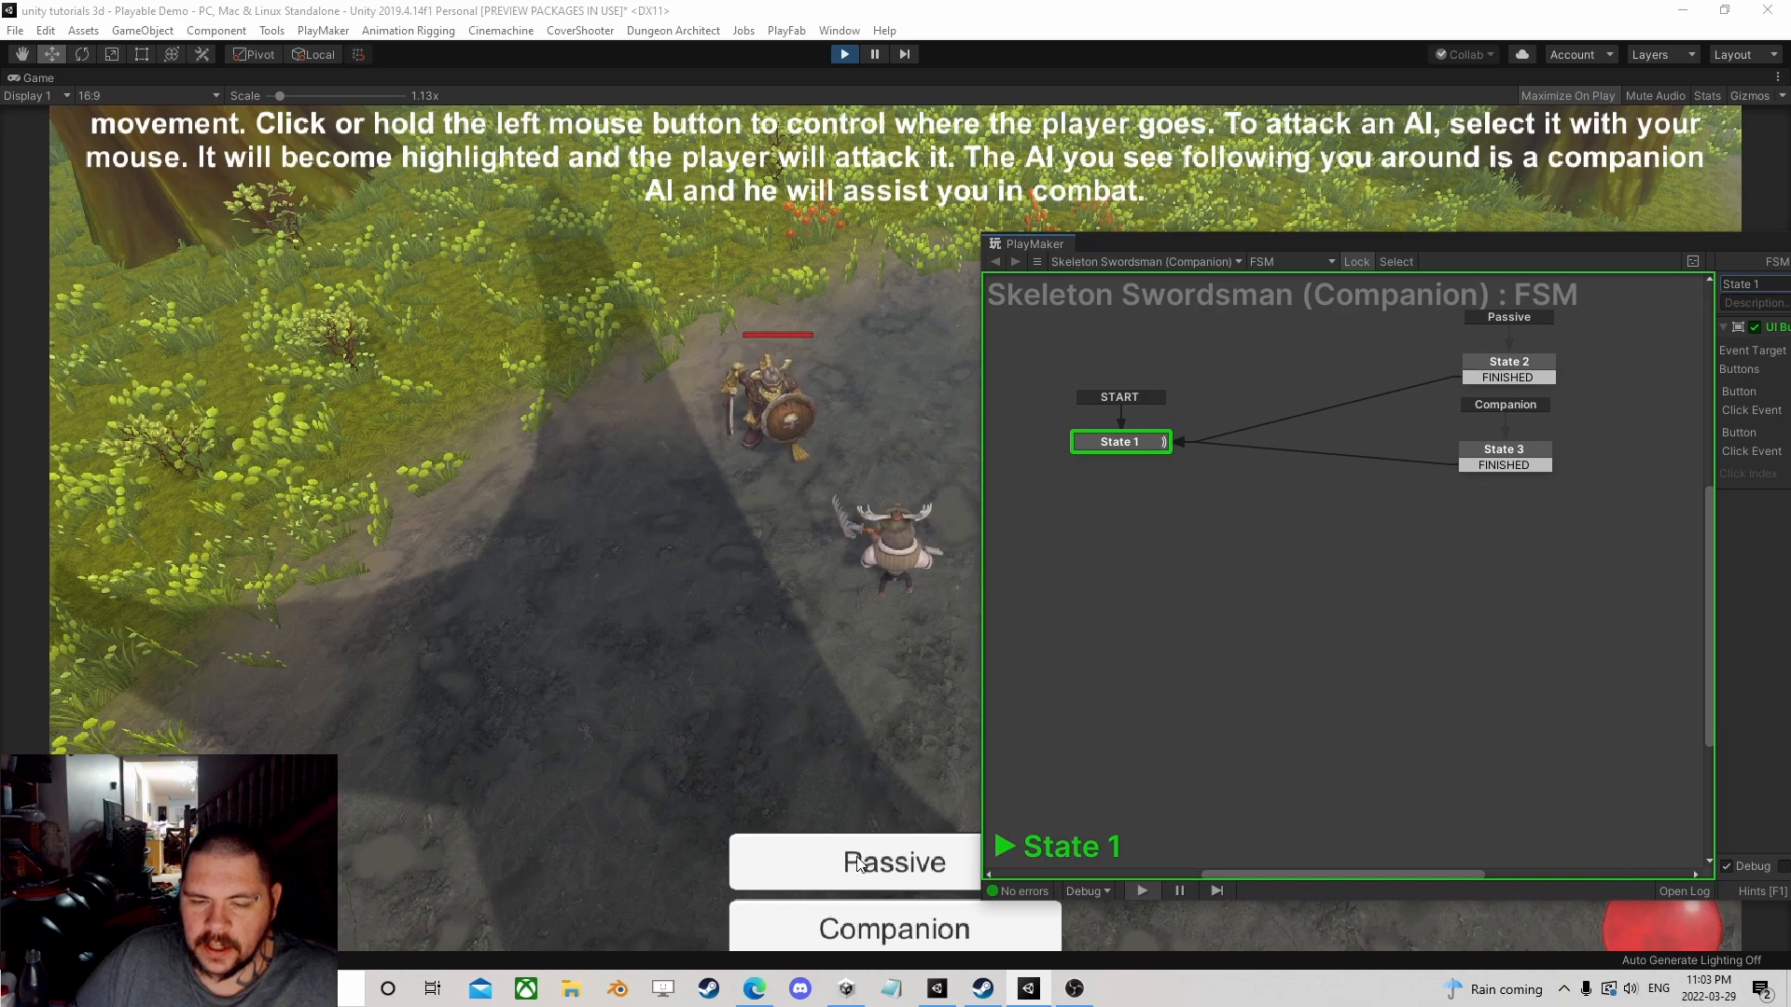
pyautogui.click(868, 762)
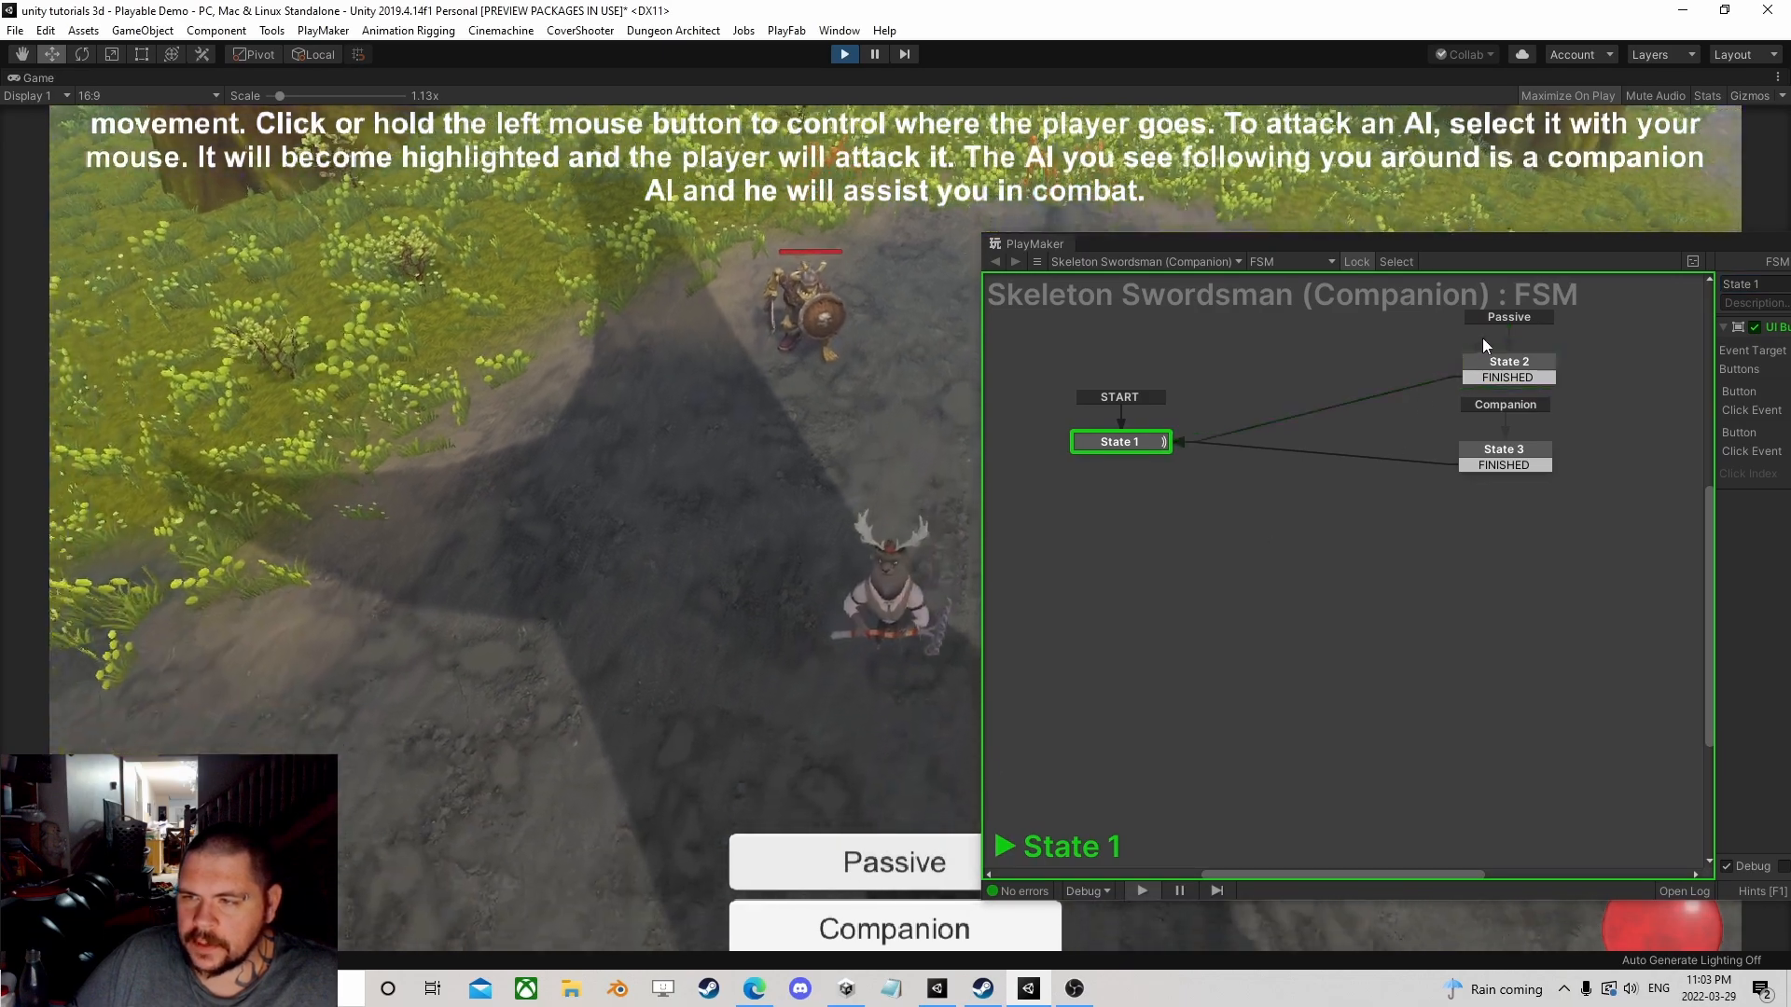
pyautogui.click(680, 468)
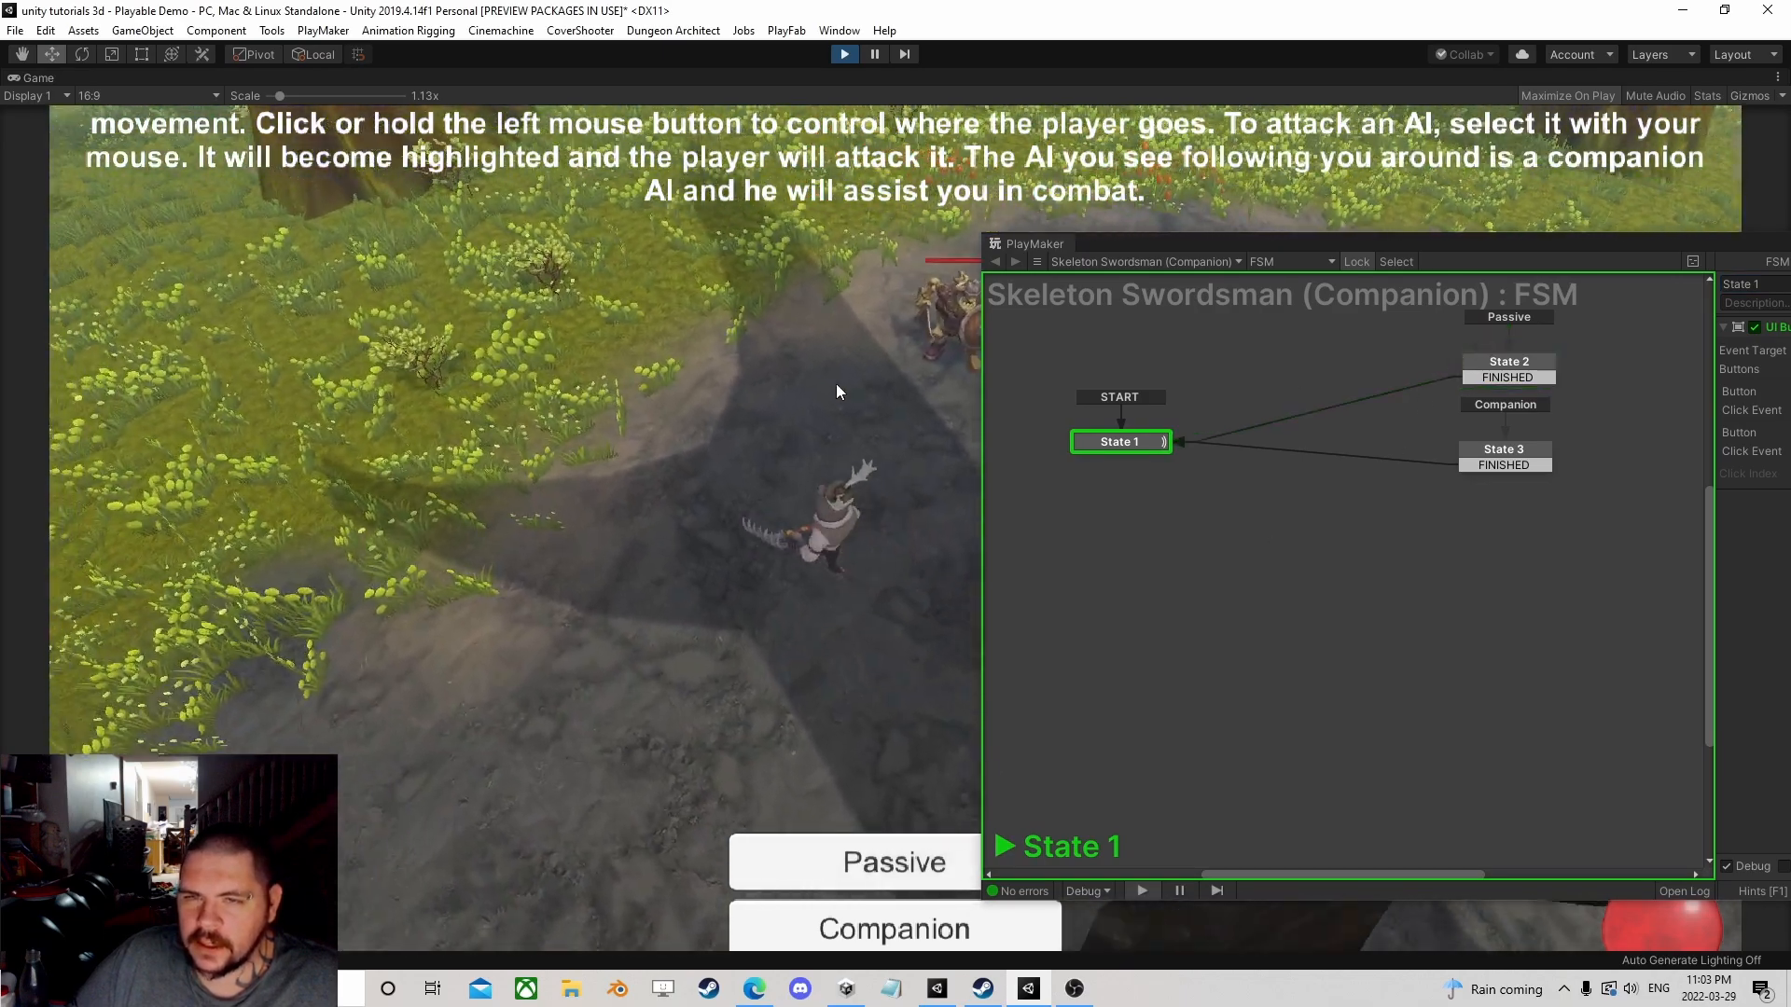
pyautogui.click(633, 594)
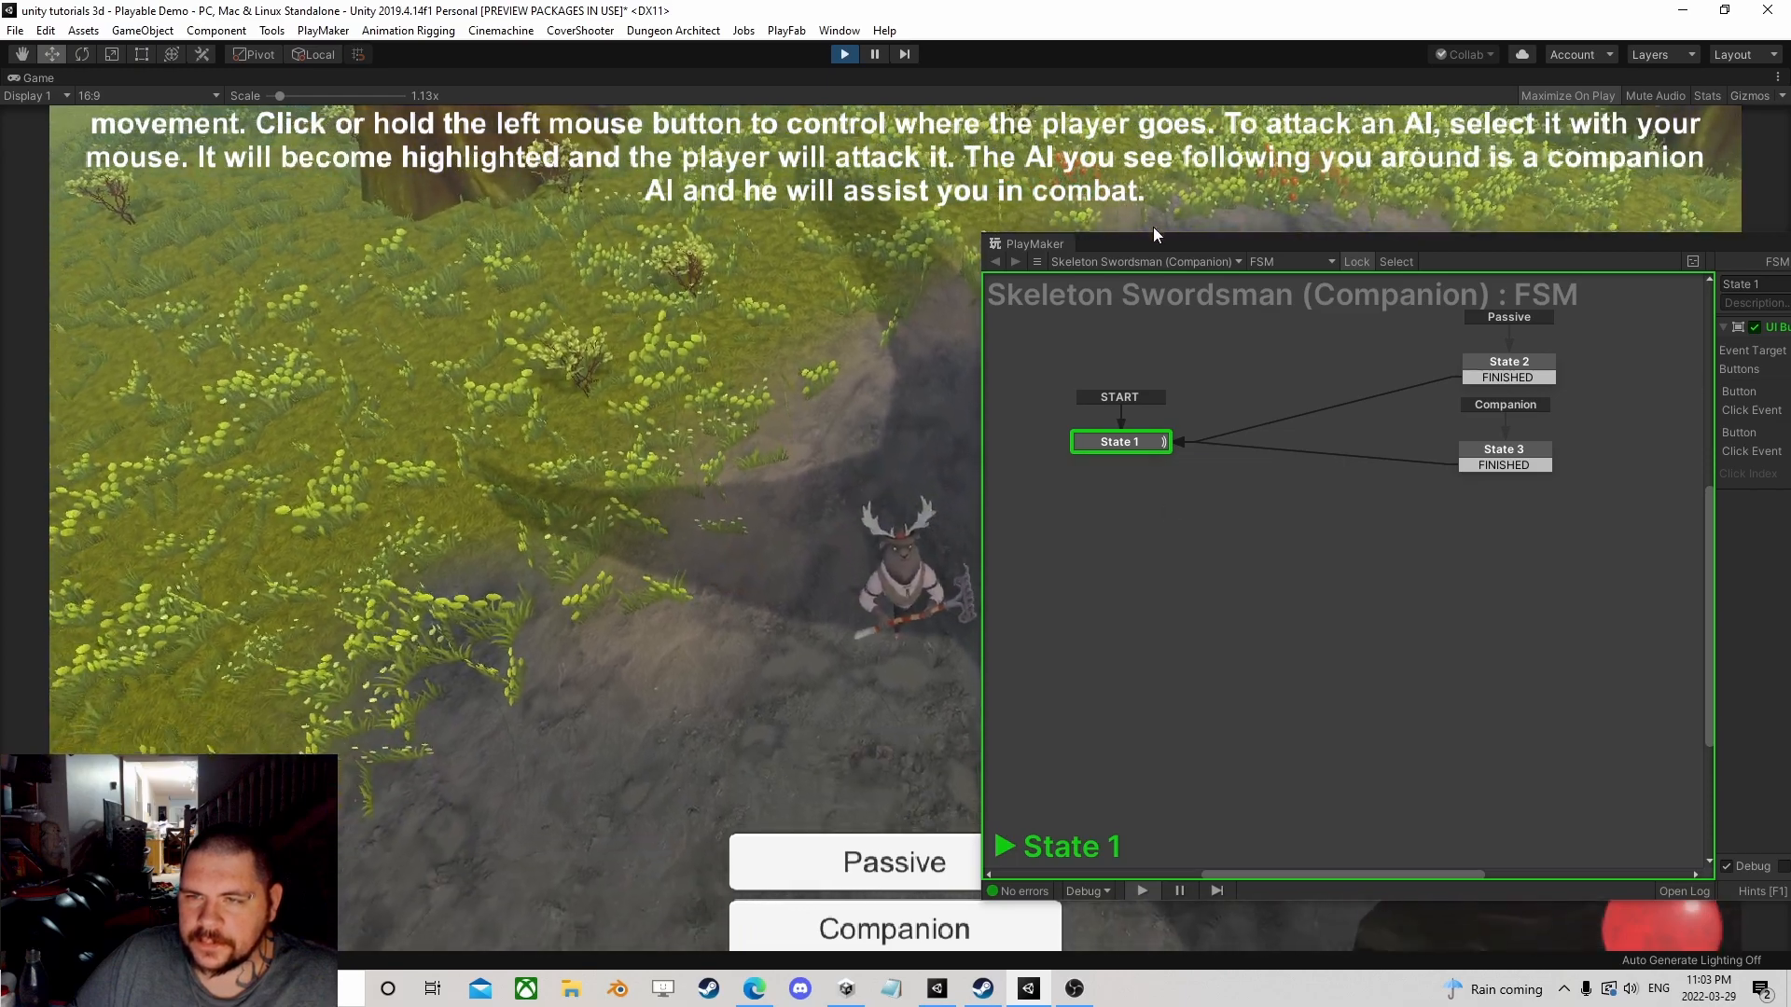
pyautogui.moveTo(1153, 245); pyautogui.dragTo(1454, 153)
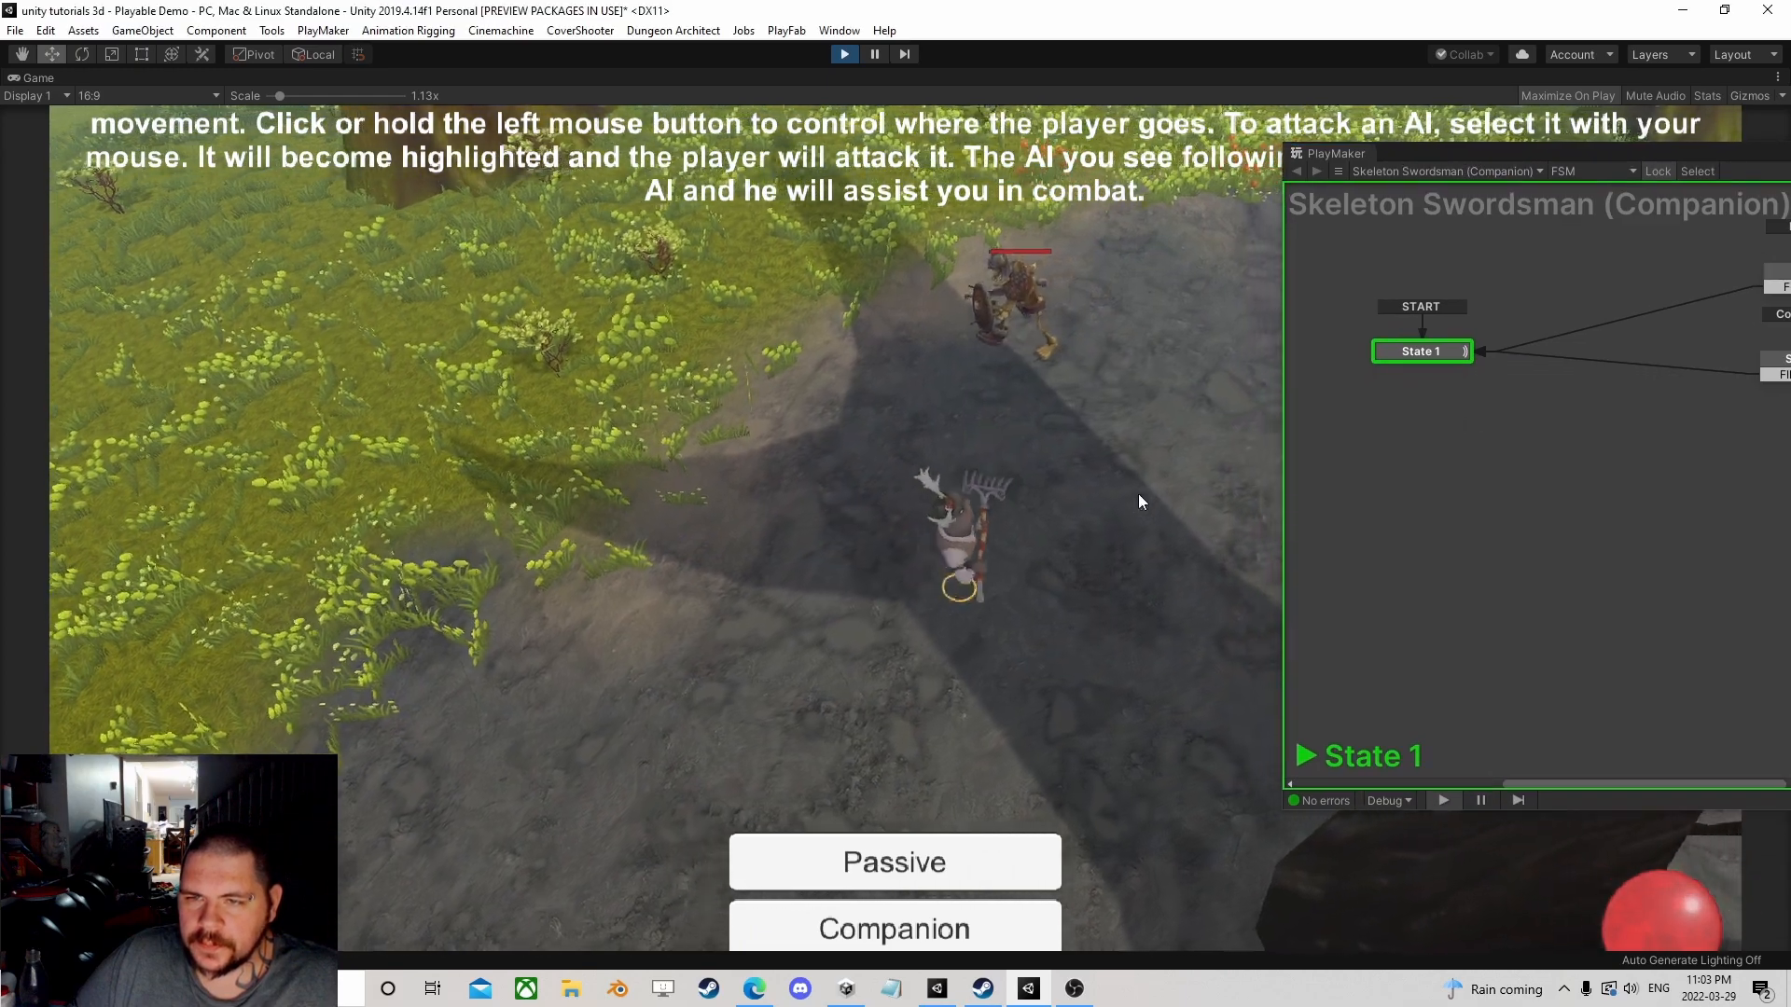
pyautogui.click(1140, 484)
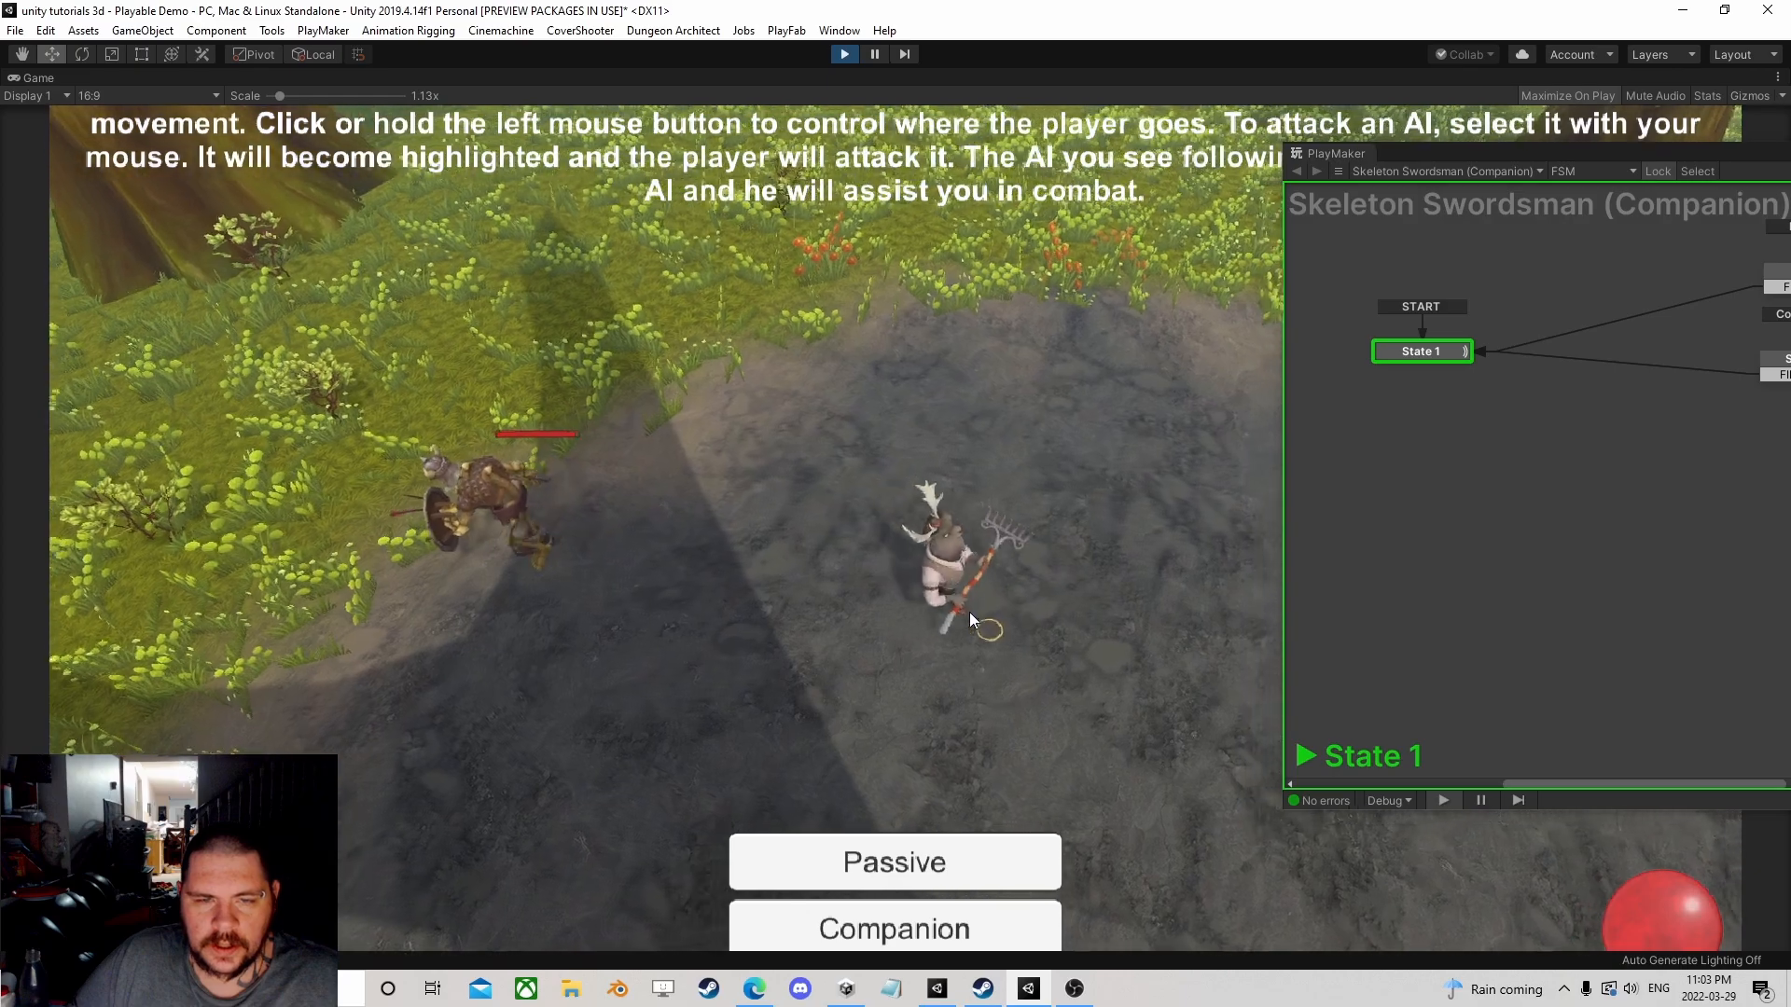
pyautogui.click(808, 681)
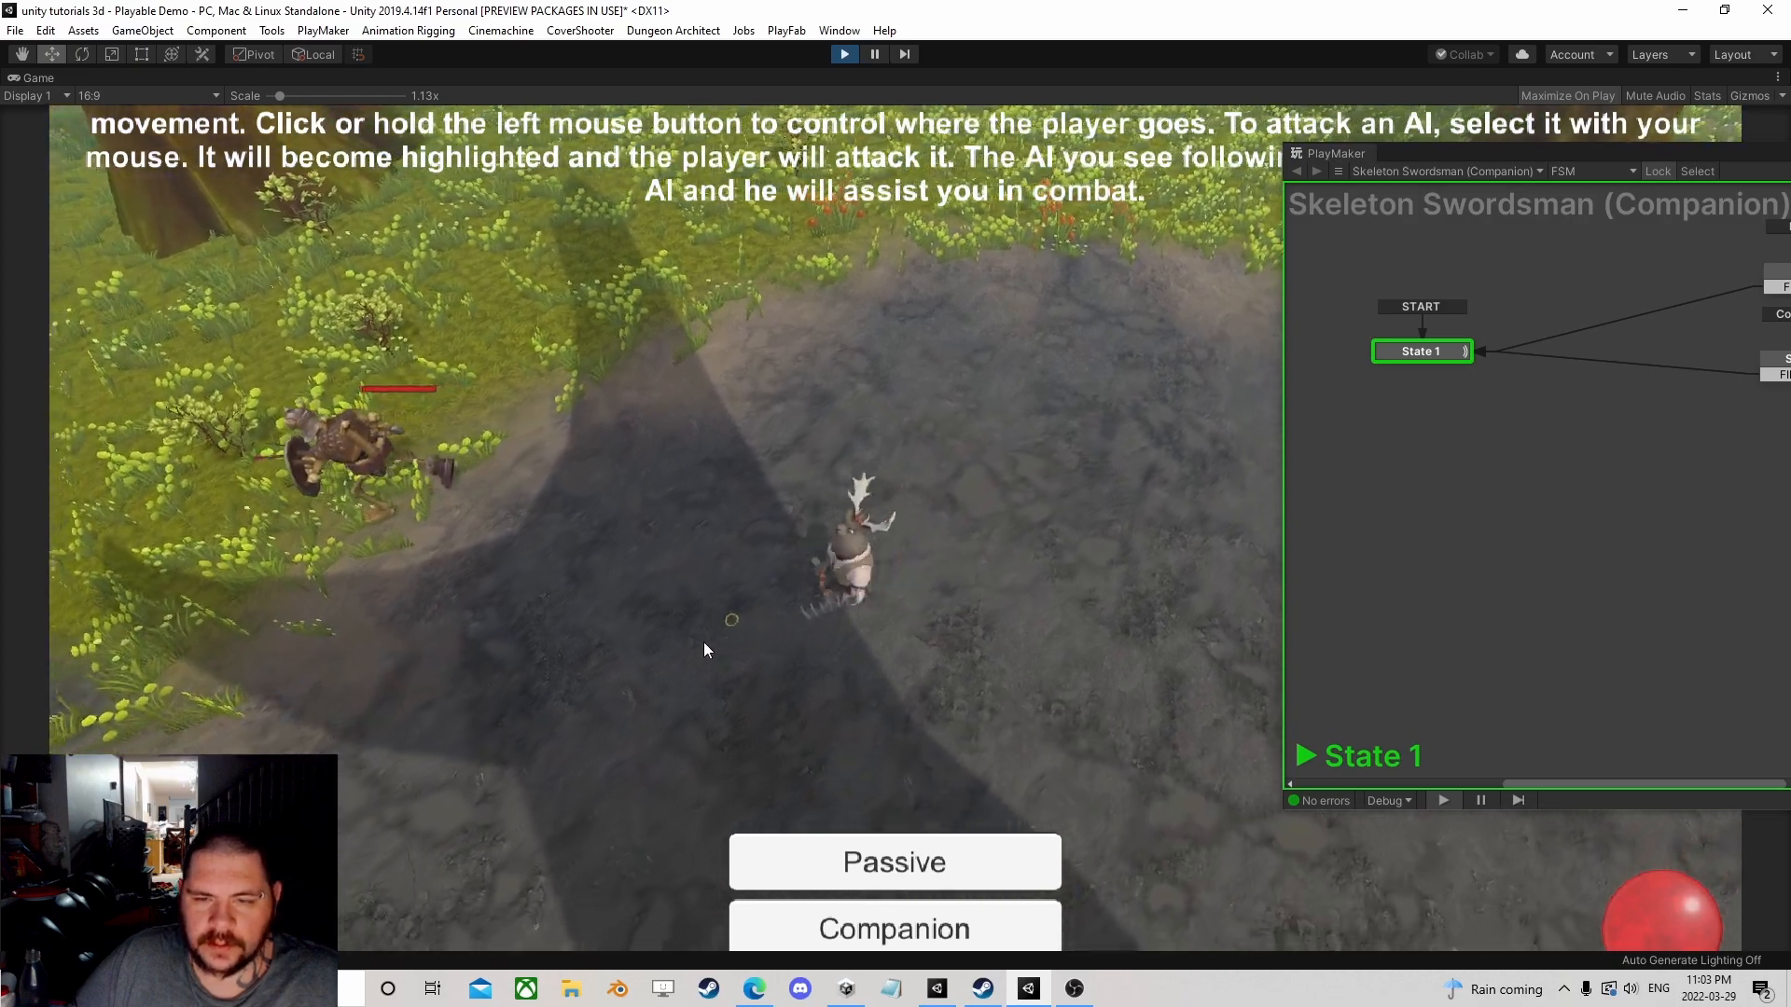
pyautogui.click(762, 389)
pyautogui.click(899, 694)
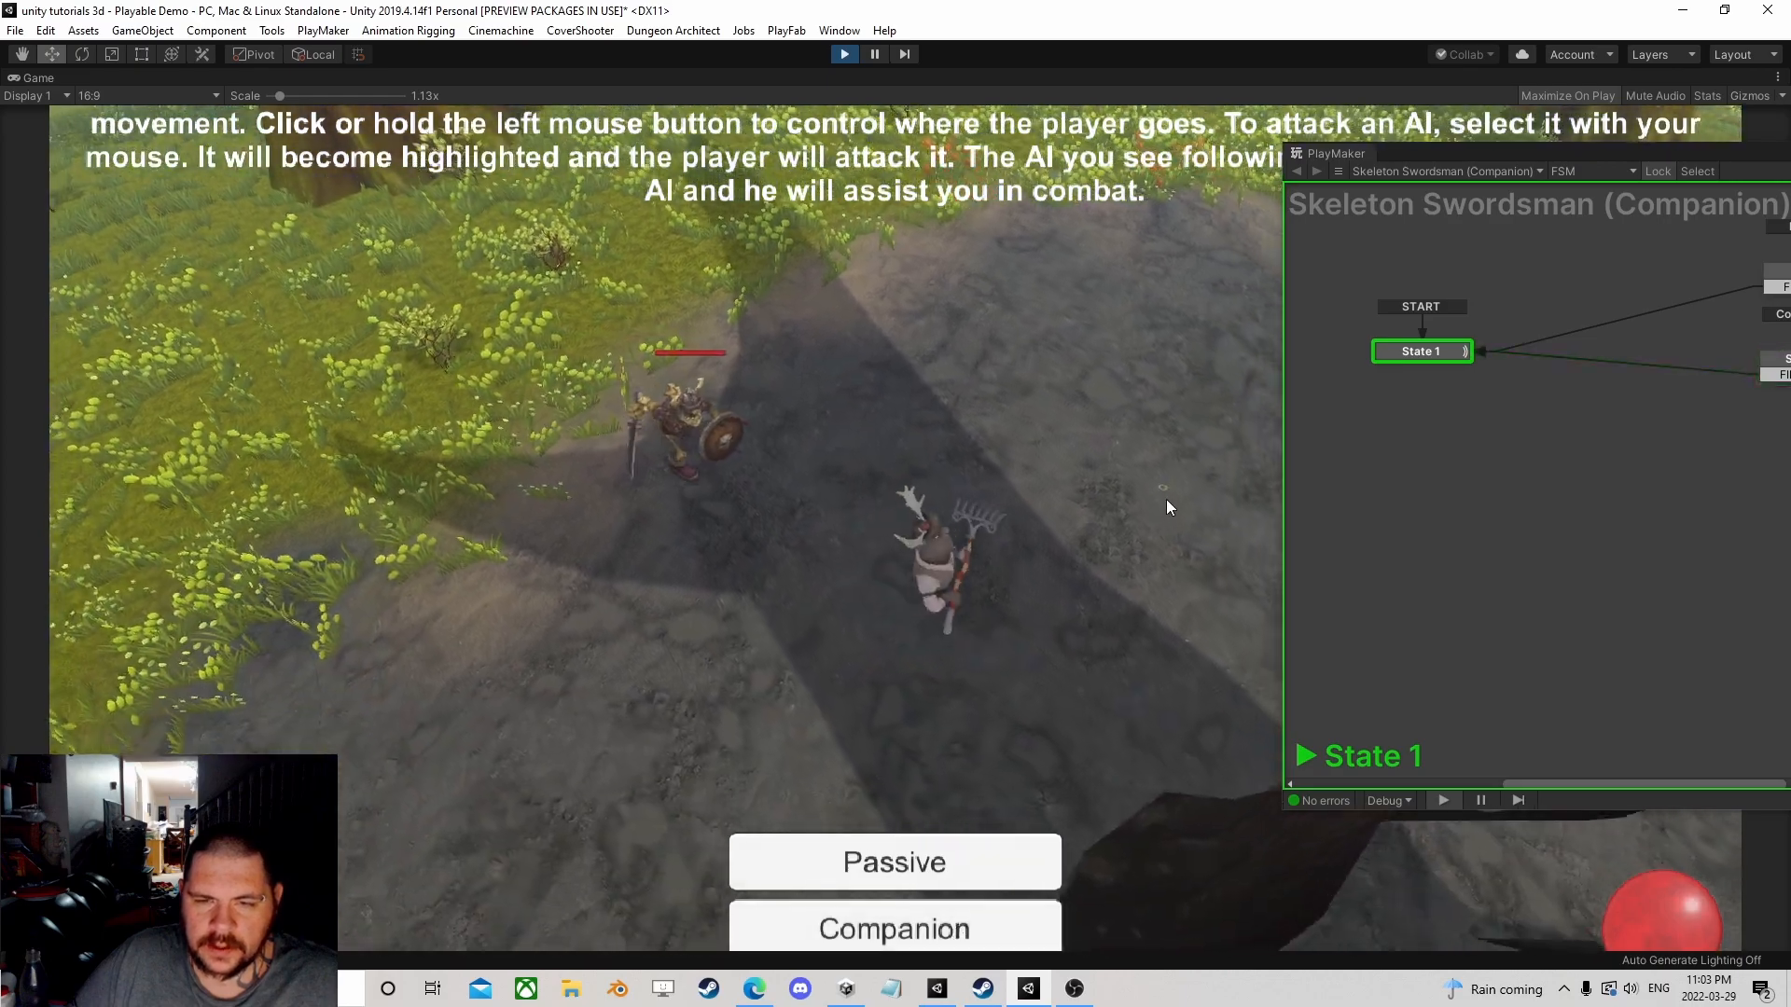
pyautogui.click(1140, 376)
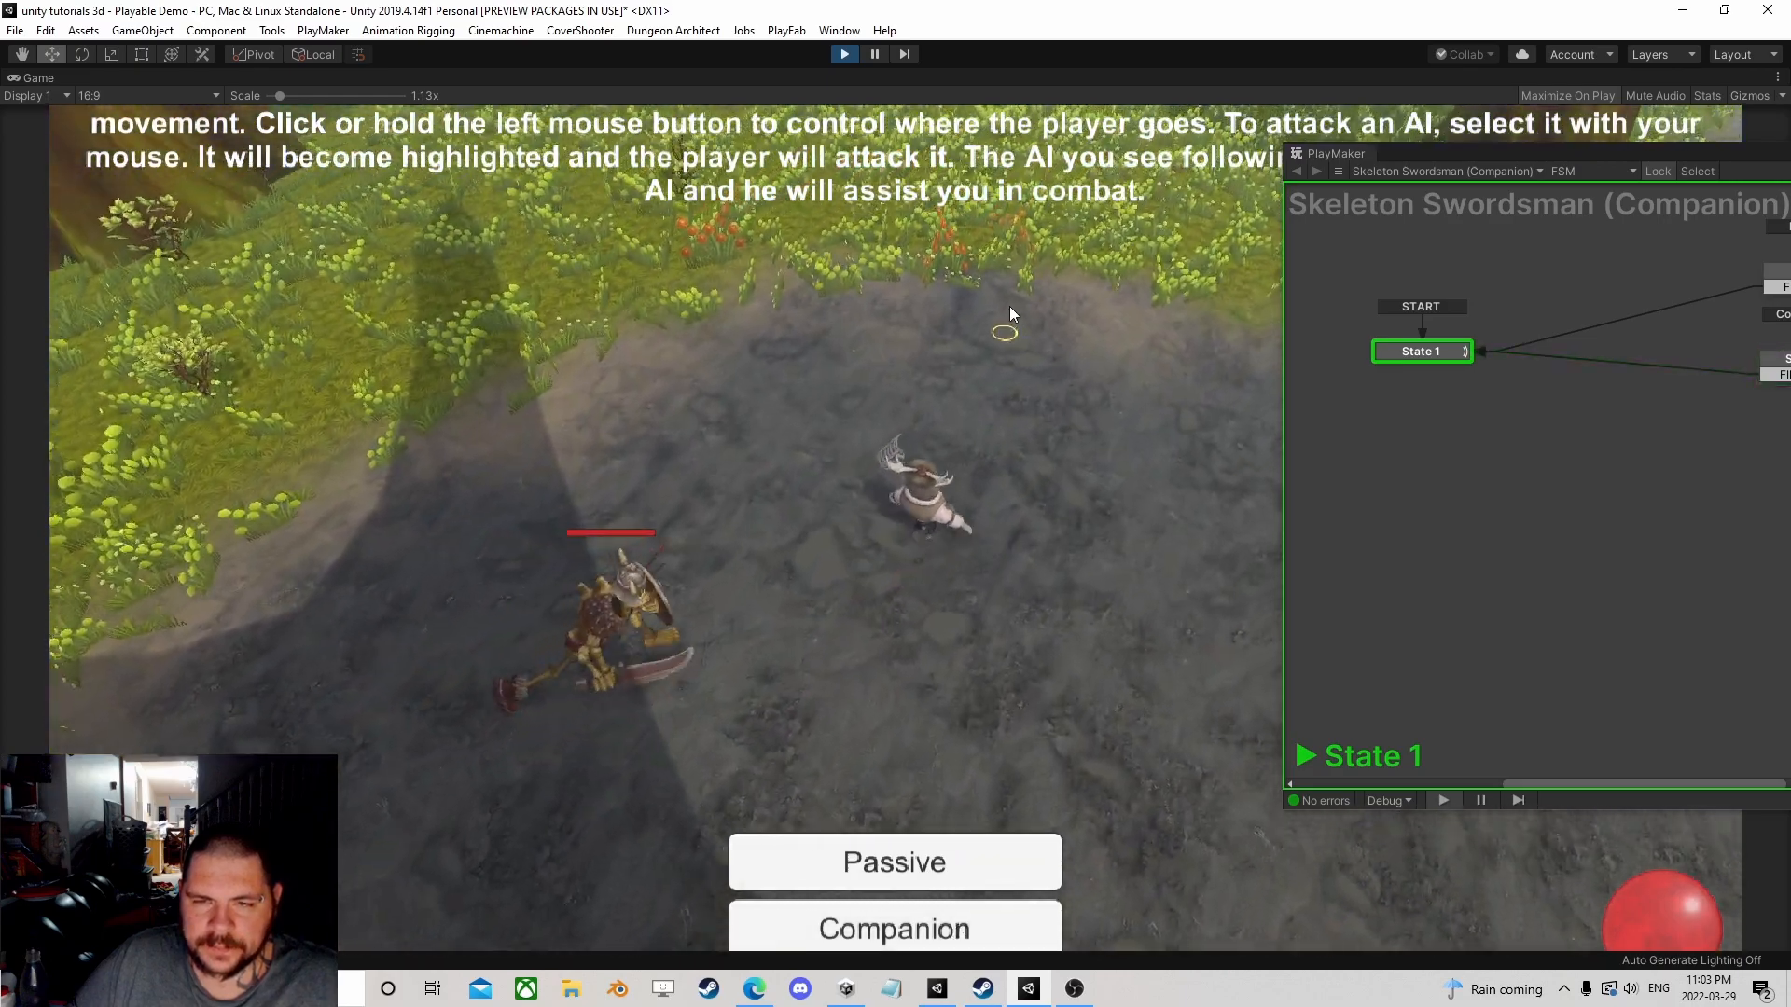
pyautogui.click(924, 284)
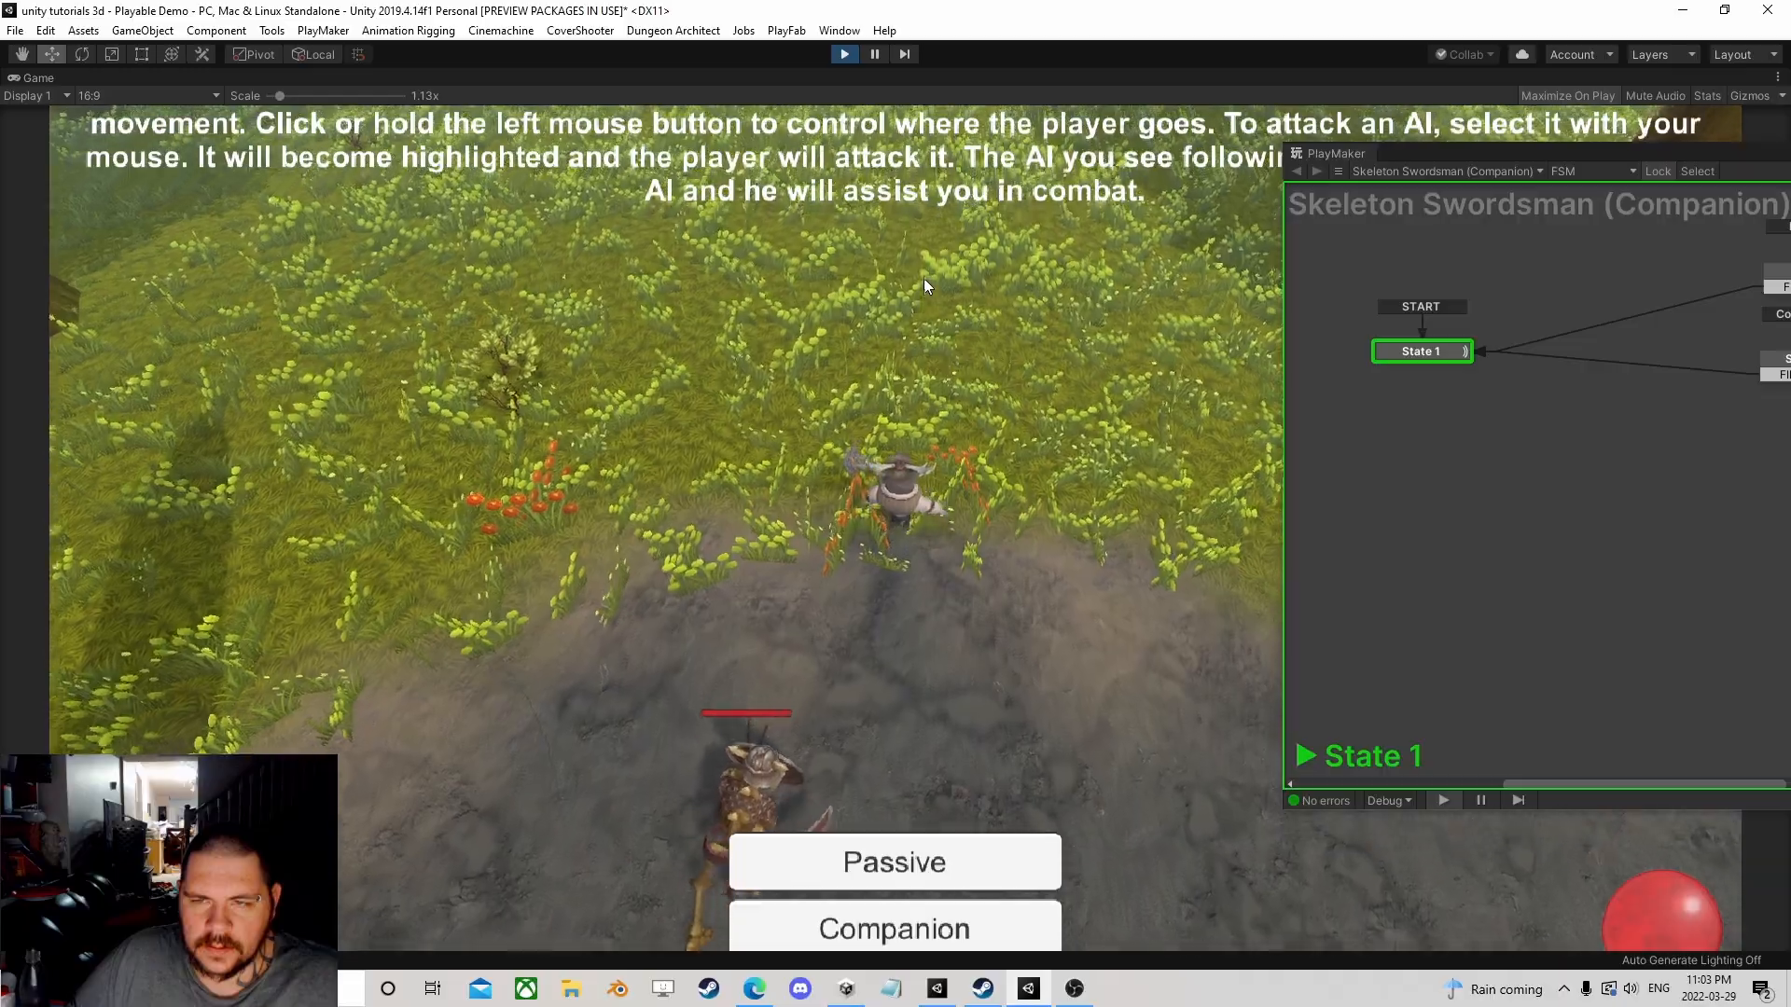
pyautogui.click(751, 271)
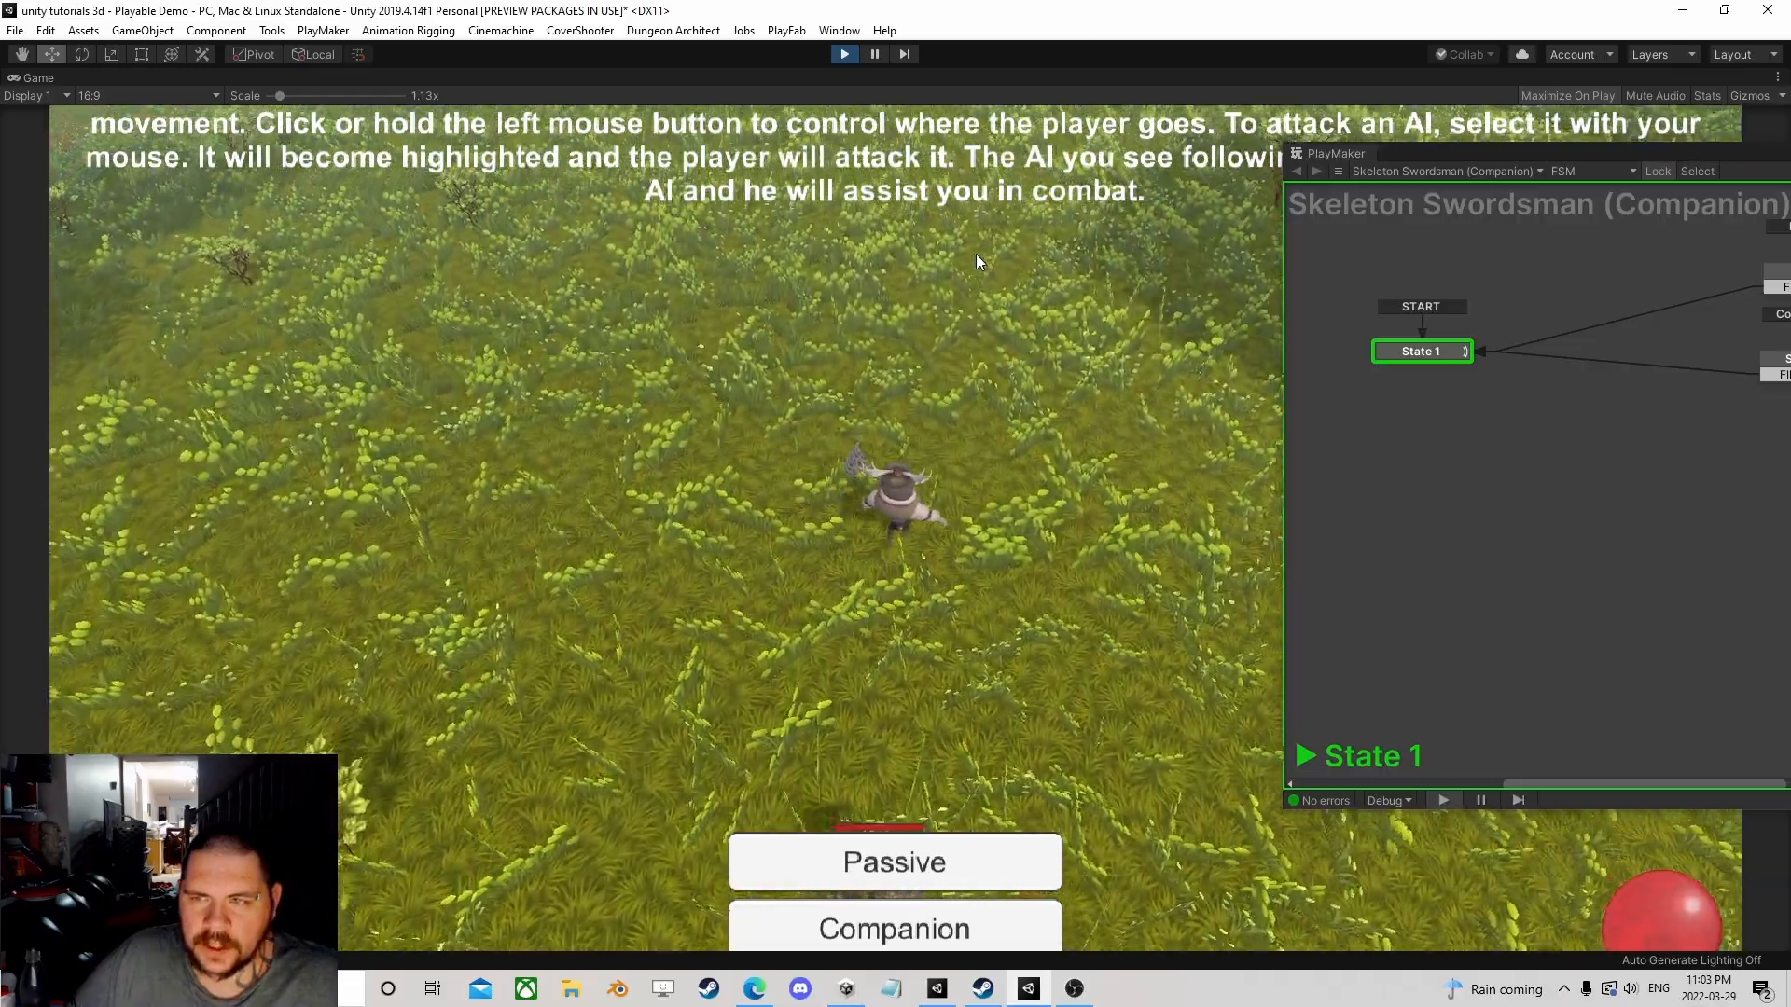
pyautogui.click(1037, 296)
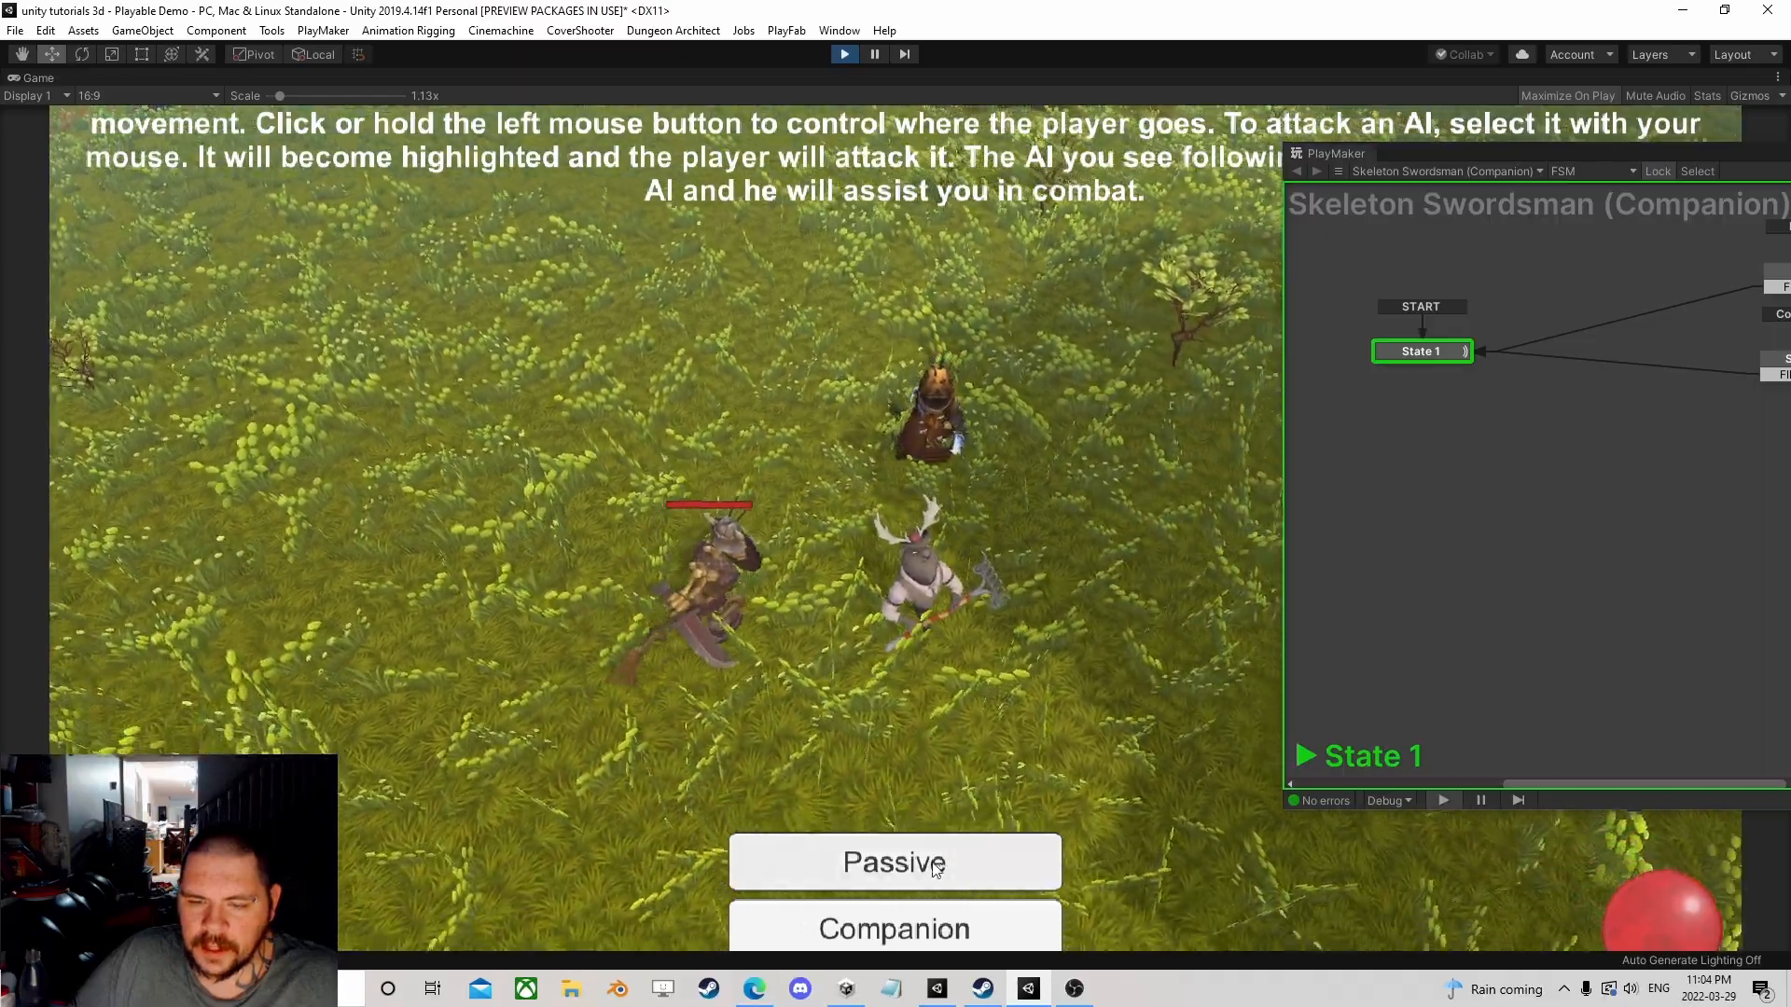
pyautogui.click(979, 783)
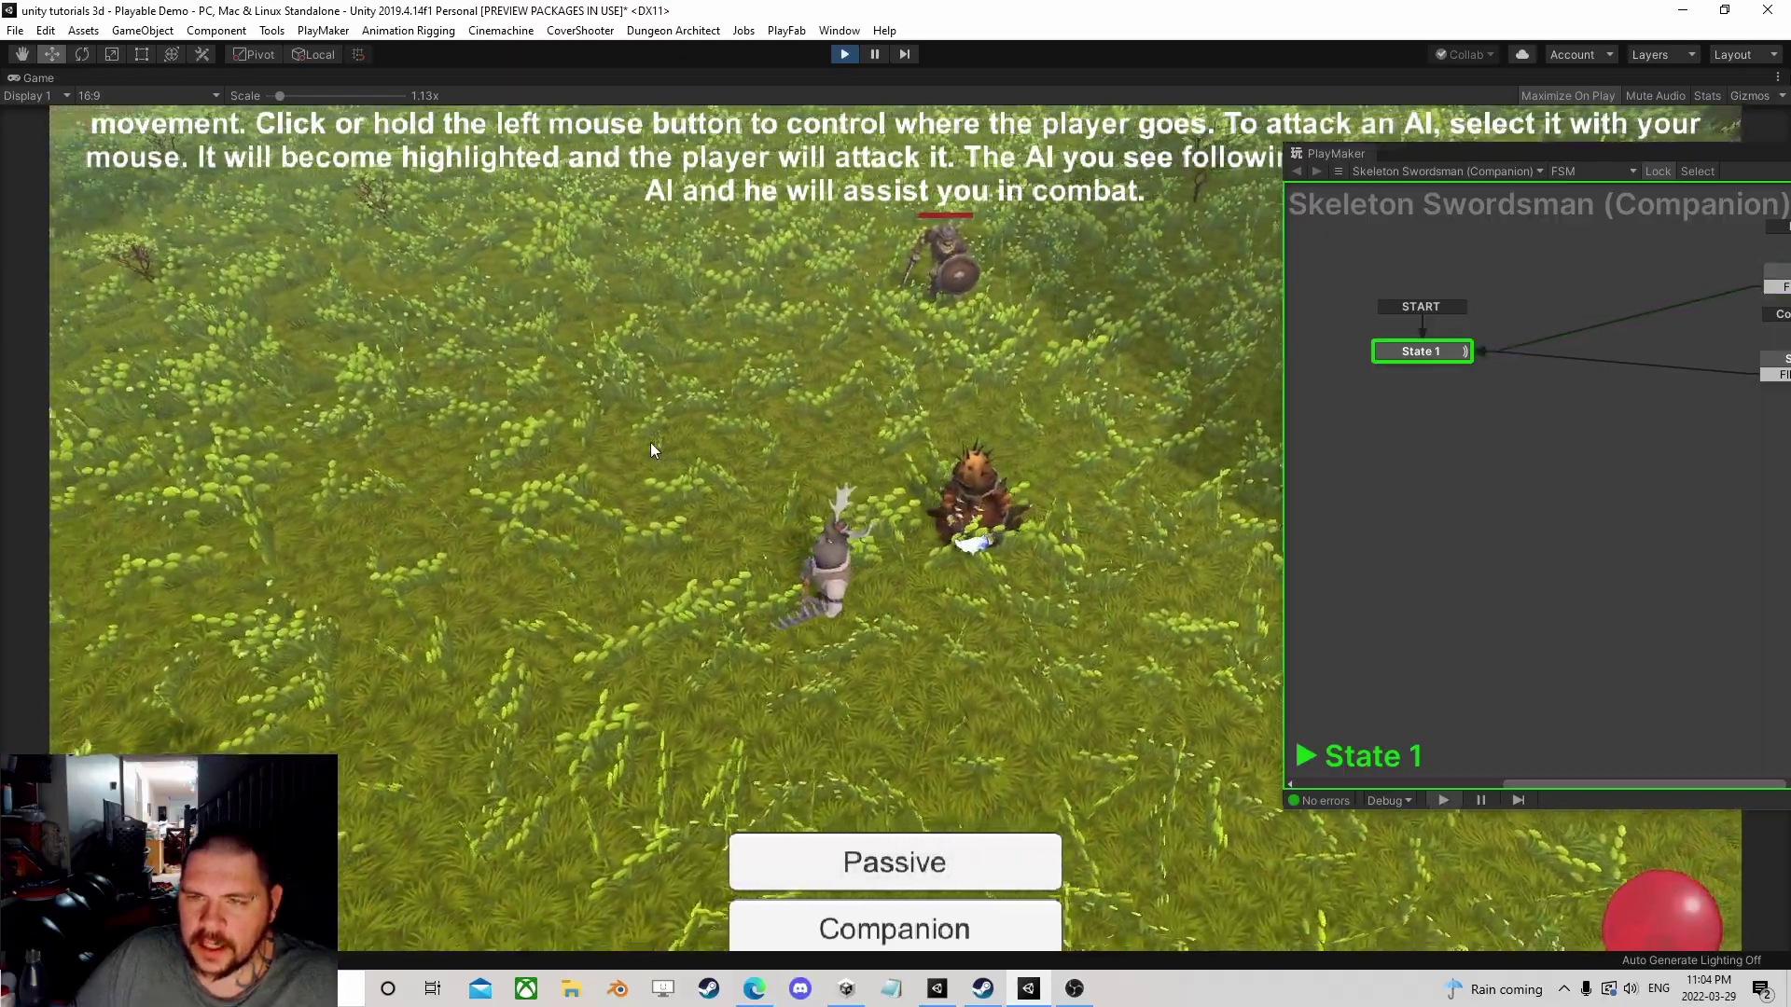
pyautogui.click(701, 434)
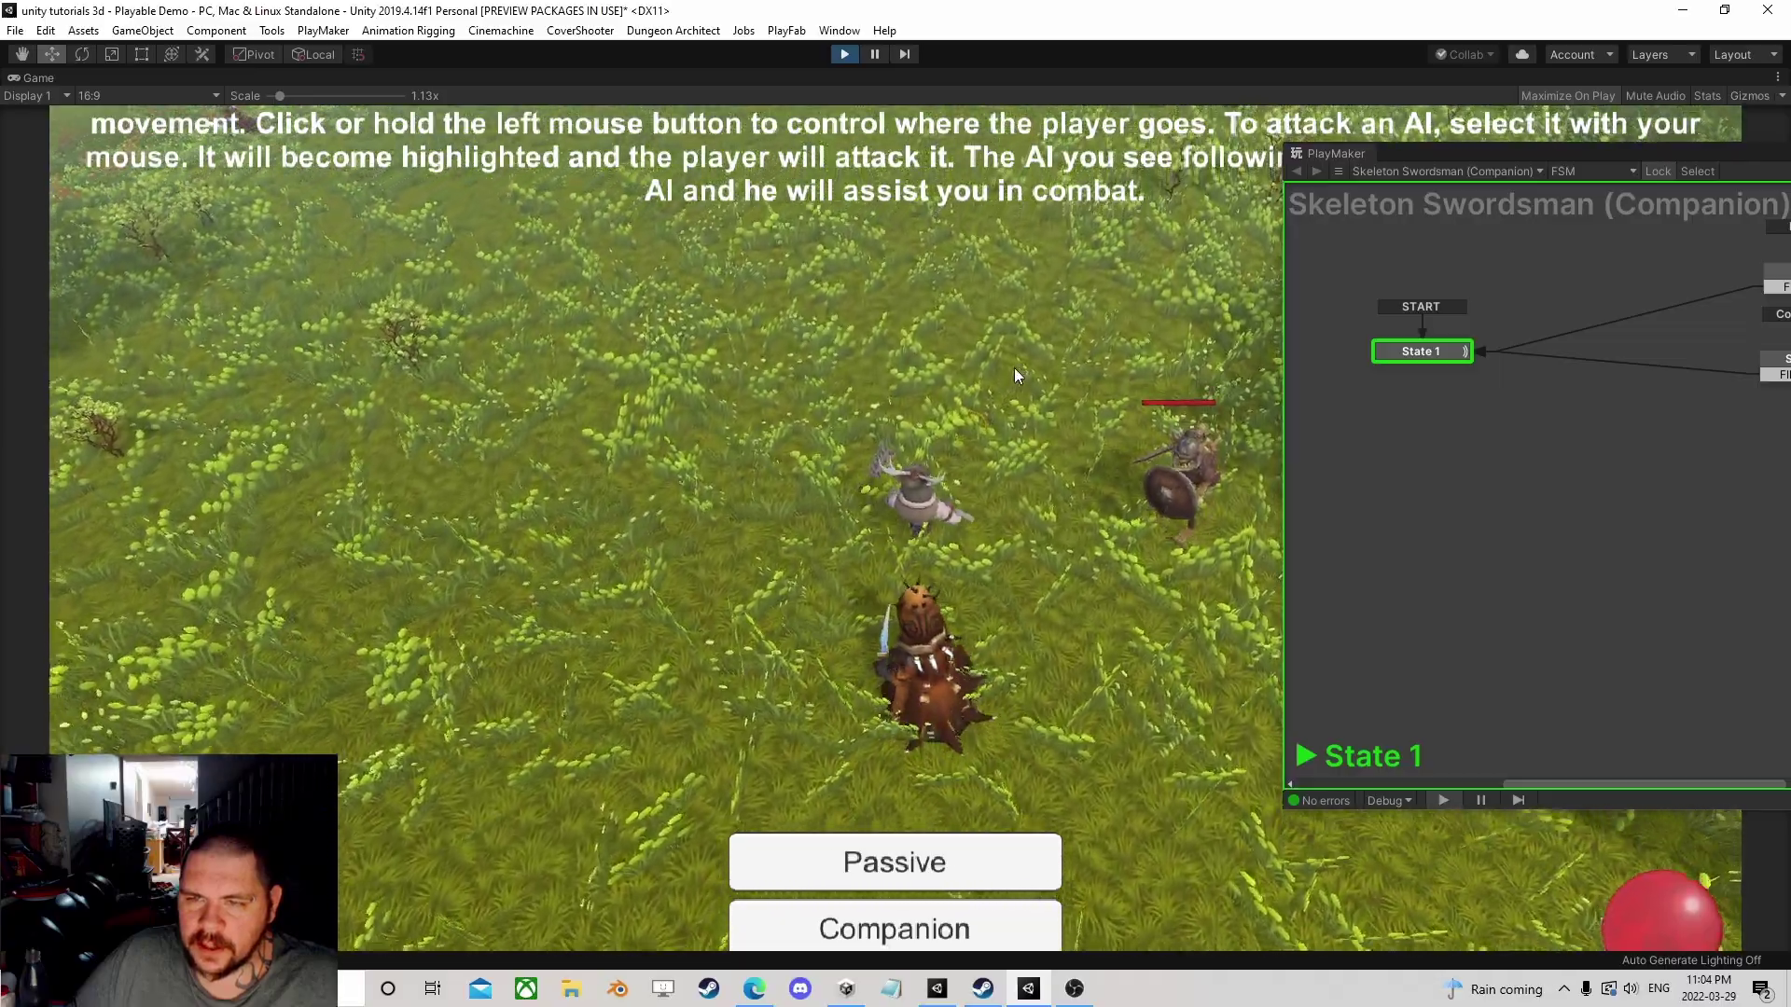
pyautogui.click(1015, 368)
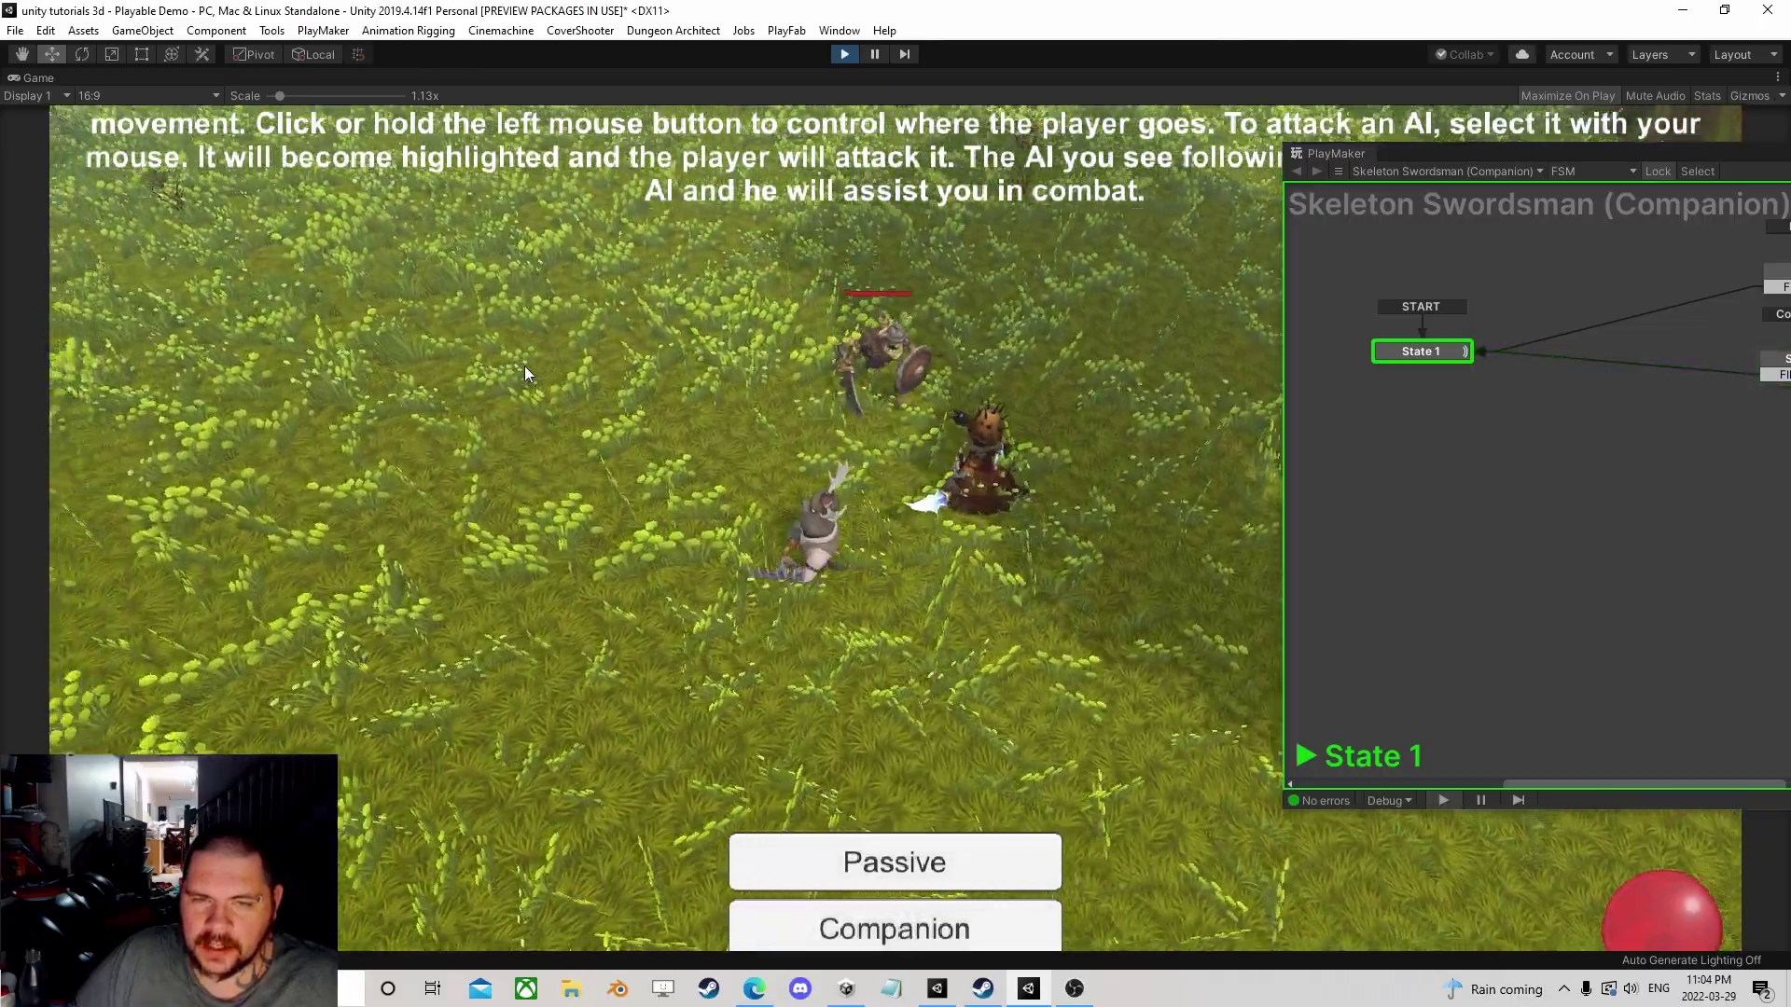
pyautogui.click(525, 365)
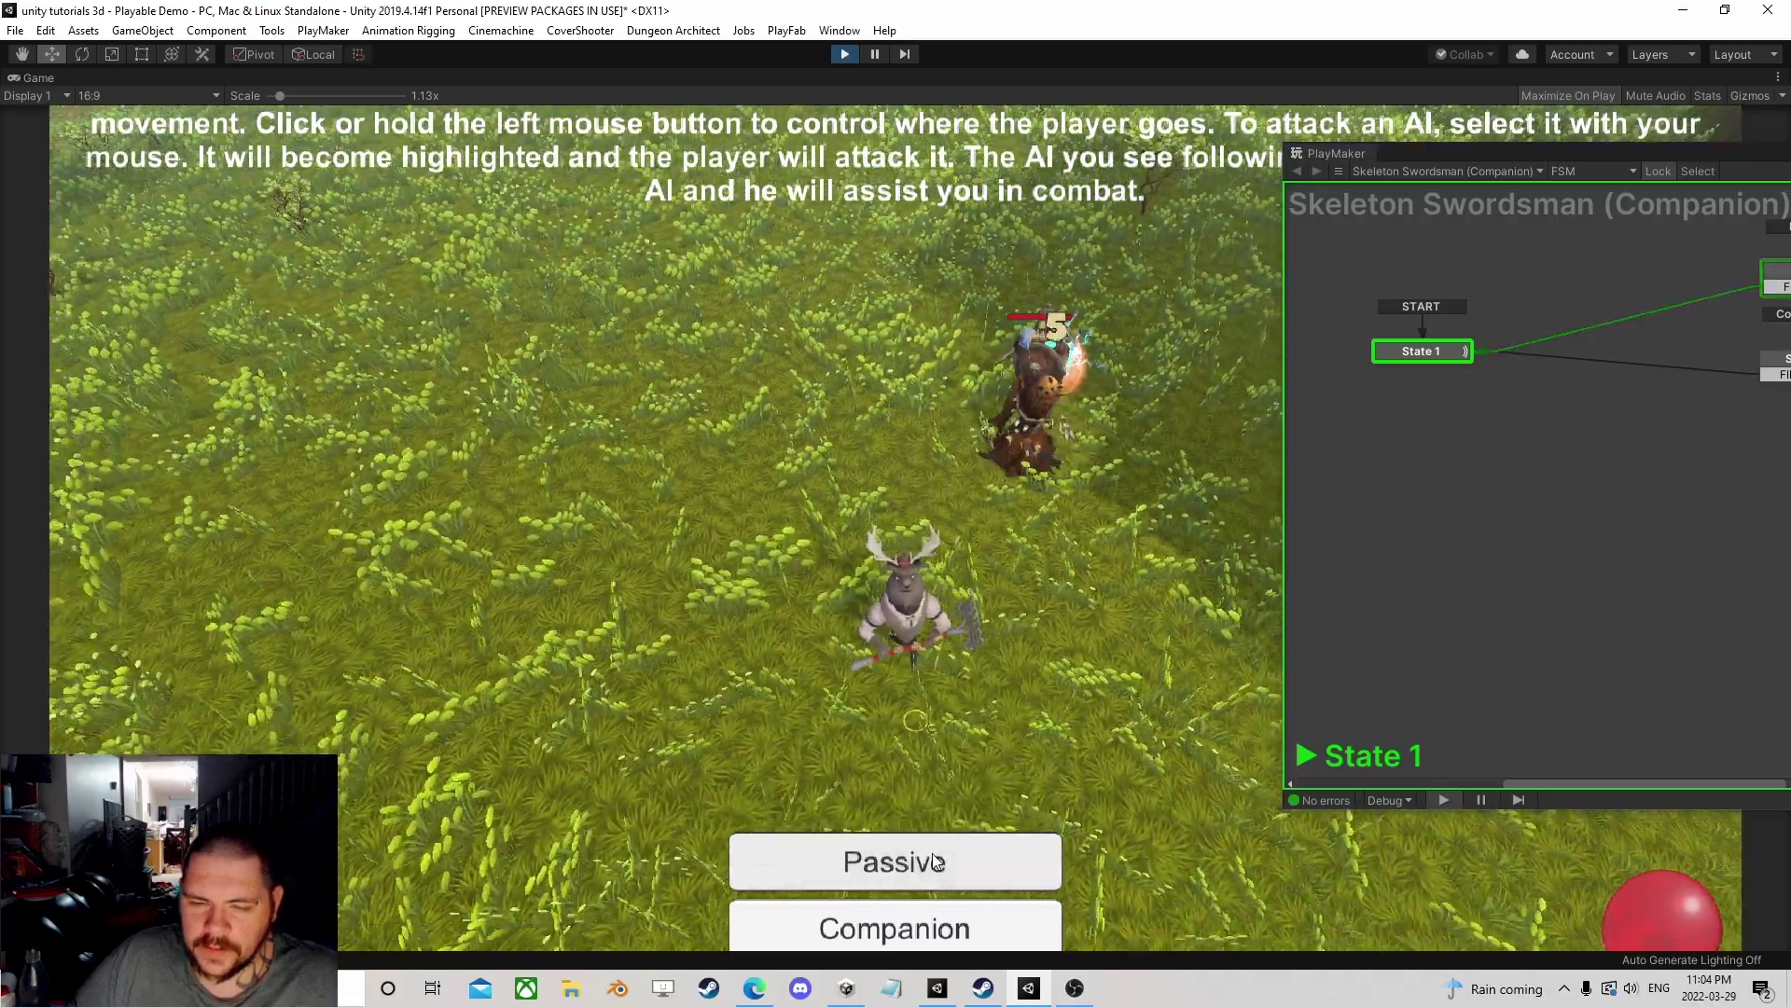
# Step: Switch the companion to Passive and then back to Companion with the UI buttons
pyautogui.click(932, 853)
pyautogui.click(778, 537)
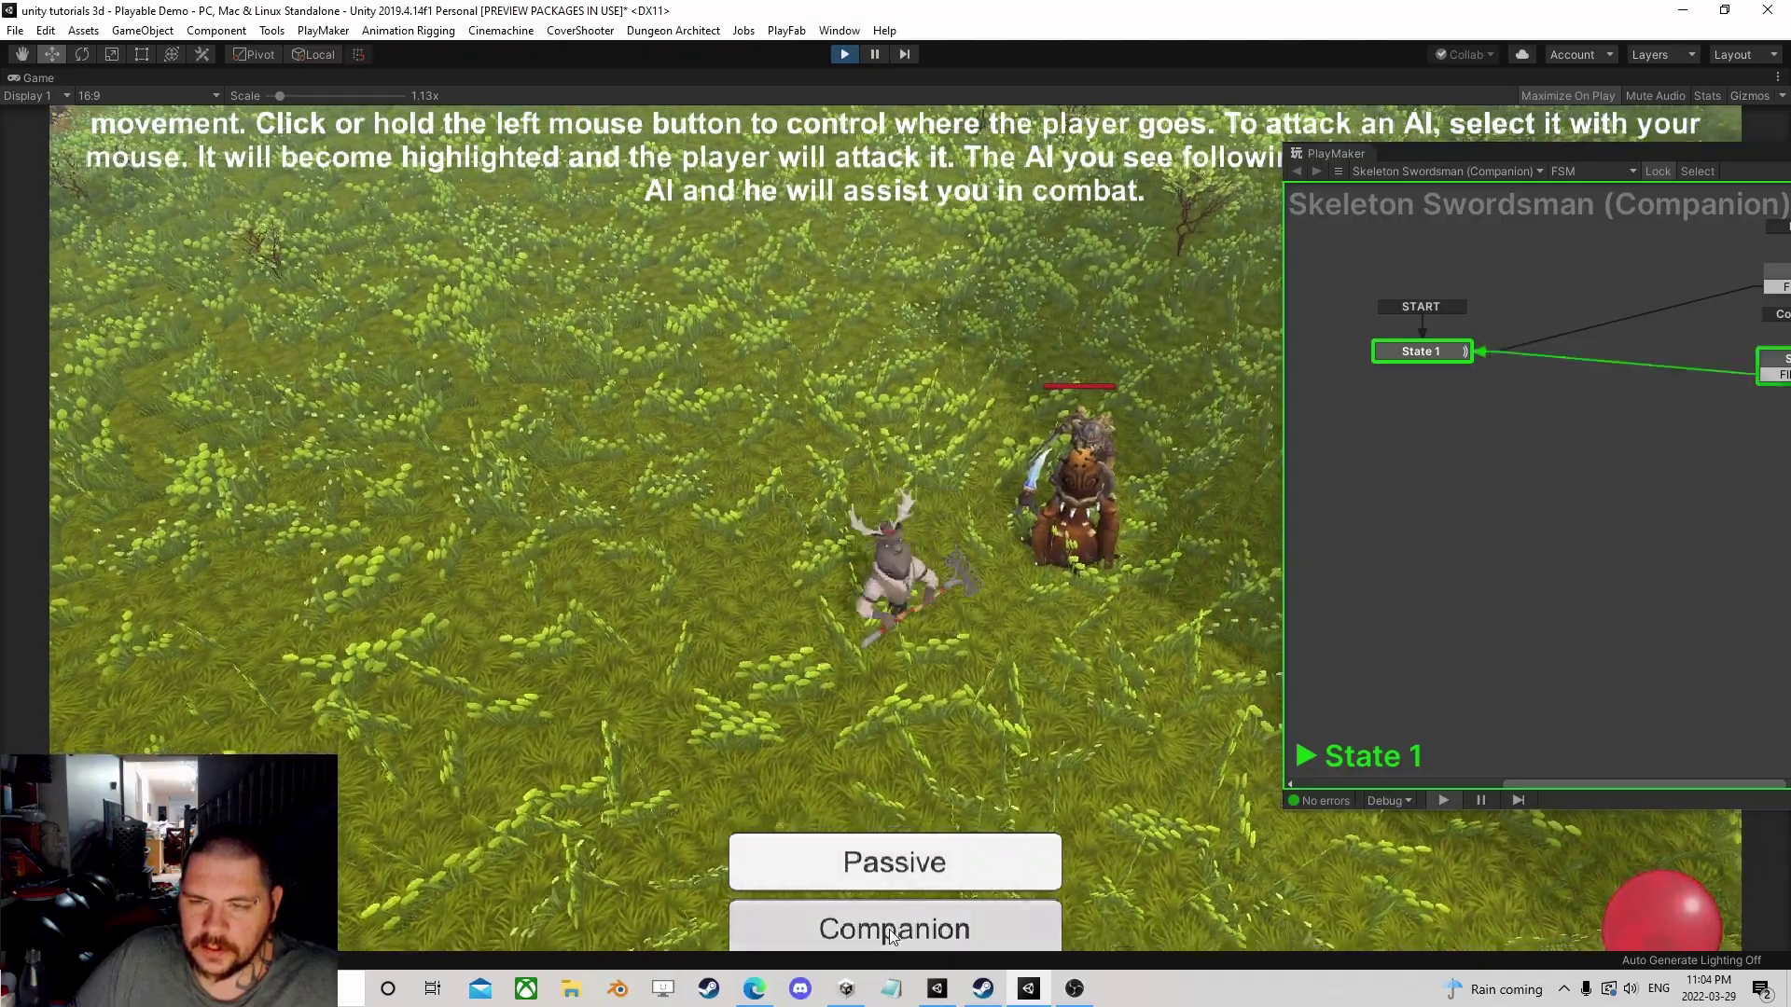
pyautogui.click(889, 930)
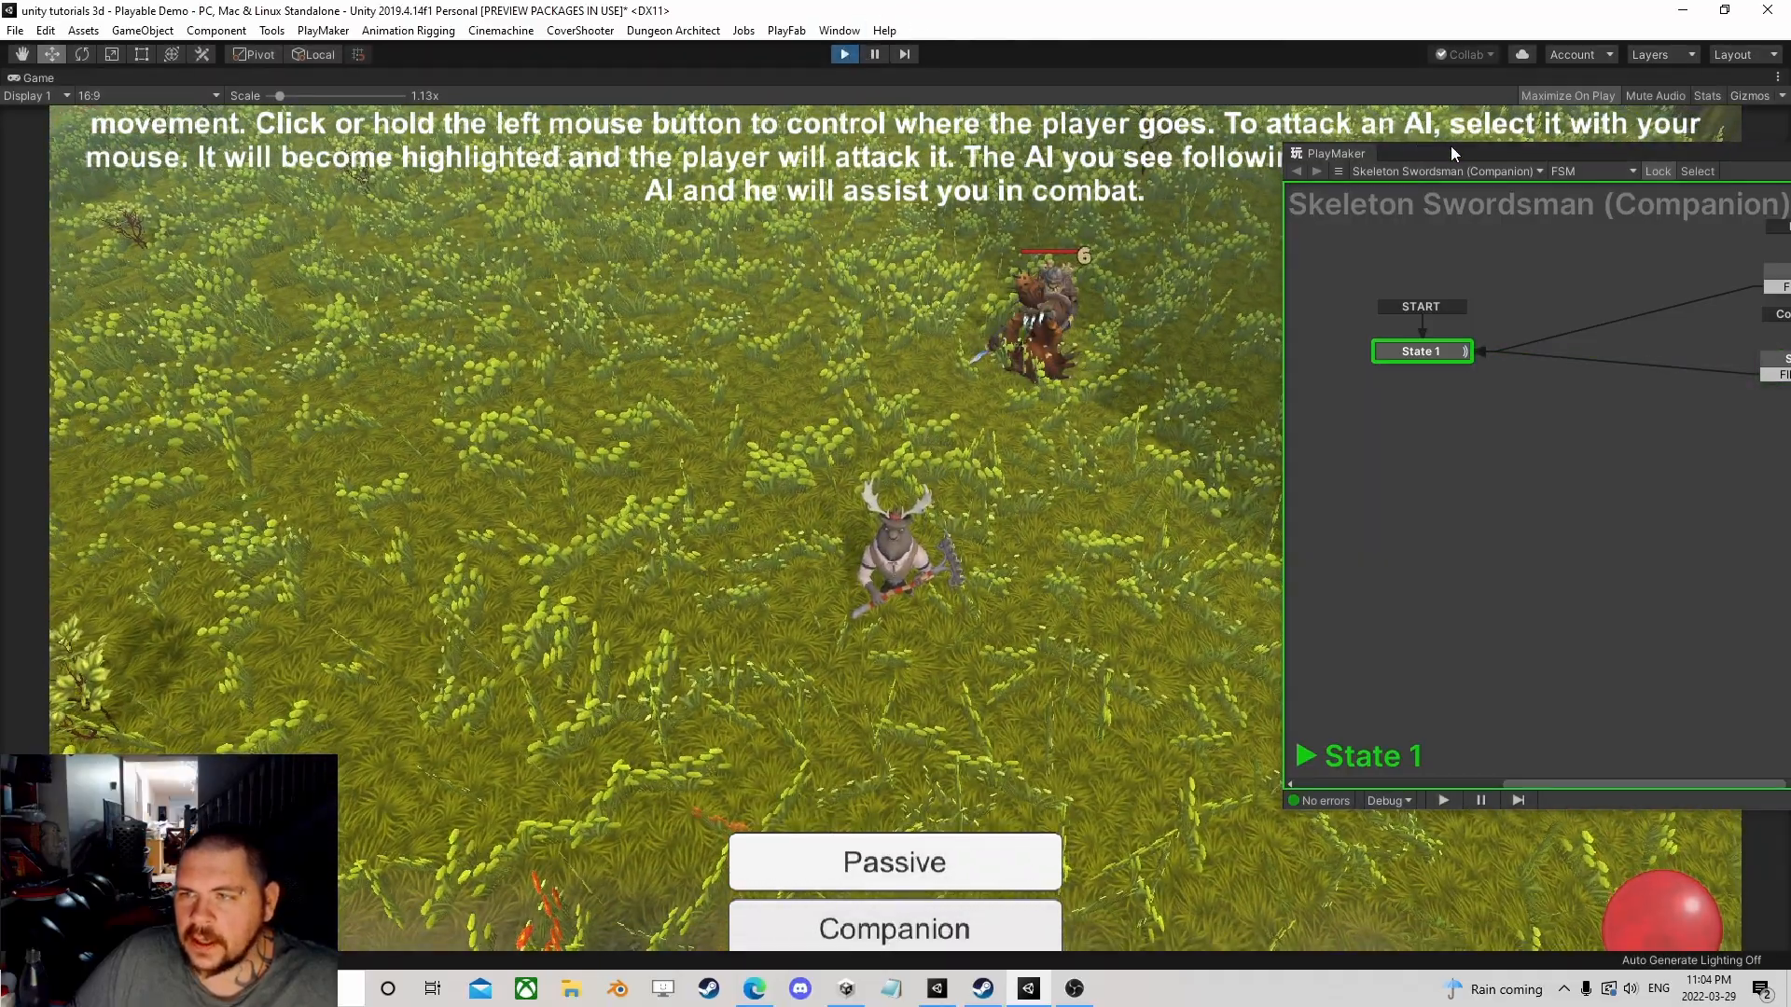
# Step: Stop play mode and make State 2's Behaviour use a new variable named 'some behaviour'
pyautogui.hotkey('ctrl', 'p')
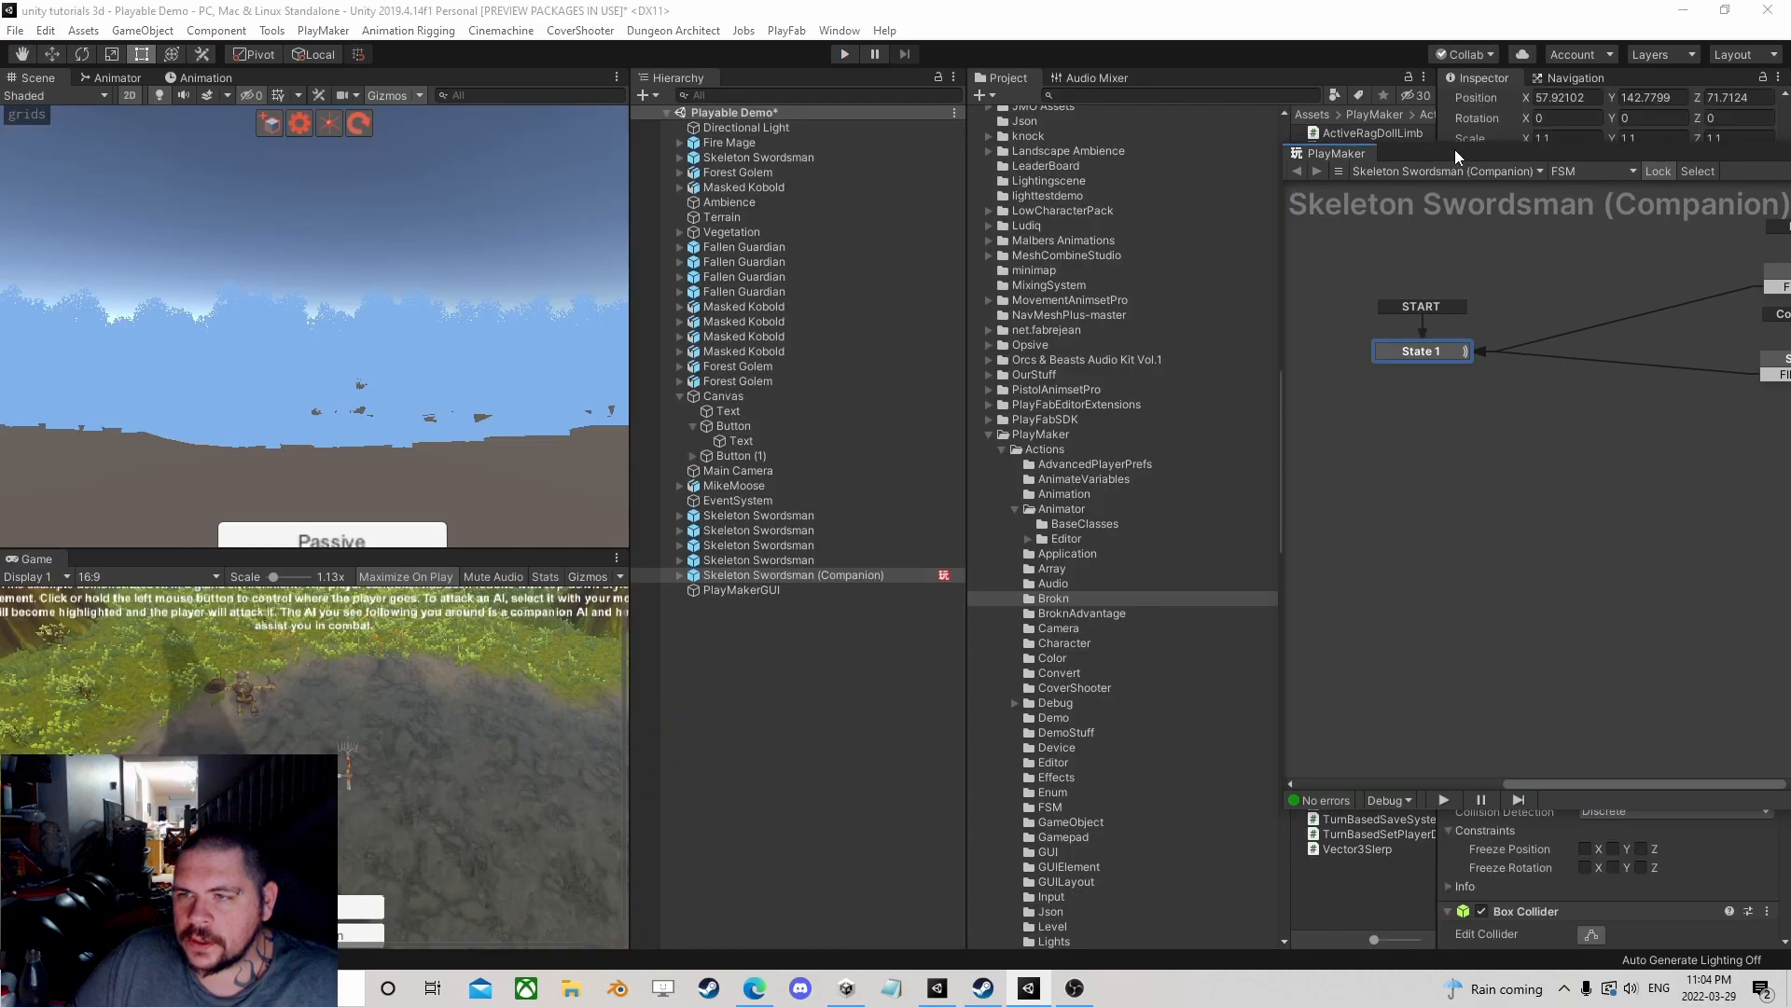
pyautogui.moveTo(1449, 154); pyautogui.dragTo(1064, 421)
pyautogui.click(1219, 364)
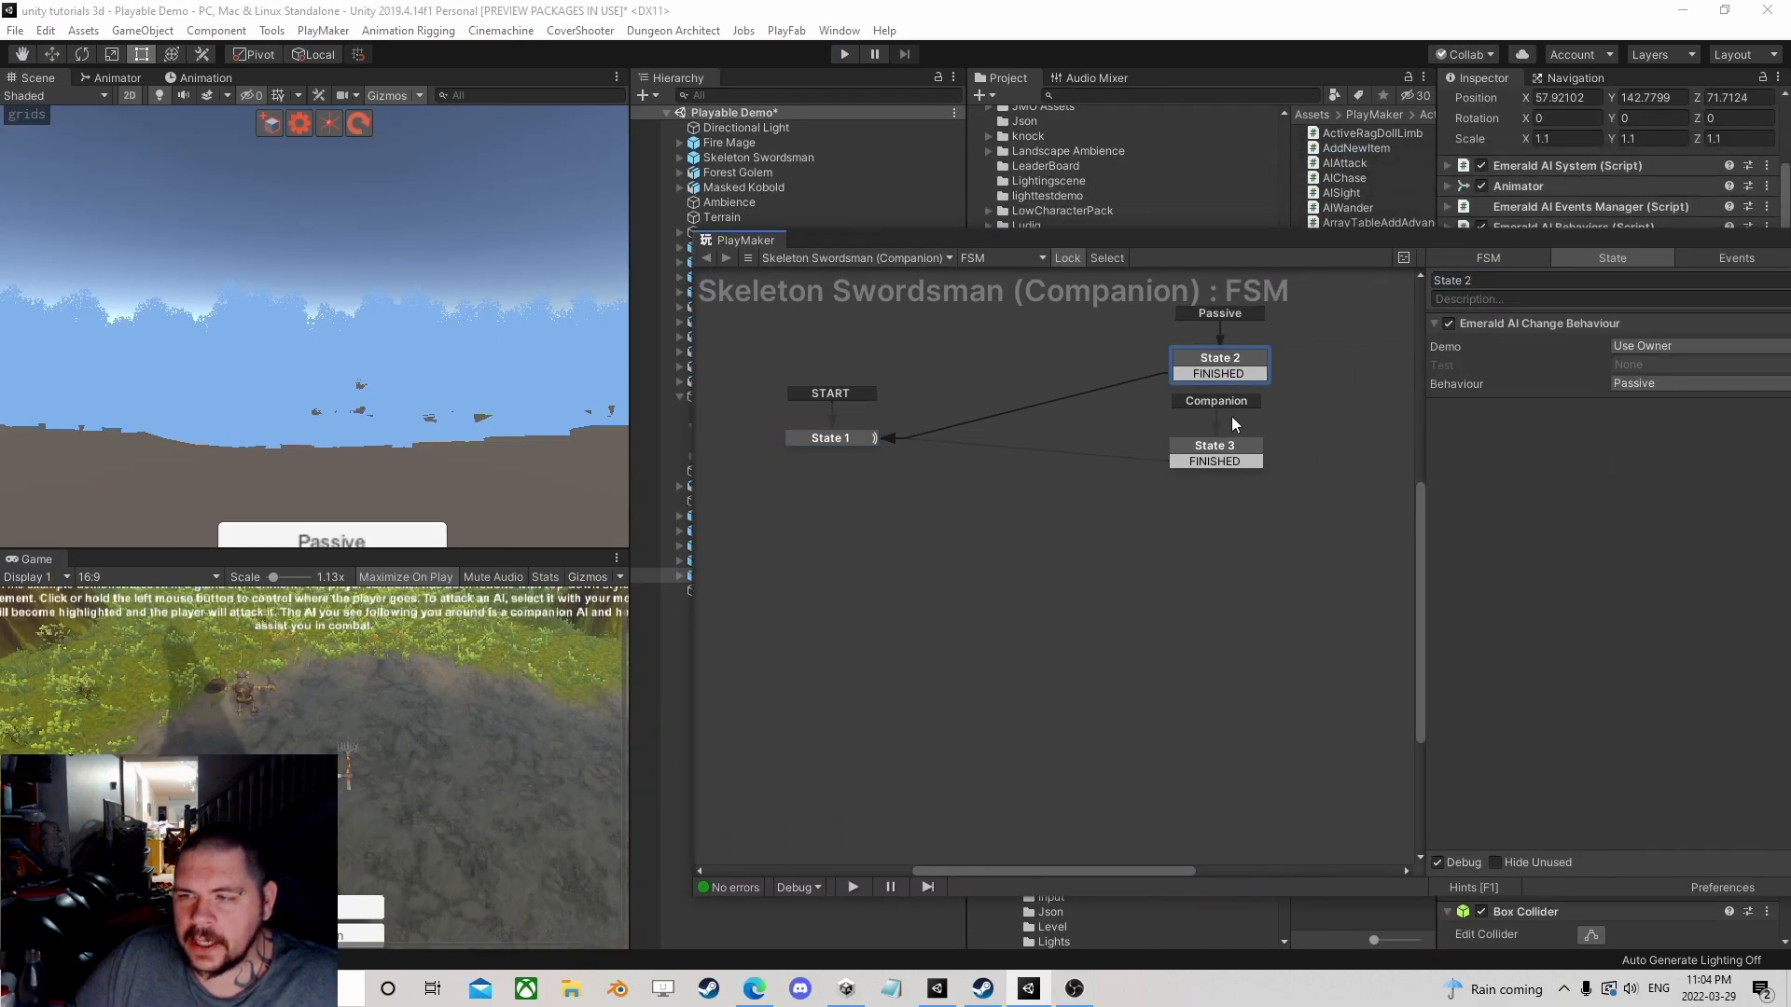
pyautogui.click(1227, 367)
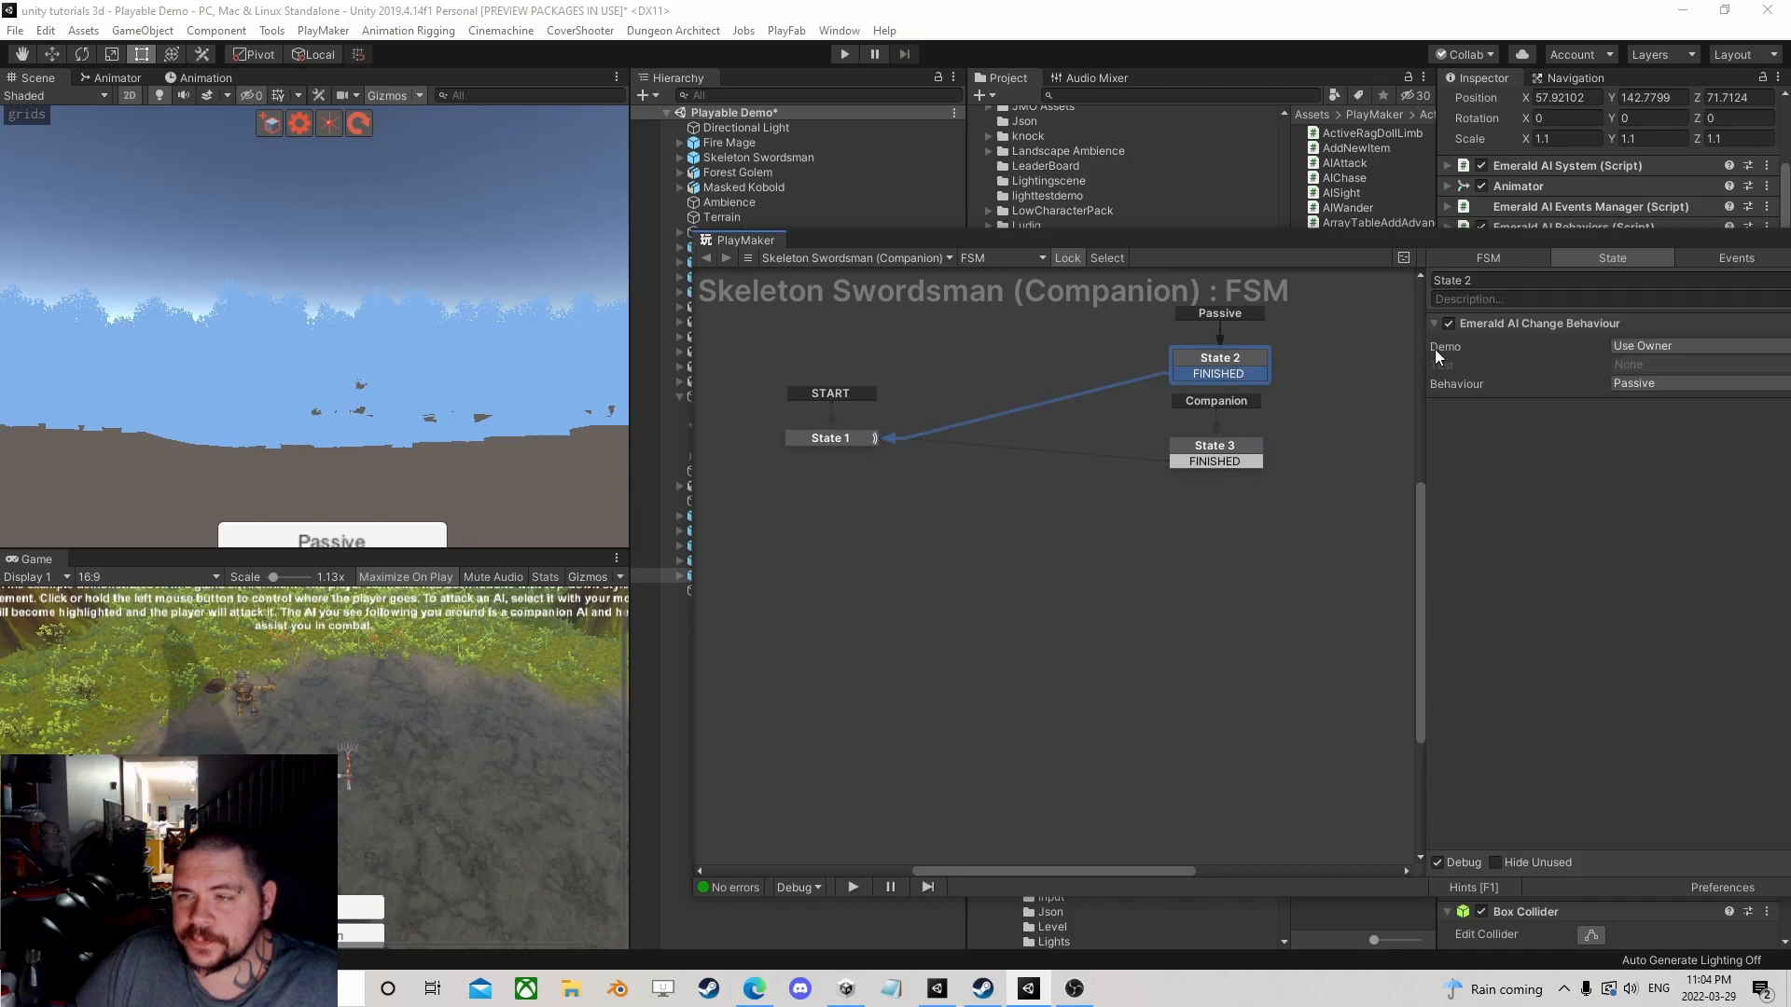
pyautogui.moveTo(1601, 236); pyautogui.dragTo(1023, 132)
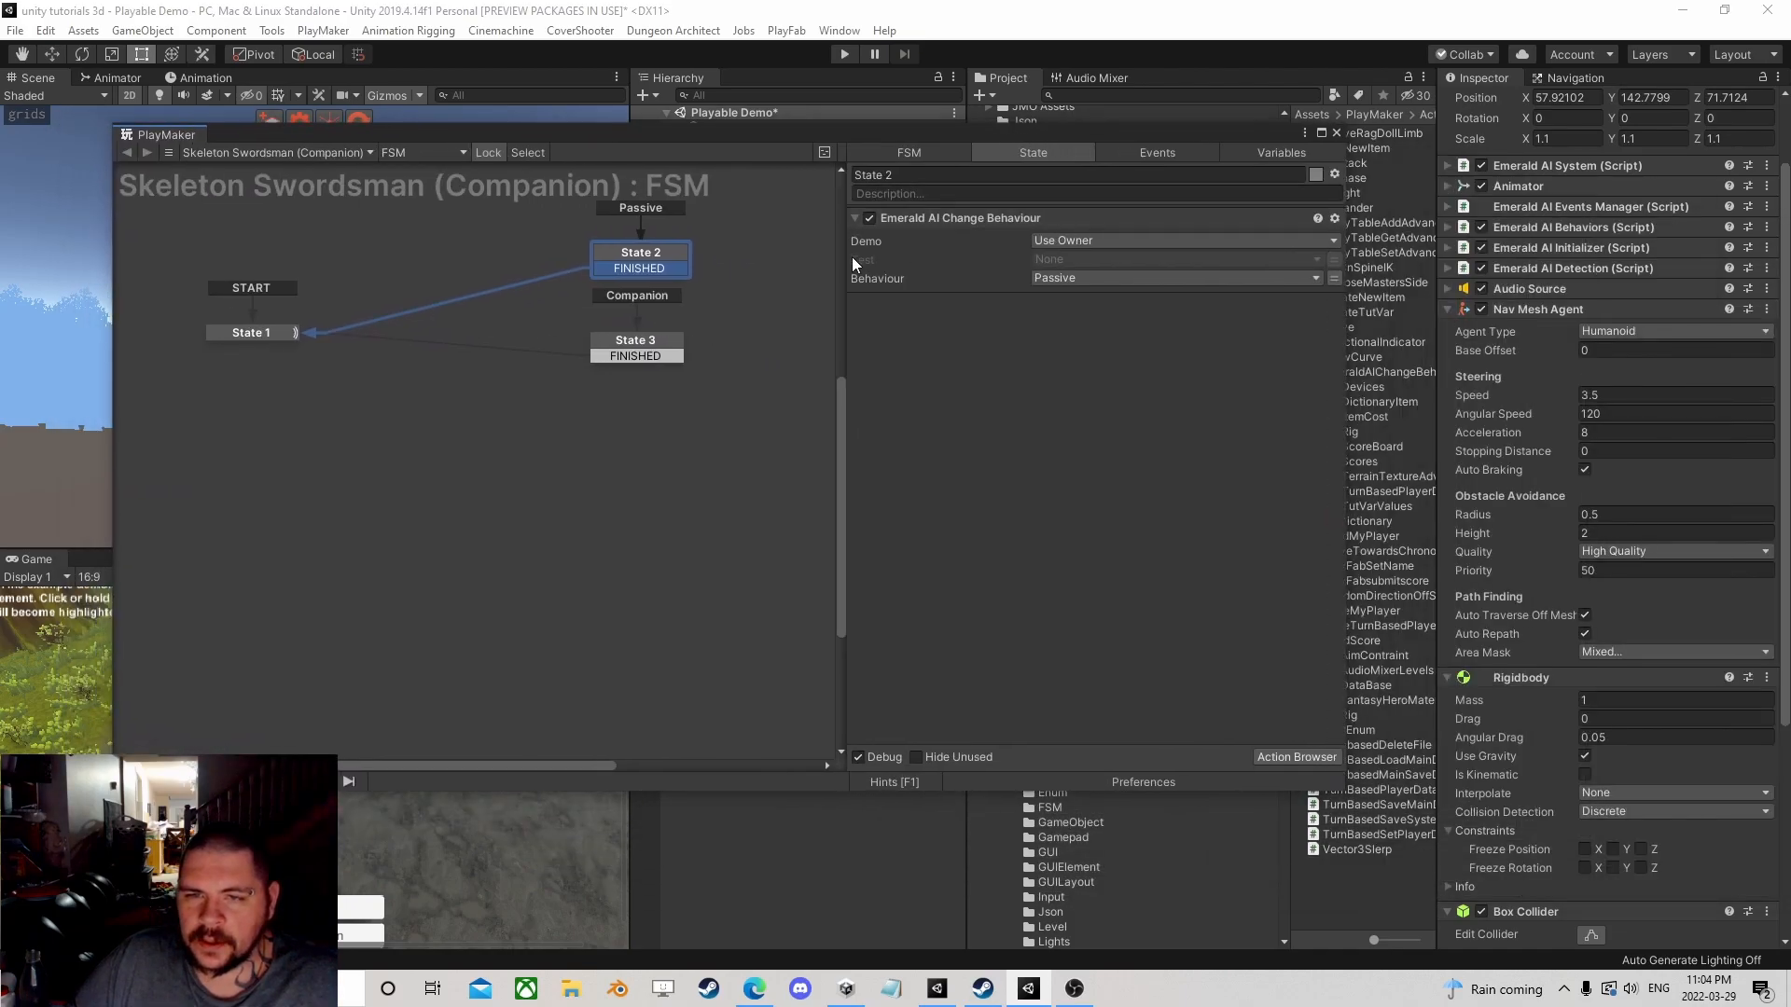
pyautogui.click(1335, 278)
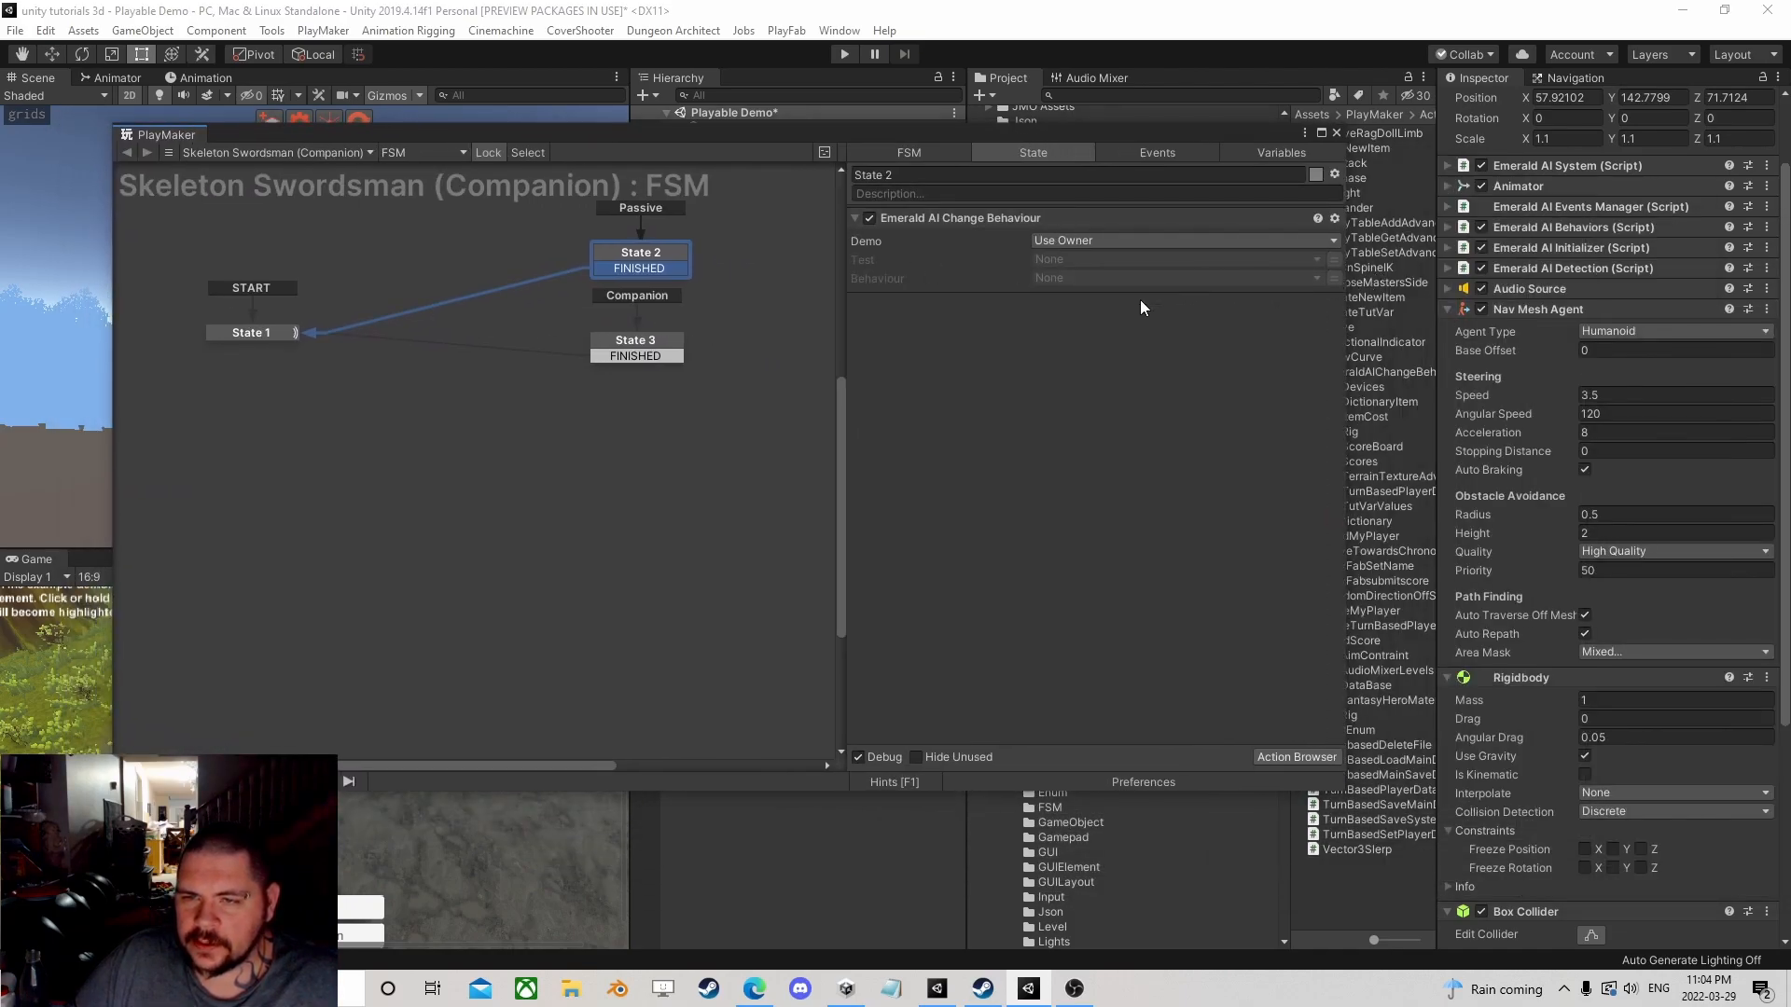
pyautogui.click(1117, 274)
pyautogui.click(1106, 323)
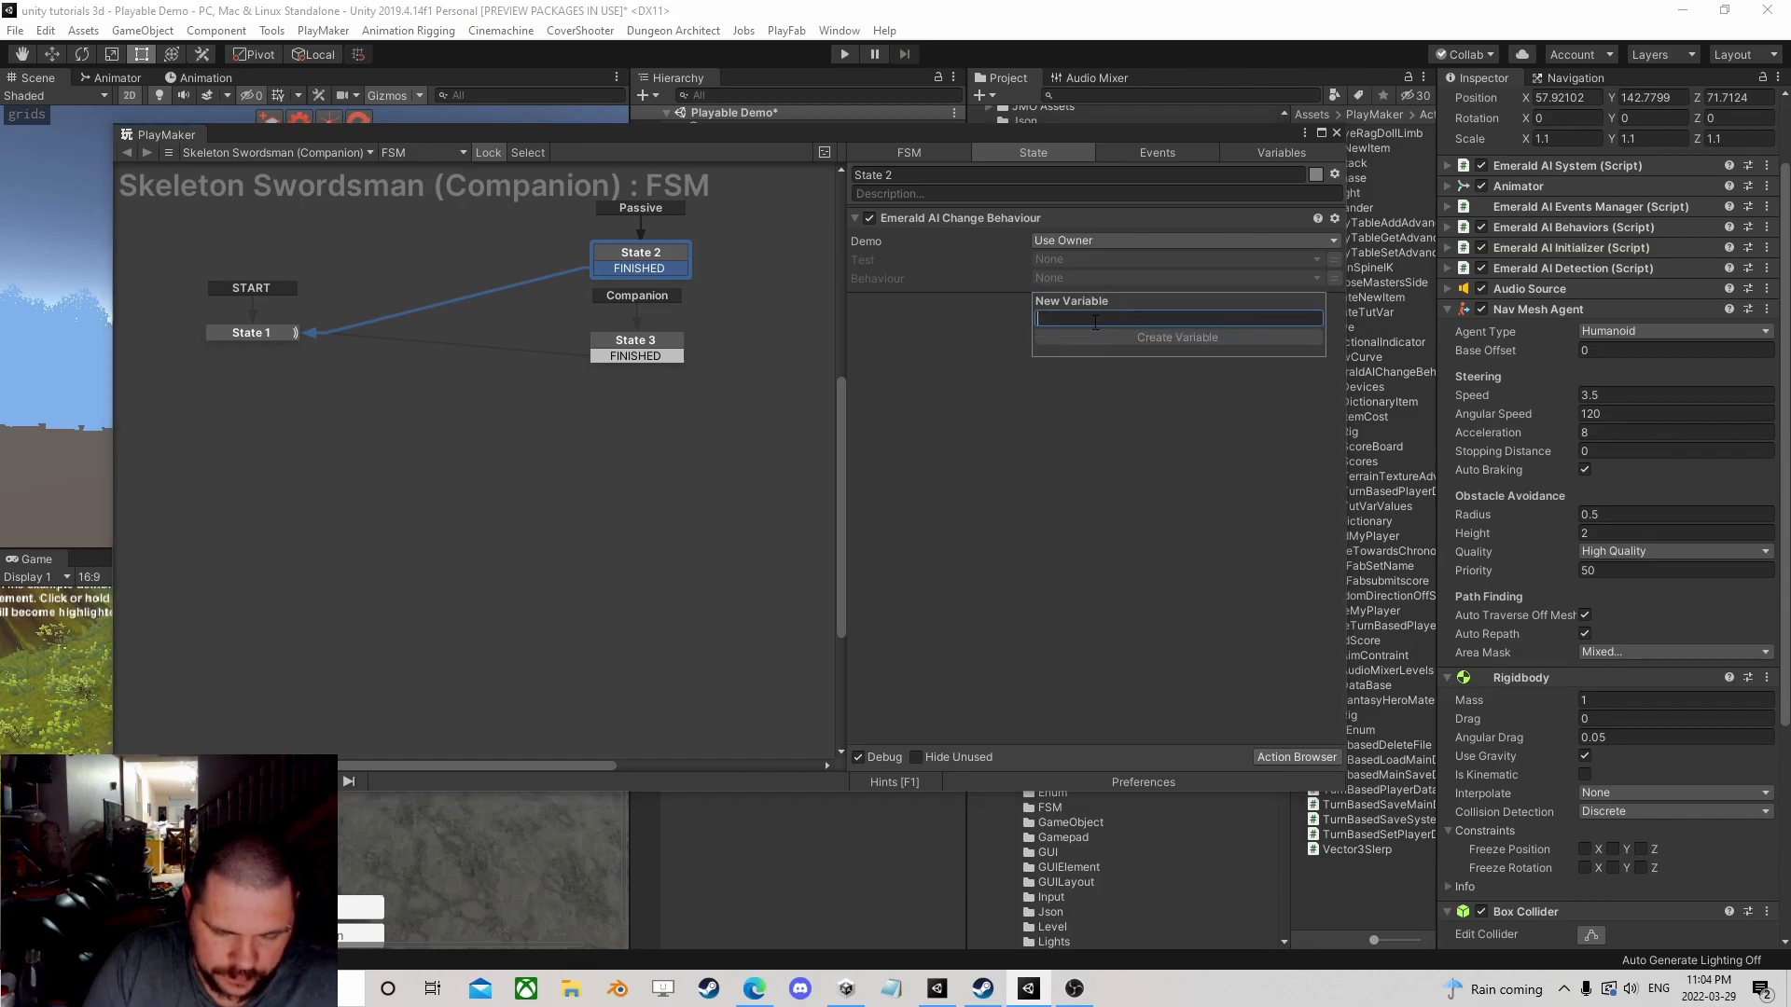
pyautogui.write('some be')
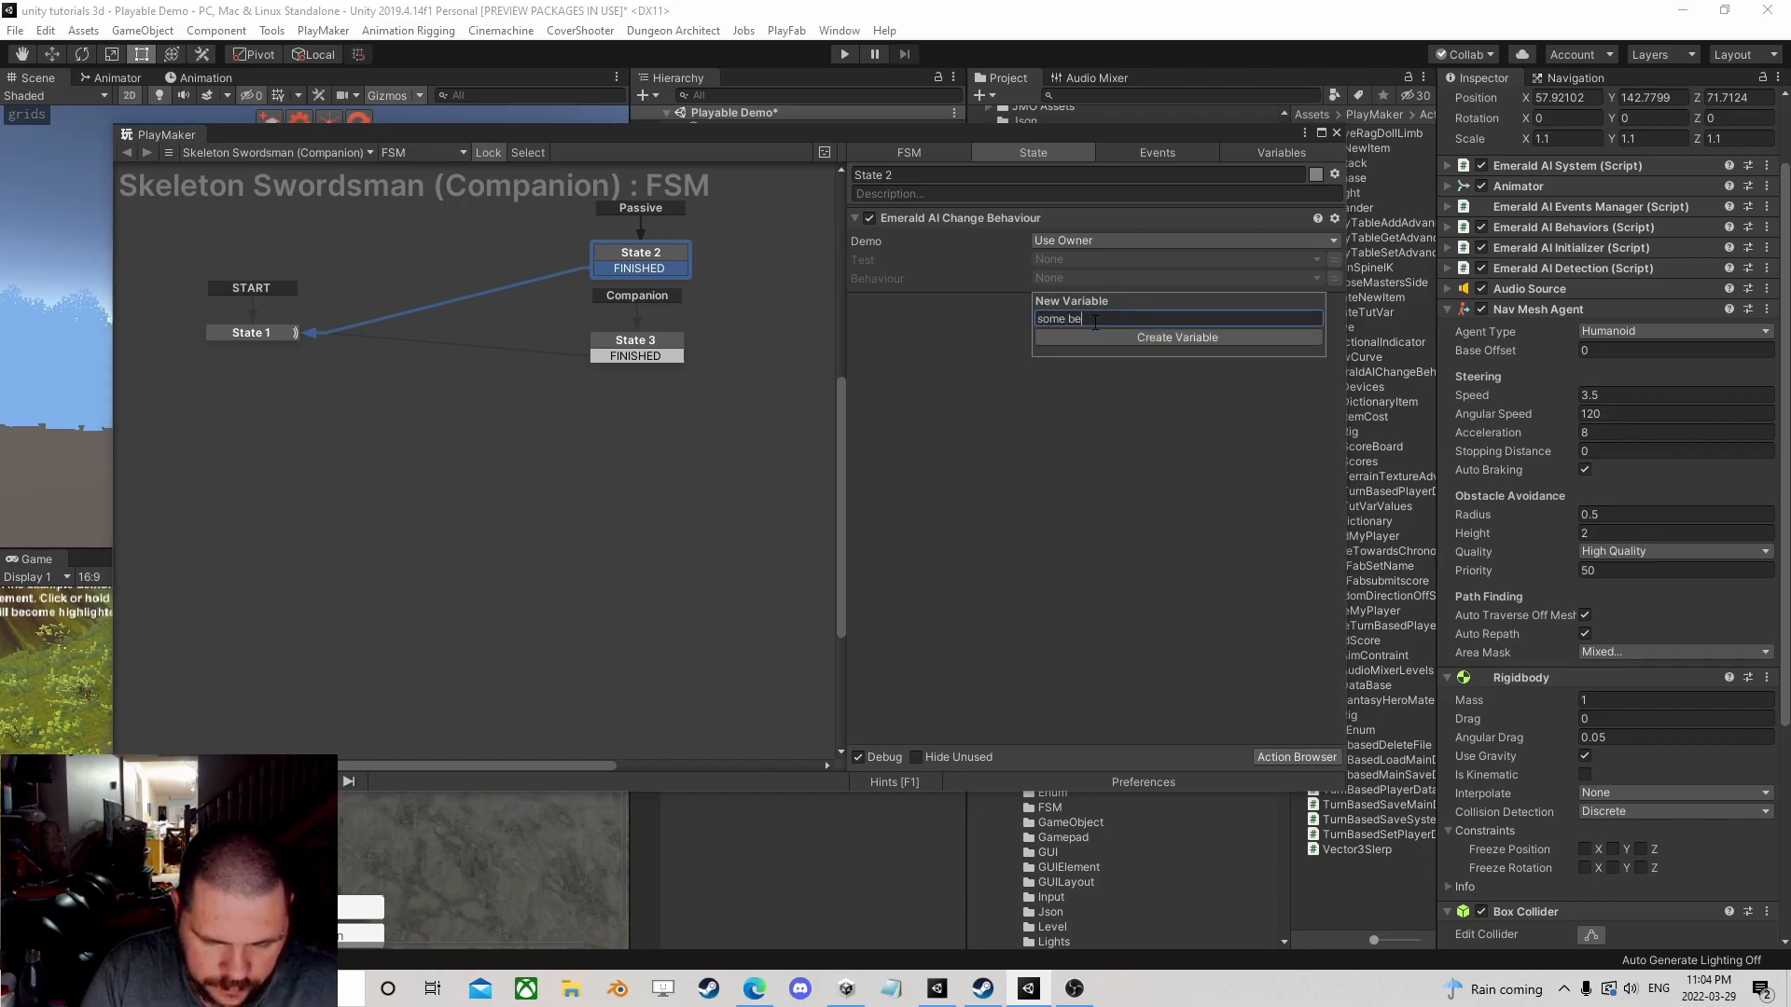
pyautogui.write('iour')
pyautogui.press('Return')
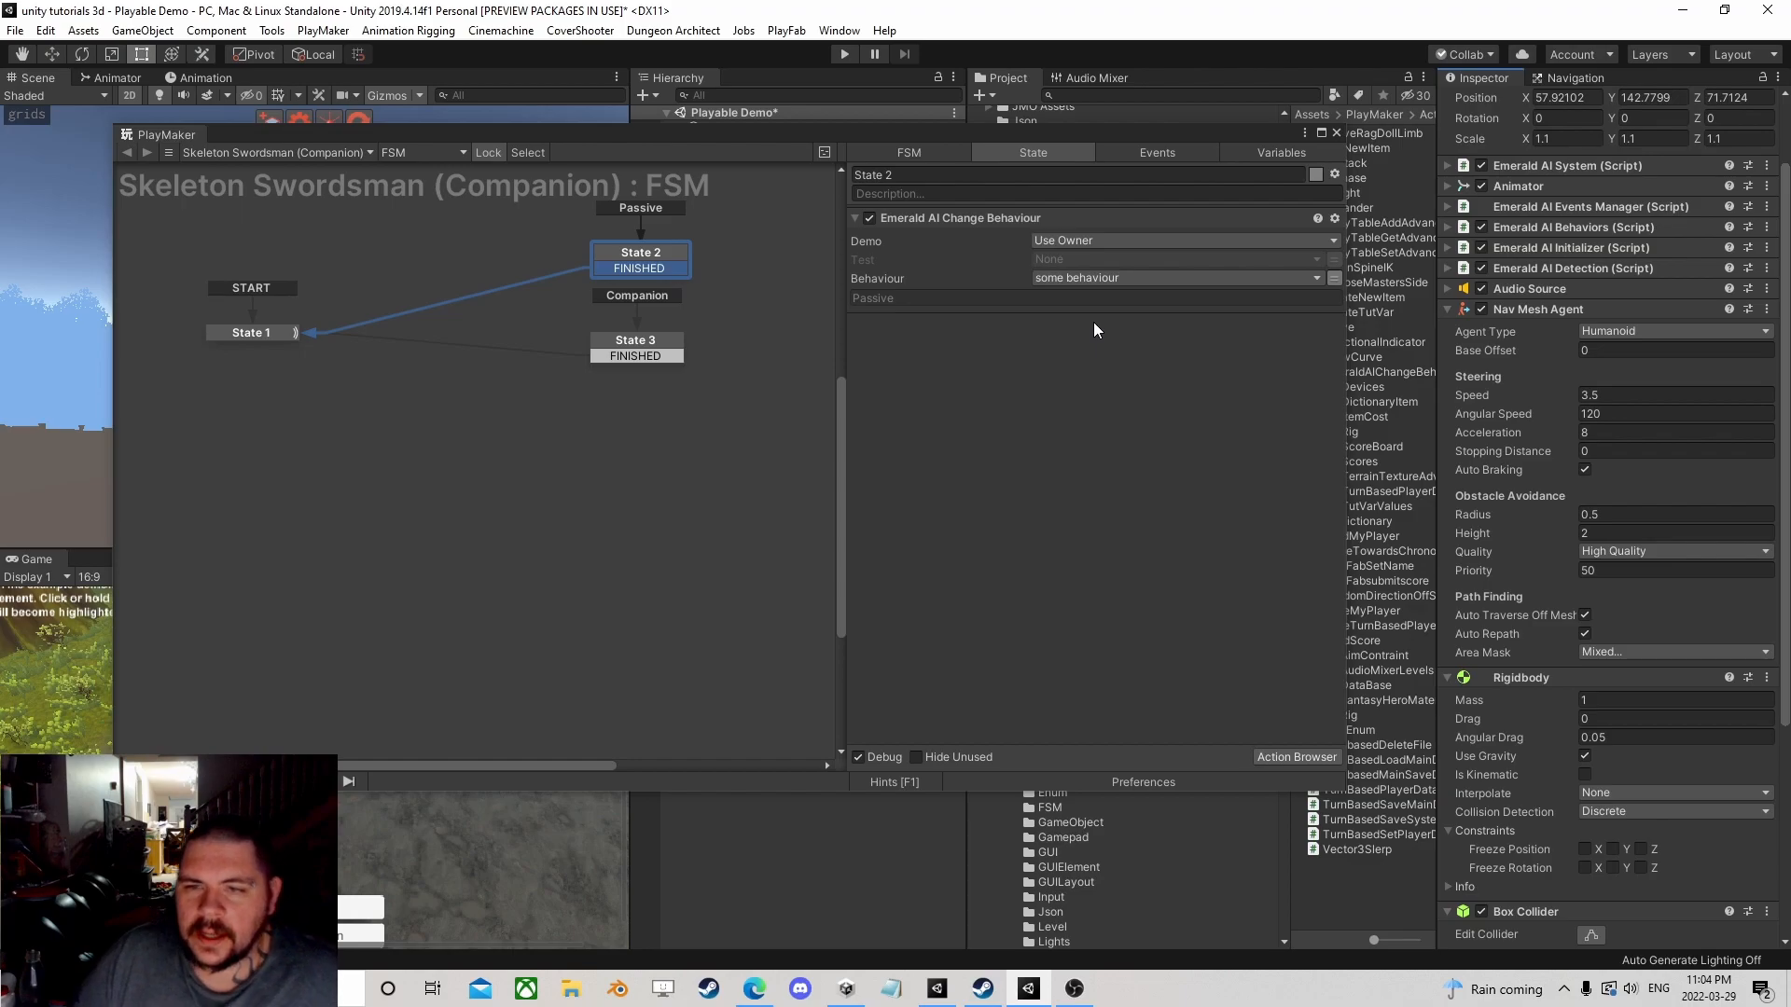
# Step: Confirm the some behaviour variable holds Passive in the Variables list, then close the FSM editor
pyautogui.click(1265, 153)
pyautogui.click(945, 217)
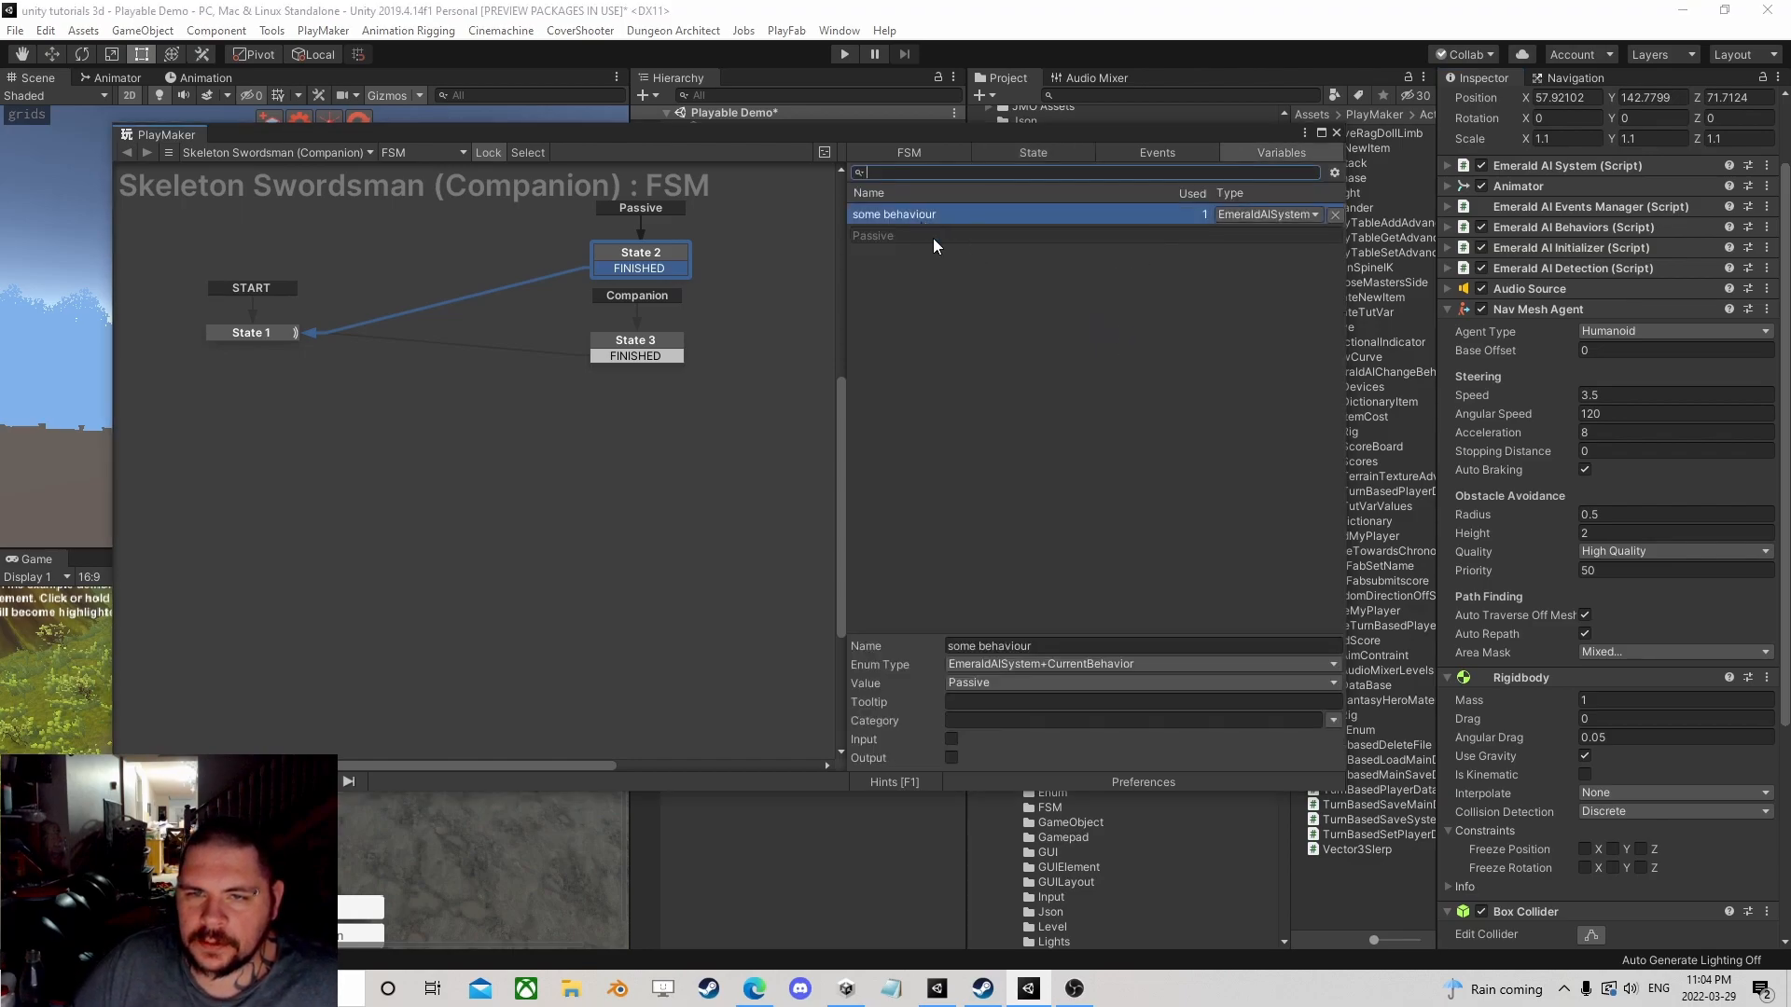
pyautogui.click(989, 682)
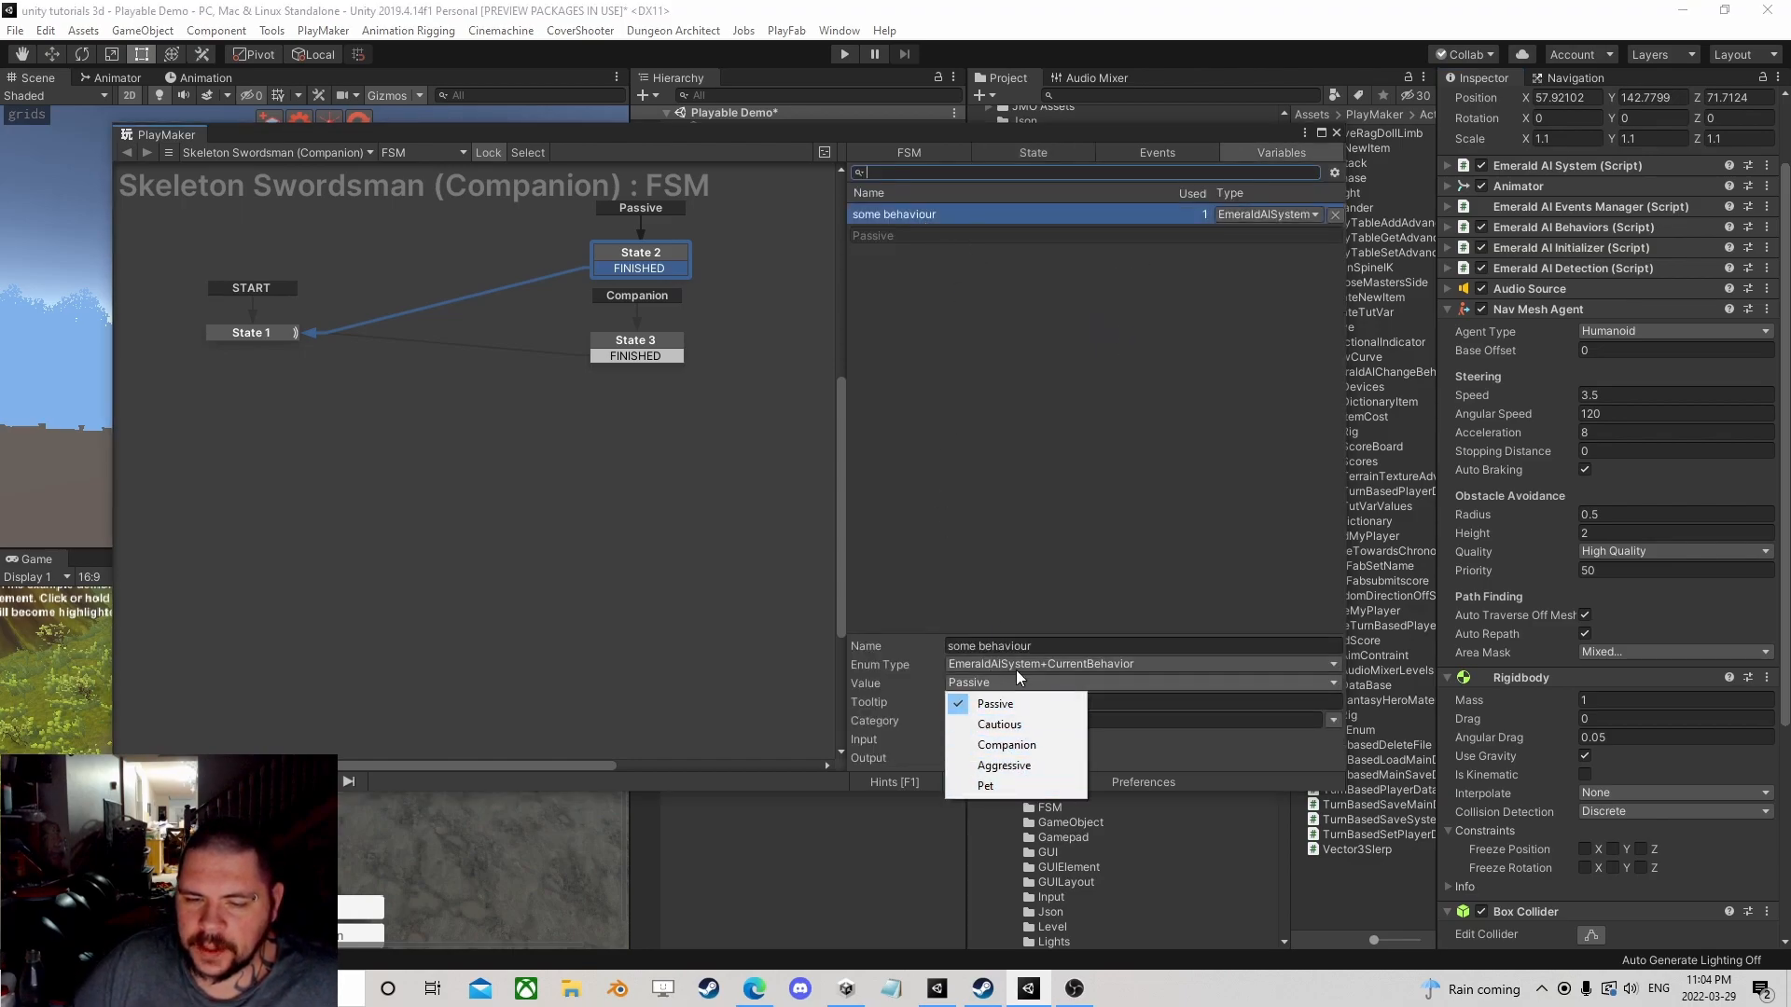
pyautogui.click(970, 694)
pyautogui.click(1018, 150)
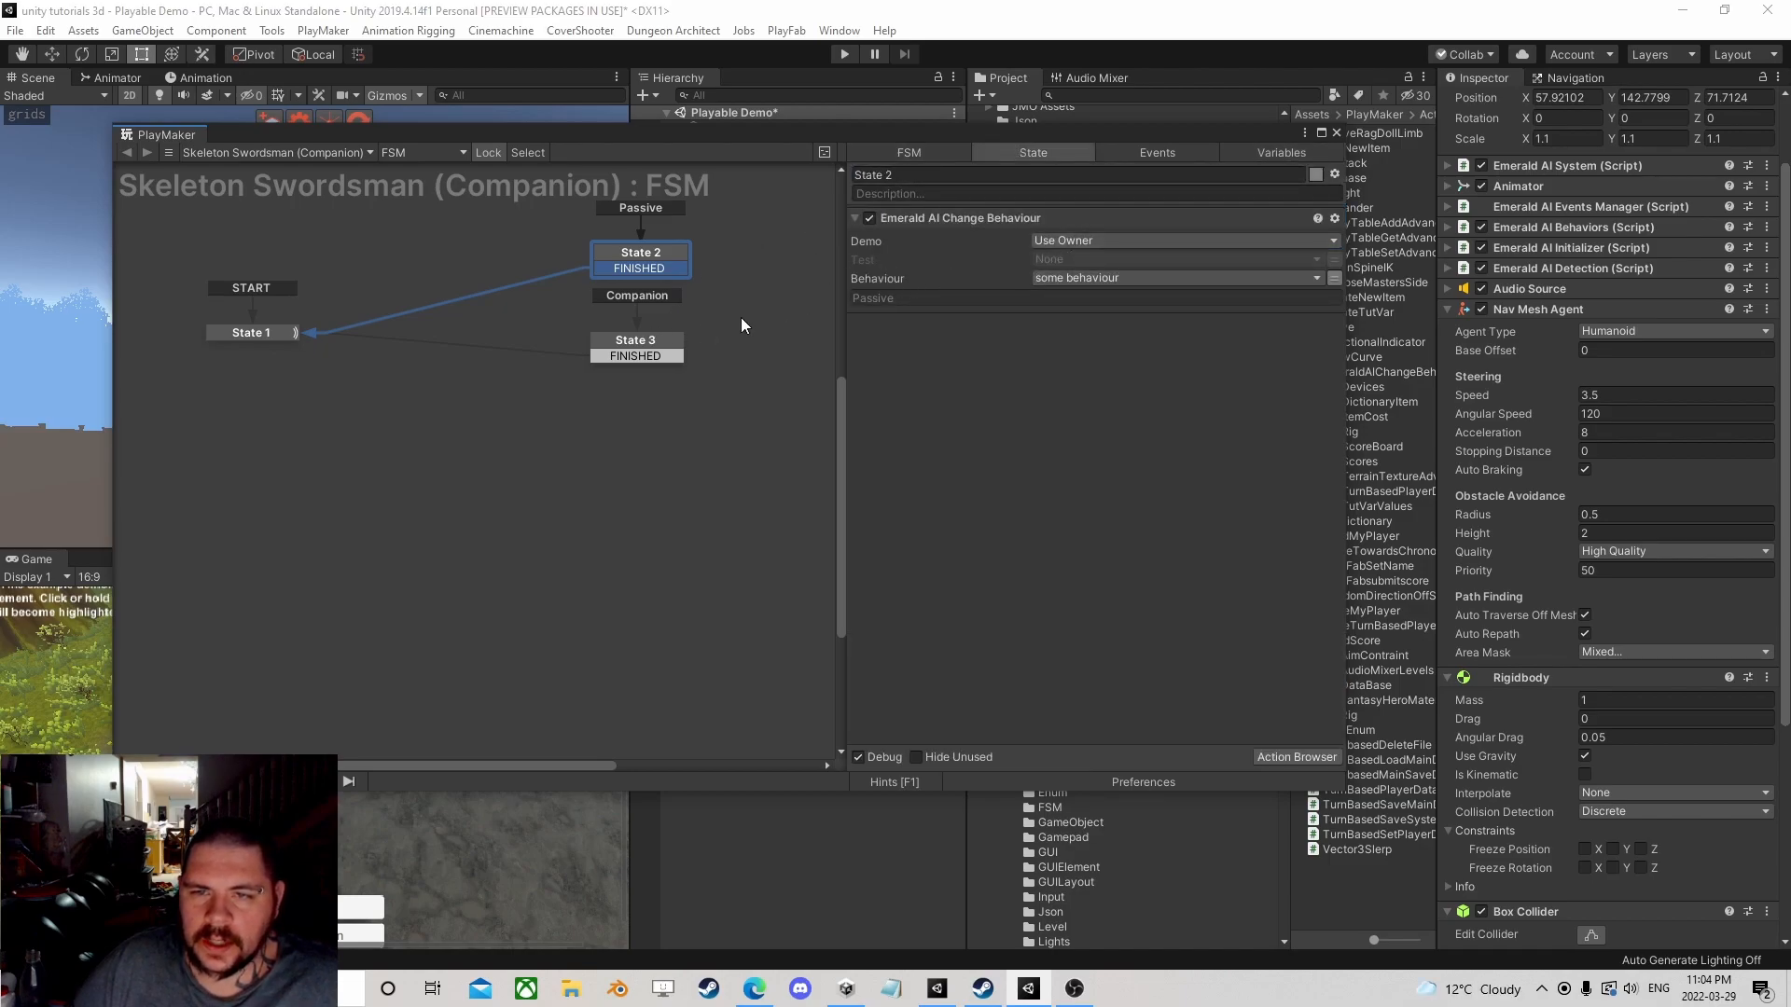
pyautogui.click(1335, 131)
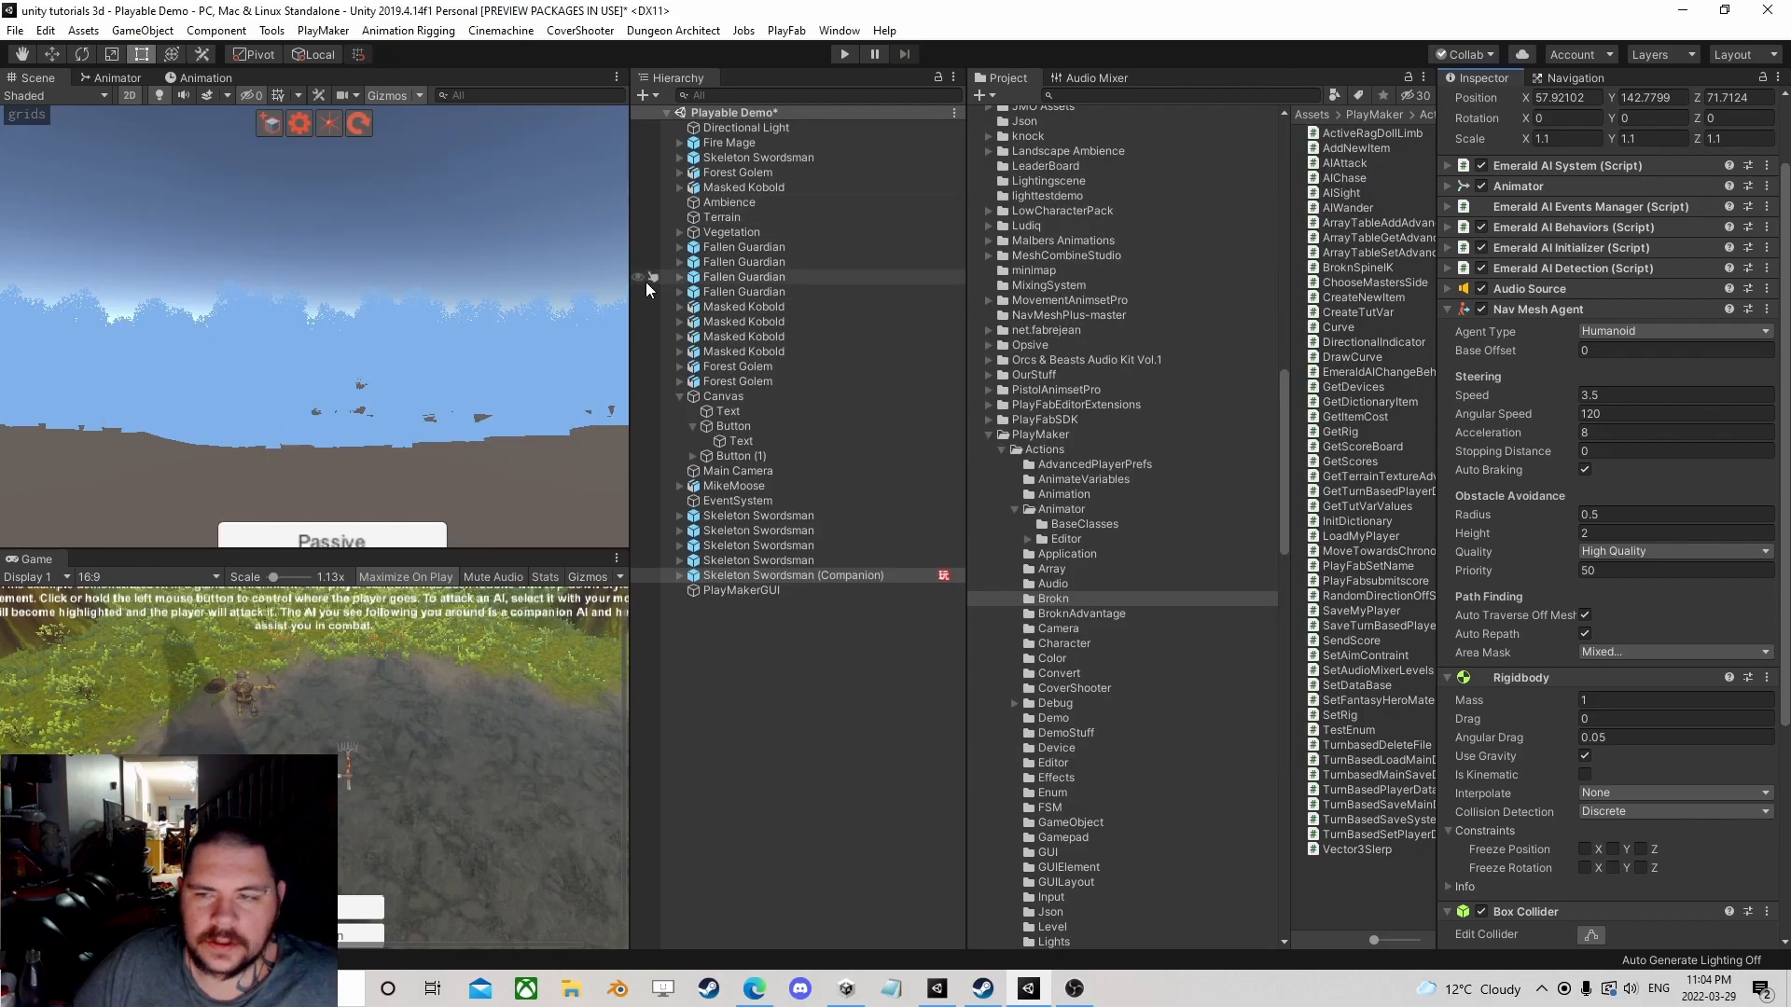
# Step: Save the DamageEmeraldAI custom action under the Brokn category via the Custom Action Wizard and close it
pyautogui.click(321, 30)
pyautogui.moveTo(338, 113)
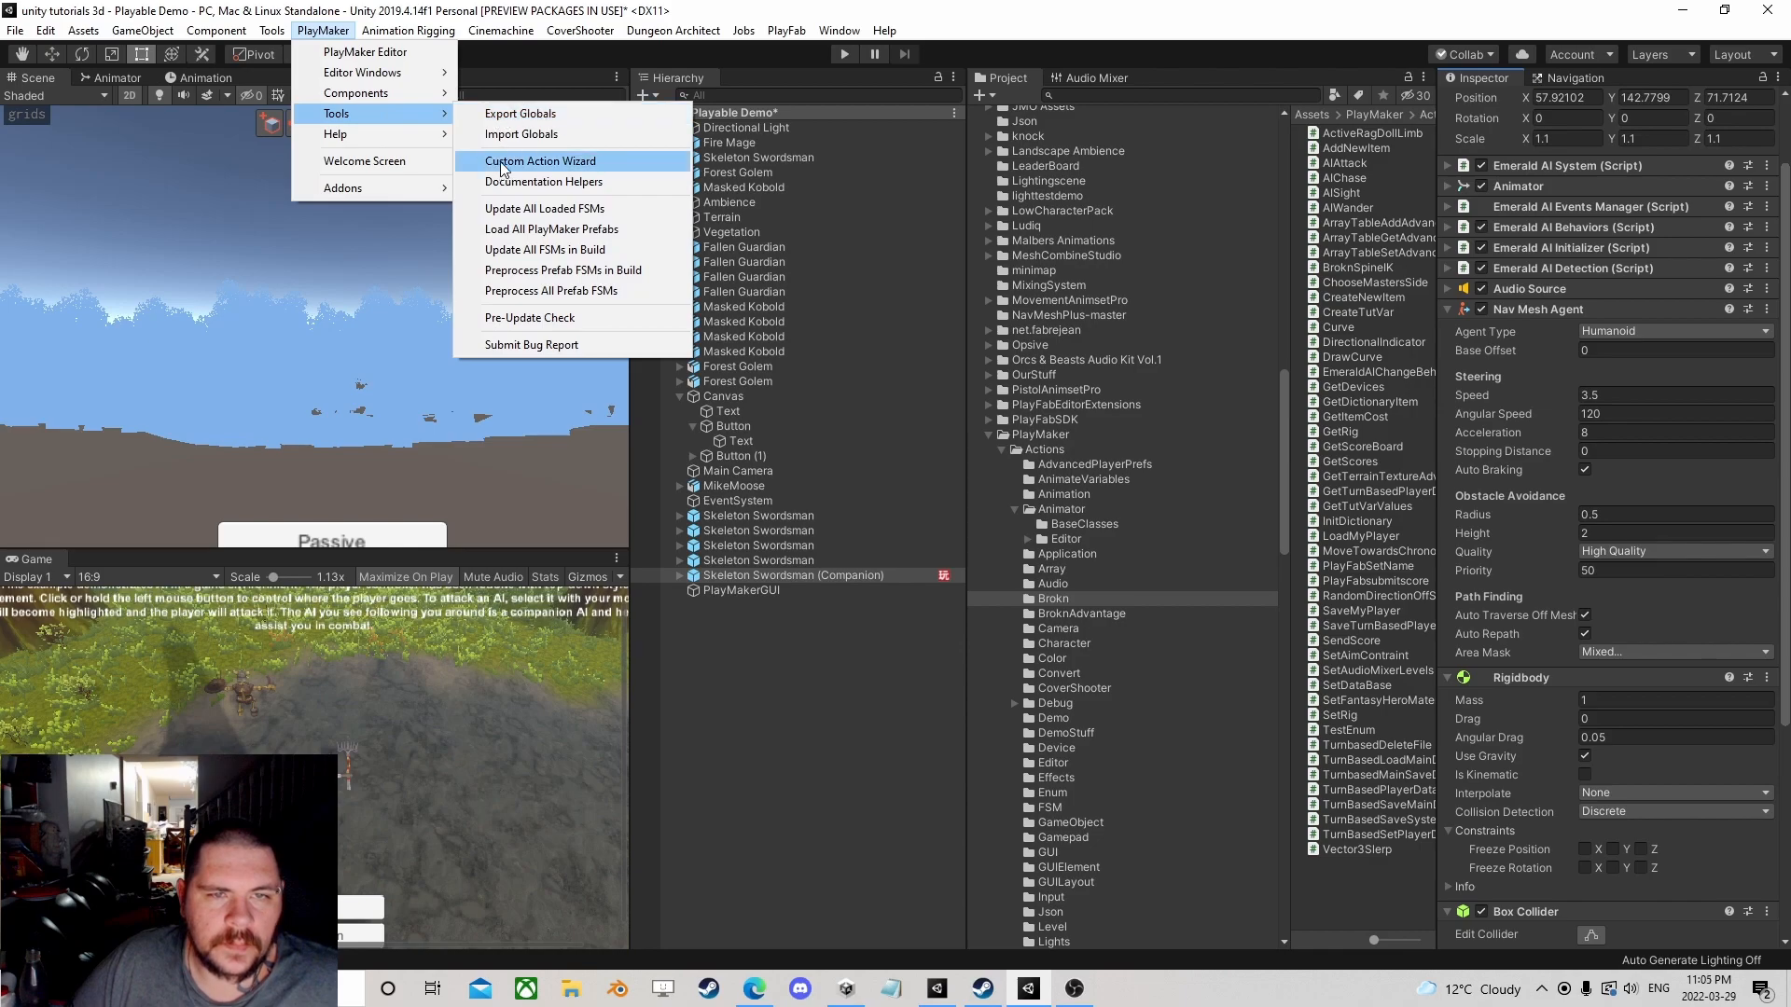
pyautogui.click(539, 161)
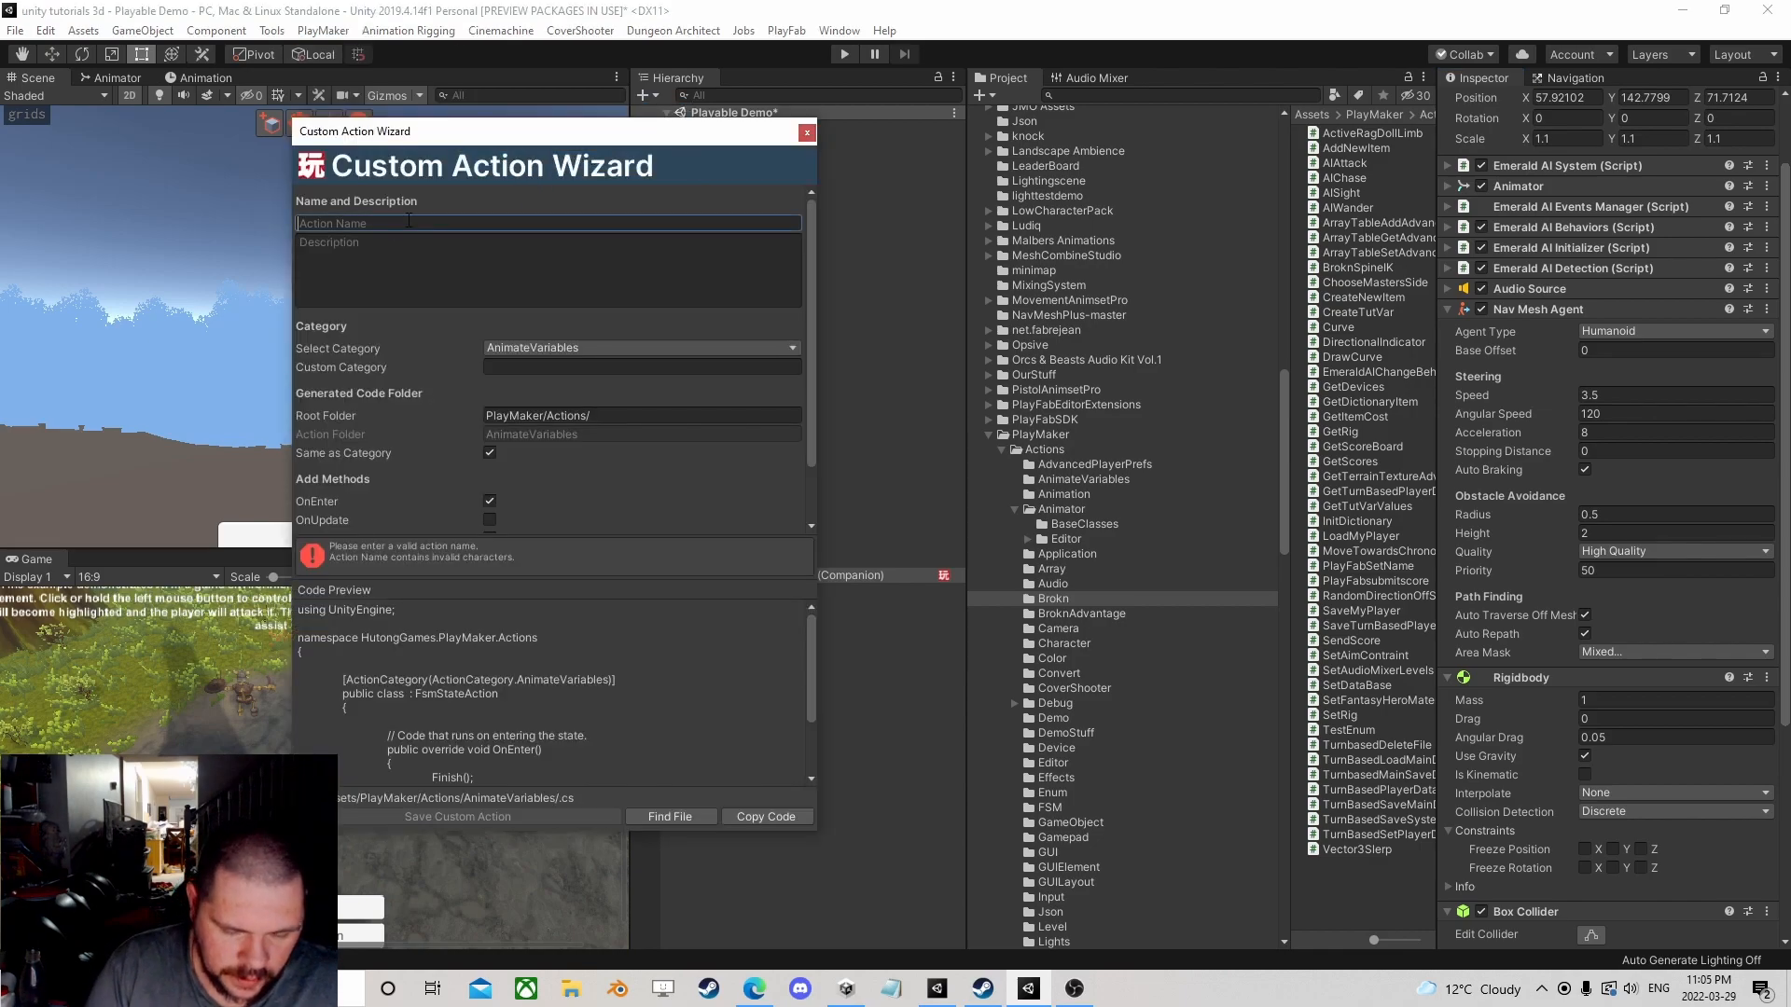
pyautogui.write('DamageAI')
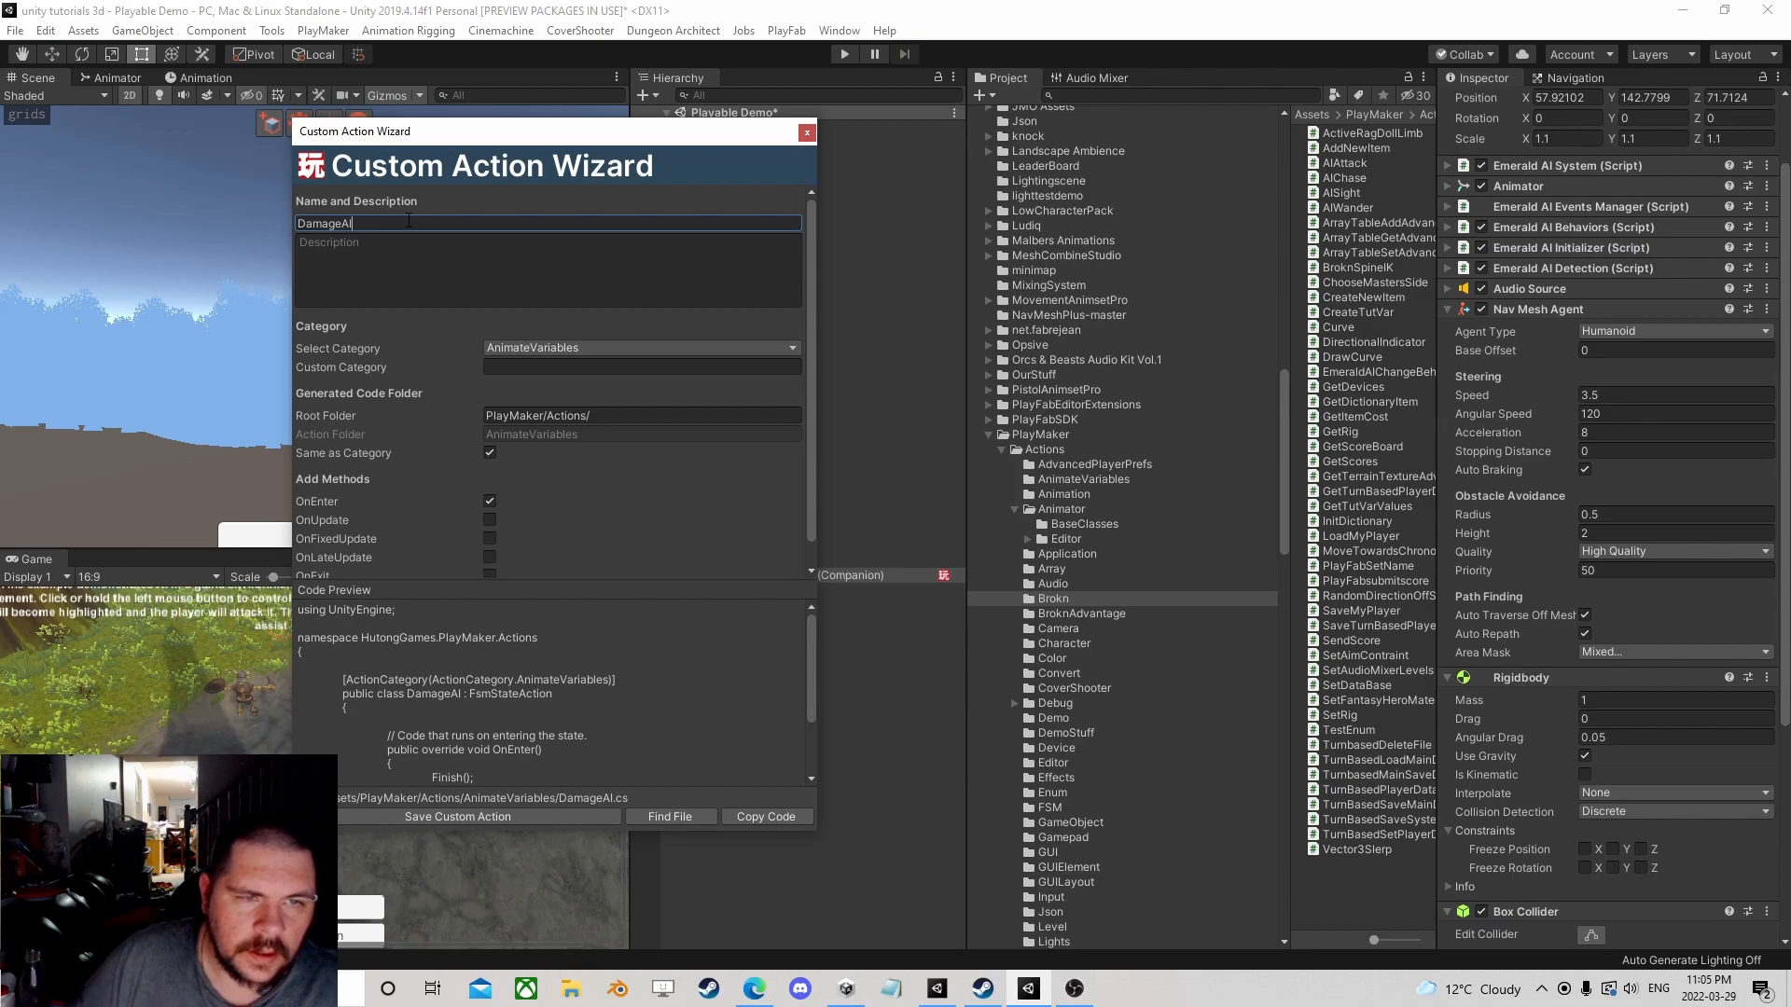
pyautogui.click(549, 367)
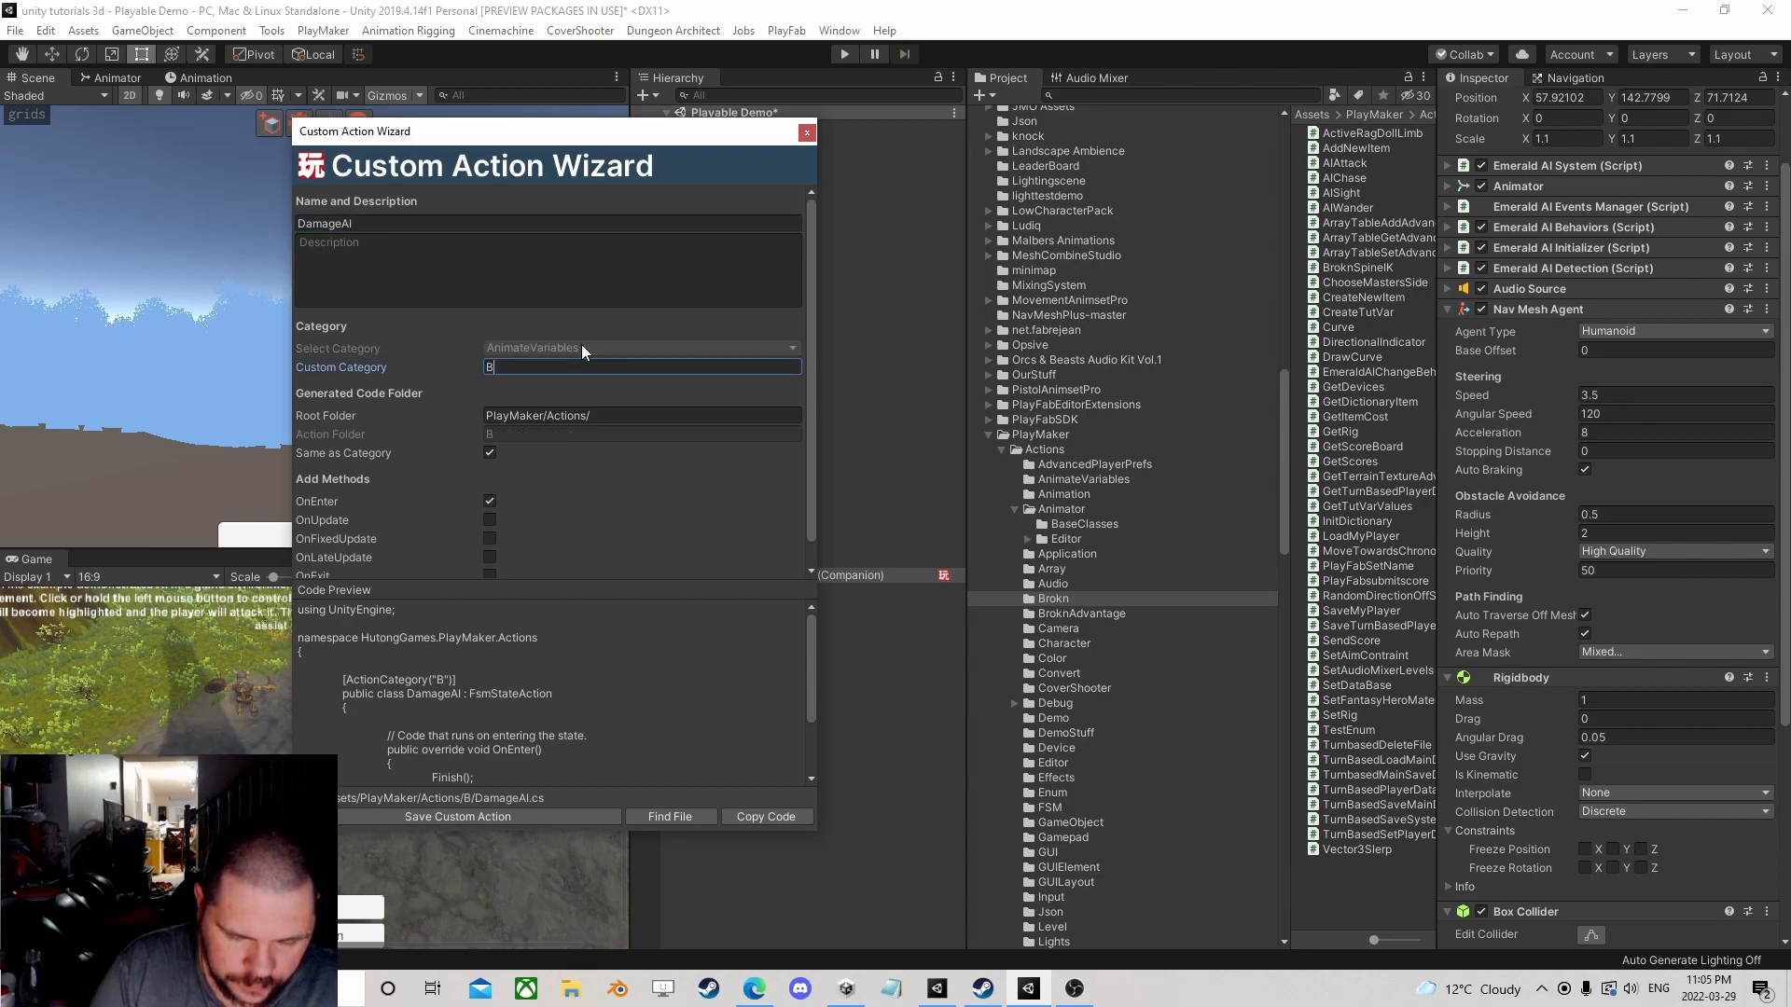
pyautogui.write('Brokn')
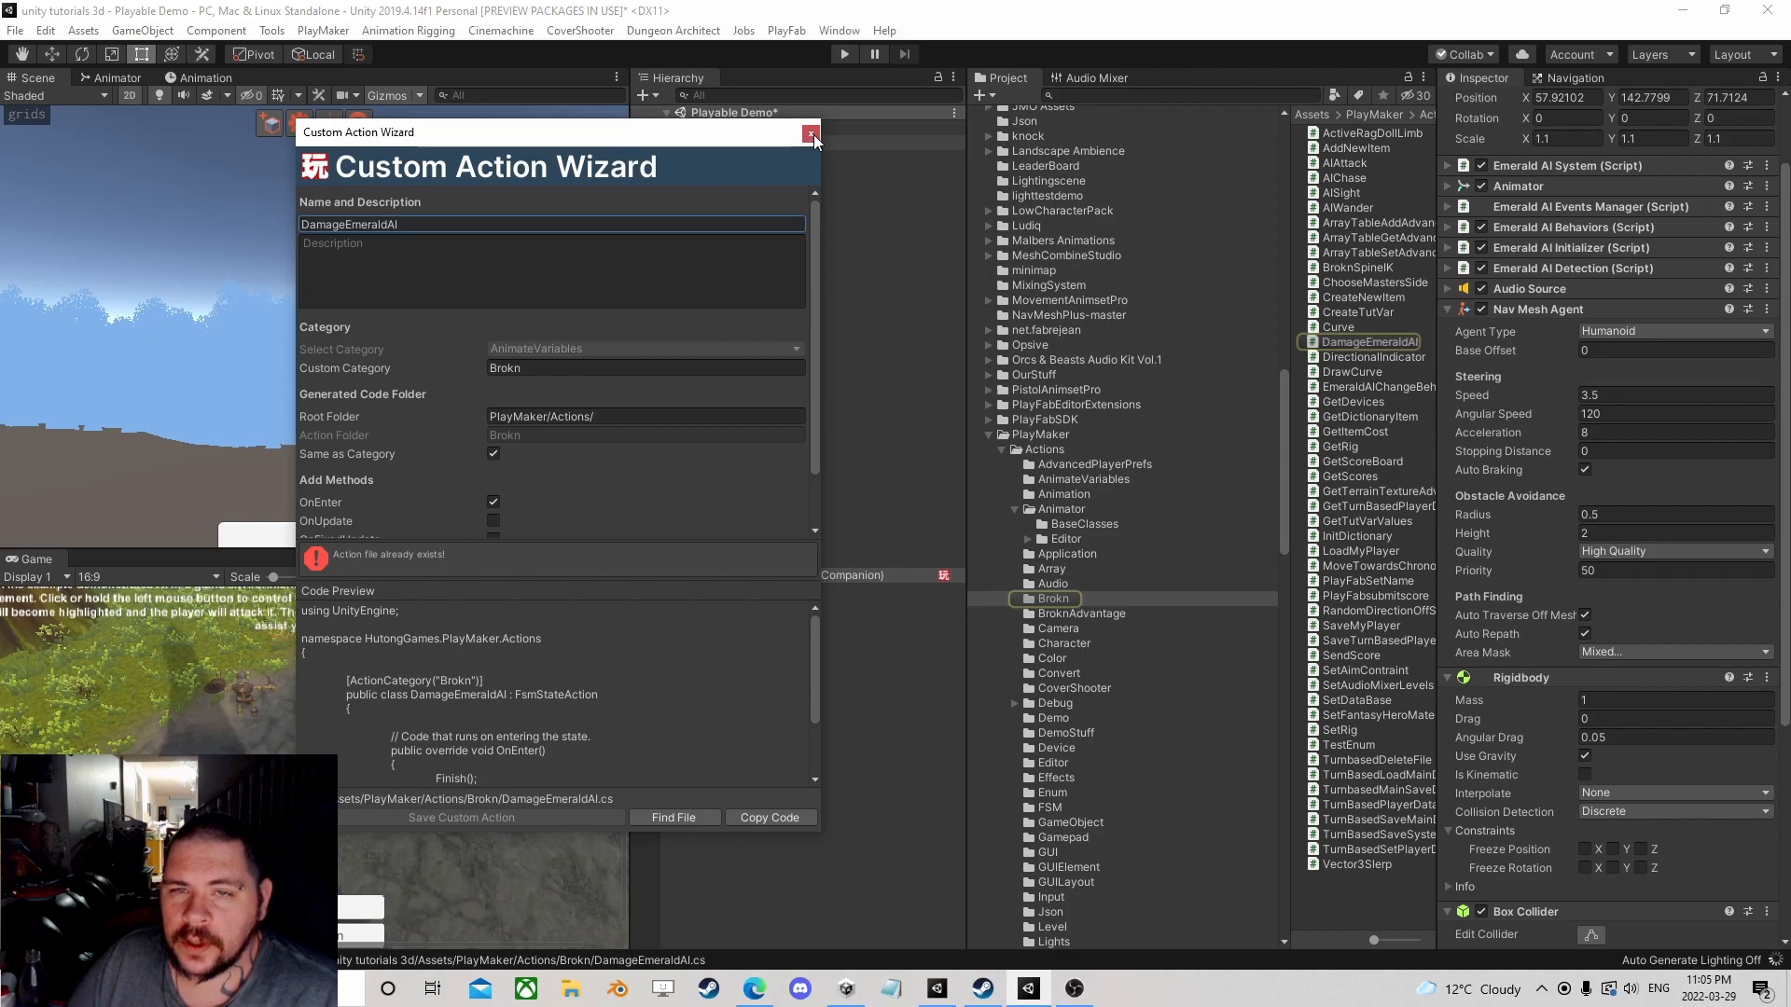
pyautogui.click(812, 135)
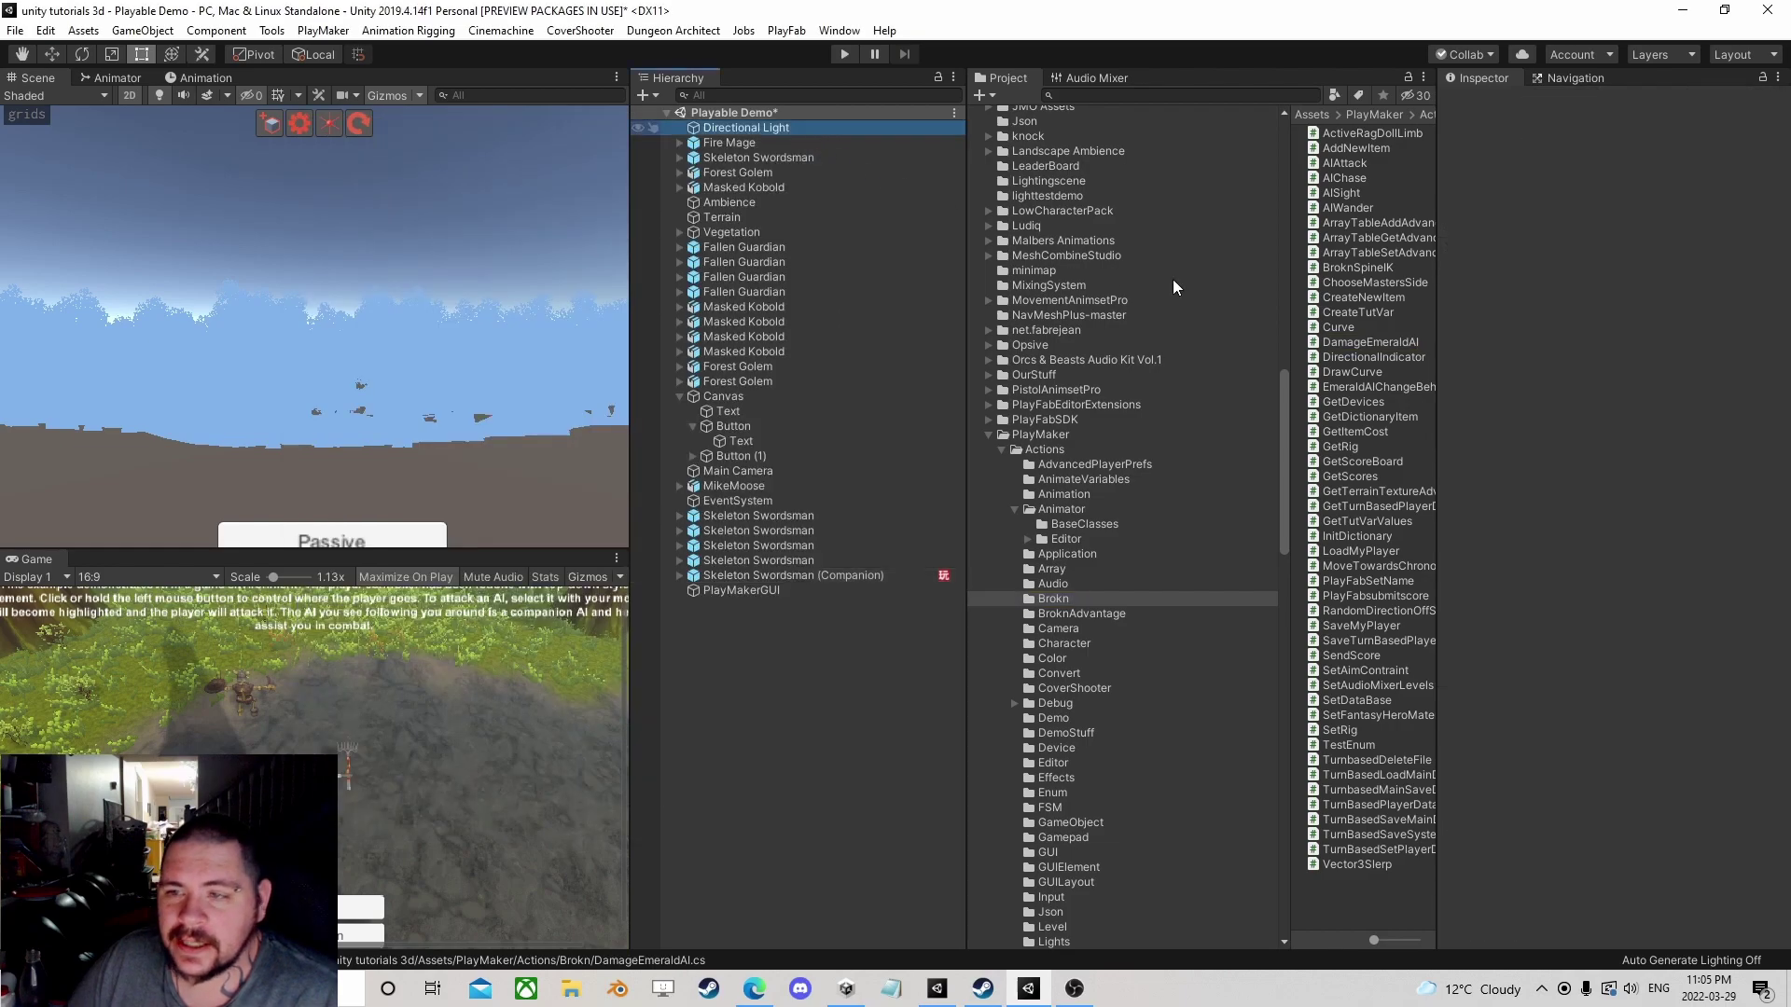
# Step: Open DamageEmeraldAI in Visual Studio, accept normalized line endings, and switch back to Unity
pyautogui.click(1362, 341)
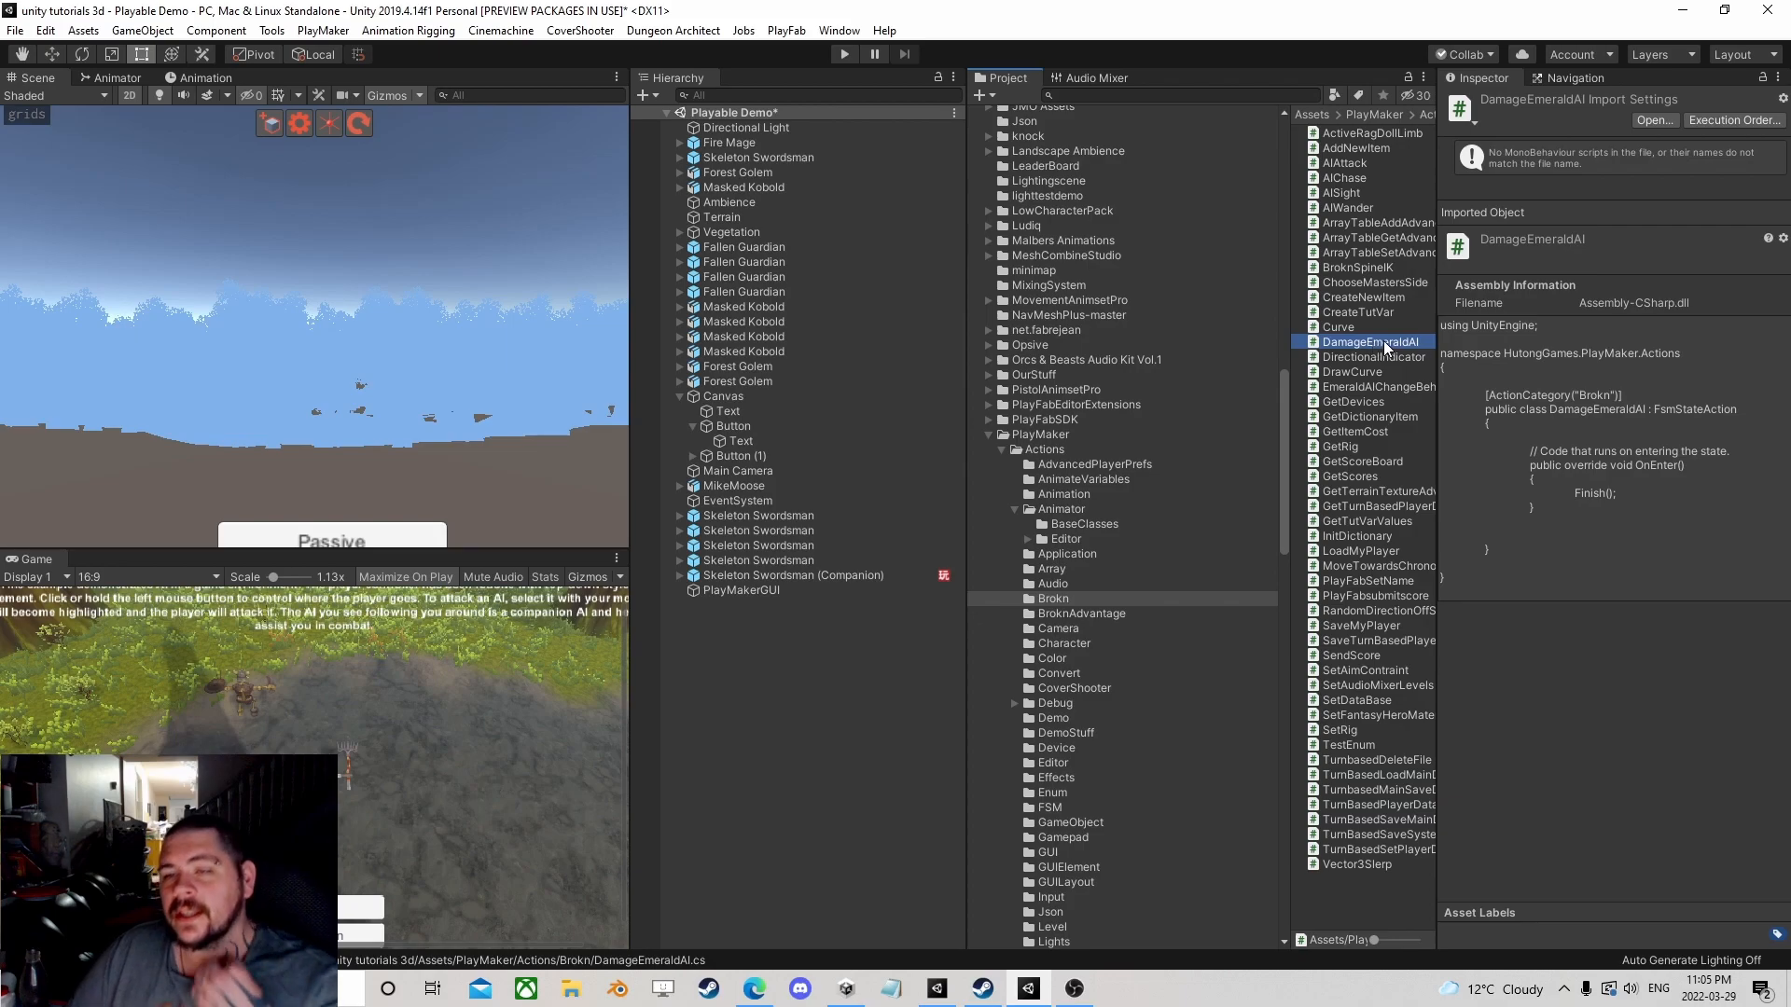
pyautogui.doubleClick(1369, 341)
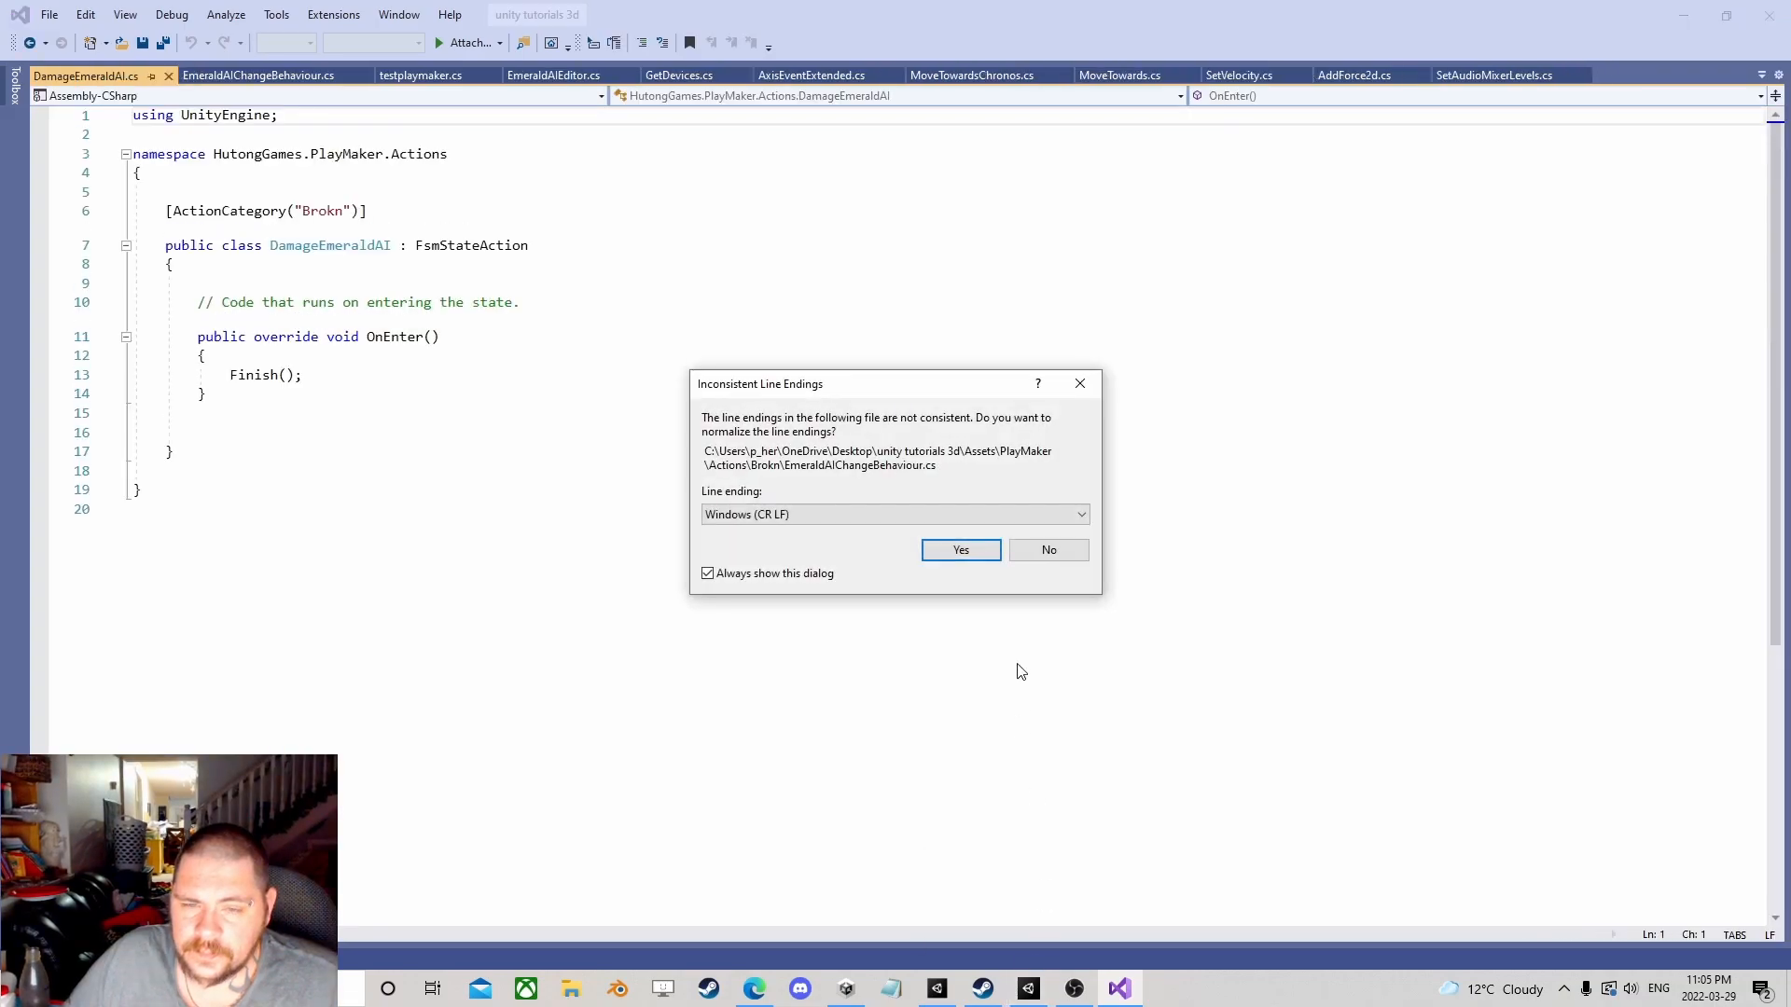
pyautogui.click(962, 550)
pyautogui.hotkey('alt', 'Tab')
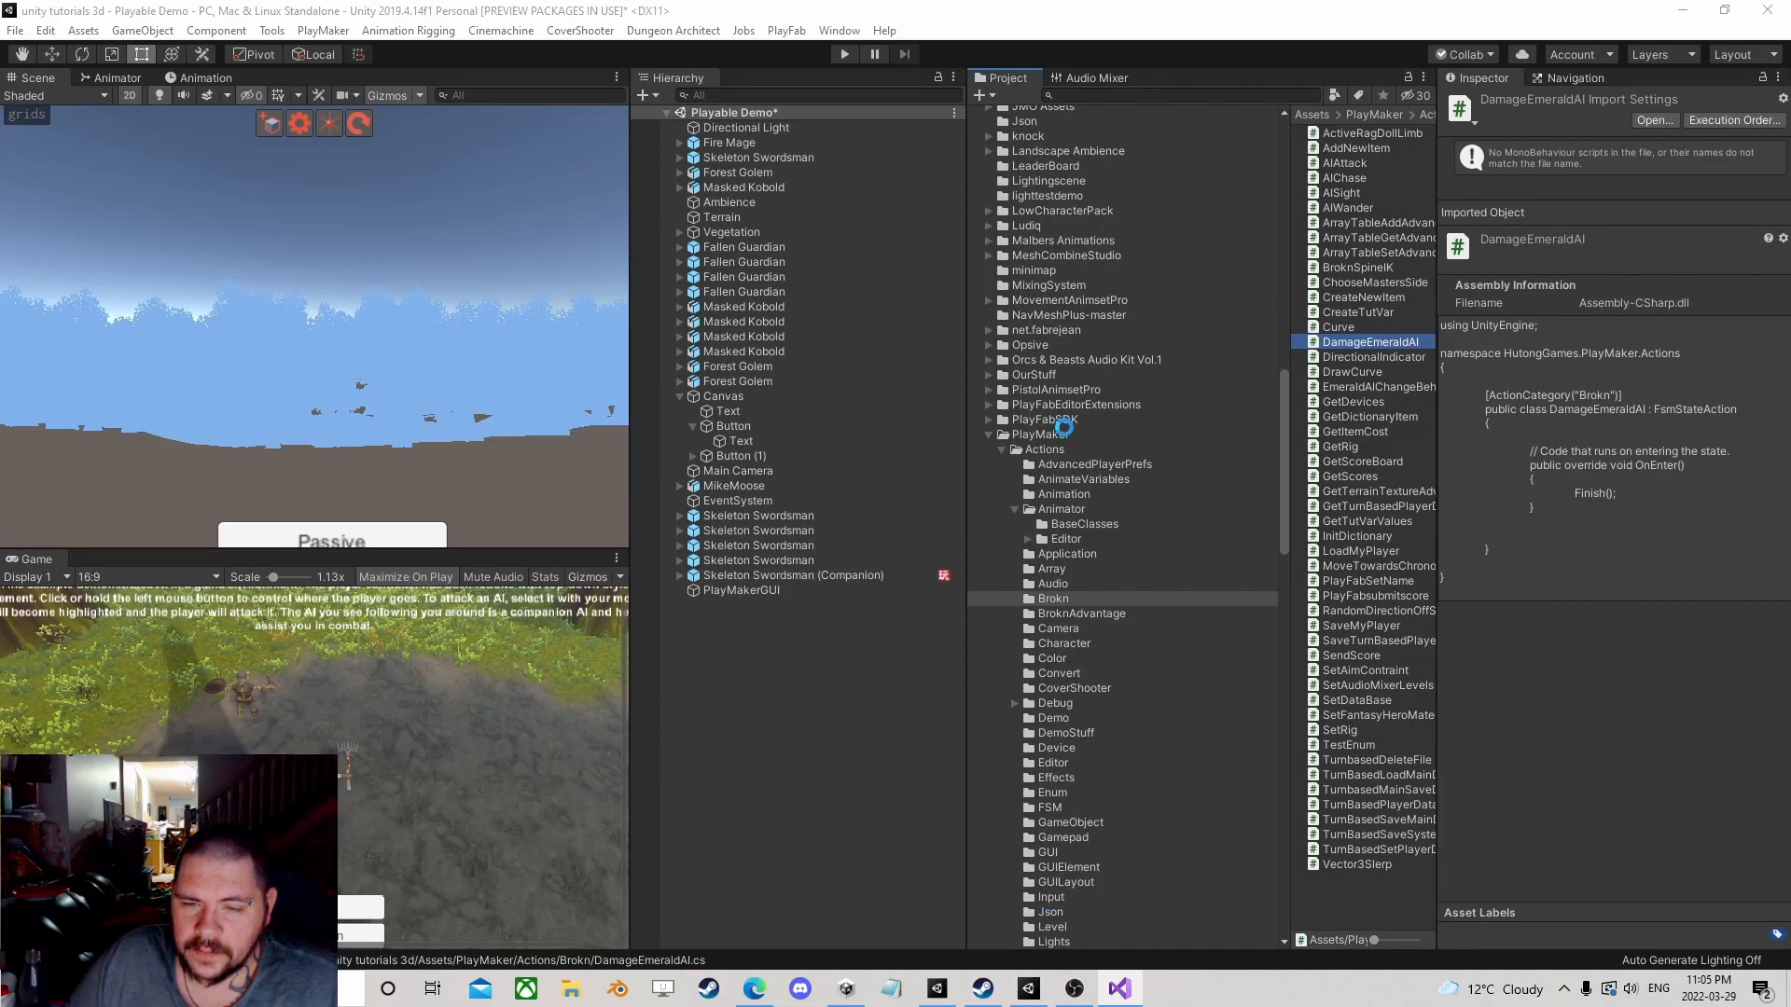
# Step: Select Skeleton Swordsman (Companion), open its FSM and show State 1's actions
pyautogui.click(739, 628)
pyautogui.rightClick(701, 616)
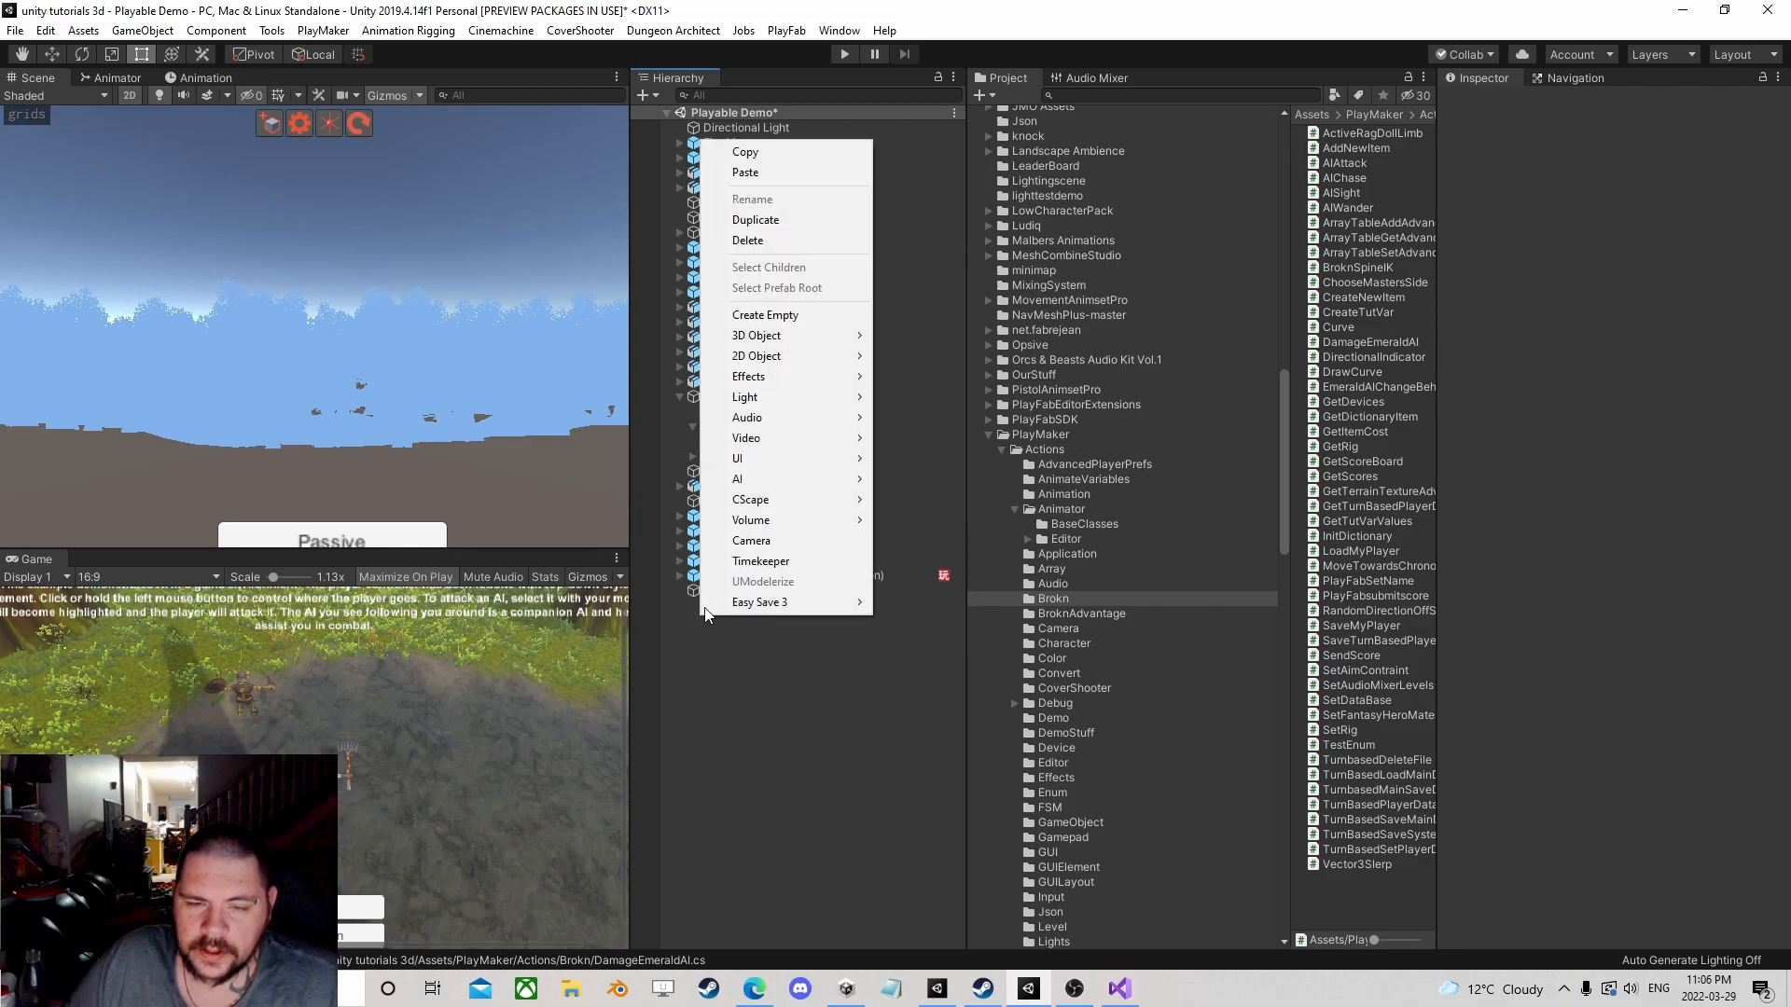
pyautogui.click(765, 784)
pyautogui.click(792, 576)
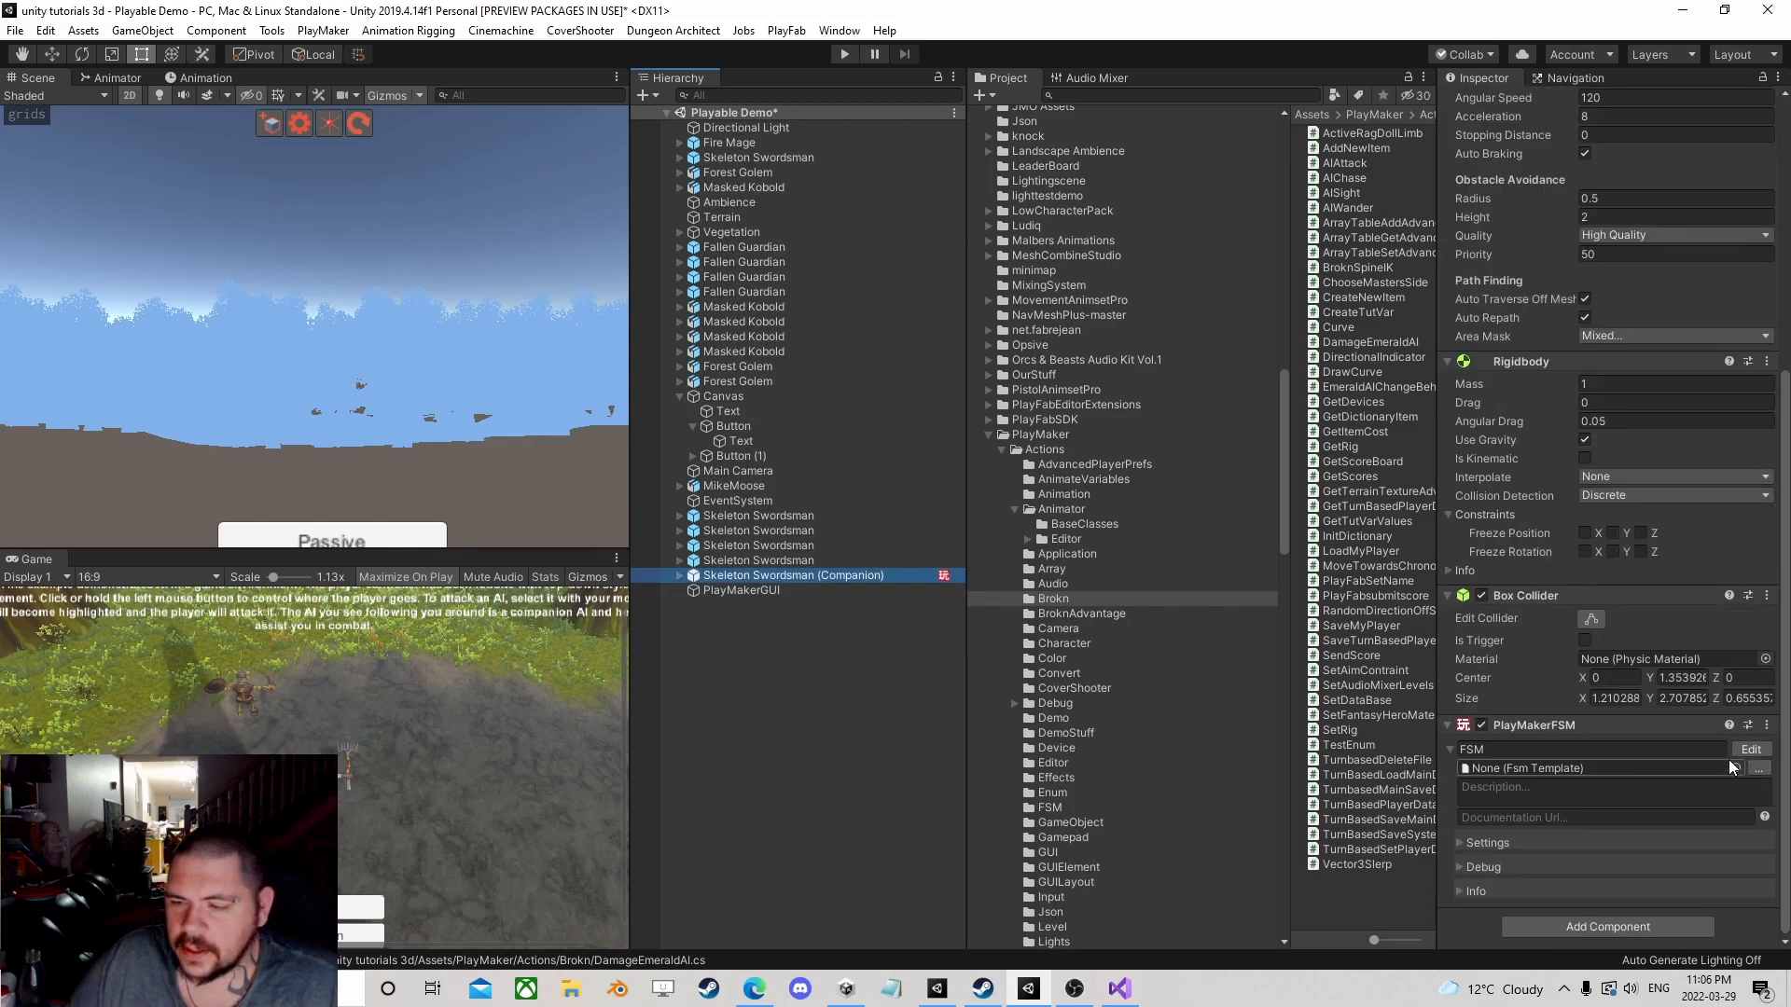
pyautogui.click(1750, 752)
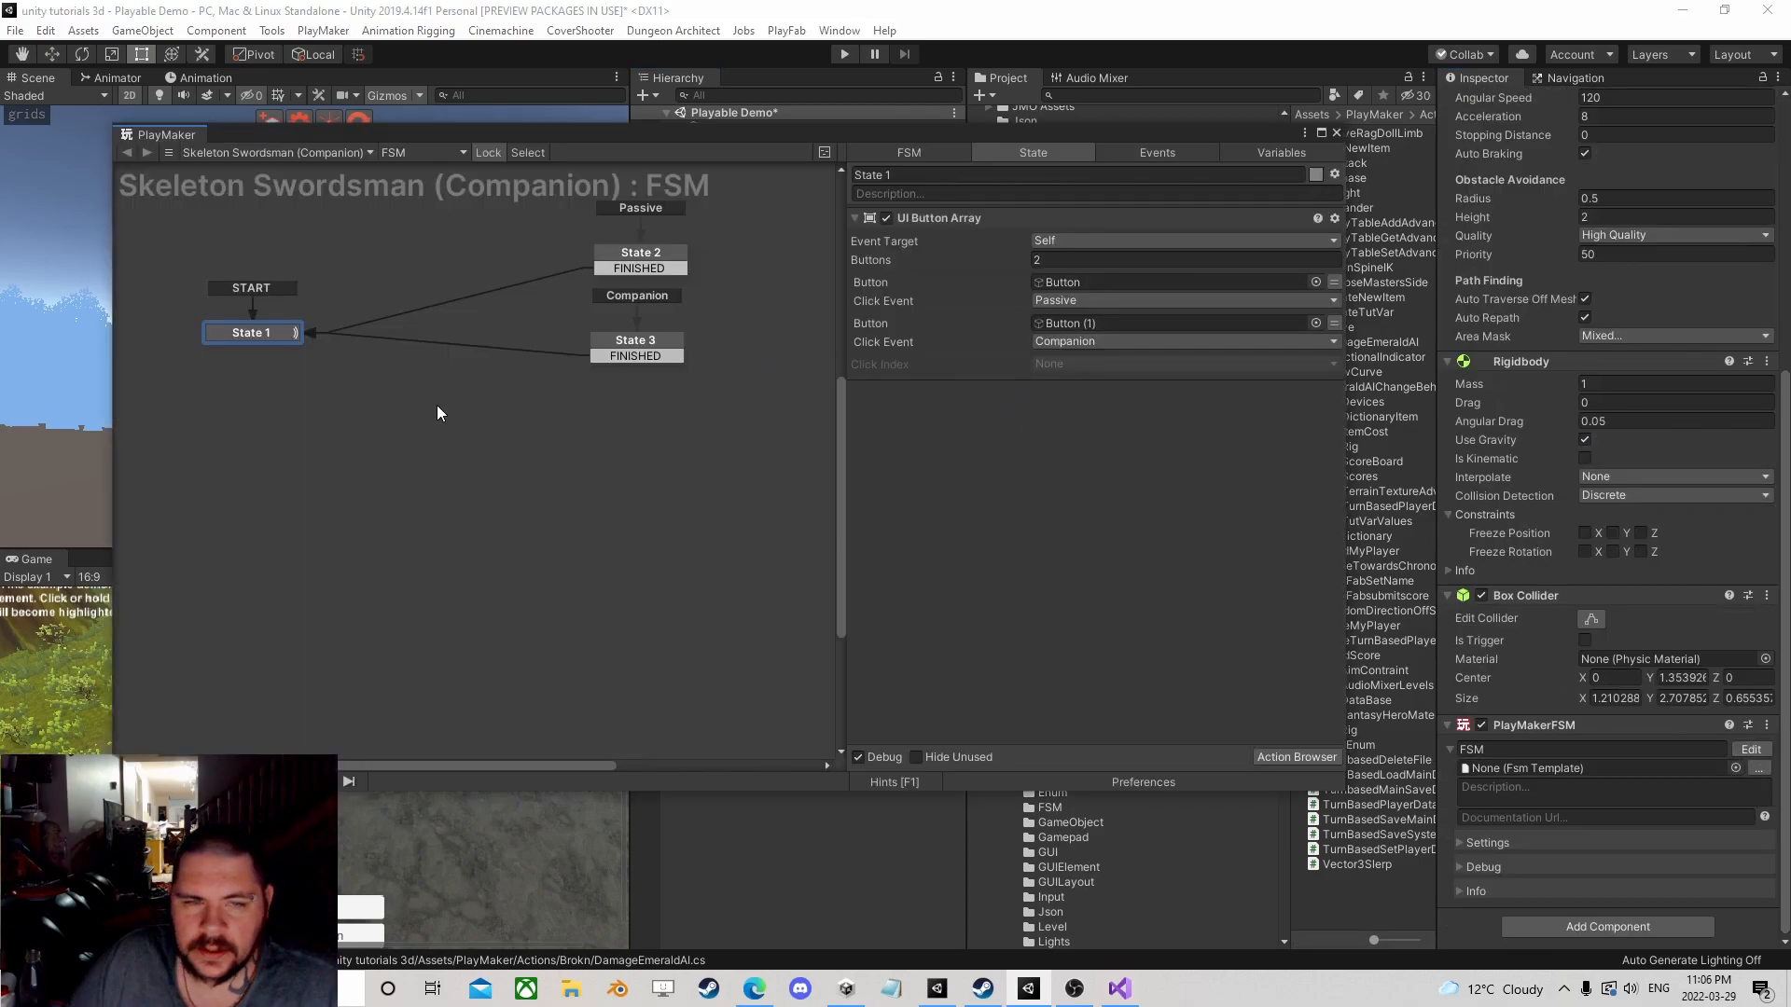
pyautogui.click(422, 404)
pyautogui.click(252, 332)
pyautogui.scroll(5, 1542, 460)
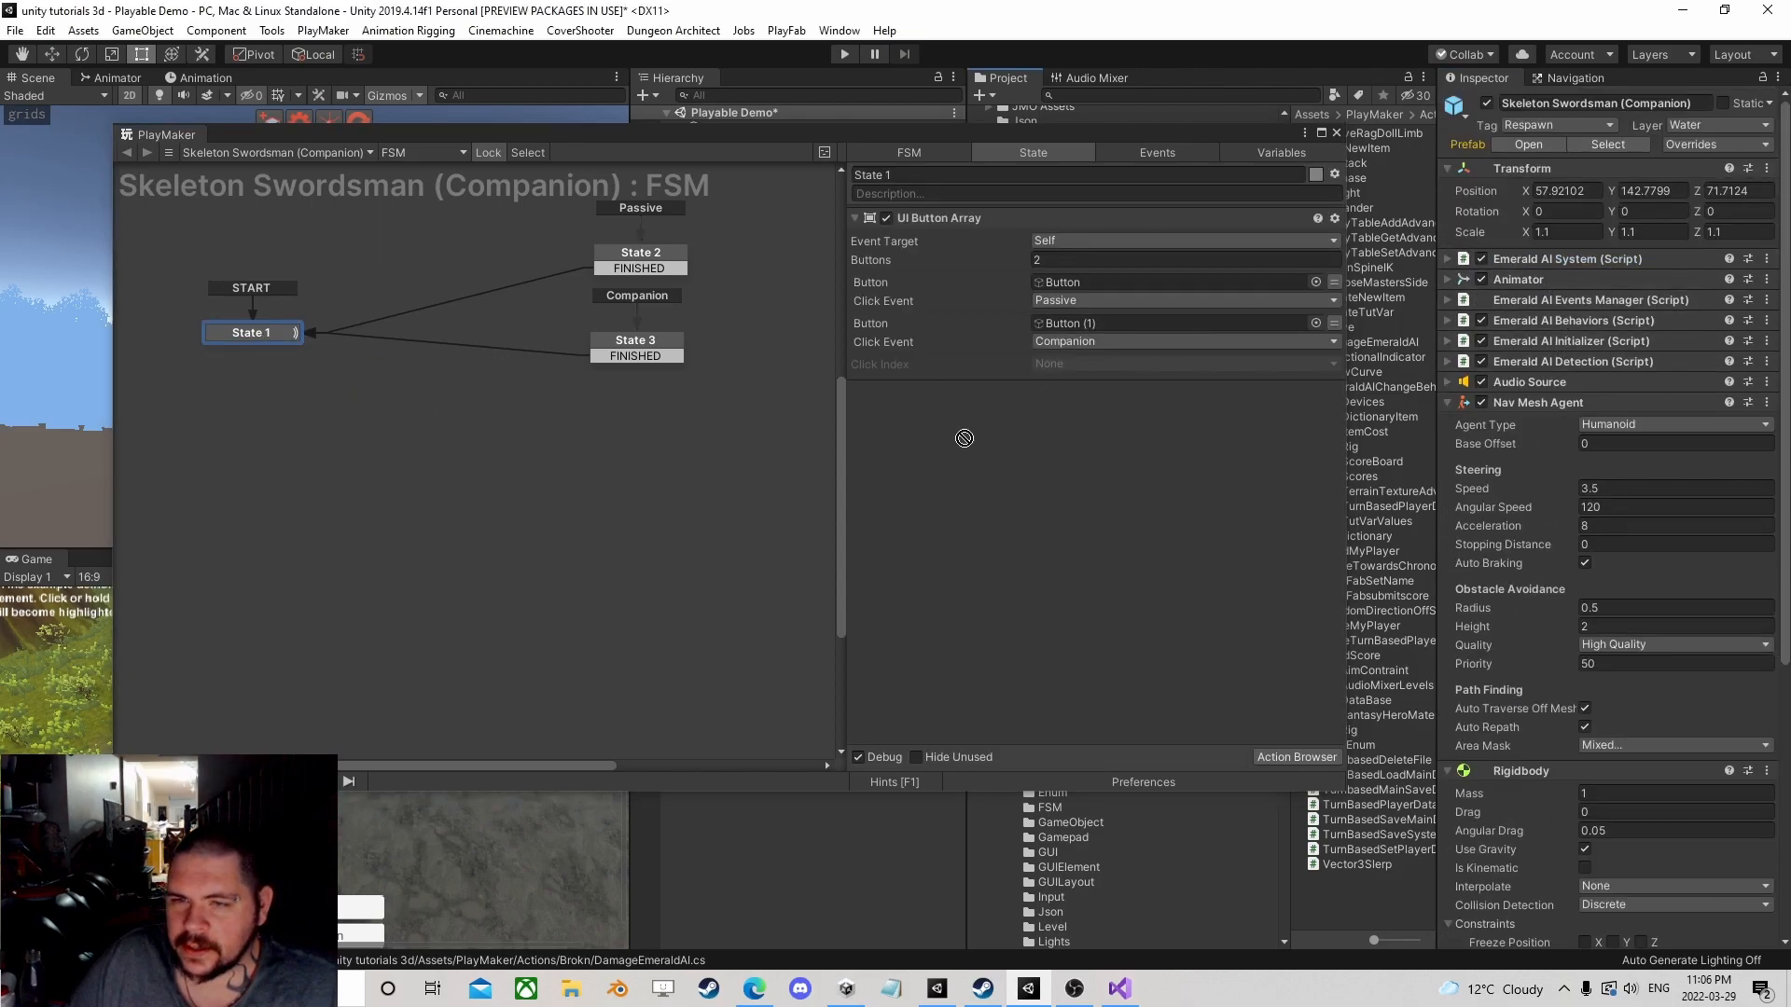
# Step: Add a Call Method action for EmeraldAISystem and browse its method list without choosing one
pyautogui.moveTo(963, 438); pyautogui.dragTo(963, 438)
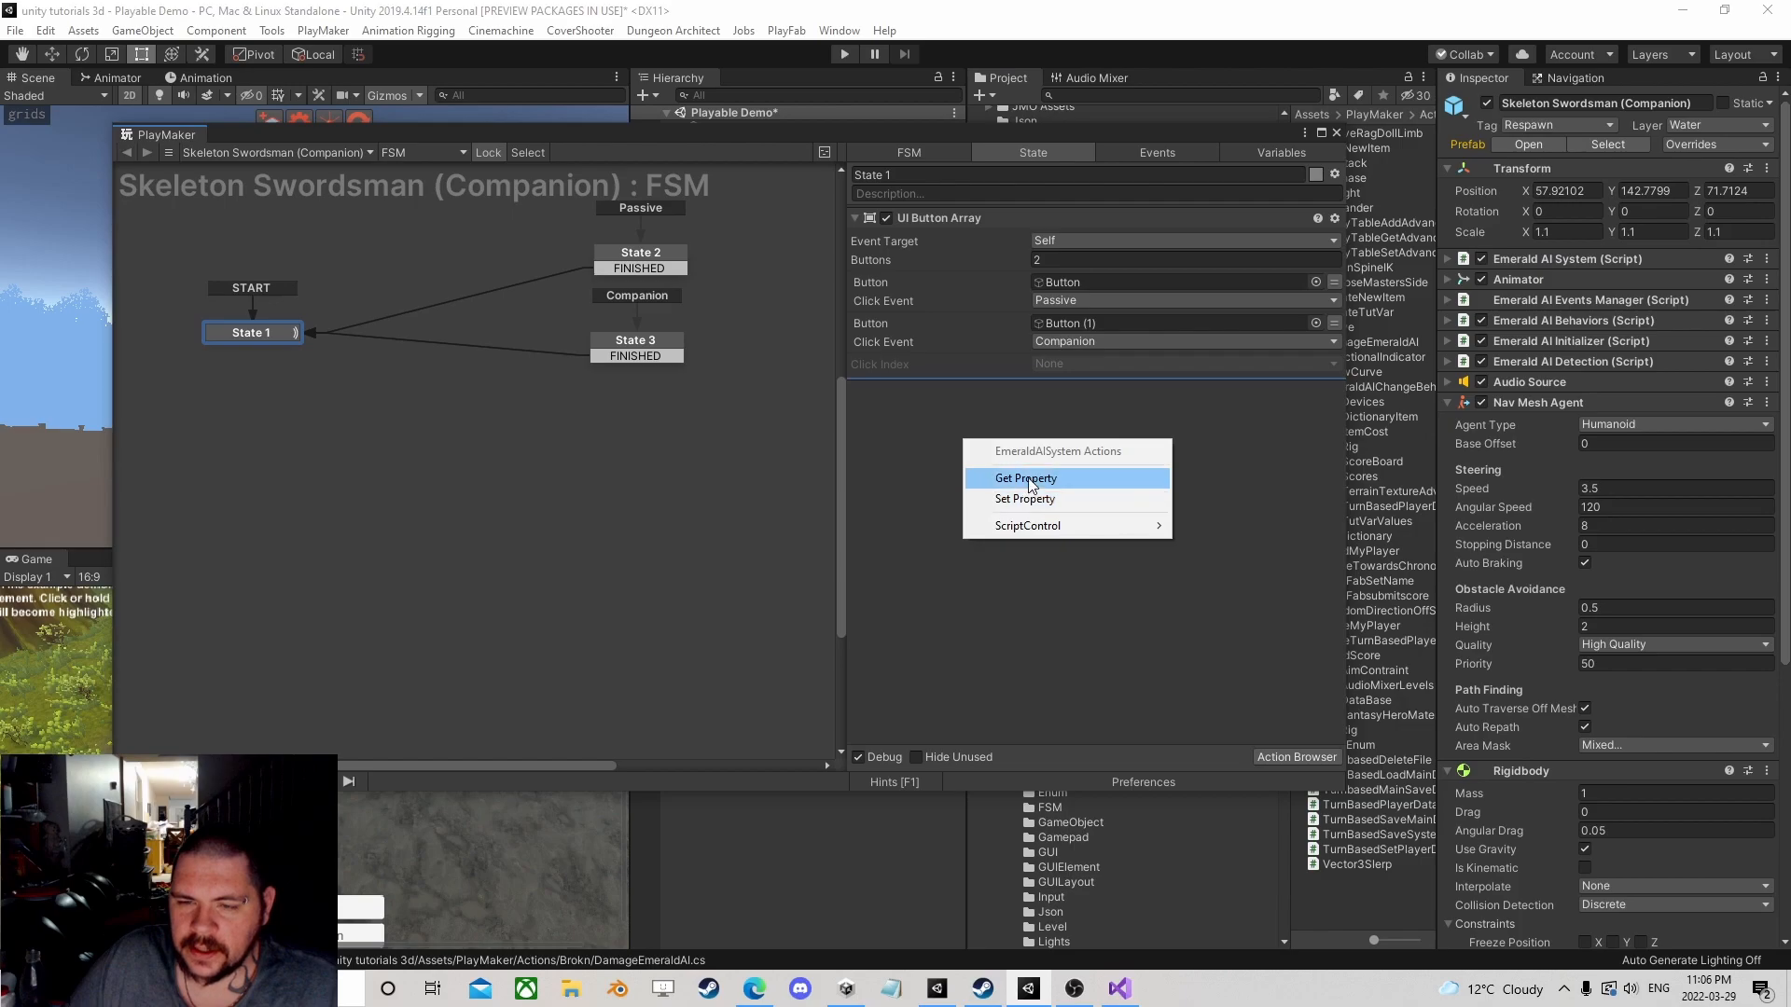
pyautogui.moveTo(1027, 525)
pyautogui.click(1230, 524)
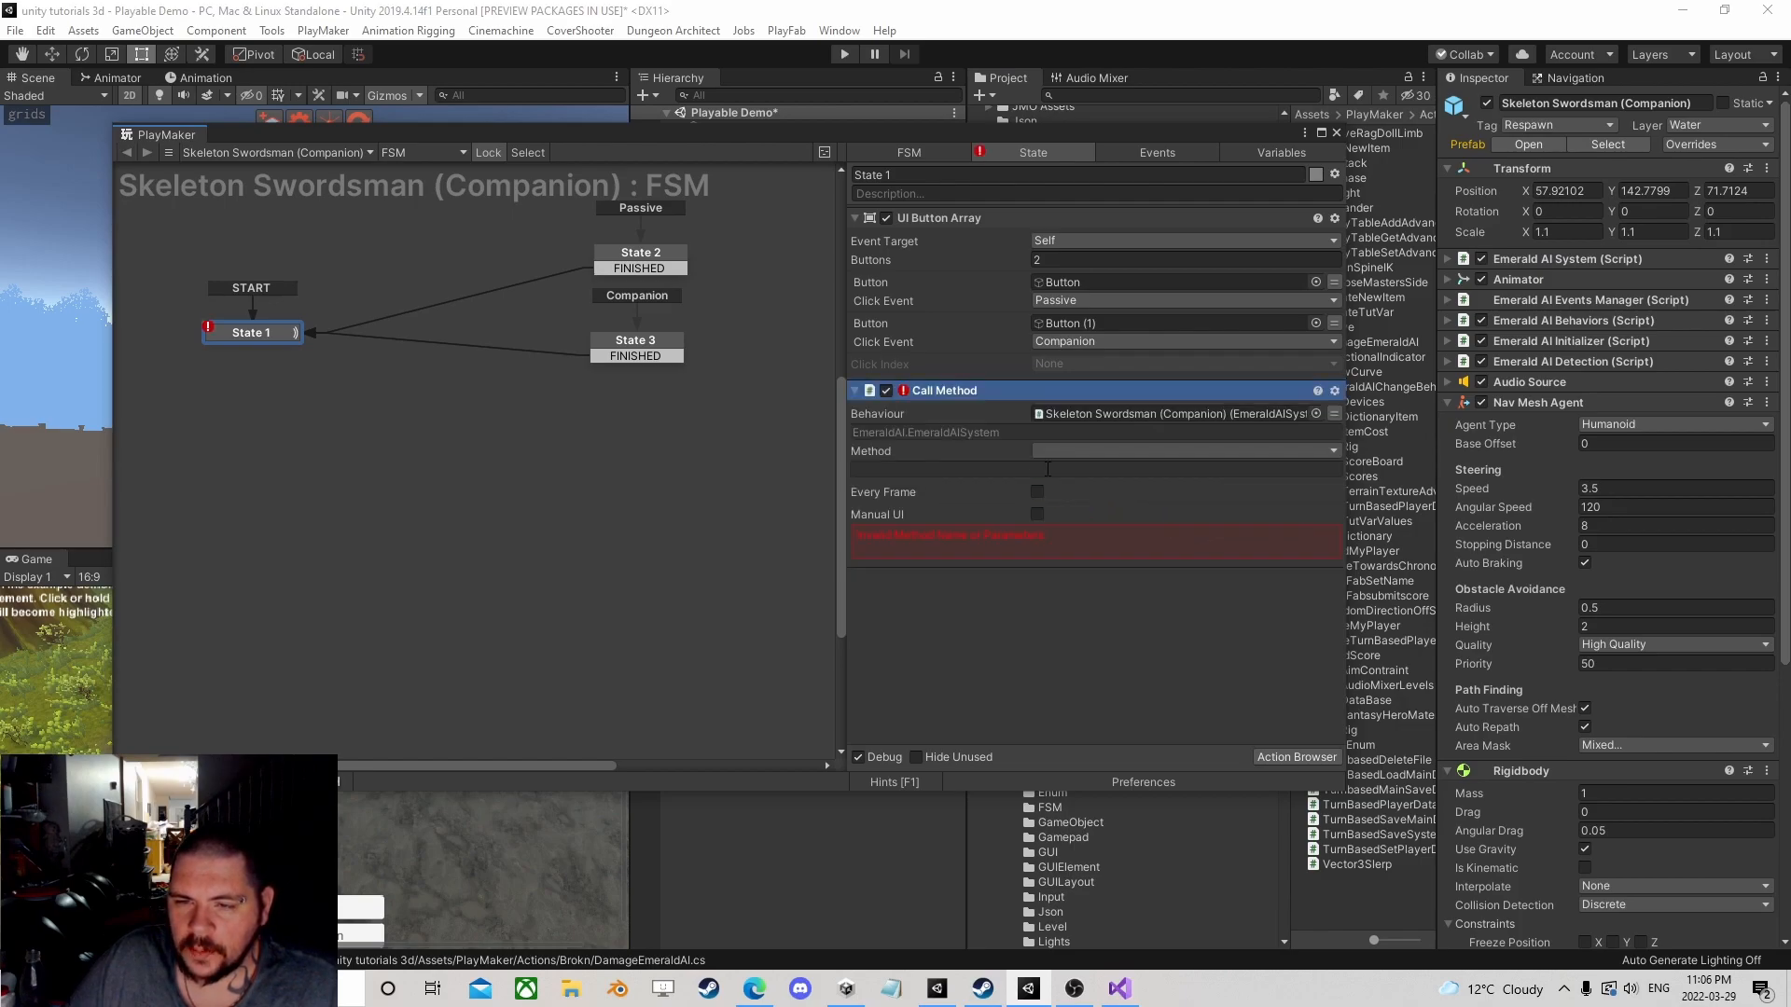
pyautogui.click(1181, 451)
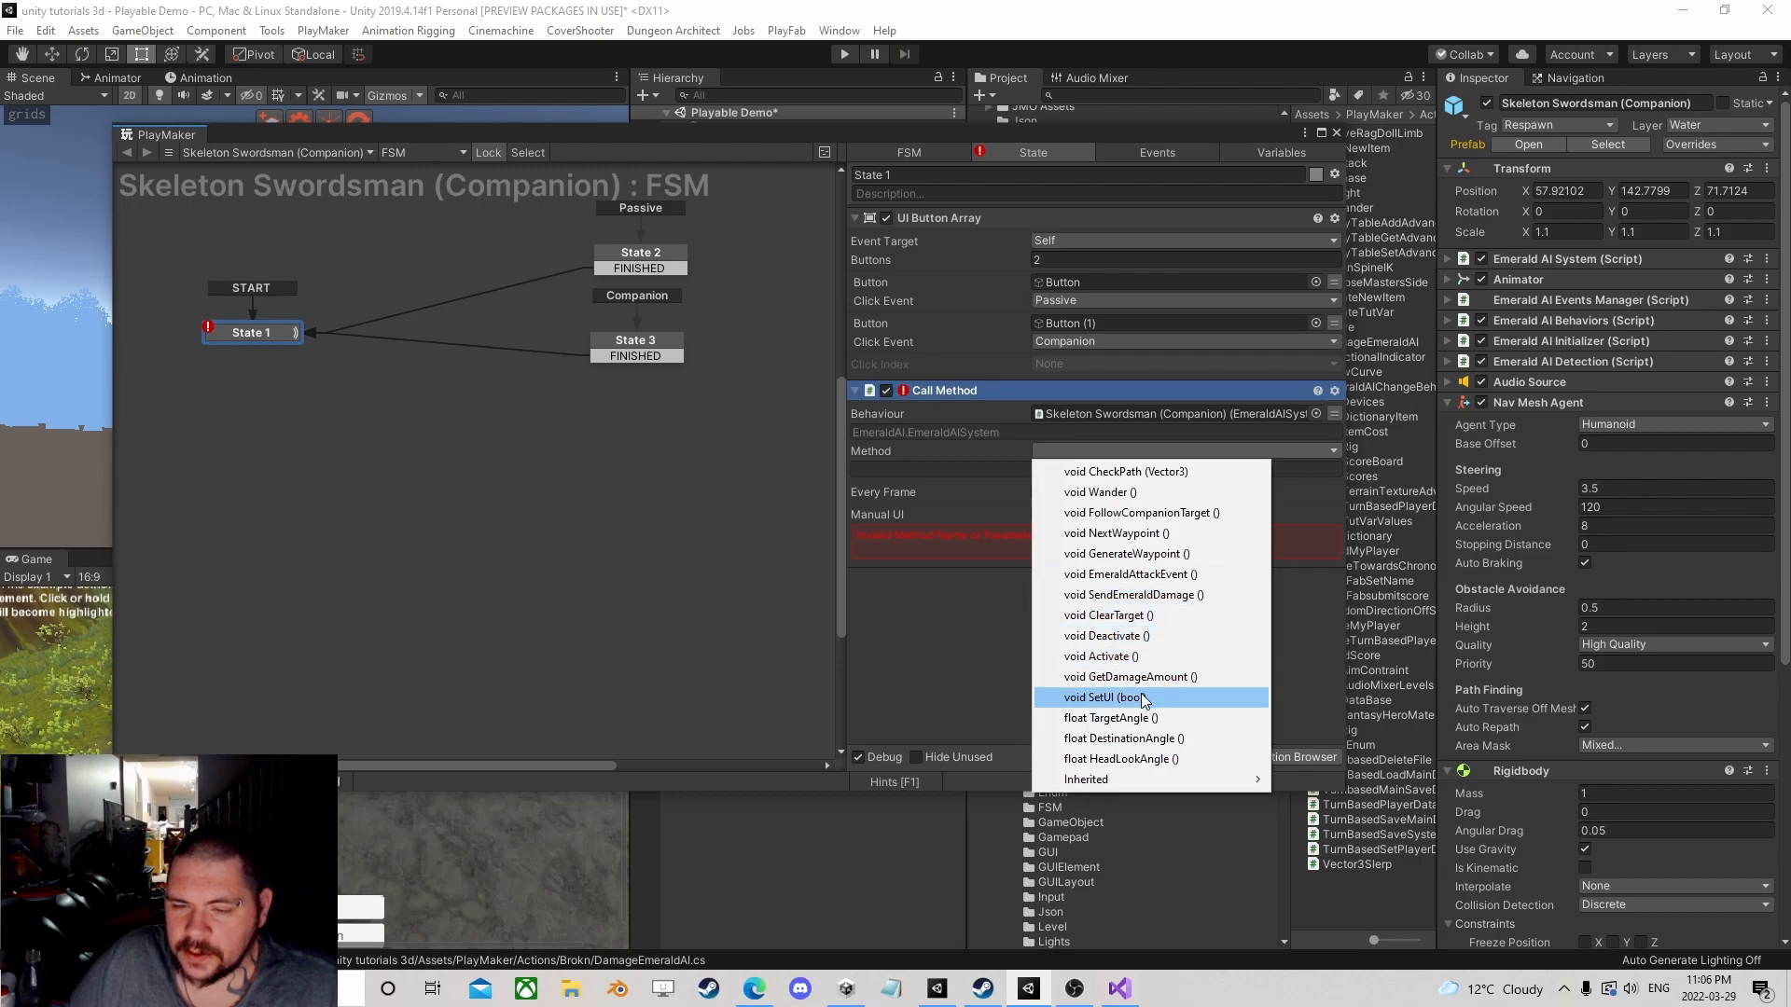
pyautogui.click(960, 601)
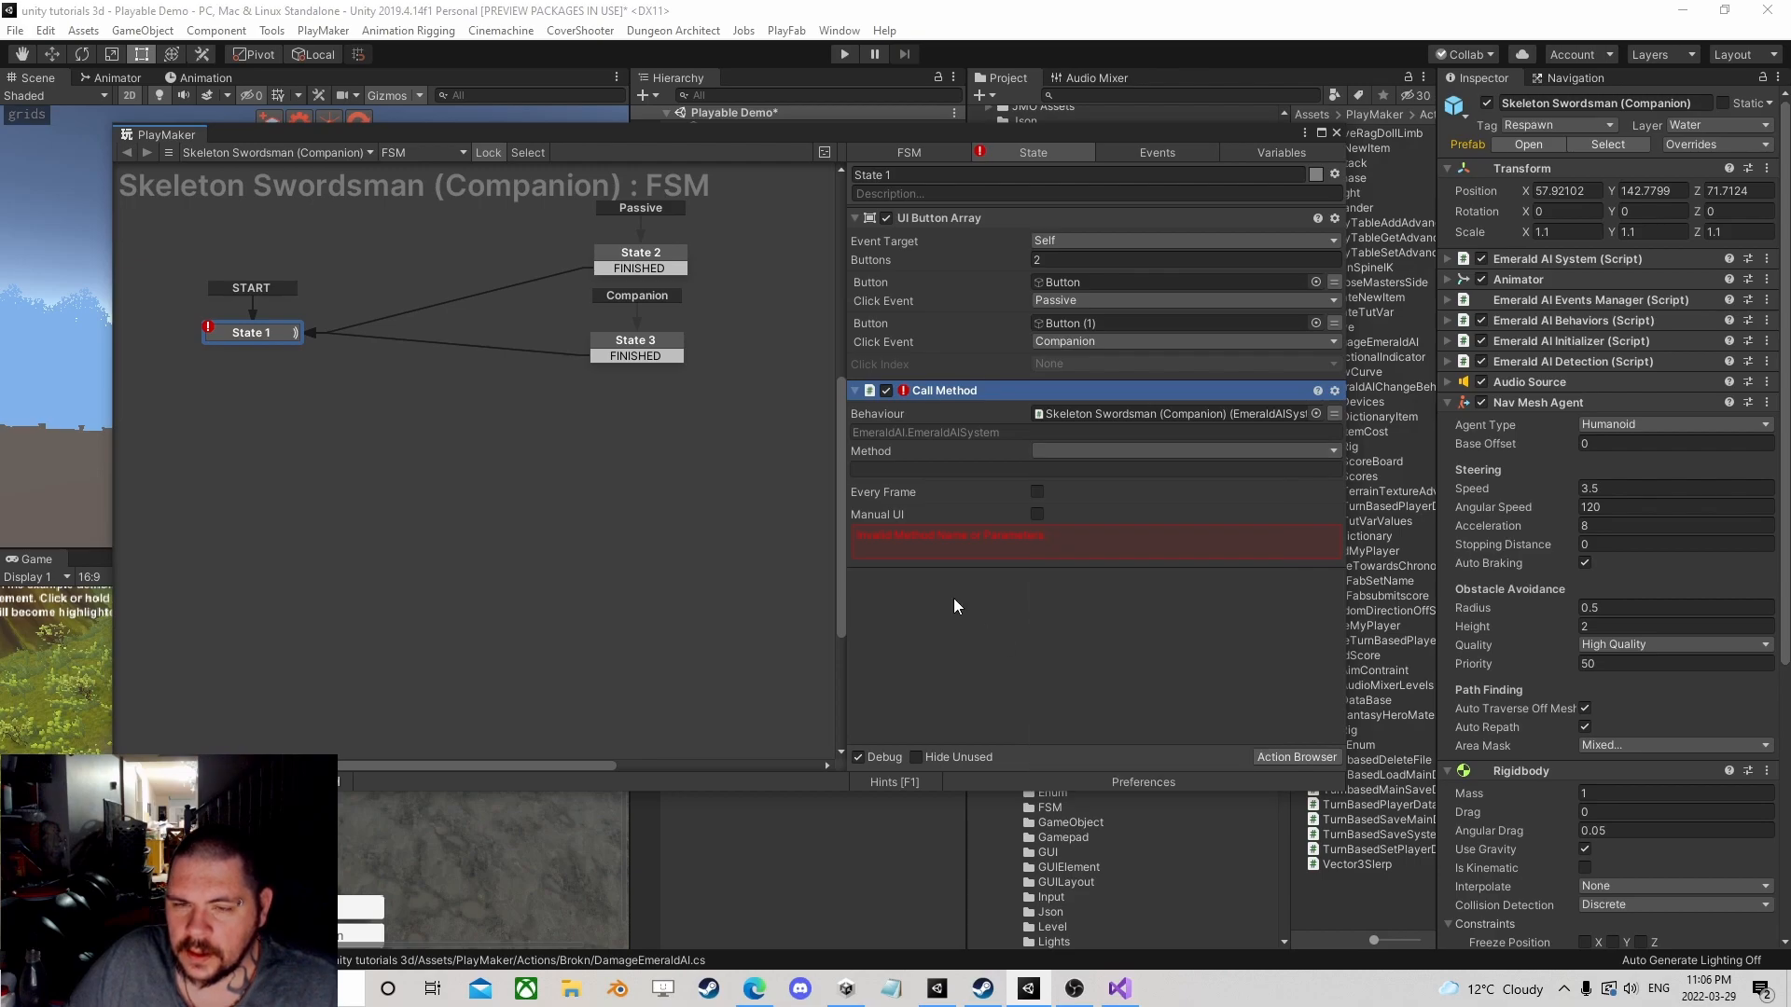
# Step: Add a Get Property action, browse EmeraldAISystem's properties, then remove the trial actions
pyautogui.click(1543, 256)
pyautogui.rightClick(1063, 659)
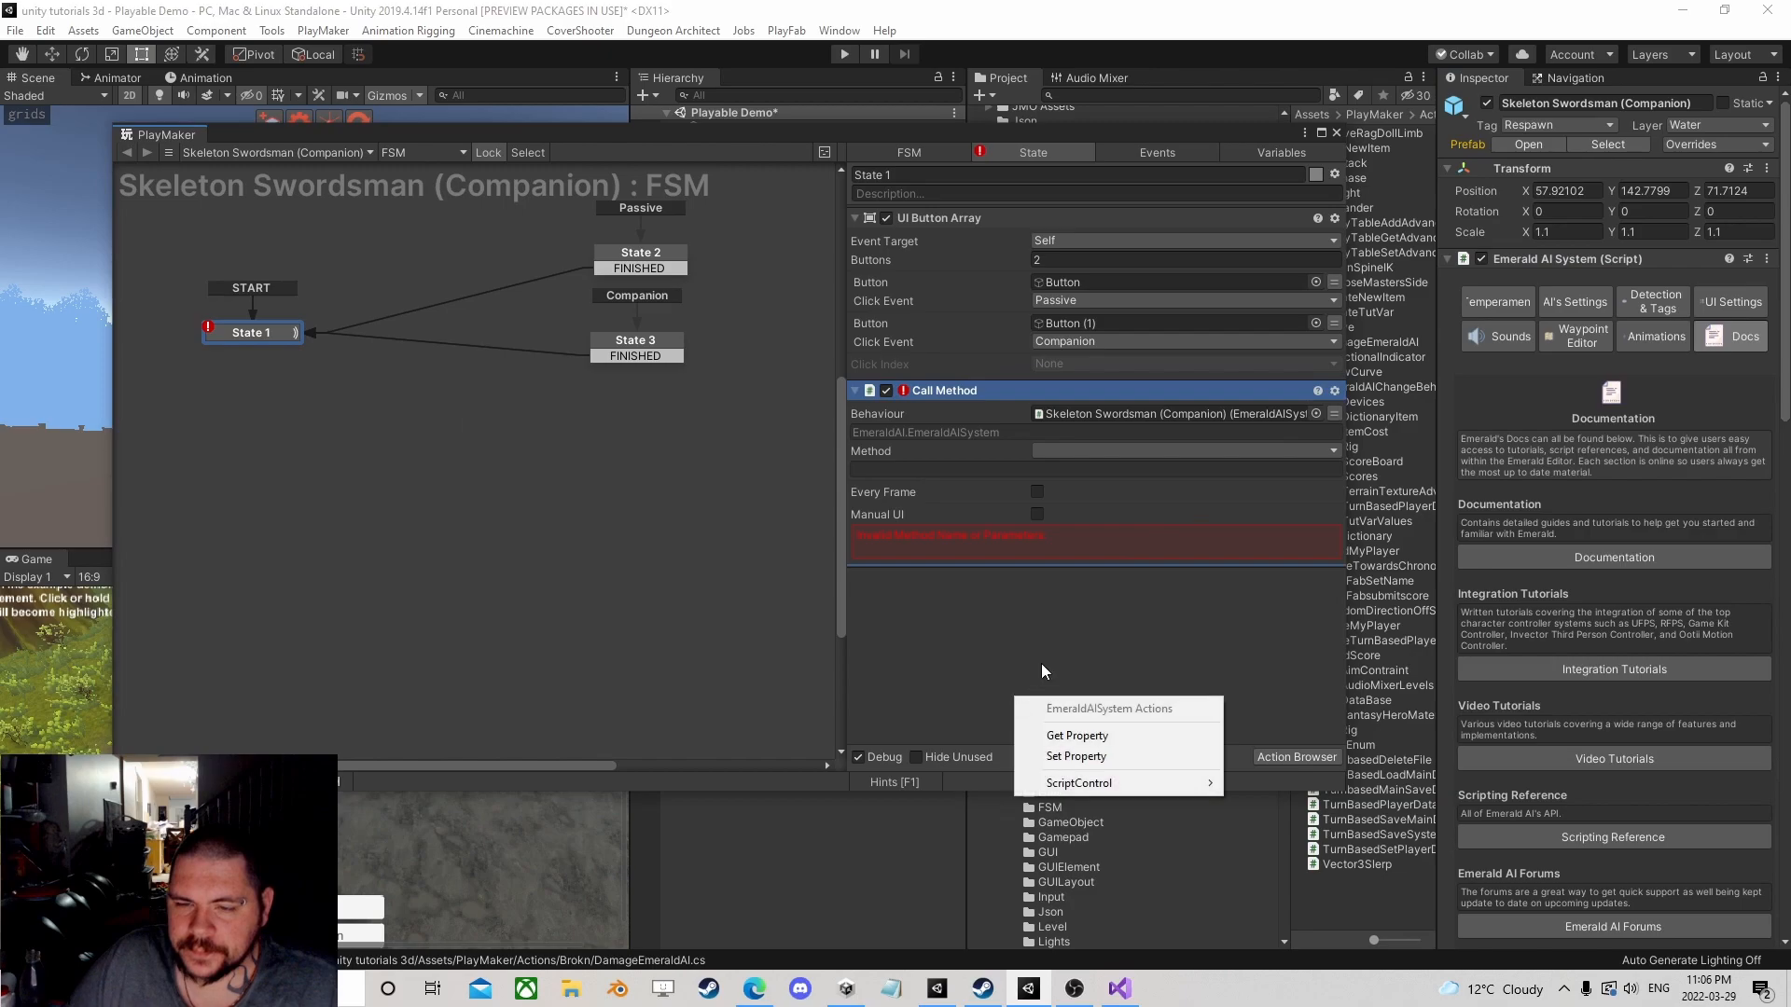
pyautogui.click(1064, 732)
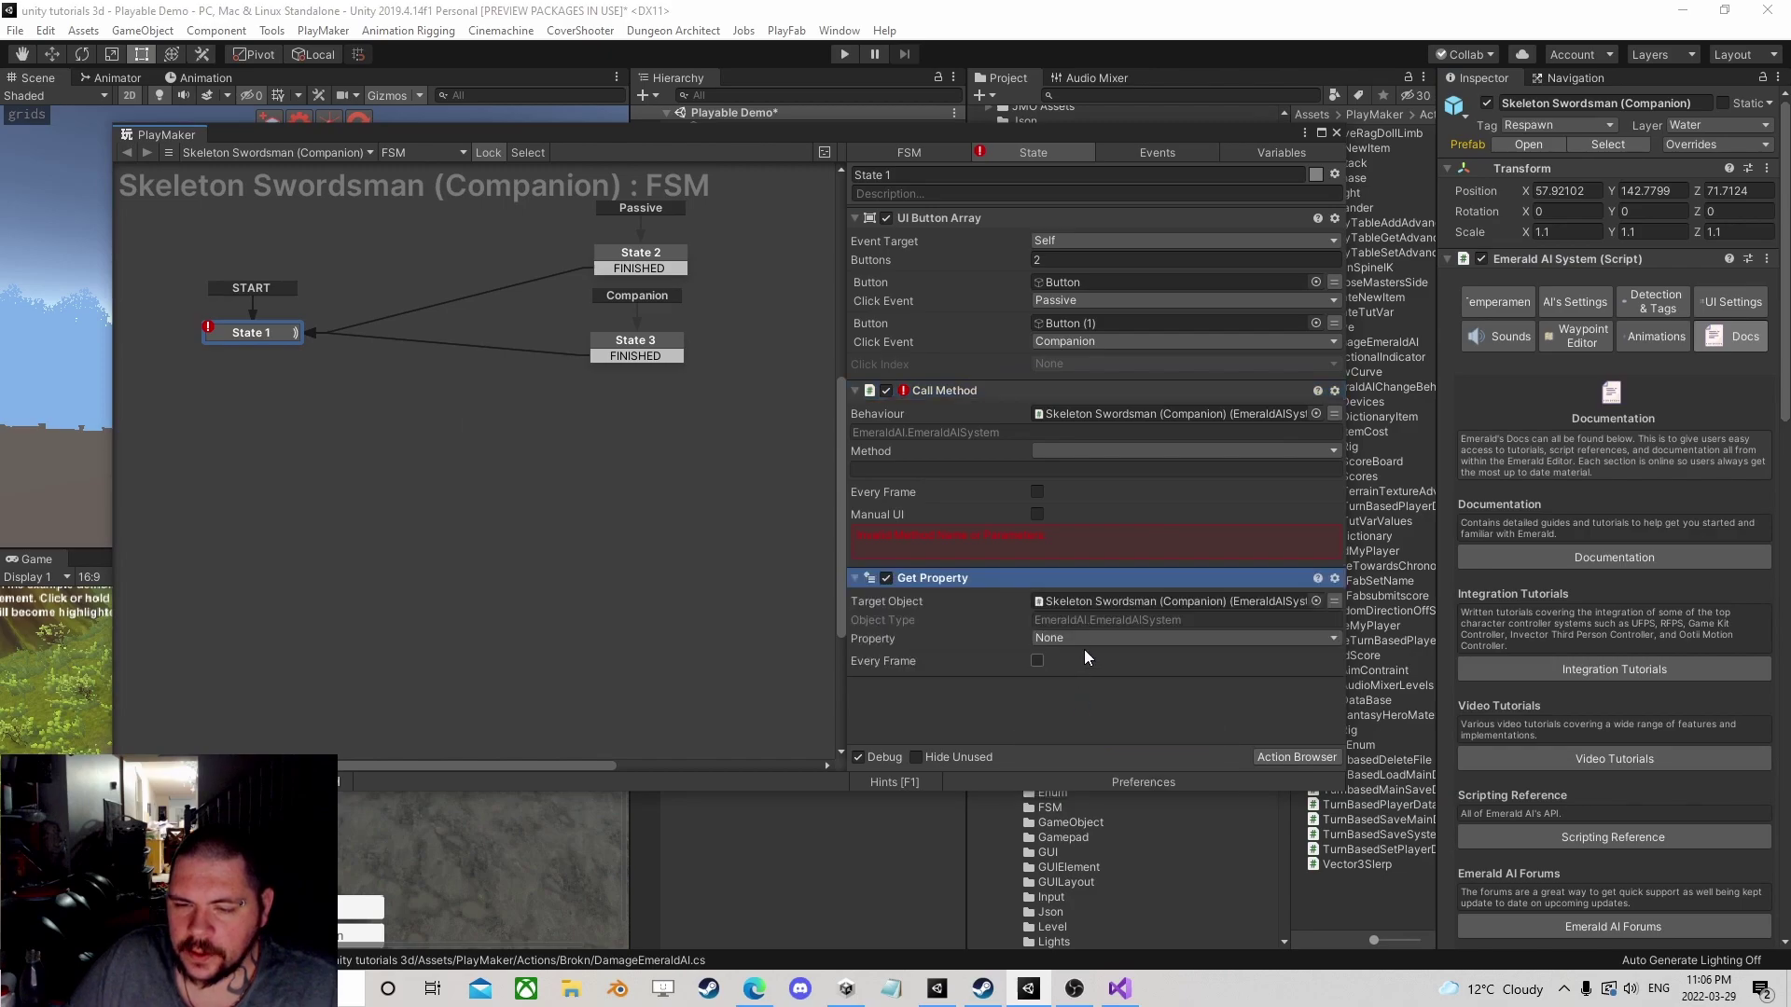
pyautogui.click(1132, 639)
pyautogui.click(1132, 651)
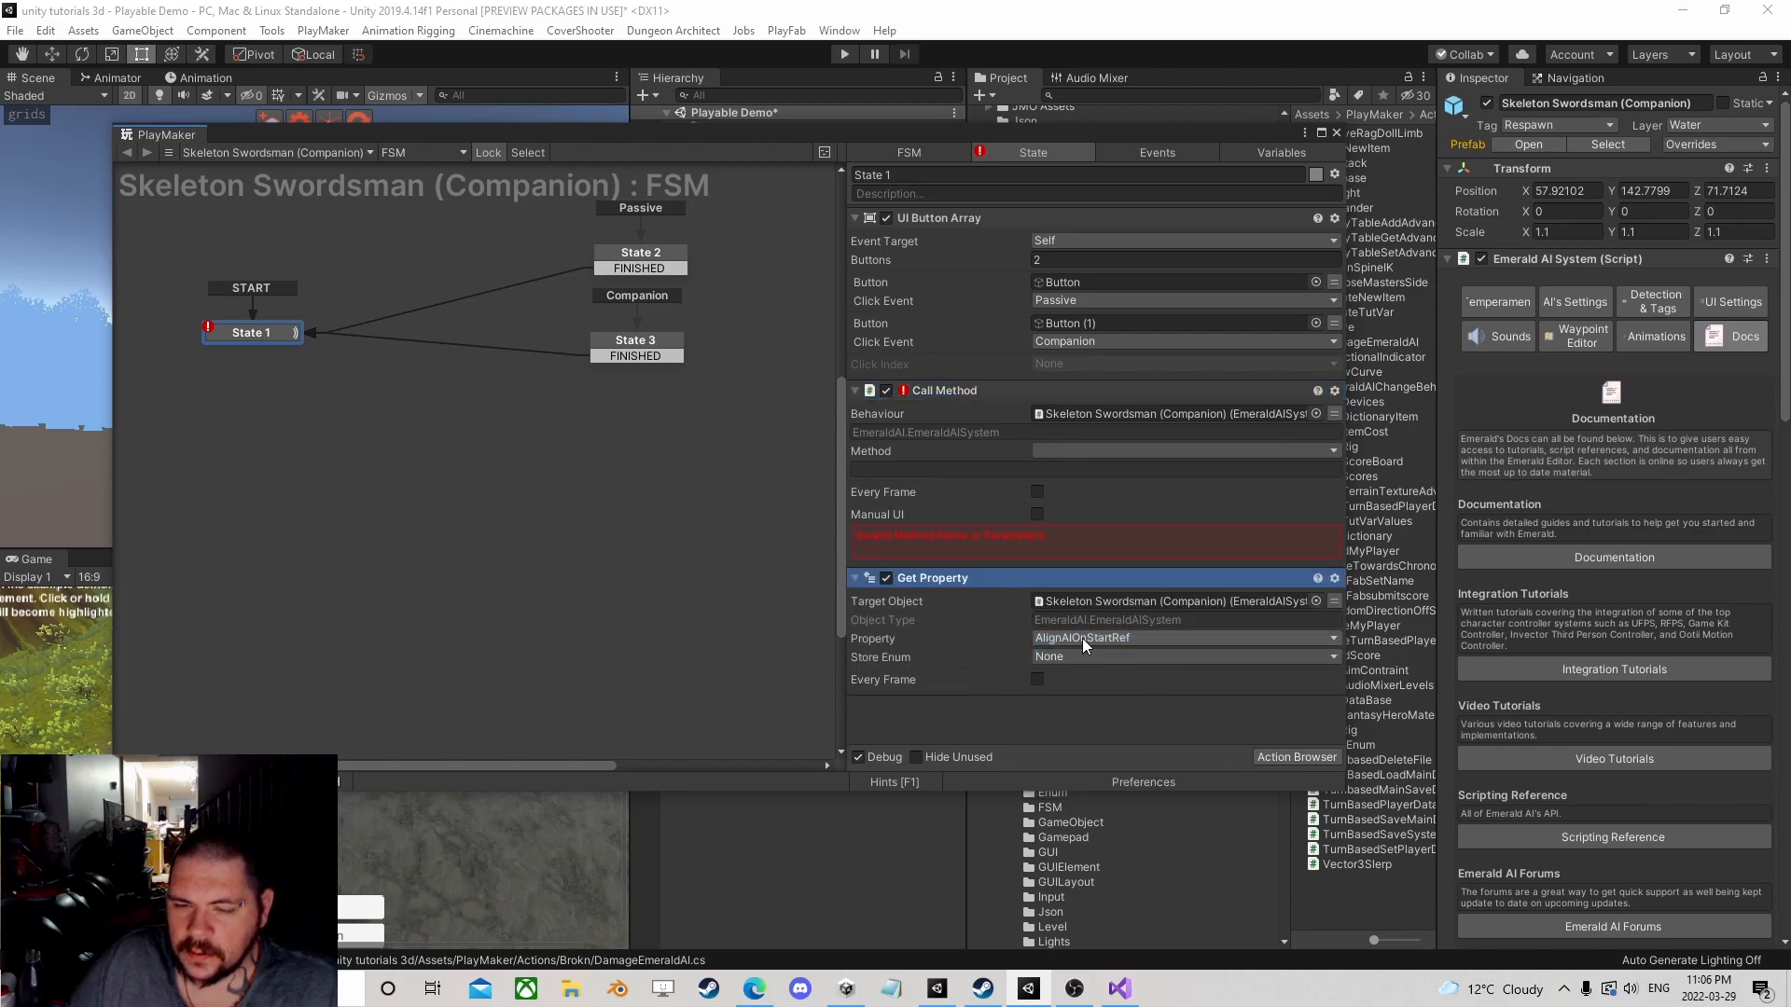
pyautogui.click(1086, 638)
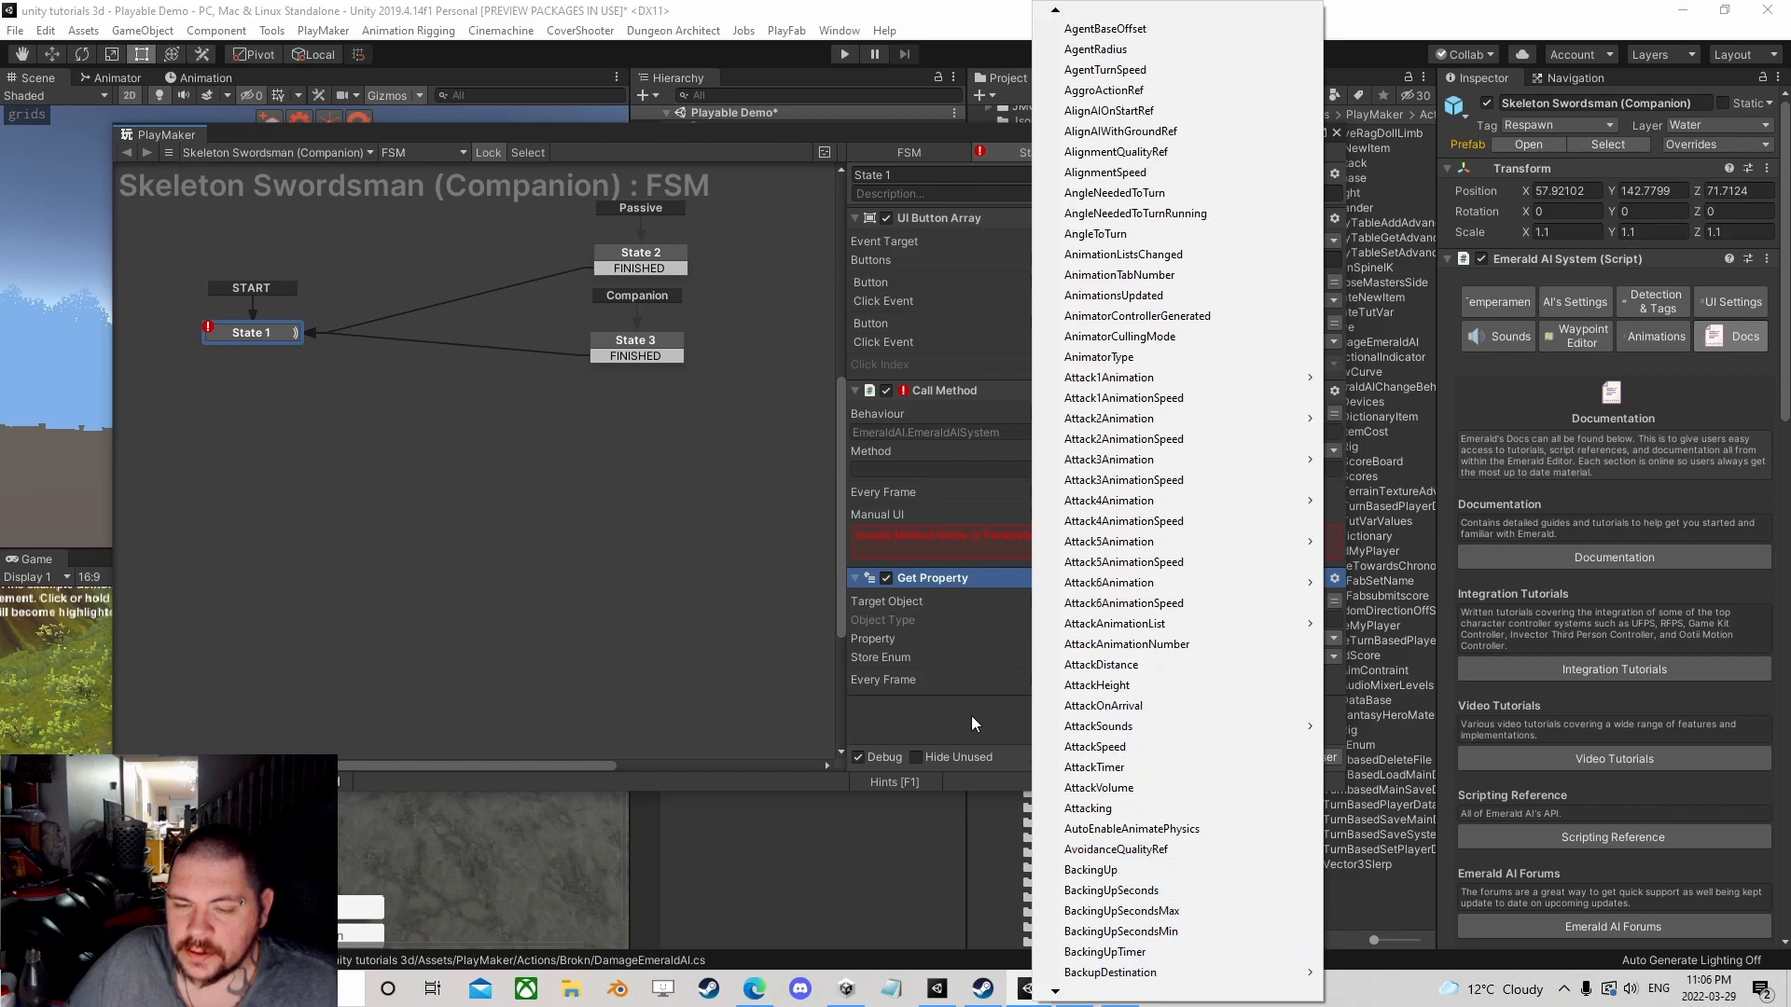
pyautogui.press('Escape')
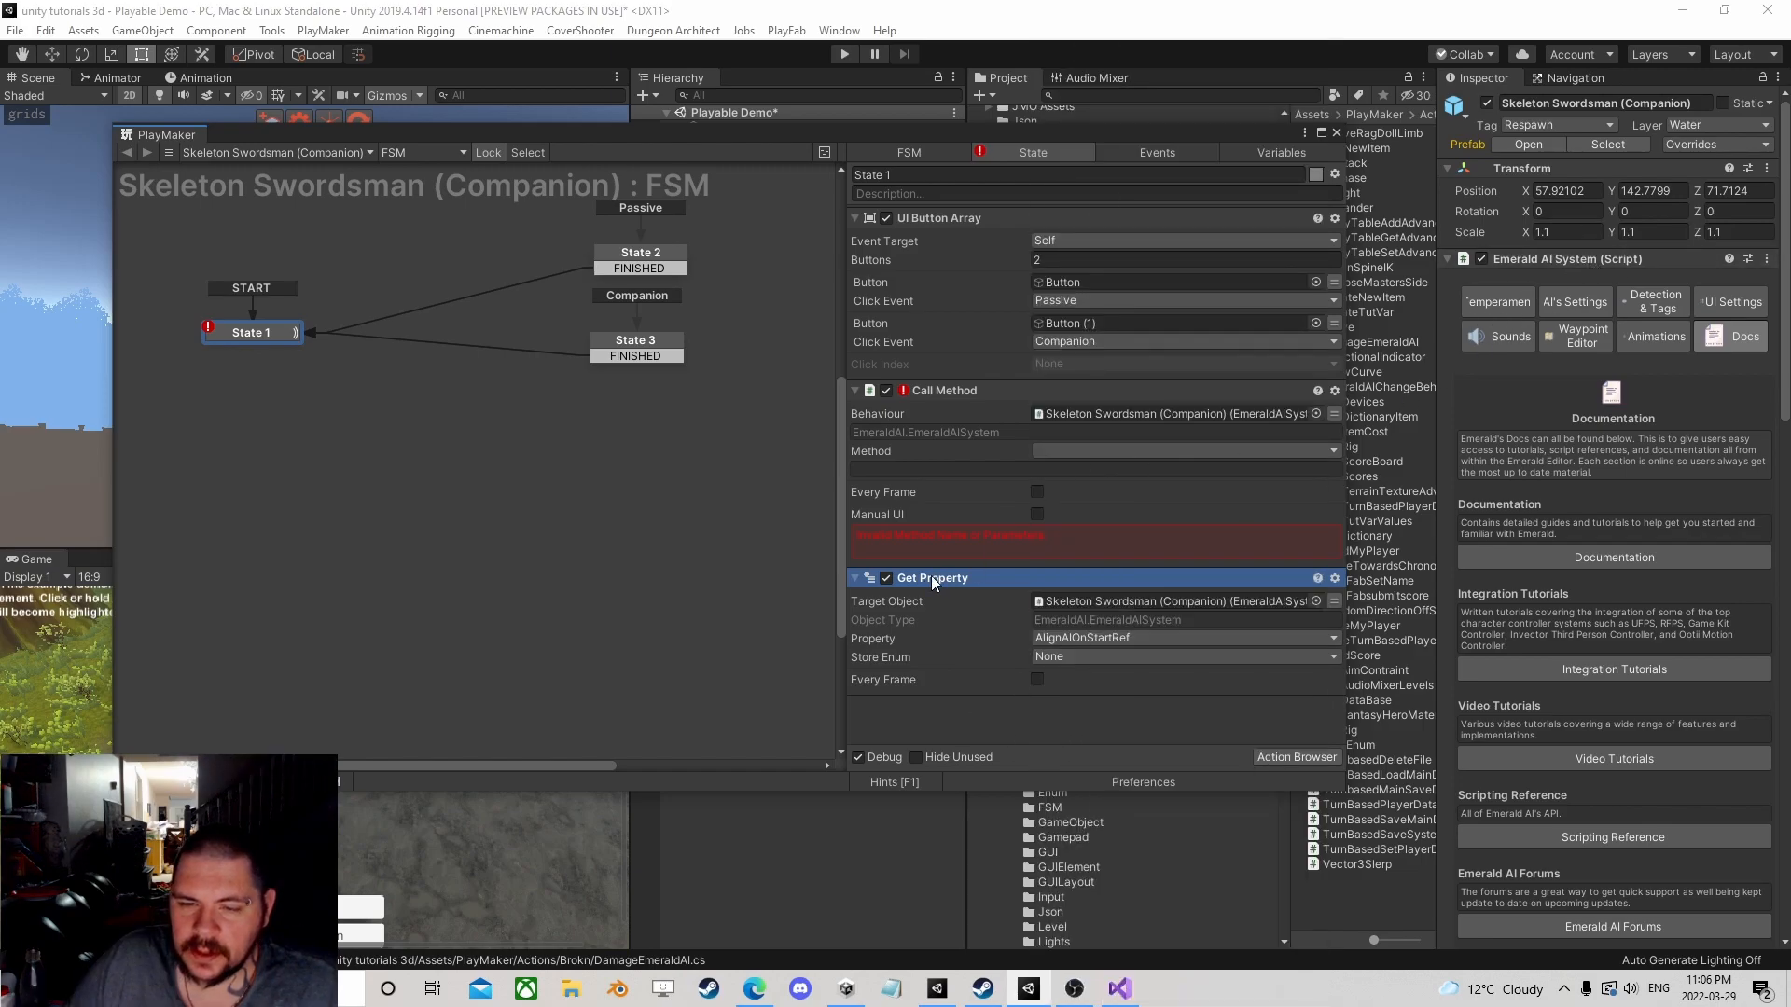
pyautogui.rightClick(926, 578)
pyautogui.click(1038, 912)
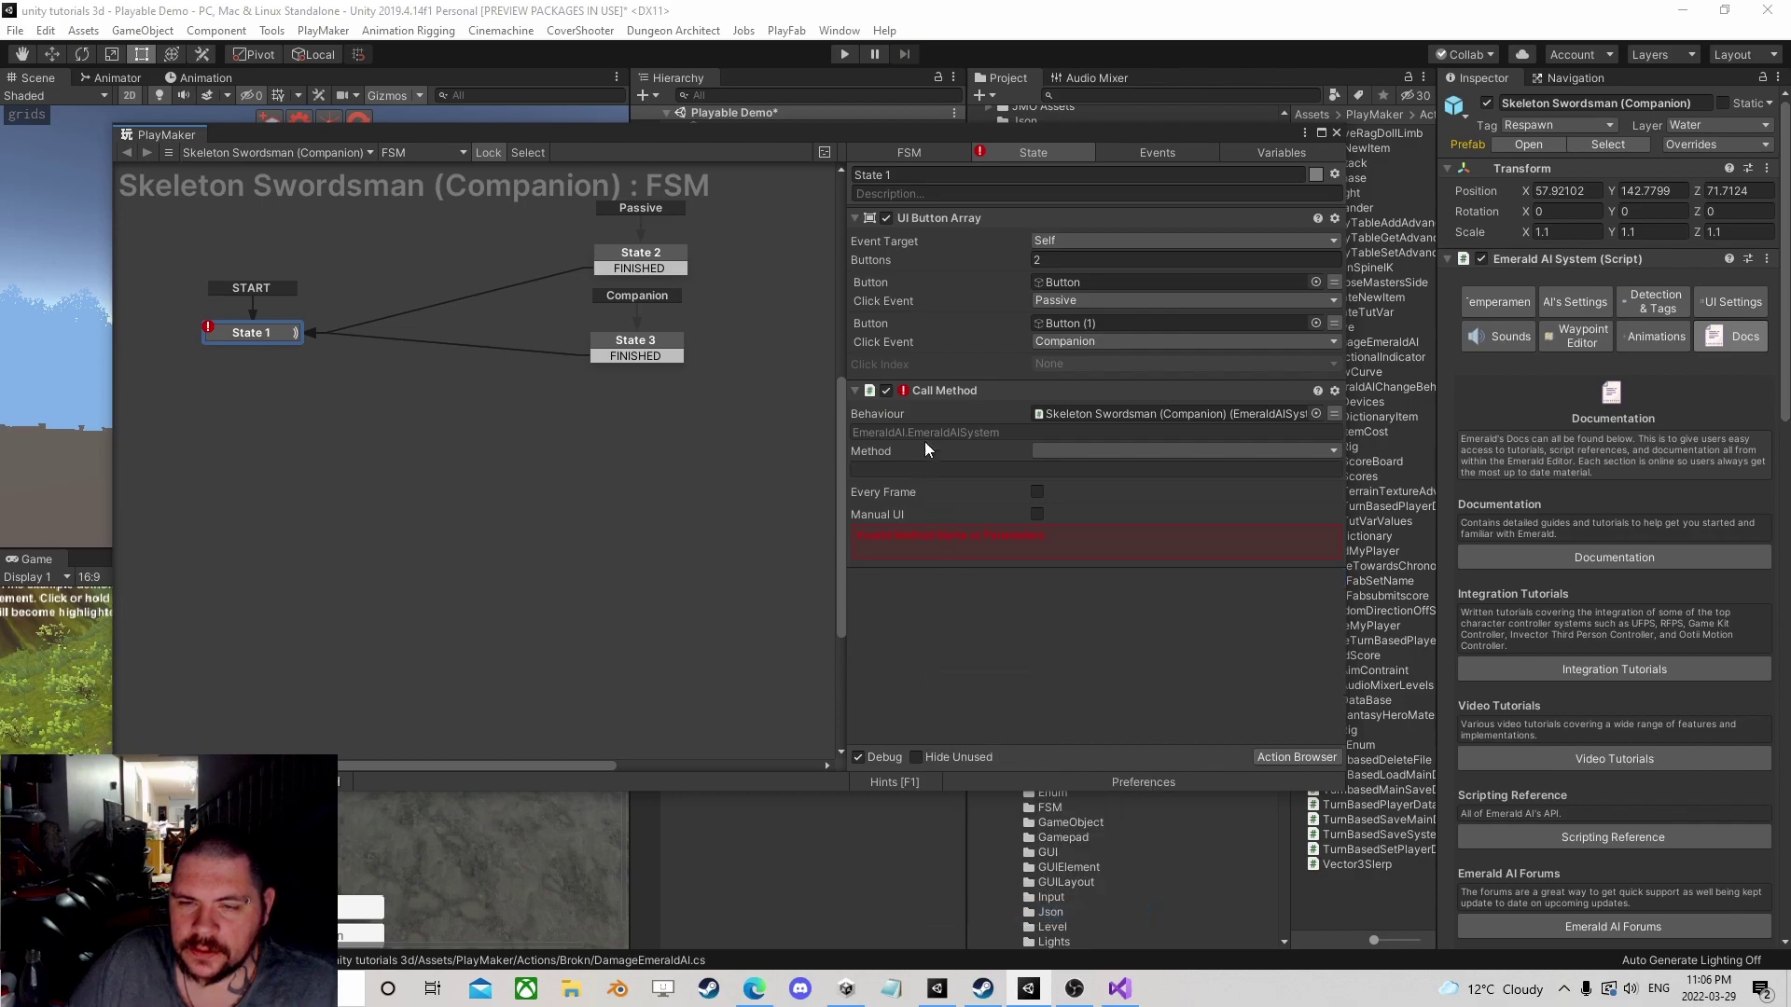
pyautogui.rightClick(950, 398)
# Step: Remove the Call Method action and switch to the DamageEmeraldAI script at empty line 9
pyautogui.click(1072, 700)
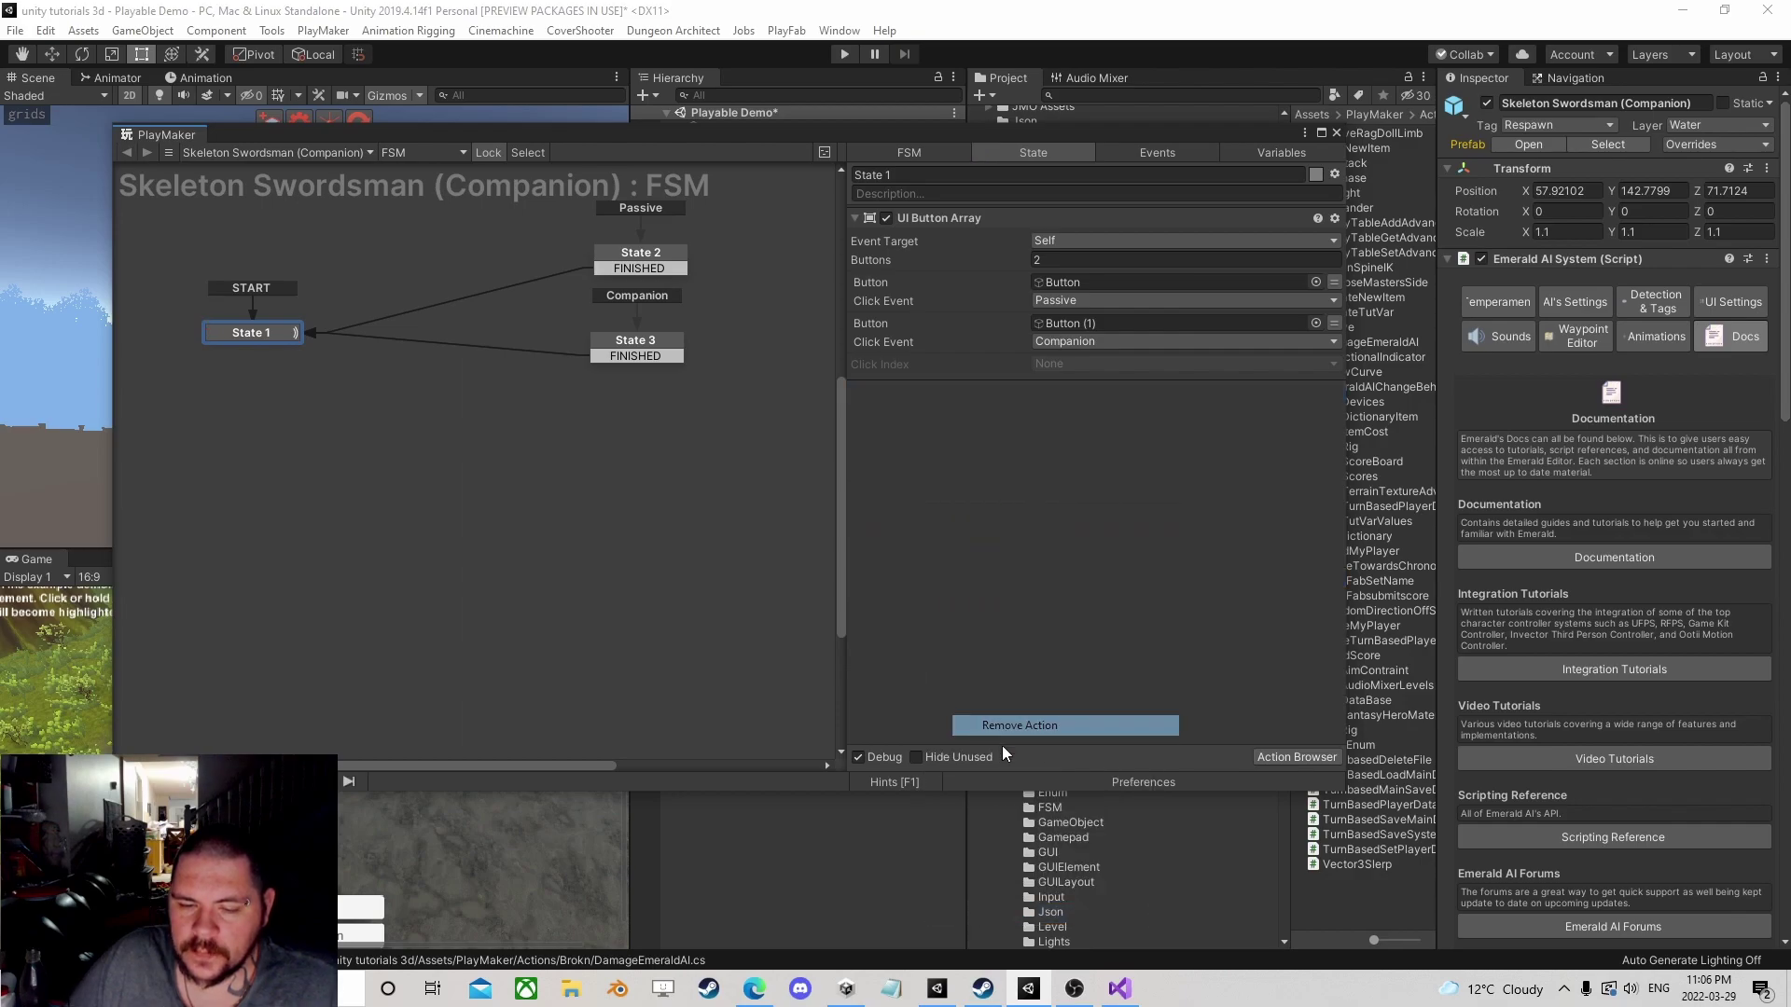
pyautogui.click(1118, 990)
pyautogui.click(375, 283)
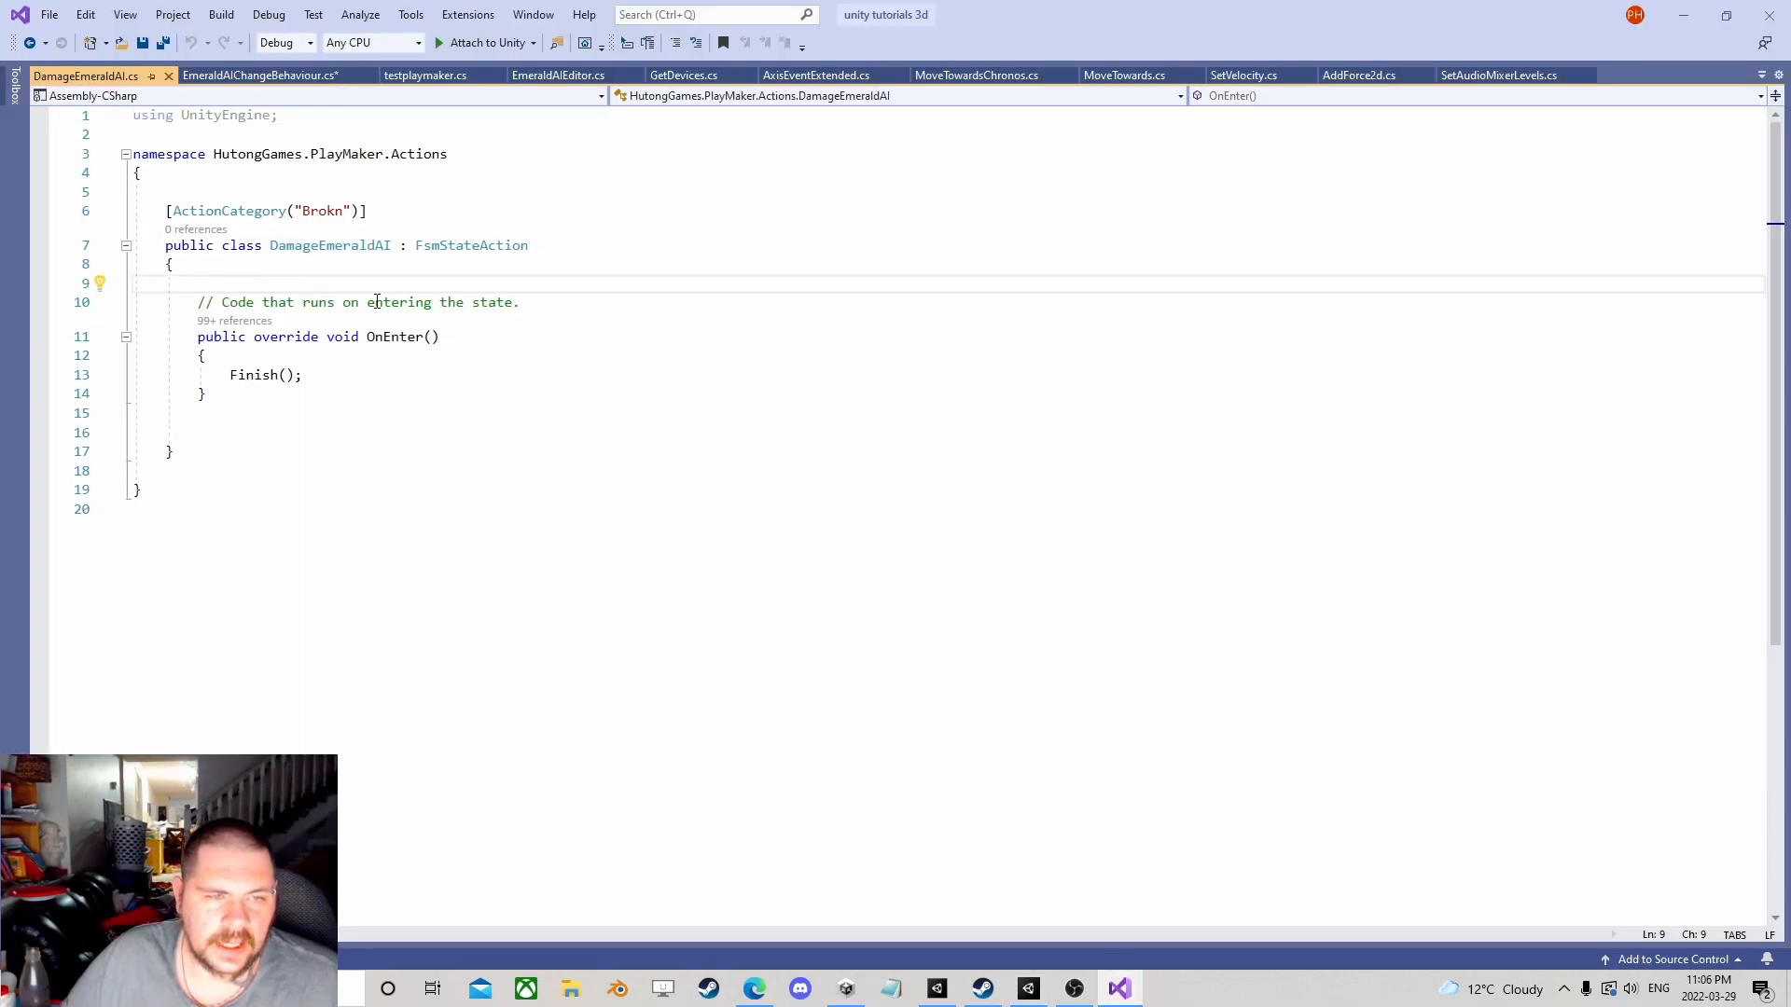
# Step: Copy the 'public FsmOwnerDefault demo' line from EmeraldAIChangeBehaviour.cs and return to DamageEmeraldAI.cs
pyautogui.click(257, 76)
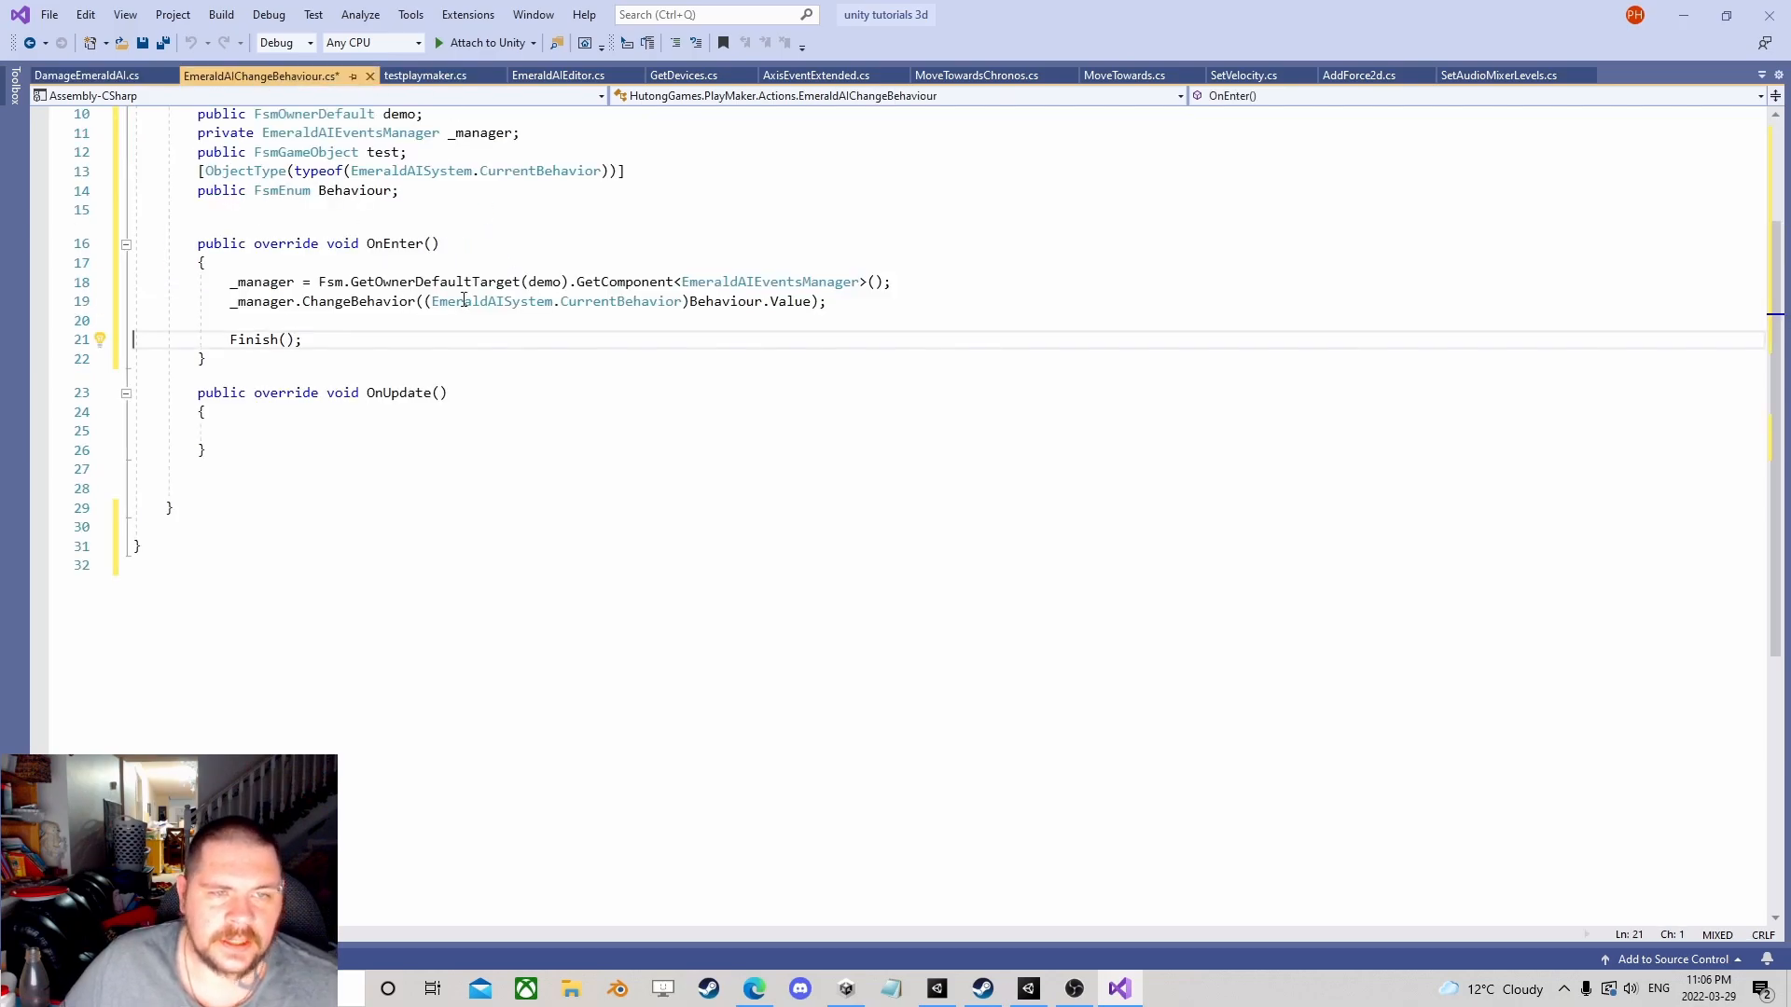
pyautogui.scroll(3, 479, 315)
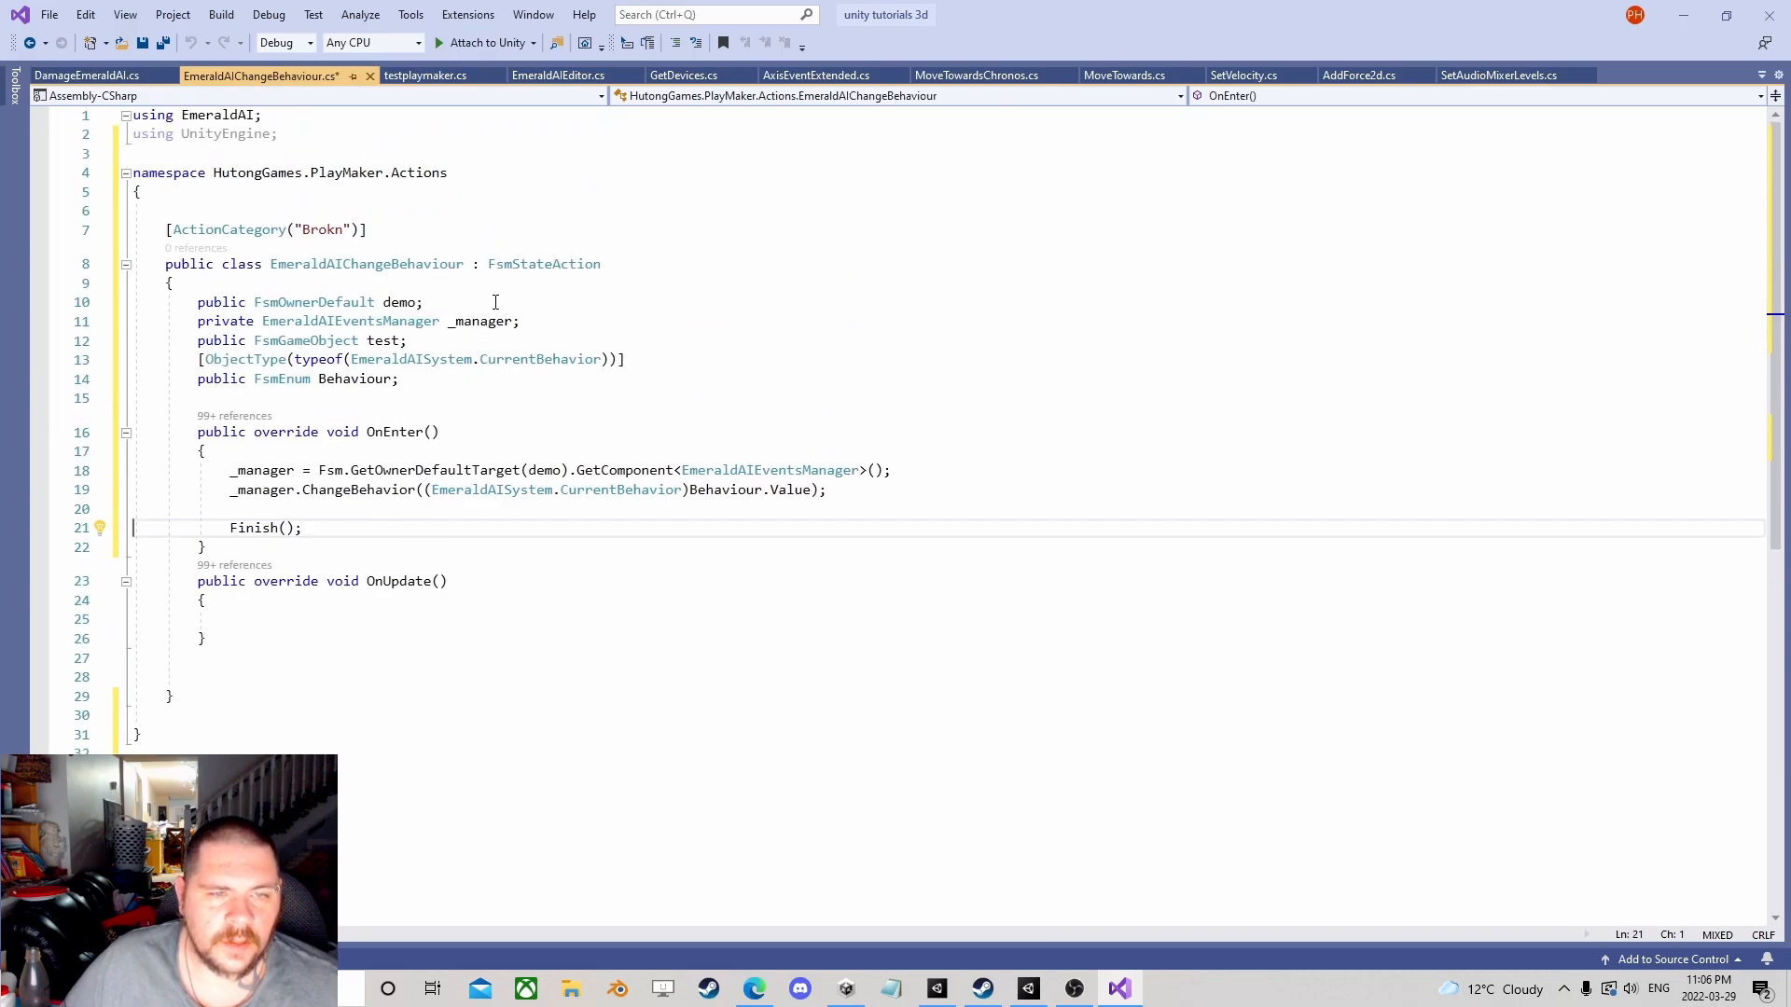
pyautogui.click(419, 303)
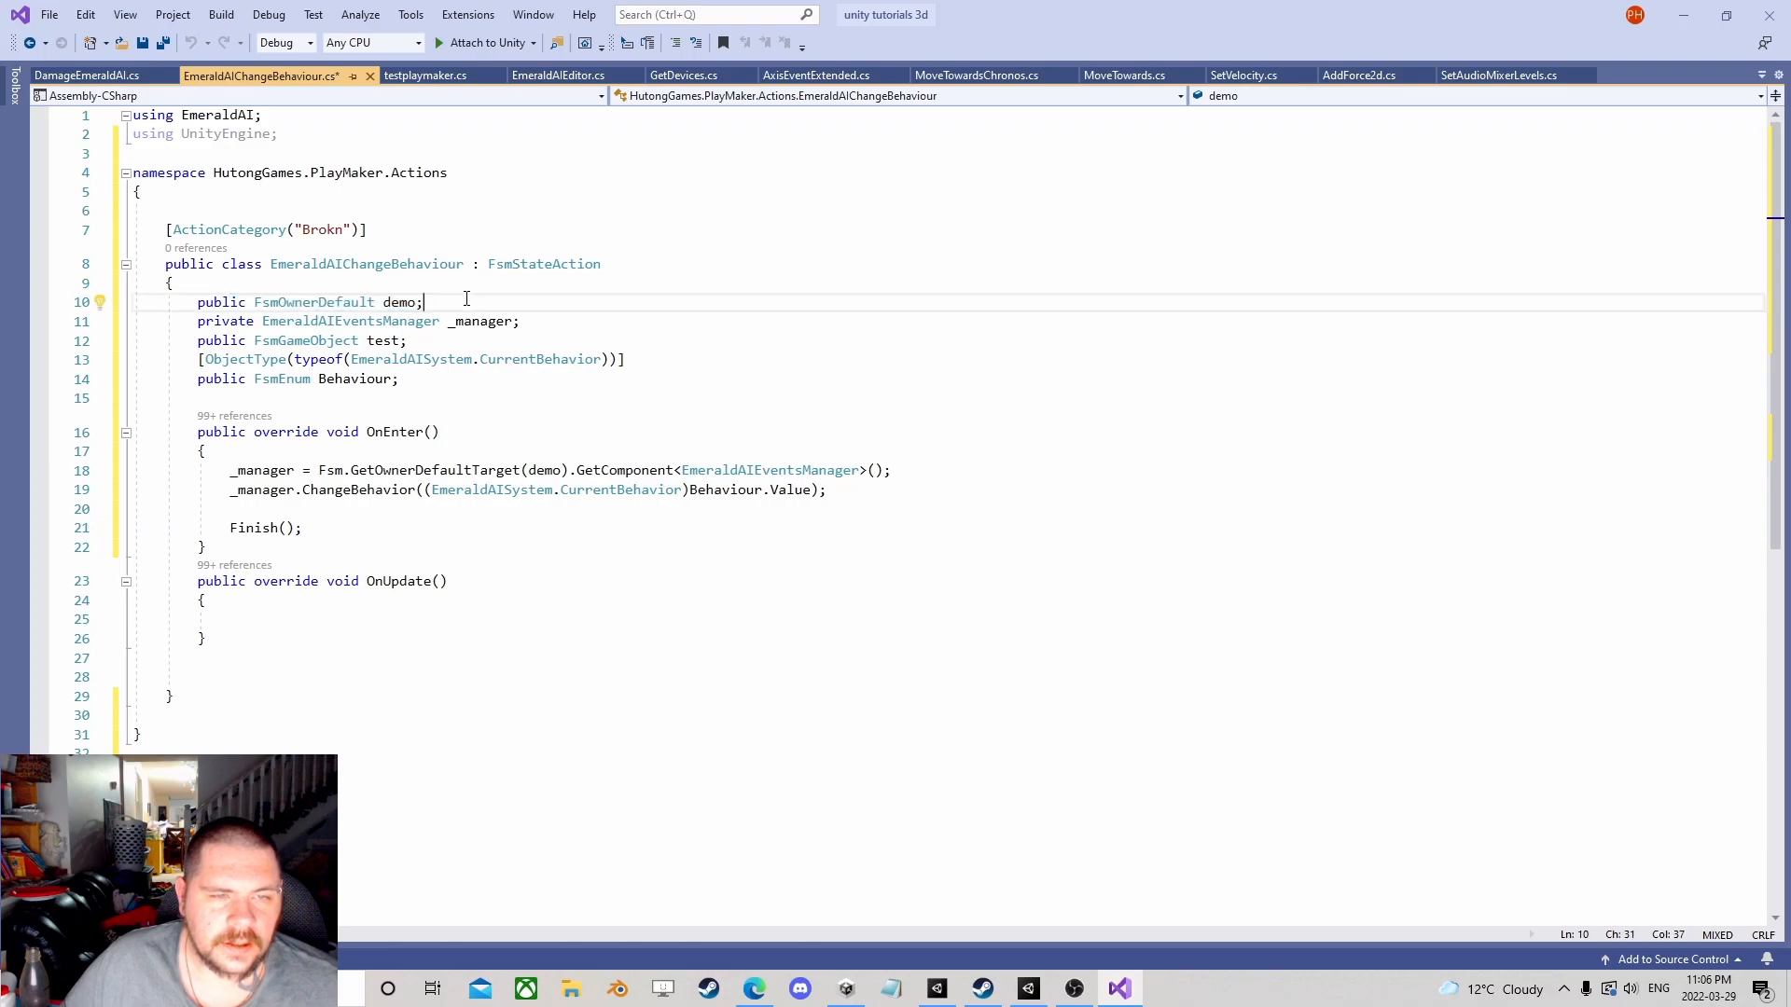
pyautogui.moveTo(423, 303); pyautogui.dragTo(196, 302)
pyautogui.hotkey('ctrl', 'c')
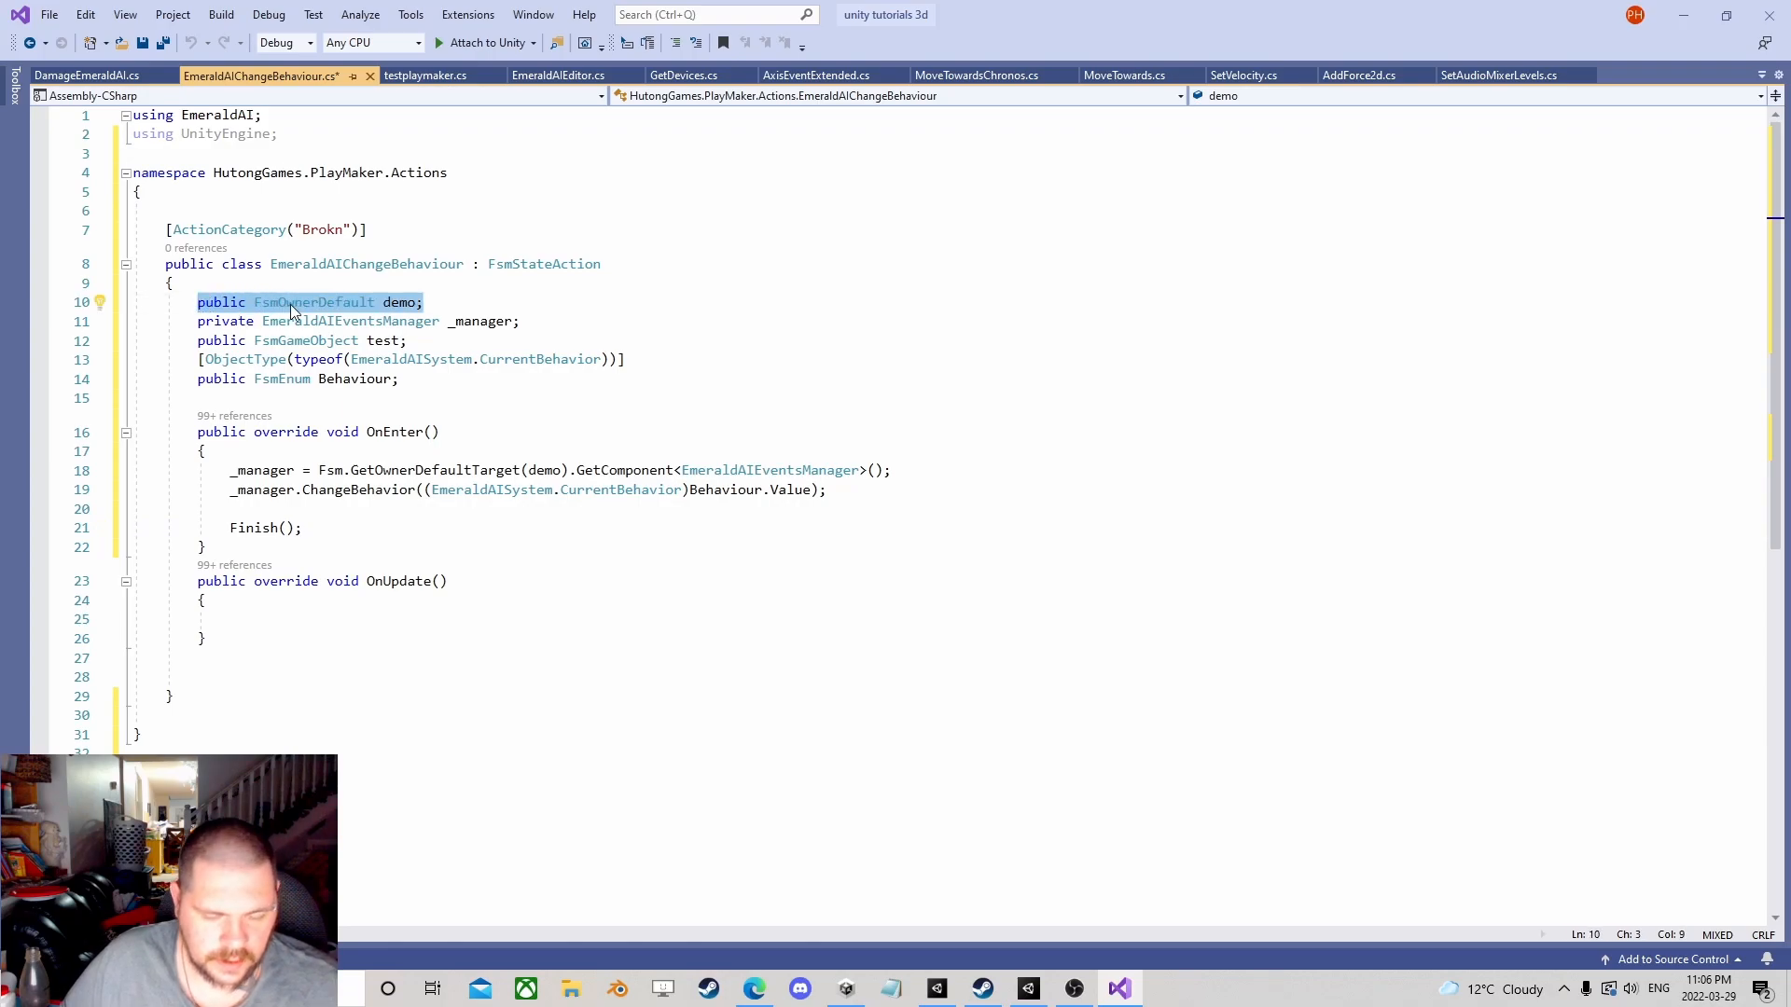
pyautogui.click(63, 77)
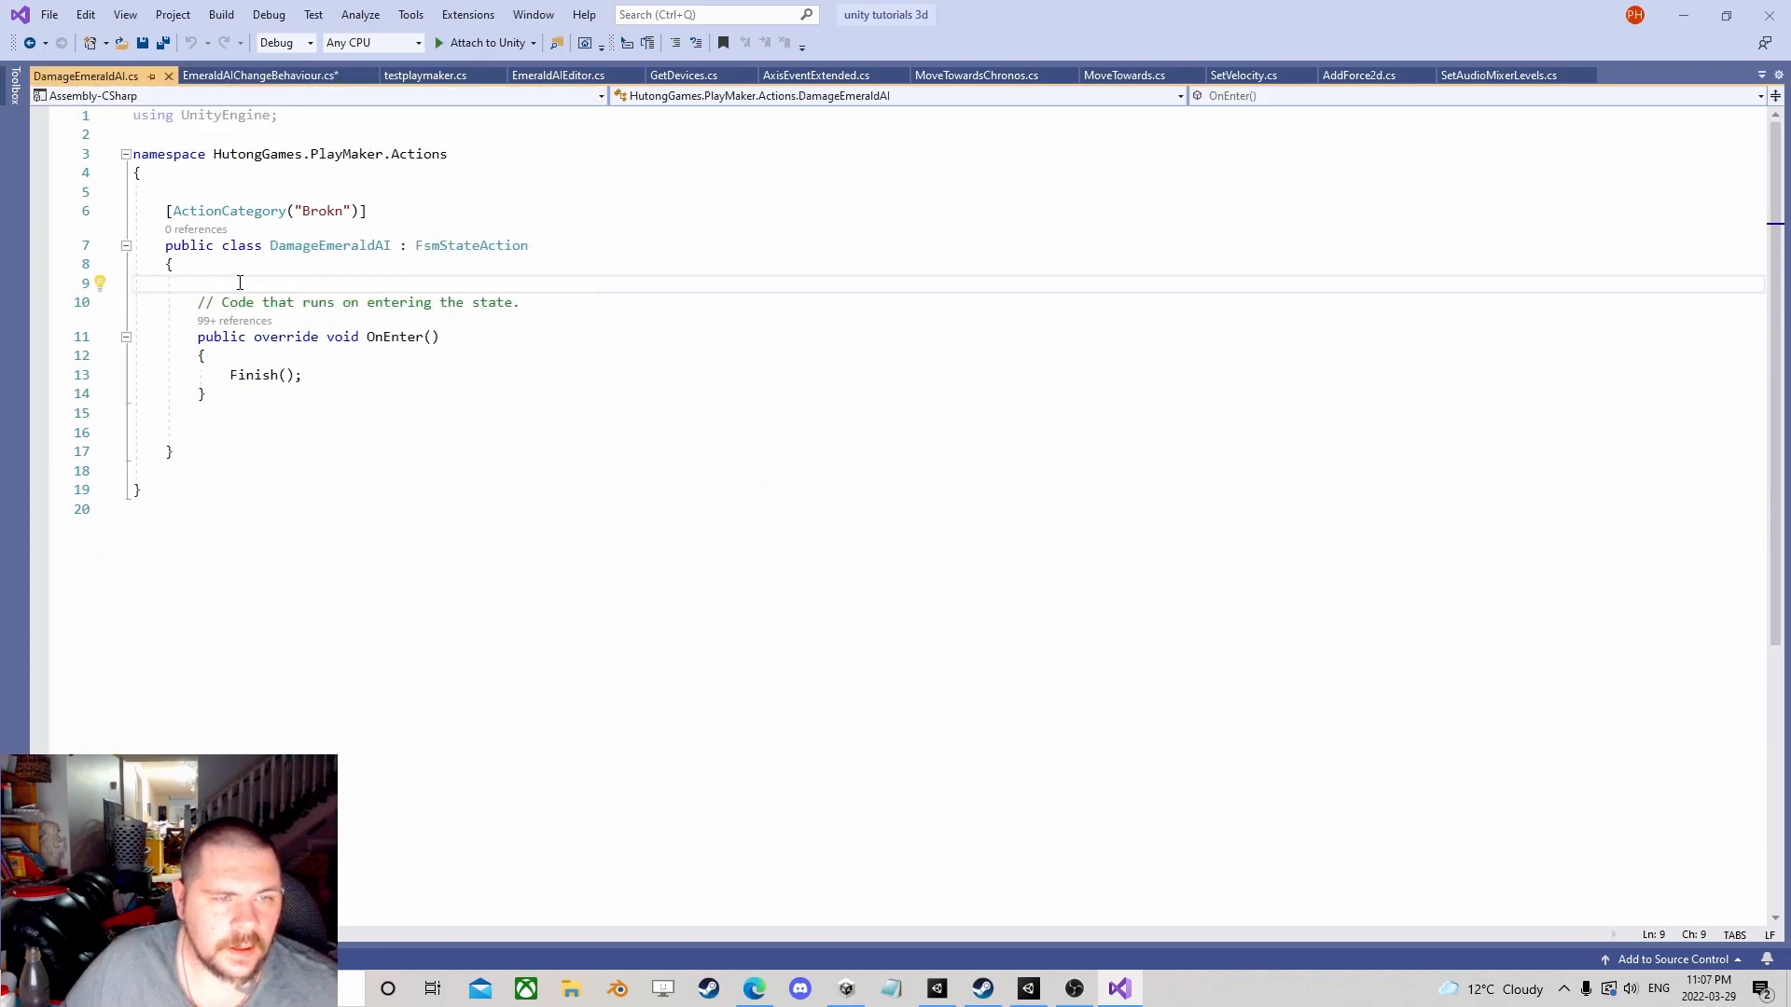
# Step: Paste the demo field, declare 'private EmeraldAISystem system;' and import the EmeraldAI namespace via quick fix
pyautogui.hotkey('ctrl', 'v')
pyautogui.moveTo(530, 302); pyautogui.dragTo(198, 304)
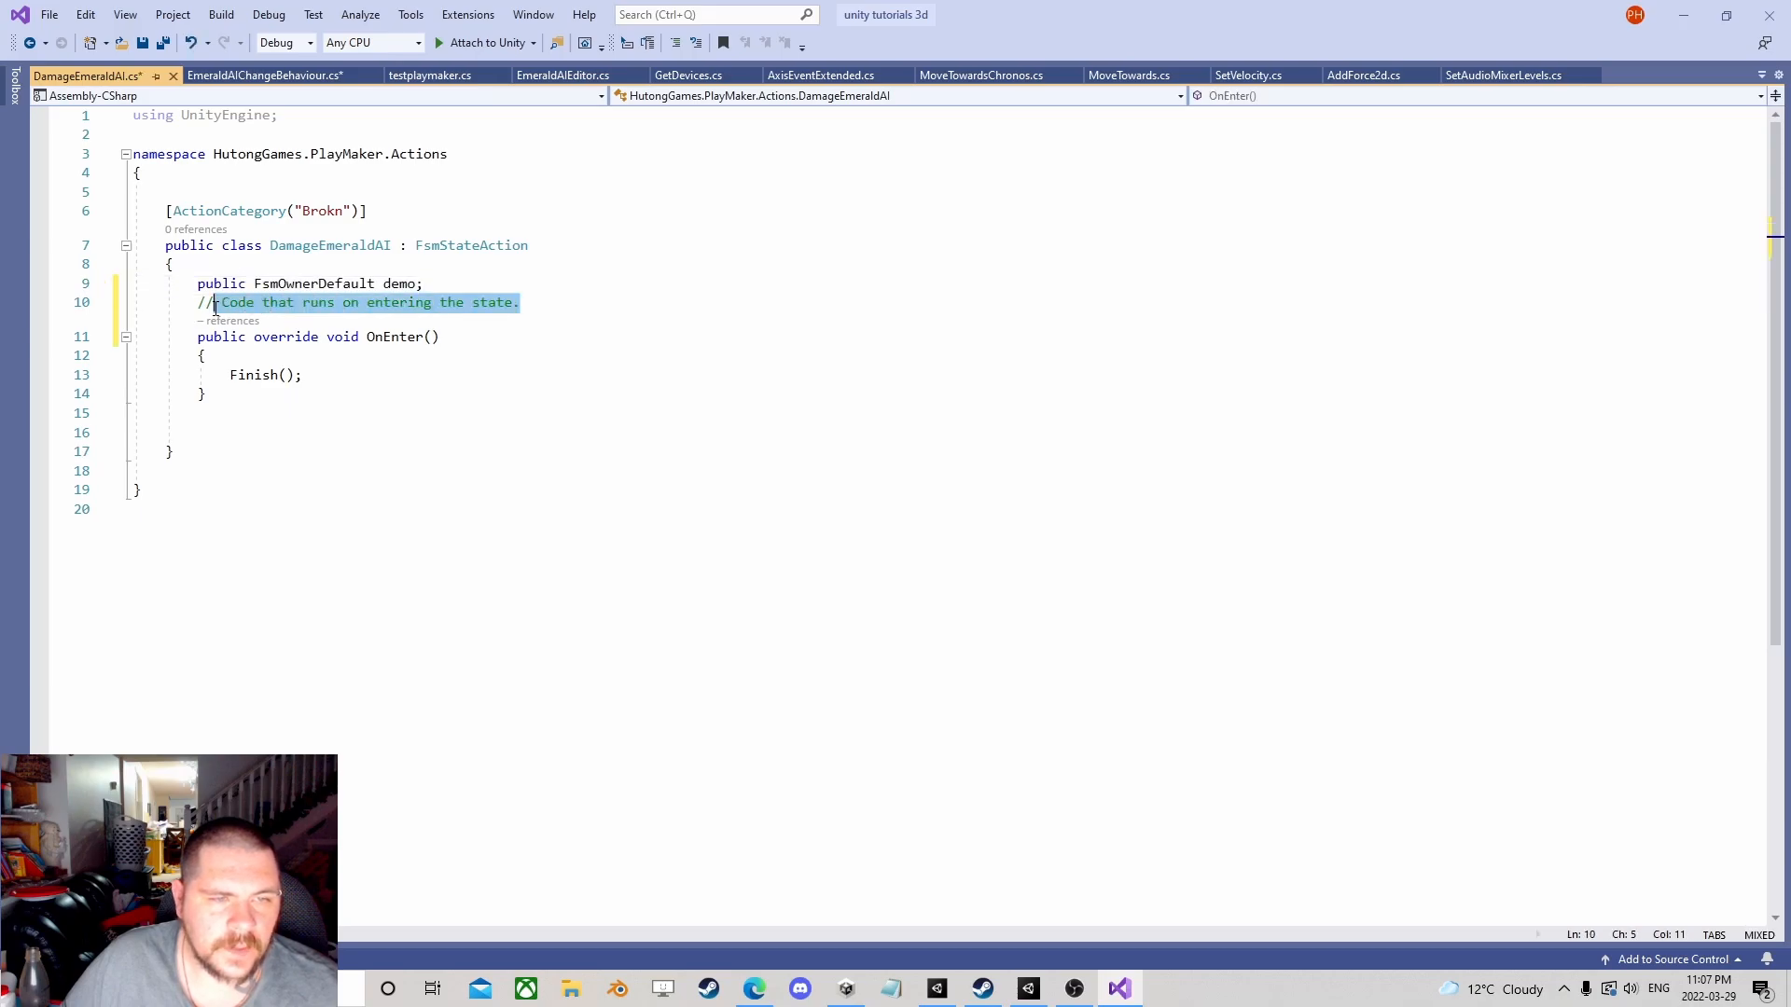
pyautogui.write('priv')
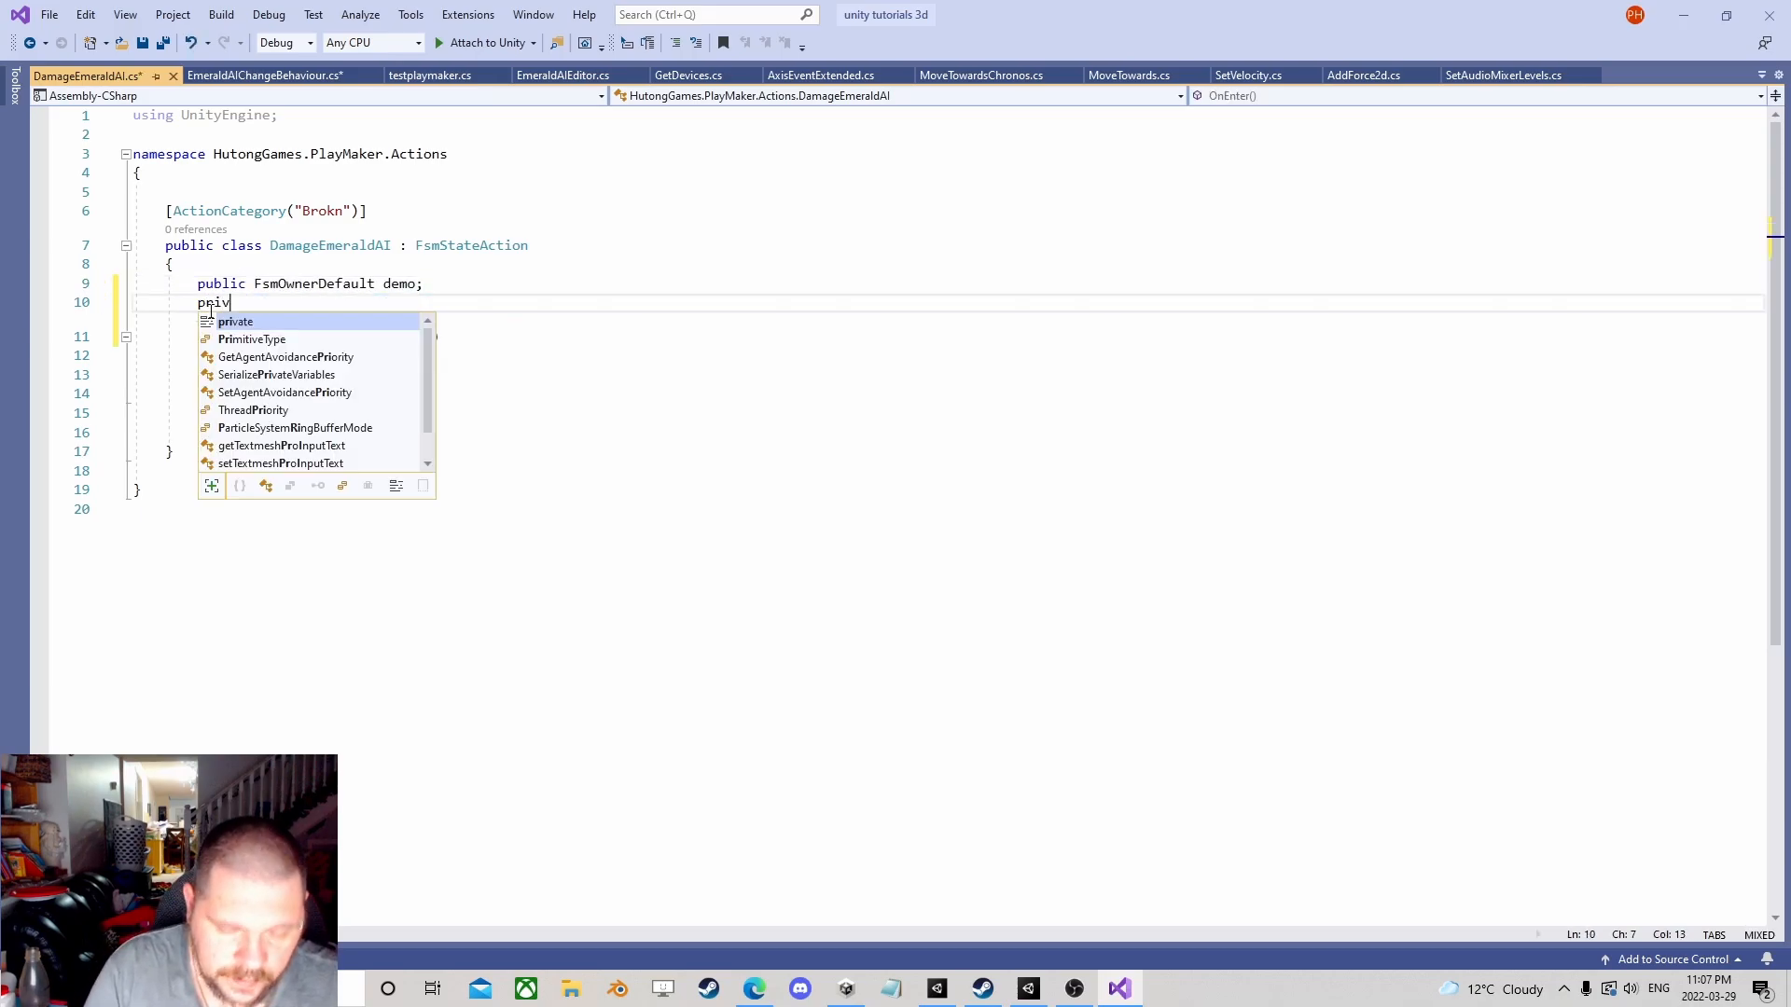
pyautogui.write('ate Mer')
pyautogui.press('BackSpace')
pyautogui.press('BackSpace')
pyautogui.press('BackSpace')
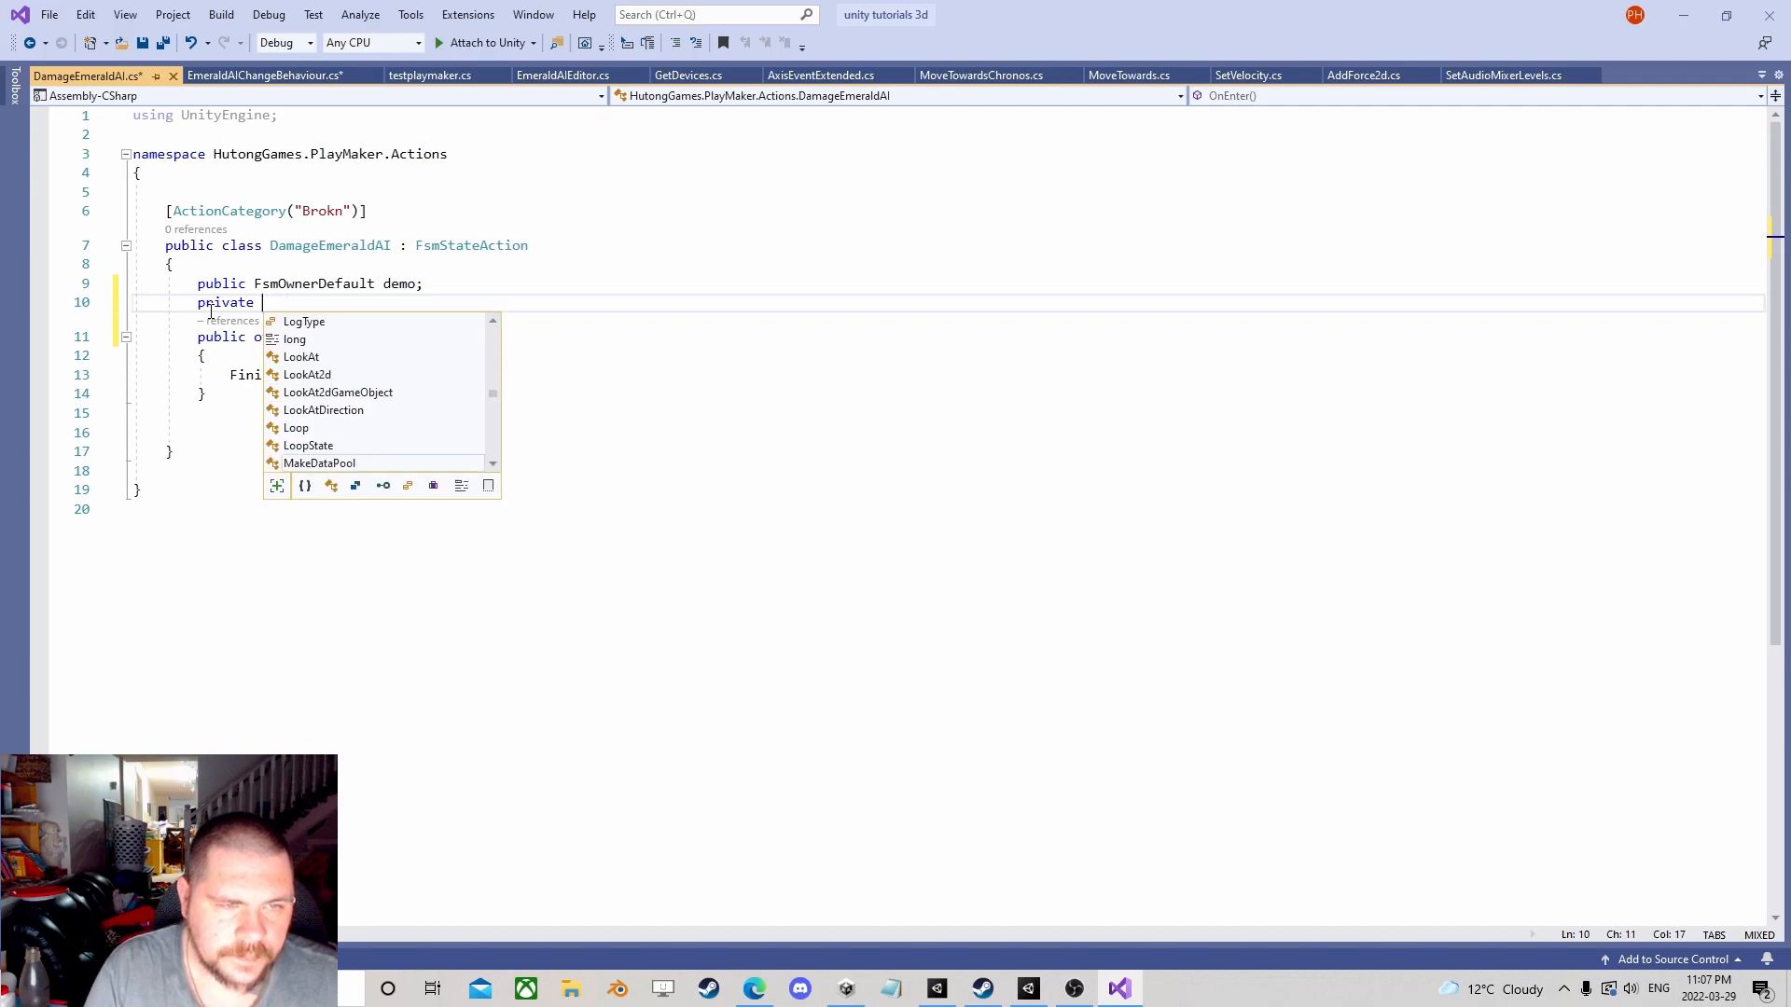
pyautogui.write('Emerald')
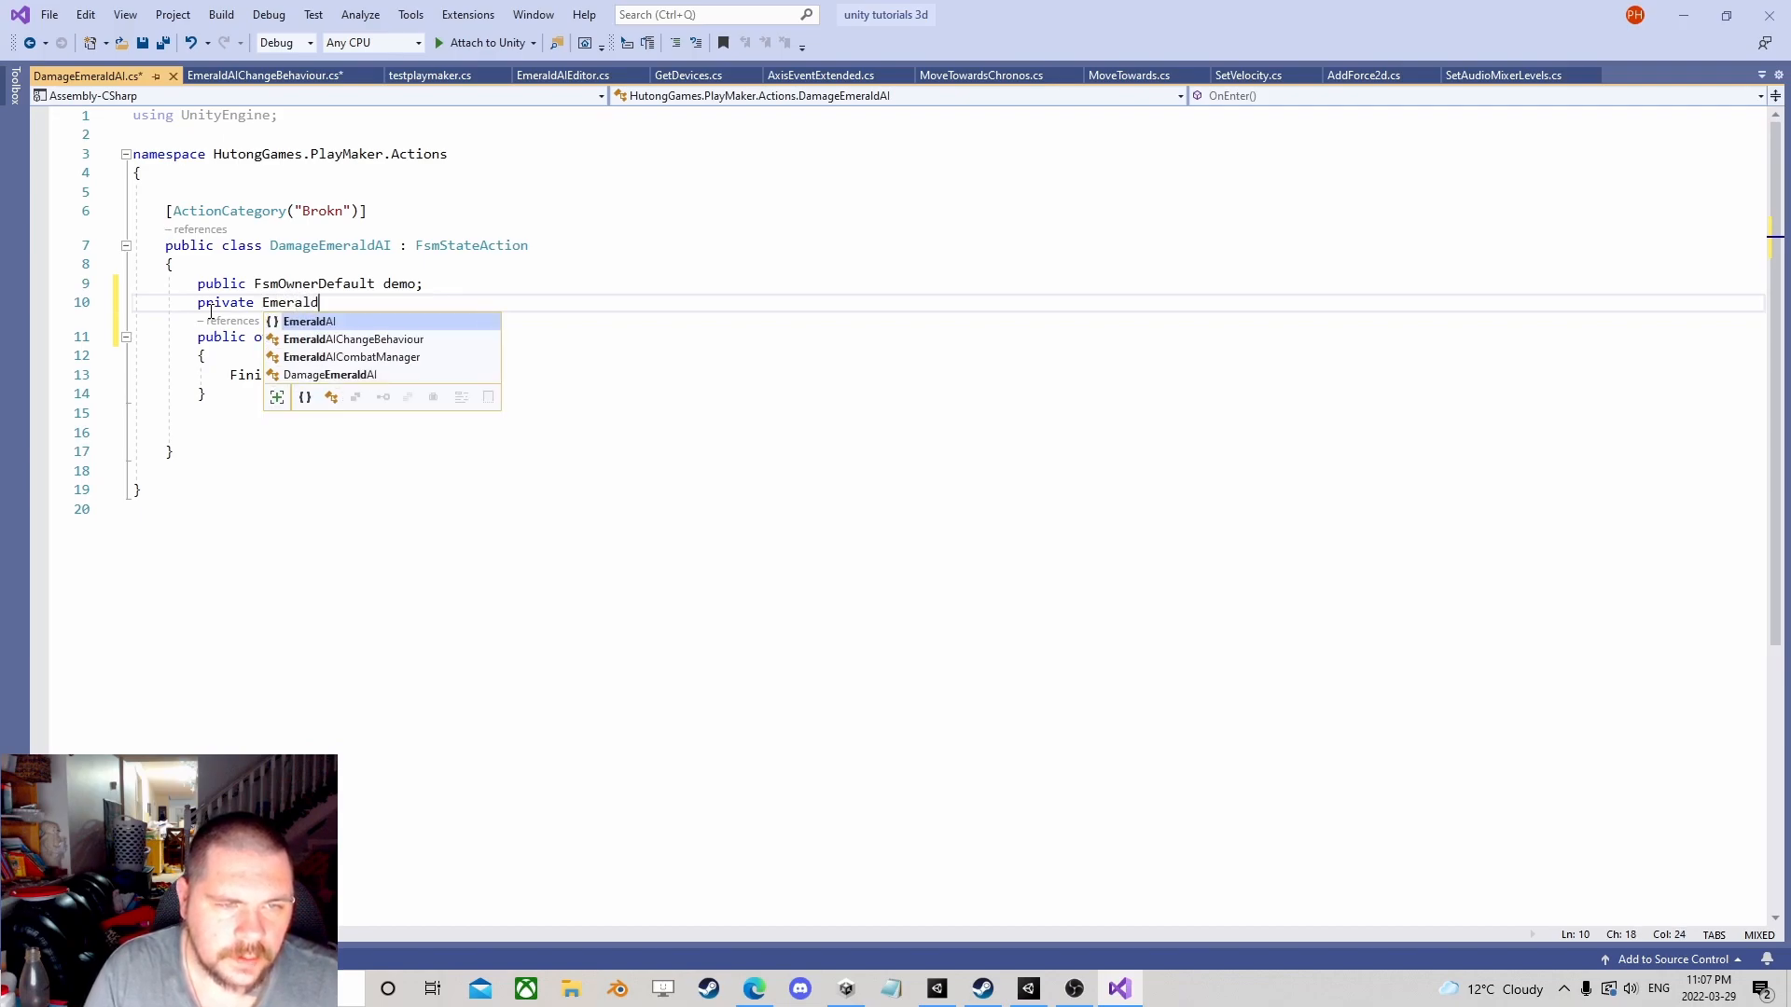
pyautogui.write('AISystem')
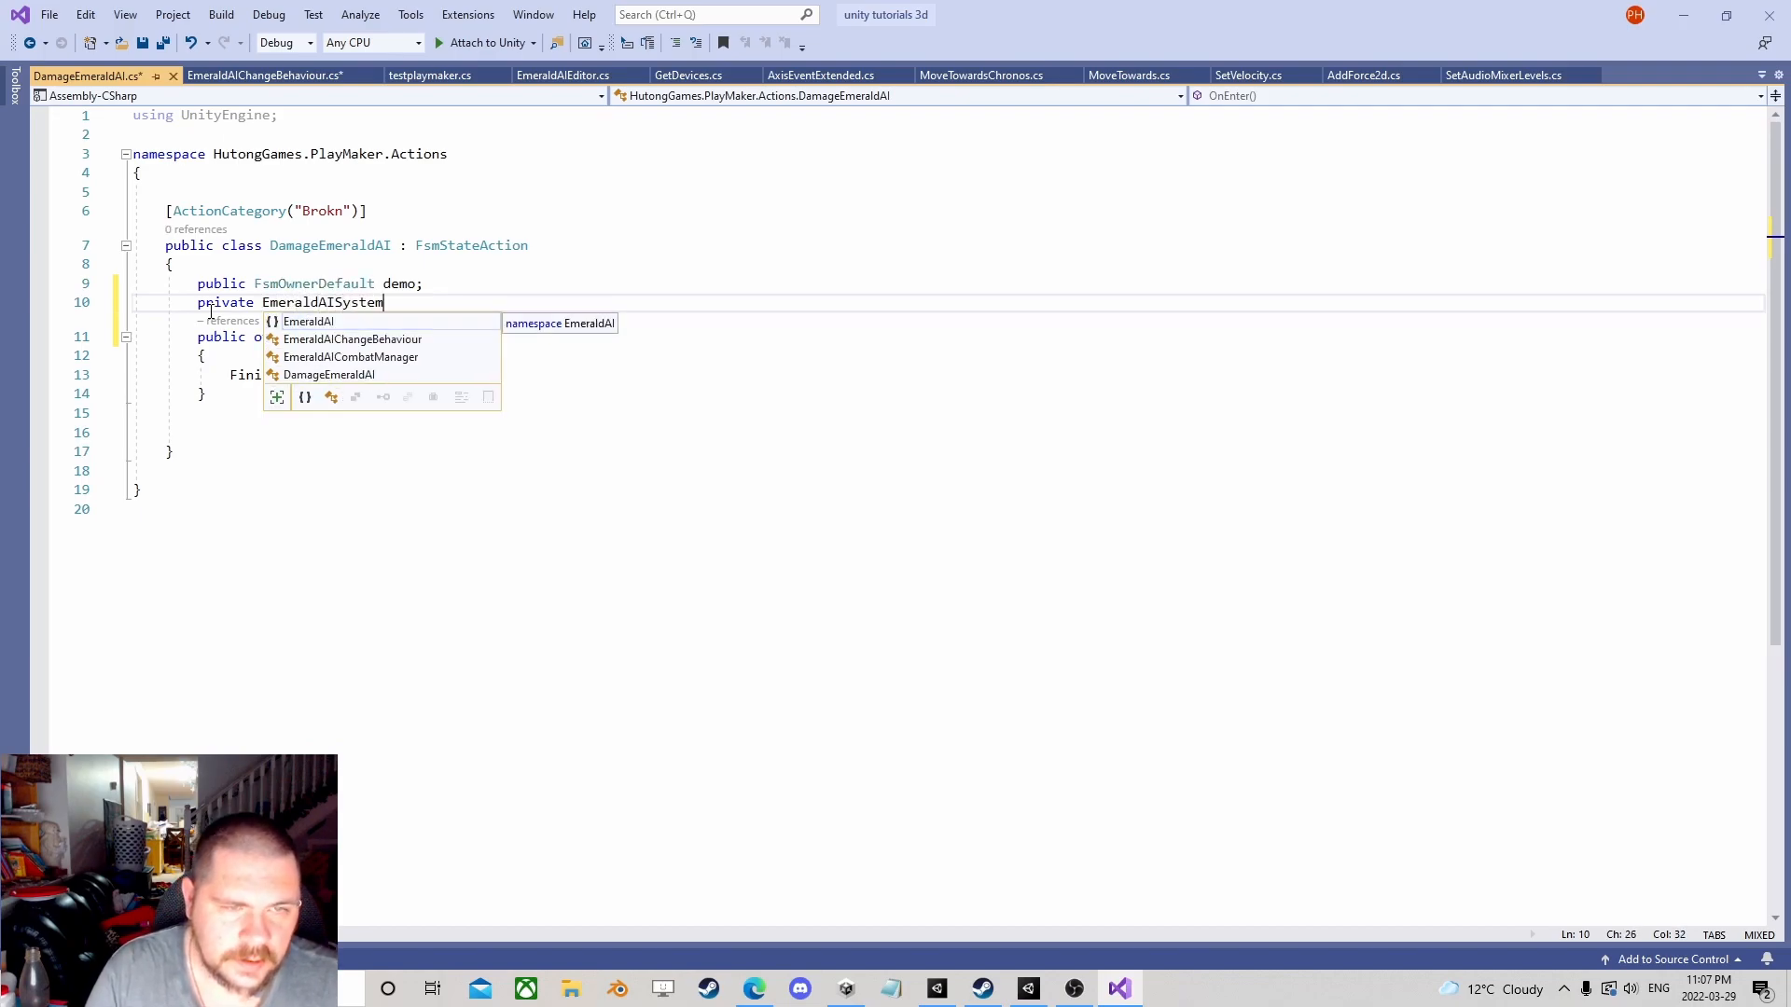
pyautogui.write(' sy')
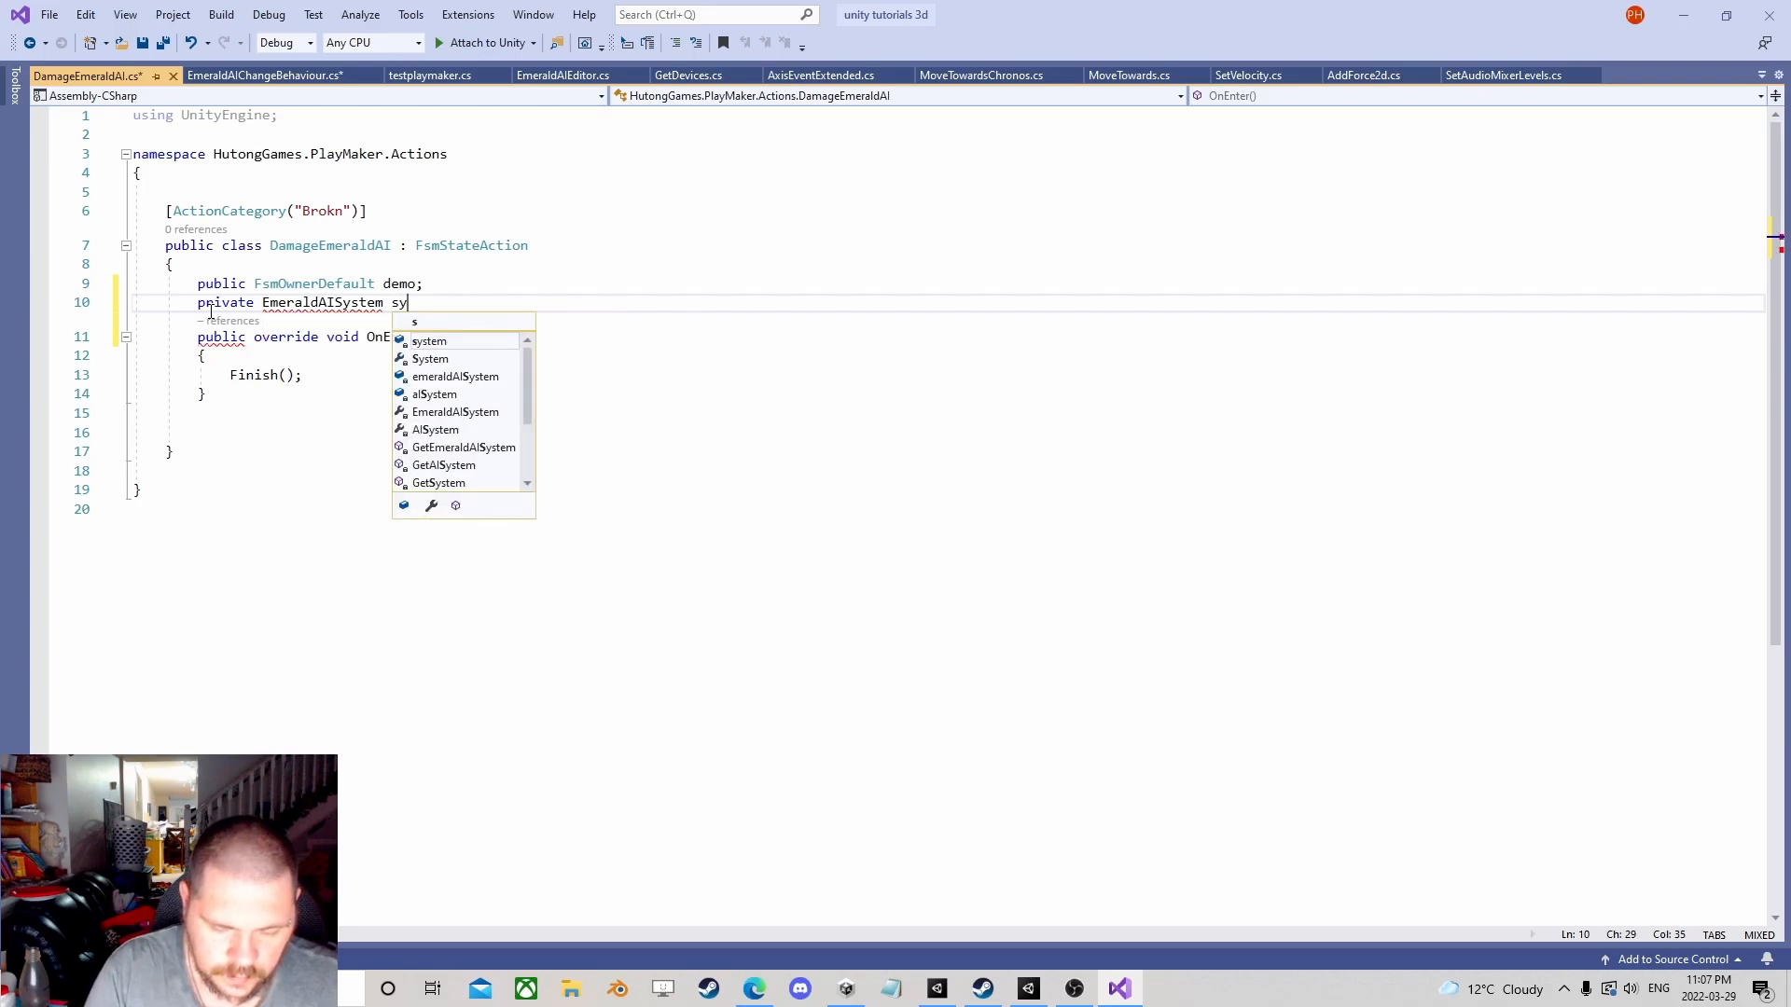
pyautogui.write('tem')
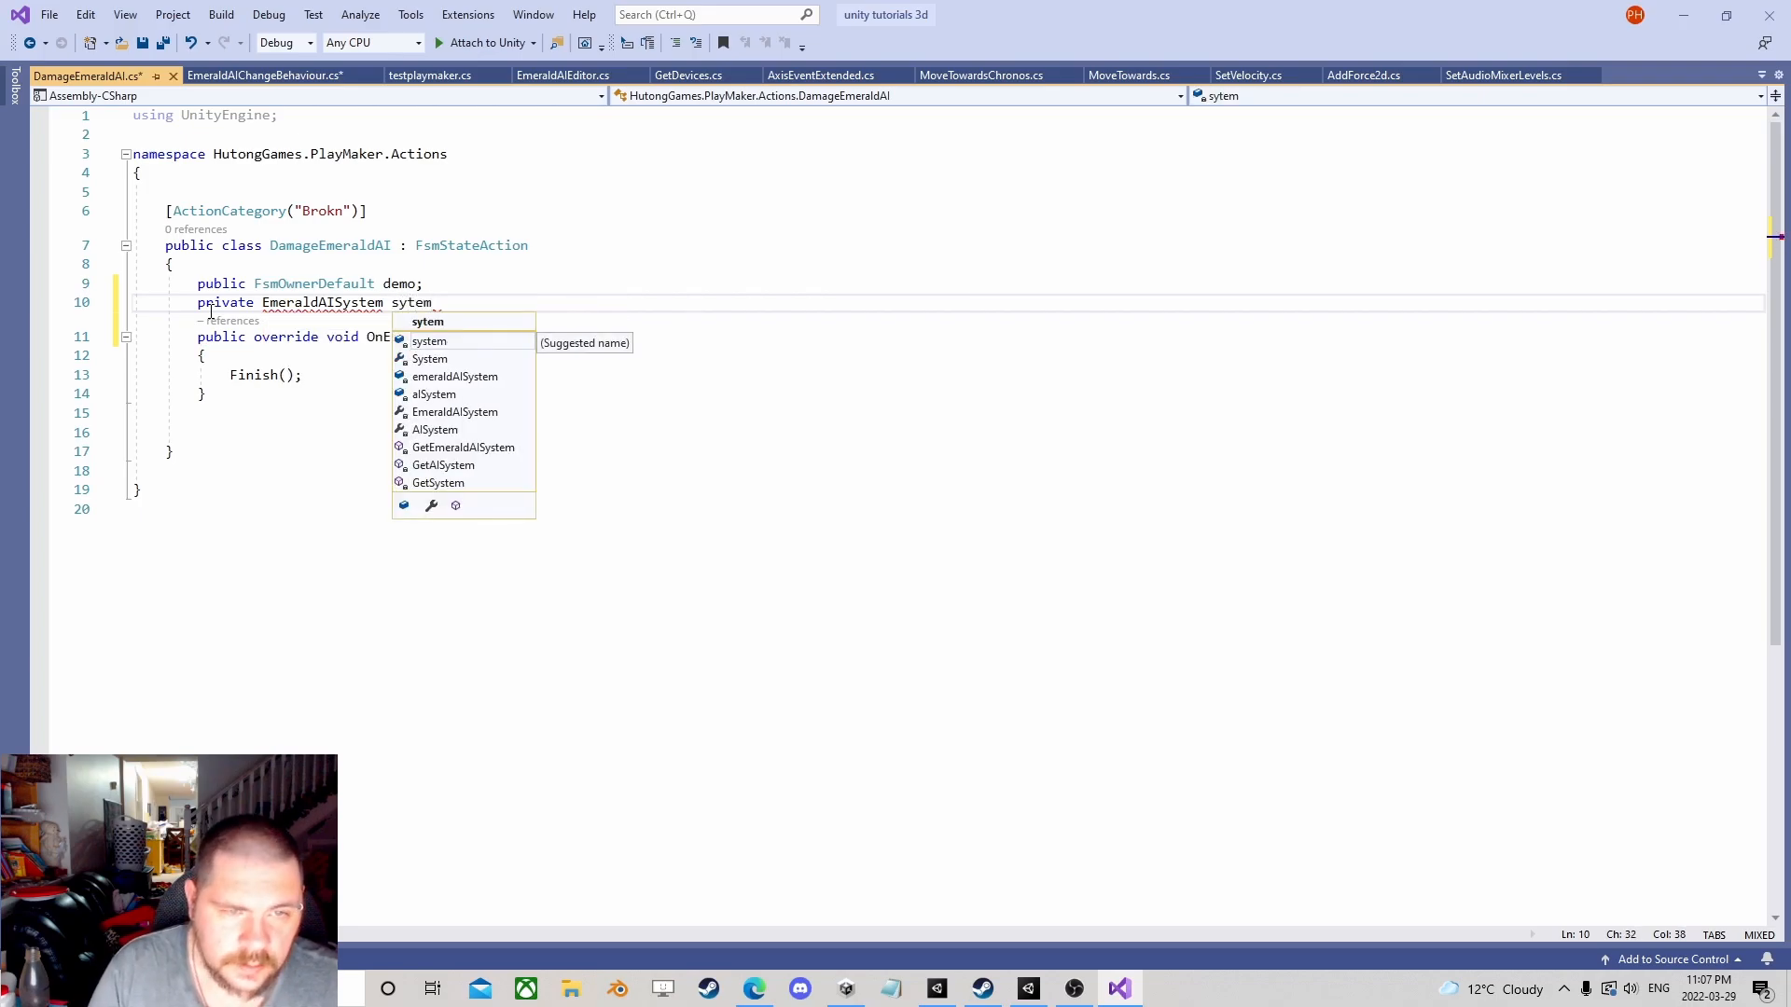
pyautogui.press('BackSpace')
pyautogui.press('BackSpace')
pyautogui.press('BackSpace')
pyautogui.write('stem')
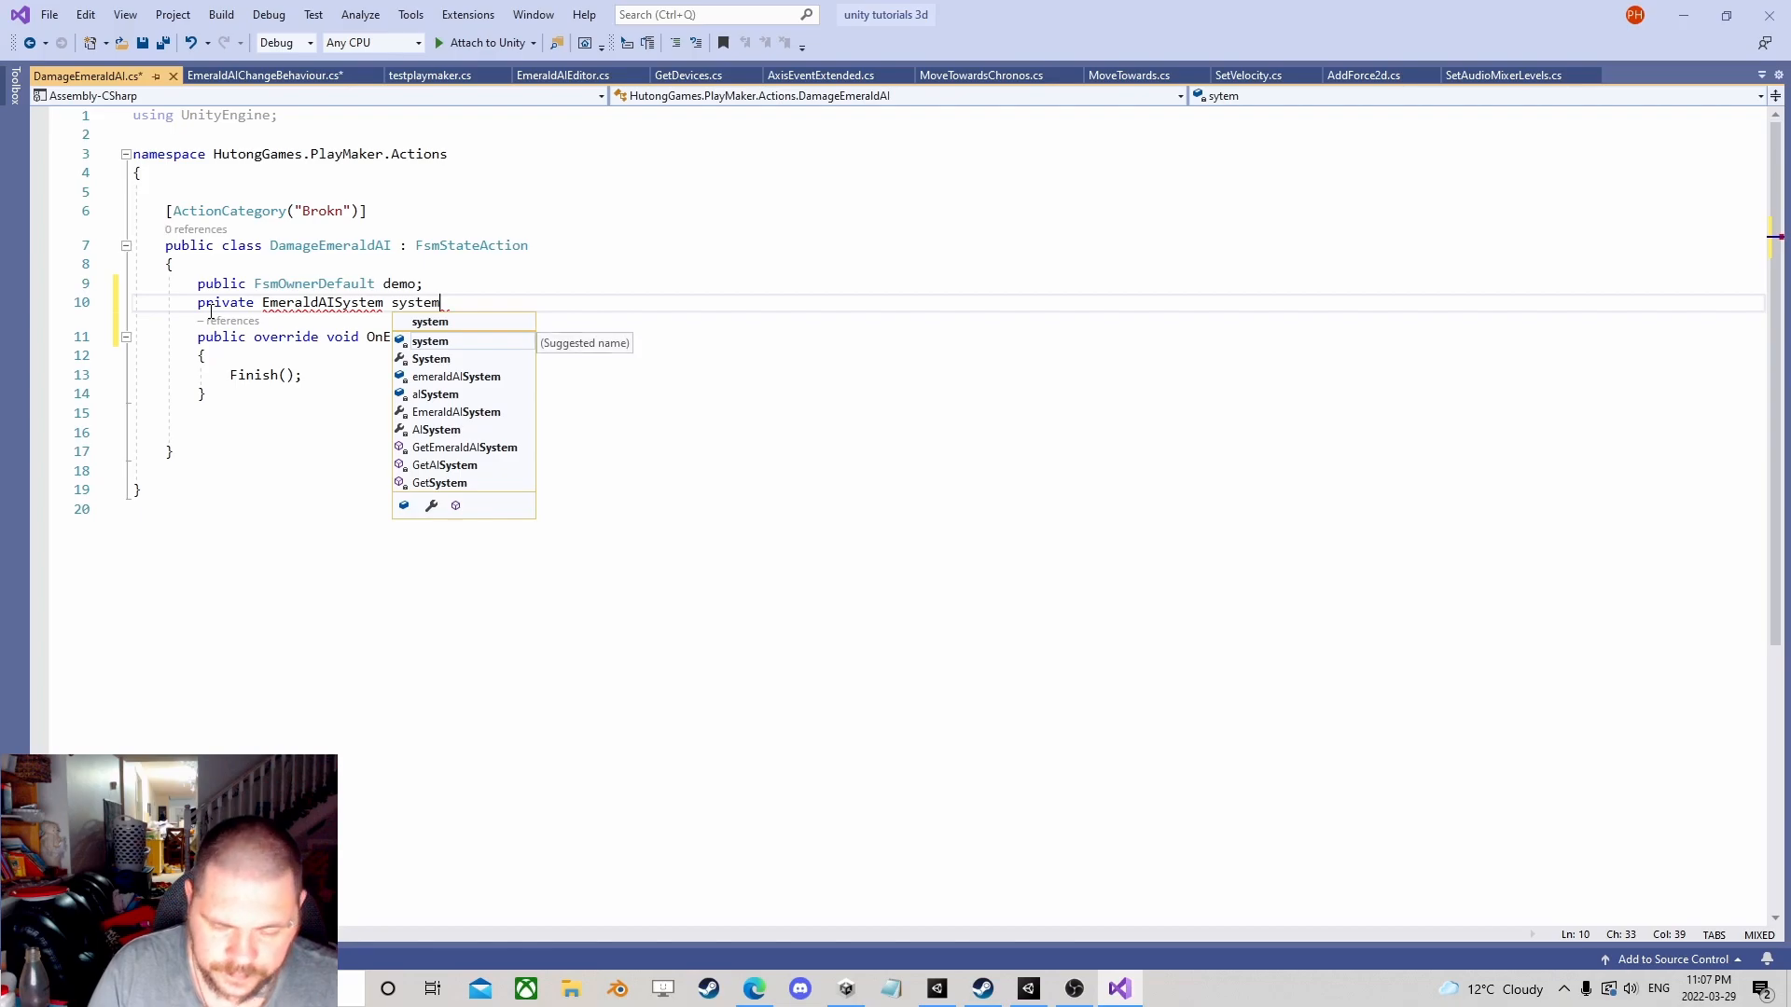
pyautogui.write(';')
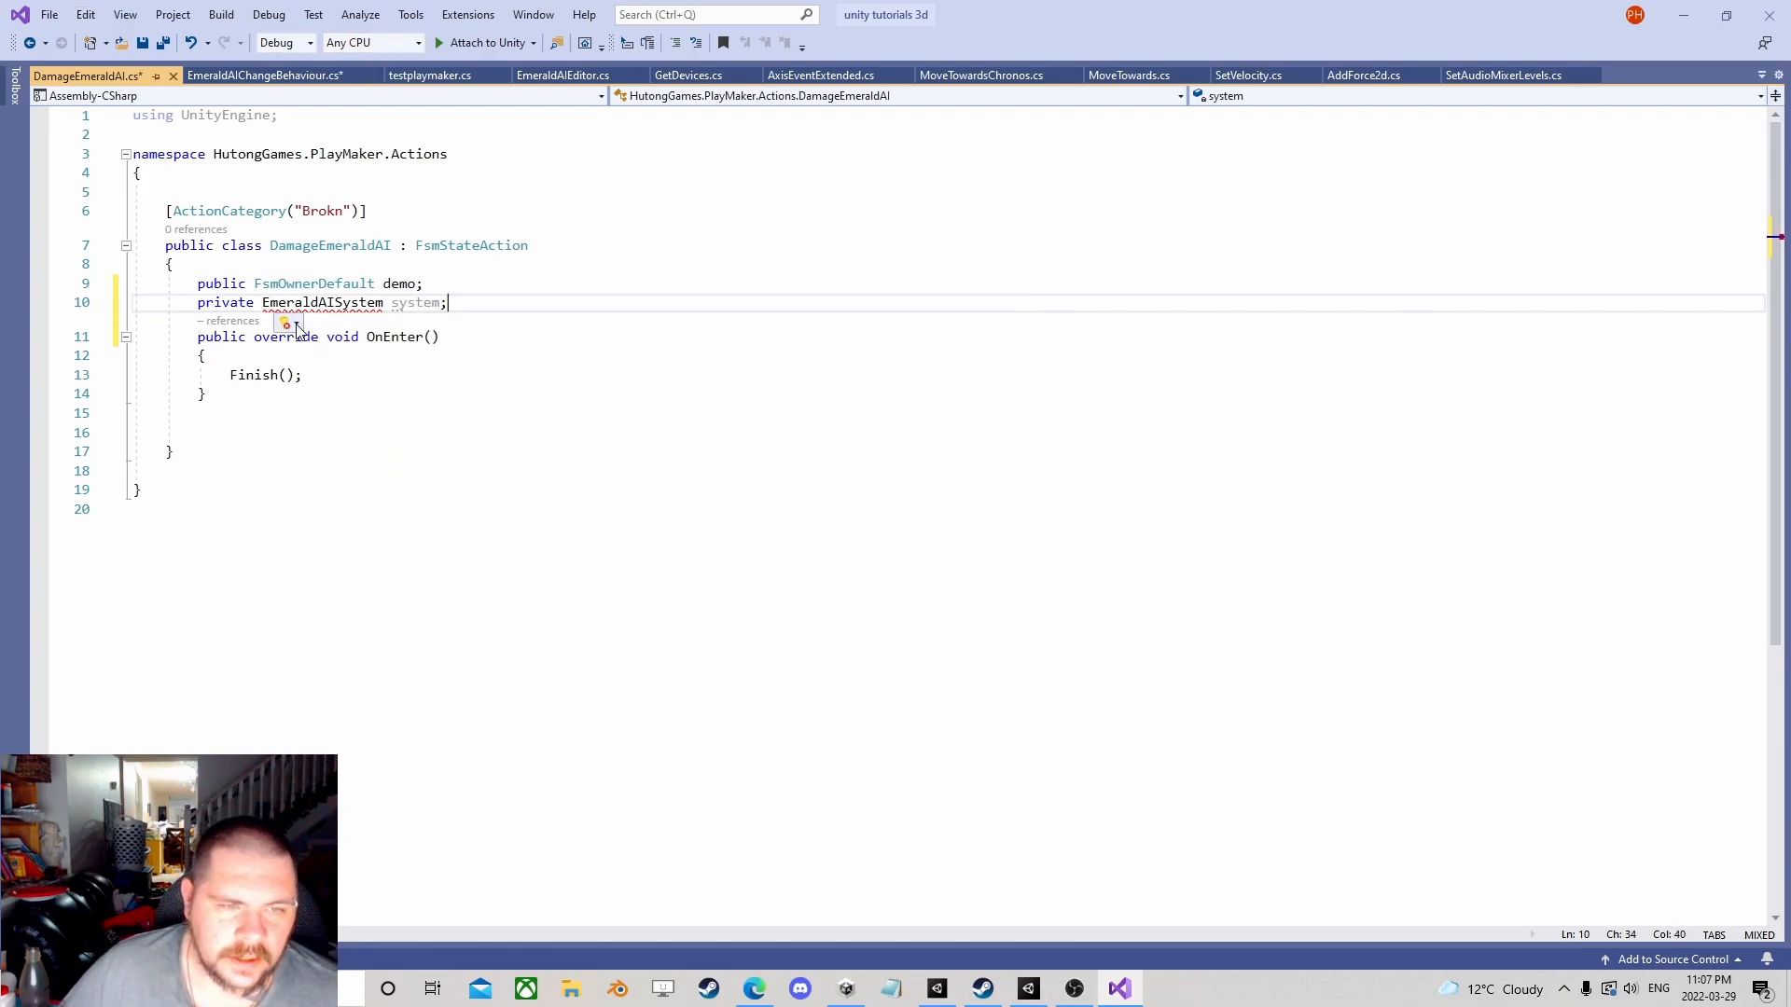
pyautogui.click(295, 325)
pyautogui.click(319, 347)
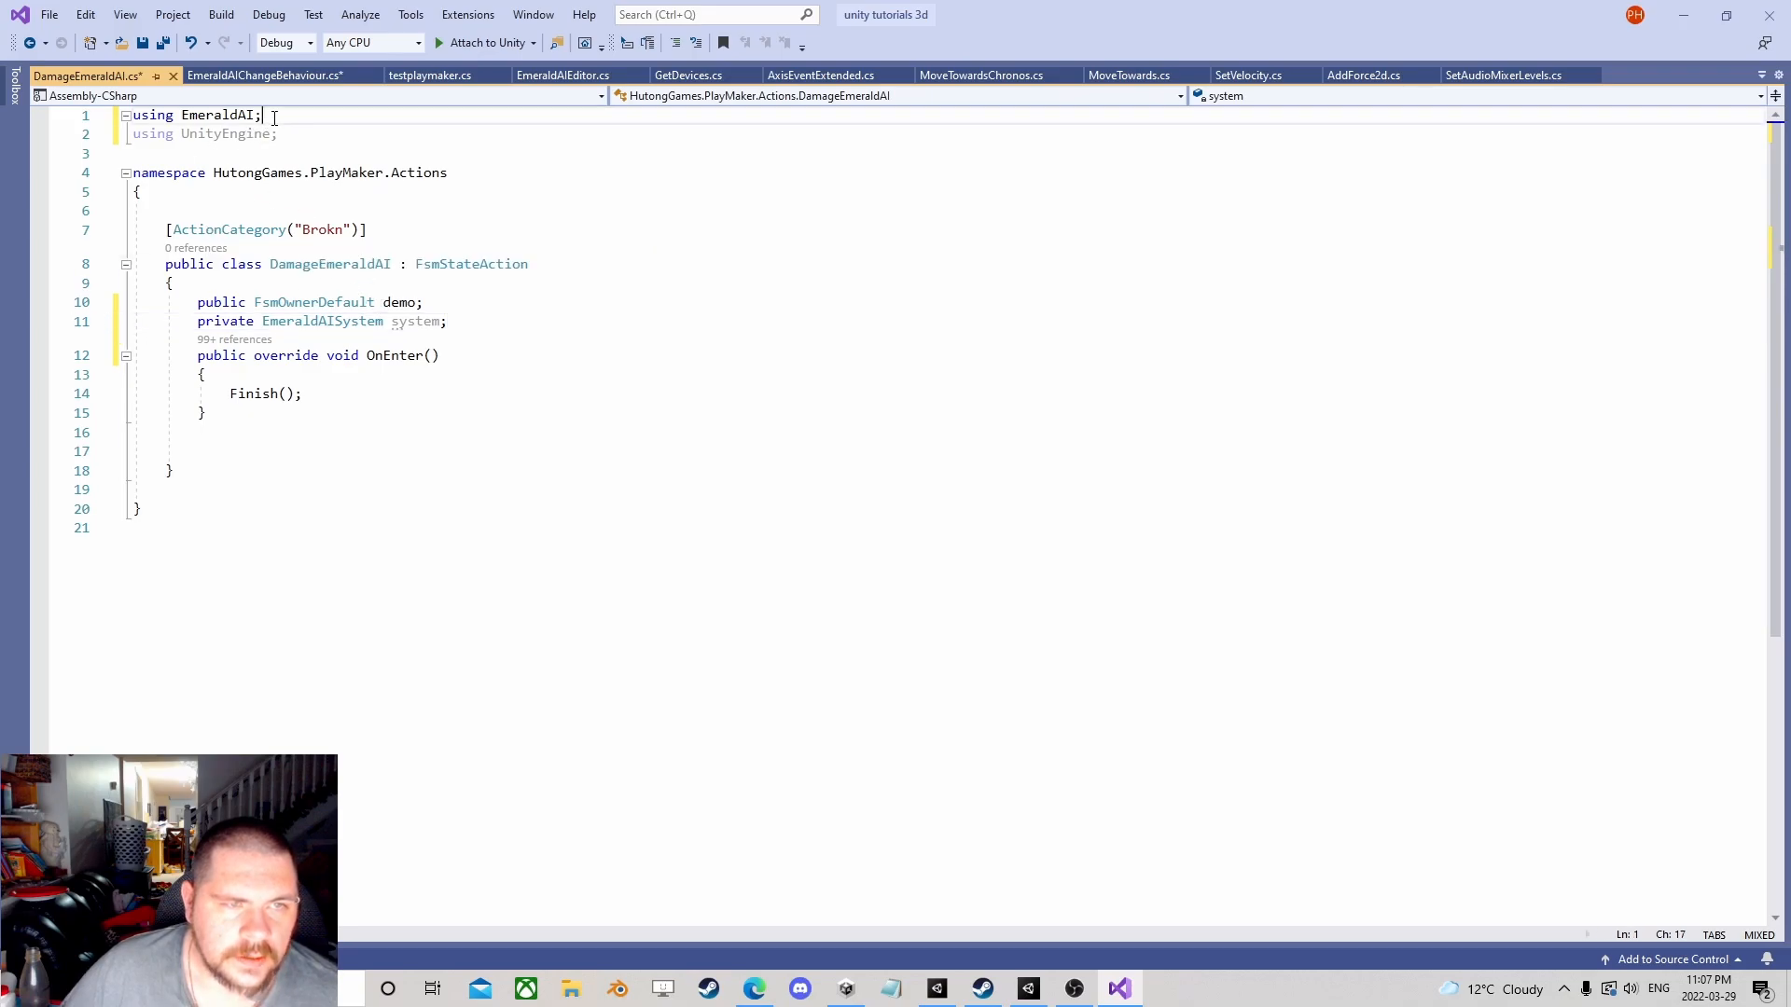
pyautogui.moveTo(267, 115); pyautogui.dragTo(134, 117)
pyautogui.press('Delete')
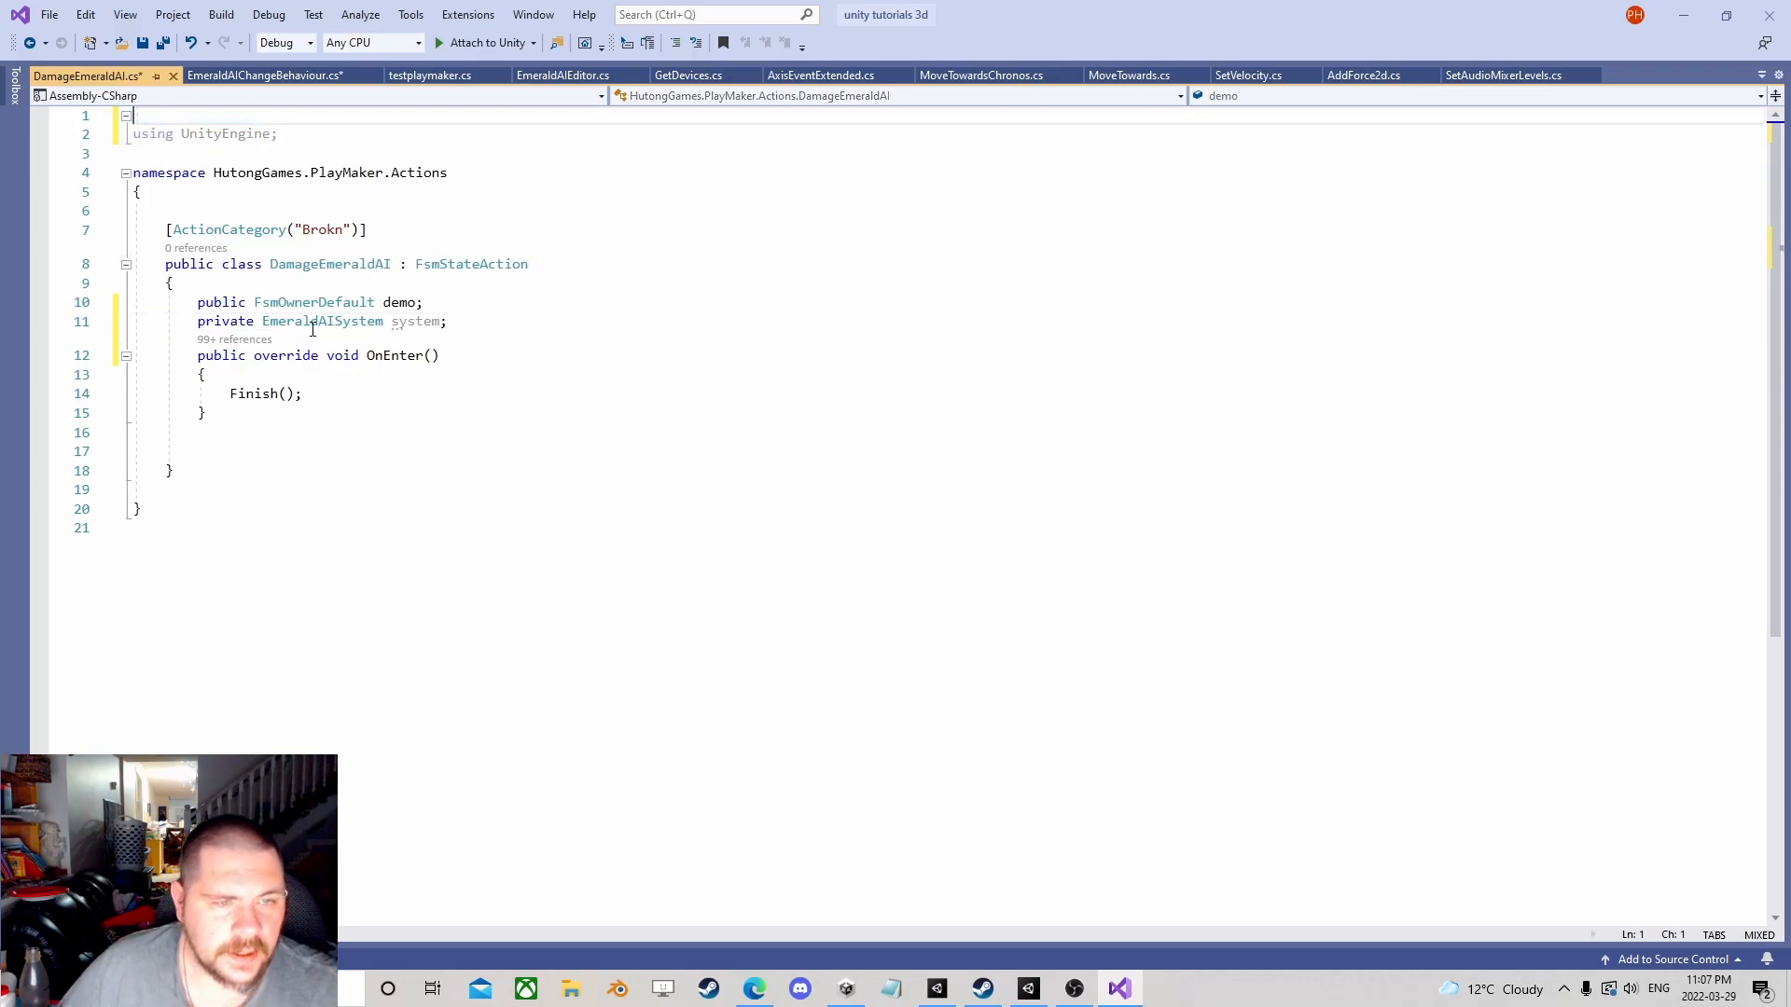
pyautogui.click(341, 322)
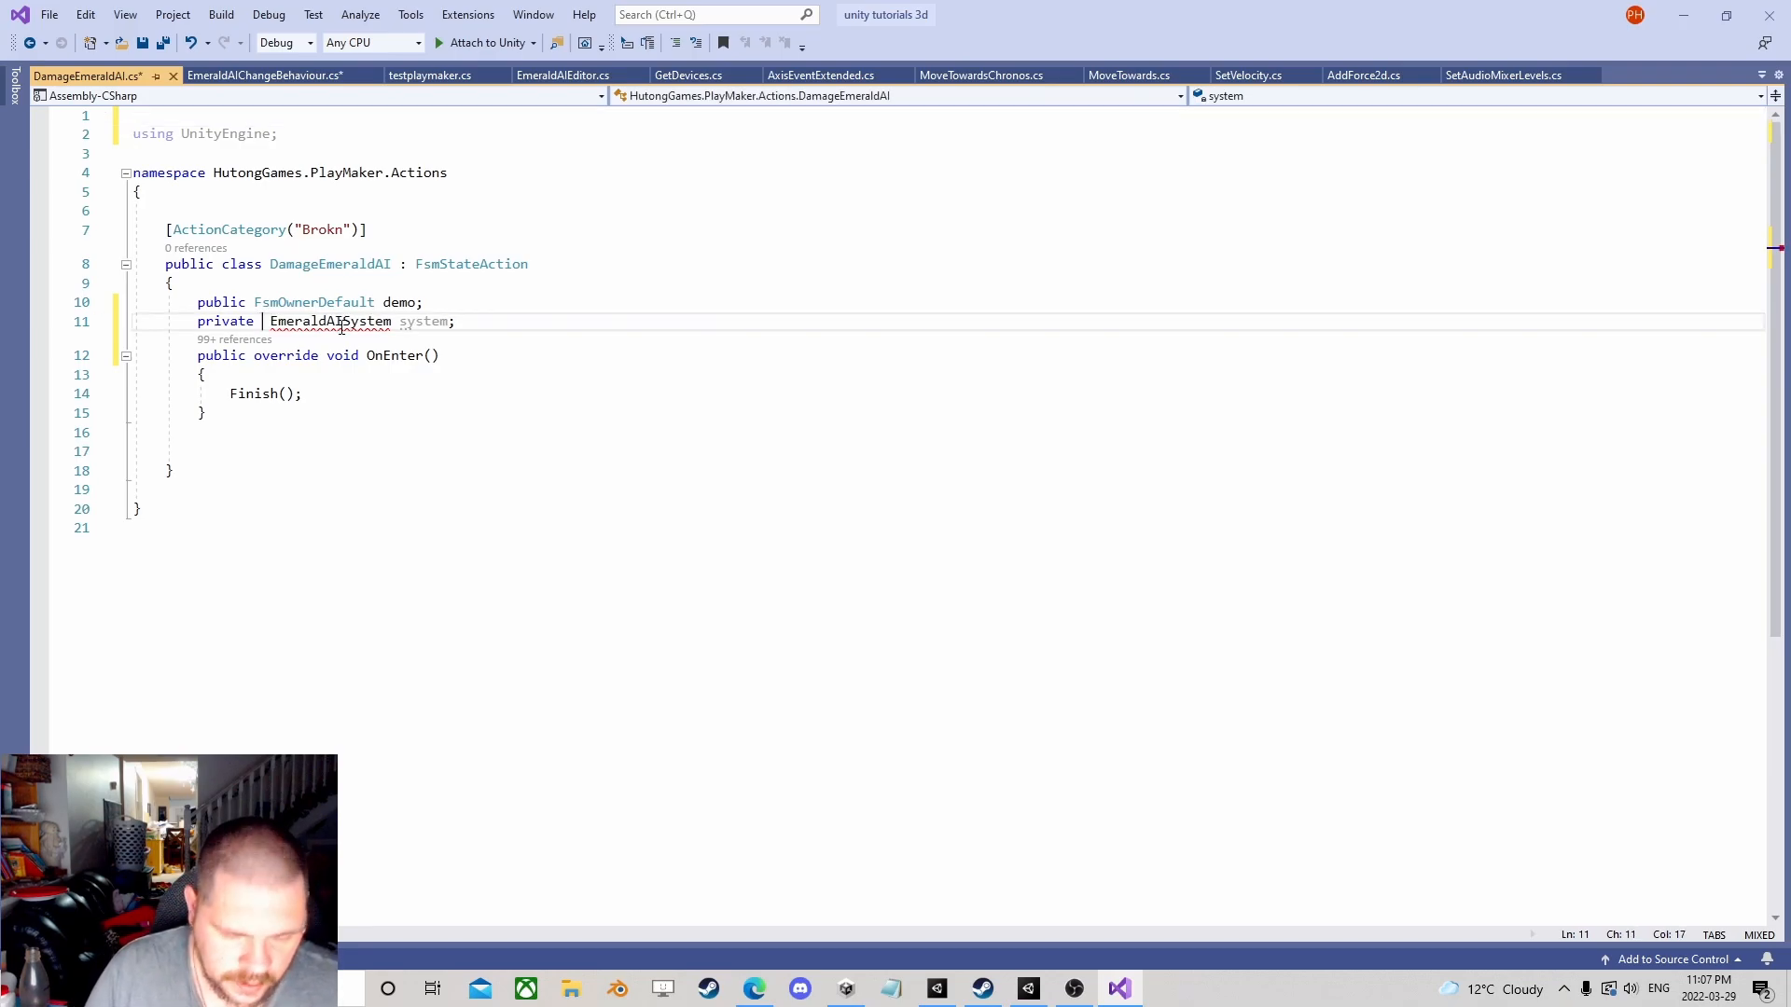
pyautogui.write('Emerald')
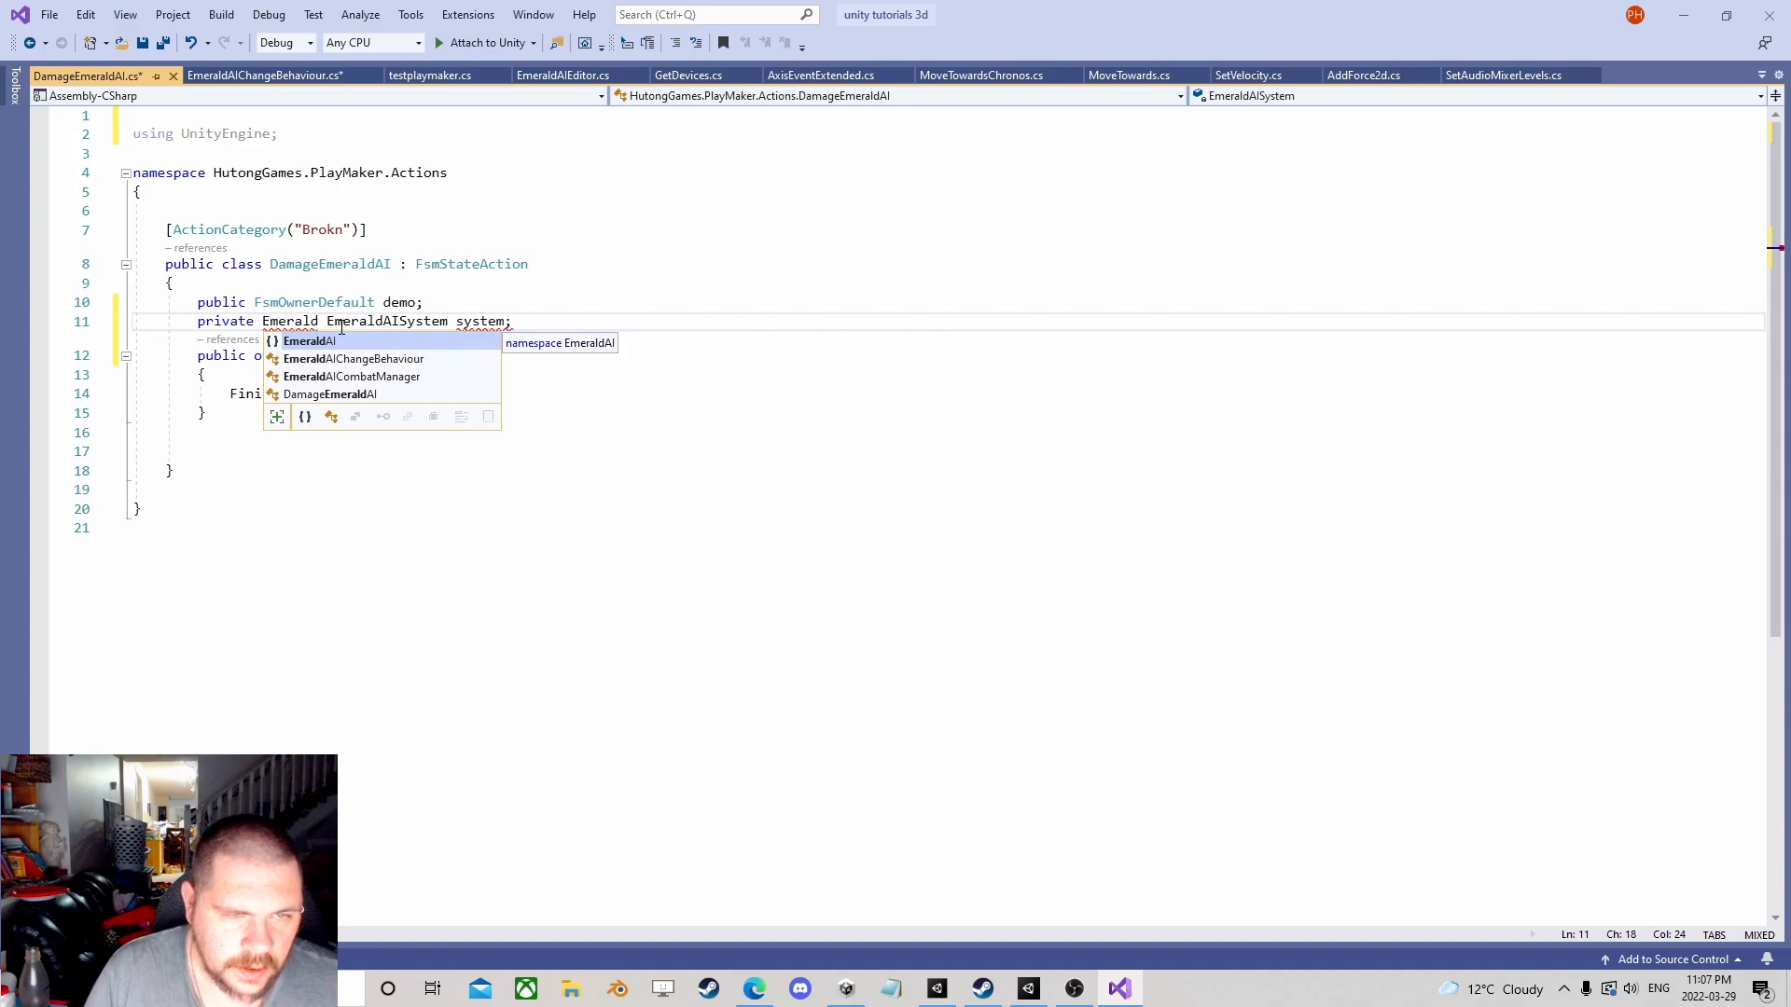
pyautogui.press('Tab')
pyautogui.write('.')
pyautogui.press('Escape')
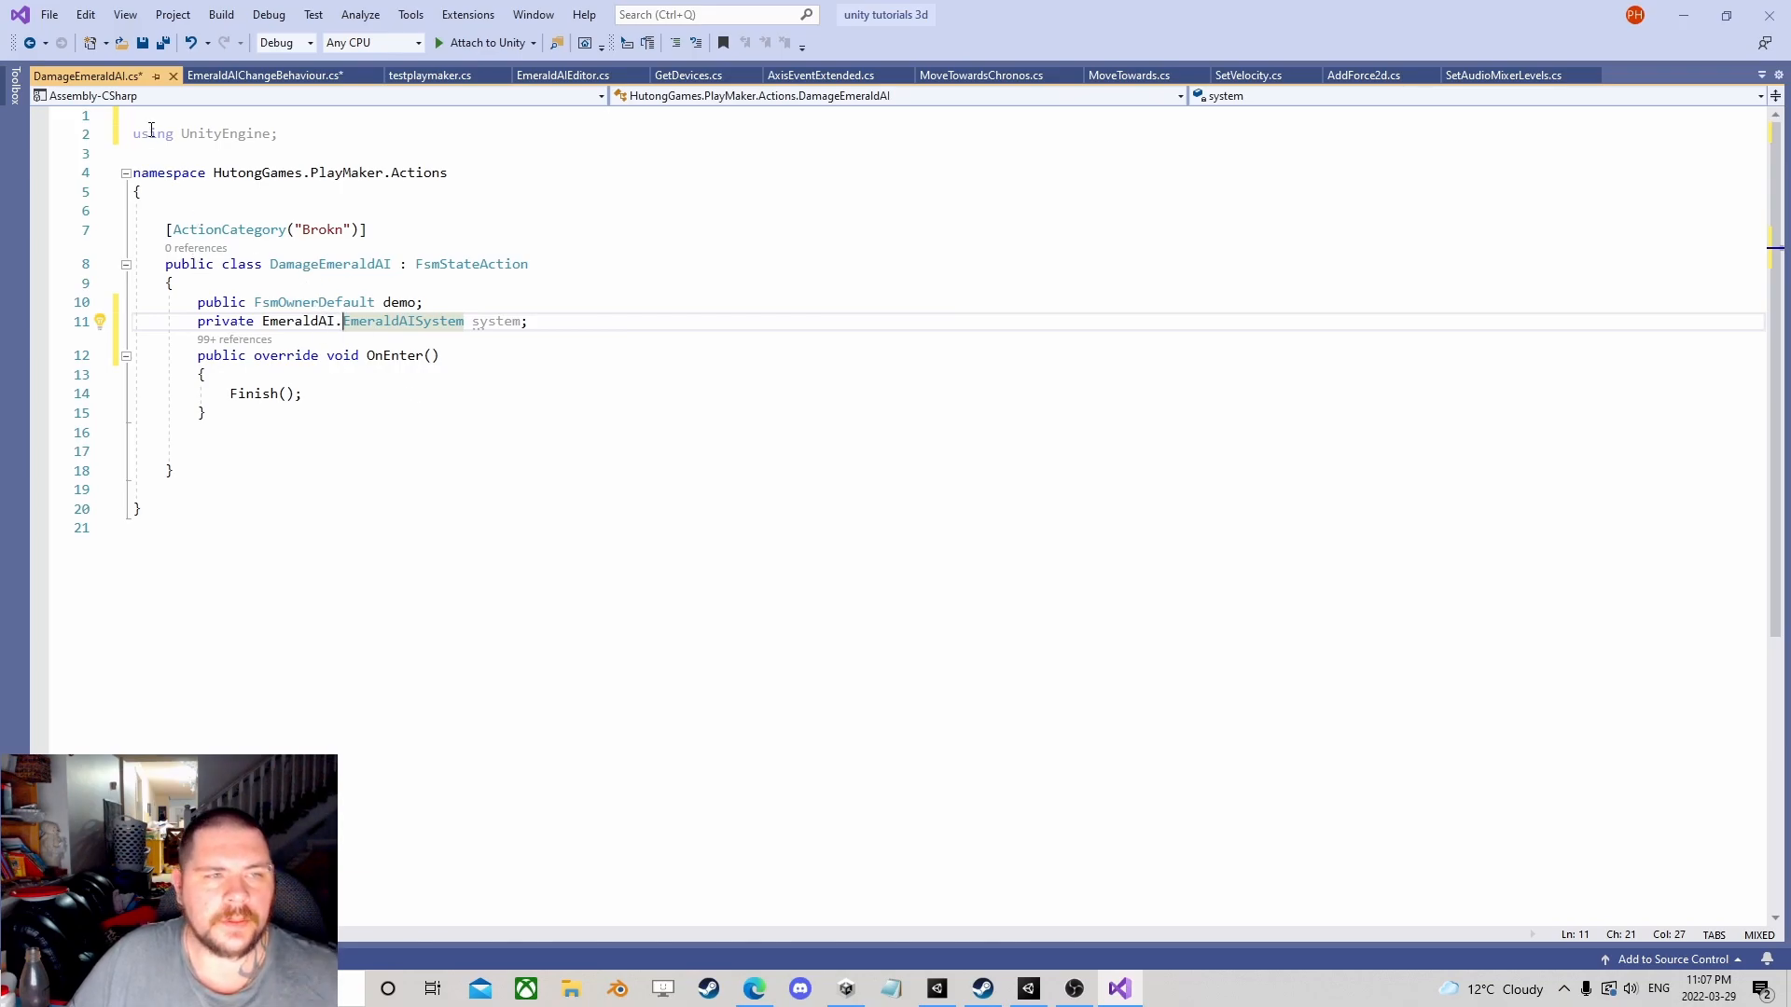
pyautogui.click(146, 114)
pyautogui.write('using ')
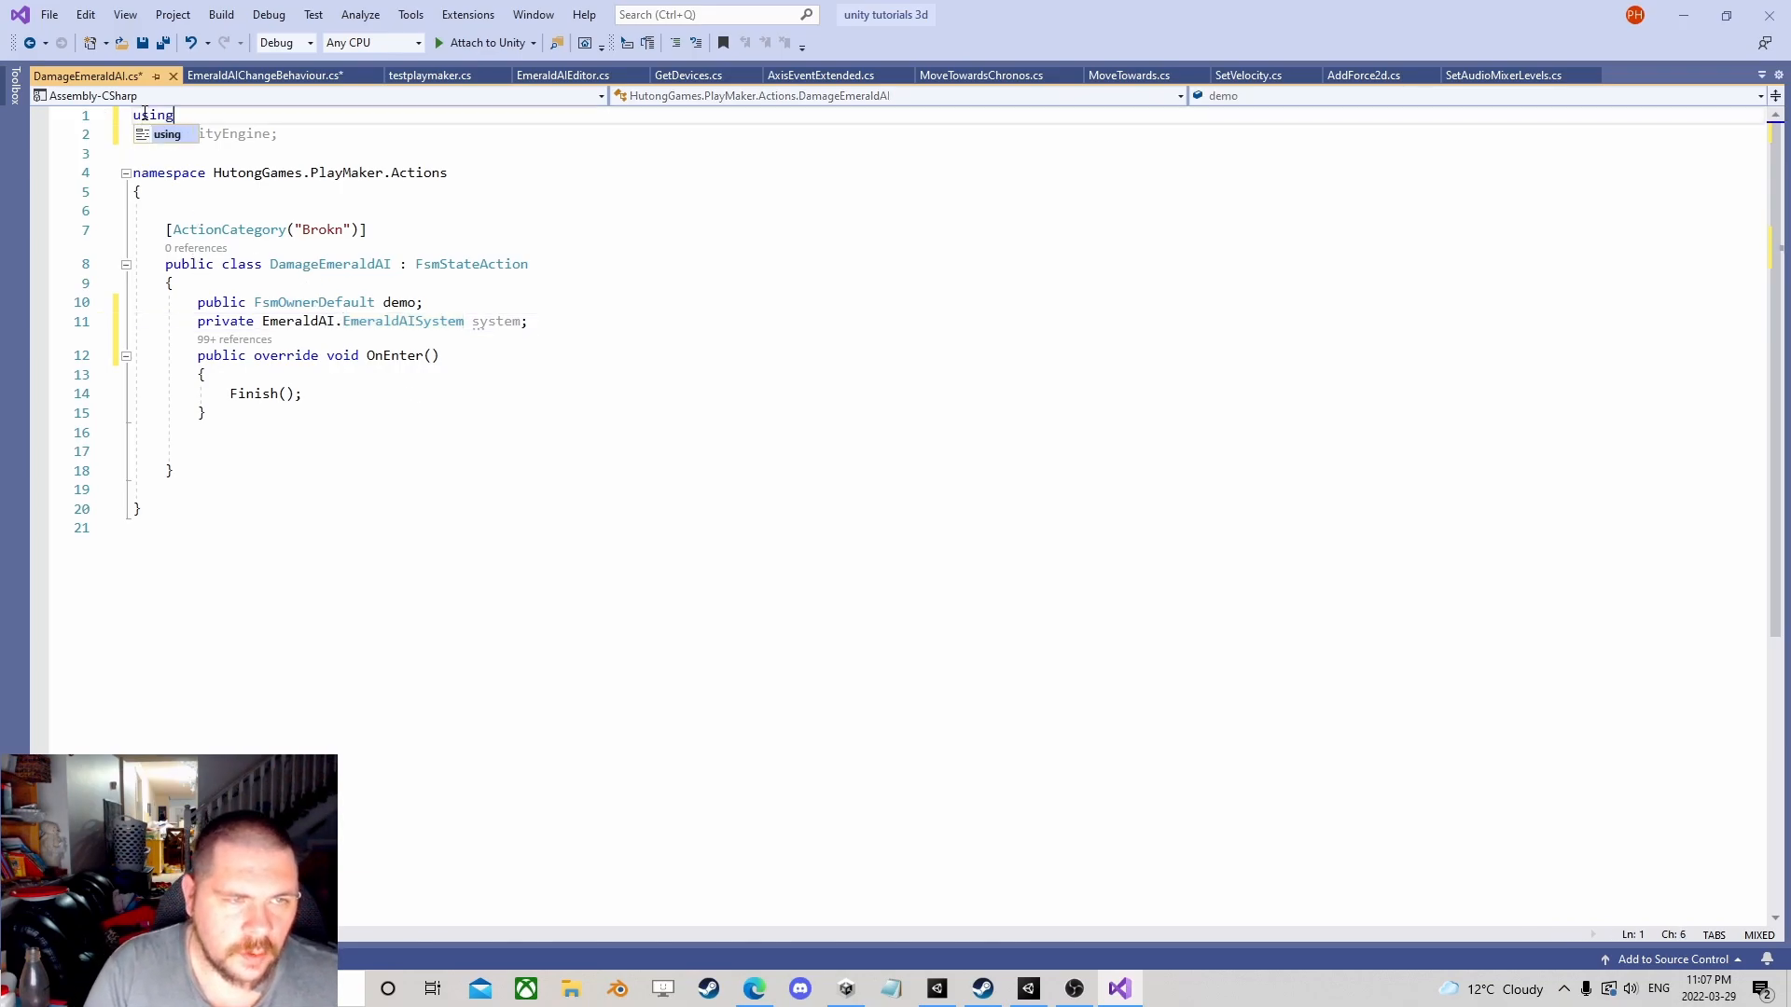
pyautogui.write('EmeraldAI')
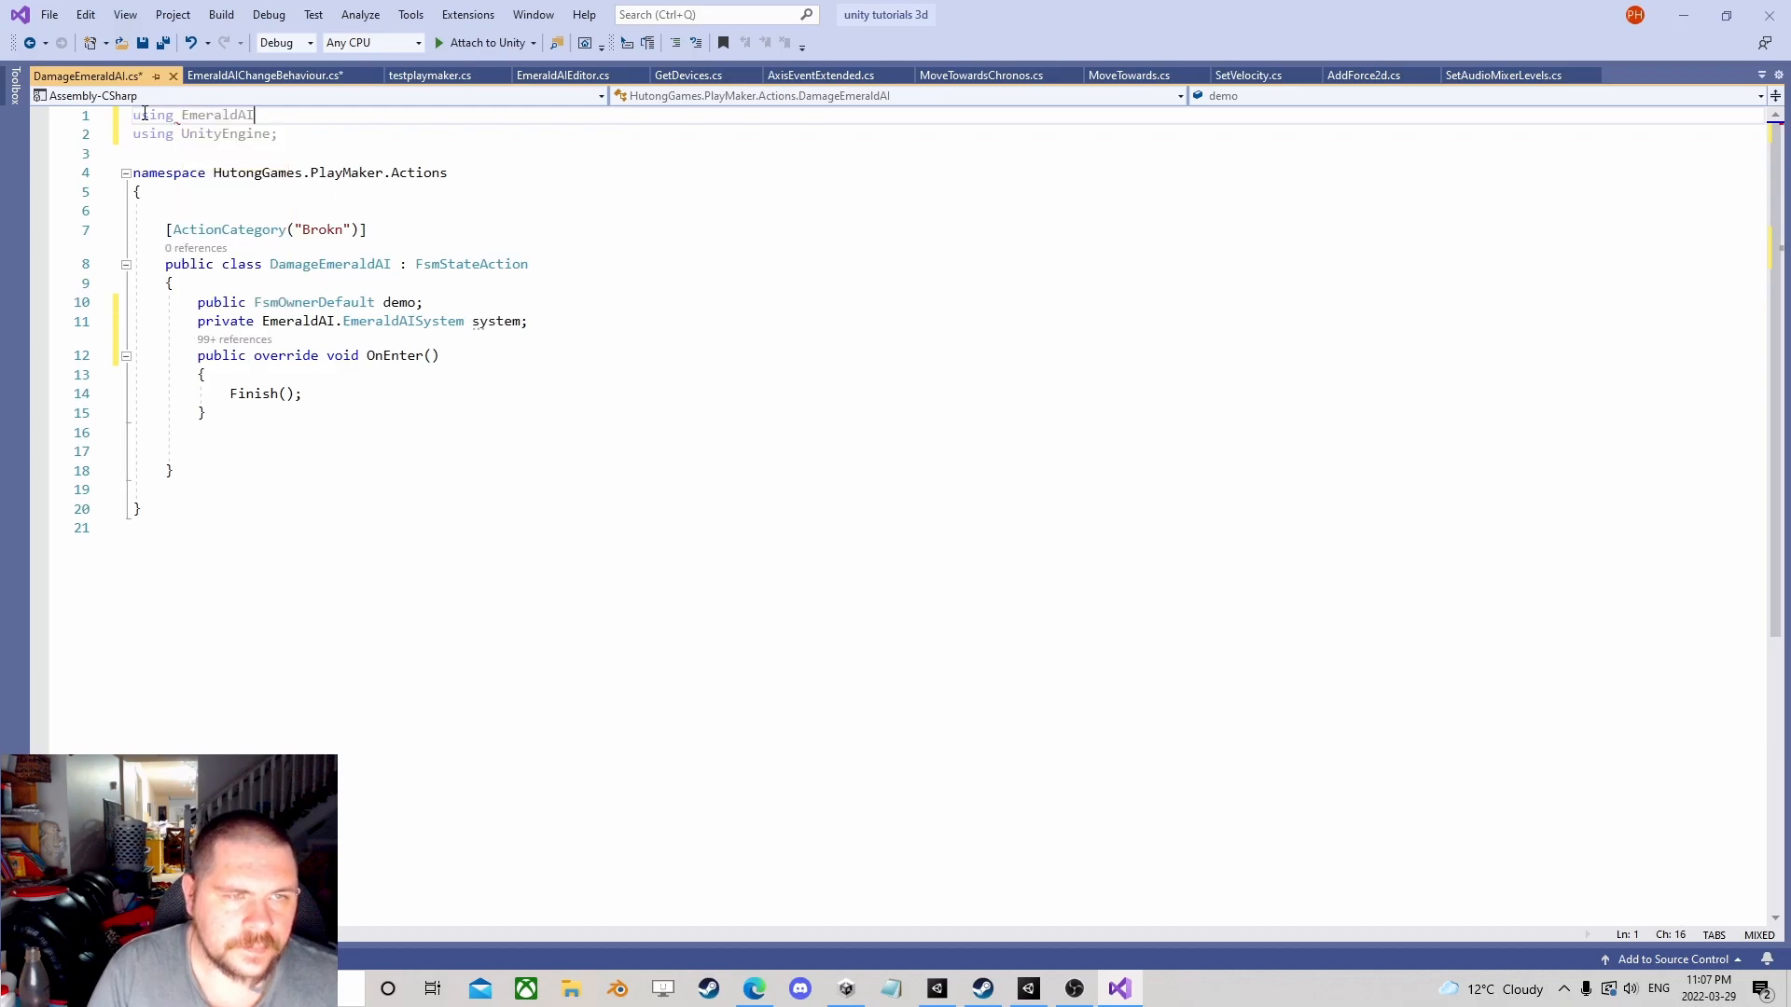
pyautogui.write(';')
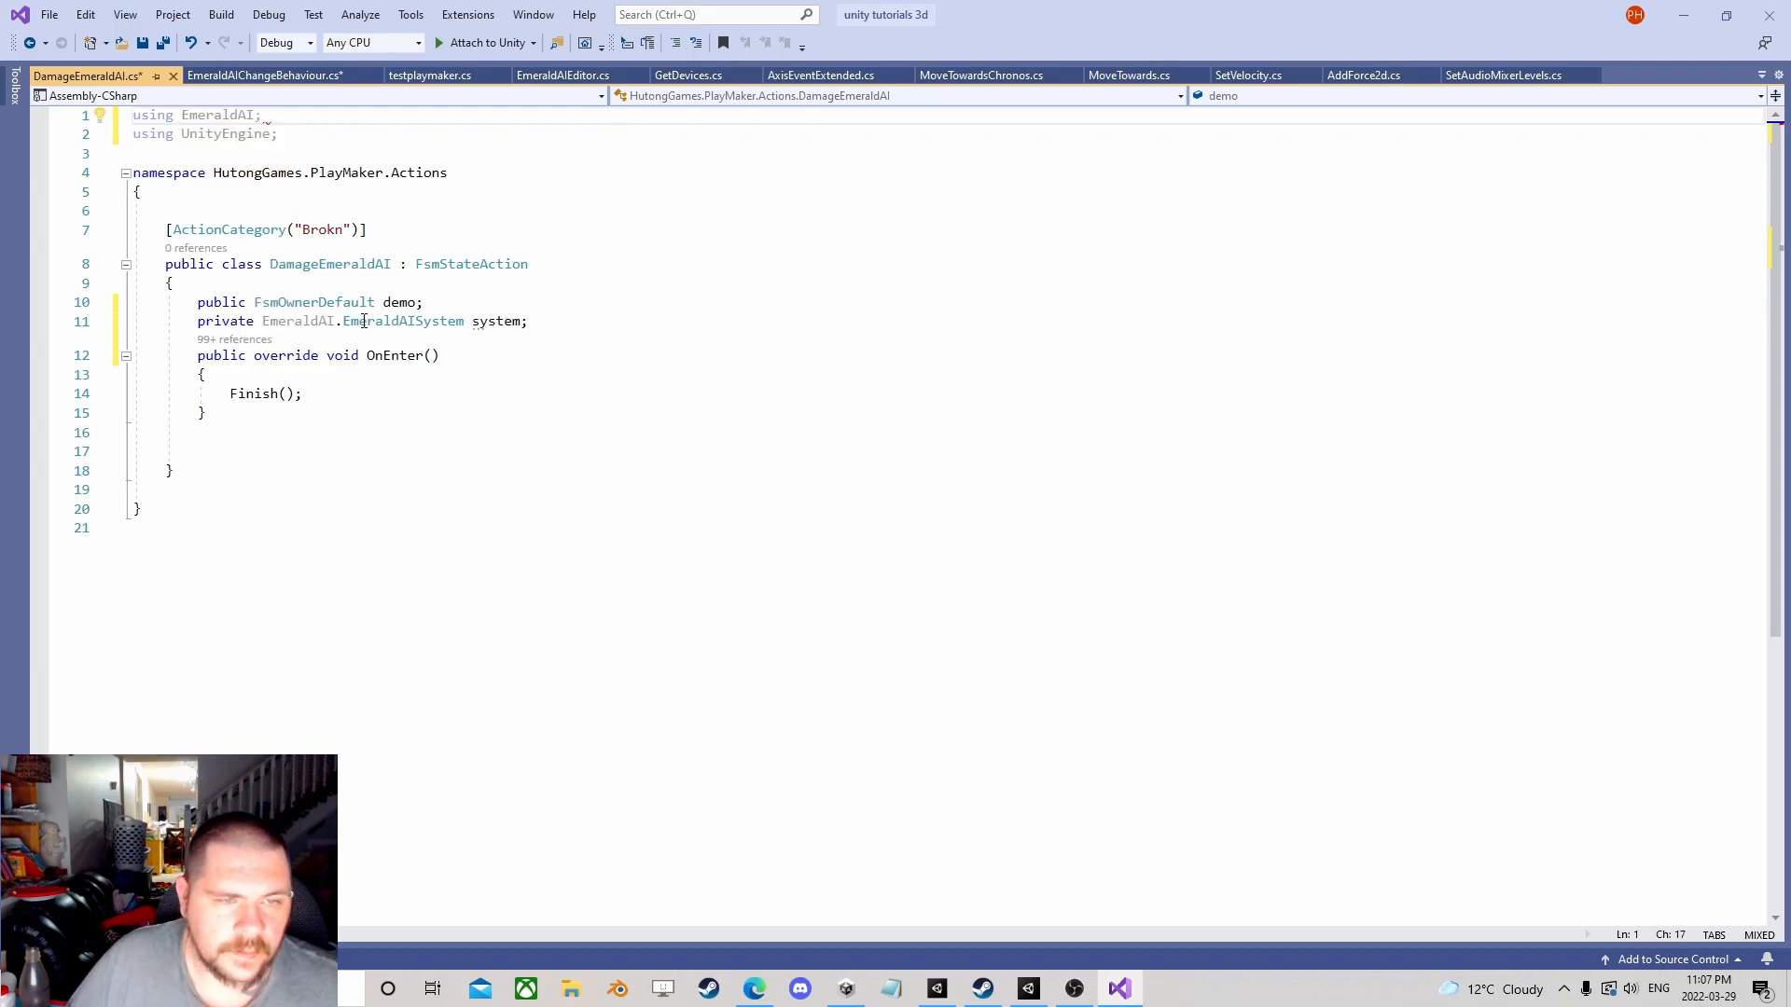
pyautogui.moveTo(340, 320); pyautogui.dragTo(288, 321)
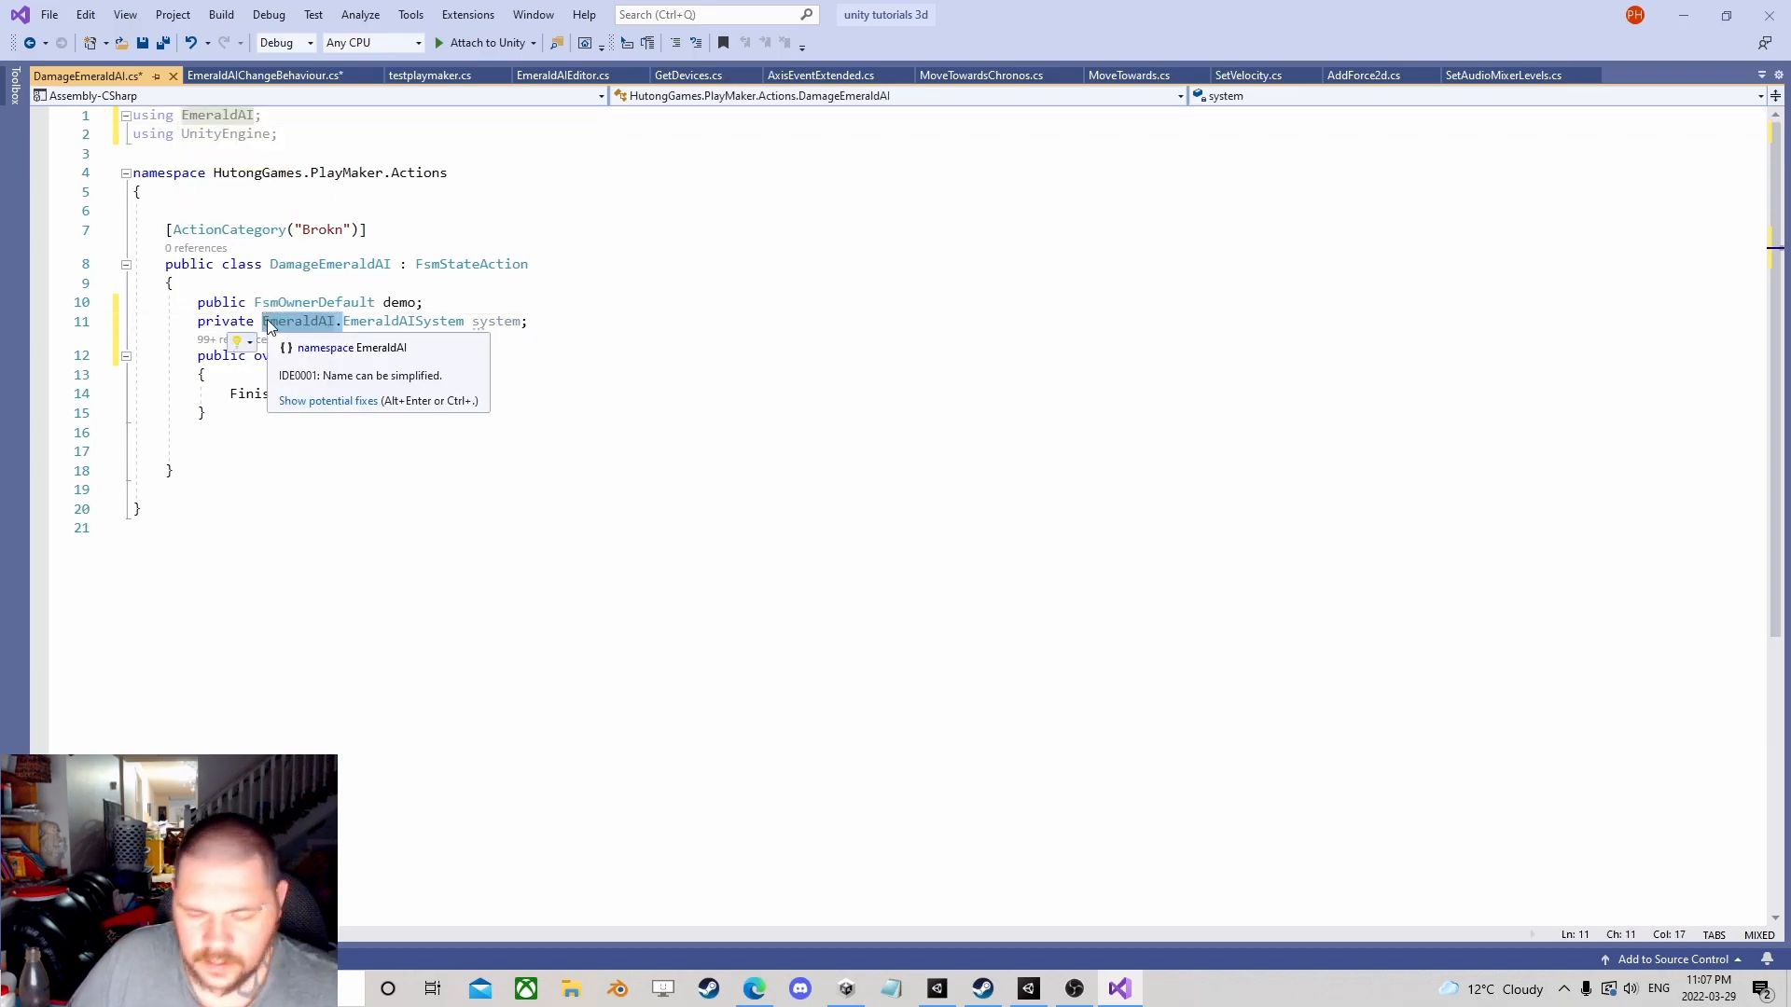
pyautogui.press('Delete')
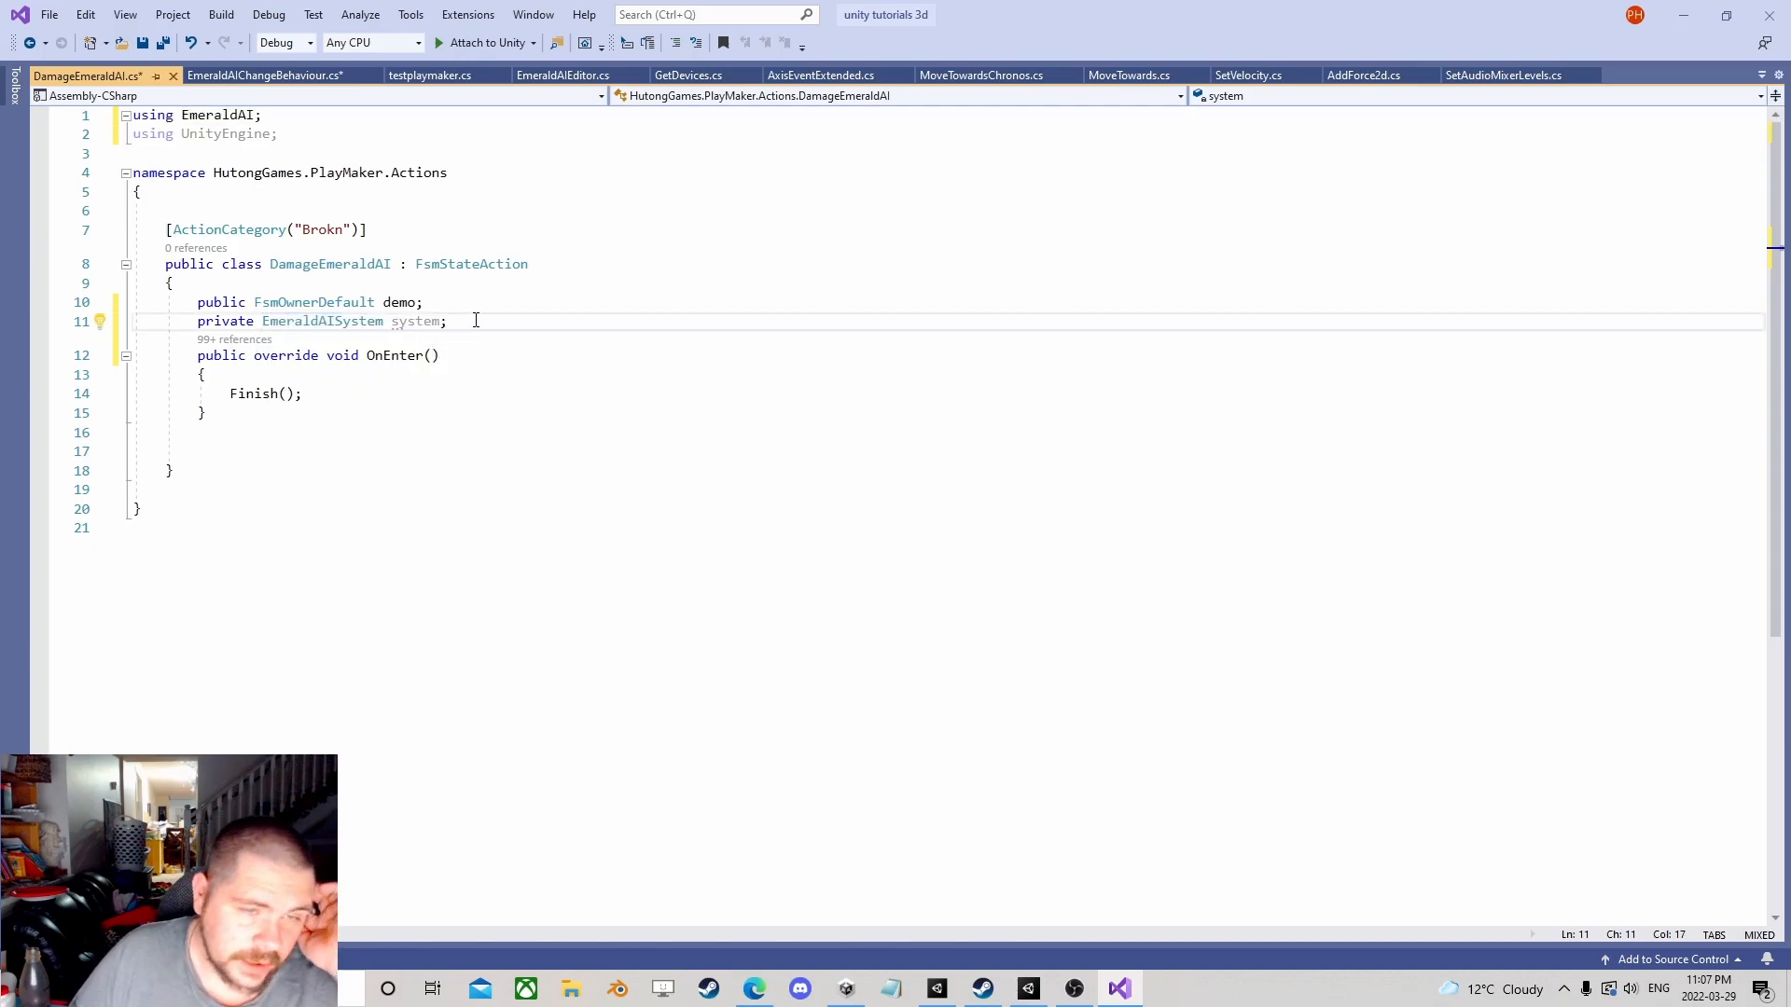
pyautogui.click(254, 376)
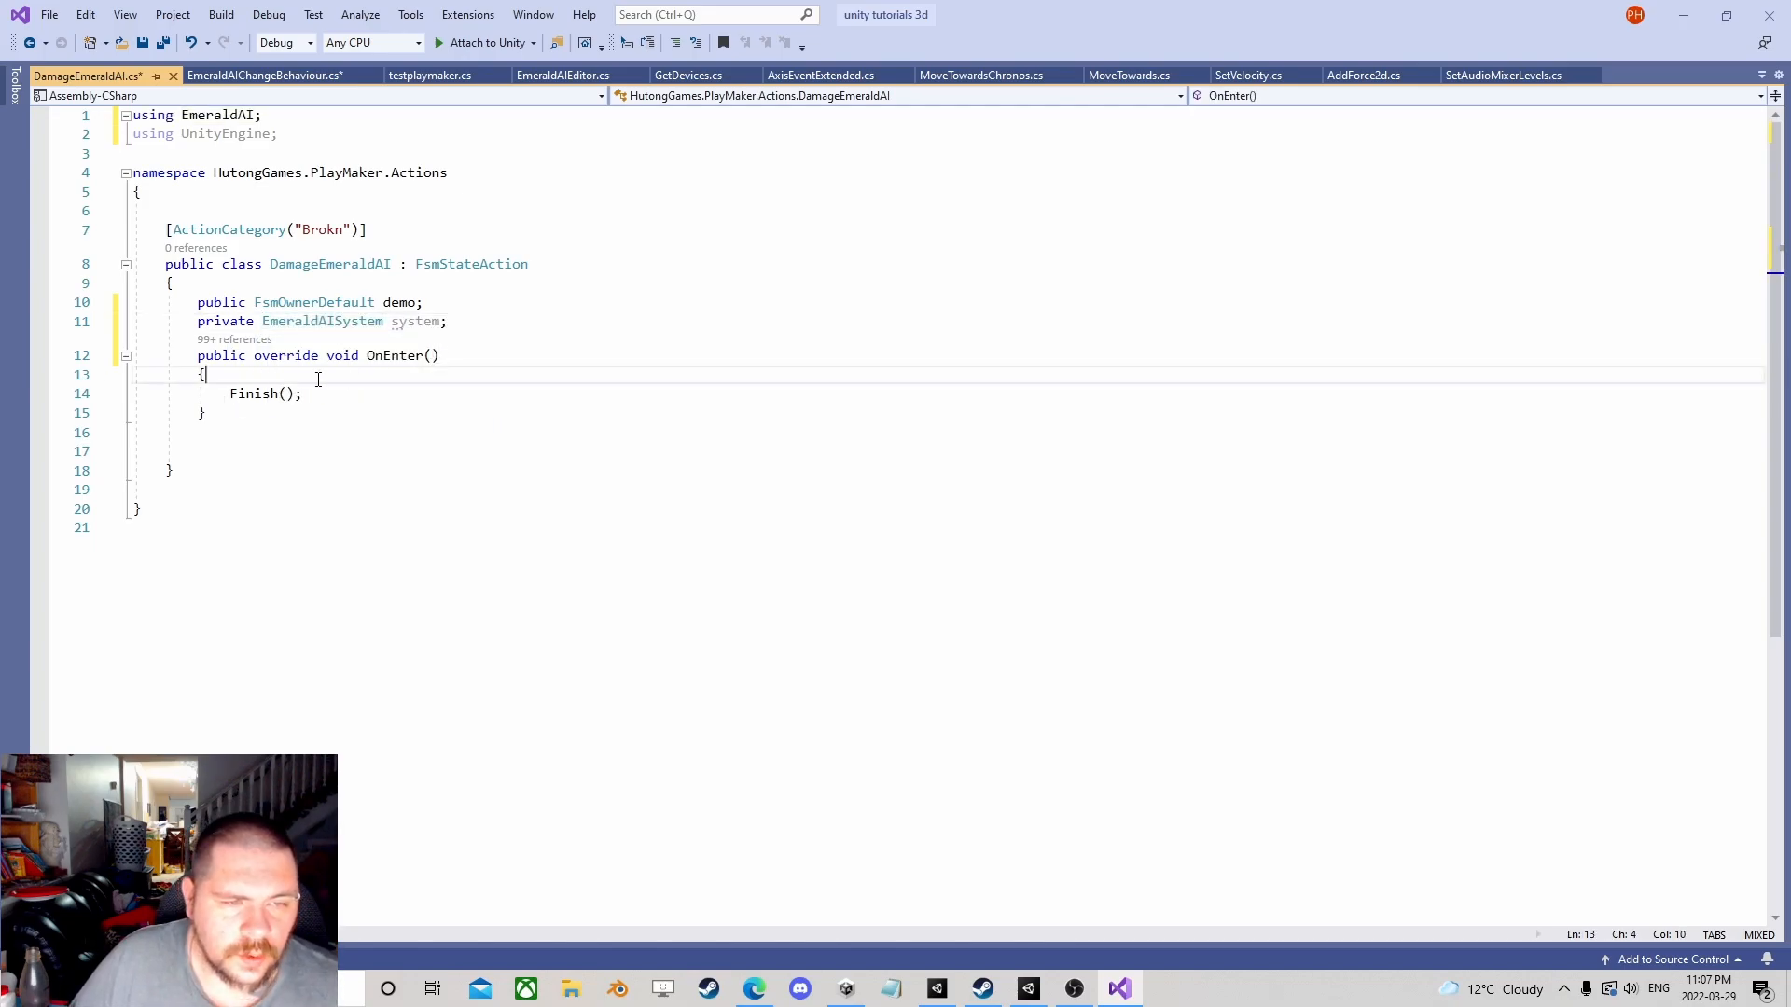
# Step: Assign system = Fsm.GetOwnerDefaultTarget(demo).GetComponent<EmeraldAISystem>() in OnEnter via IntelliSense completions
pyautogui.press('Return')
pyautogui.write('system = F')
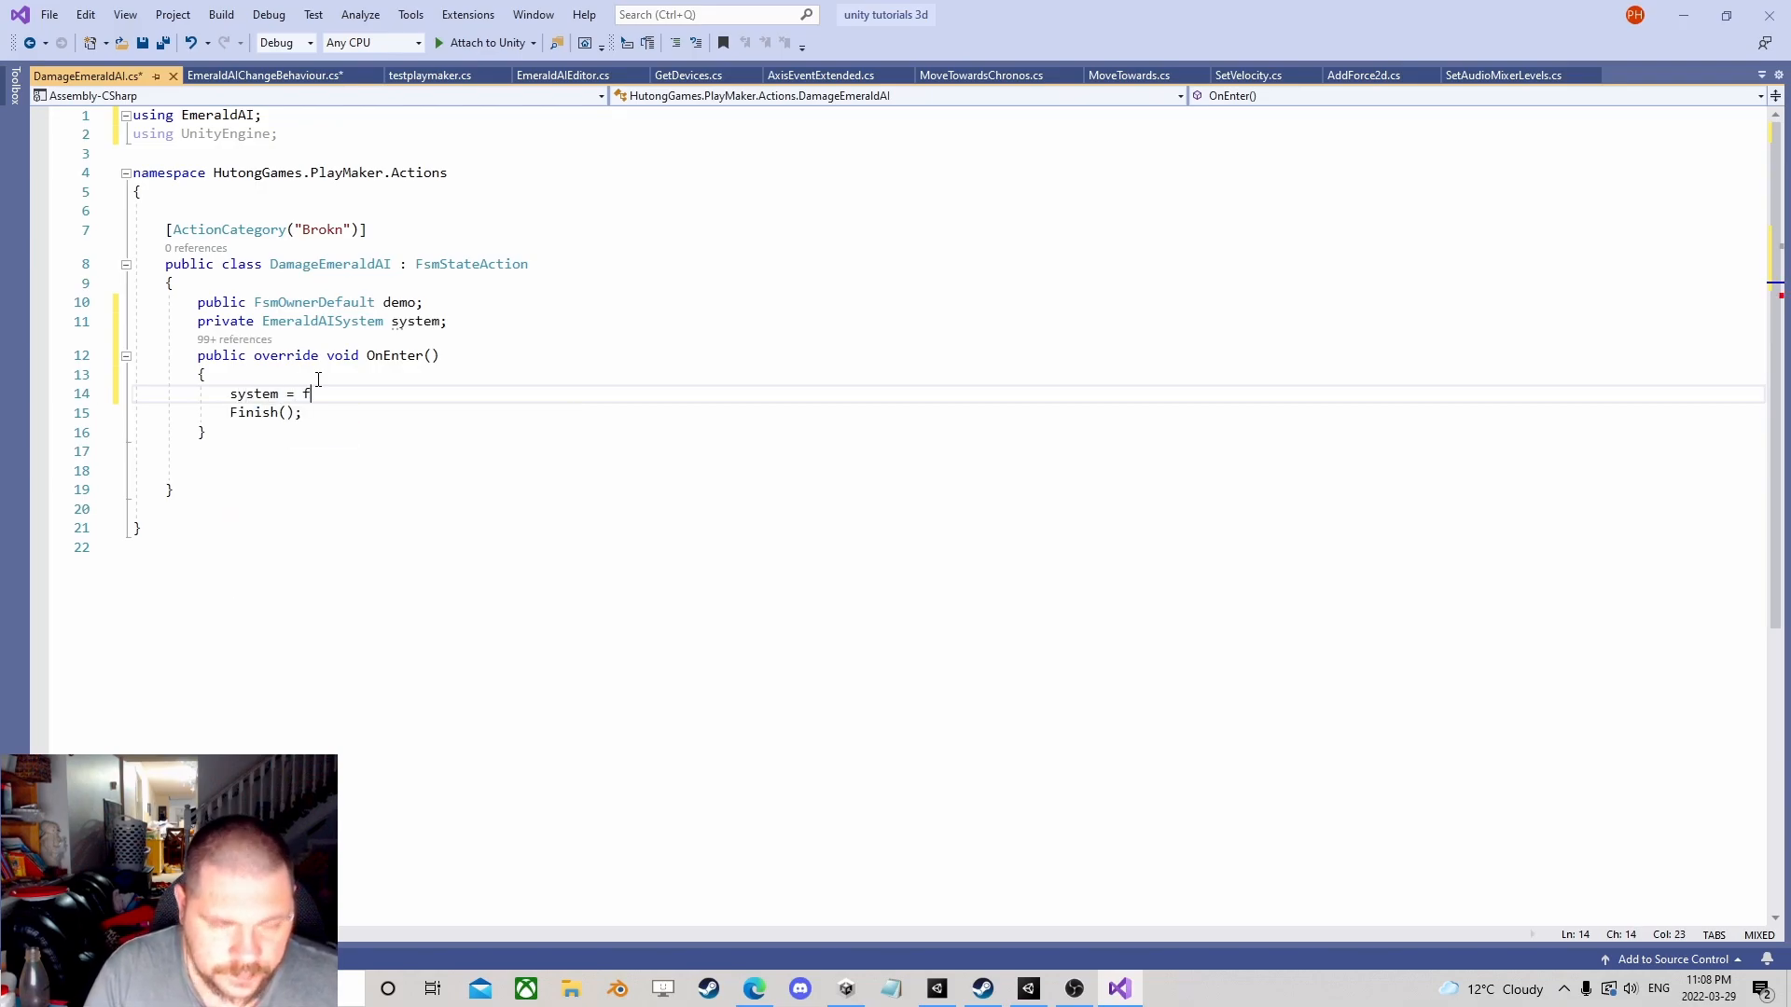
pyautogui.write('sm.')
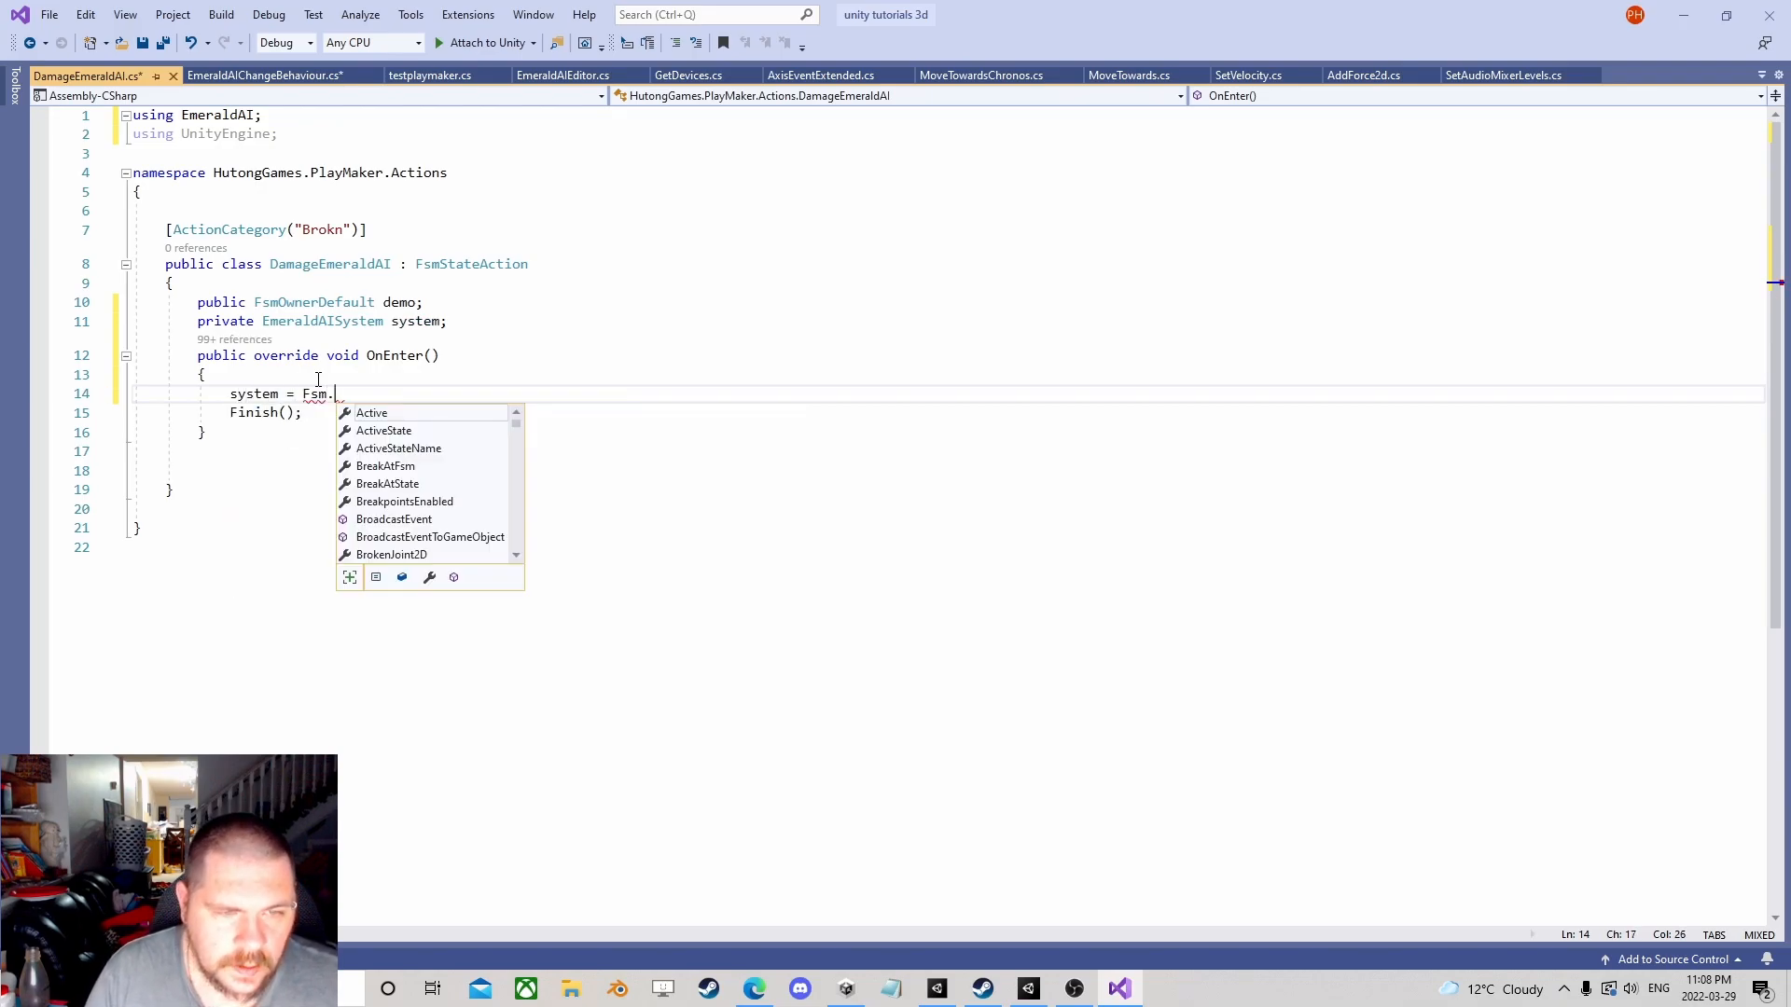
pyautogui.write('get')
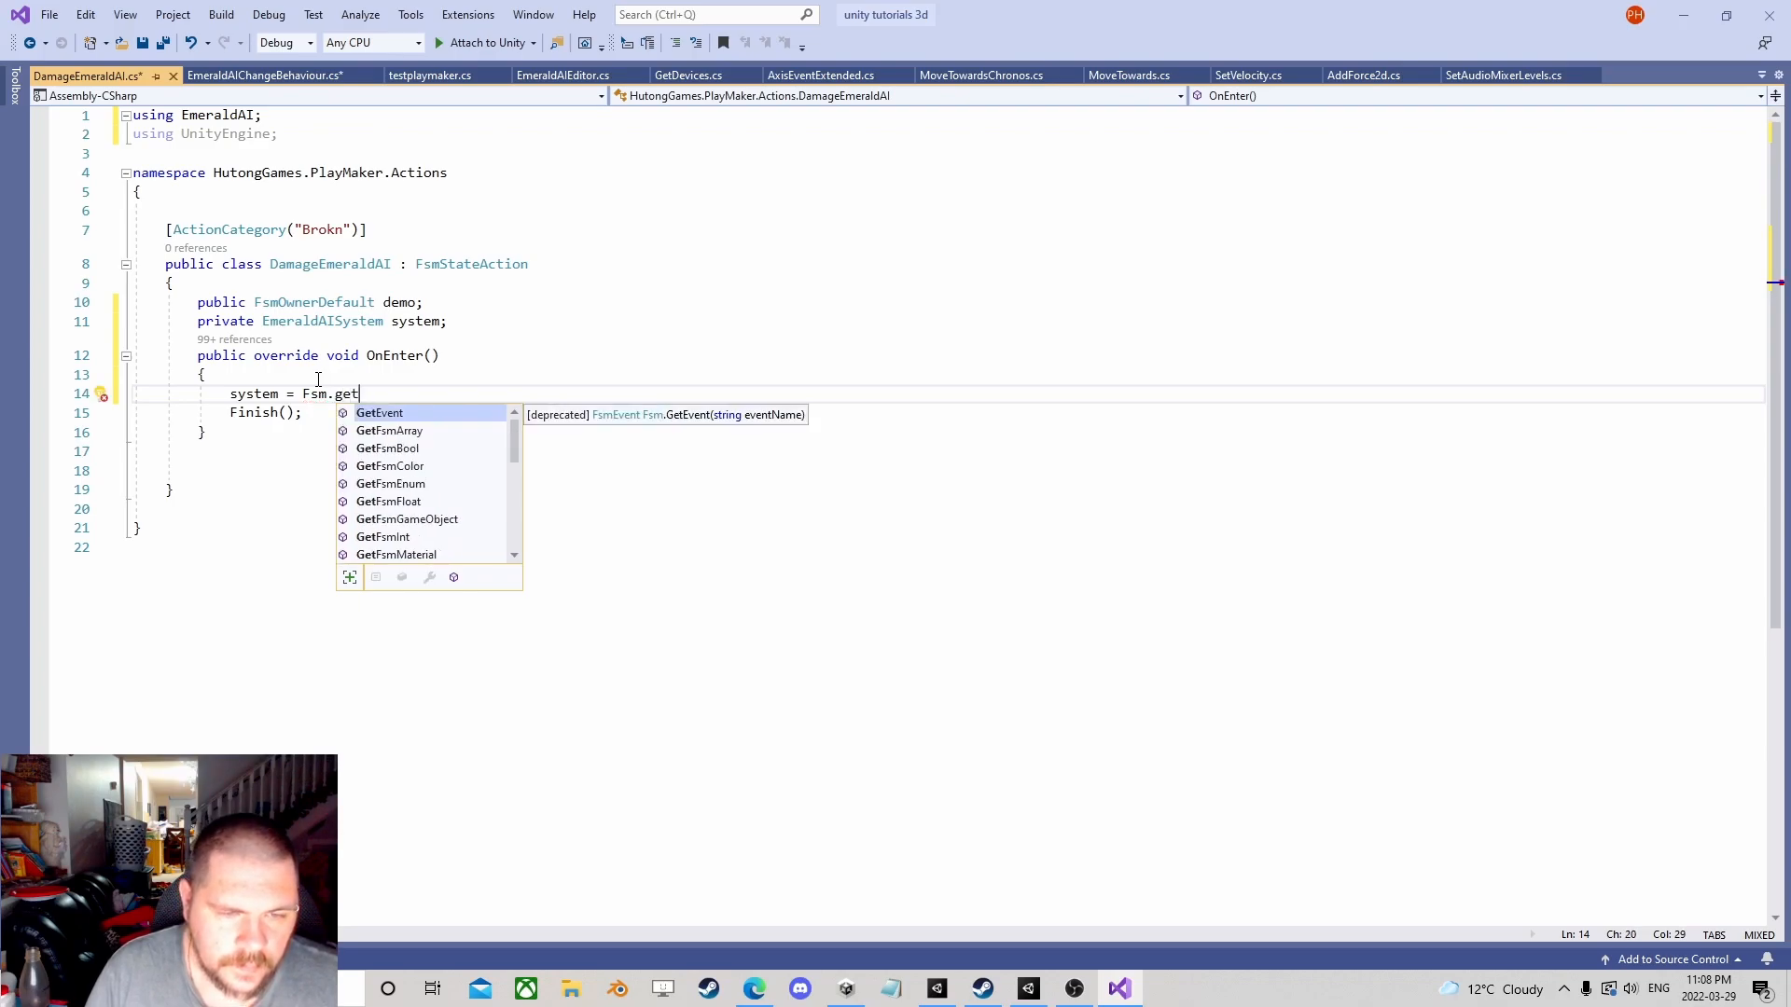
pyautogui.write('ow')
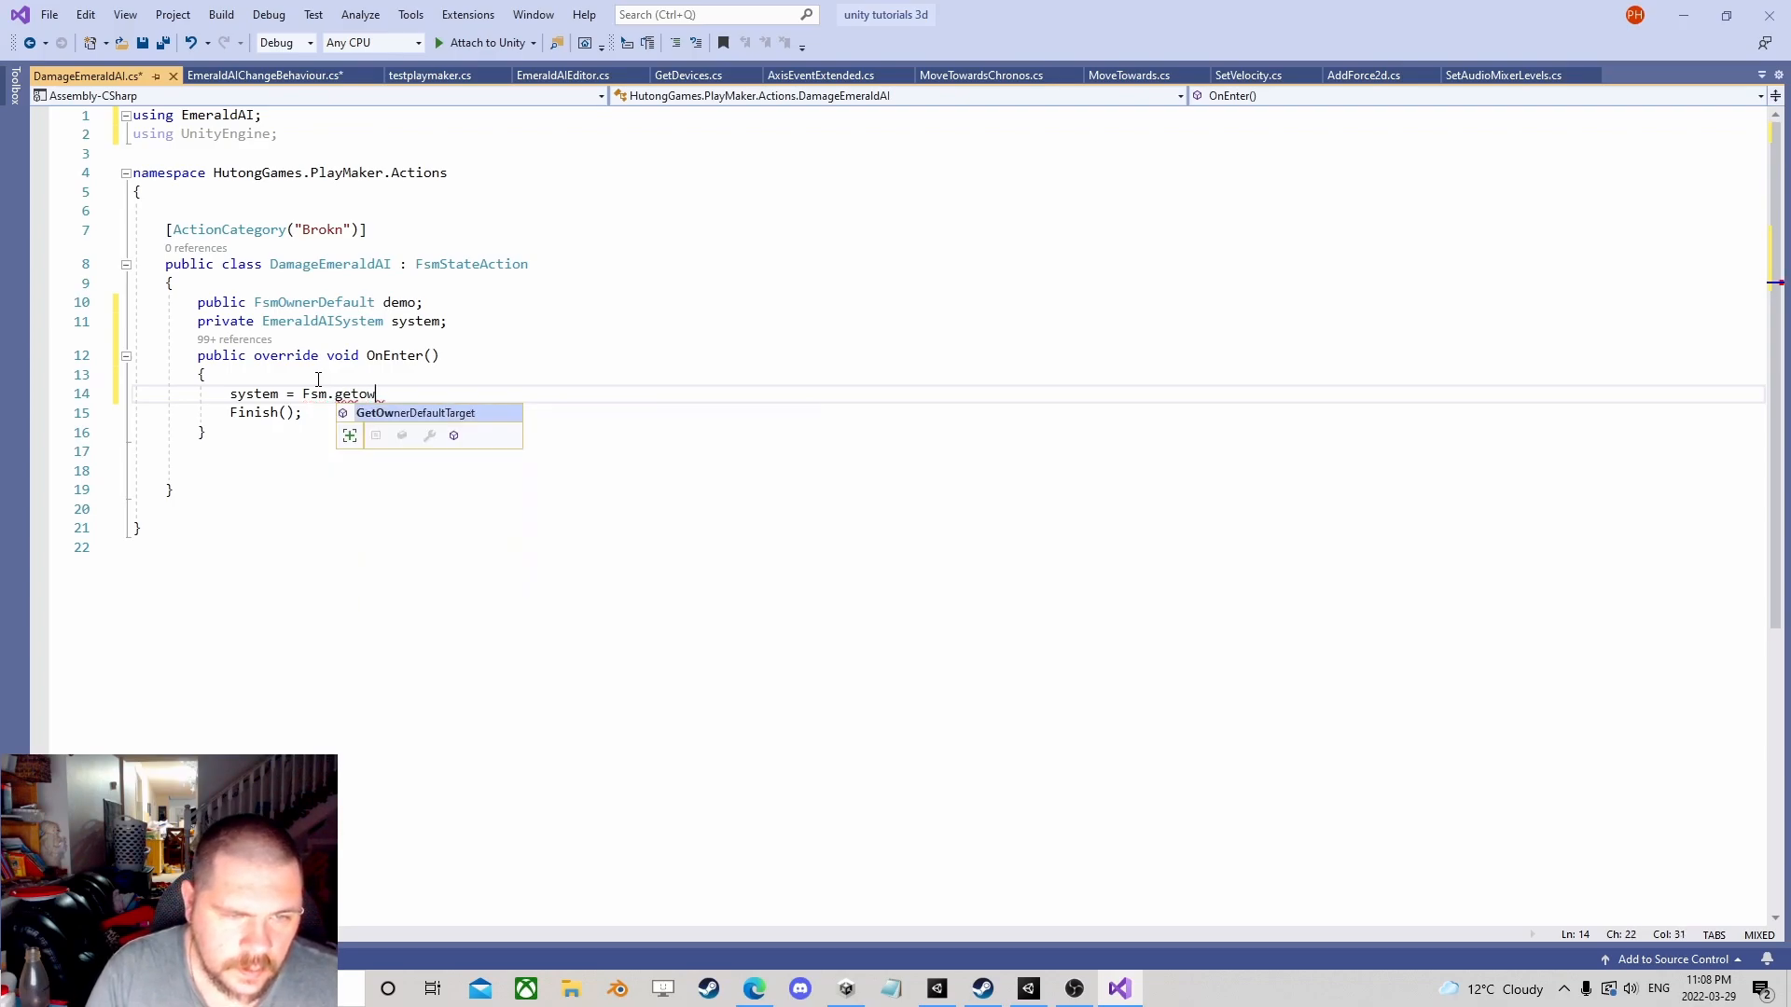
pyautogui.press('Tab')
pyautogui.write('(')
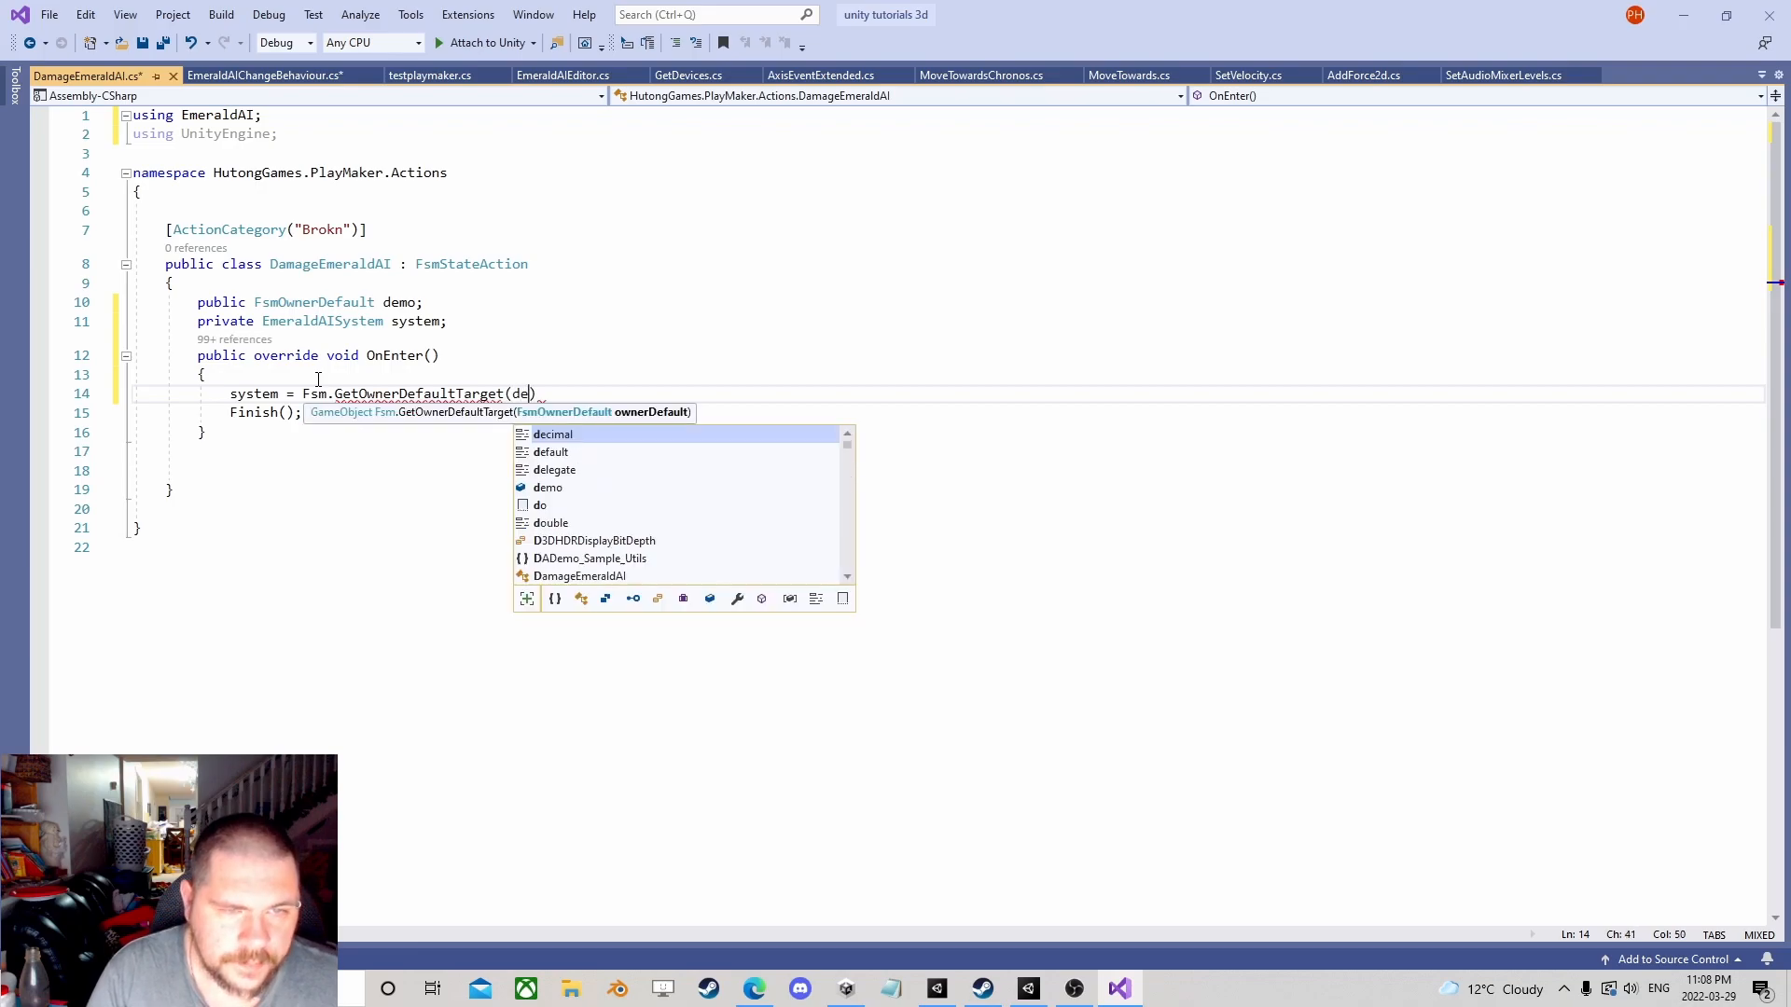
pyautogui.write('demo).get')
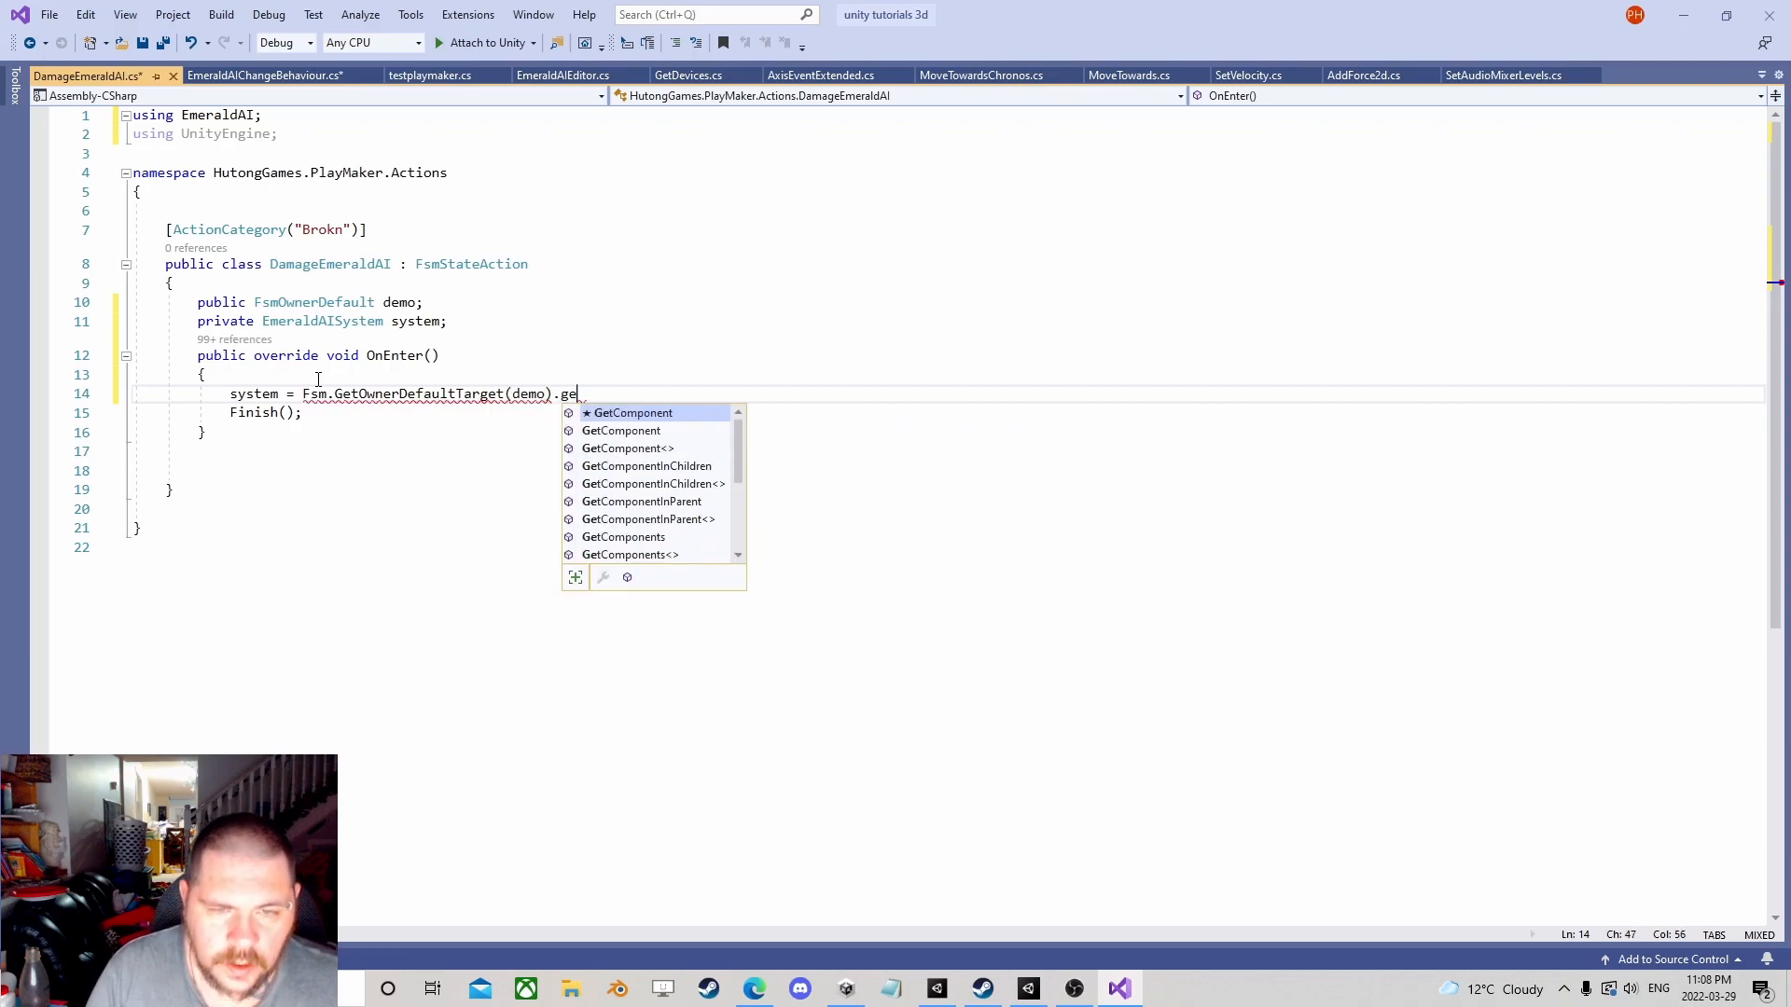
pyautogui.press('Tab')
pyautogui.write('<')
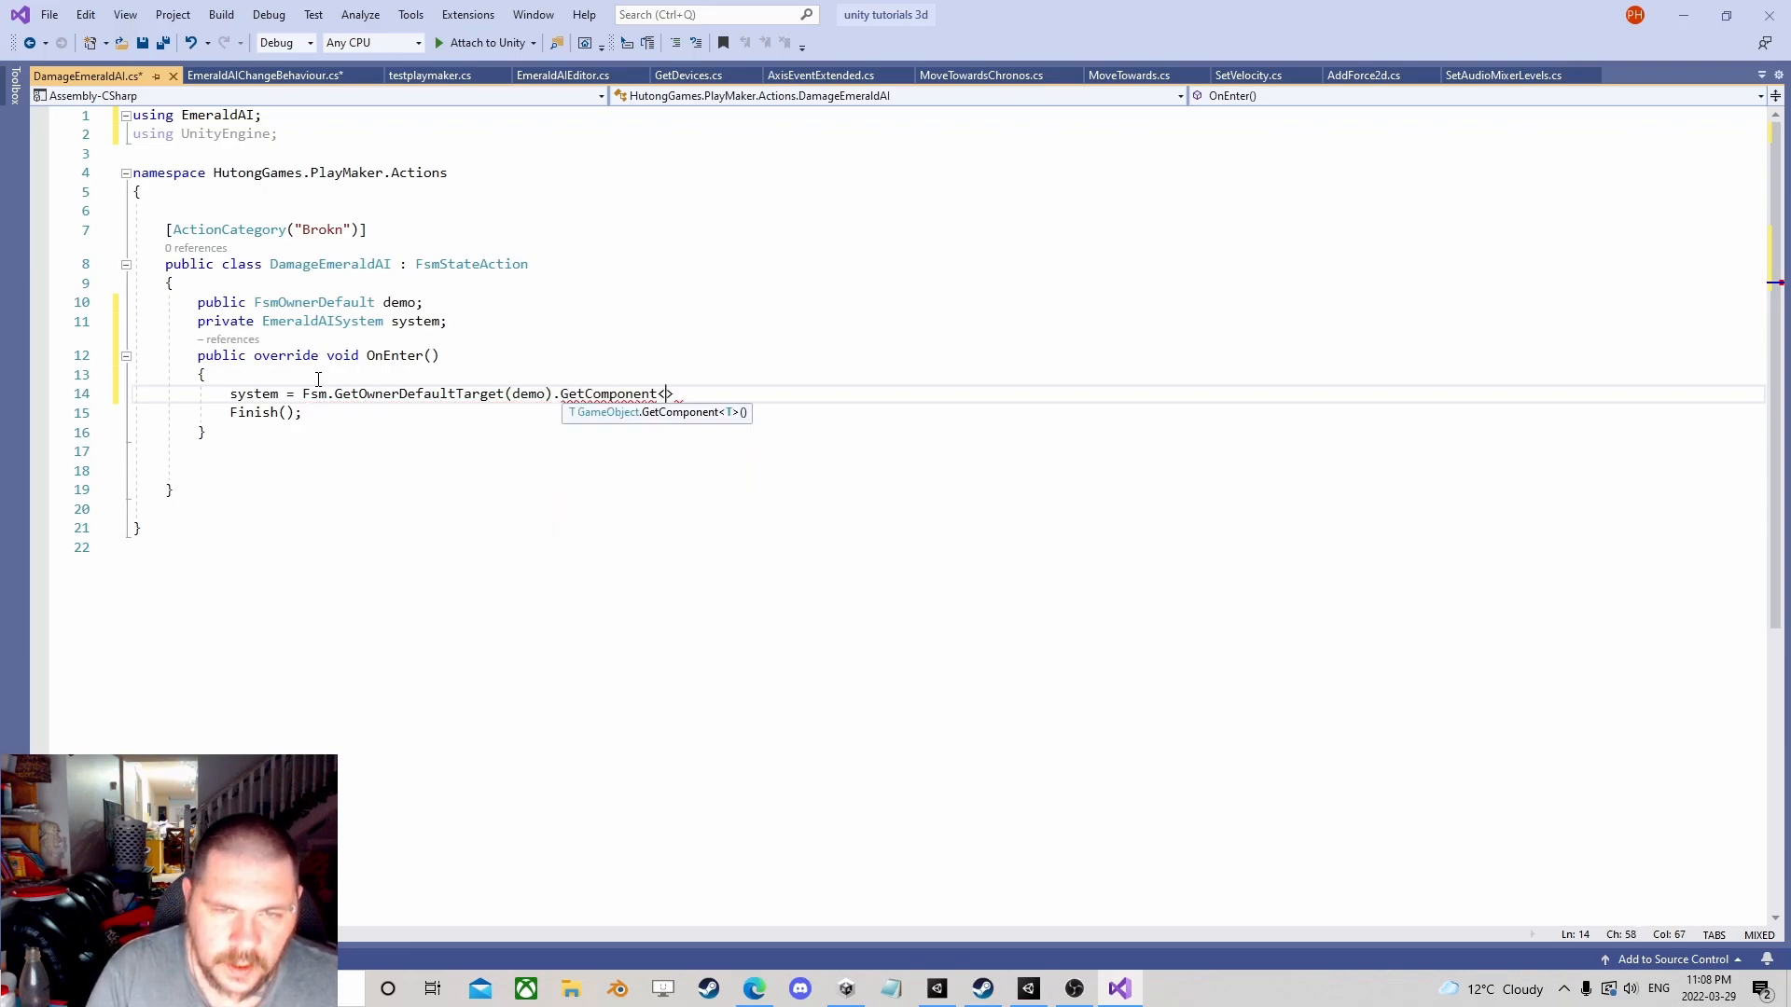
pyautogui.write('Emerald')
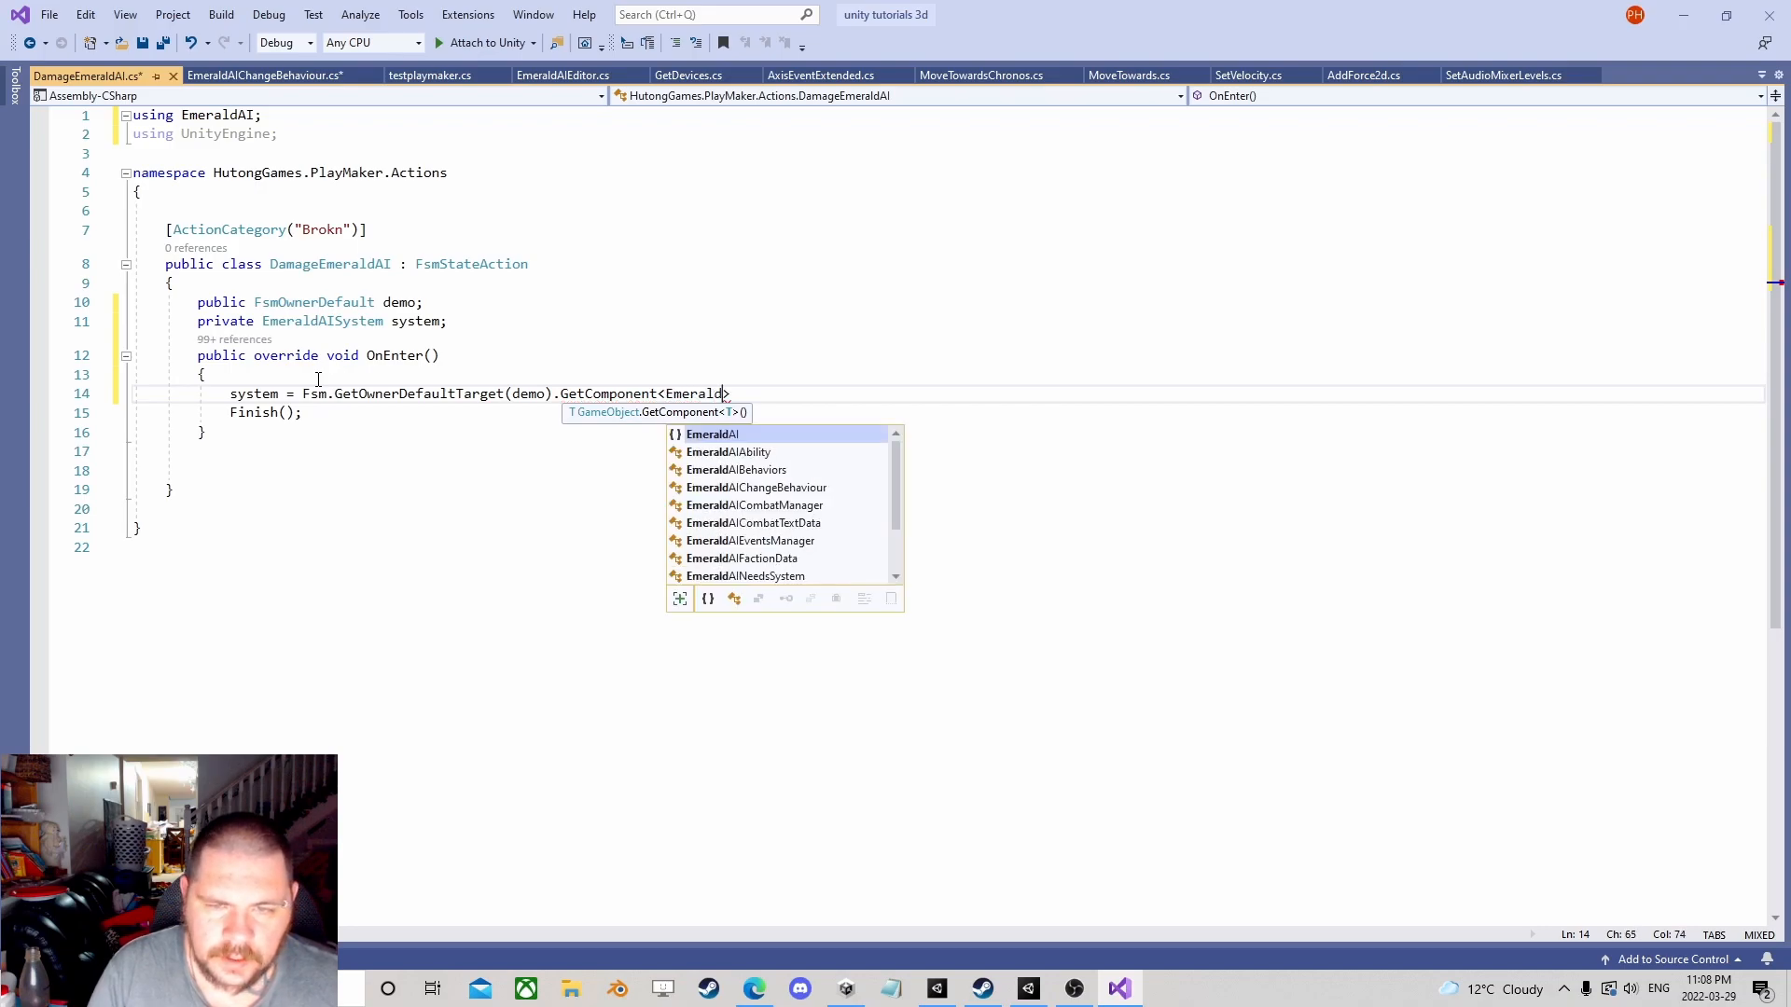
pyautogui.write('Ais')
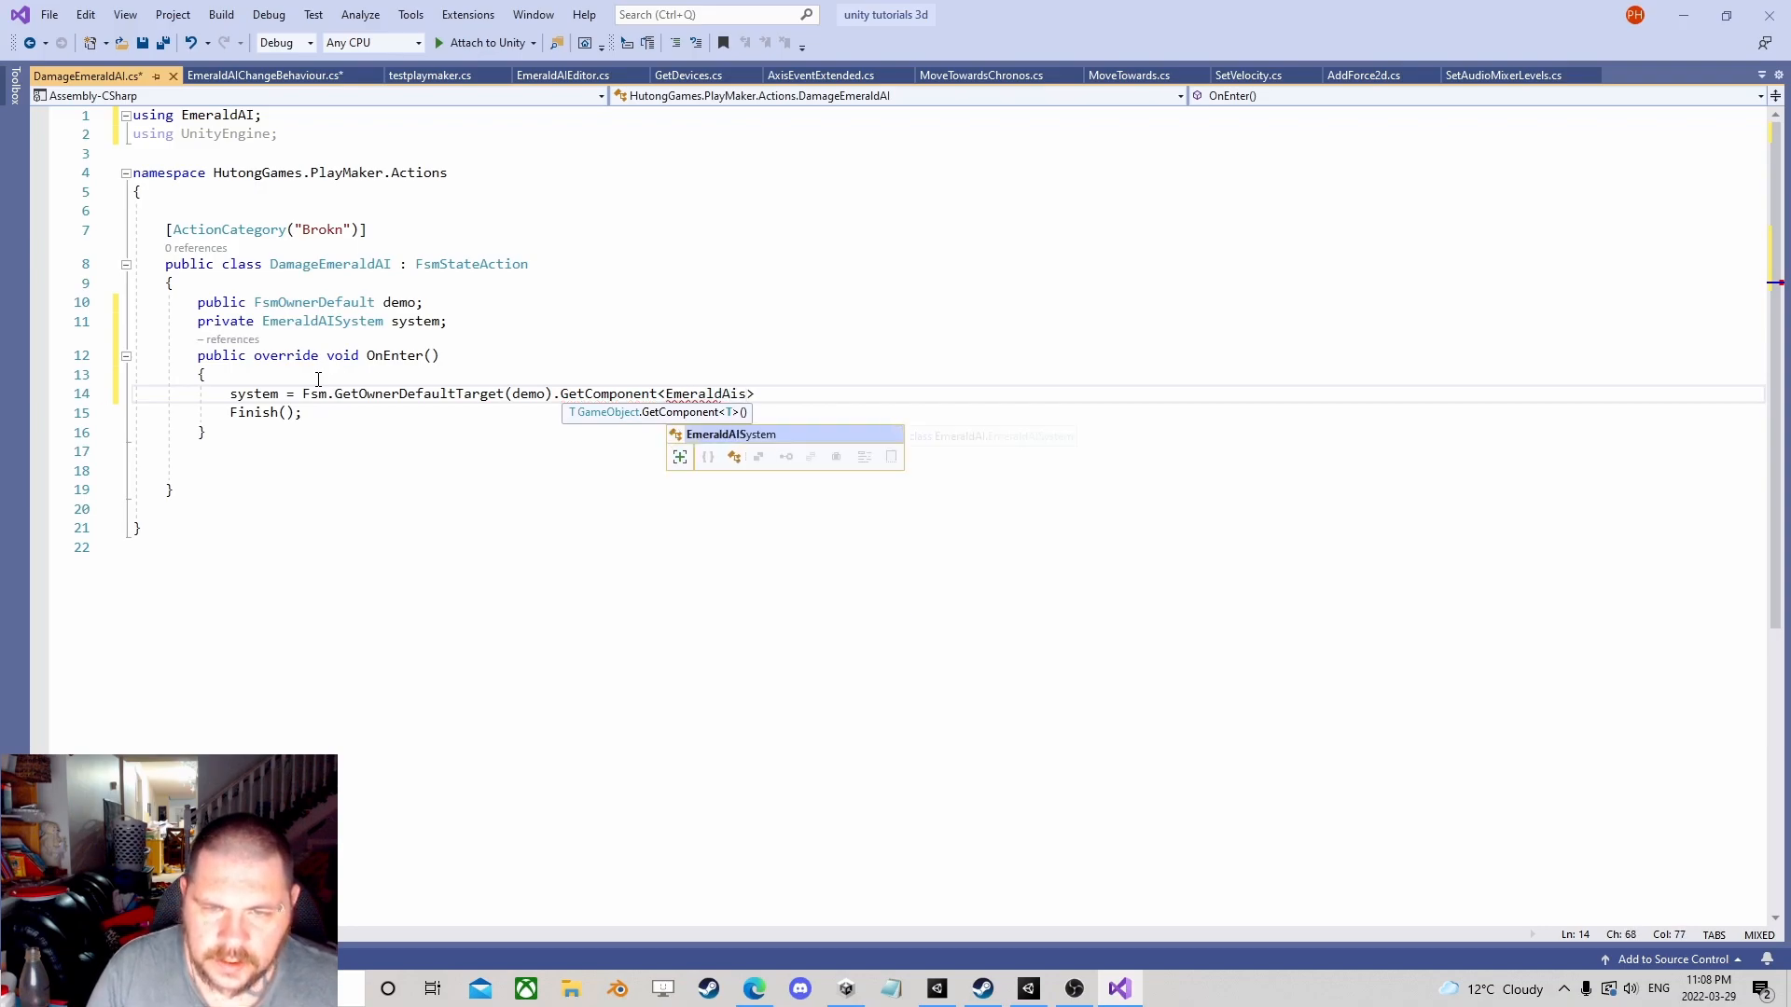
pyautogui.press('Tab')
pyautogui.write('>();')
pyautogui.press('Return')
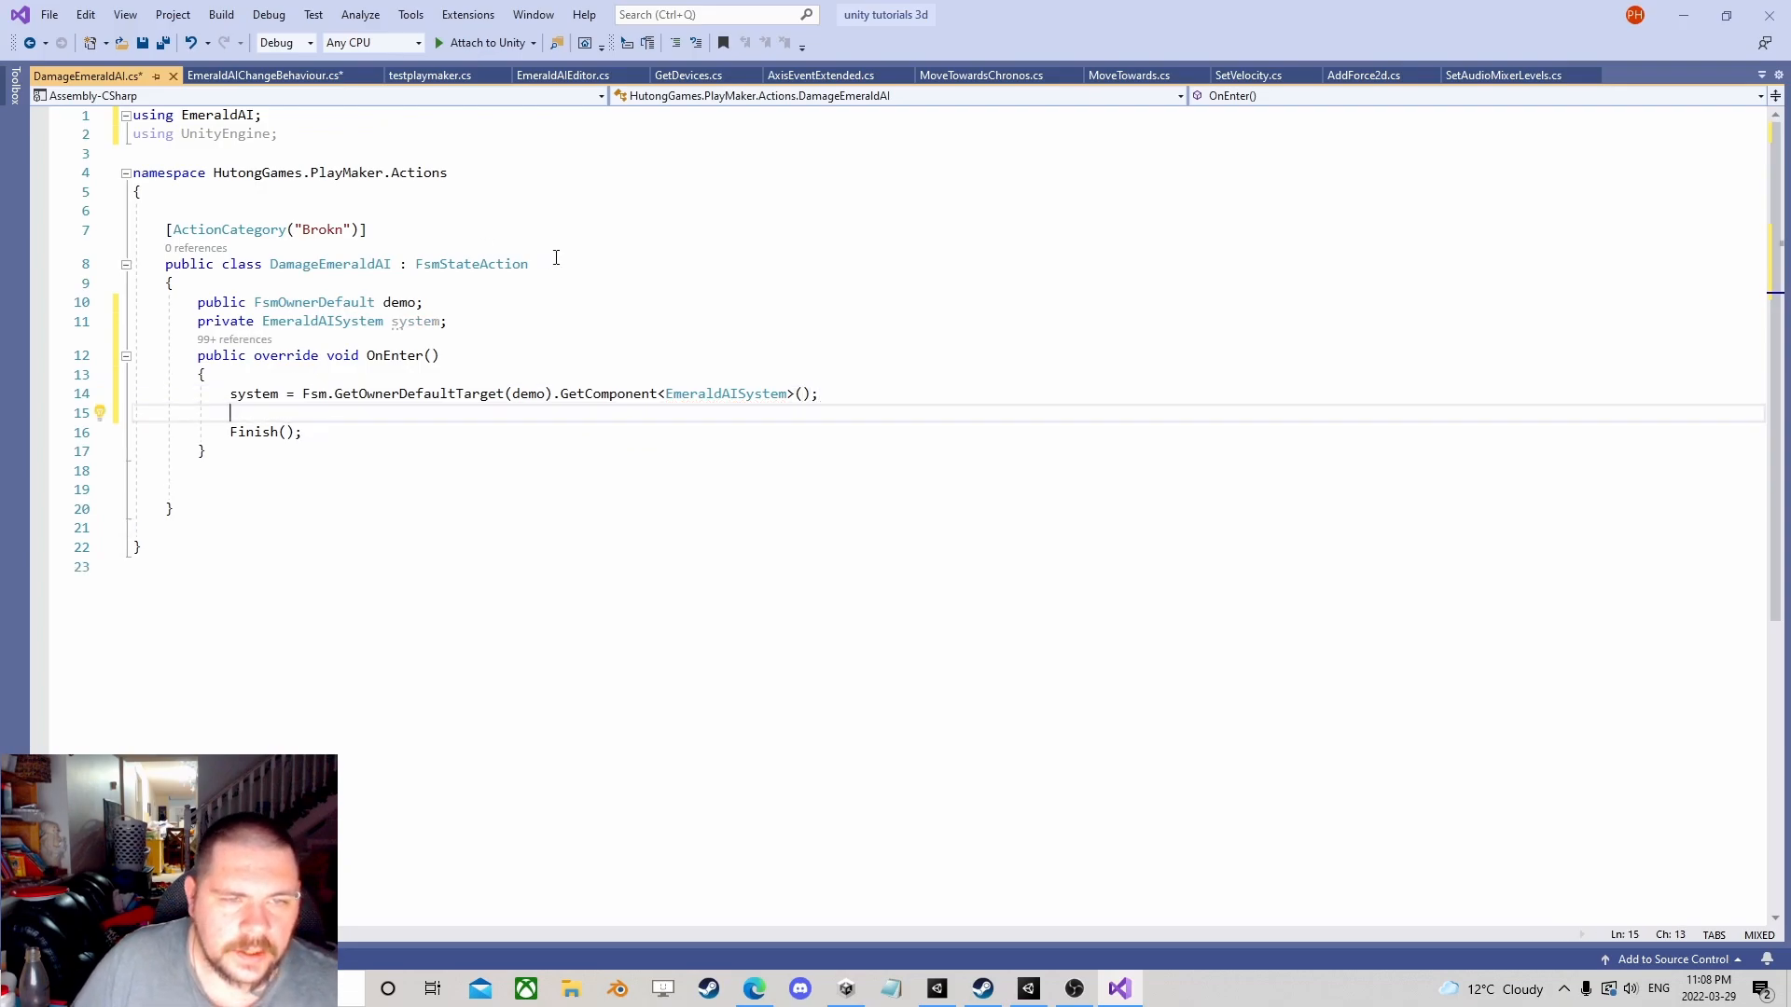
pyautogui.click(480, 321)
# Step: Declare public FsmInt fields CurrentHealth and CauseDamage below system, leaving a blank line in OnEnter
pyautogui.press('Return')
pyautogui.write('public ')
pyautogui.write('m')
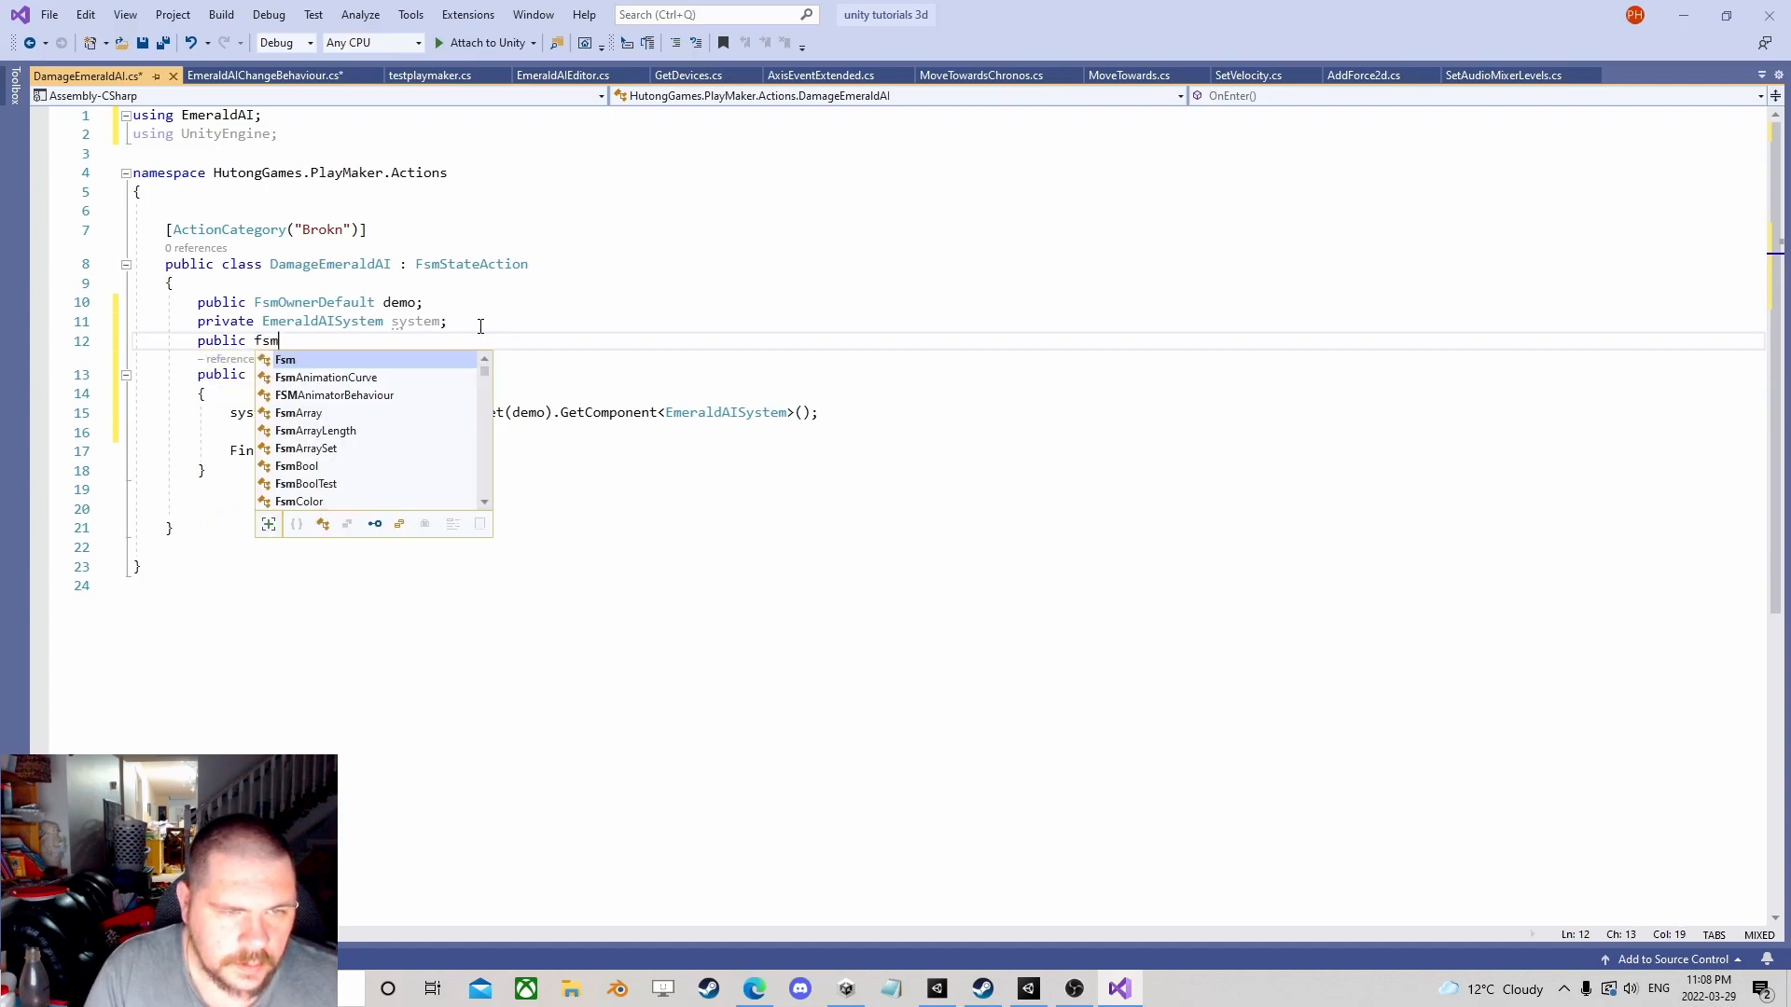
pyautogui.write('int Healt')
pyautogui.press('BackSpace')
pyautogui.press('BackSpace')
pyautogui.press('BackSpace')
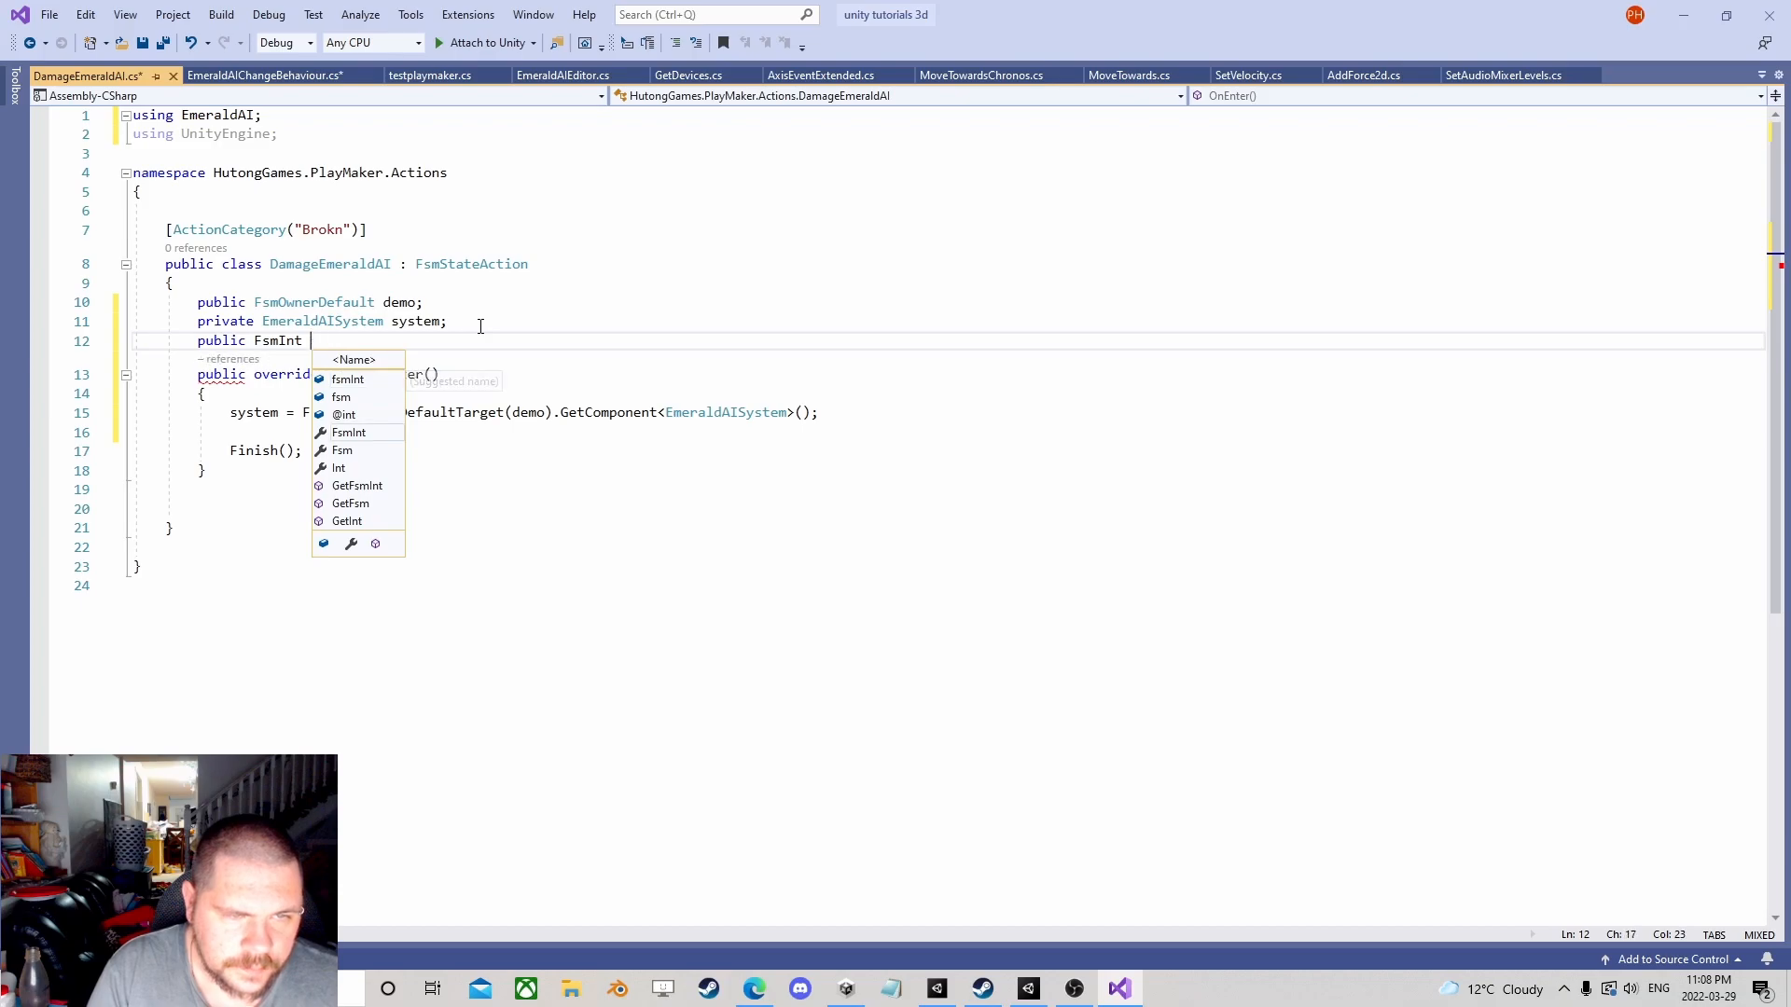
pyautogui.write('CurrentHealth;')
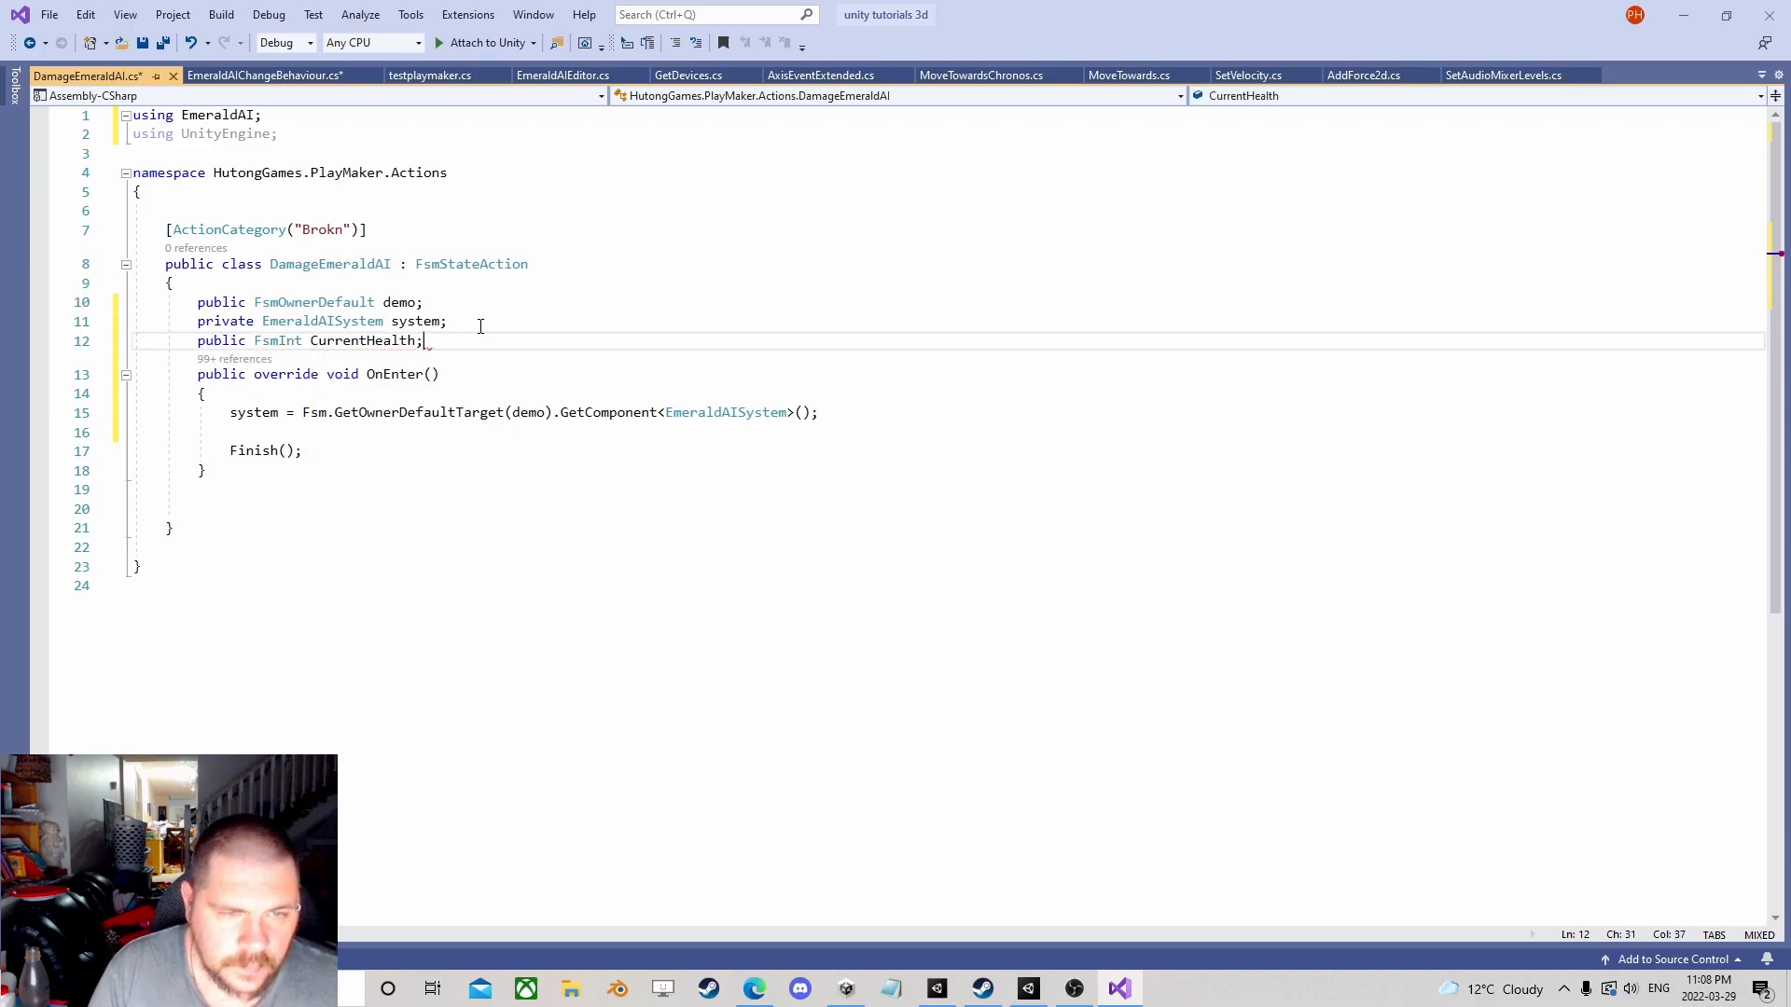
pyautogui.press('Return')
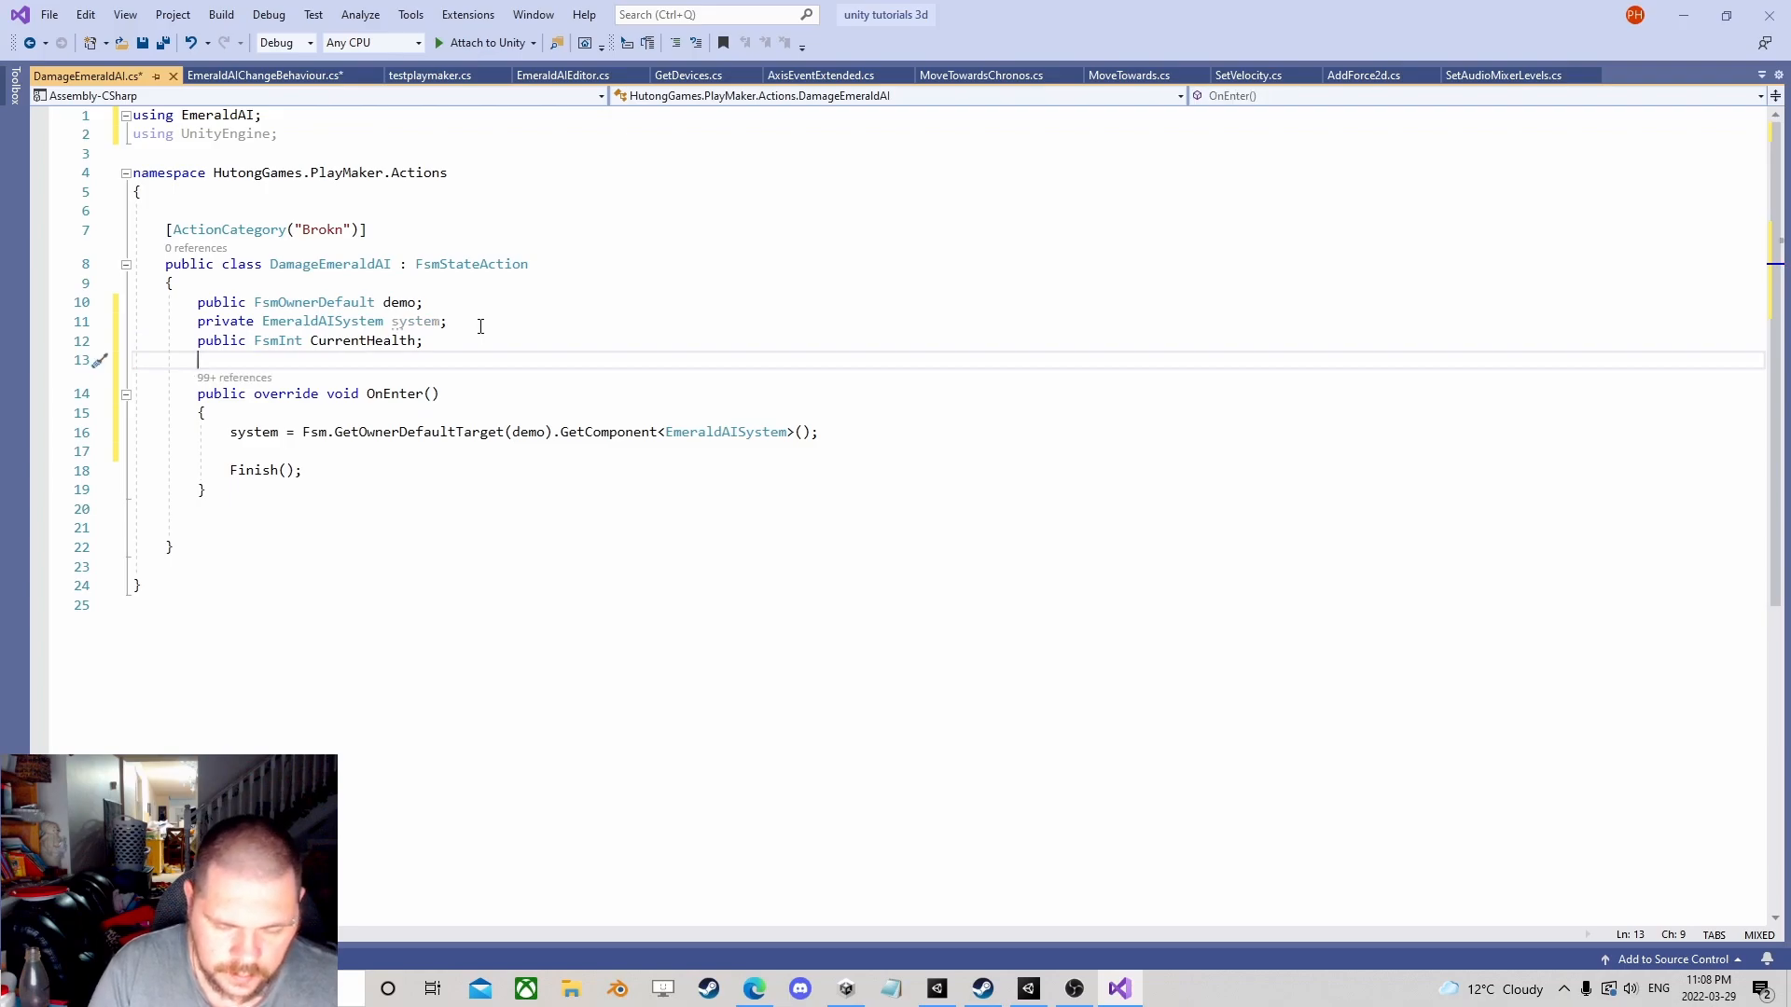
pyautogui.write('public FsmInt CauseDamage')
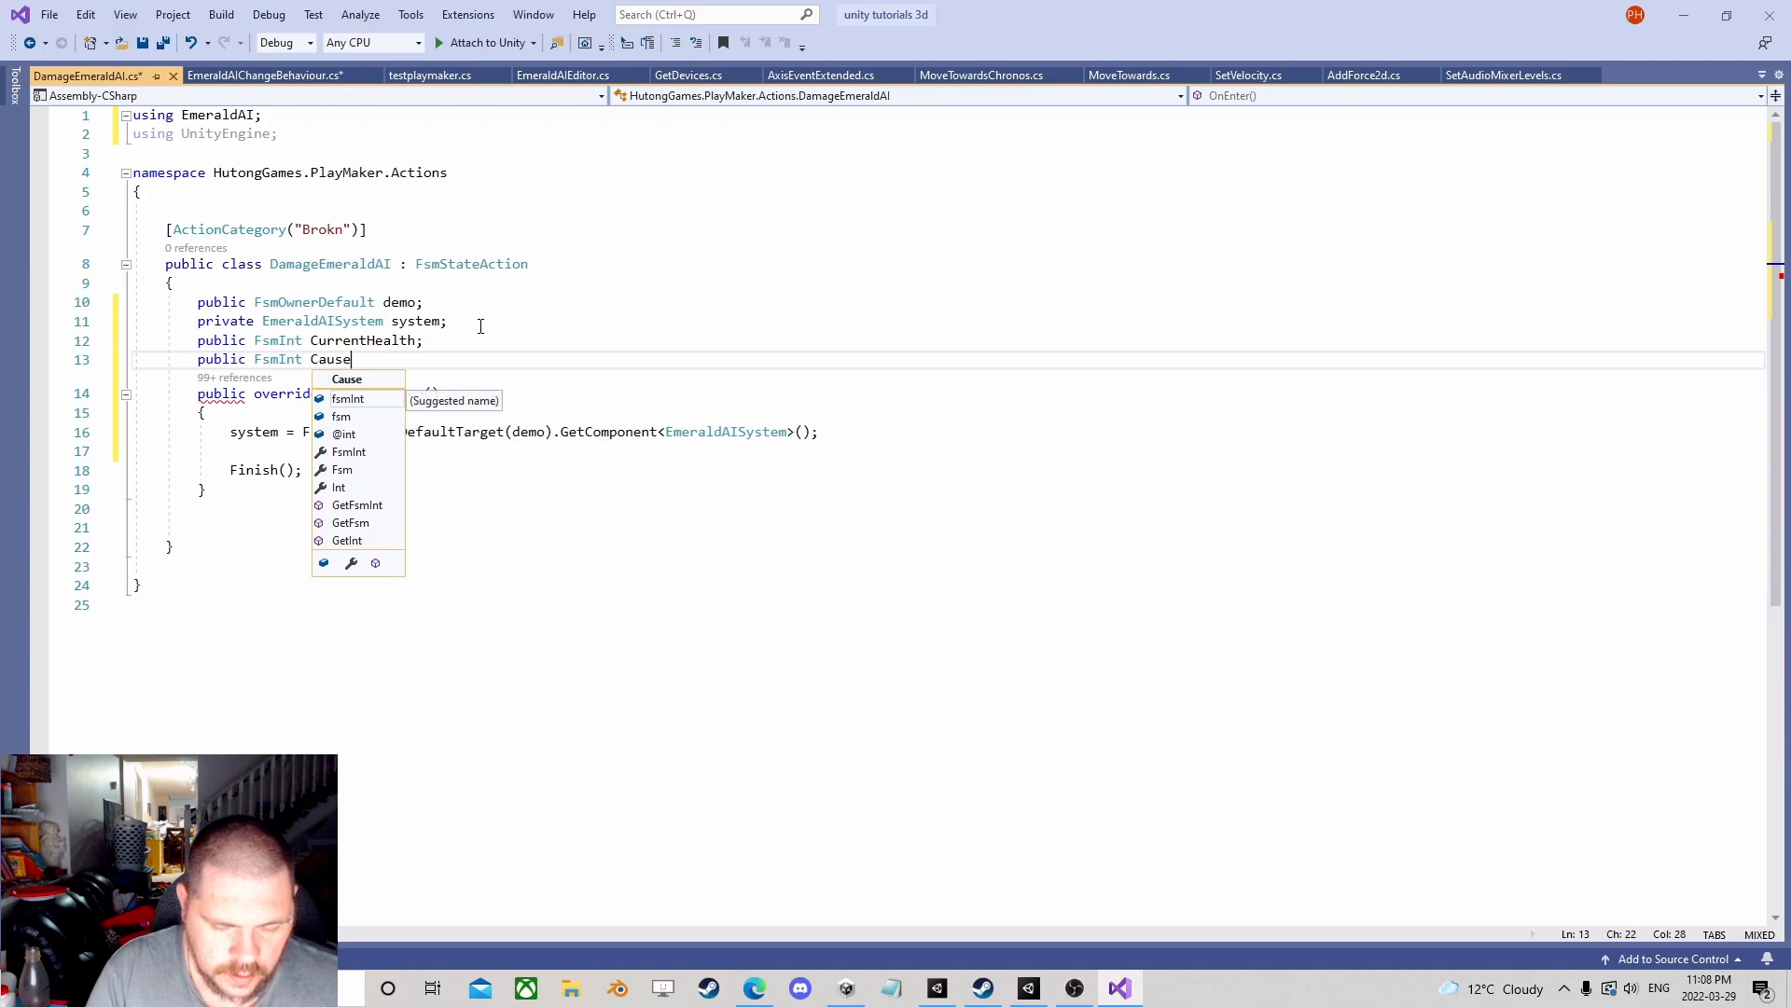
pyautogui.write(';')
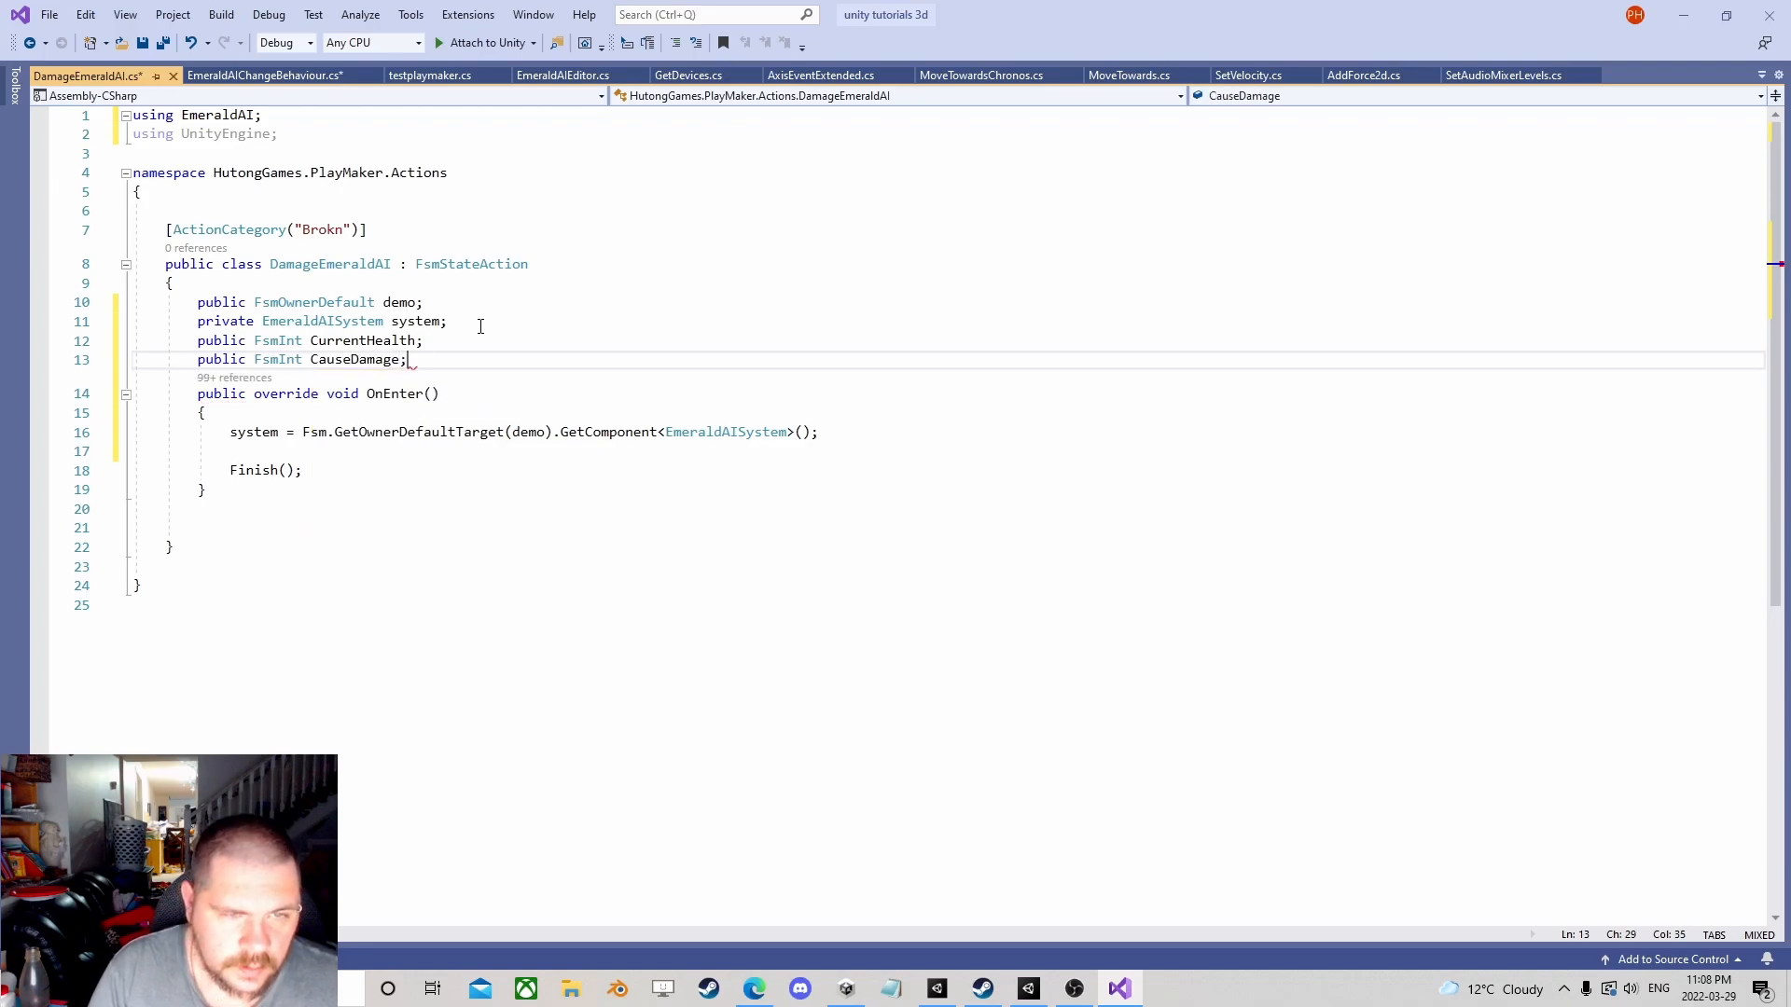
pyautogui.click(268, 449)
pyautogui.press('Return')
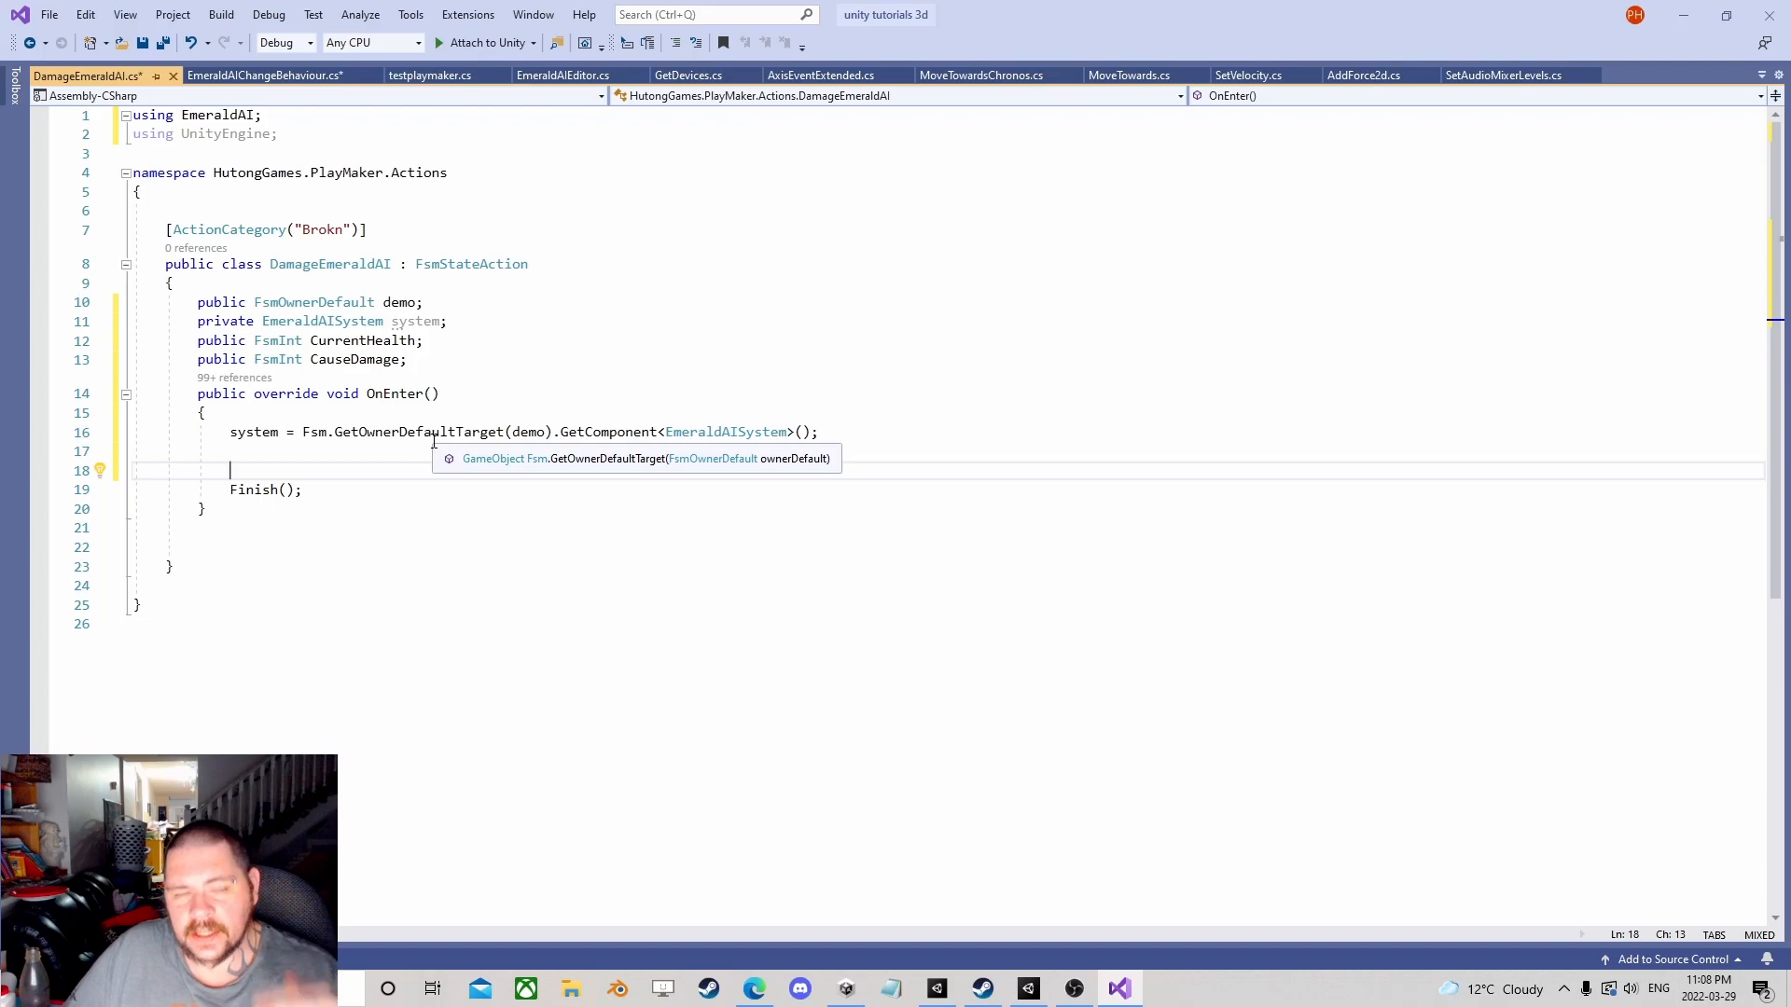
# Step: Write CurrentHealth.Value = system.CurrentHealth; on line 17 after checking the FsmInt field
pyautogui.click(295, 455)
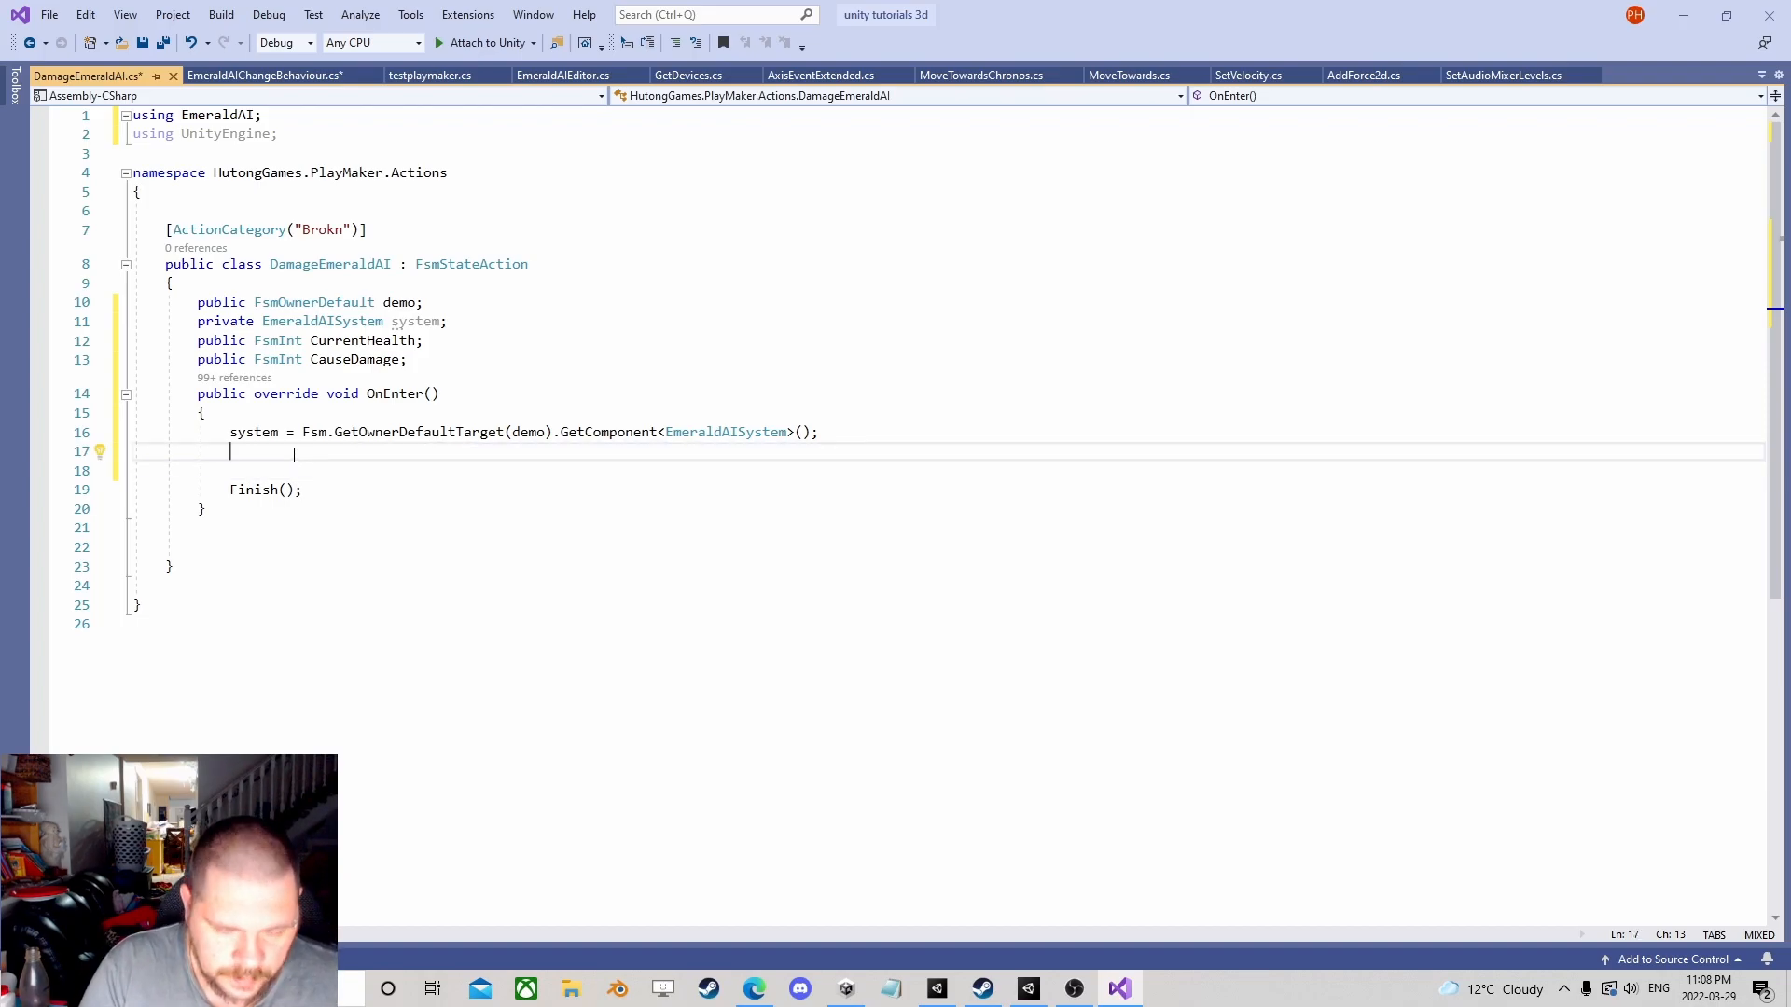
pyautogui.write('Curr')
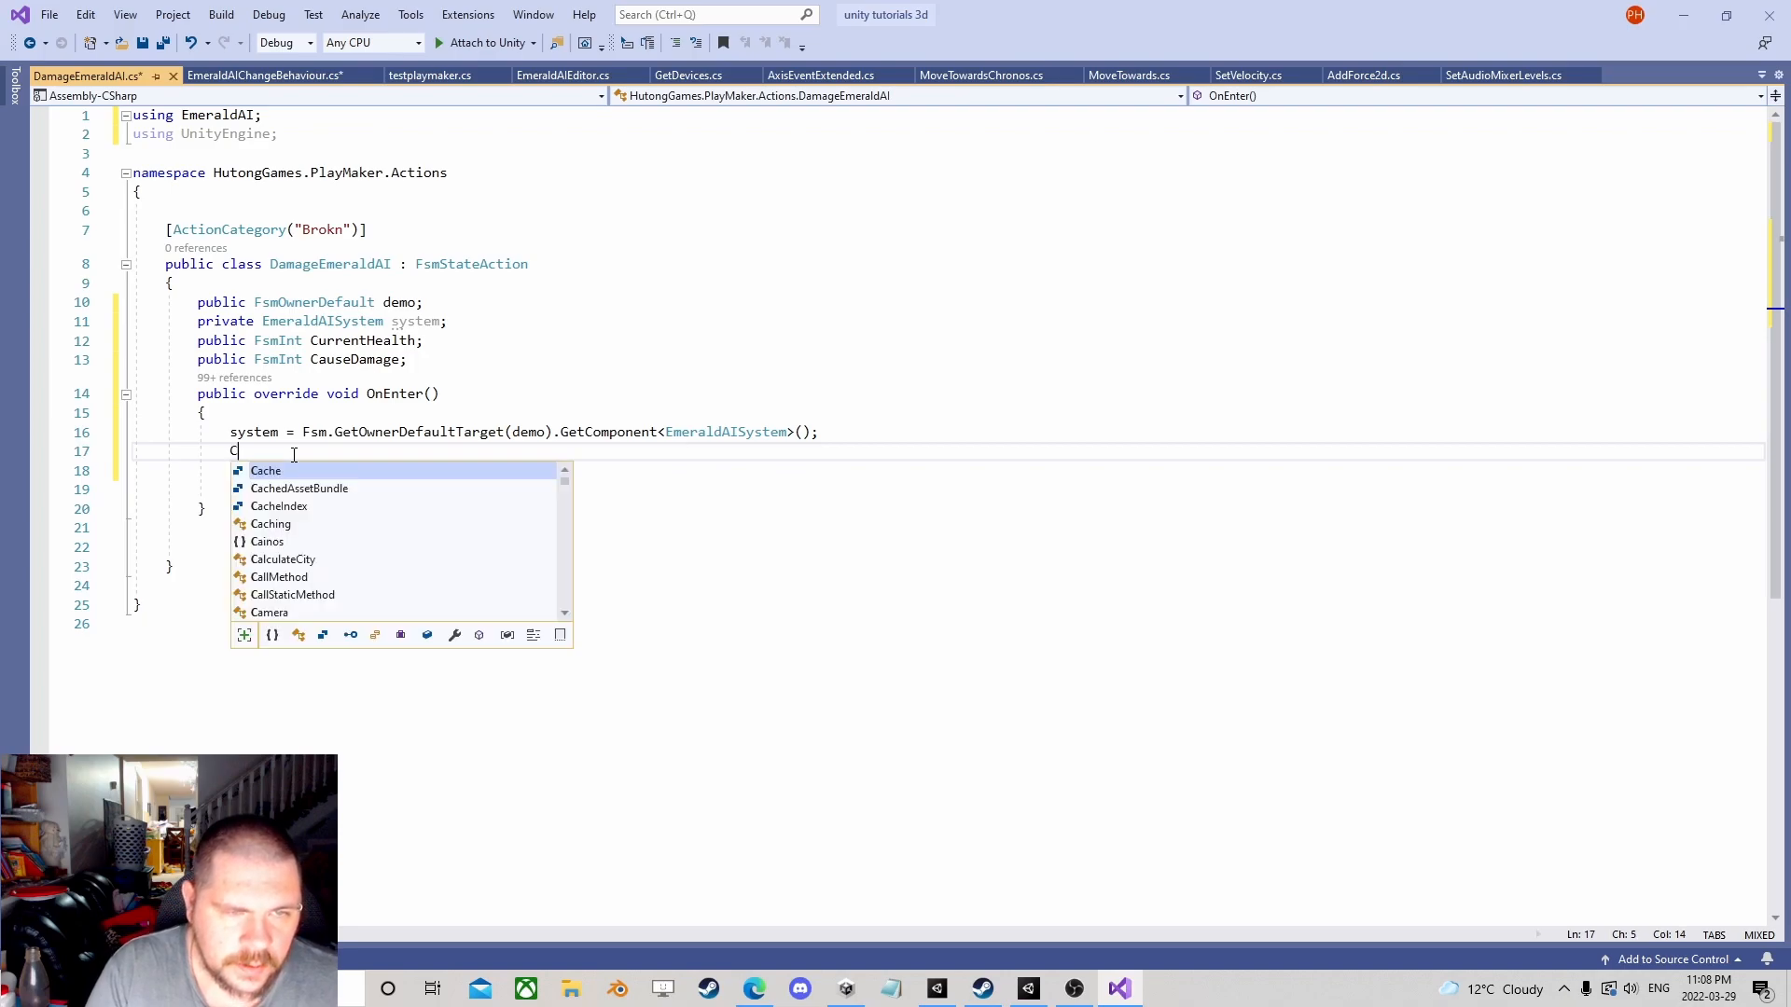
pyautogui.press('Escape')
pyautogui.write('entHealth.Value')
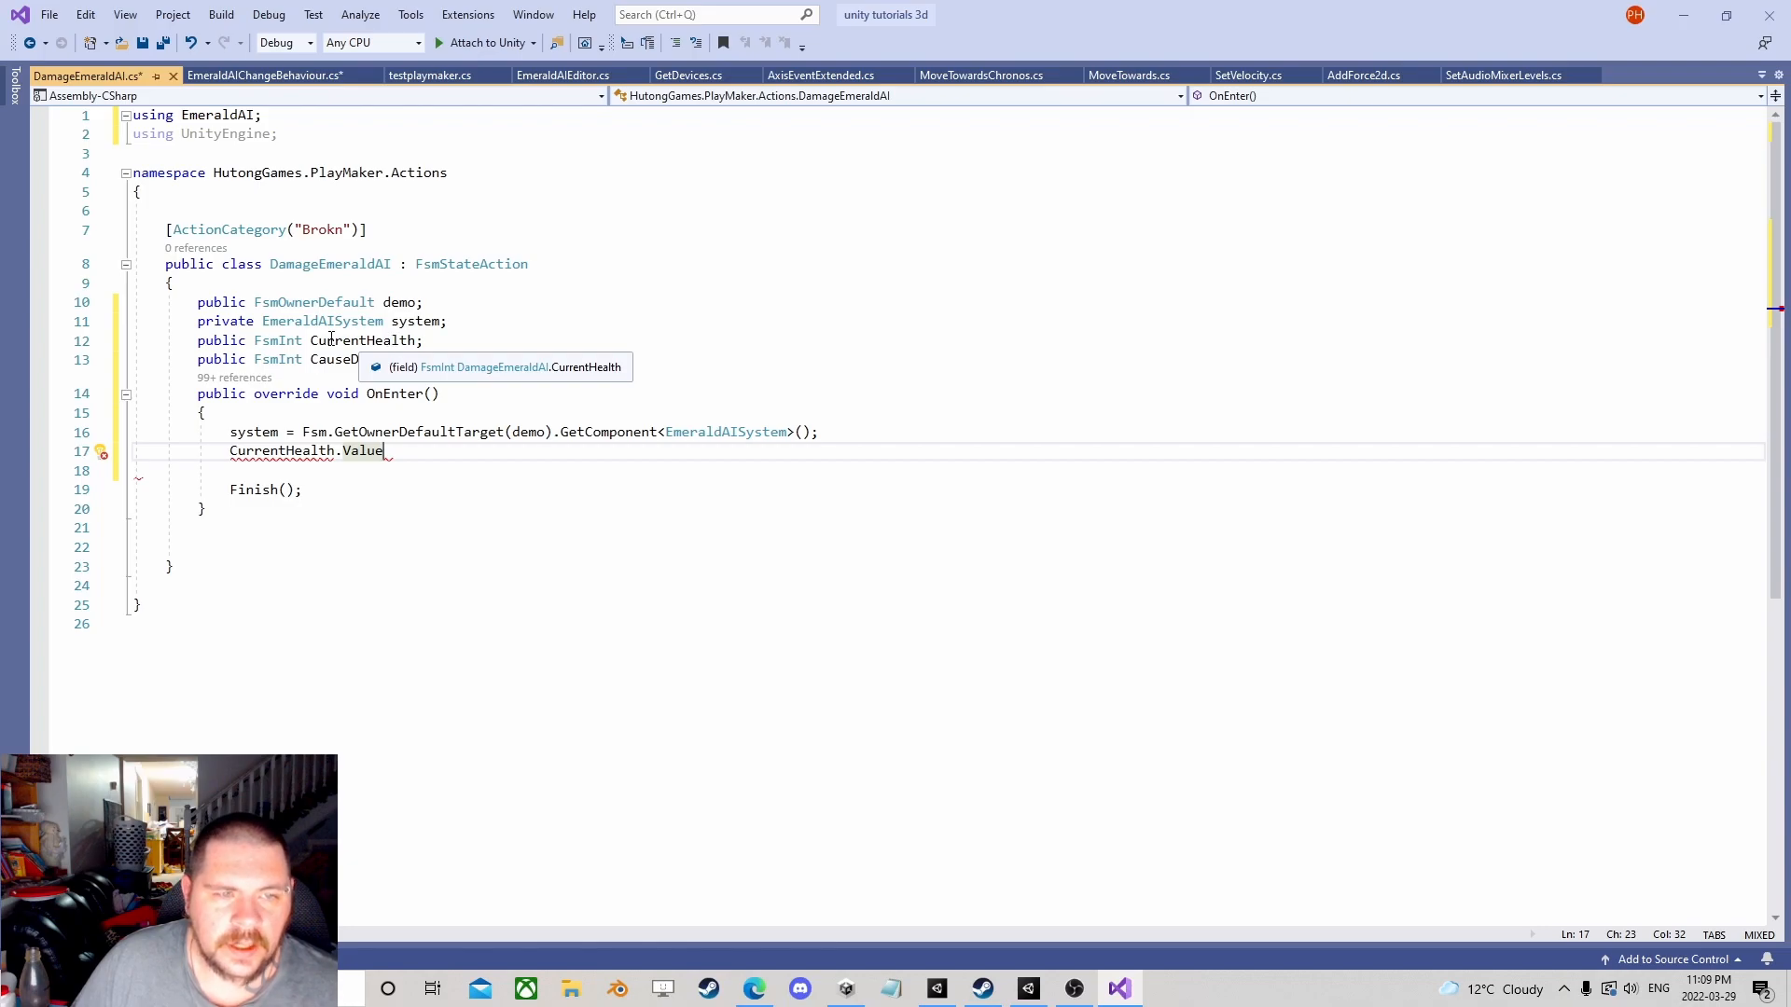
pyautogui.moveTo(276, 339)
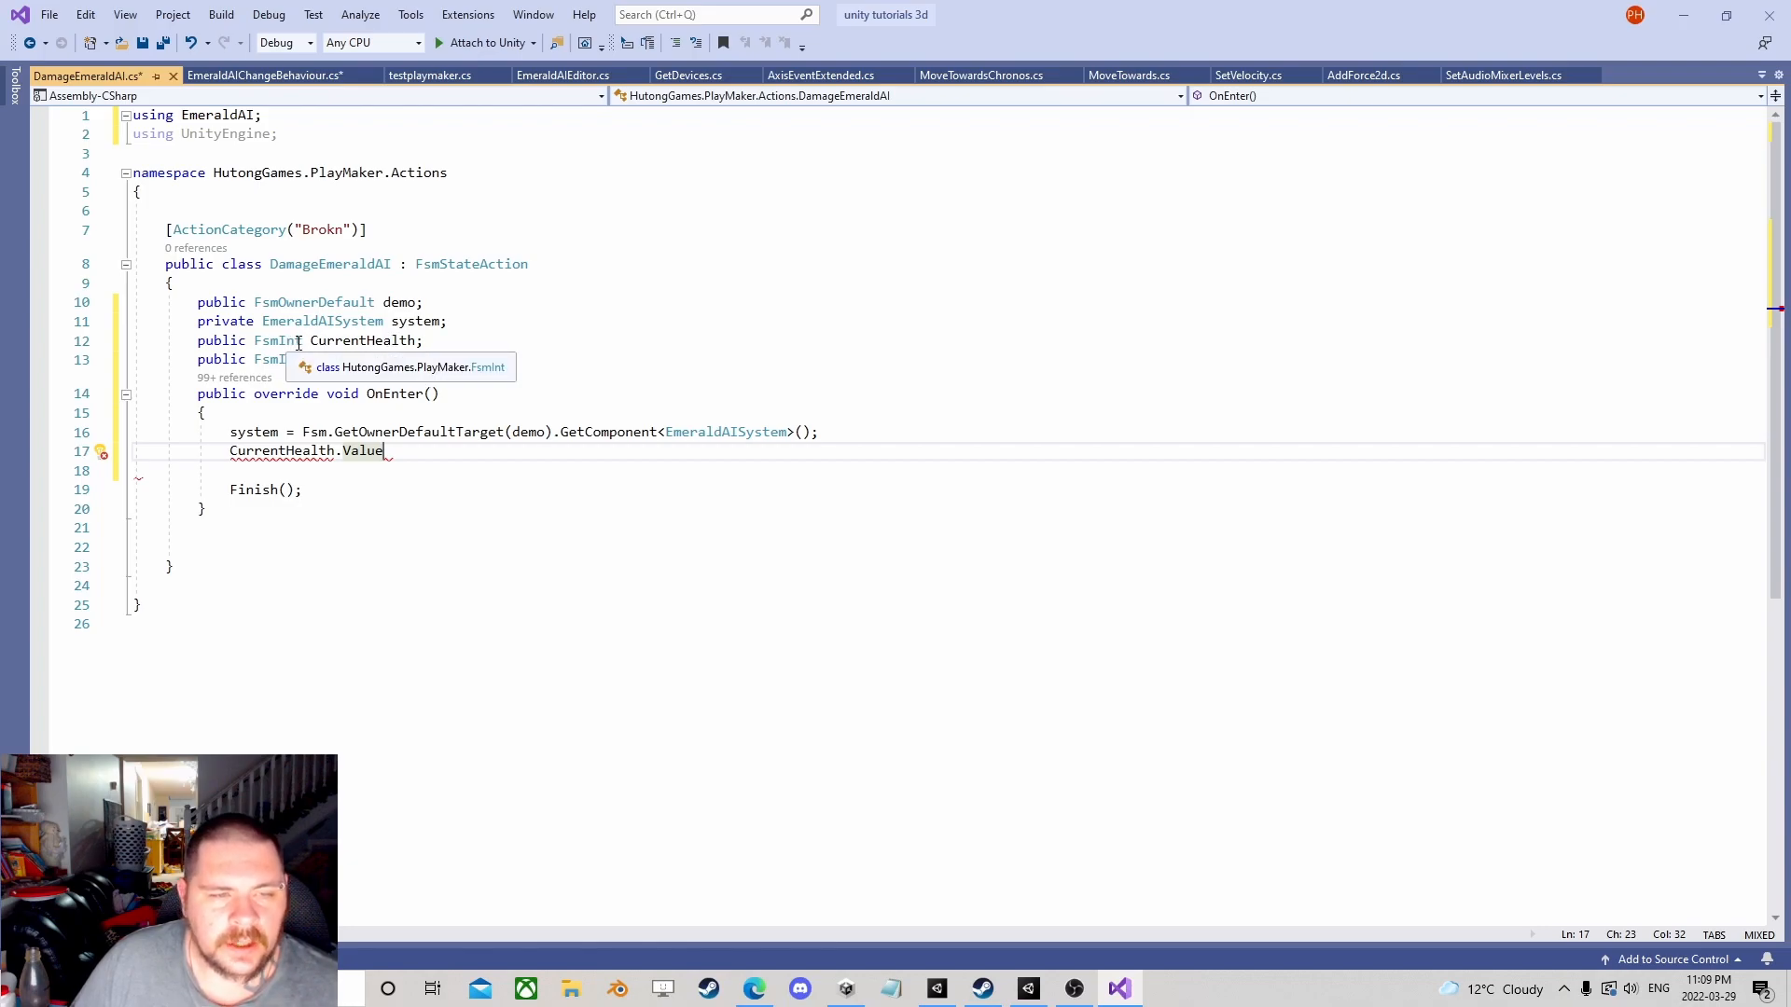
pyautogui.moveTo(302, 342); pyautogui.dragTo(280, 341)
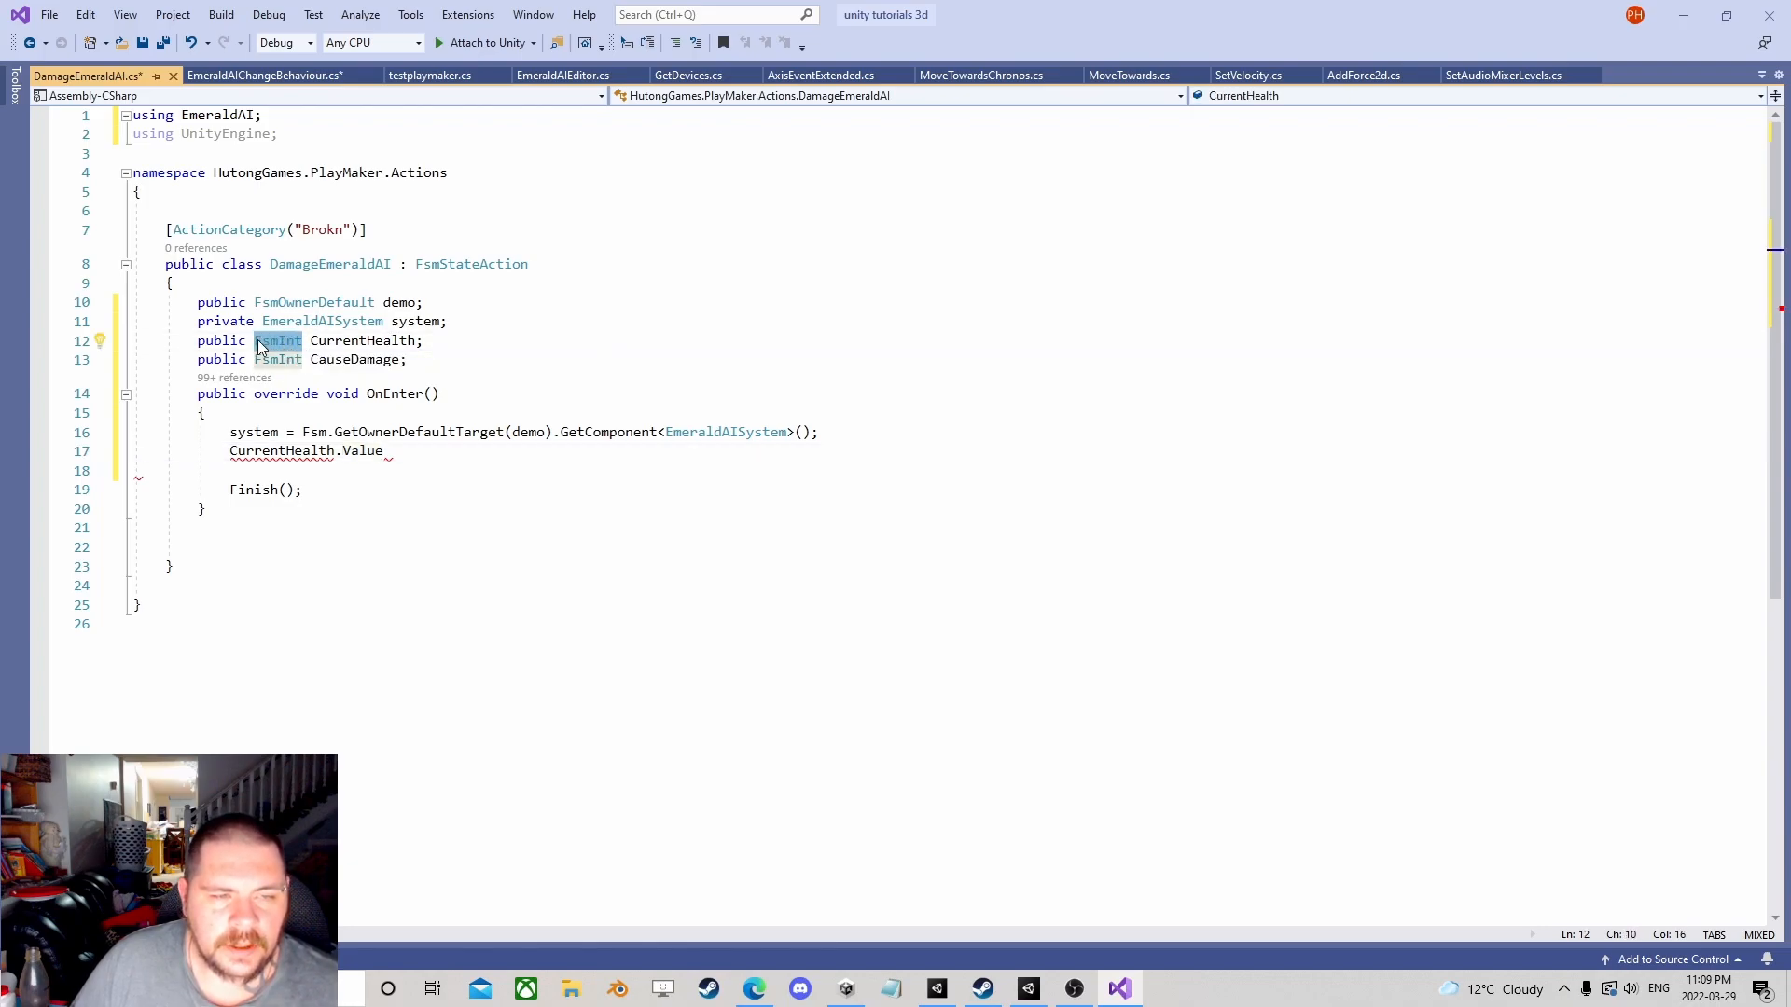
pyautogui.moveTo(281, 452)
pyautogui.click(330, 451)
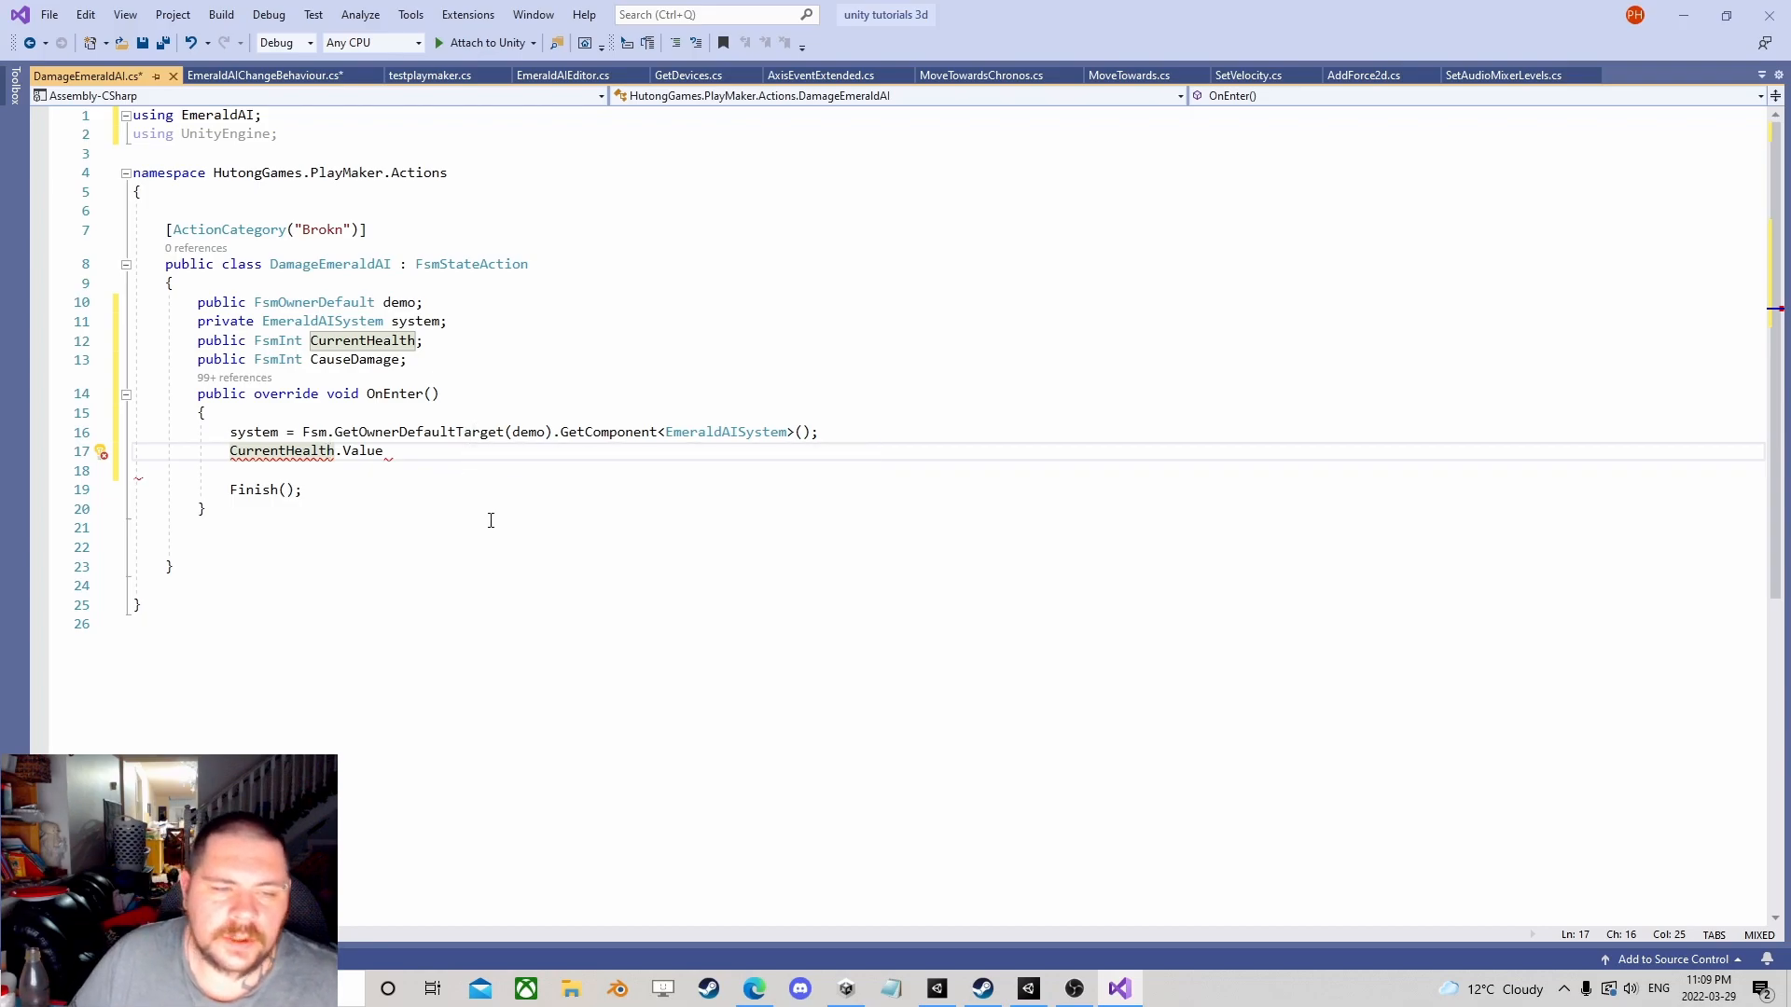
pyautogui.click(387, 453)
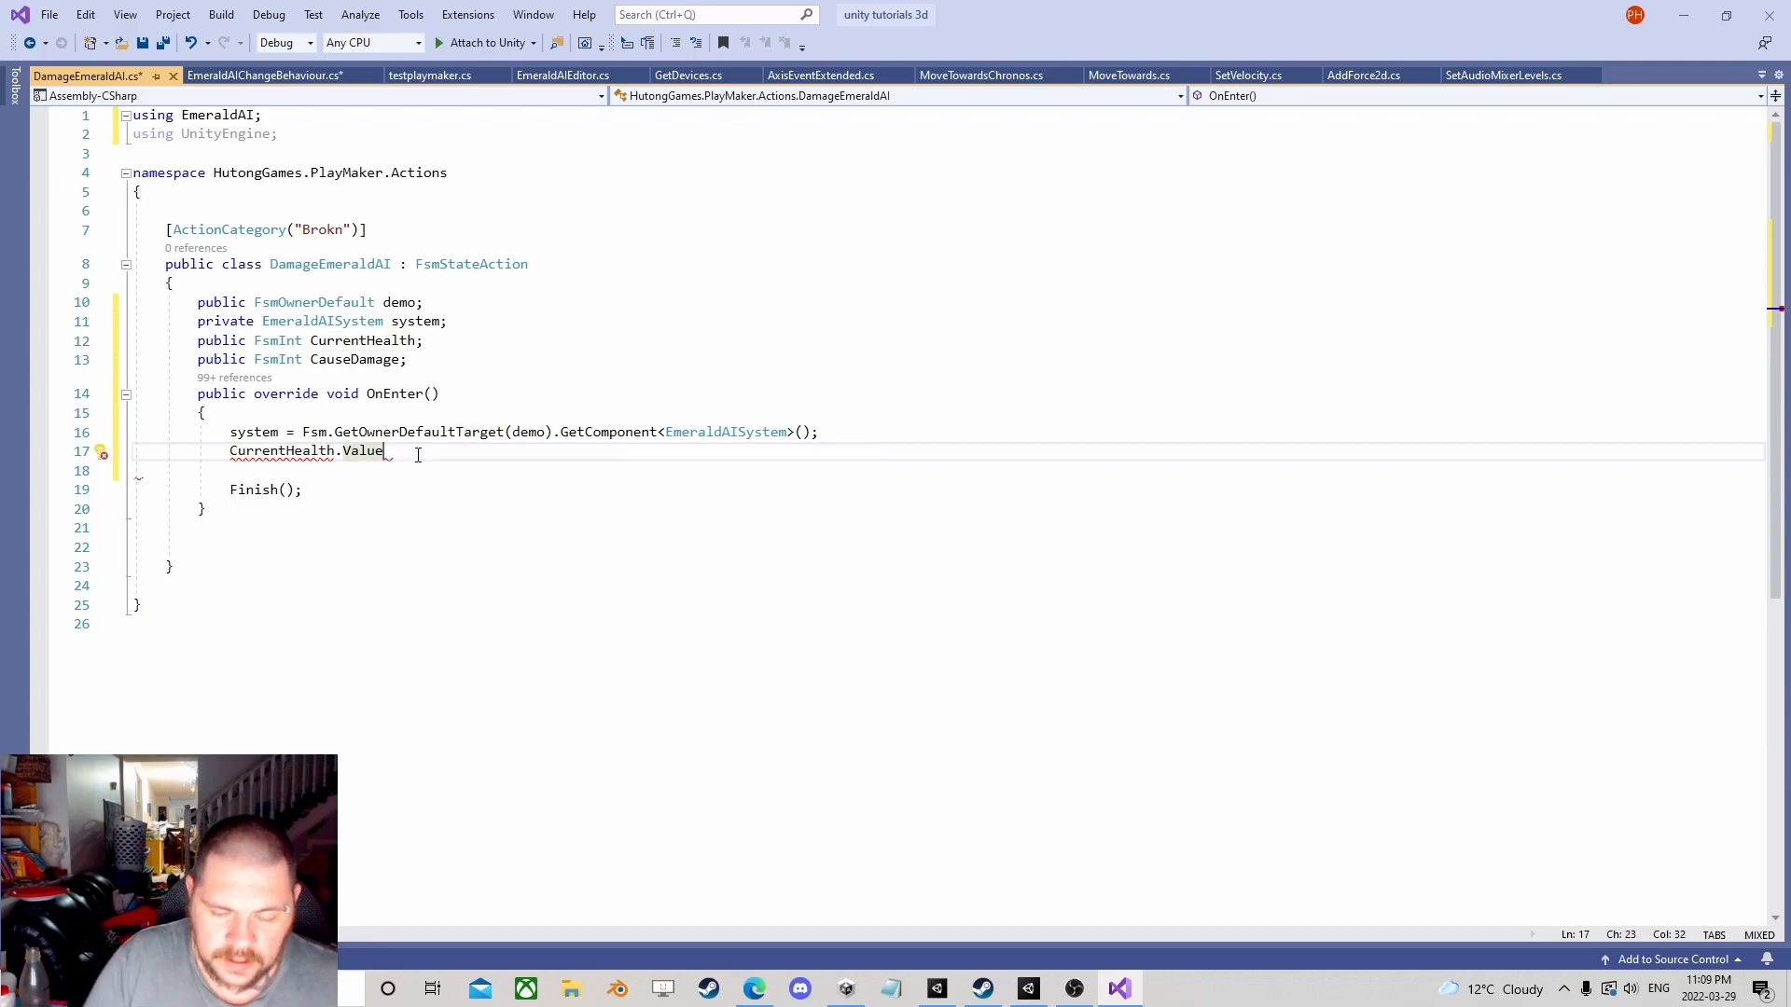
pyautogui.write(' = ')
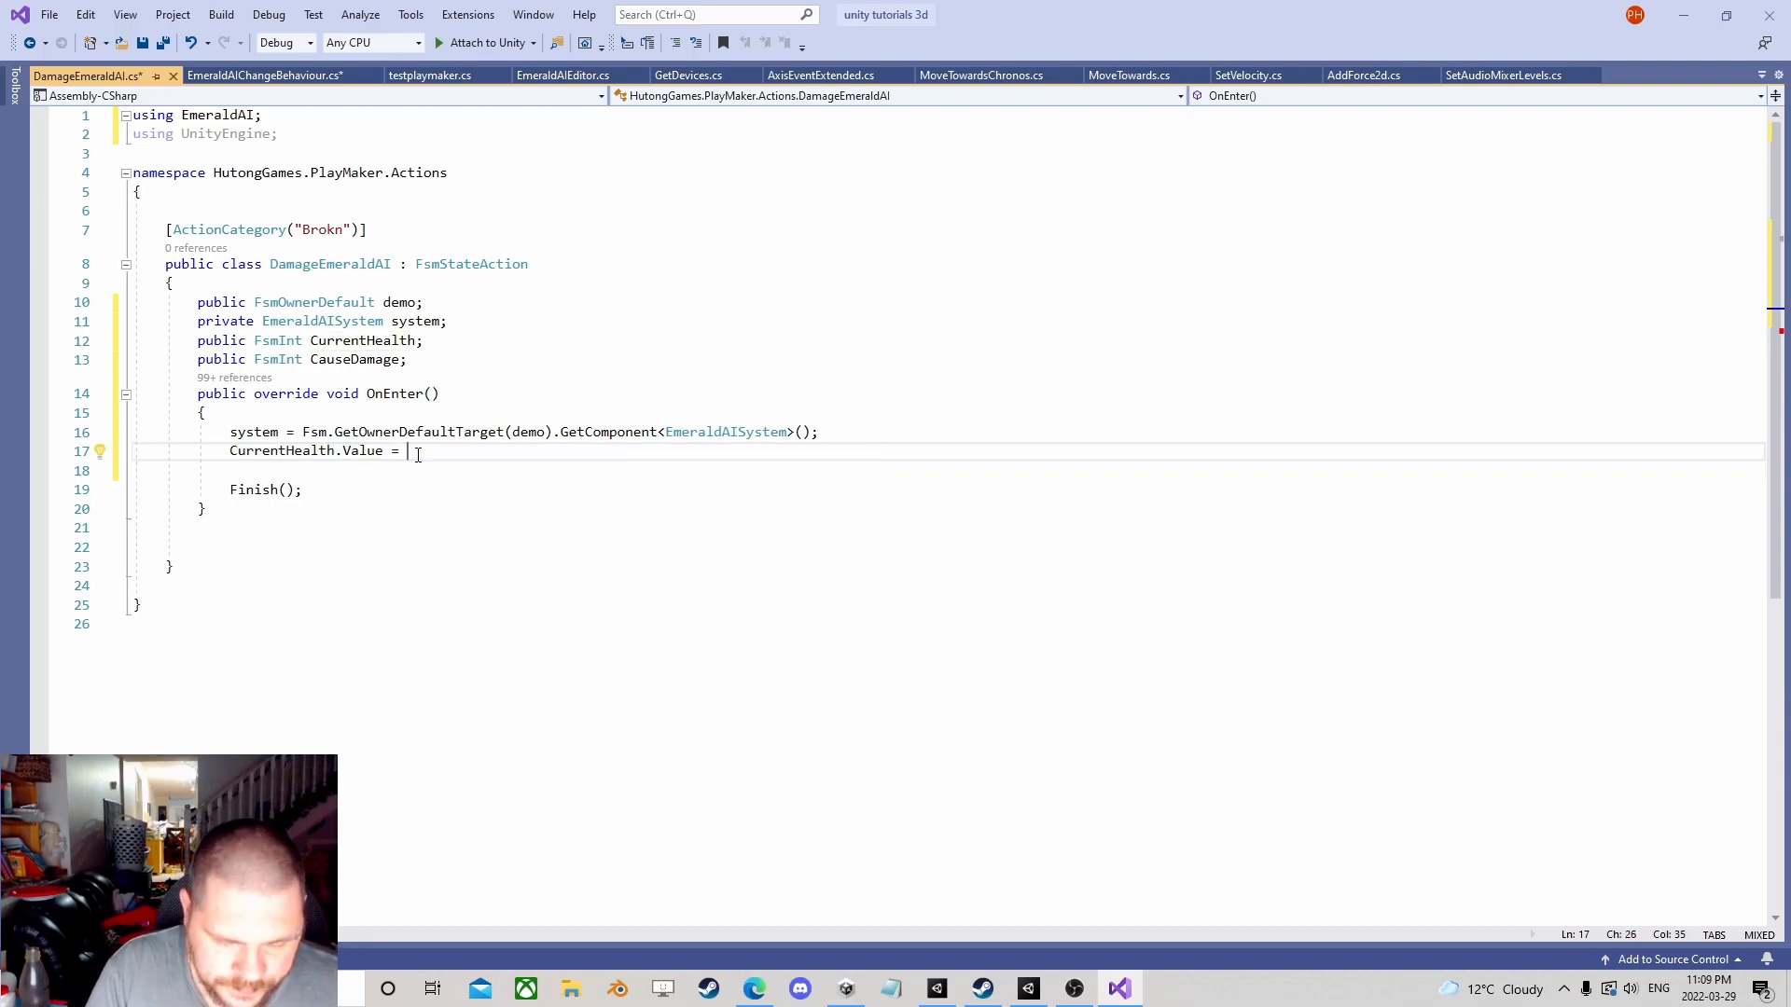
pyautogui.write('system')
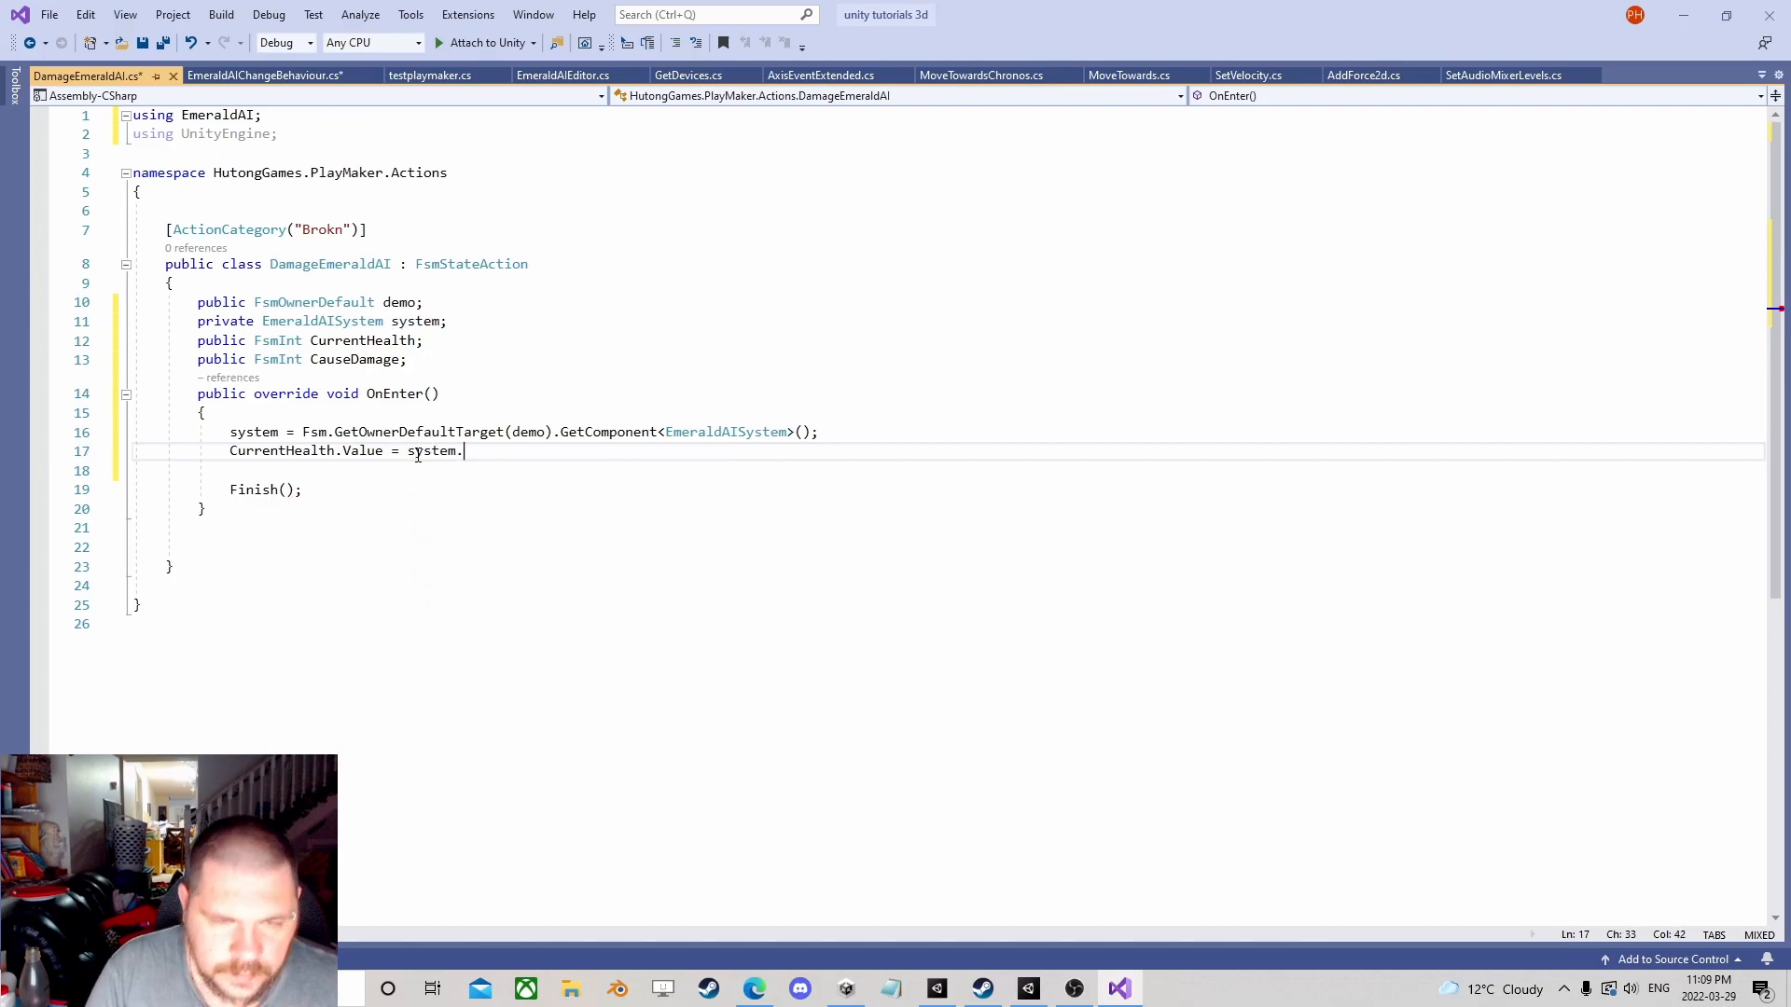
pyautogui.write('.')
pyautogui.press('Tab')
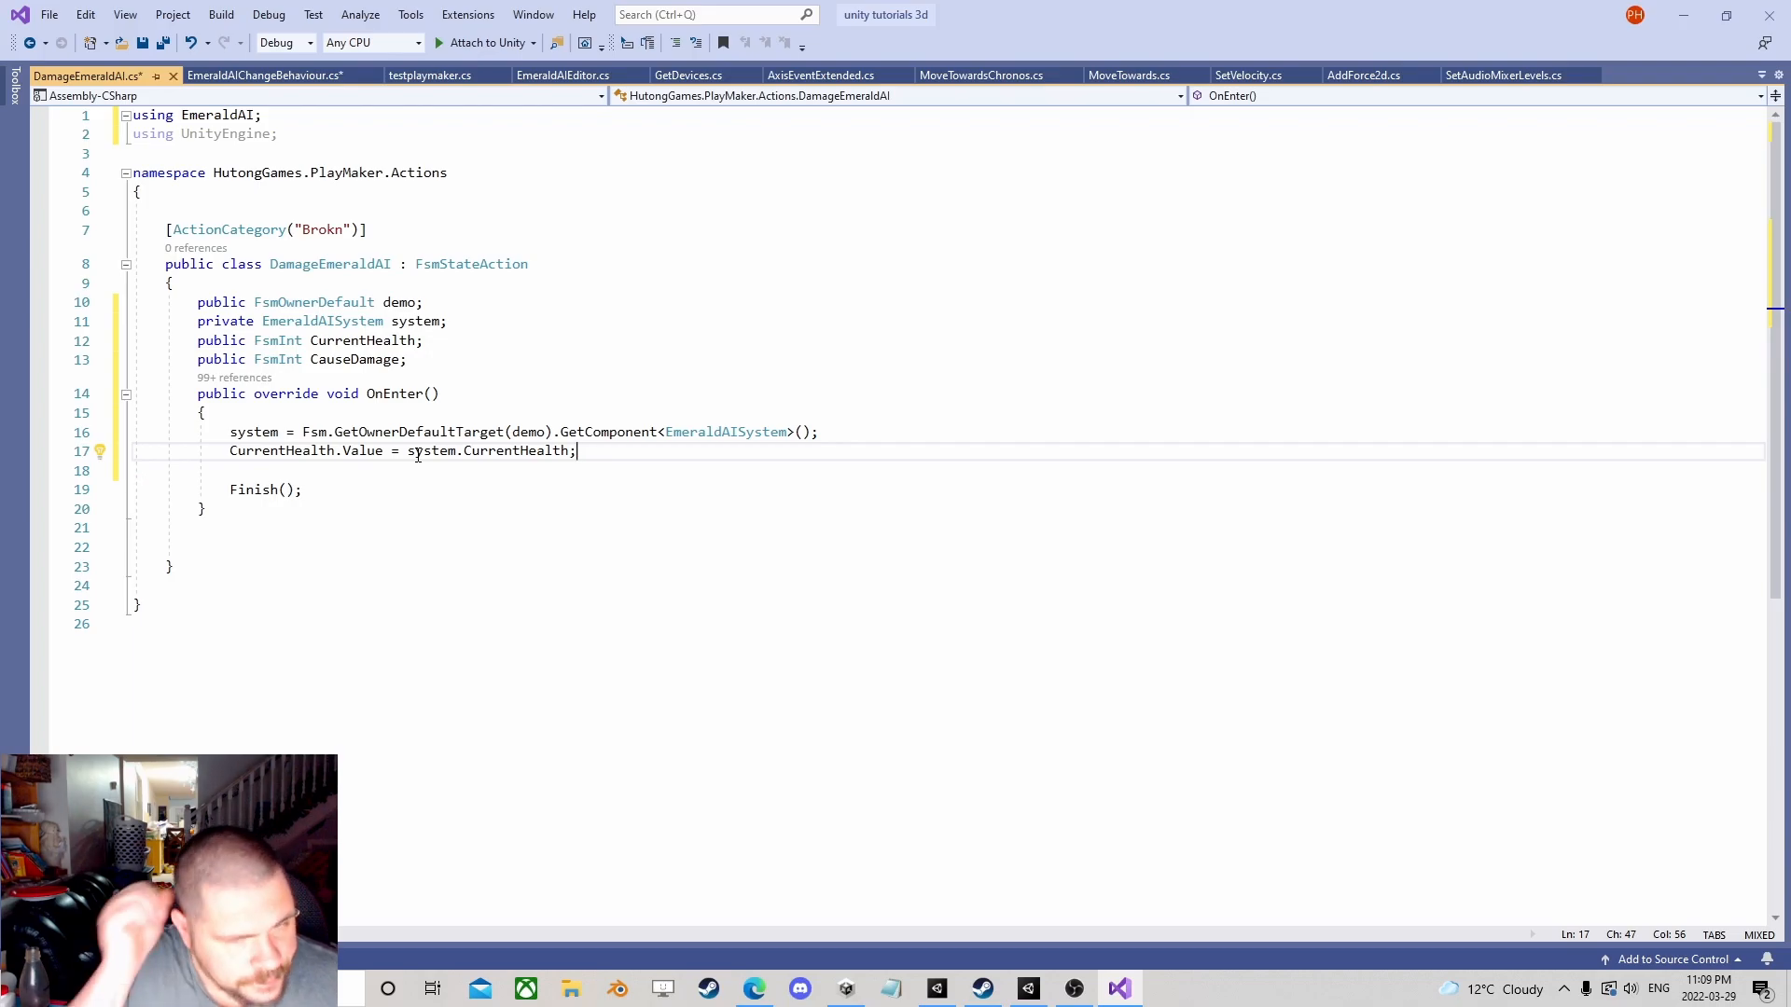
pyautogui.press('Return')
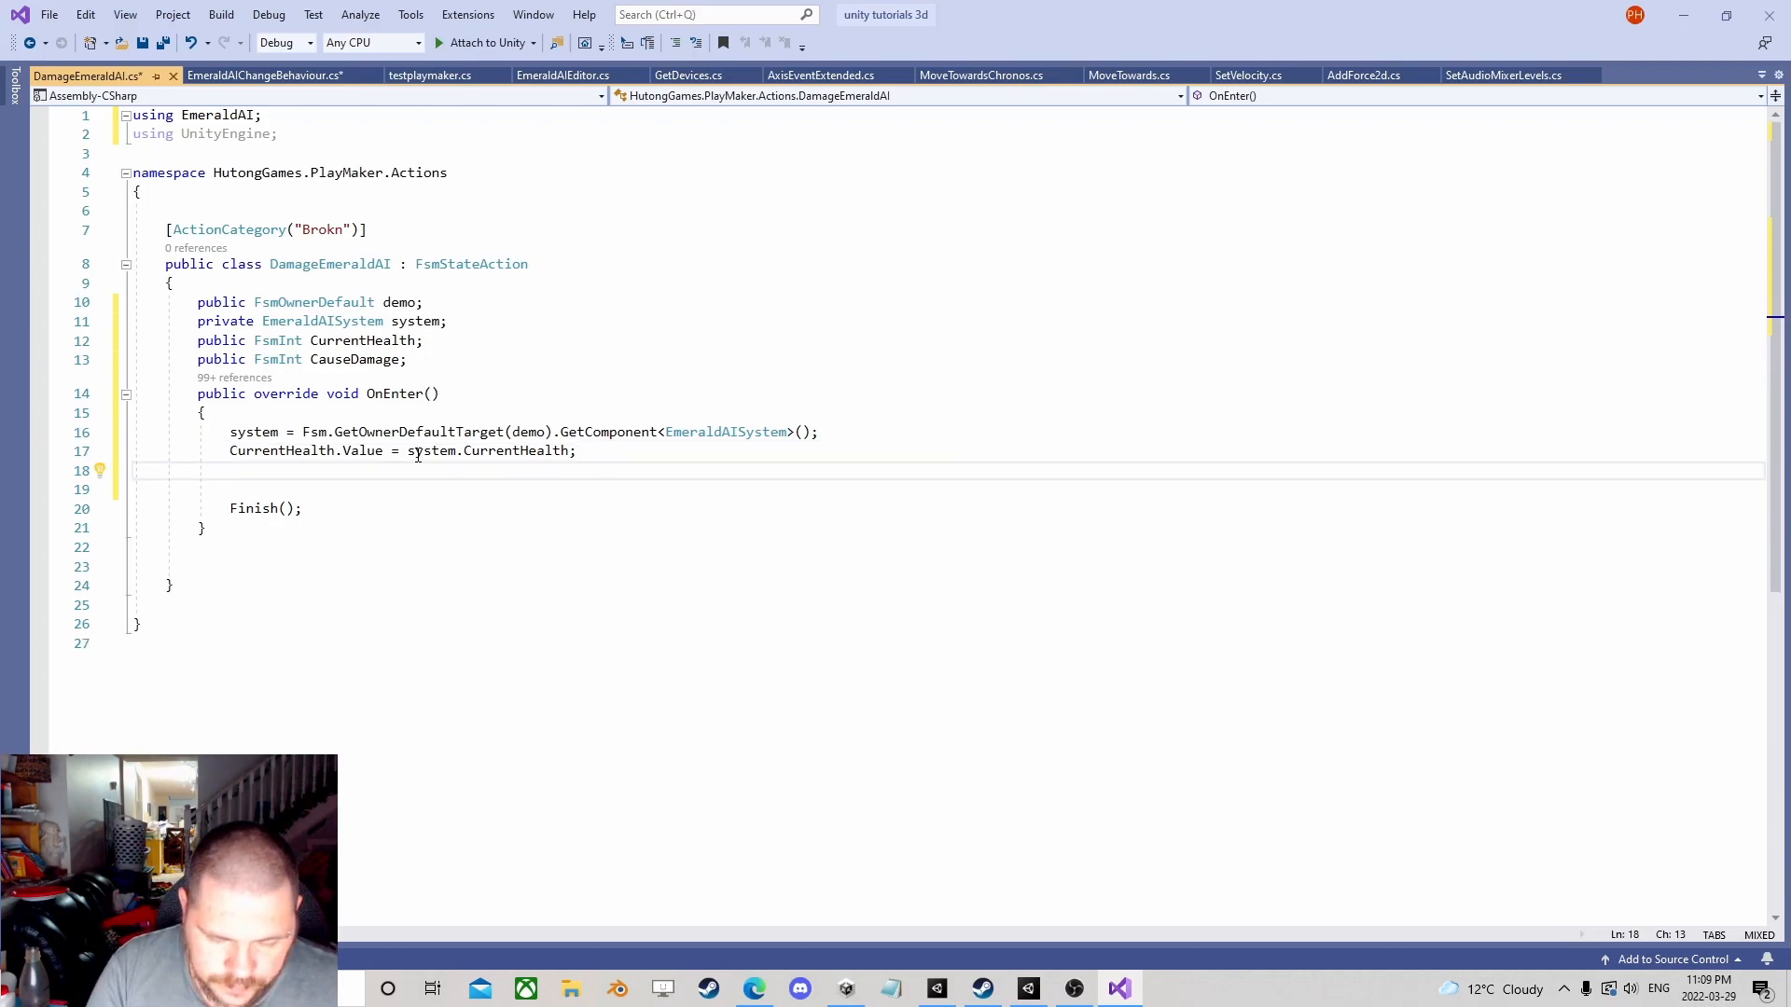
pyautogui.write('system.')
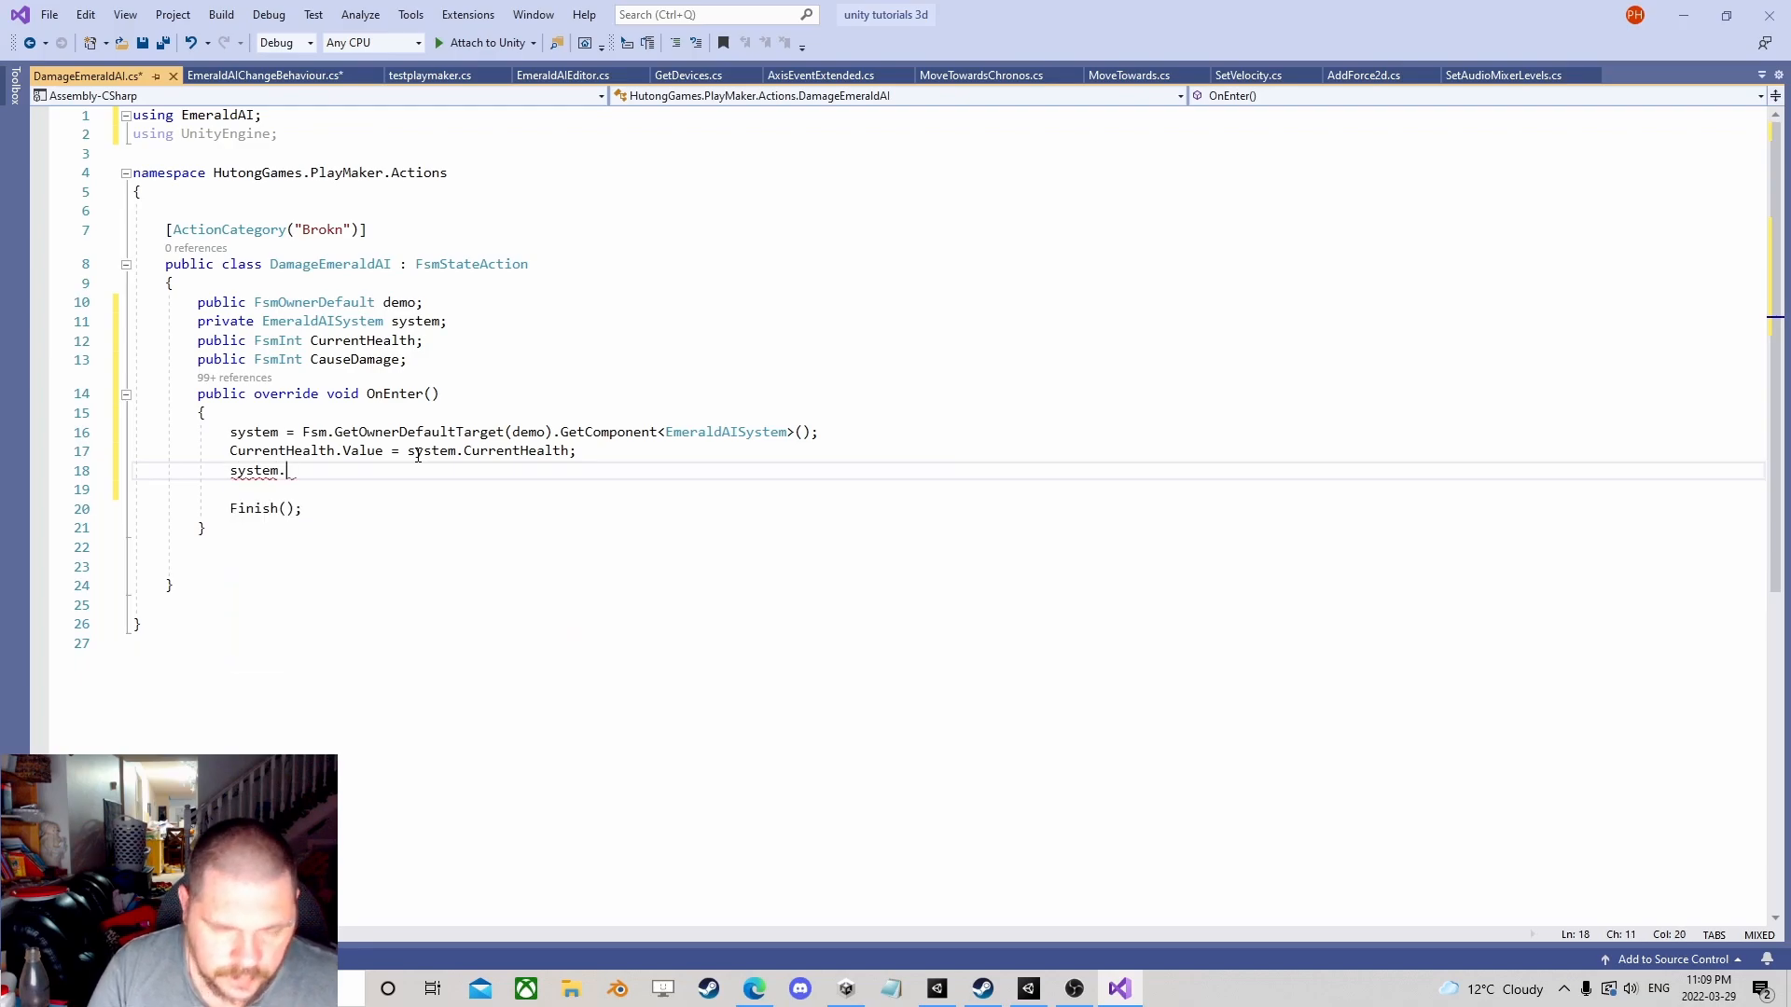
pyautogui.write('da')
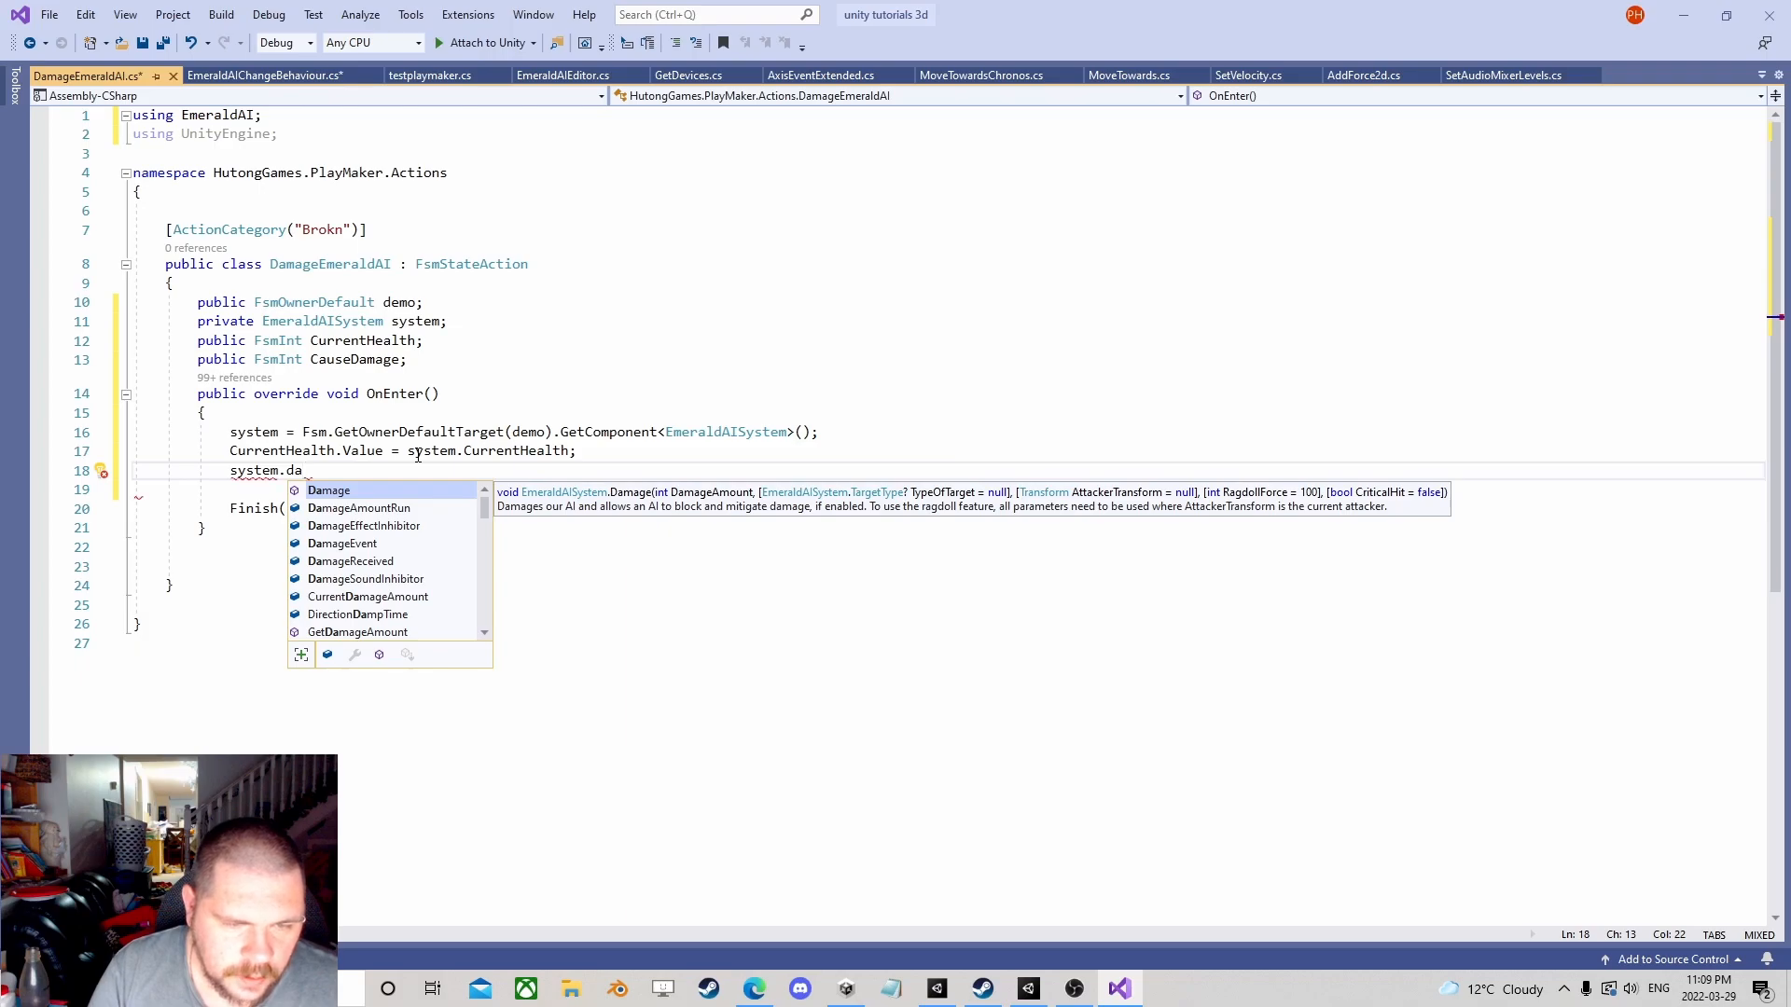
# Step: Write system.Damage(CauseDamage.Value, EmeraldAISystem.TargetType.AI); on line 18 from IntelliSense choices
pyautogui.press('Tab')
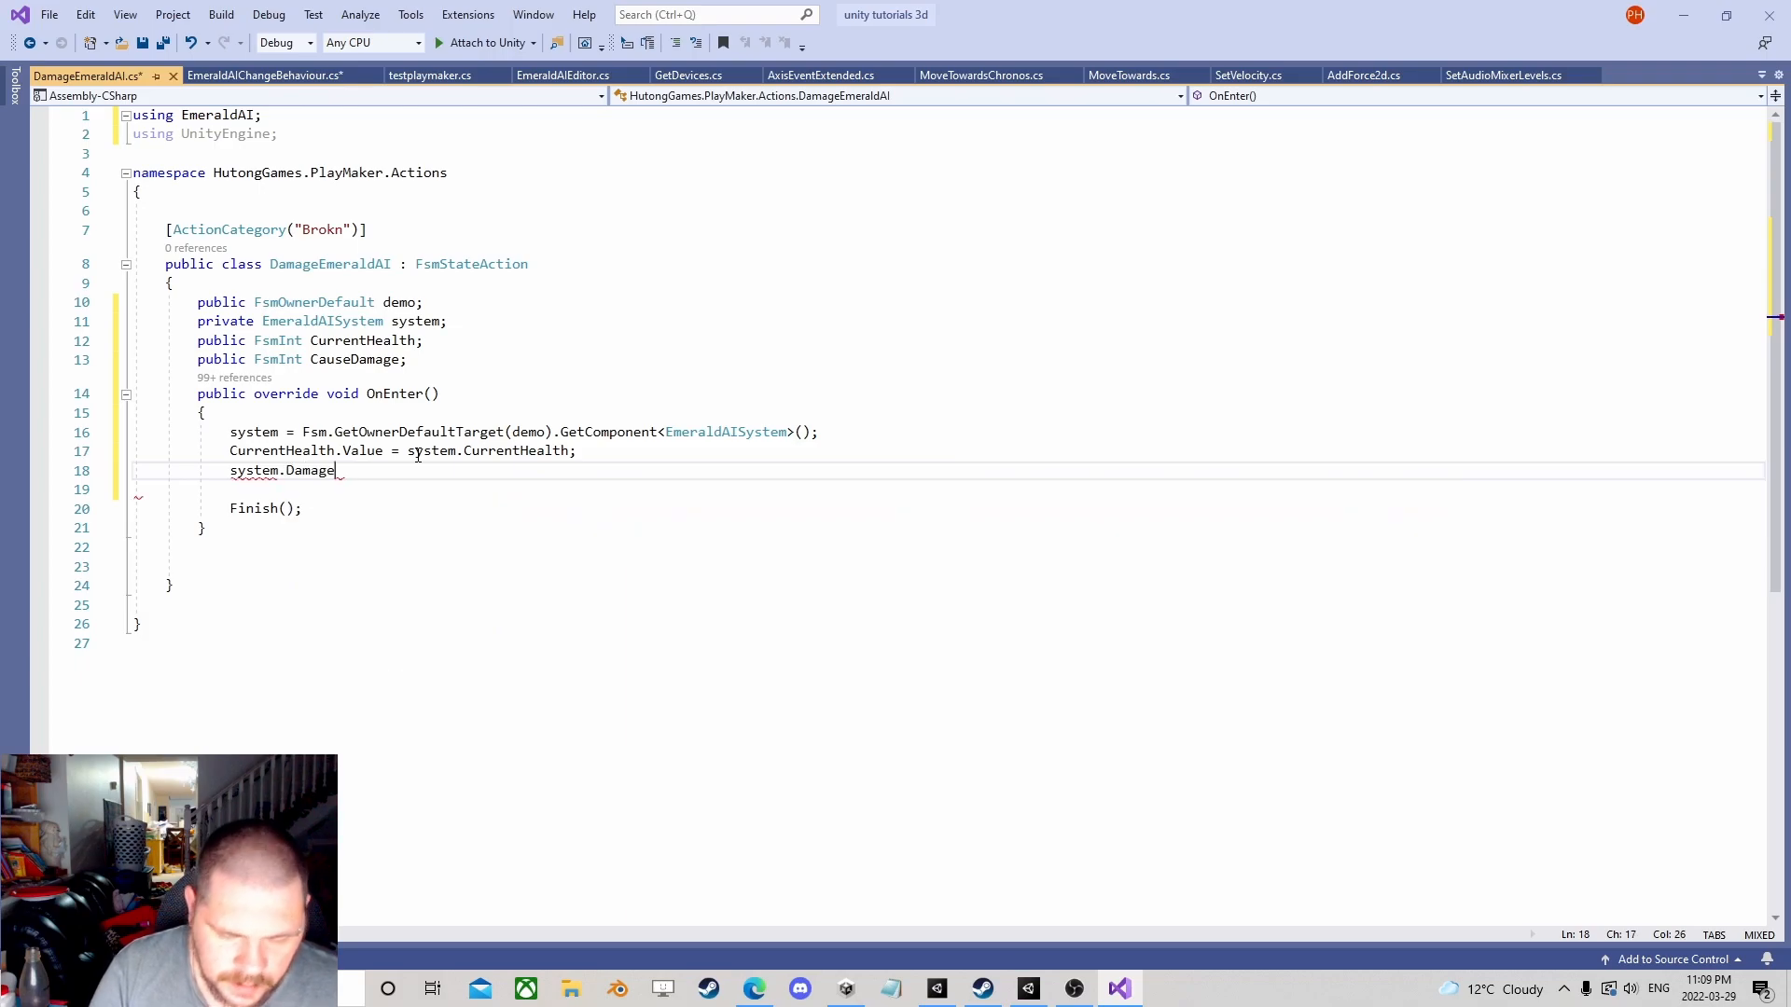
pyautogui.write('(')
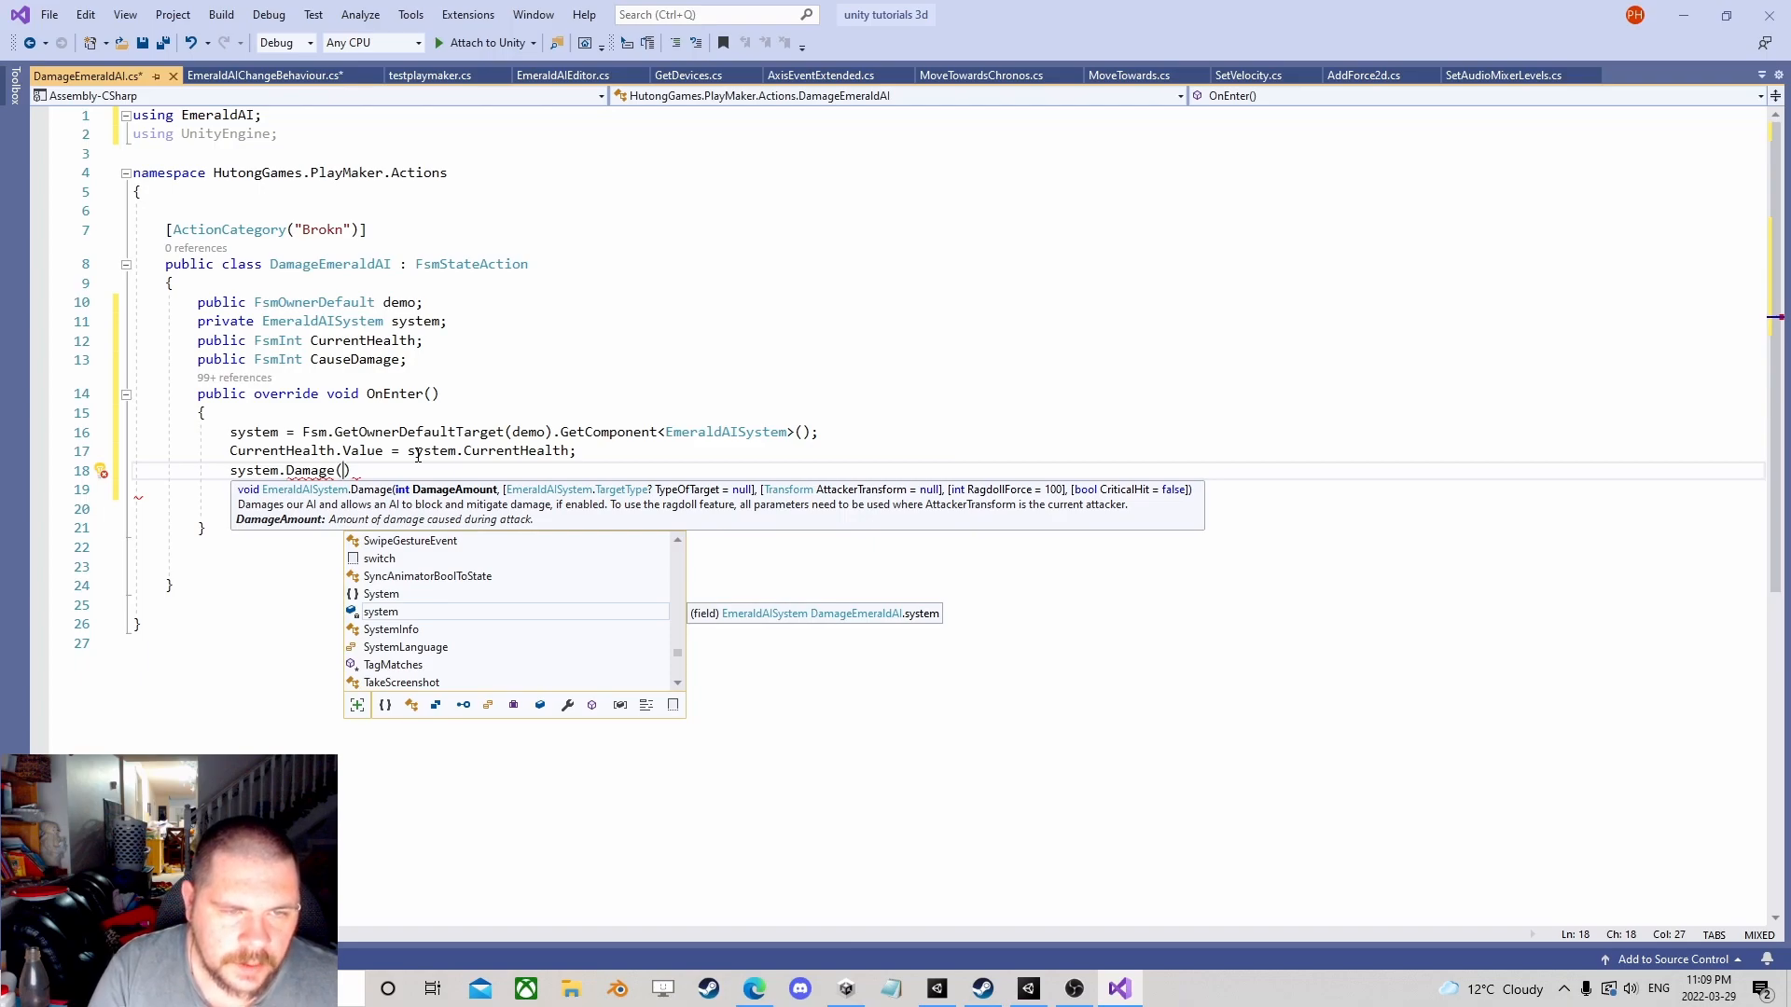
pyautogui.write('ause')
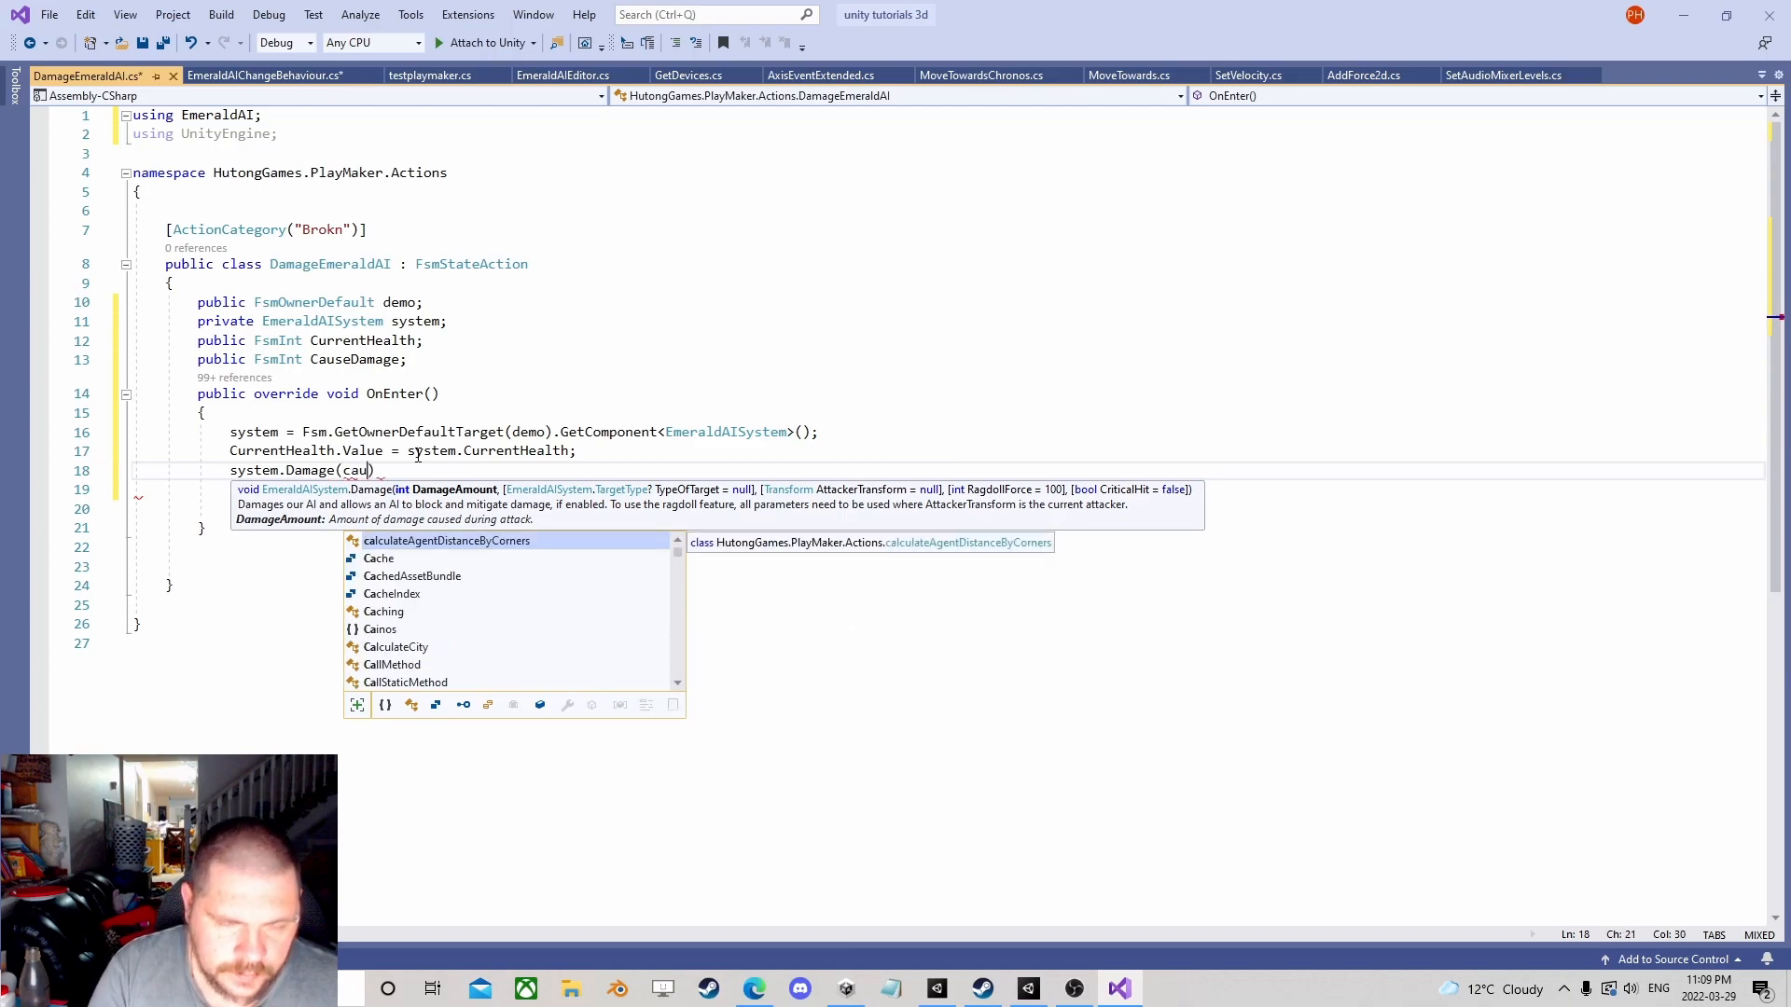
pyautogui.press('Tab')
pyautogui.write('v')
pyautogui.press('Tab')
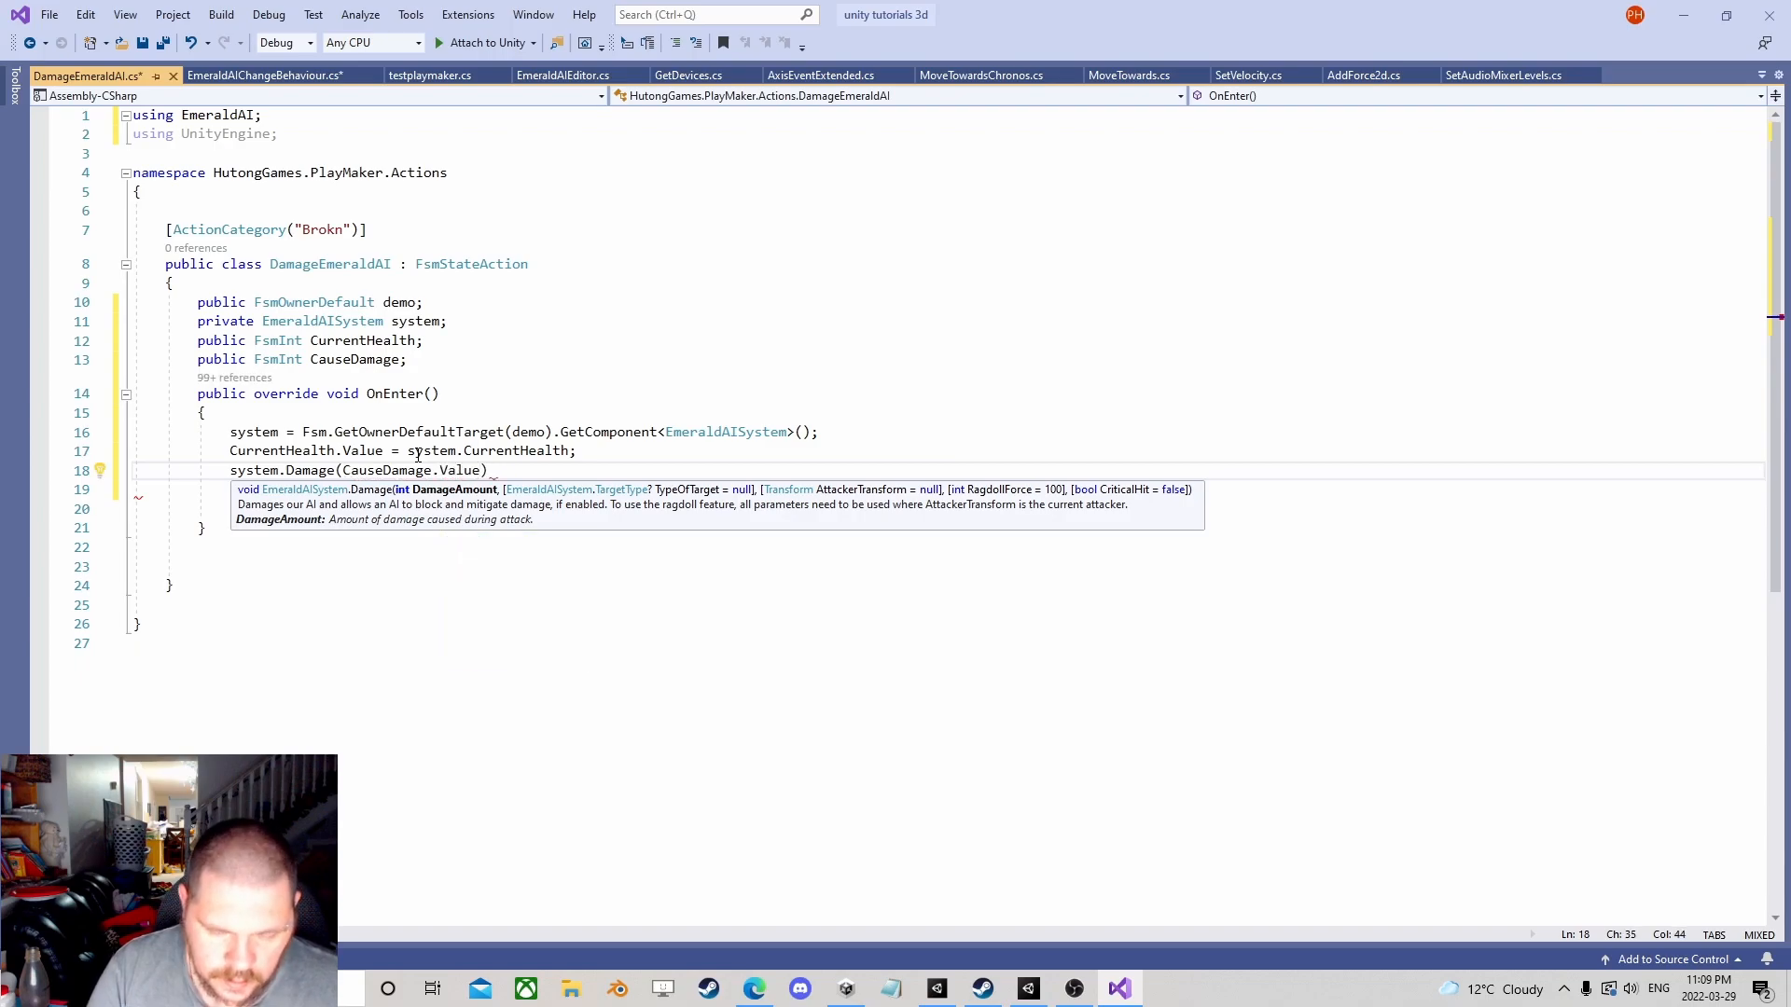
pyautogui.write(',')
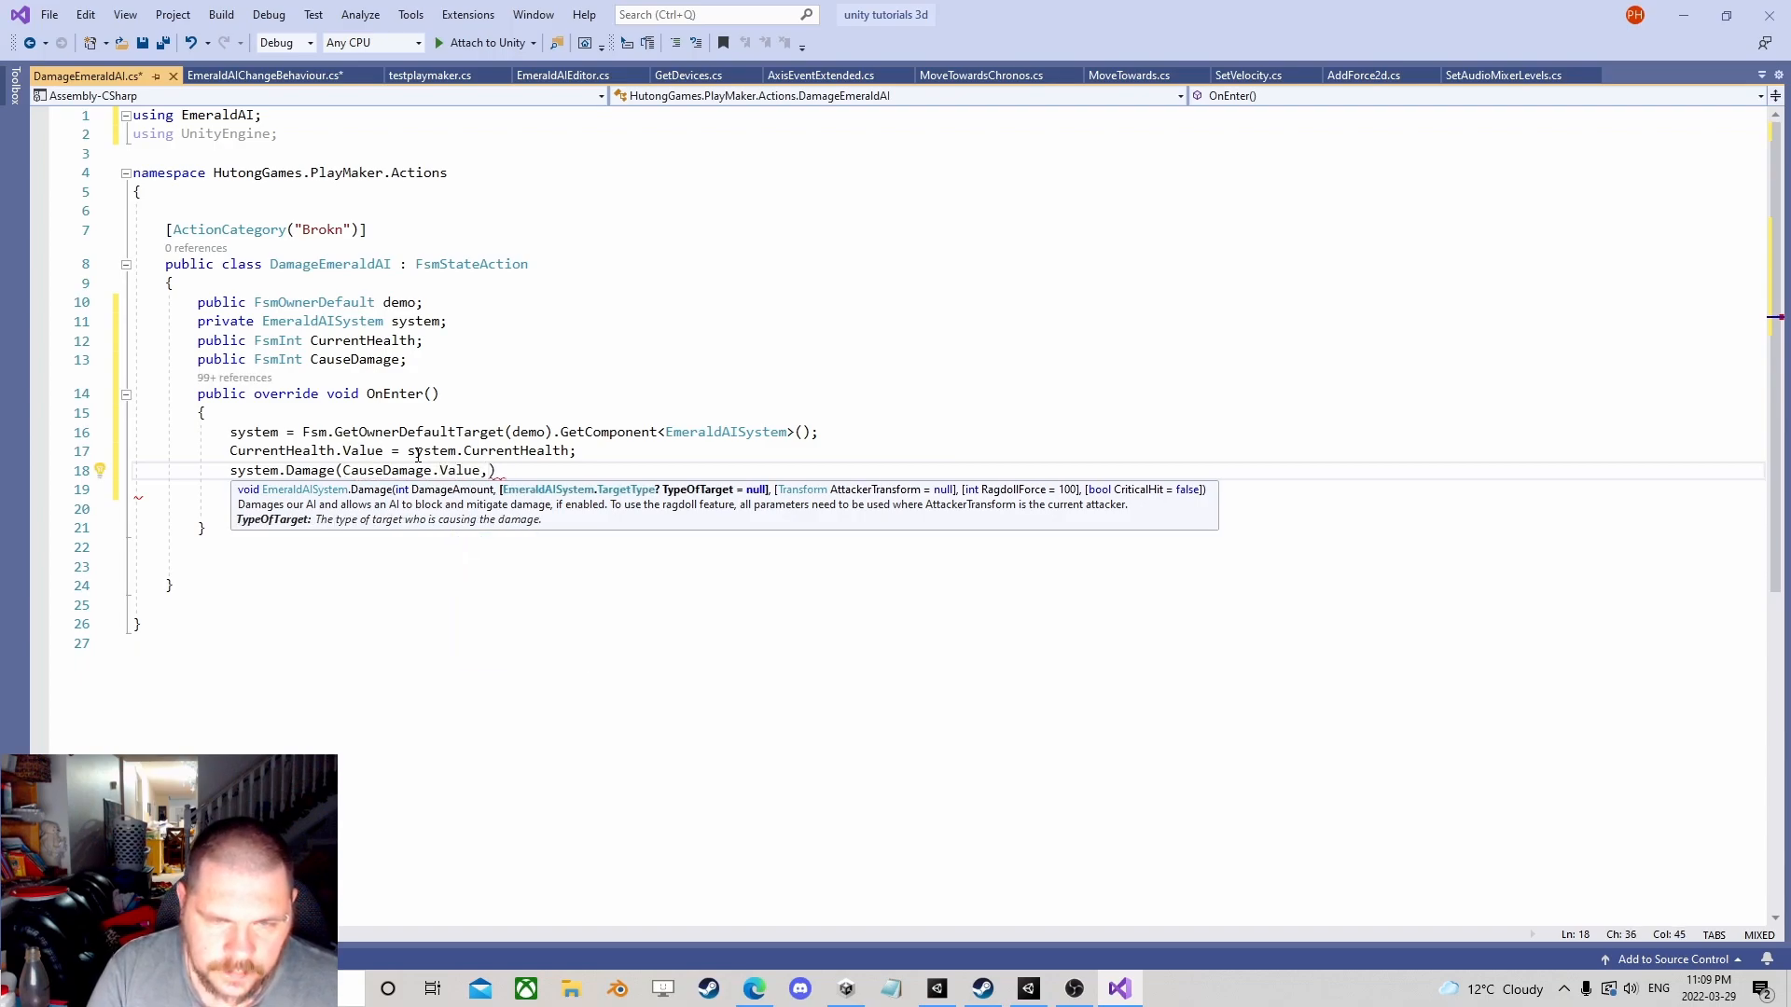
pyautogui.write('e')
pyautogui.press('Down')
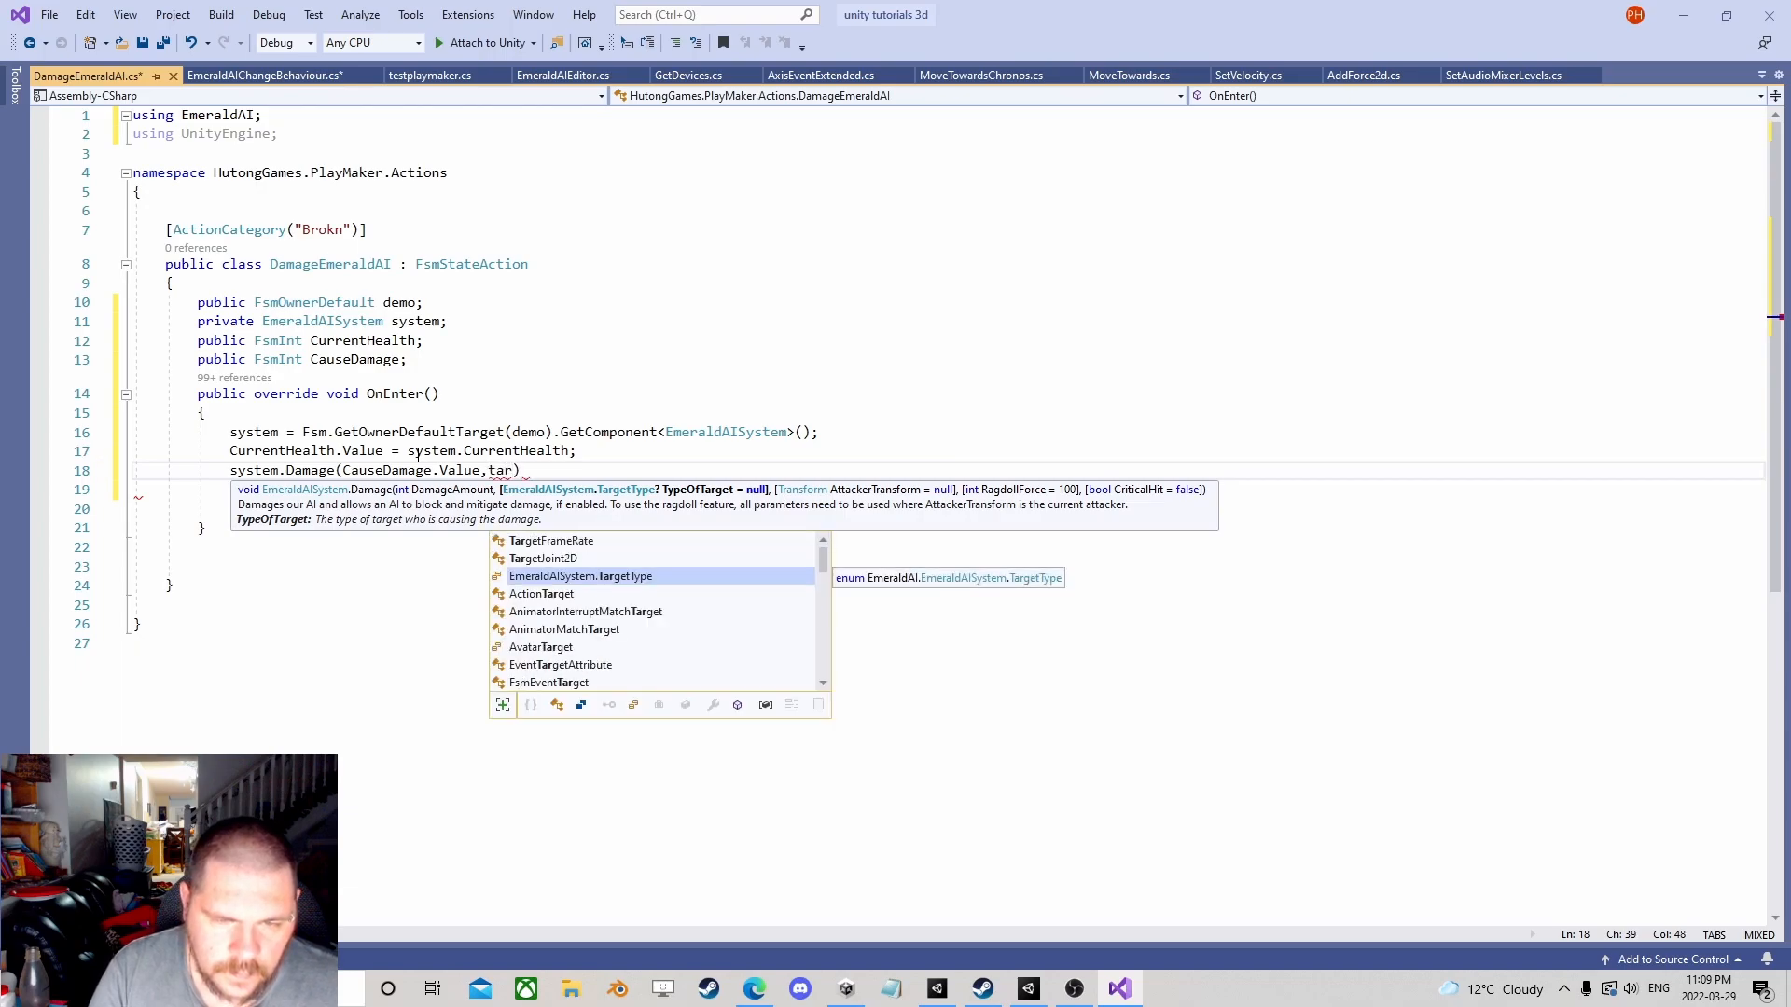
pyautogui.press('Tab')
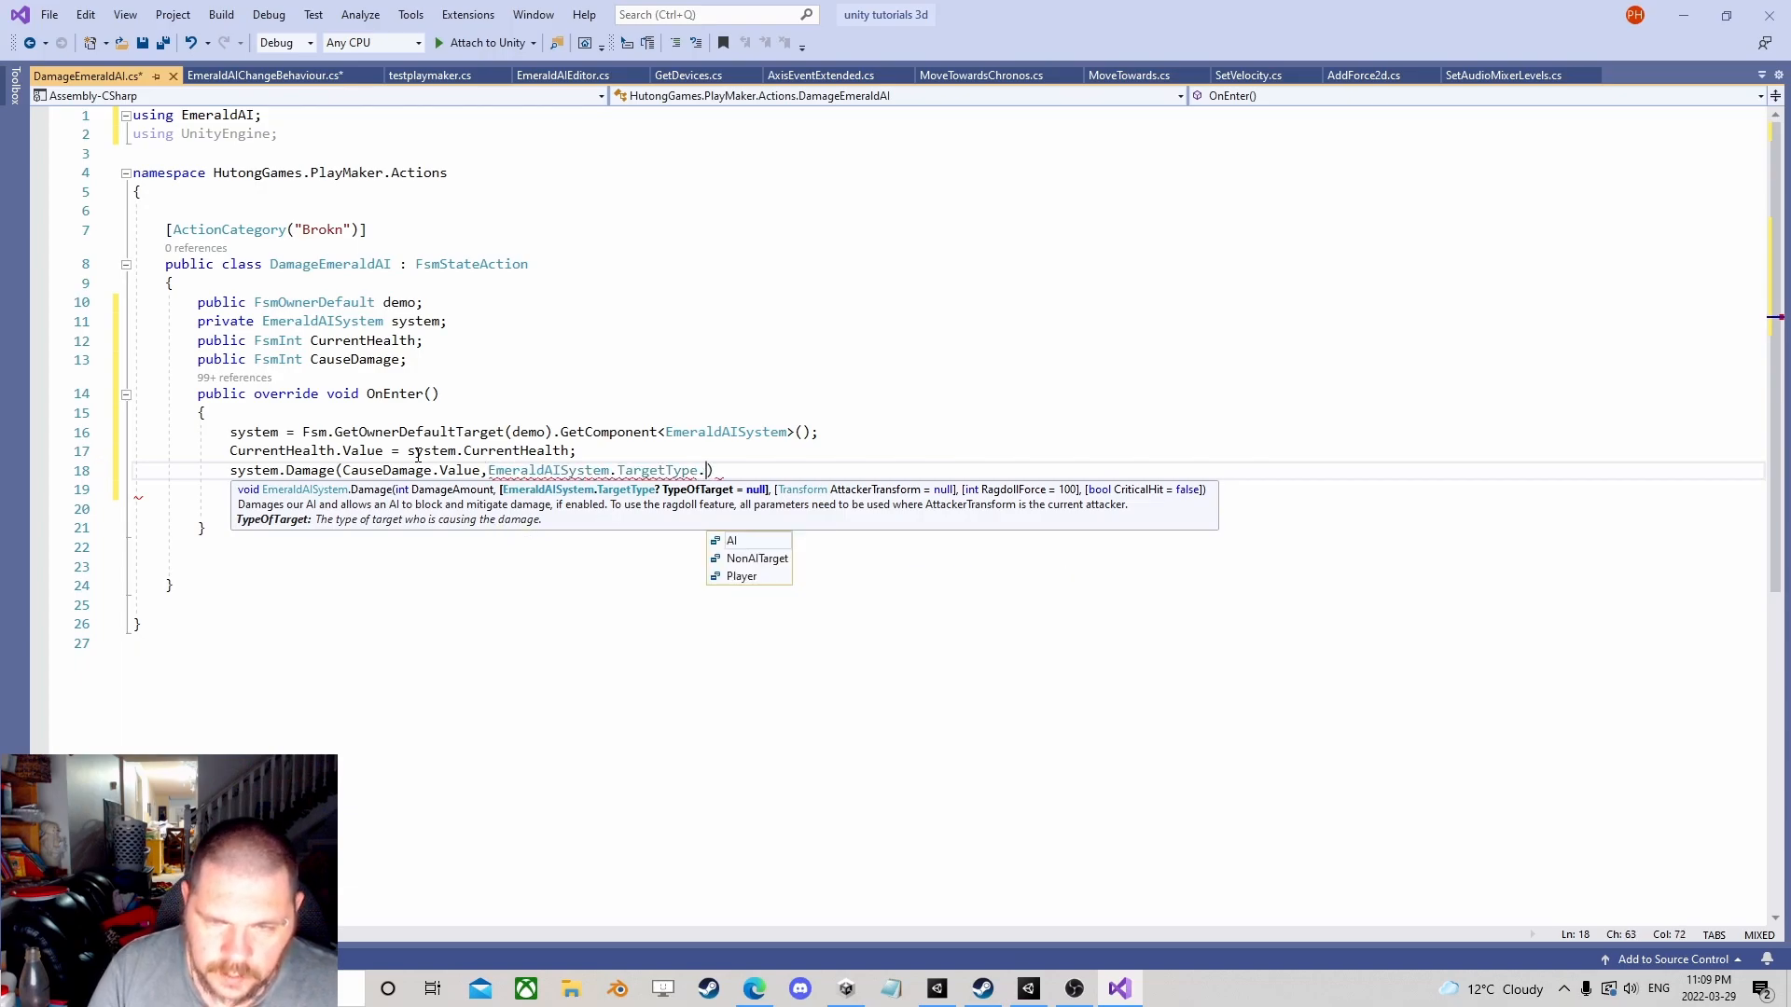
pyautogui.press('Down')
pyautogui.press('Down')
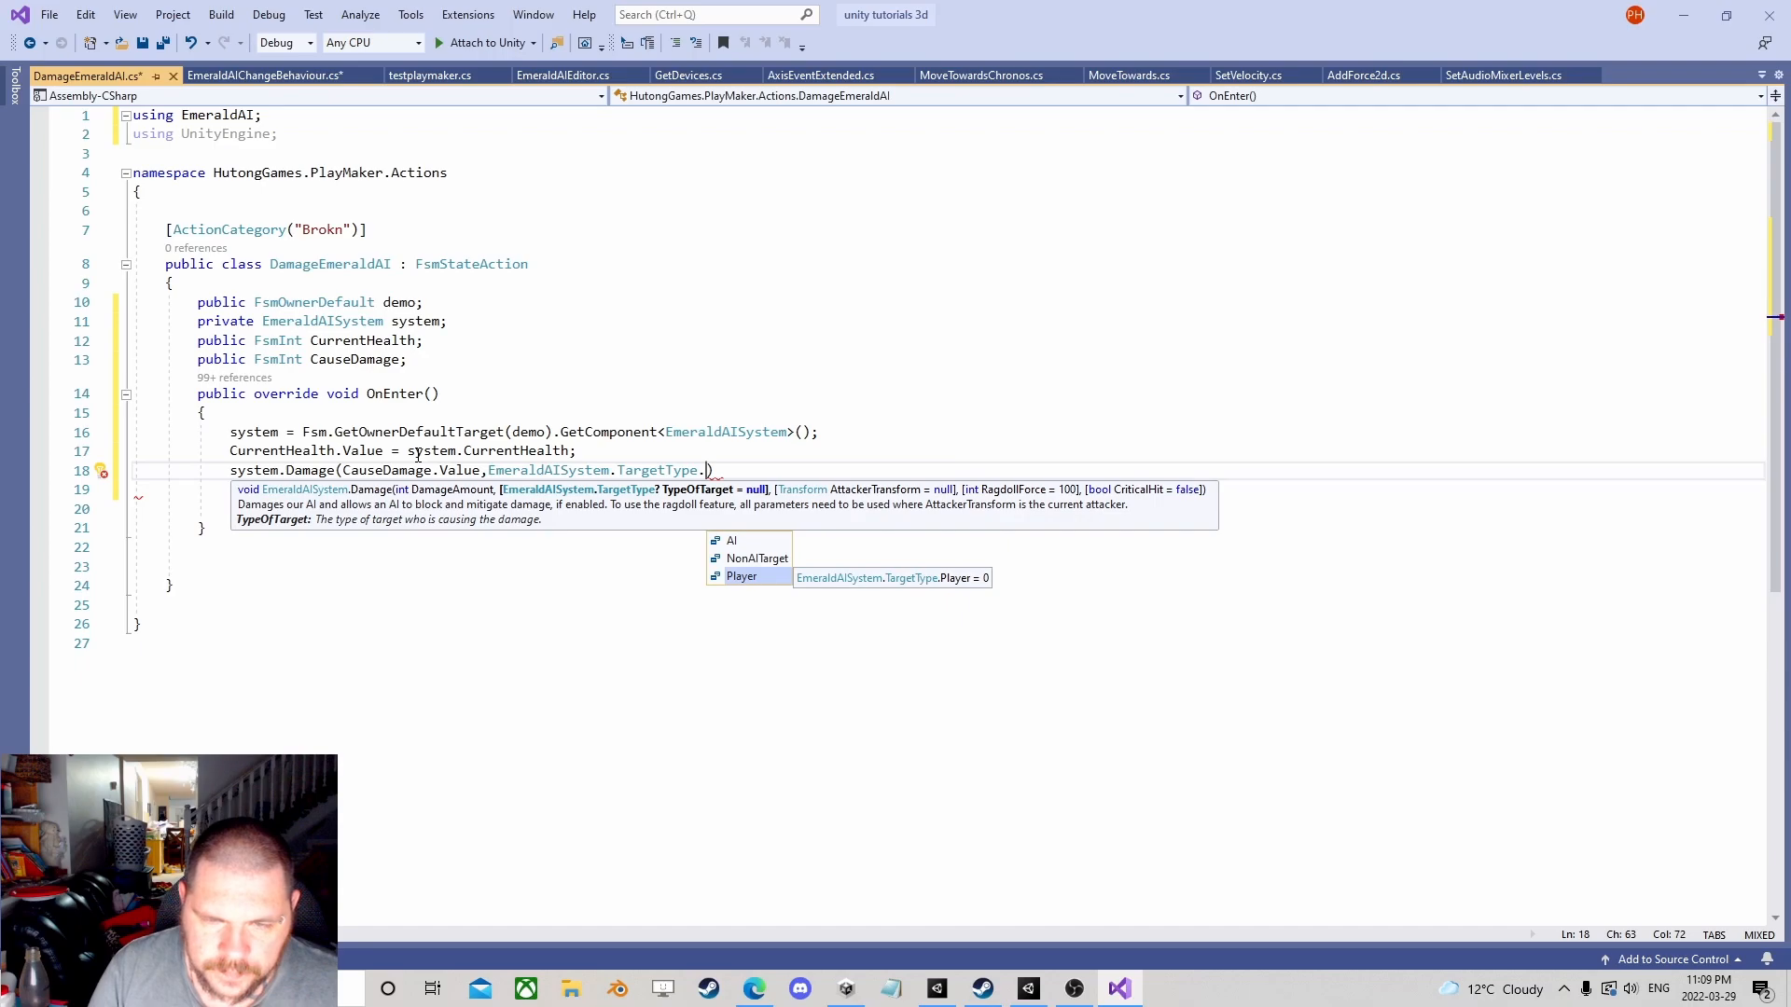
pyautogui.press('Up')
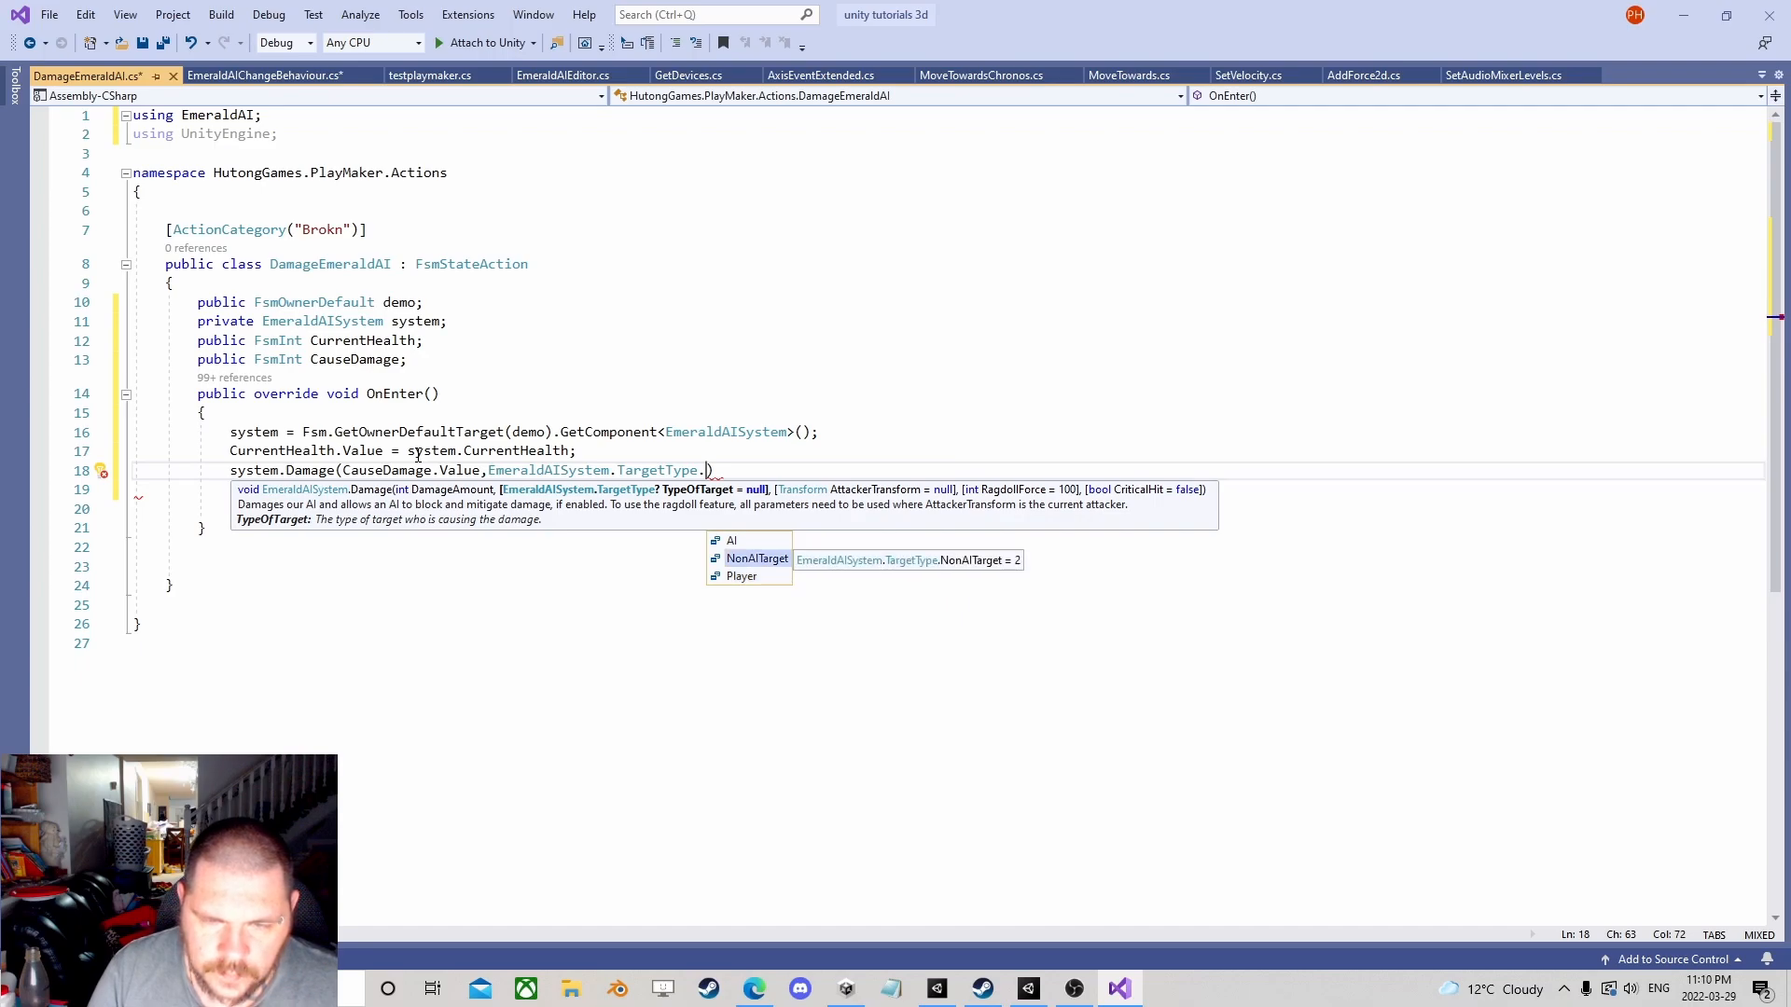
pyautogui.press('Up')
pyautogui.press('Tab')
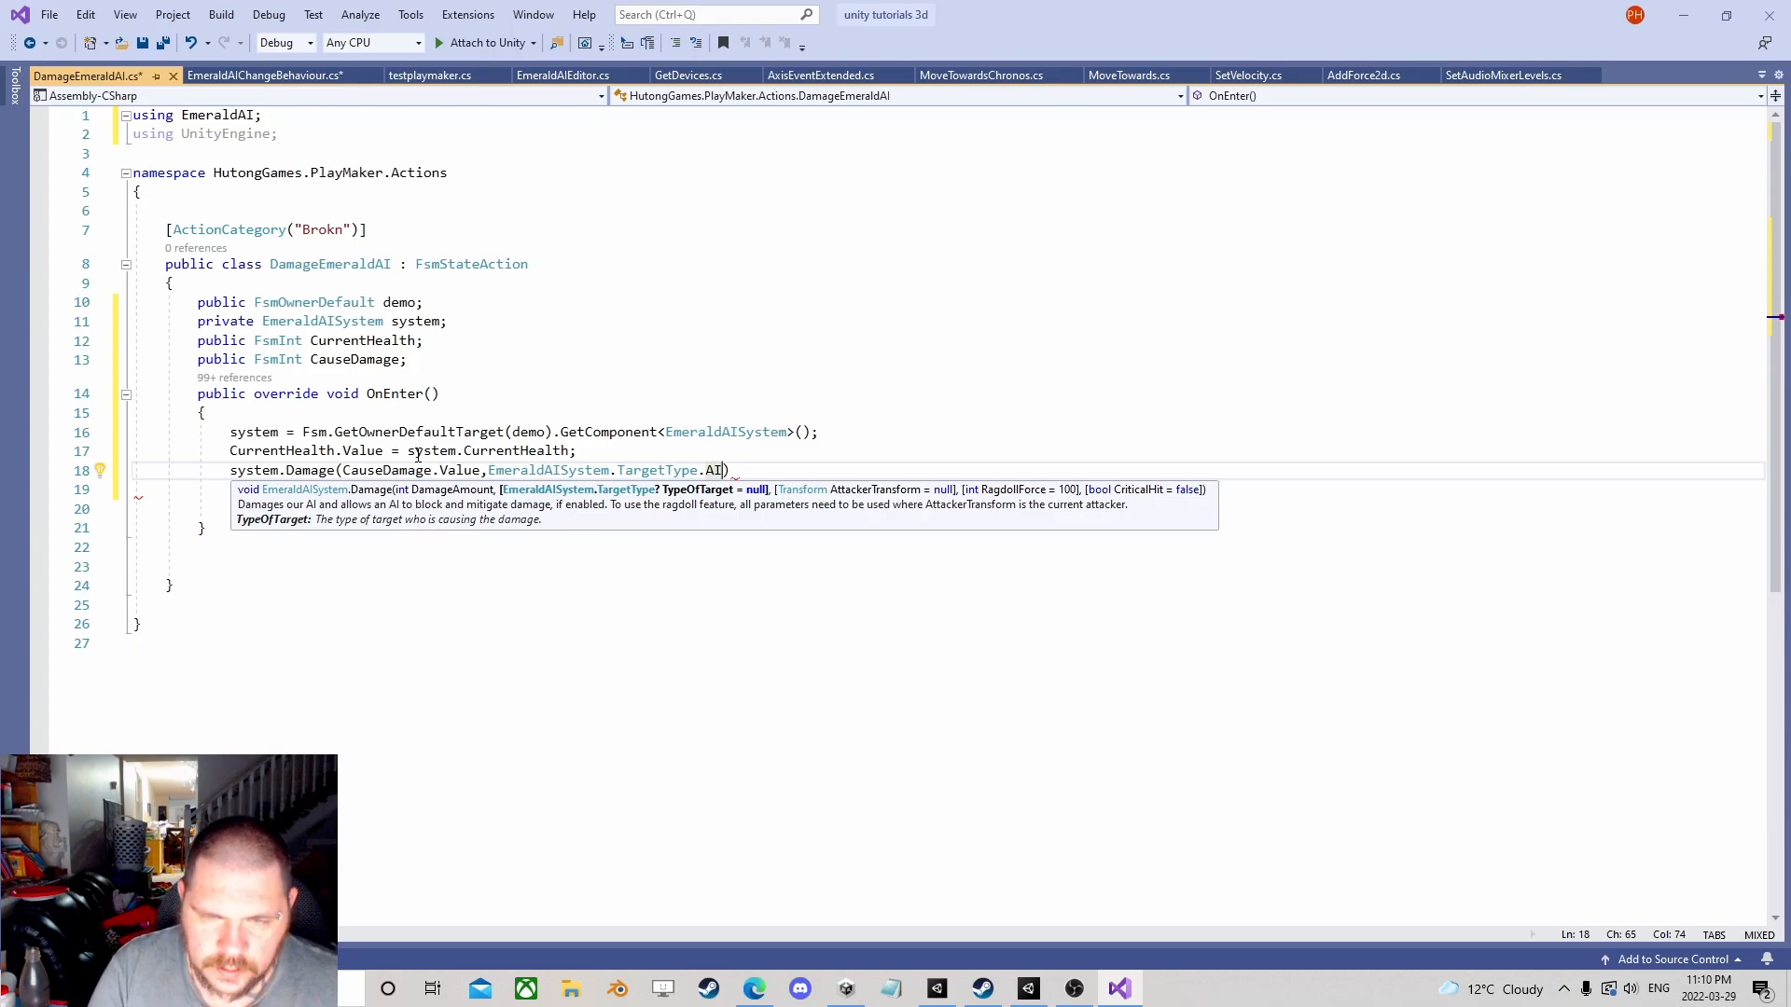
pyautogui.write(');')
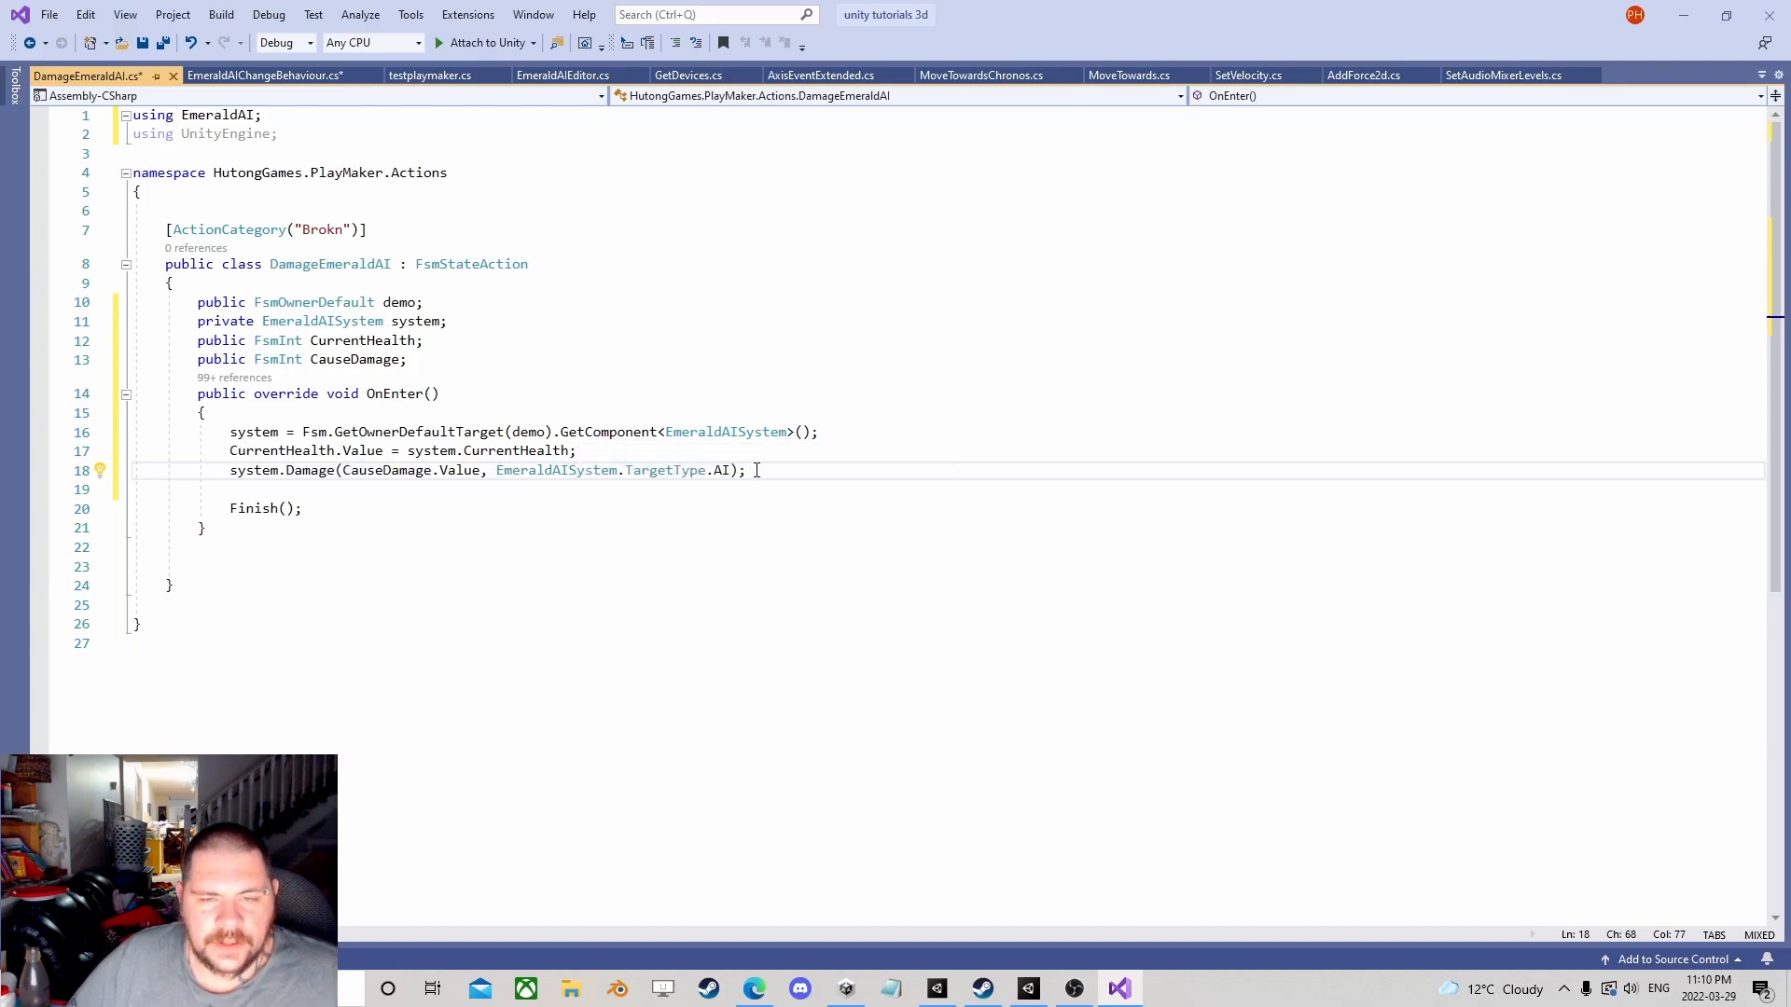
# Step: Move the CurrentHealth assignment below the Damage call and remove the leftover blank line
pyautogui.moveTo(715, 470); pyautogui.dragTo(229, 471)
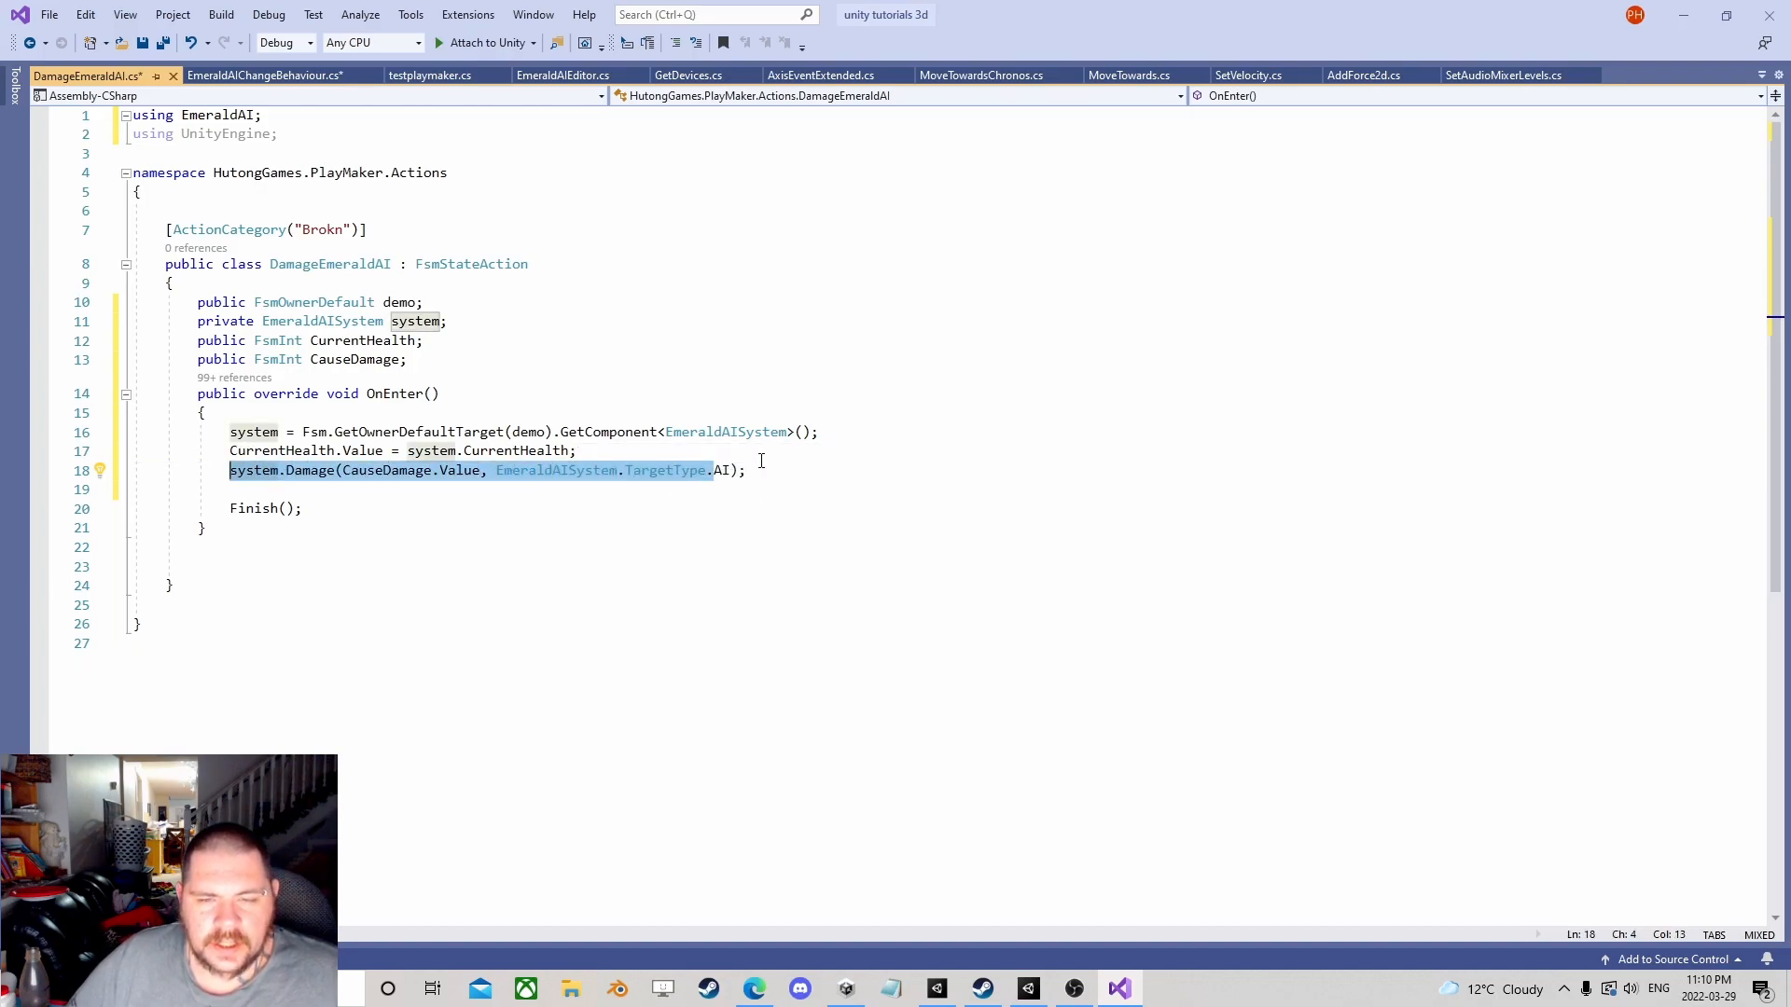
pyautogui.moveTo(577, 451); pyautogui.dragTo(224, 453)
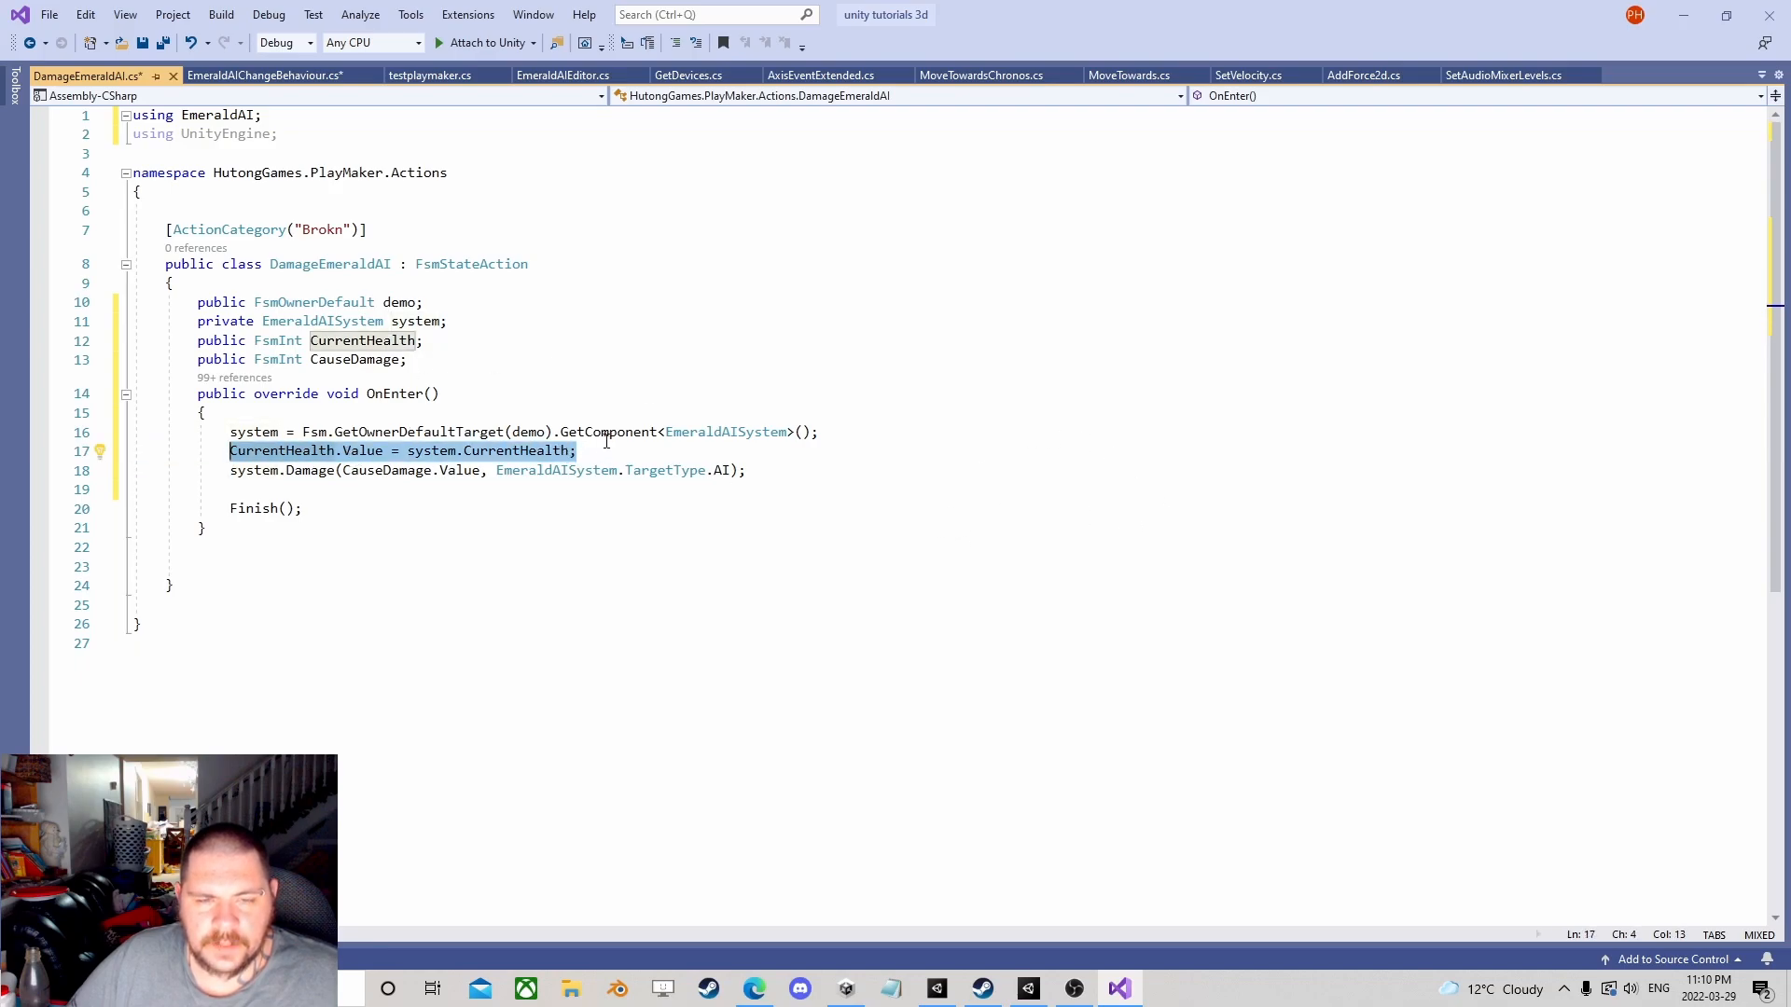
pyautogui.click(602, 432)
pyautogui.moveTo(576, 452); pyautogui.dragTo(230, 453)
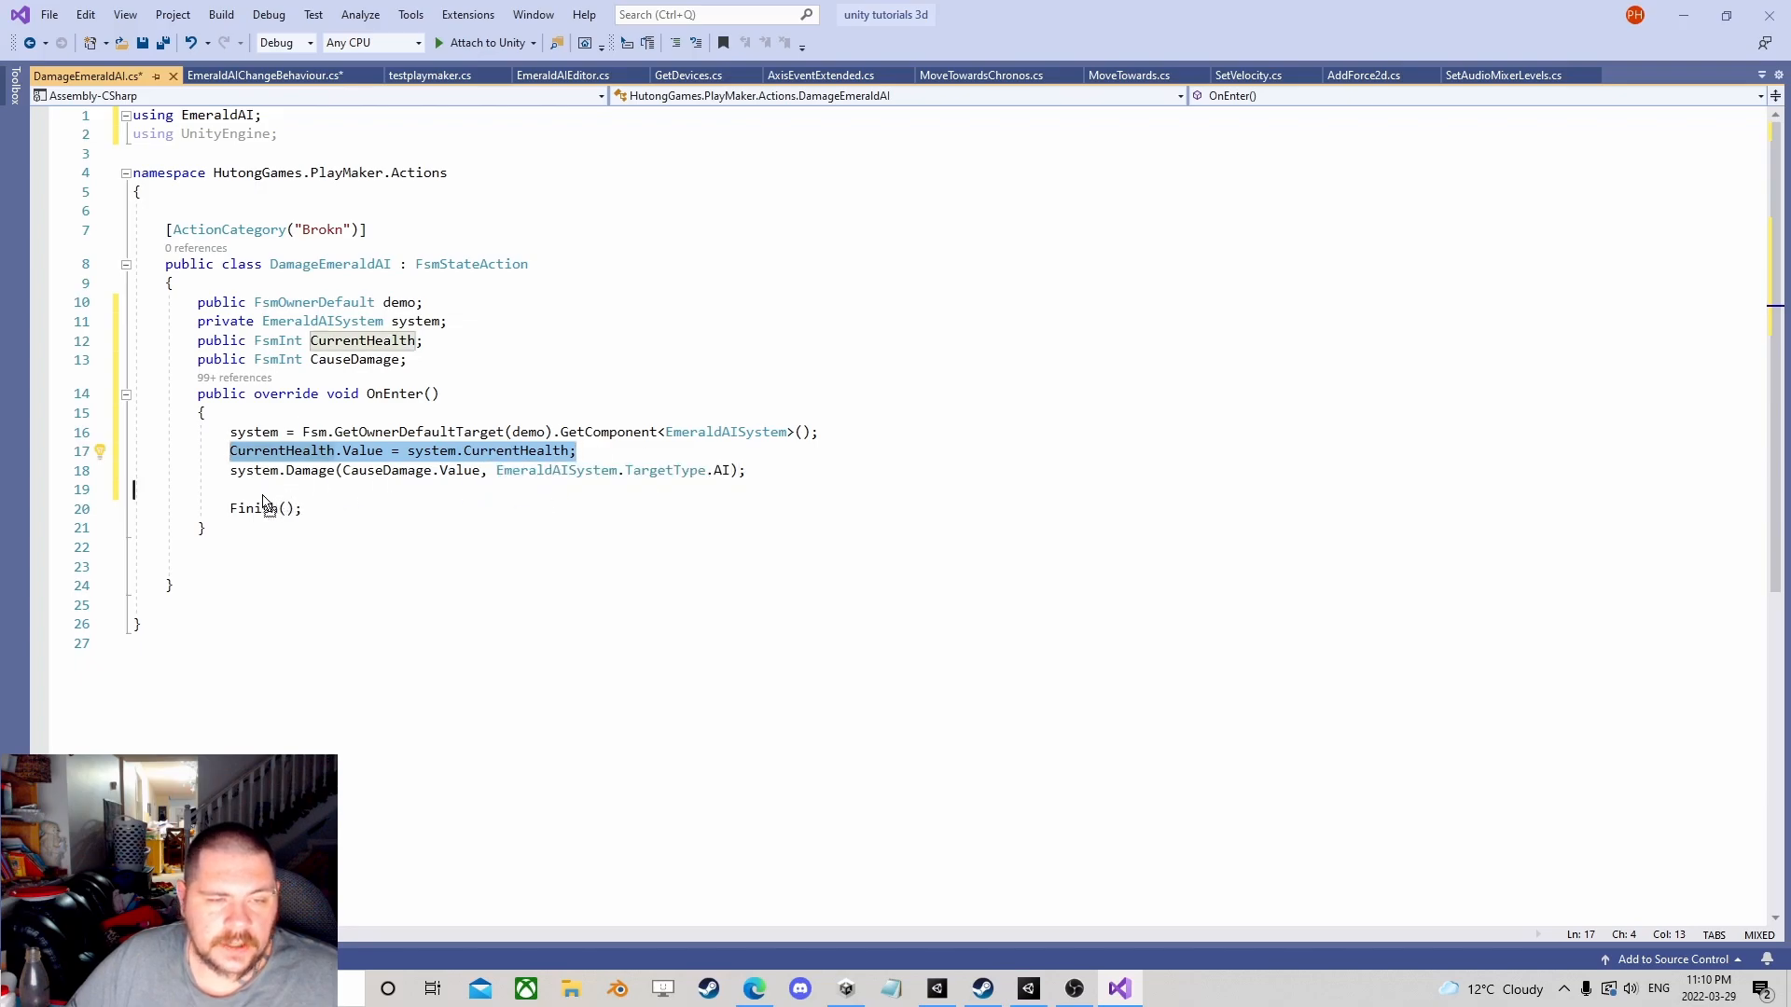
pyautogui.moveTo(350, 451)
pyautogui.mouseDown()
pyautogui.moveTo(262, 500)
pyautogui.moveTo(134, 451)
pyautogui.mouseUp()
pyautogui.press('Down')
pyautogui.press('Down')
pyautogui.press('BackSpace')
pyautogui.press('BackSpace')
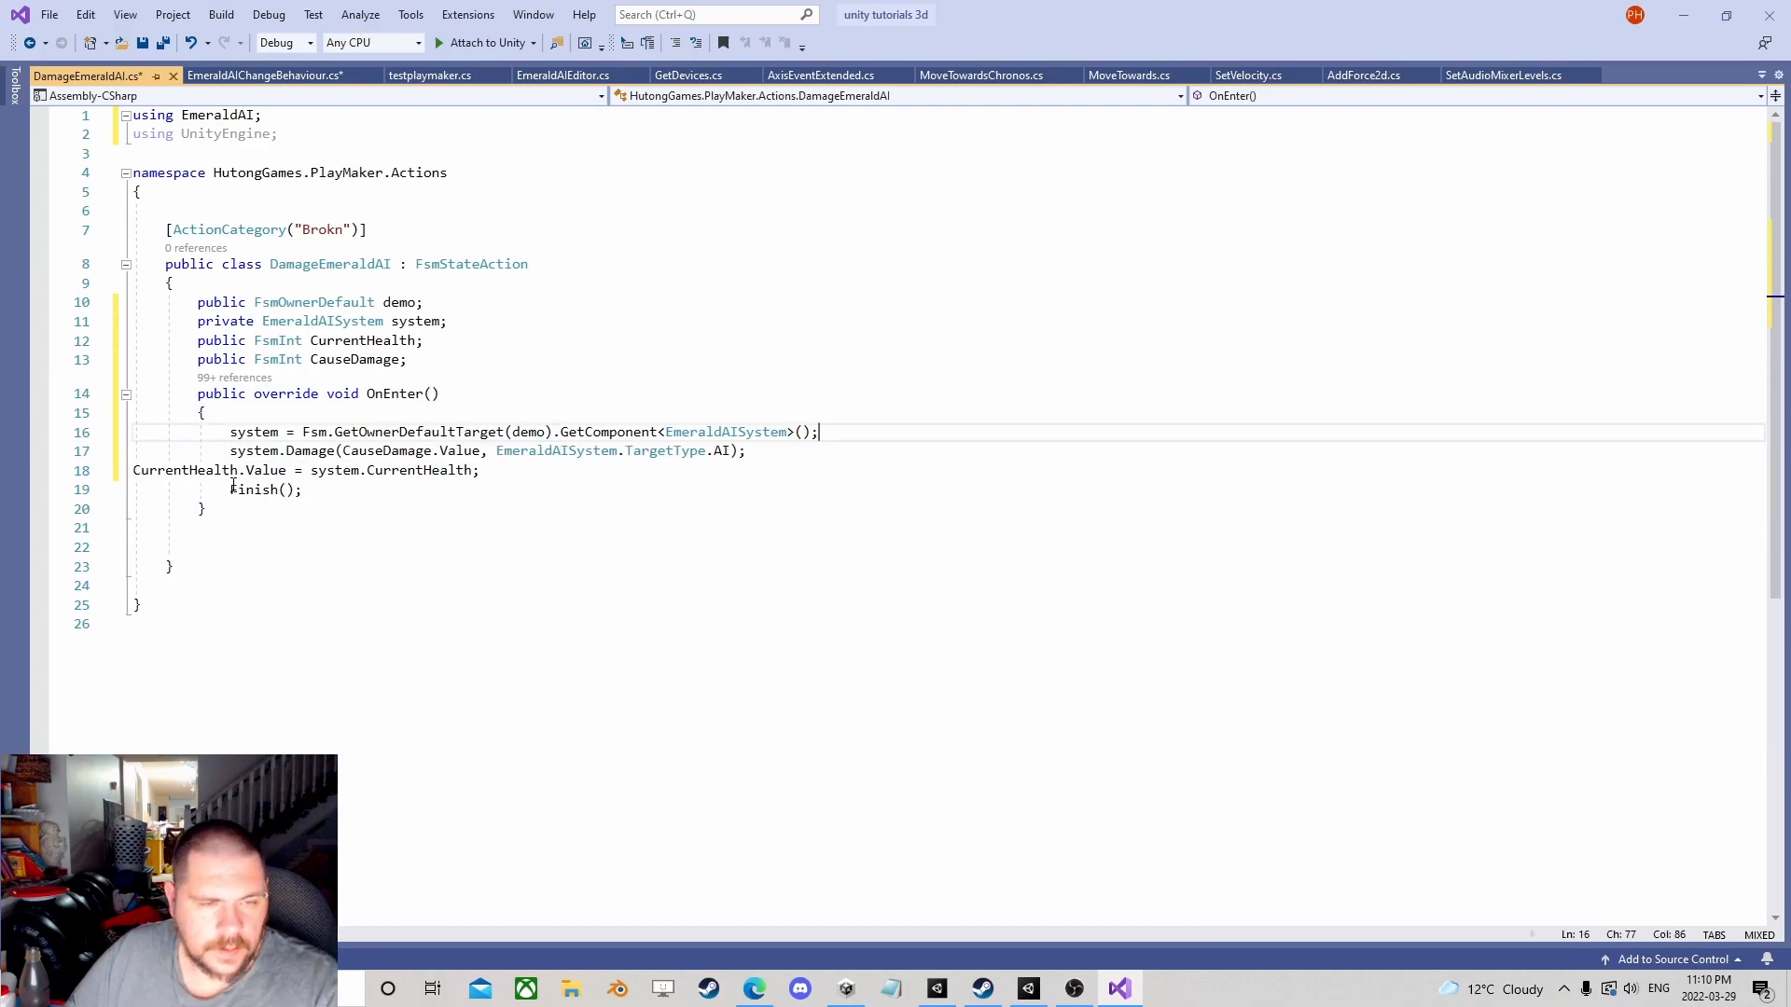
# Step: Reformat the document's indentation with Ctrl+K, Ctrl+D
pyautogui.click(243, 507)
pyautogui.hotkey('ctrl', 'k')
pyautogui.hotkey('ctrl', 'd')
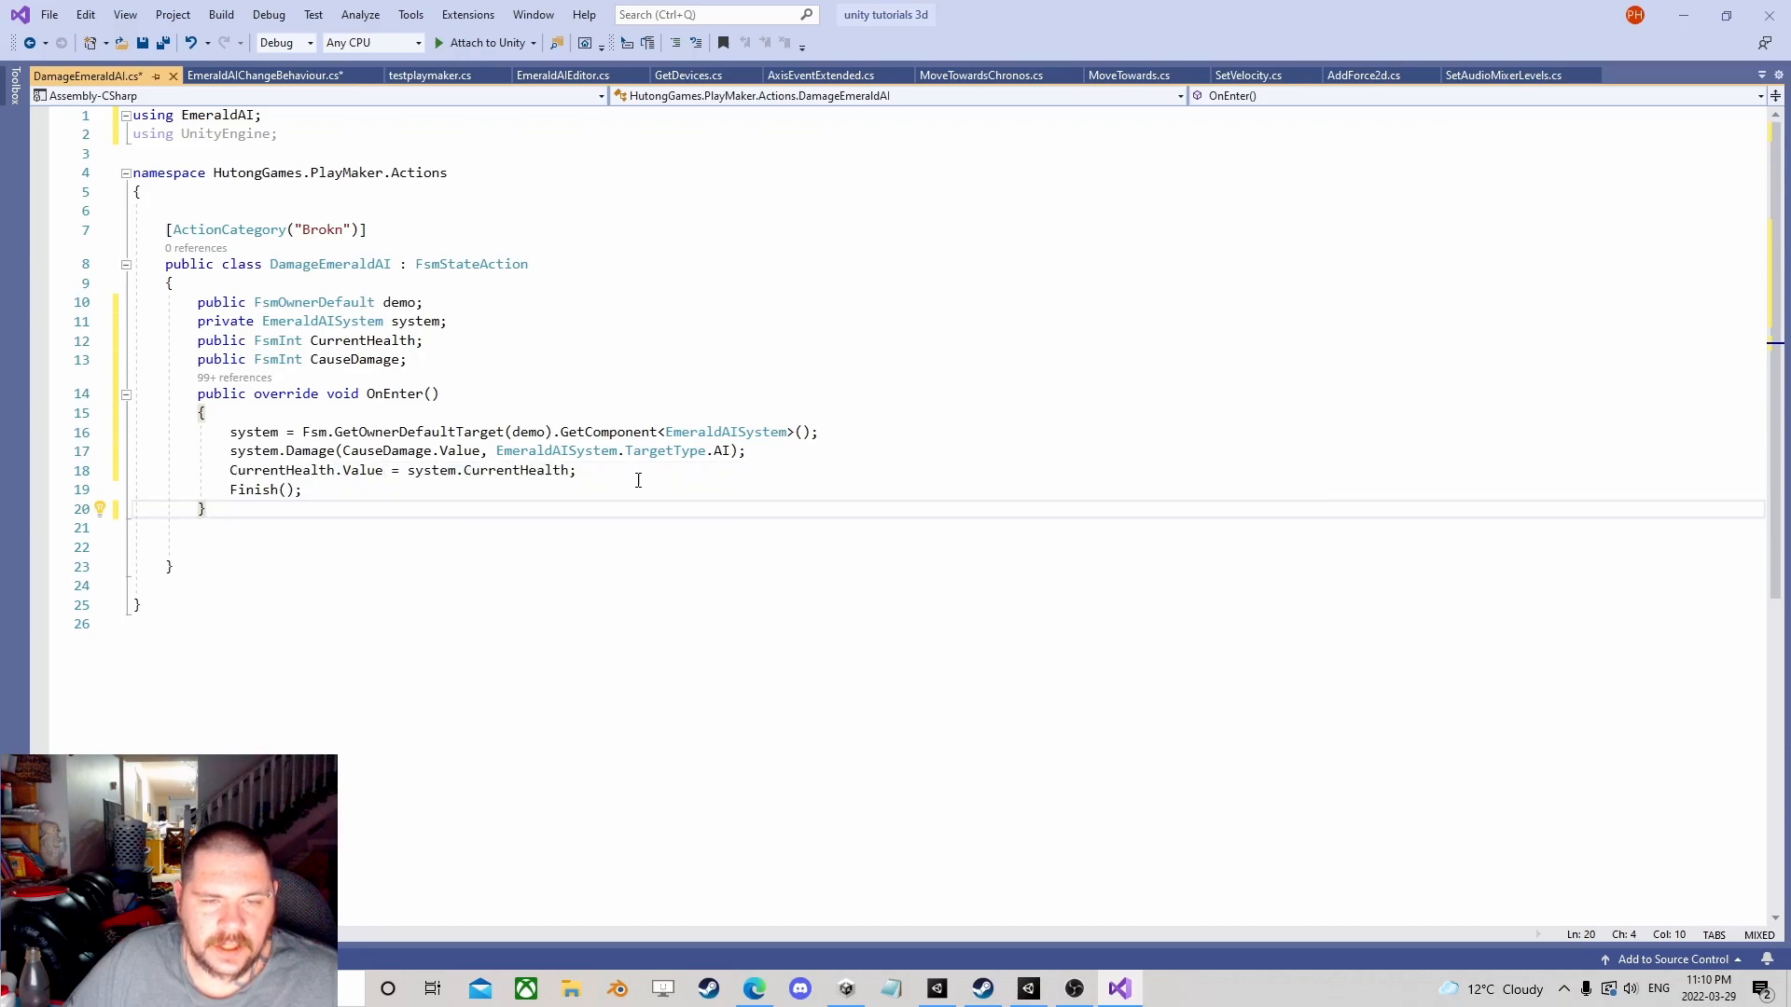
pyautogui.click(864, 464)
# Step: Close Visual Studio, saving both changed scripts
pyautogui.click(1768, 14)
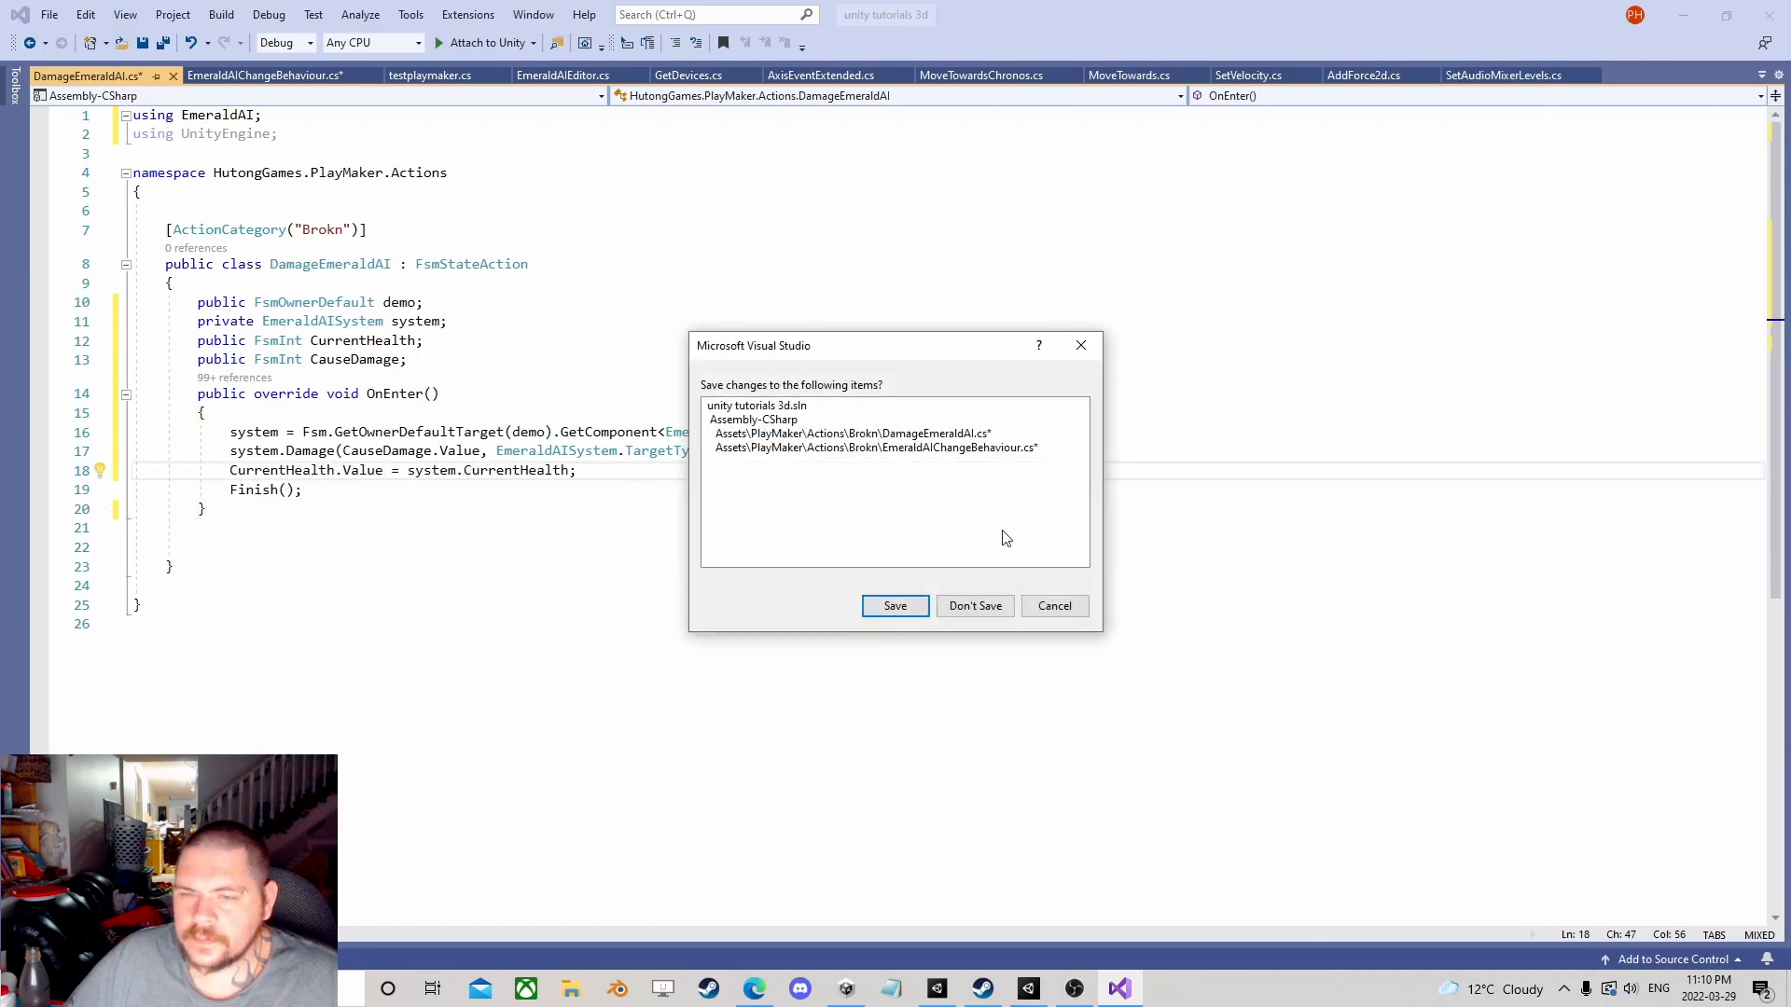
pyautogui.click(895, 605)
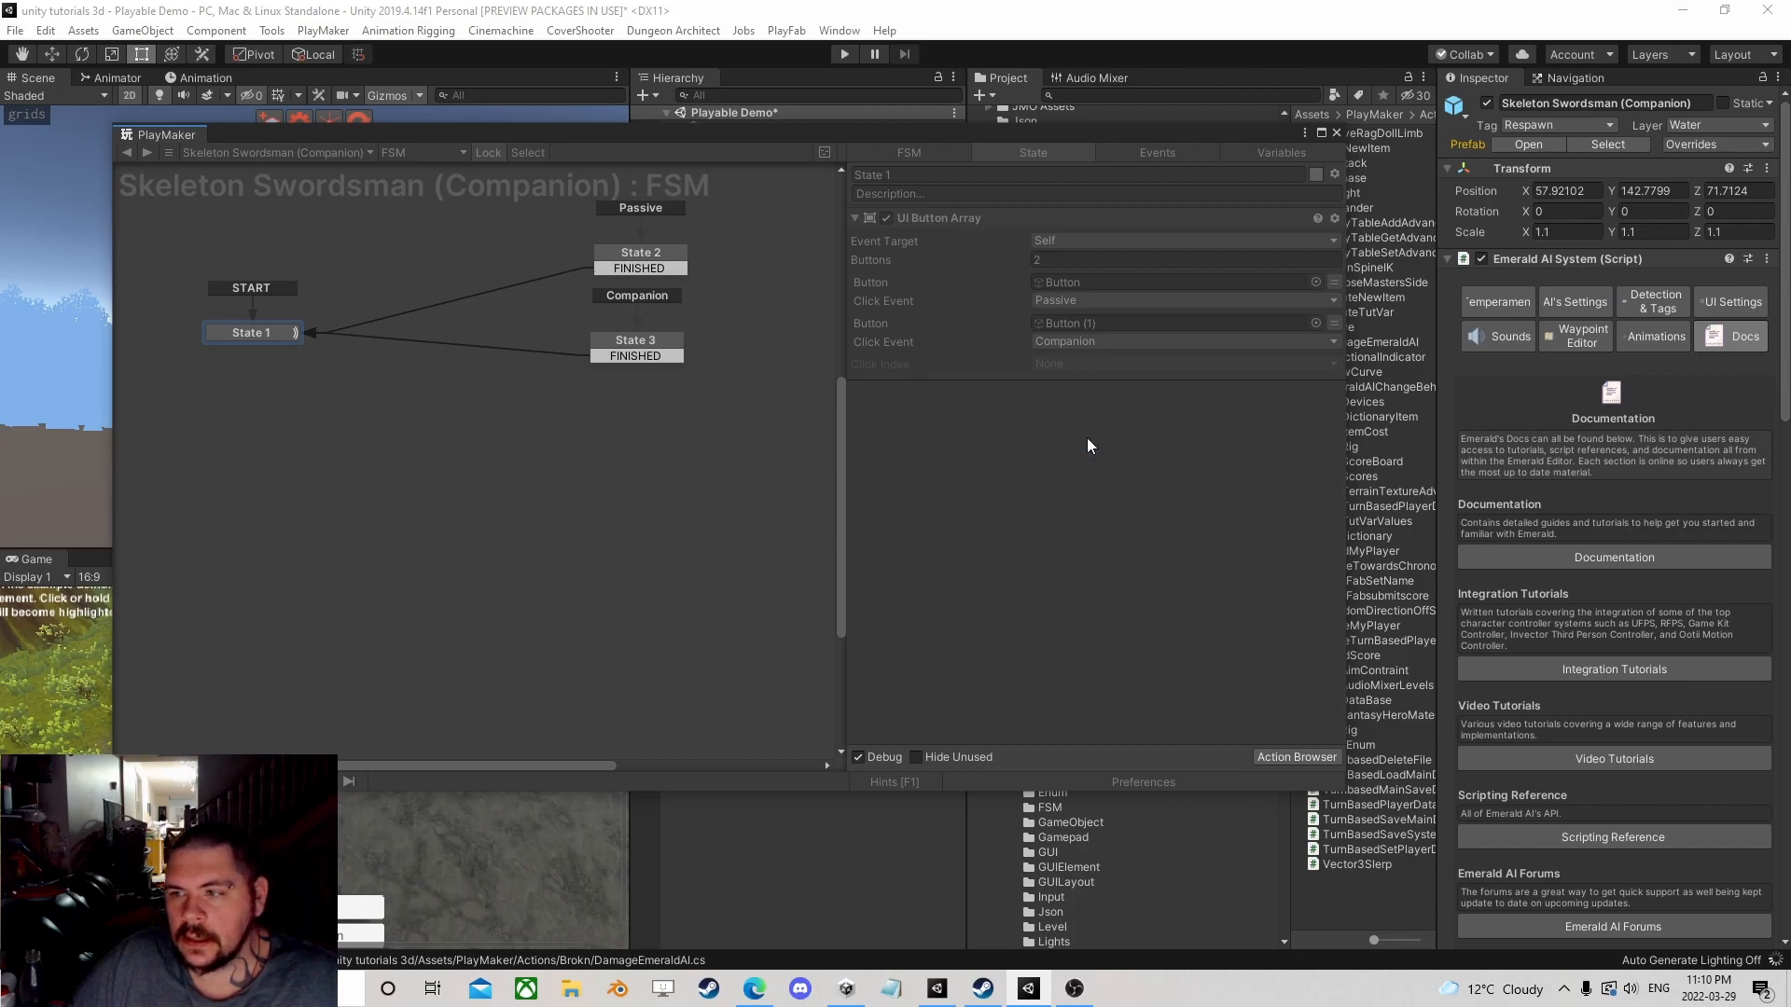
# Step: Add the Damage Emerald AI action from the Brokn category to State 1 via the Action Browser
pyautogui.click(924, 219)
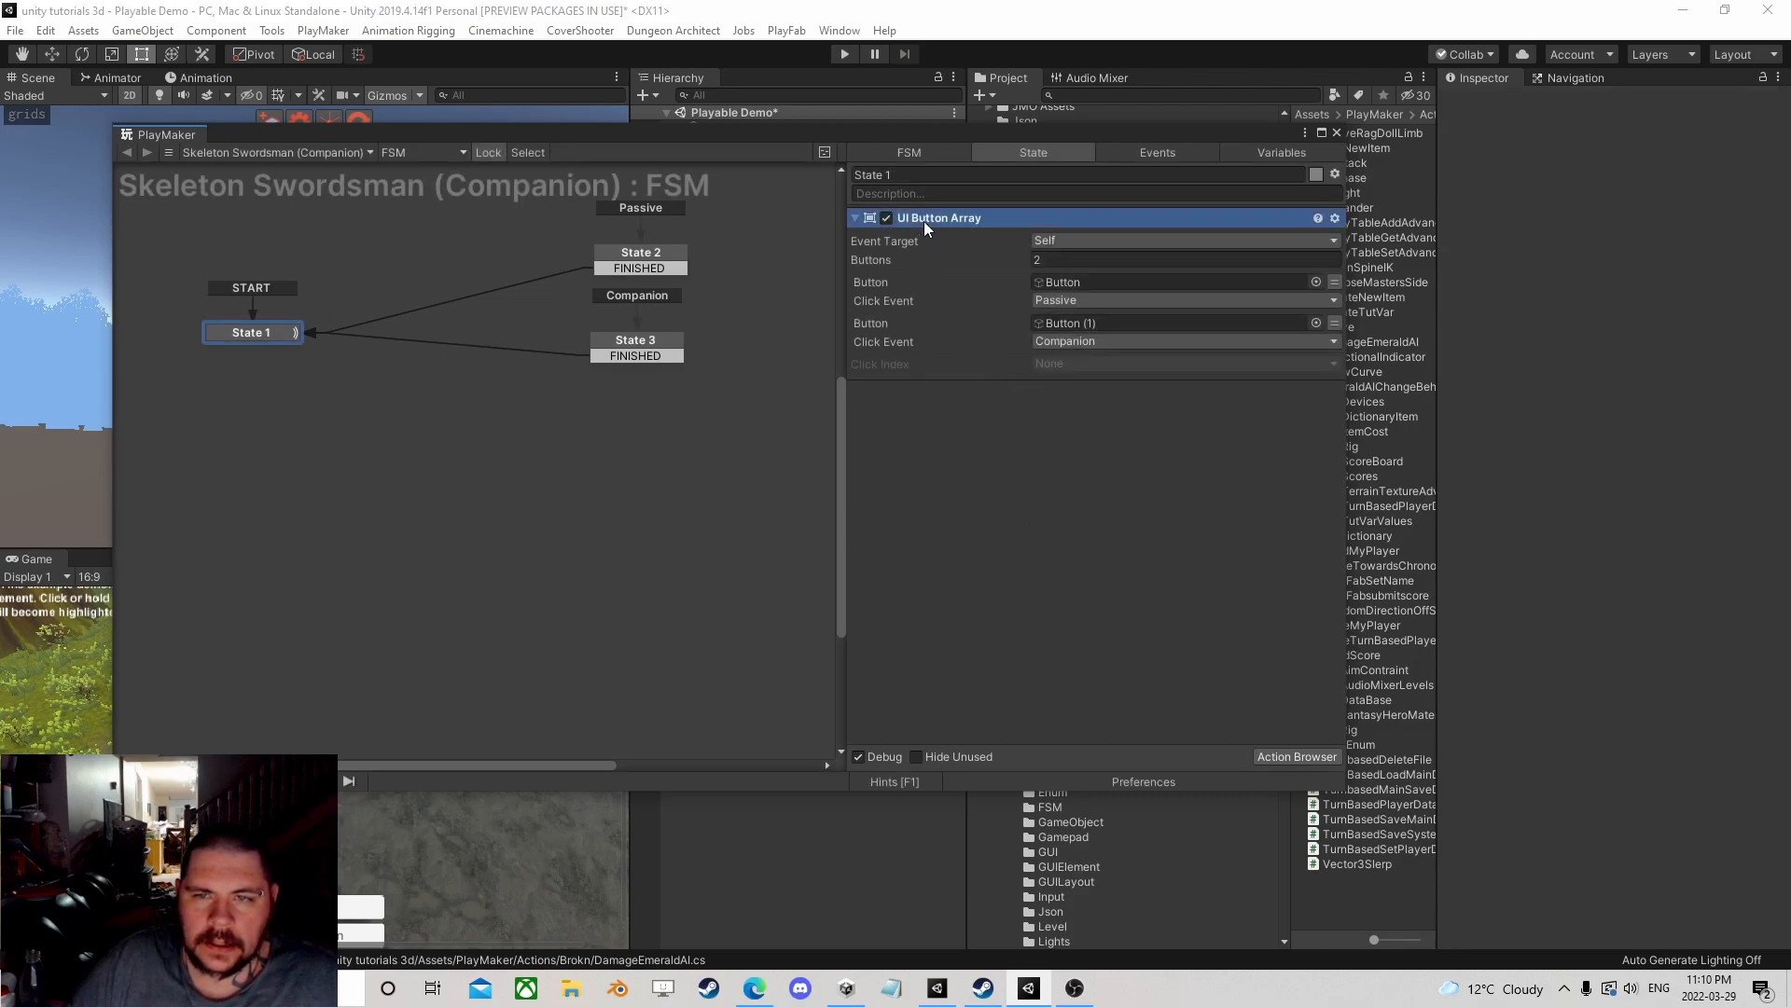
pyautogui.click(1278, 759)
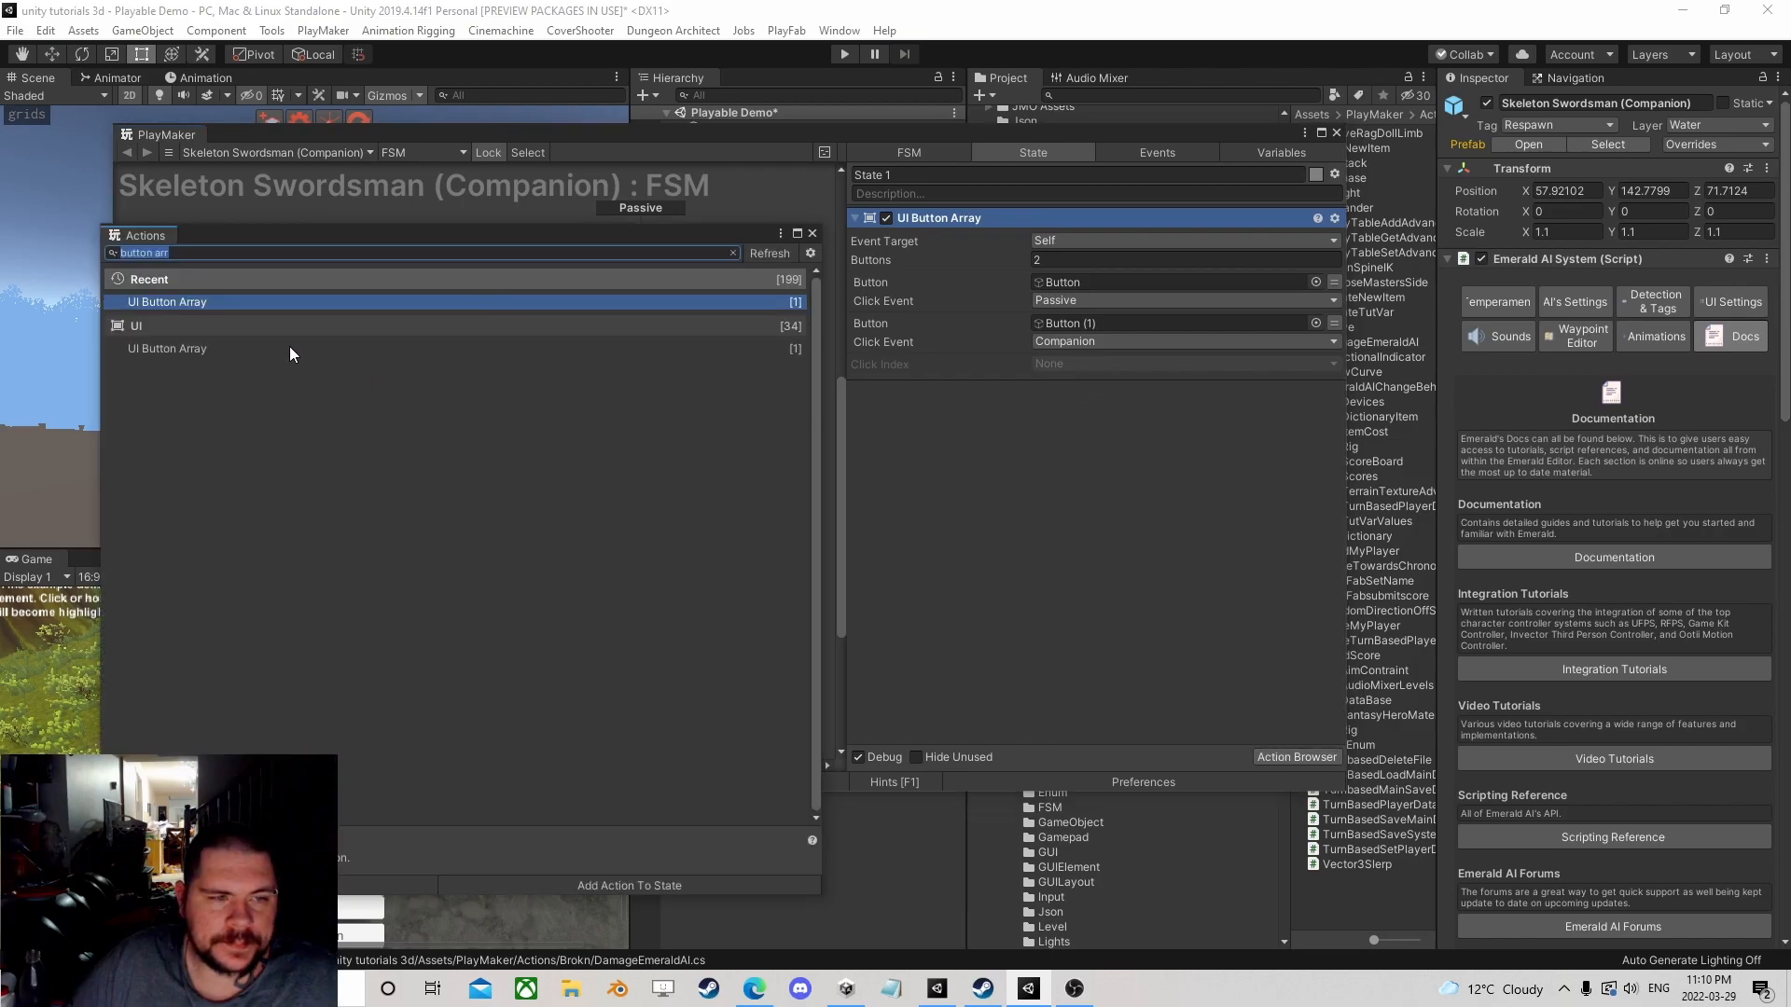
pyautogui.press('BackSpace')
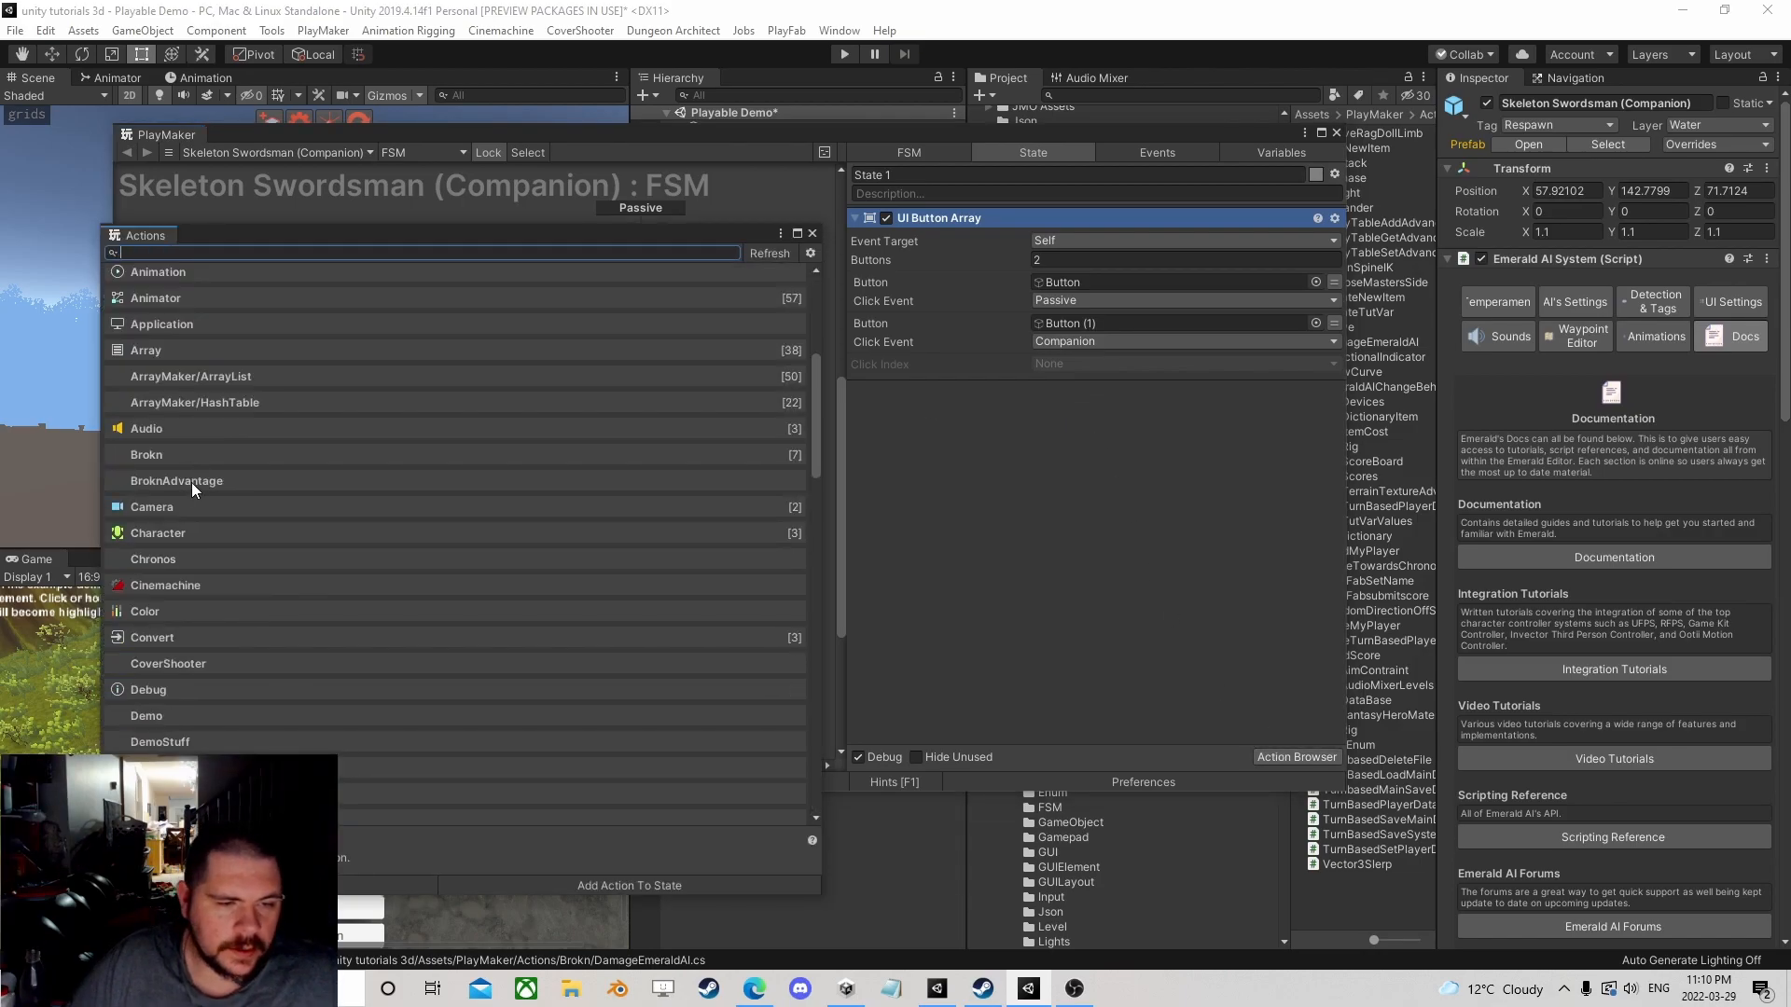
pyautogui.click(152, 612)
pyautogui.click(162, 338)
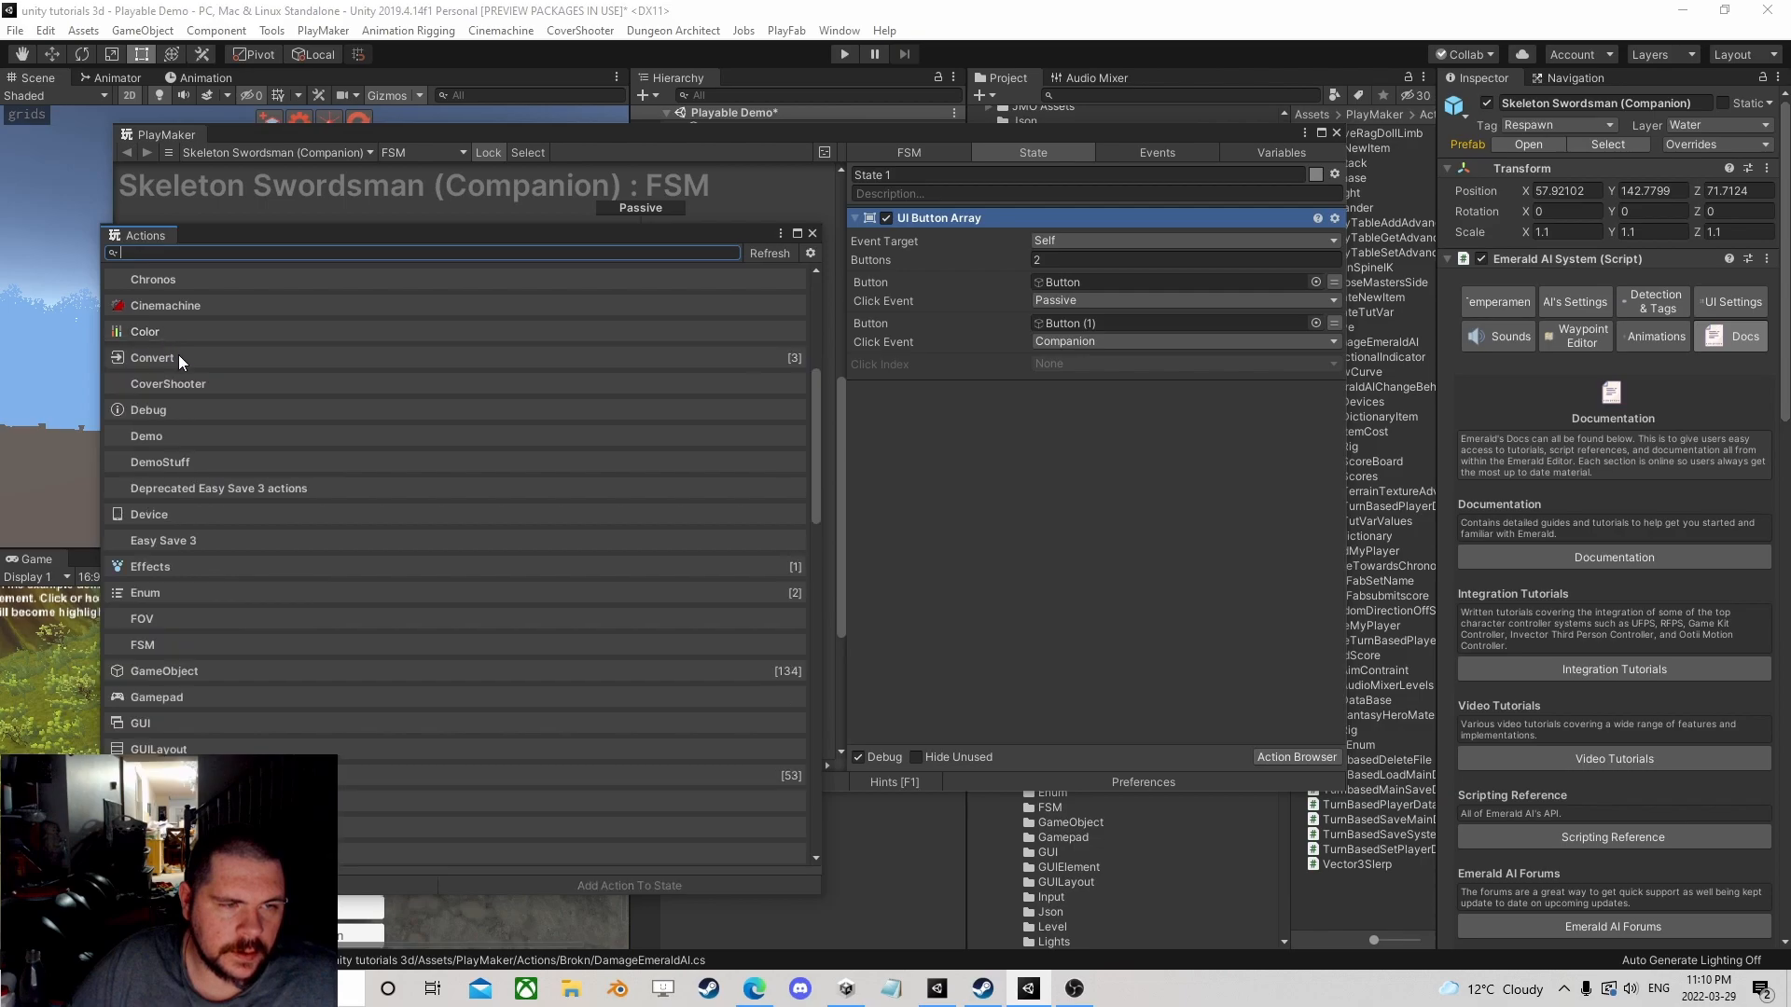
pyautogui.scroll(4, 186, 517)
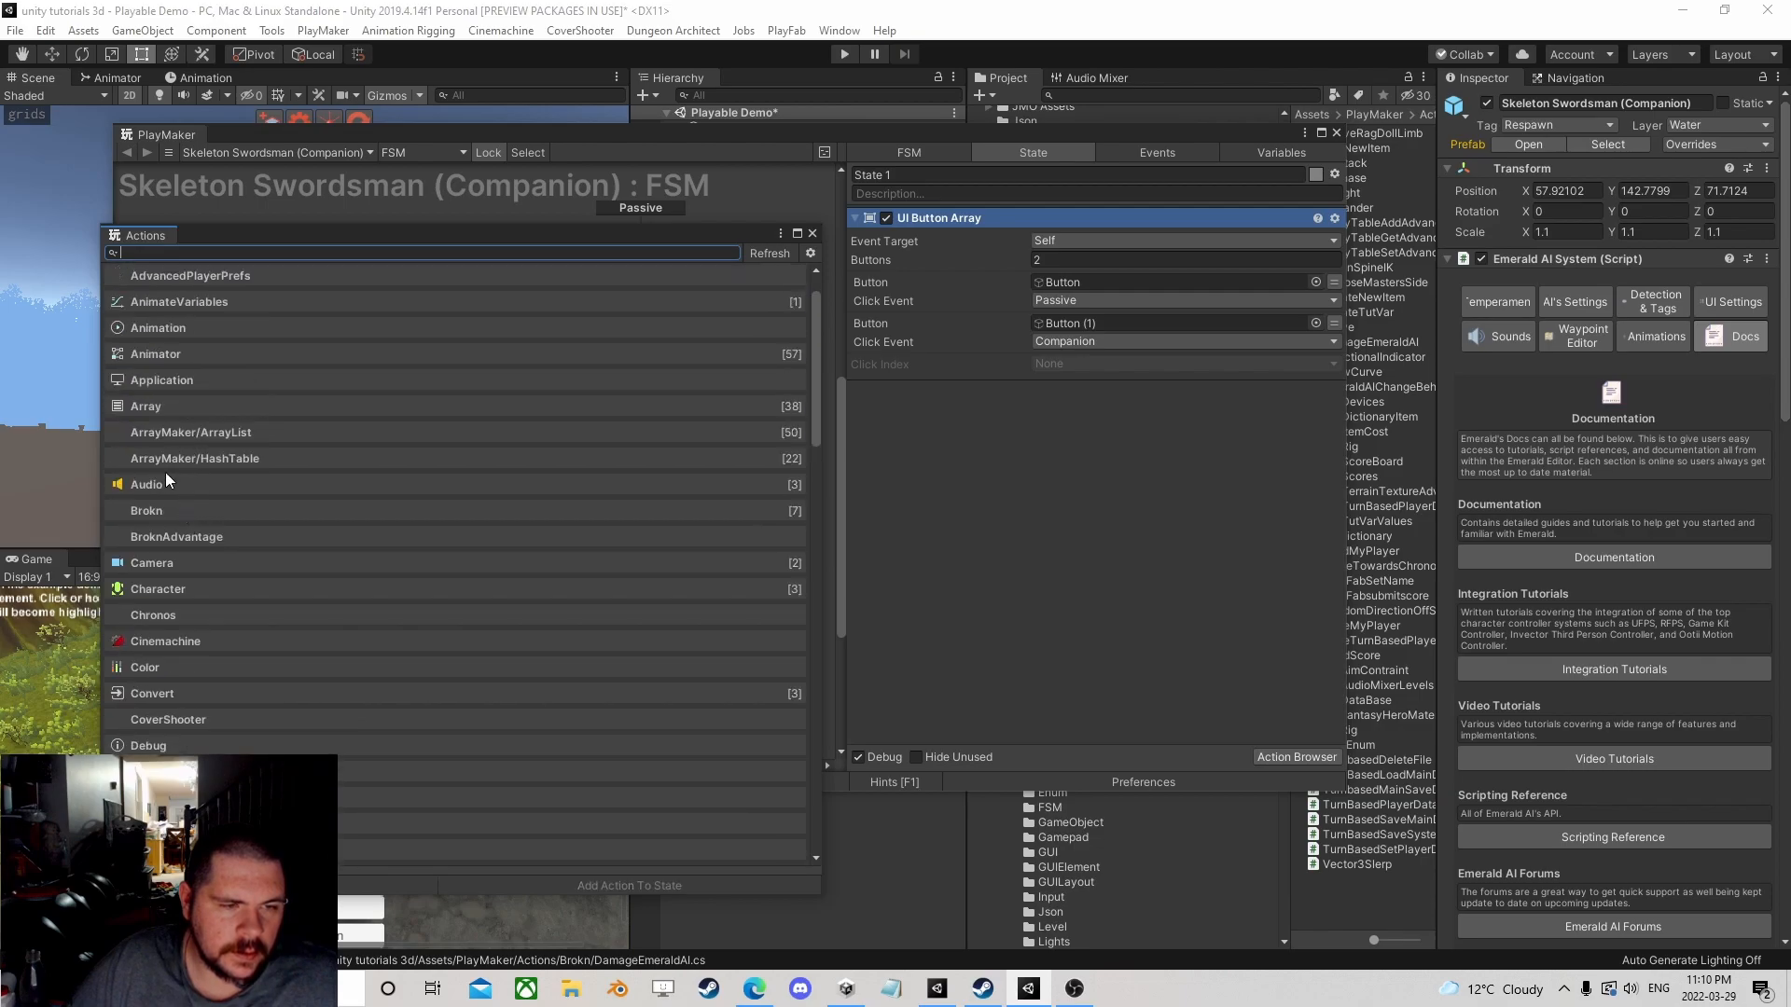
pyautogui.click(154, 511)
pyautogui.scroll(-2, 231, 528)
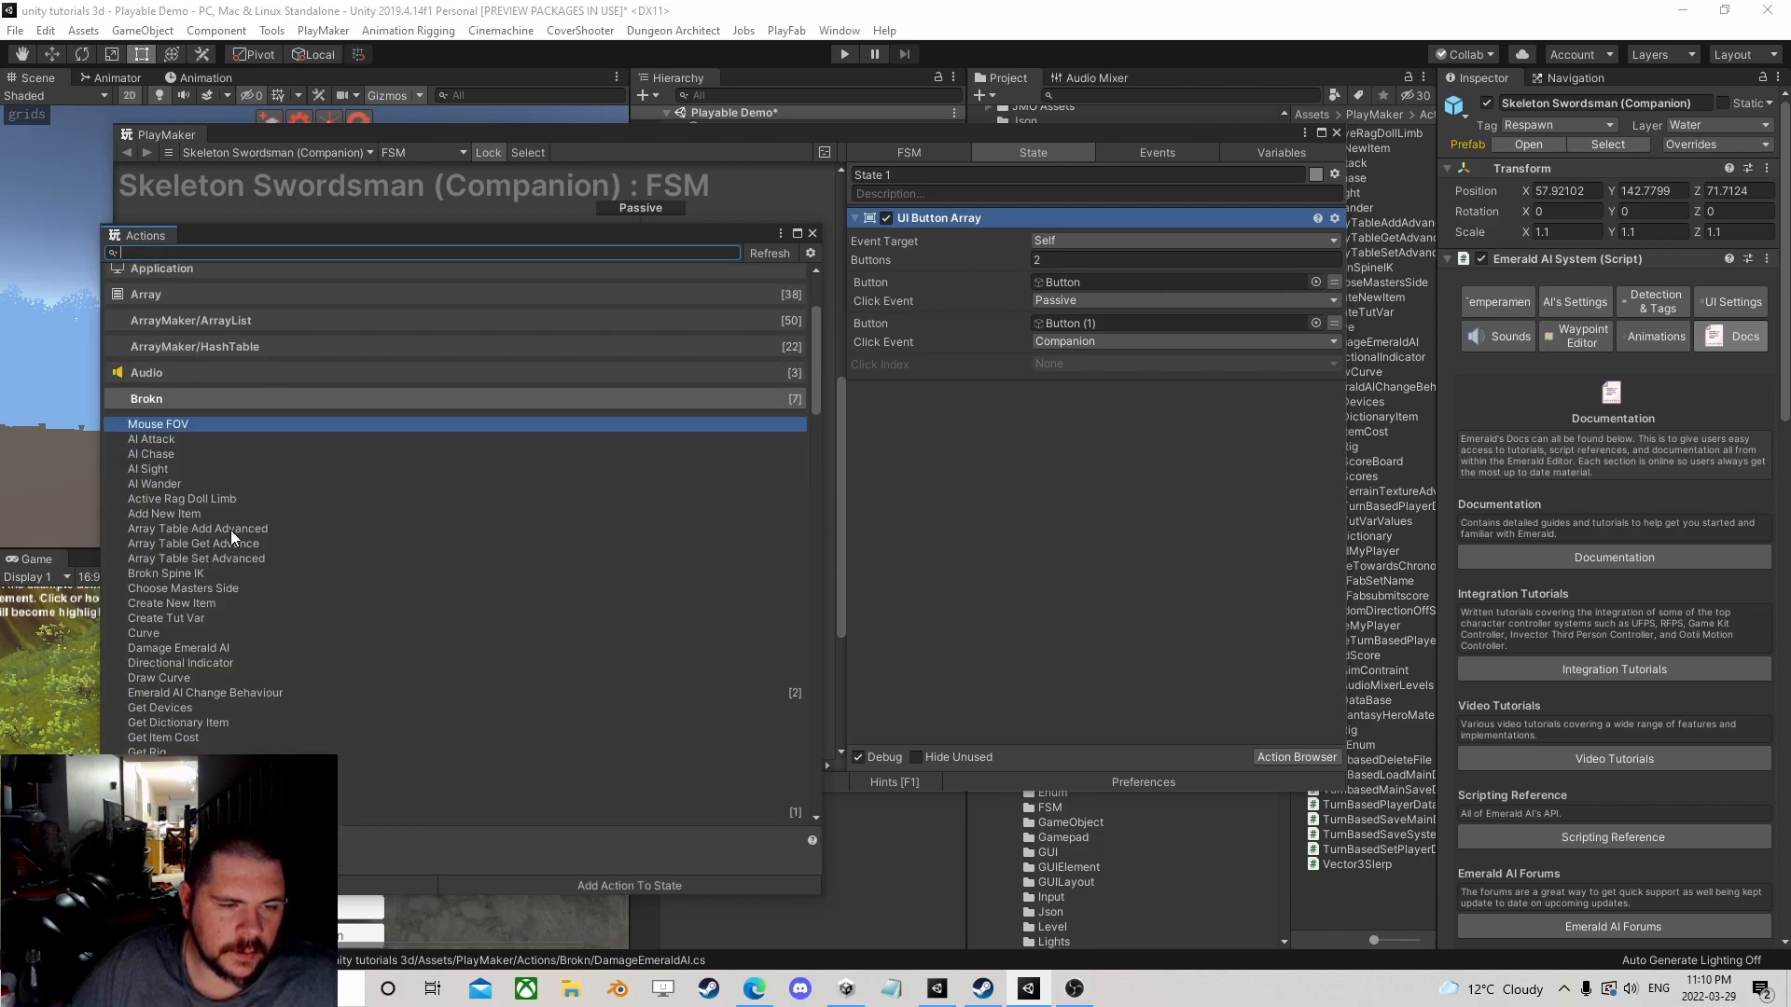
pyautogui.scroll(-2, 225, 529)
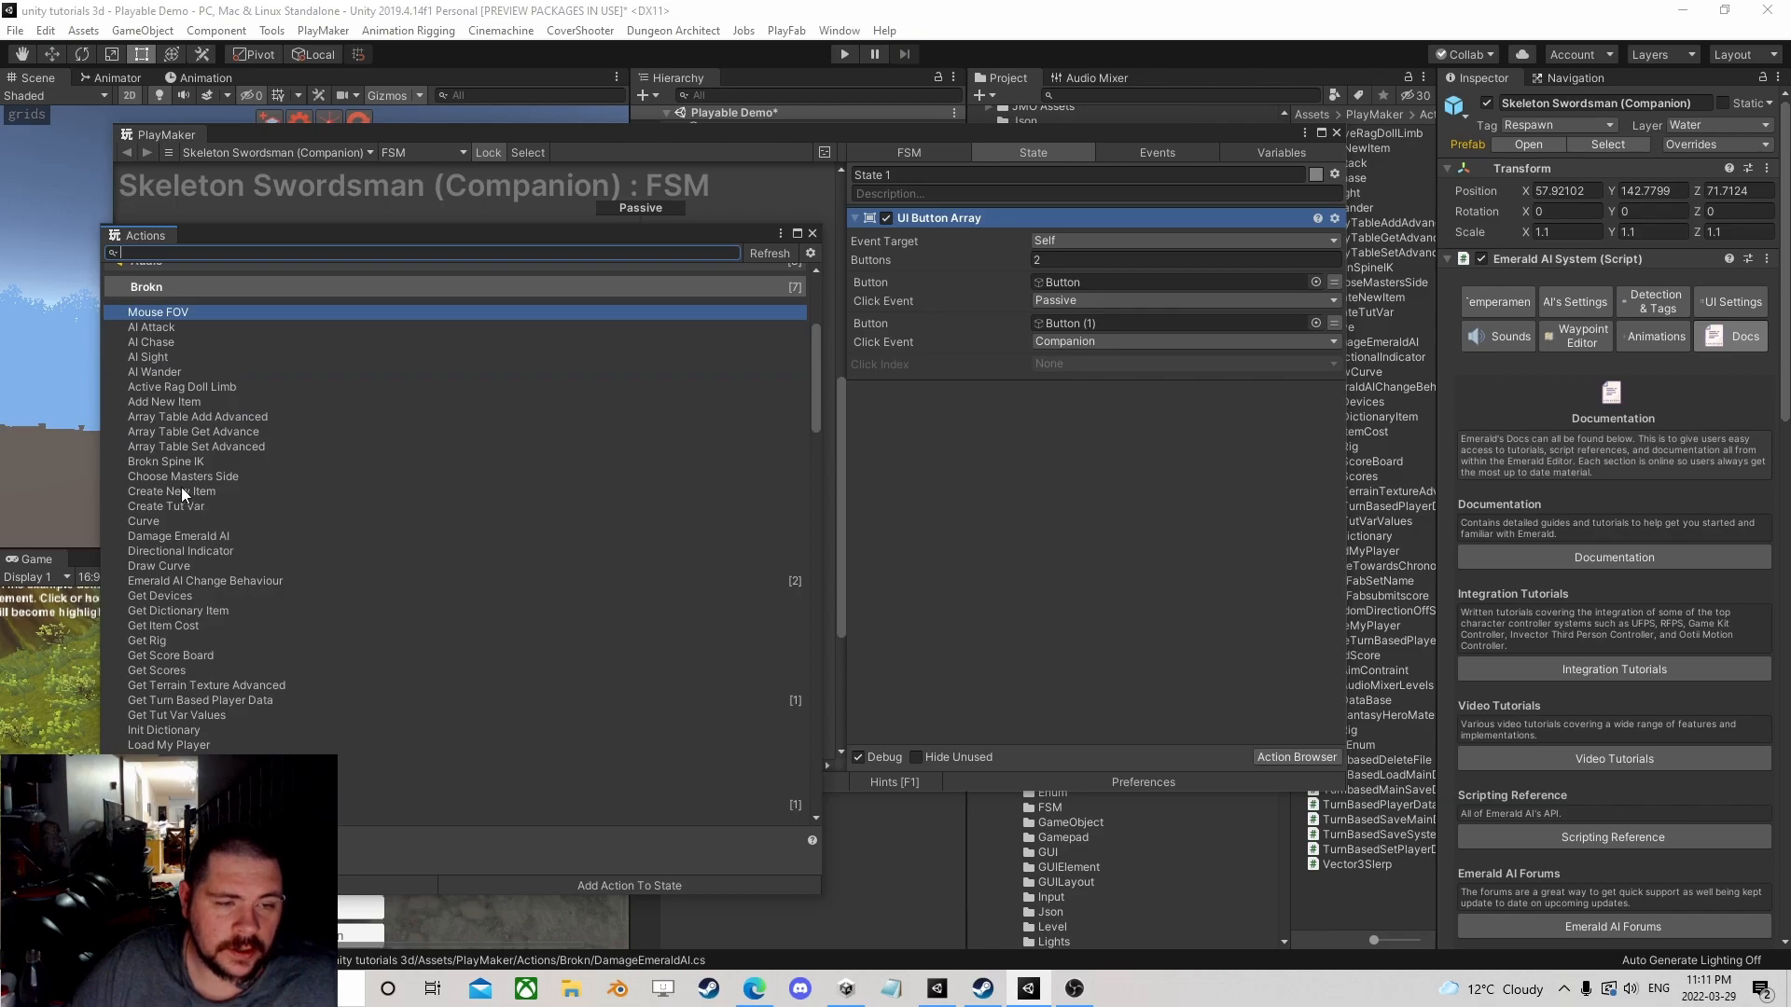
pyautogui.doubleClick(184, 537)
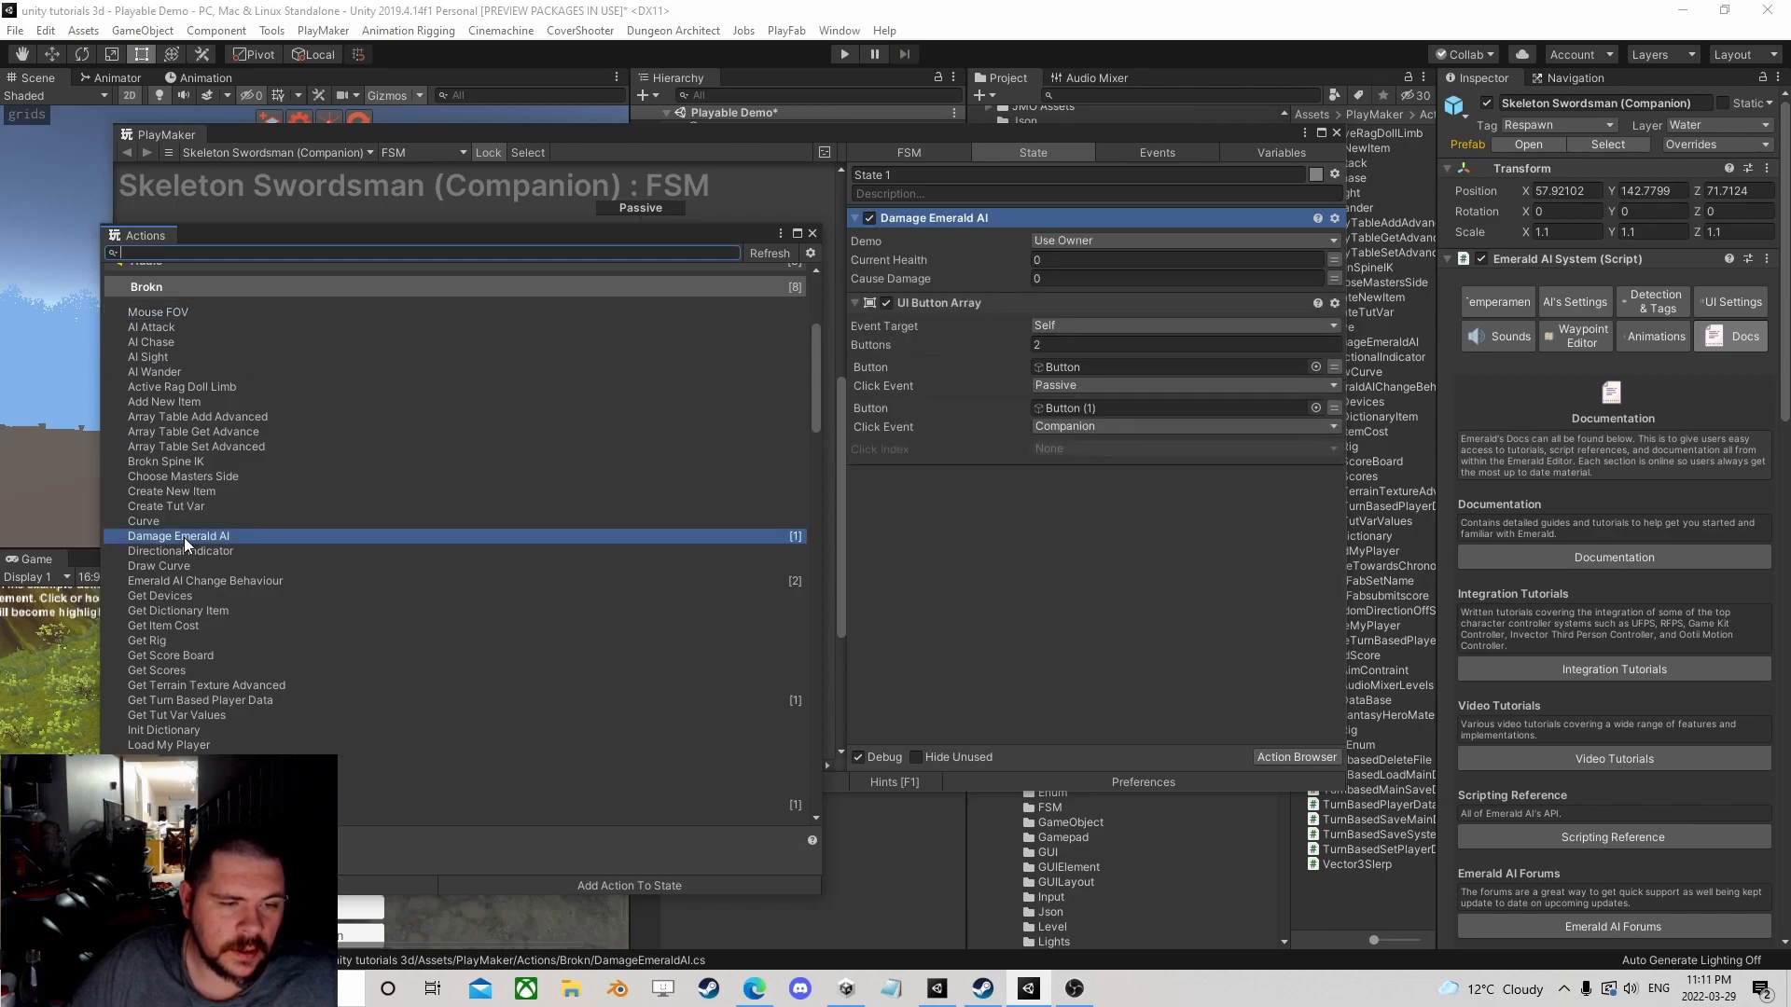
# Step: Store Current Health in a new variable Current, set Cause Damage to 100, and undock the FSM editor
pyautogui.click(814, 234)
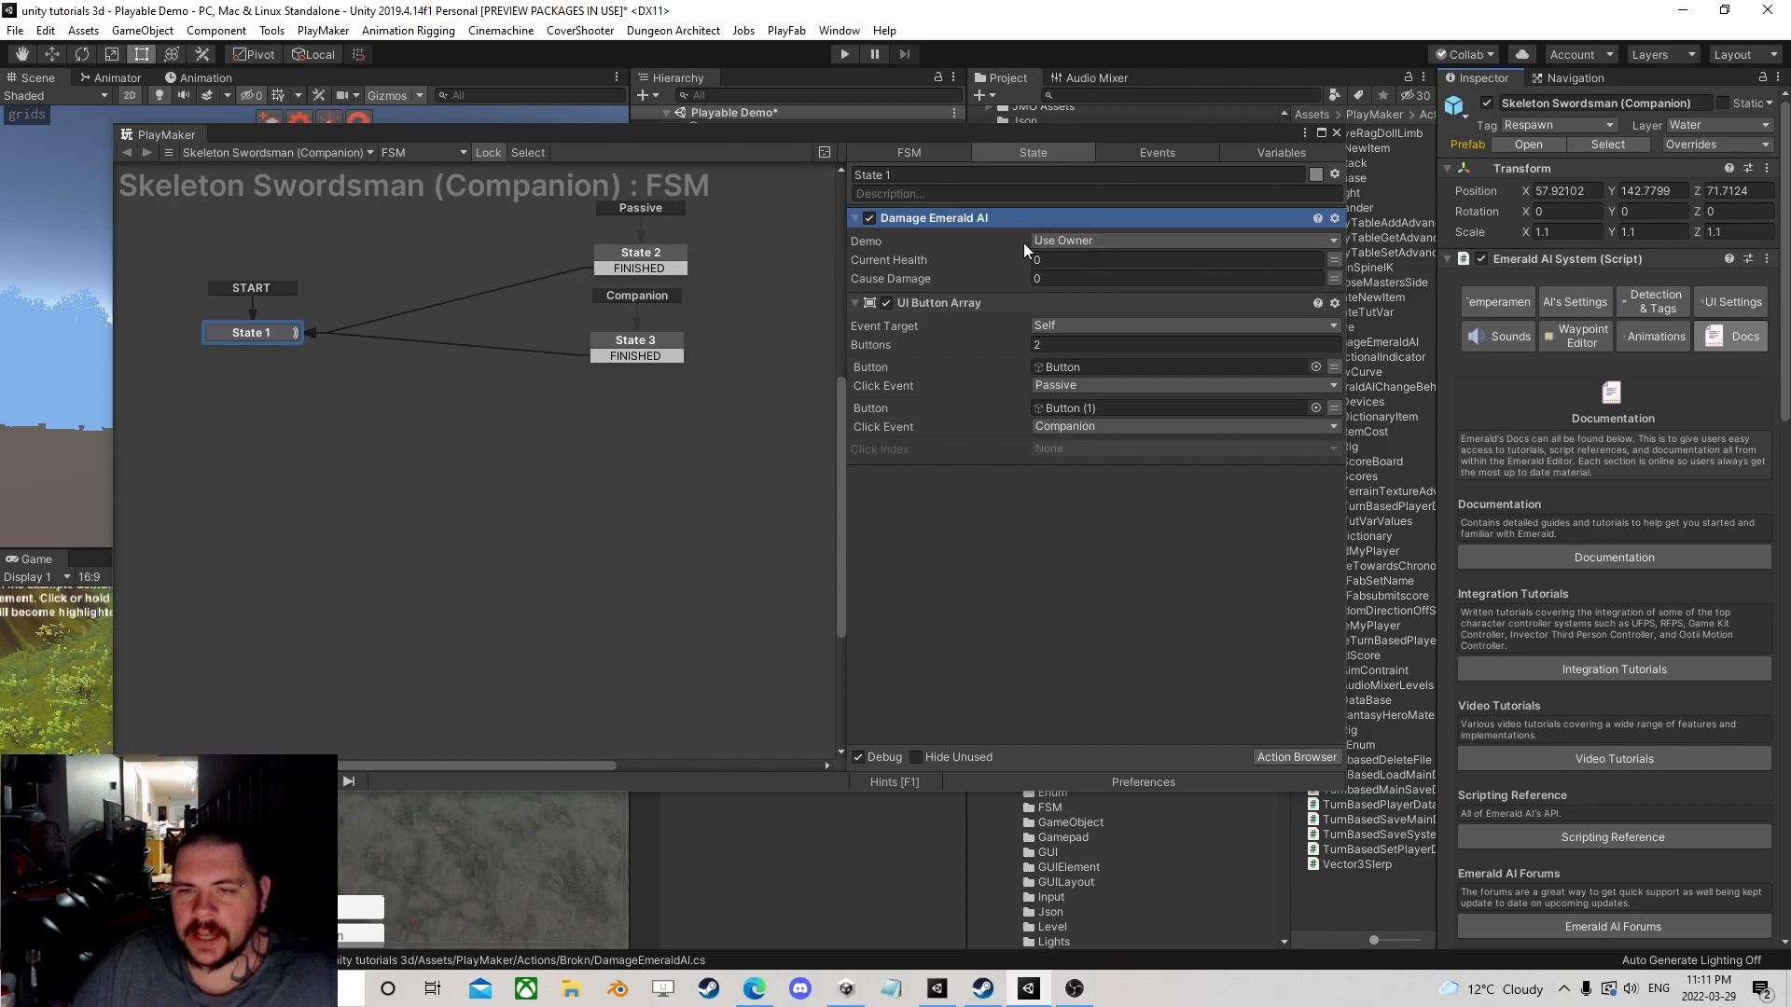
pyautogui.click(1332, 259)
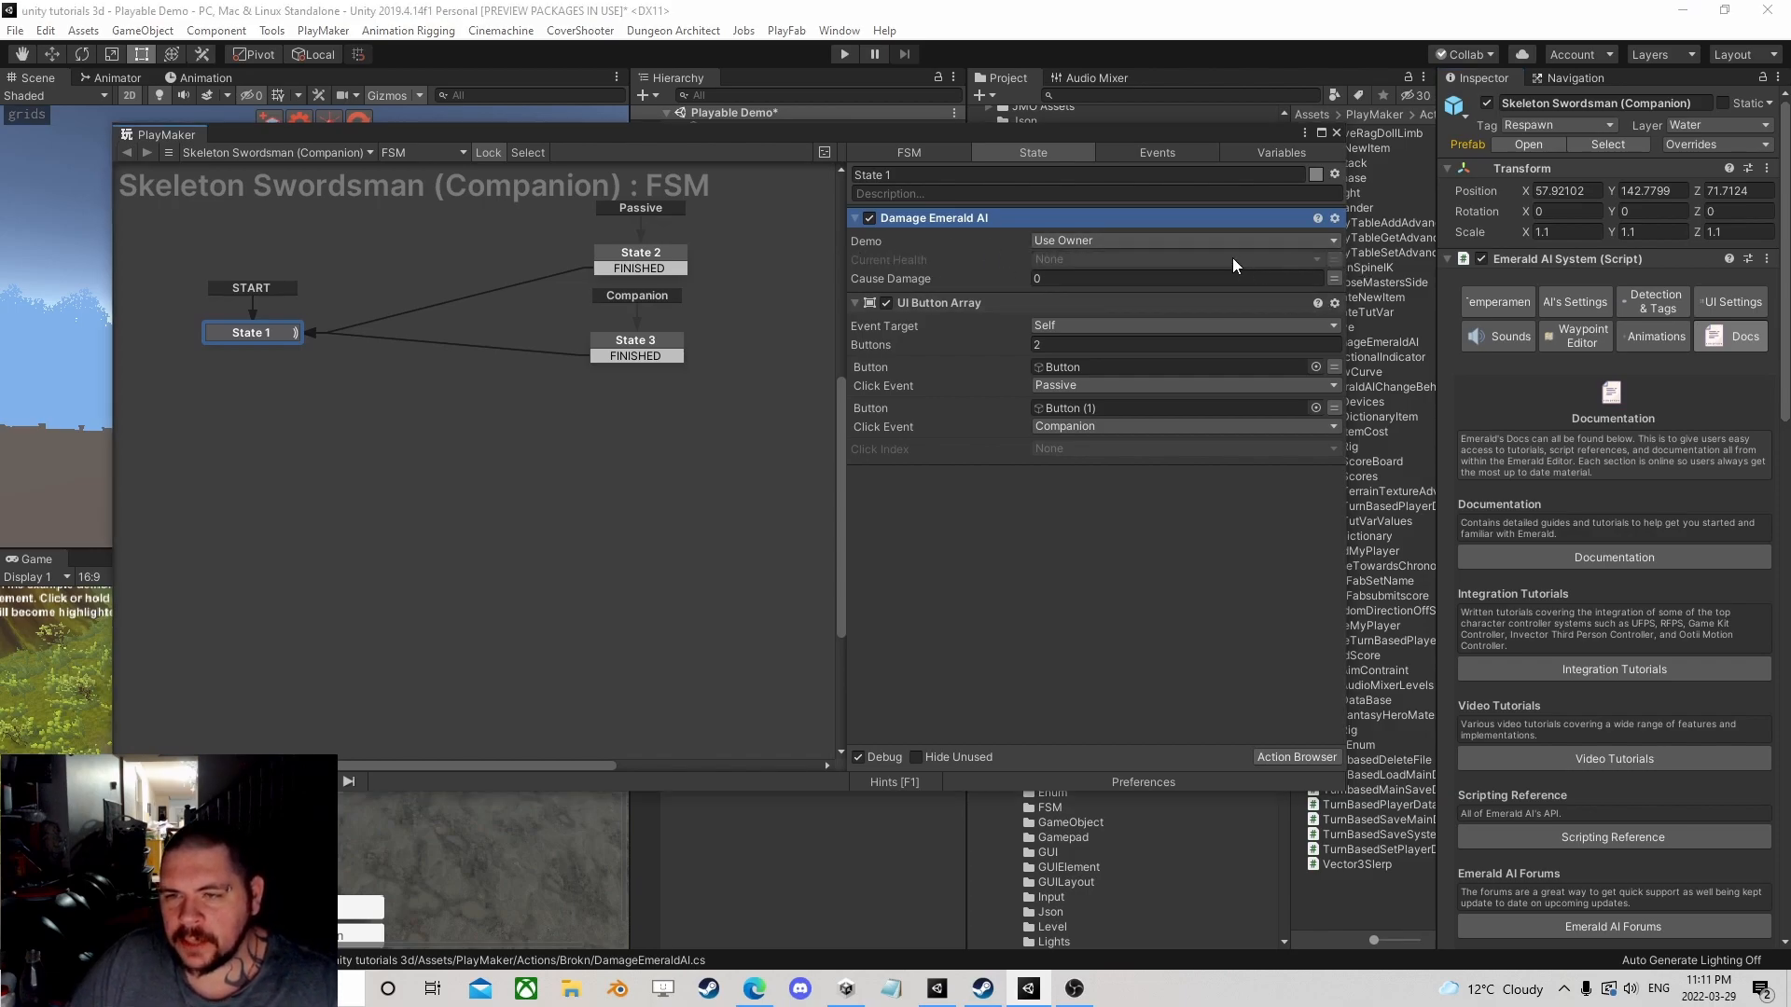
pyautogui.click(1183, 259)
pyautogui.click(1100, 349)
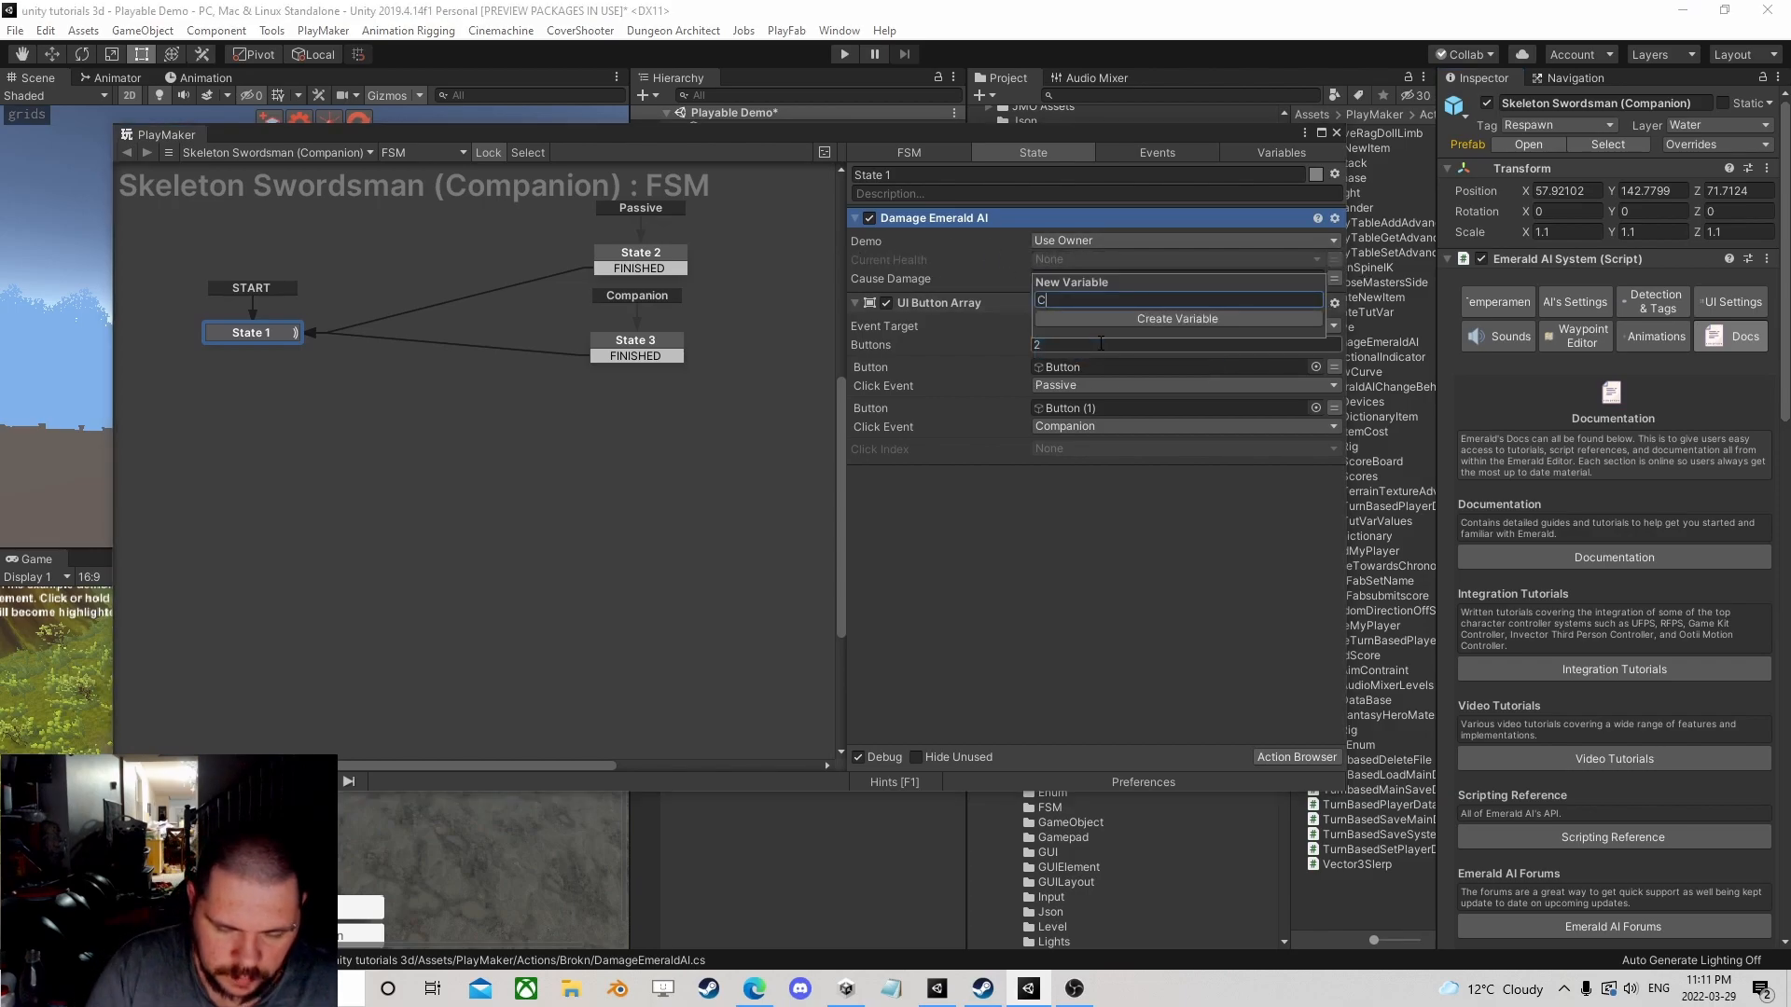
pyautogui.write('Current')
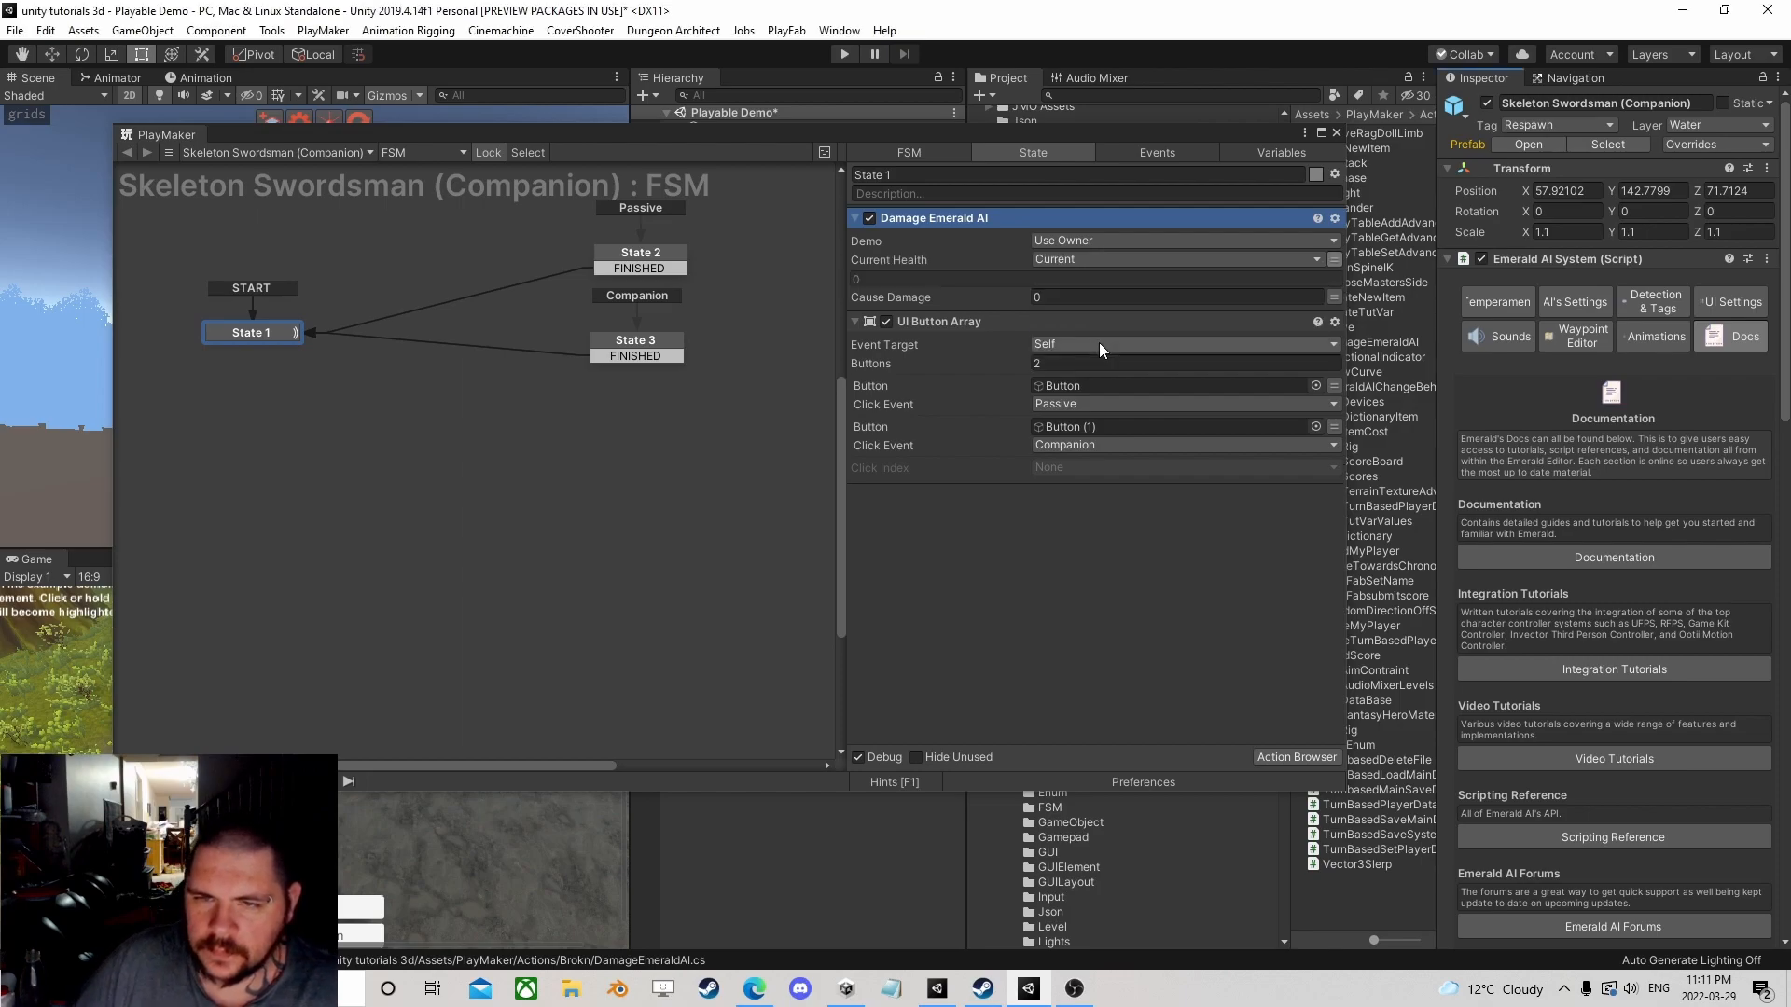
pyautogui.press('Return')
pyautogui.write('100')
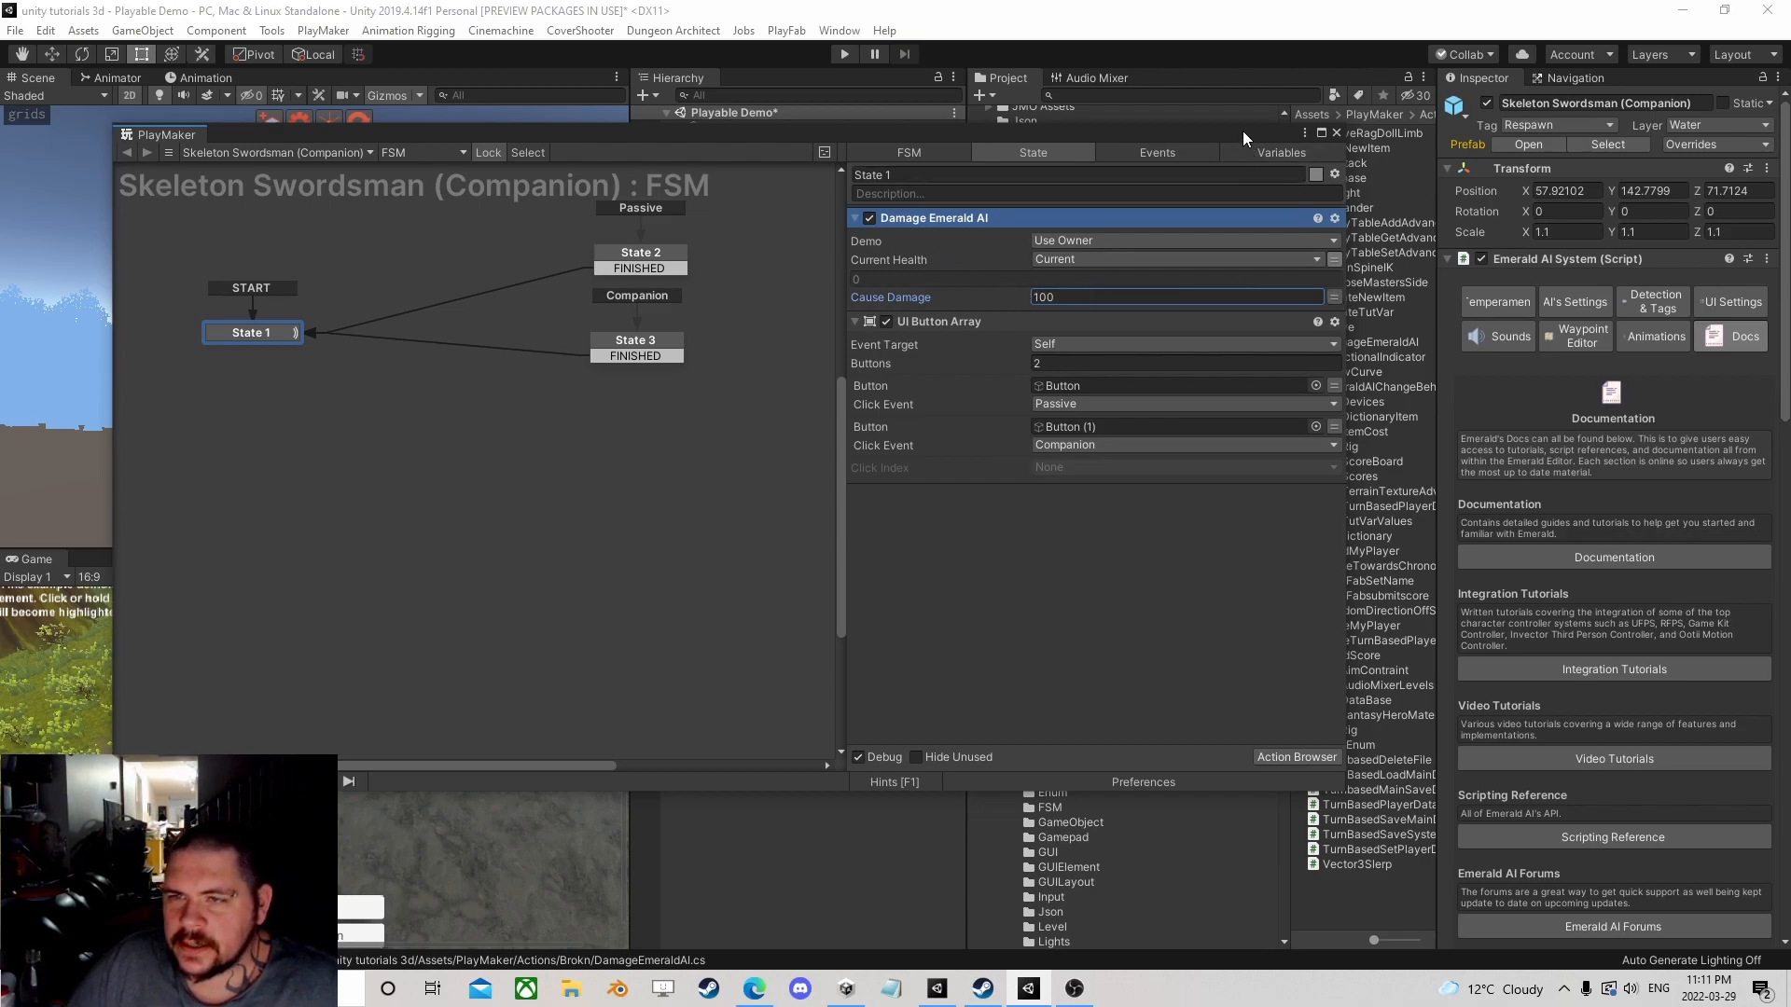
pyautogui.moveTo(1242, 130)
pyautogui.mouseDown()
pyautogui.moveTo(436, 233)
pyautogui.moveTo(320, 130)
pyautogui.mouseUp()
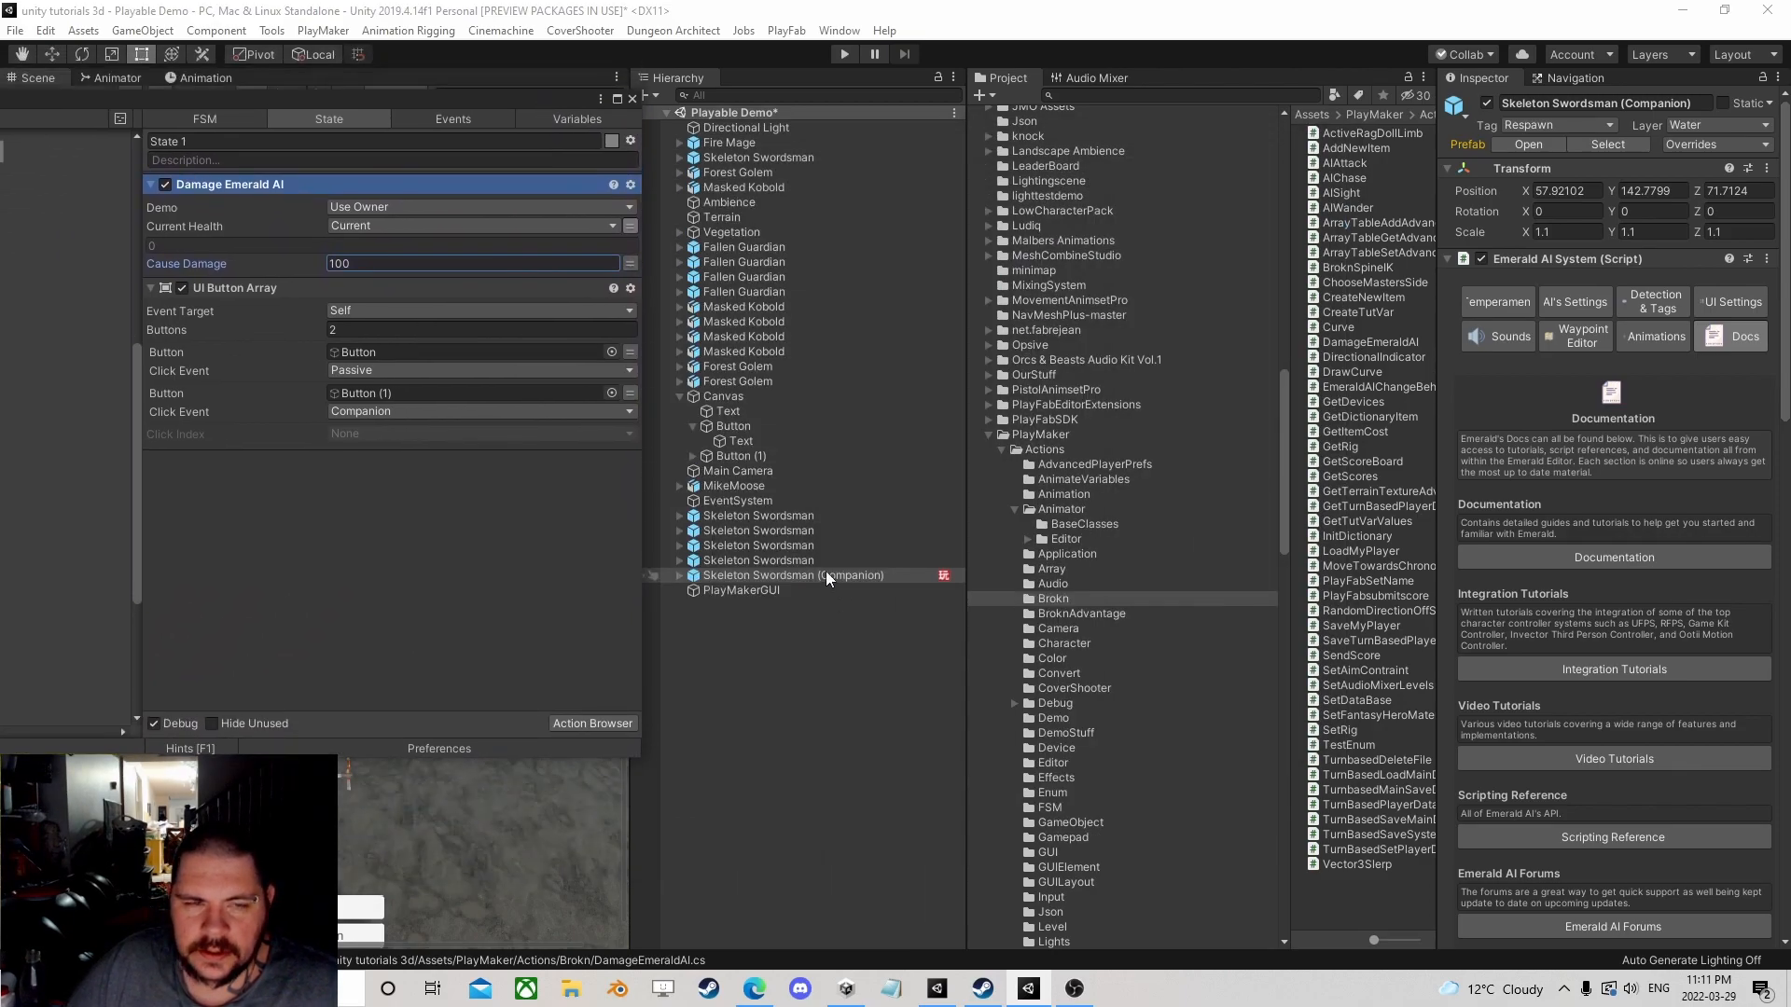
# Step: Start playing the scene and arrange the floating FSM editor beside the Game view
pyautogui.moveTo(320, 130); pyautogui.dragTo(527, 308)
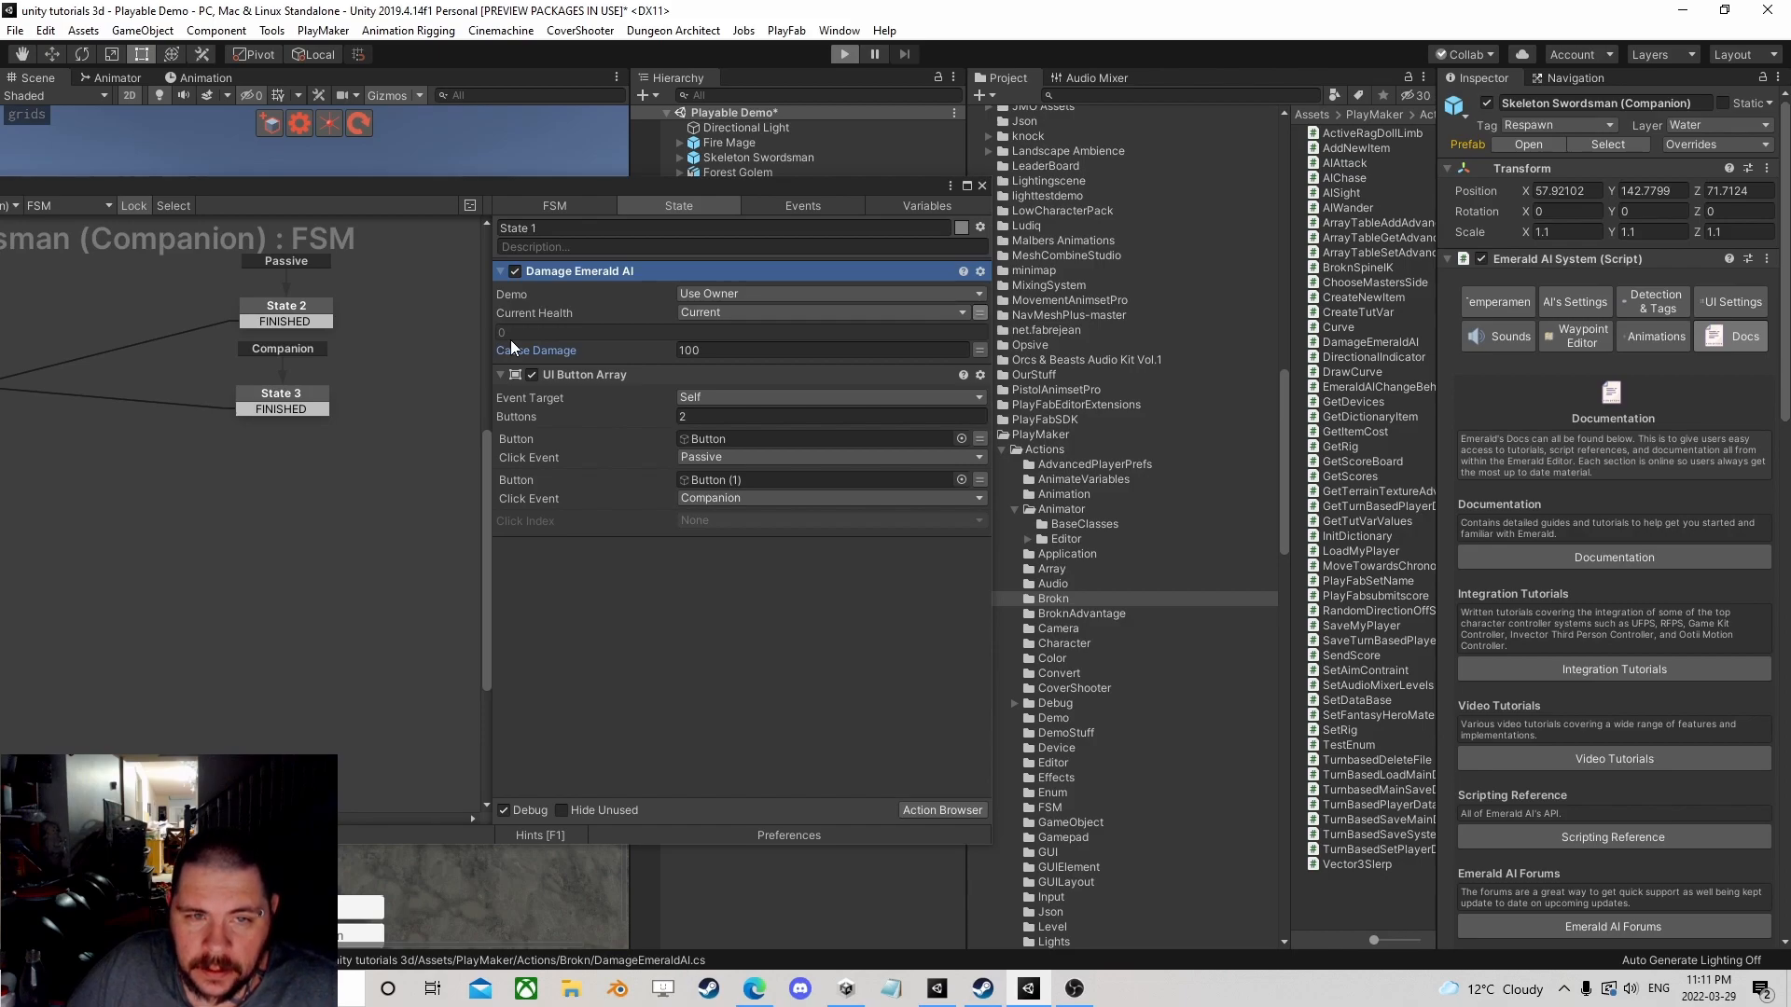
pyautogui.hotkey('ctrl', 'p')
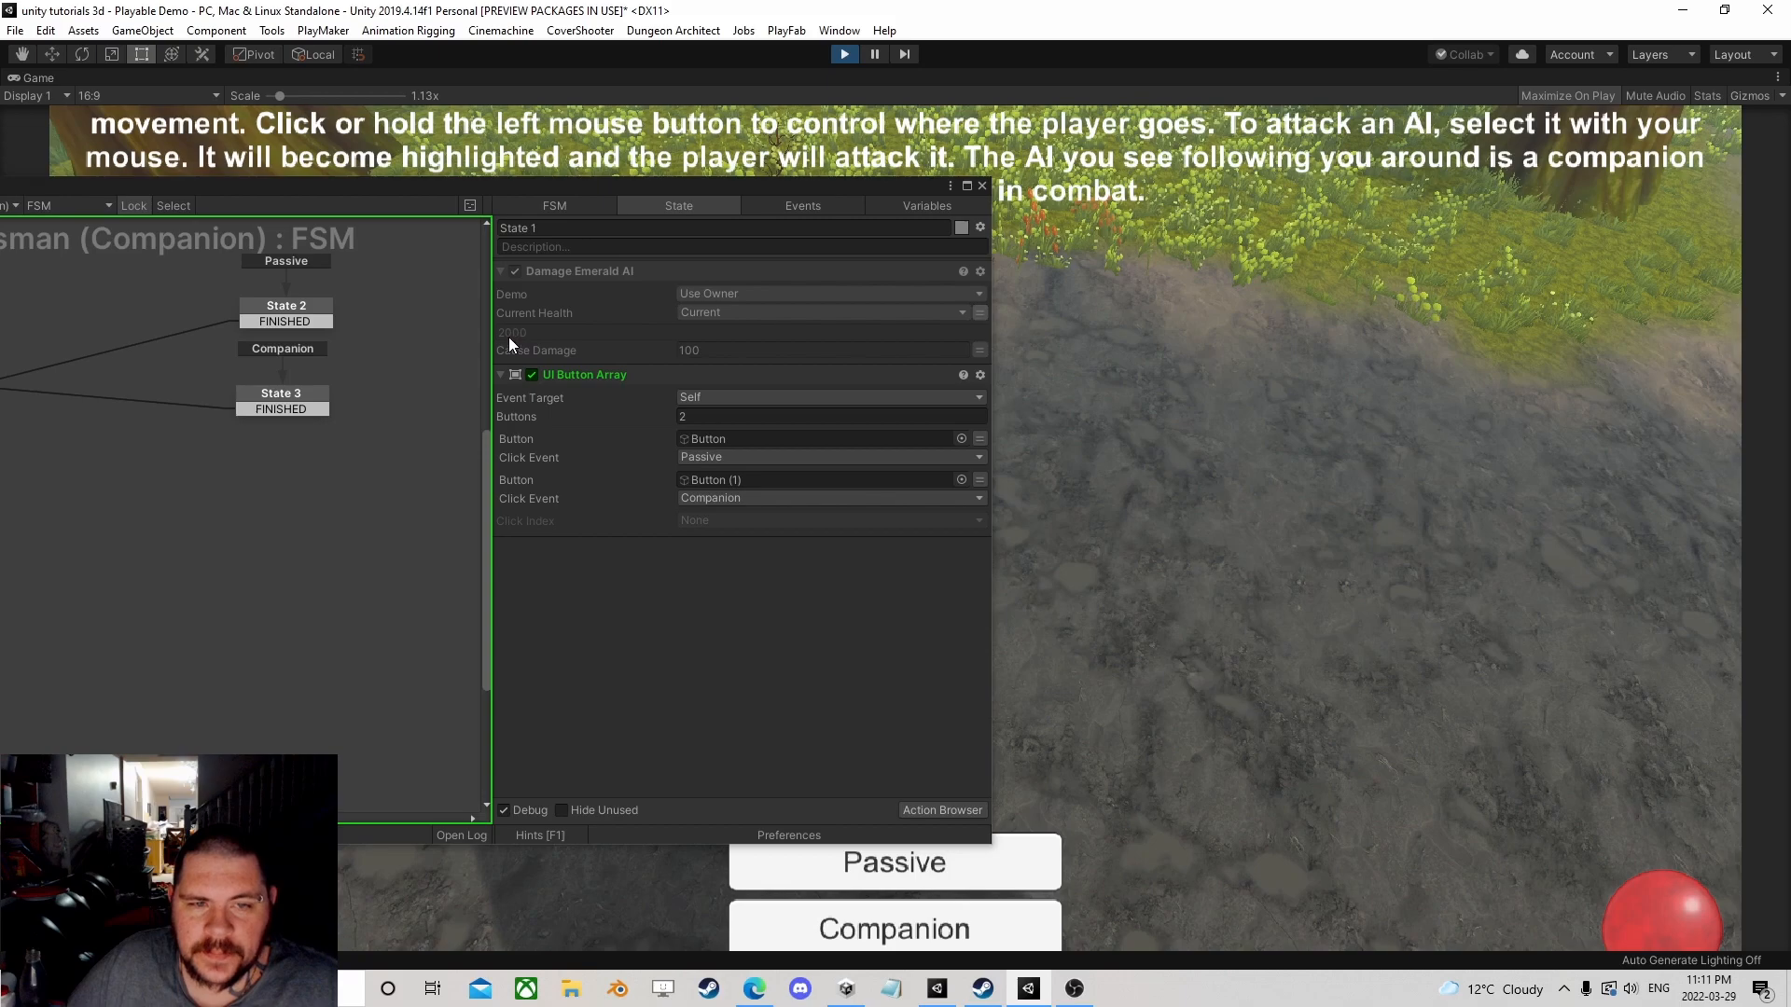
pyautogui.moveTo(636, 190); pyautogui.dragTo(354, 168)
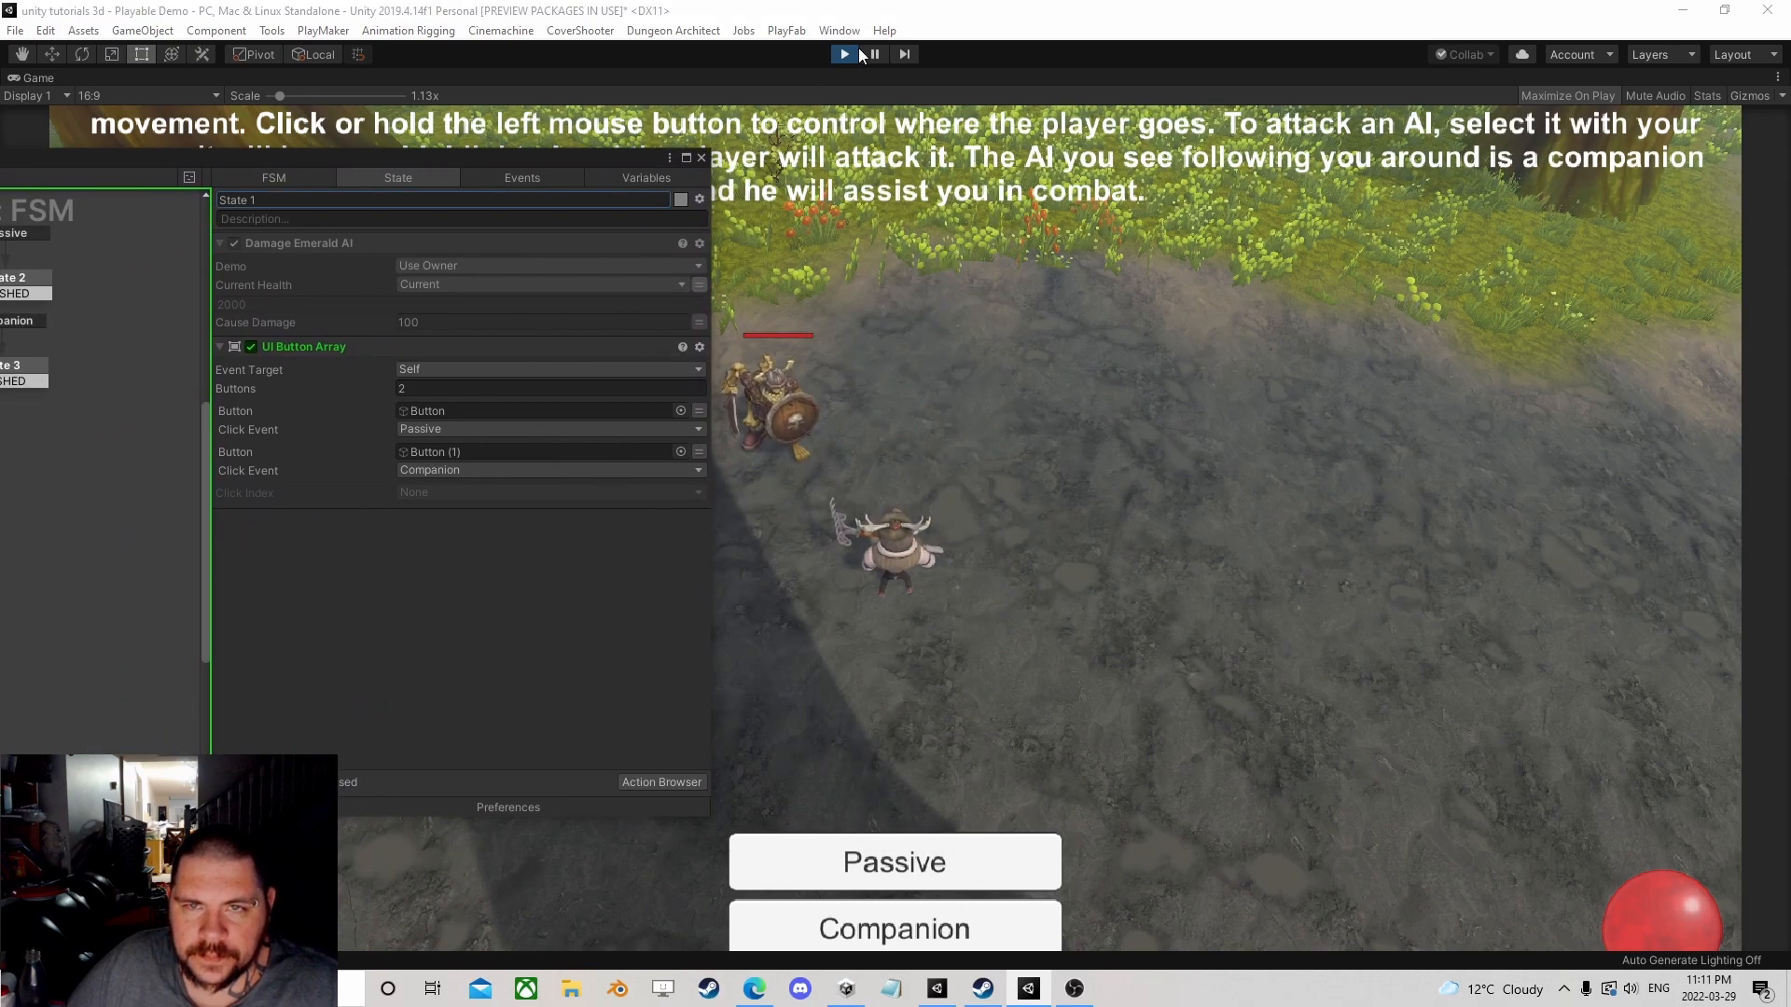
pyautogui.click(874, 53)
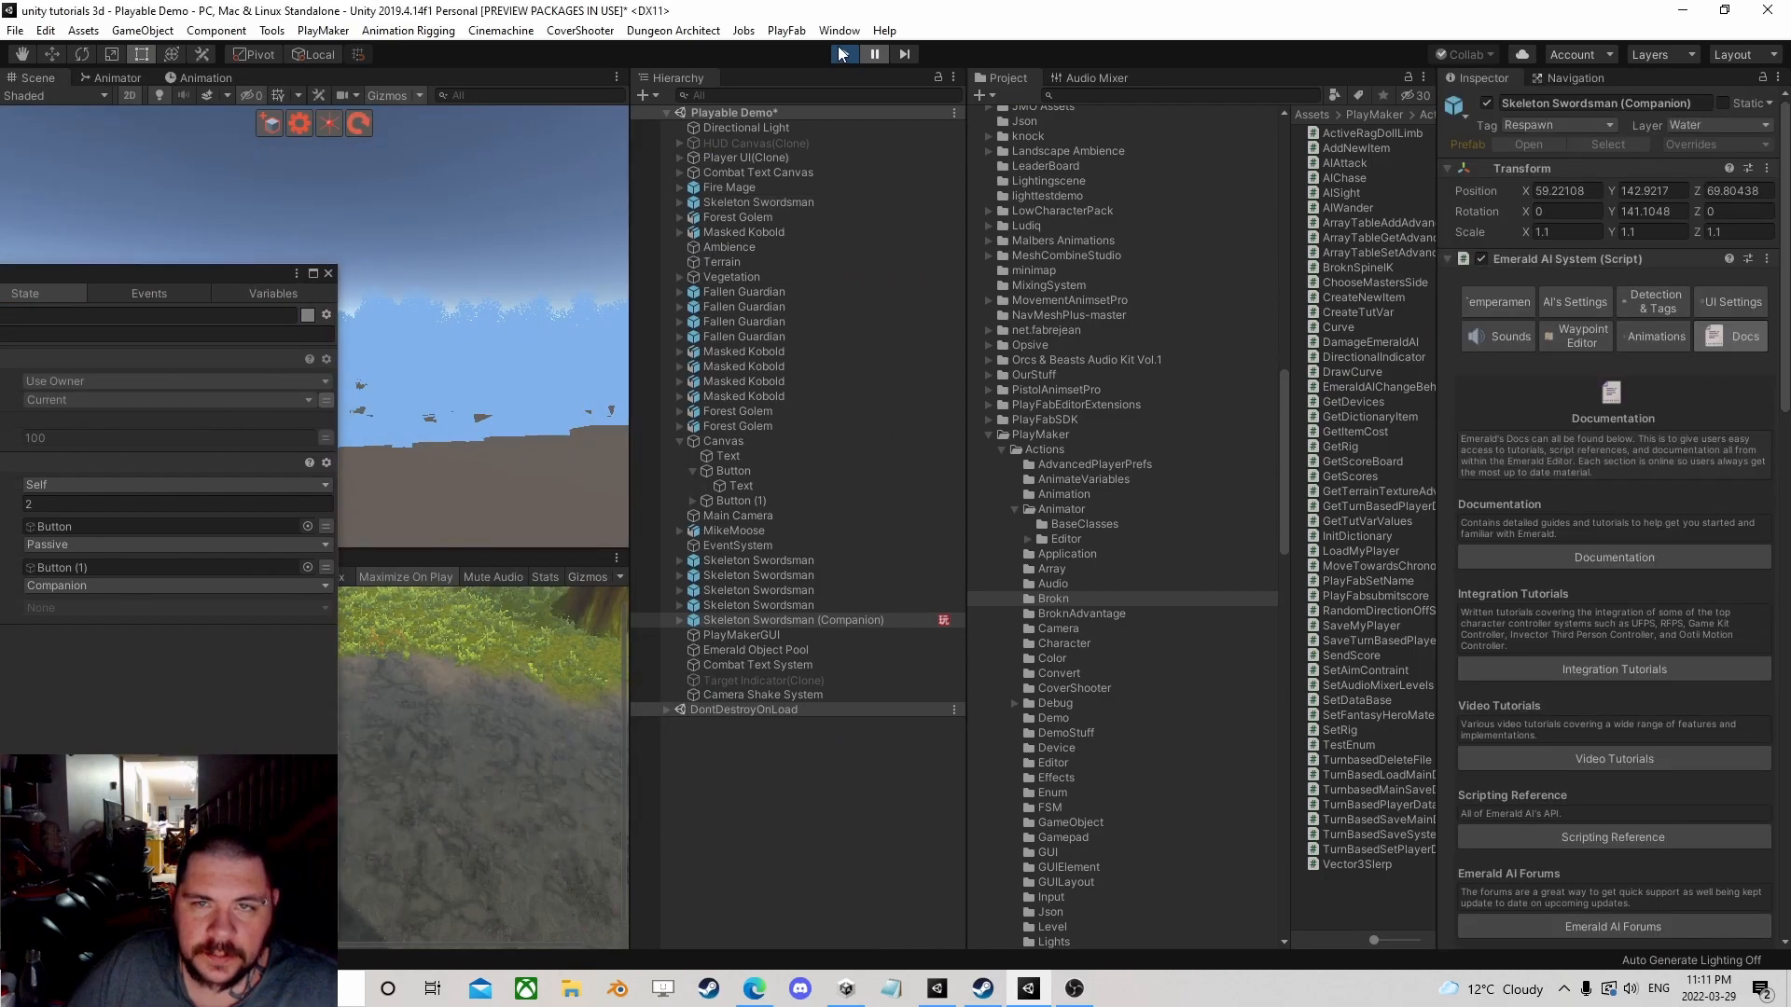
pyautogui.click(875, 53)
pyautogui.moveTo(221, 274); pyautogui.dragTo(600, 193)
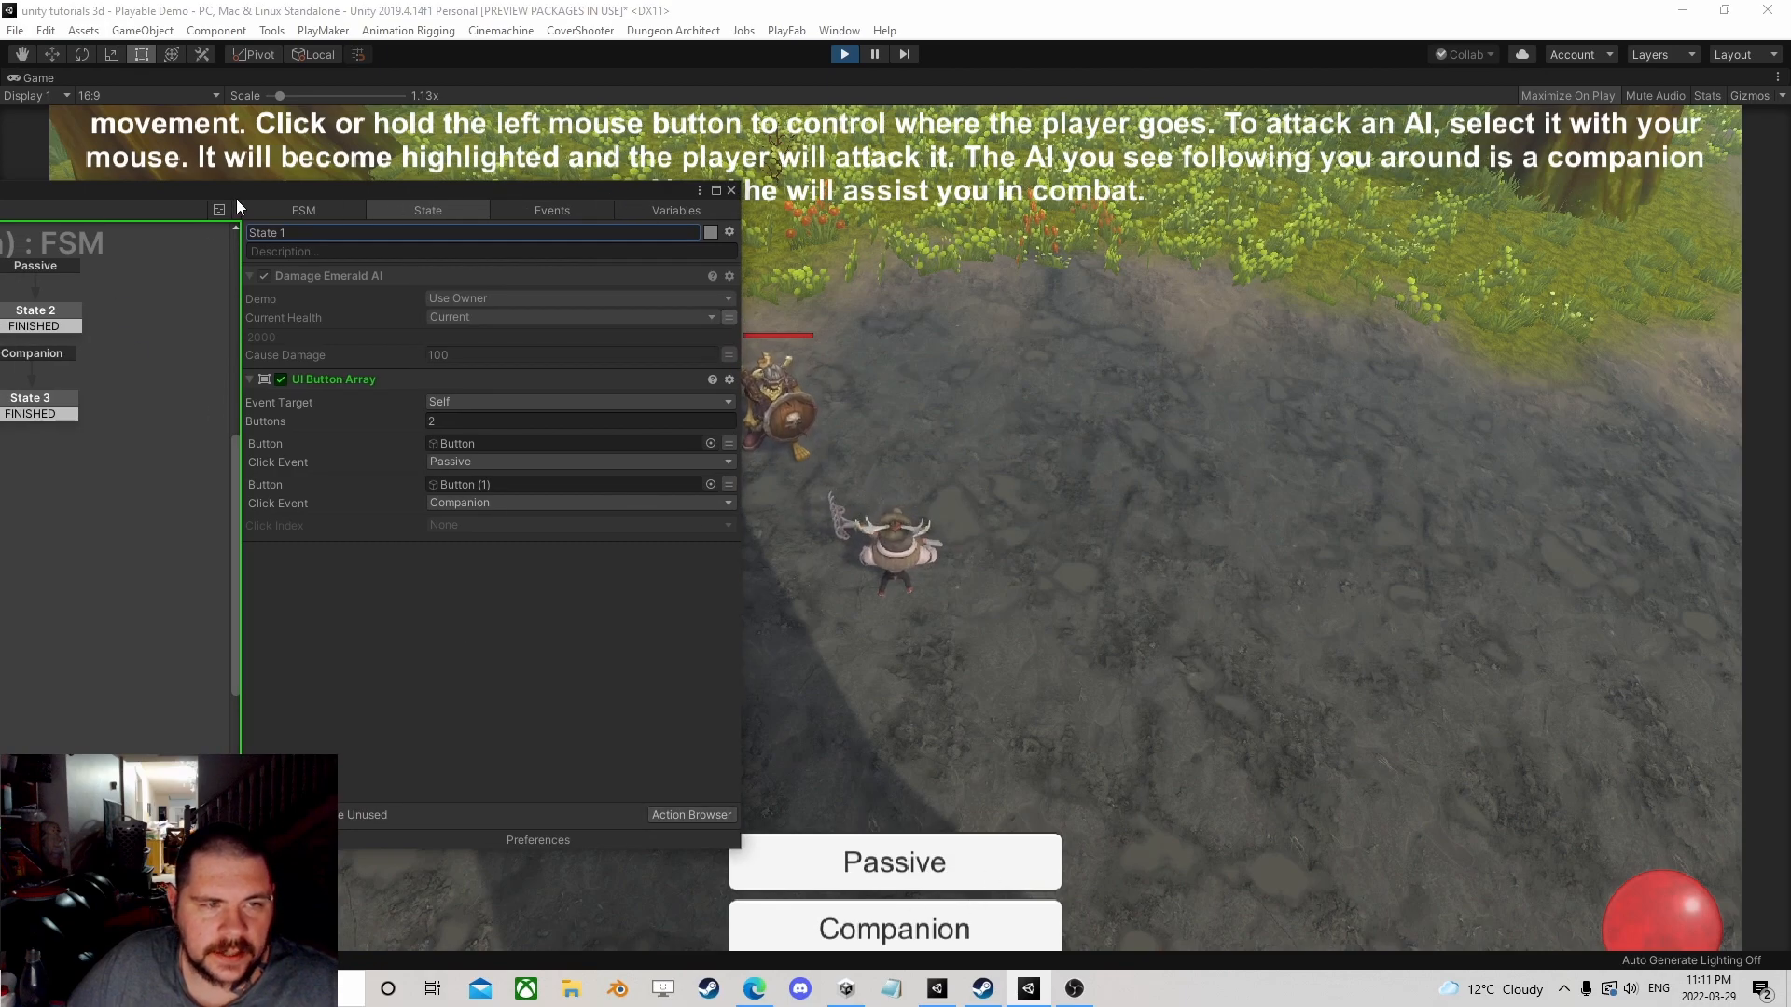
pyautogui.moveTo(237, 192); pyautogui.dragTo(719, 194)
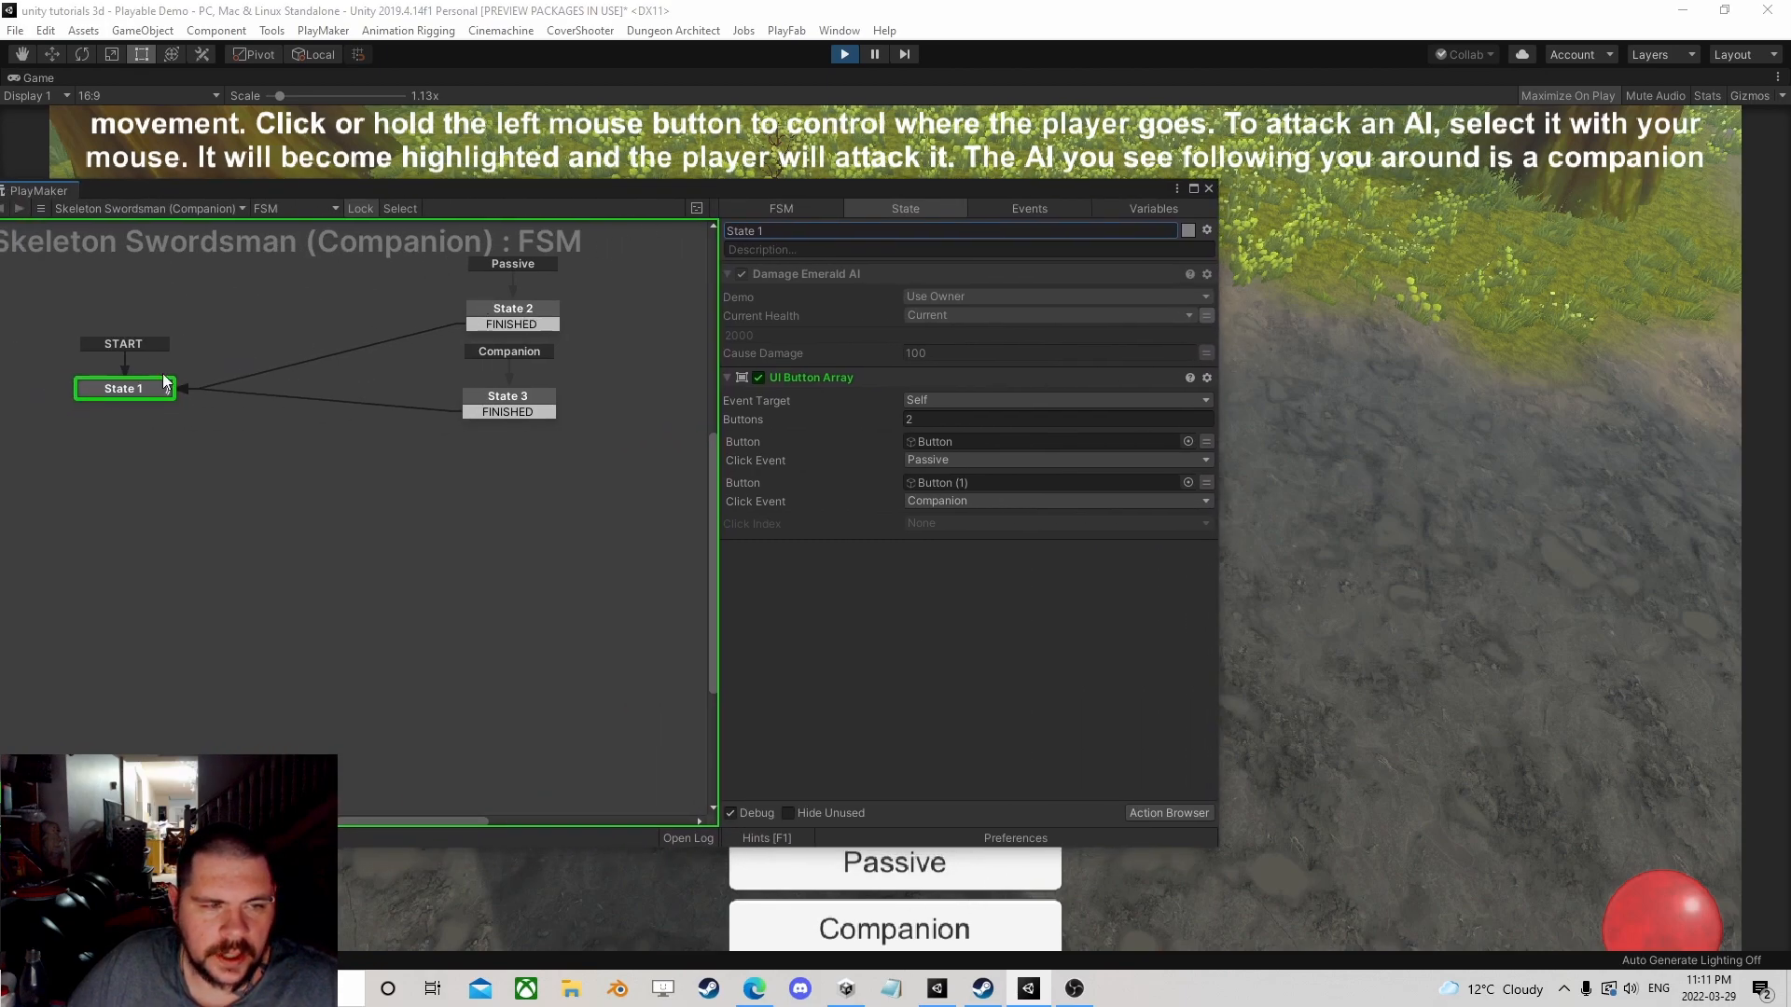
pyautogui.moveTo(968, 194); pyautogui.dragTo(472, 168)
# Step: Use the in-game Passive and Companion options to deal 100-point damage while walking the player around
pyautogui.click(955, 866)
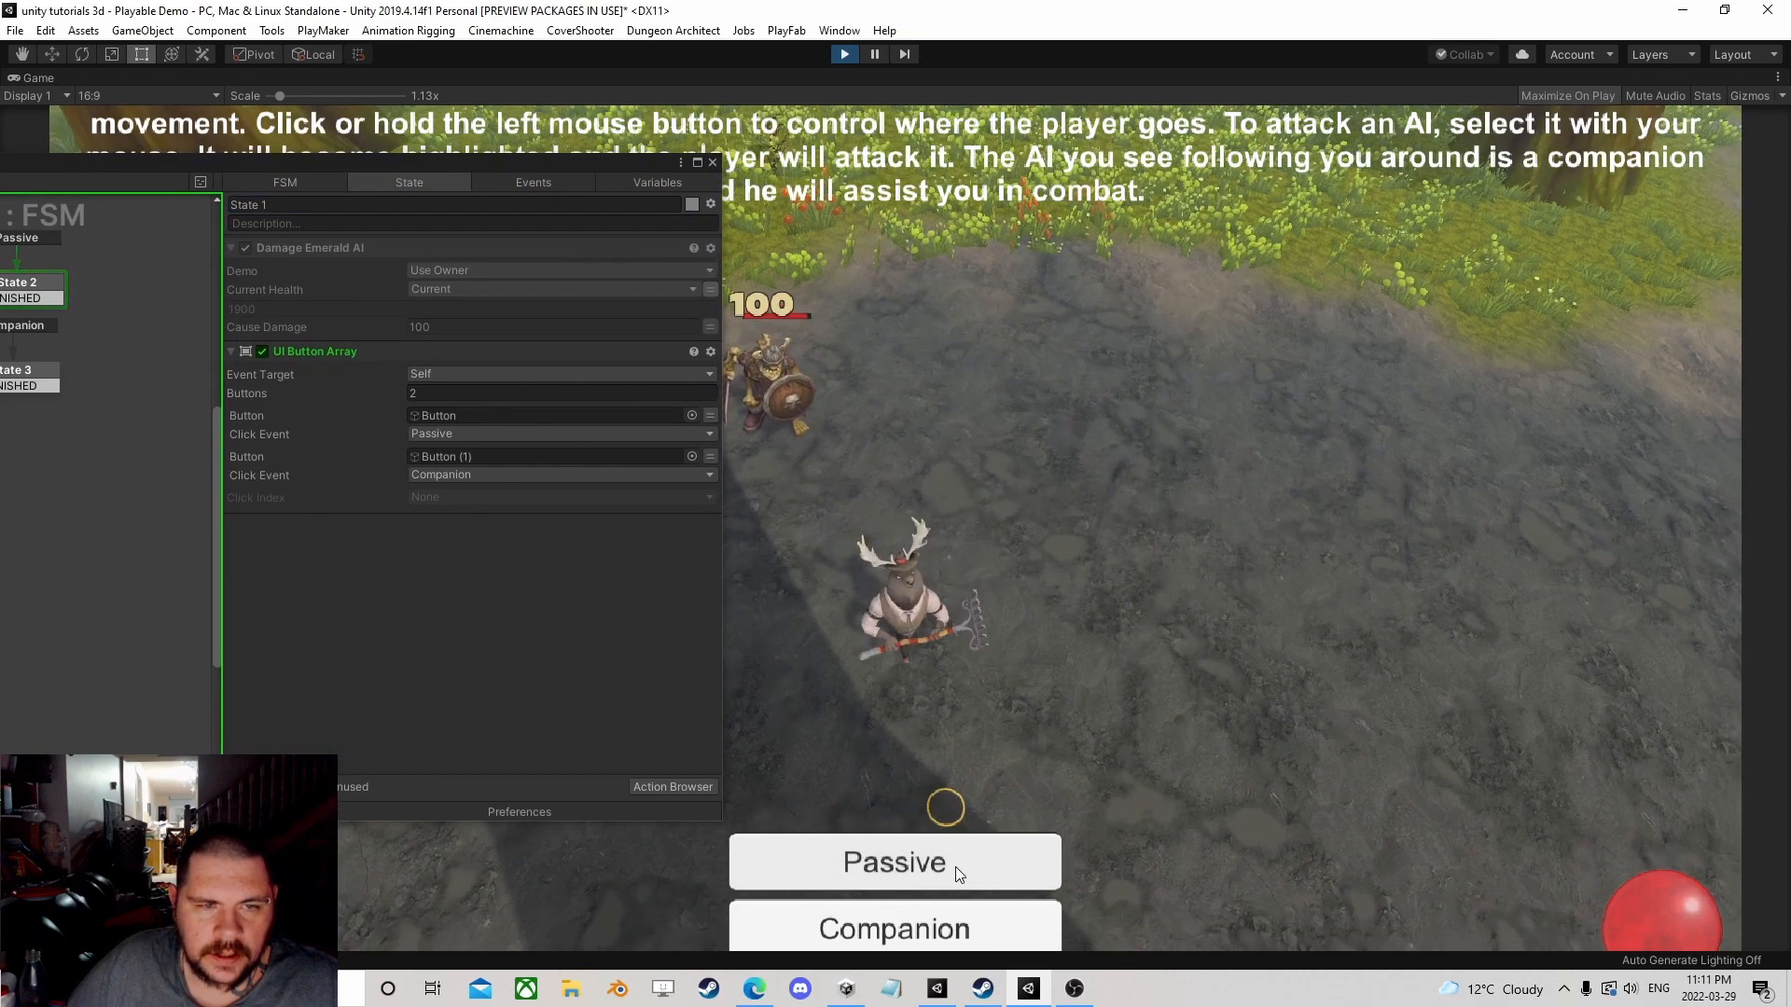
pyautogui.click(1143, 466)
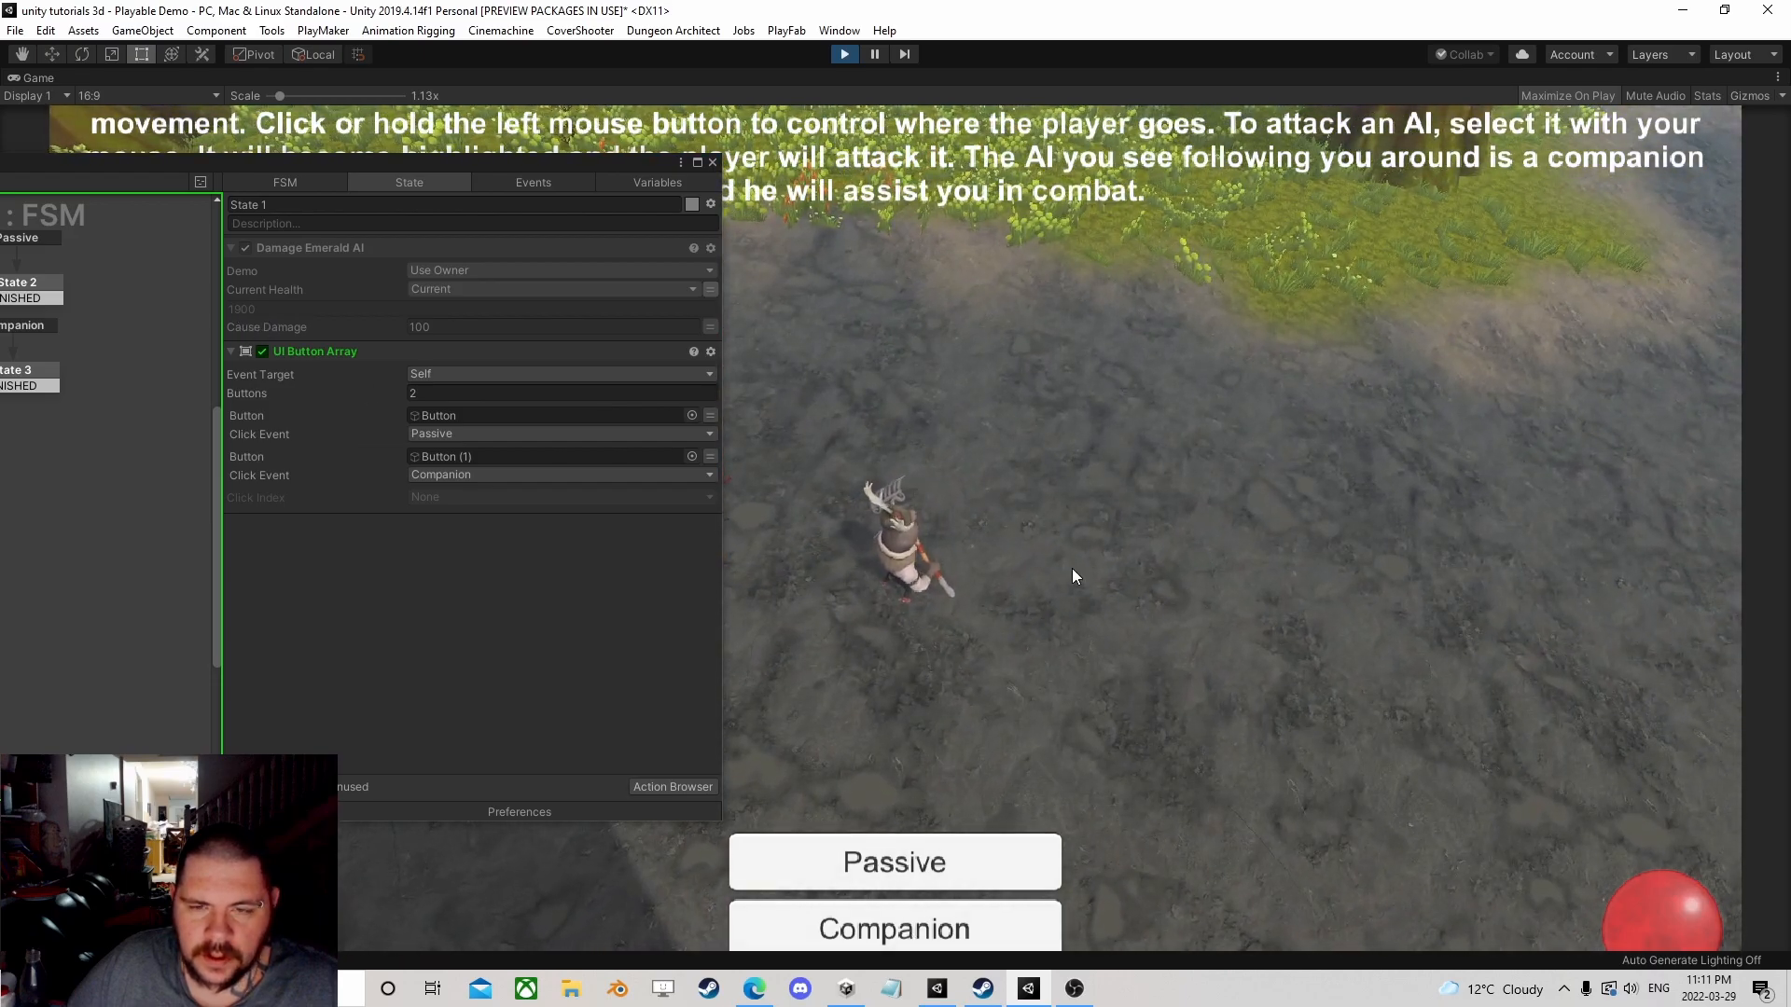
pyautogui.moveTo(624, 177); pyautogui.dragTo(419, 163)
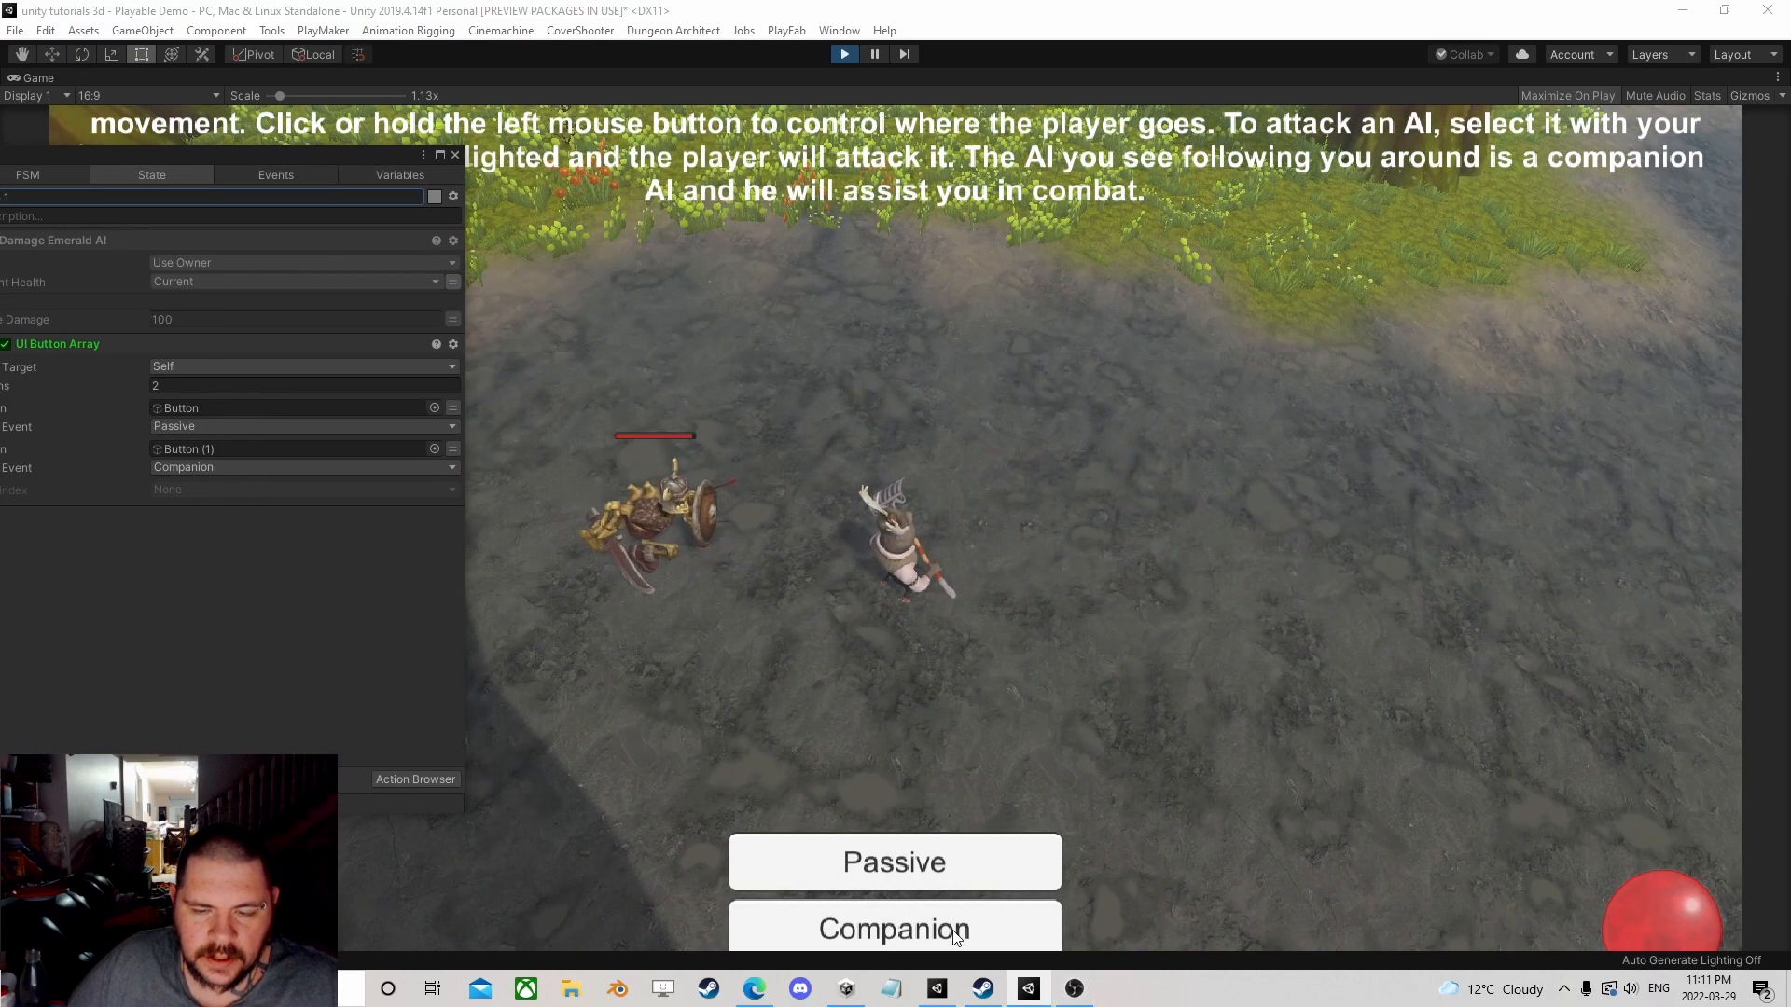
pyautogui.click(893, 861)
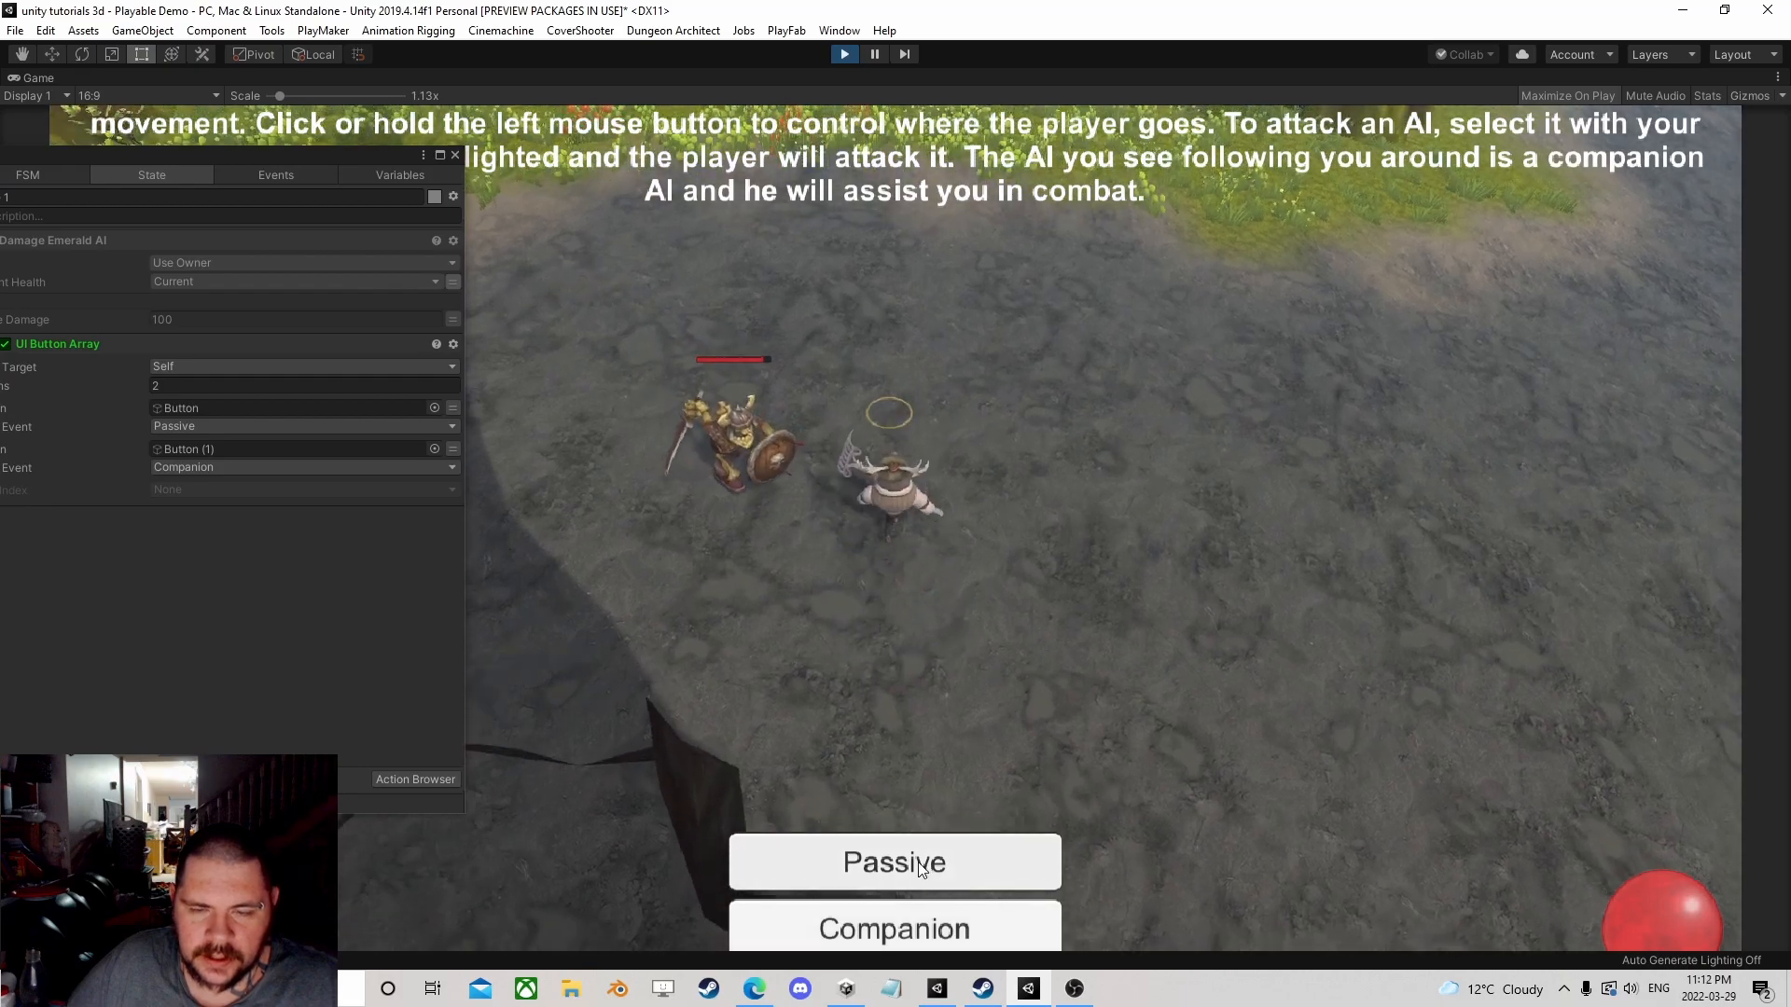
pyautogui.click(927, 864)
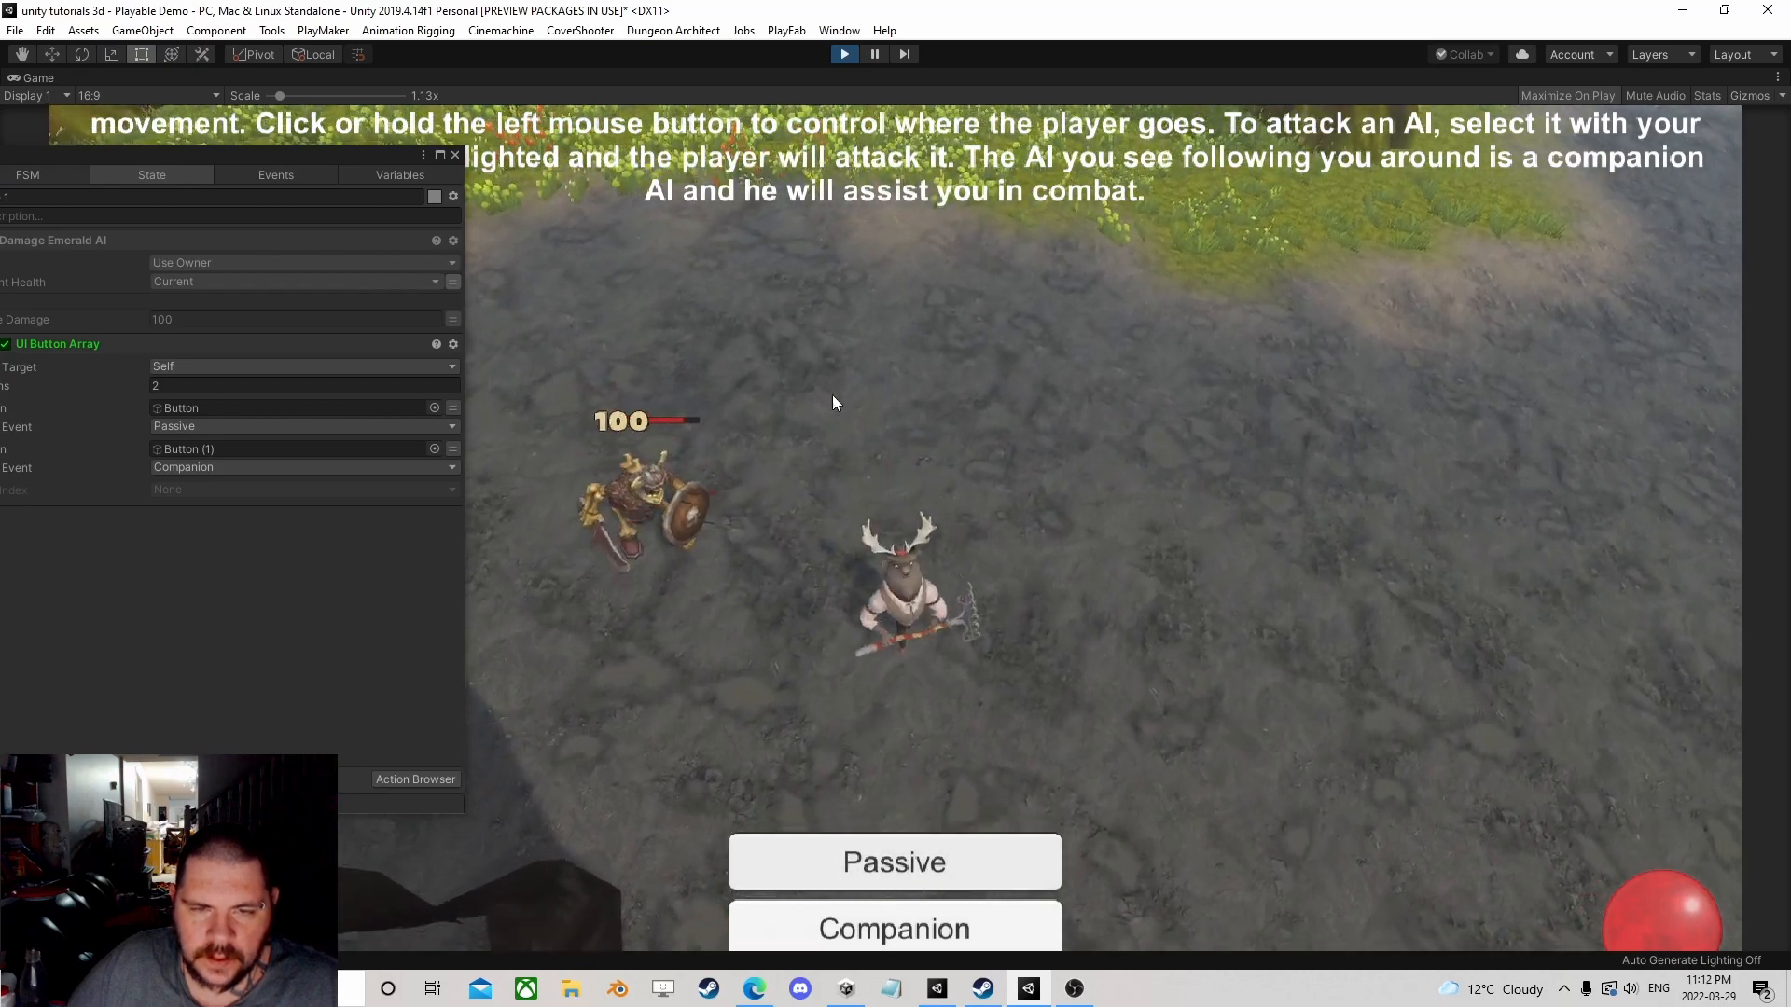
pyautogui.click(900, 445)
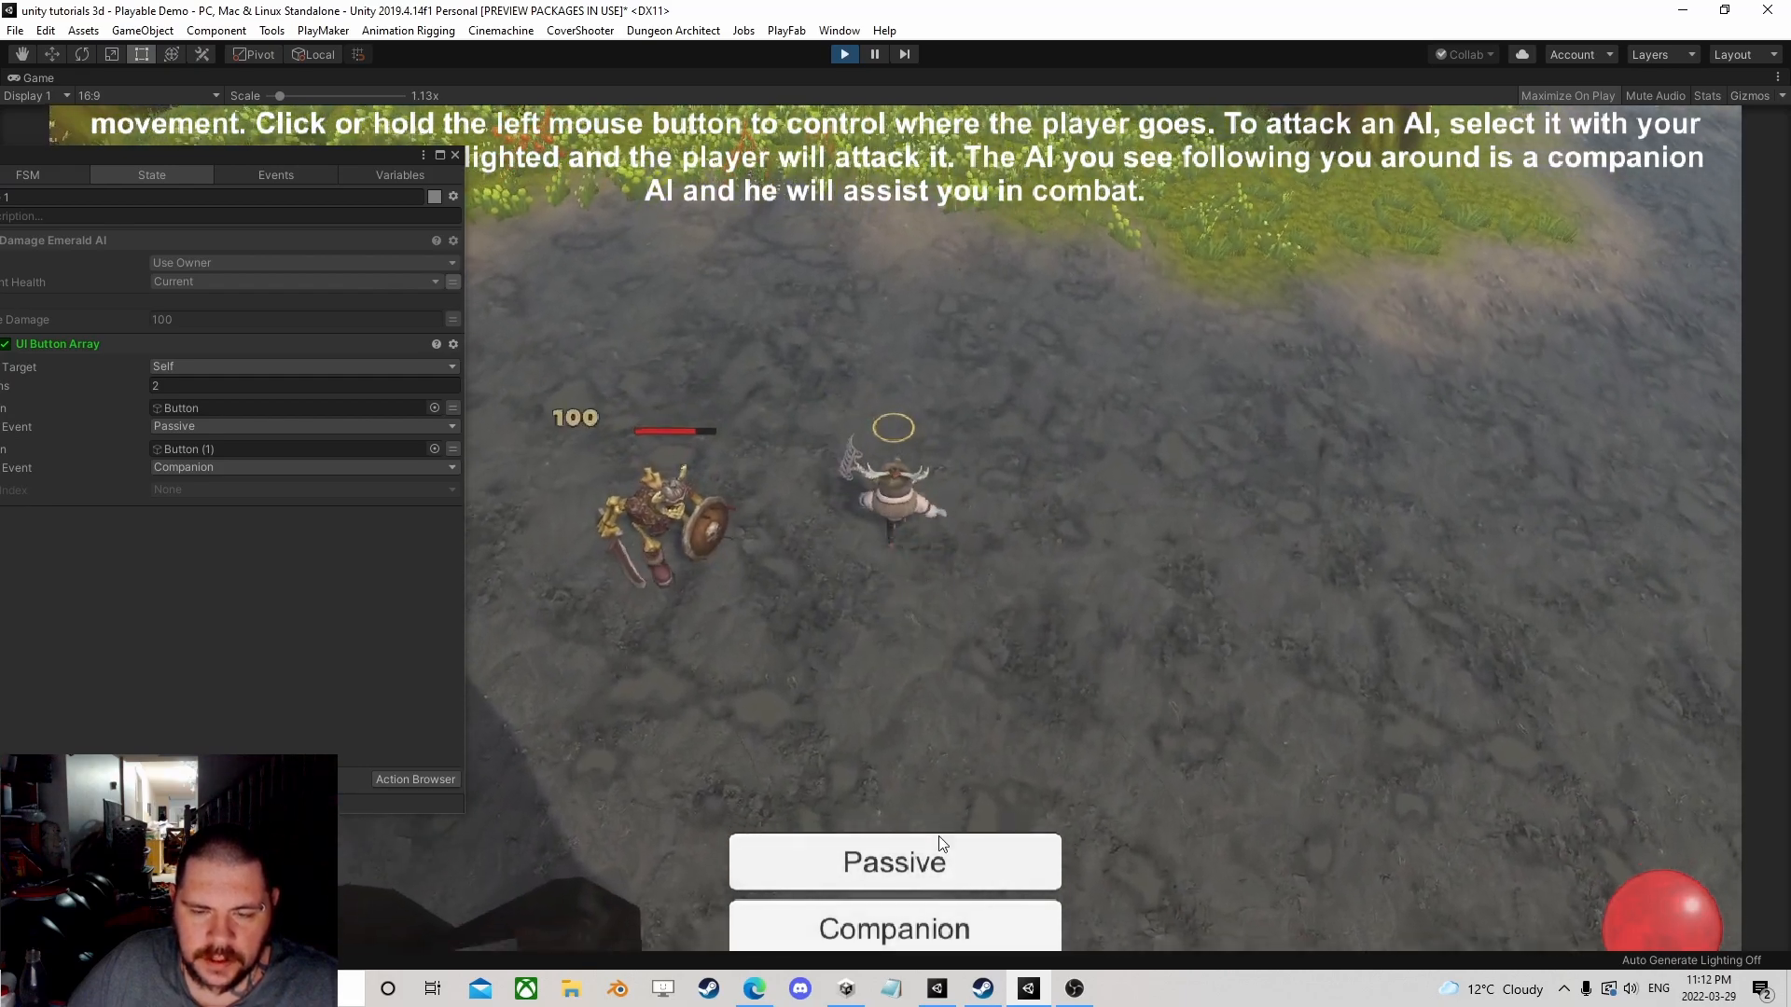
pyautogui.click(918, 867)
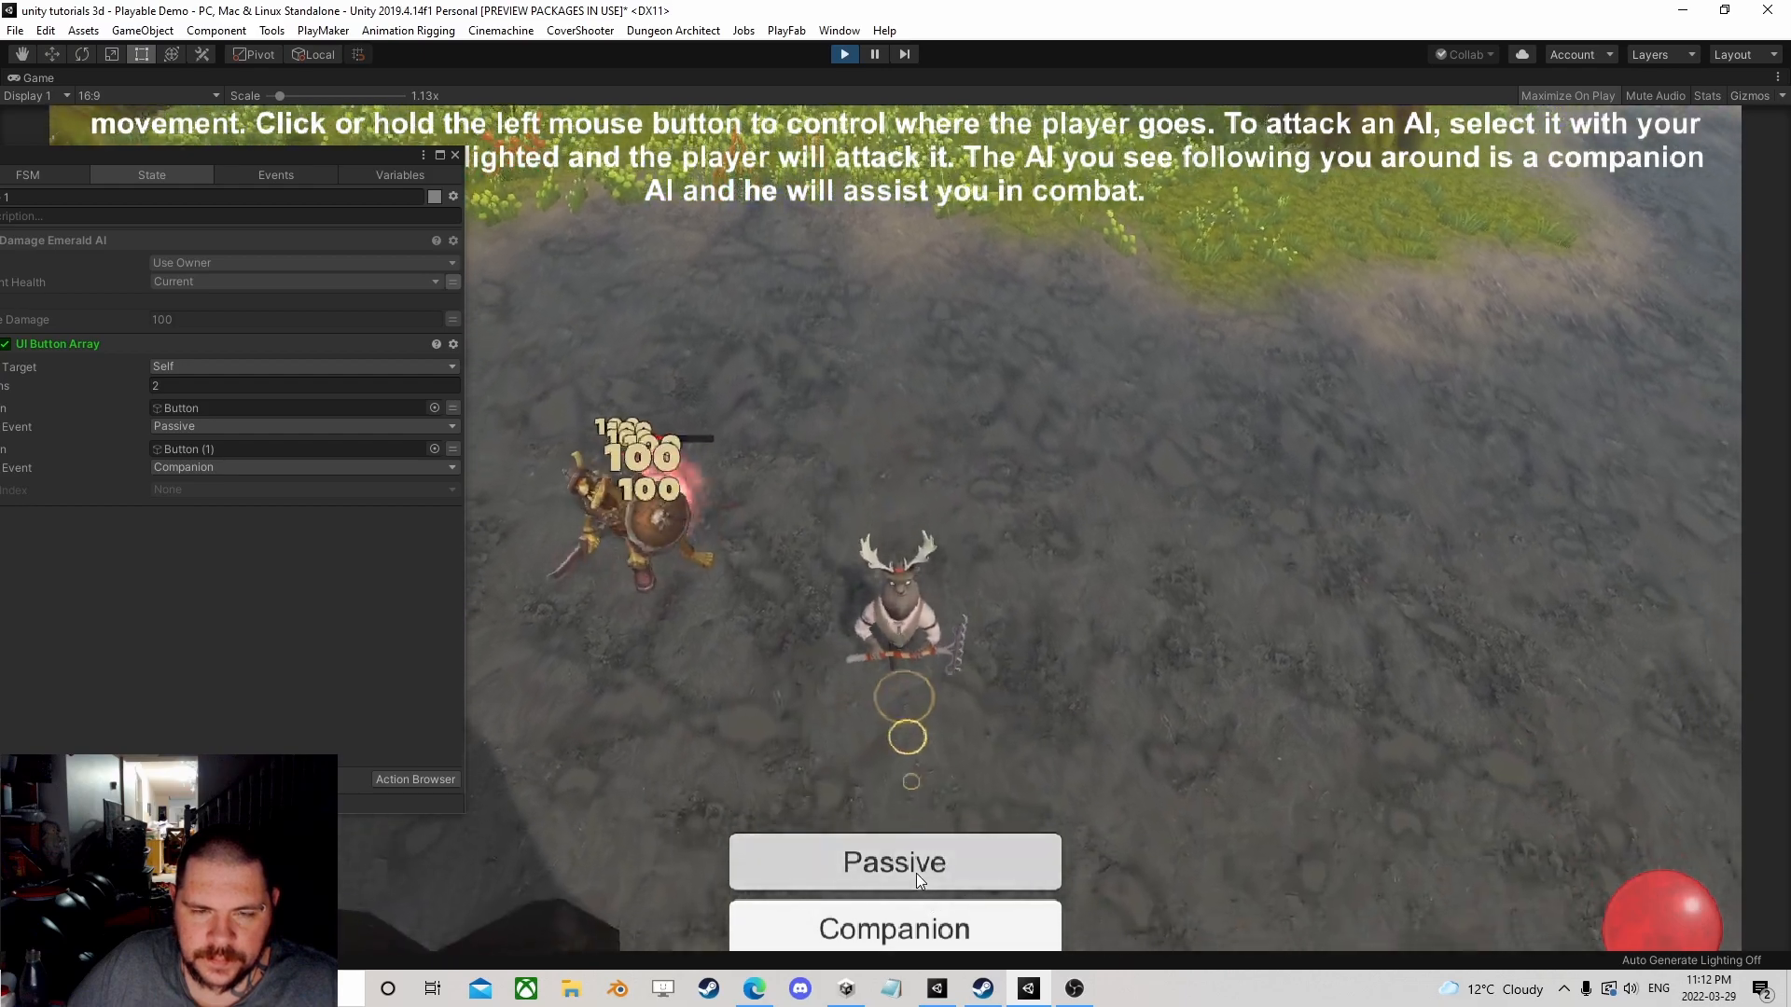
pyautogui.click(942, 233)
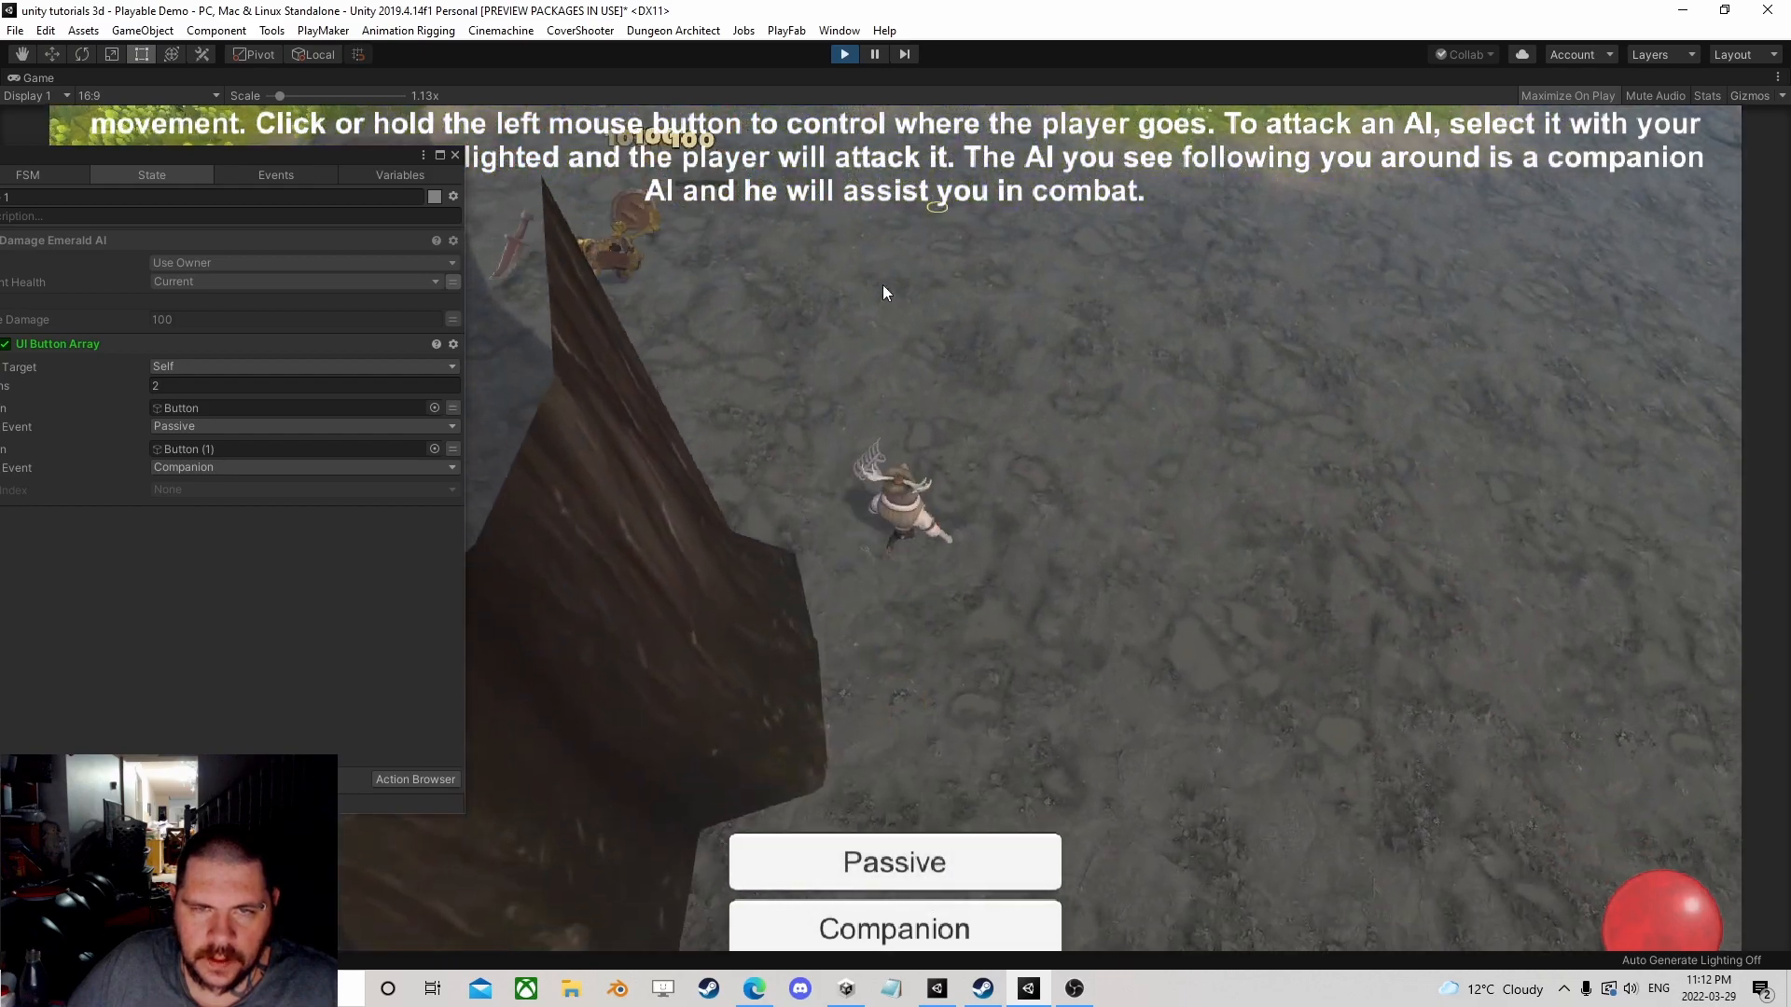
pyautogui.moveTo(259, 156); pyautogui.dragTo(833, 161)
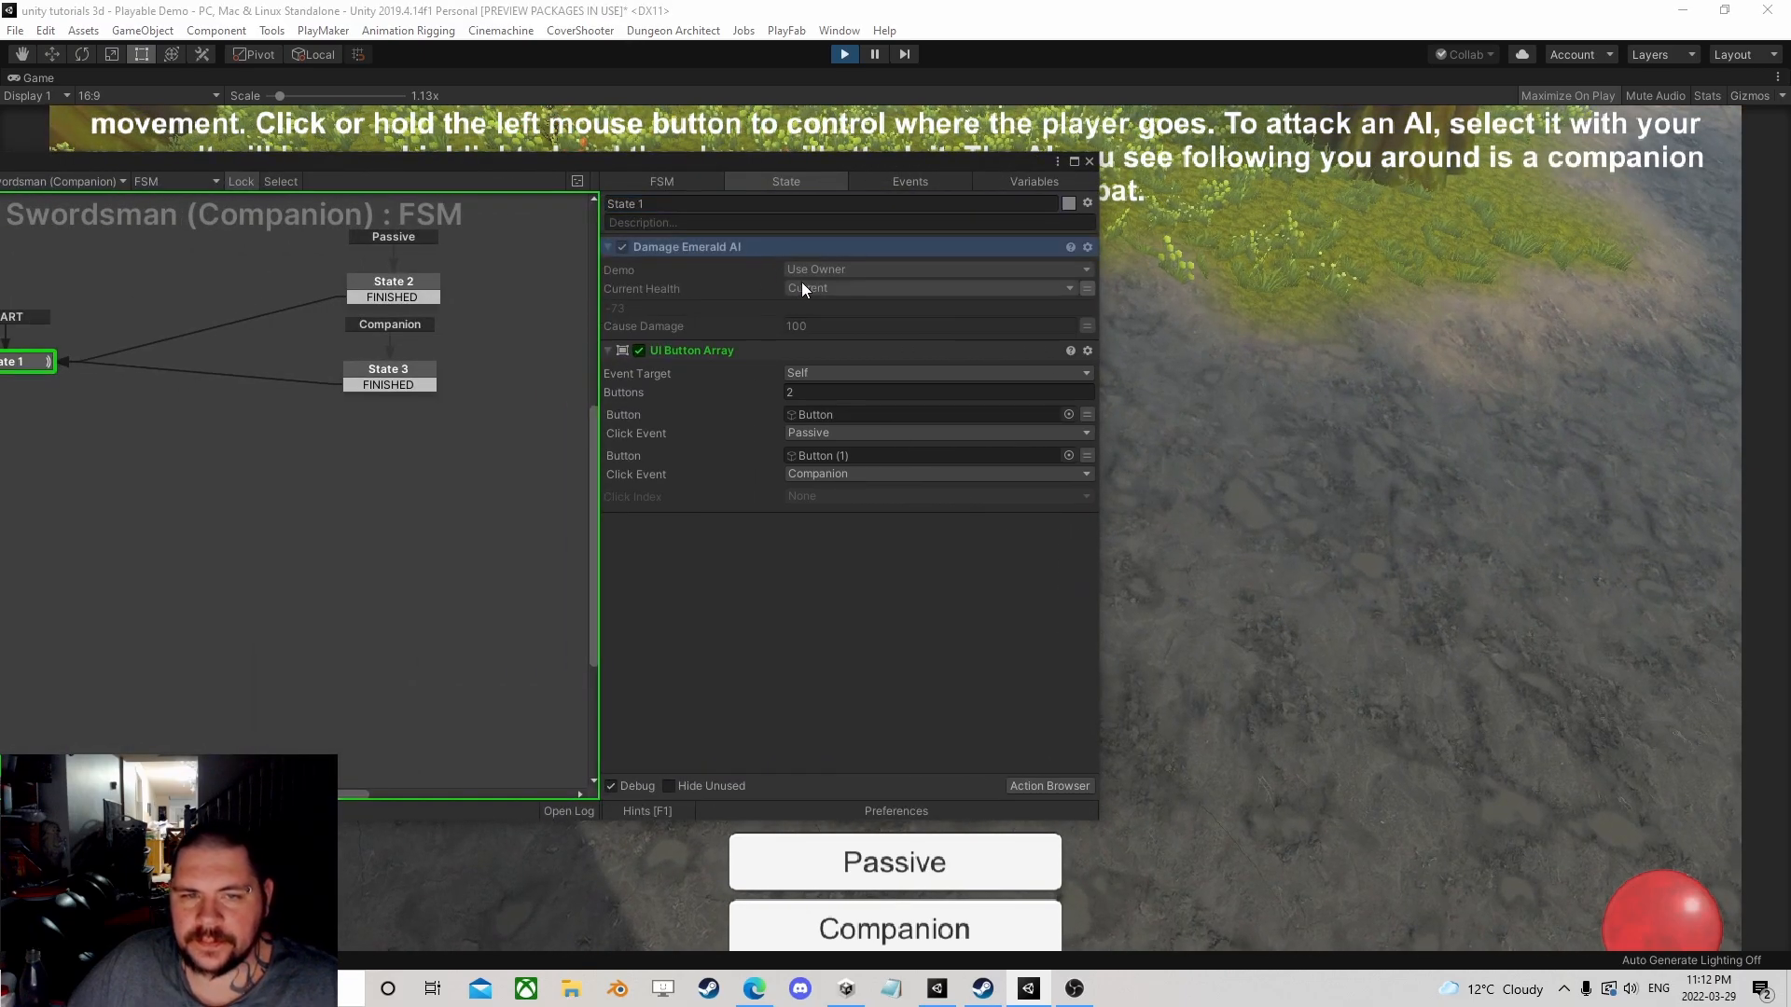
# Step: Stop playing, review State 1's Damage Emerald AI and UI Button Array actions, and close the floating editor
pyautogui.click(847, 54)
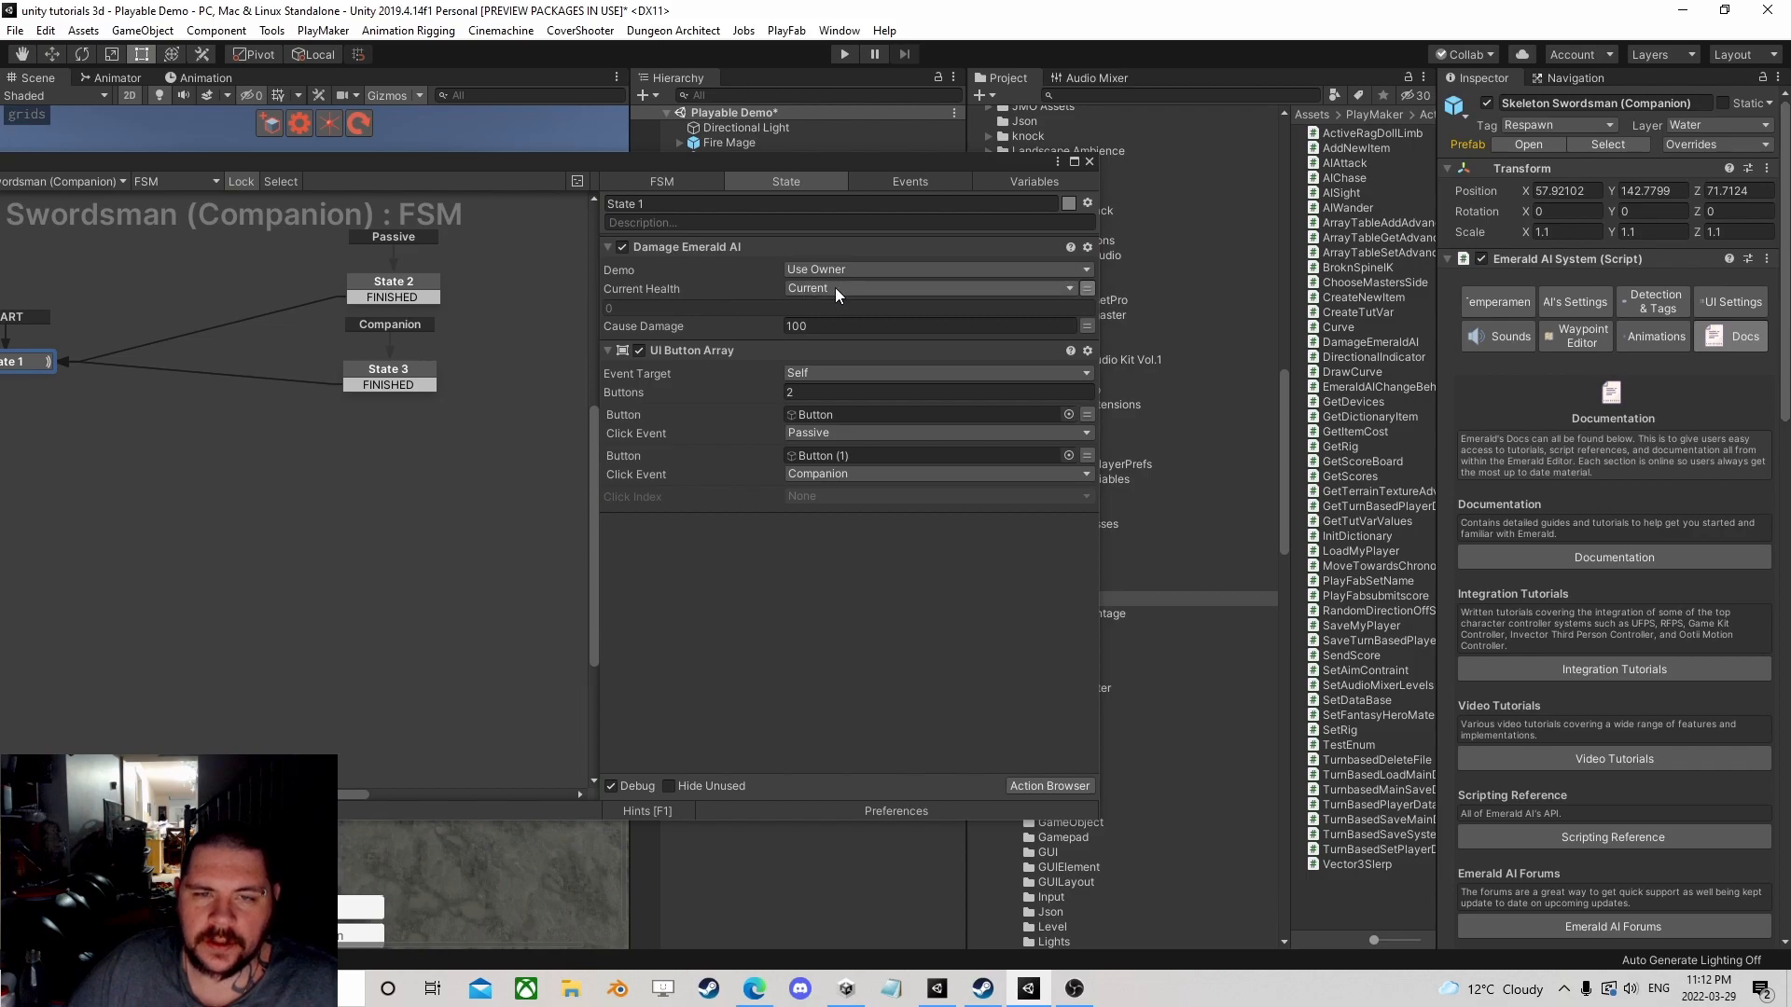
pyautogui.click(684, 248)
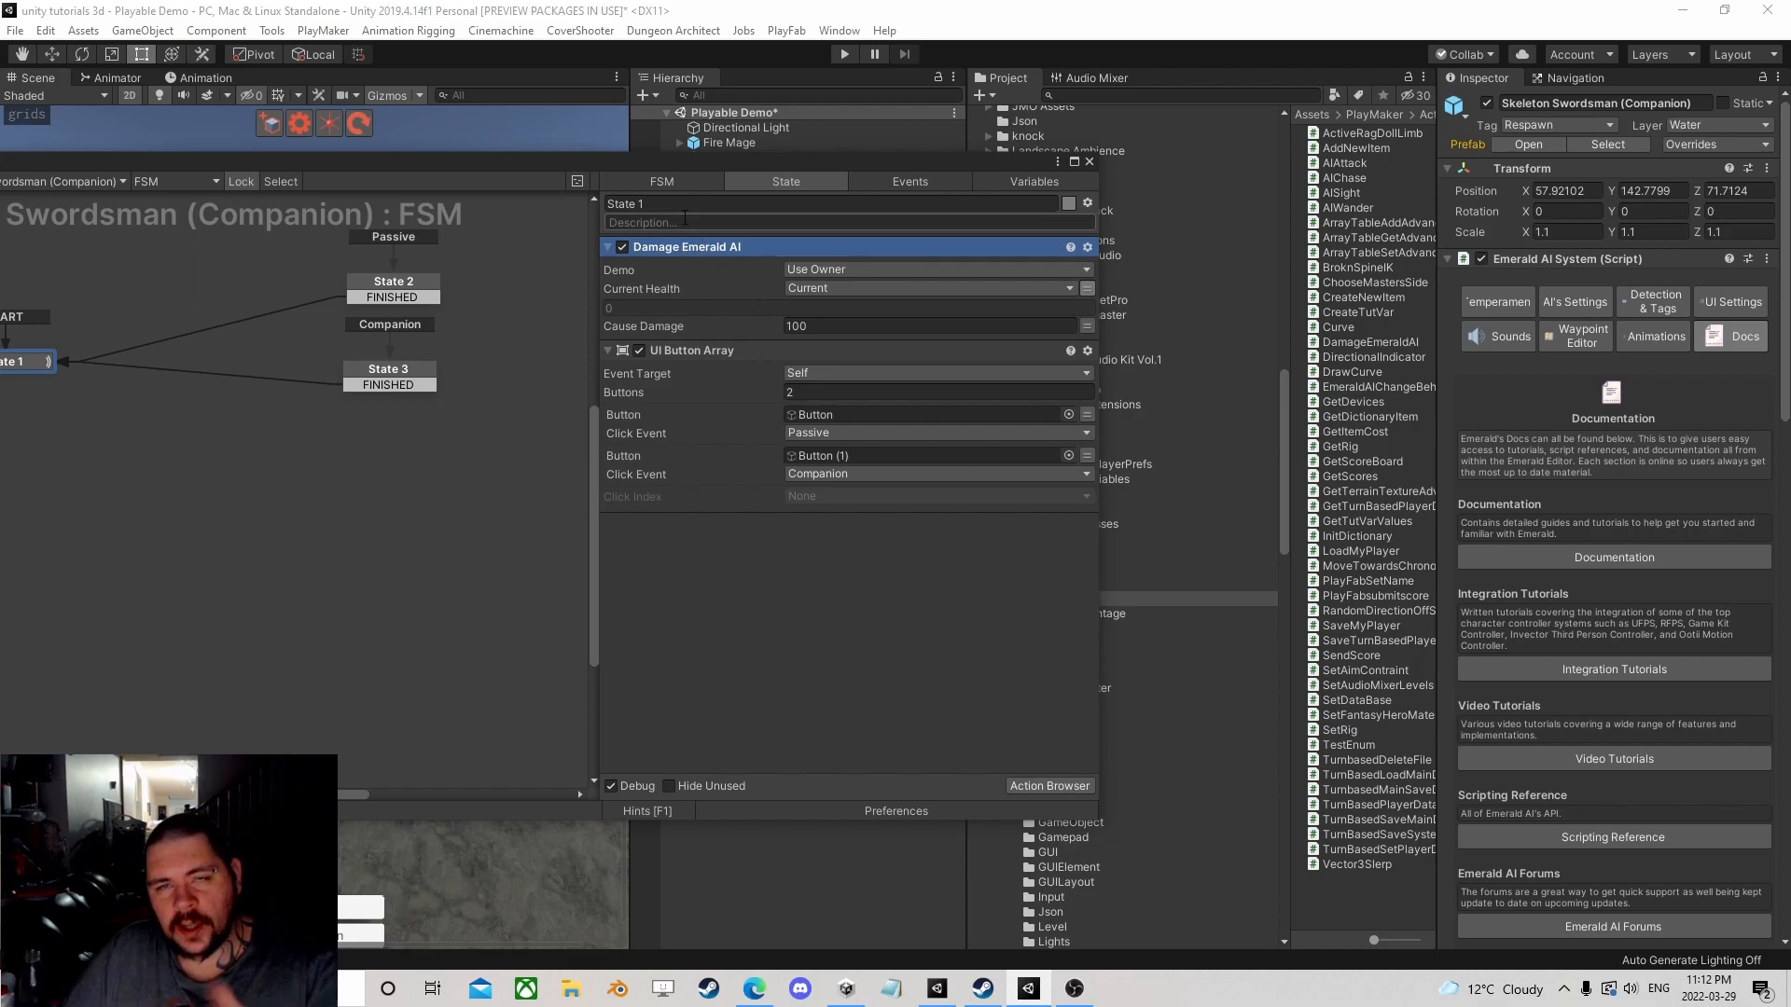
pyautogui.click(713, 350)
pyautogui.click(718, 251)
pyautogui.click(687, 351)
pyautogui.click(692, 249)
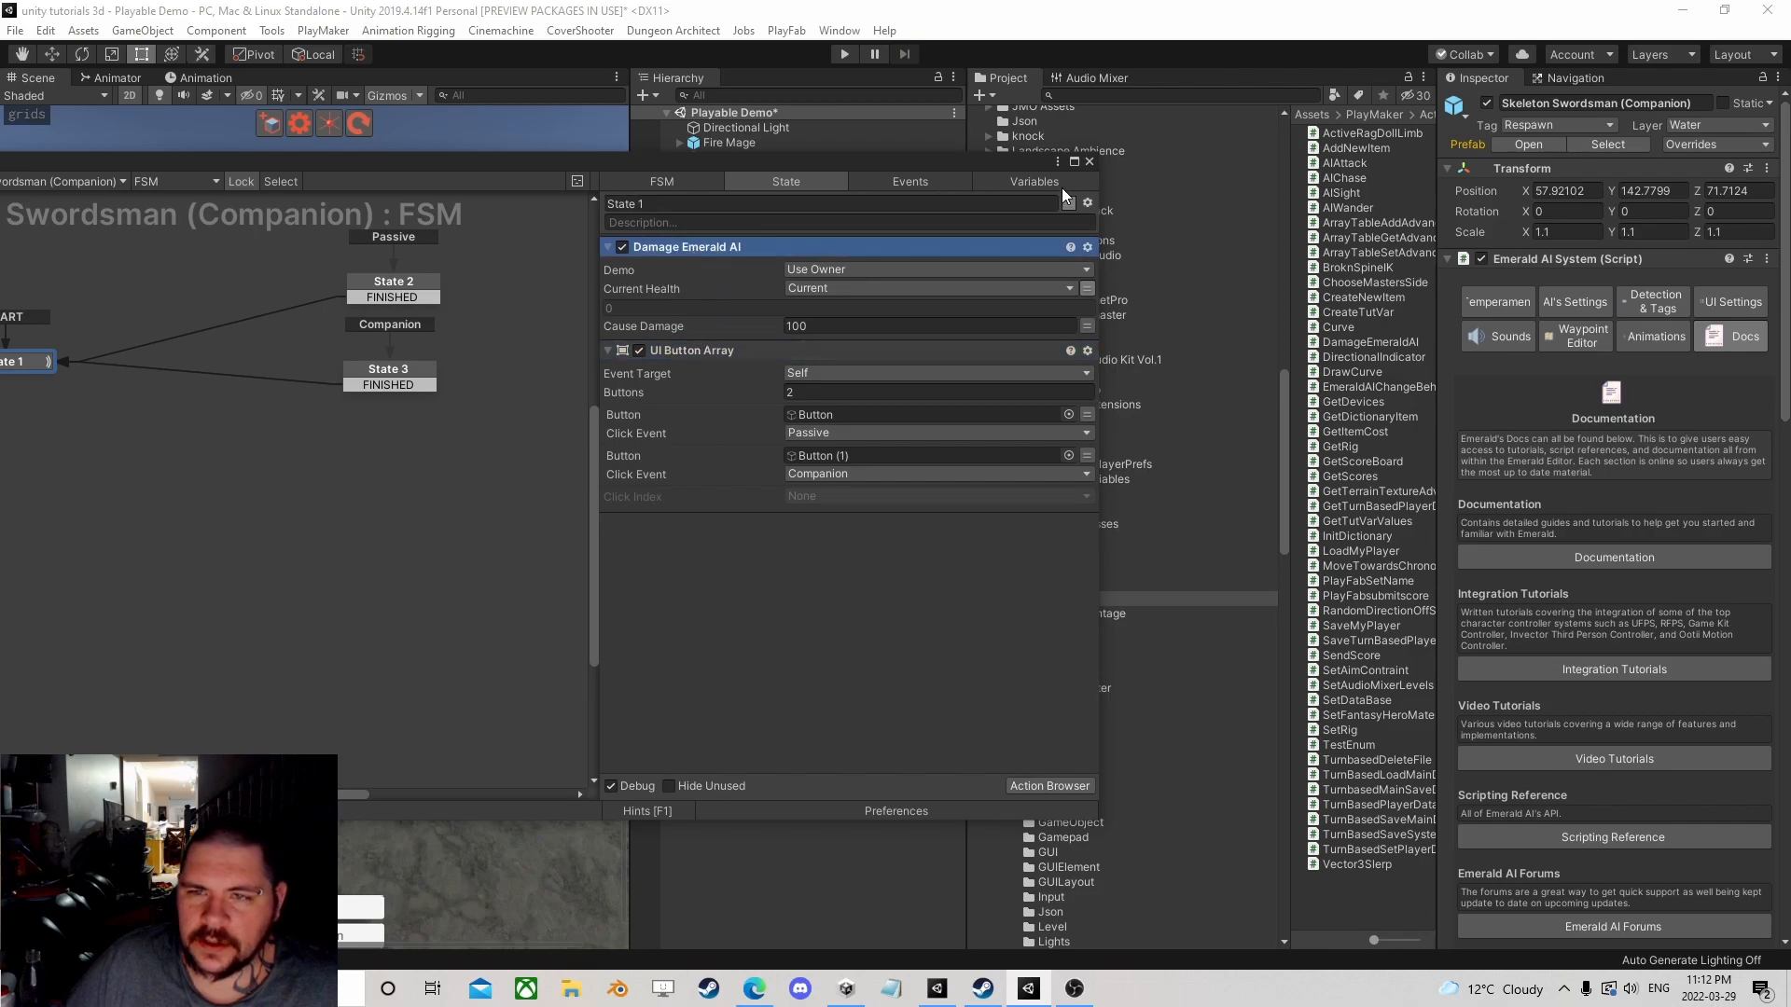
pyautogui.click(1092, 163)
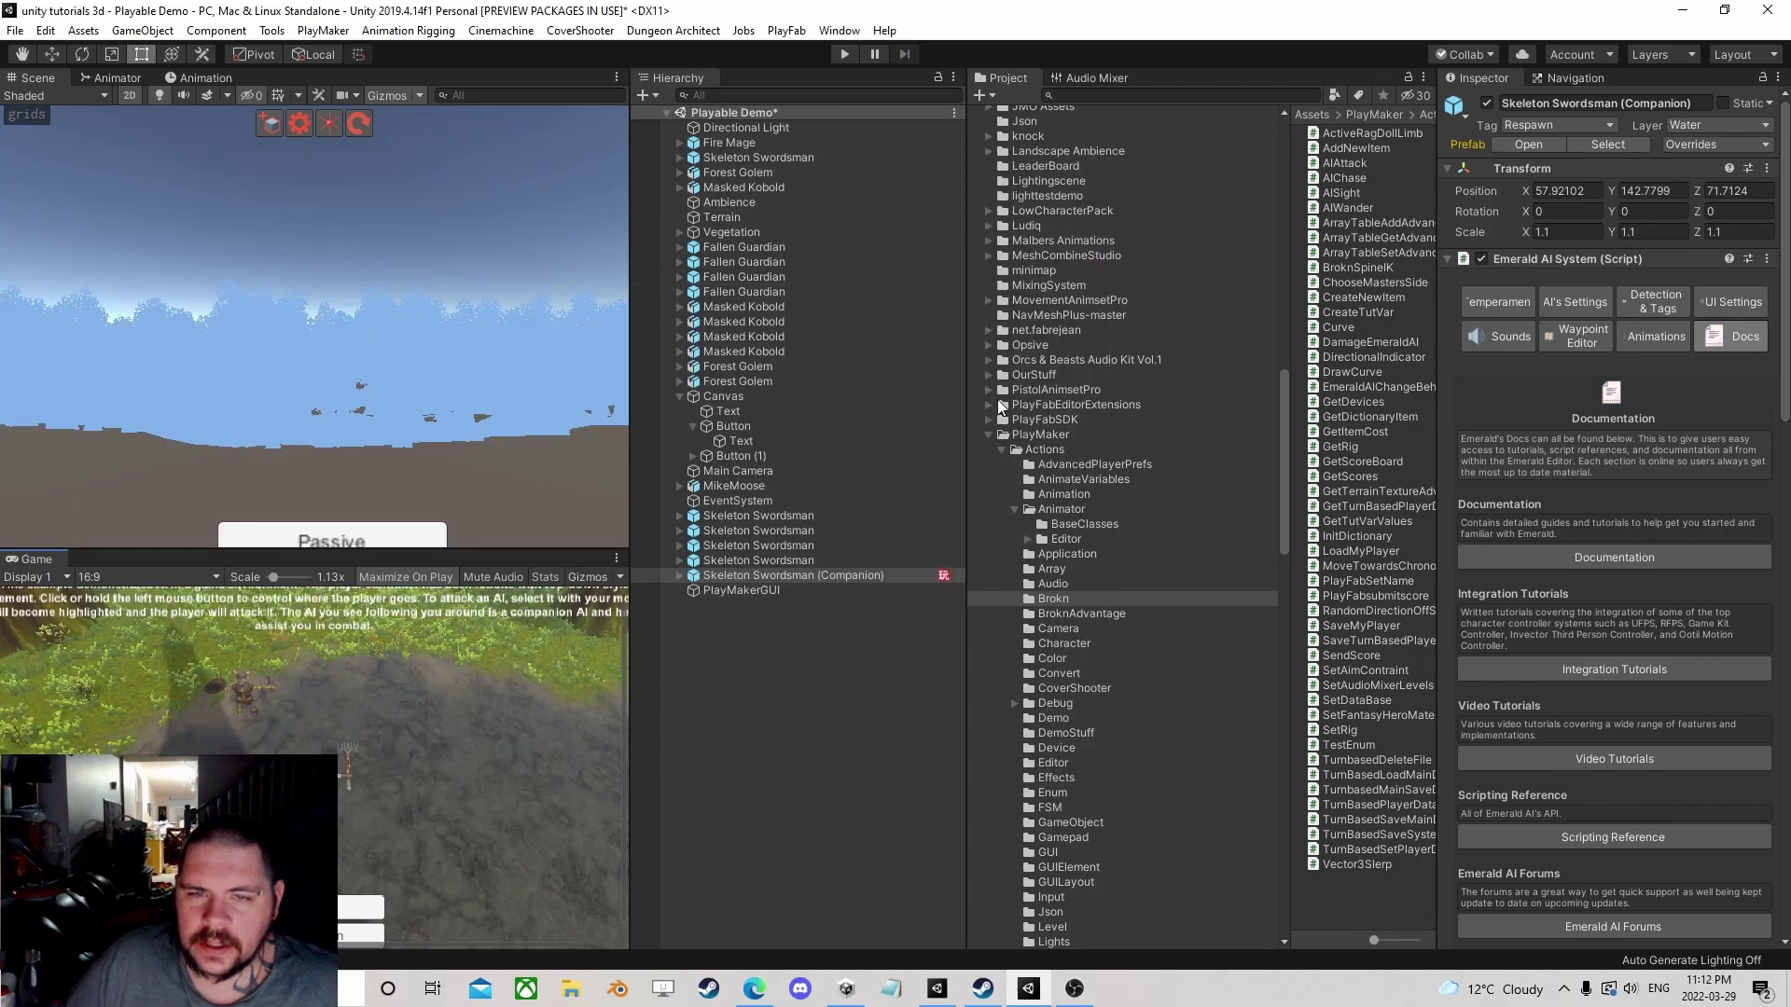
# Step: Select the Skeleton Swordsman (Companion), collapse its Inspector components, and open its PlayMakerFSM for editing
pyautogui.click(854, 578)
pyautogui.scroll(-5, 1608, 560)
pyautogui.scroll(5, 1608, 560)
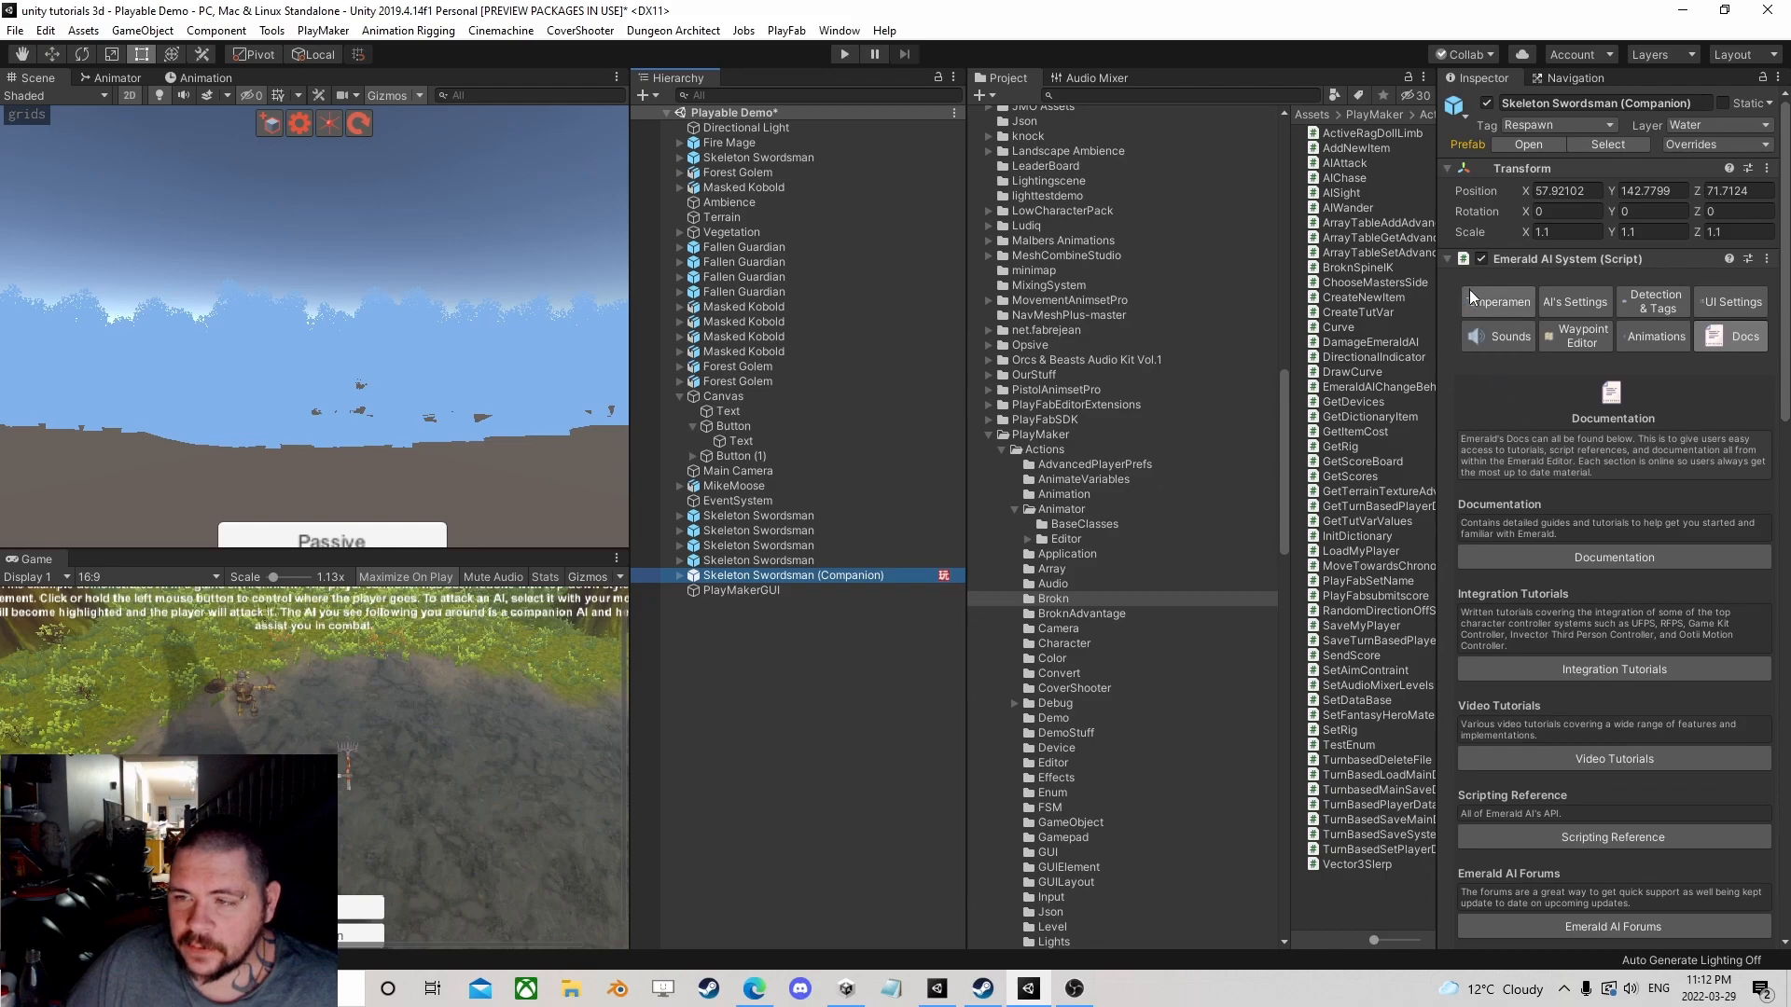
pyautogui.click(1464, 259)
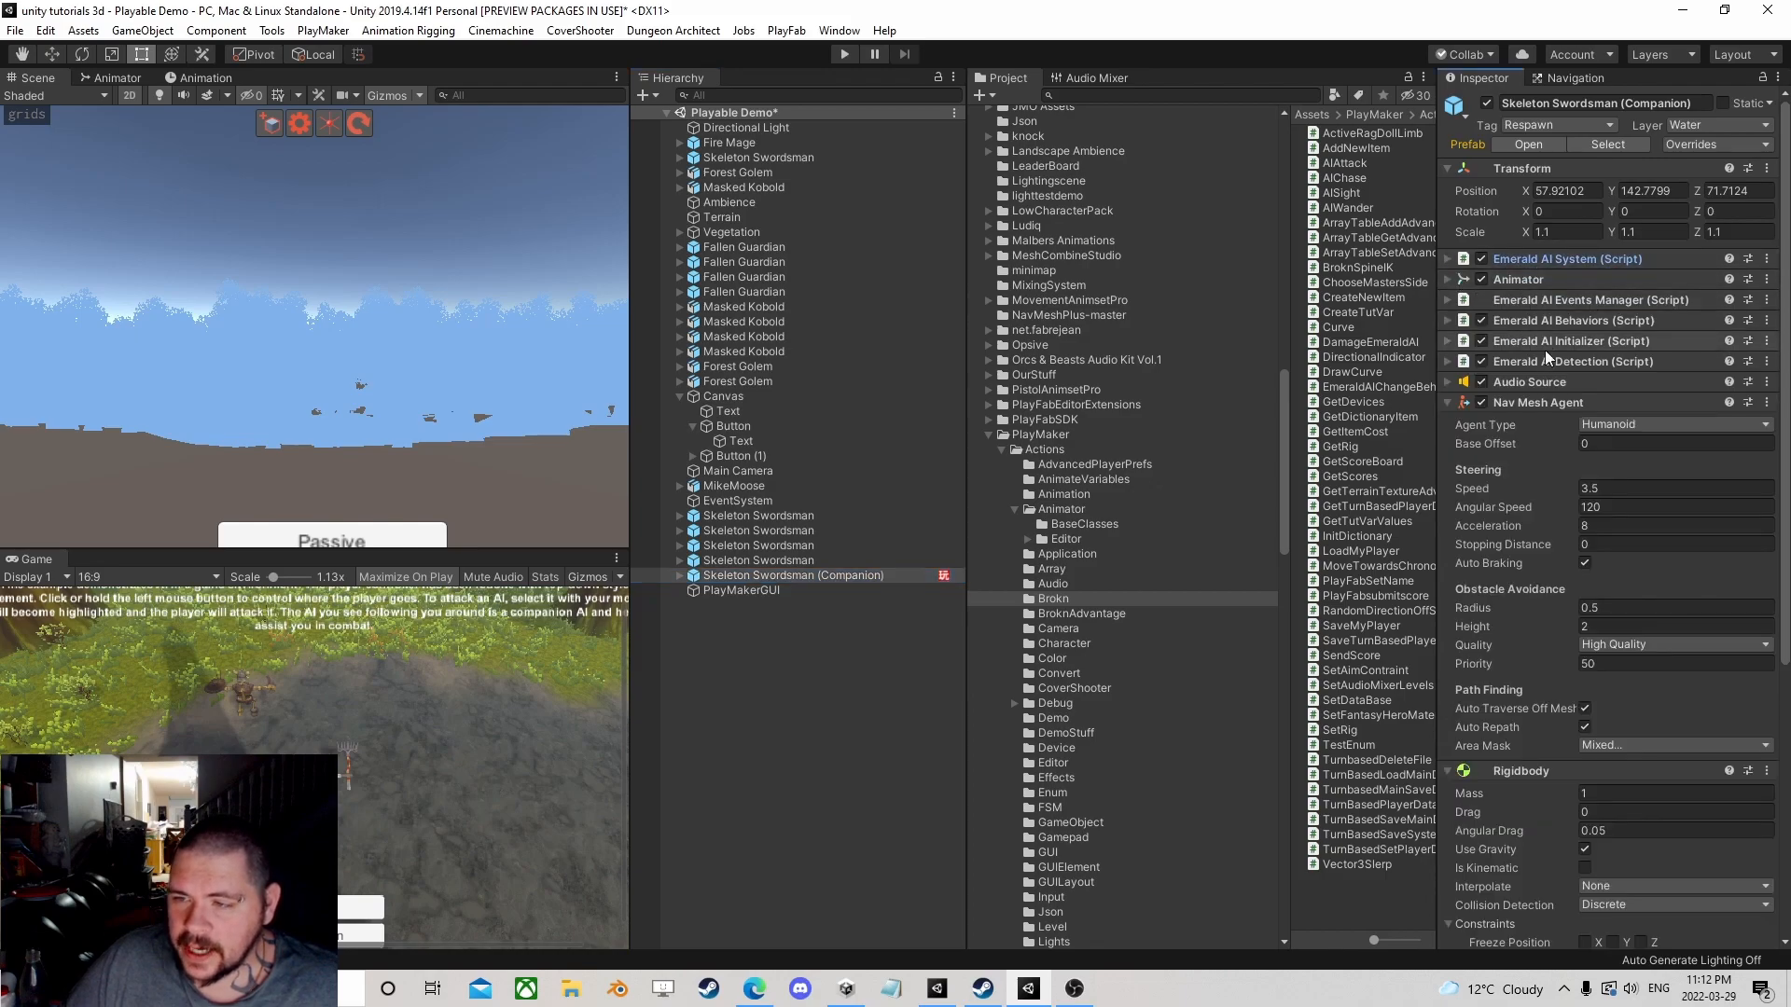
pyautogui.click(1449, 404)
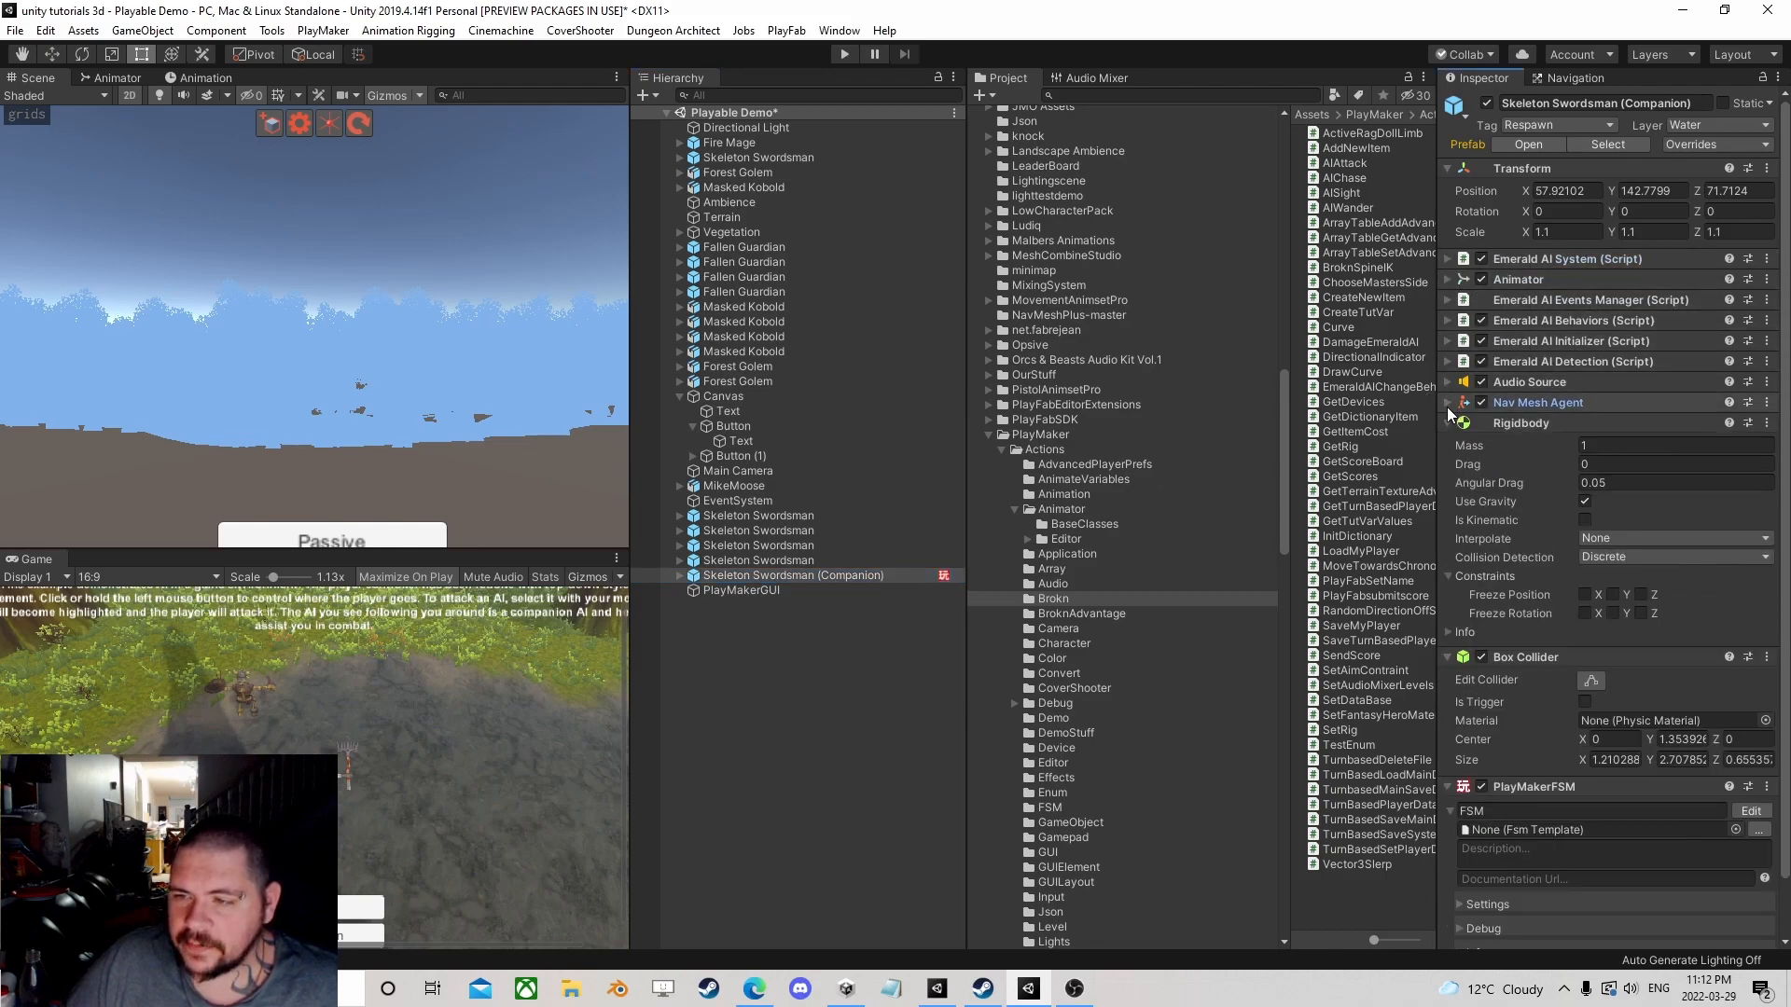
pyautogui.click(1449, 425)
pyautogui.click(1450, 425)
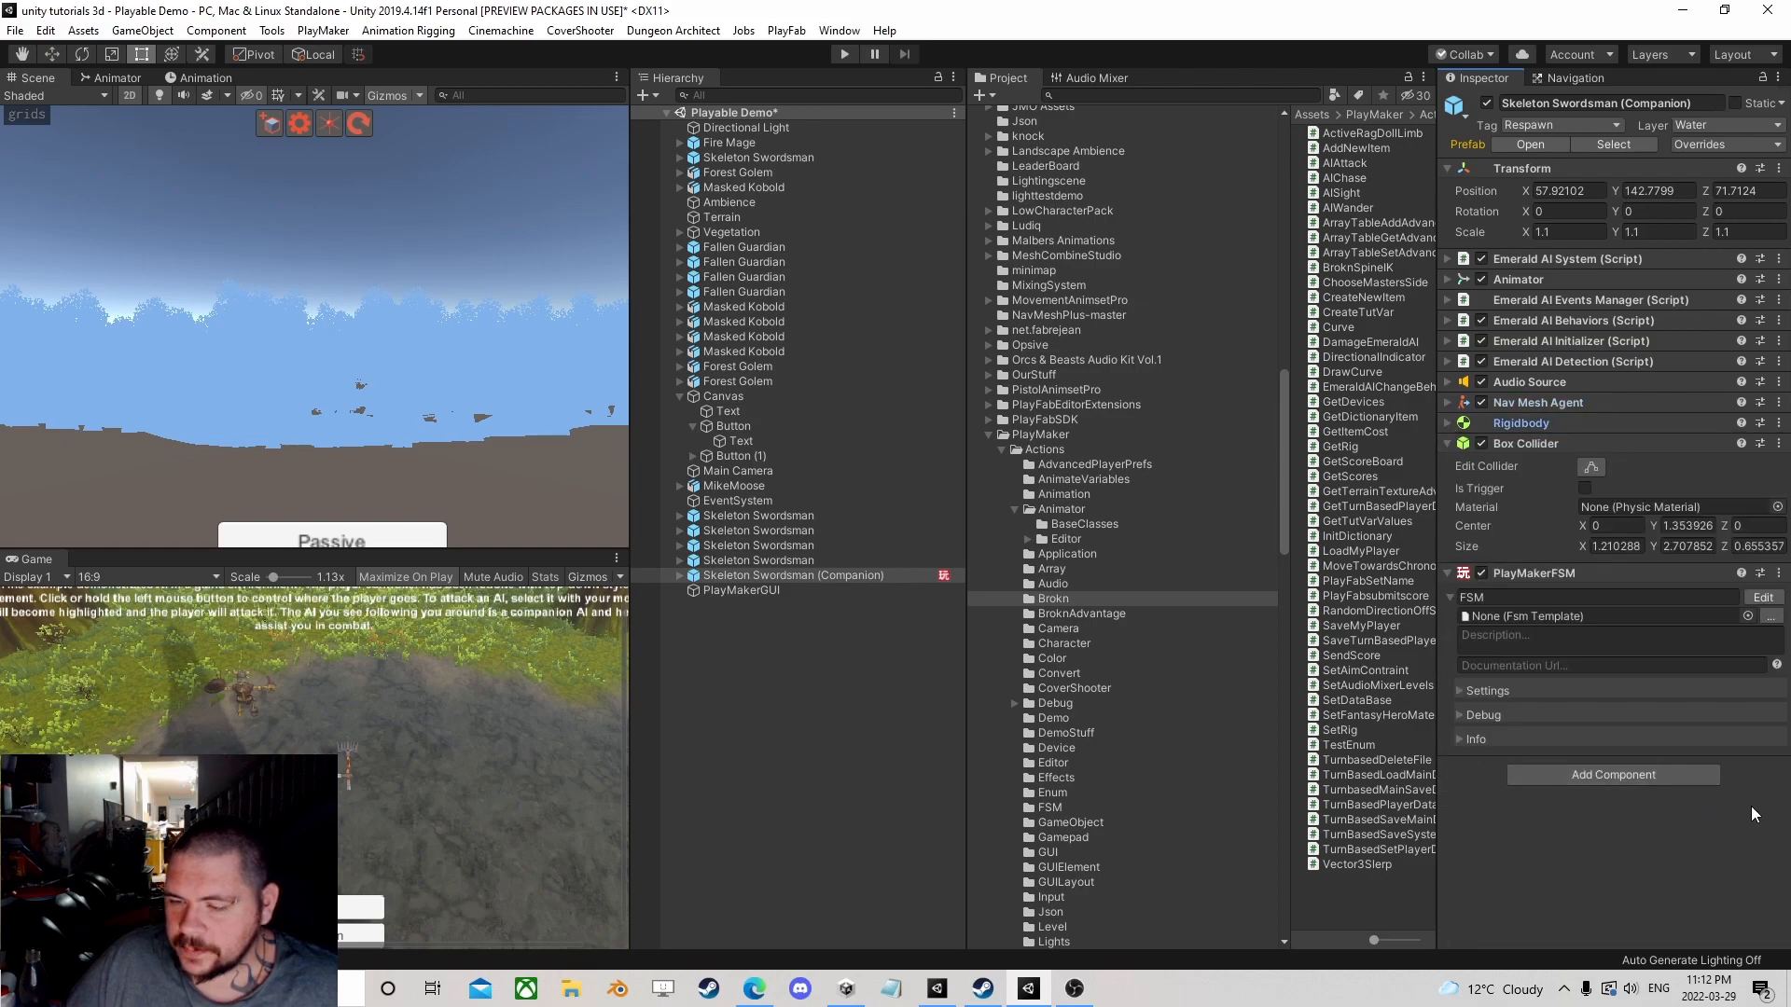
pyautogui.click(1752, 598)
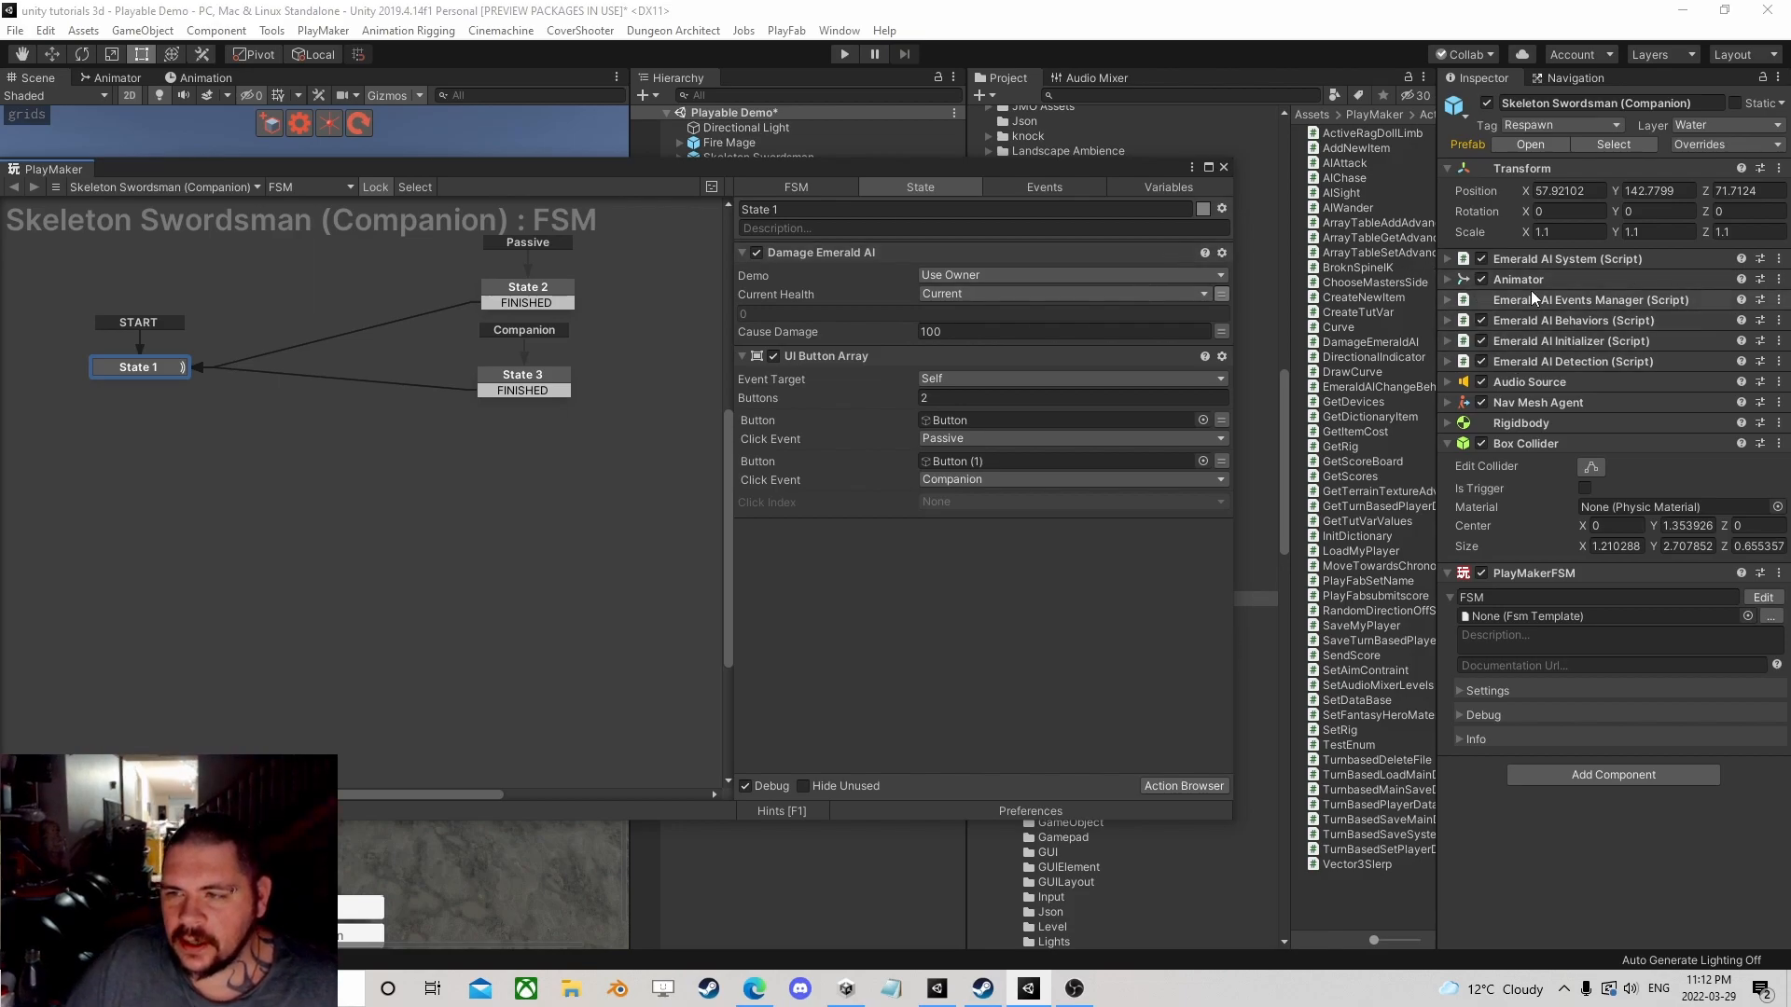
pyautogui.moveTo(1529, 279); pyautogui.dragTo(848, 559)
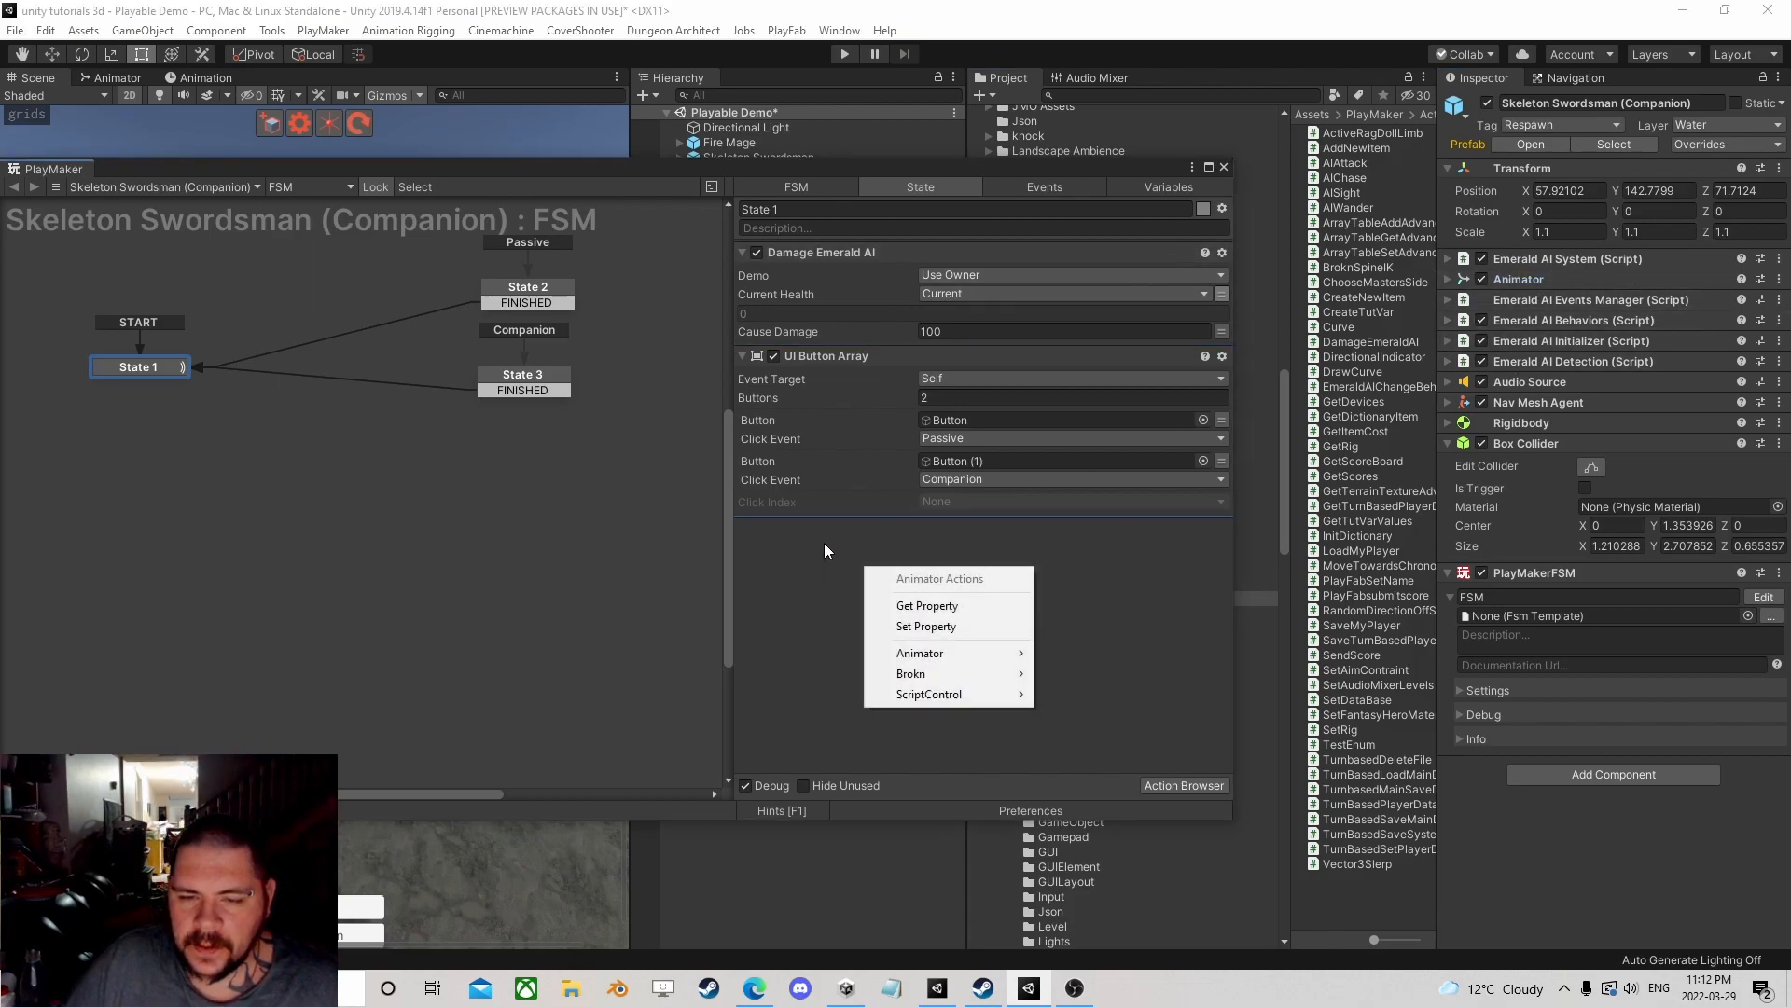
pyautogui.moveTo(929, 694)
pyautogui.click(1082, 694)
pyautogui.click(981, 587)
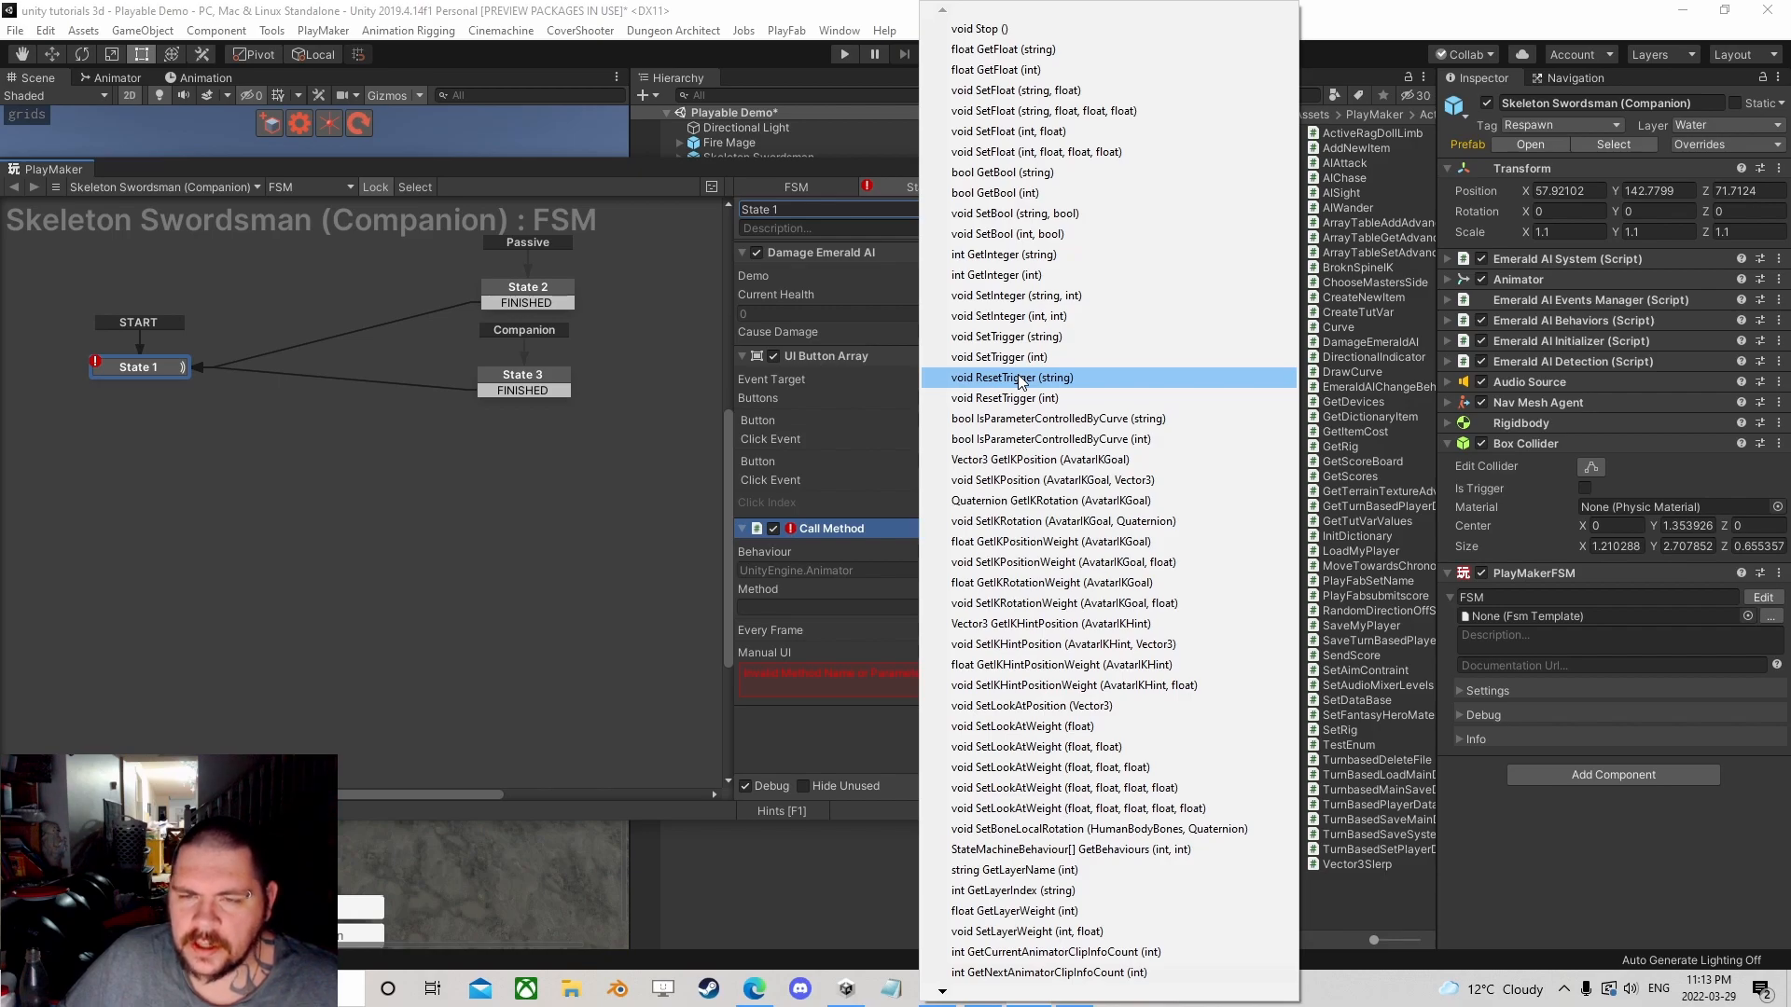
pyautogui.click(1048, 380)
pyautogui.click(940, 644)
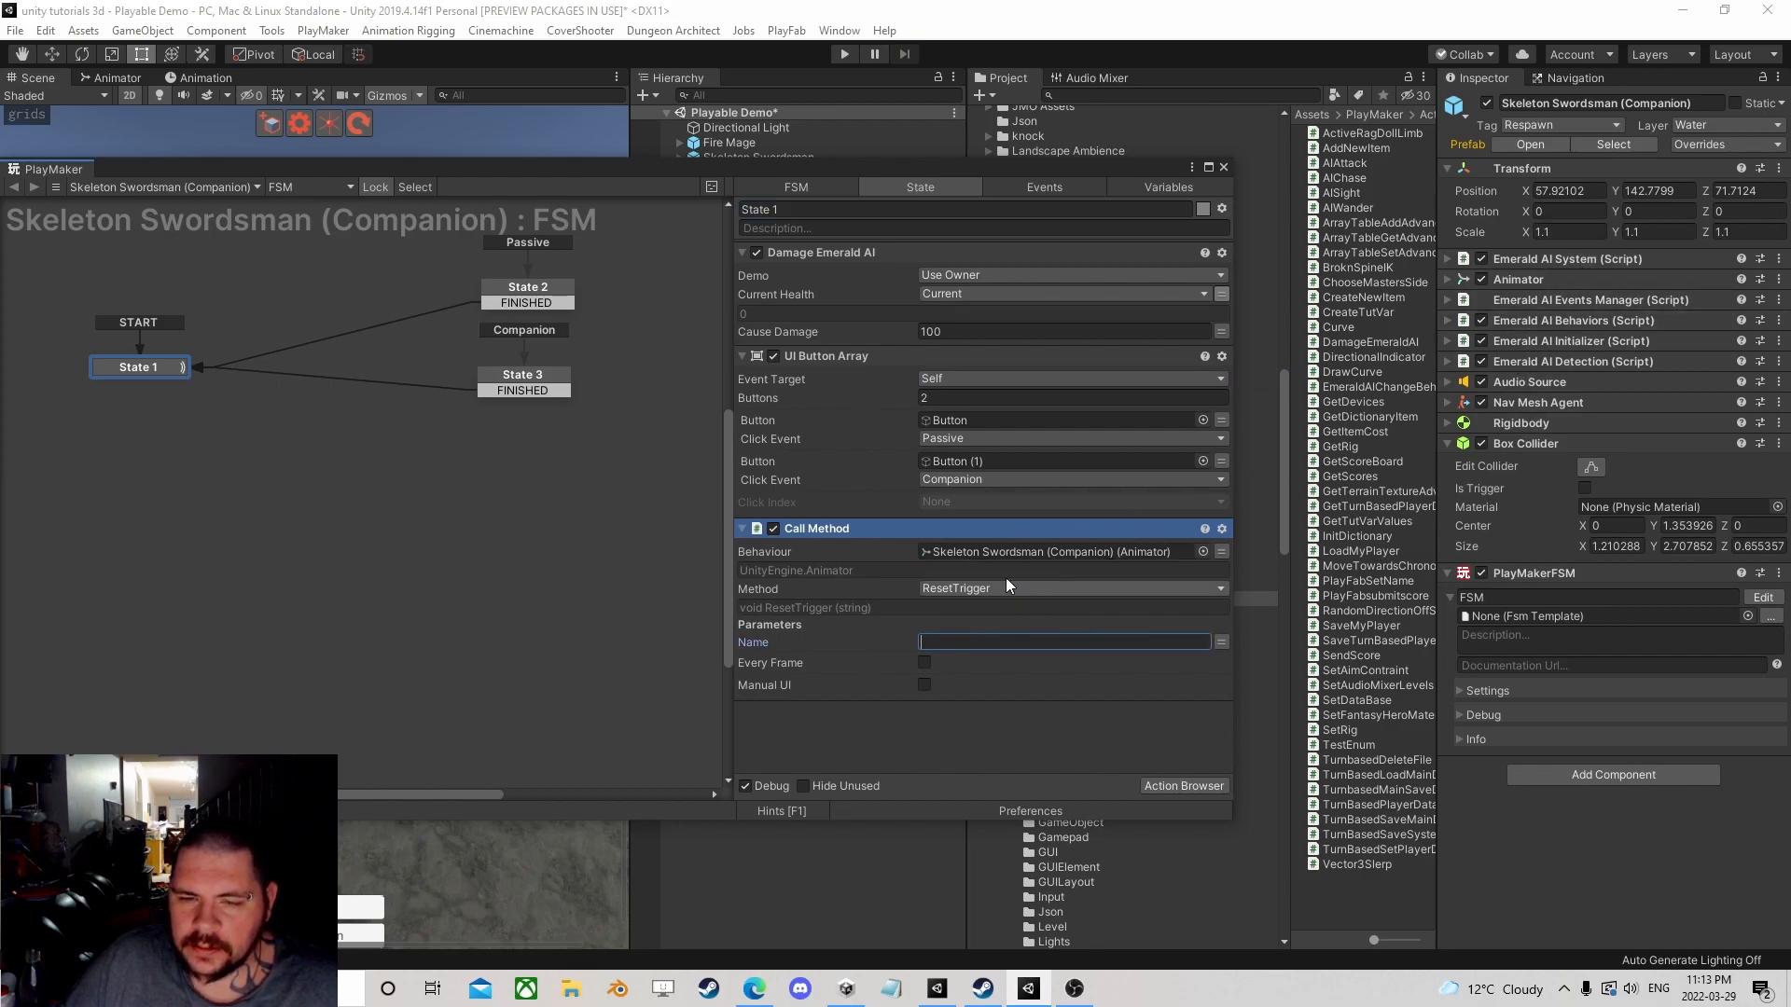
pyautogui.rightClick(816, 535)
pyautogui.click(885, 862)
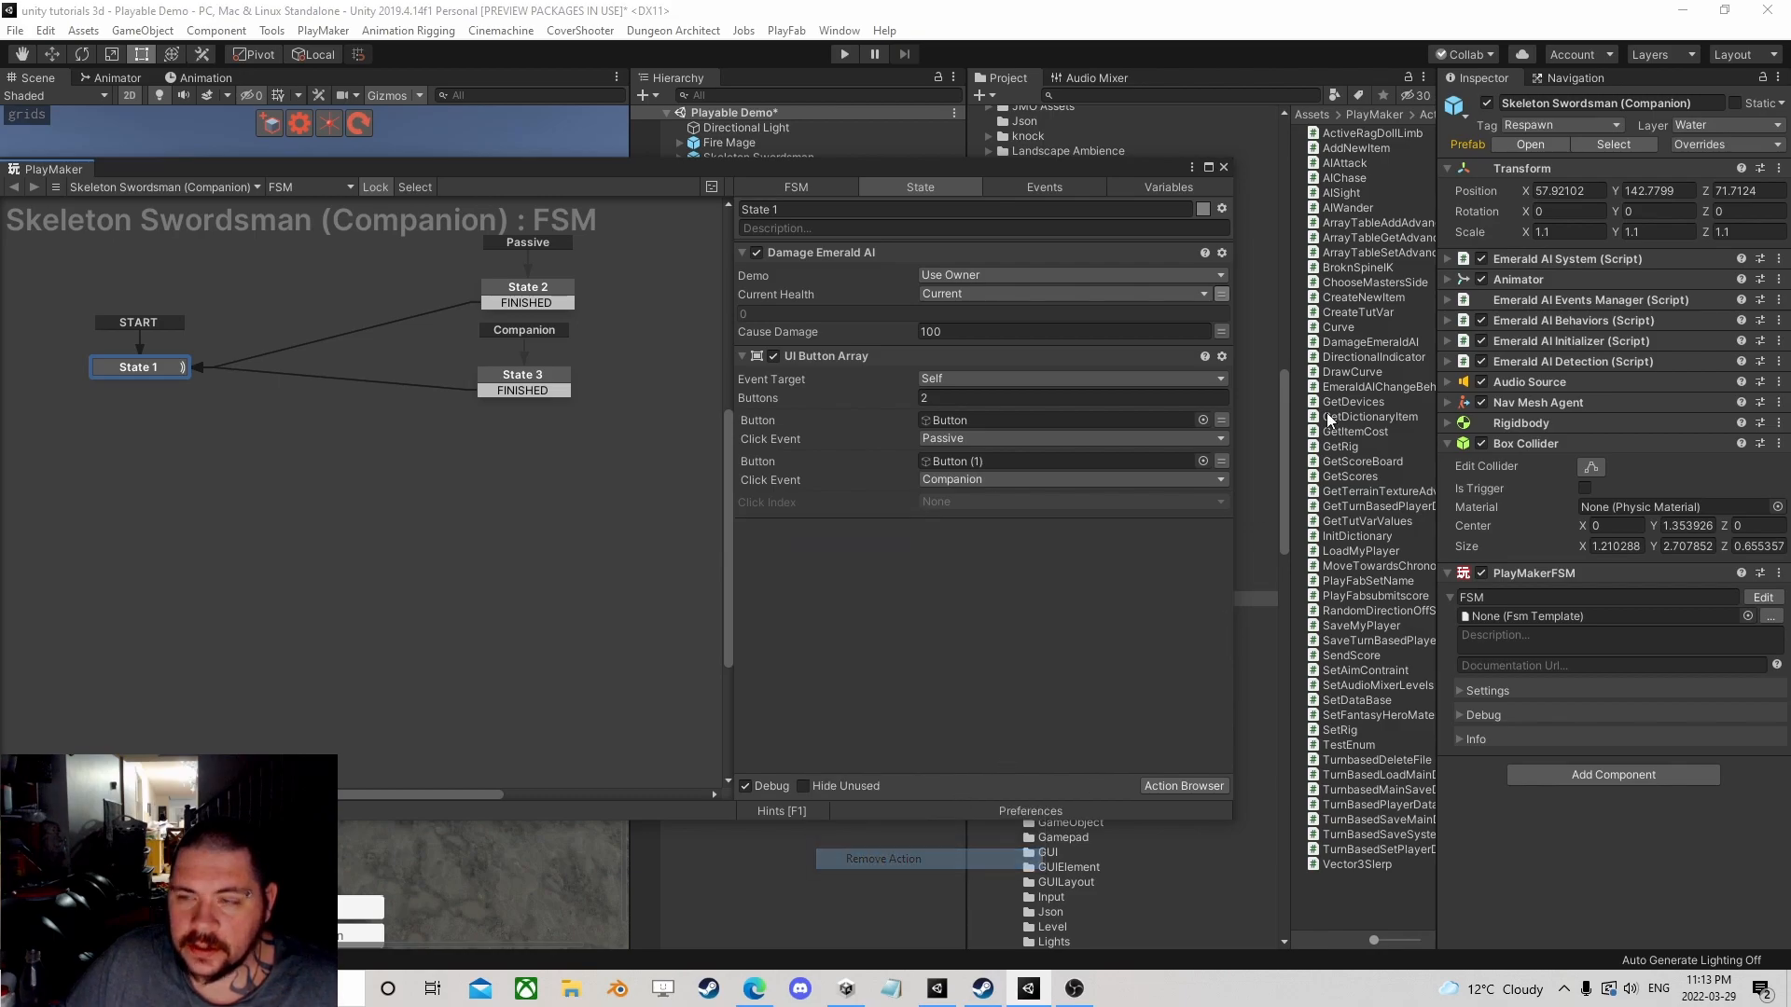
pyautogui.click(1481, 301)
pyautogui.rightClick(839, 637)
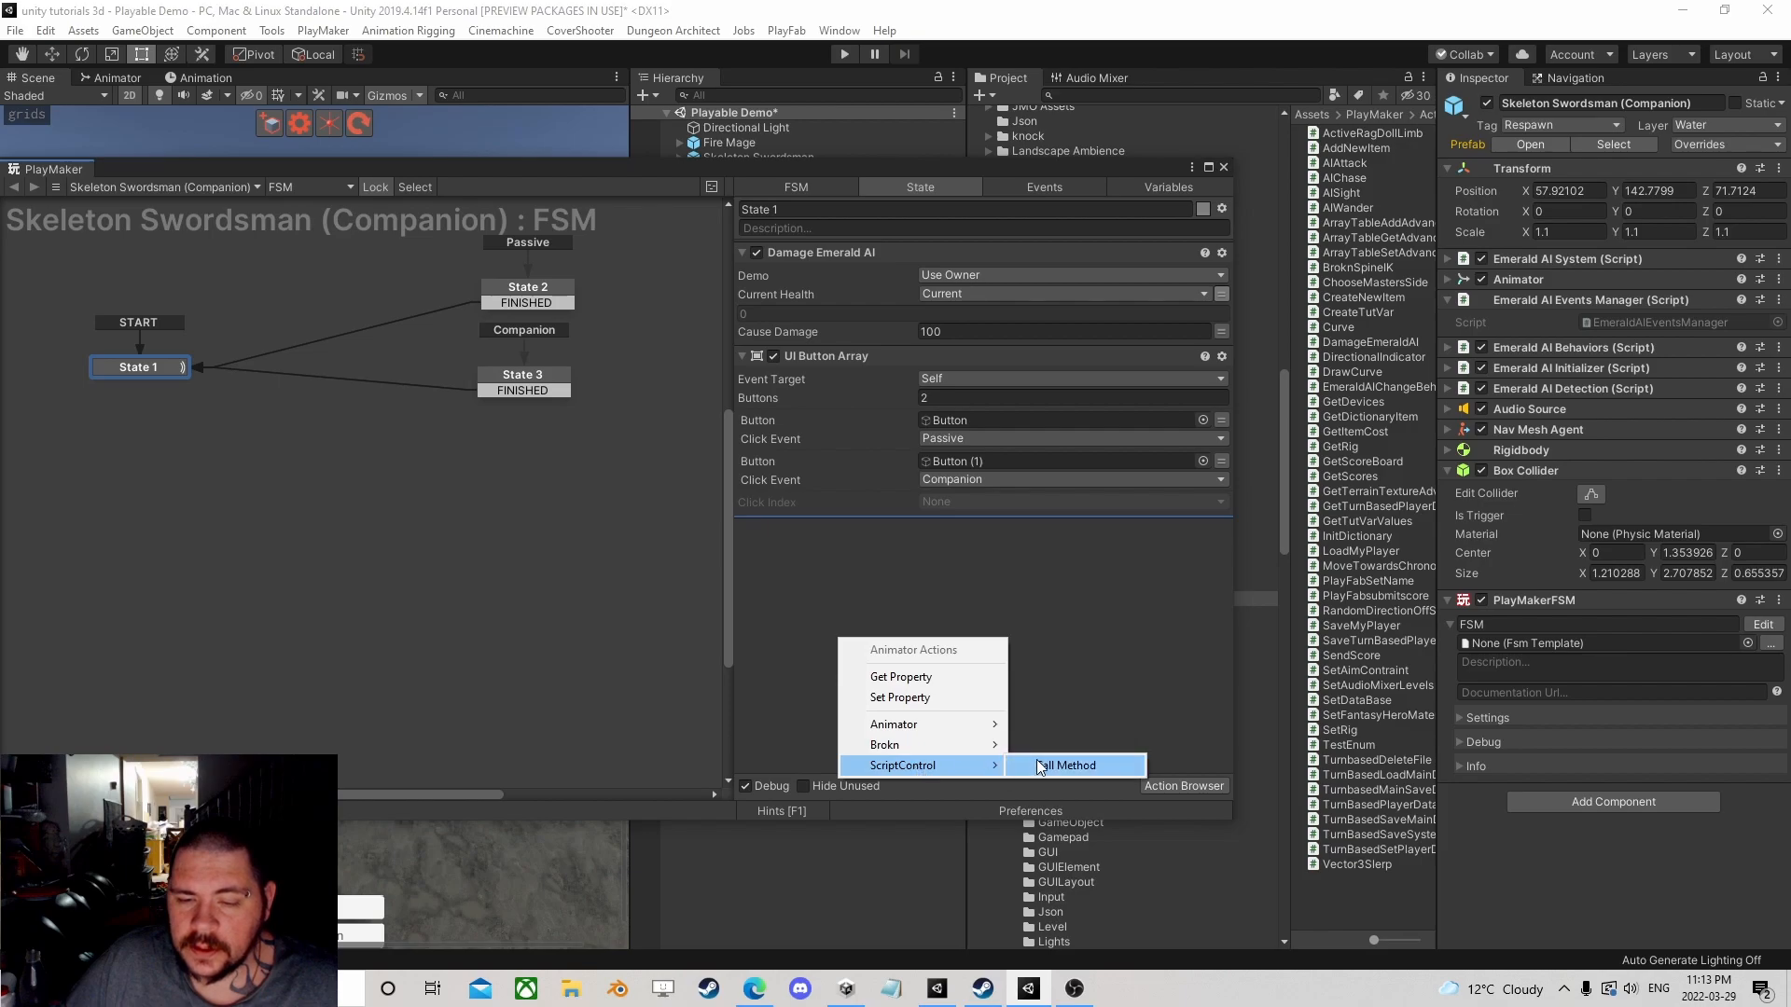
pyautogui.click(1056, 766)
pyautogui.click(1036, 591)
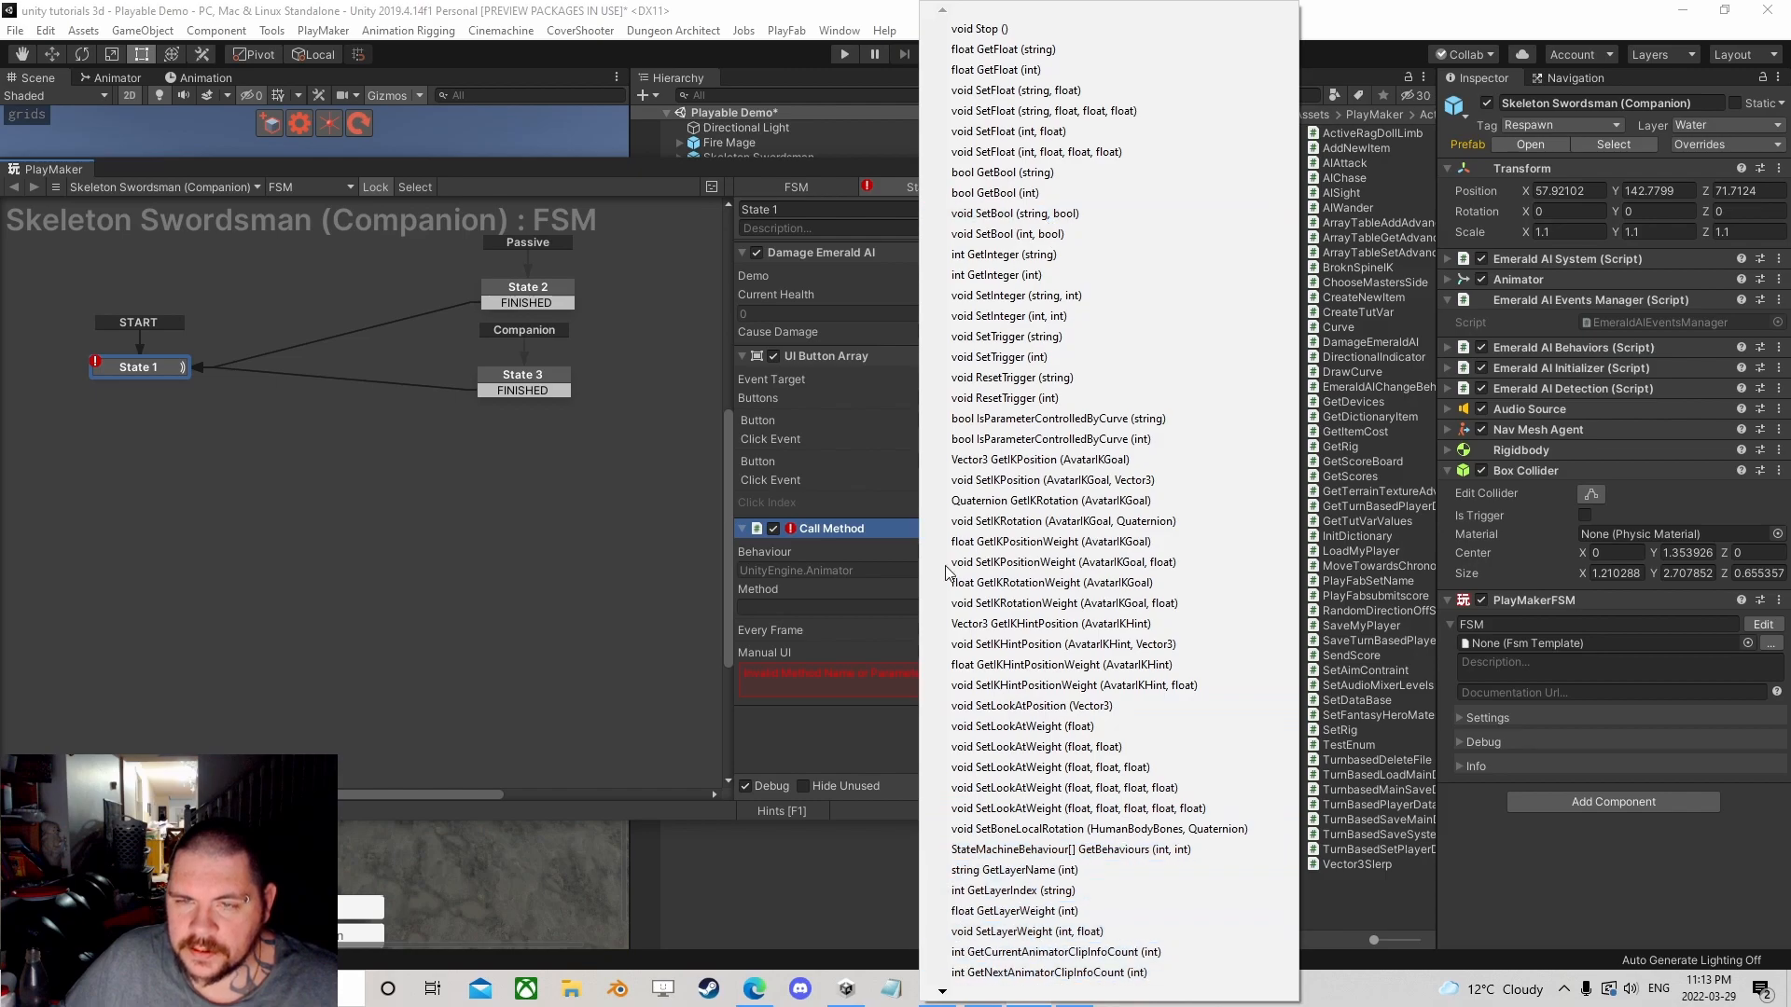
pyautogui.press('Escape')
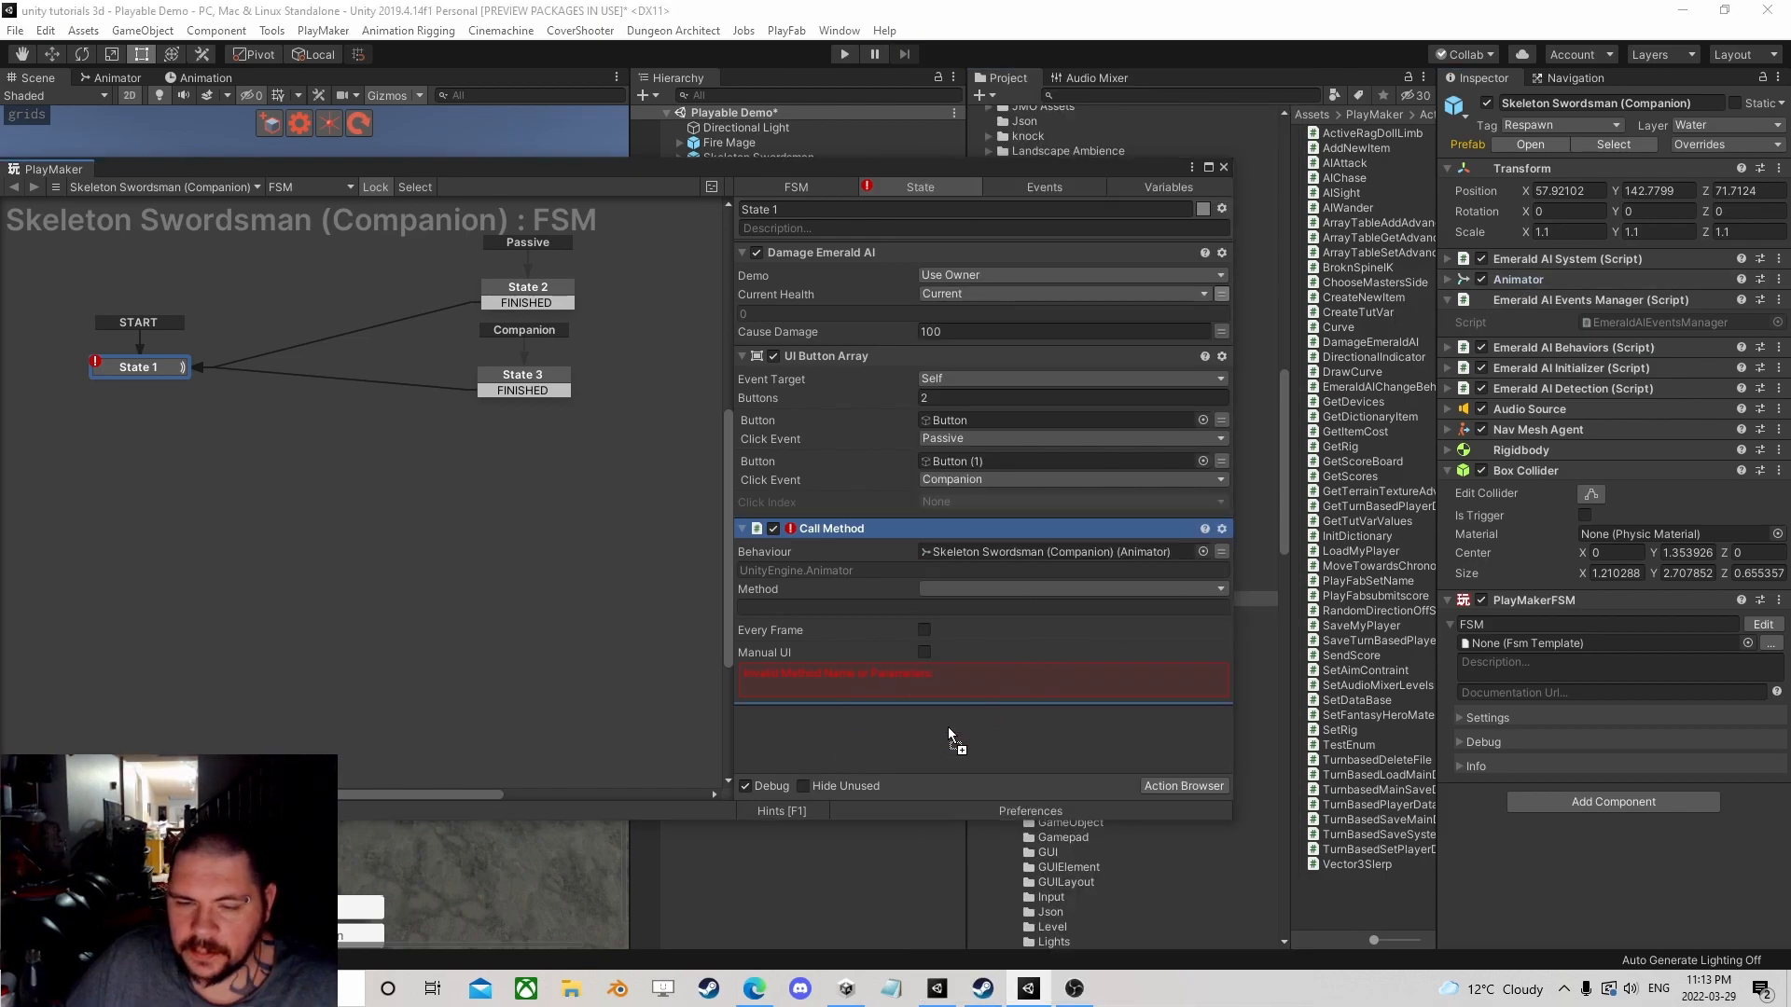
pyautogui.moveTo(946, 726); pyautogui.dragTo(948, 727)
pyautogui.click(1042, 787)
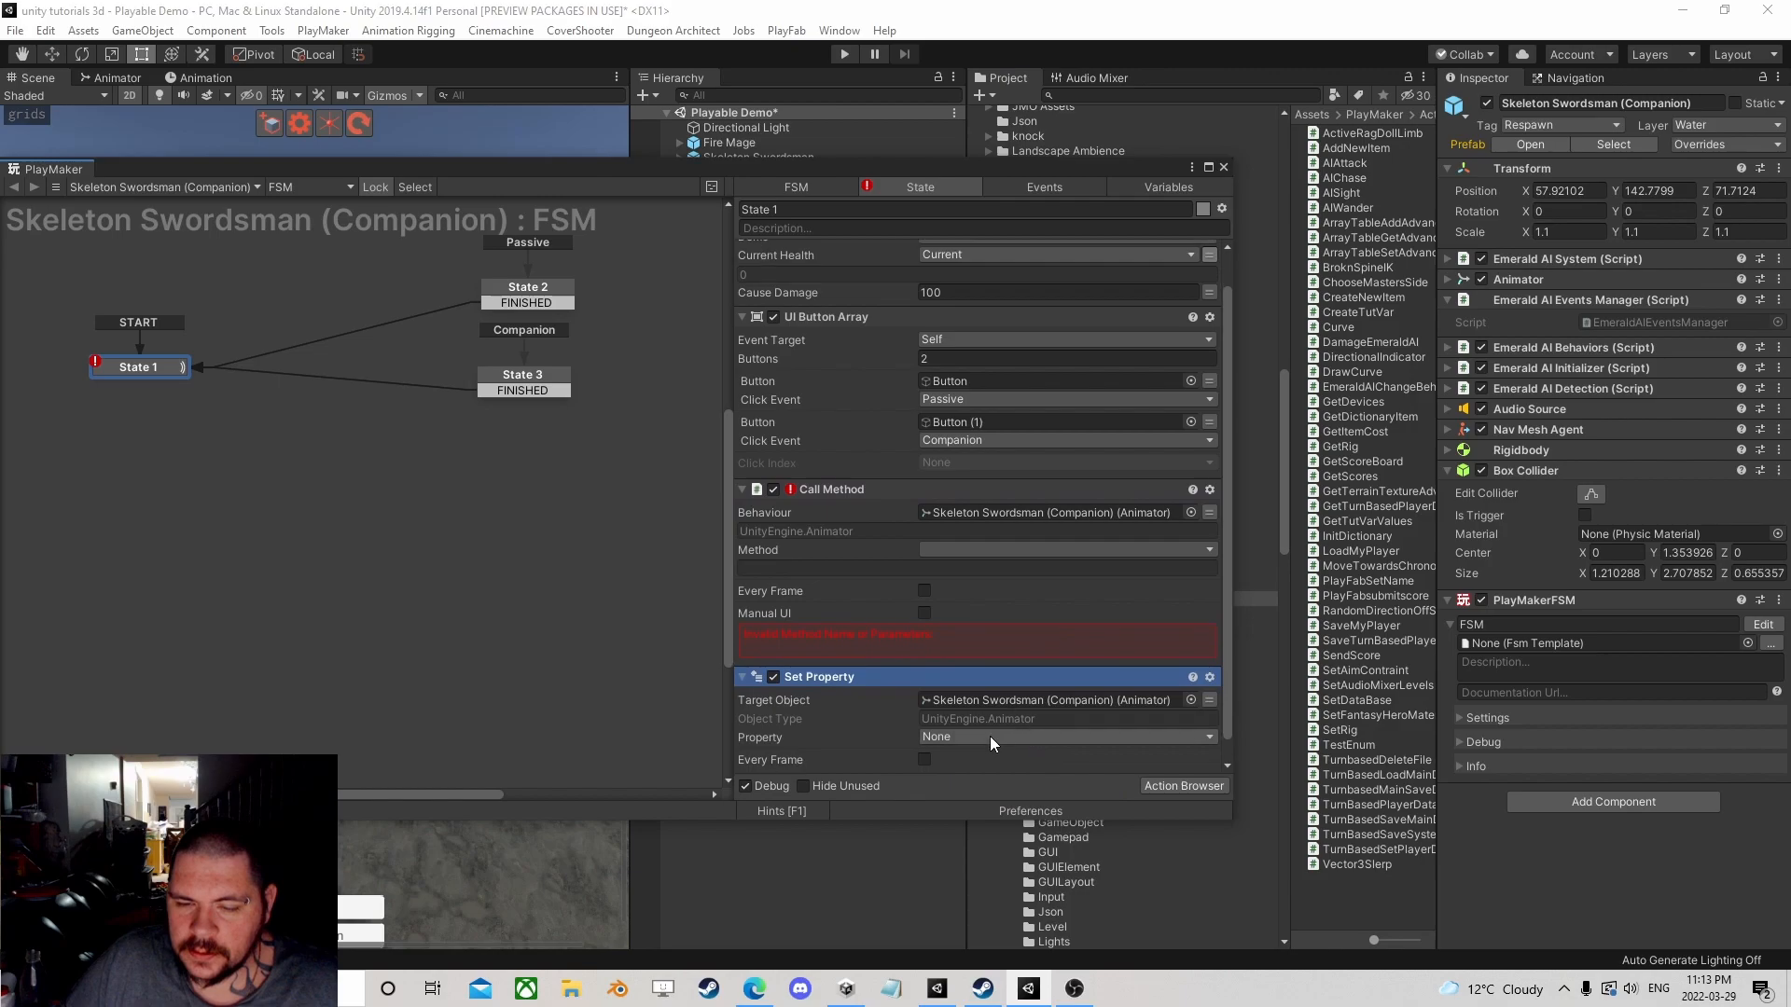
pyautogui.click(989, 737)
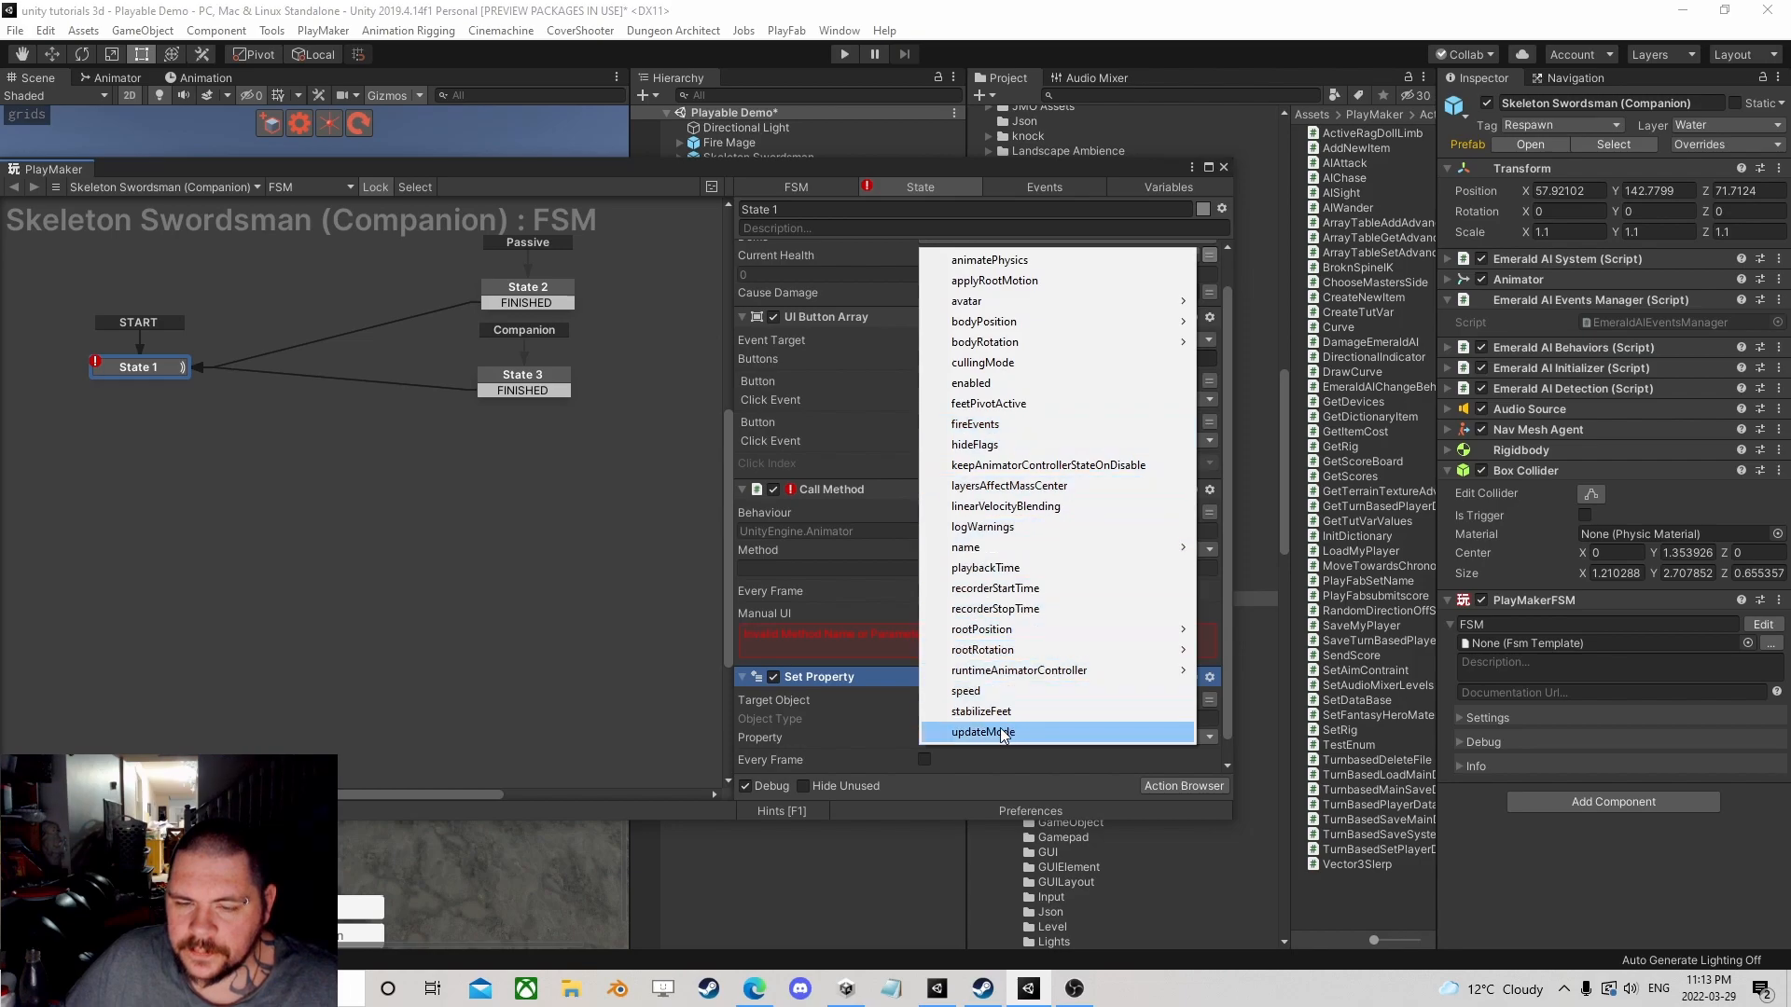
pyautogui.click(845, 705)
pyautogui.rightClick(839, 680)
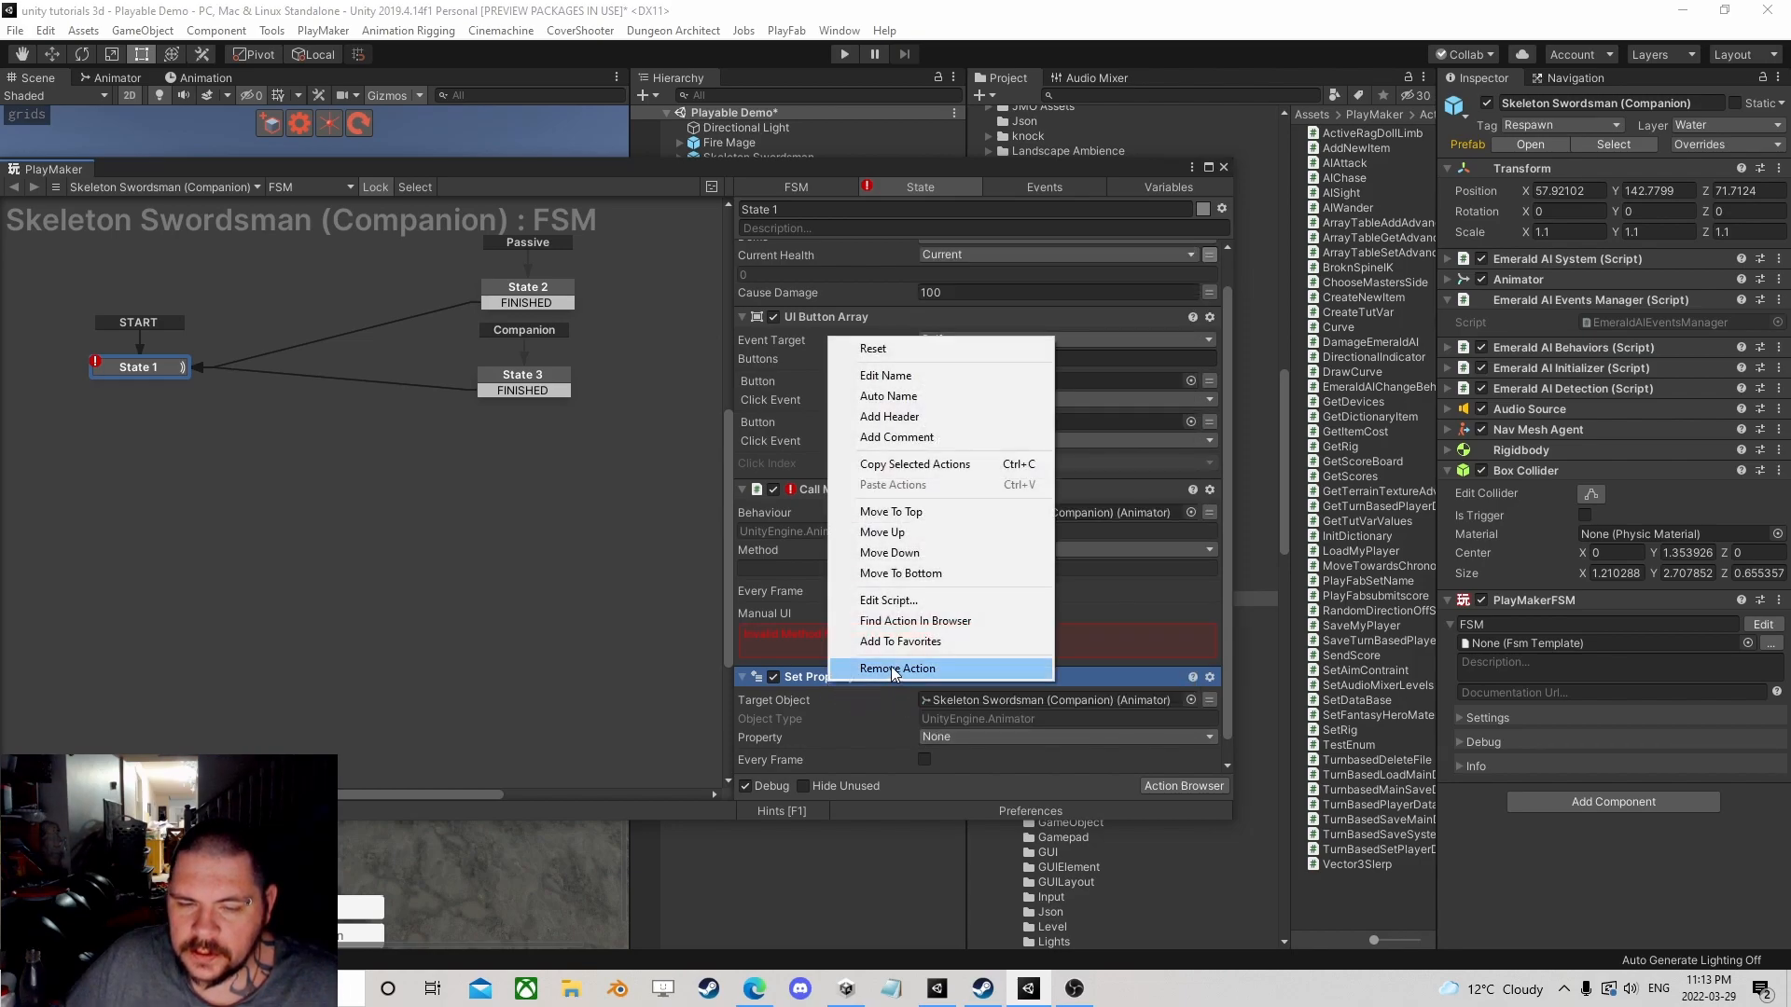
pyautogui.click(894, 671)
pyautogui.rightClick(839, 521)
pyautogui.click(899, 854)
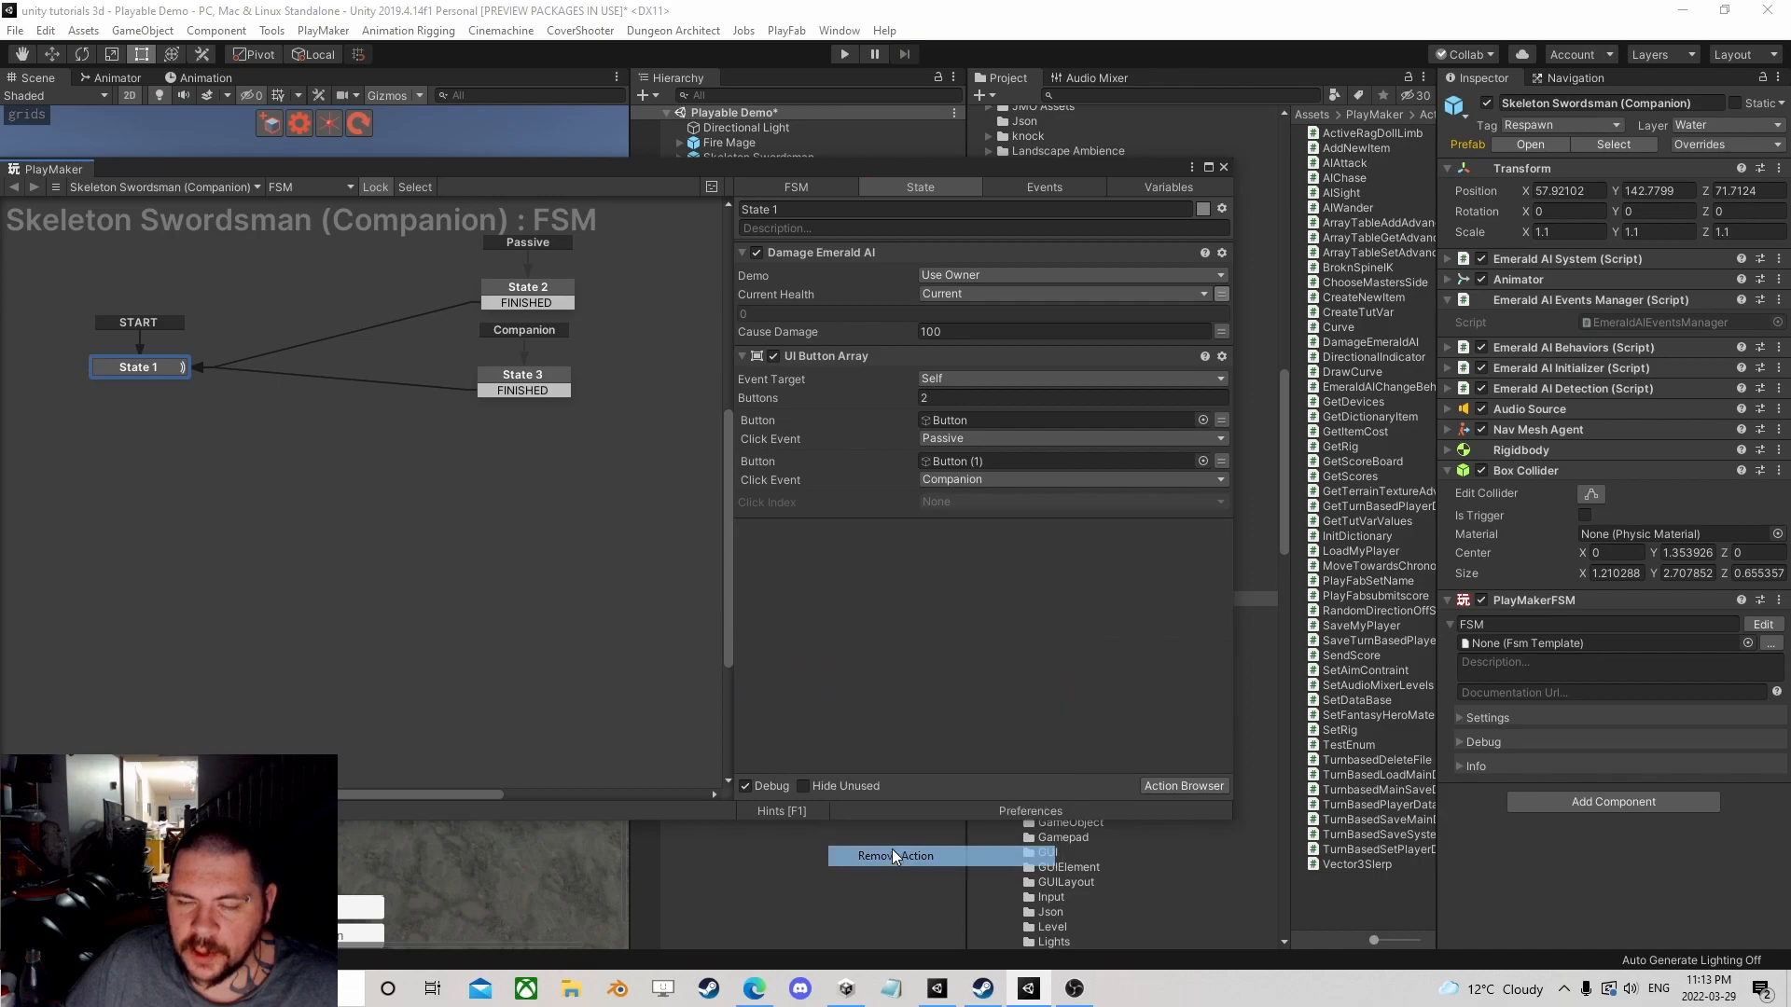
# Step: Add a Box Collider Get Property action to State 1, leaving its property unchosen
pyautogui.moveTo(1532, 471); pyautogui.dragTo(941, 605)
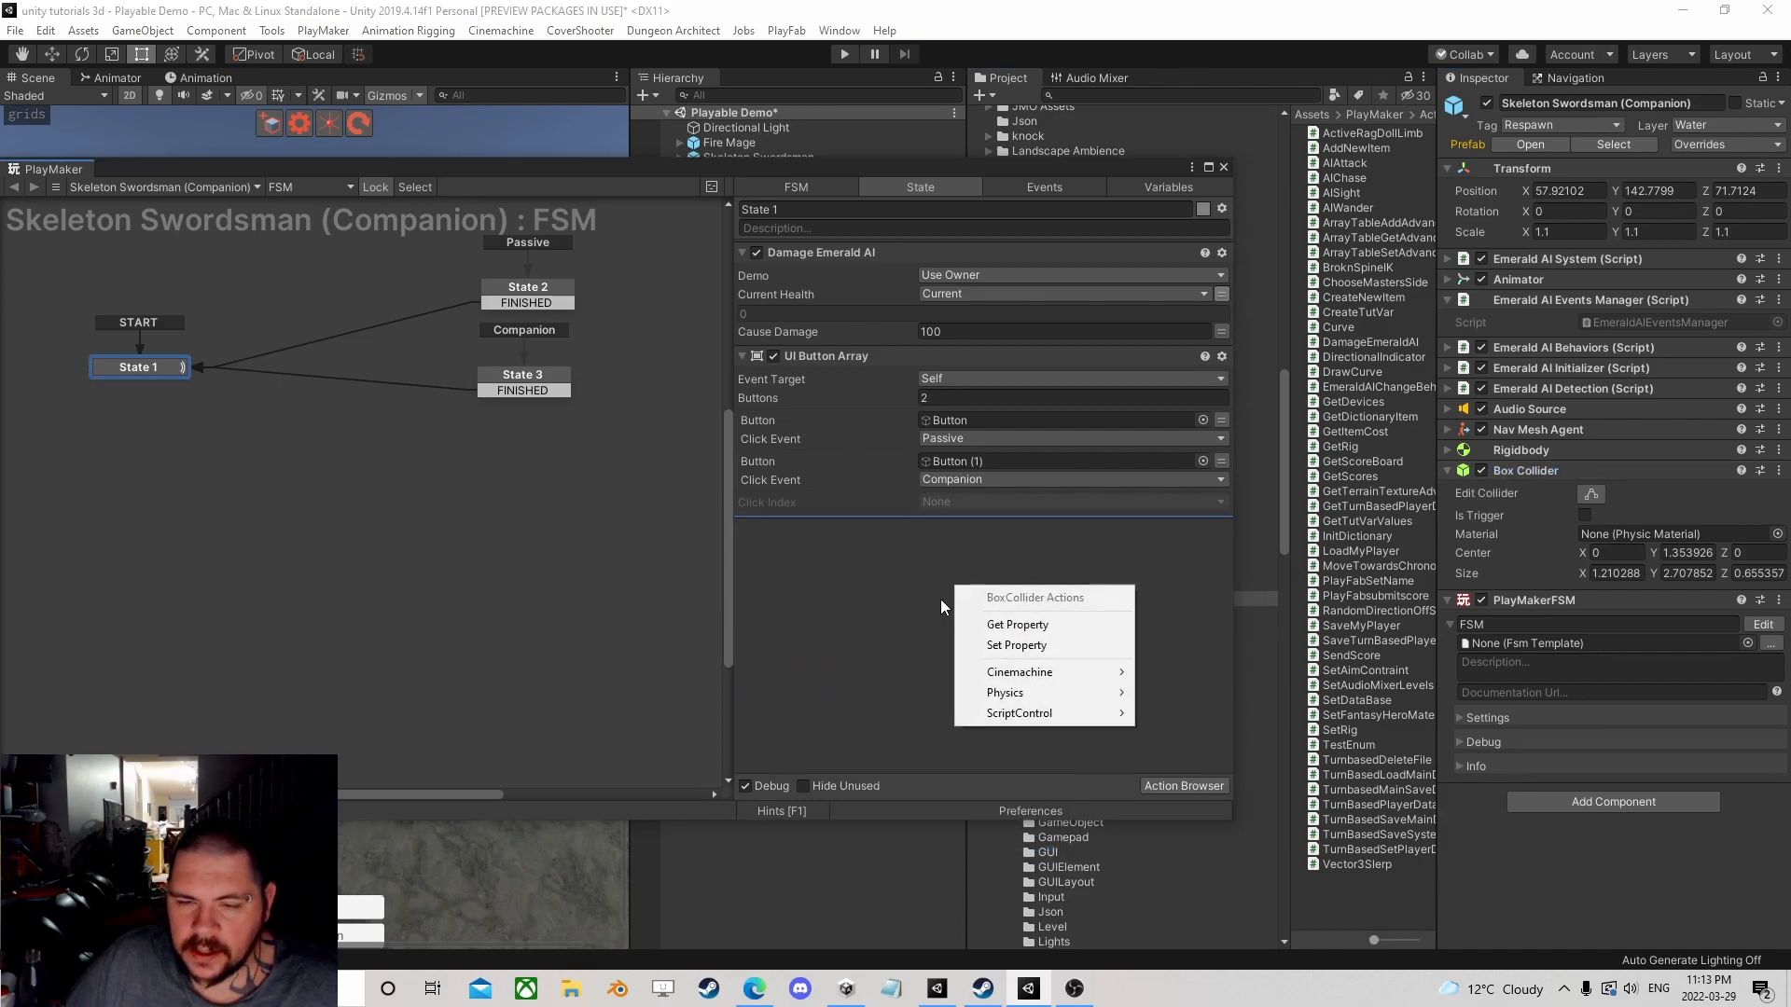
pyautogui.click(1017, 624)
pyautogui.click(988, 588)
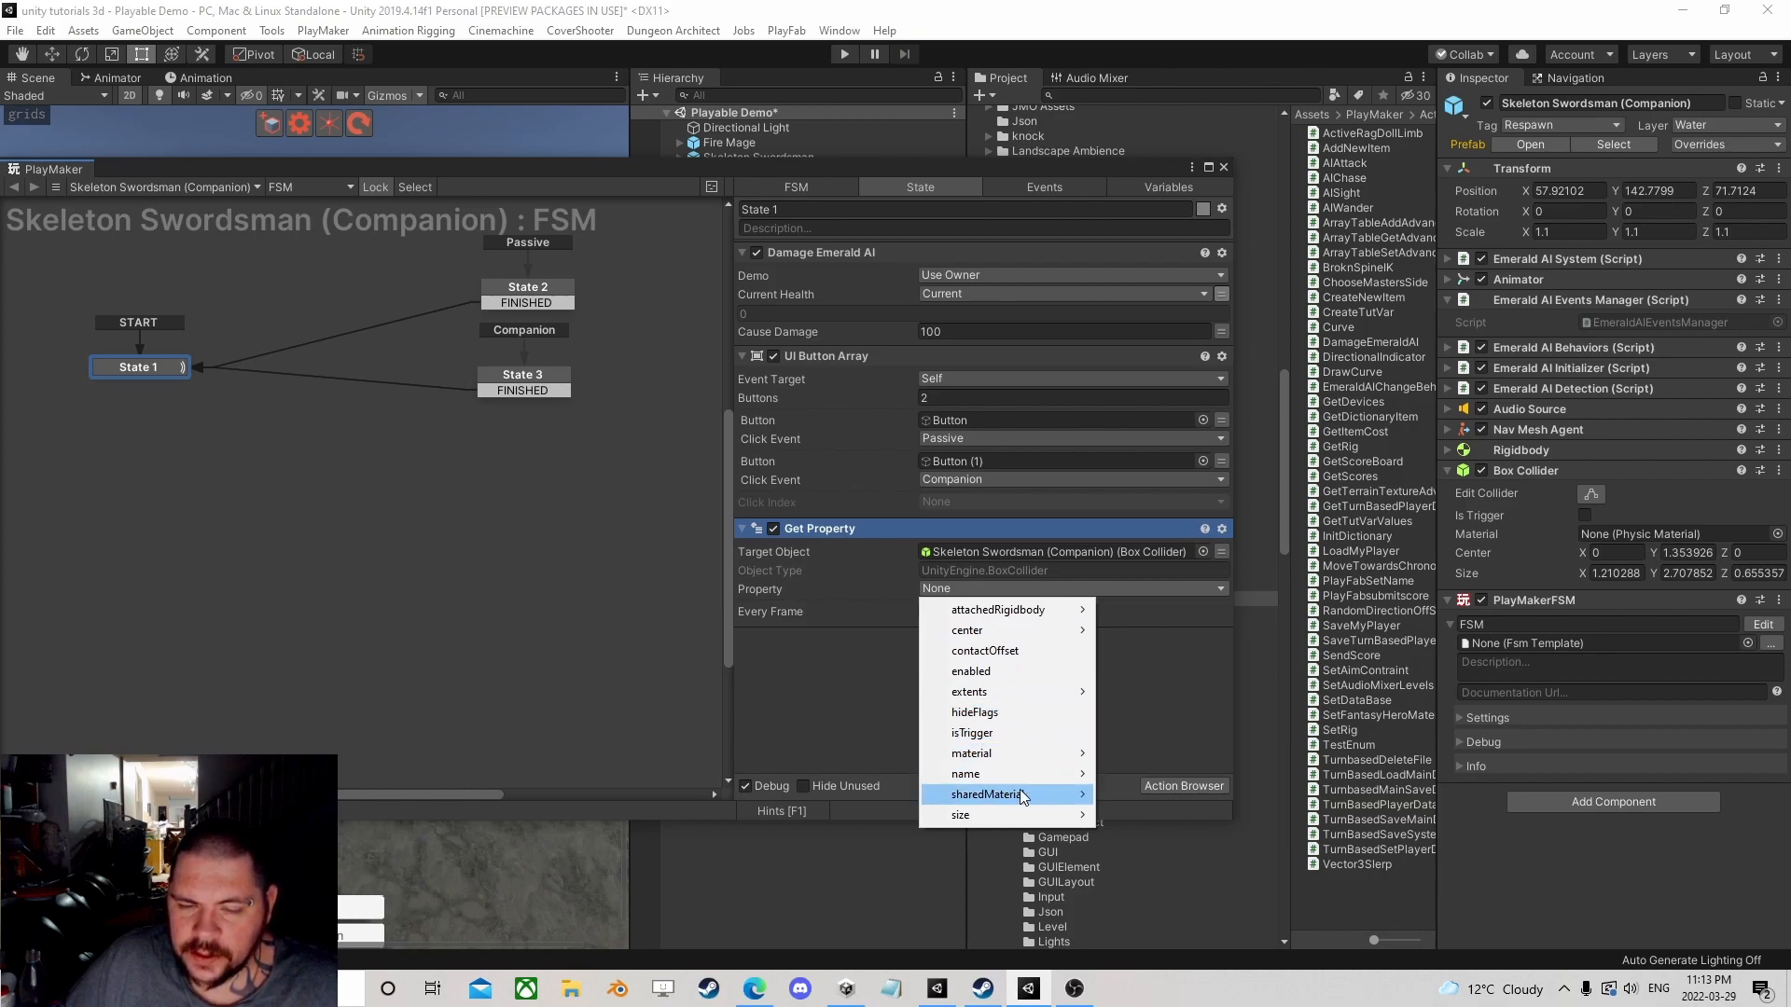
pyautogui.click(1165, 506)
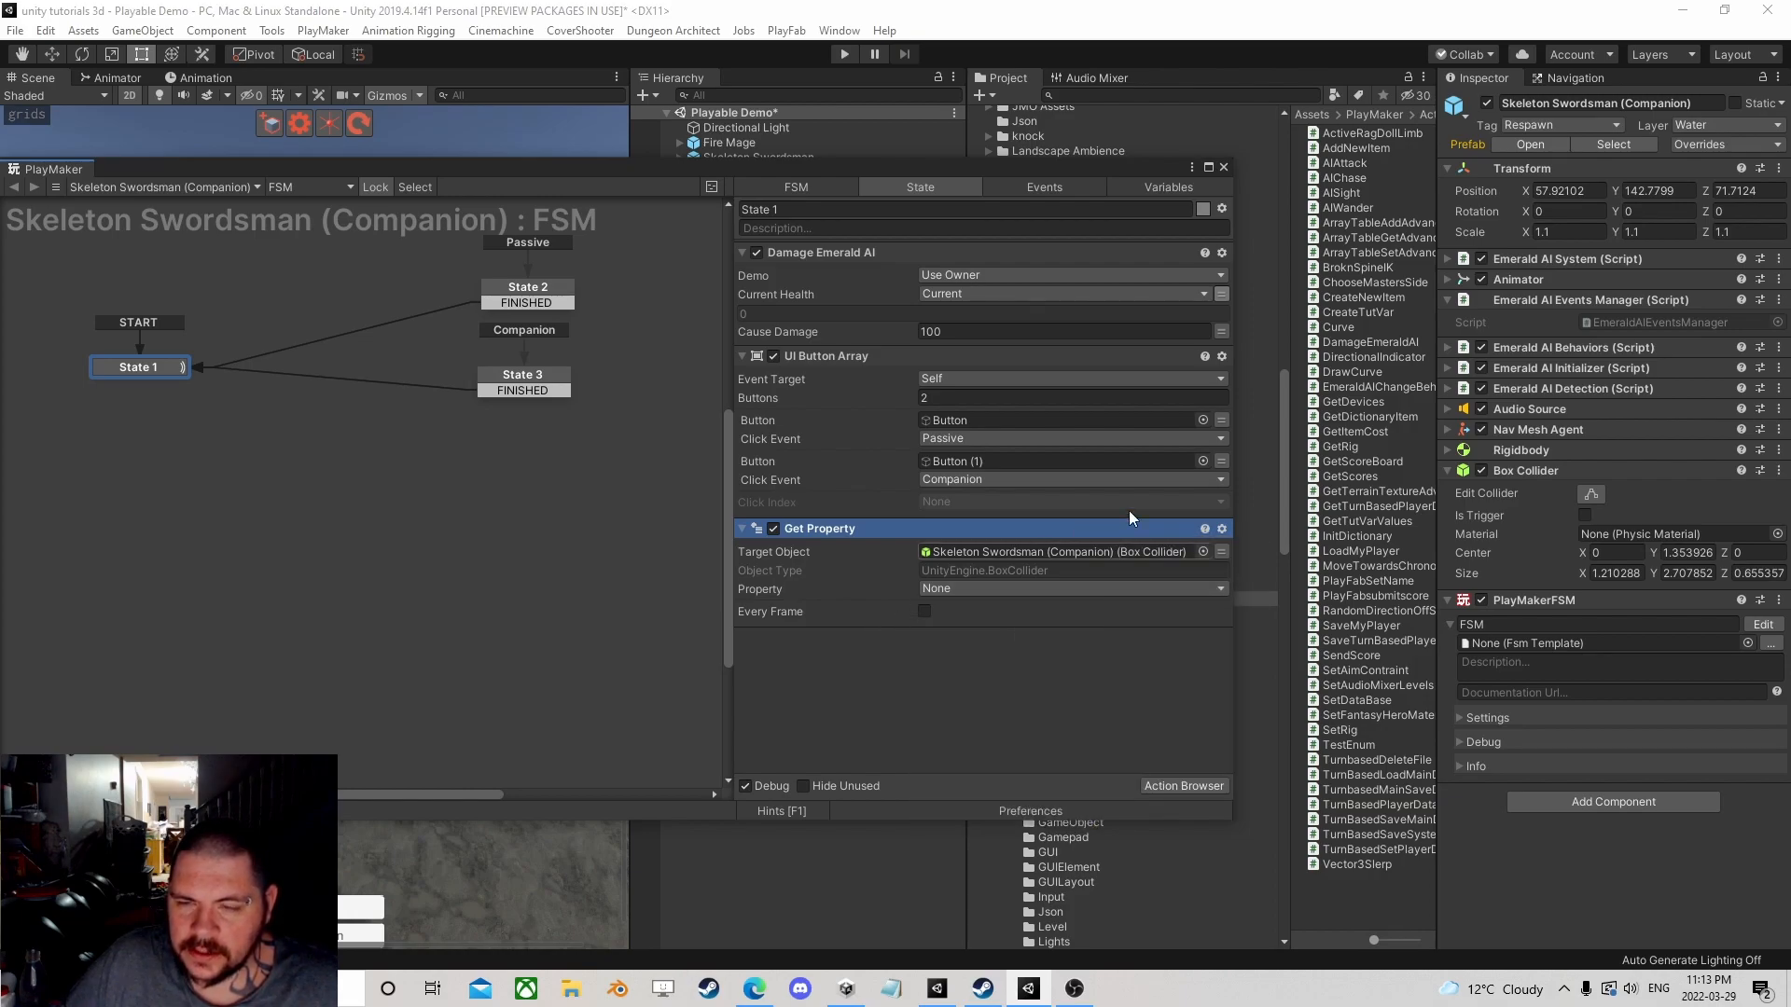
# Step: Add a Box Collider Call Method action set to ClosestPointOnBounds with Position taking a variable
pyautogui.moveTo(1535, 471); pyautogui.dragTo(866, 693)
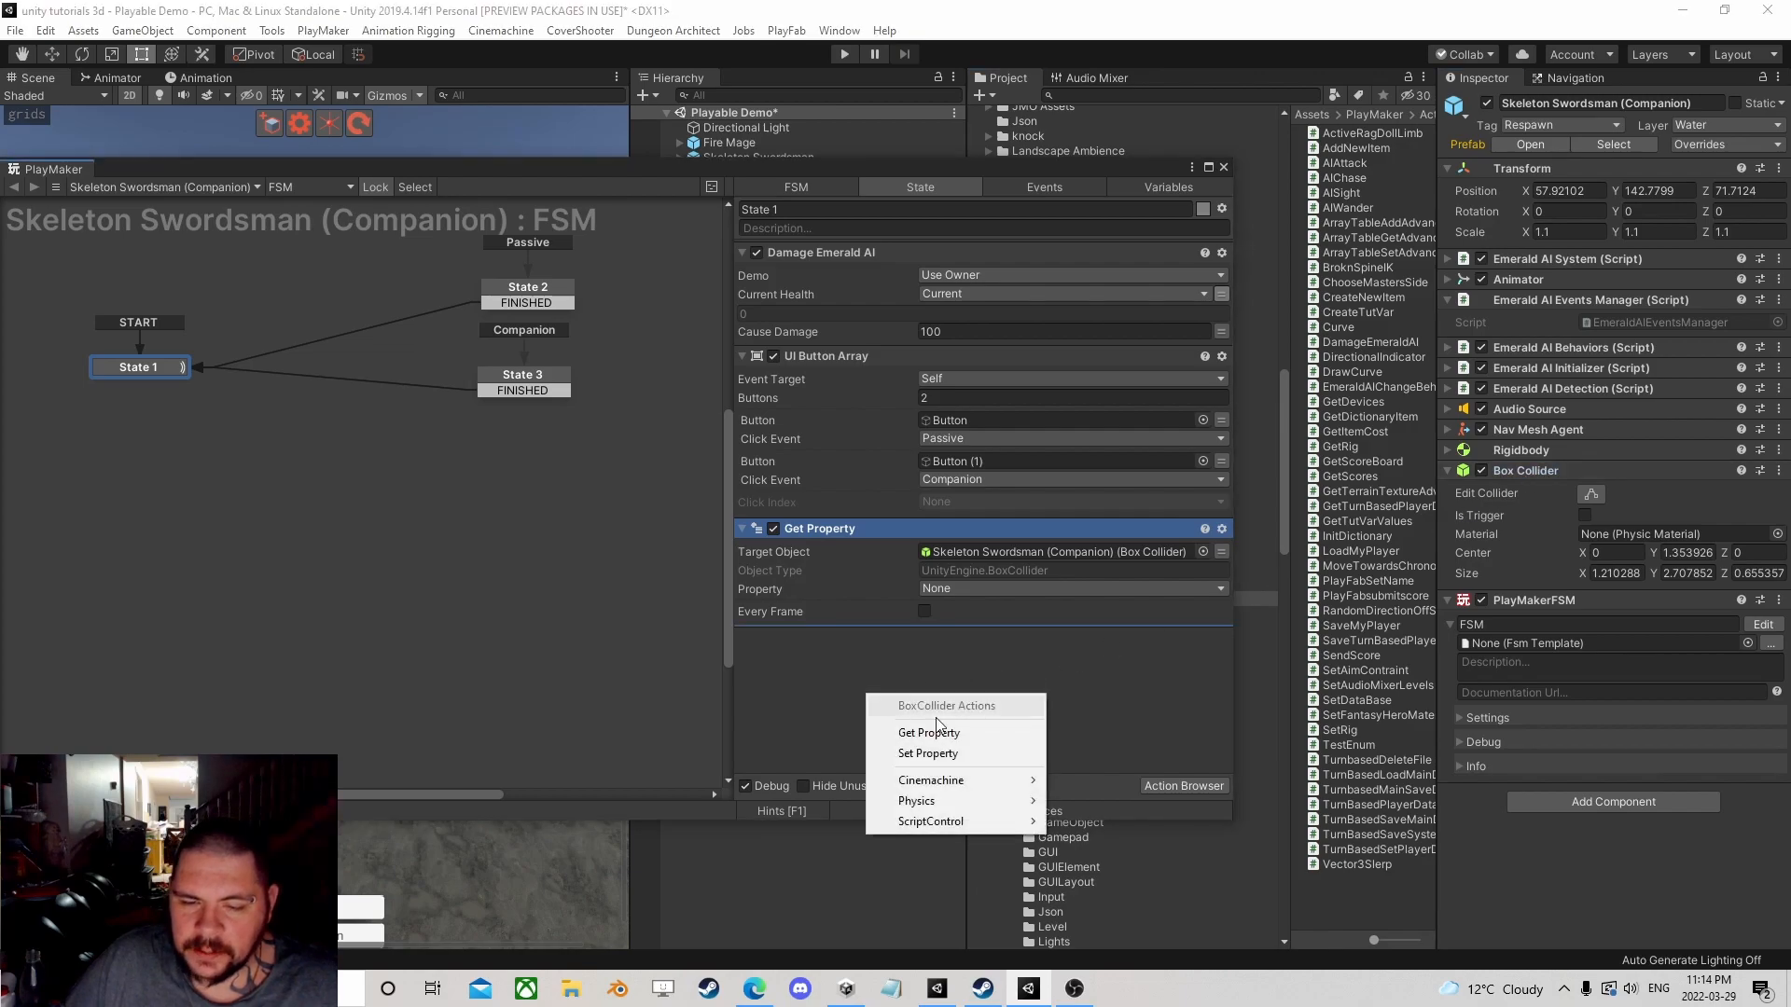
pyautogui.moveTo(952, 822)
pyautogui.click(1081, 822)
pyautogui.click(985, 660)
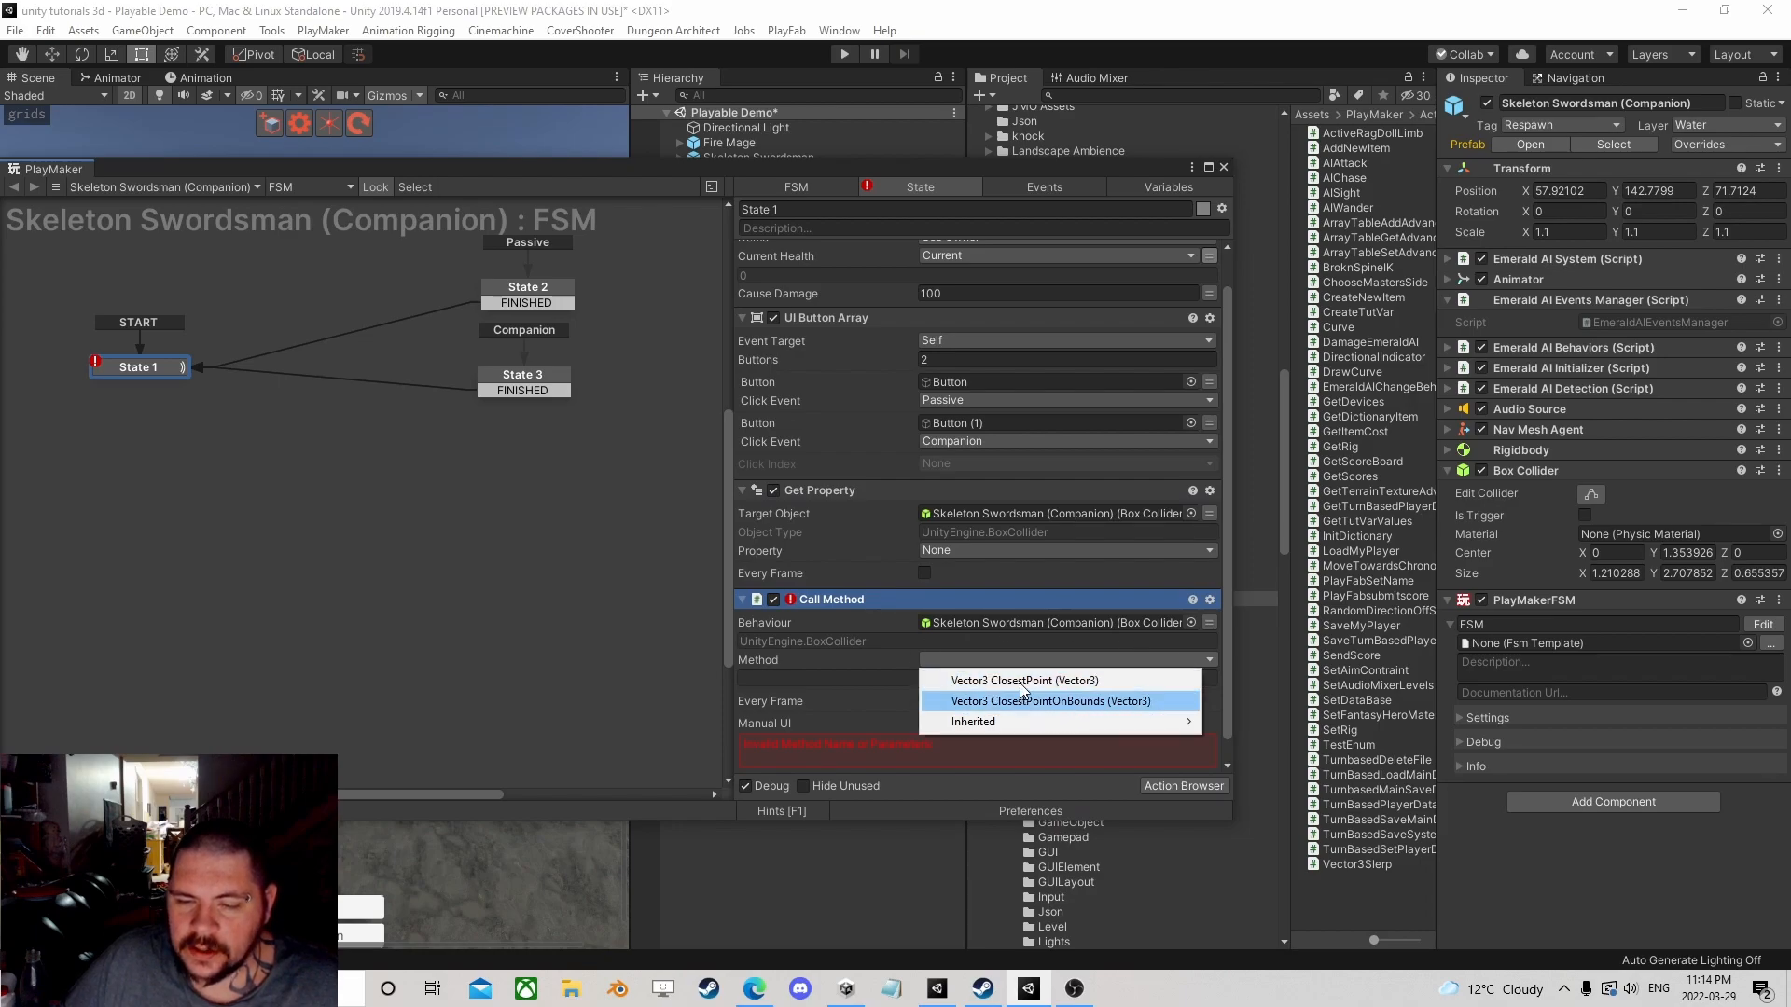
pyautogui.click(1071, 702)
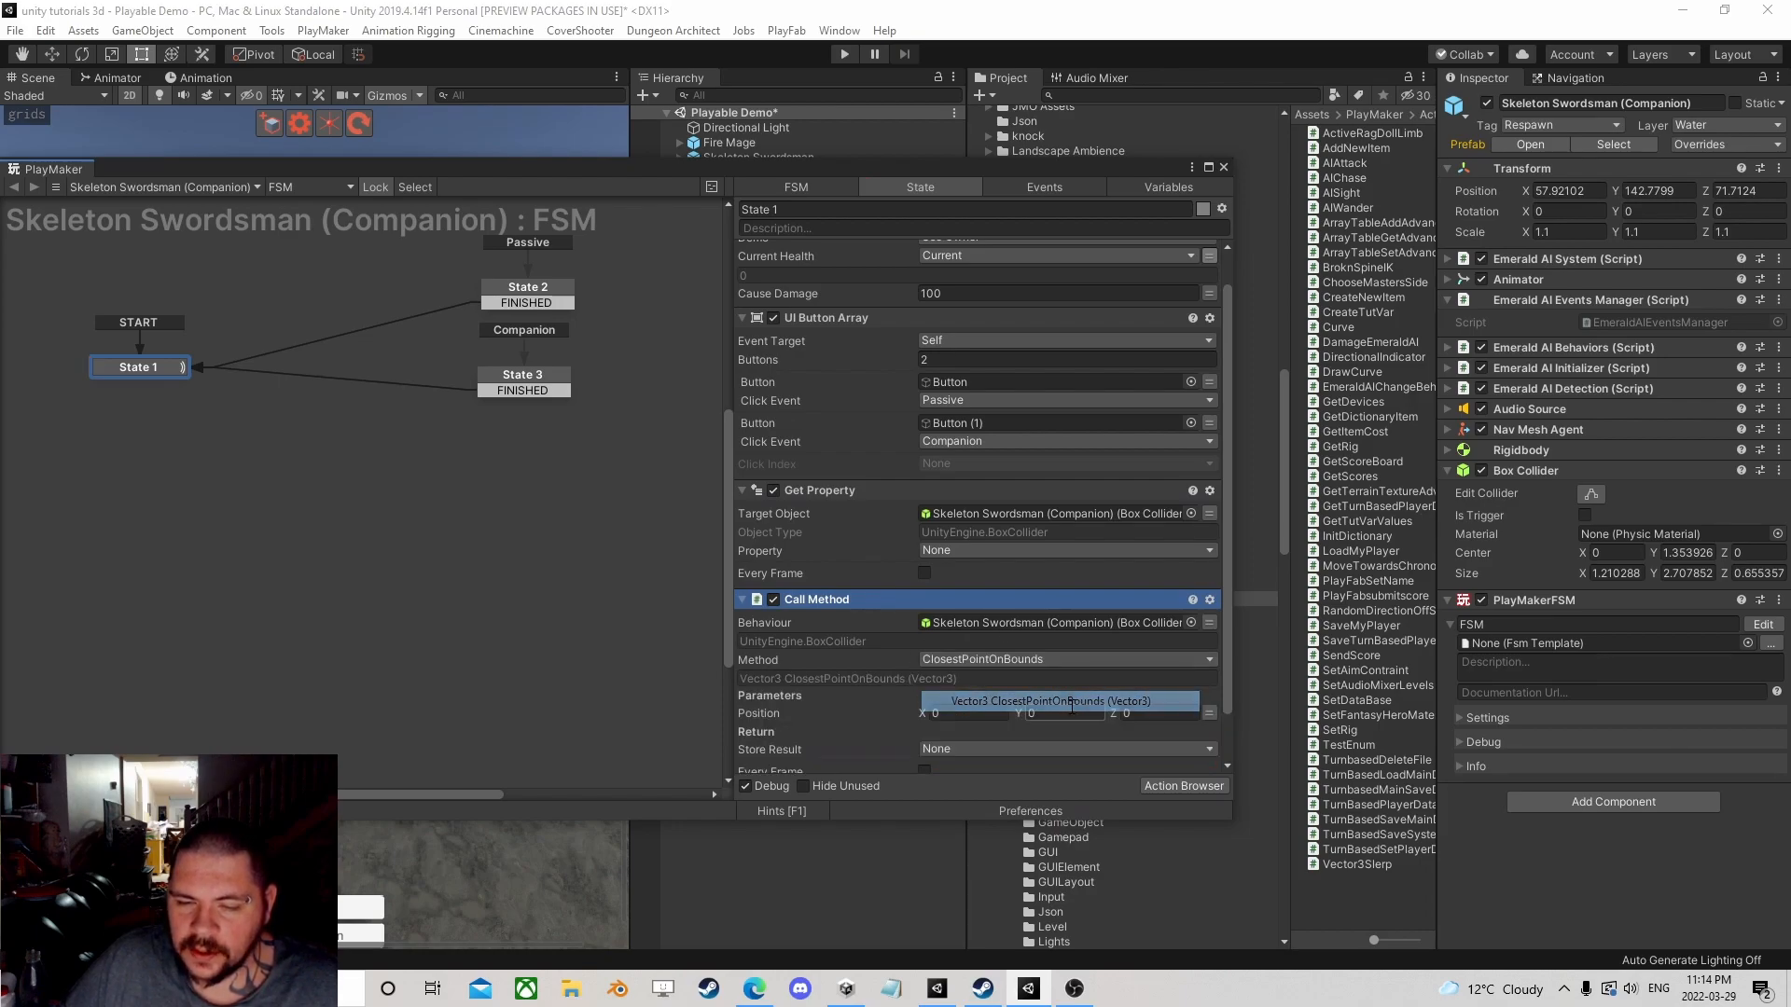
pyautogui.scroll(-1, 1005, 608)
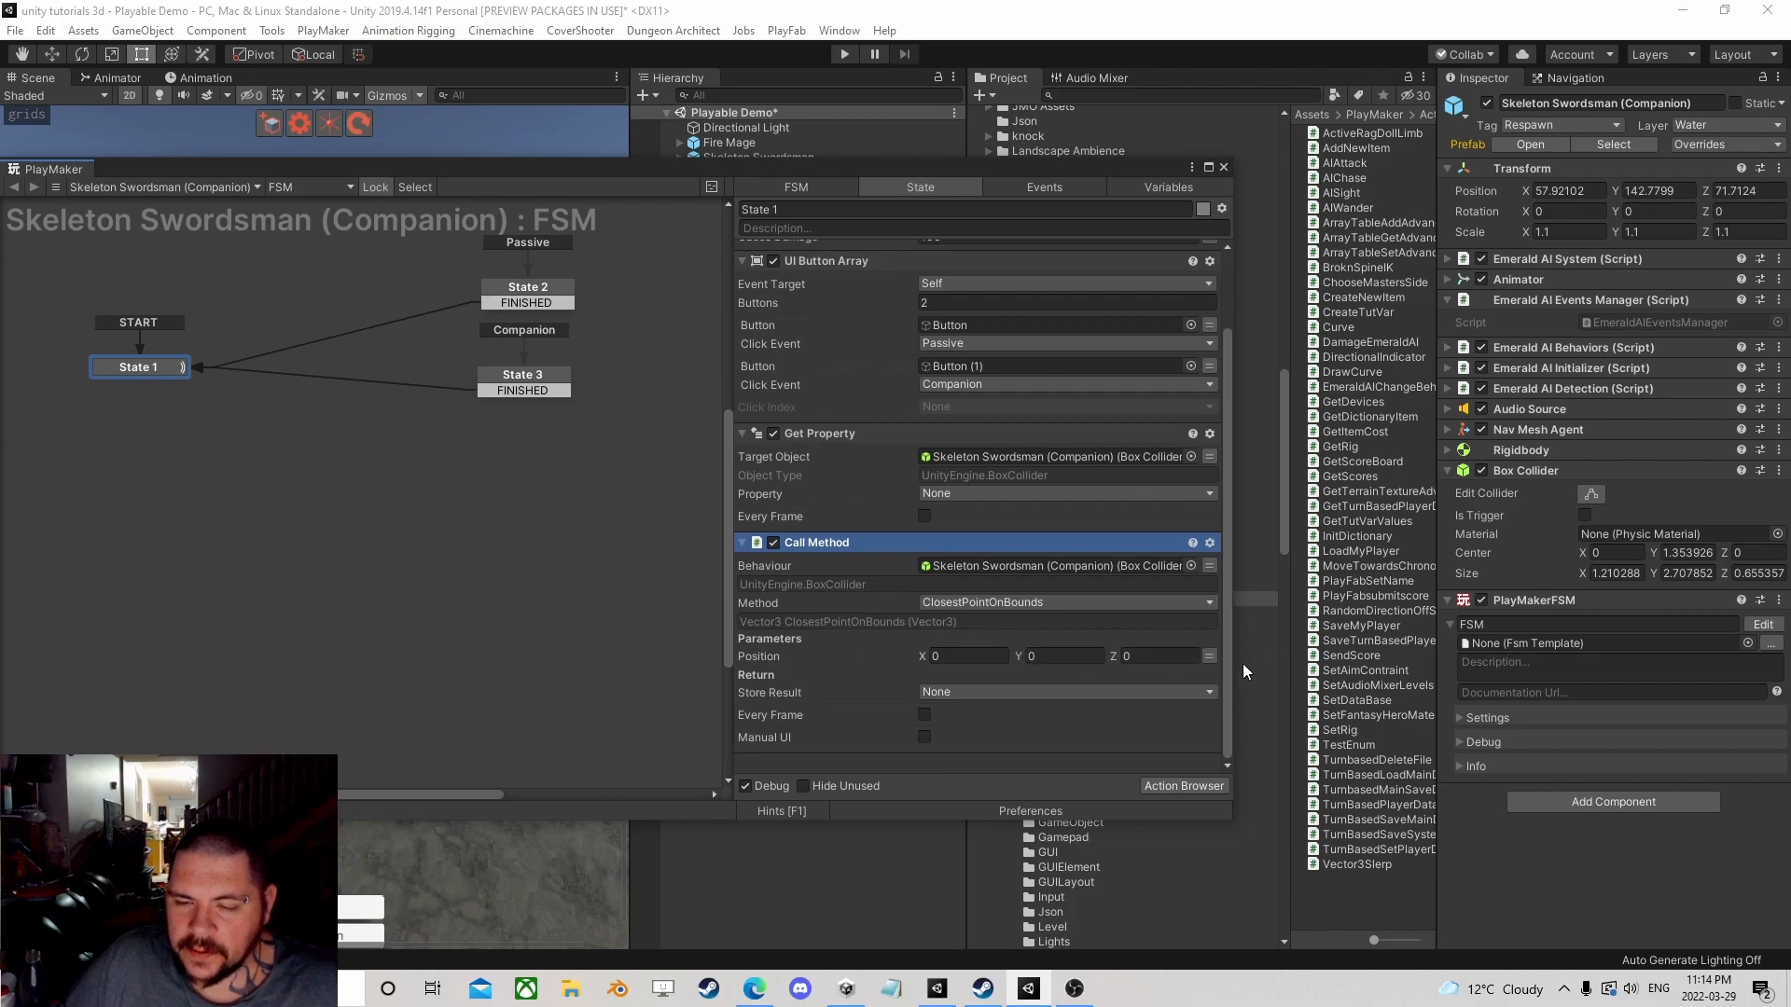
pyautogui.click(1208, 657)
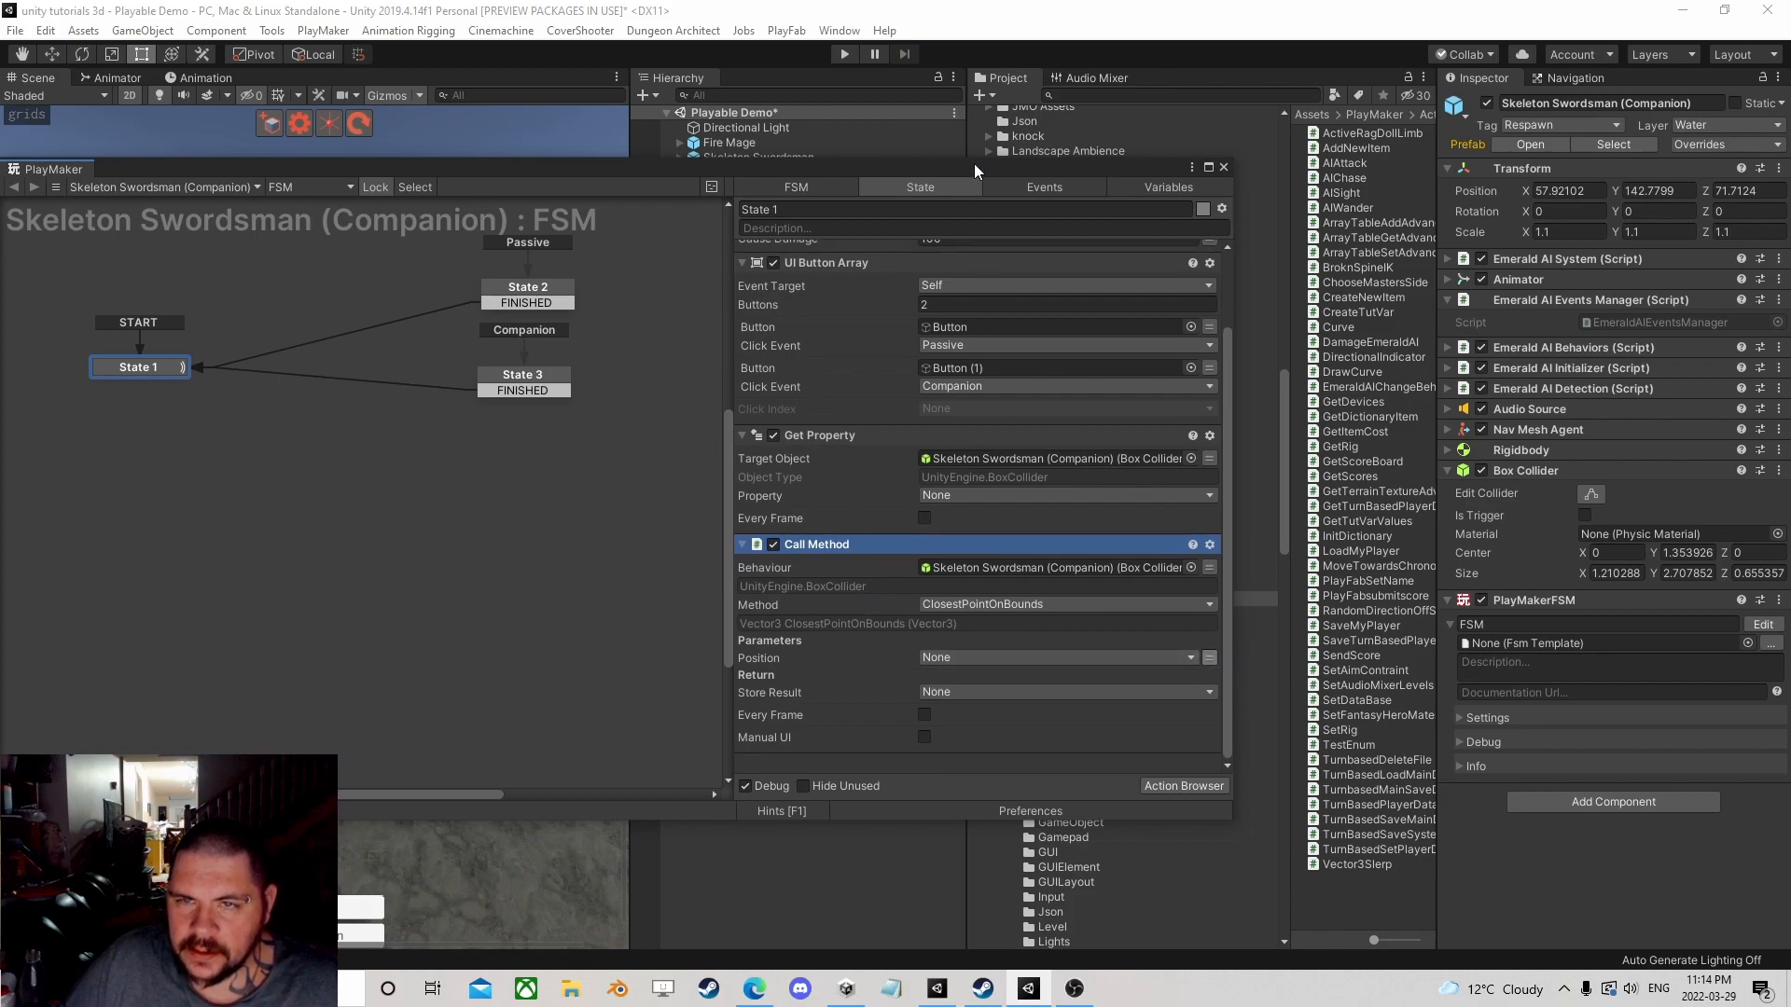
pyautogui.moveTo(974, 163); pyautogui.dragTo(859, 567)
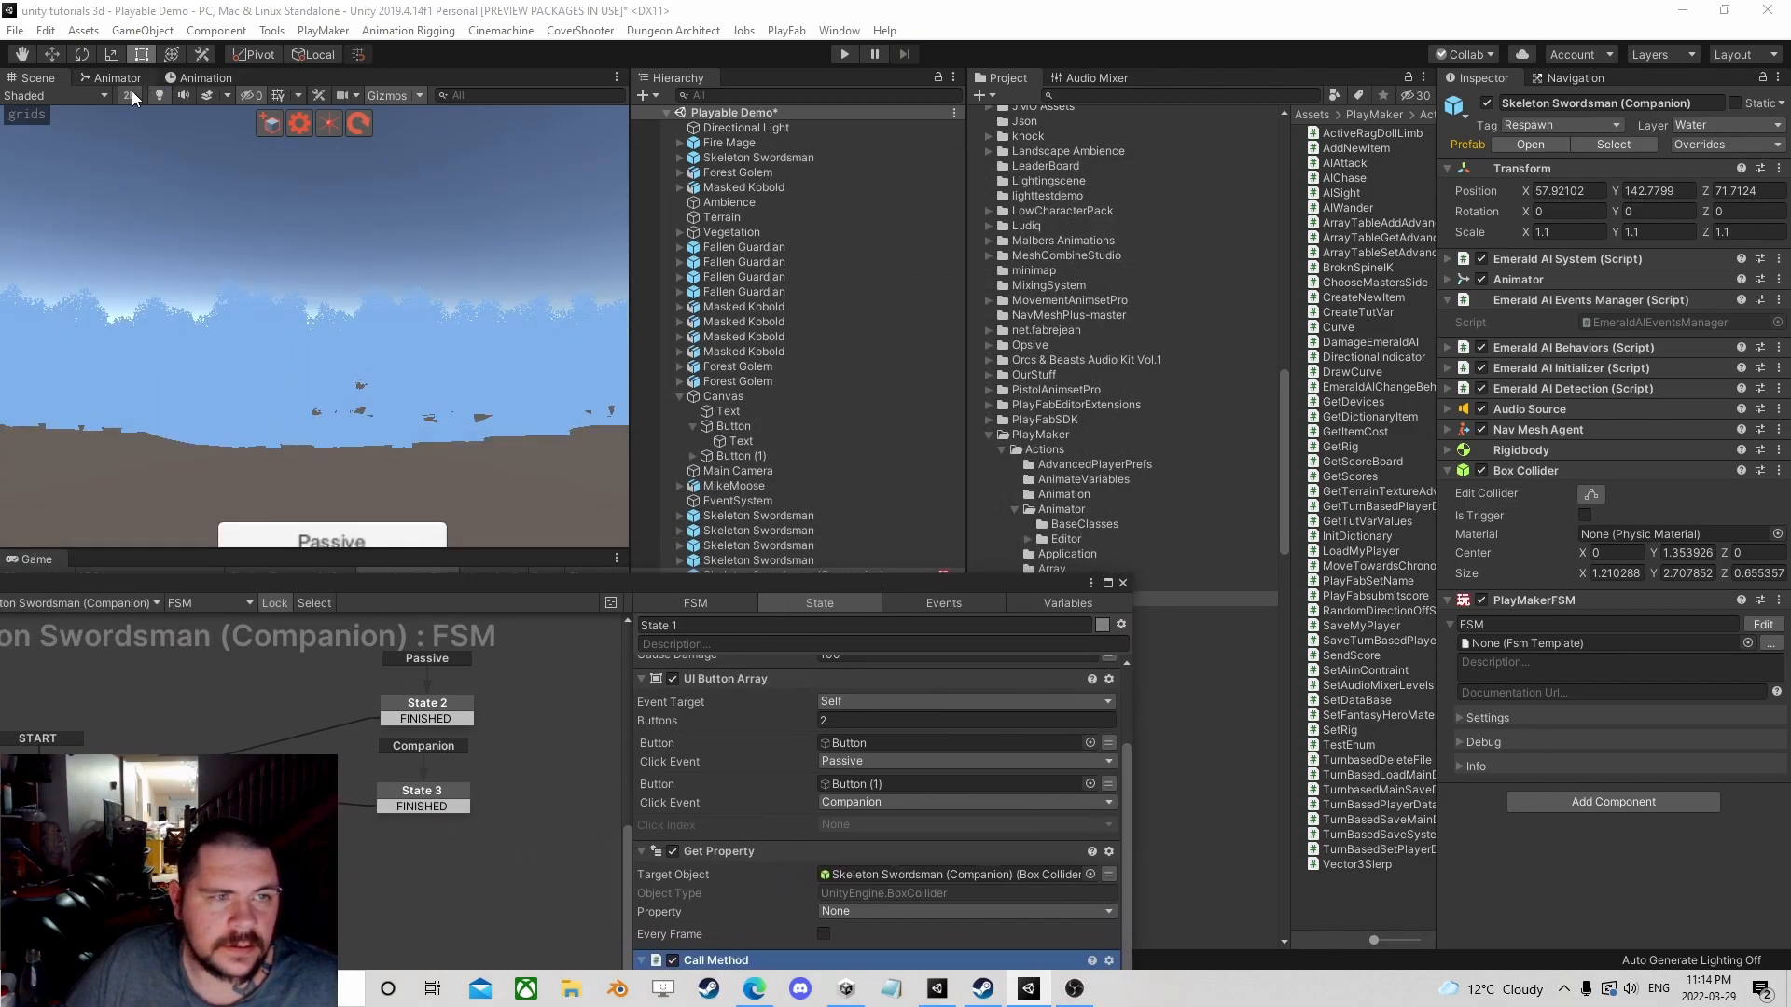
pyautogui.click(130, 95)
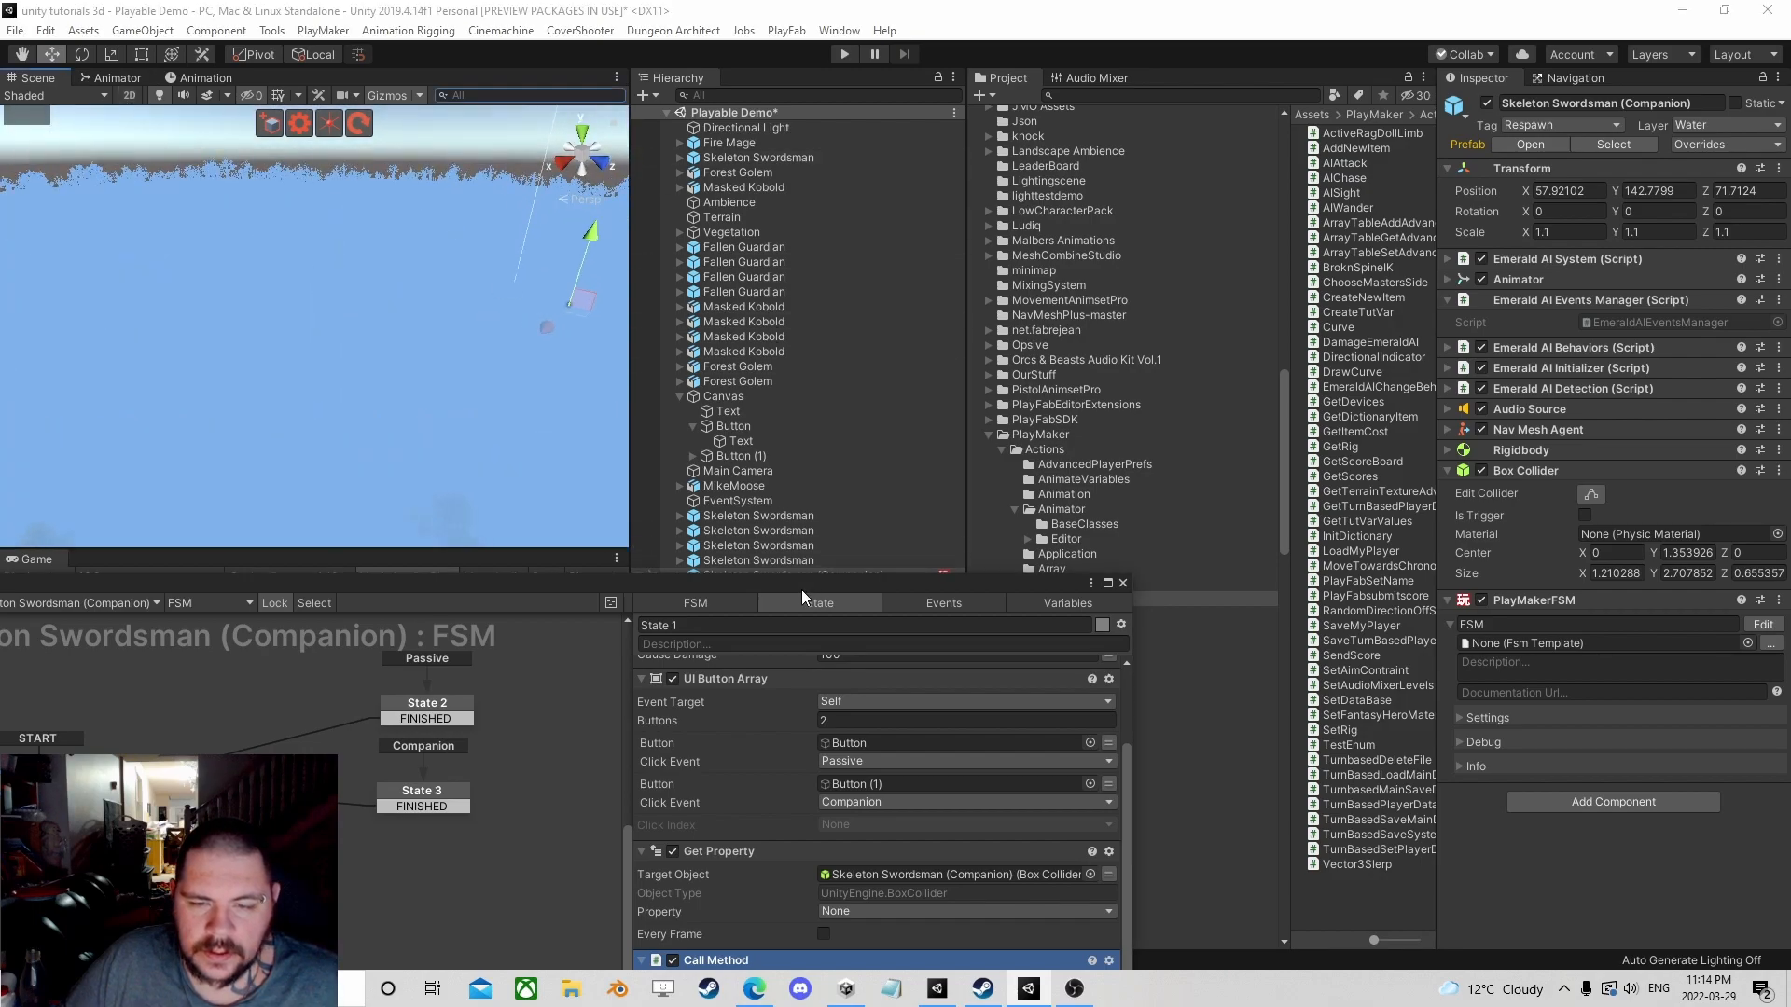
pyautogui.moveTo(807, 578)
pyautogui.mouseDown()
pyautogui.moveTo(267, 239)
pyautogui.moveTo(520, 448)
pyautogui.mouseUp()
pyautogui.doubleClick(833, 575)
pyautogui.moveTo(520, 268)
pyautogui.mouseDown(button='middle')
pyautogui.moveTo(567, 309)
pyautogui.moveTo(582, 417)
pyautogui.mouseUp(button='middle')
pyautogui.moveTo(625, 444)
pyautogui.mouseDown()
pyautogui.moveTo(1249, 183)
pyautogui.moveTo(1404, 162)
pyautogui.mouseUp()
pyautogui.moveTo(537, 452); pyautogui.dragTo(840, 452)
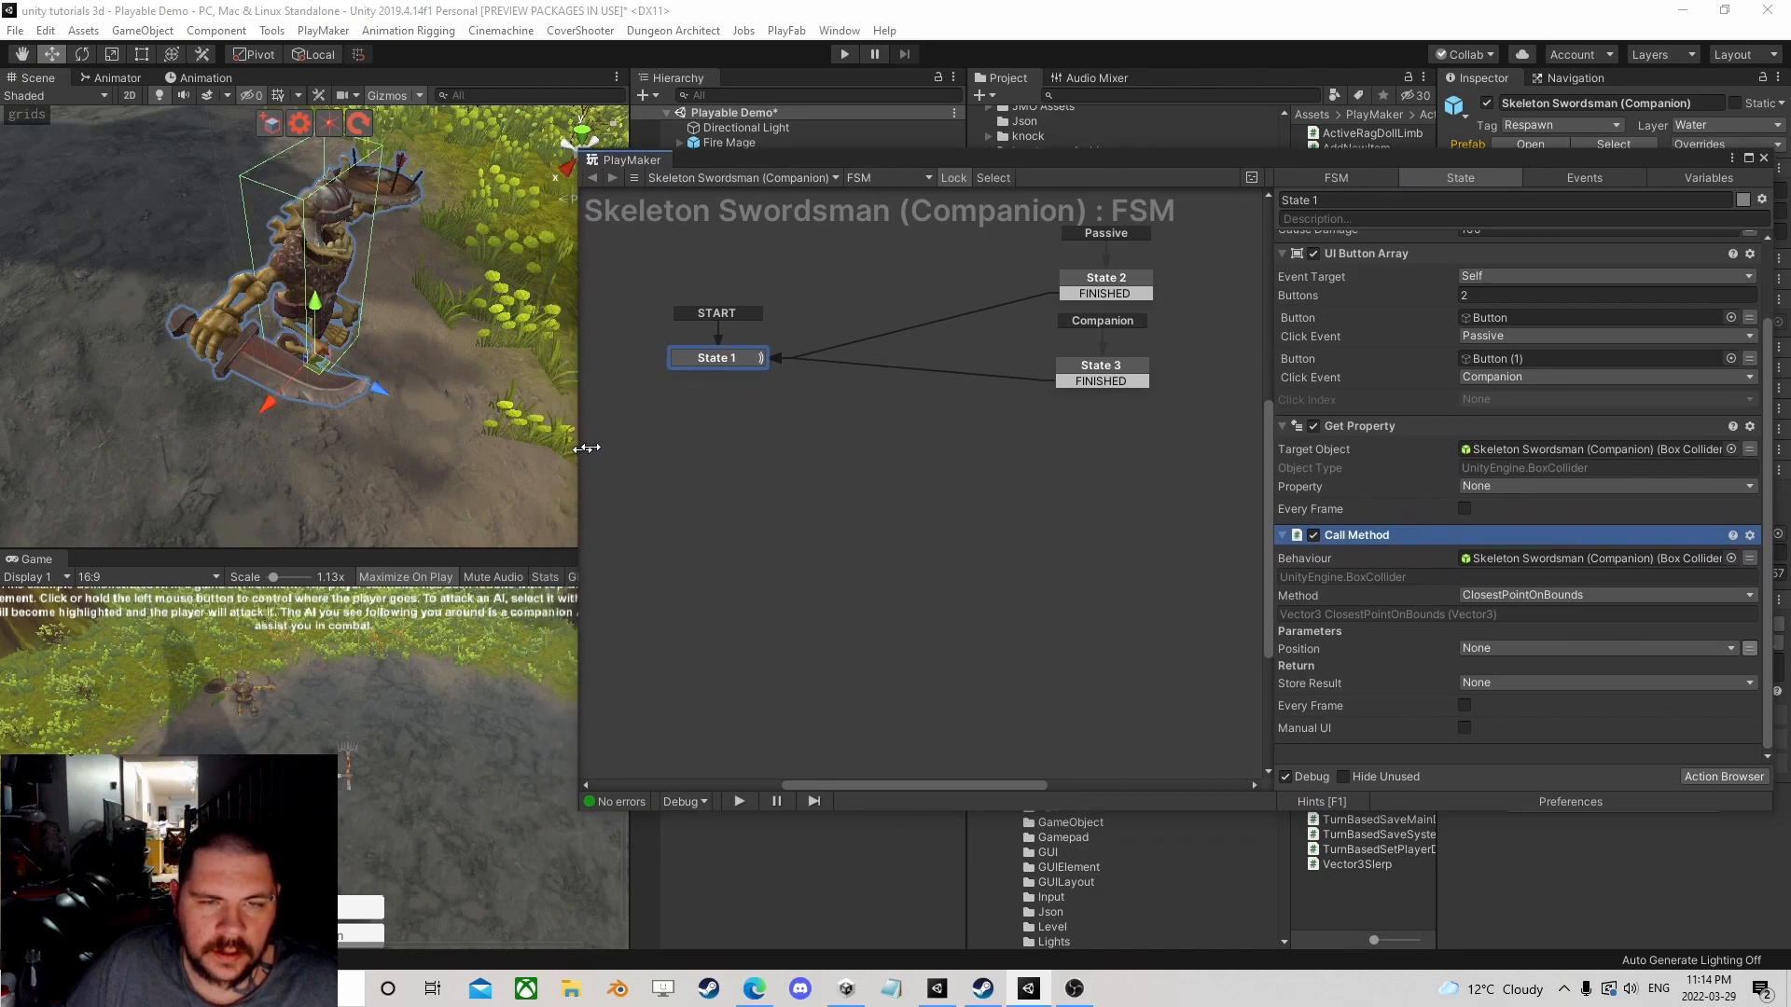
pyautogui.moveTo(1305, 166); pyautogui.dragTo(914, 139)
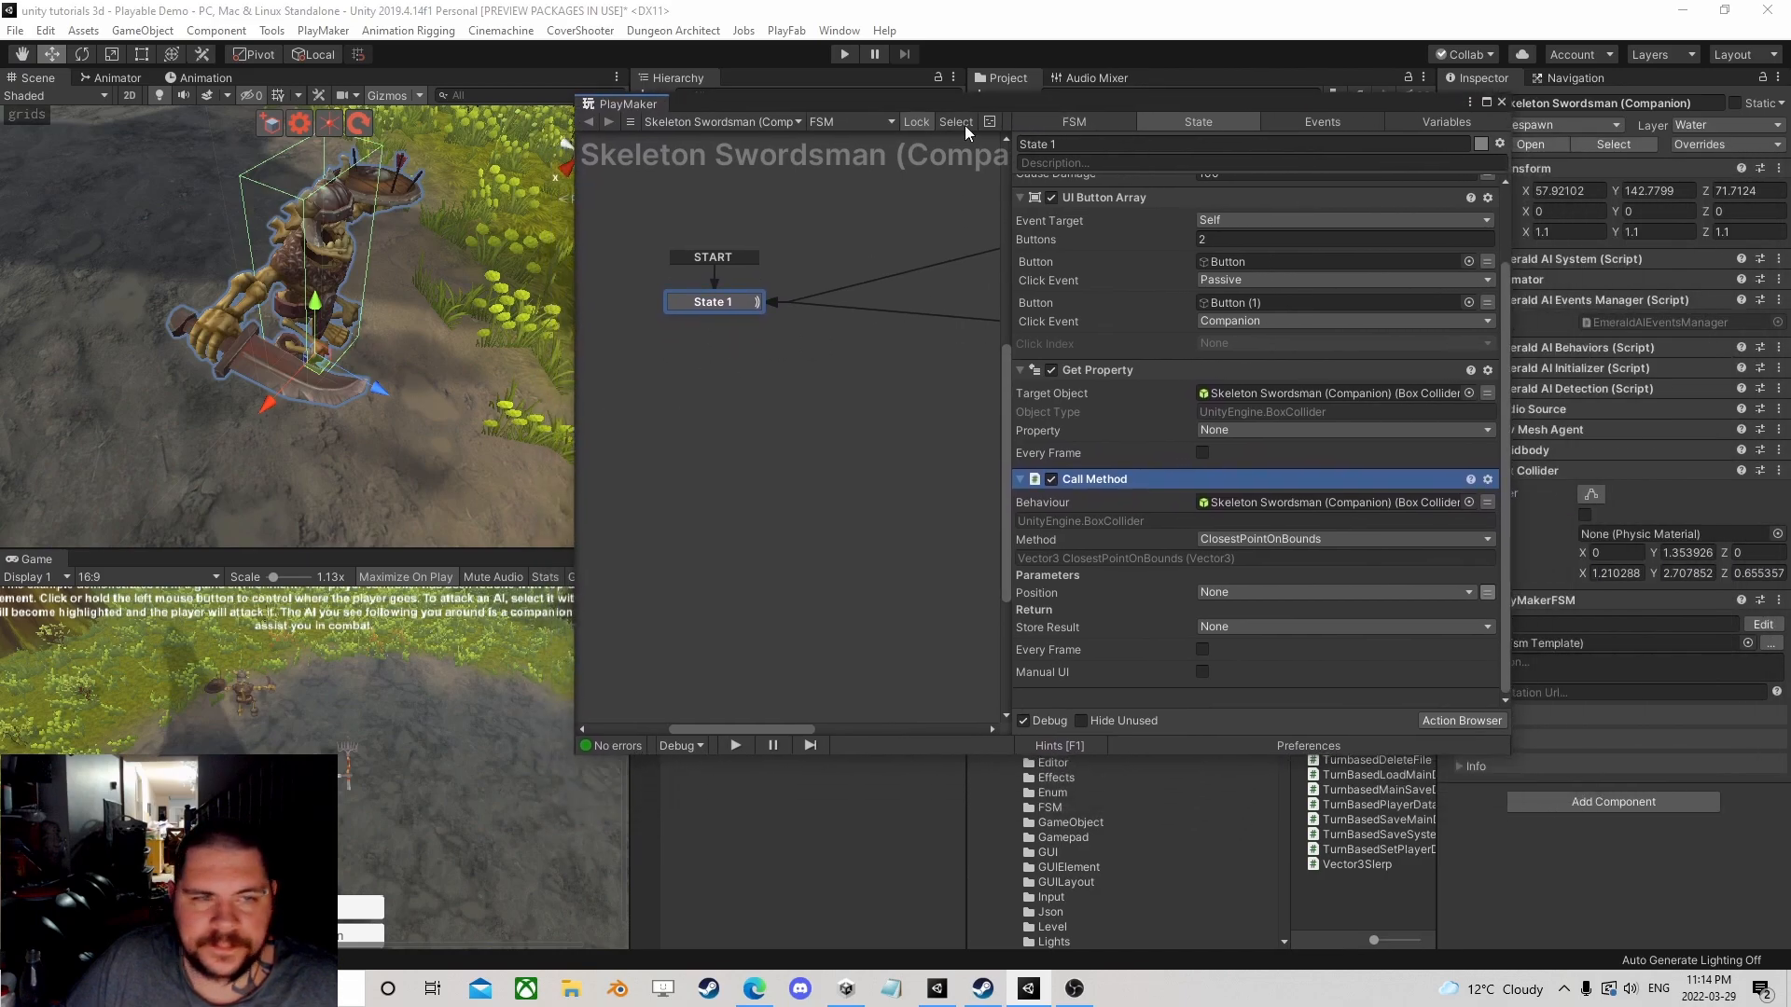
pyautogui.scroll(3, 356, 268)
pyautogui.scroll(3, 304, 319)
pyautogui.scroll(-5, 194, 308)
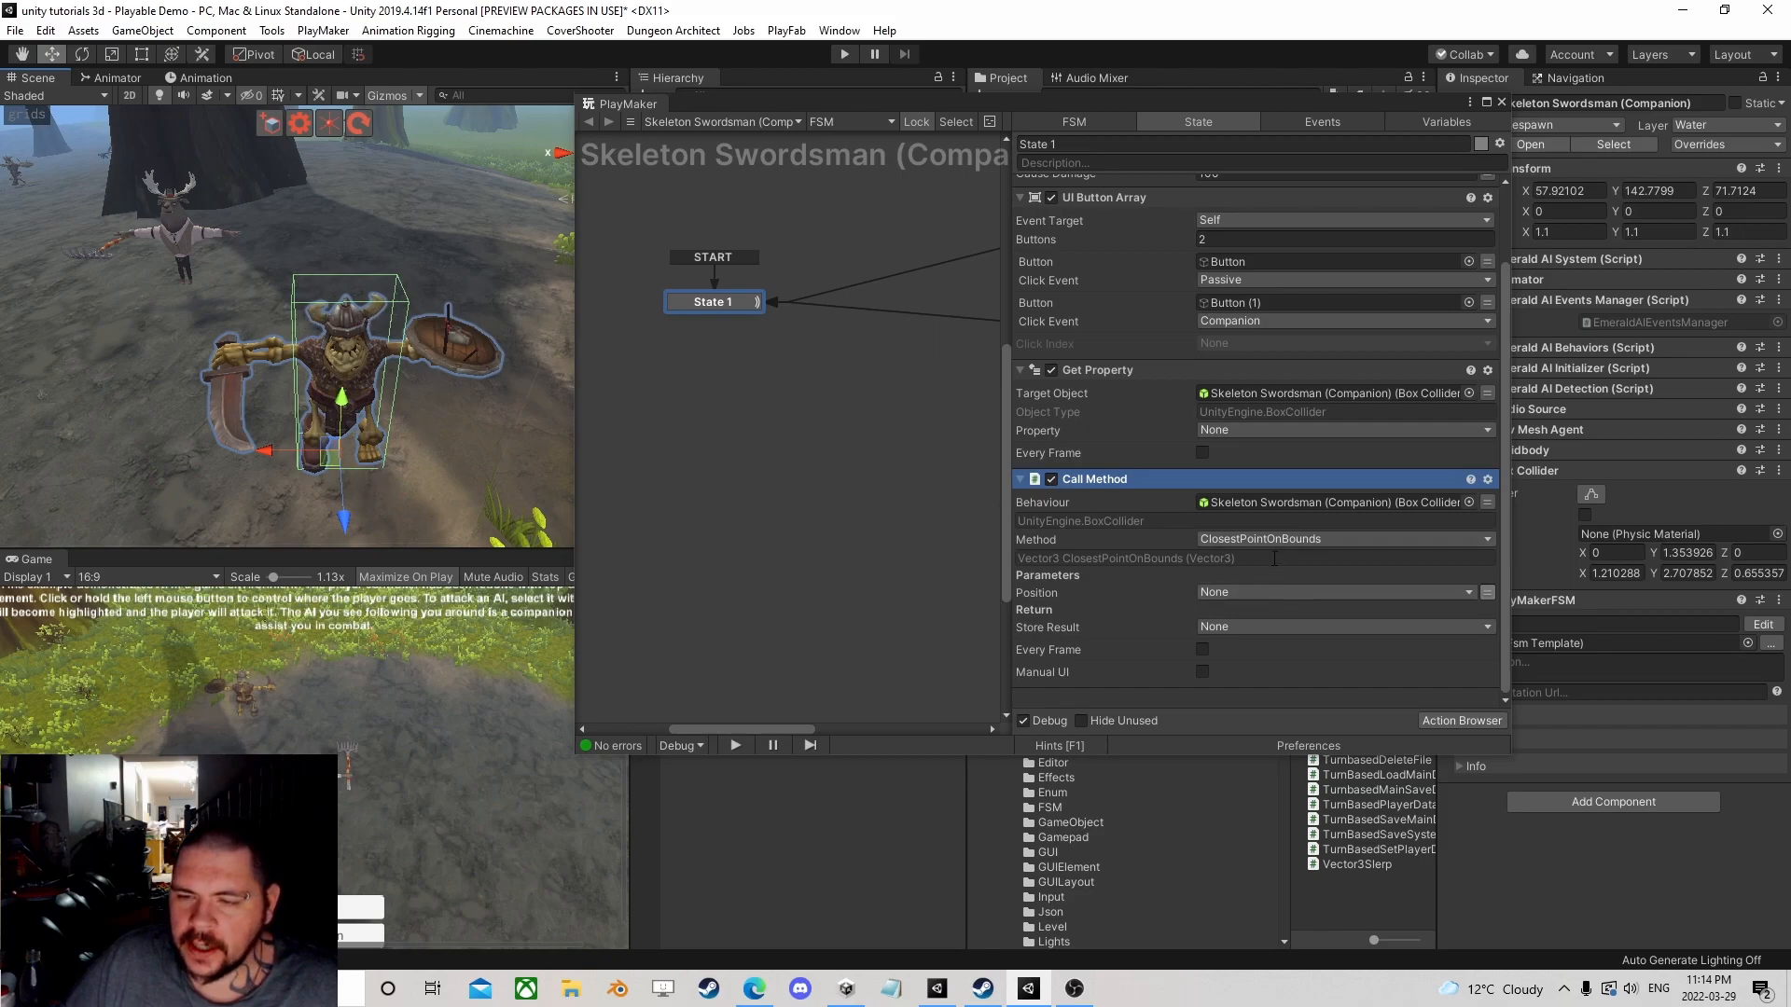
pyautogui.click(1221, 595)
pyautogui.click(1108, 617)
pyautogui.click(1218, 626)
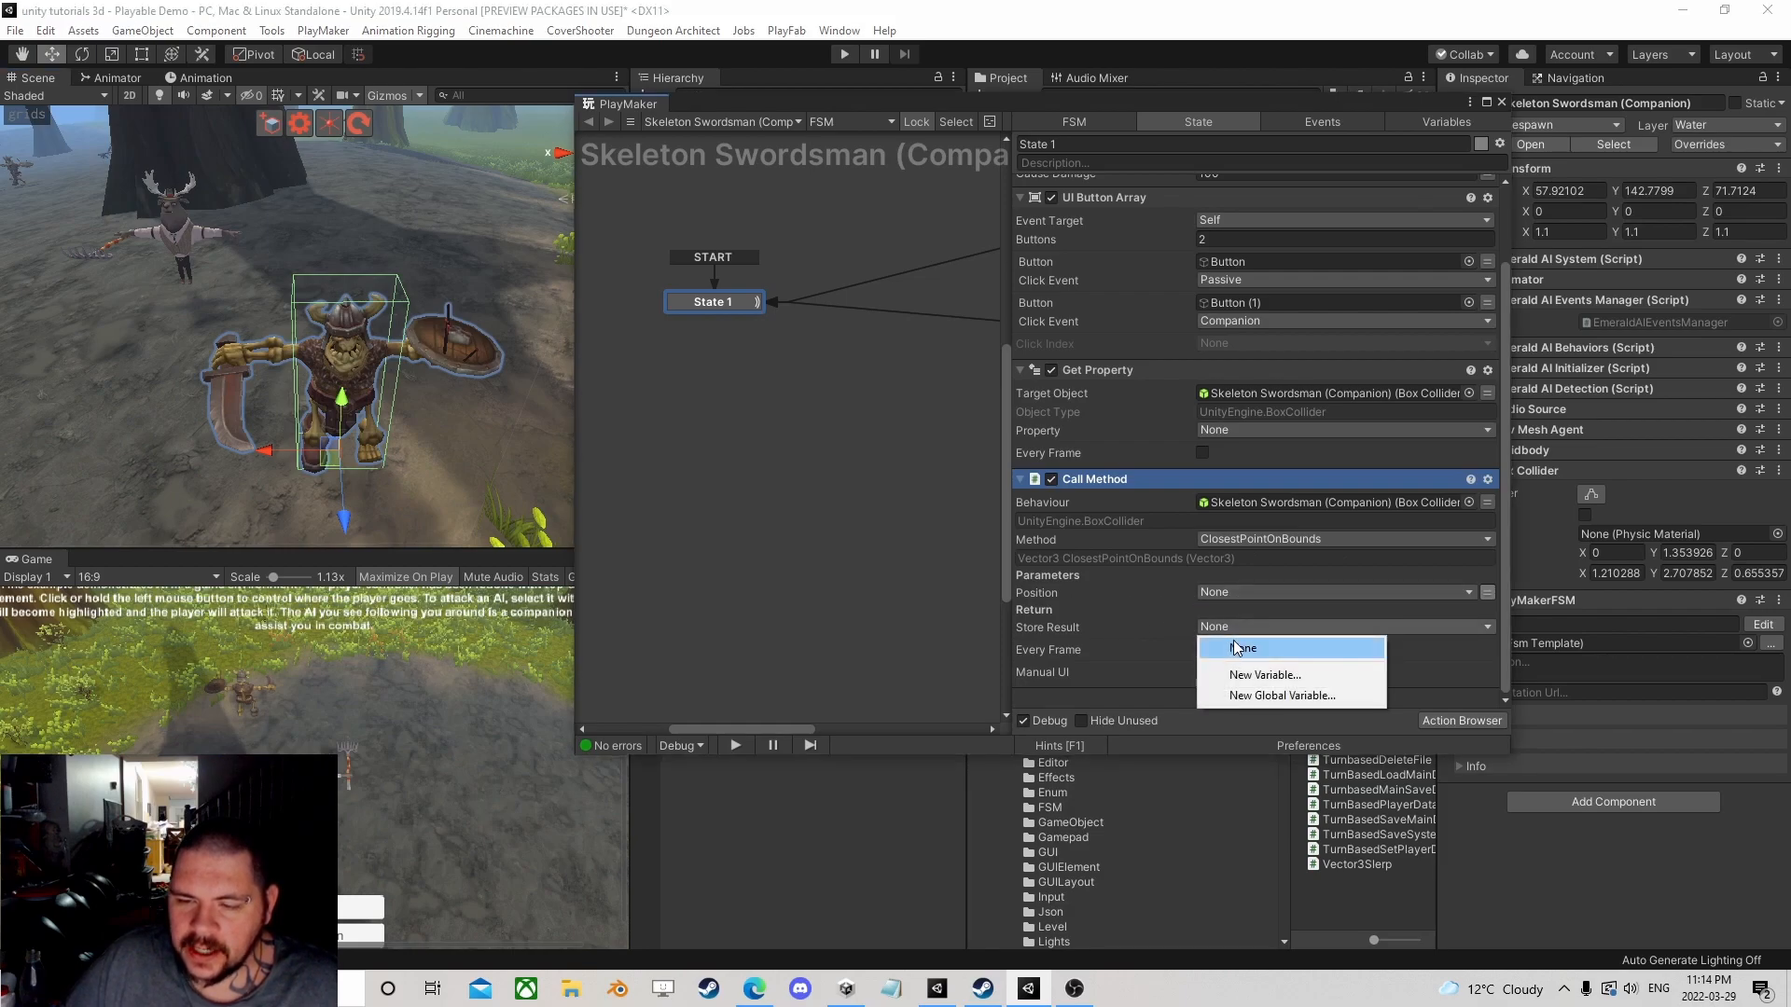
pyautogui.click(1081, 602)
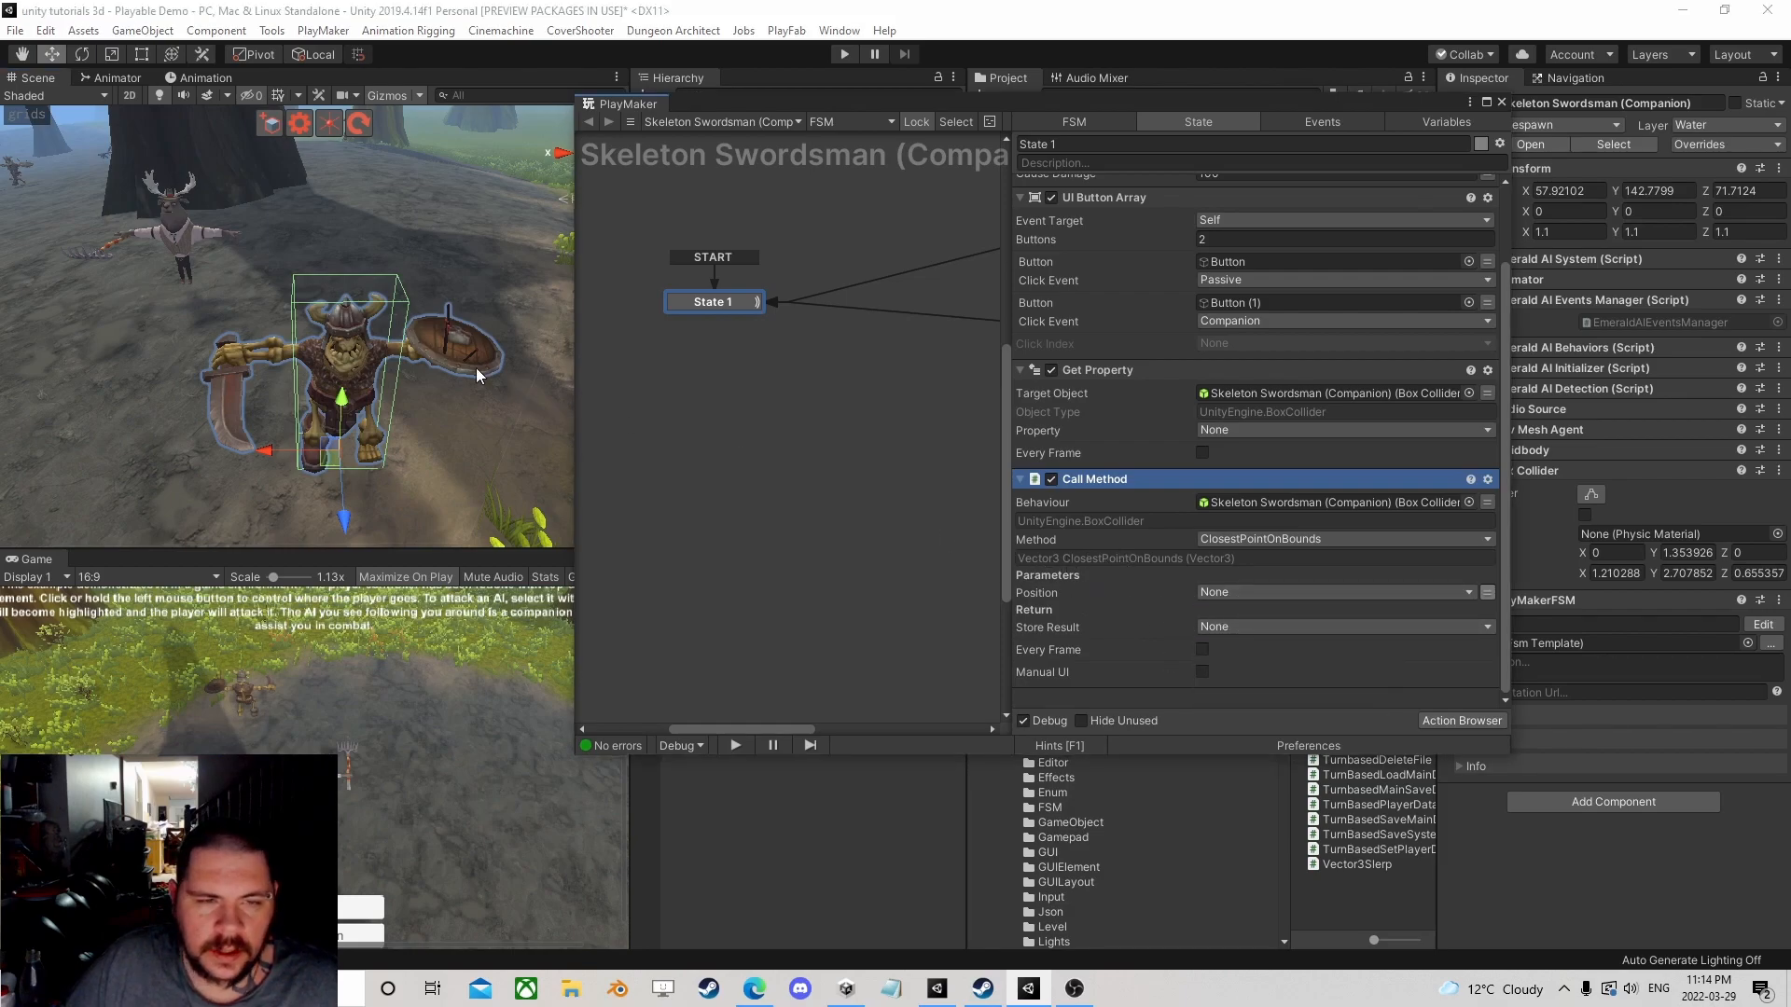
pyautogui.scroll(8, 391, 367)
pyautogui.scroll(8, 349, 364)
pyautogui.moveTo(432, 326); pyautogui.dragTo(207, 295, button='middle')
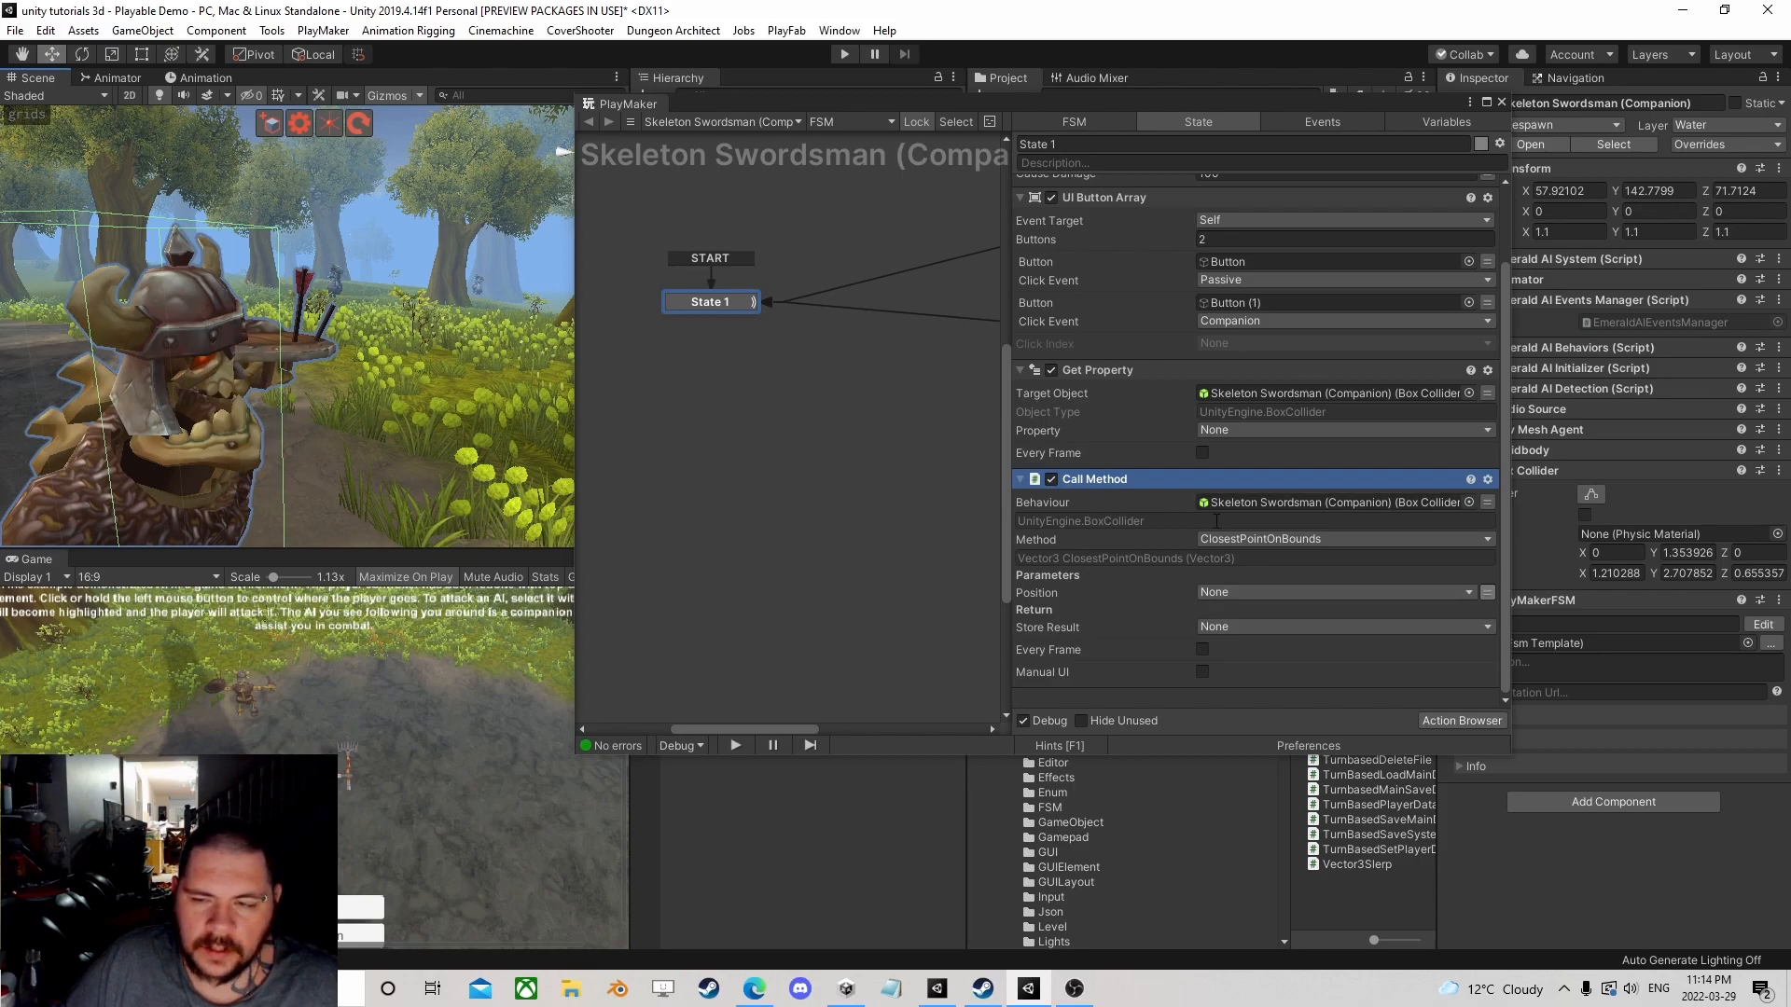
pyautogui.scroll(-6, 332, 306)
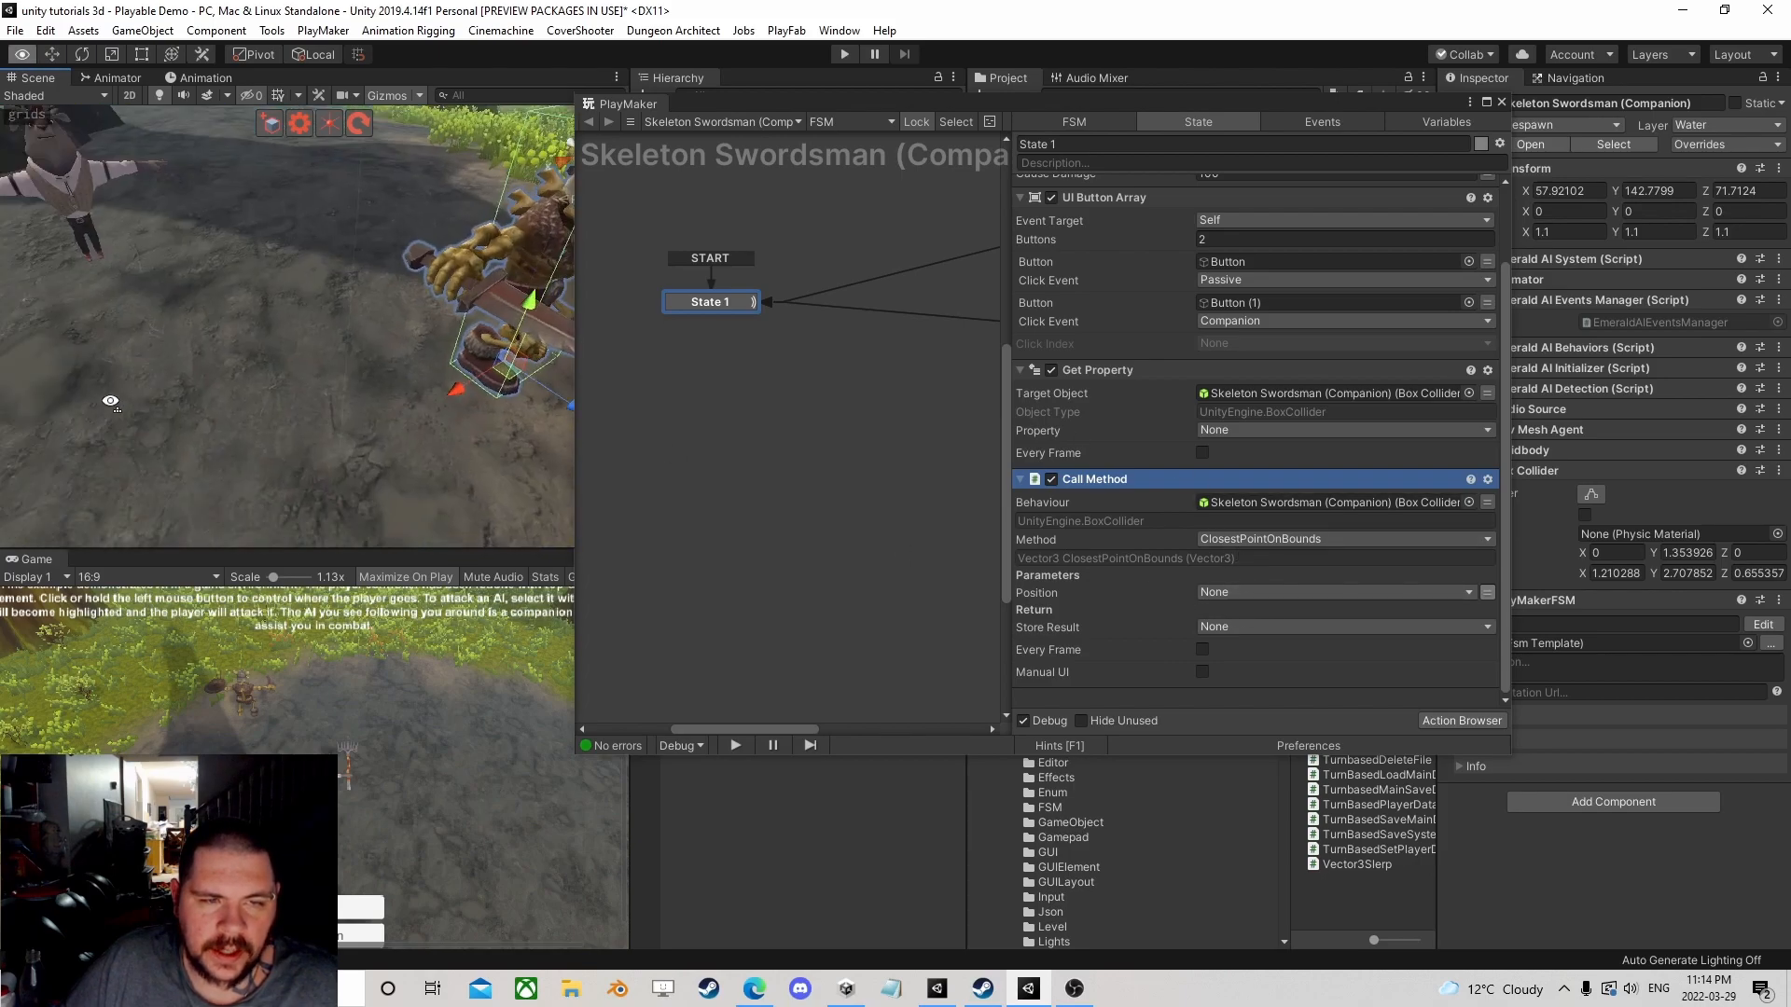
pyautogui.moveTo(332, 307)
pyautogui.mouseDown(button='middle')
pyautogui.moveTo(356, 292)
pyautogui.moveTo(140, 344)
pyautogui.moveTo(352, 346)
pyautogui.mouseUp(button='middle')
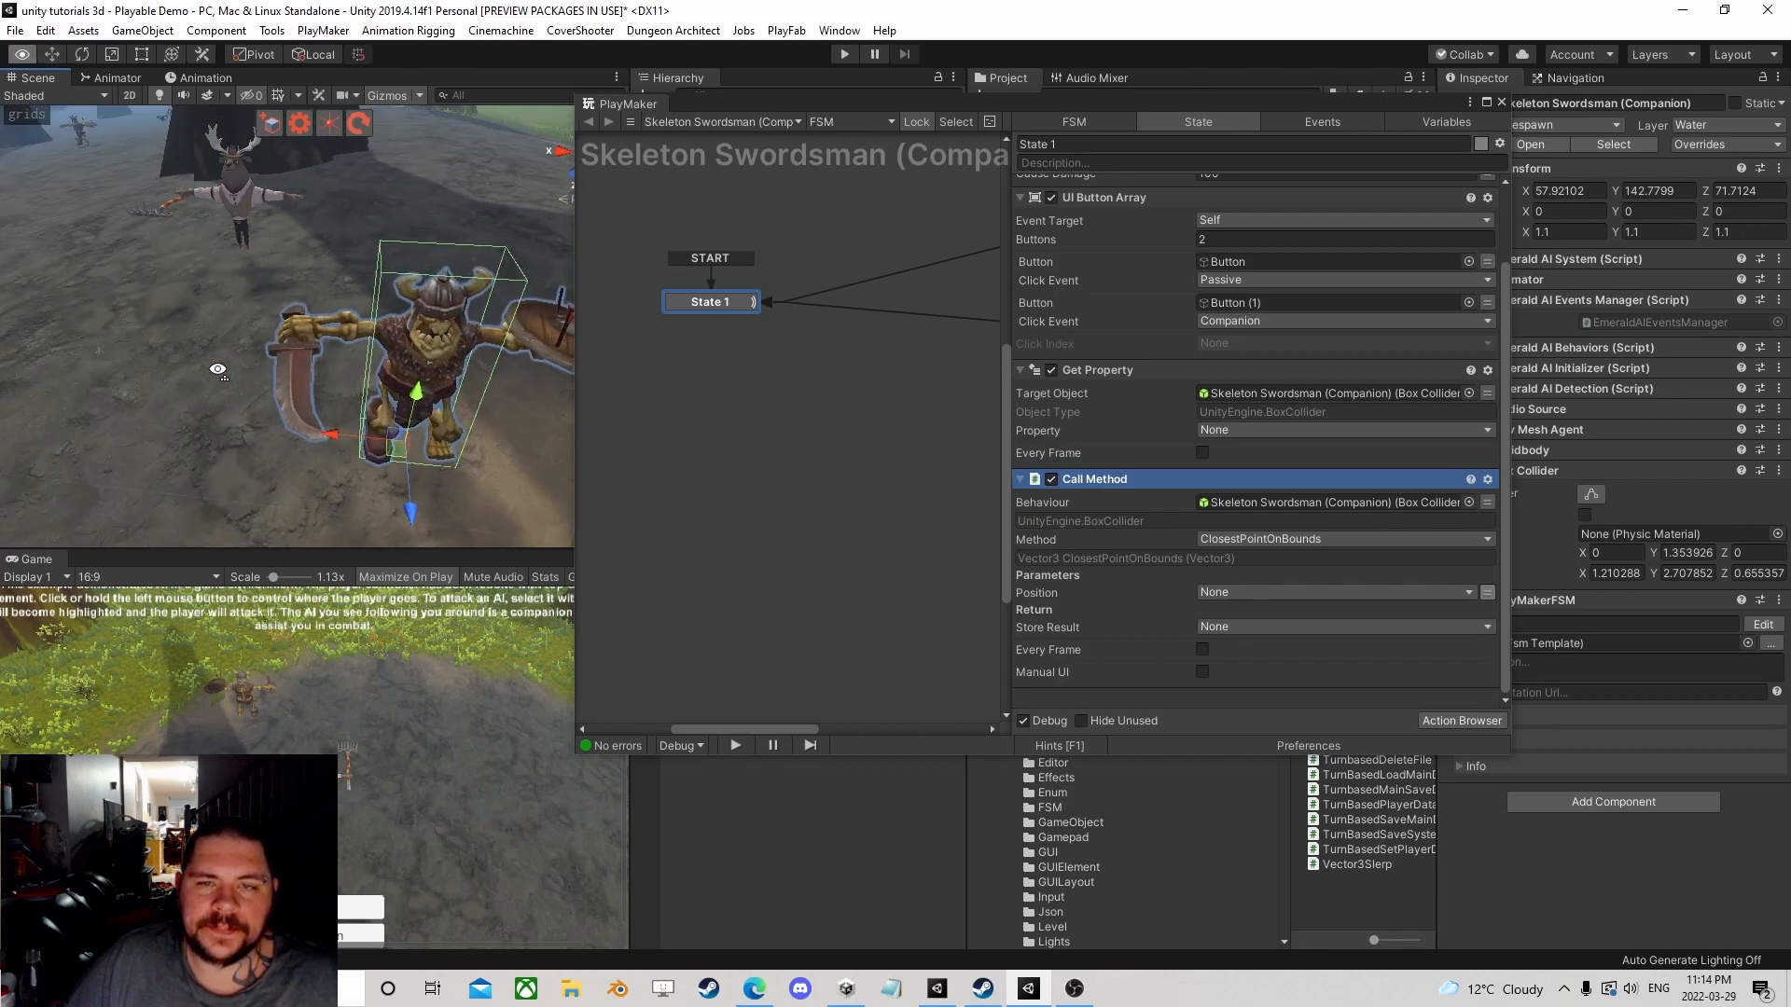
pyautogui.moveTo(352, 345); pyautogui.dragTo(233, 356, button='right')
pyautogui.scroll(3, 190, 350)
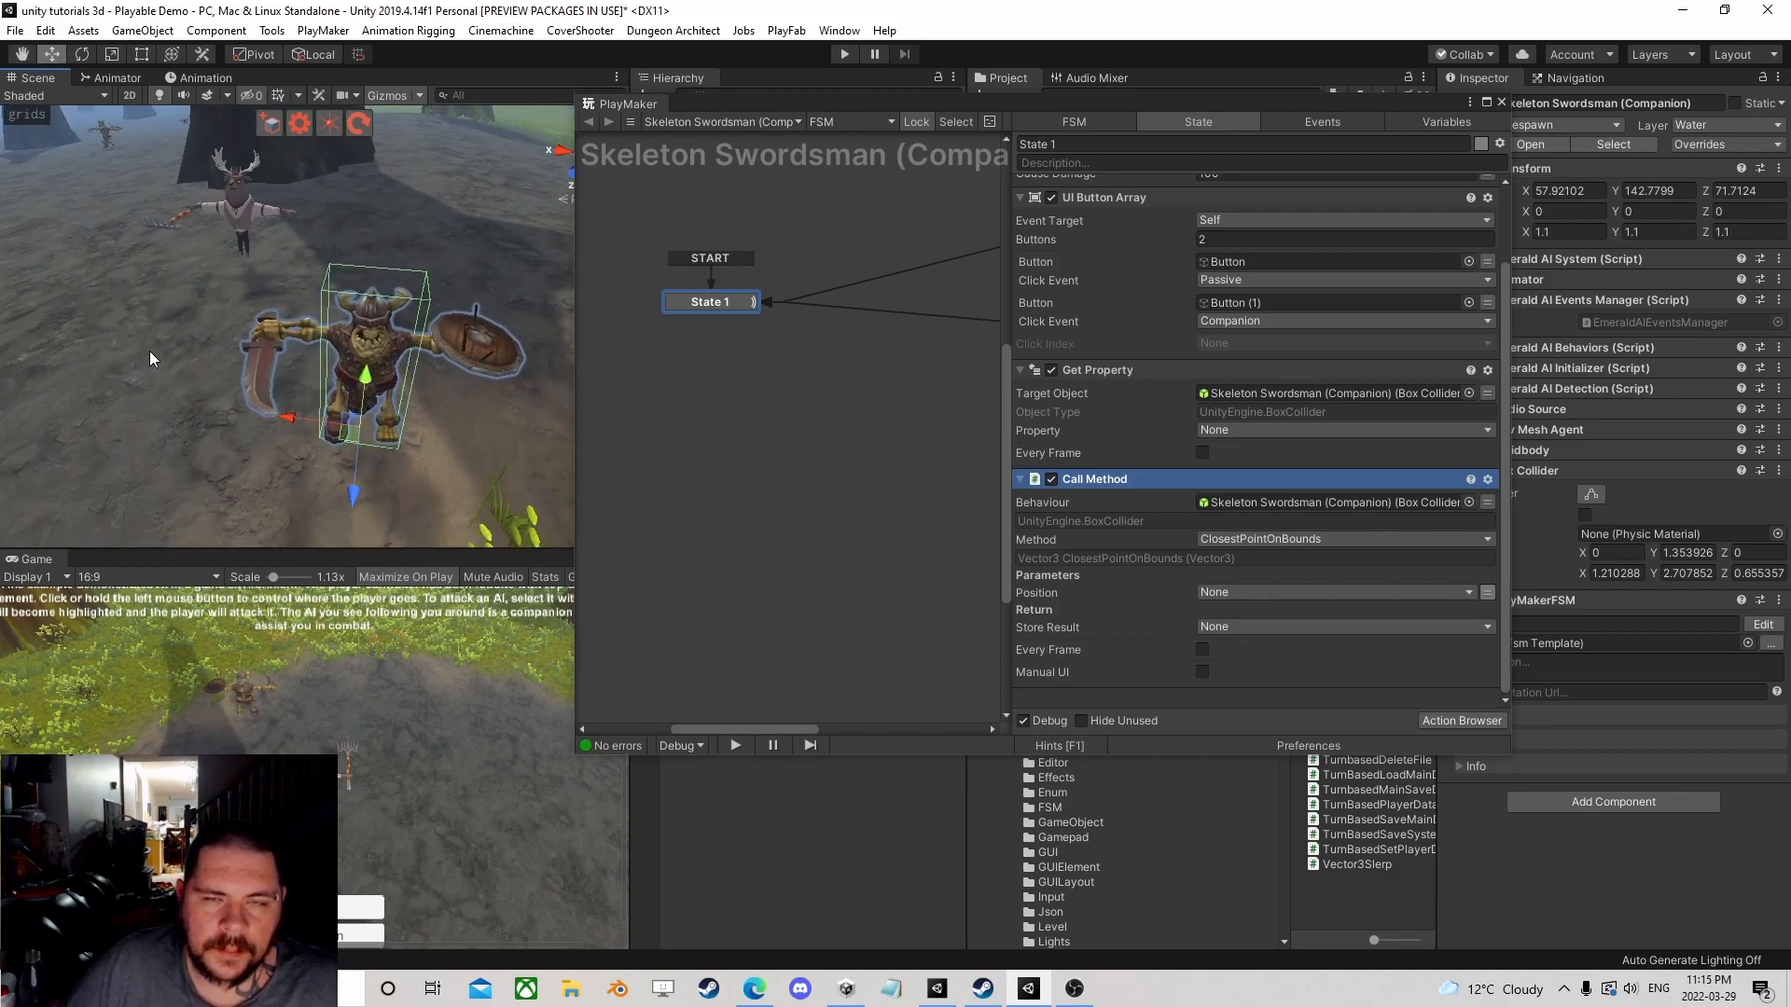
pyautogui.moveTo(149, 351); pyautogui.dragTo(305, 371, button='middle')
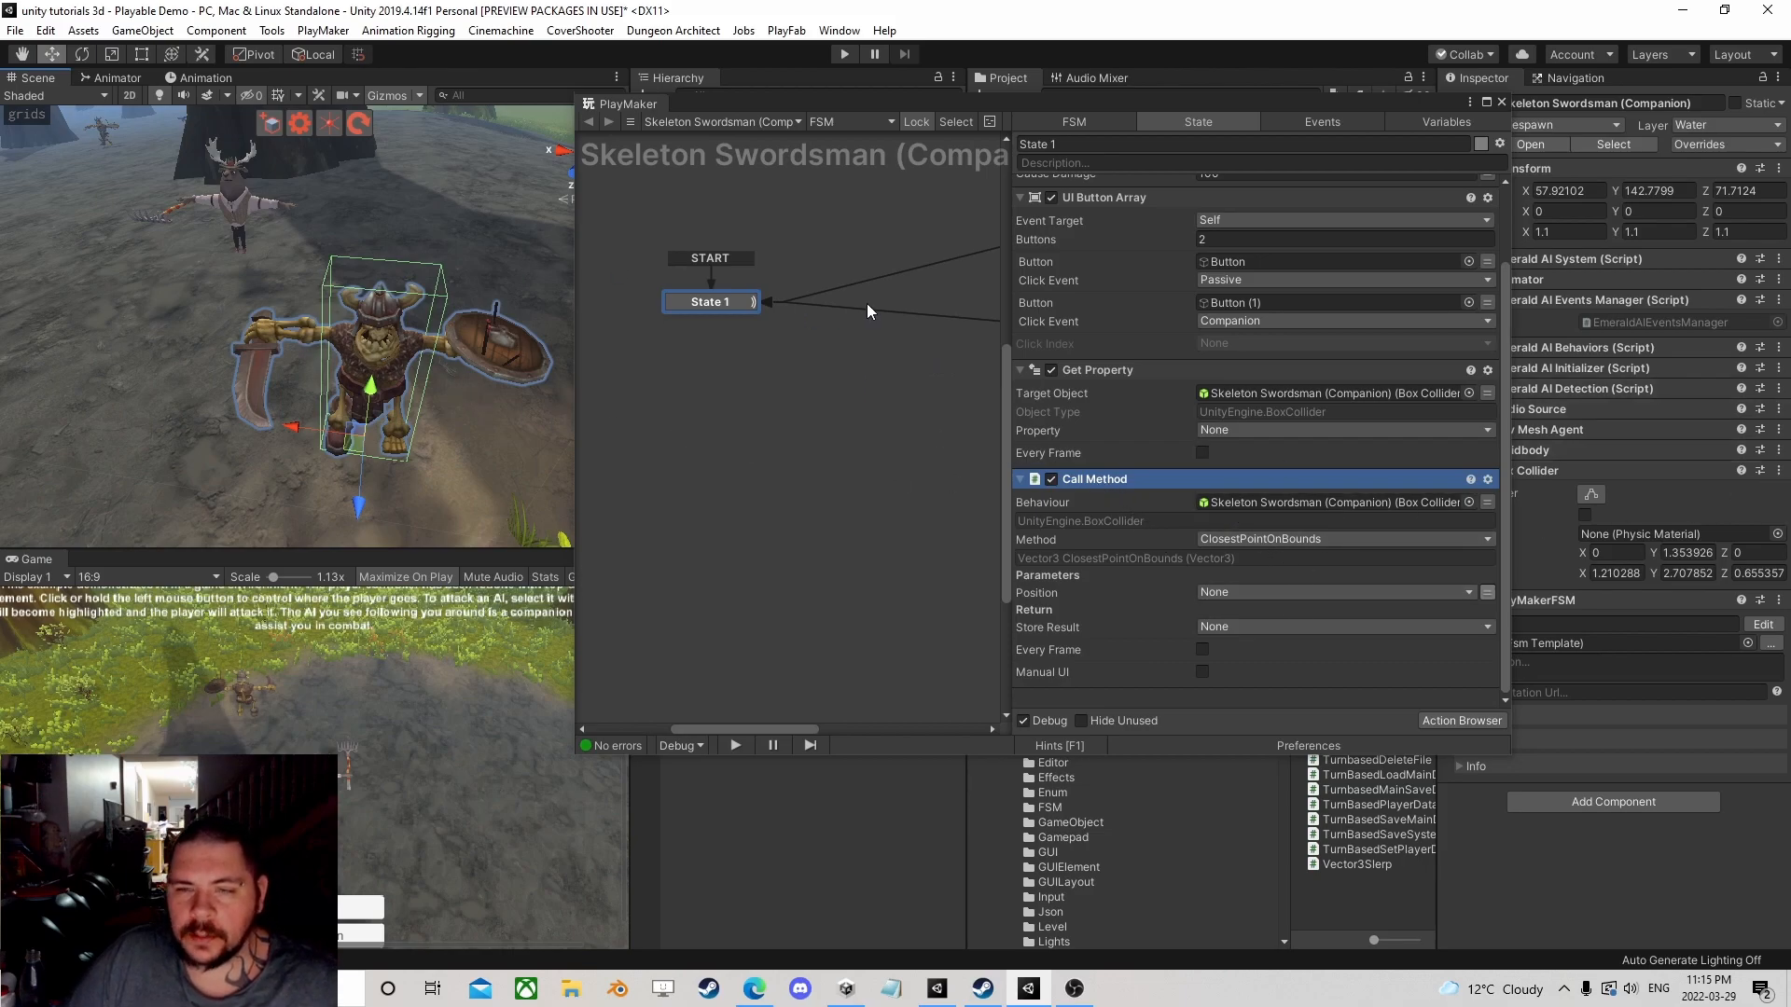
# Step: Remove the Box Collider Call Method and Get Property actions from State 1
pyautogui.rightClick(1093, 482)
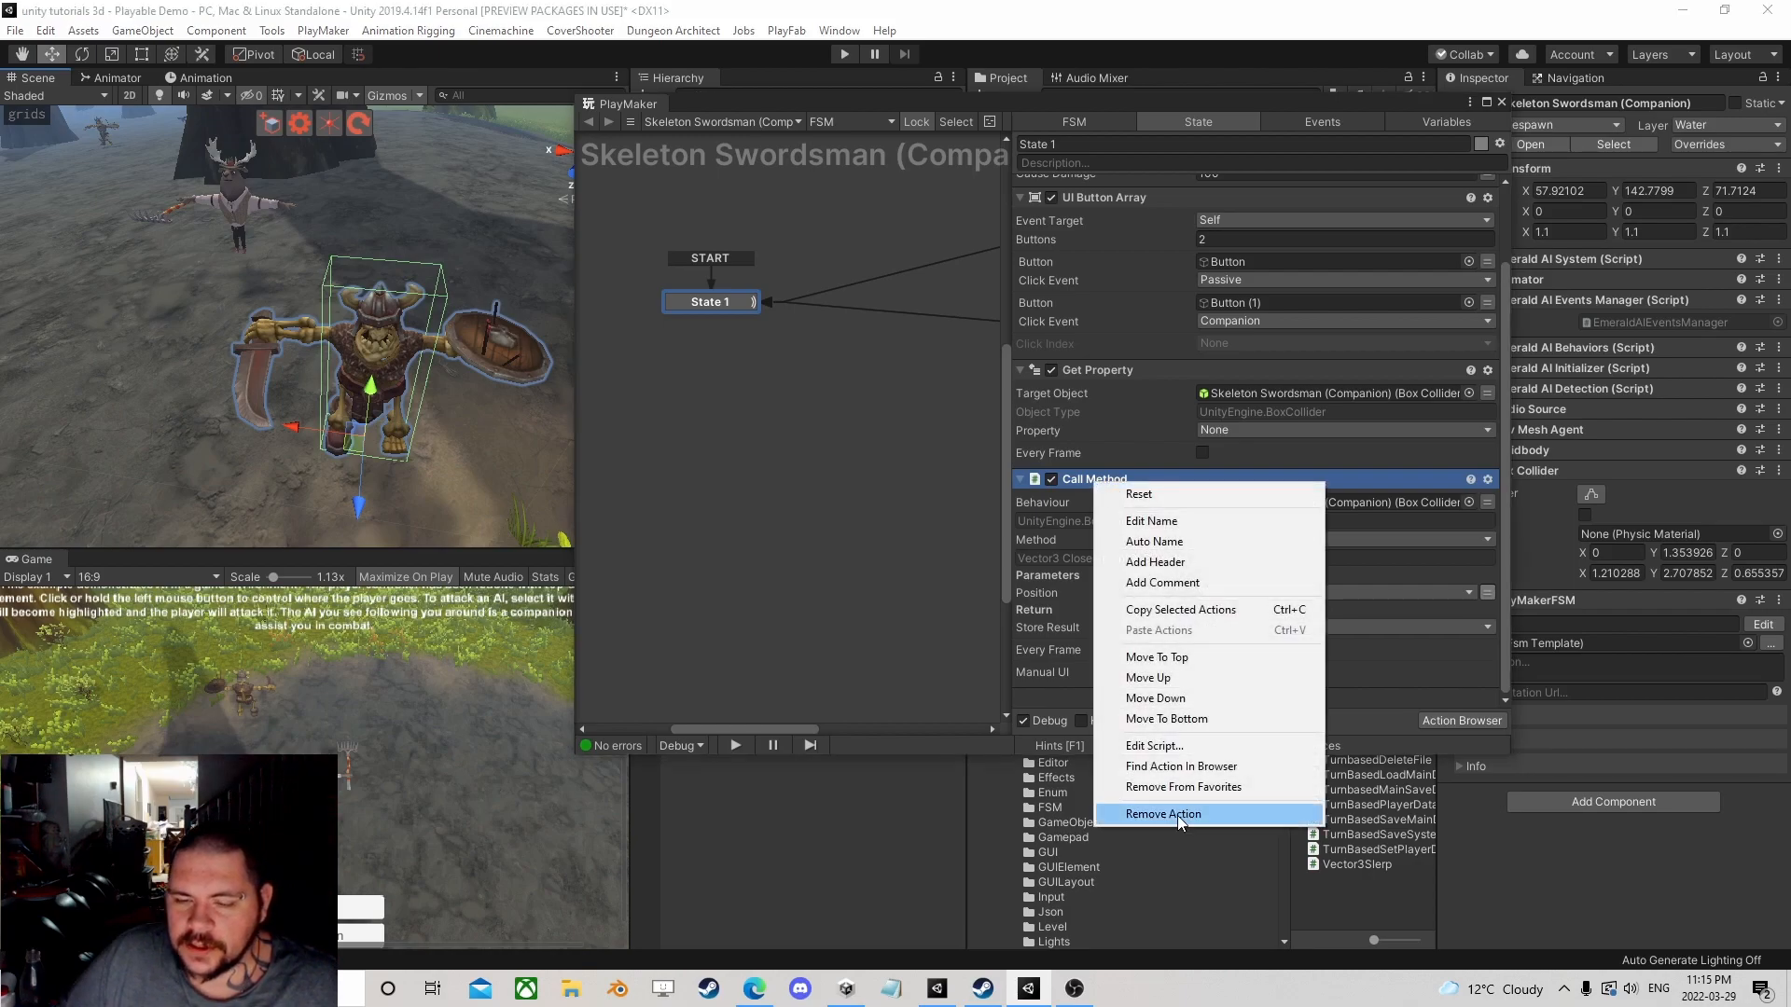
pyautogui.click(1176, 815)
pyautogui.rightClick(1096, 463)
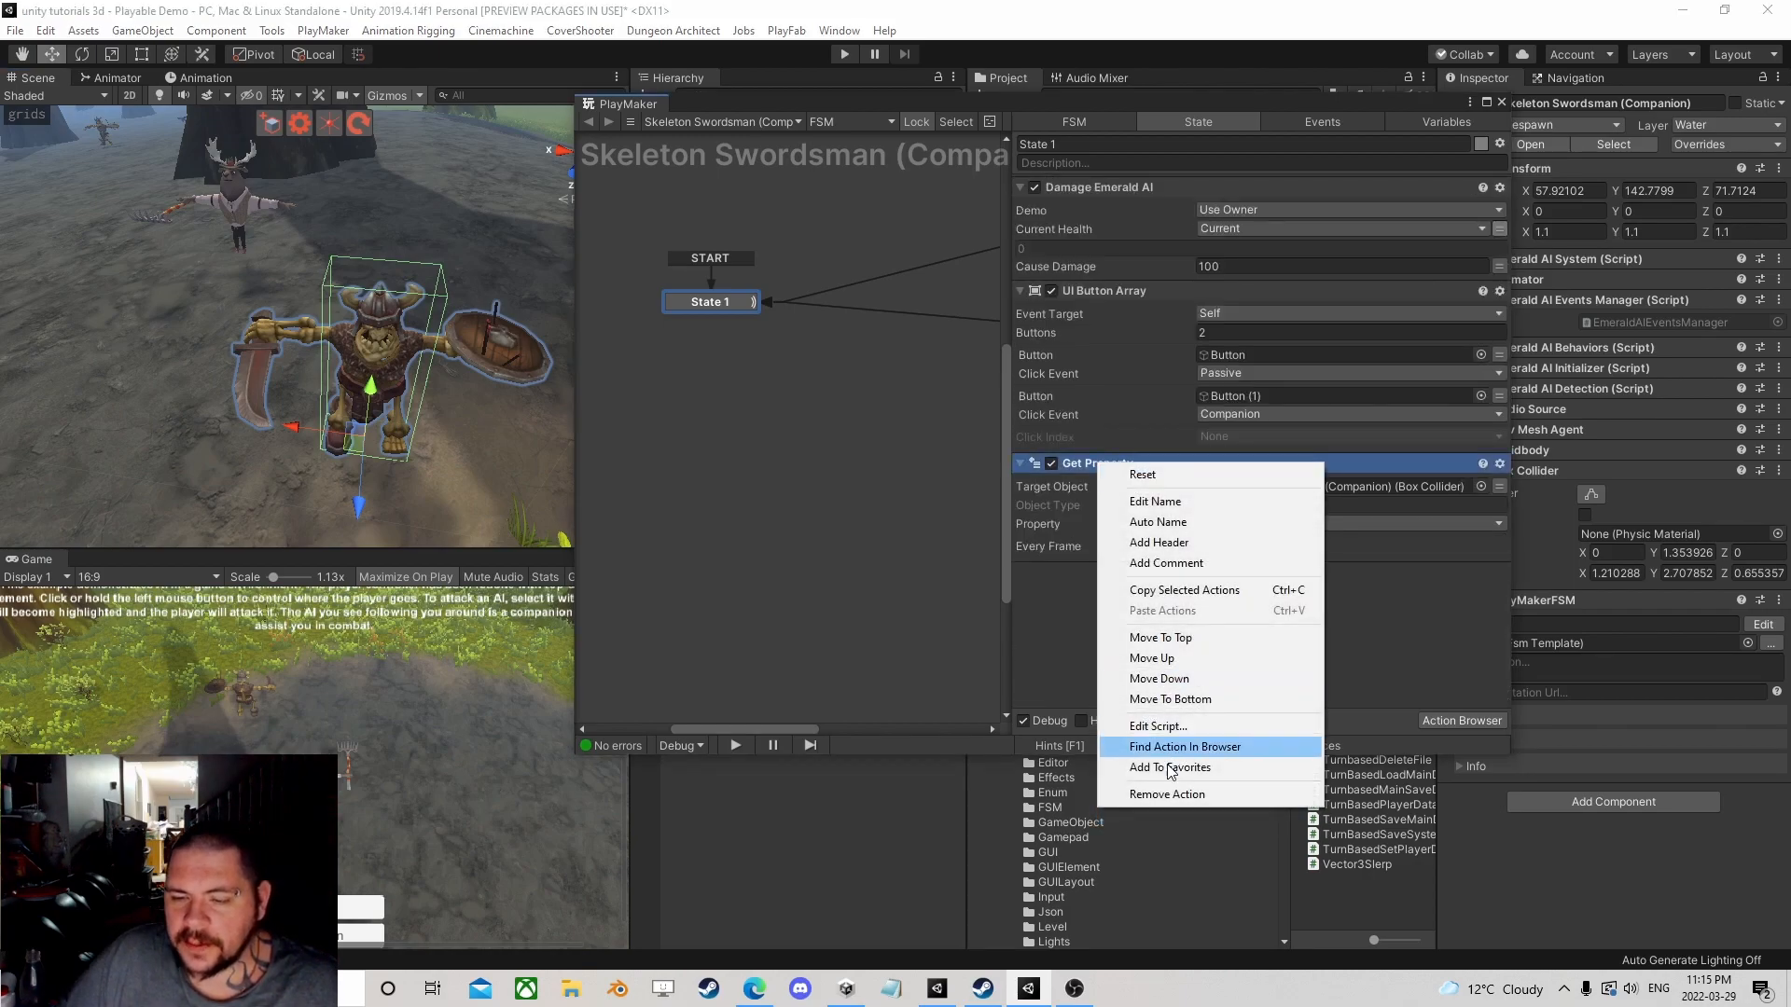
pyautogui.click(1166, 794)
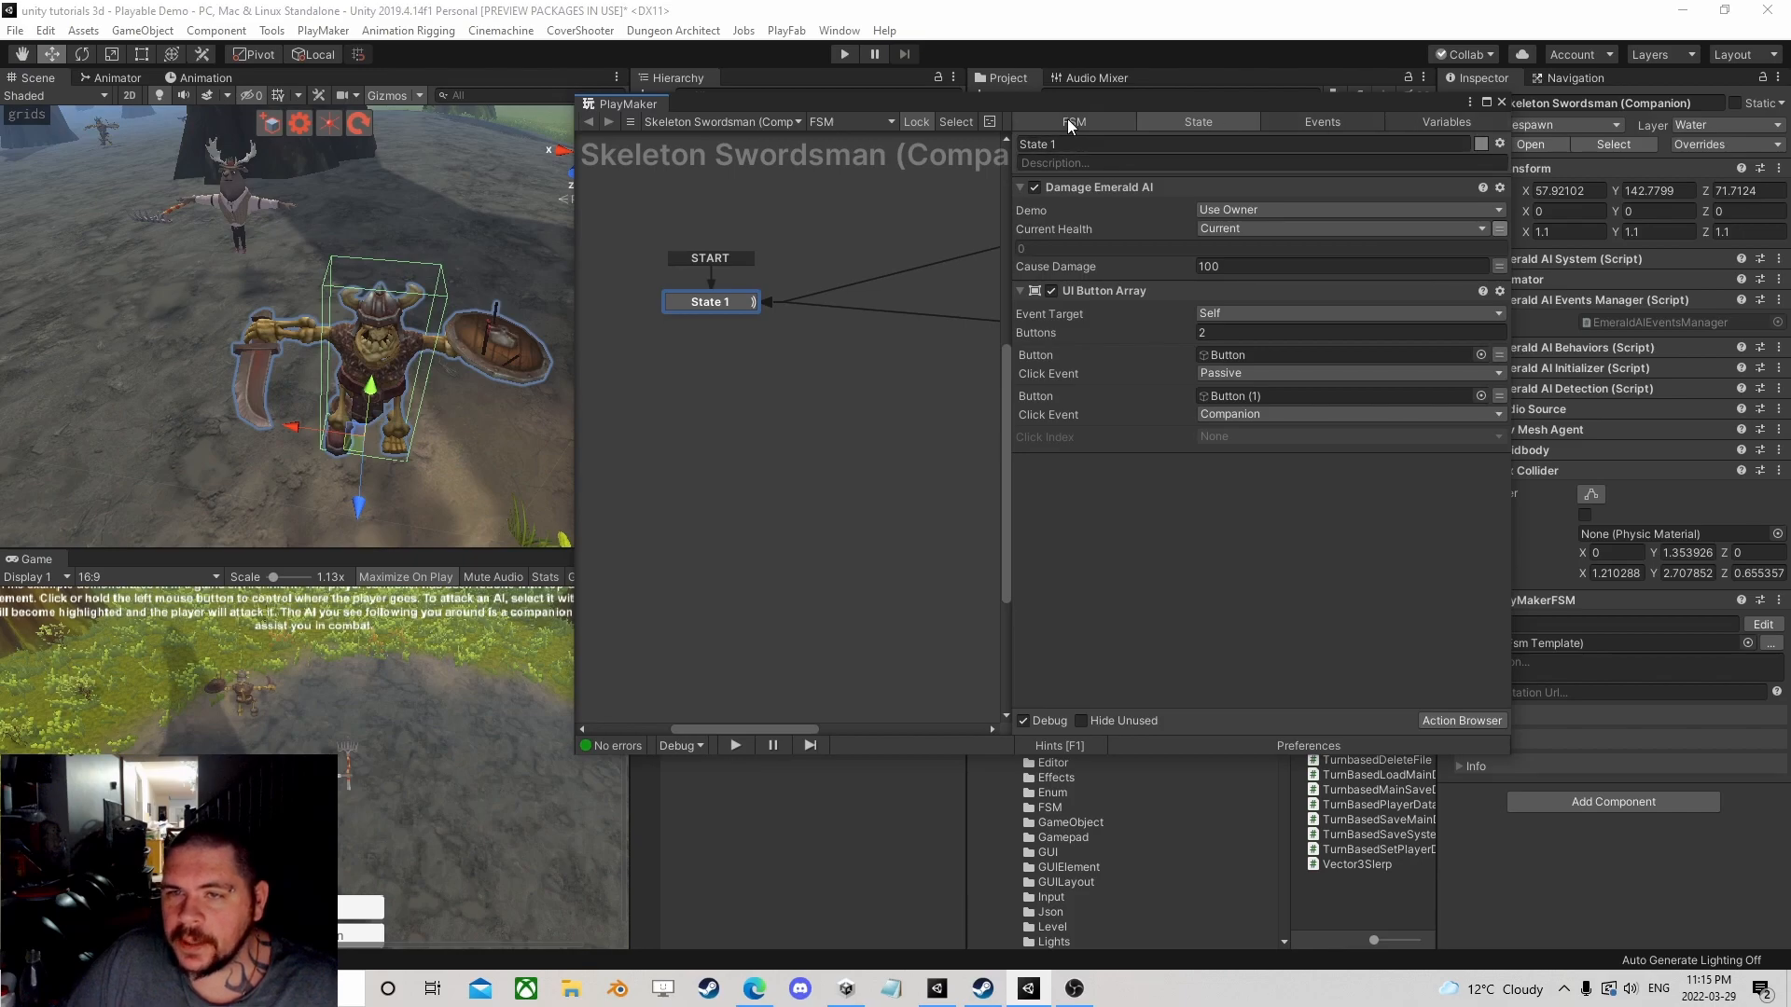
pyautogui.moveTo(1124, 110); pyautogui.dragTo(944, 139)
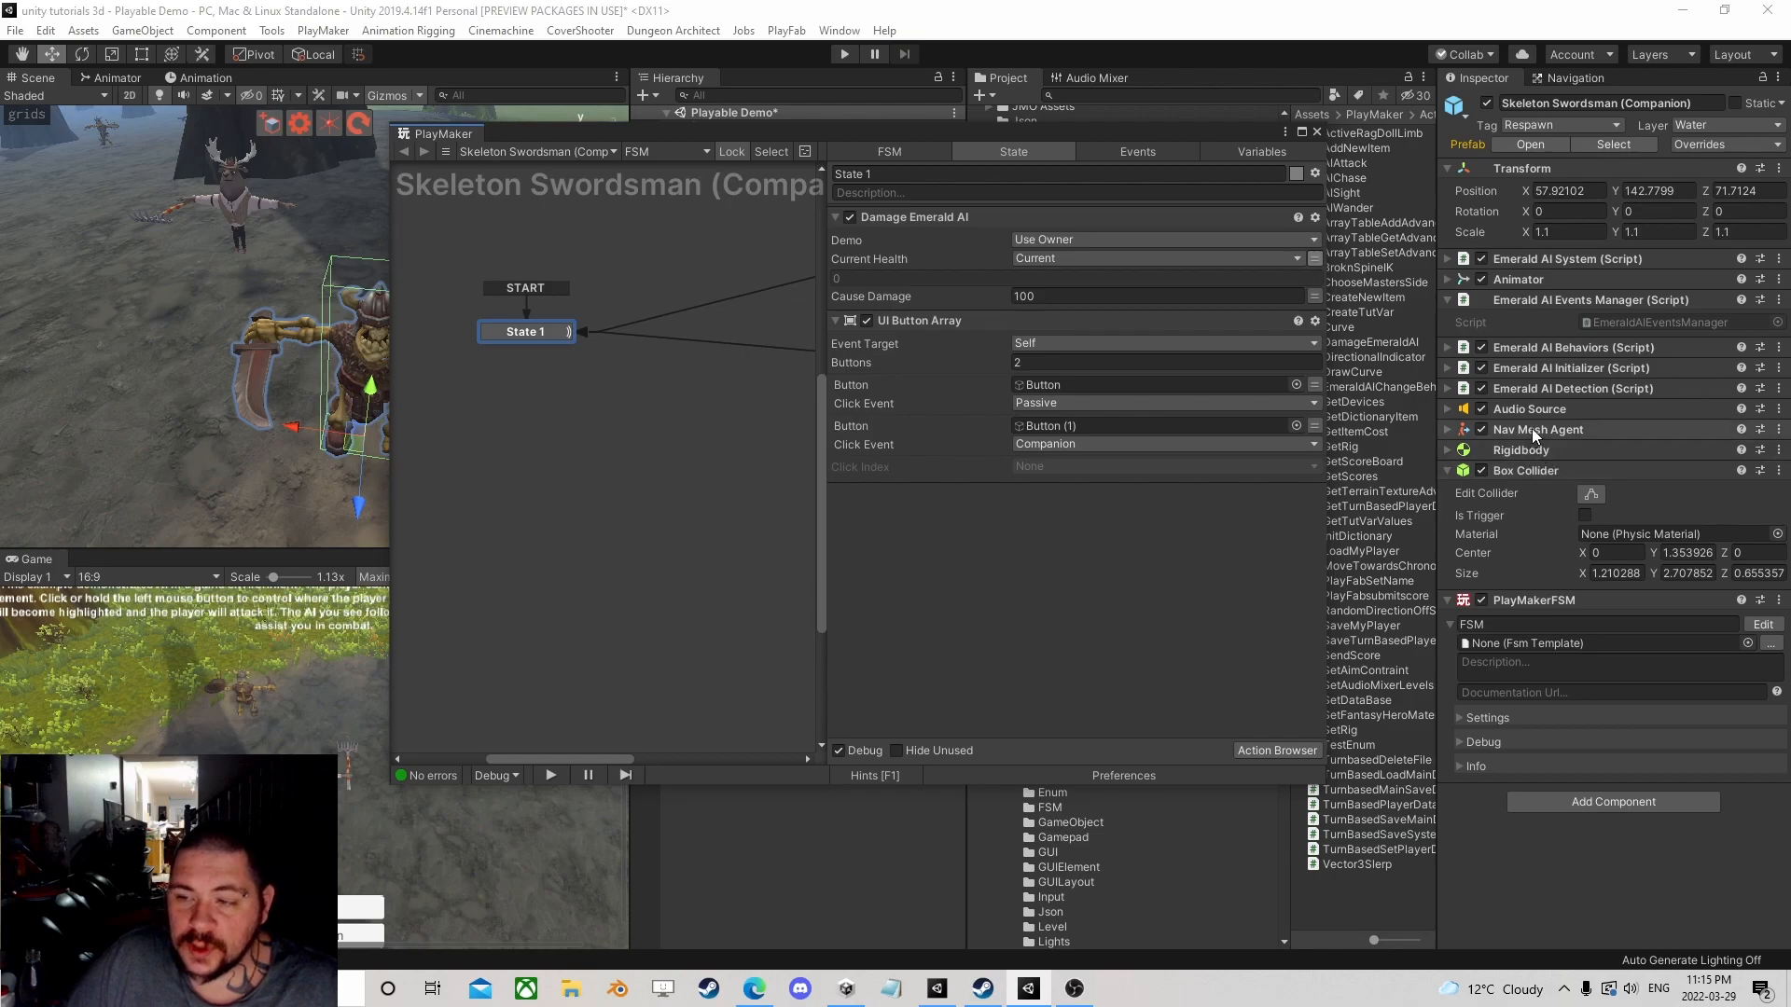
# Step: Try a Nav Mesh Agent Call Method action, browse its methods, then remove it
pyautogui.moveTo(1540, 429); pyautogui.dragTo(1001, 542)
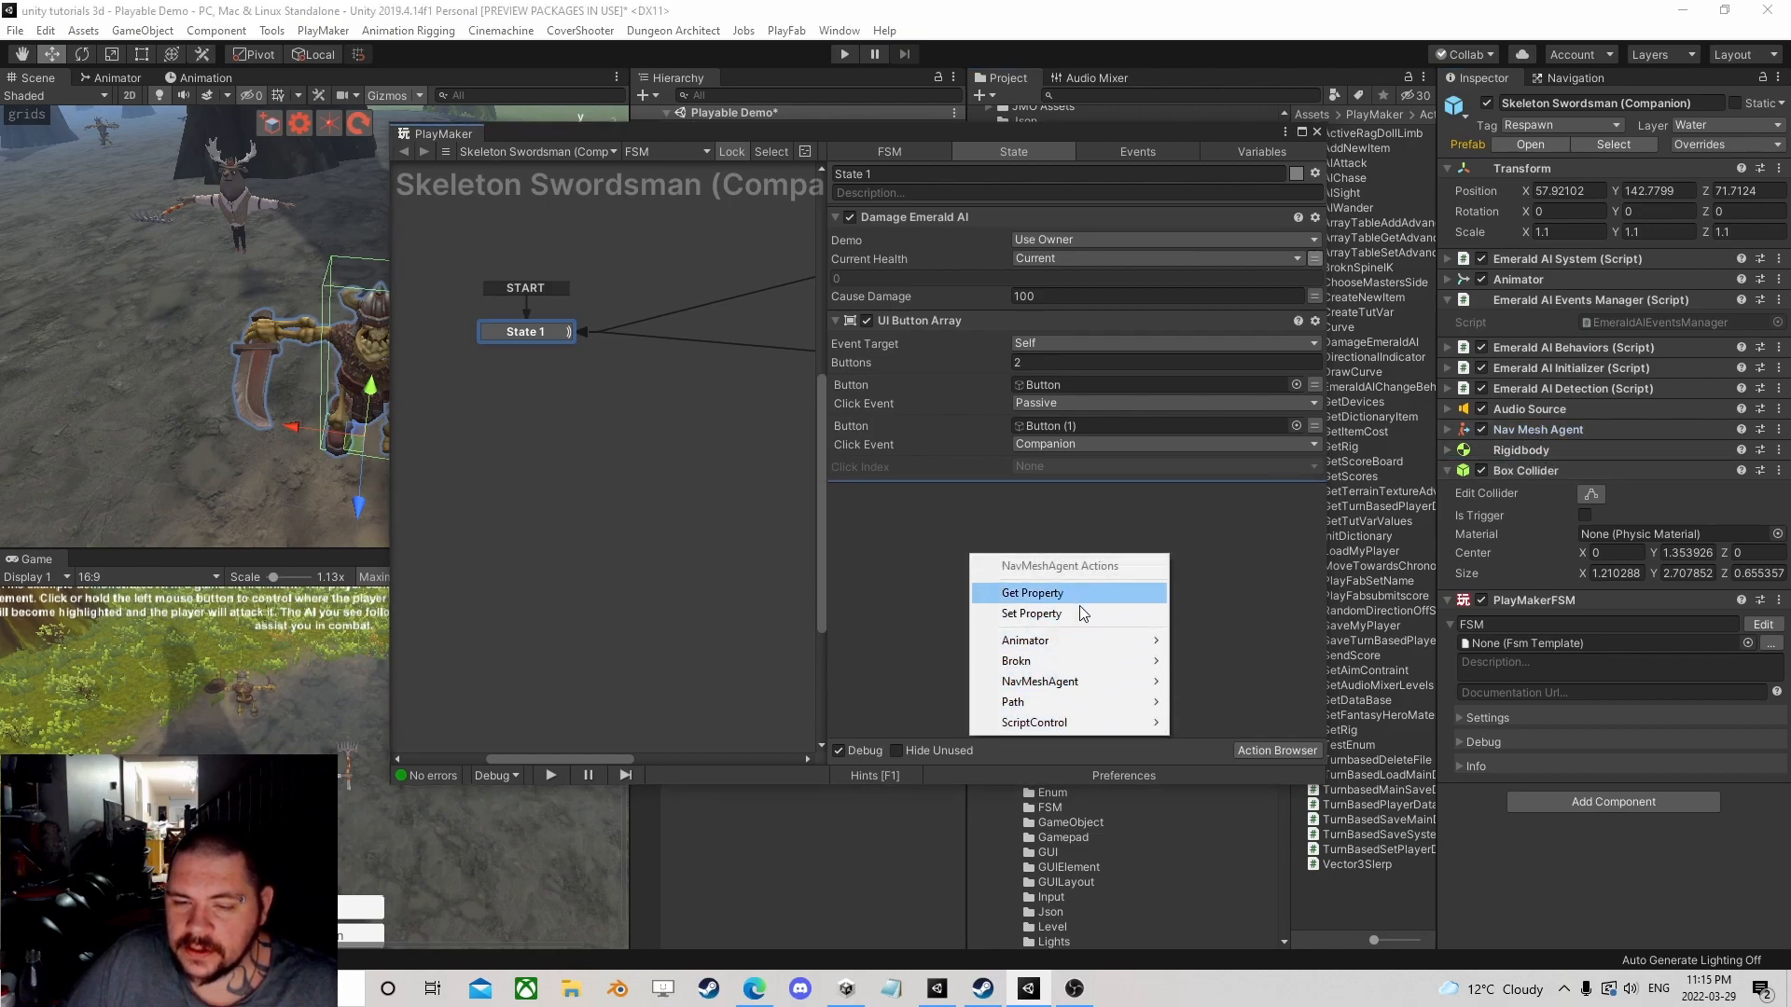
pyautogui.moveTo(1026, 639)
pyautogui.click(1234, 724)
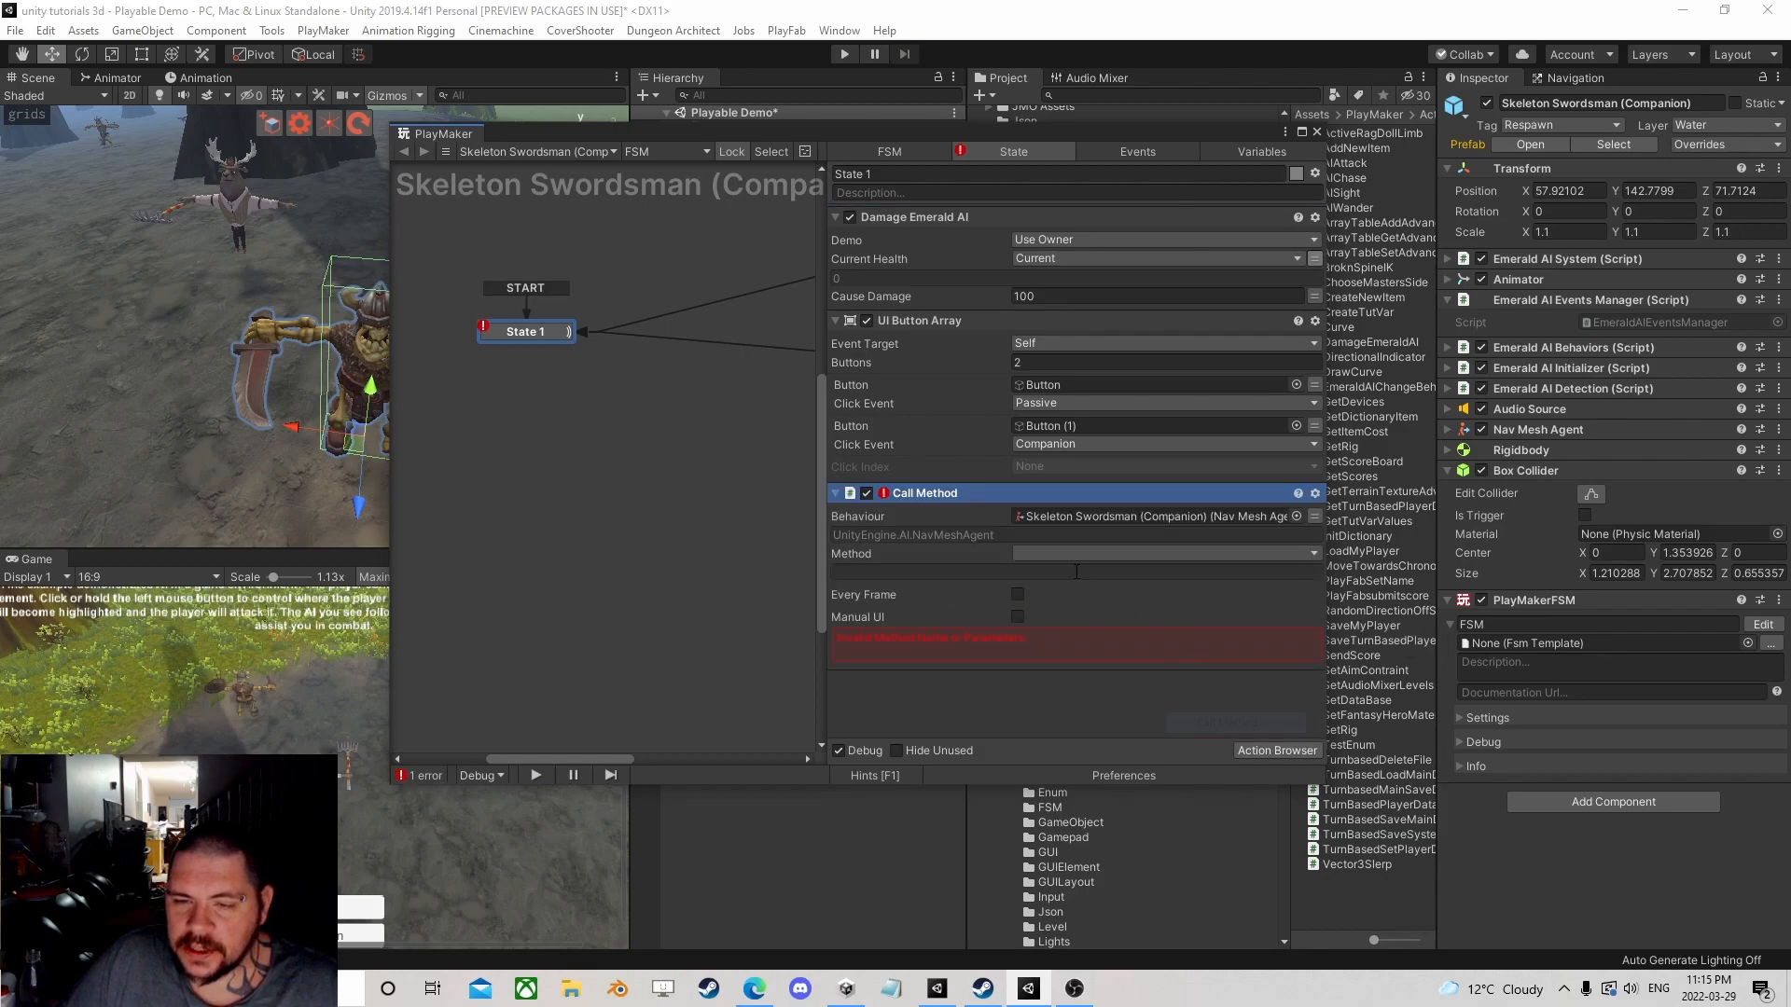
pyautogui.click(1161, 554)
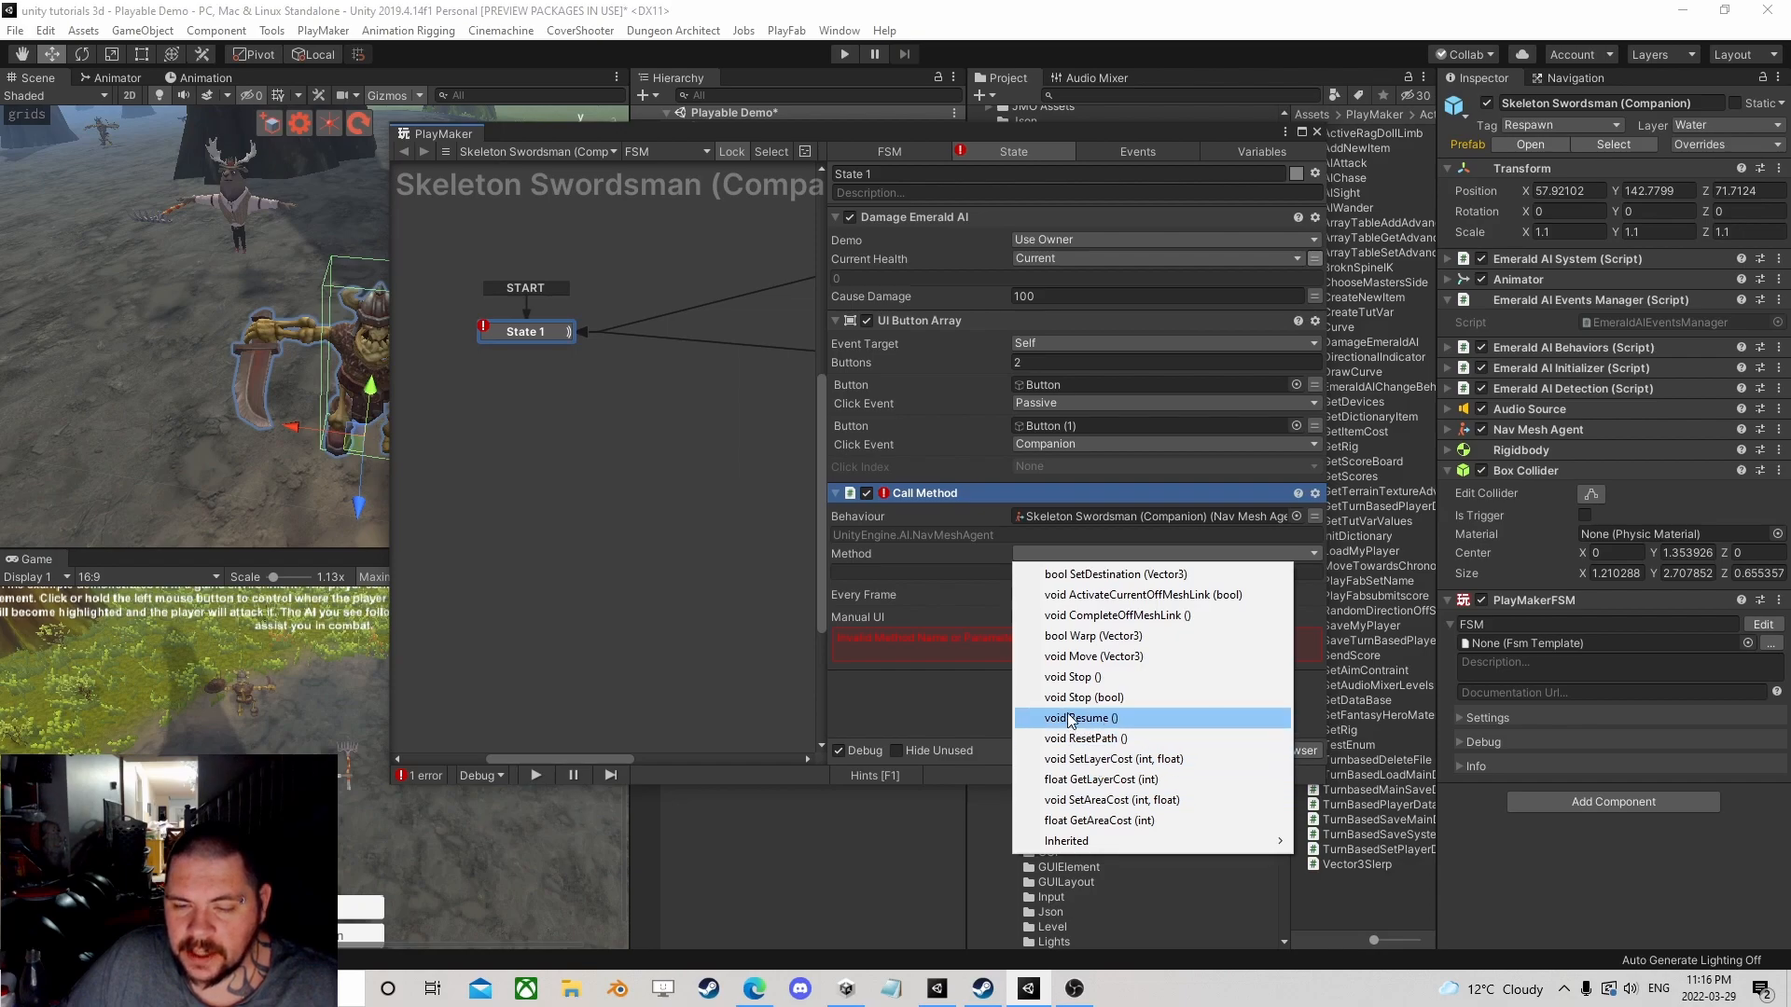
pyautogui.click(953, 674)
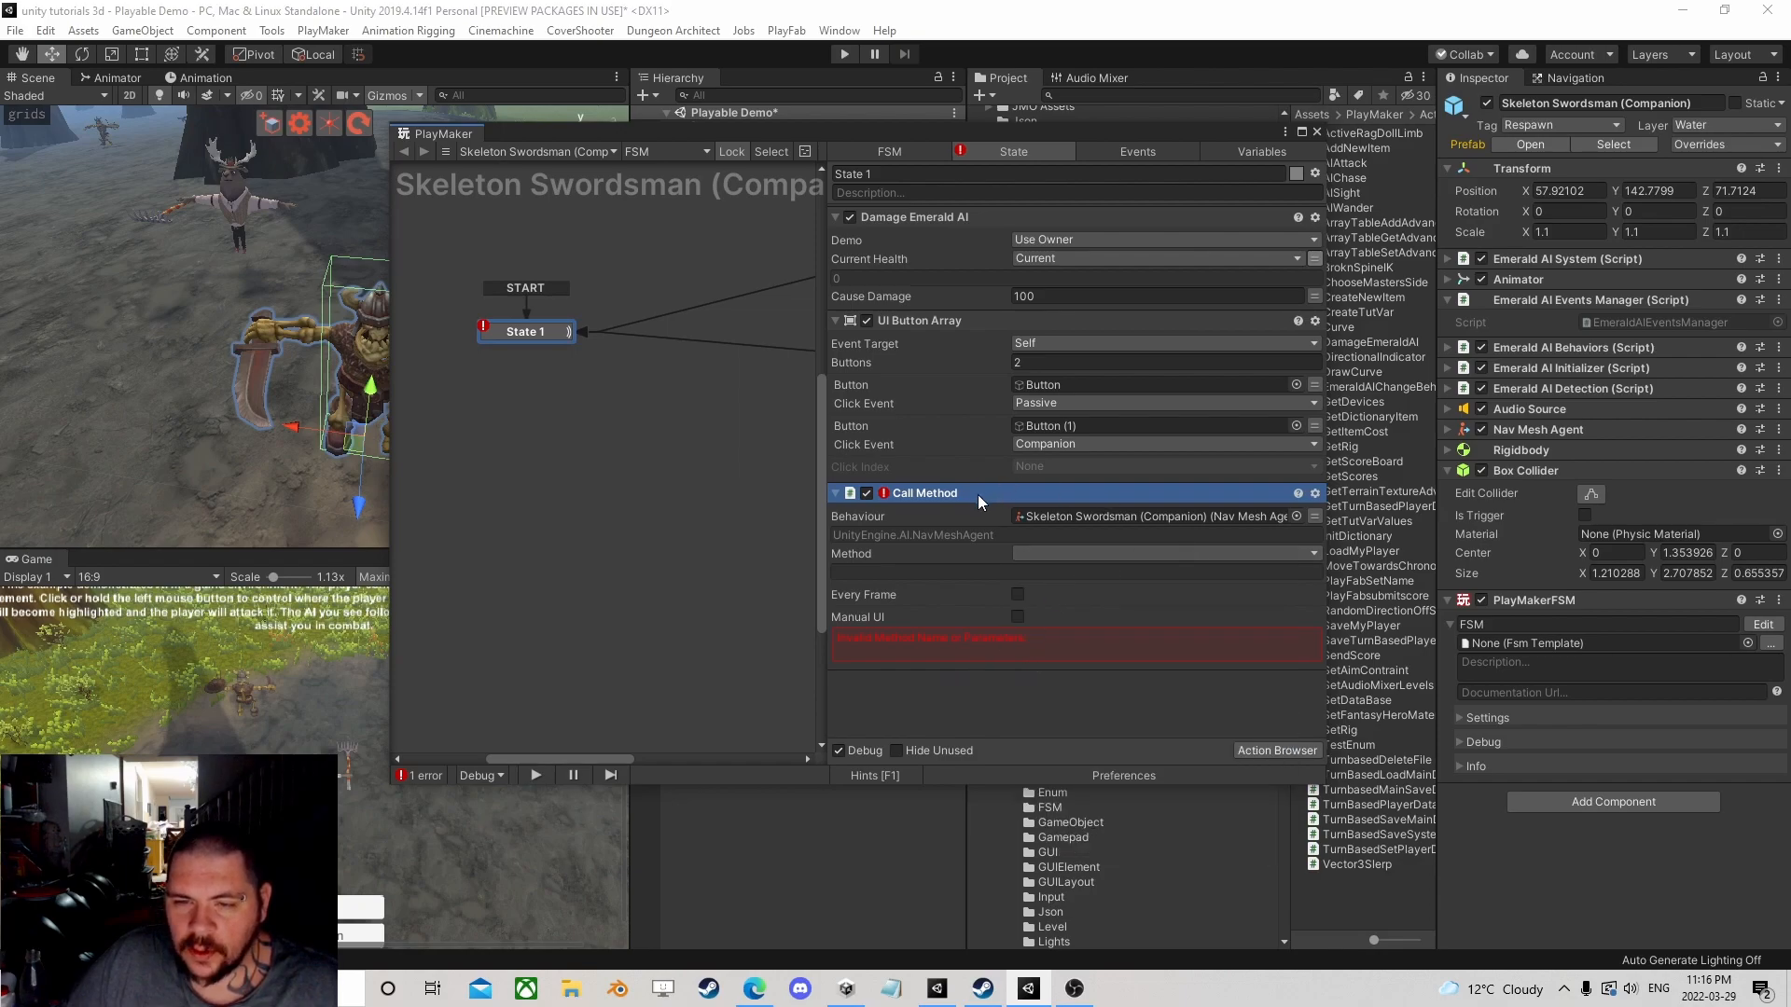
pyautogui.rightClick(948, 493)
pyautogui.click(1035, 826)
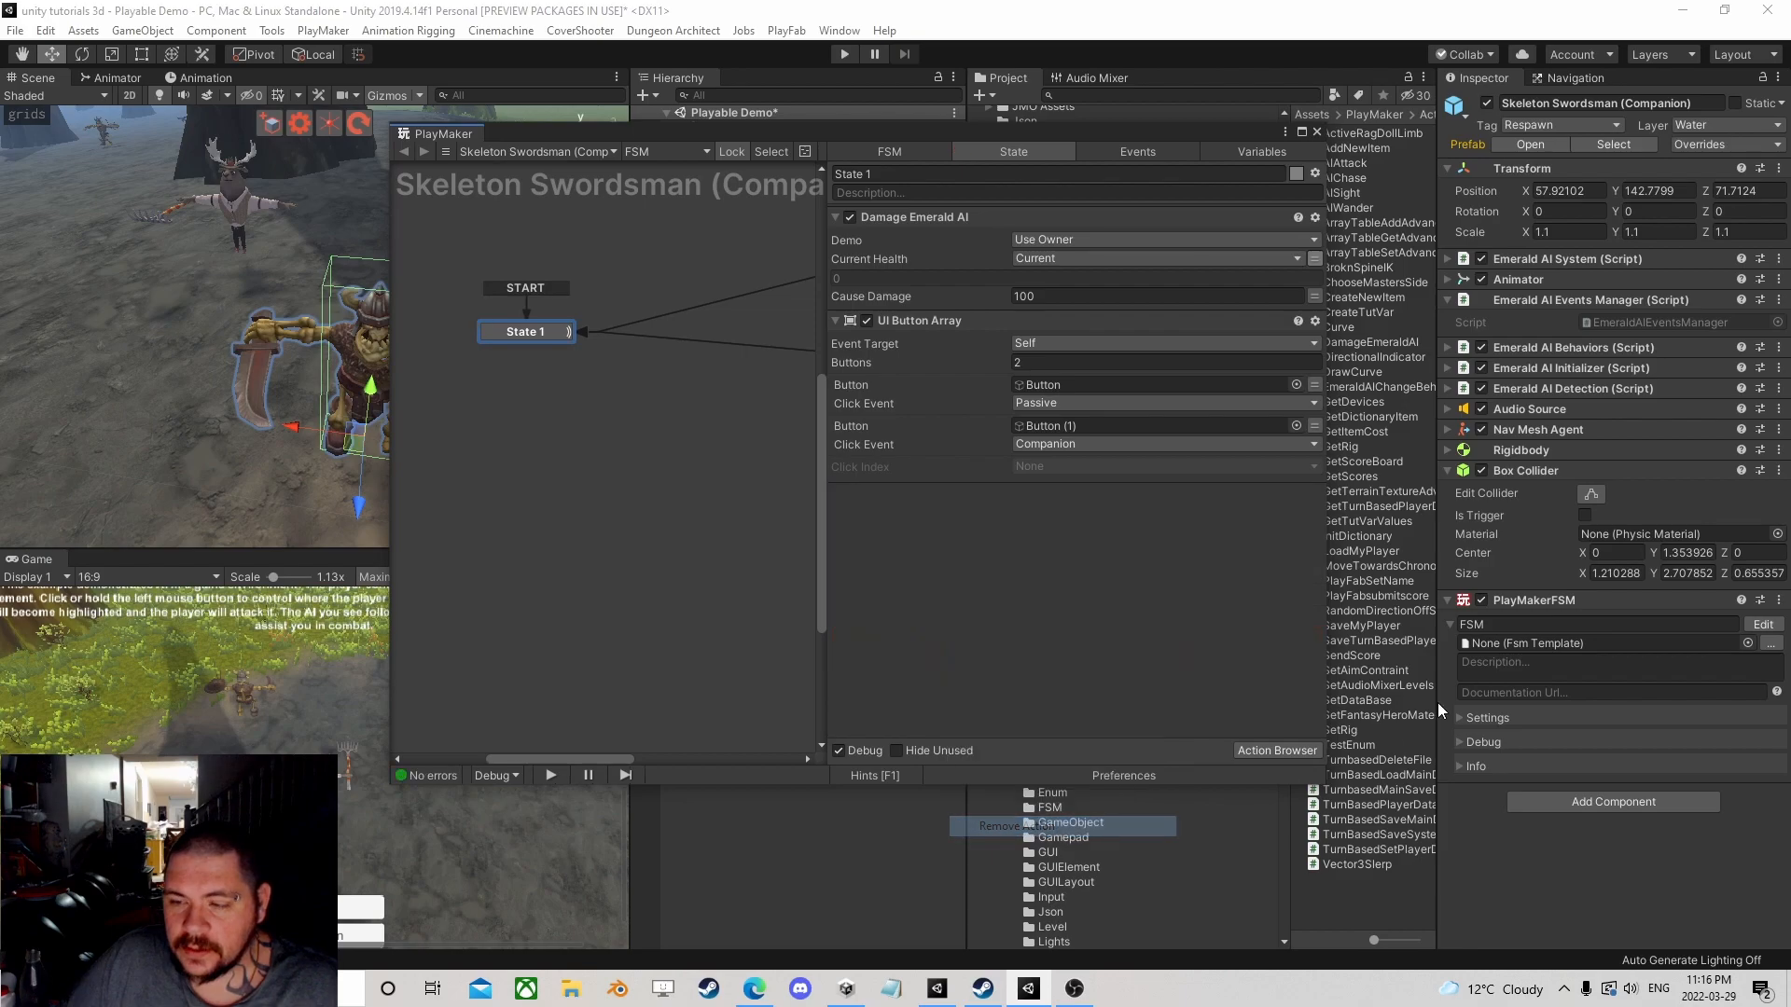
# Step: Try a PlayMakerFSM Call Method action, remove it as well, and close the FSM editor
pyautogui.moveTo(1521, 601); pyautogui.dragTo(909, 572)
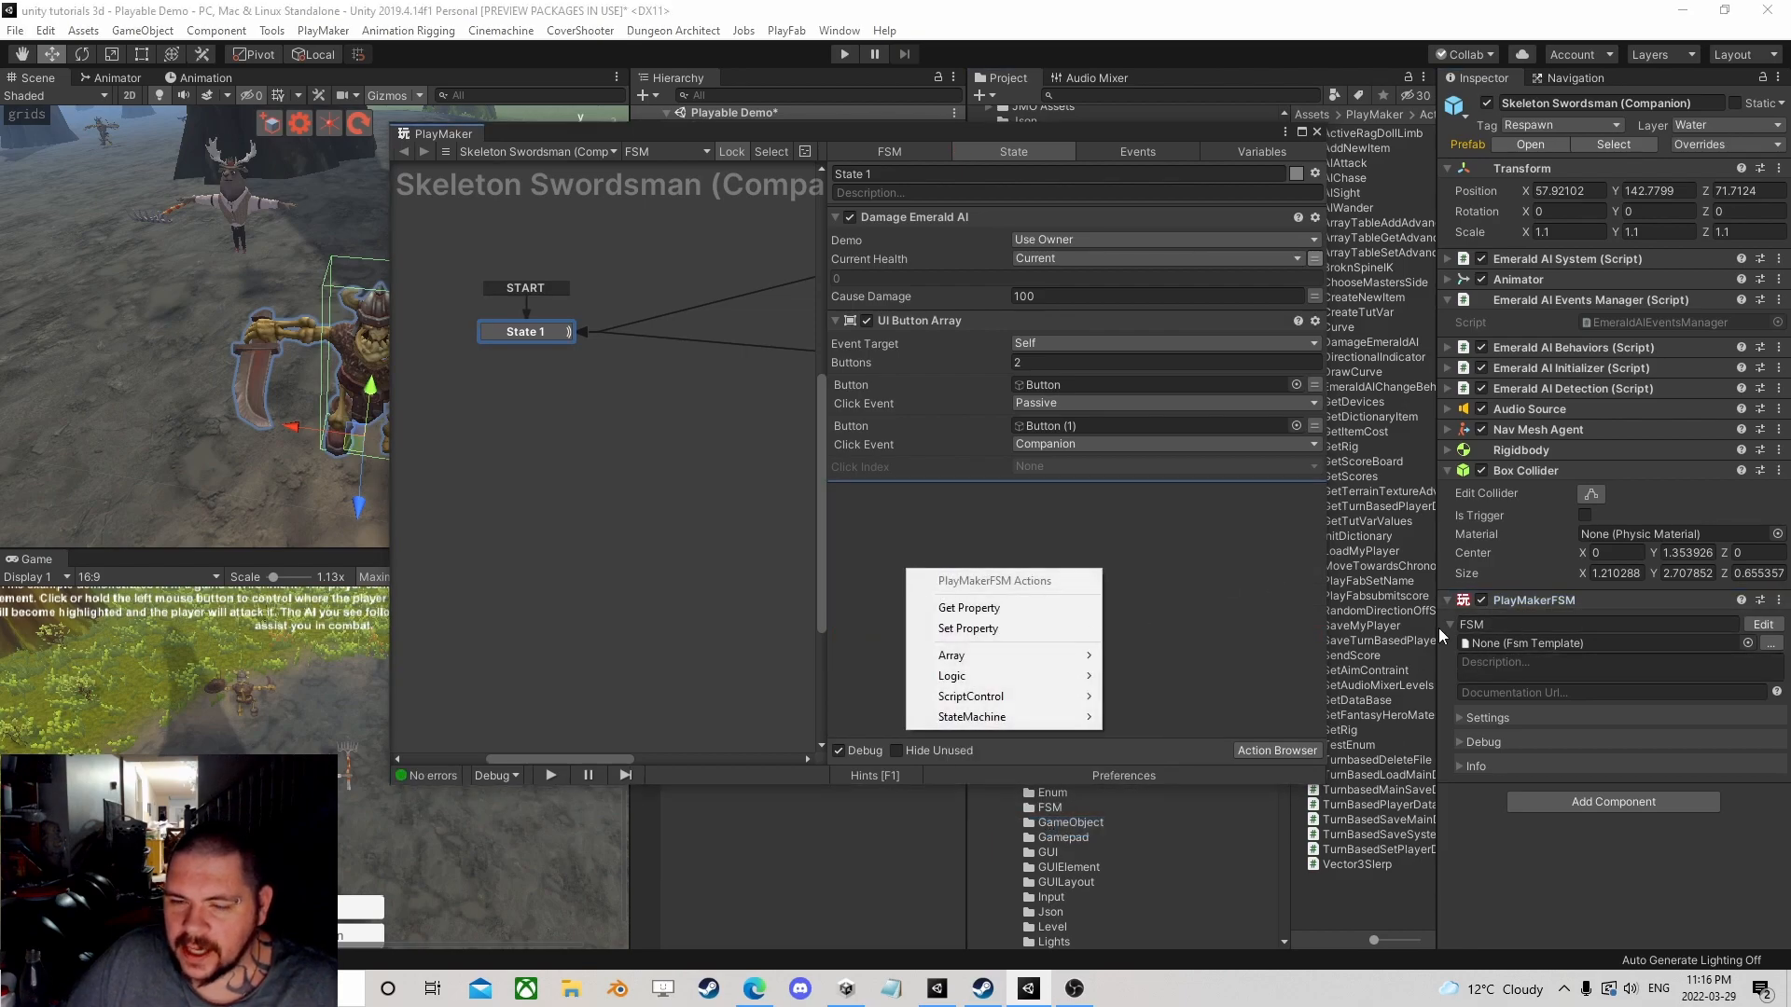
pyautogui.moveTo(972, 696)
pyautogui.click(1164, 695)
pyautogui.click(1162, 555)
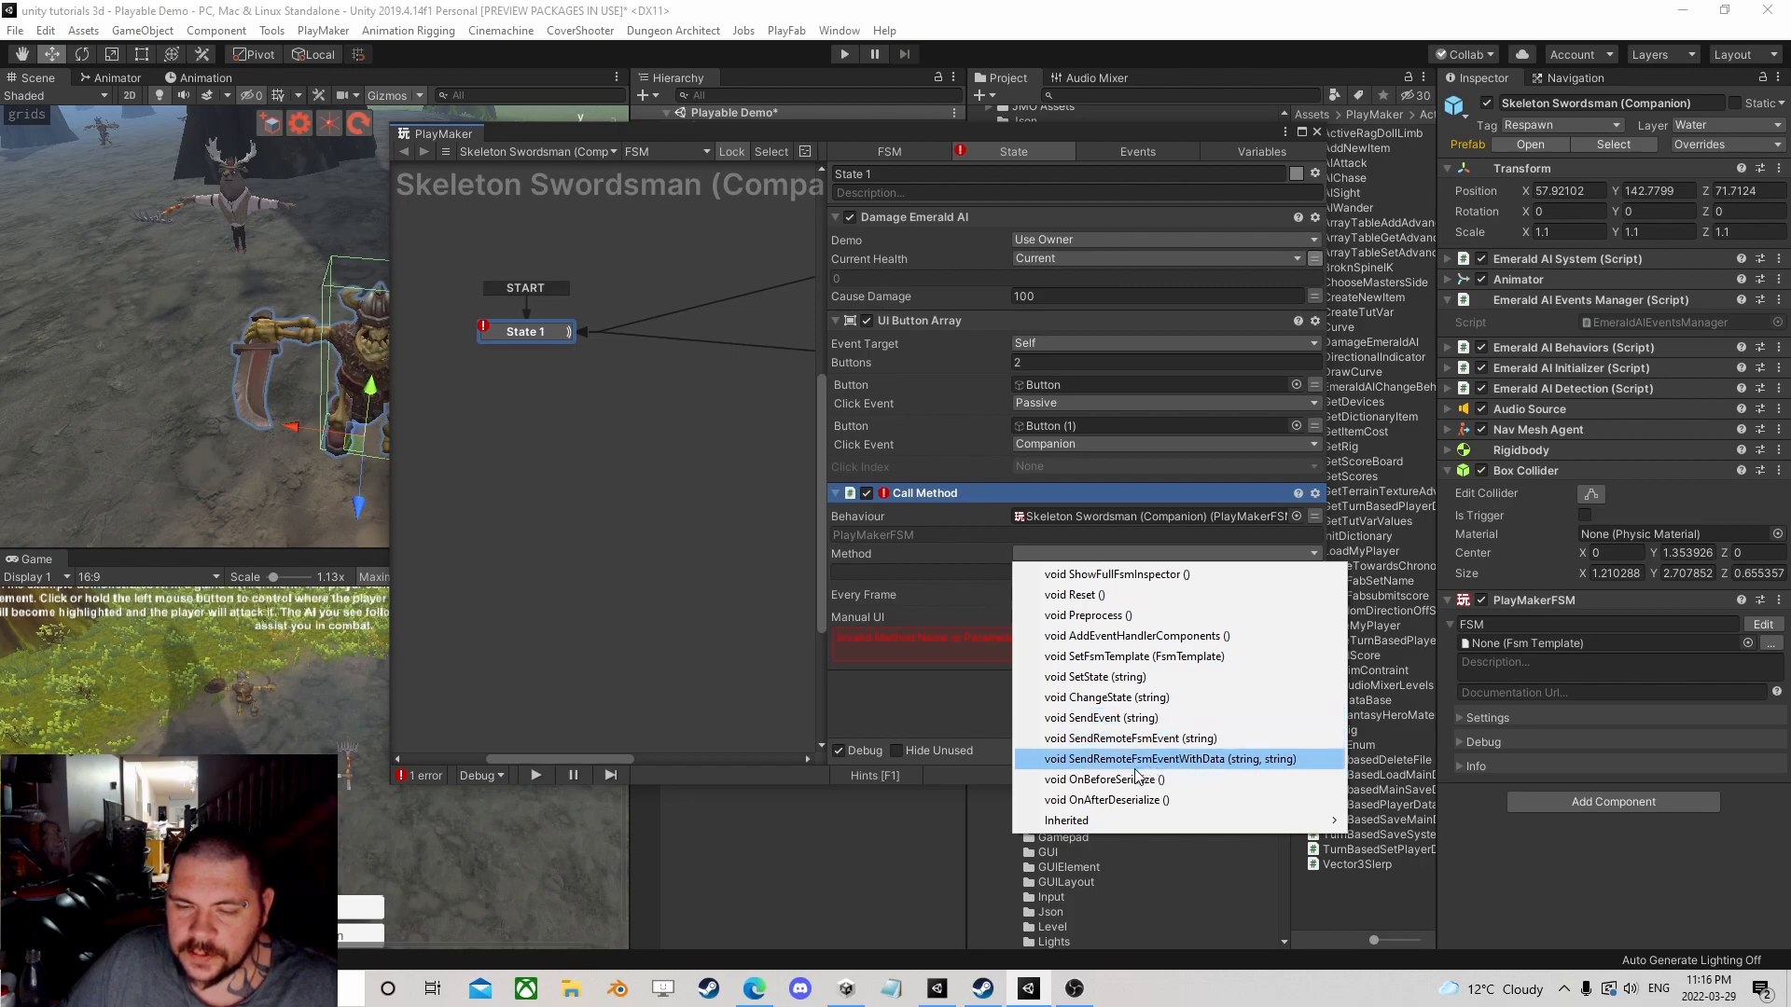
pyautogui.click(938, 545)
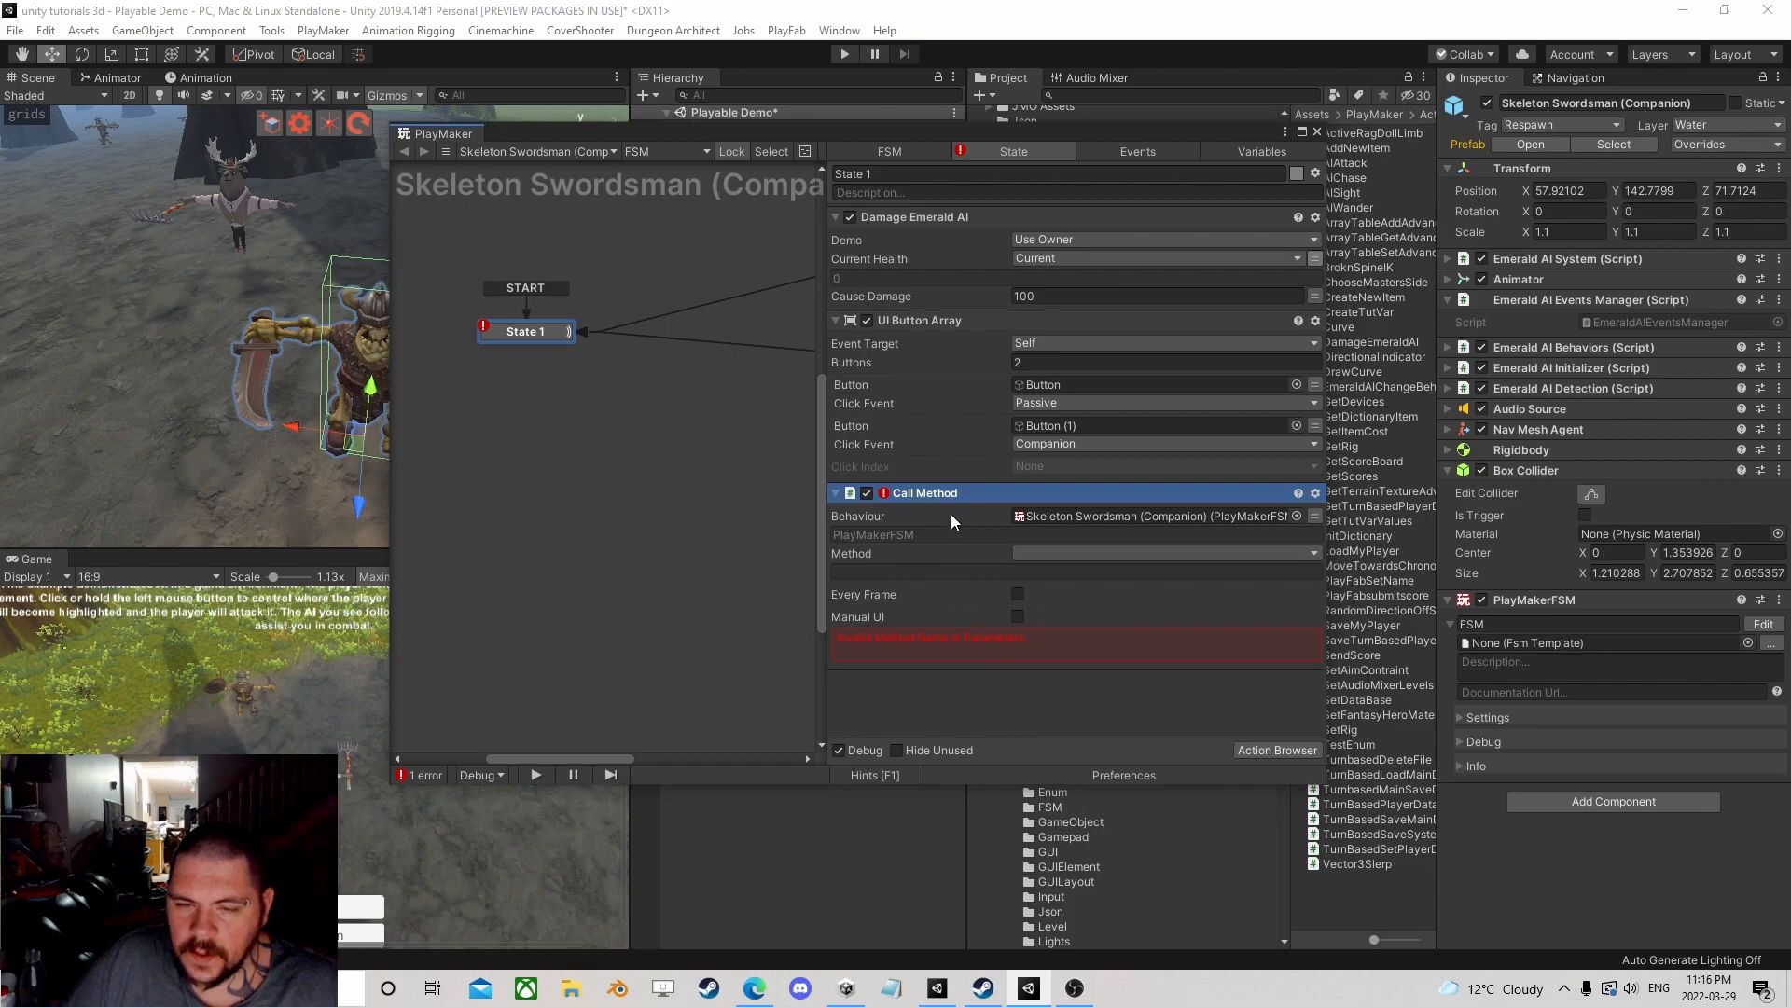
pyautogui.rightClick(911, 494)
pyautogui.click(980, 823)
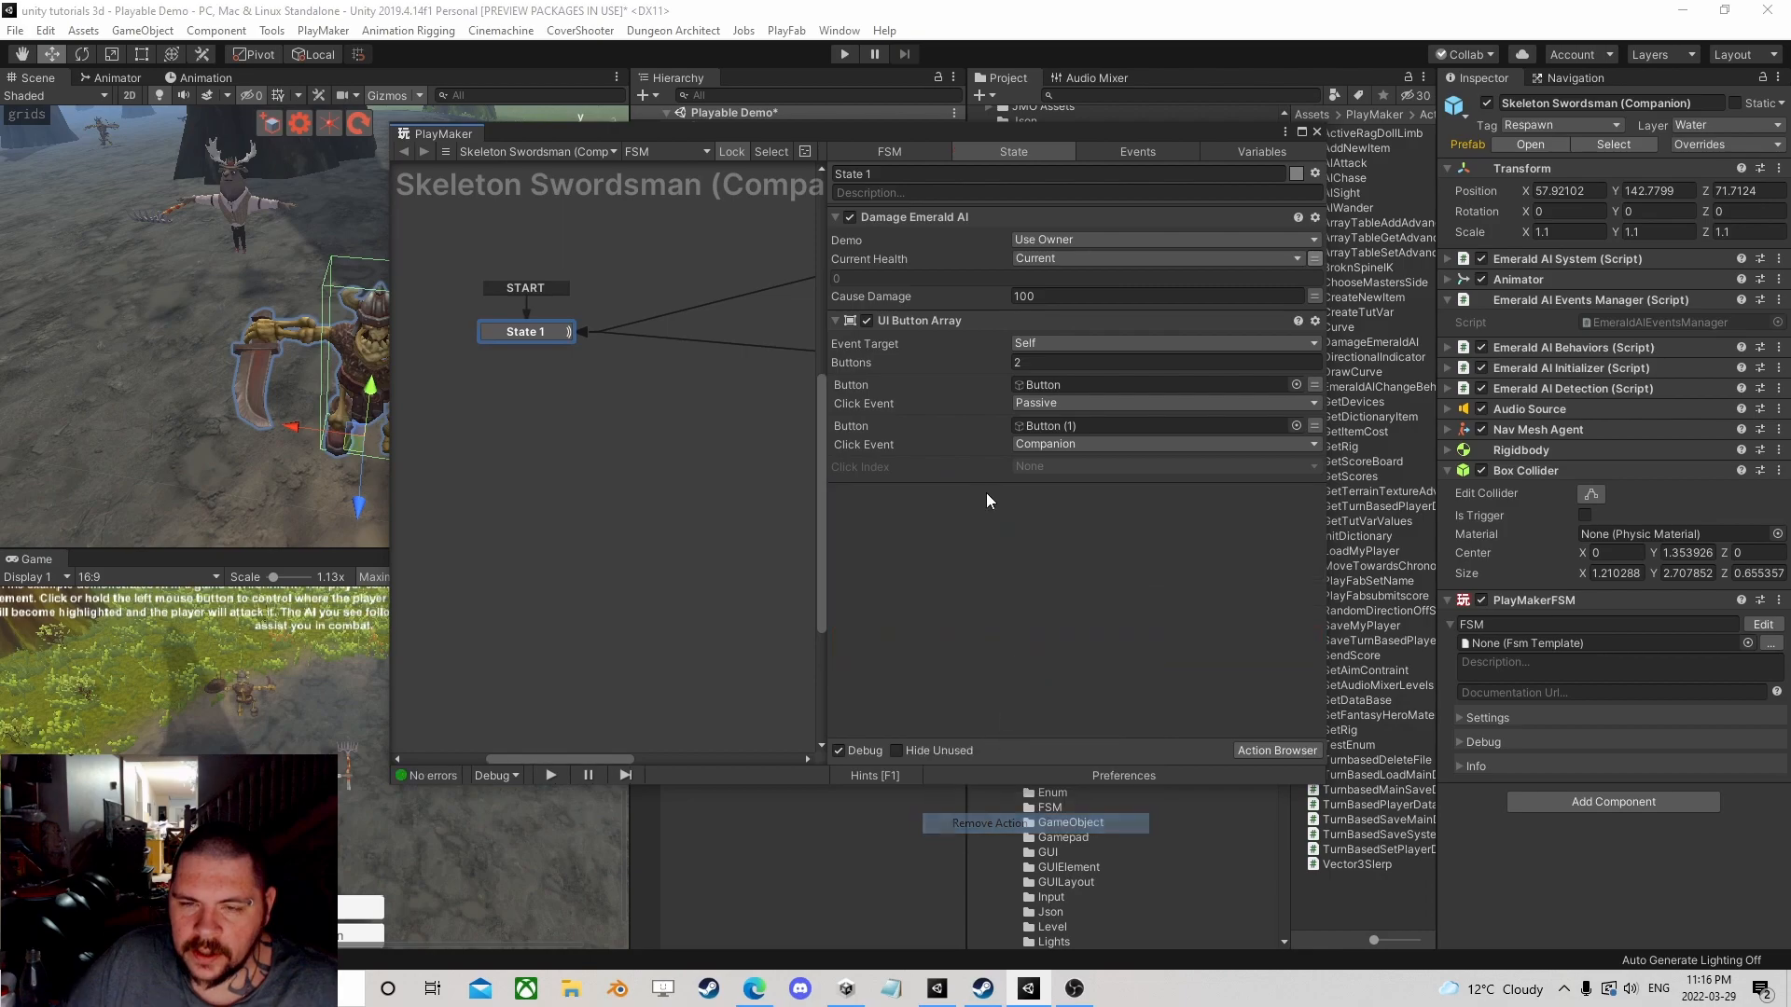
pyautogui.click(1316, 130)
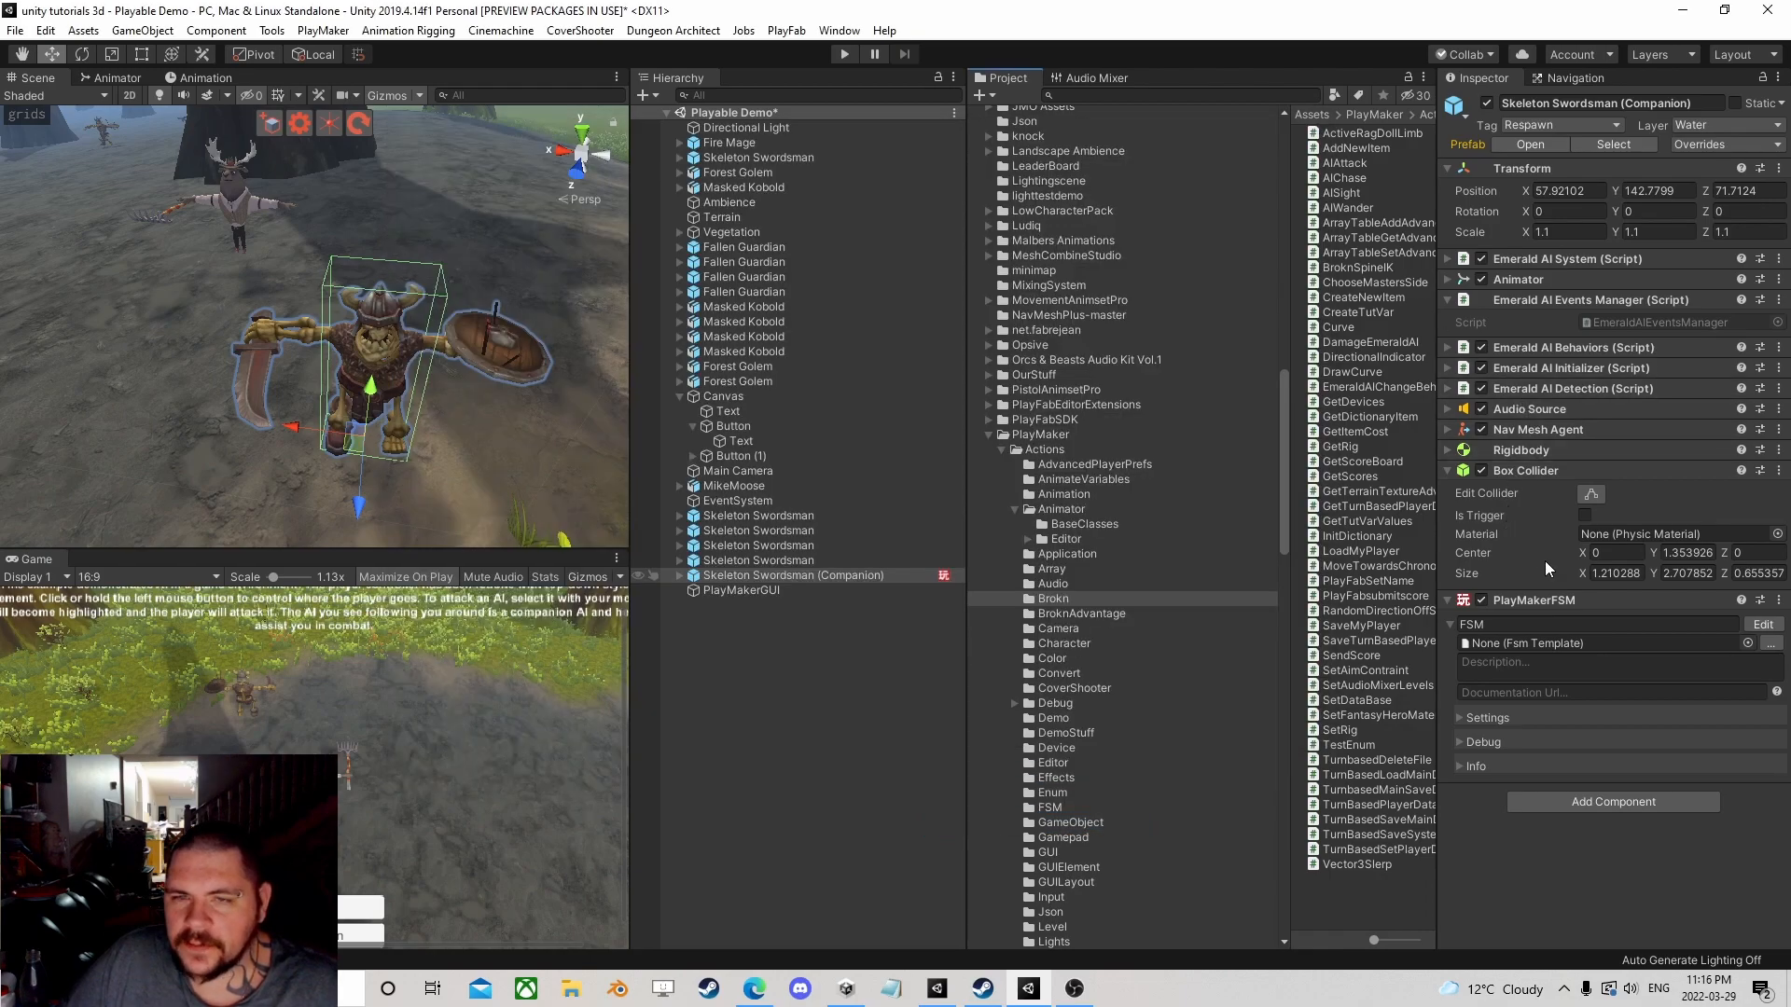
# Step: Select the Canvas Button, attach a PlayMakerFSM component and open it for editing
pyautogui.click(691, 397)
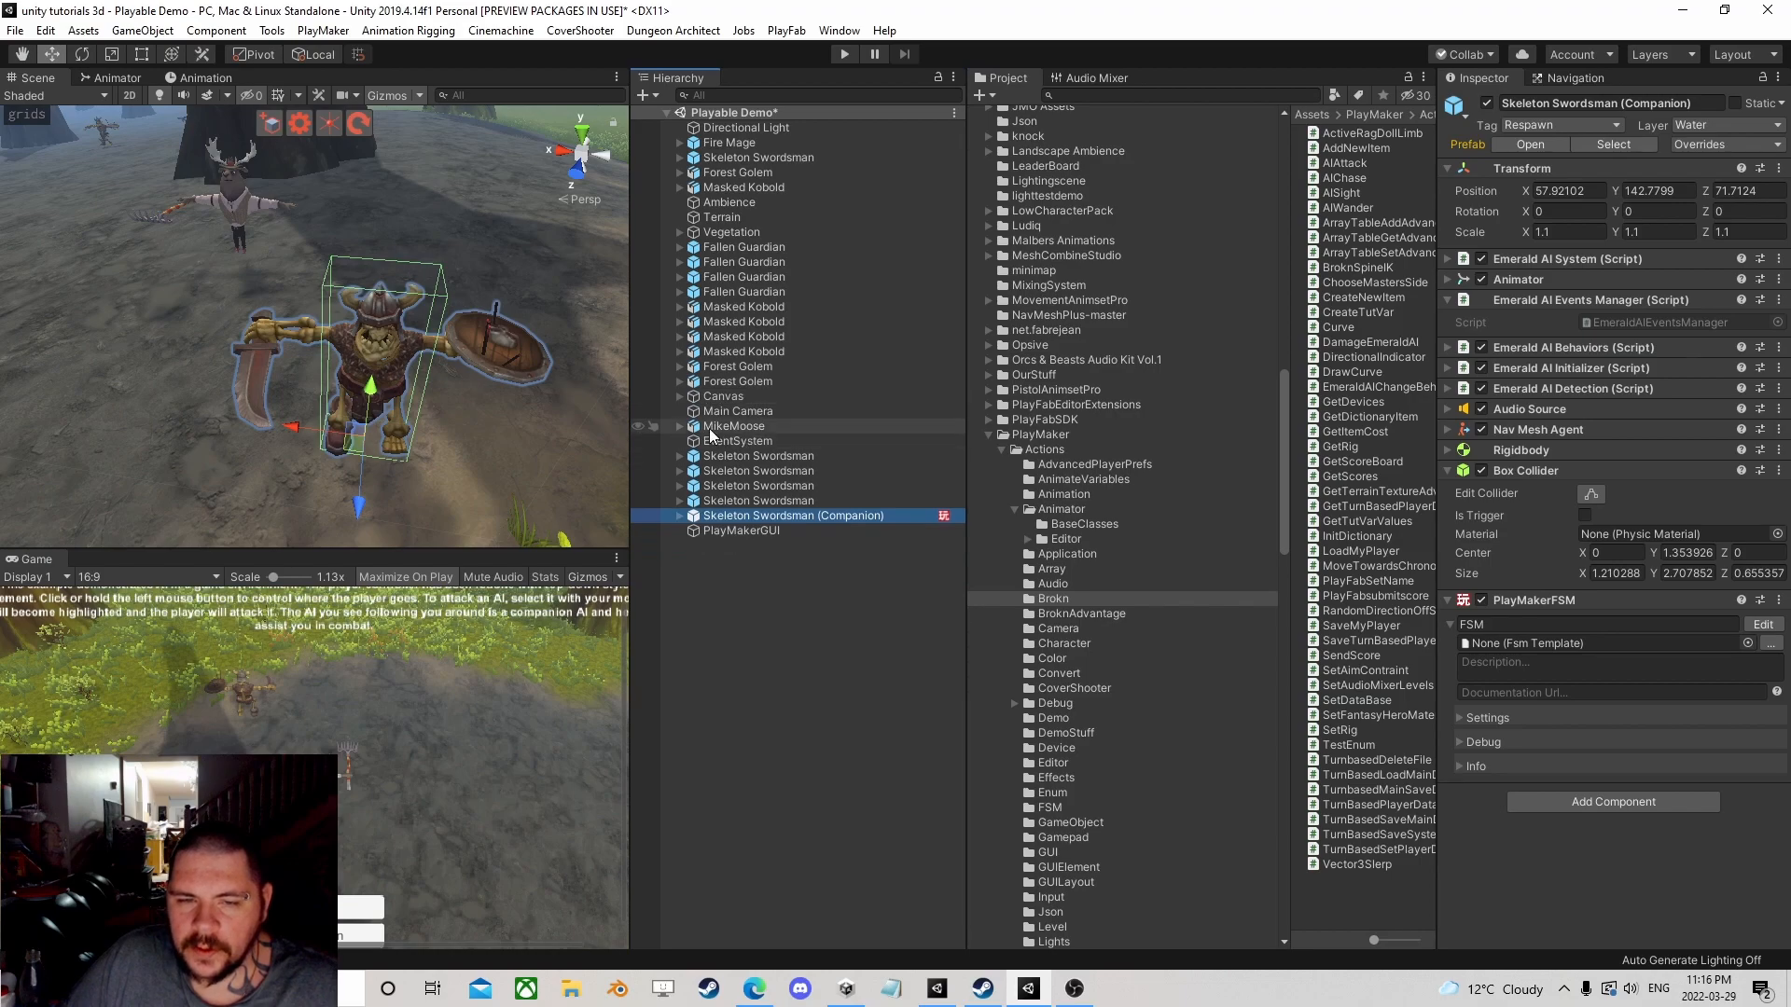
pyautogui.click(692, 395)
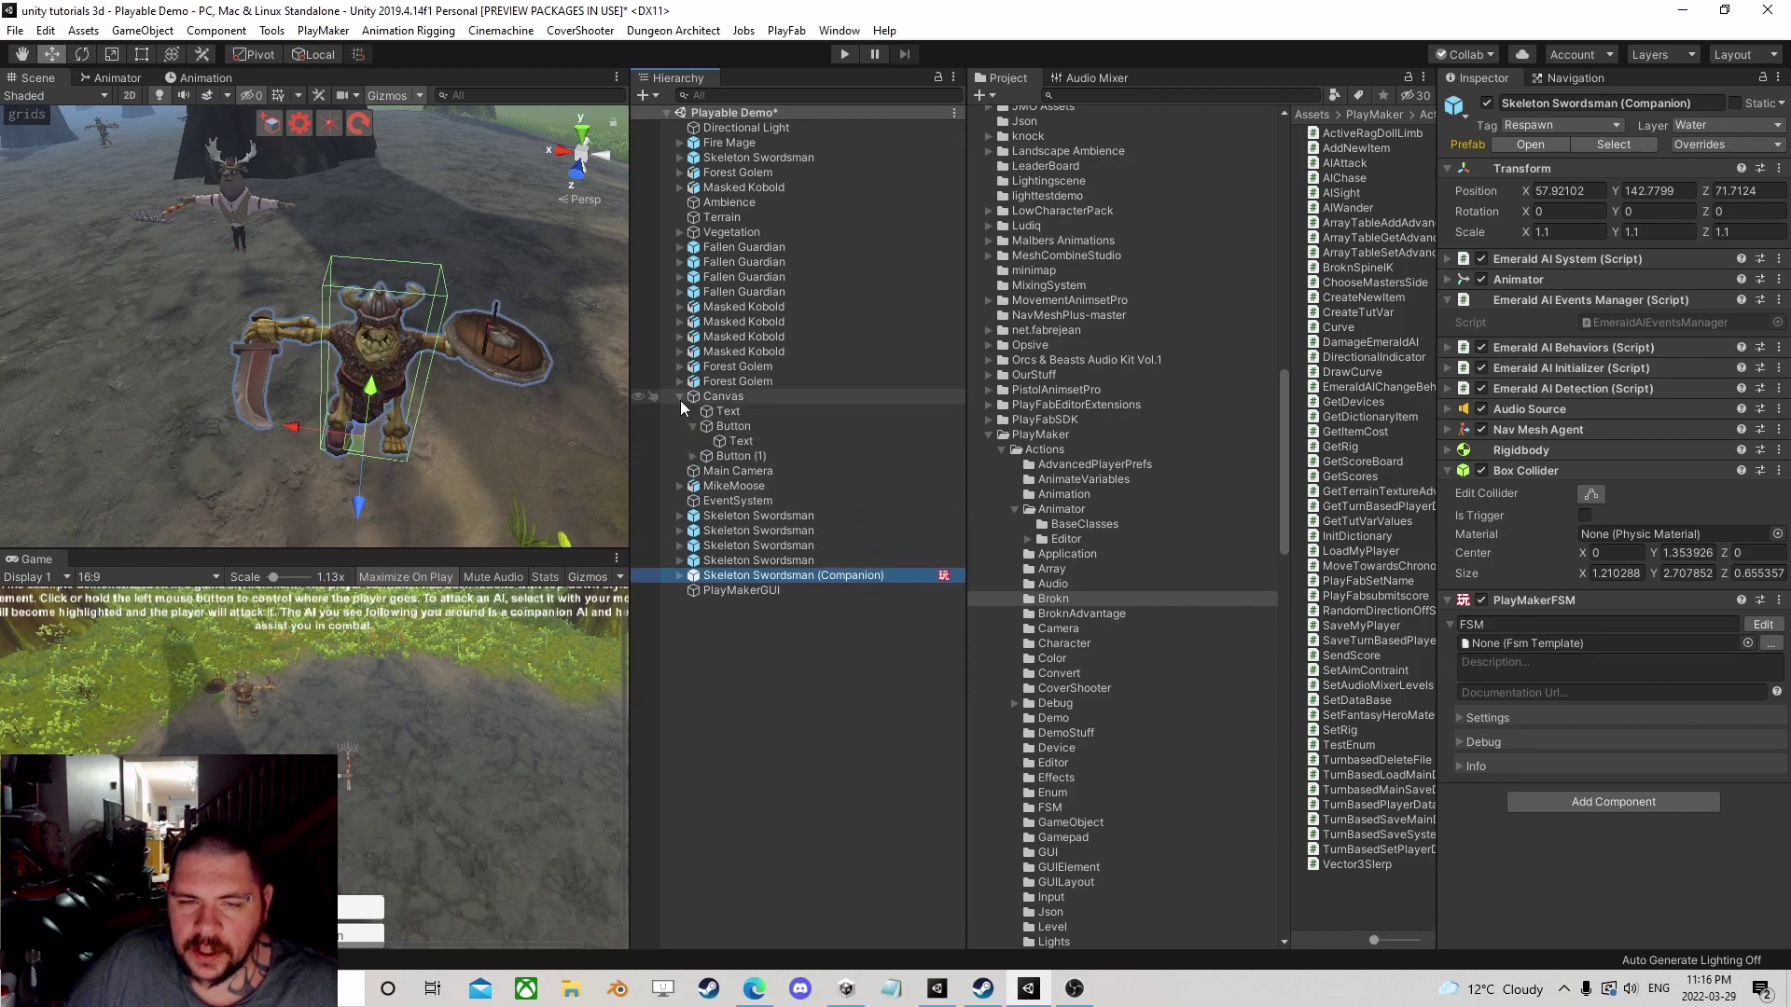
pyautogui.click(732, 426)
pyautogui.scroll(-5, 1543, 673)
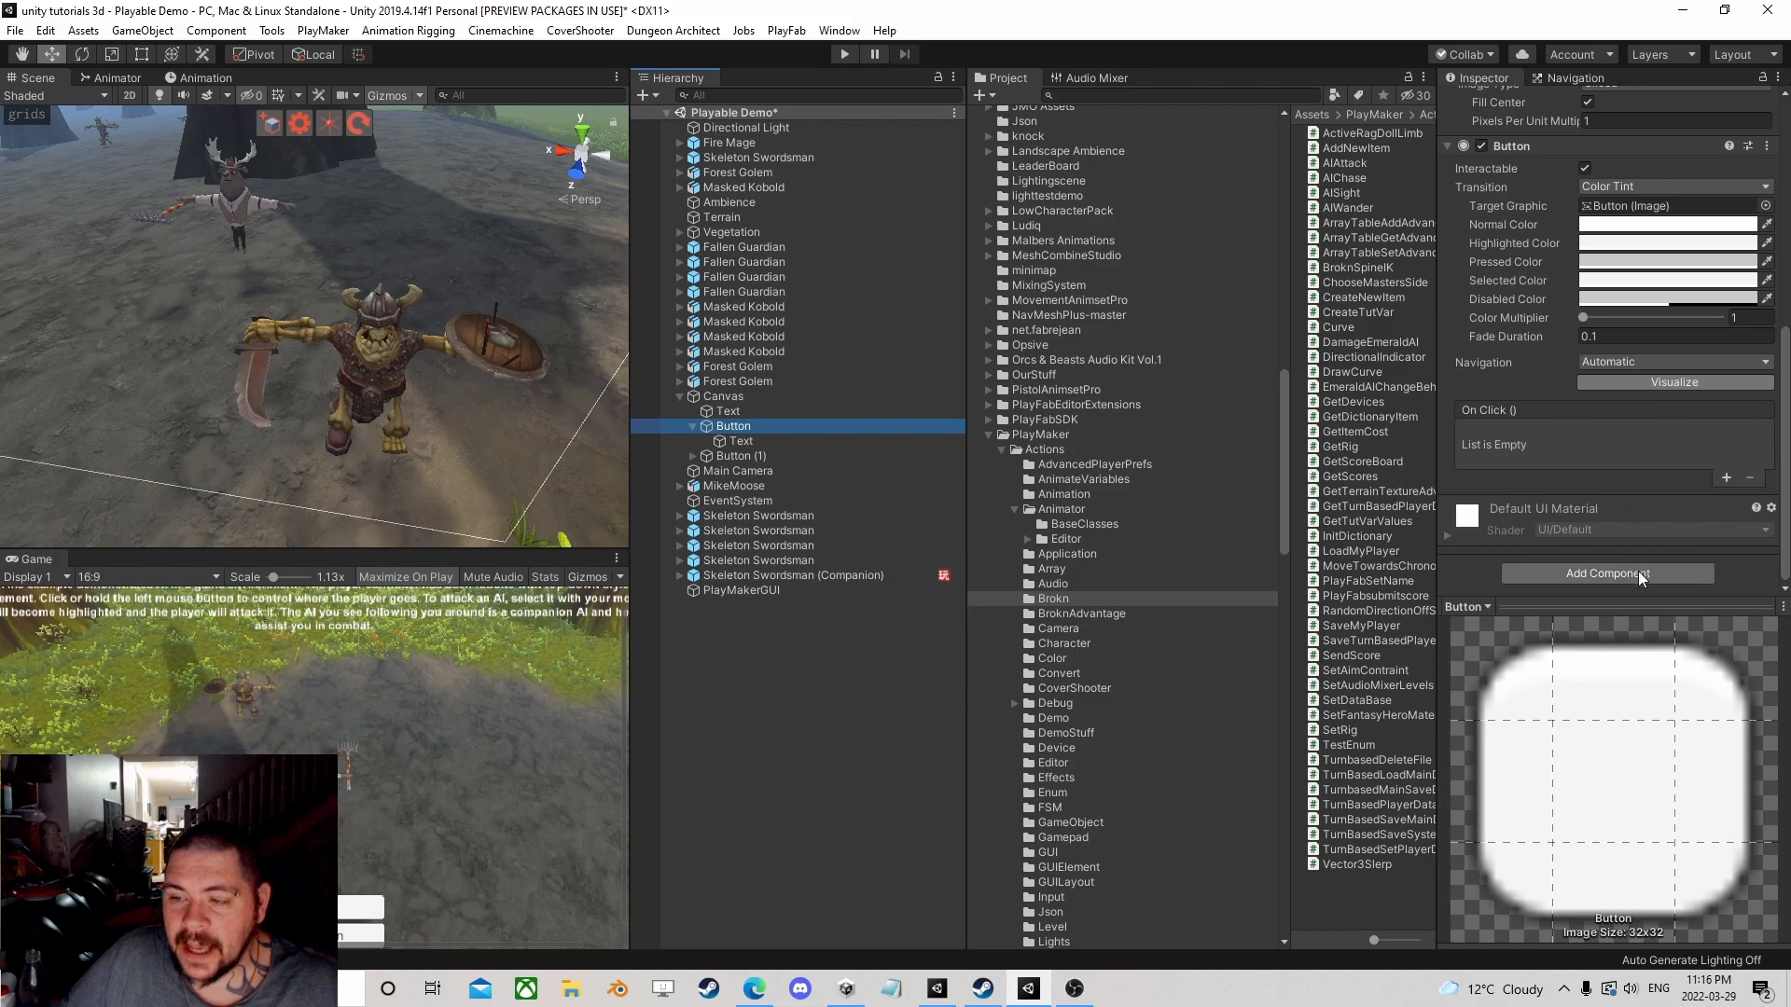
pyautogui.click(1607, 575)
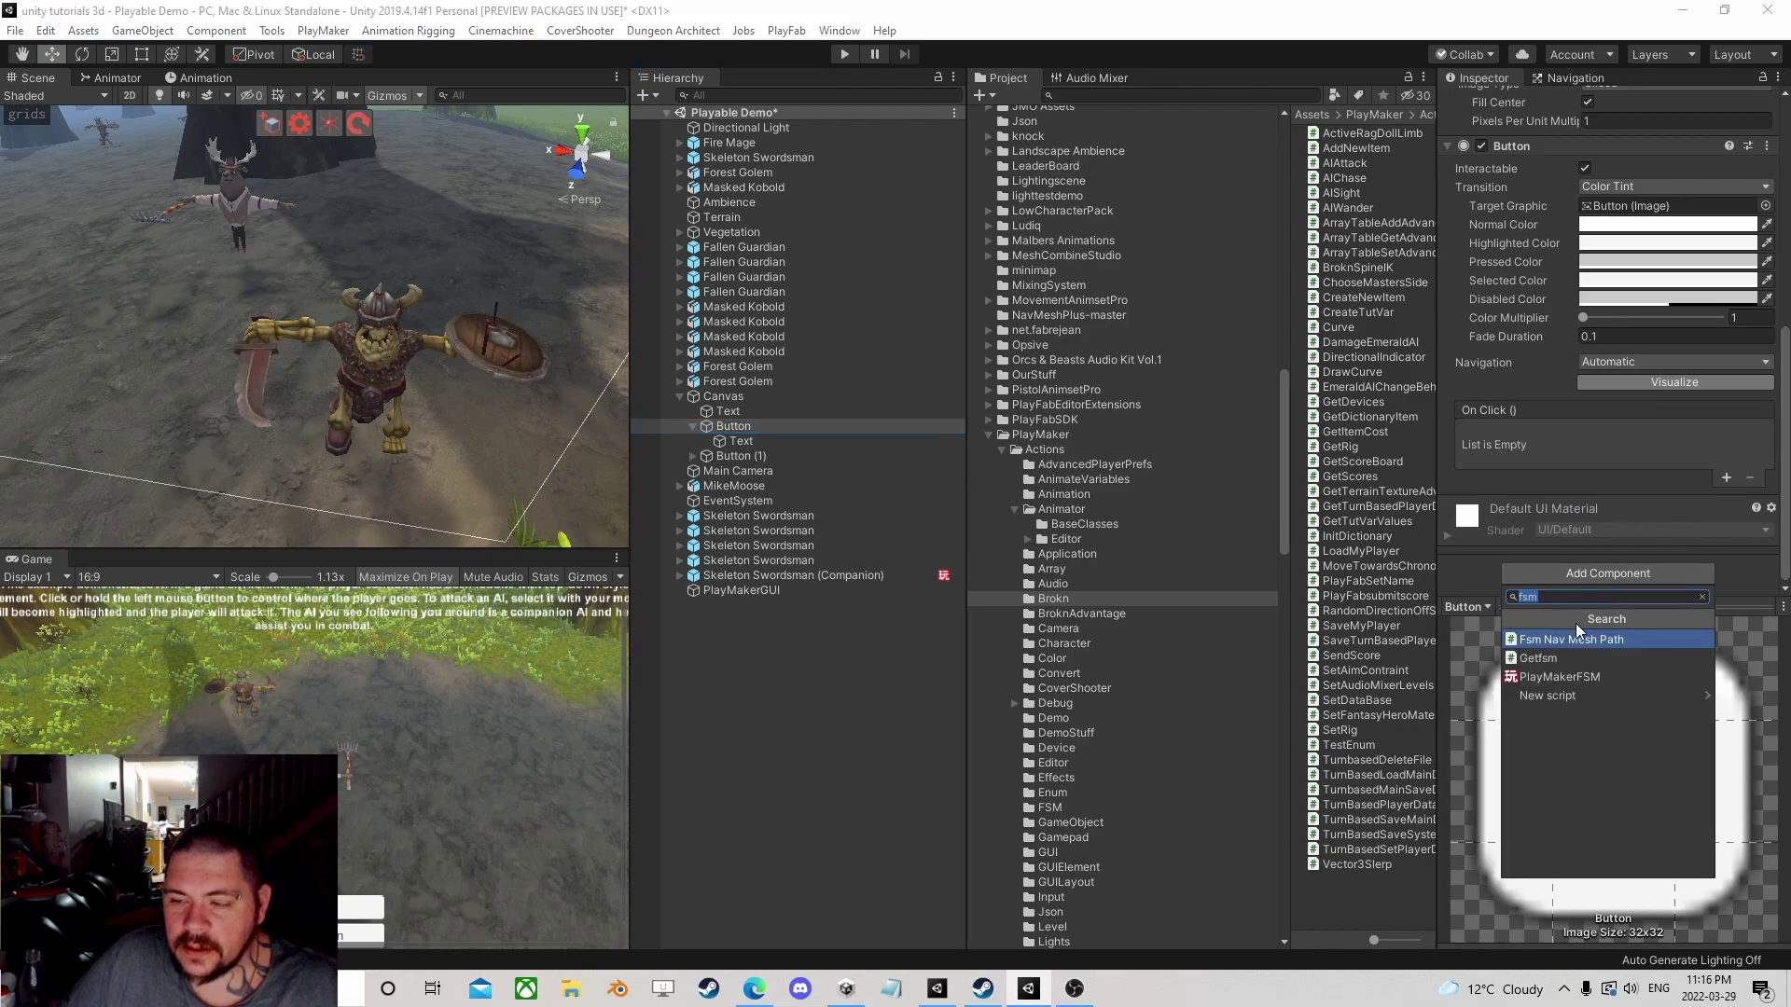
pyautogui.click(1551, 672)
pyautogui.click(1751, 530)
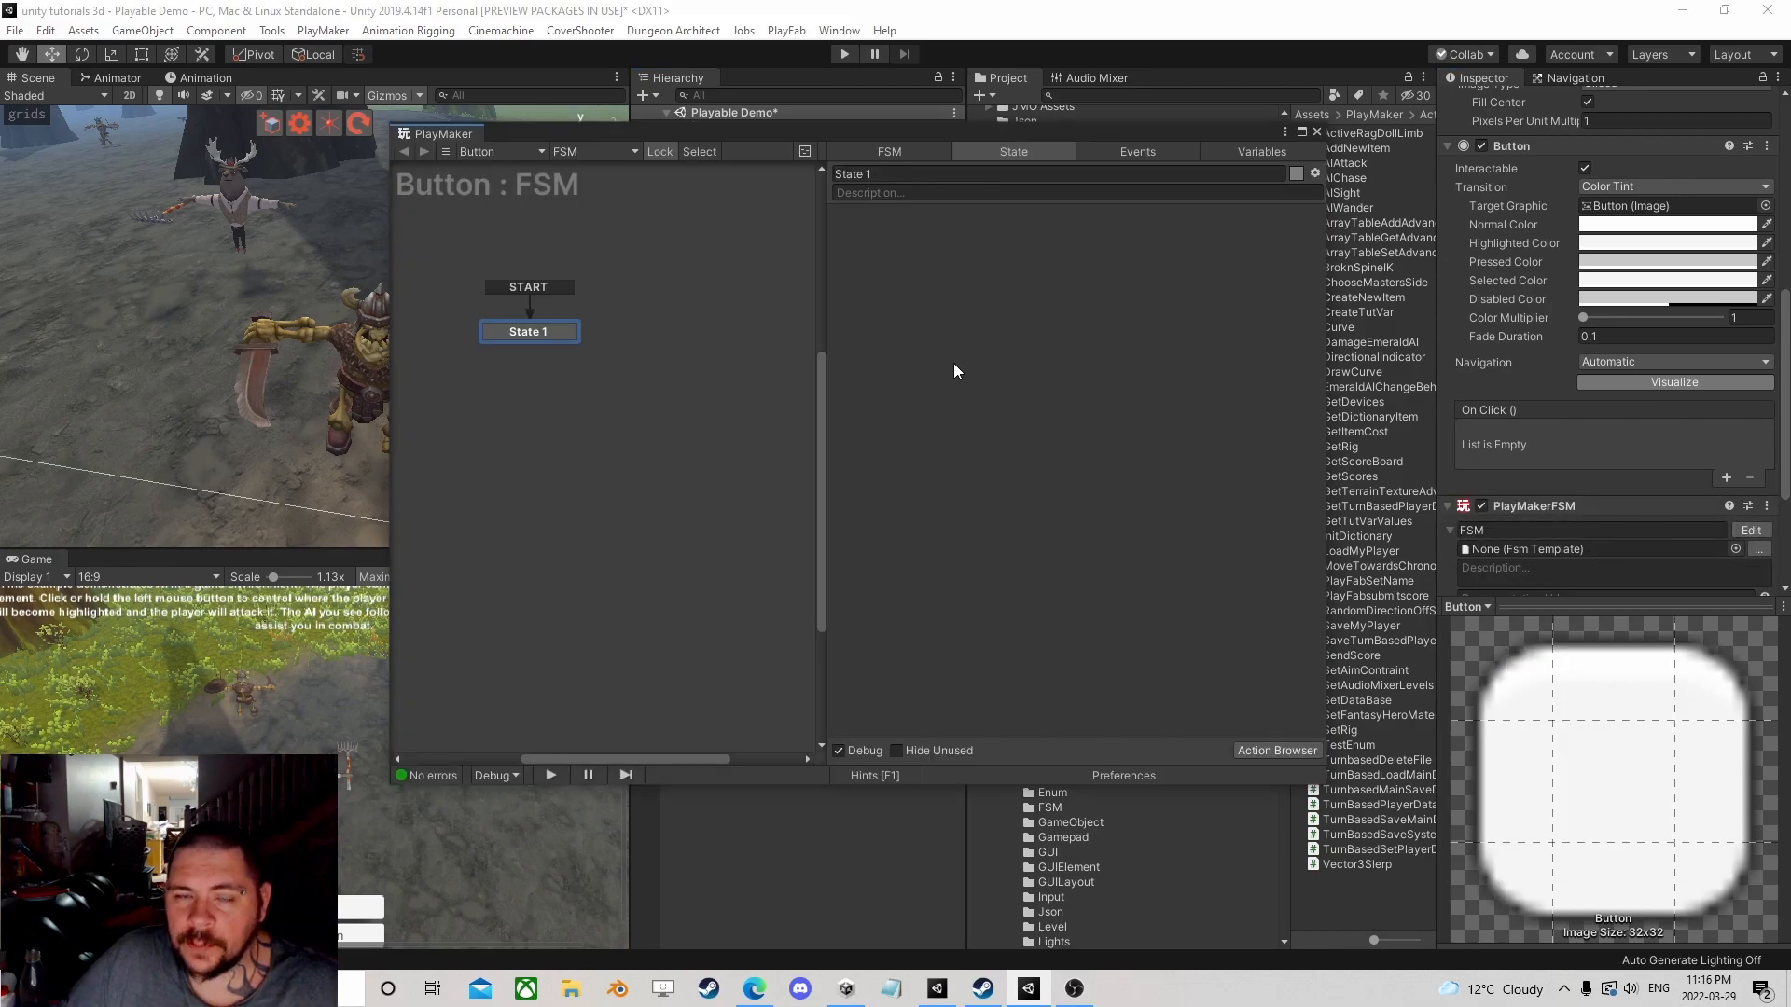
pyautogui.moveTo(1059, 133); pyautogui.dragTo(952, 246)
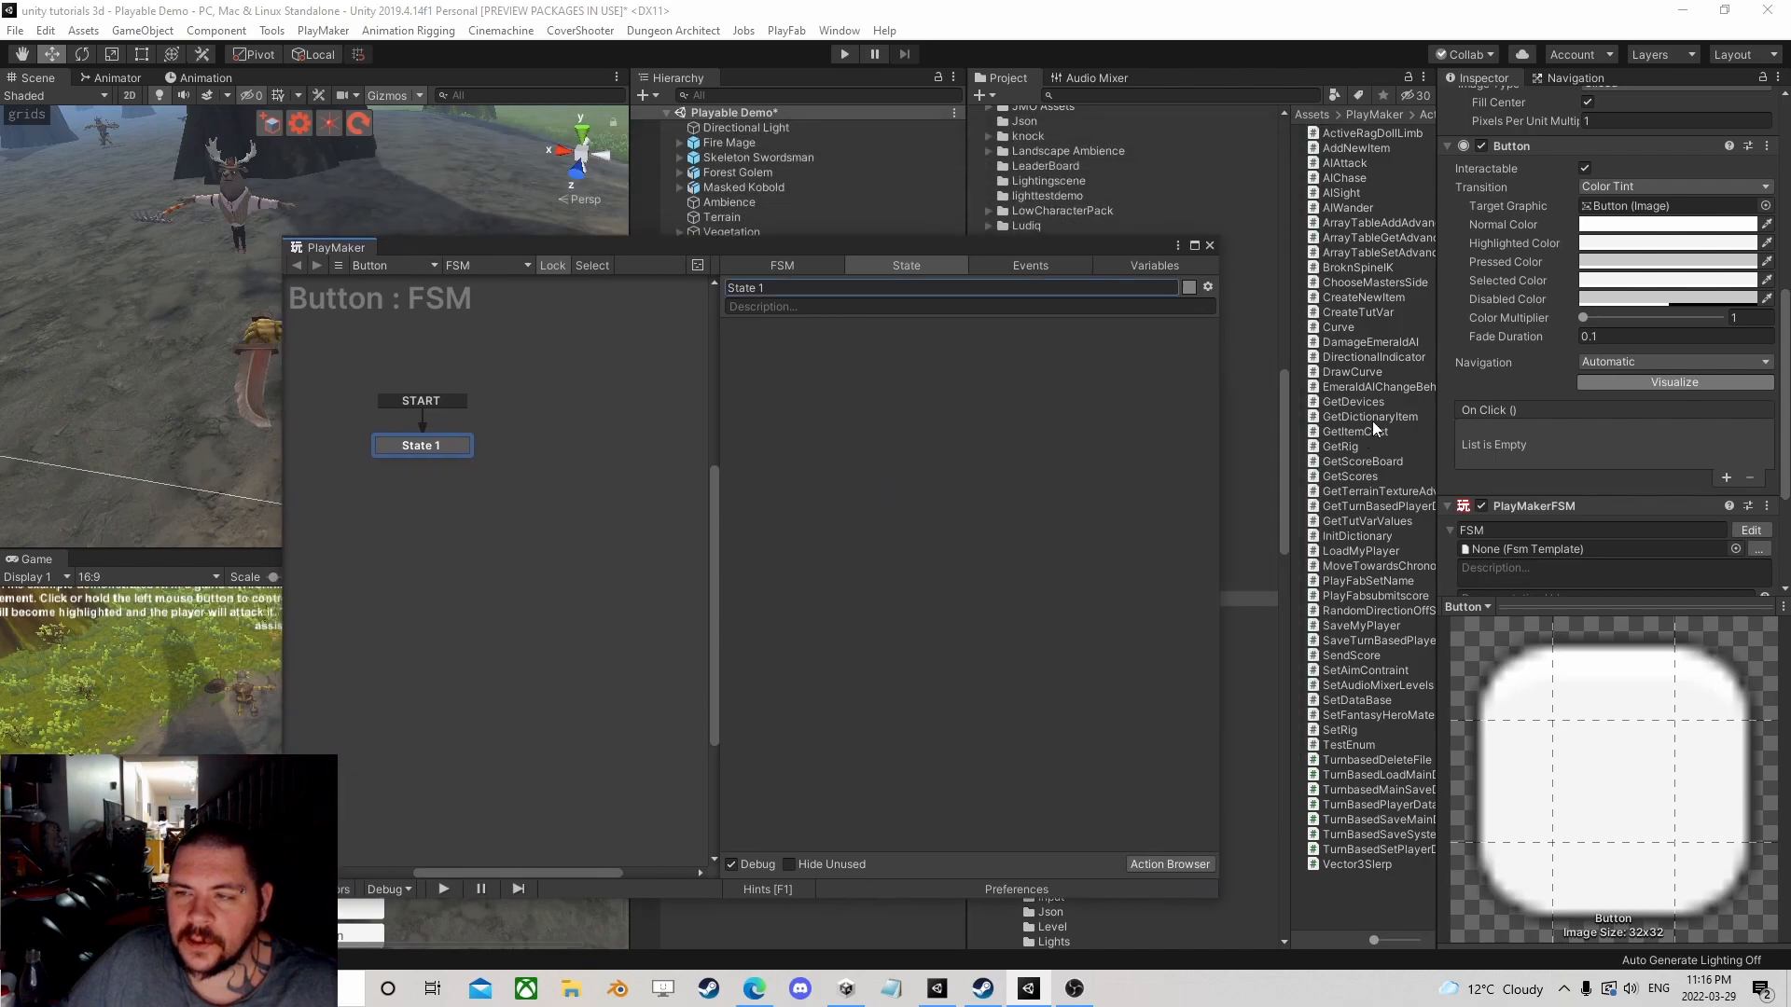
pyautogui.scroll(3, 1542, 404)
# Step: Add a Button Call Method set to FindSelectableOnRight, then remove the trial PlayMakerFSM component
pyautogui.moveTo(1511, 314); pyautogui.dragTo(826, 372)
pyautogui.moveTo(888, 449)
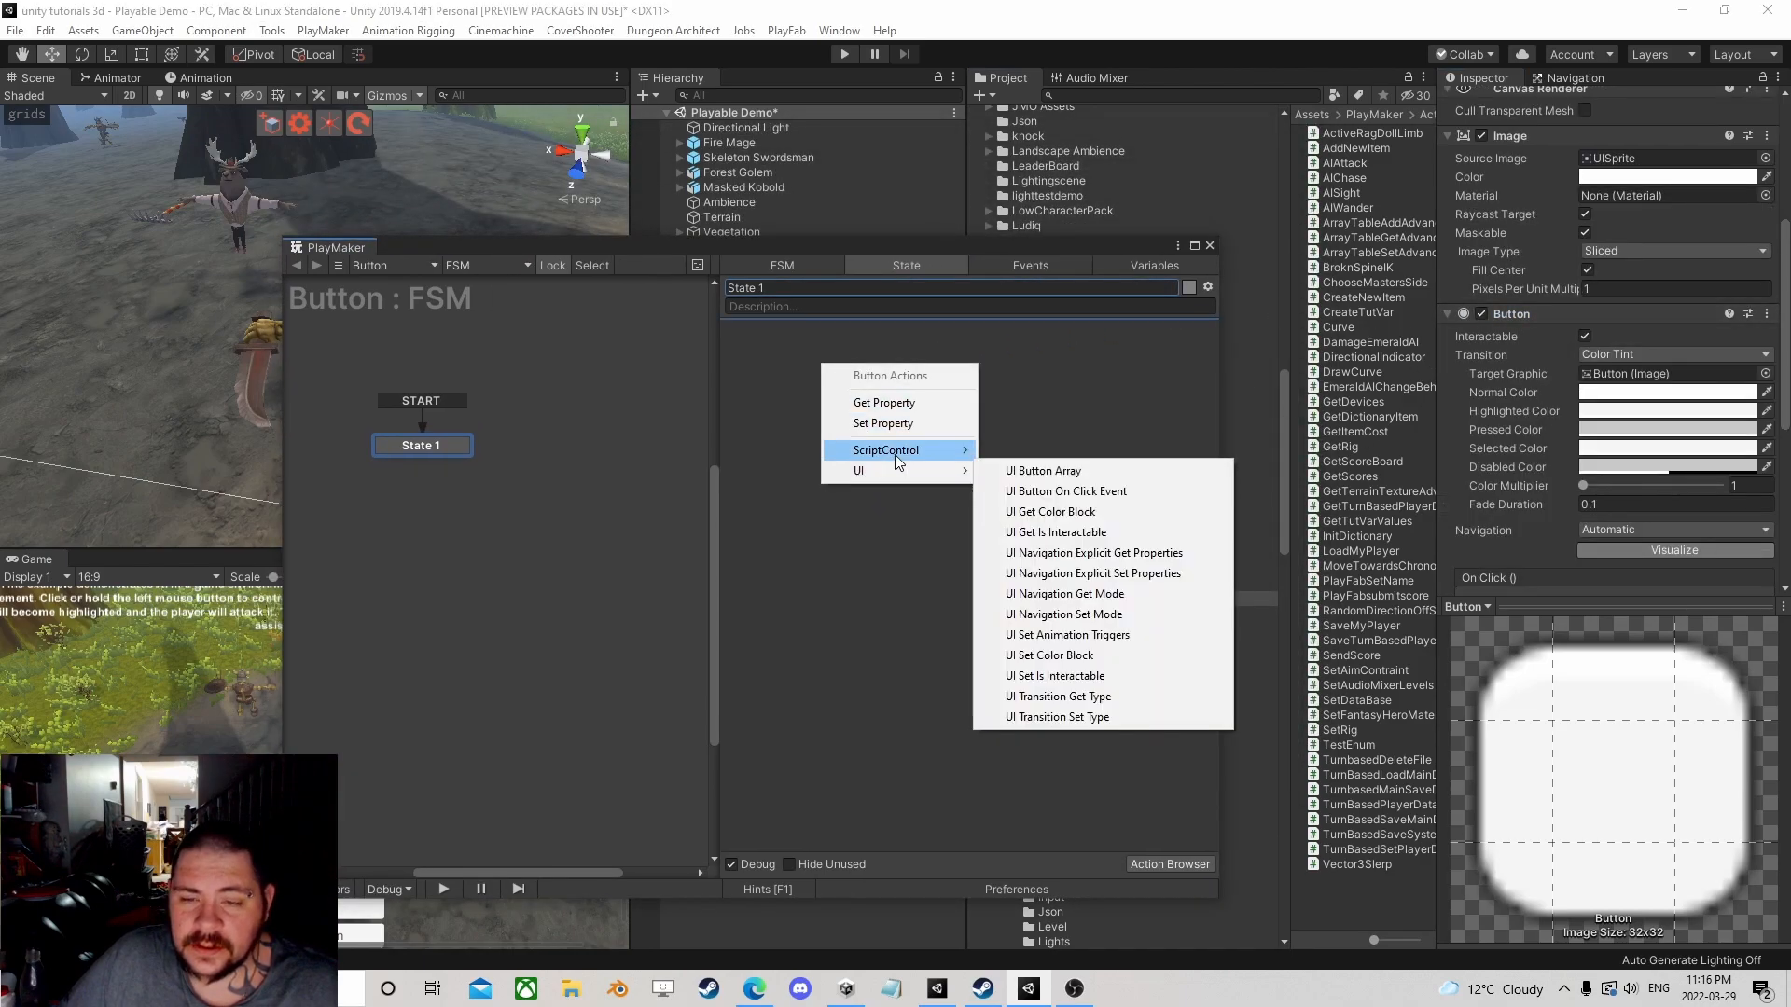
pyautogui.click(1035, 449)
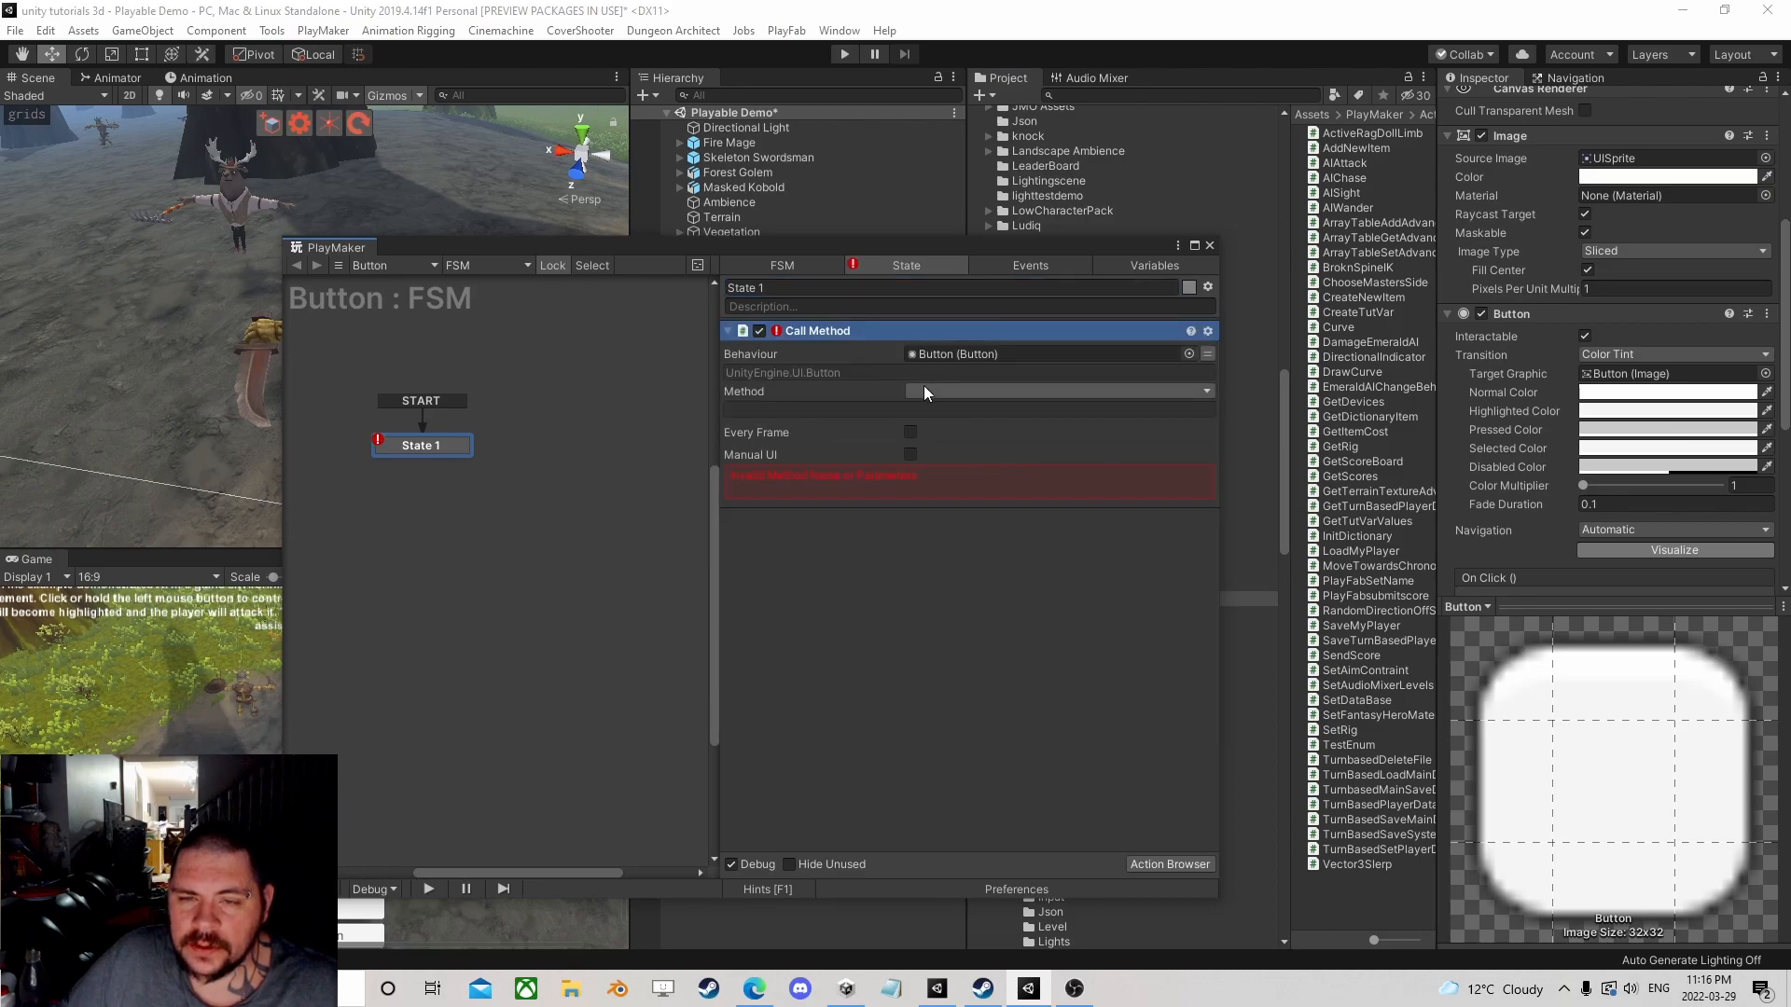
pyautogui.click(1056, 391)
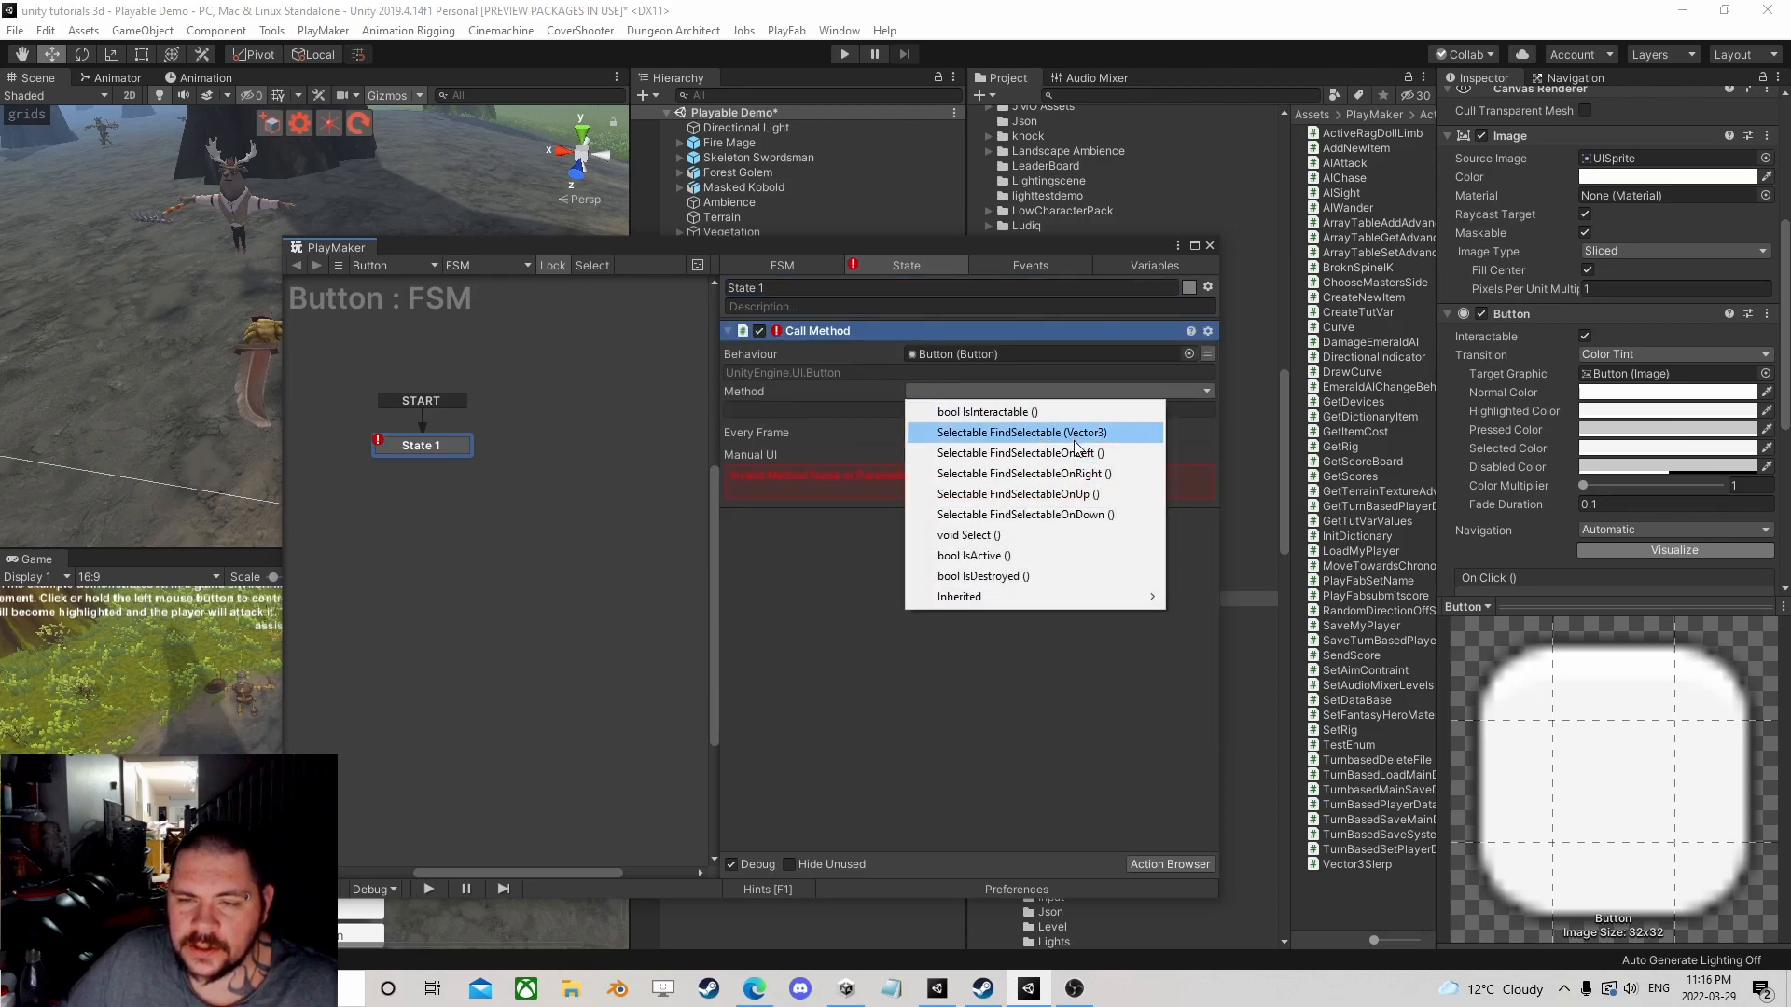
pyautogui.click(1023, 474)
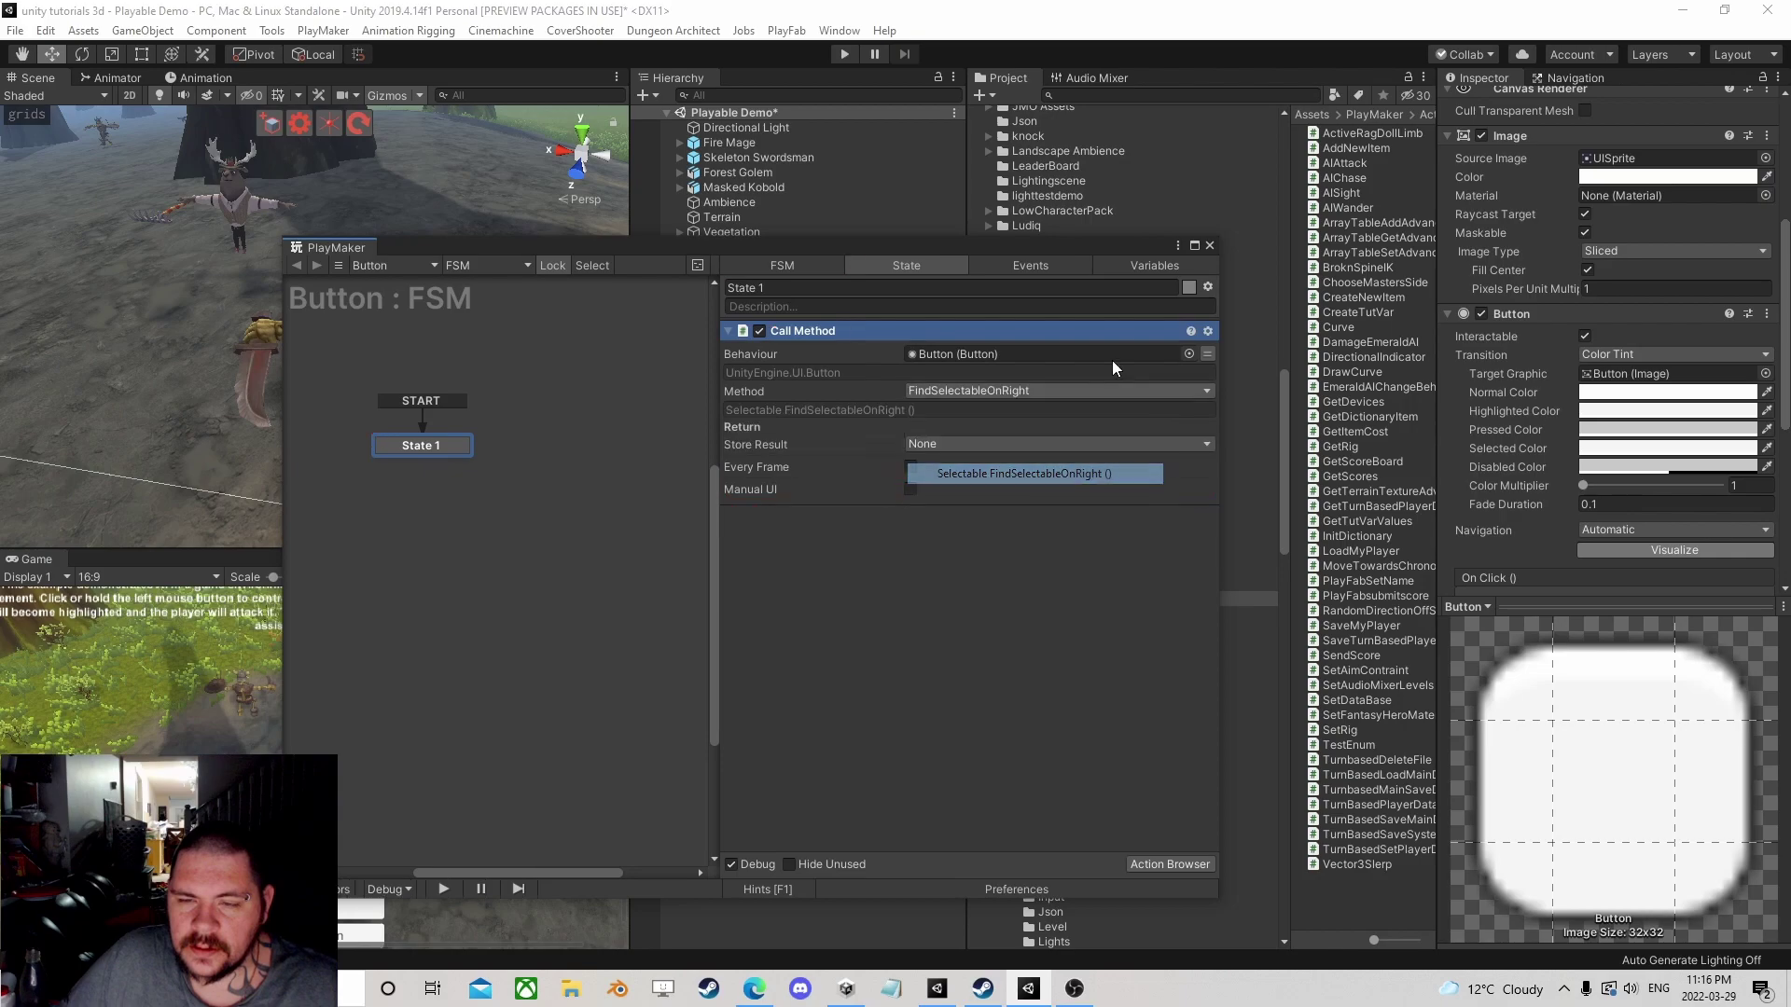
pyautogui.click(1210, 247)
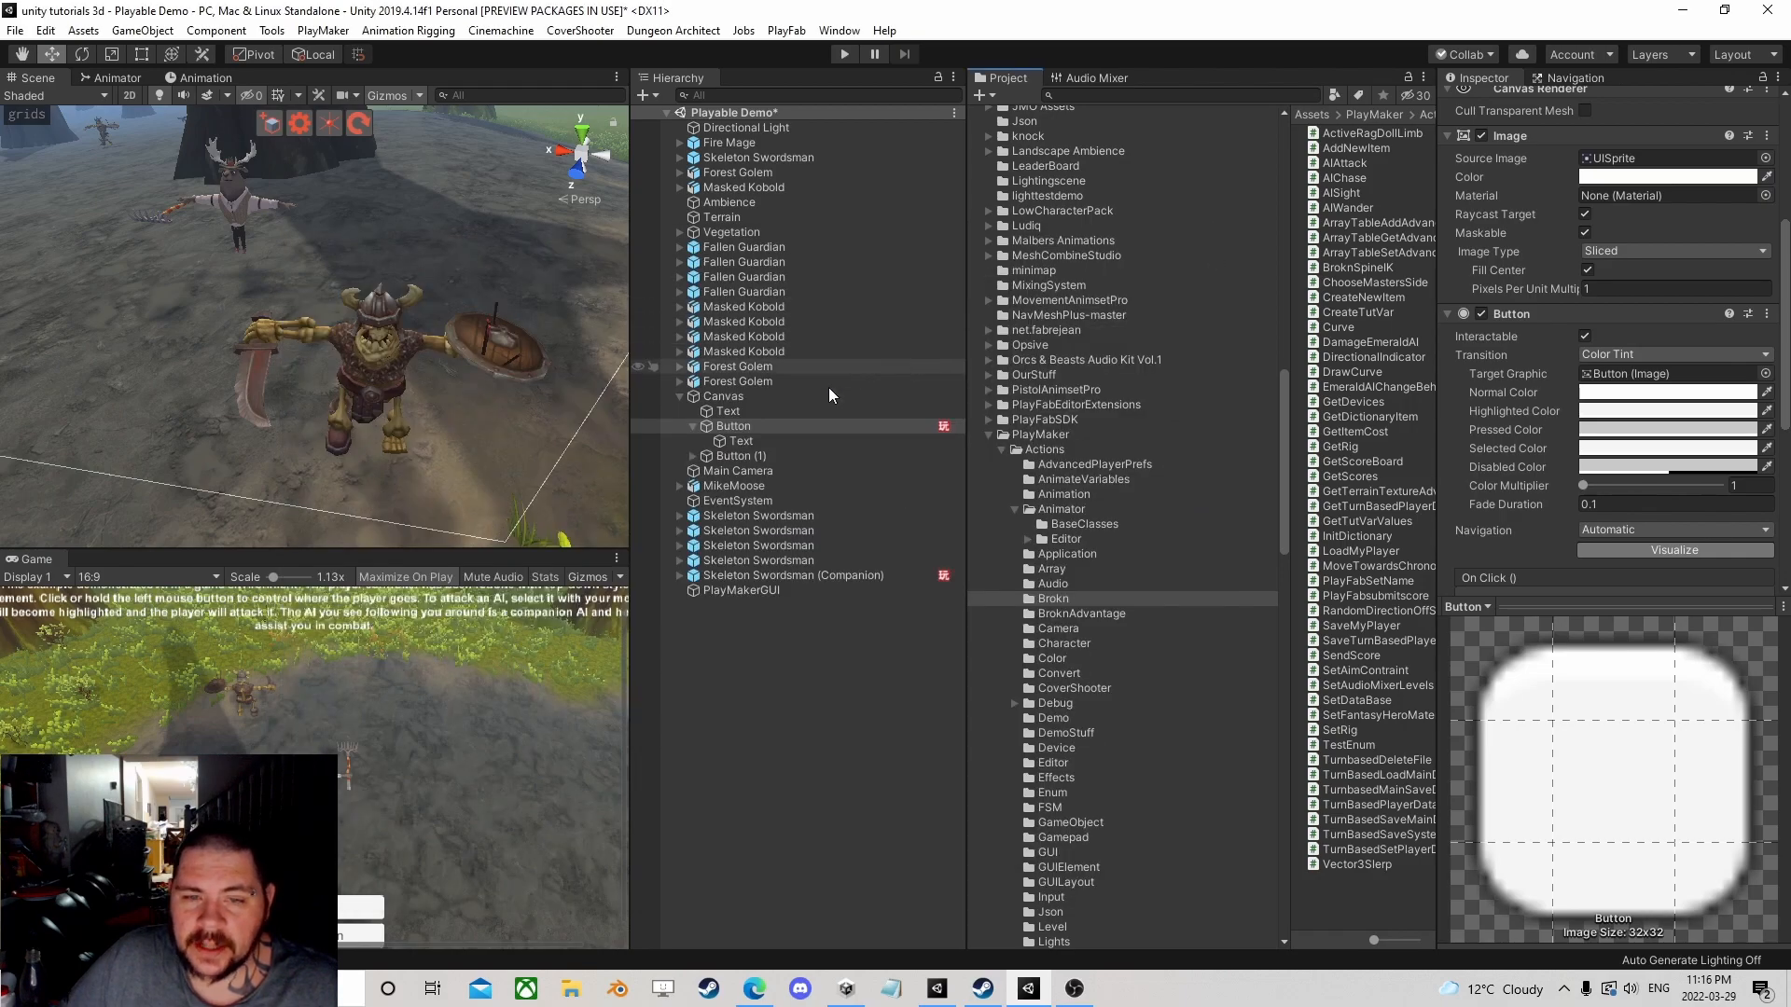
pyautogui.scroll(-5, 1453, 556)
pyautogui.rightClick(1548, 313)
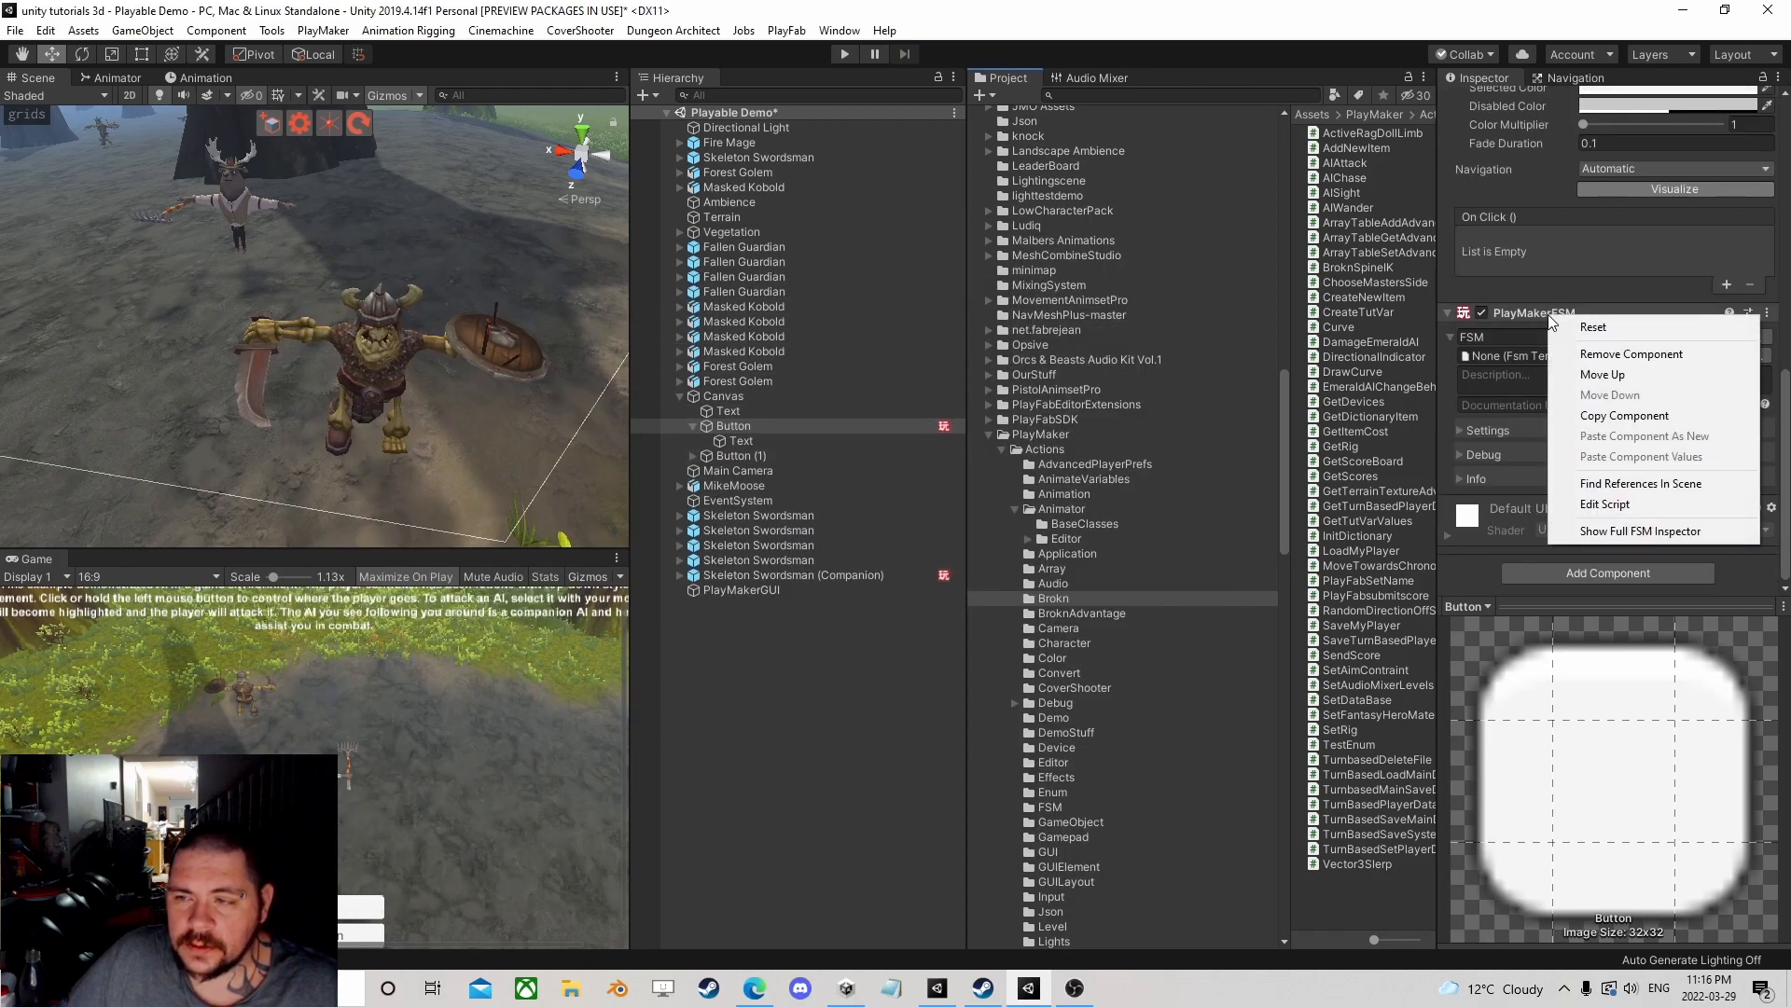
pyautogui.click(1630, 353)
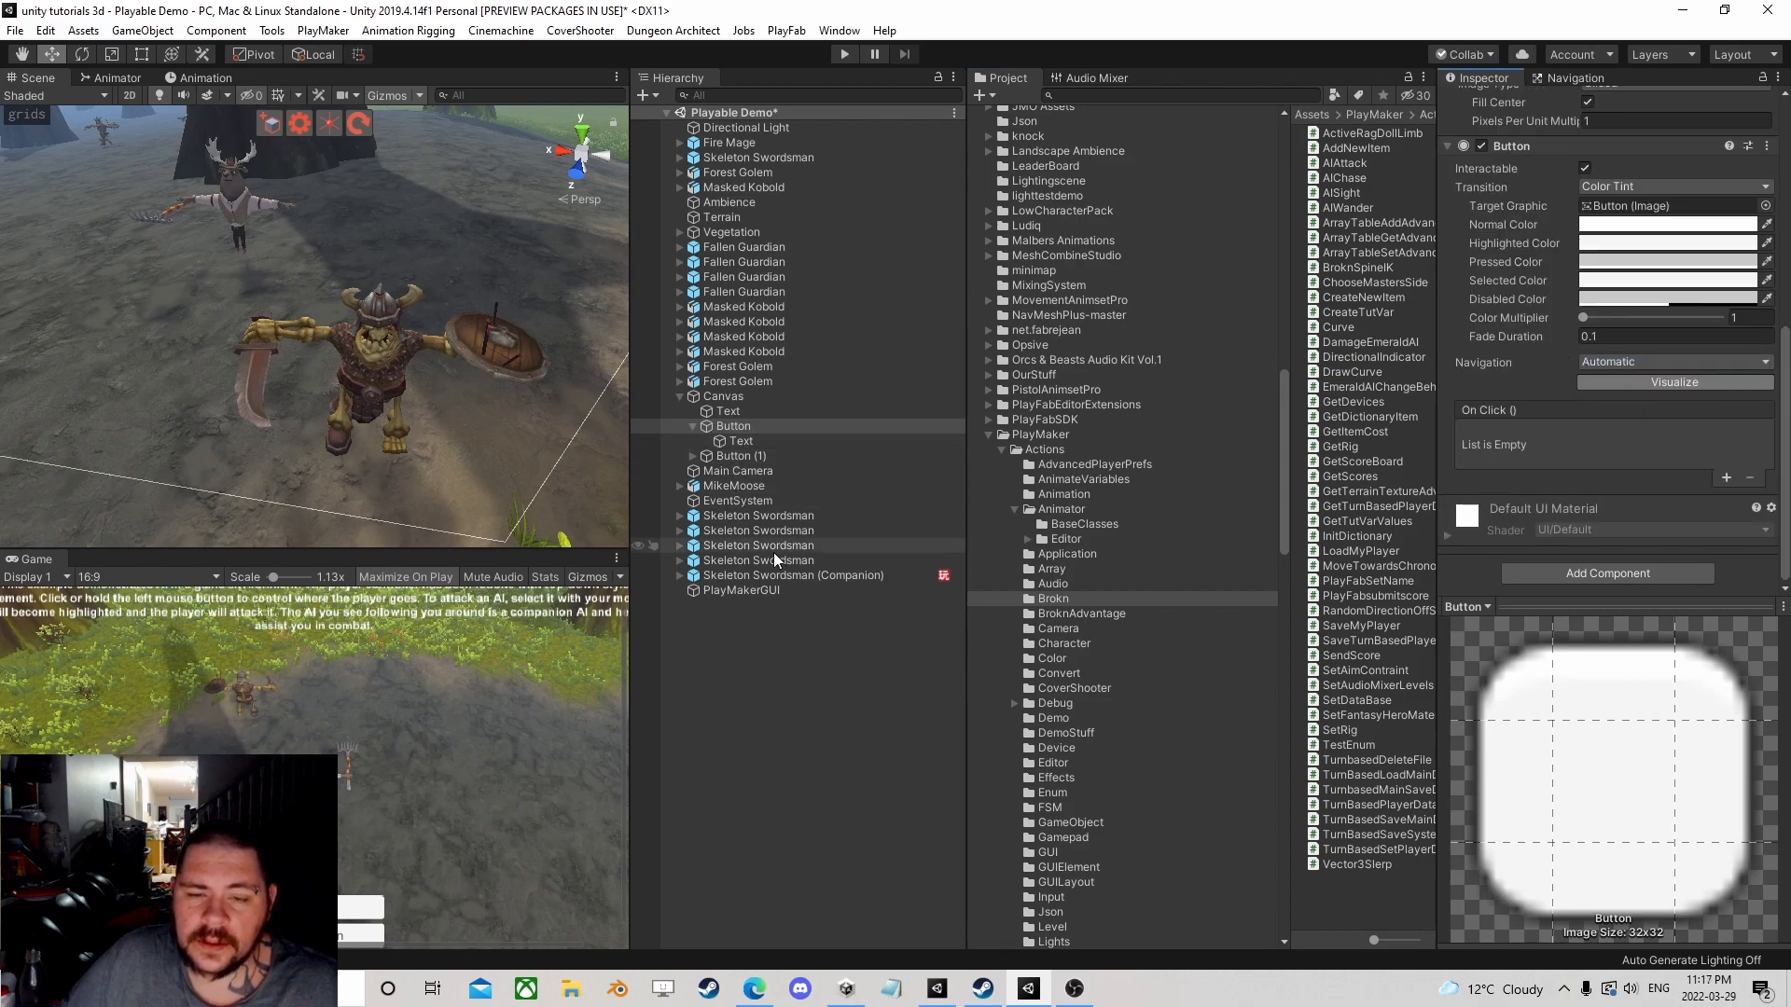
pyautogui.scroll(-3, 393, 333)
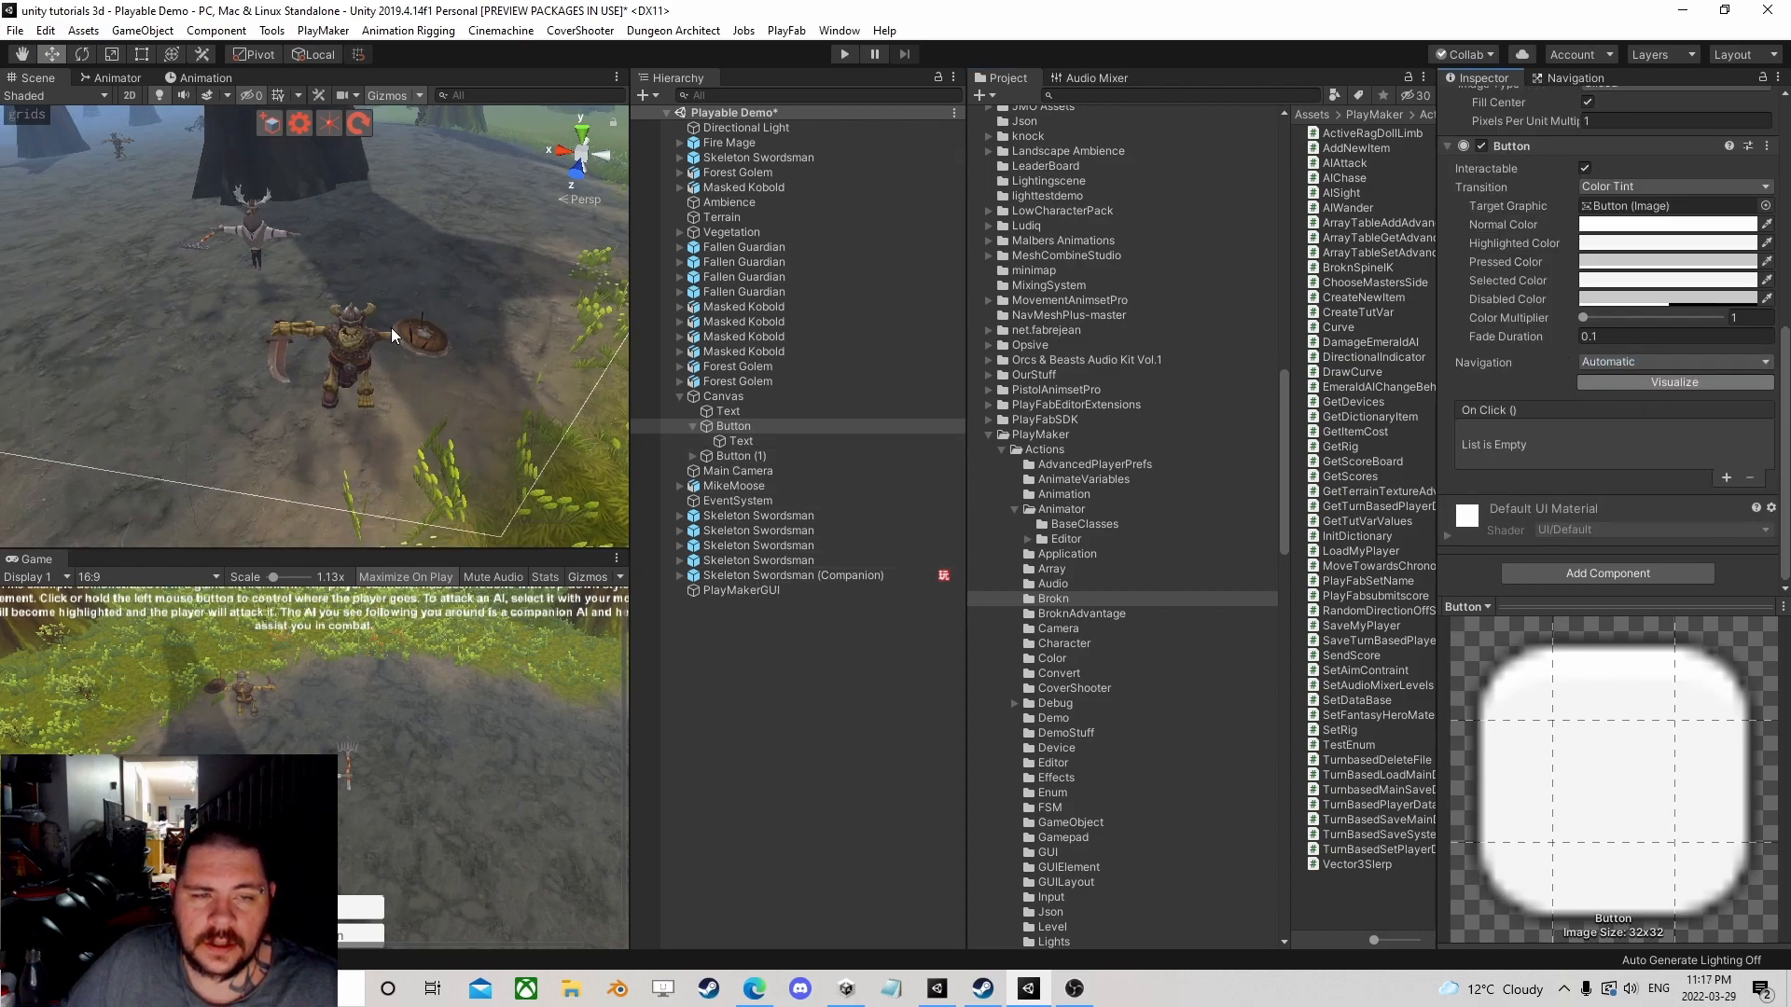
pyautogui.scroll(-2, 393, 334)
# Step: Orbit the scene around the skeleton and fold up the Canvas in the hierarchy
pyautogui.moveTo(389, 230)
pyautogui.mouseDown(button='right')
pyautogui.moveTo(392, 350)
pyautogui.moveTo(351, 405)
pyautogui.mouseUp(button='right')
pyautogui.scroll(3, 392, 287)
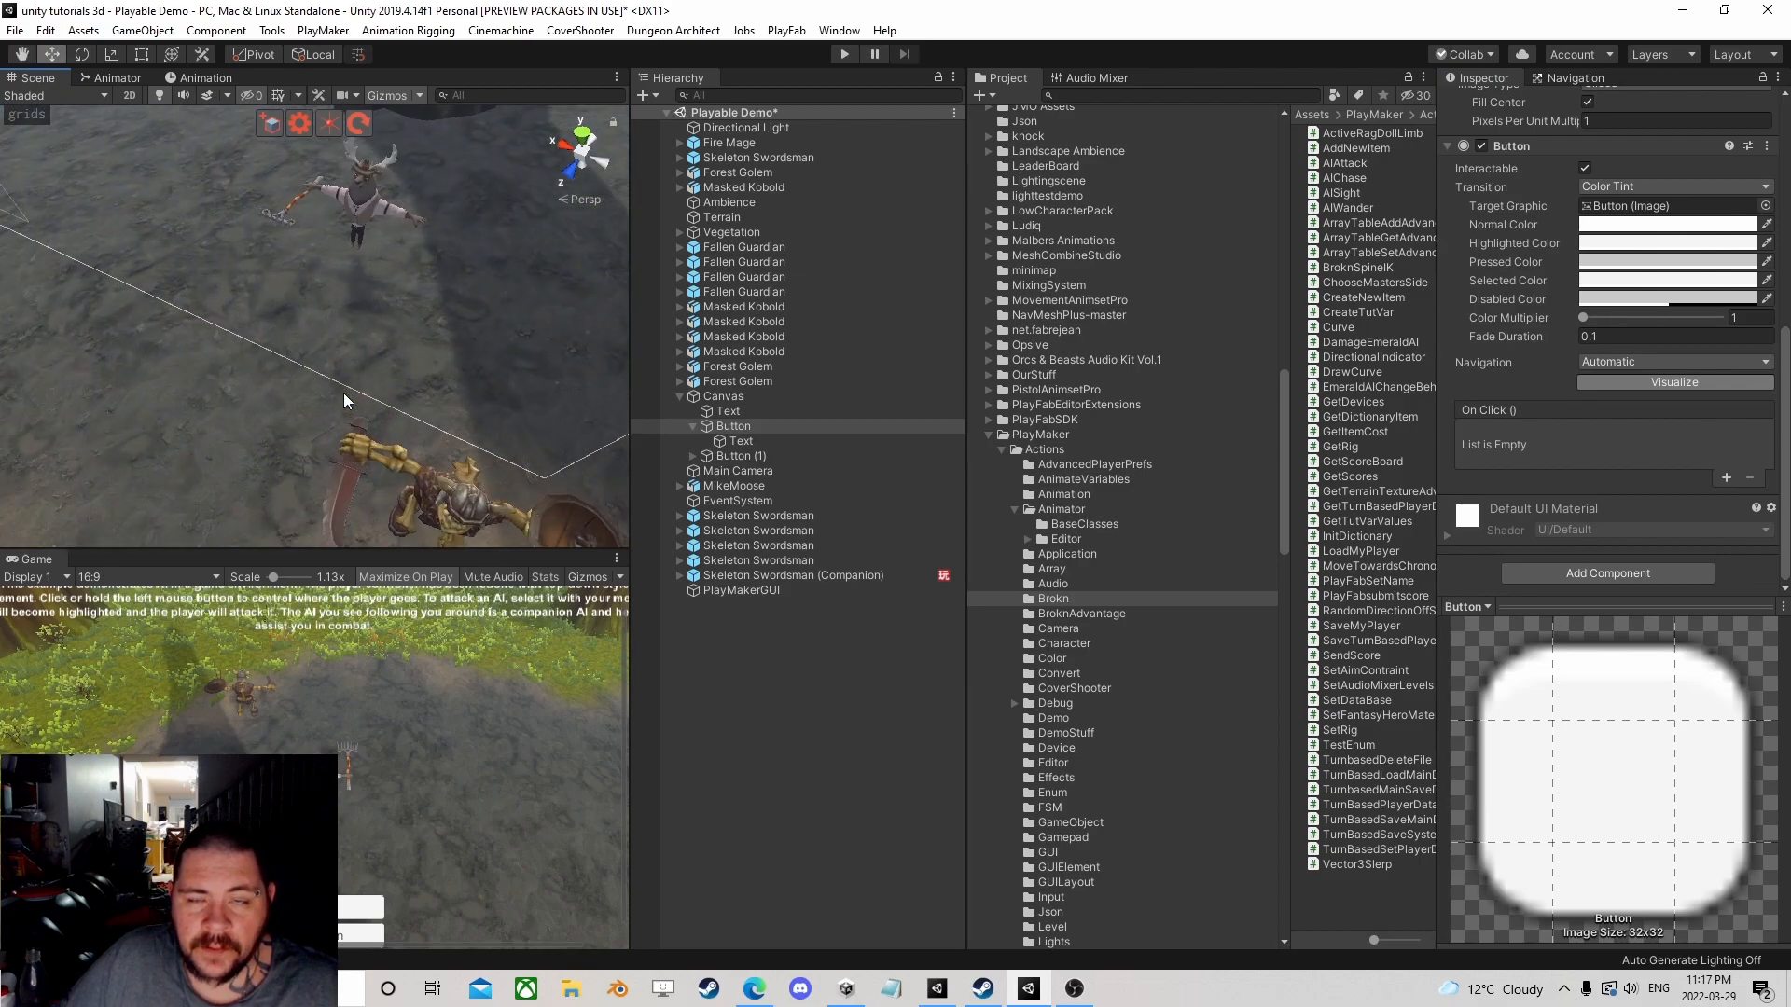
pyautogui.scroll(-2, 351, 404)
pyautogui.scroll(-2, 378, 394)
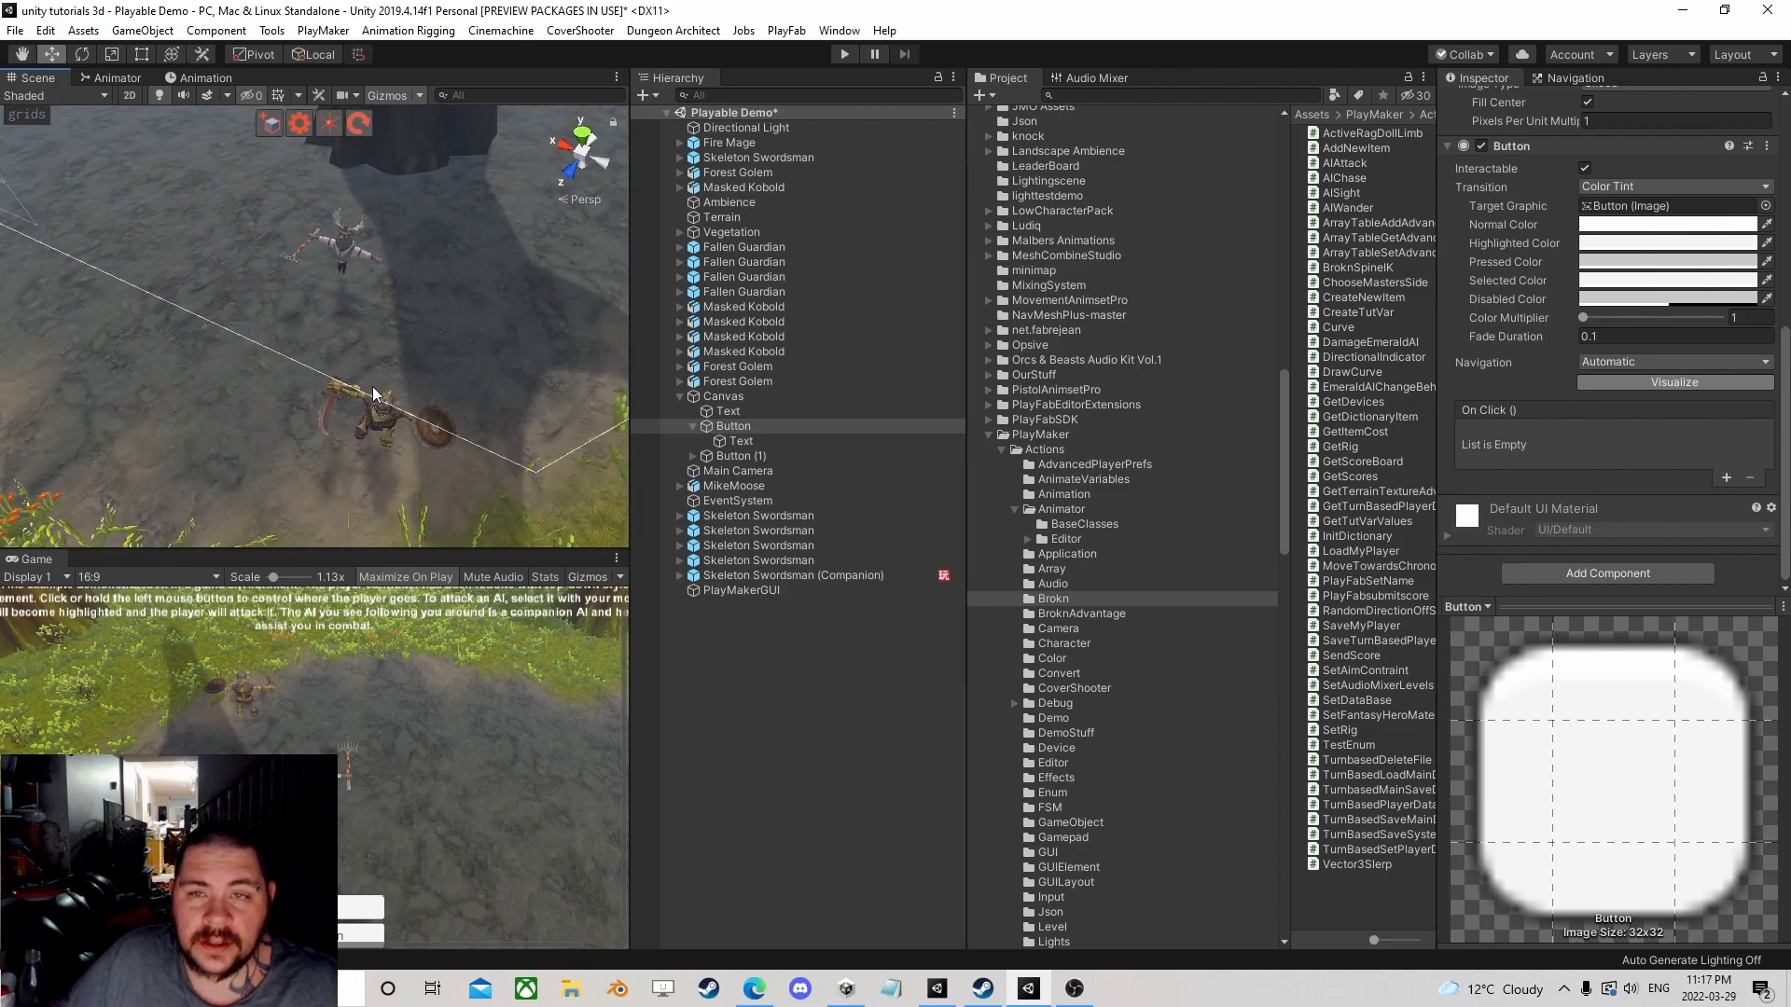
pyautogui.scroll(2, 419, 419)
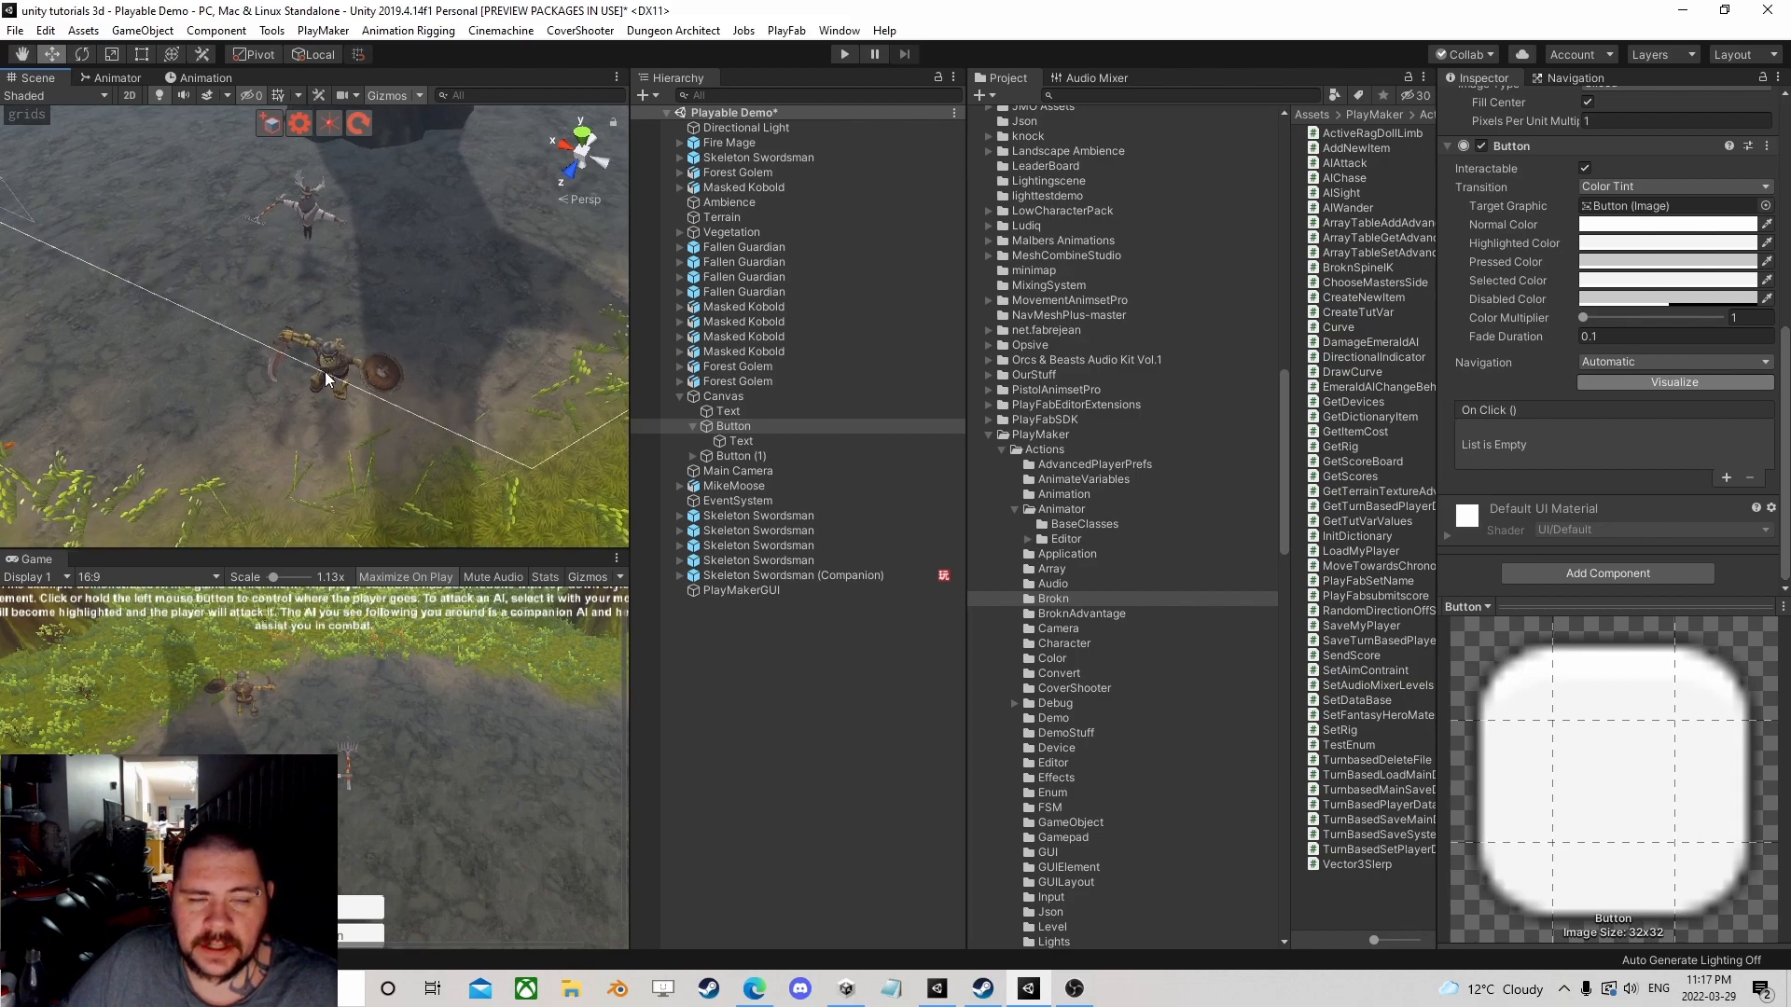
pyautogui.scroll(1, 399, 406)
pyautogui.scroll(1, 380, 392)
pyautogui.scroll(-2, 381, 385)
pyautogui.scroll(-2, 419, 357)
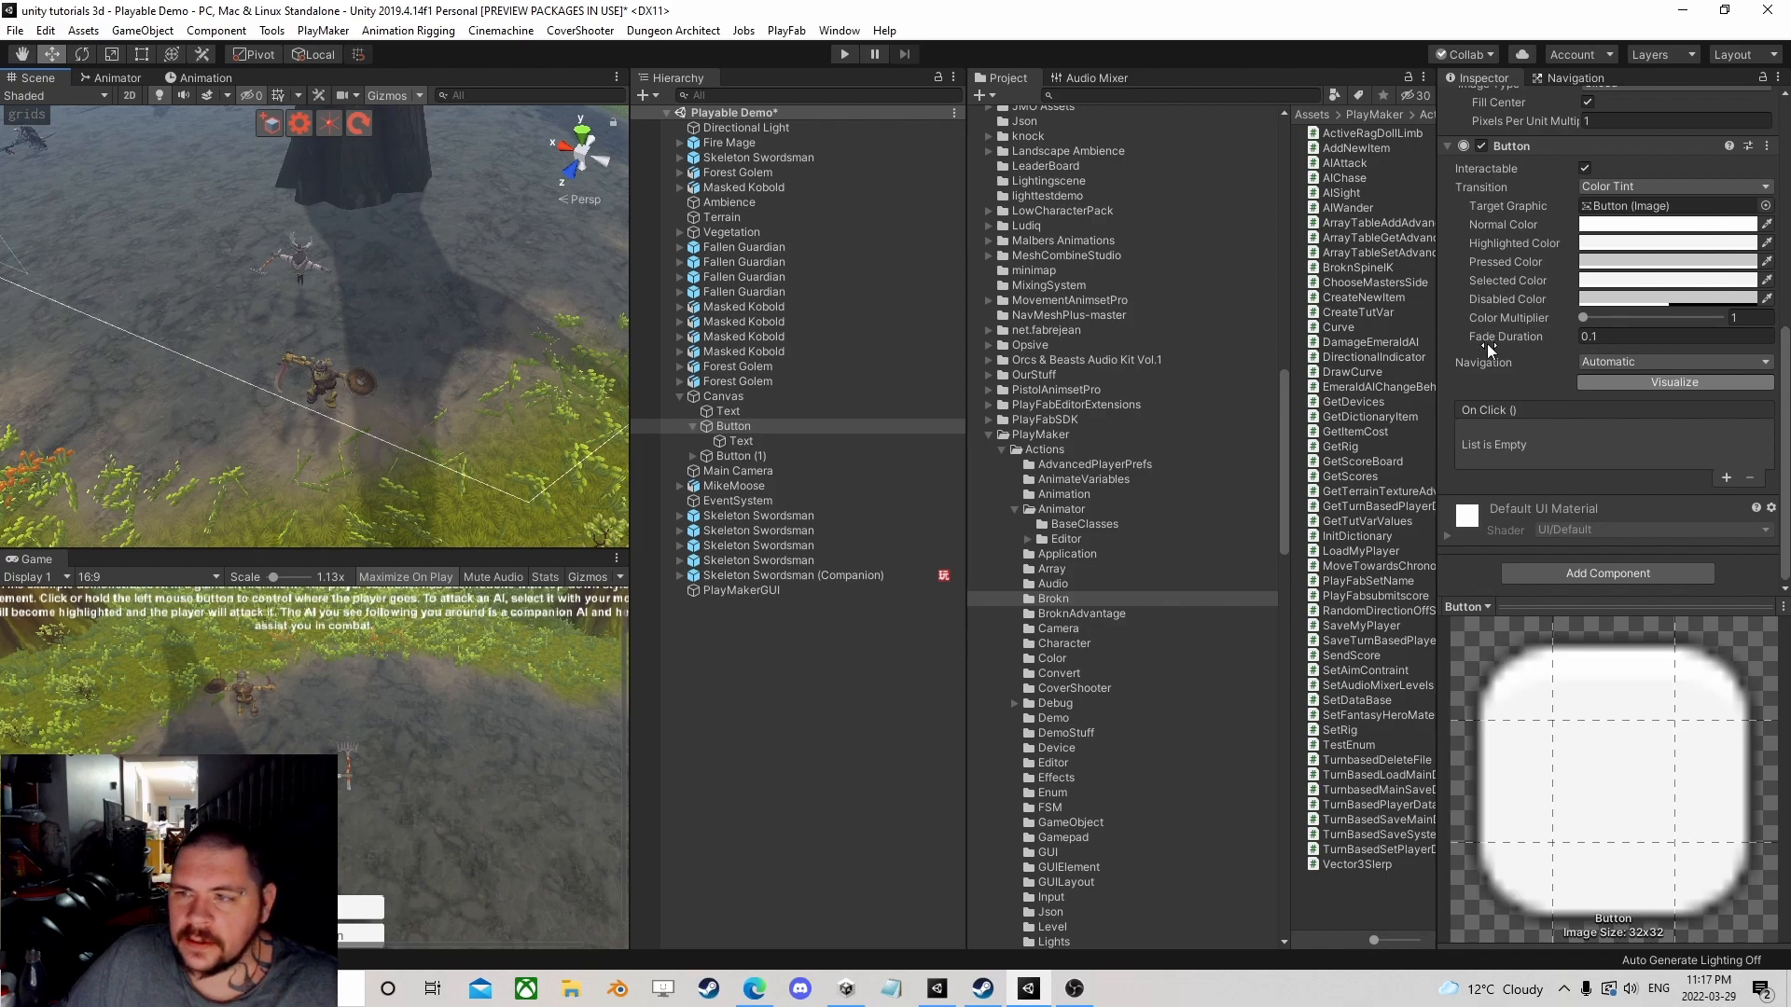
pyautogui.scroll(5, 1490, 361)
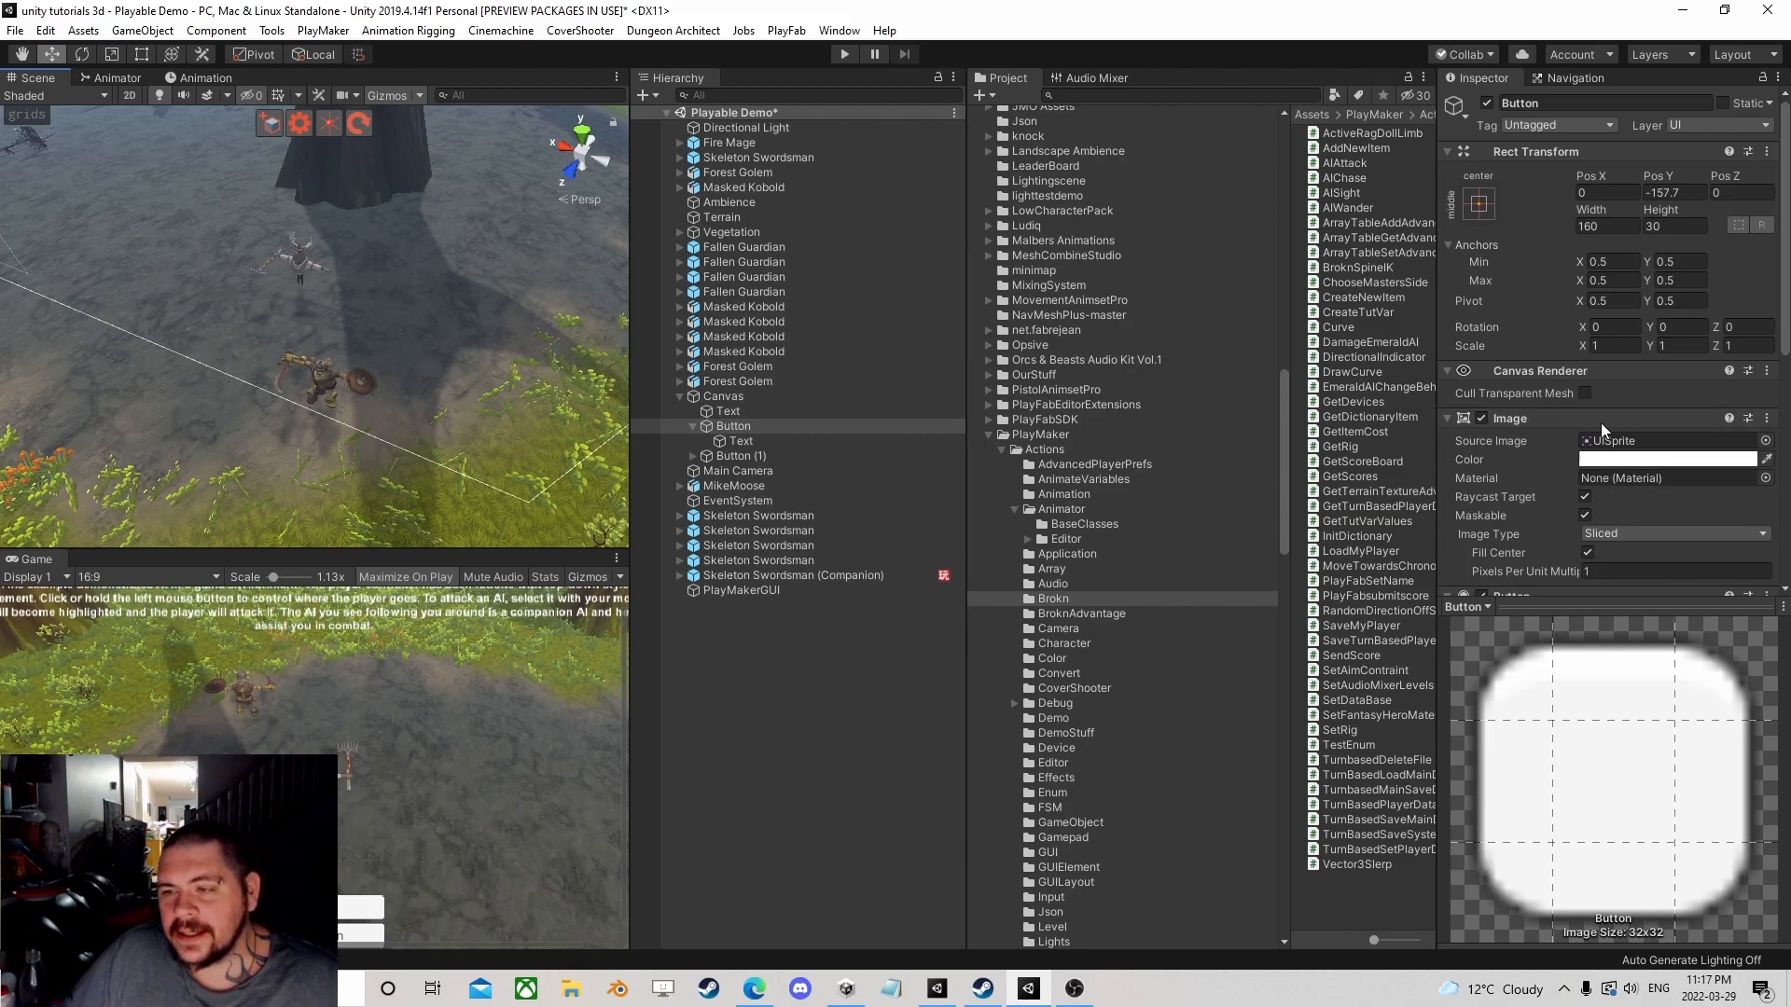
pyautogui.click(681, 397)
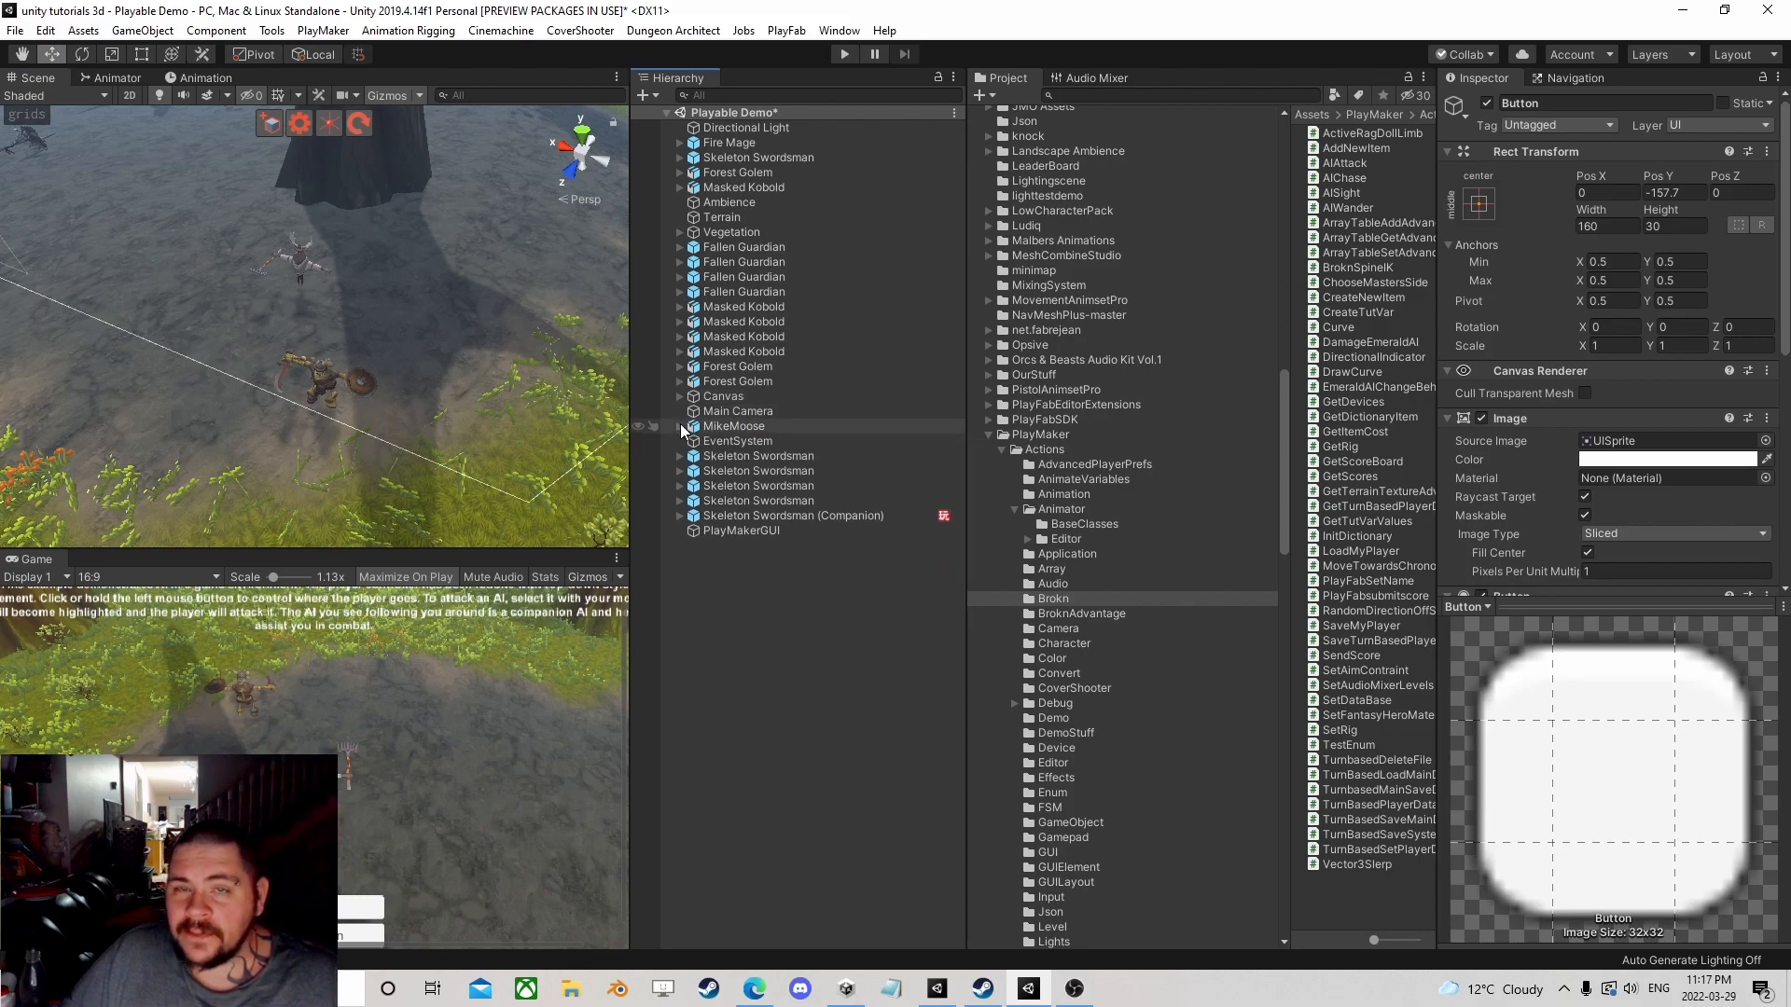
# Step: Open the Skeleton Swordsman (Companion) FSM and inspect its UI Button Array and Damage Emerald AI actions
pyautogui.click(762, 517)
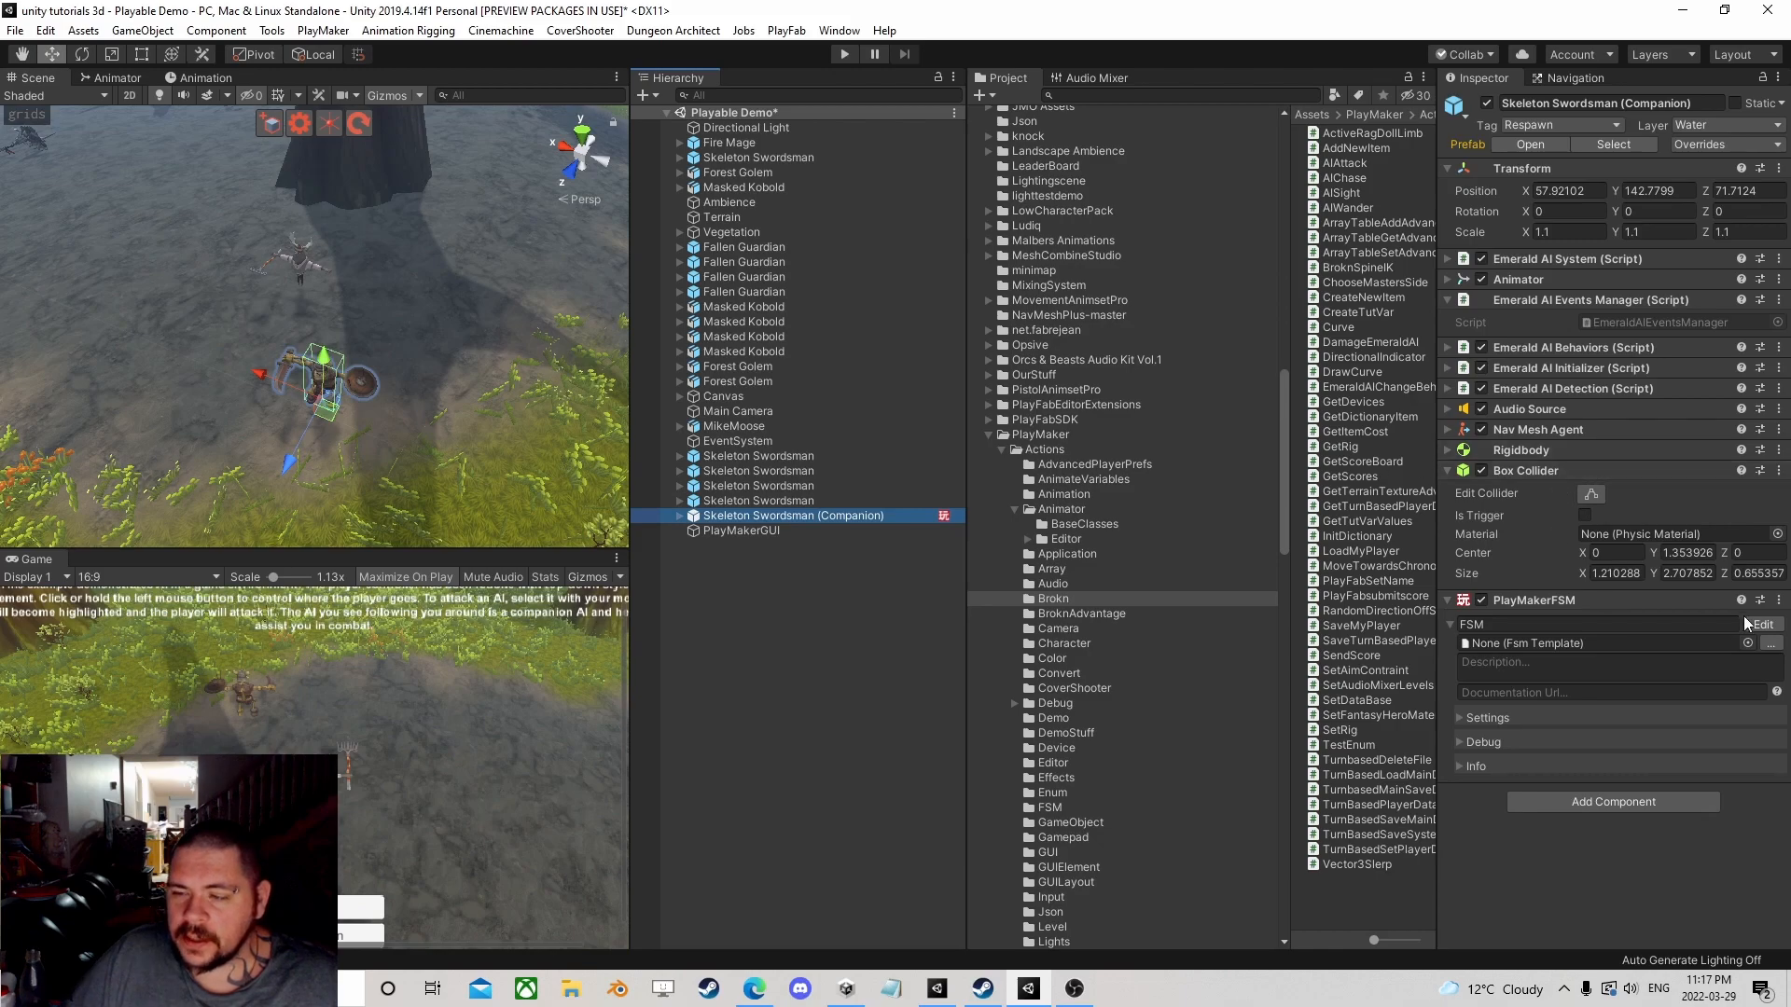
pyautogui.click(1764, 624)
pyautogui.moveTo(971, 248); pyautogui.dragTo(689, 102)
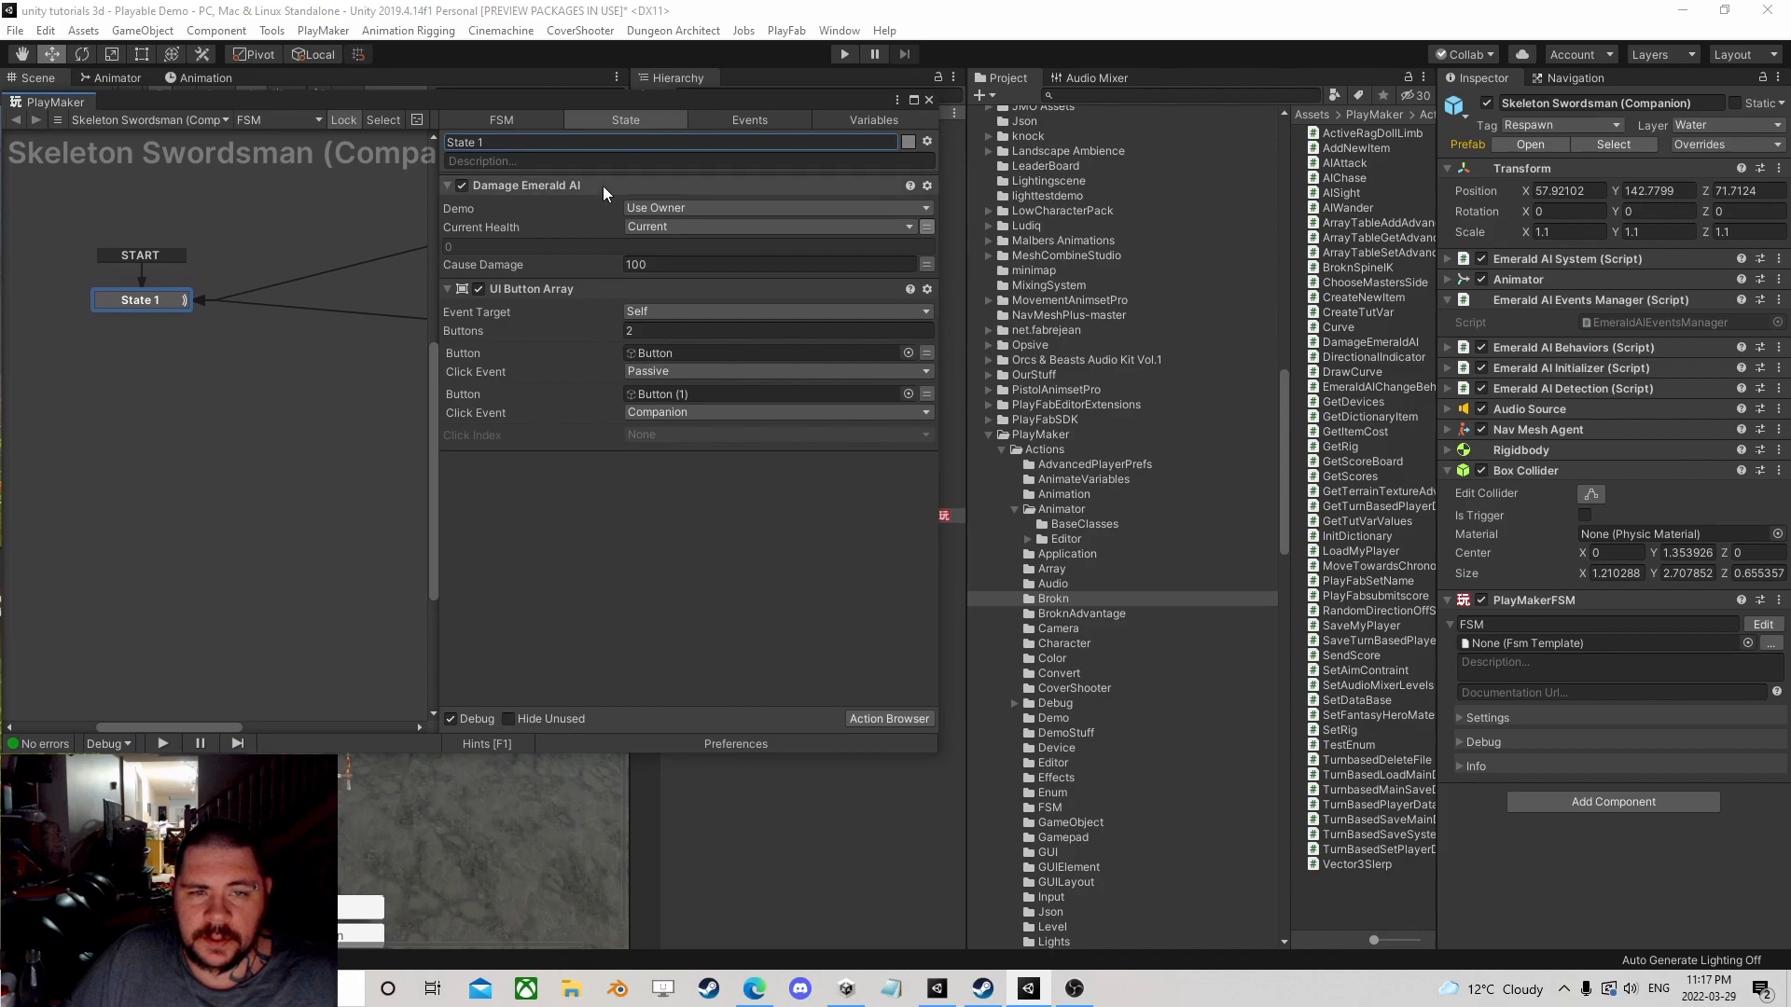
pyautogui.click(525, 185)
pyautogui.click(532, 289)
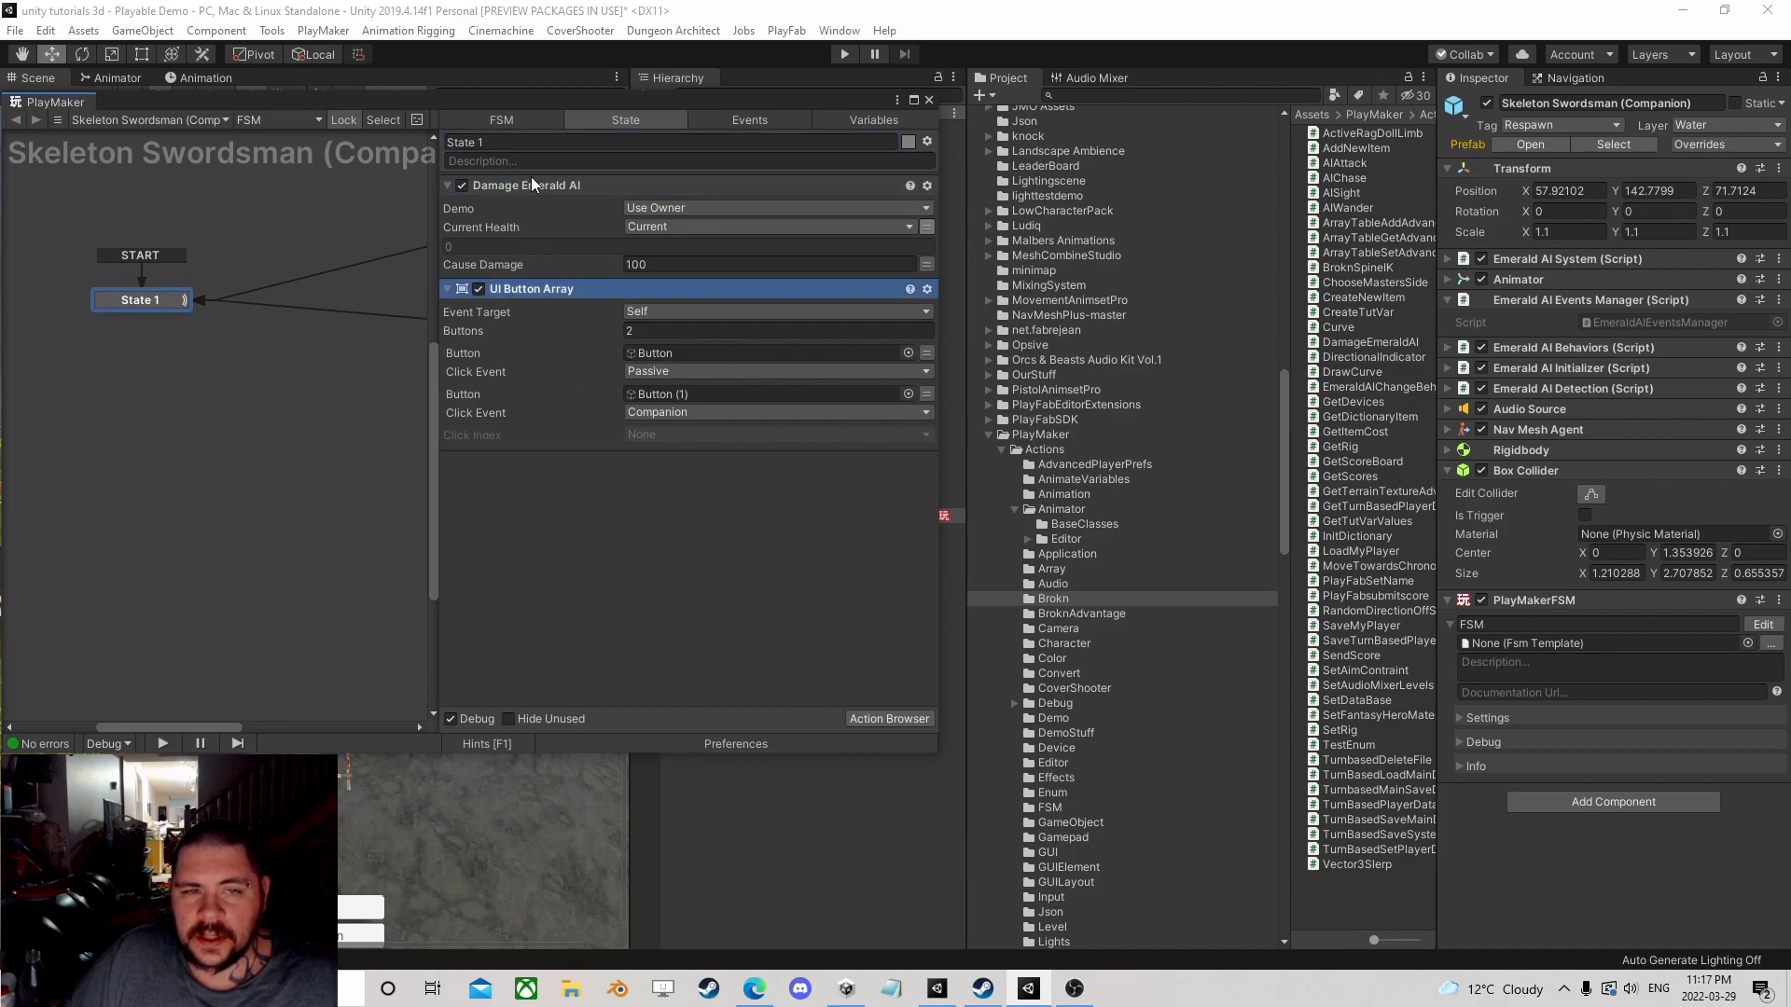
pyautogui.click(524, 186)
pyautogui.scroll(10, 1054, 560)
pyautogui.scroll(8, 1054, 343)
pyautogui.scroll(8, 1053, 341)
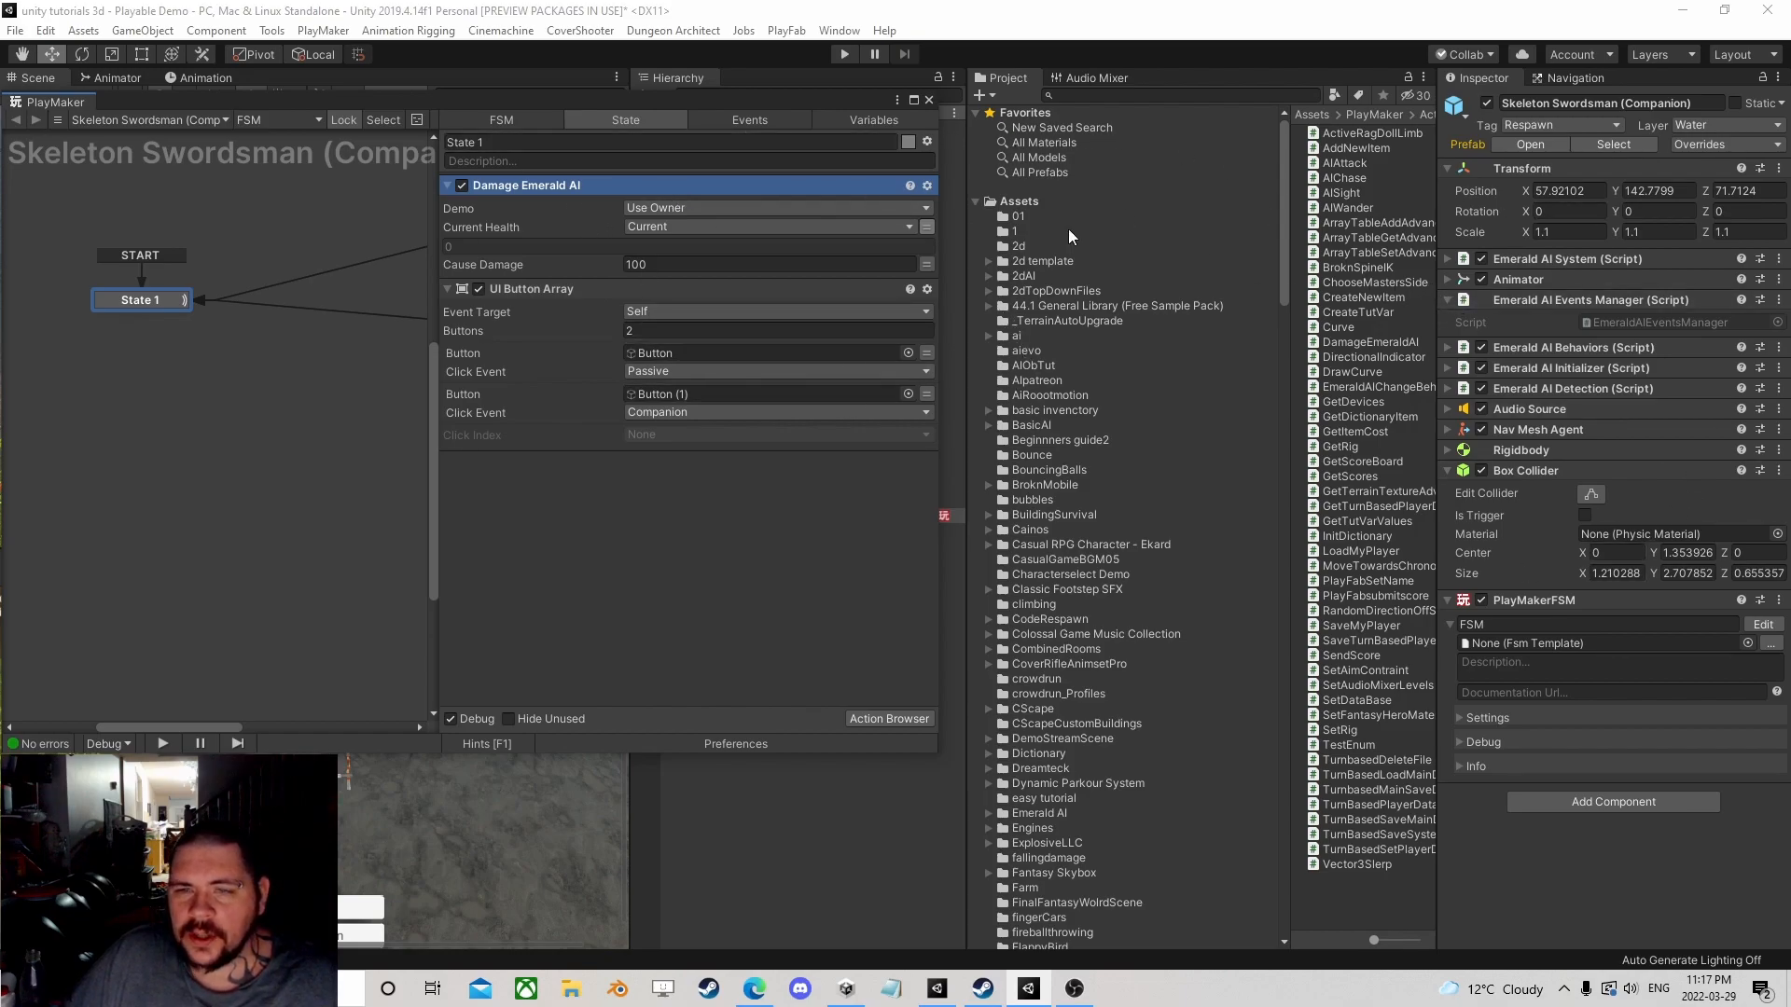
# Step: Open the Emerald AI System script for editing from its component menu
pyautogui.click(1554, 259)
pyautogui.rightClick(1563, 266)
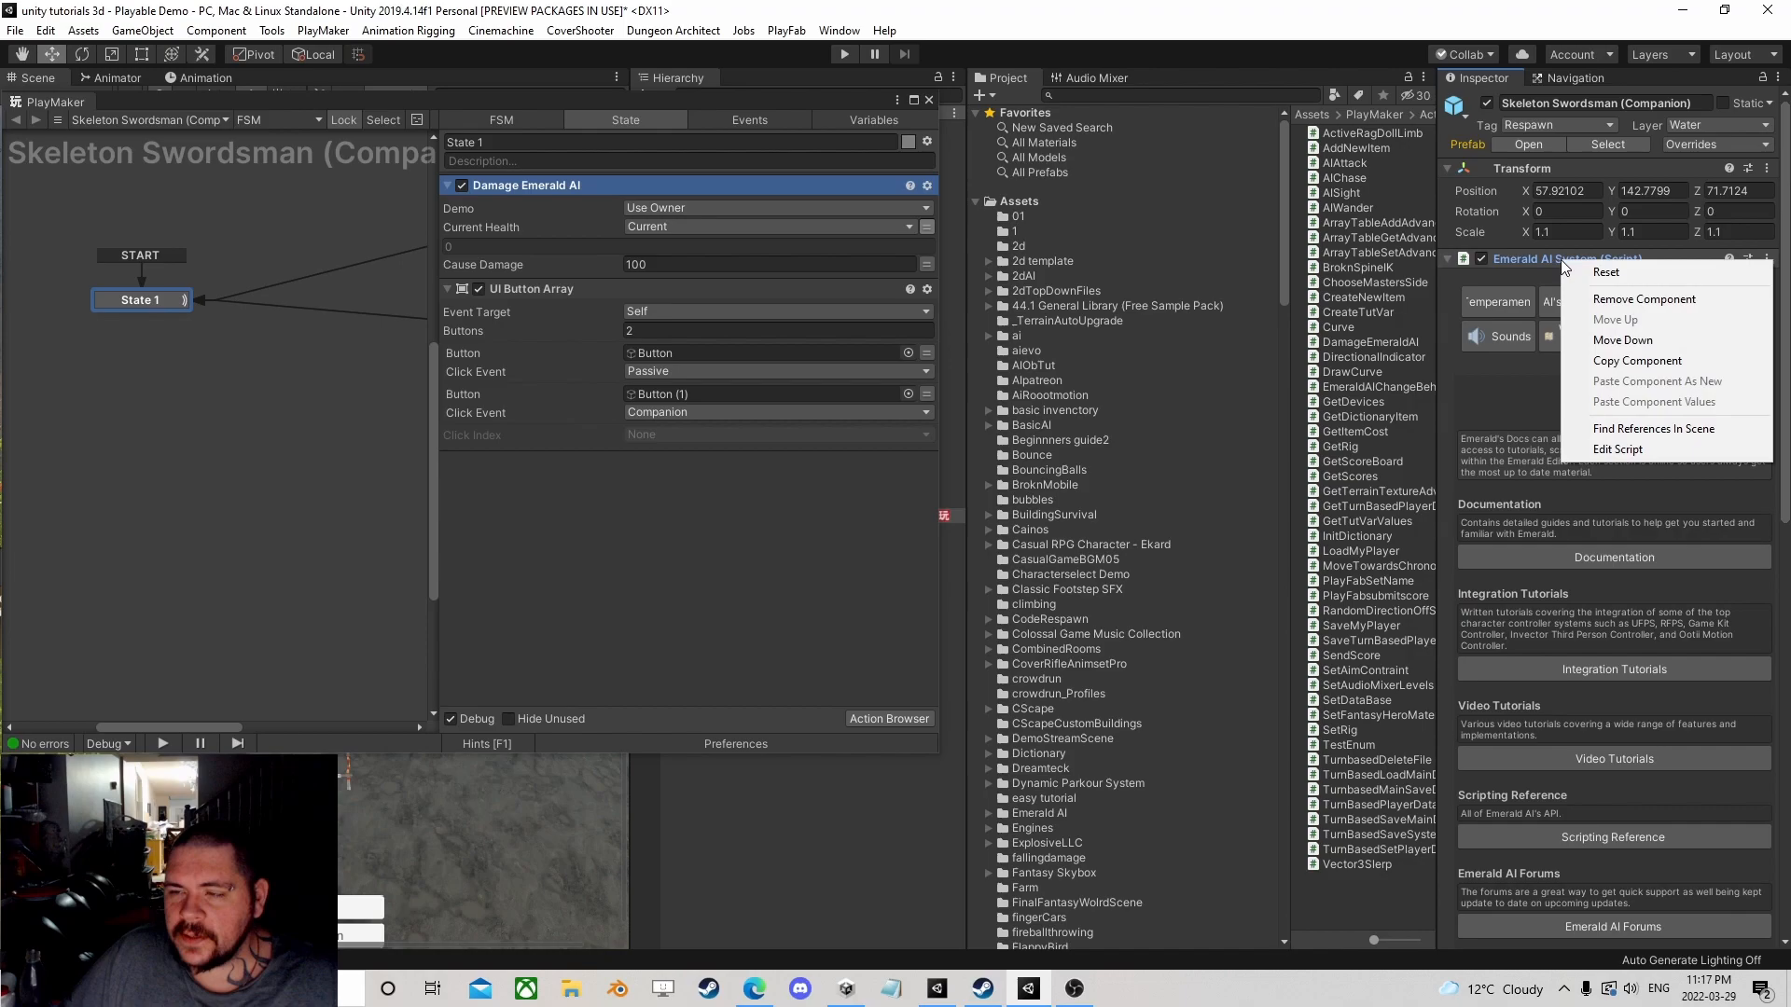
pyautogui.click(1666, 451)
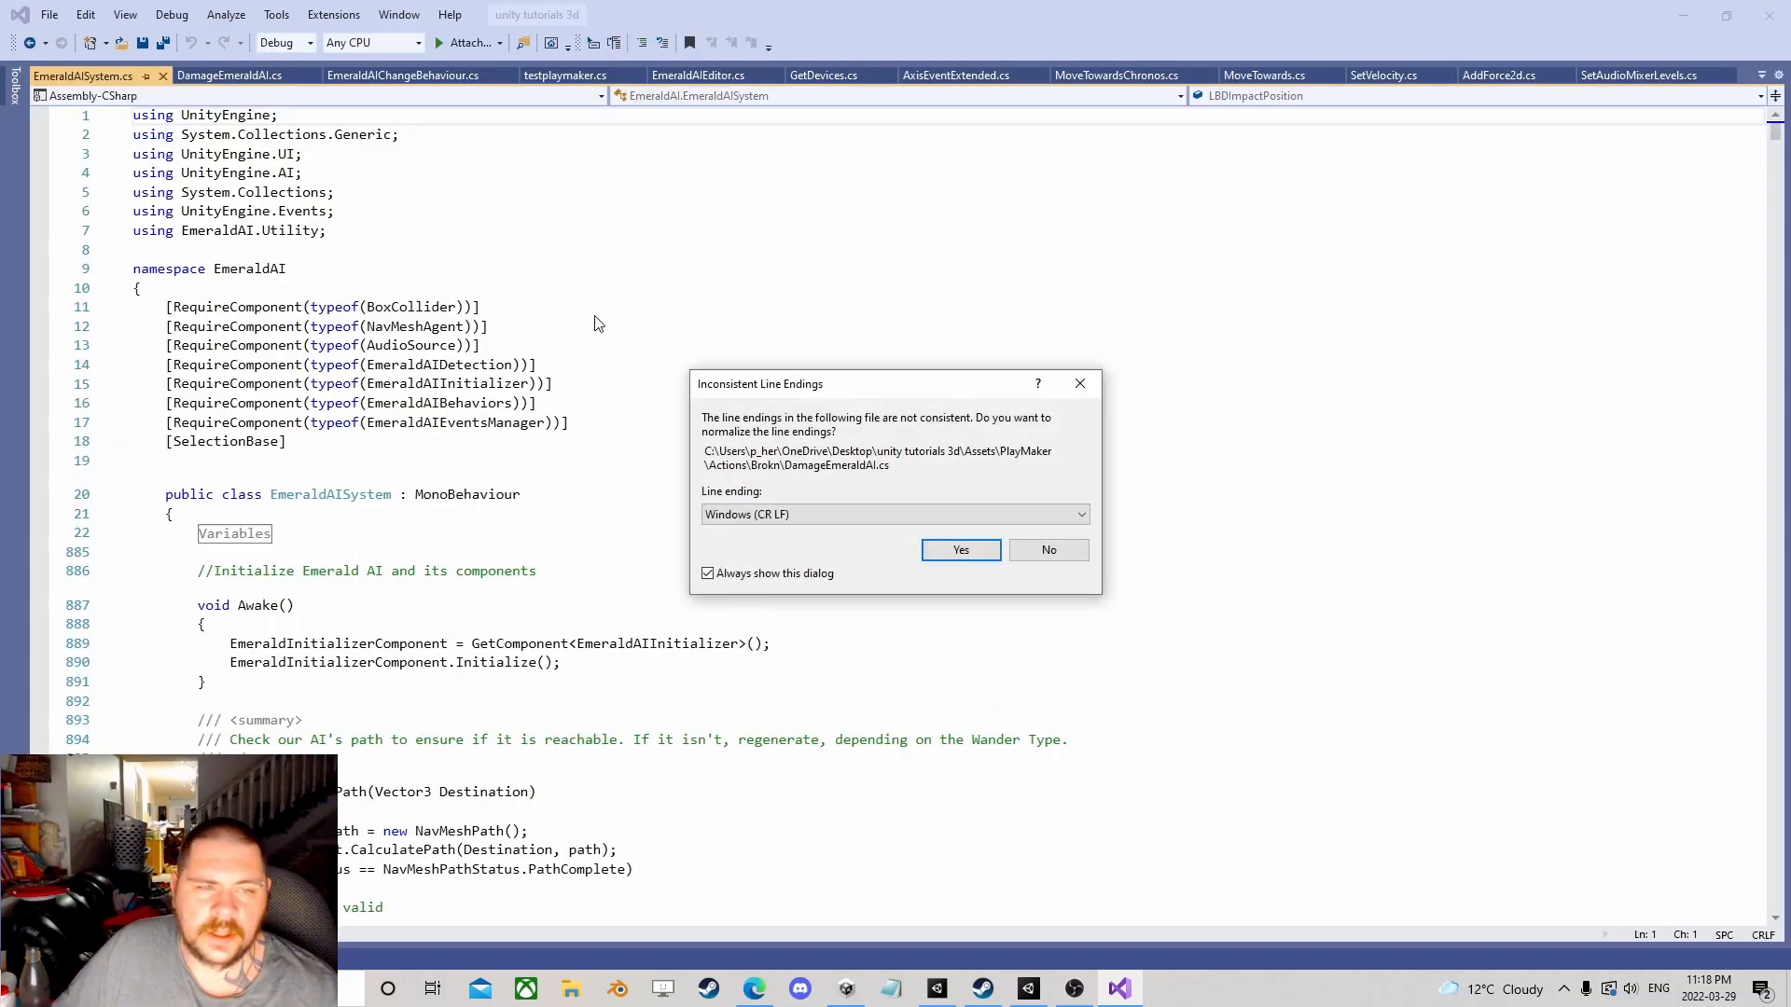
# Step: Normalize the line endings and fold the CheckPath, CheckAIRenderers and Update methods
pyautogui.click(964, 547)
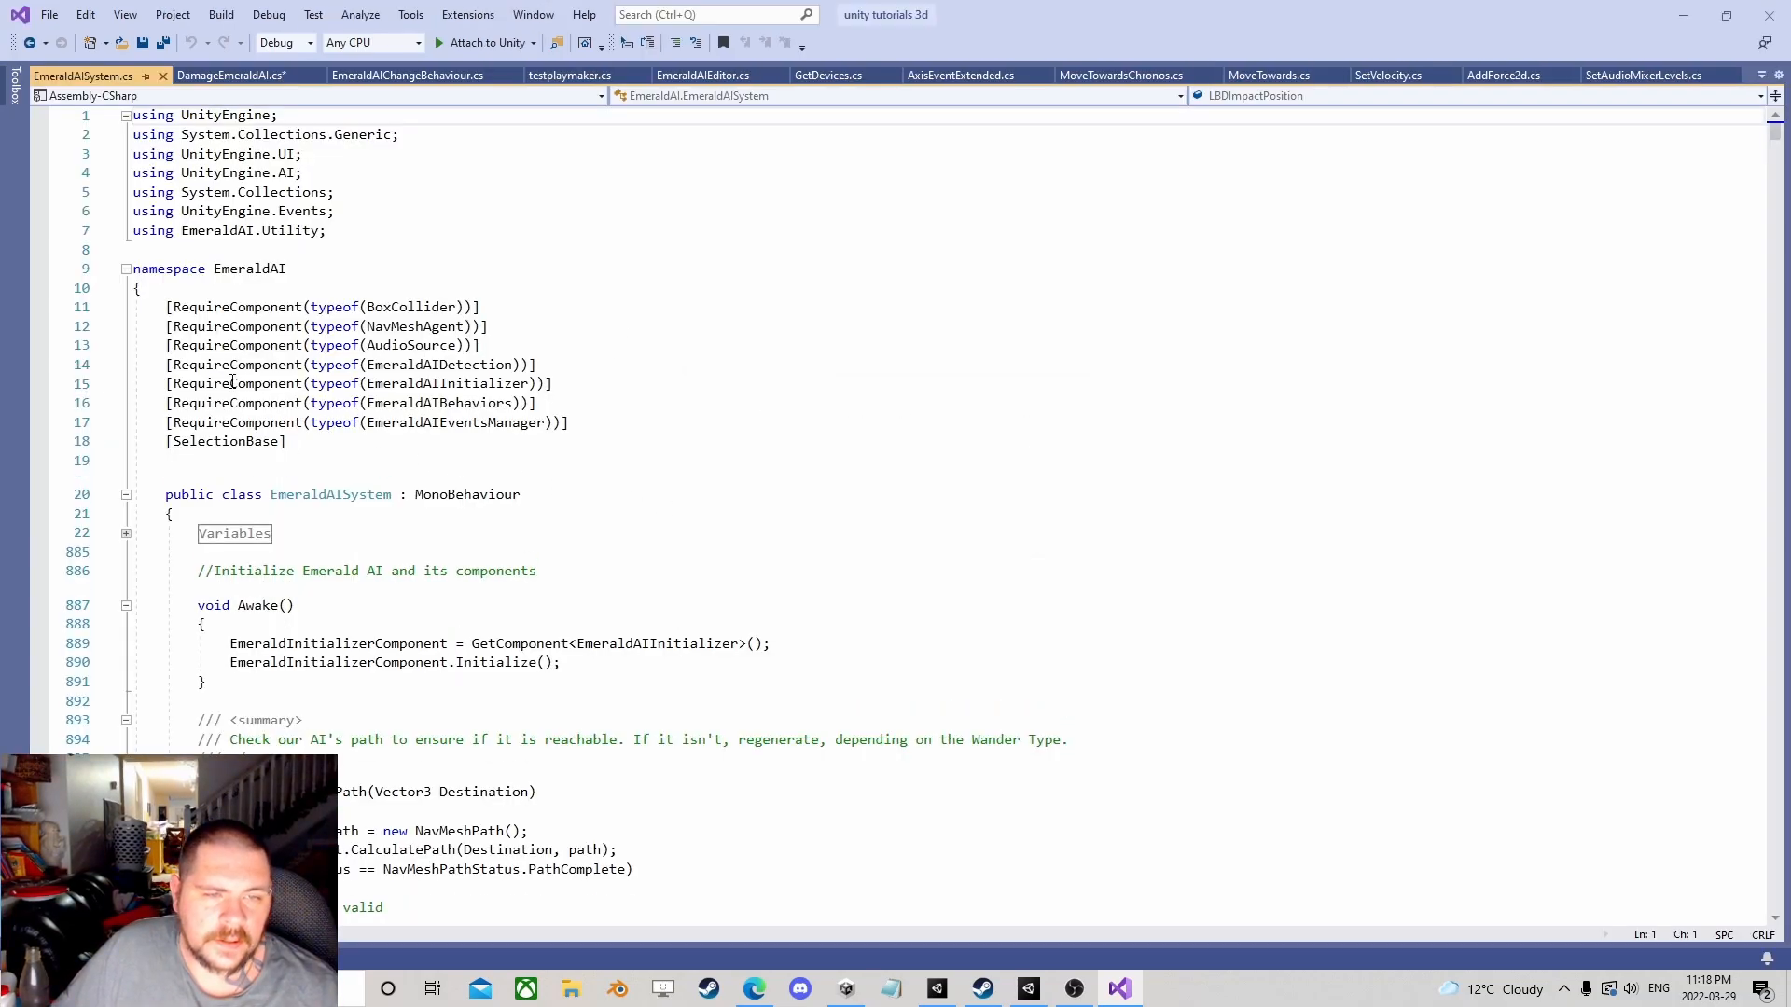
pyautogui.scroll(-3, 280, 406)
pyautogui.scroll(-3, 191, 422)
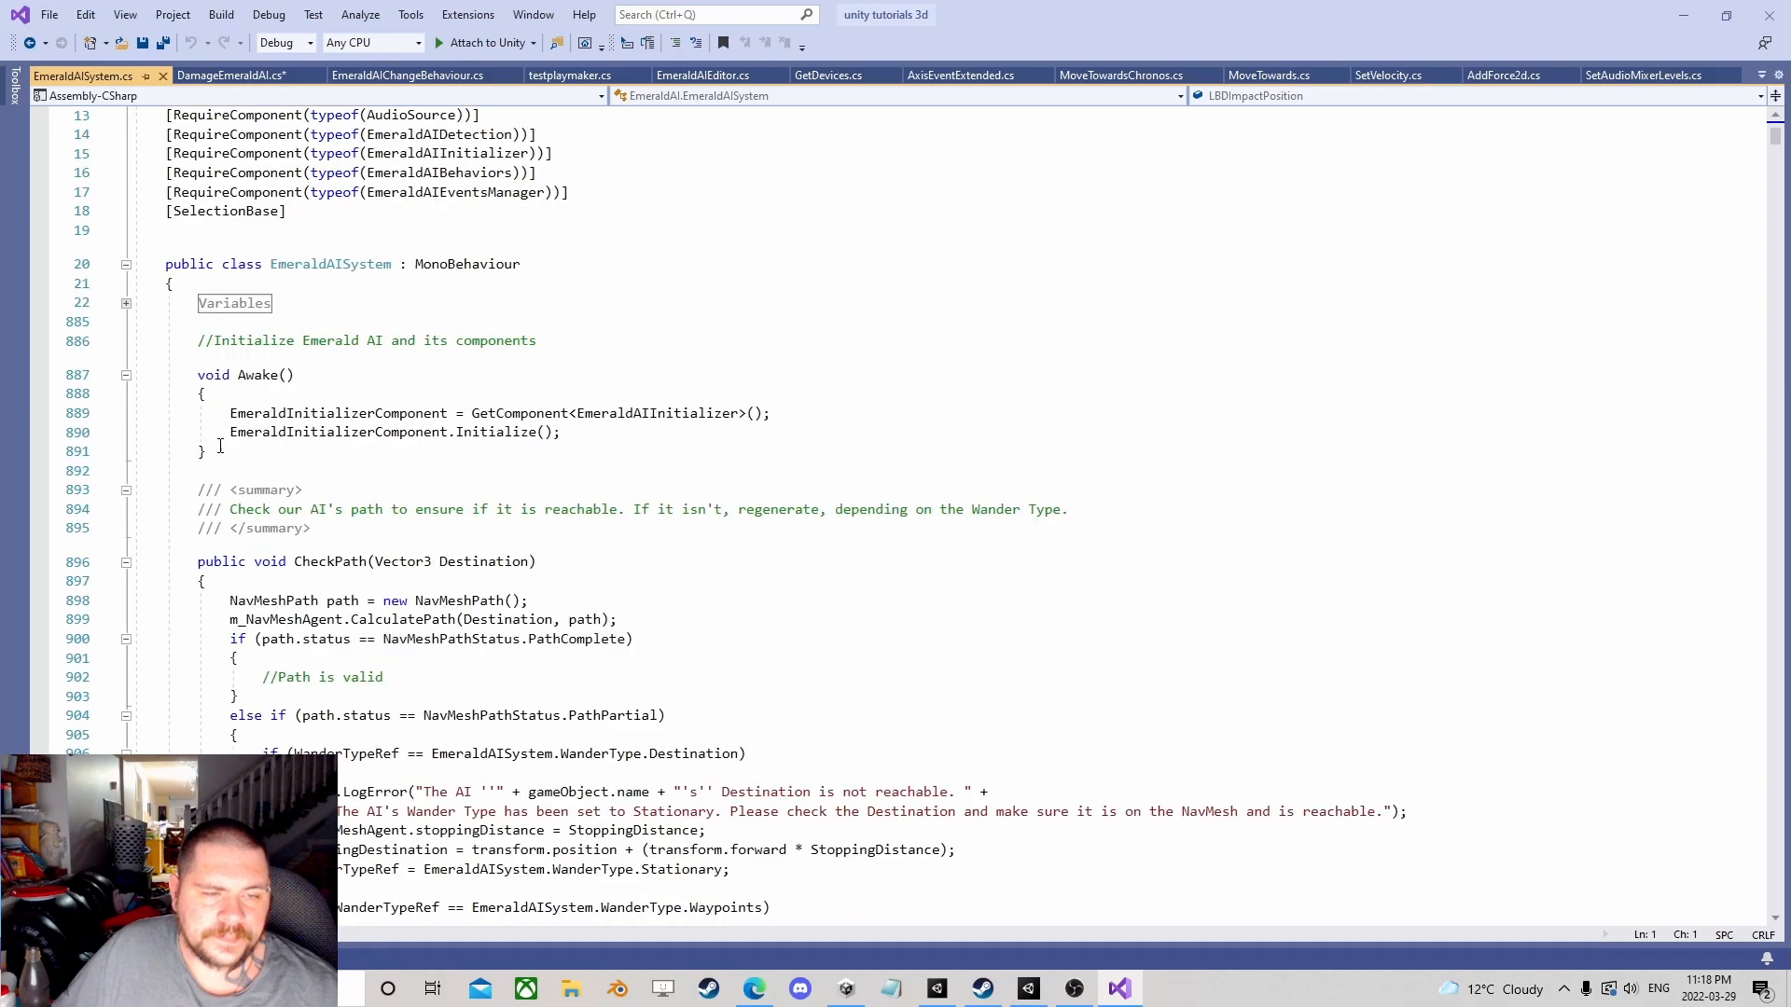
pyautogui.click(124, 447)
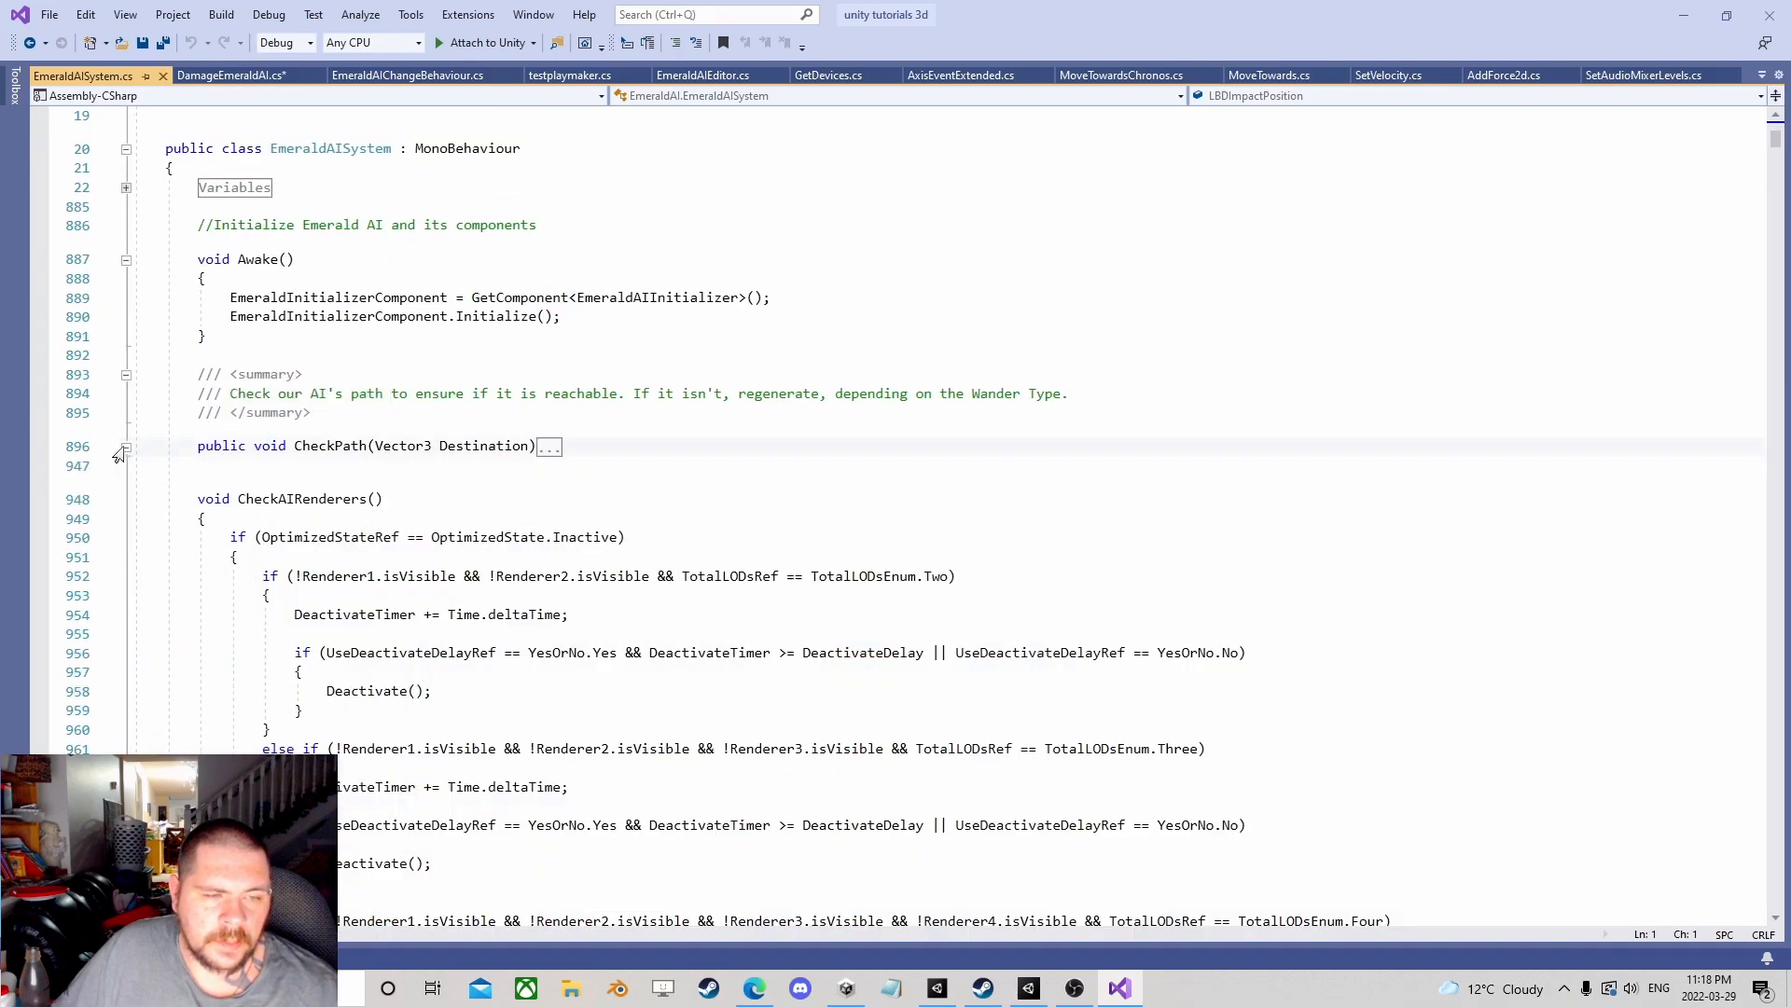
pyautogui.click(124, 500)
pyautogui.scroll(-1, 124, 504)
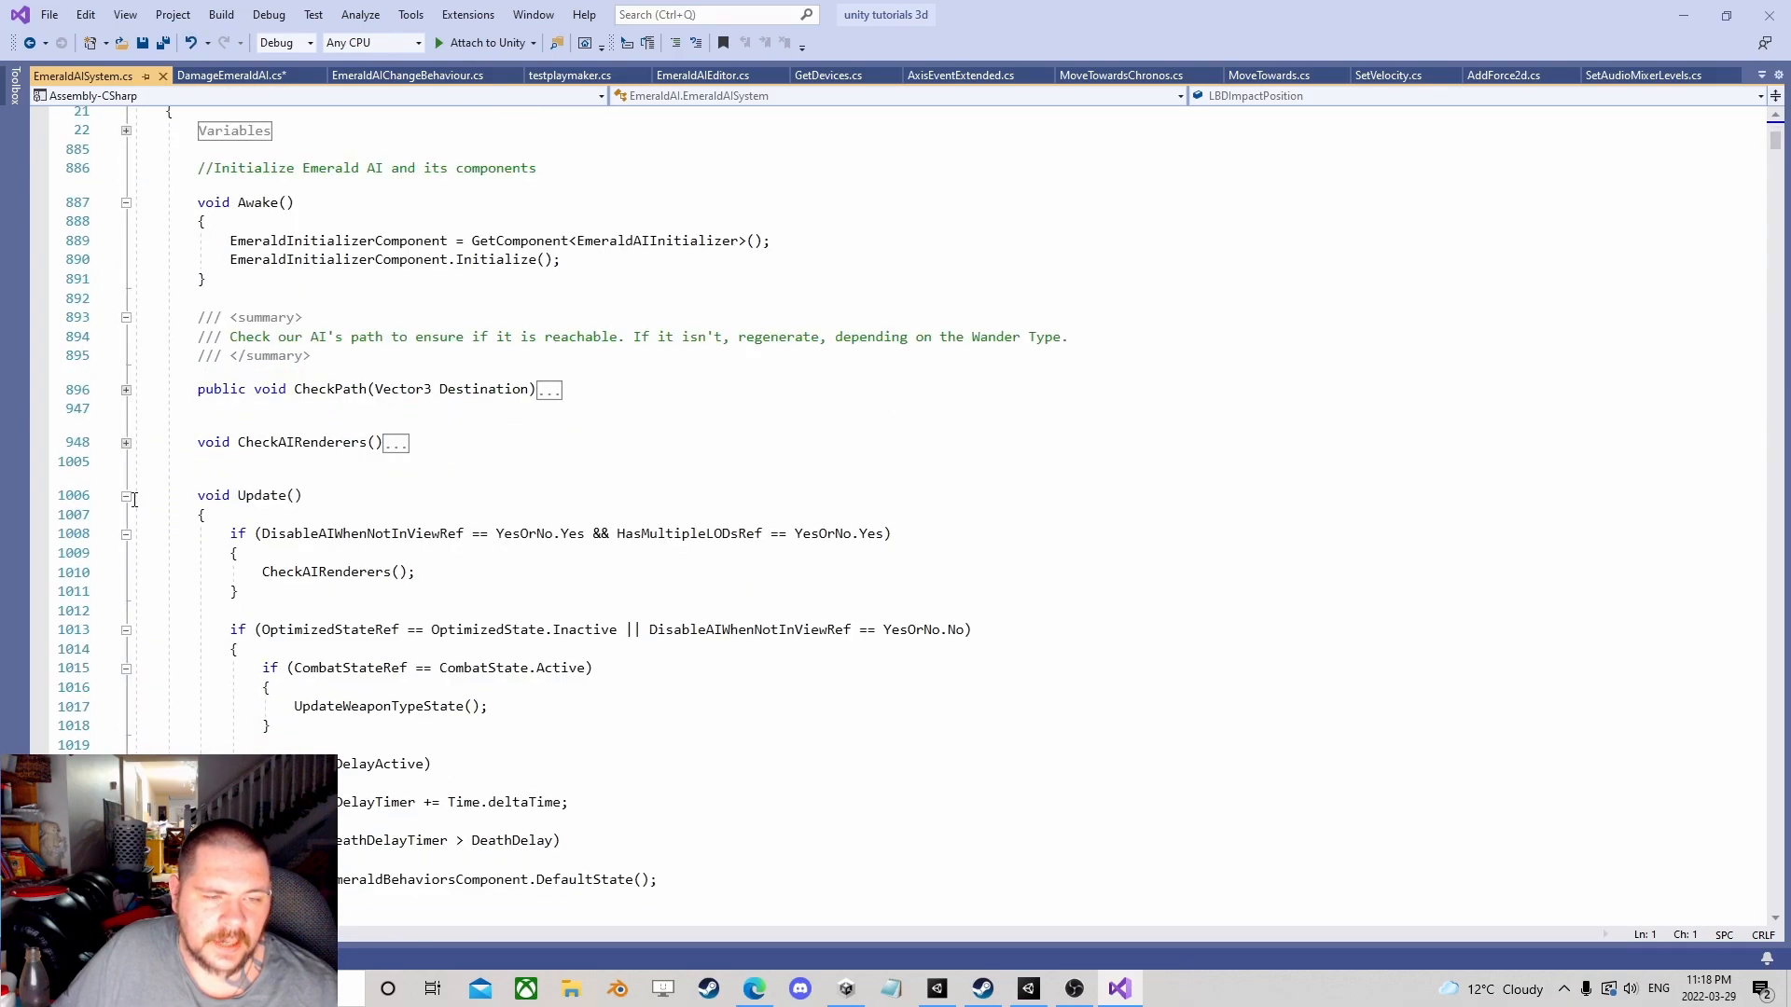
pyautogui.click(124, 496)
pyautogui.scroll(-3, 132, 503)
pyautogui.scroll(-8, 134, 446)
pyautogui.scroll(-5, 140, 448)
pyautogui.scroll(-5, 168, 448)
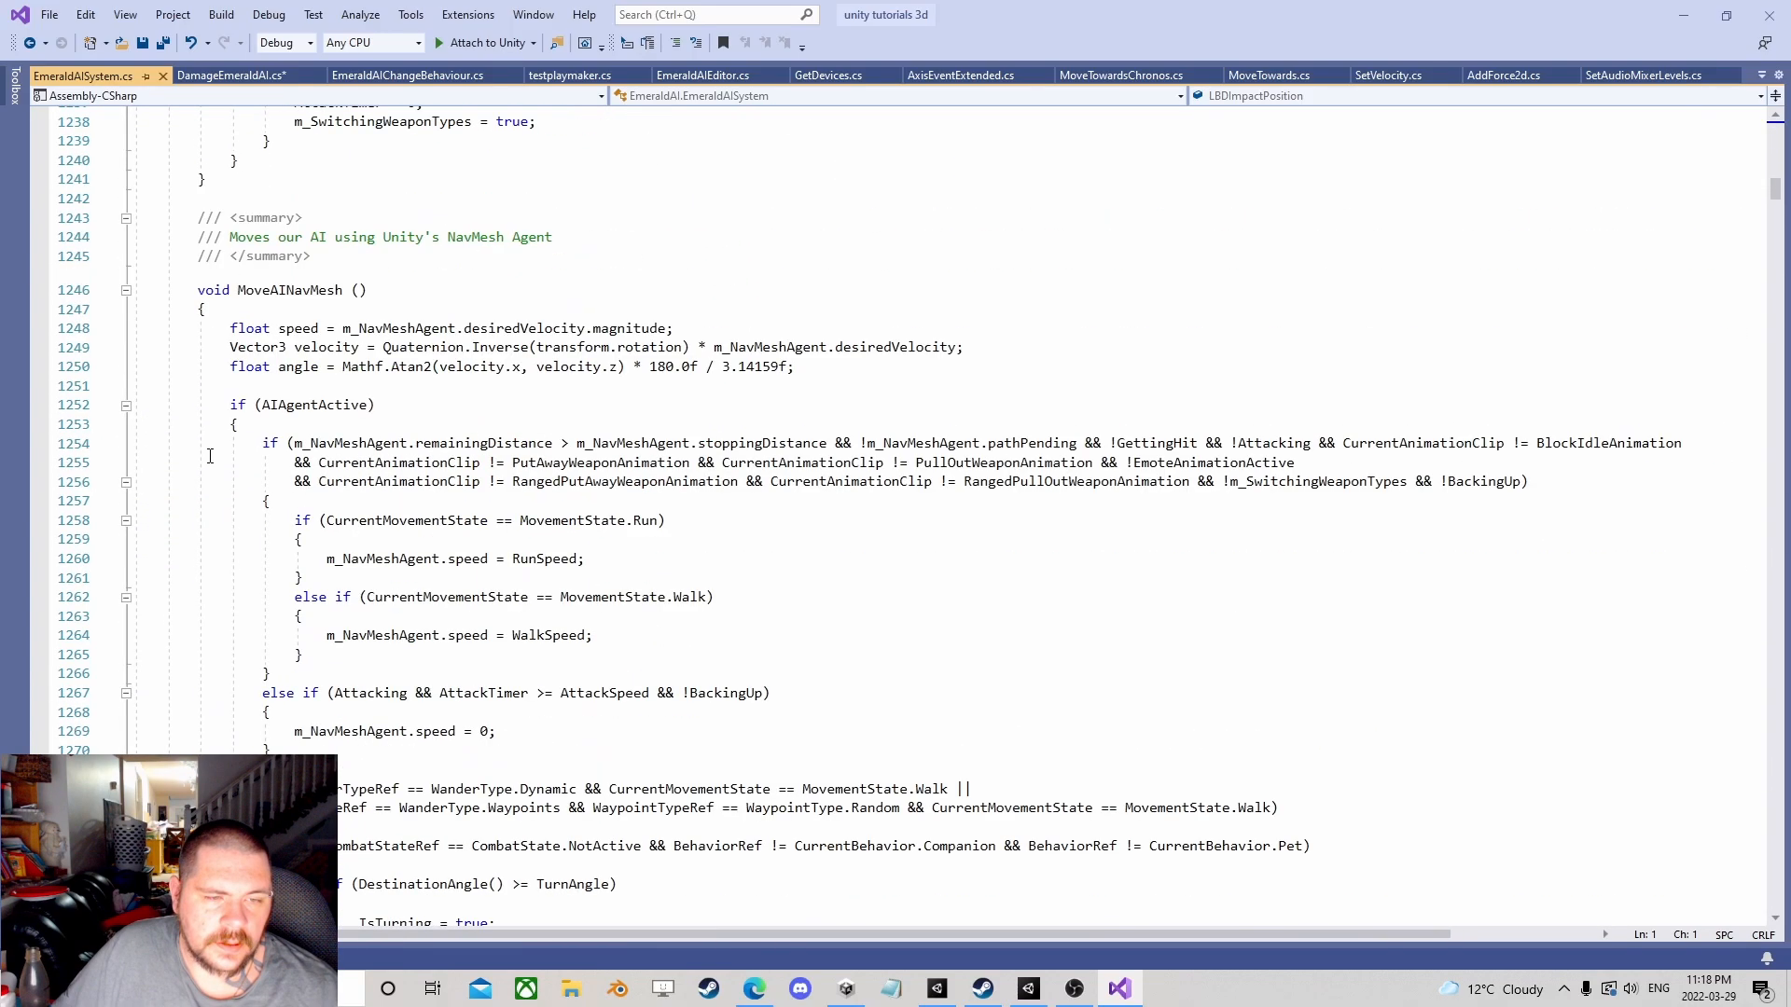
pyautogui.scroll(-8, 206, 449)
pyautogui.scroll(-4, 207, 449)
pyautogui.scroll(-4, 206, 449)
pyautogui.scroll(-4, 203, 446)
# Step: Test private and public modifiers on the MoveAIRootMotion declaration at line 1323, then delete the modifier
pyautogui.click(266, 401)
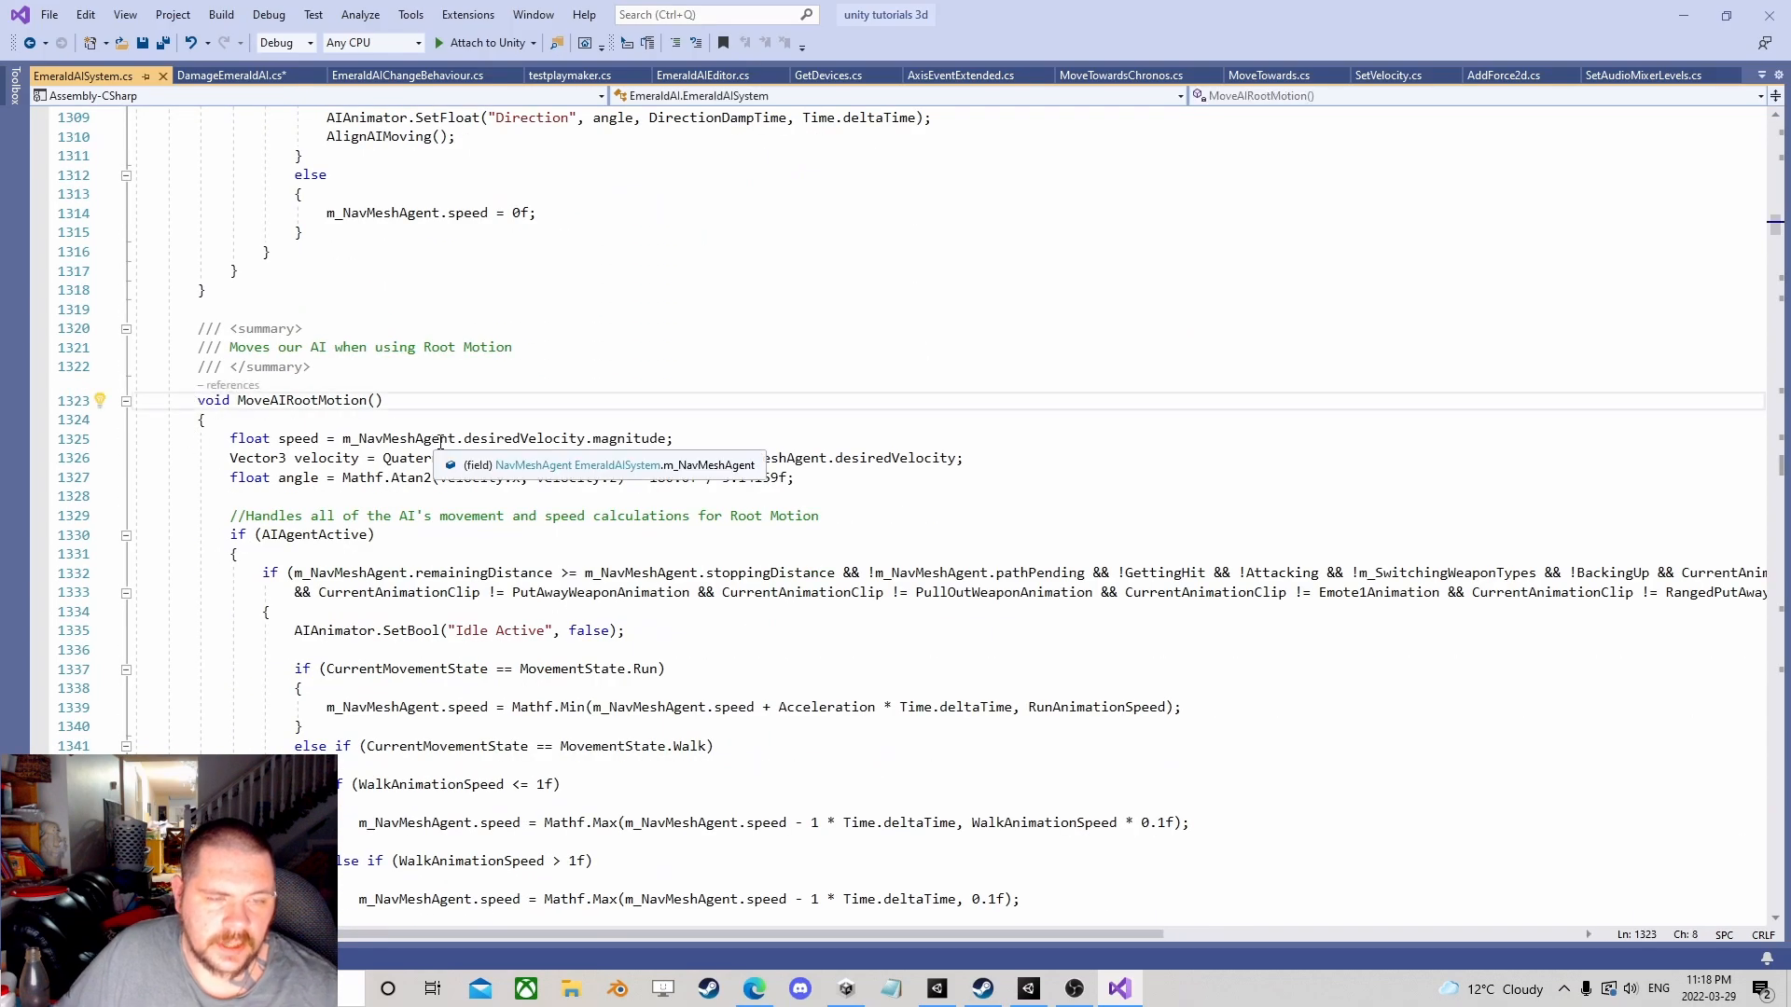
pyautogui.write('private')
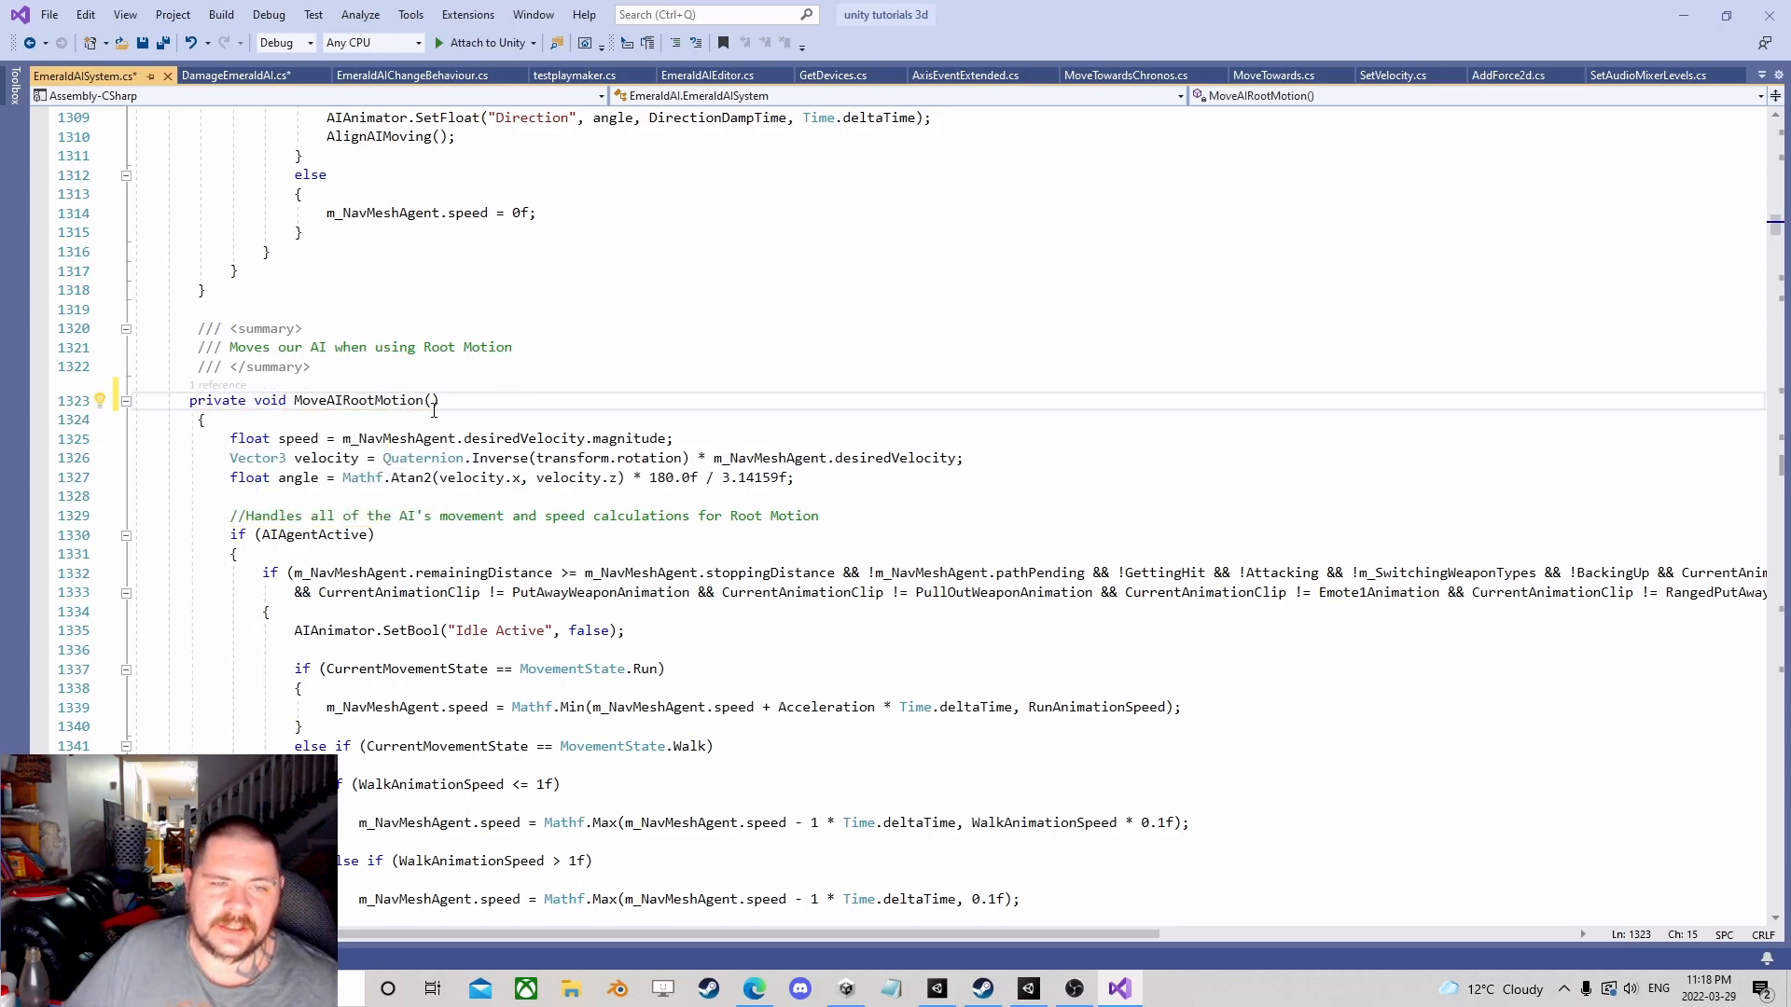
pyautogui.moveTo(192, 400); pyautogui.dragTo(482, 405)
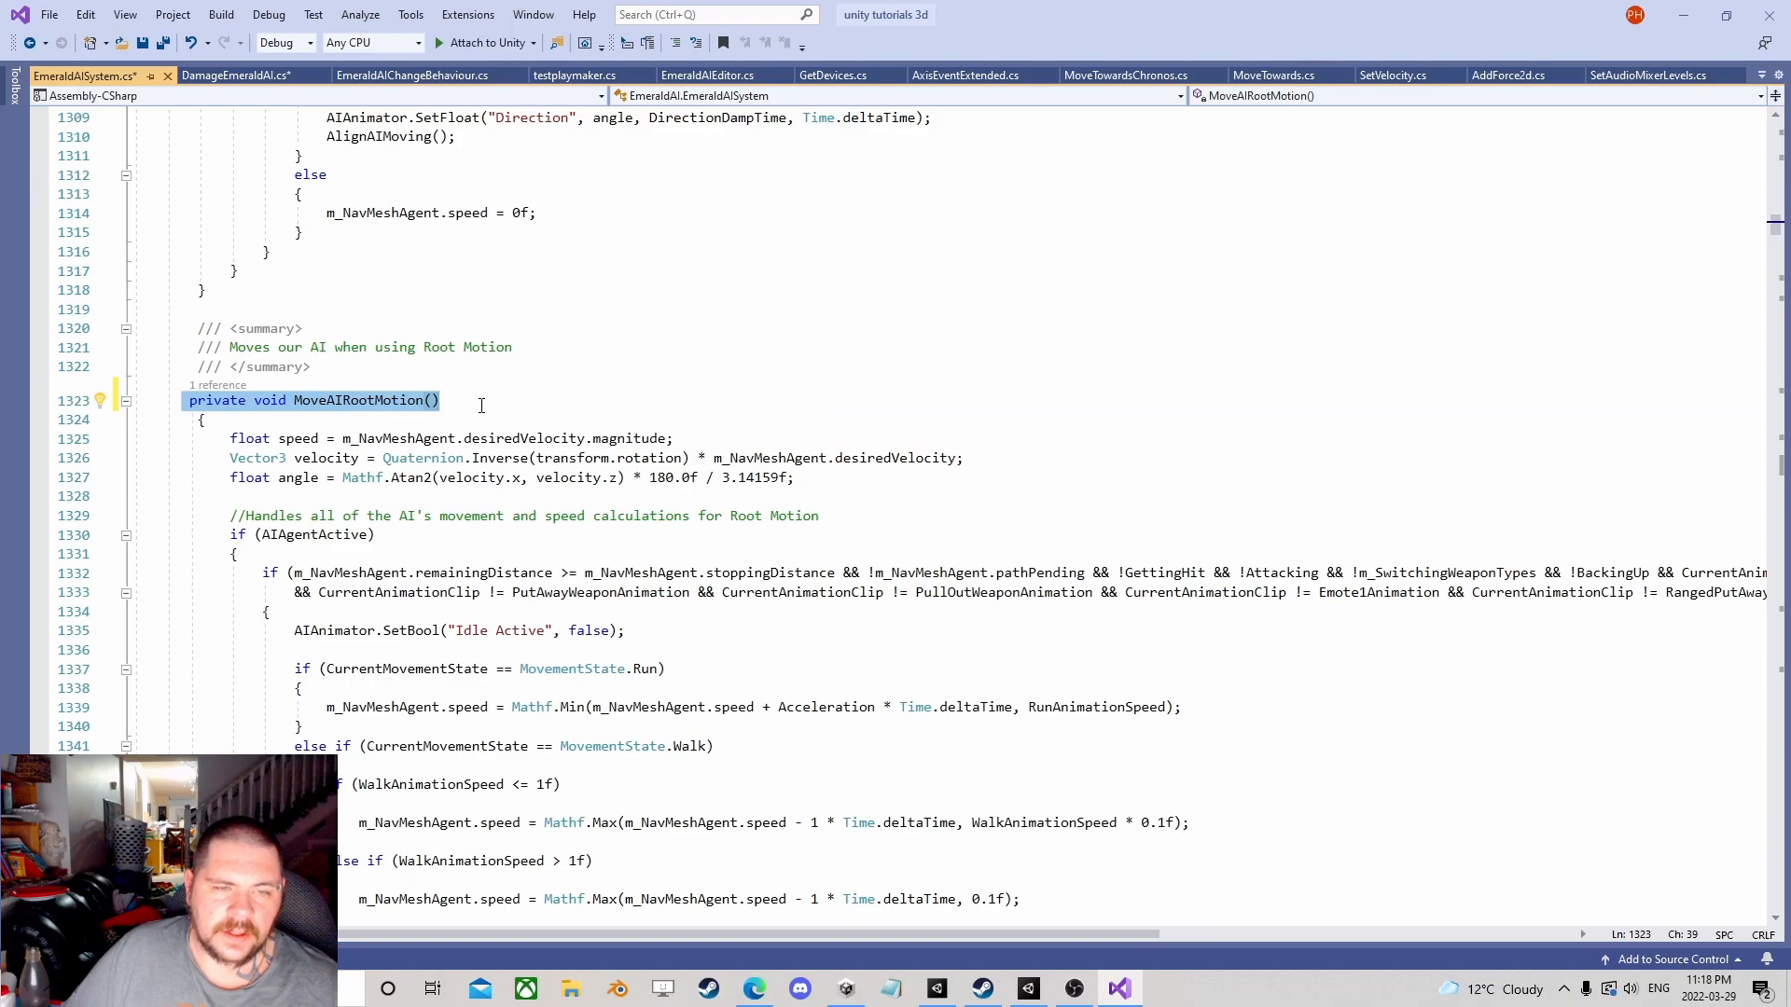
pyautogui.click(275, 405)
pyautogui.moveTo(249, 402); pyautogui.dragTo(151, 400)
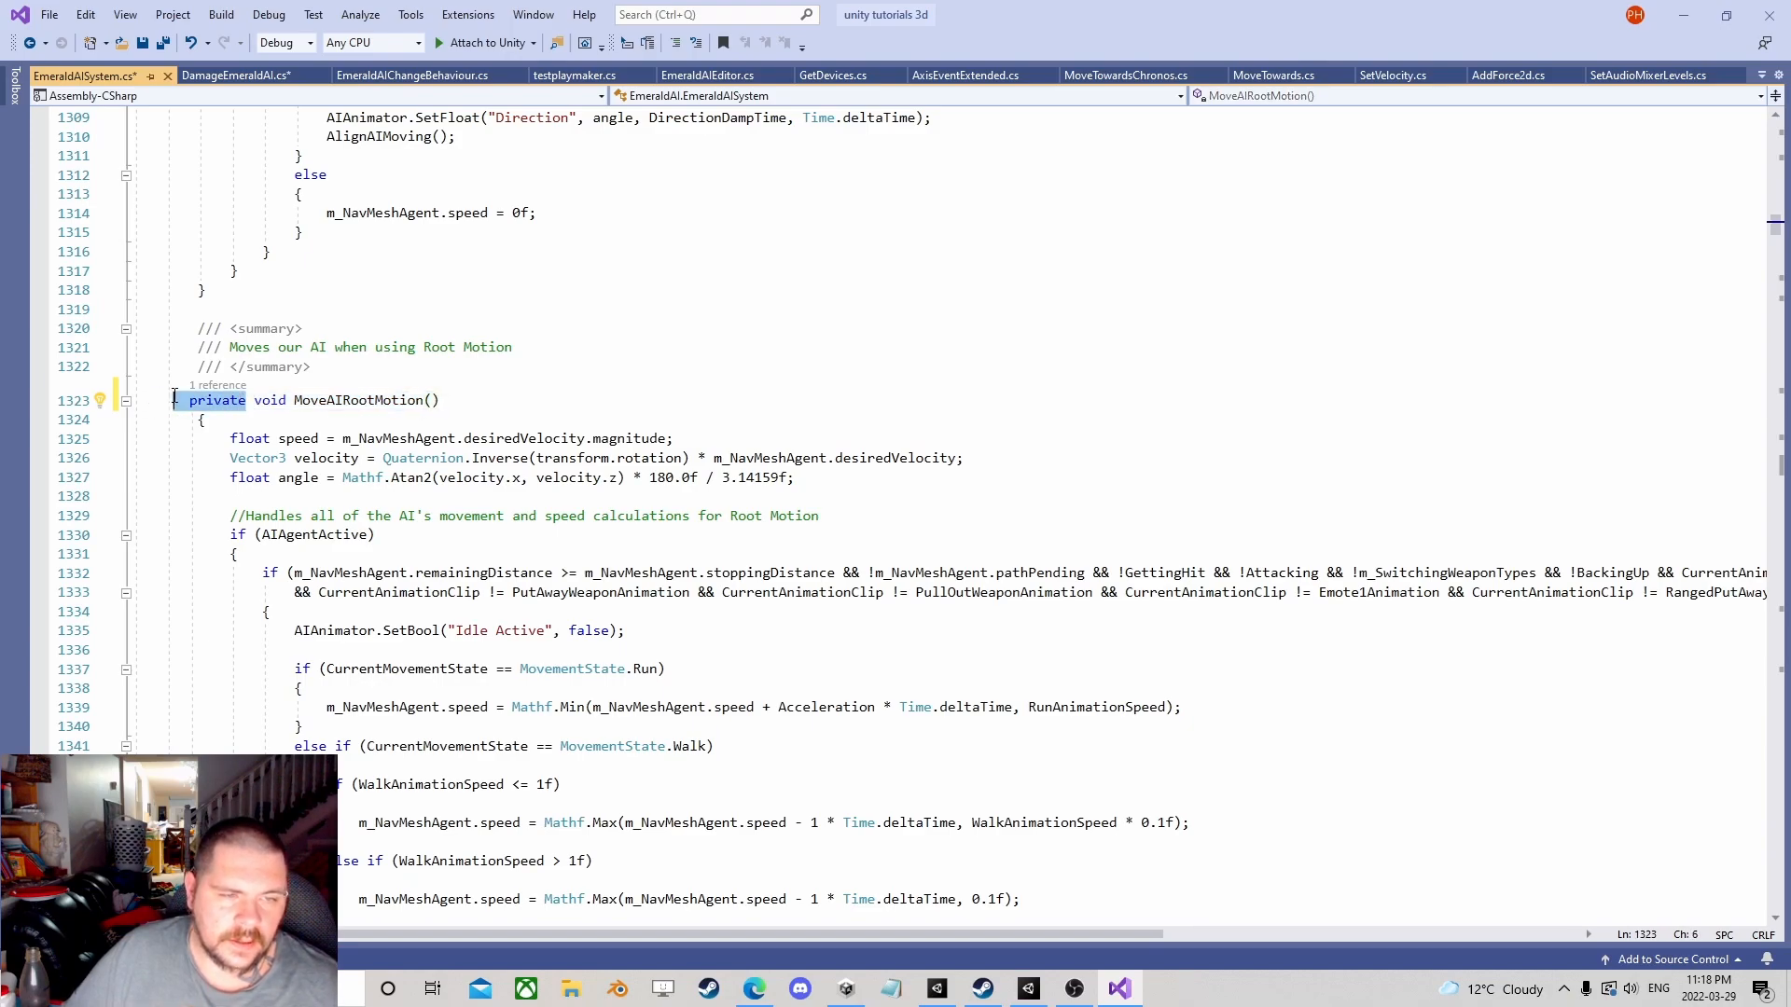
pyautogui.write('public')
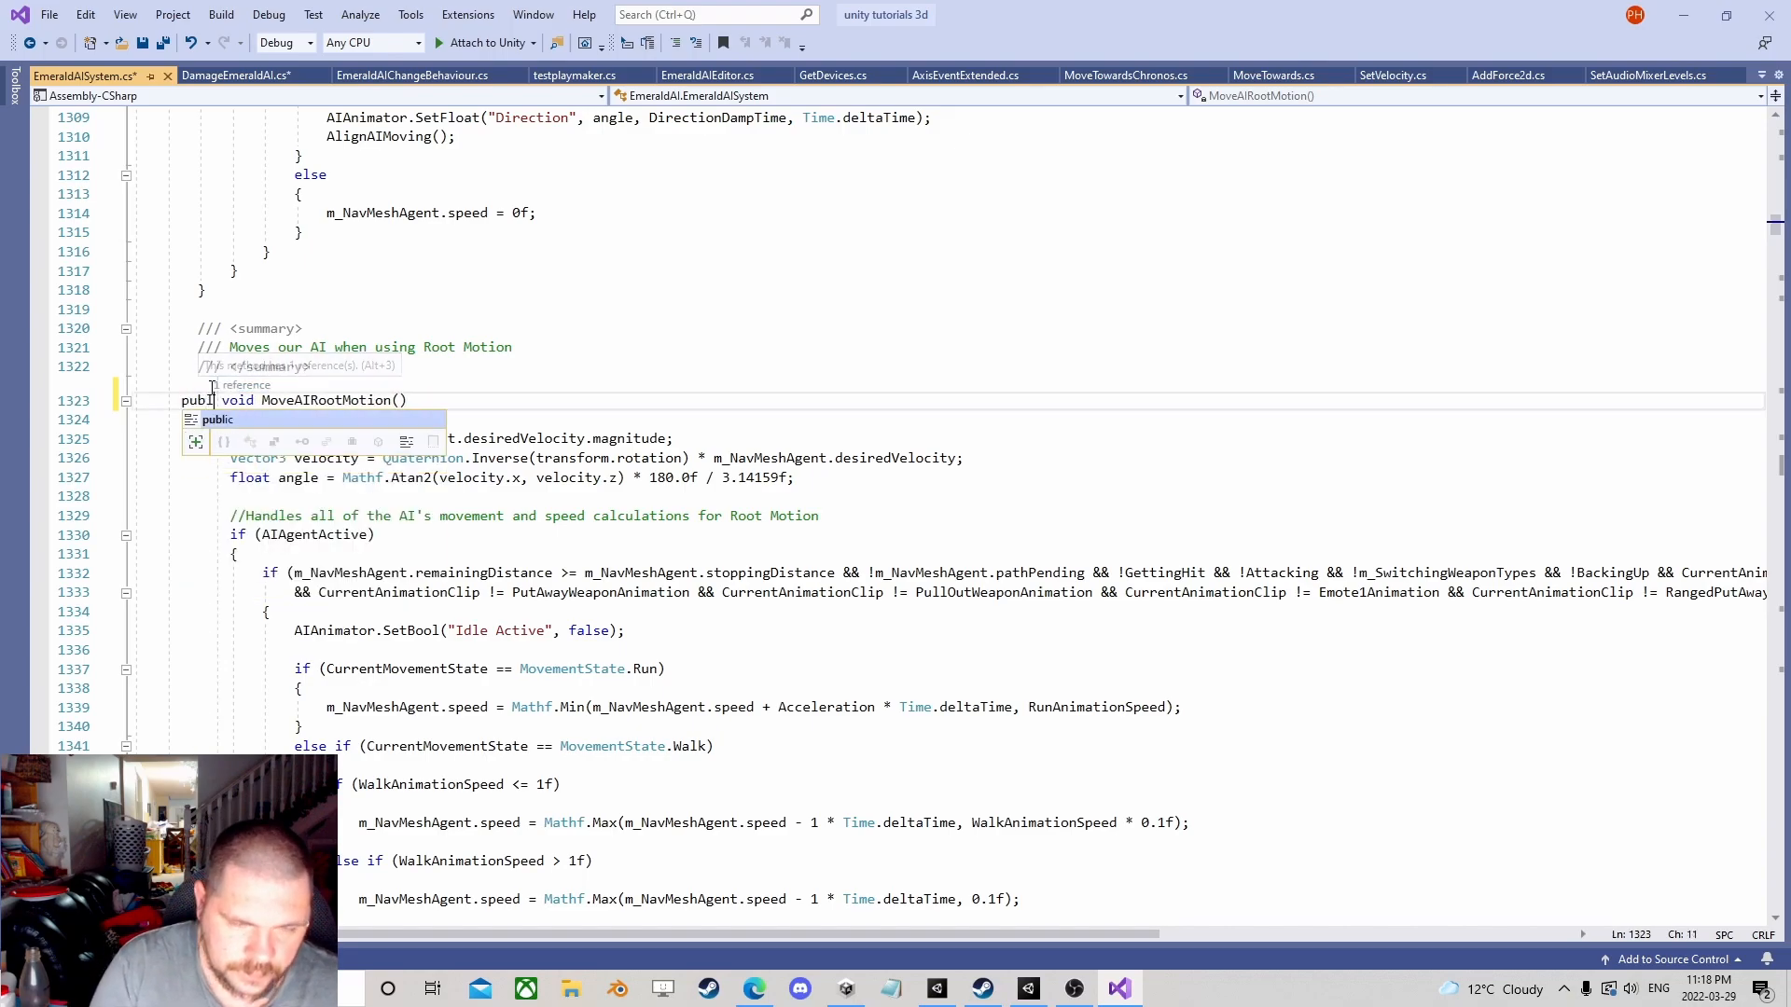
pyautogui.press('Escape')
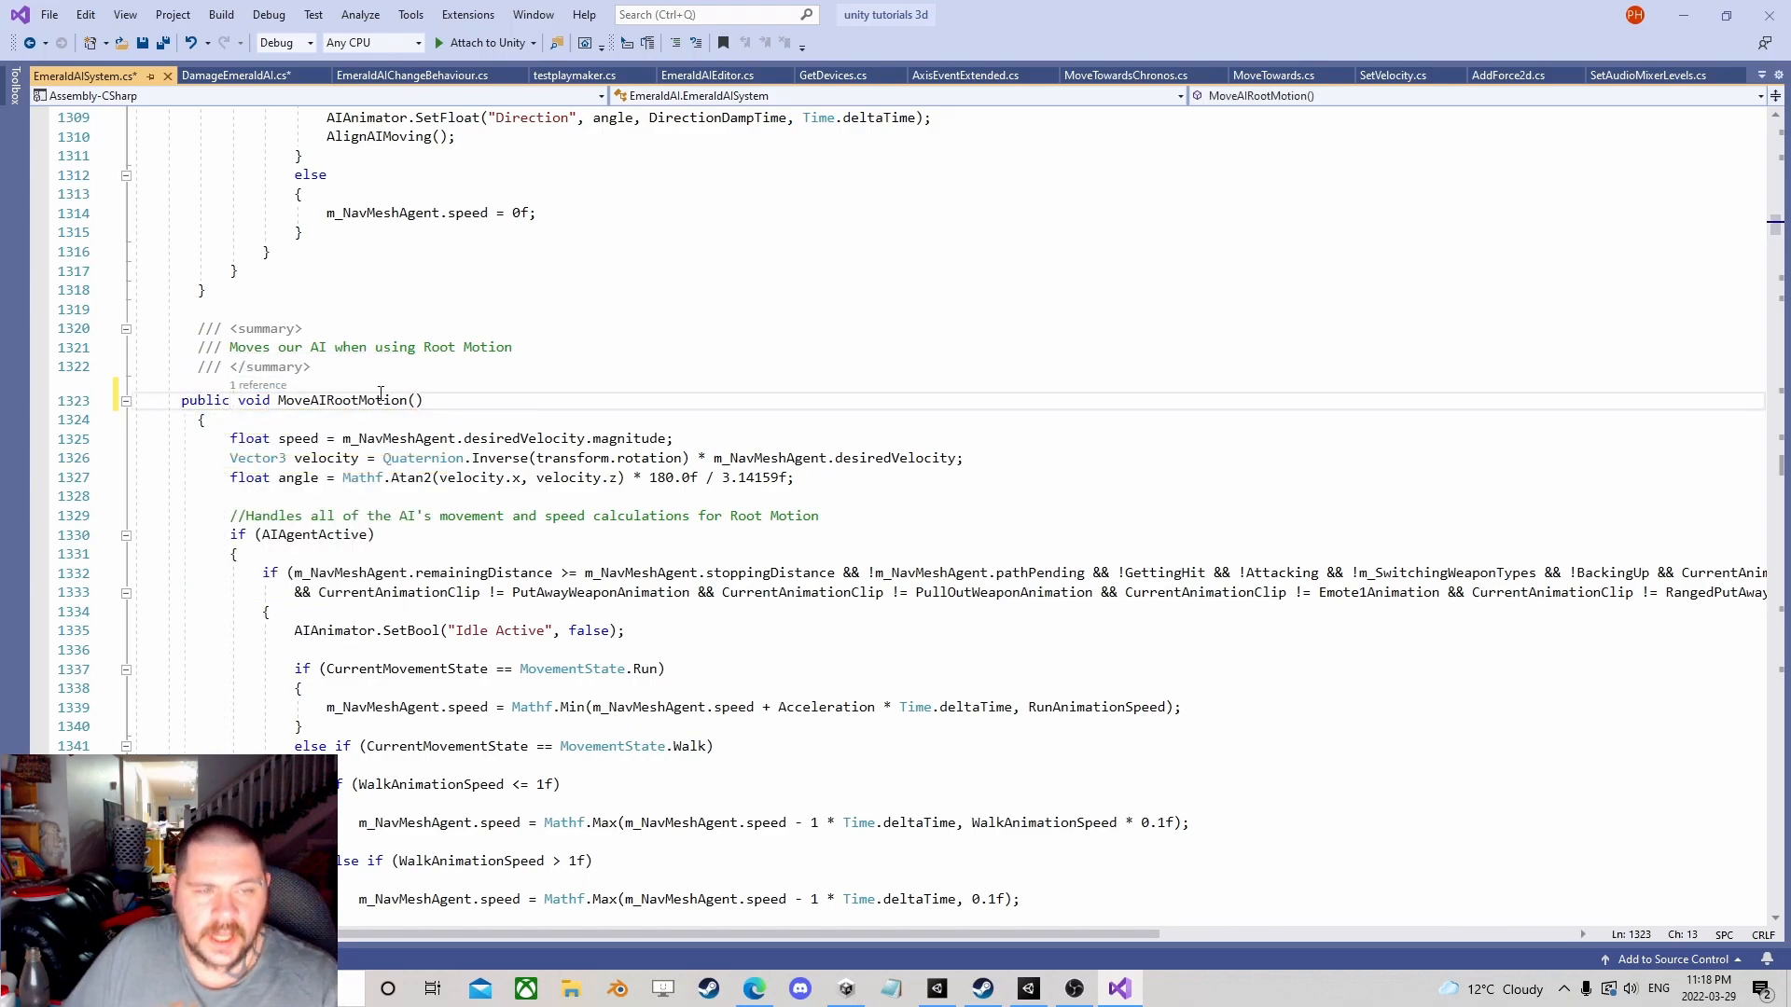
pyautogui.doubleClick(208, 401)
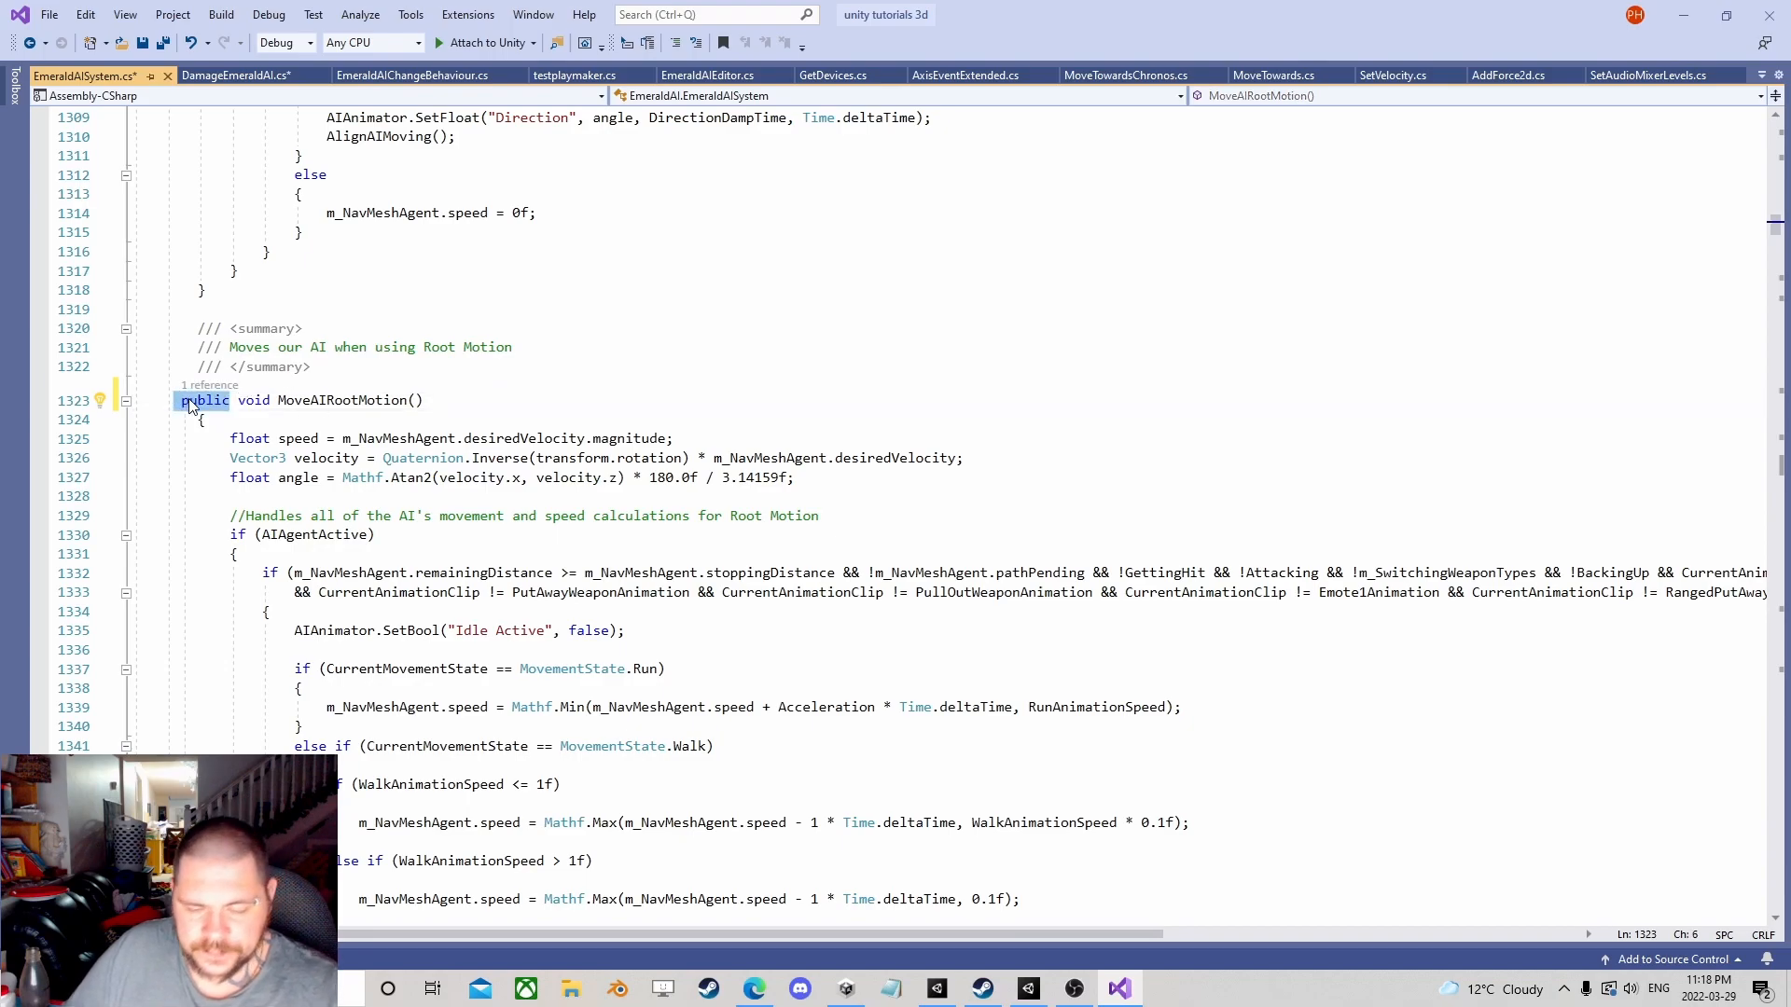
pyautogui.press('Delete')
pyautogui.scroll(-10, 346, 402)
pyautogui.scroll(-5, 346, 402)
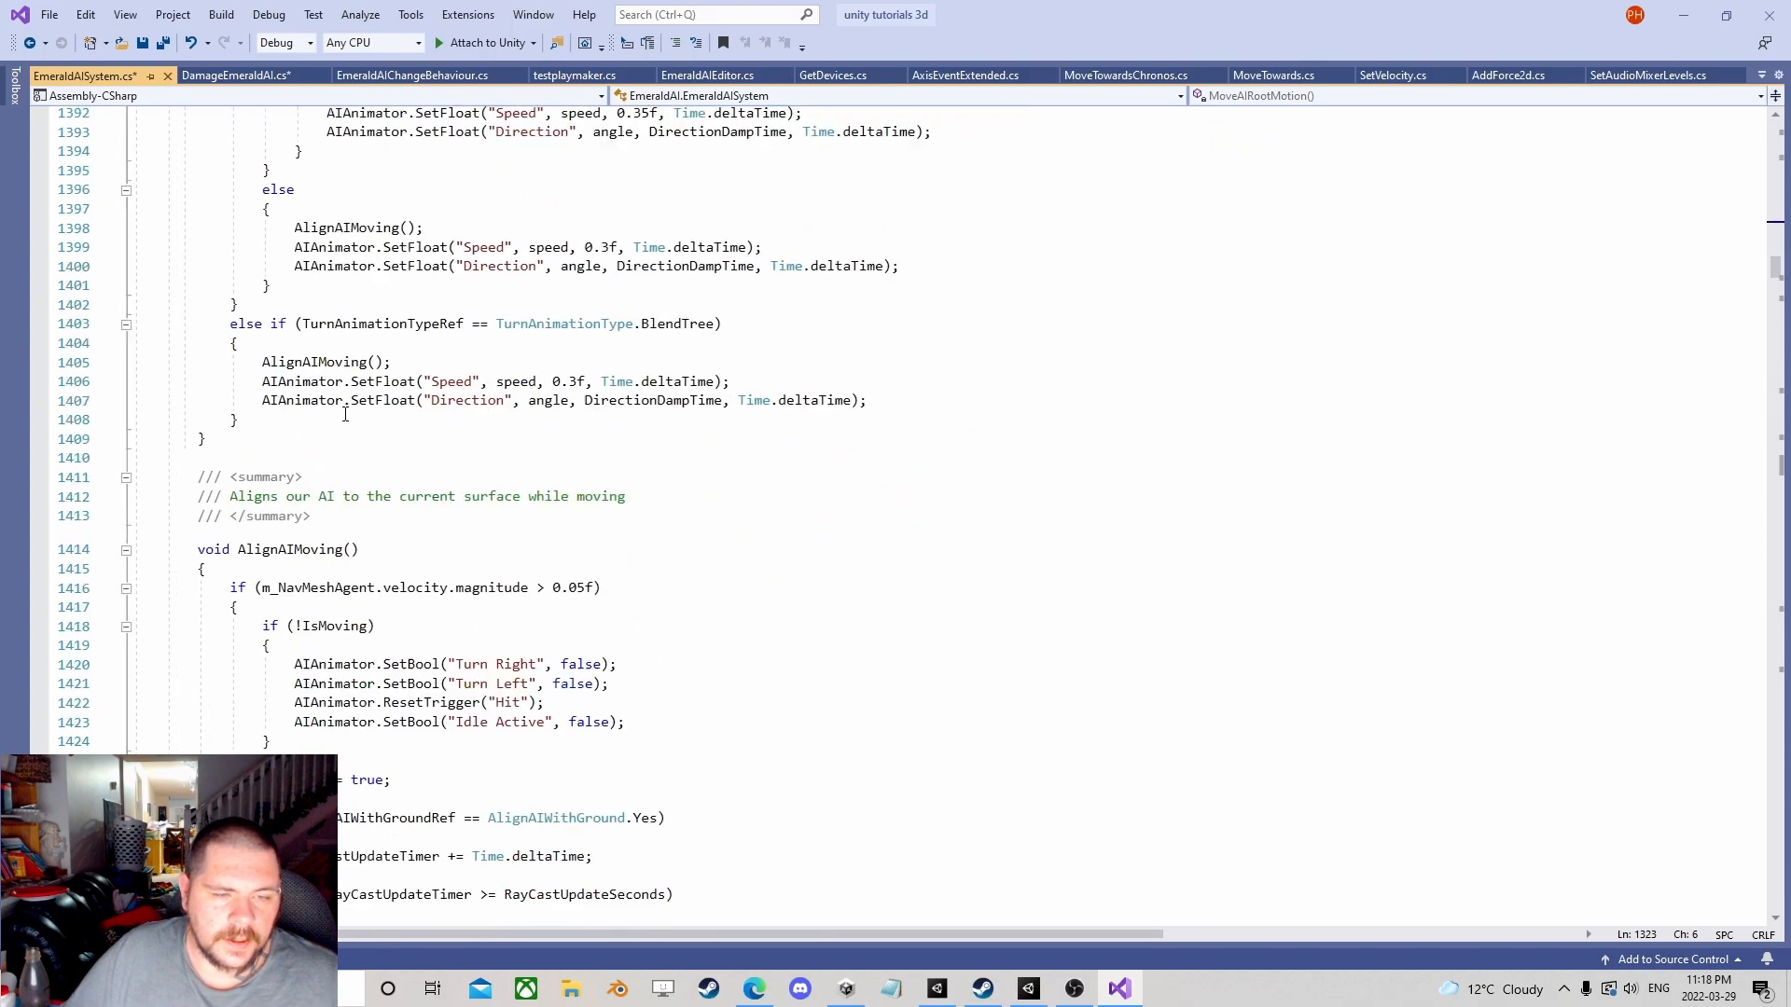
pyautogui.scroll(-5, 346, 401)
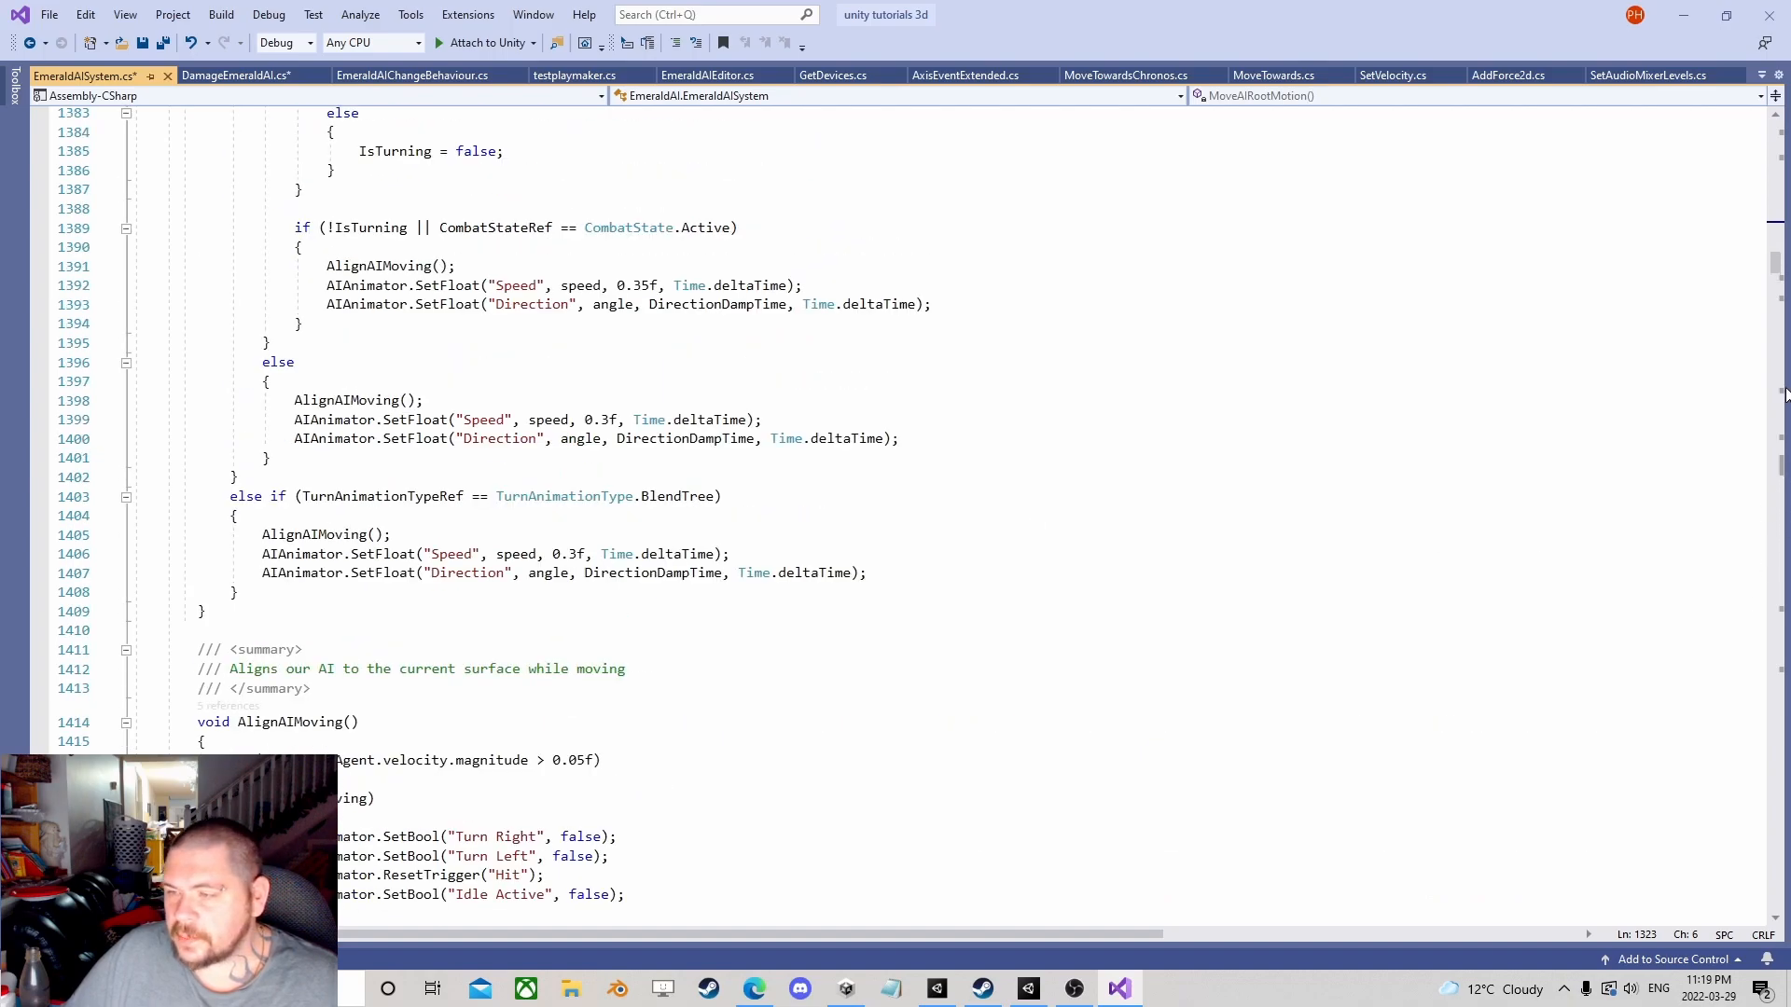
pyautogui.moveTo(1779, 263); pyautogui.dragTo(1777, 126)
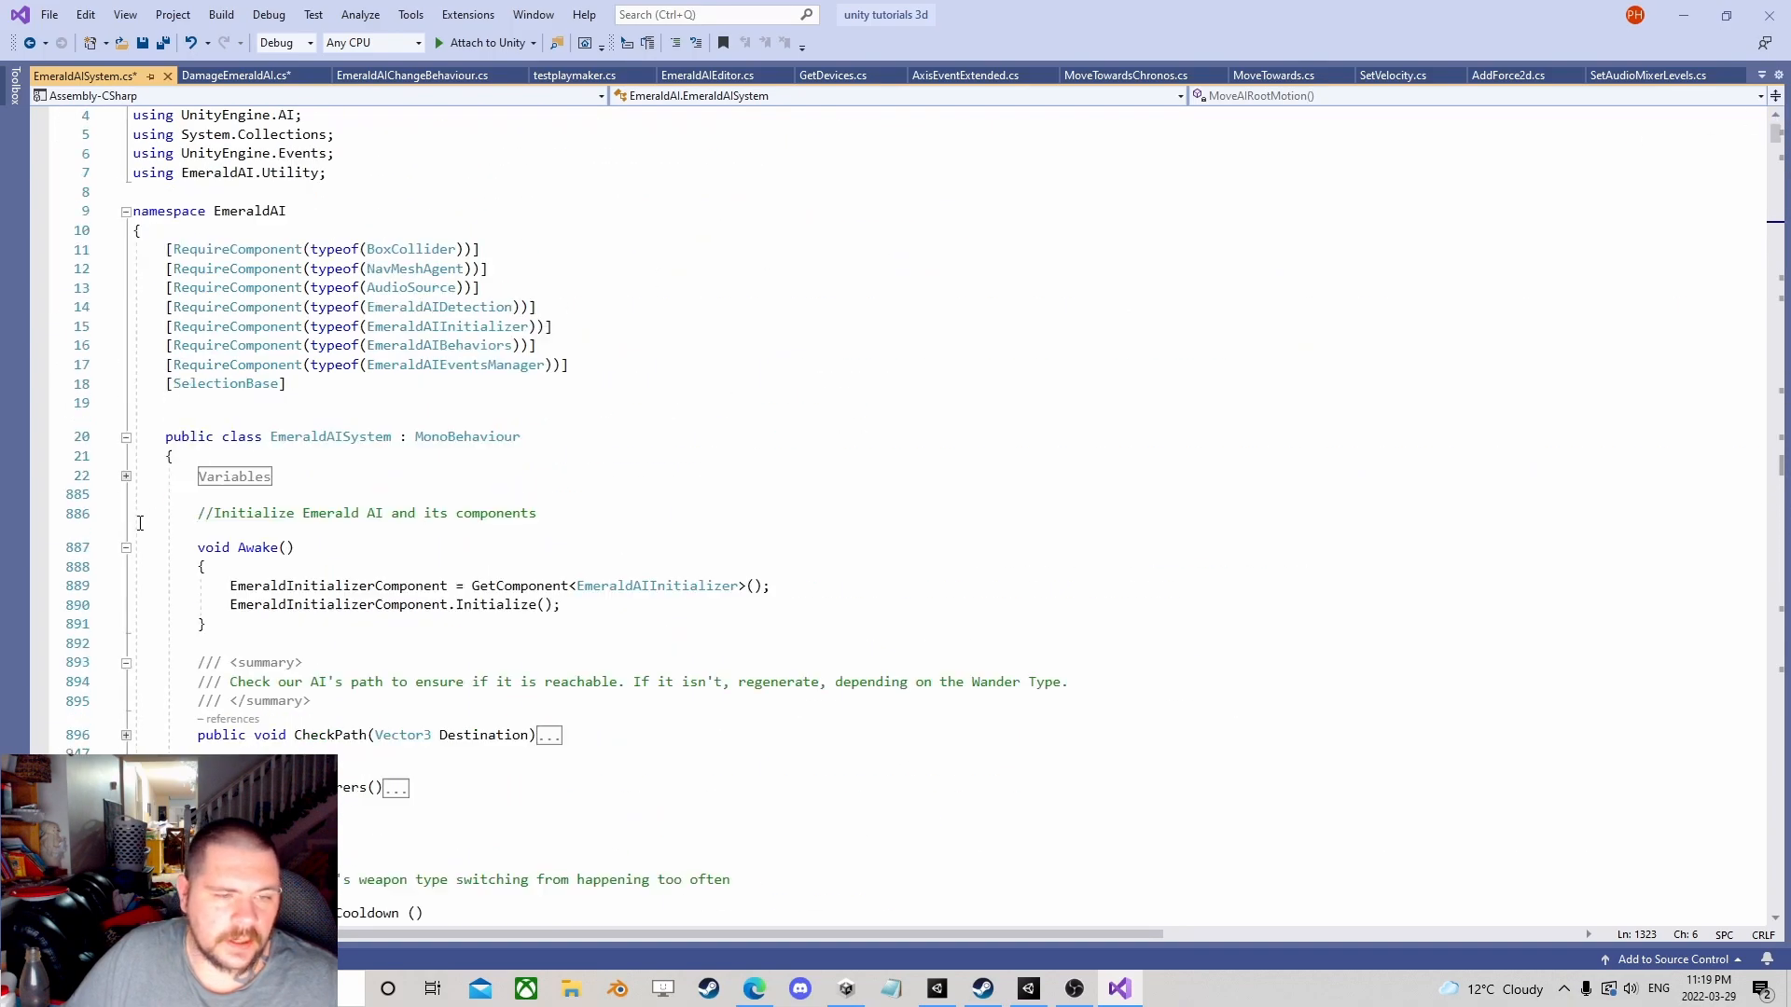
pyautogui.scroll(-3, 559, 420)
# Step: Expand the Variables region and review the public fields, selecting the public keyword on line 142
pyautogui.click(123, 304)
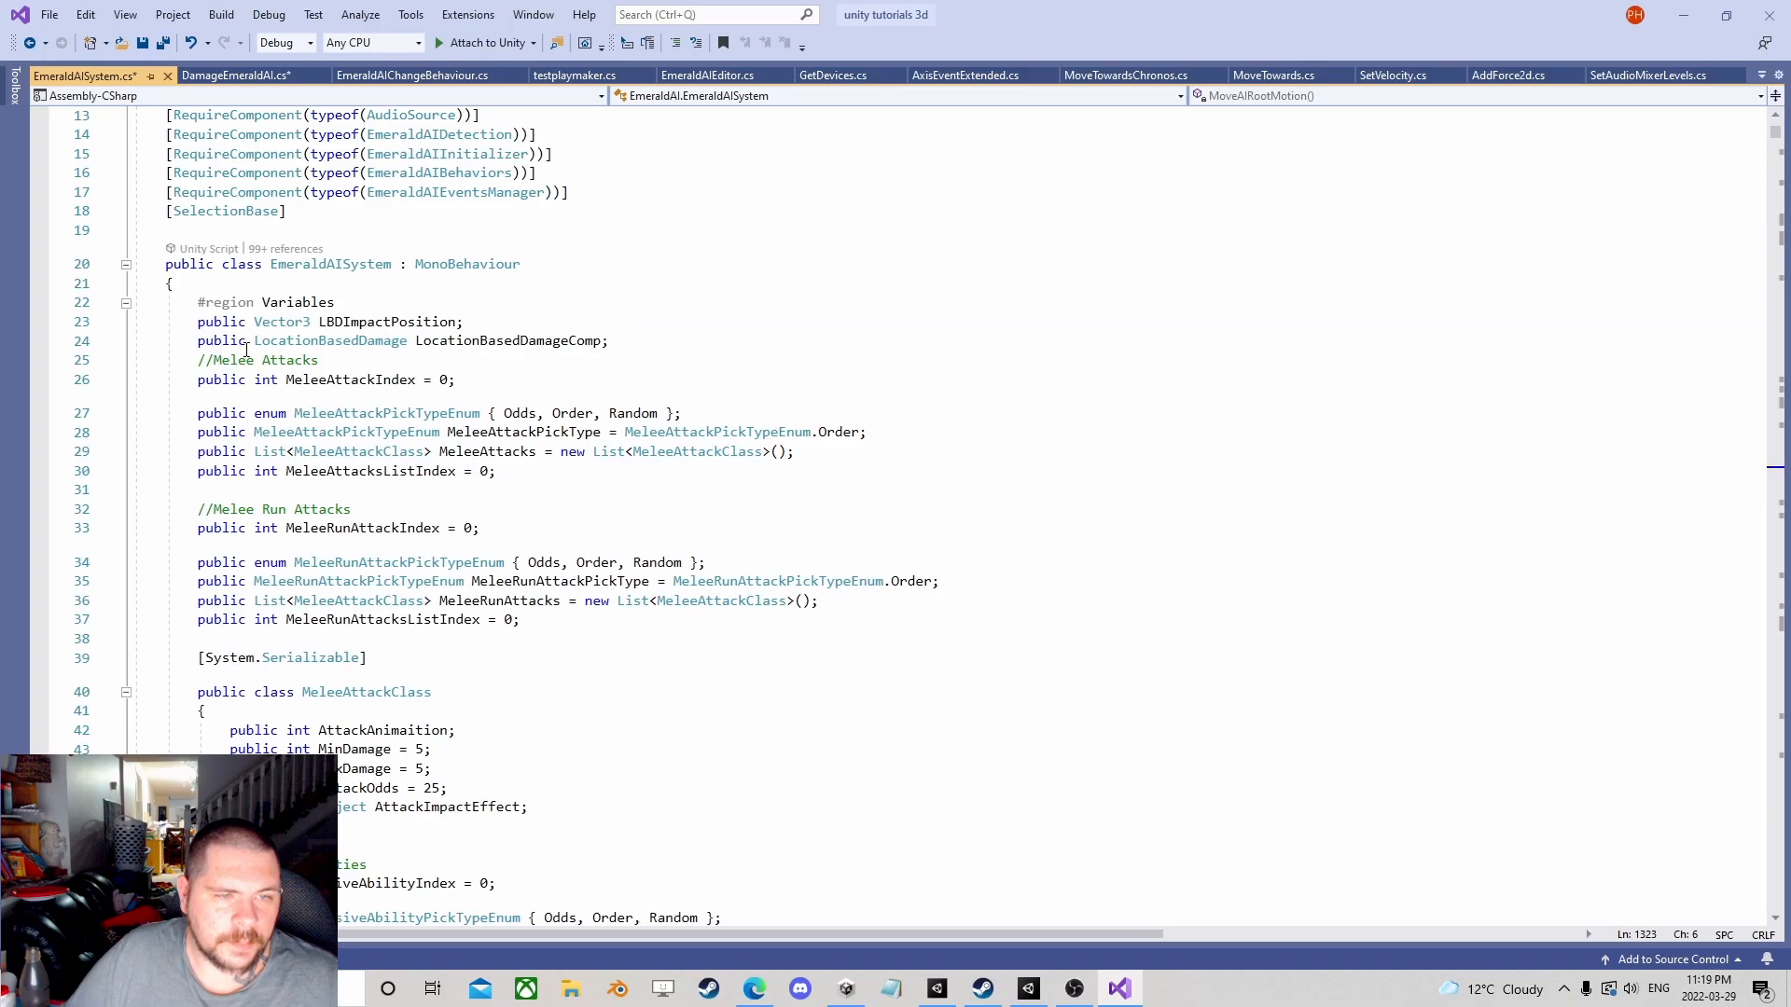
pyautogui.click(648, 327)
pyautogui.scroll(-5, 561, 420)
pyautogui.scroll(6, 561, 420)
pyautogui.scroll(-4, 420, 490)
pyautogui.scroll(-8, 346, 512)
pyautogui.scroll(-3, 346, 512)
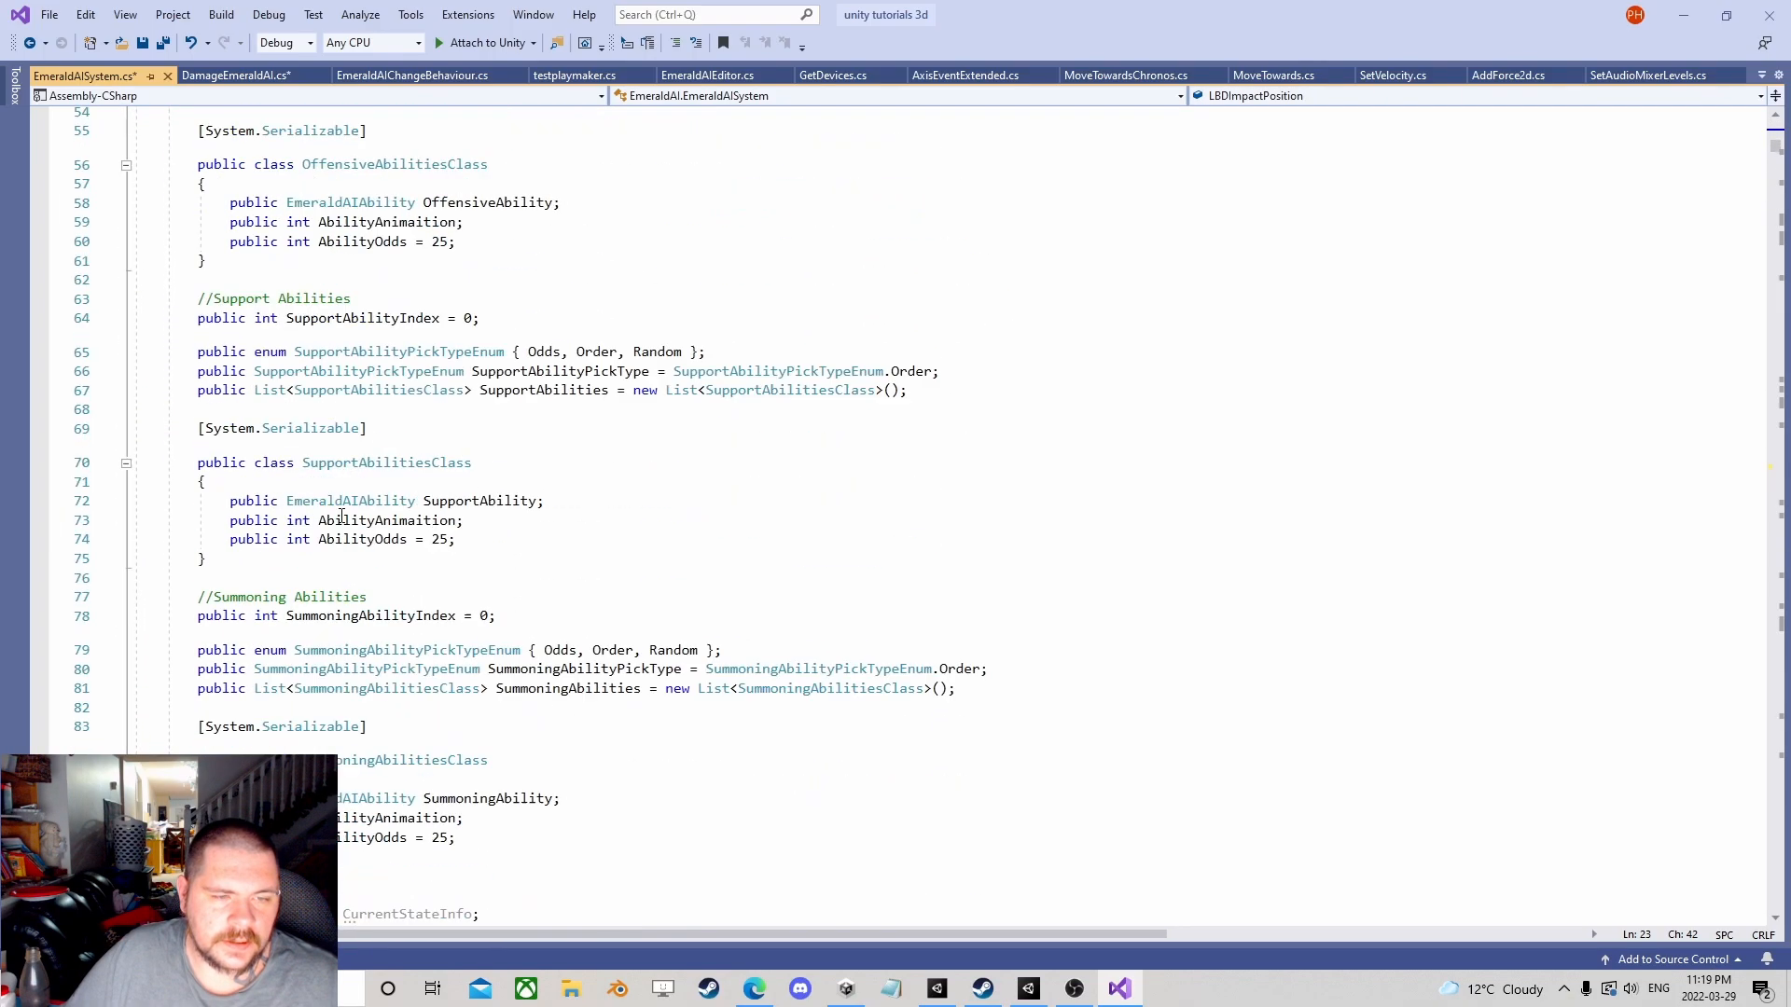
pyautogui.scroll(-6, 346, 512)
pyautogui.scroll(-8, 340, 507)
pyautogui.scroll(-8, 340, 506)
pyautogui.scroll(-7, 340, 506)
pyautogui.scroll(-5, 298, 520)
pyautogui.scroll(-6, 298, 520)
pyautogui.scroll(-9, 297, 521)
pyautogui.scroll(-7, 298, 521)
pyautogui.scroll(-5, 292, 547)
pyautogui.scroll(-8, 291, 546)
pyautogui.scroll(5, 291, 547)
pyautogui.scroll(15, 291, 545)
pyautogui.scroll(3, 298, 549)
pyautogui.scroll(6, 299, 548)
pyautogui.scroll(7, 298, 548)
pyautogui.scroll(13, 297, 548)
pyautogui.scroll(10, 294, 554)
pyautogui.scroll(8, 295, 555)
pyautogui.scroll(4, 293, 556)
pyautogui.scroll(-9, 296, 532)
pyautogui.scroll(-4, 301, 513)
pyautogui.scroll(5, 302, 512)
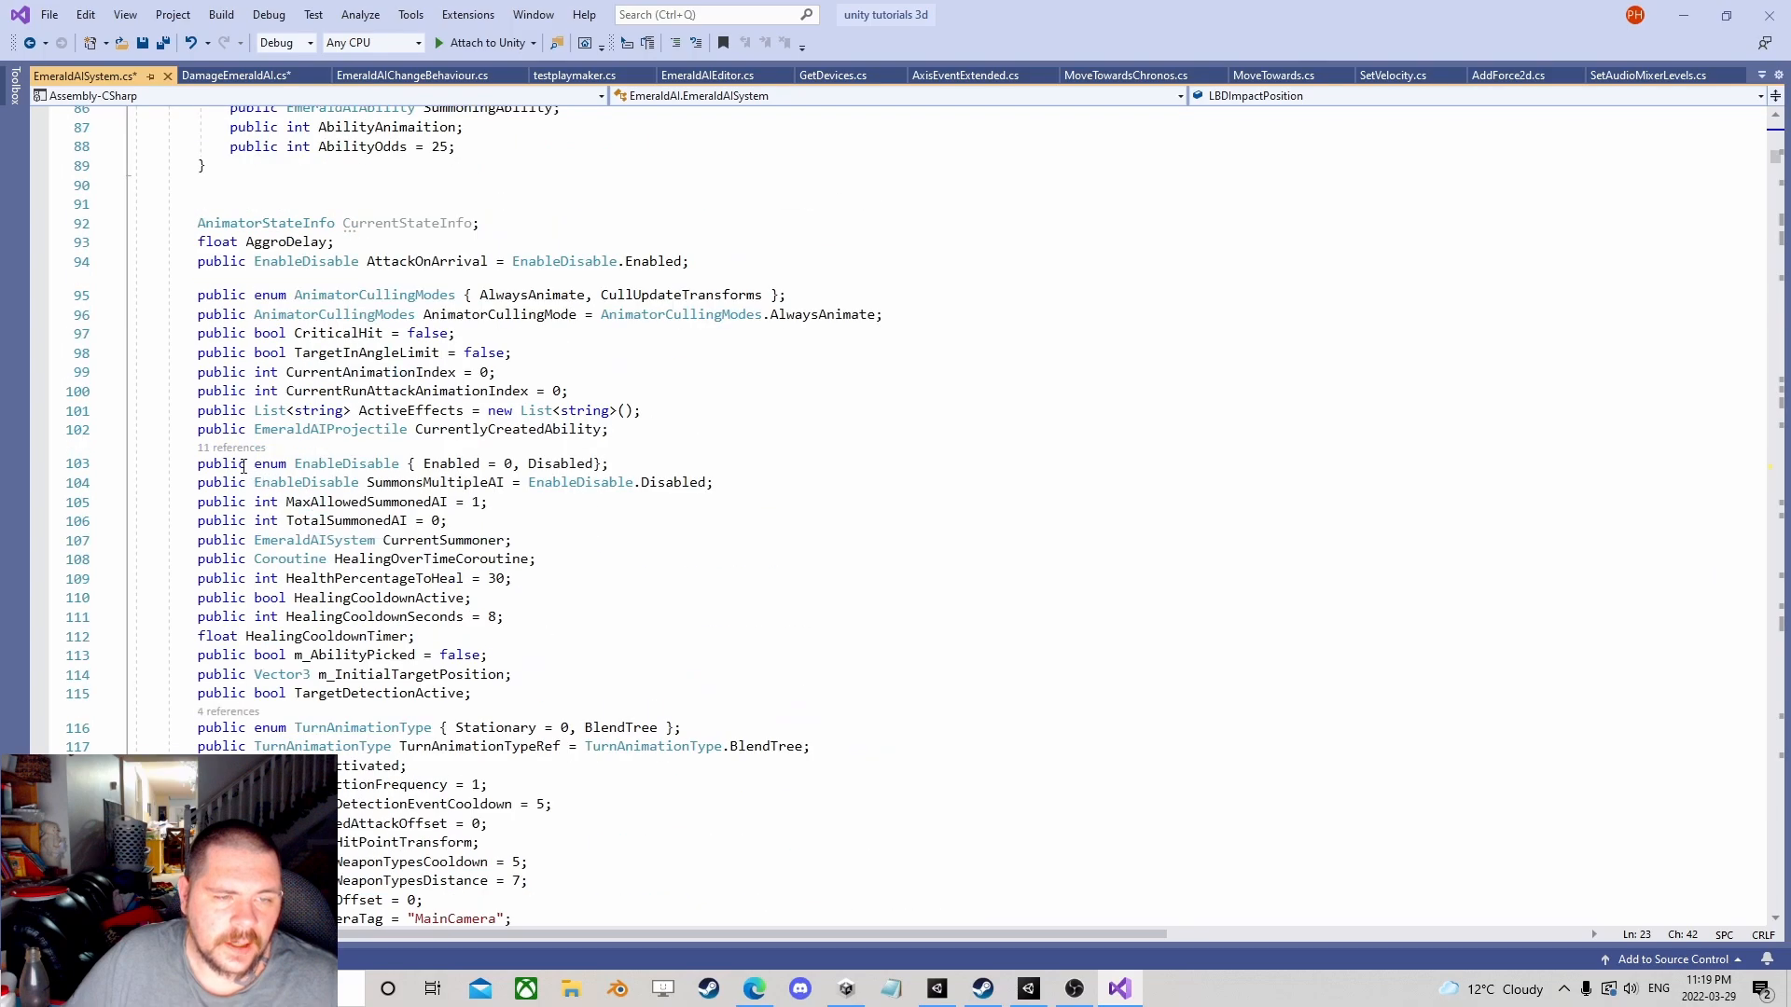
pyautogui.scroll(-5, 256, 466)
pyautogui.scroll(-3, 256, 466)
pyautogui.scroll(-4, 252, 421)
pyautogui.scroll(-3, 247, 398)
pyautogui.moveTo(248, 321); pyautogui.dragTo(213, 324)
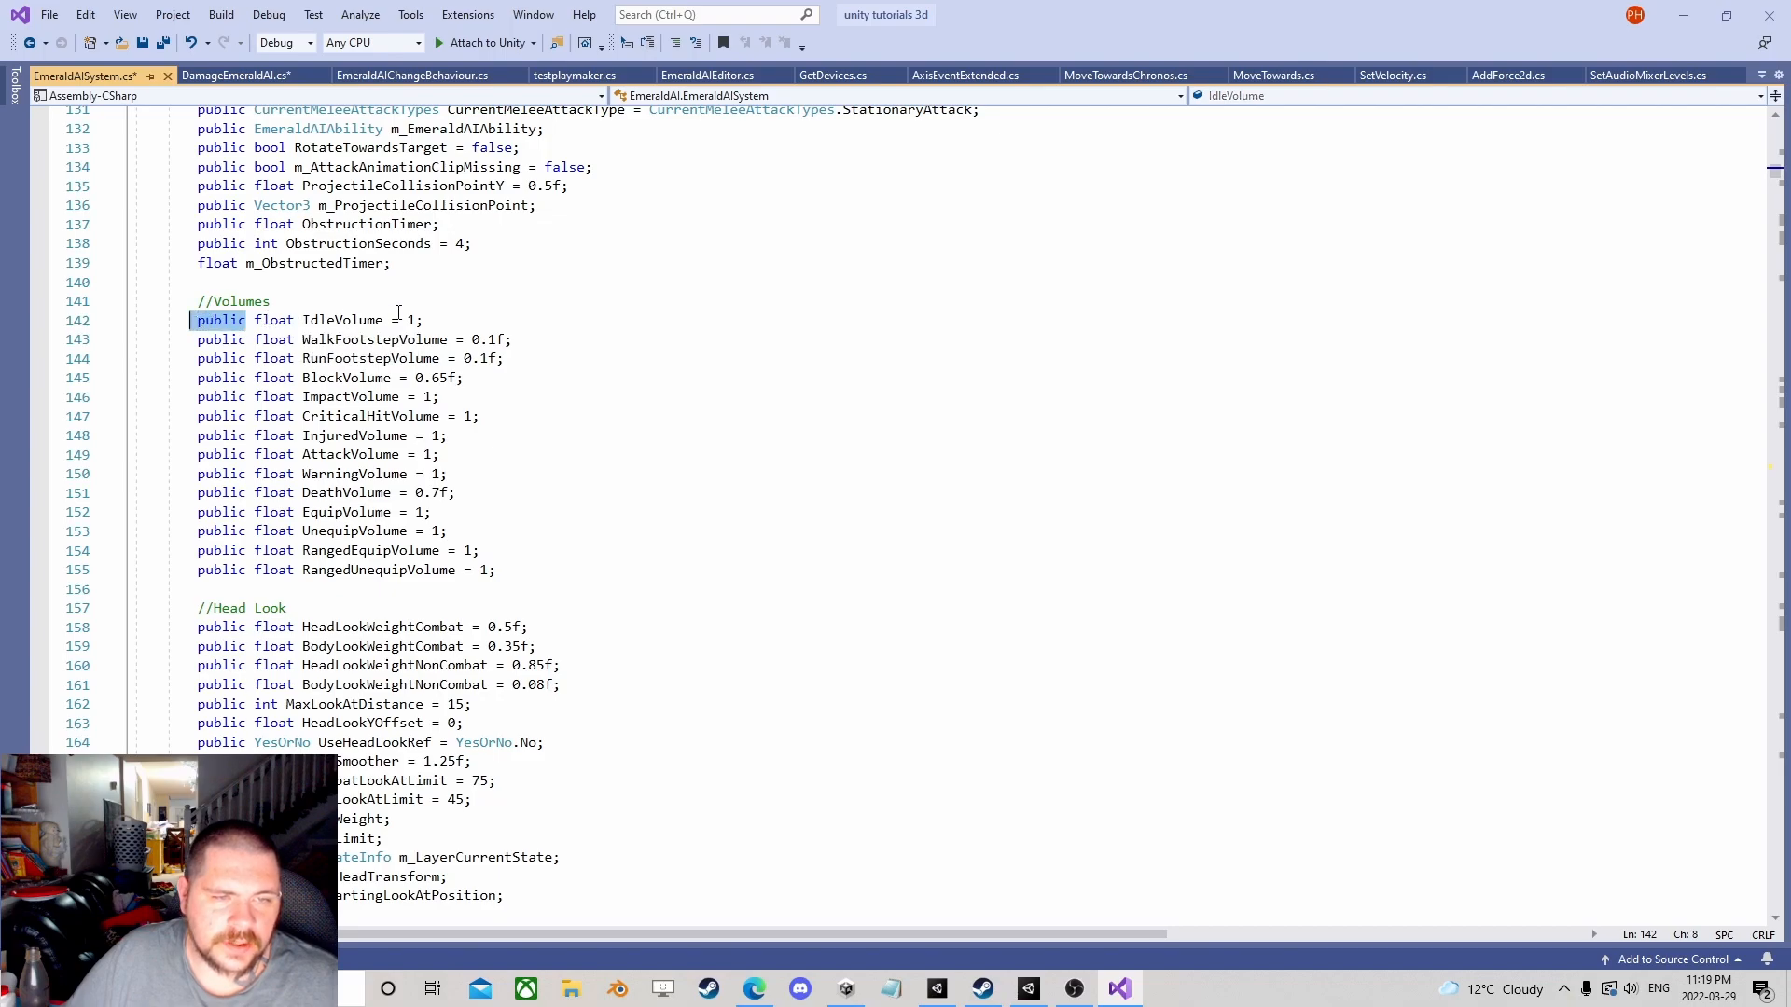
pyautogui.scroll(-4, 398, 311)
pyautogui.scroll(-4, 321, 392)
pyautogui.scroll(-4, 280, 419)
pyautogui.scroll(-3, 256, 448)
pyautogui.scroll(-3, 255, 449)
pyautogui.scroll(-4, 252, 434)
pyautogui.scroll(-3, 249, 433)
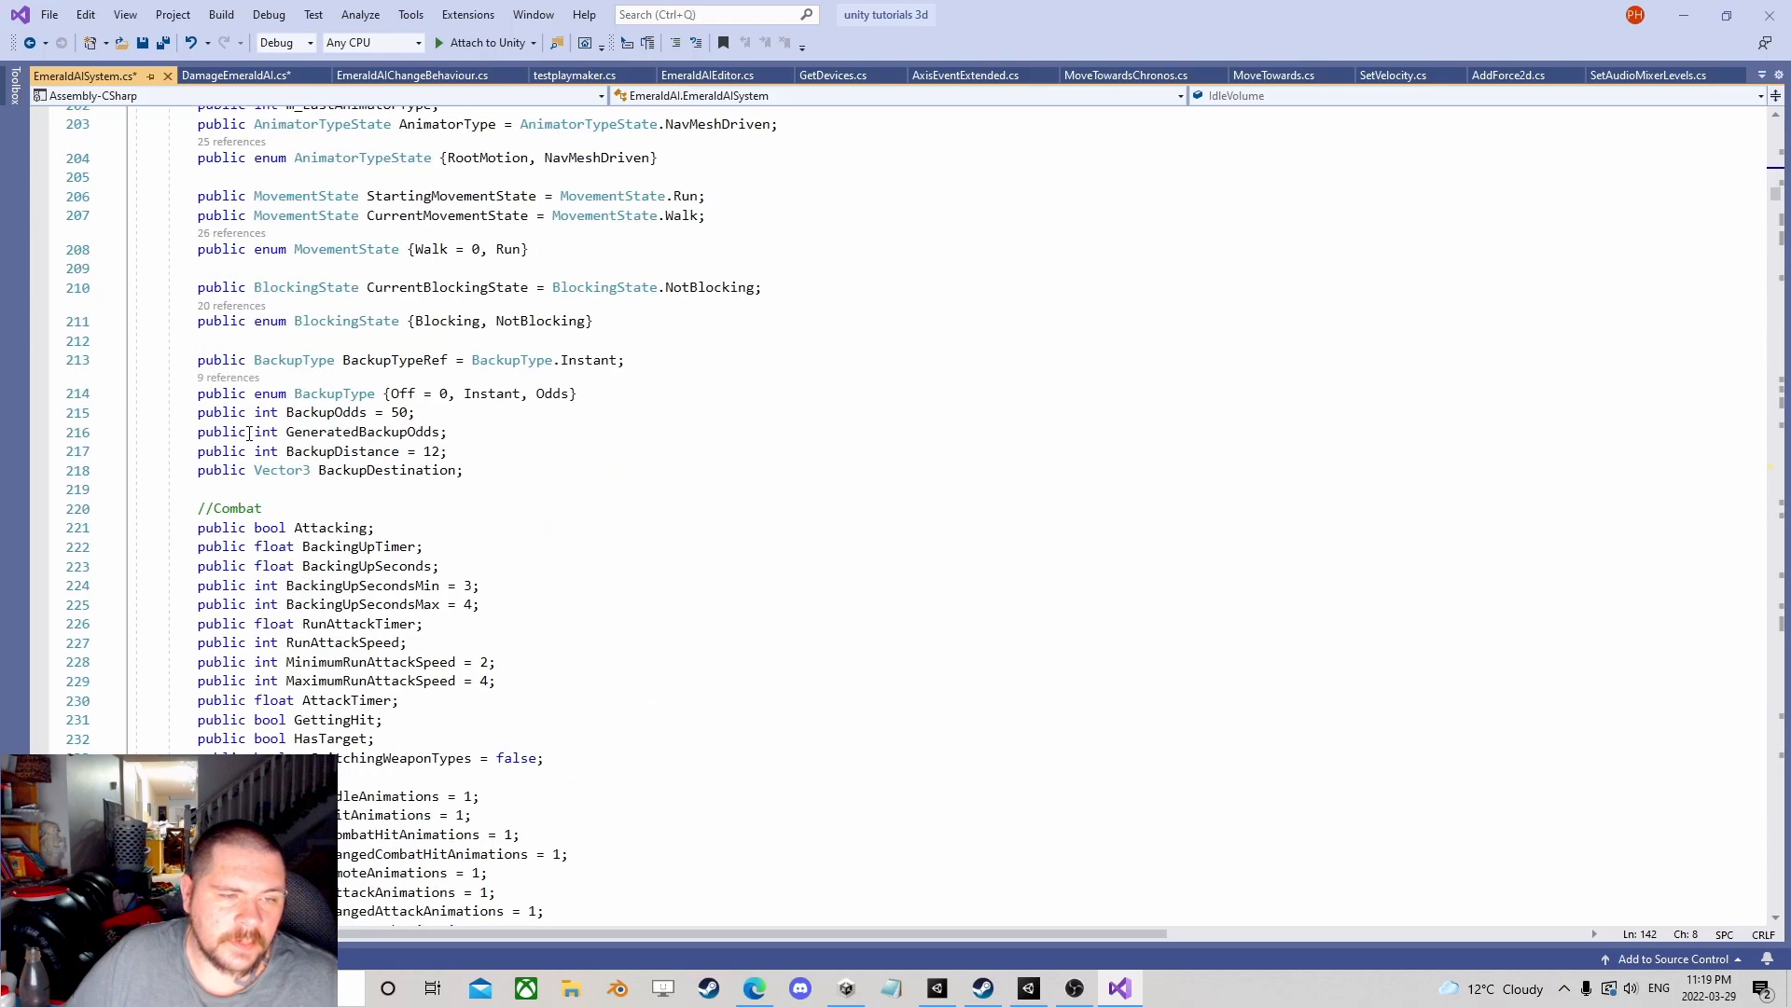
pyautogui.scroll(-7, 250, 433)
pyautogui.scroll(-7, 253, 438)
pyautogui.scroll(-8, 254, 443)
pyautogui.scroll(-7, 258, 448)
pyautogui.scroll(-7, 257, 447)
pyautogui.scroll(-5, 252, 450)
pyautogui.scroll(9, 249, 450)
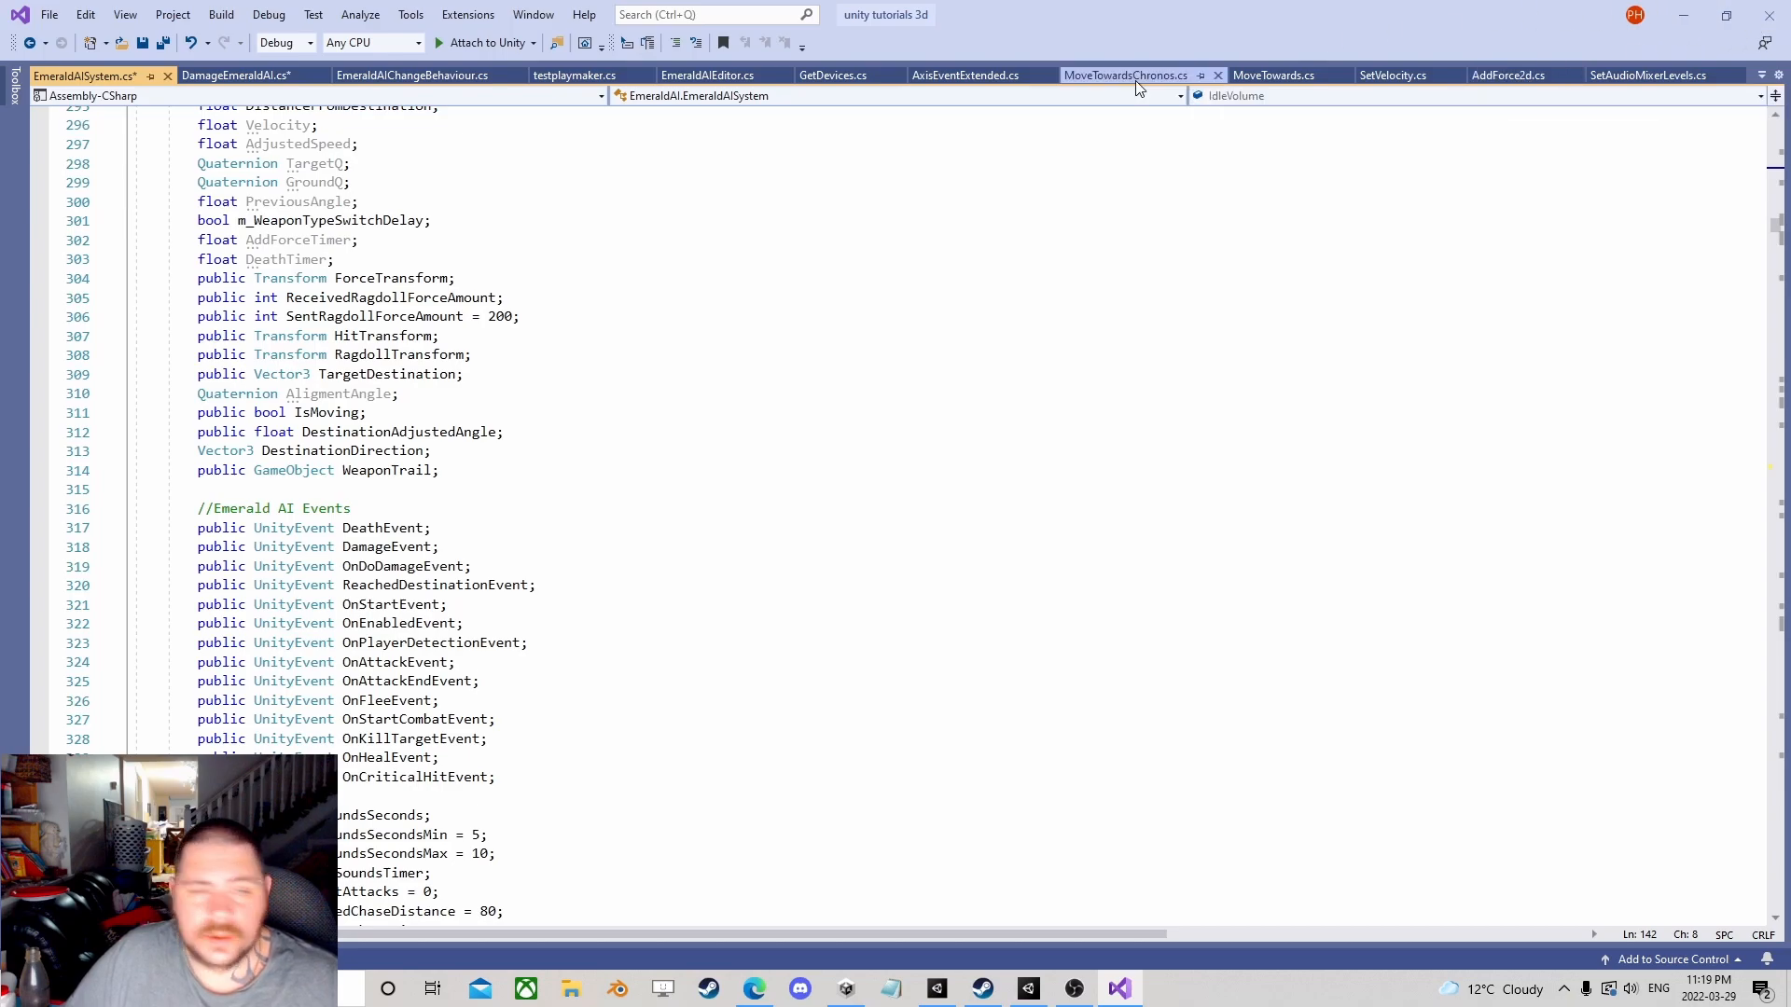
# Step: Back in Unity, reposition the PlayMaker editor and move the State 1 node lower left, then deselect it
pyautogui.click(1685, 17)
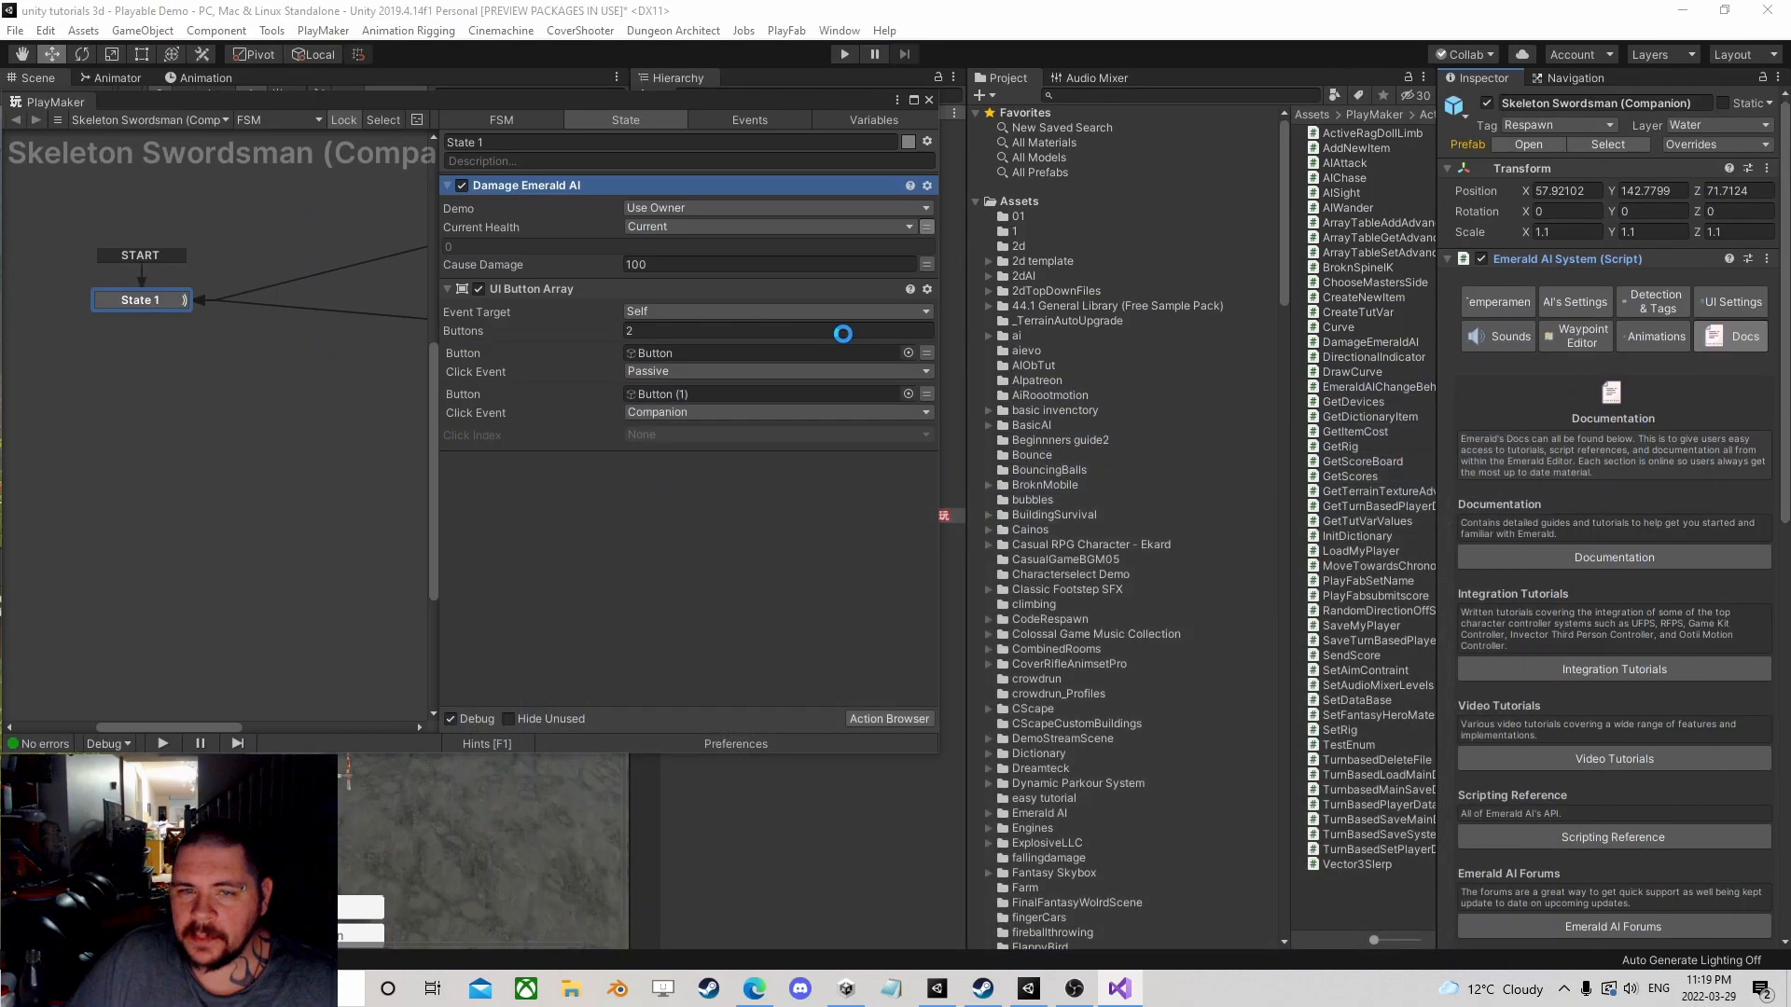
pyautogui.moveTo(537, 111); pyautogui.dragTo(869, 113)
pyautogui.moveTo(484, 318); pyautogui.dragTo(444, 343)
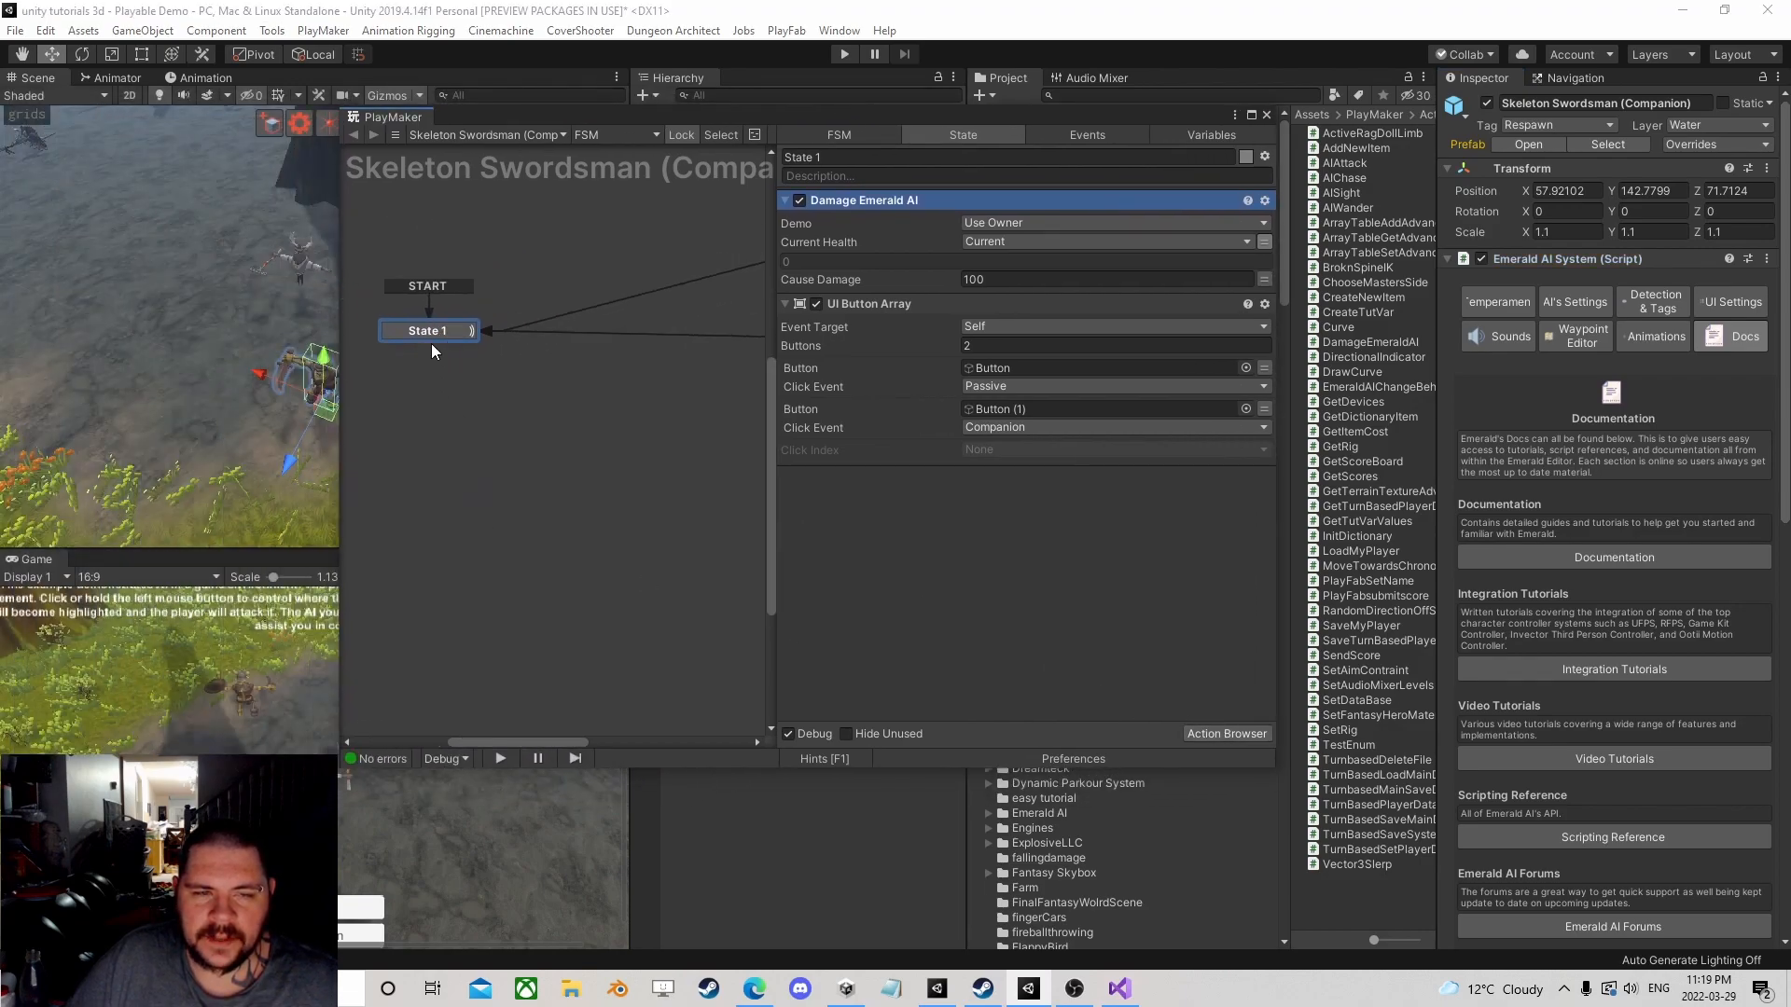
pyautogui.moveTo(431, 344); pyautogui.dragTo(441, 352)
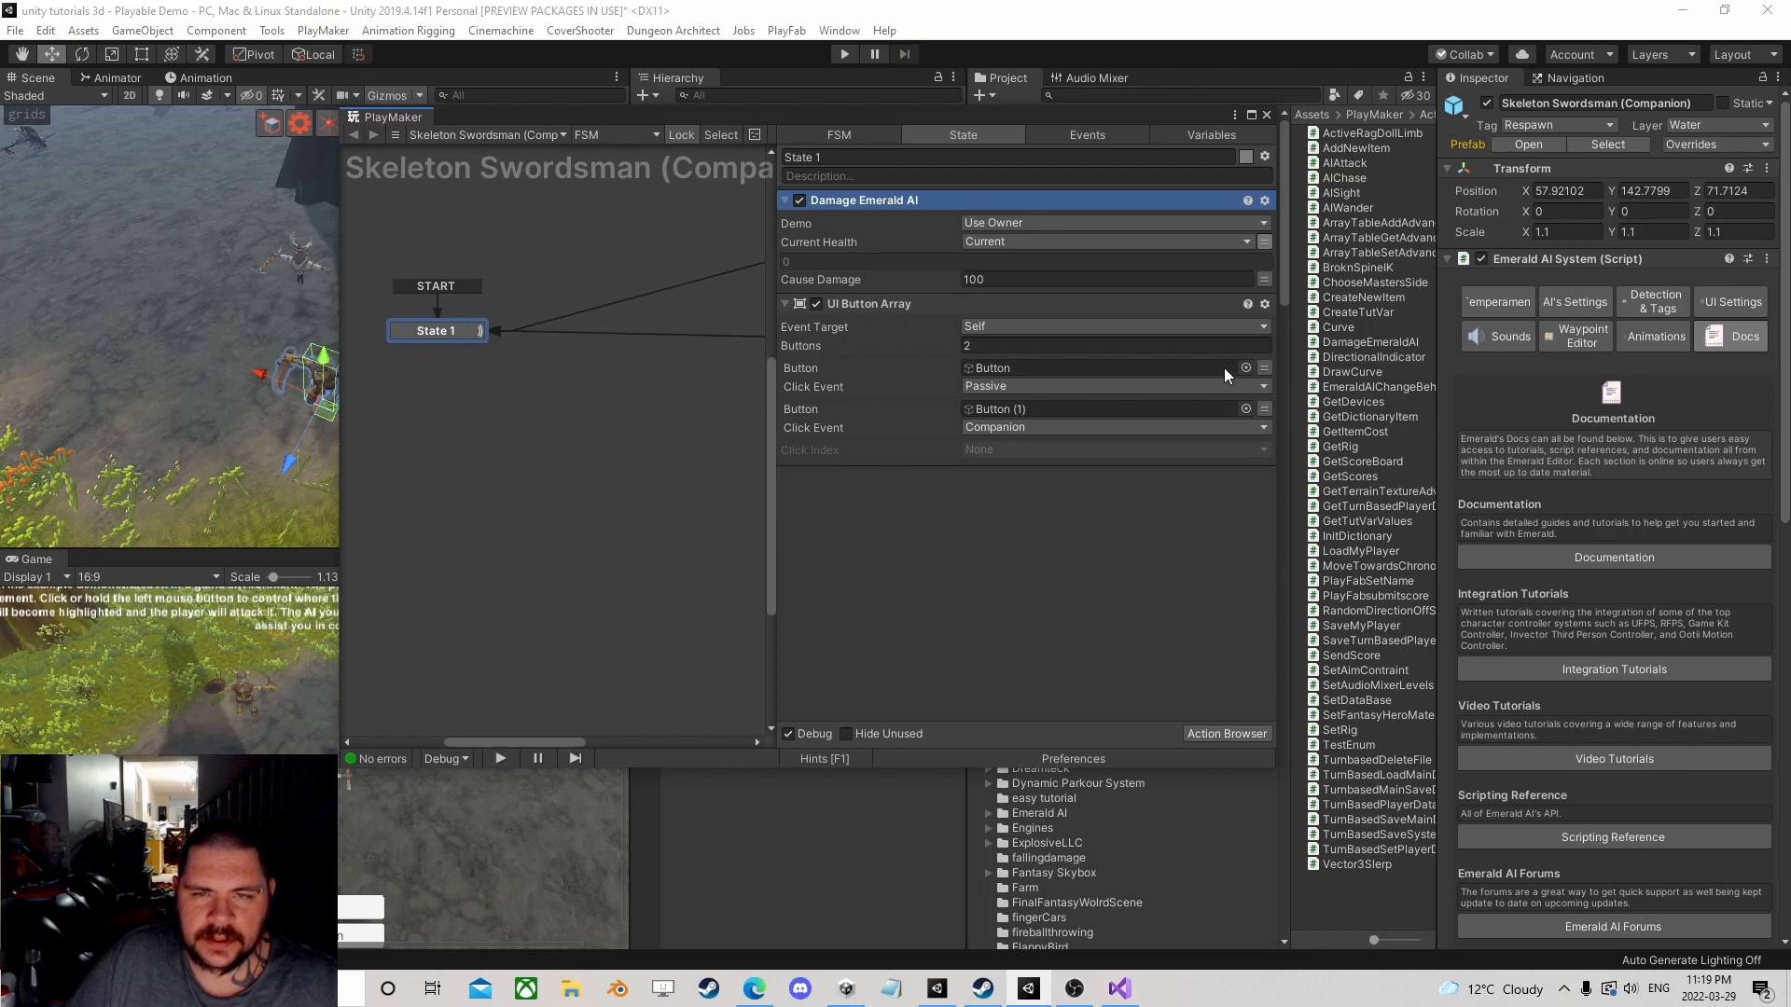
pyautogui.moveTo(542, 379); pyautogui.dragTo(516, 359, button='middle')
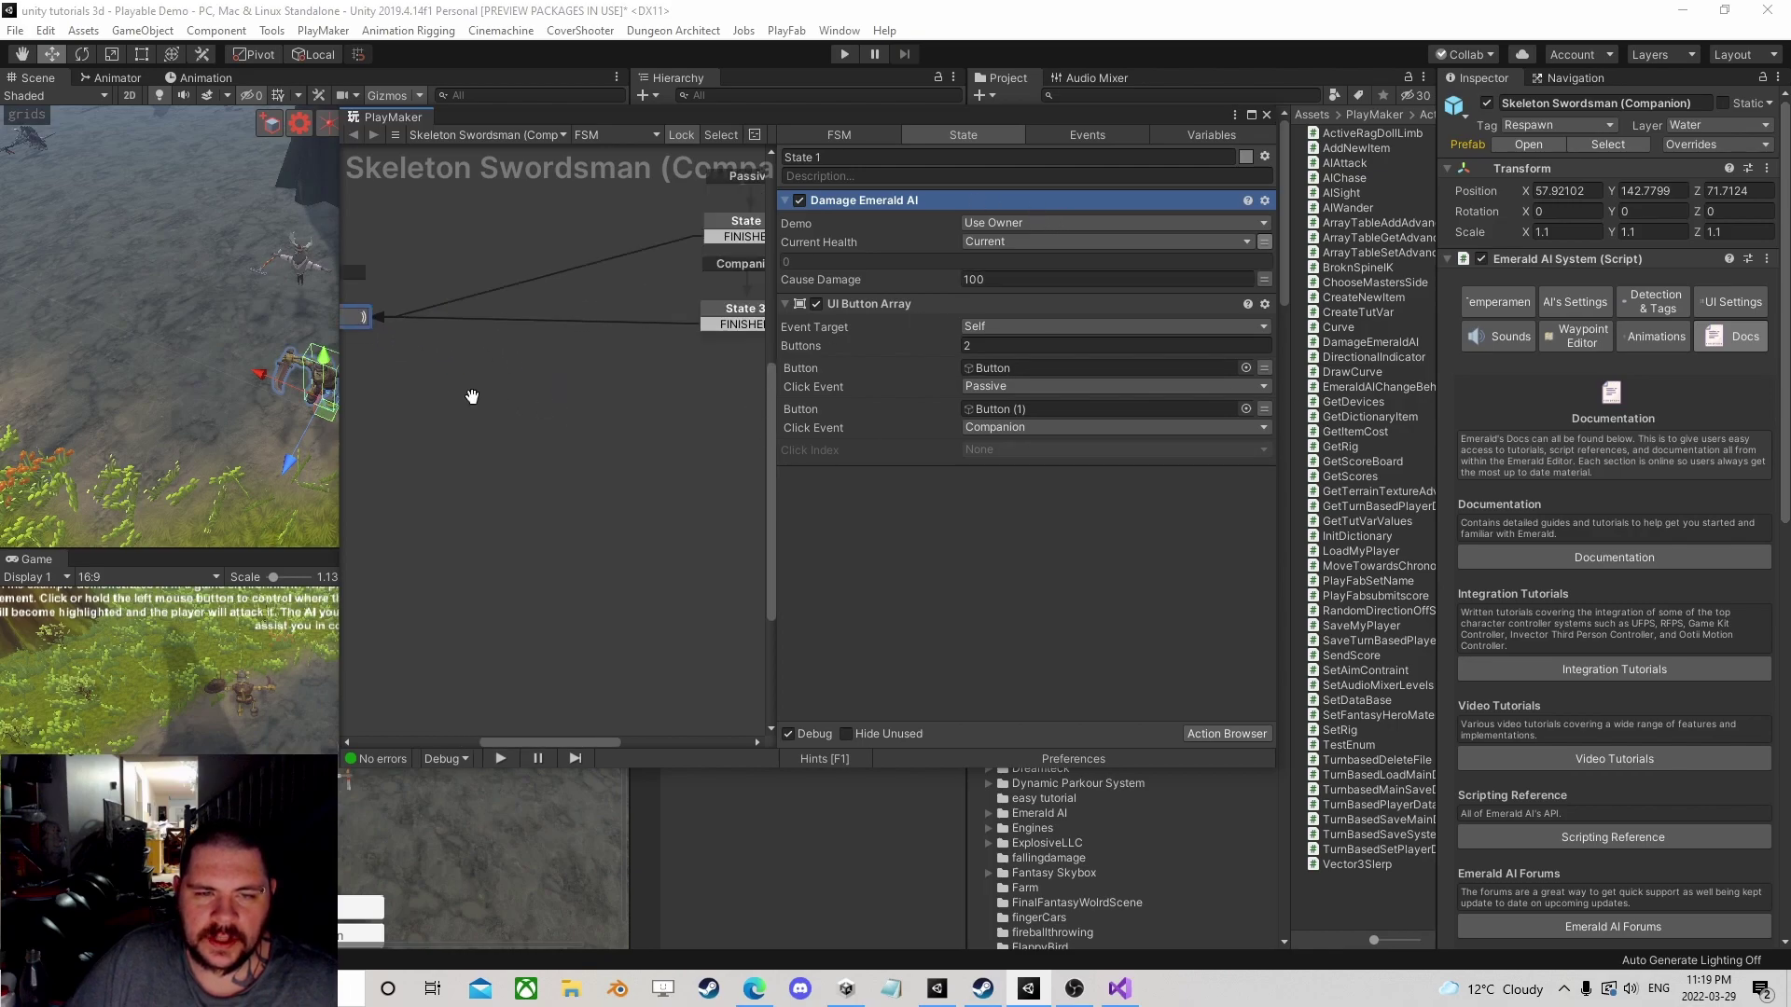
pyautogui.click(515, 358)
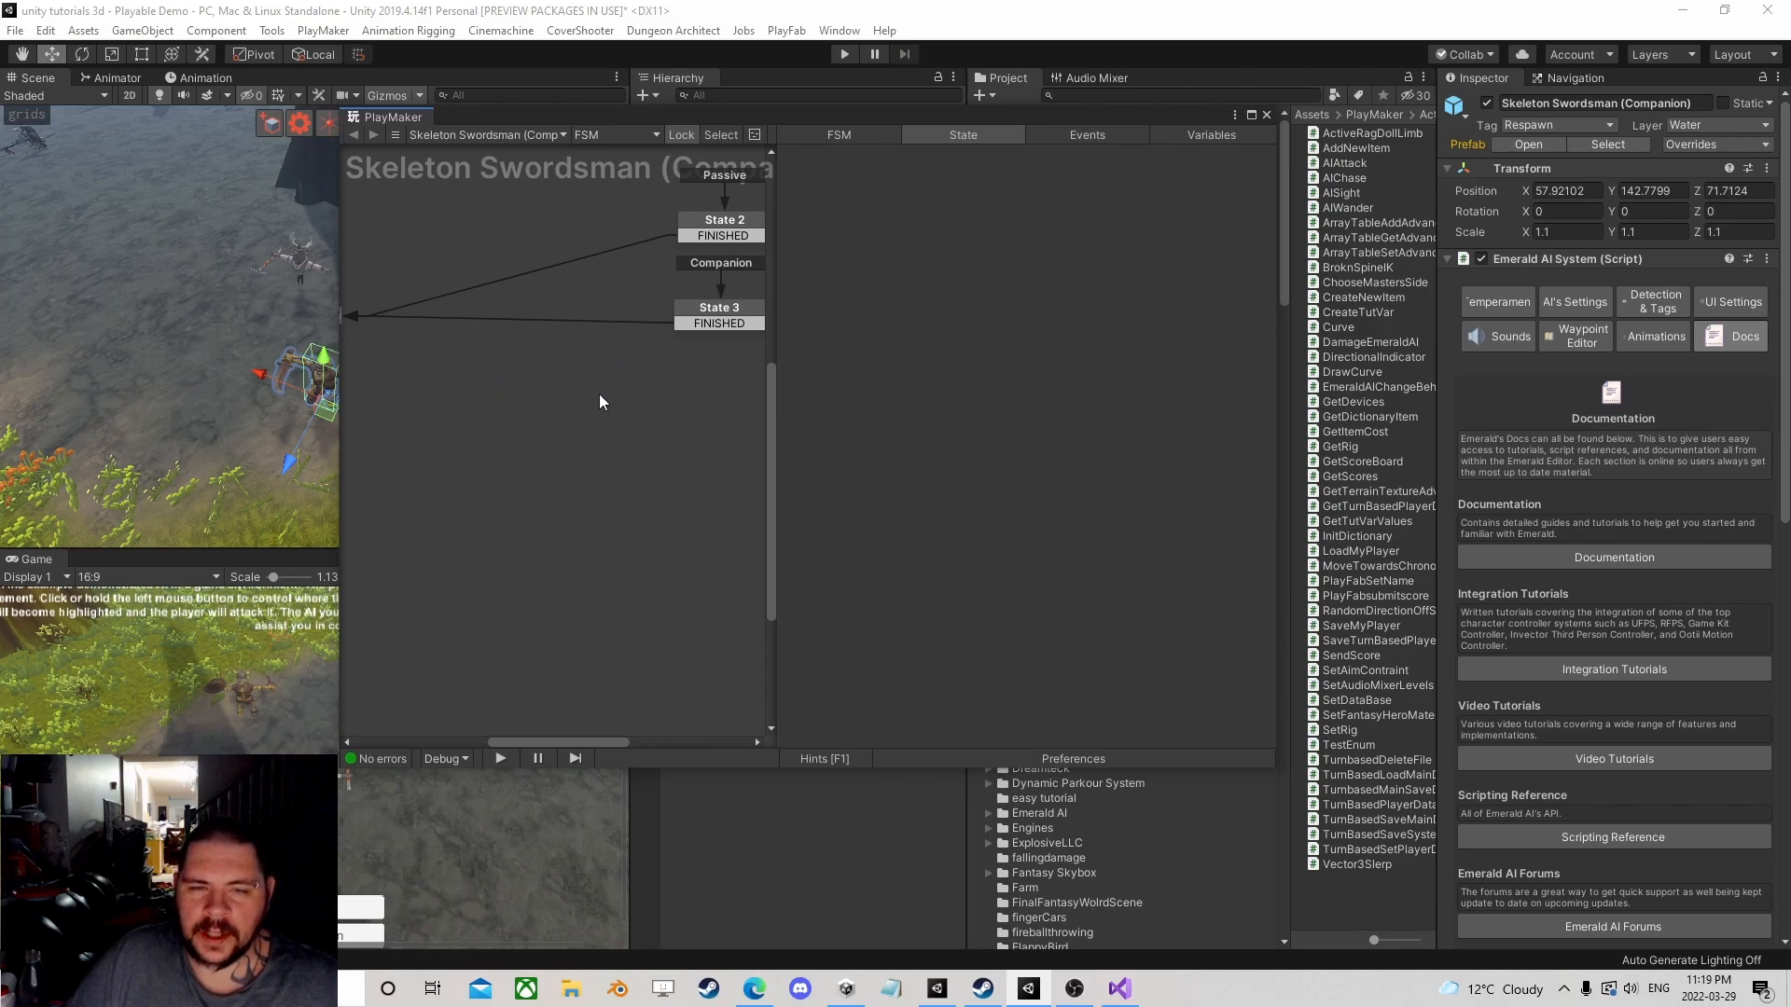
# Step: Recentre the Passive, State 2 and State 3 nodes, close PlayMaker and return to Visual Studio
pyautogui.moveTo(659, 427); pyautogui.dragTo(434, 397, button='middle')
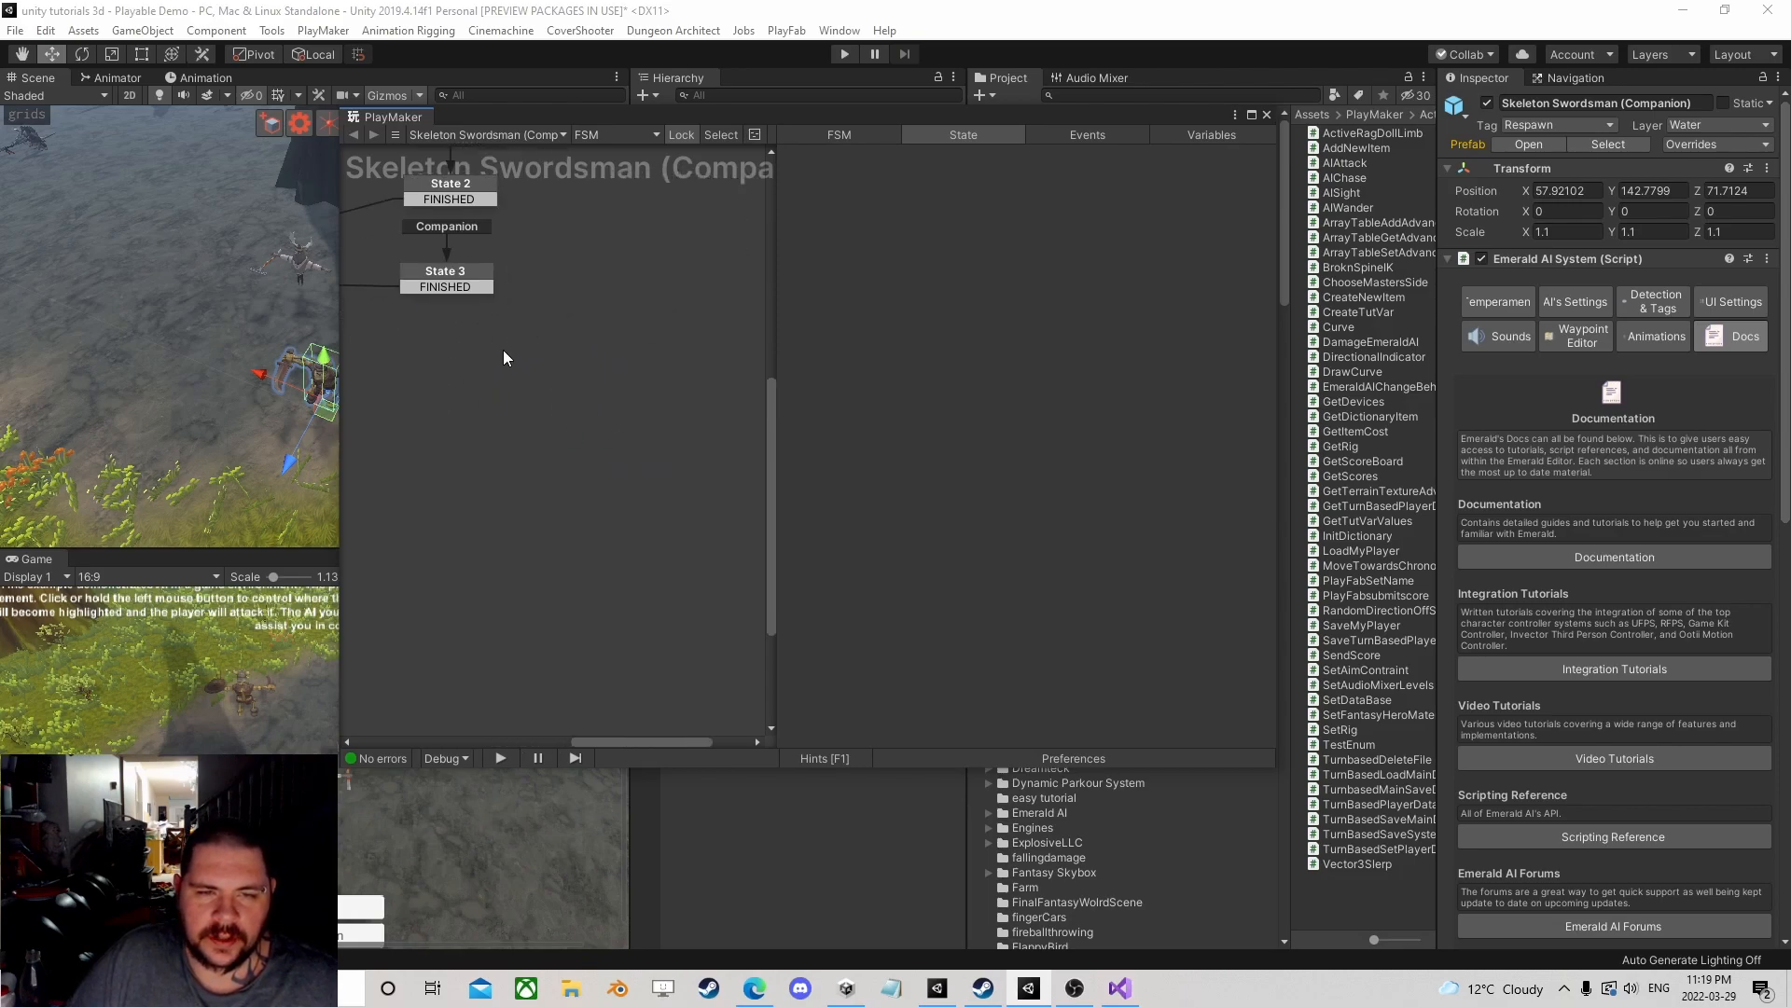
pyautogui.scroll(-1, 466, 368)
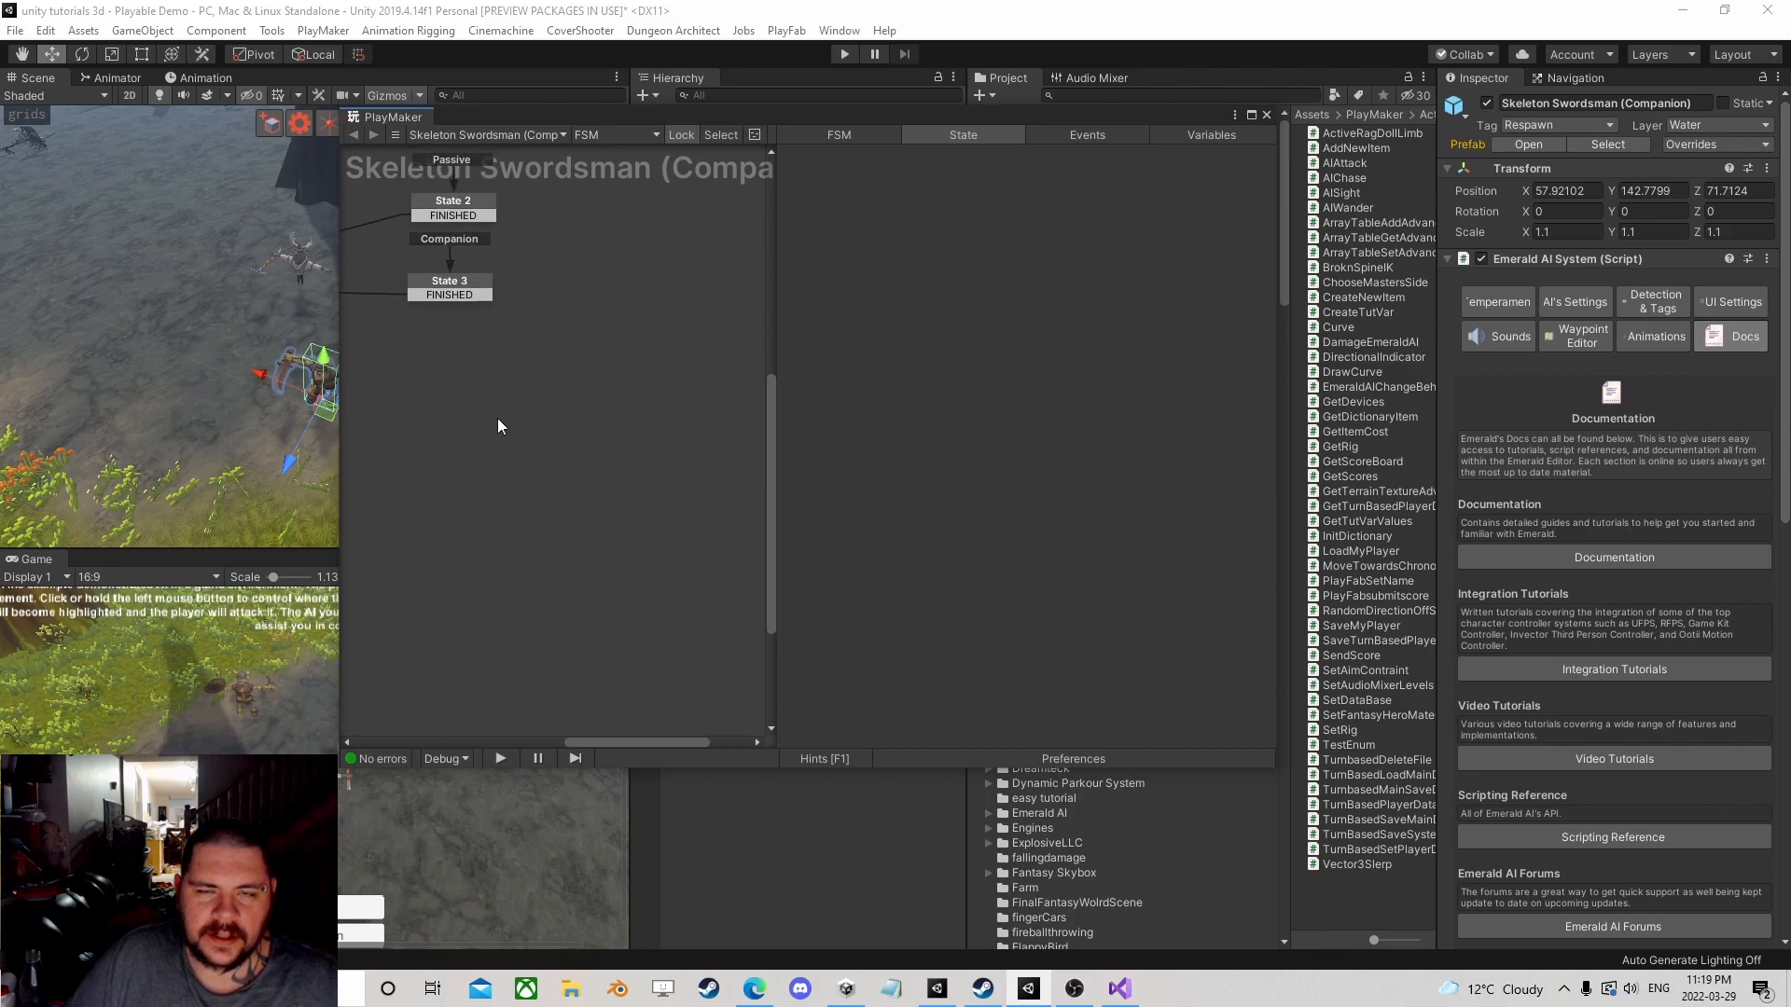
pyautogui.moveTo(534, 326)
pyautogui.mouseDown(button='middle')
pyautogui.moveTo(607, 415)
pyautogui.moveTo(654, 396)
pyautogui.mouseUp(button='middle')
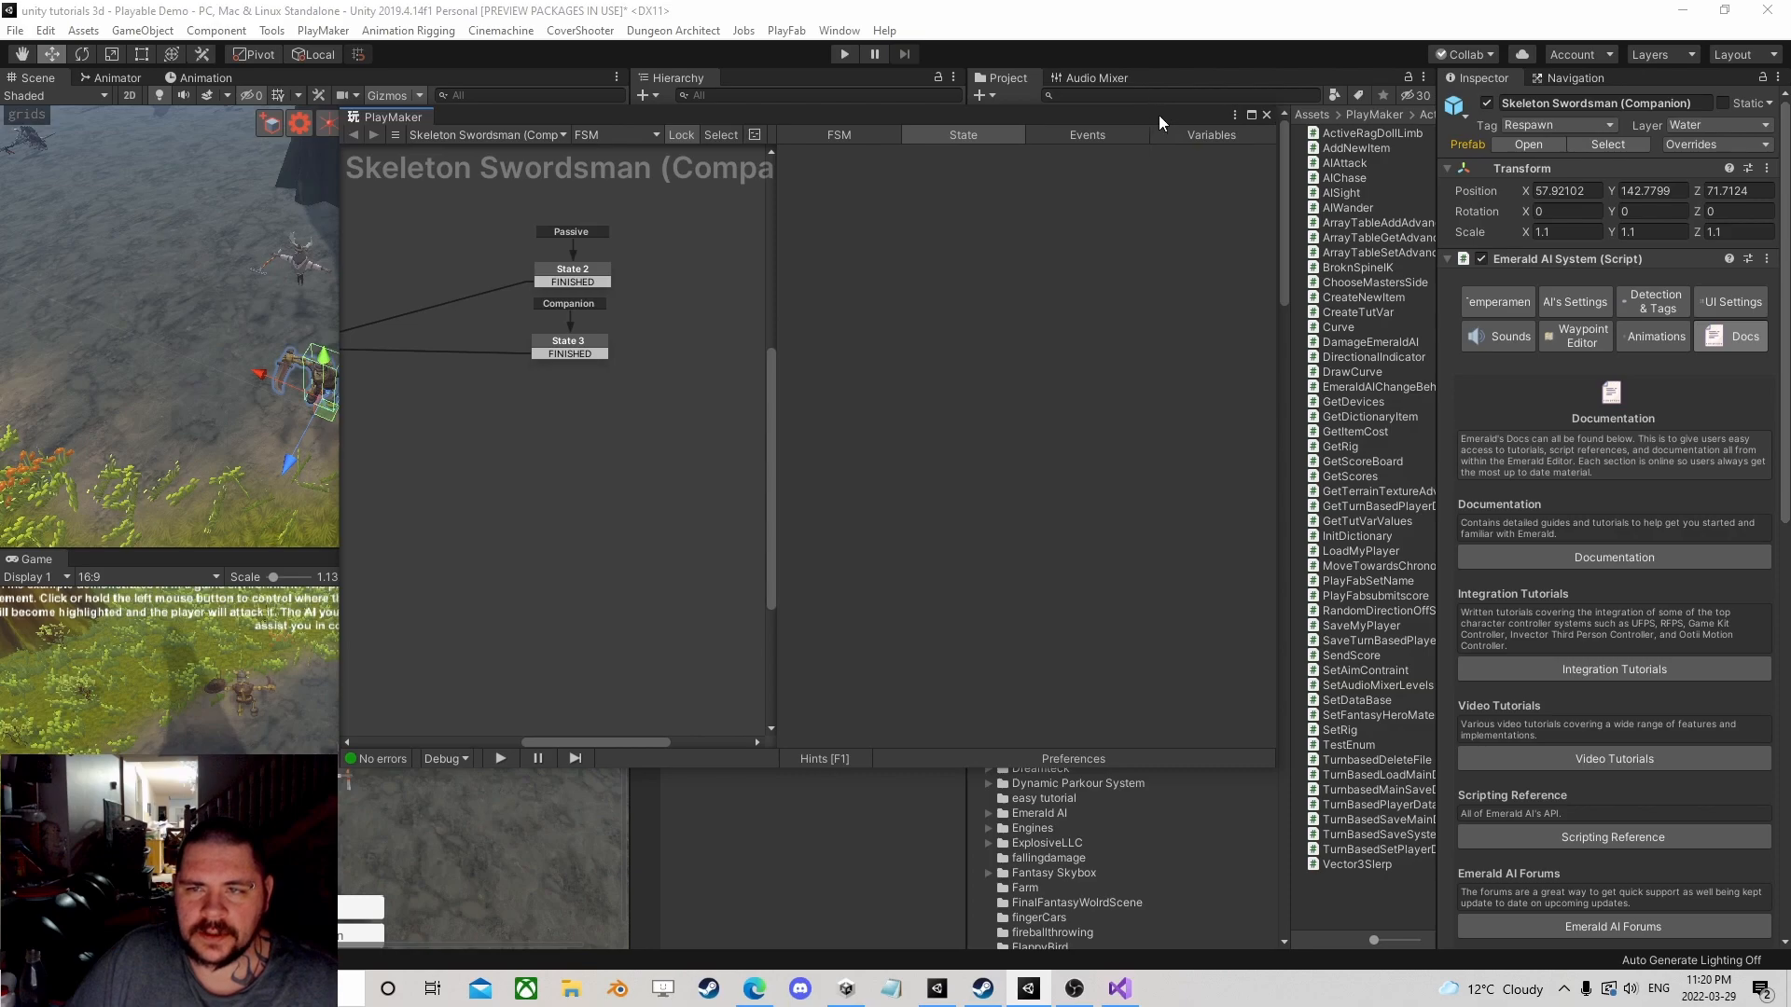
pyautogui.click(1269, 112)
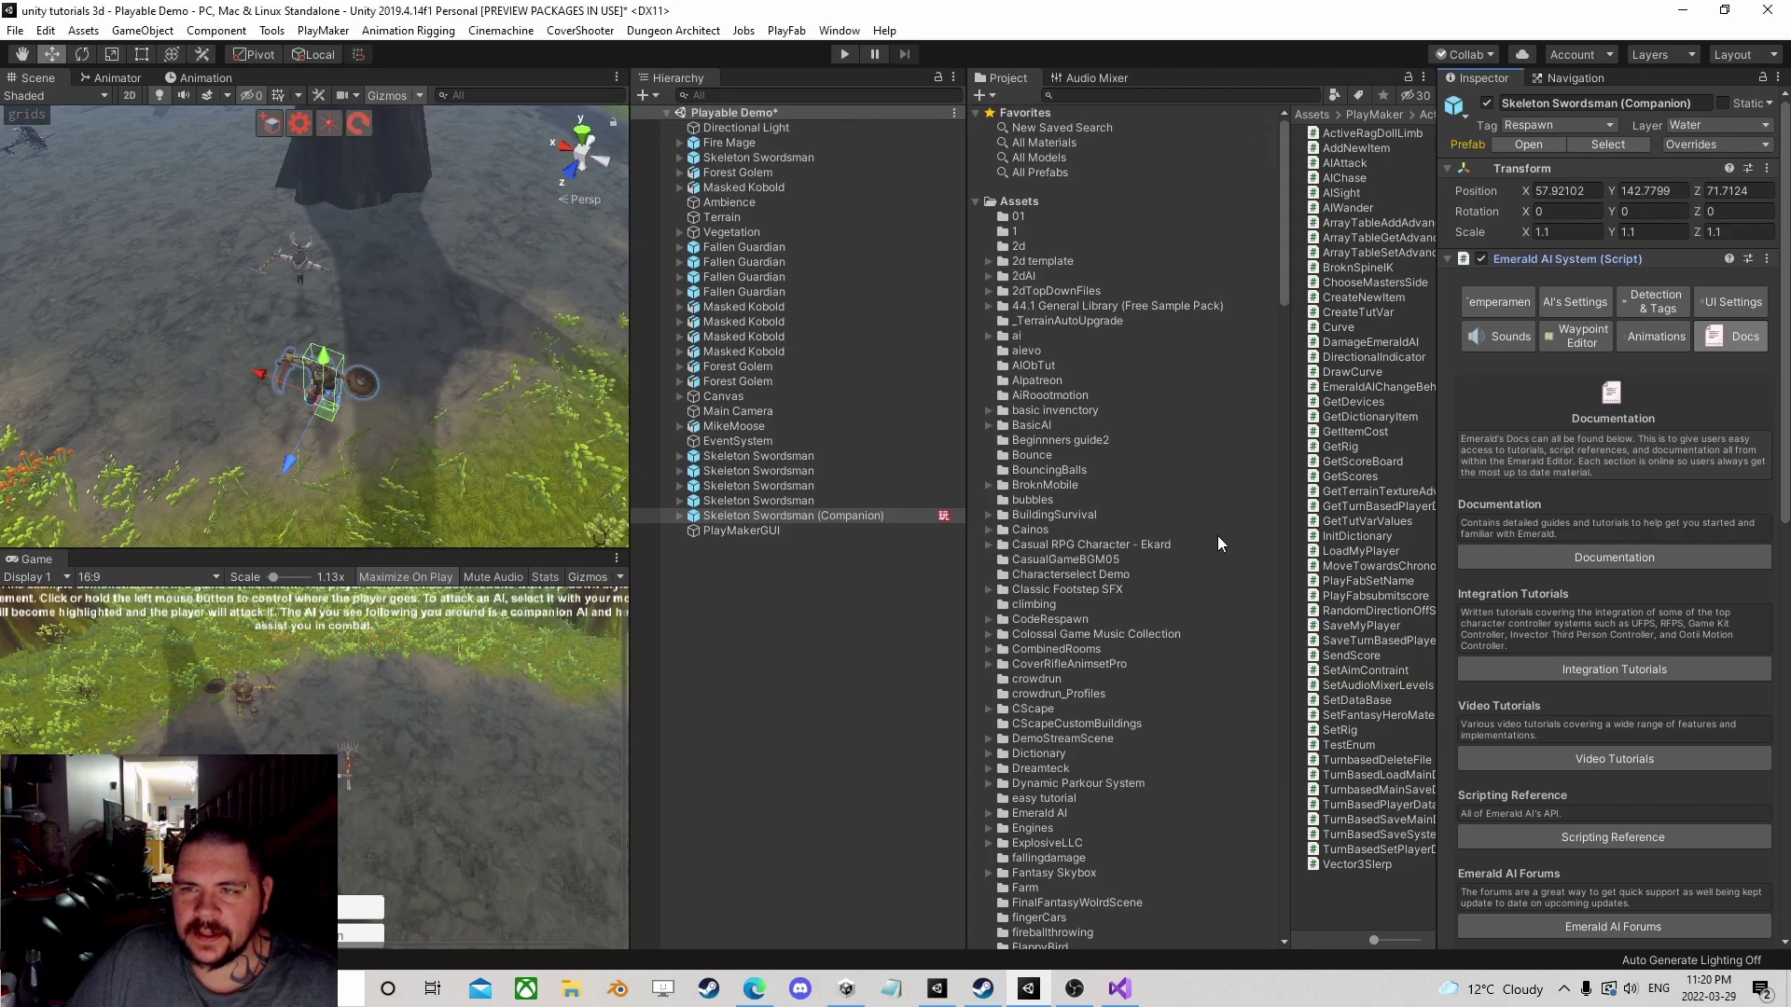
pyautogui.click(1118, 990)
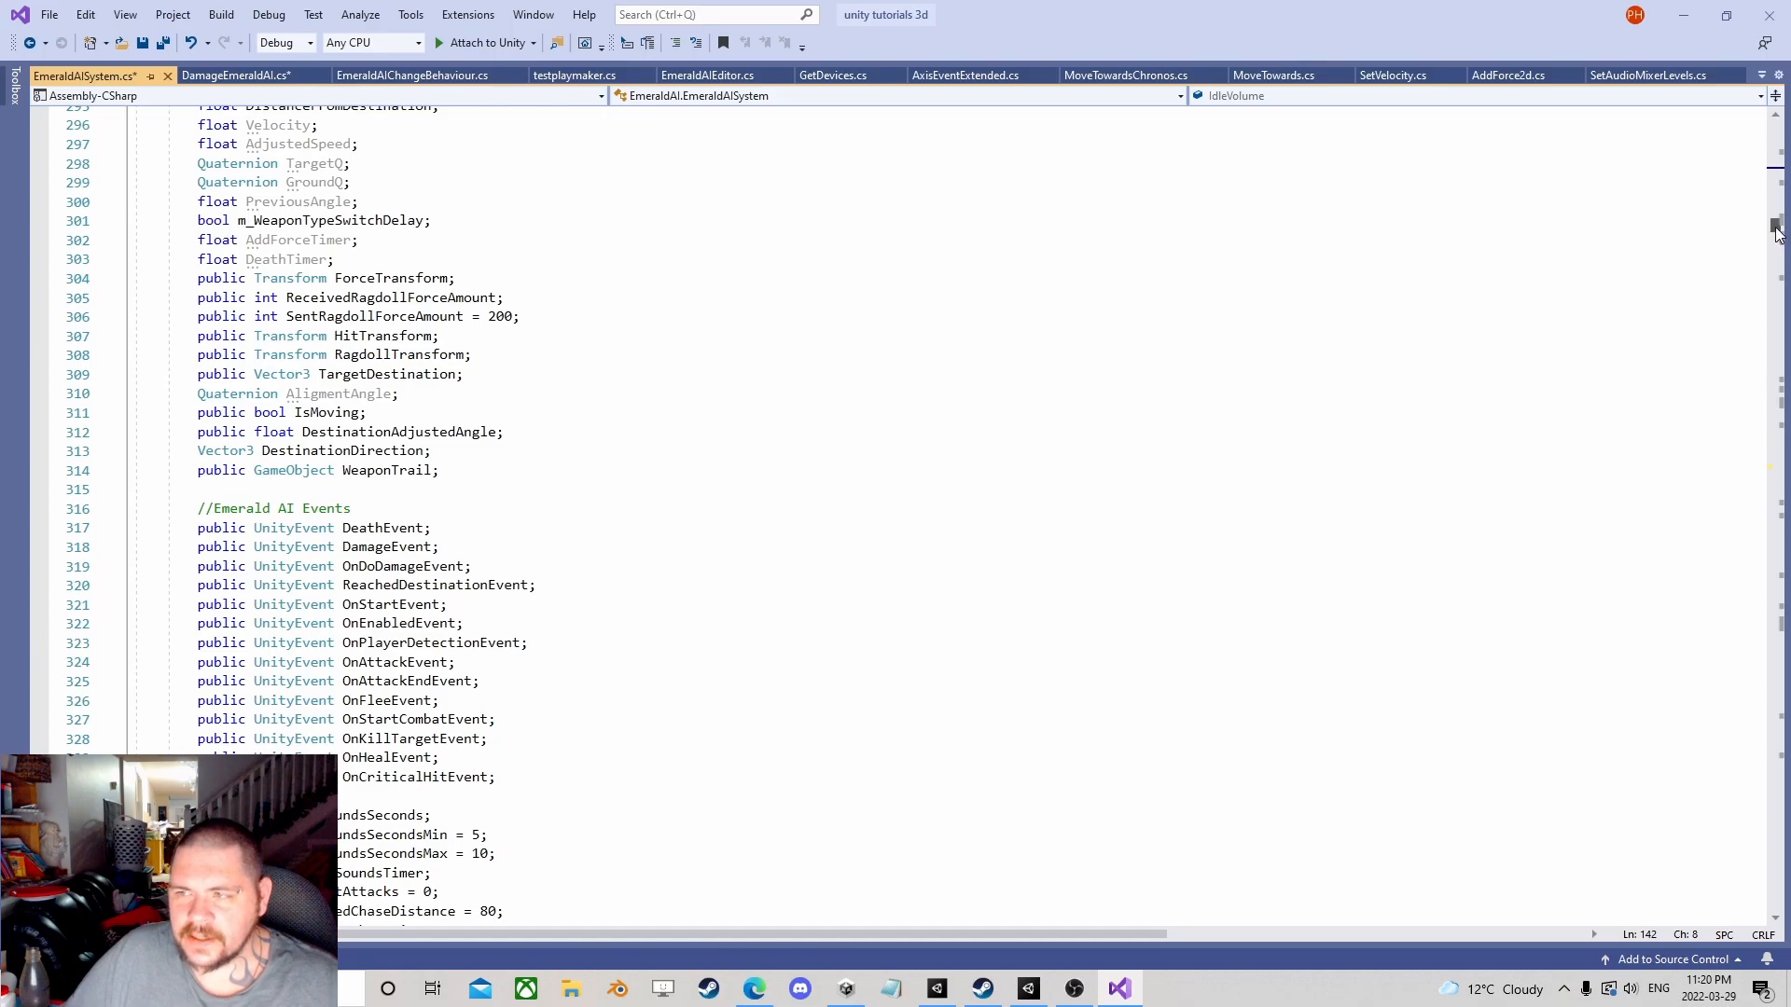
pyautogui.moveTo(1775, 231); pyautogui.dragTo(1774, 143)
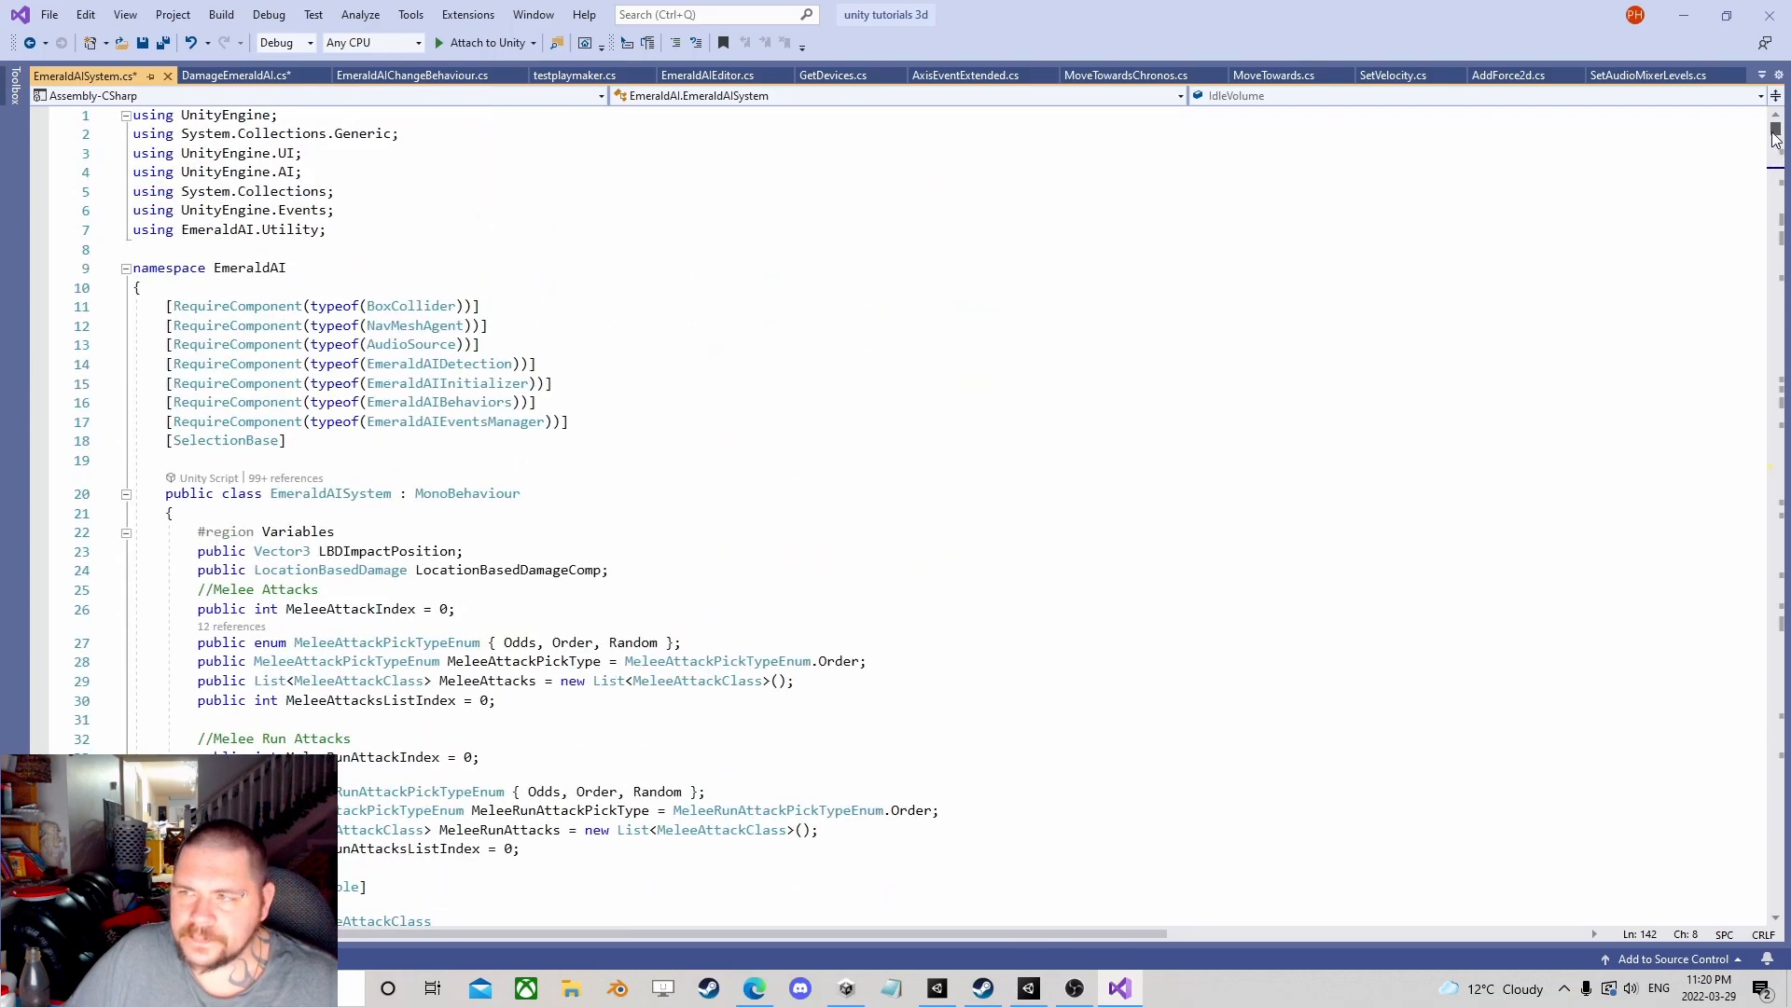
pyautogui.moveTo(1774, 133); pyautogui.dragTo(1779, 199)
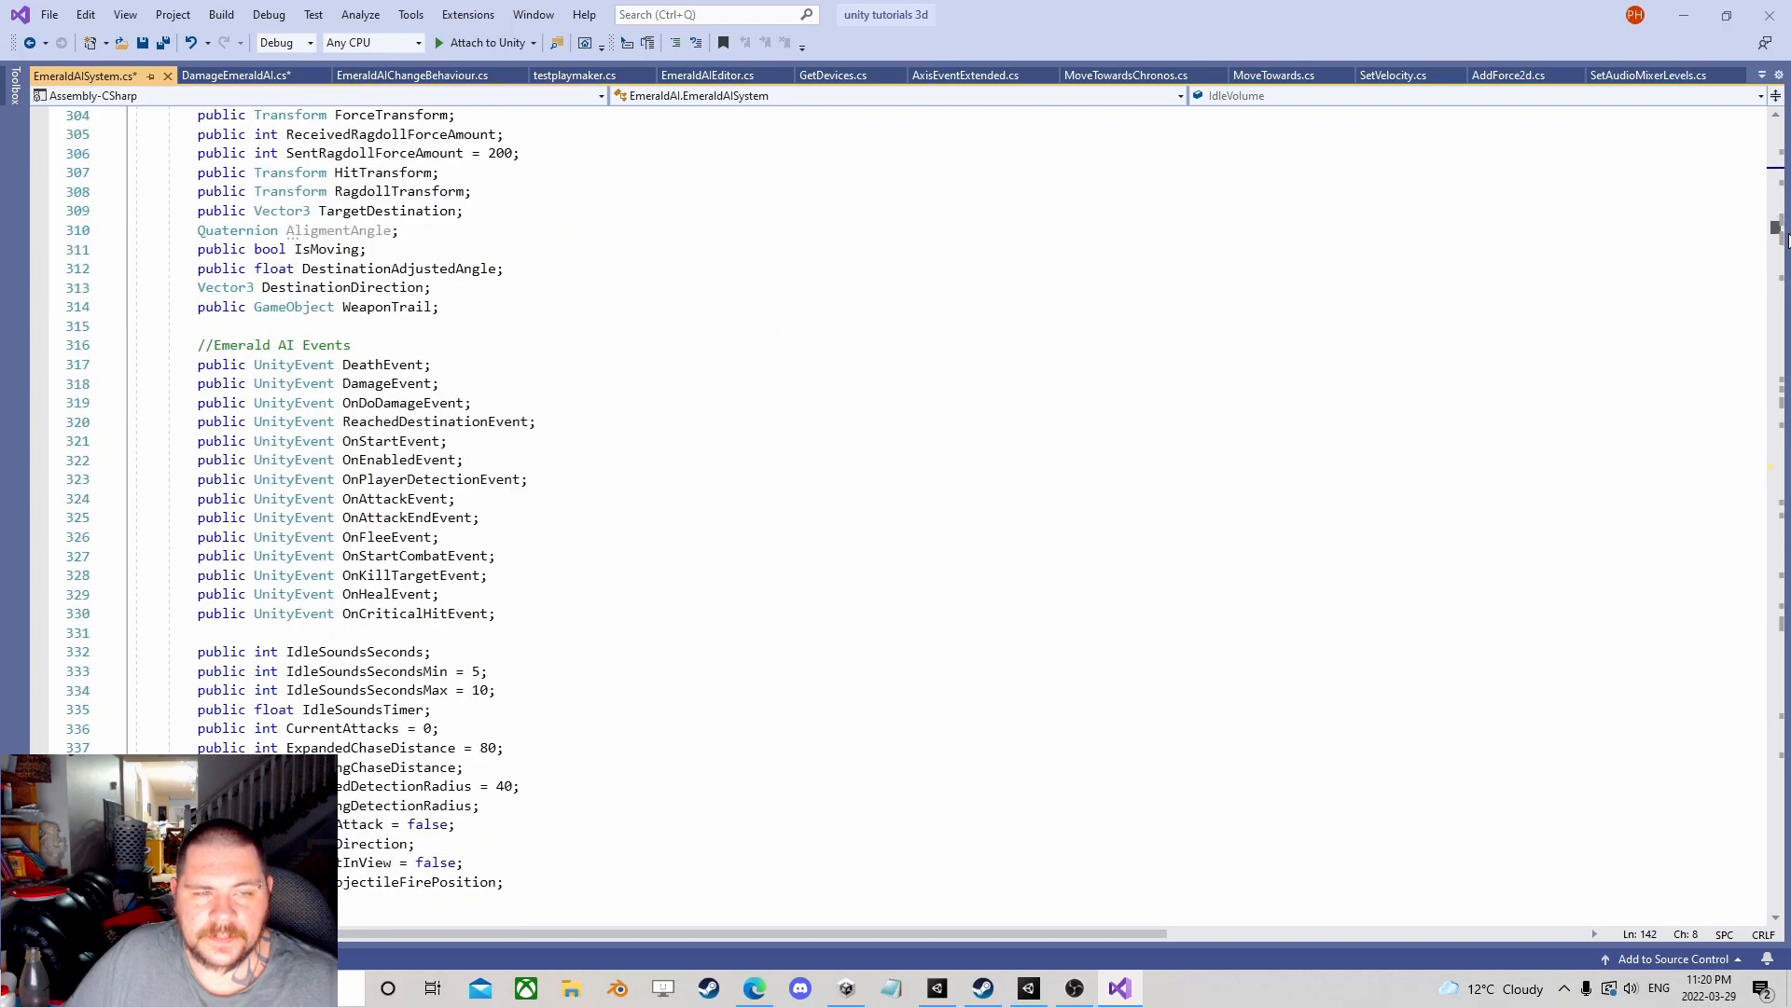
pyautogui.moveTo(1774, 238); pyautogui.dragTo(1774, 374)
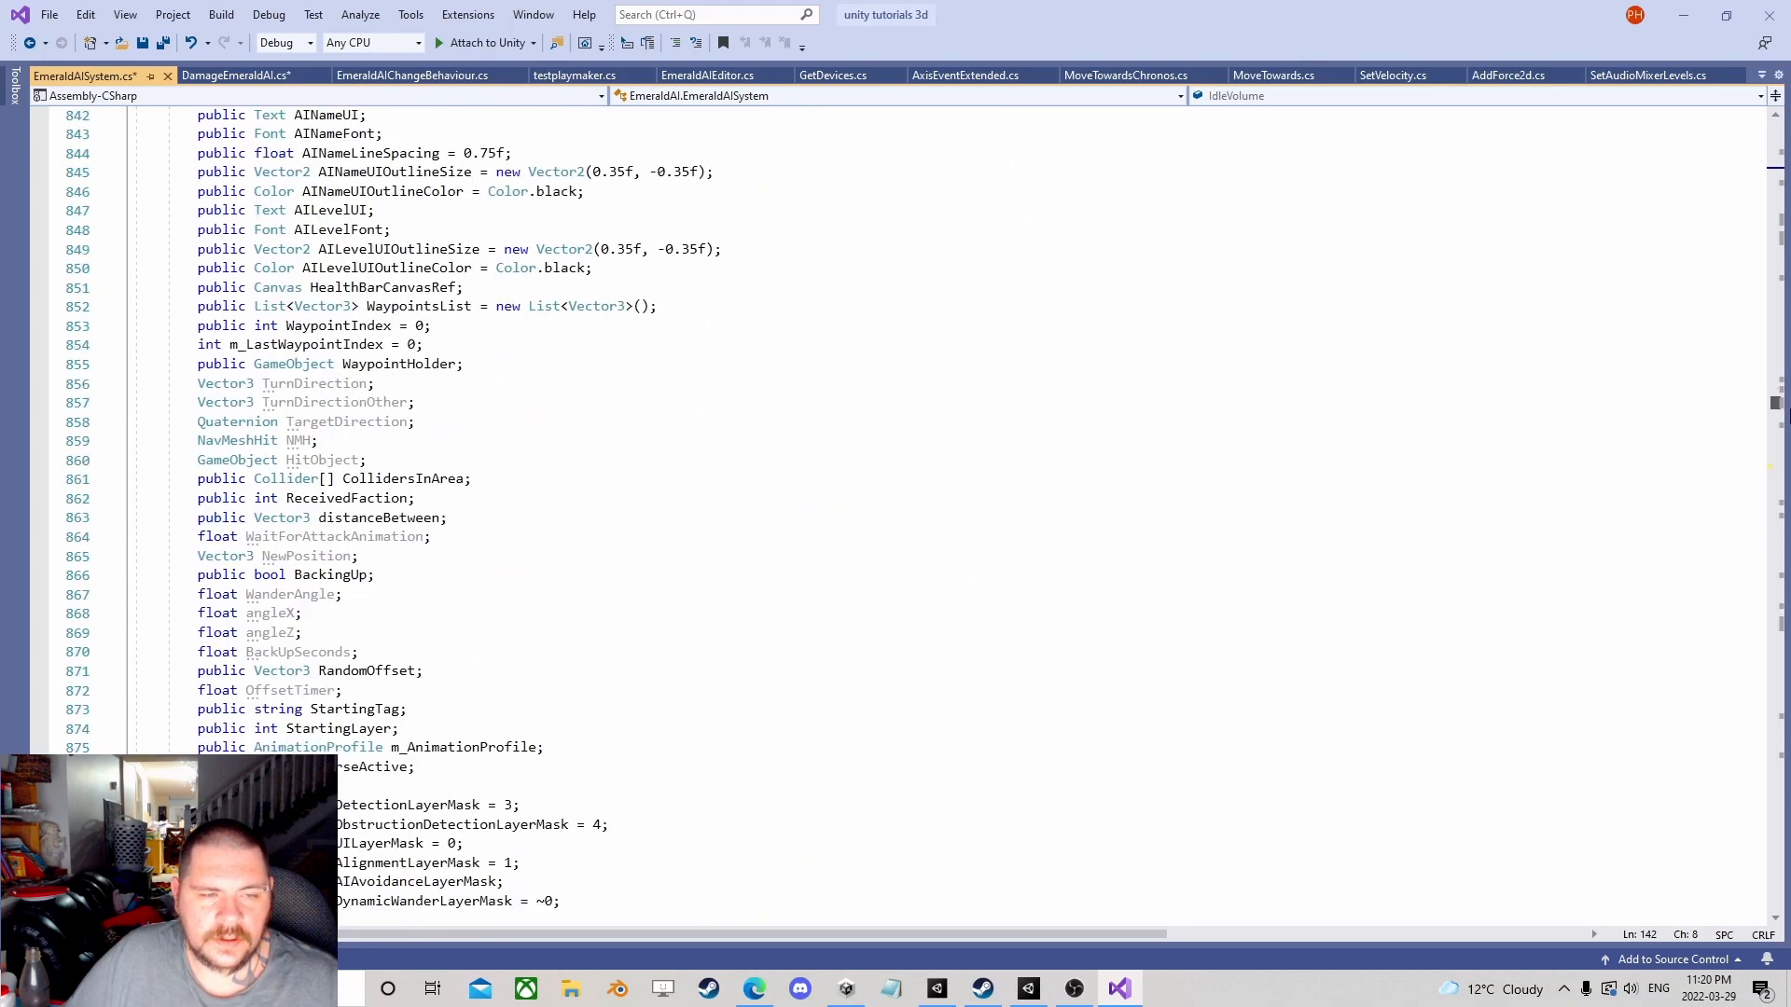
pyautogui.moveTo(1775, 405)
pyautogui.mouseDown()
pyautogui.moveTo(1774, 906)
pyautogui.moveTo(1775, 128)
pyautogui.mouseUp()
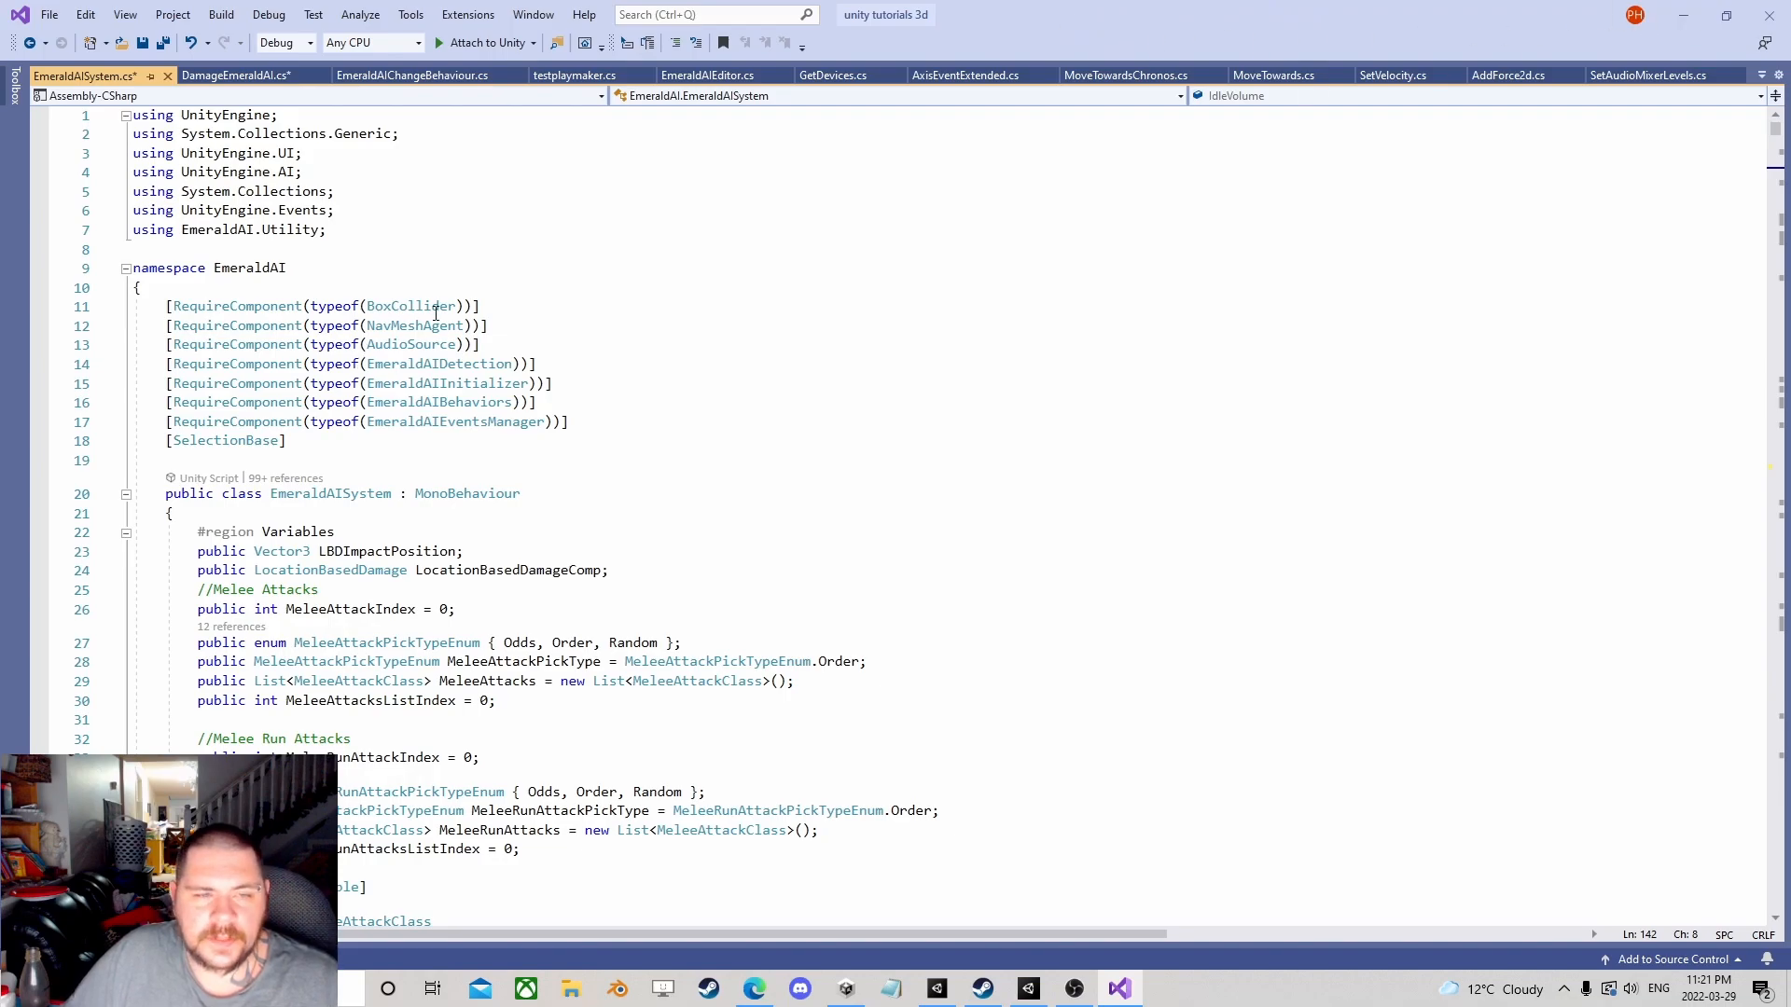
pyautogui.scroll(-5, 434, 420)
pyautogui.scroll(-5, 435, 420)
pyautogui.scroll(-5, 434, 420)
pyautogui.scroll(-5, 434, 420)
pyautogui.scroll(-13, 391, 433)
# Step: Check the Unity scene briefly, then close Visual Studio discarding the unsaved EmeraldAISystem changes
pyautogui.click(1675, 22)
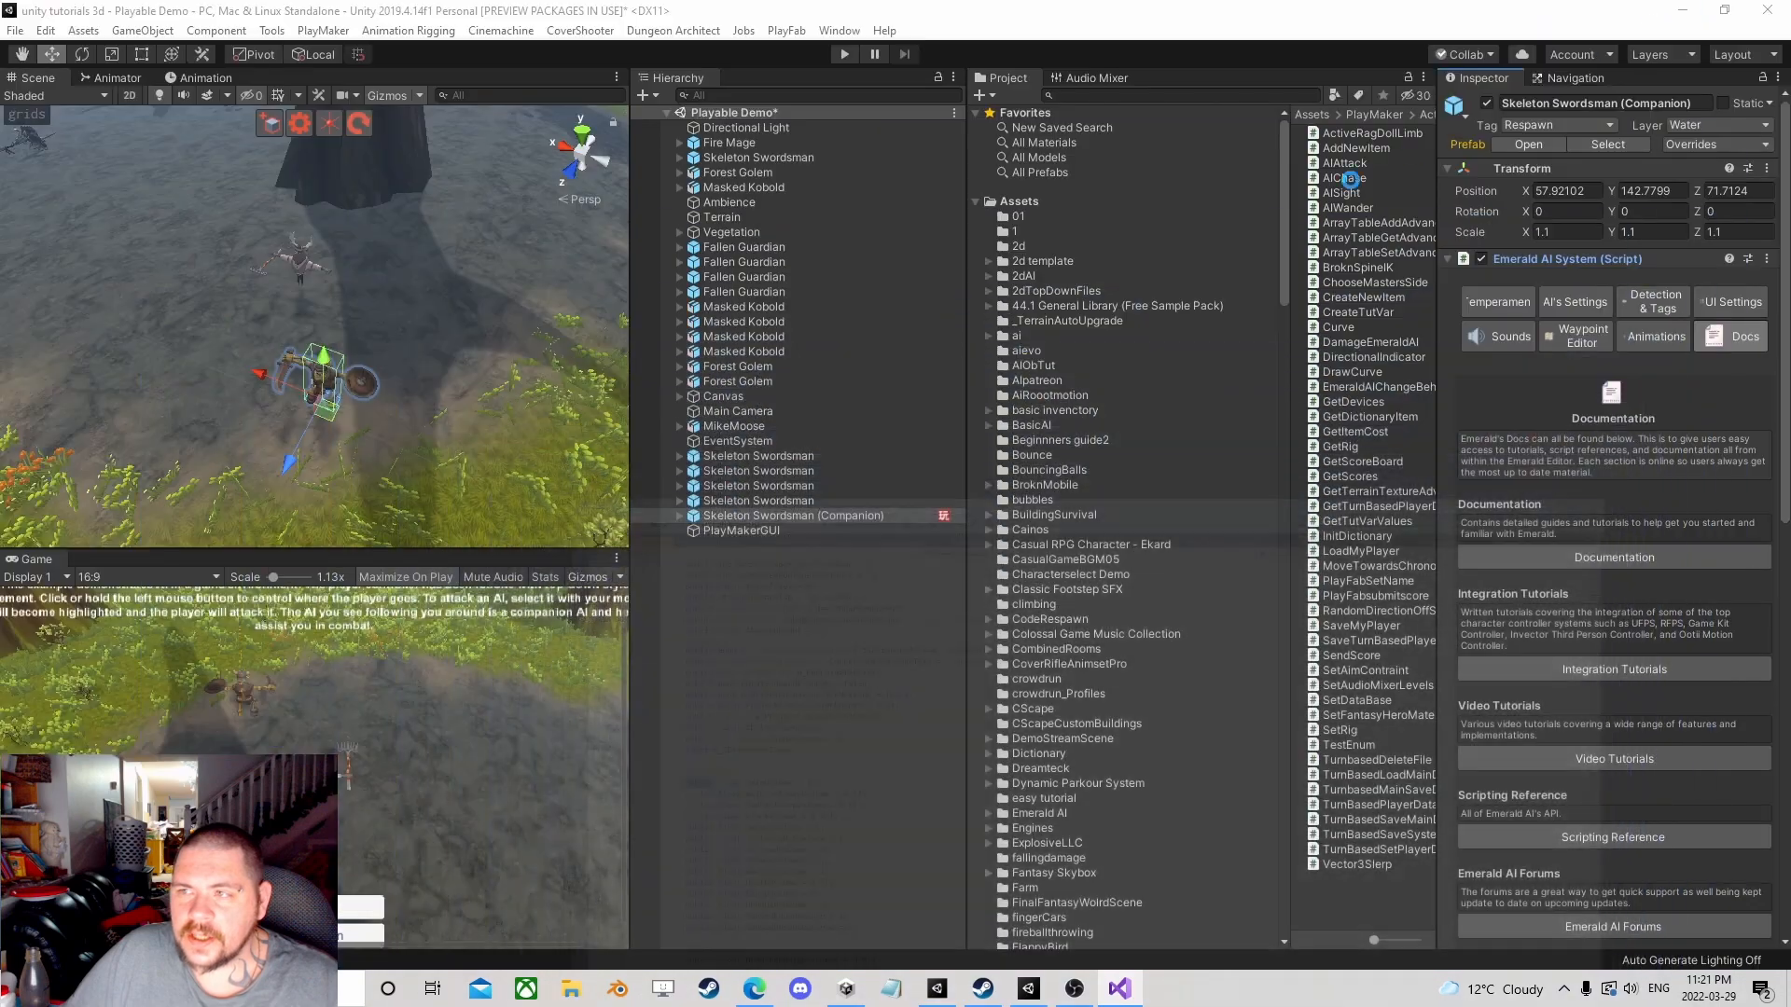
pyautogui.click(1120, 989)
pyautogui.click(1771, 14)
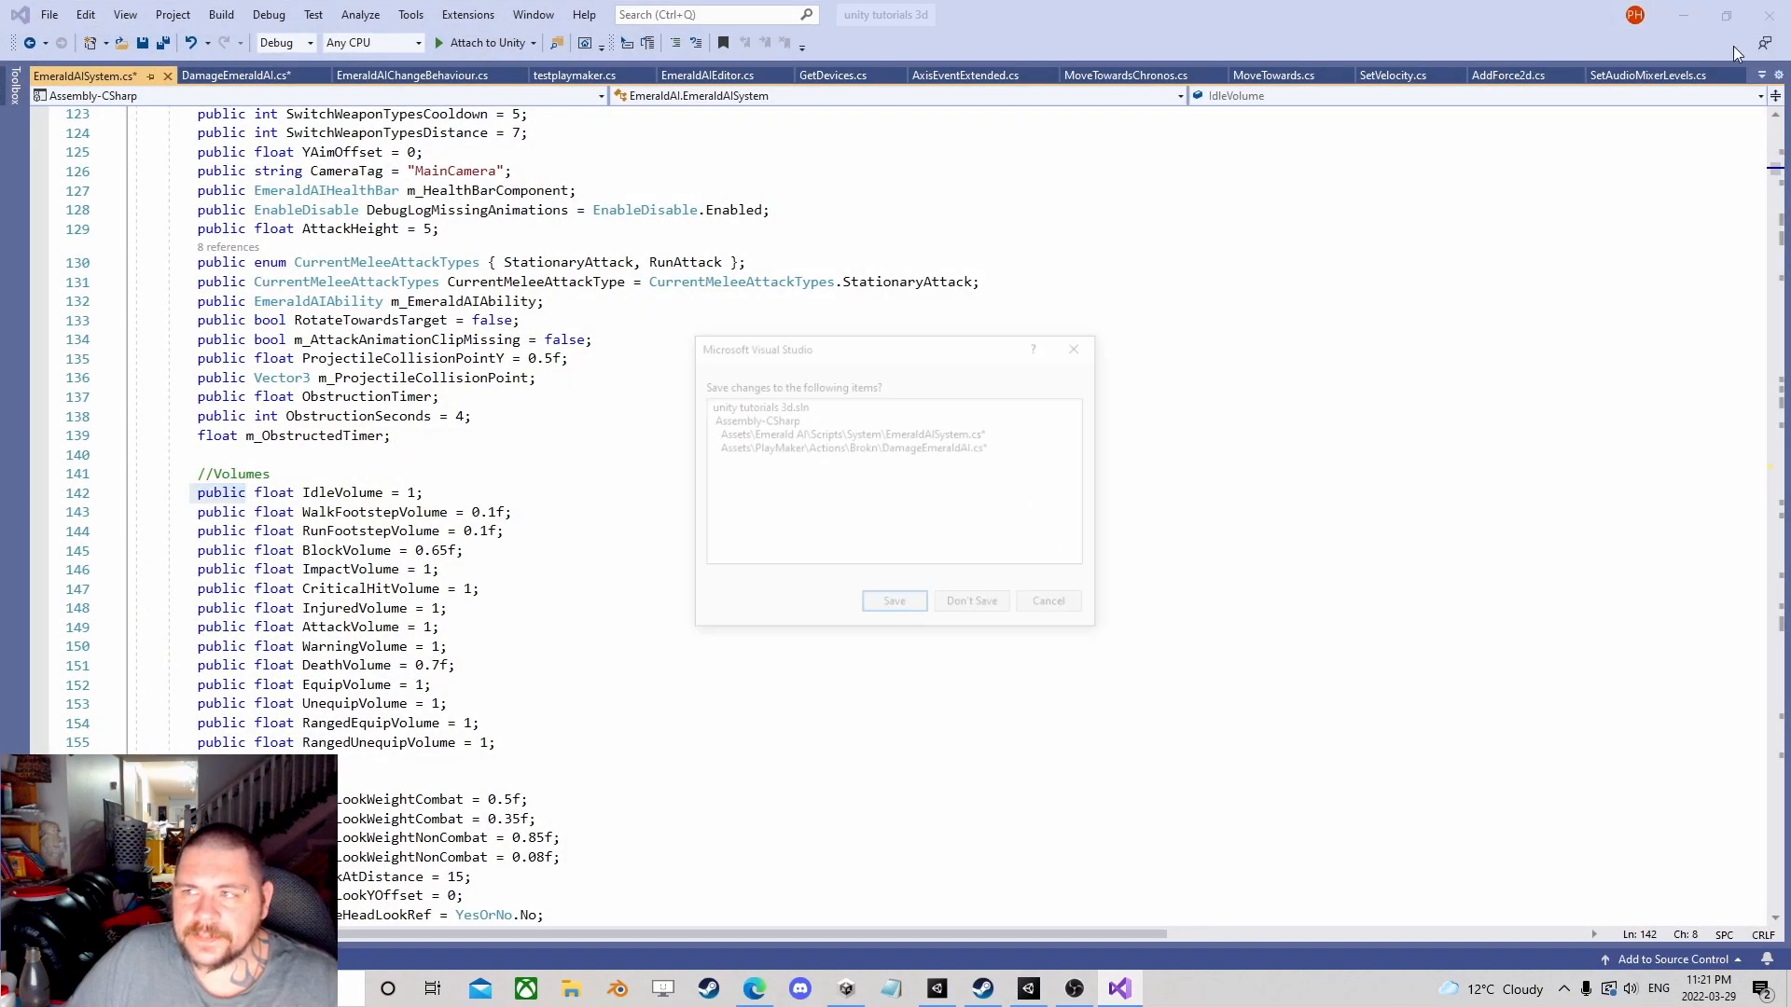
pyautogui.click(973, 610)
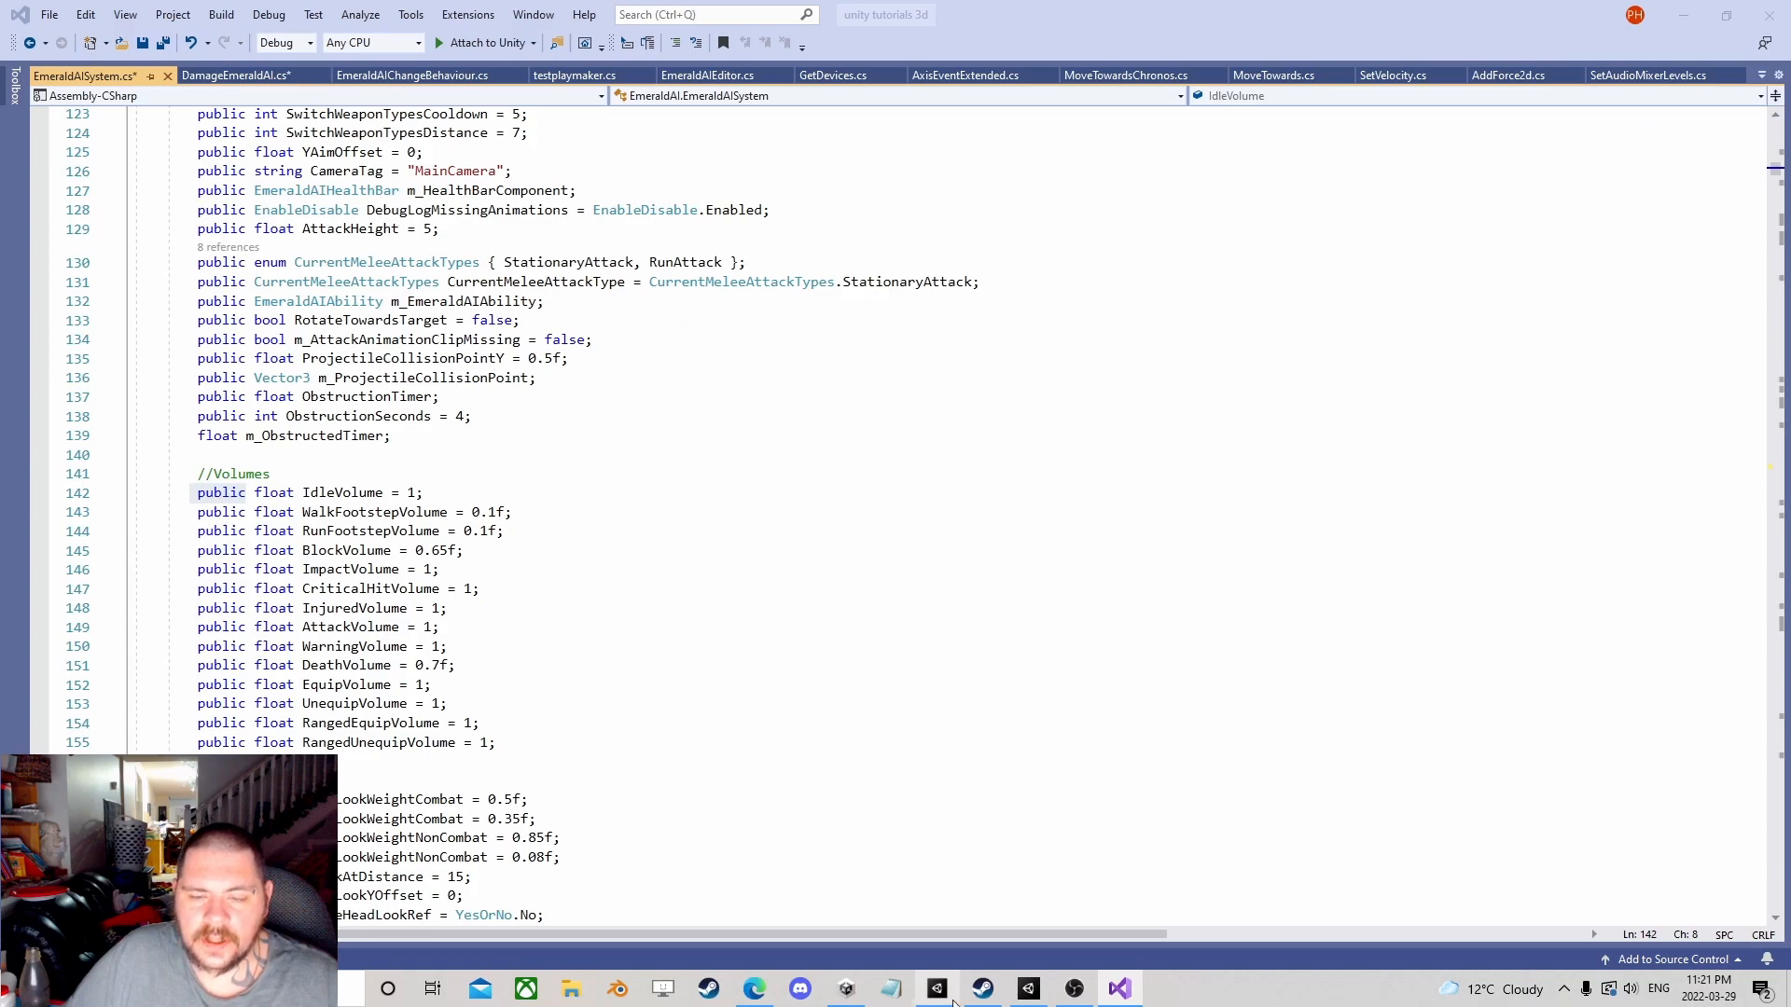